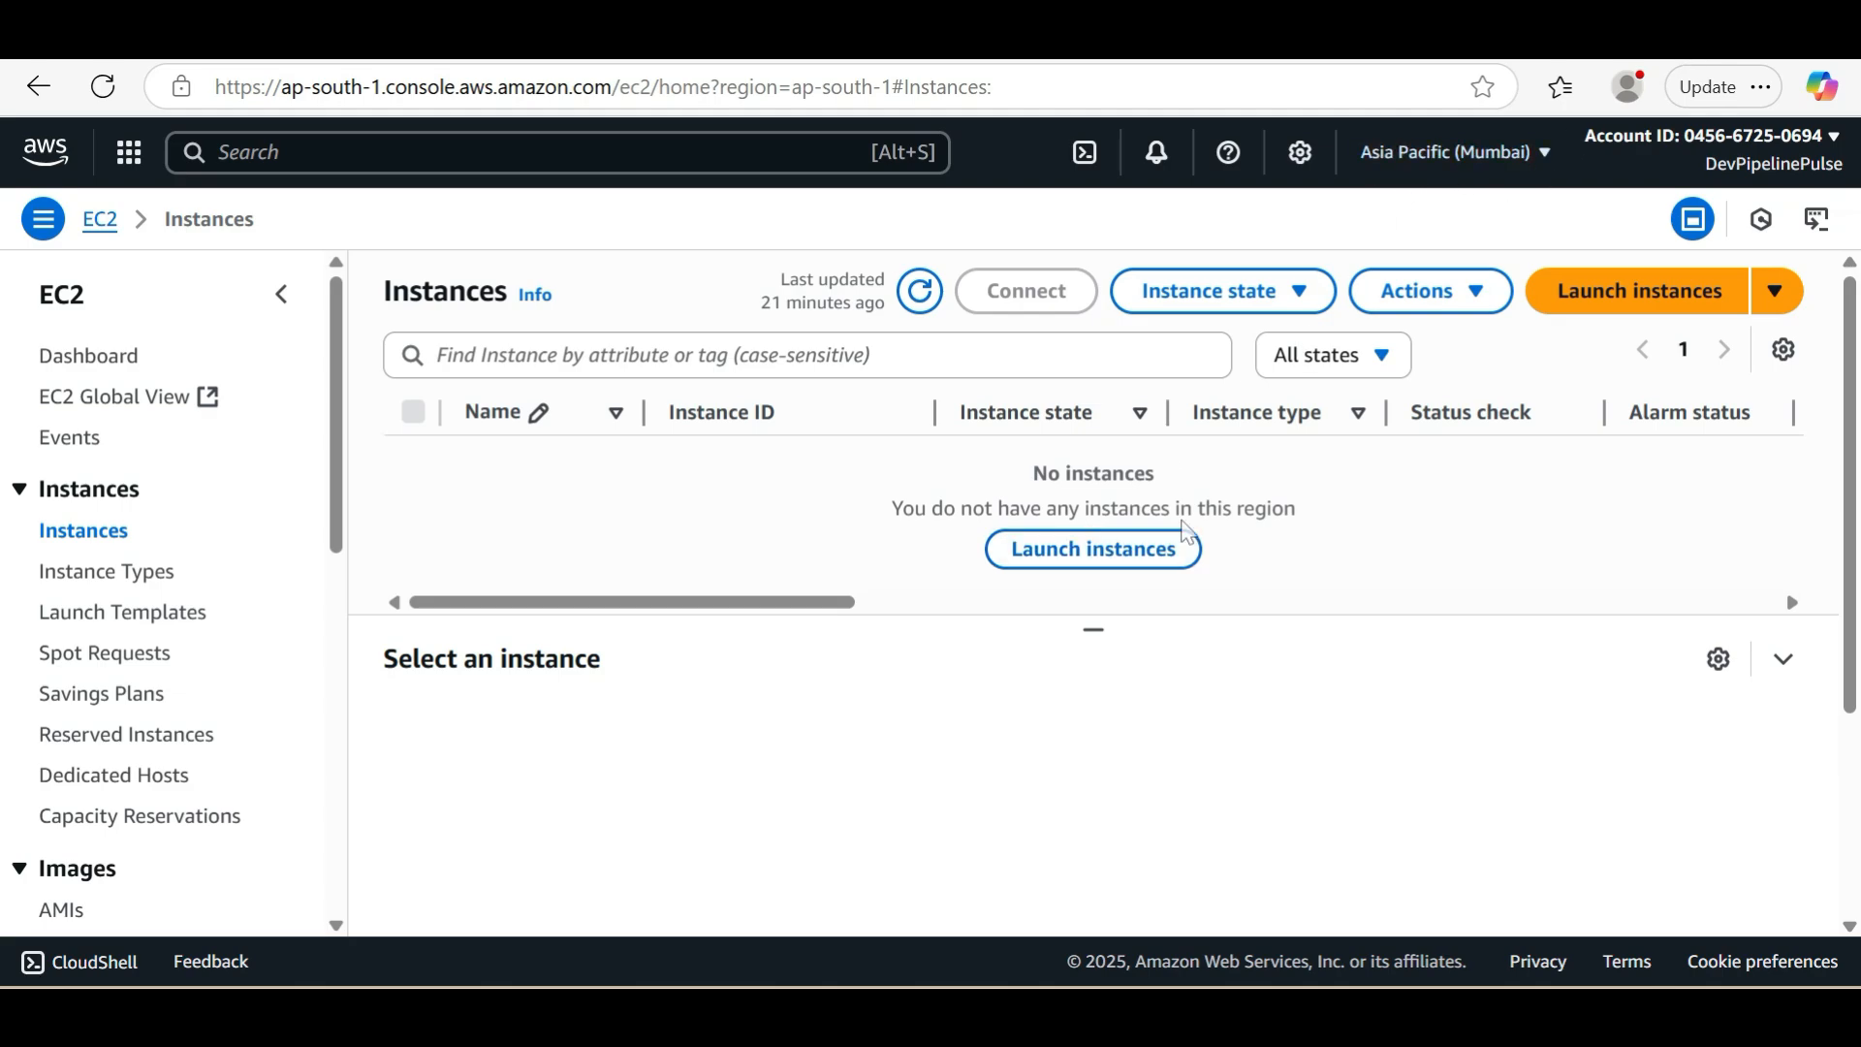
# Start launching a new EC2 instance and name it Java-app
pyautogui.click(1601, 312)
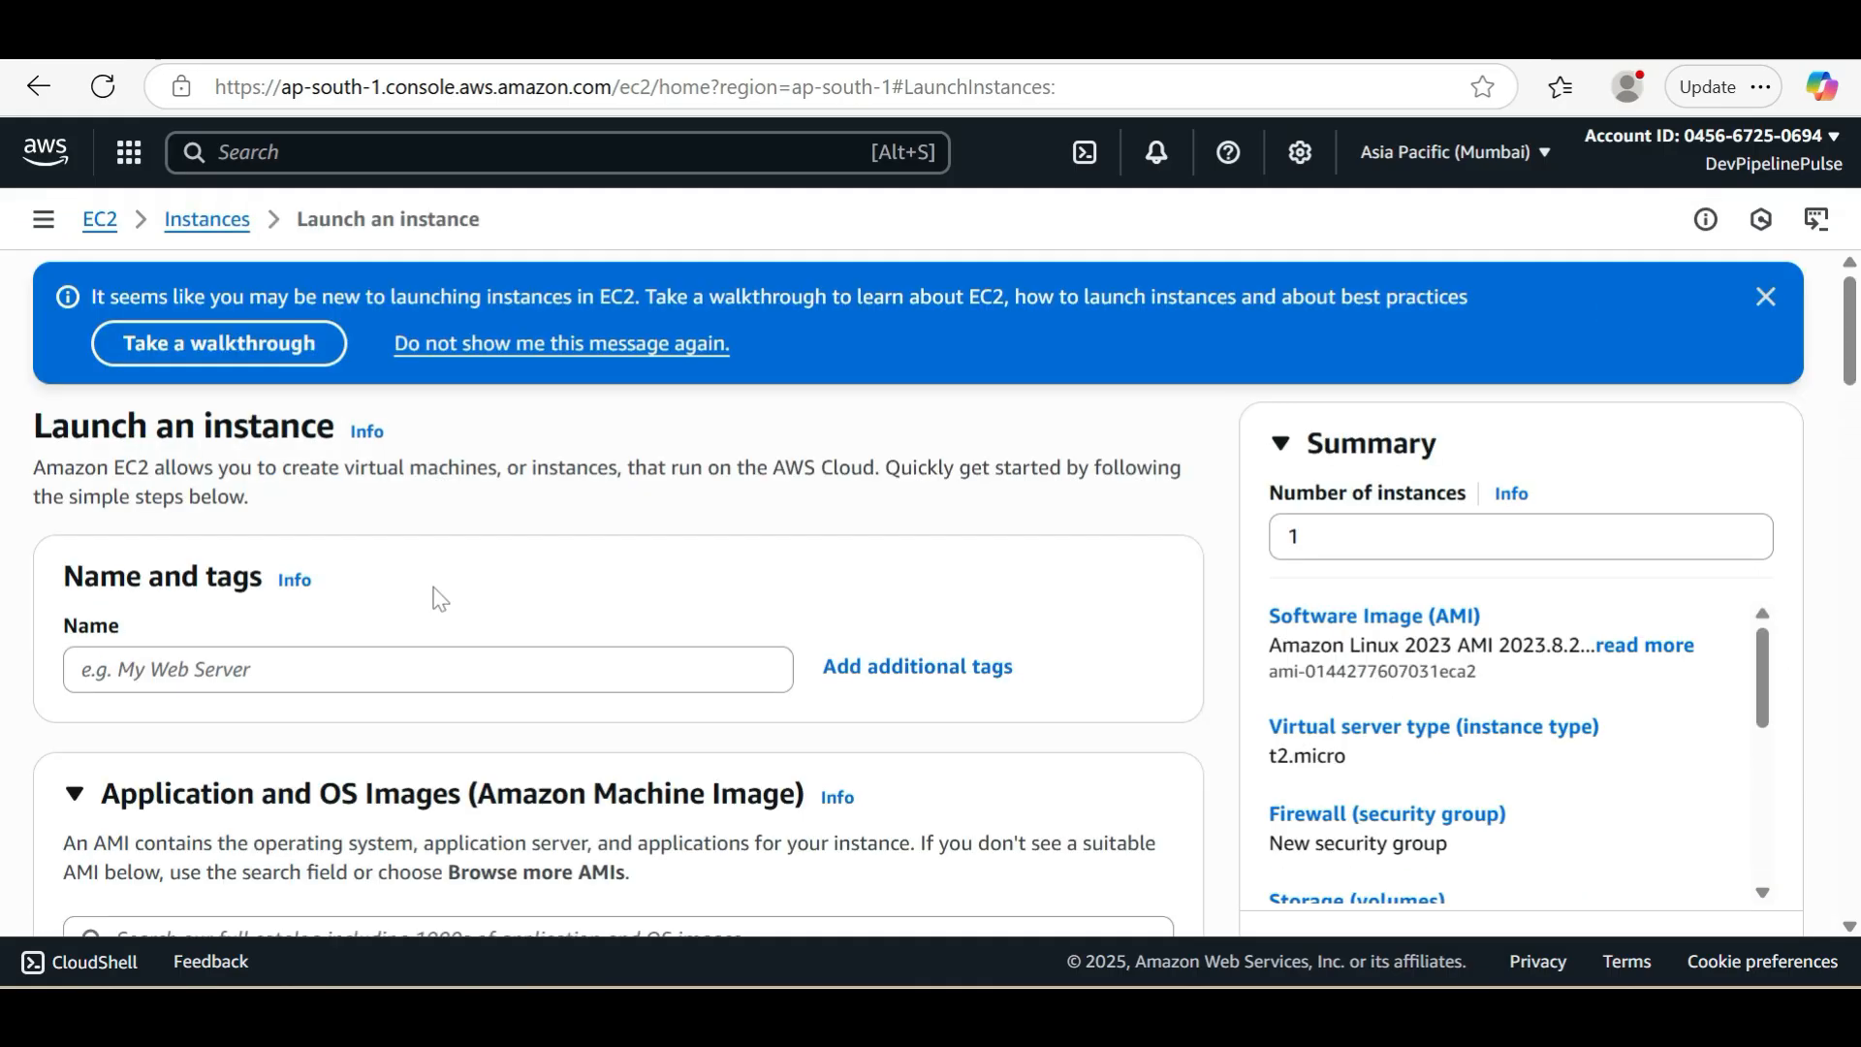
pyautogui.click(350, 669)
pyautogui.write('Java-app')
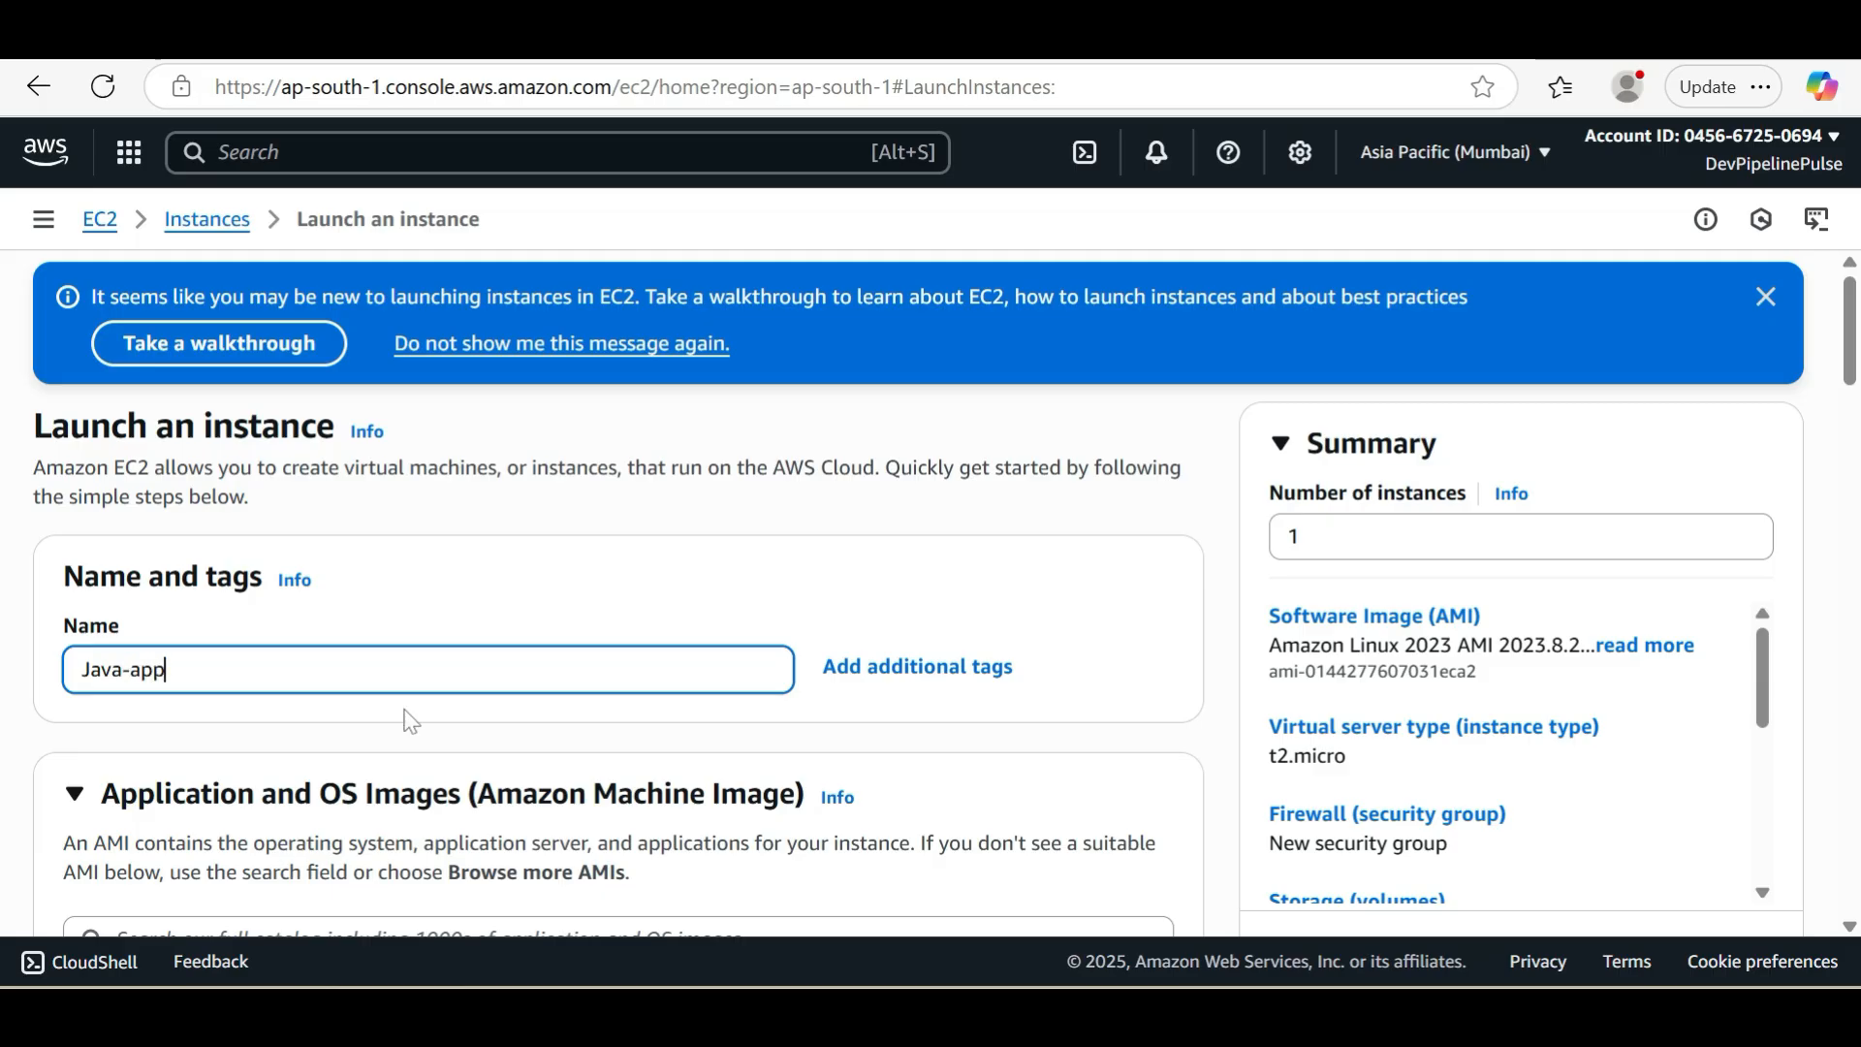
# Keep the Amazon Linux image and set the instance type to t2.medium
pyautogui.scroll(-2, 409, 721)
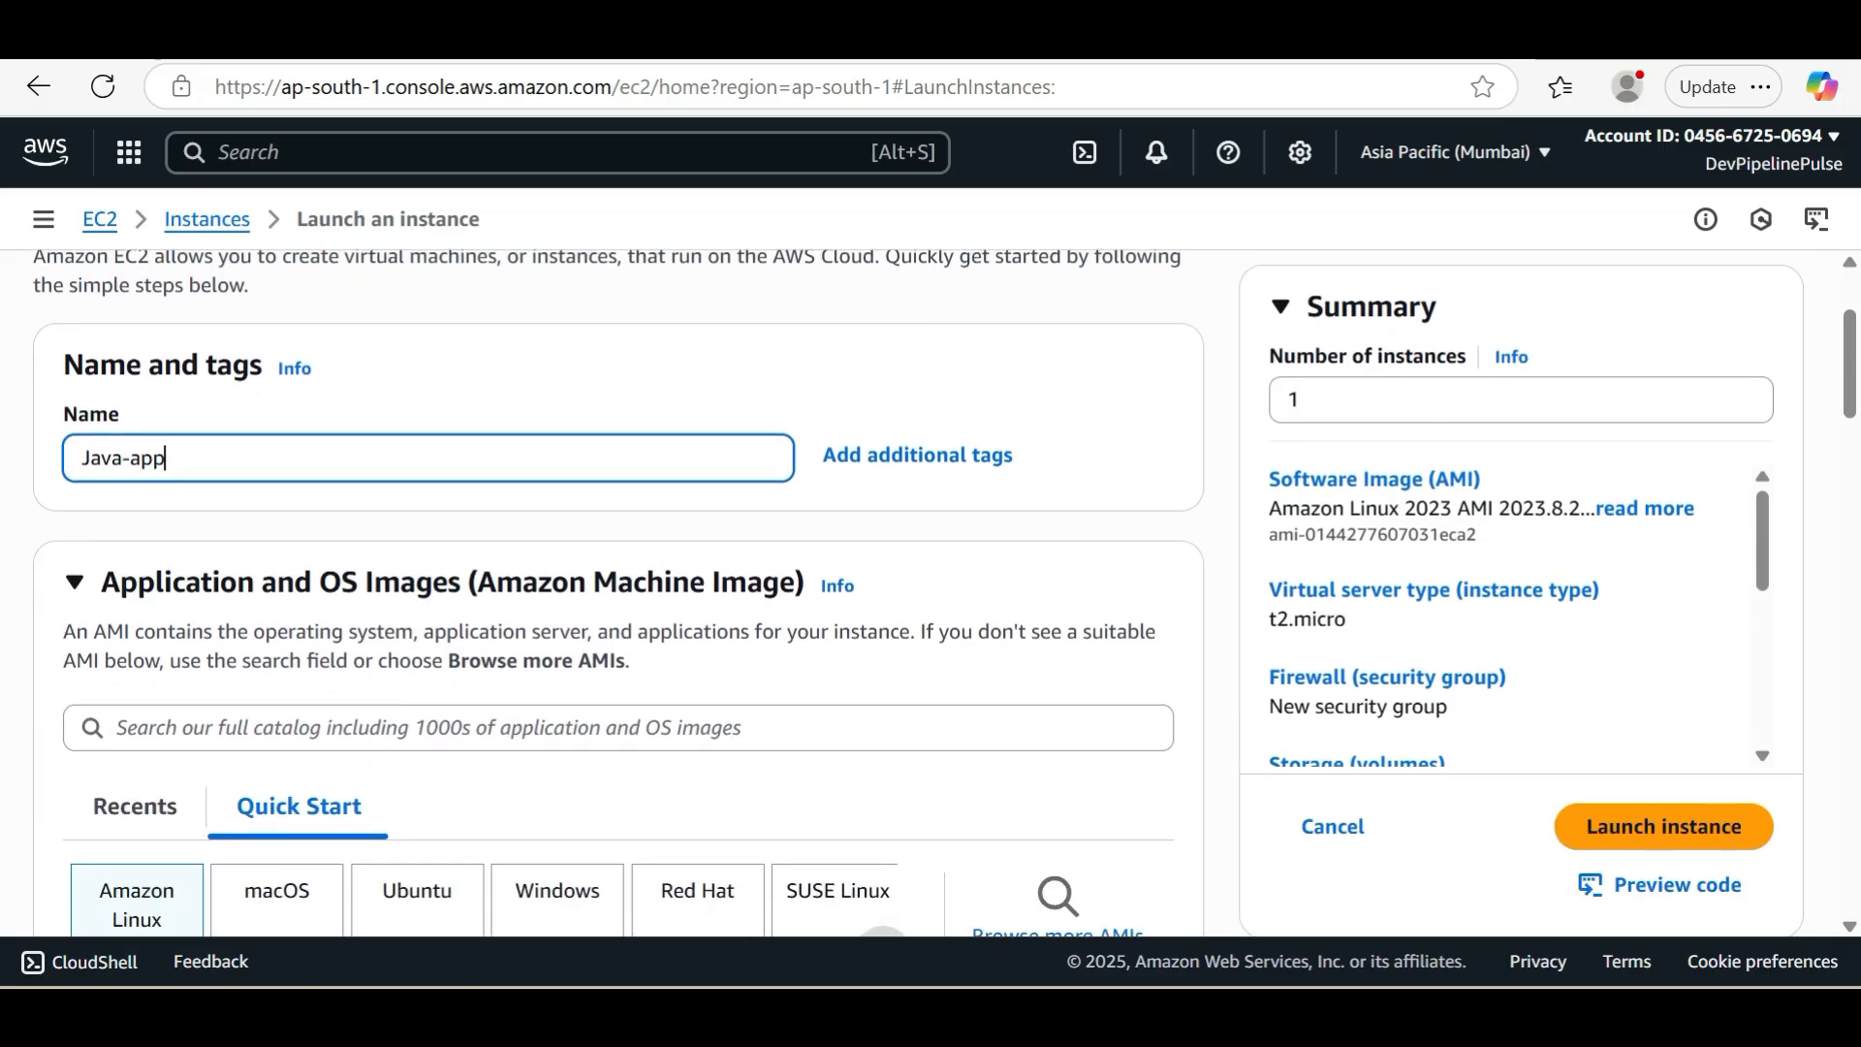
pyautogui.scroll(-3, 617, 591)
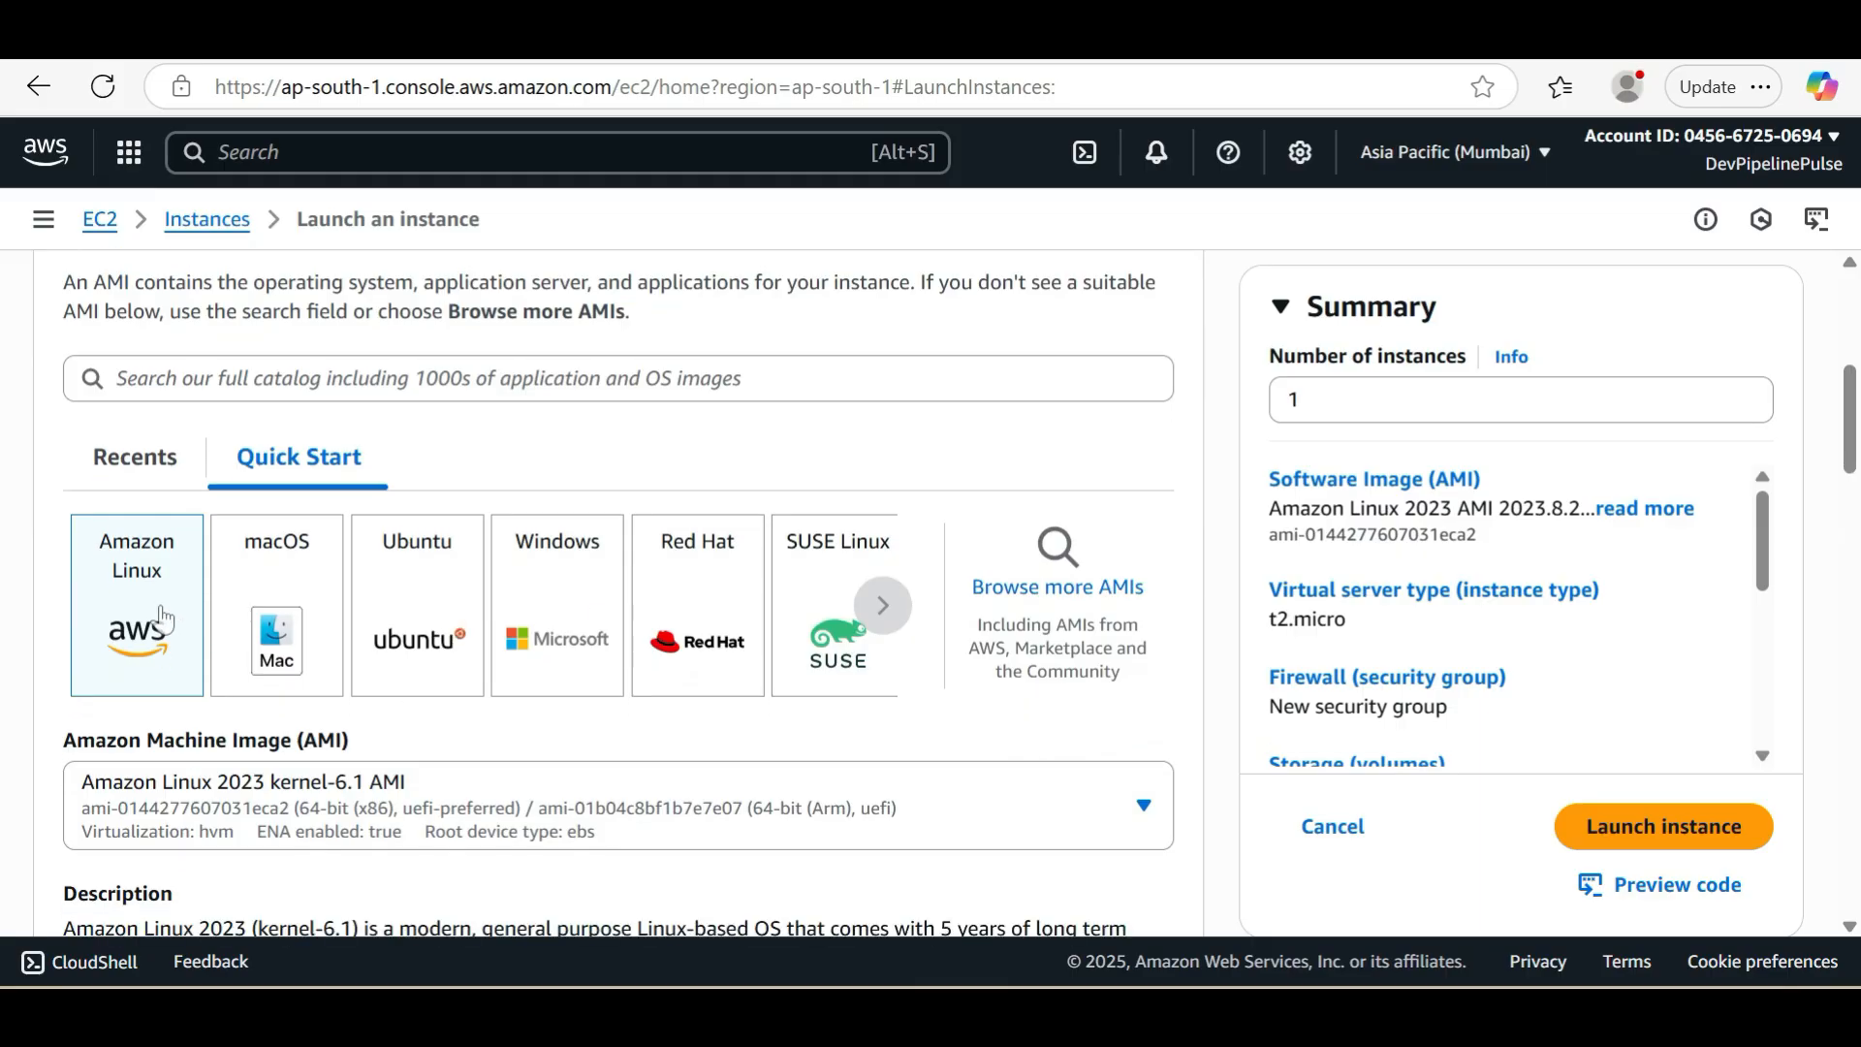
pyautogui.scroll(-4, 163, 617)
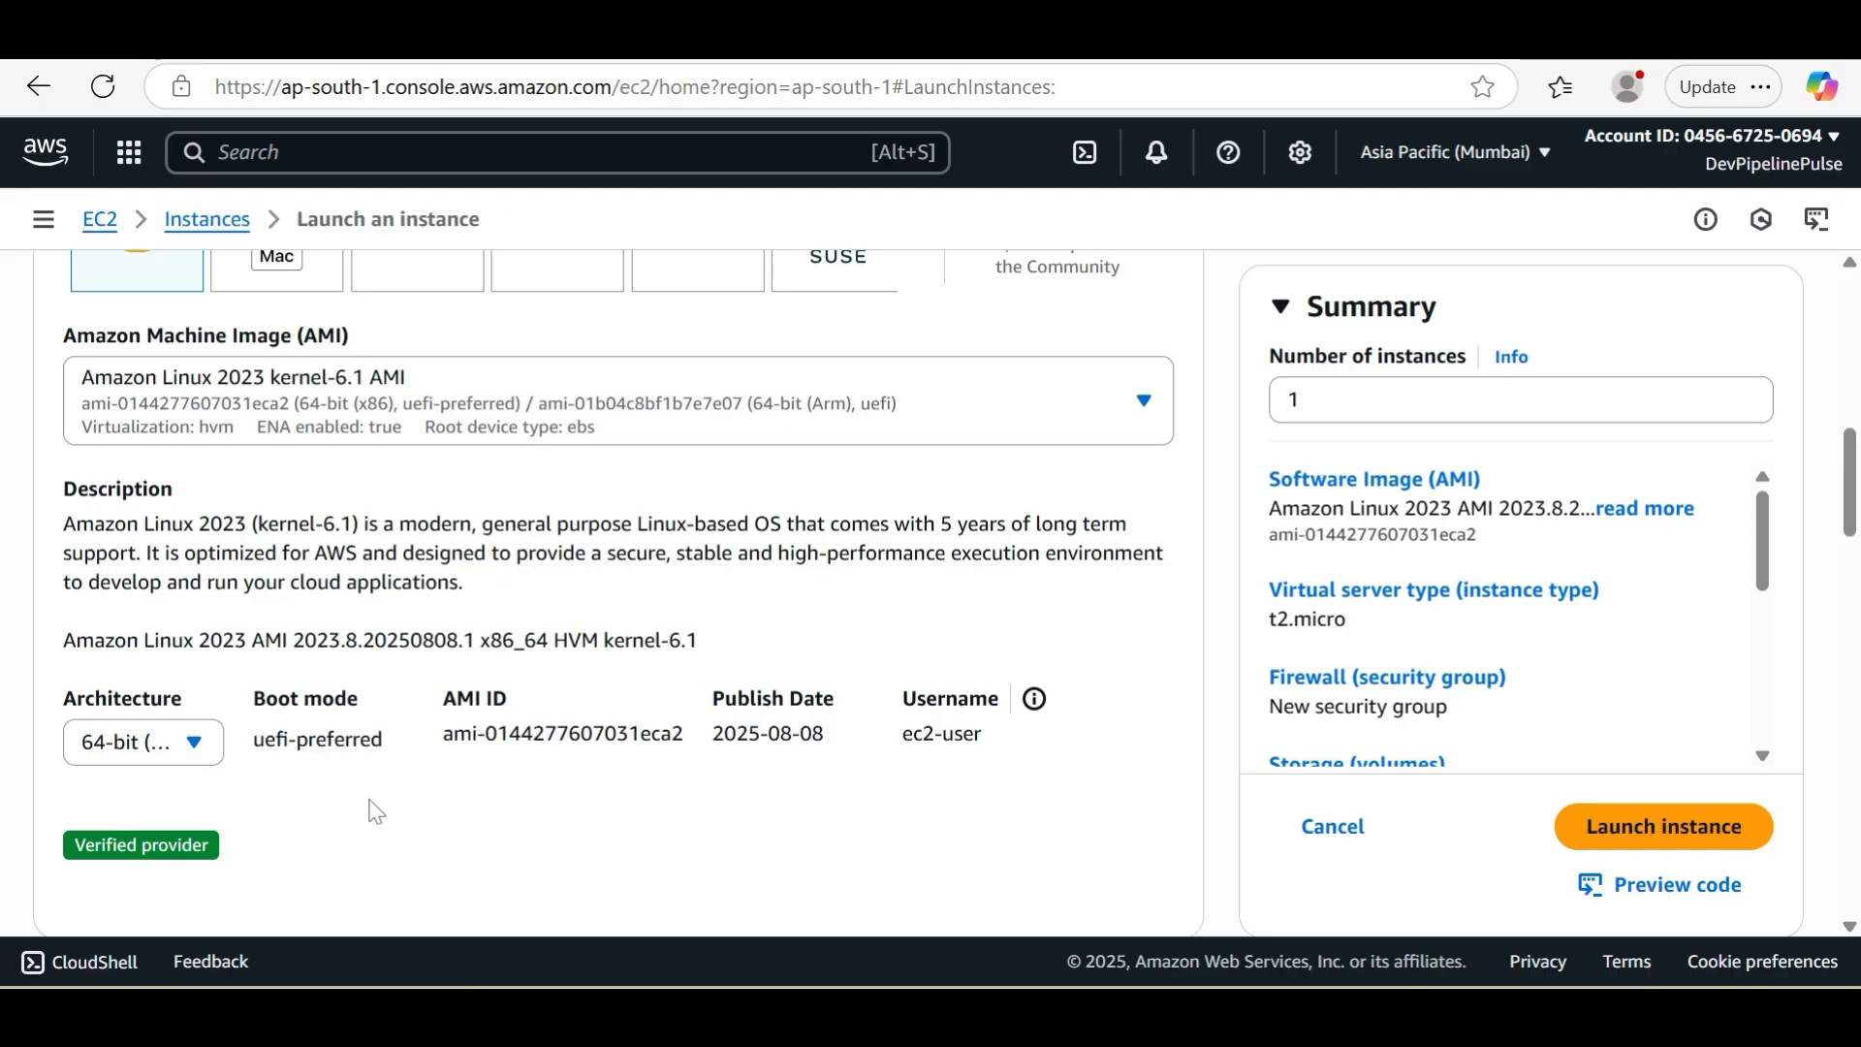
pyautogui.scroll(-3, 374, 808)
pyautogui.scroll(-3, 374, 807)
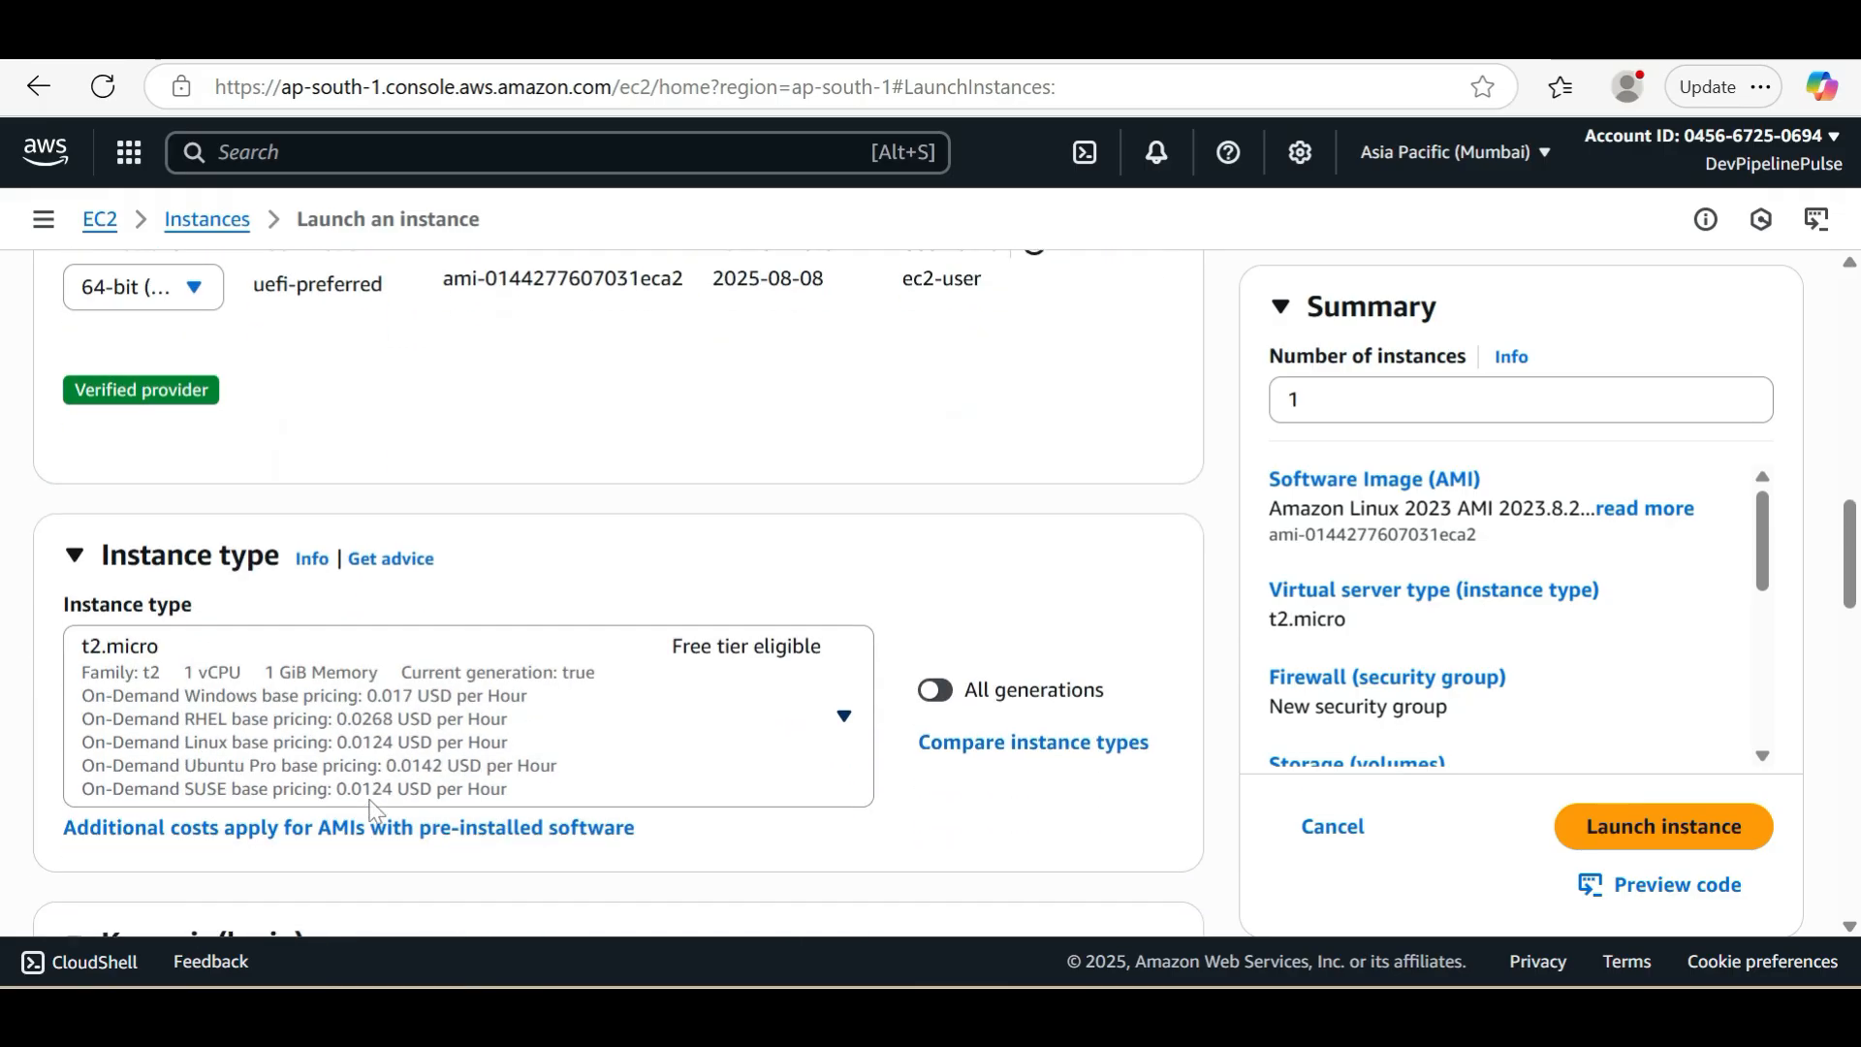
pyautogui.click(653, 675)
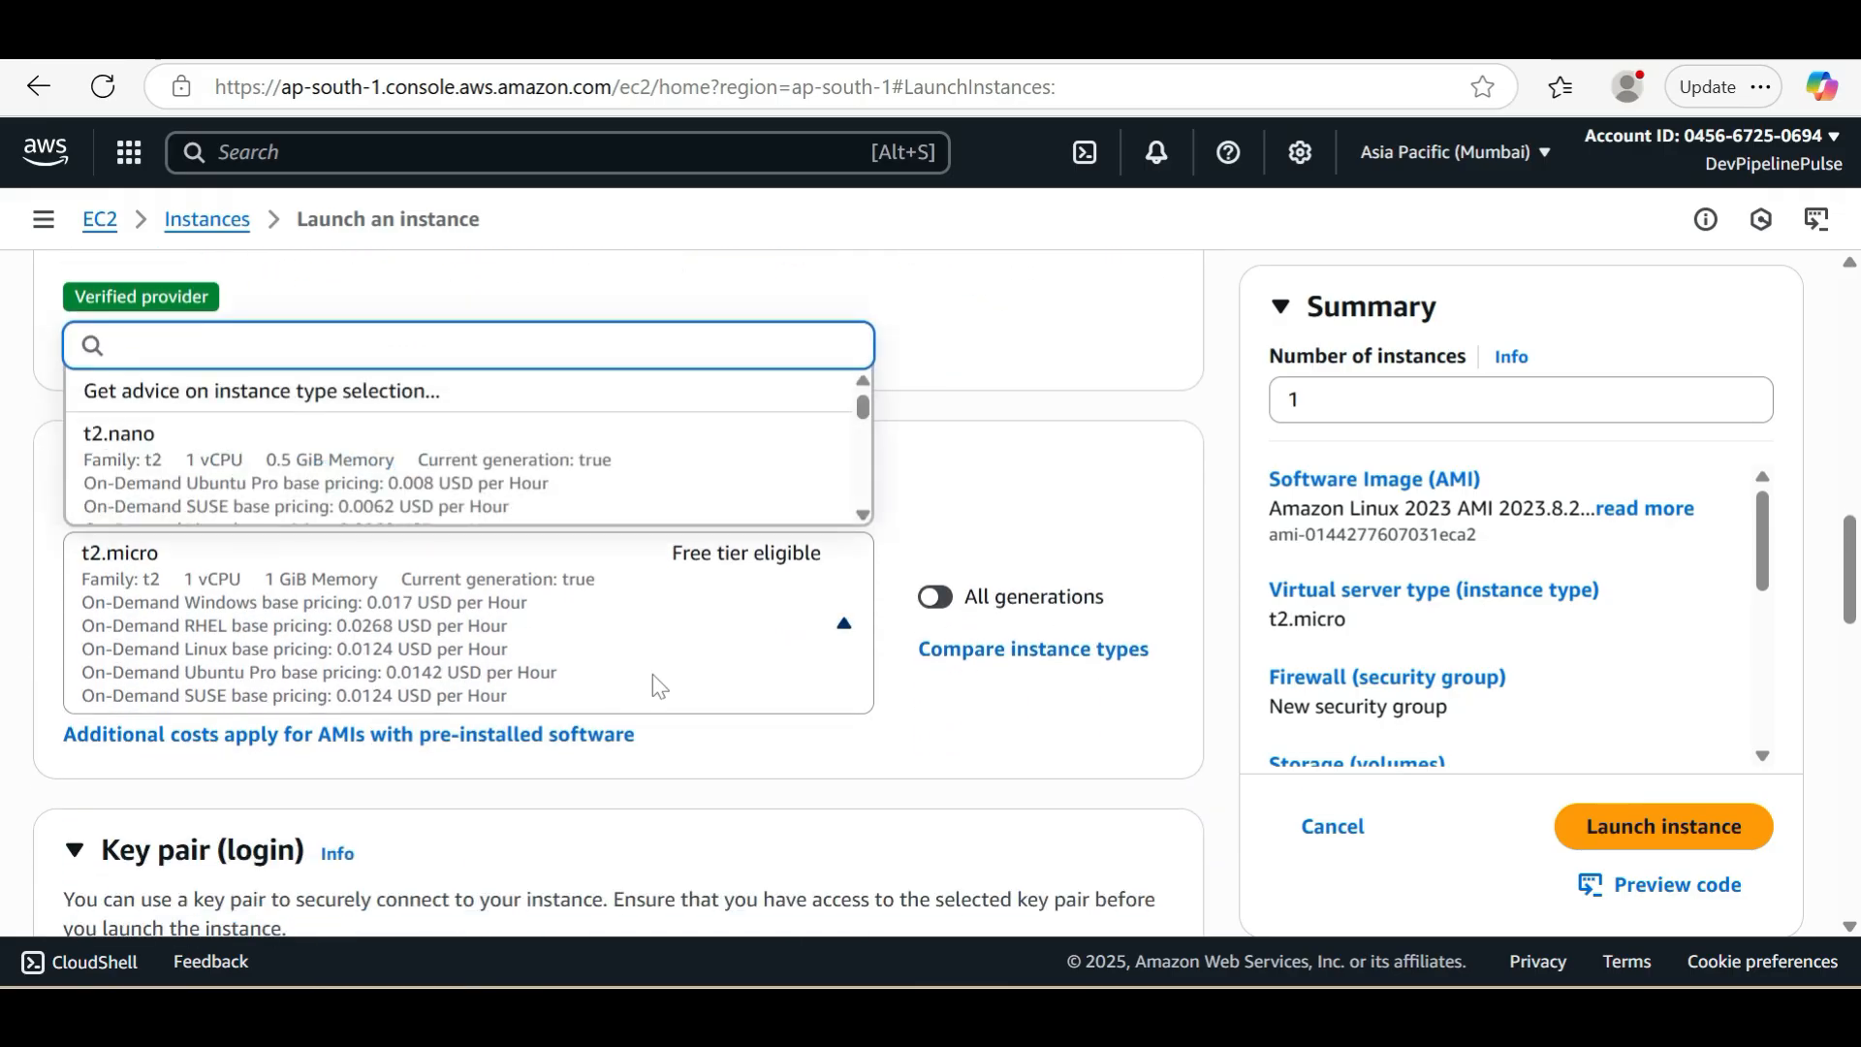
pyautogui.scroll(-1, 508, 475)
pyautogui.scroll(-3, 508, 475)
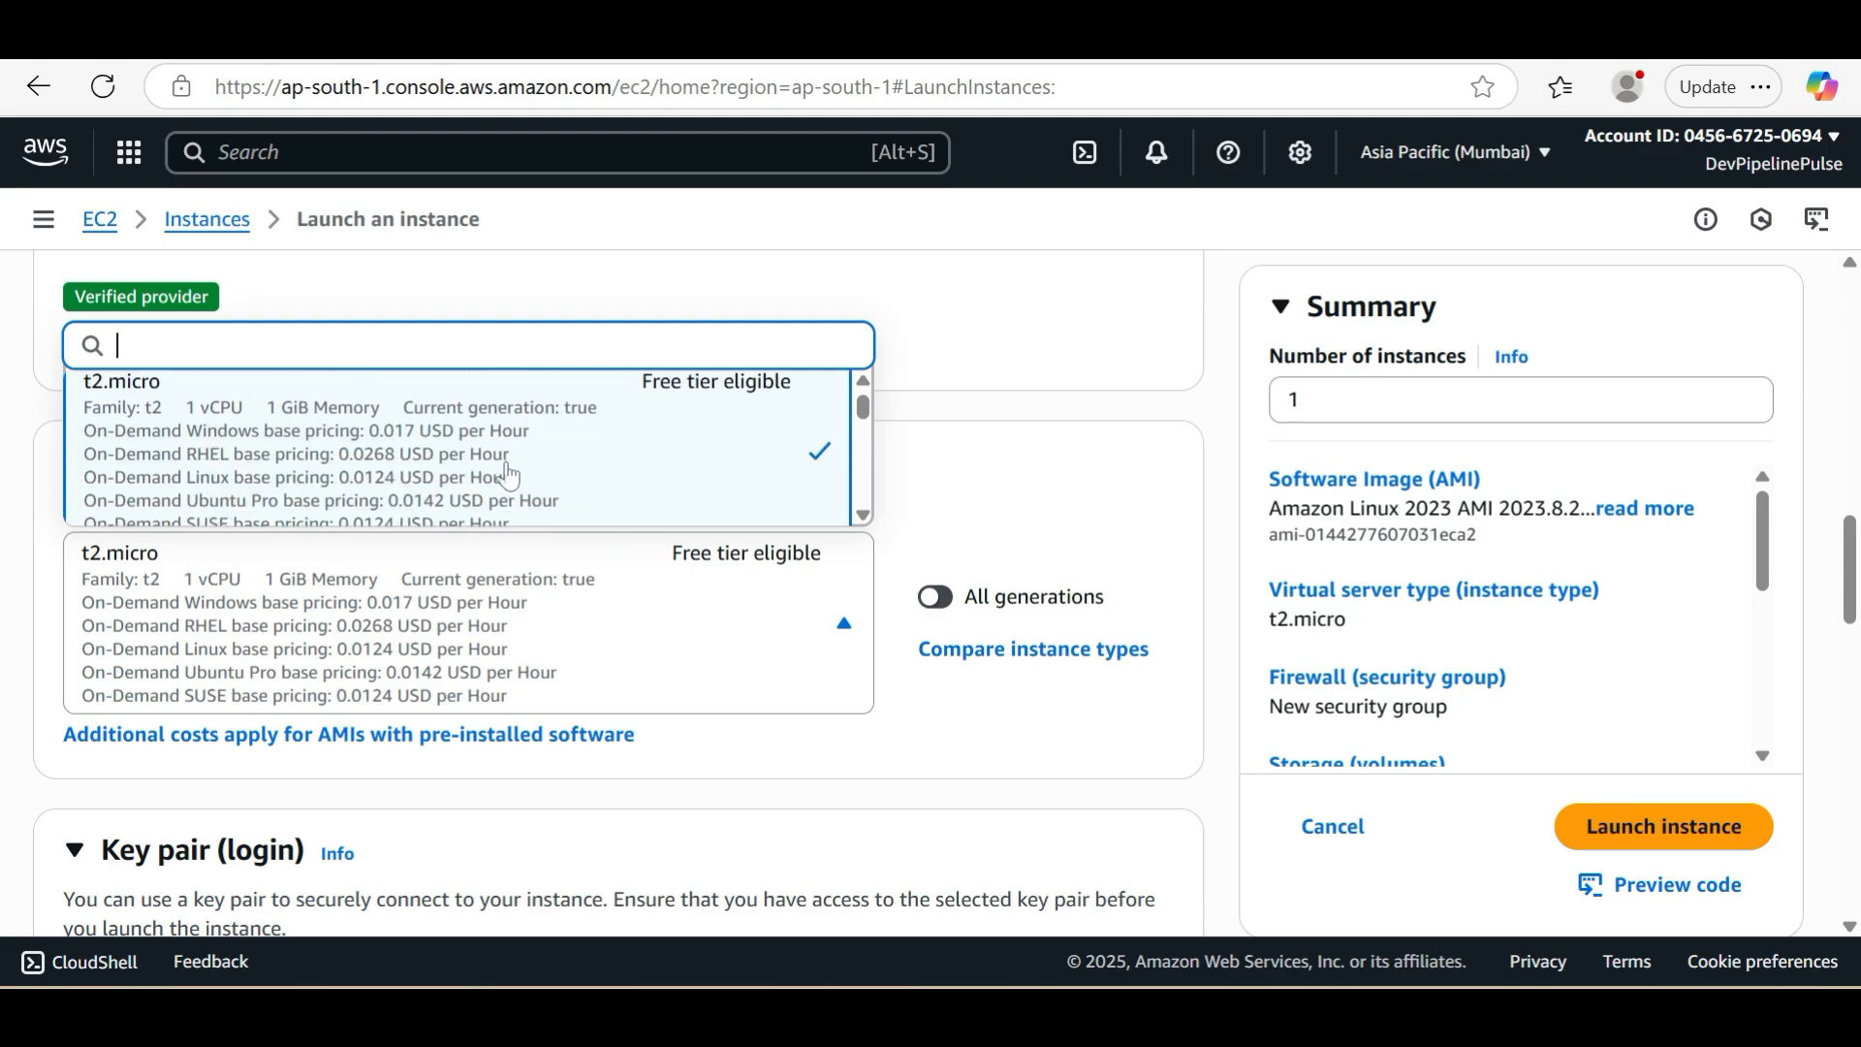
pyautogui.scroll(-3, 508, 475)
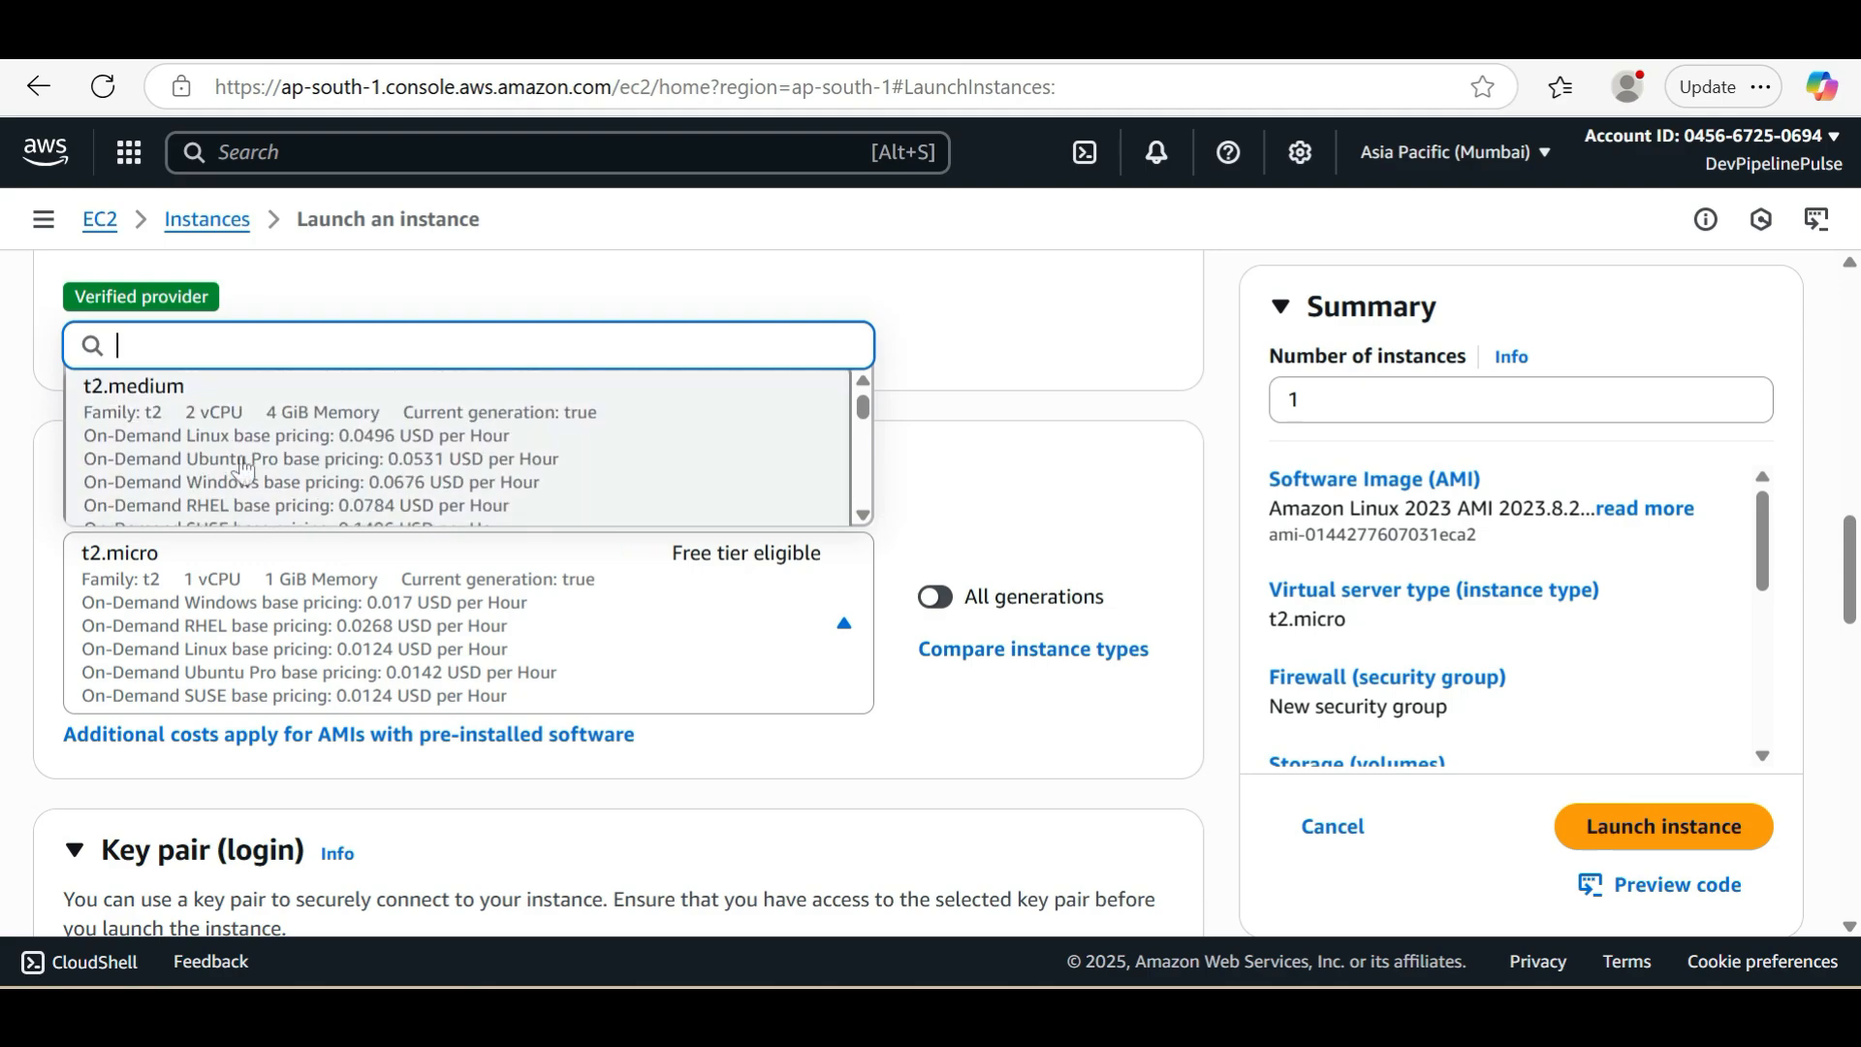
pyautogui.click(331, 466)
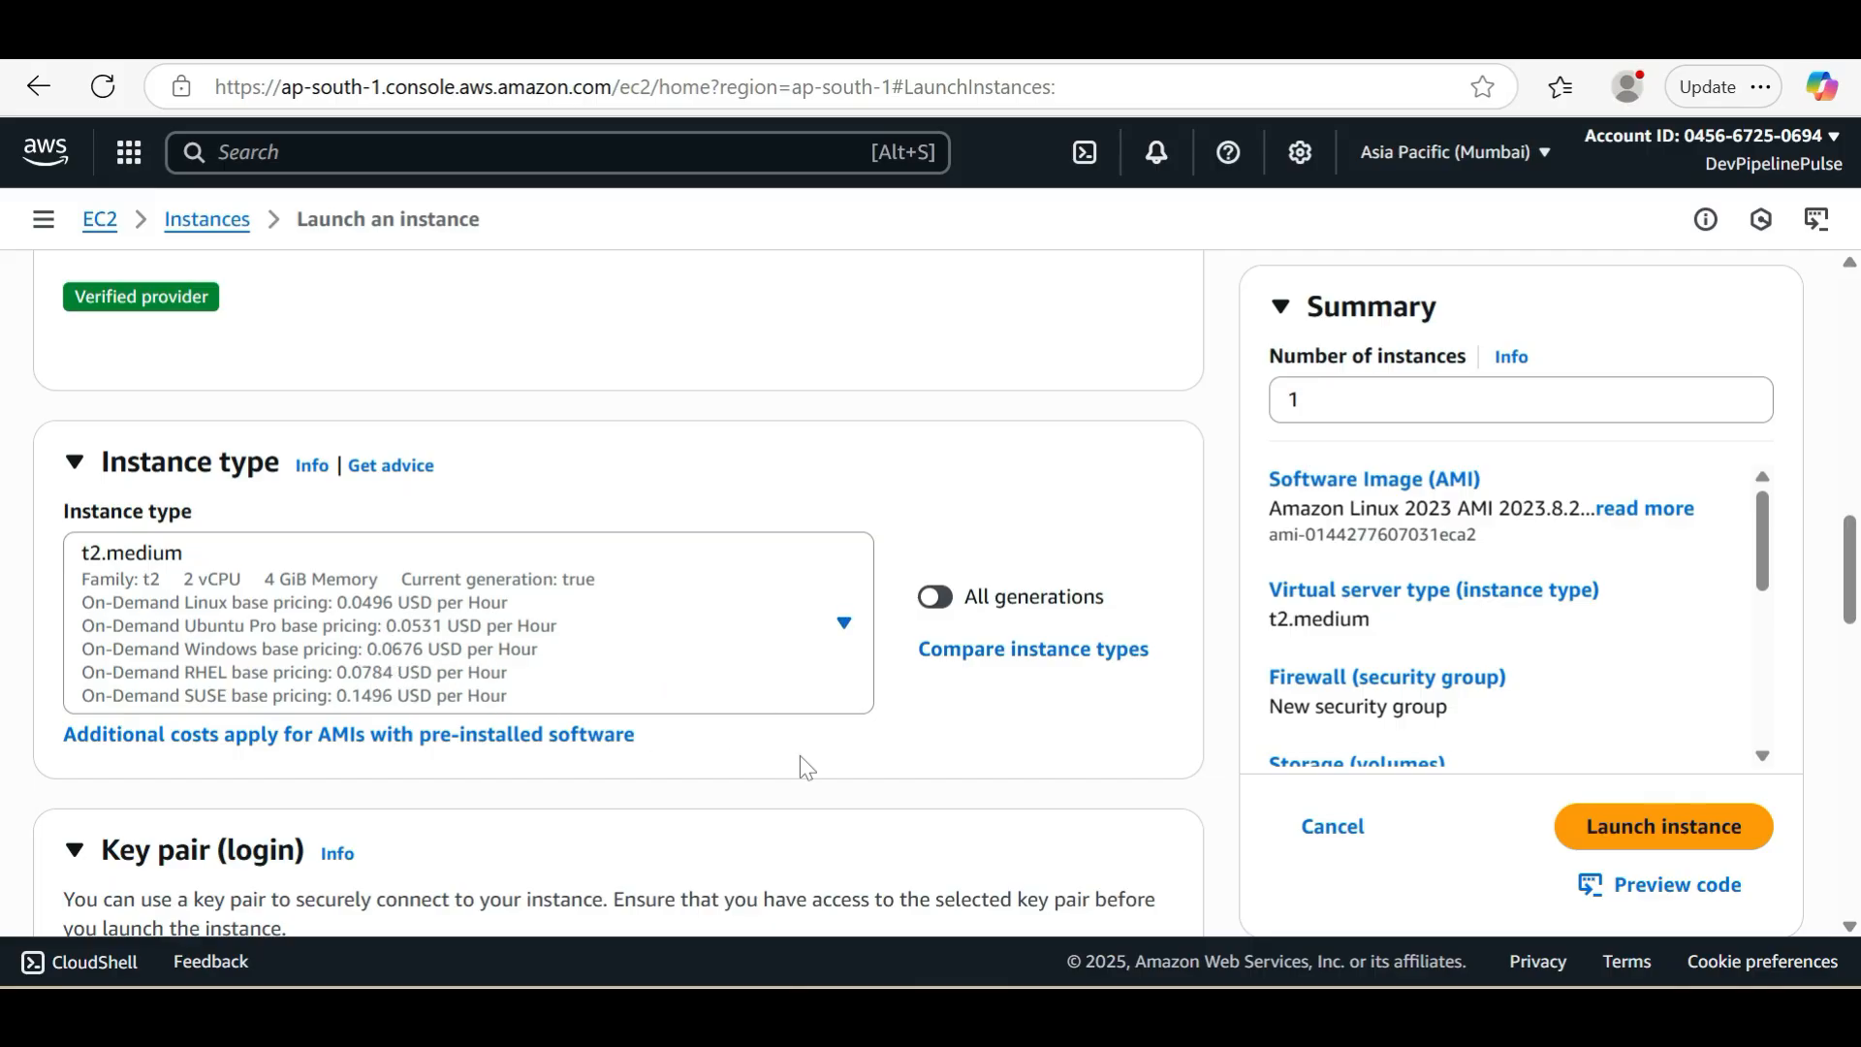
# Choose mylinuxserverkey as the key pair for logging in to the instance
pyautogui.scroll(-5, 800, 754)
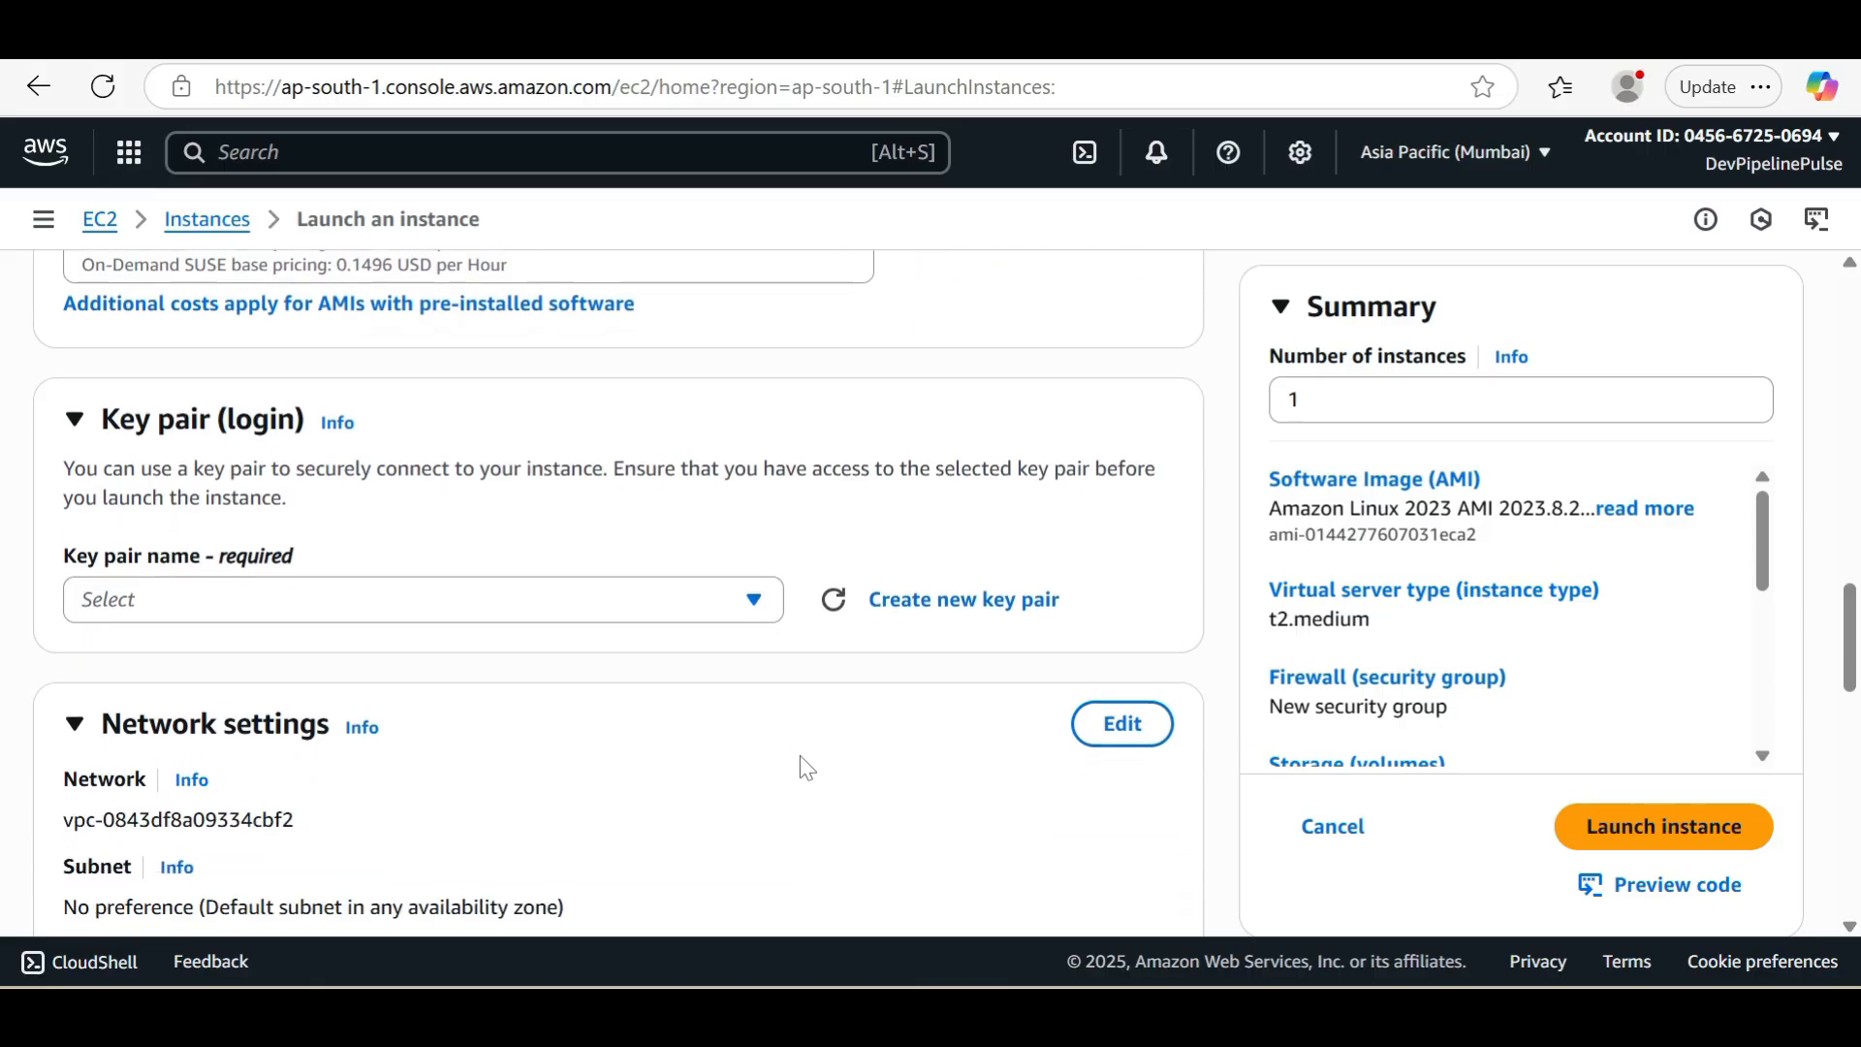
pyautogui.click(743, 613)
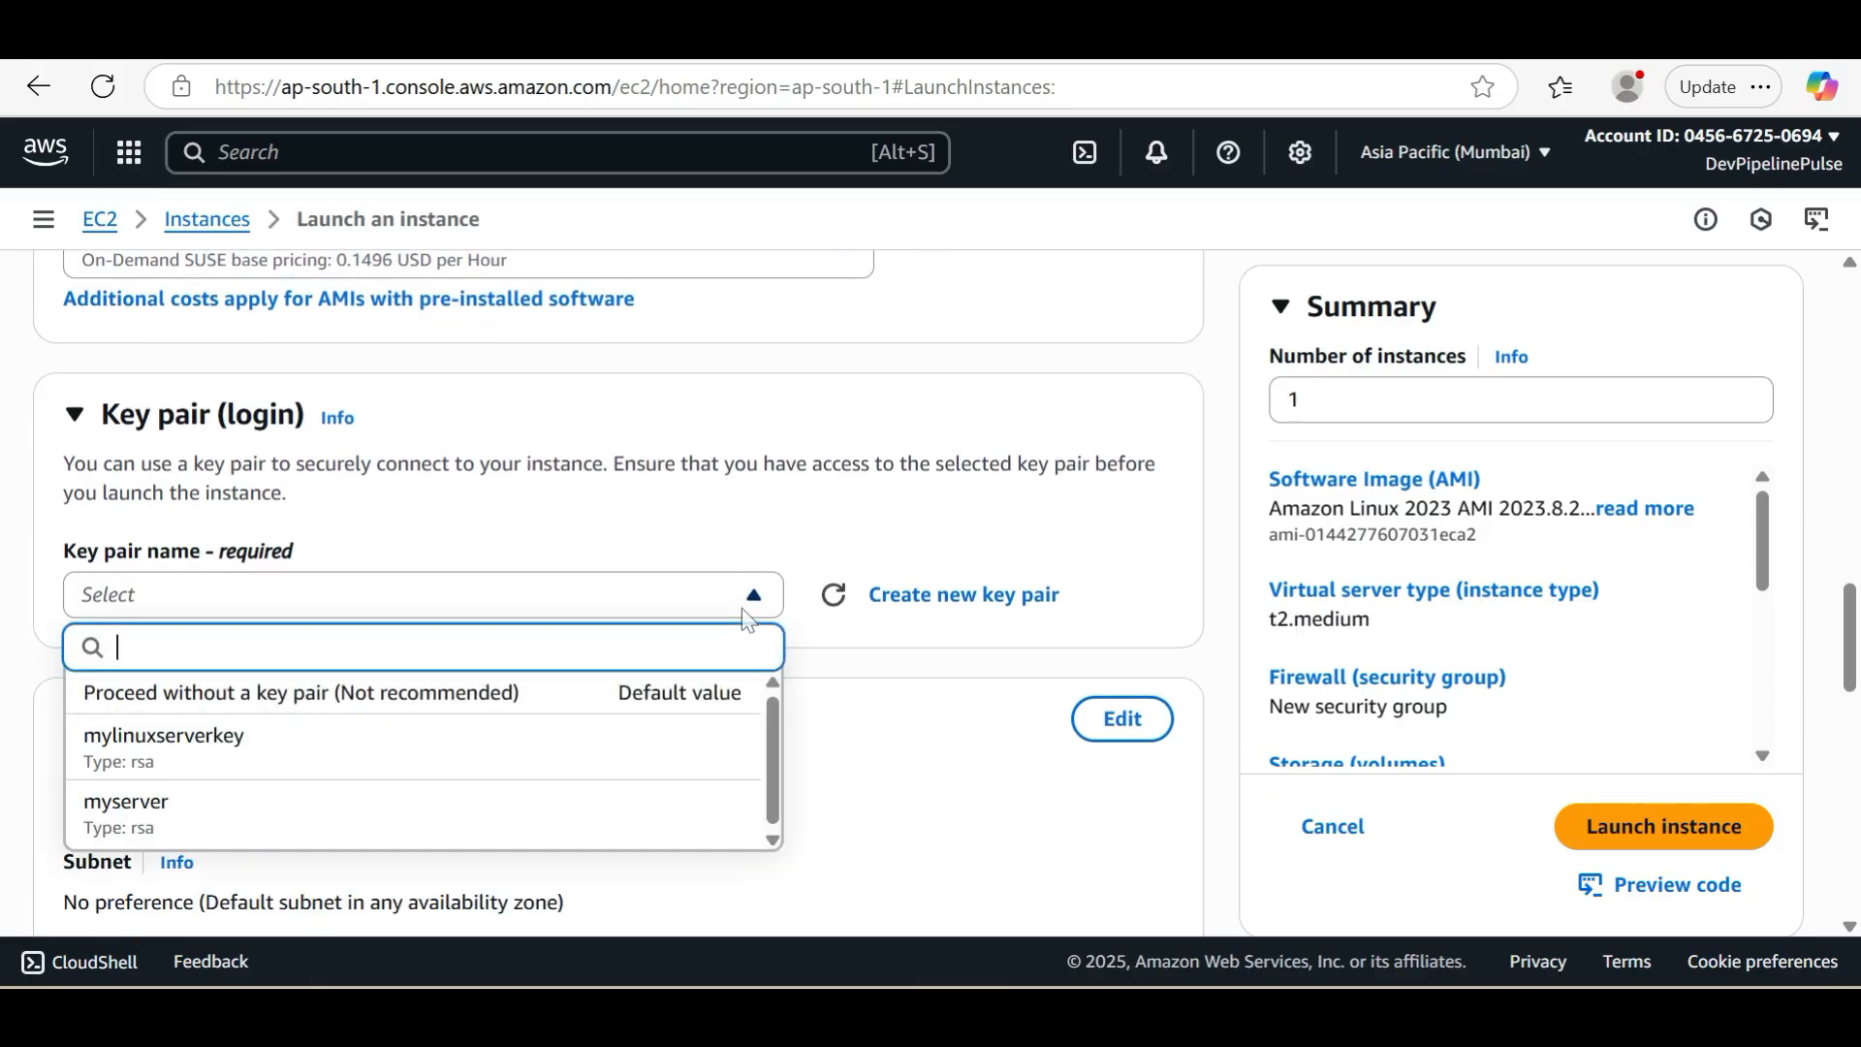
pyautogui.click(531, 768)
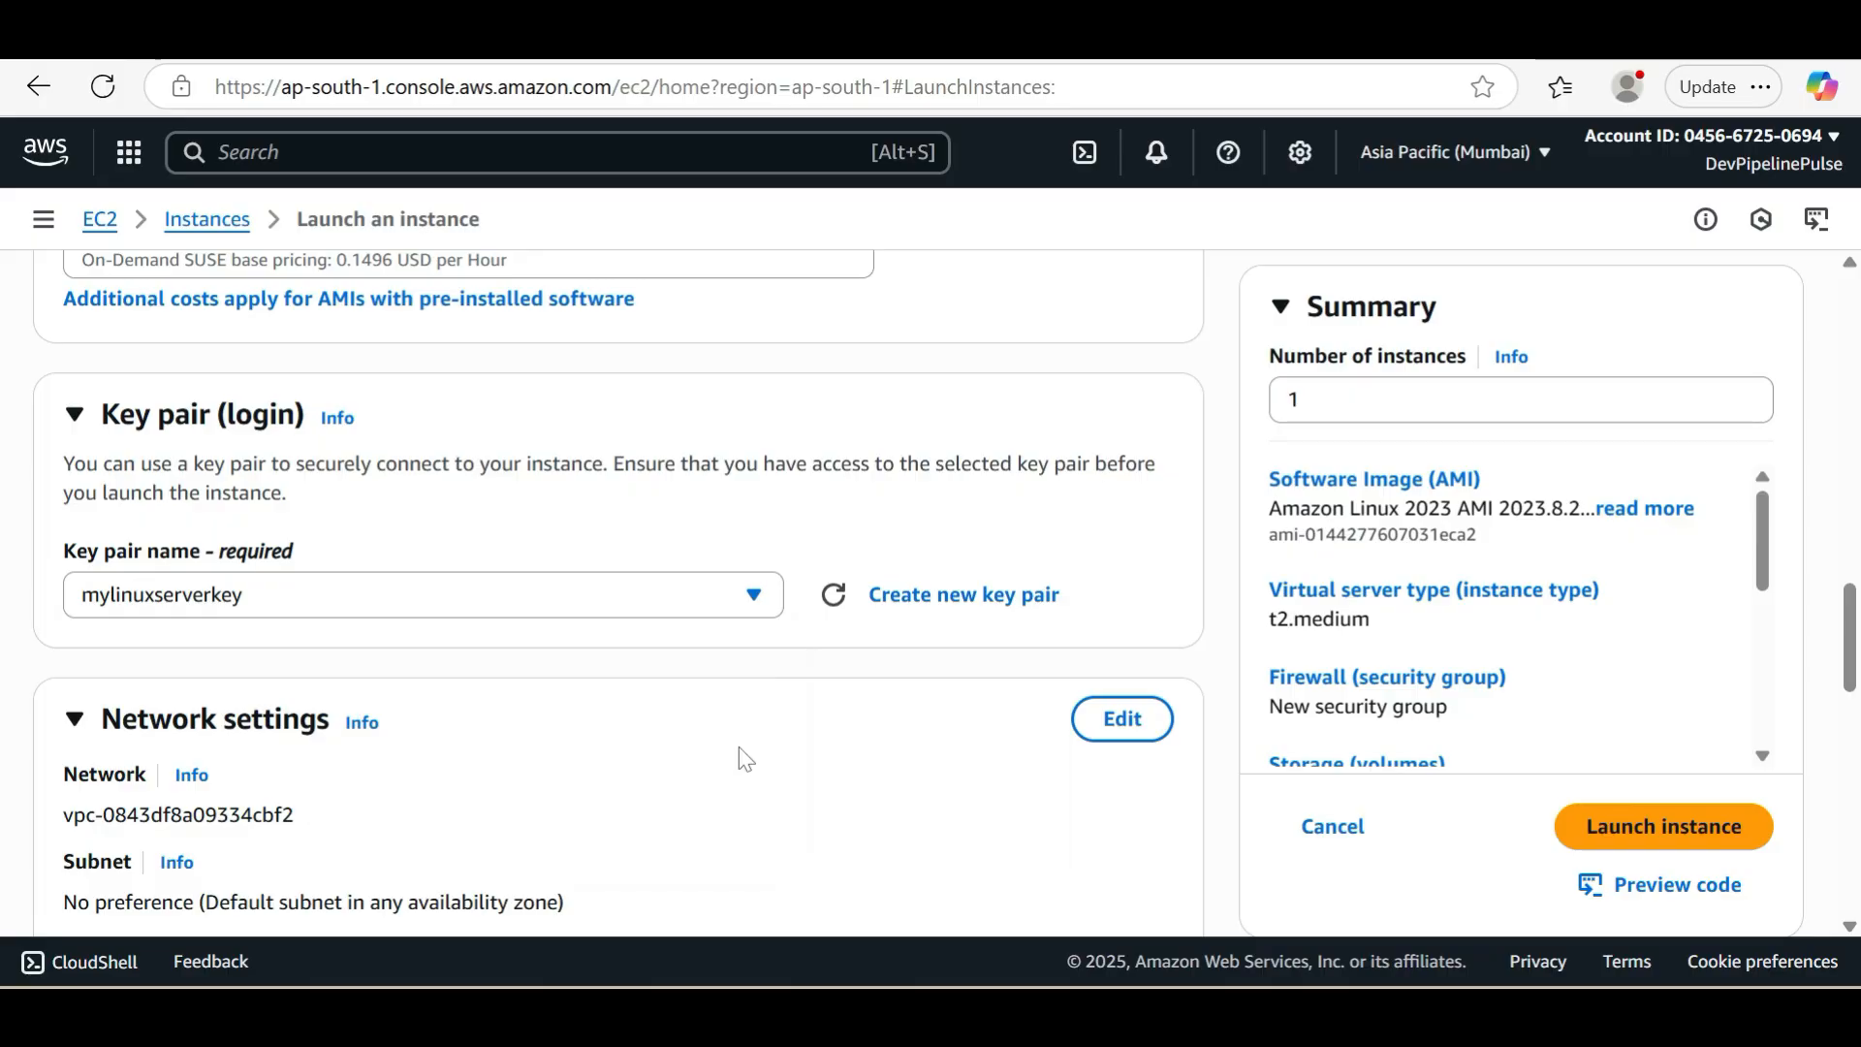
# Assign the existing default security group to the instance in the network settings
pyautogui.scroll(-3, 740, 754)
pyautogui.scroll(-1, 745, 758)
pyautogui.scroll(-3, 740, 758)
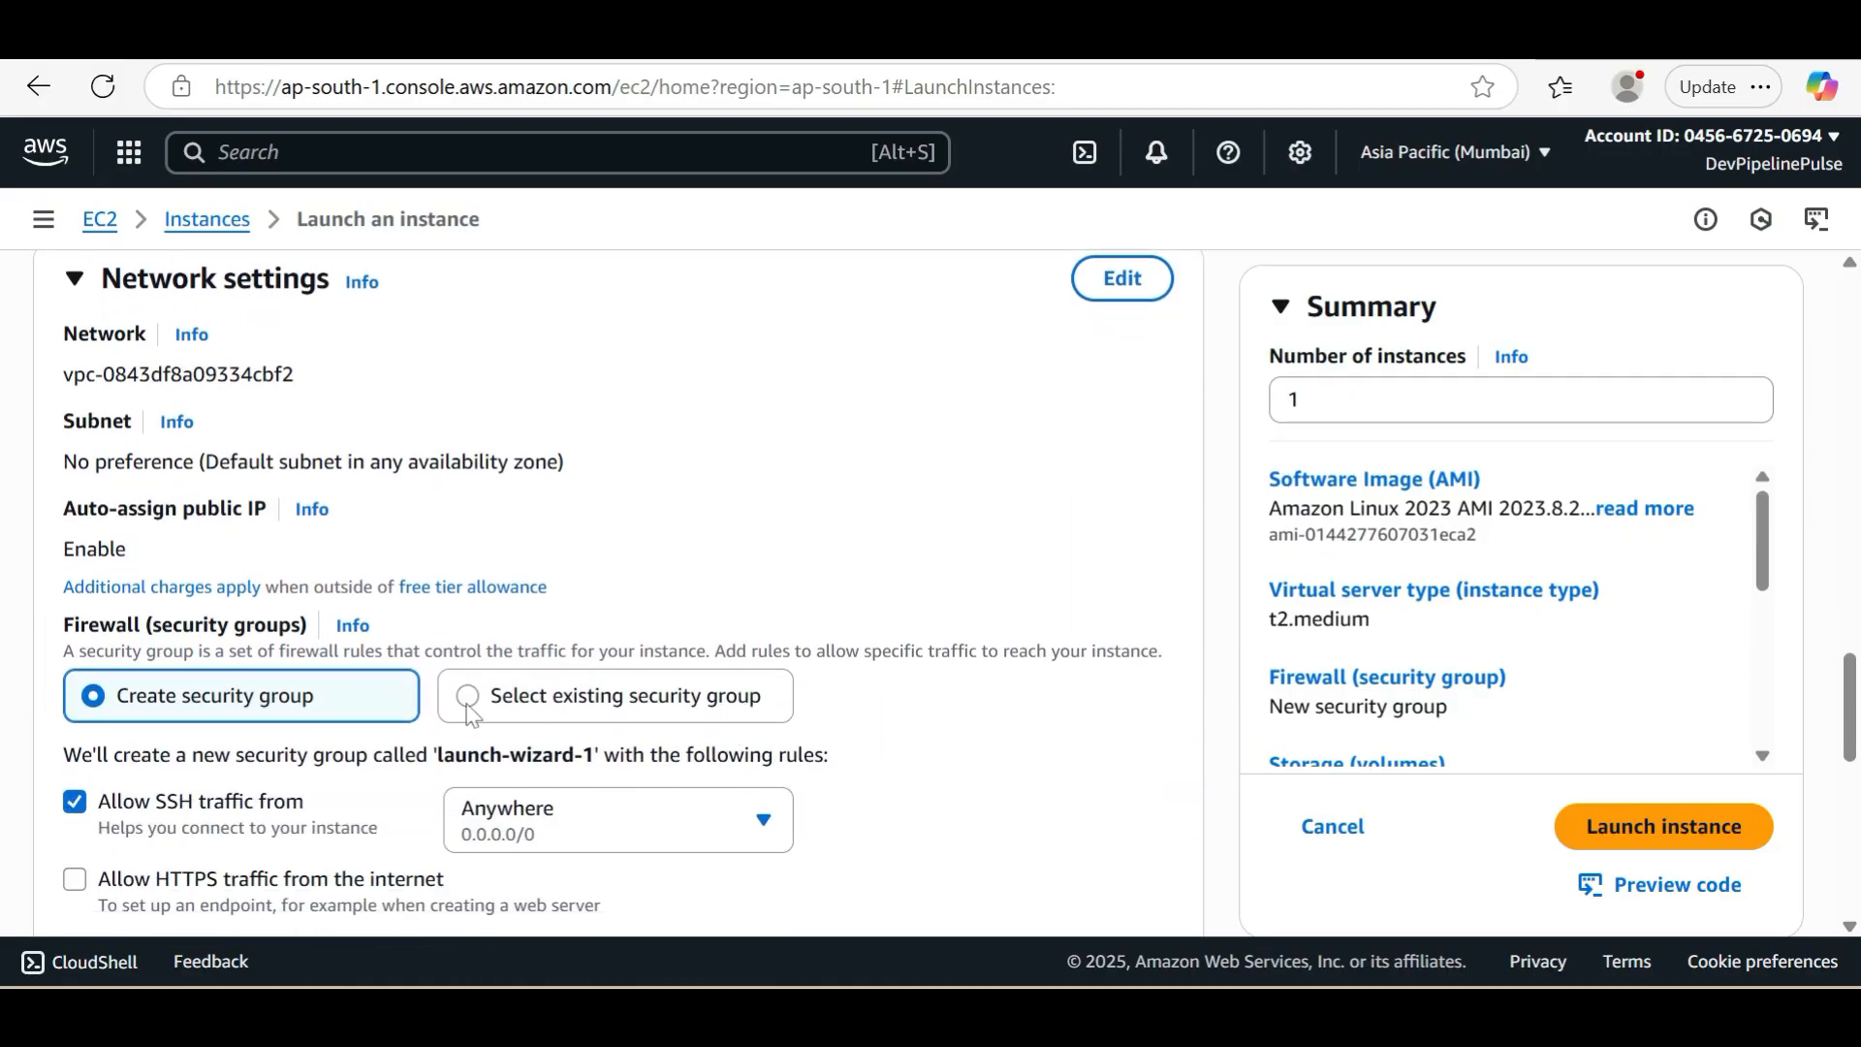
pyautogui.click(472, 705)
pyautogui.click(479, 800)
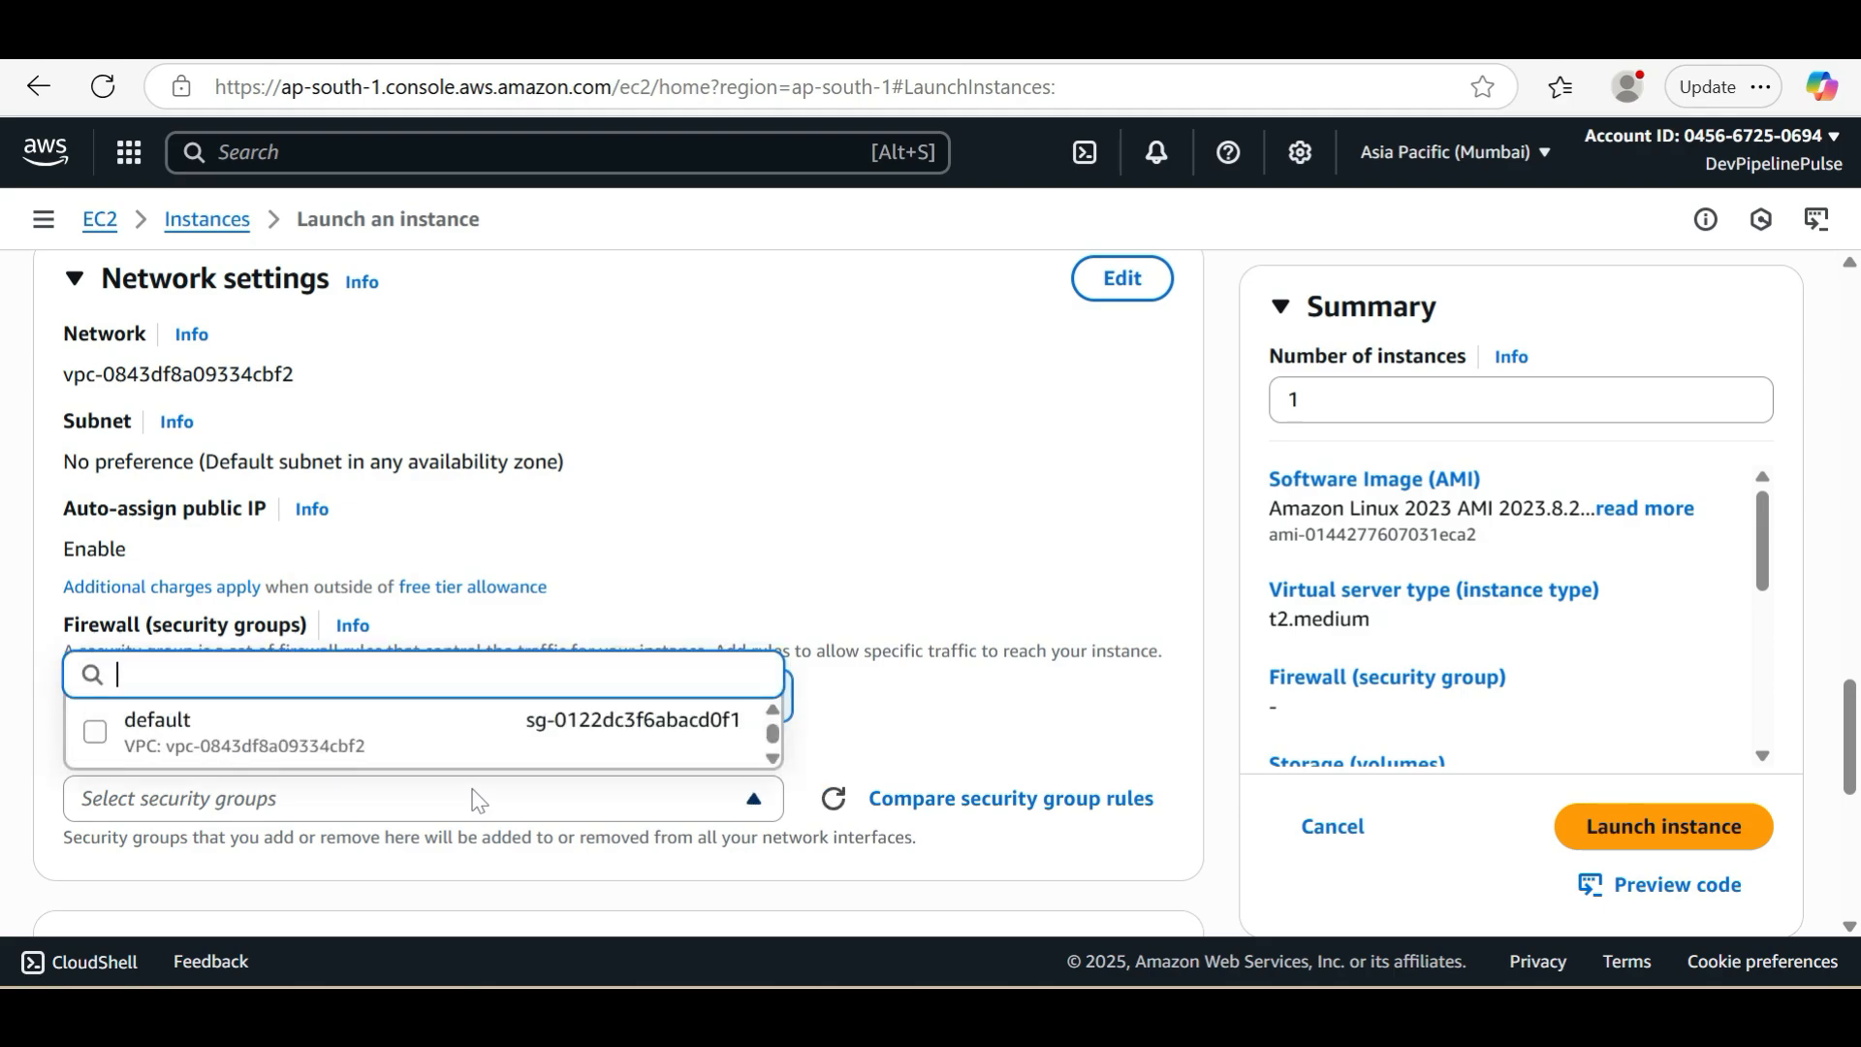
pyautogui.click(353, 740)
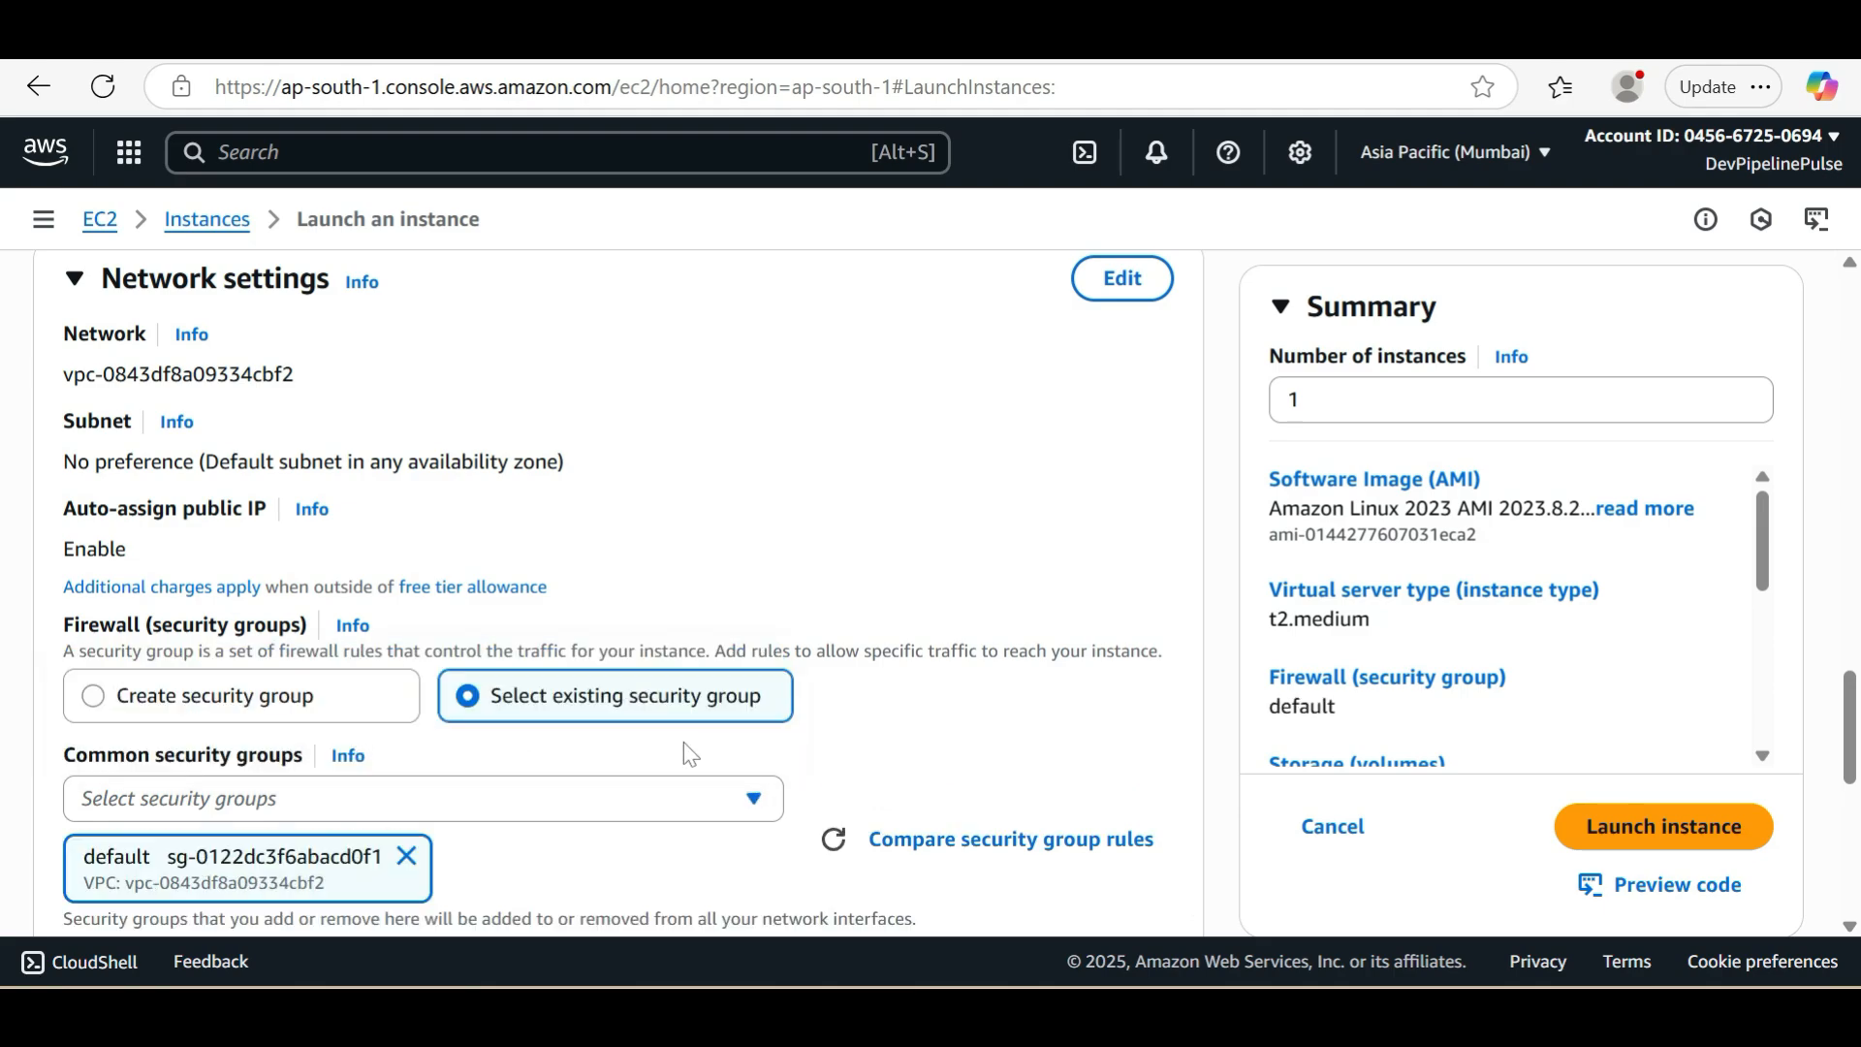
# Keep the default storage configuration and launch the Java-app instance
pyautogui.scroll(-5, 782, 766)
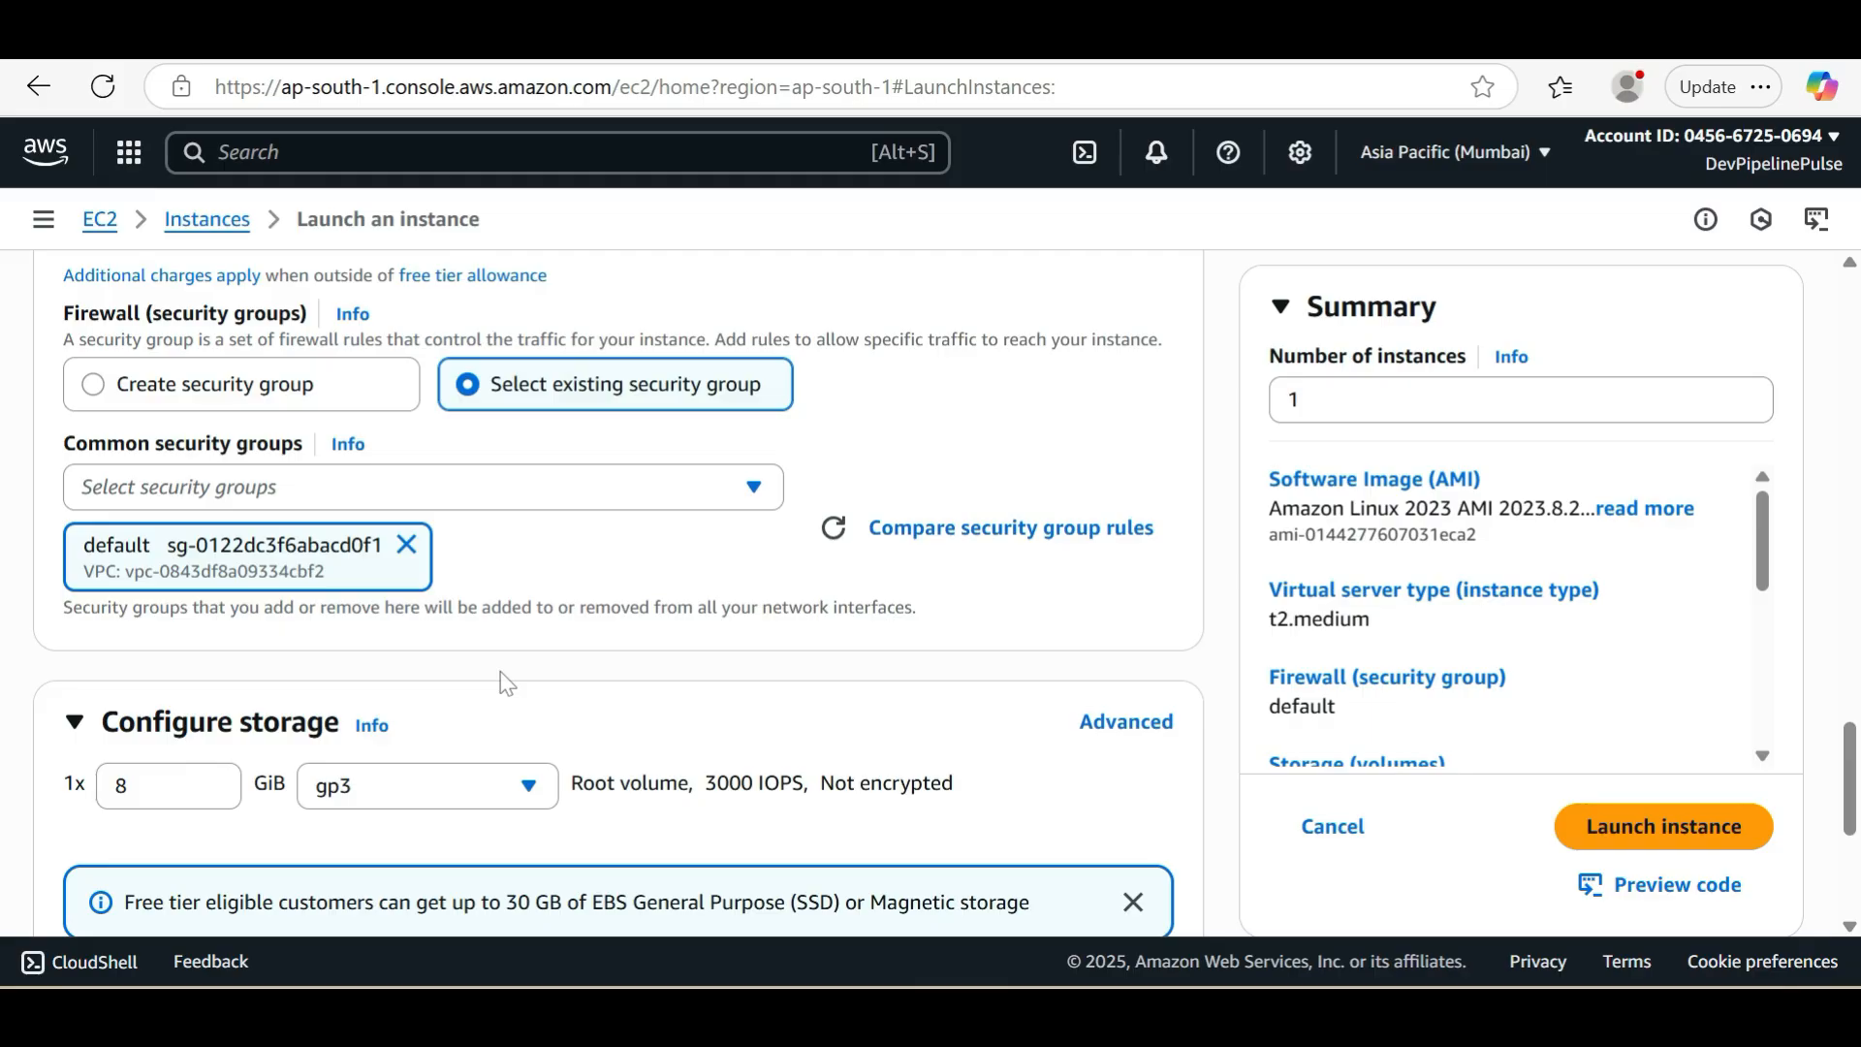
pyautogui.scroll(-2, 504, 681)
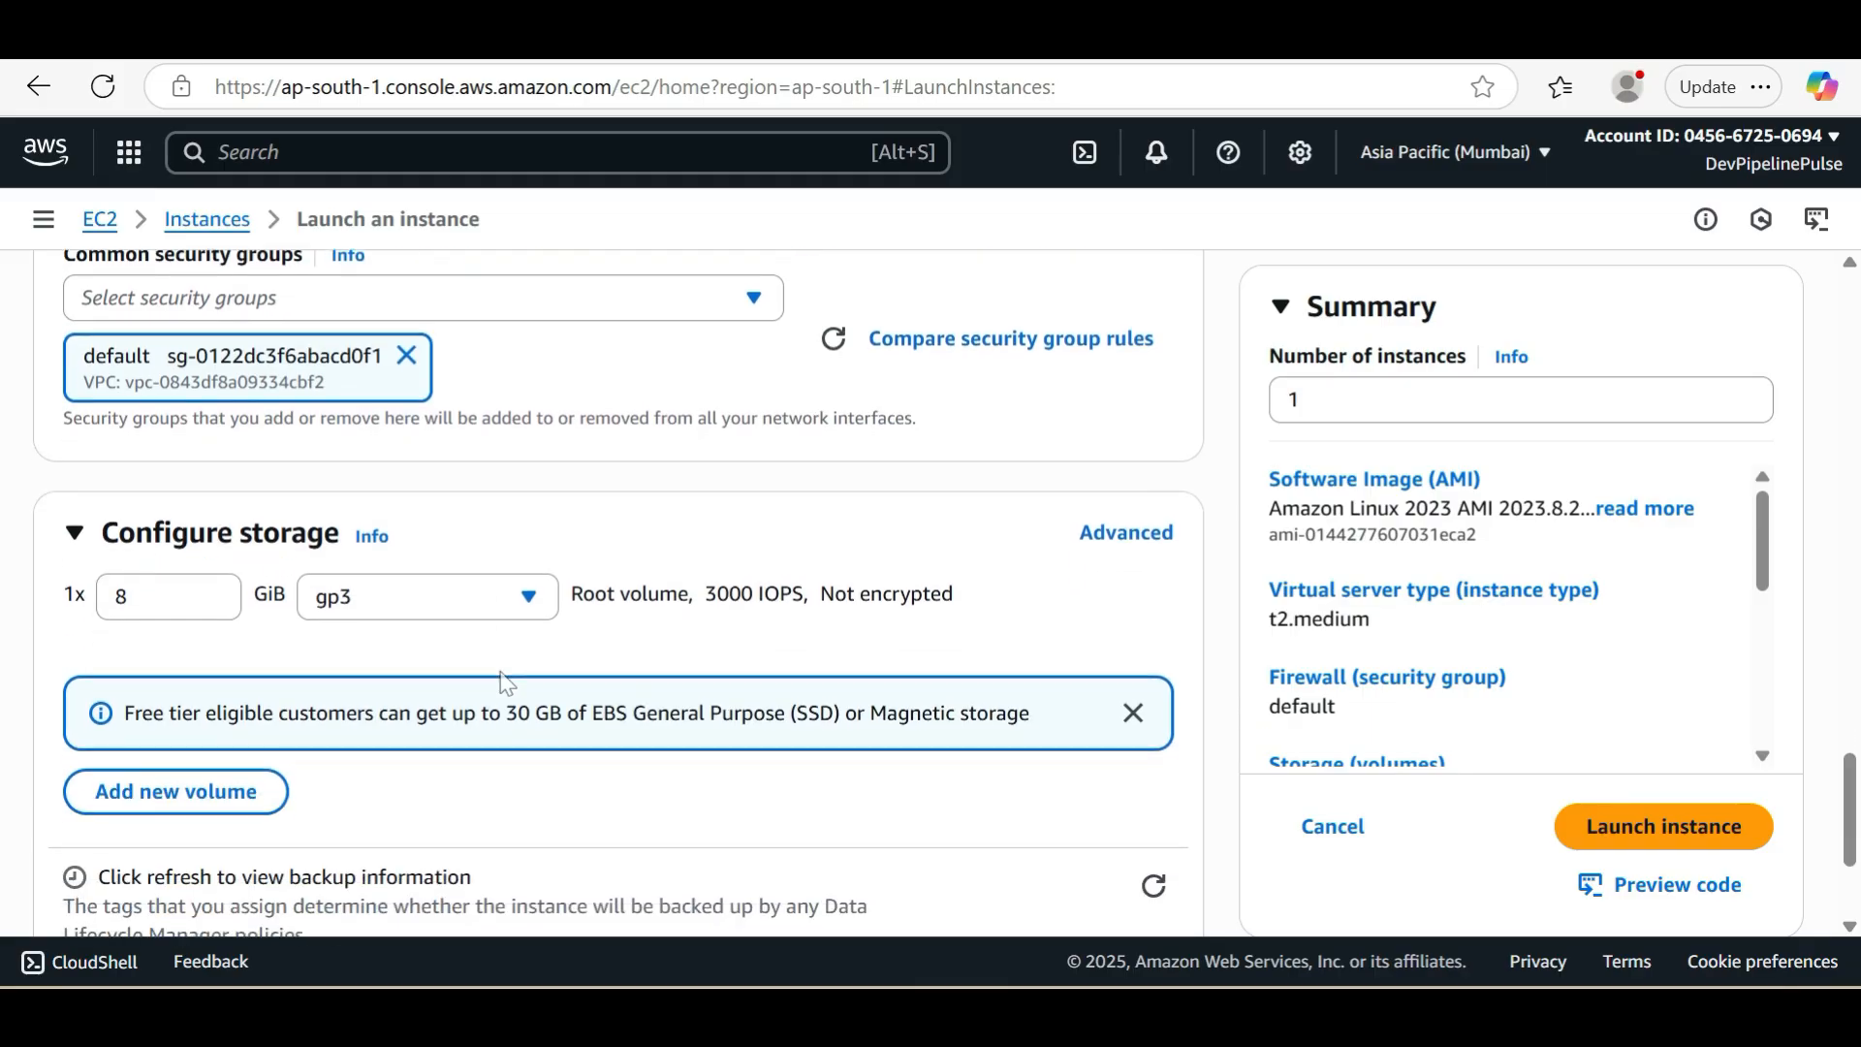
pyautogui.scroll(-2, 505, 682)
pyautogui.scroll(-1, 686, 731)
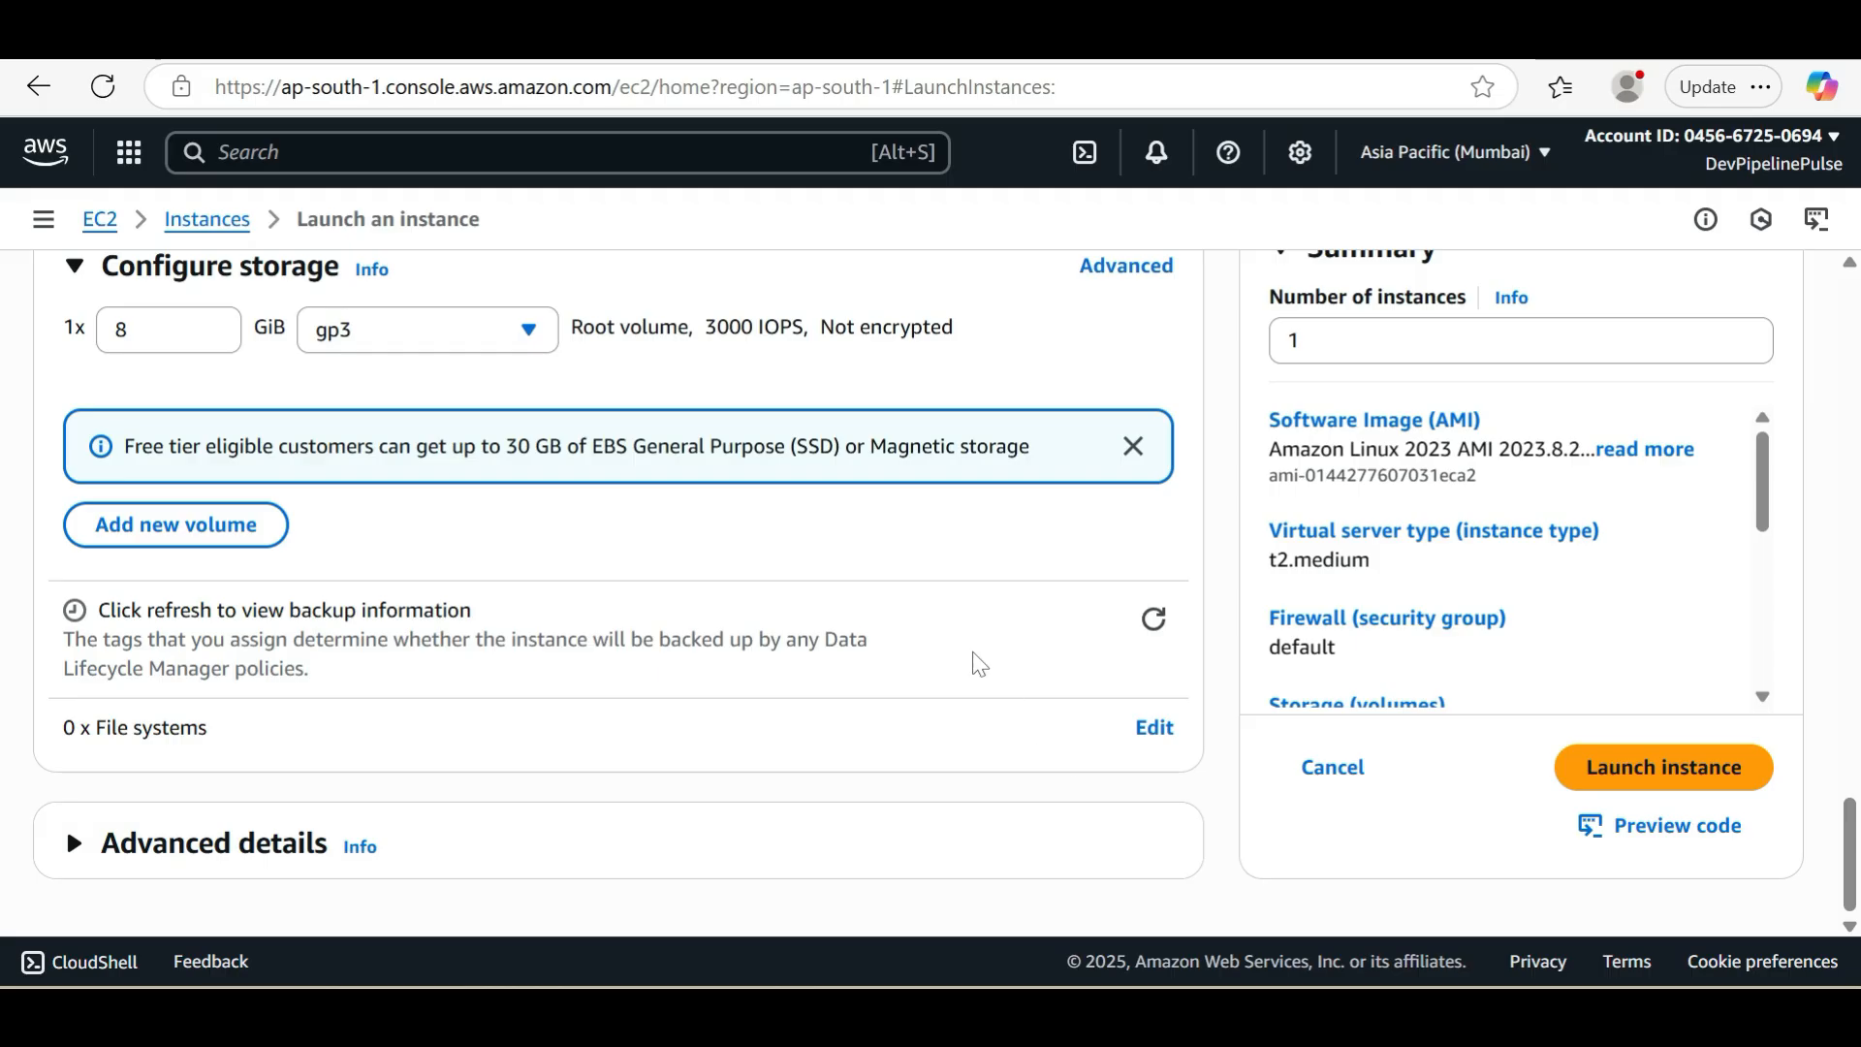
pyautogui.scroll(2, 975, 665)
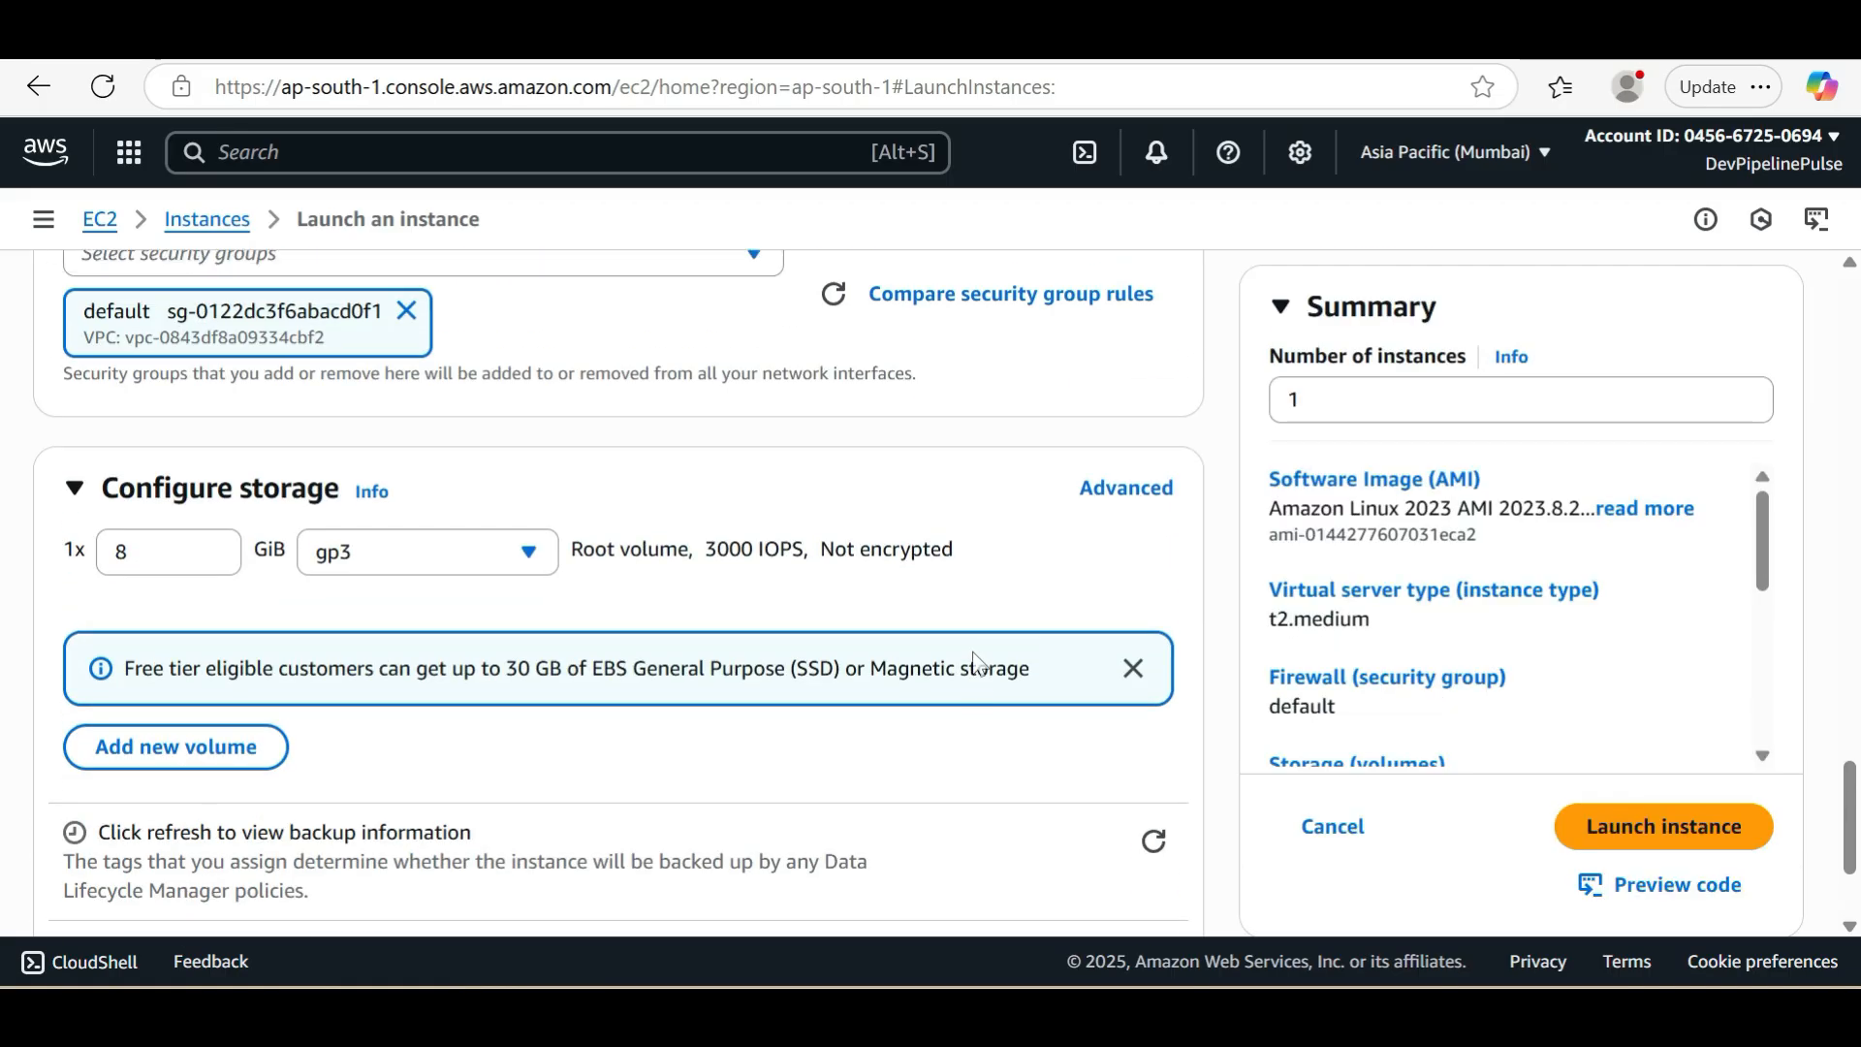
pyautogui.click(1665, 827)
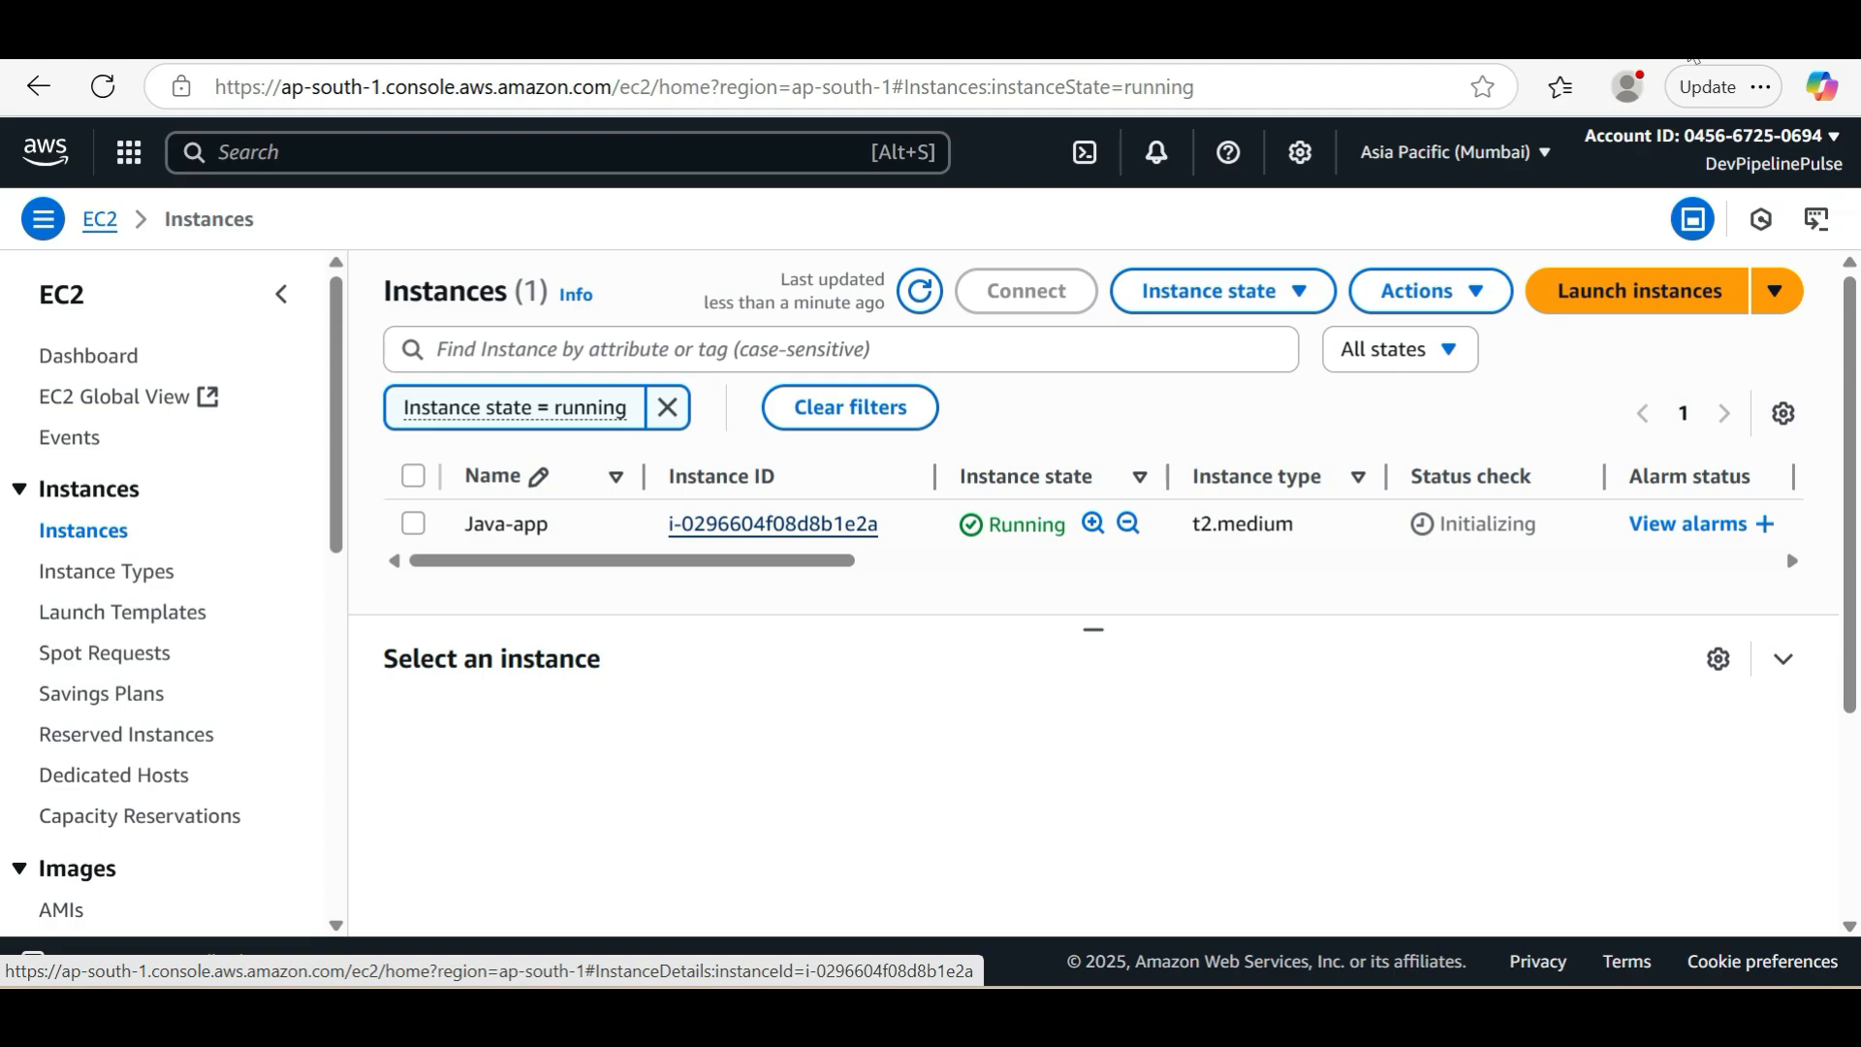
# Open the SSH client connection details of the Java-app instance and start PuTTY
pyautogui.click(773, 524)
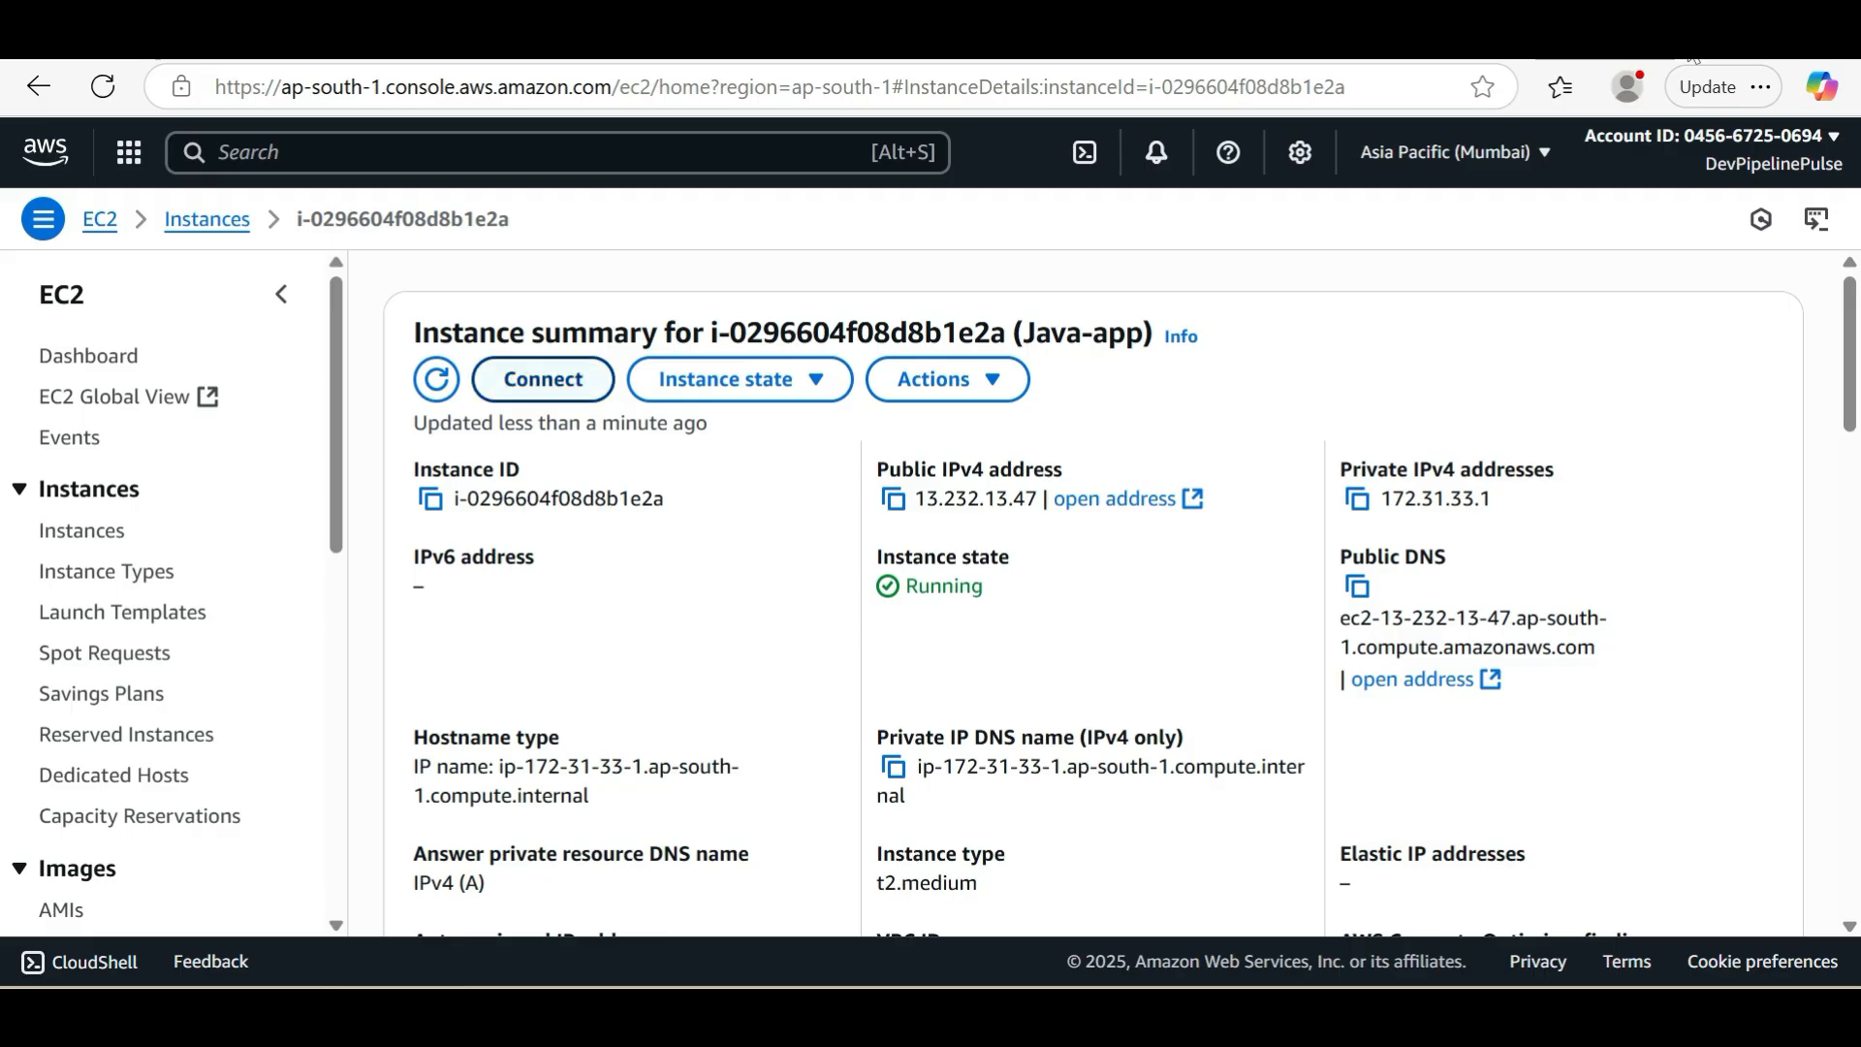
pyautogui.click(543, 379)
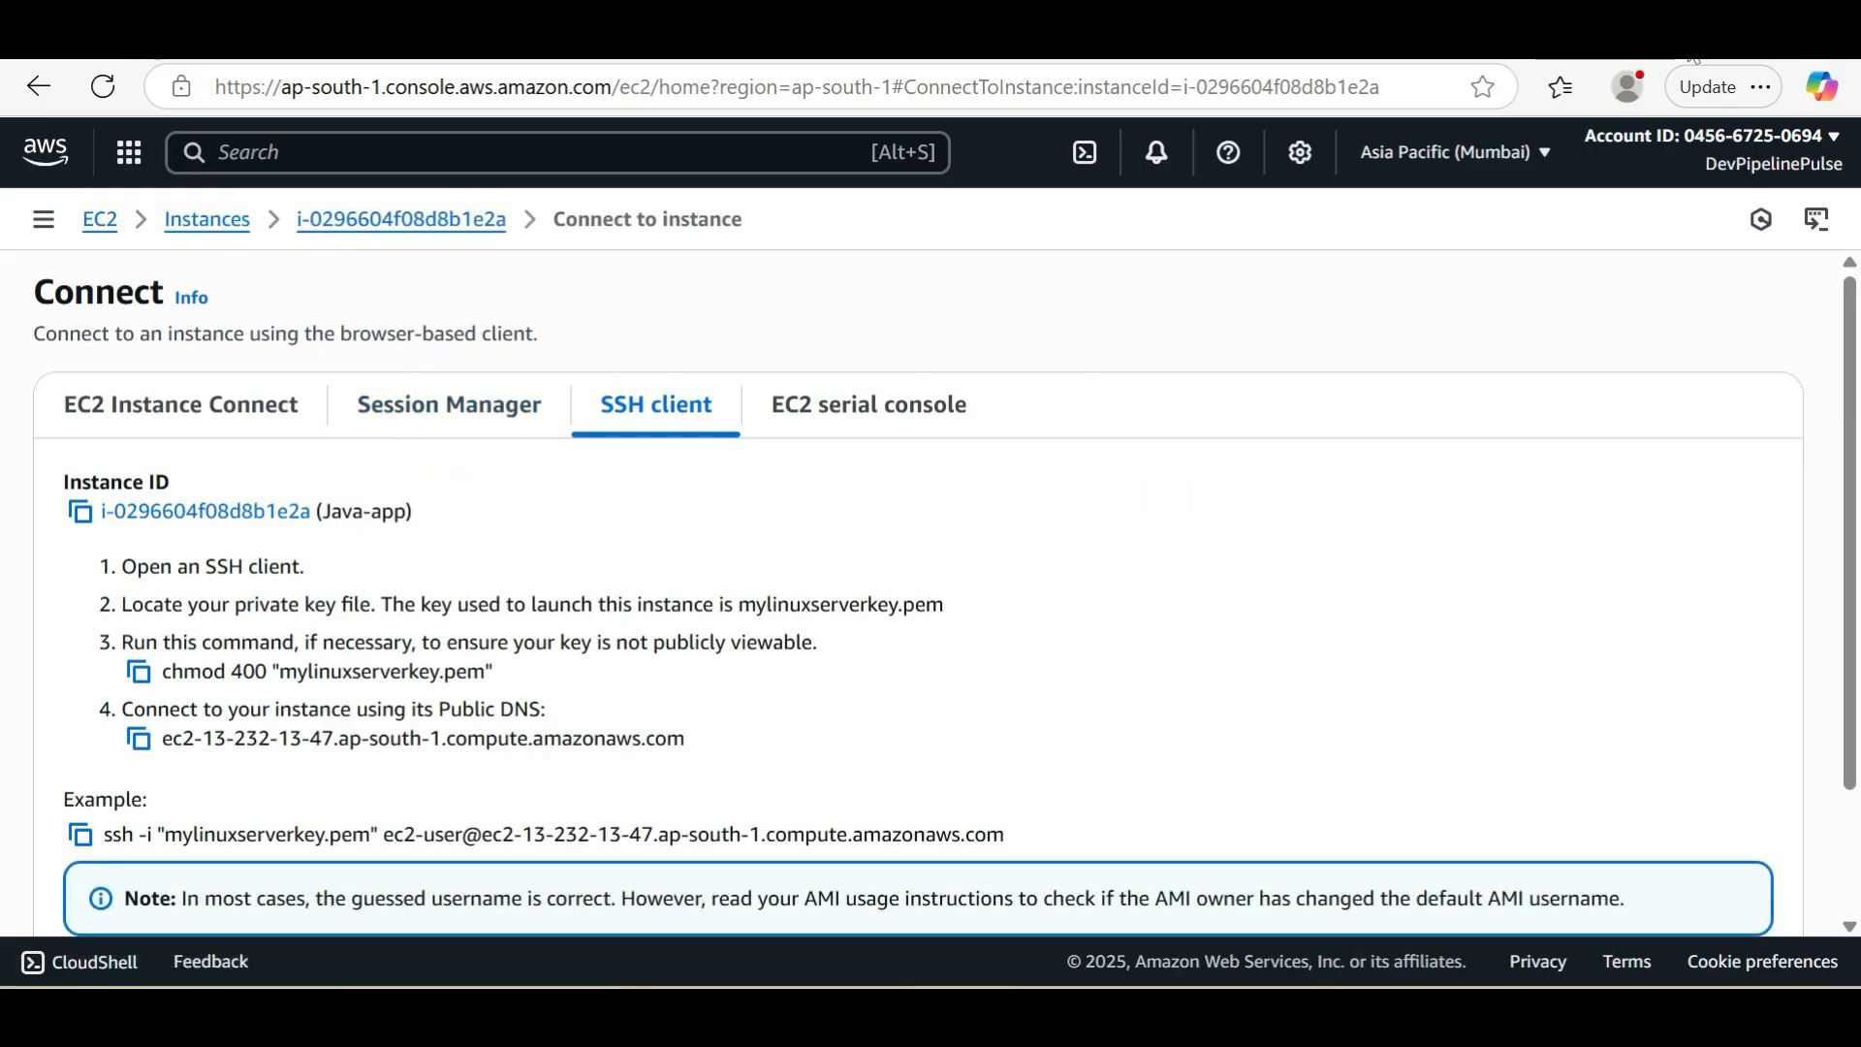
pyautogui.press('super')
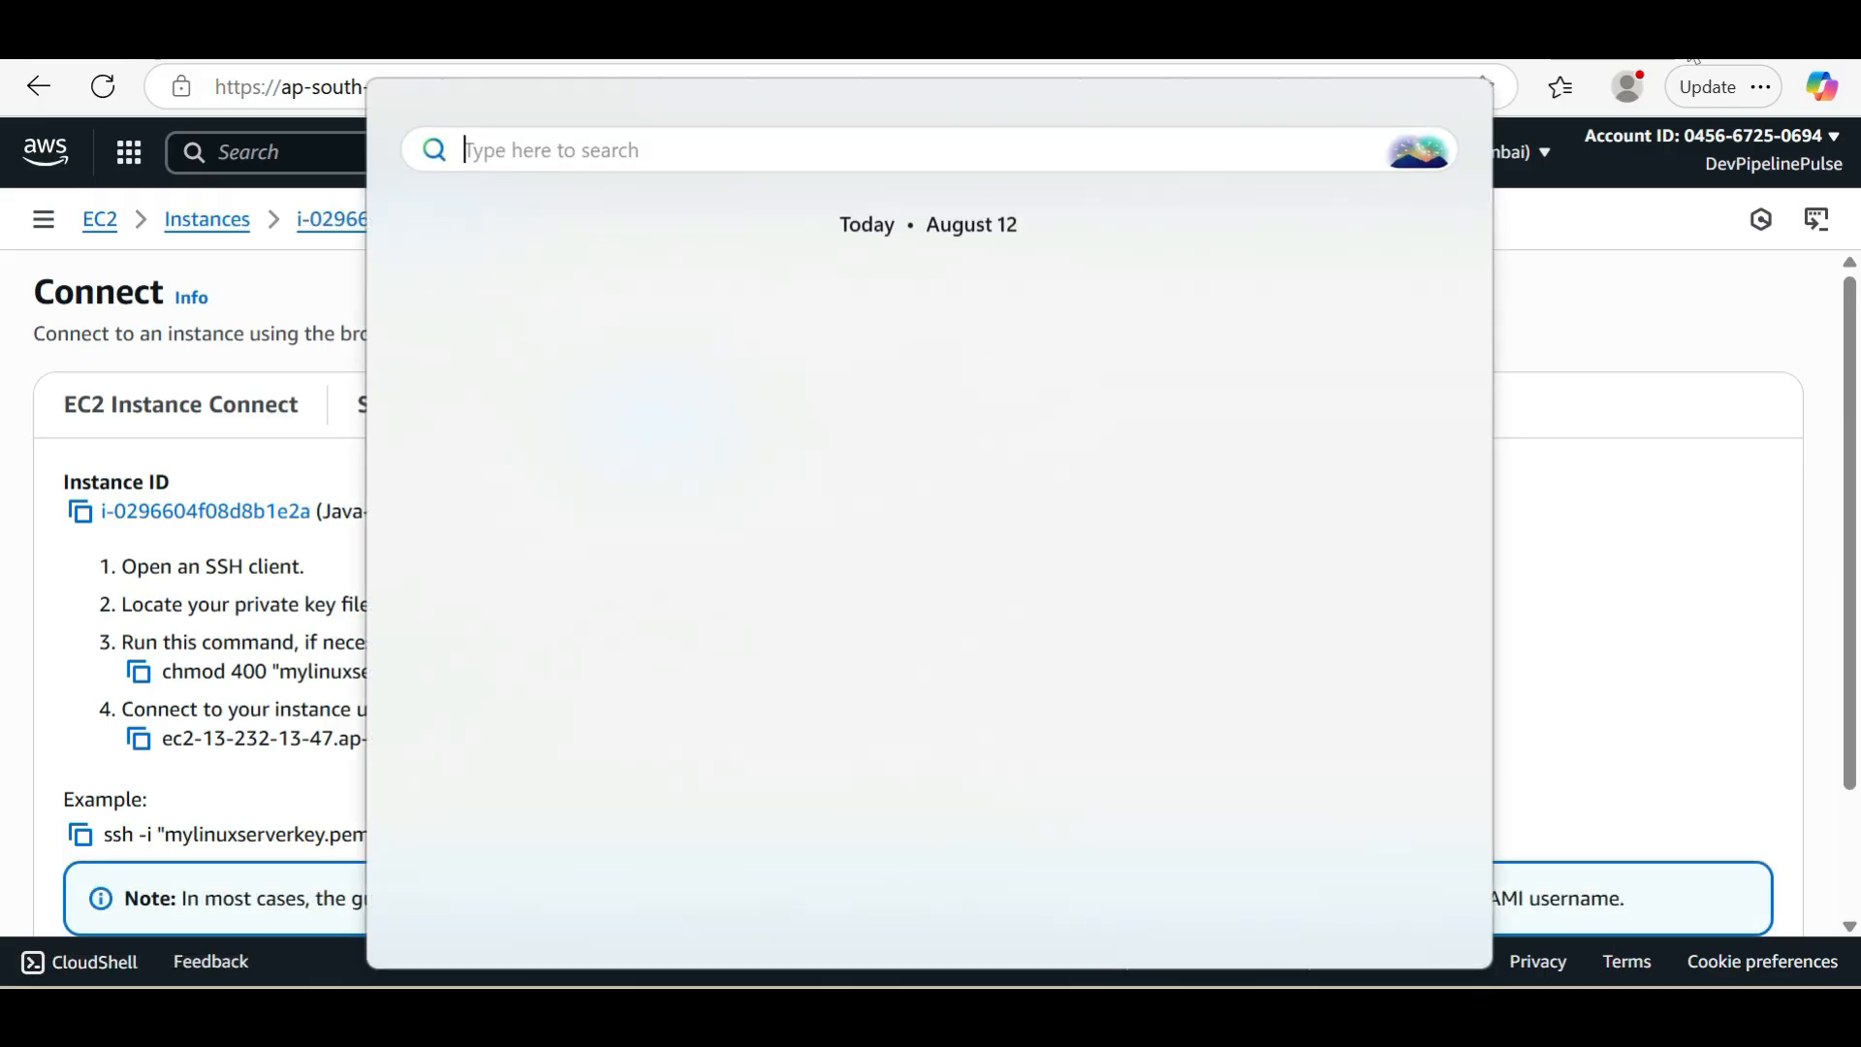
pyautogui.write('putty')
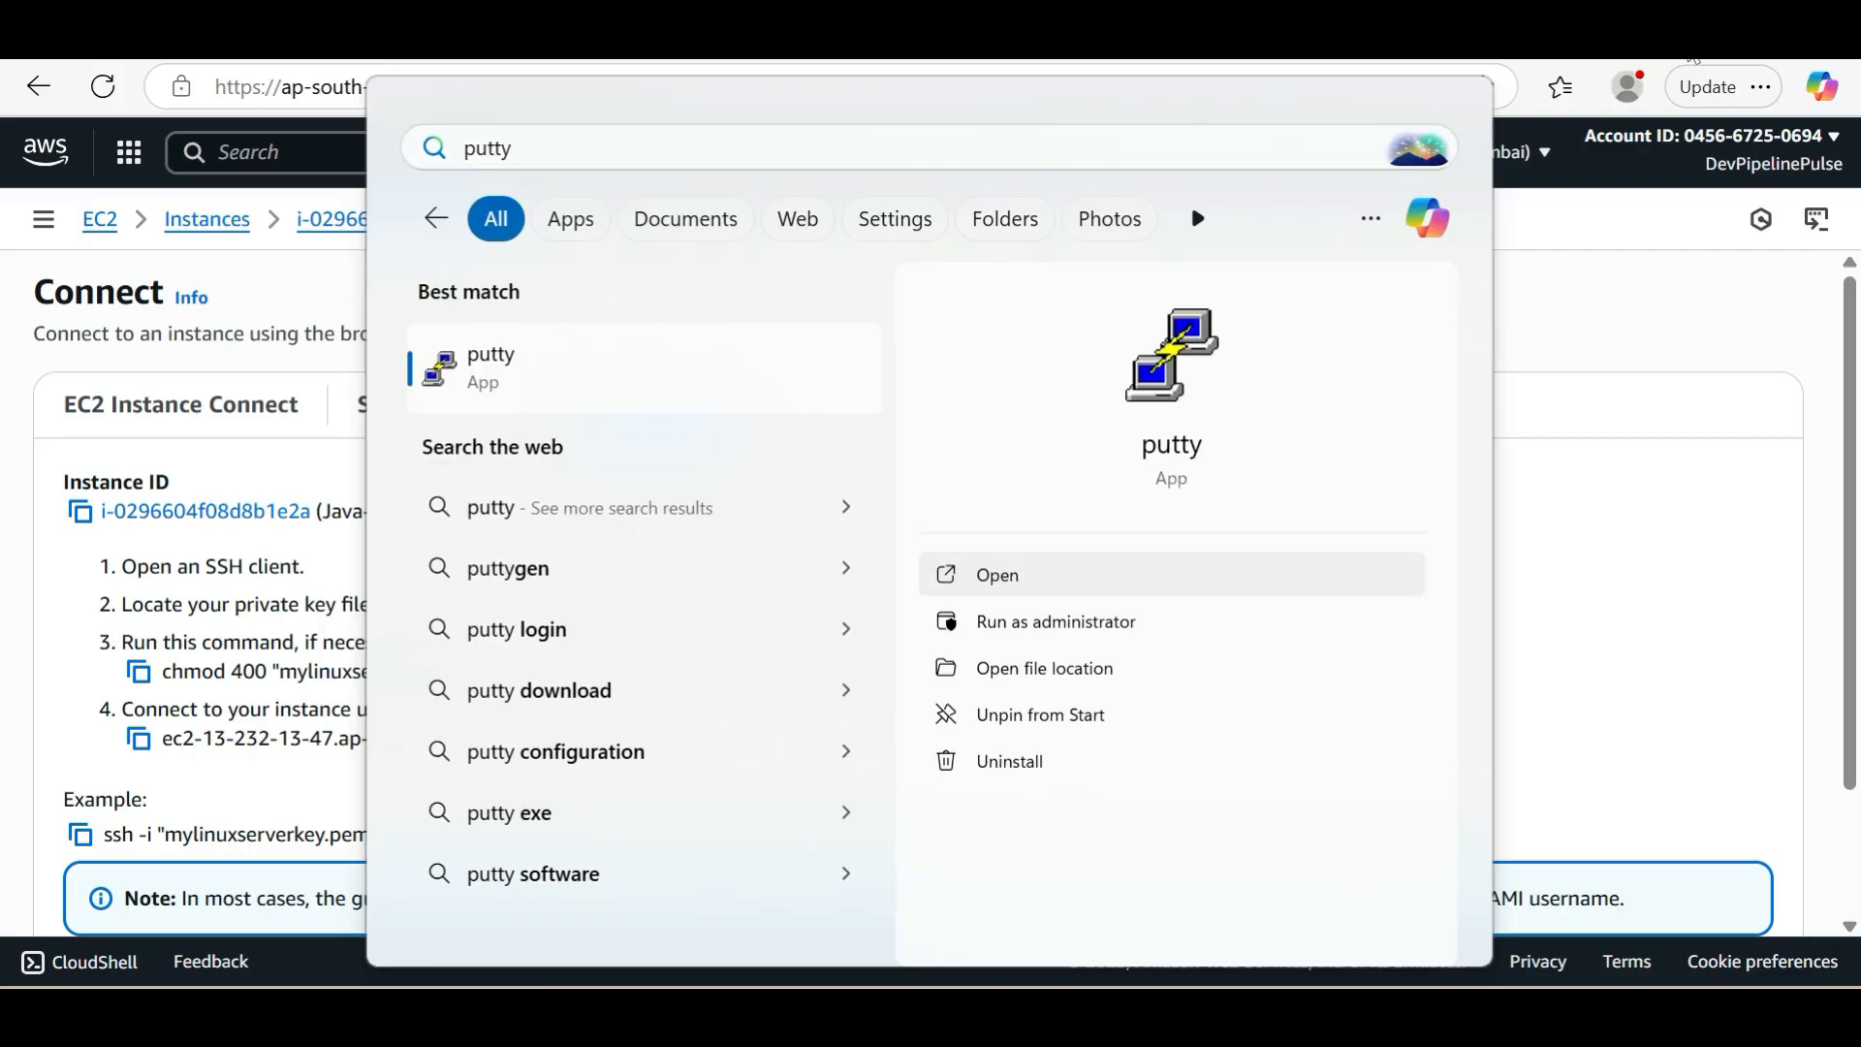
pyautogui.press('Return')
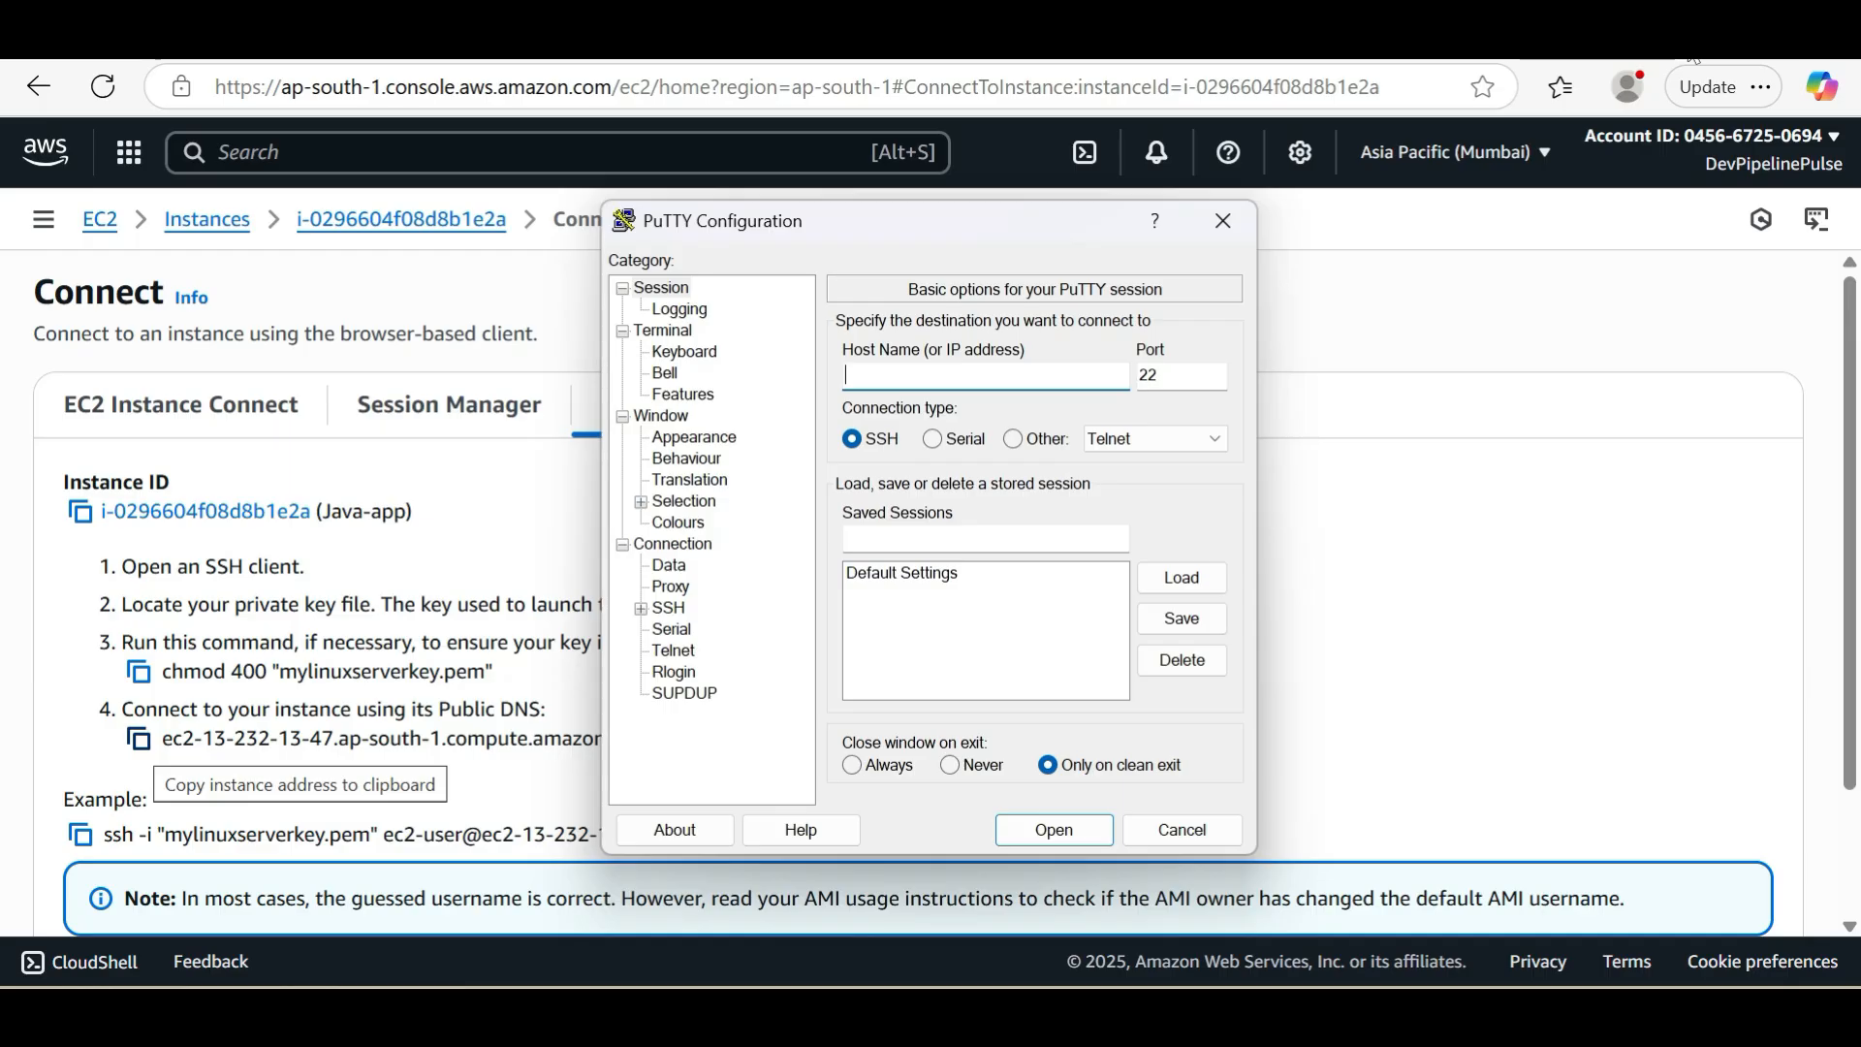
# Copy the instance's public DNS address from the AWS console and paste it as the host name in PuTTY
pyautogui.click(138, 738)
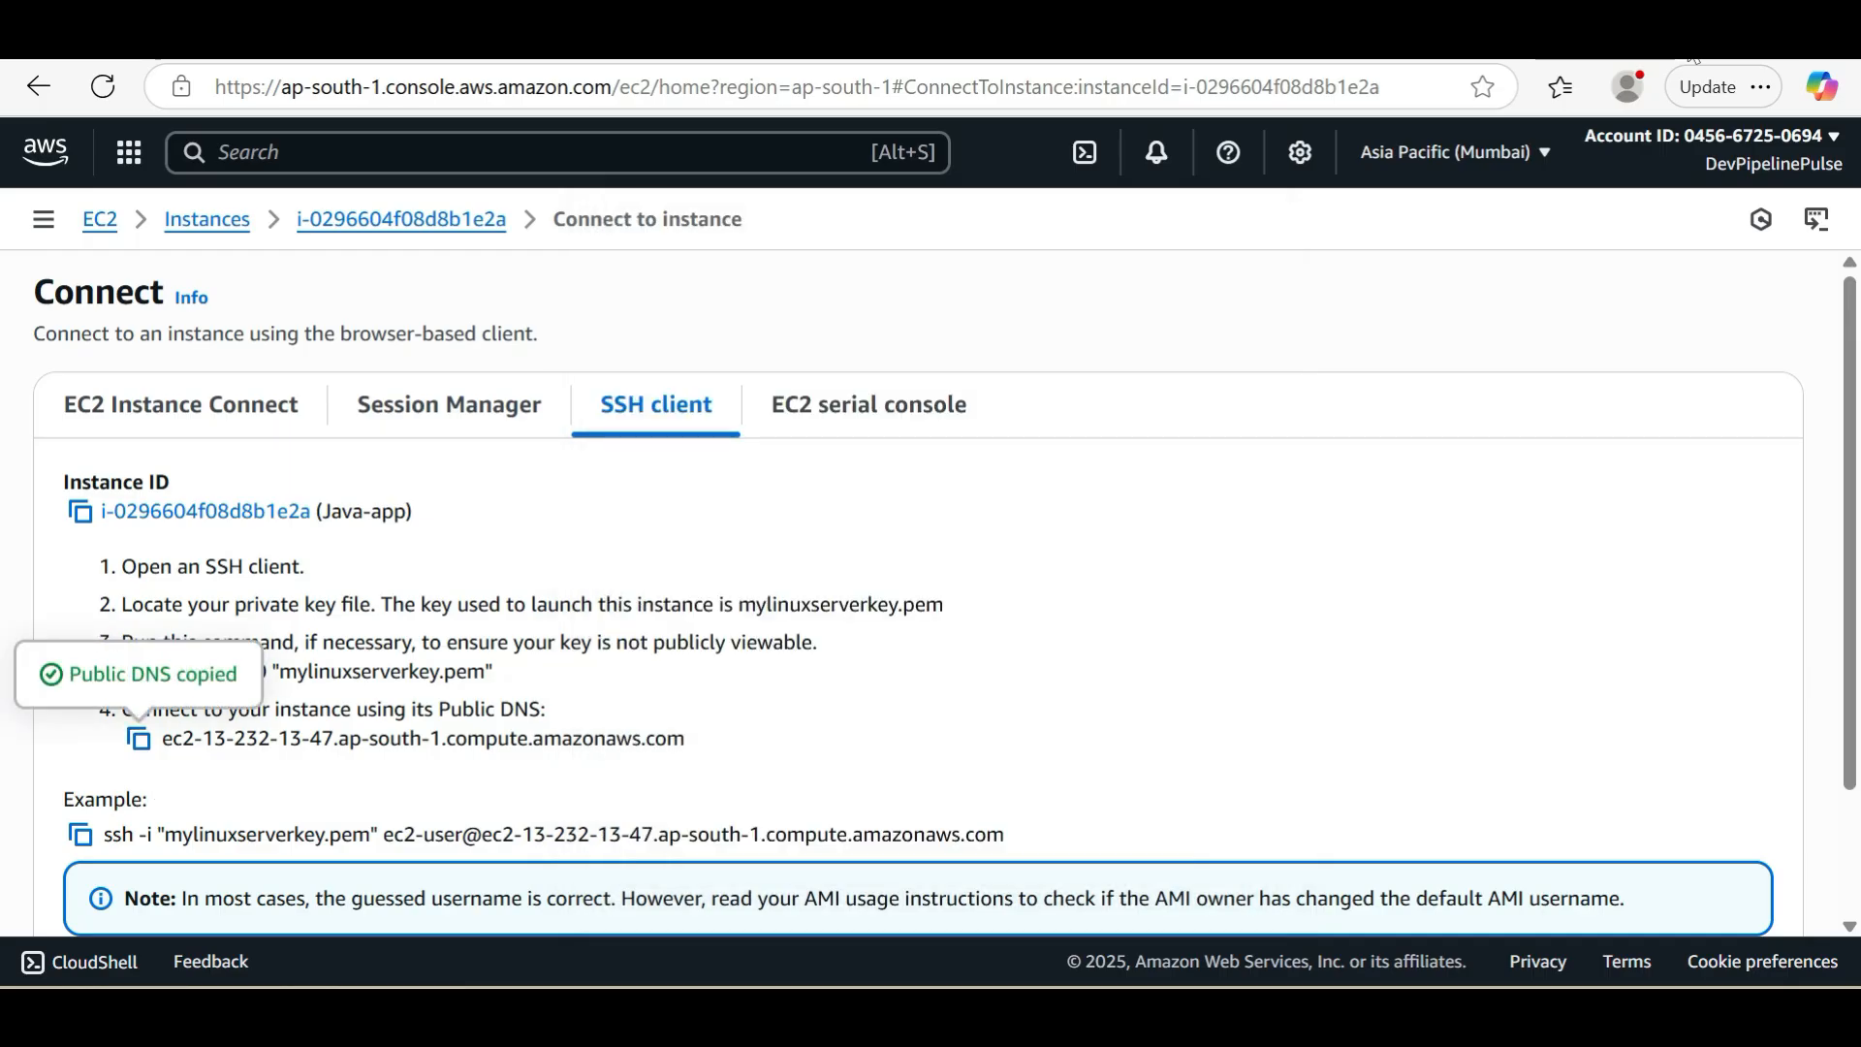
pyautogui.hotkey('alt', 'Tab')
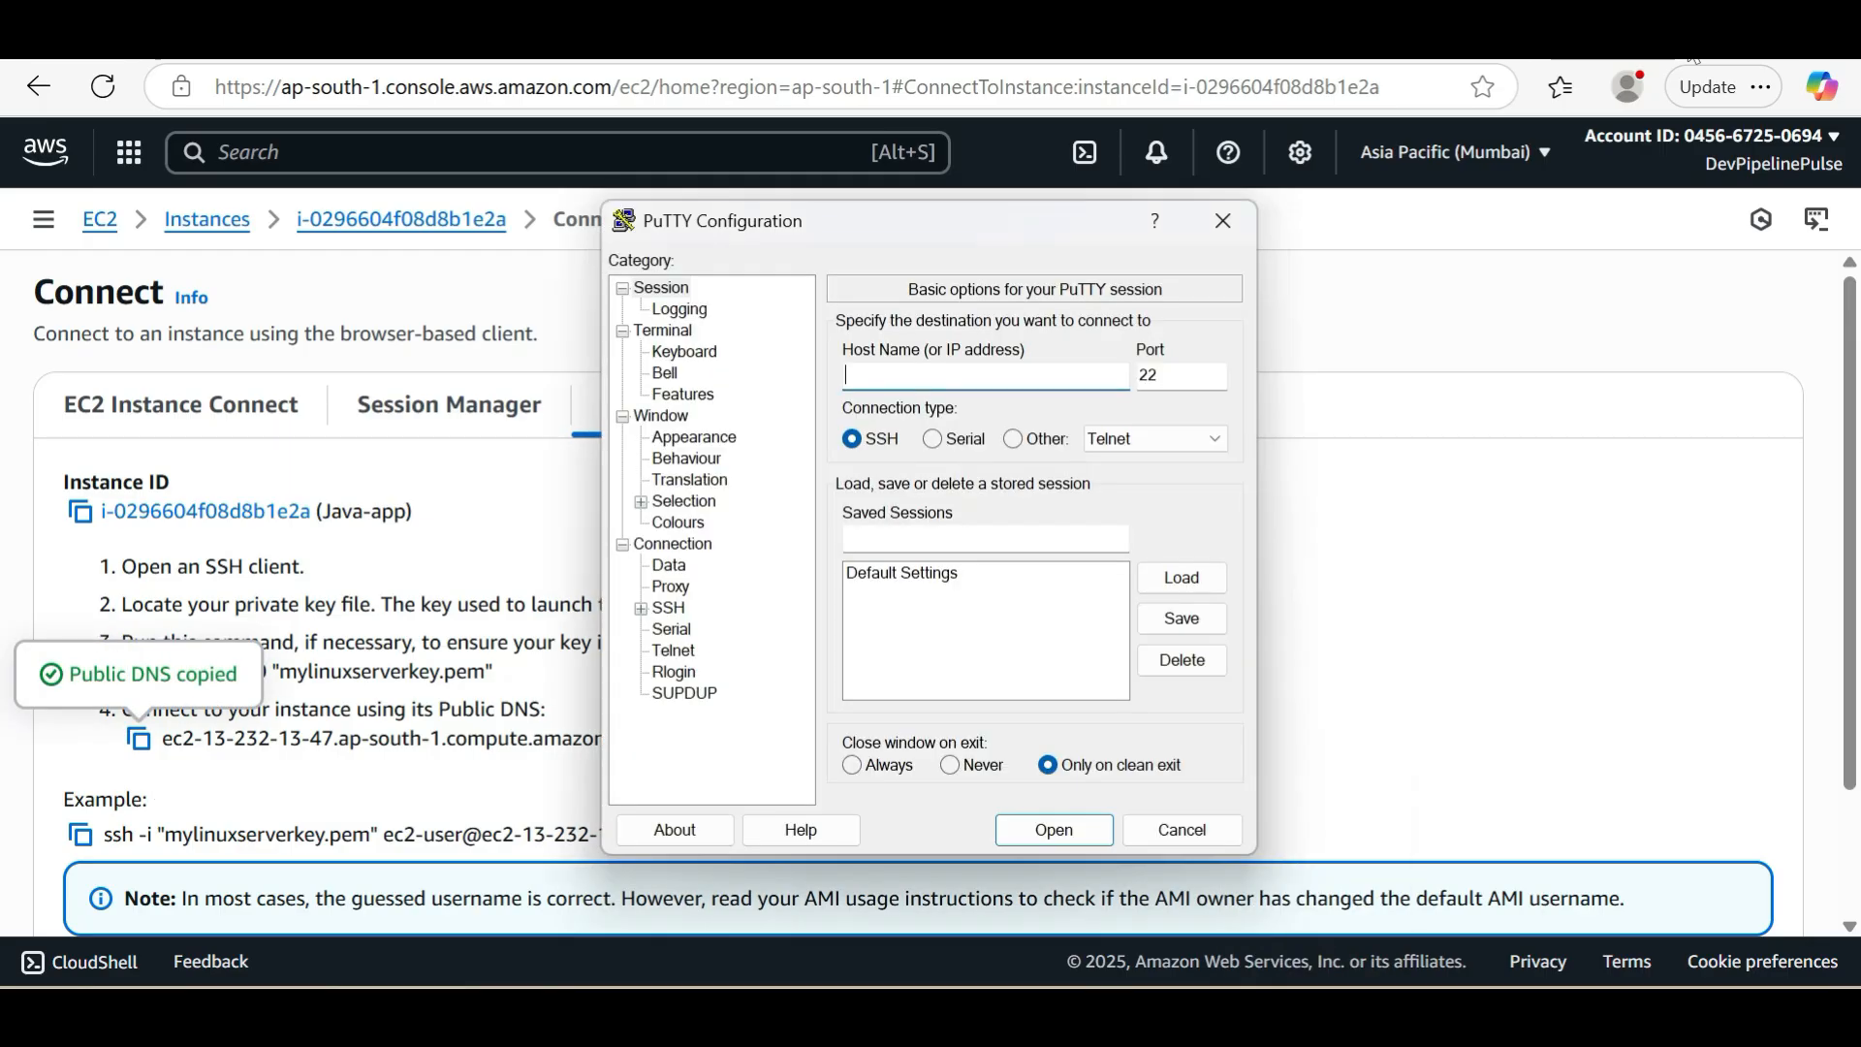
pyautogui.hotkey('ctrl', 'v')
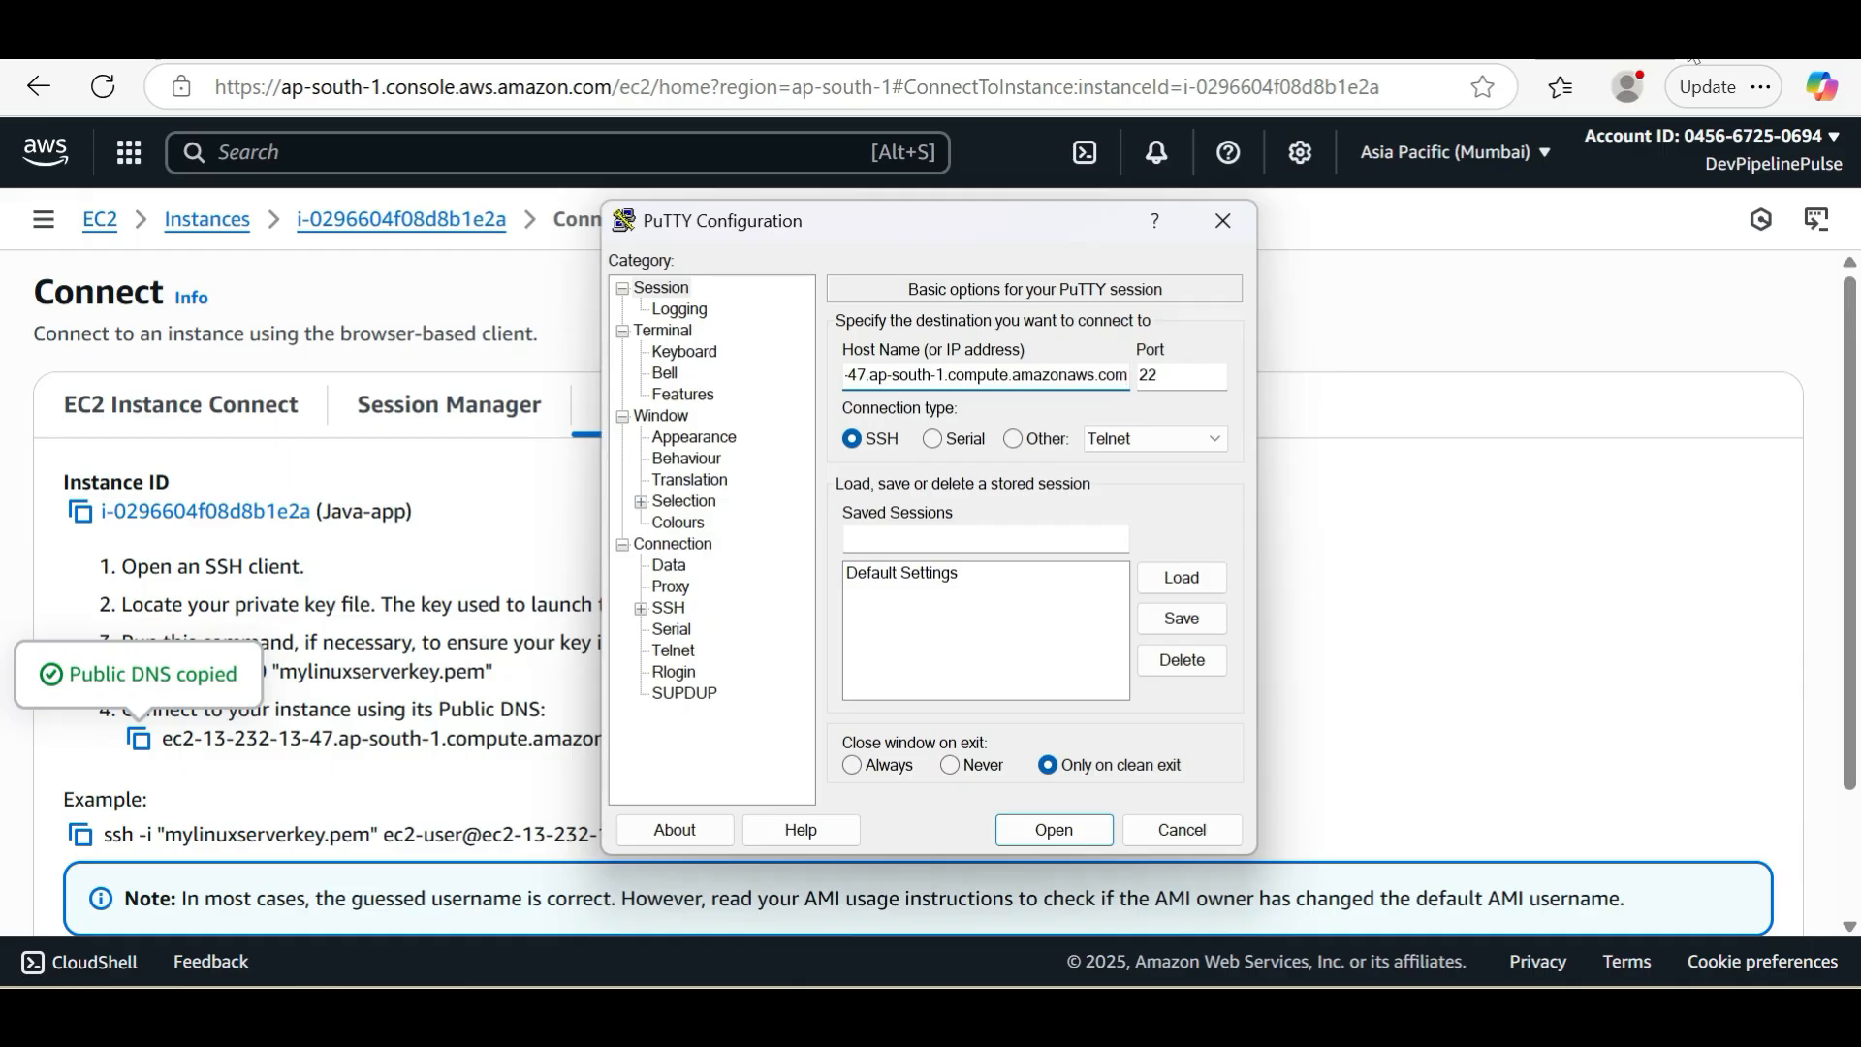
# Load mylinuxserverkey.ppk from the Downloads folder as PuTTY's private key file for SSH authentication
pyautogui.click(640, 608)
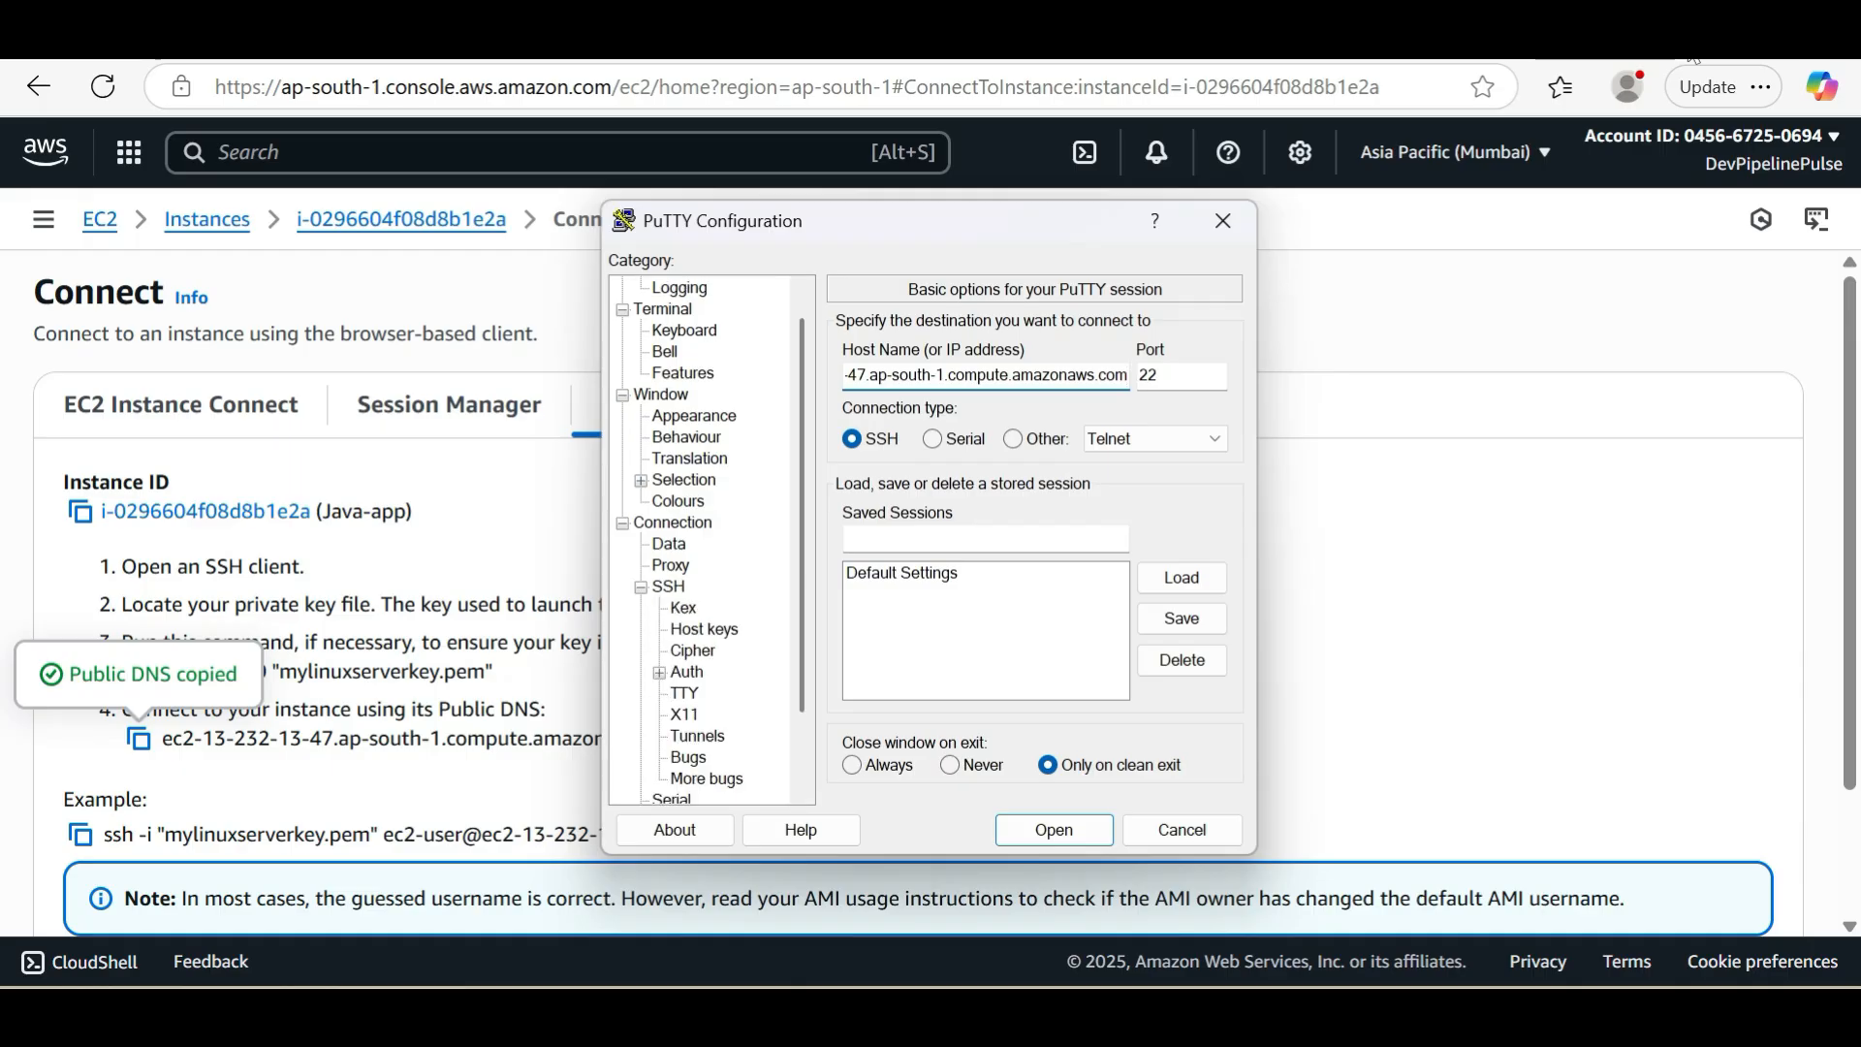
pyautogui.click(659, 672)
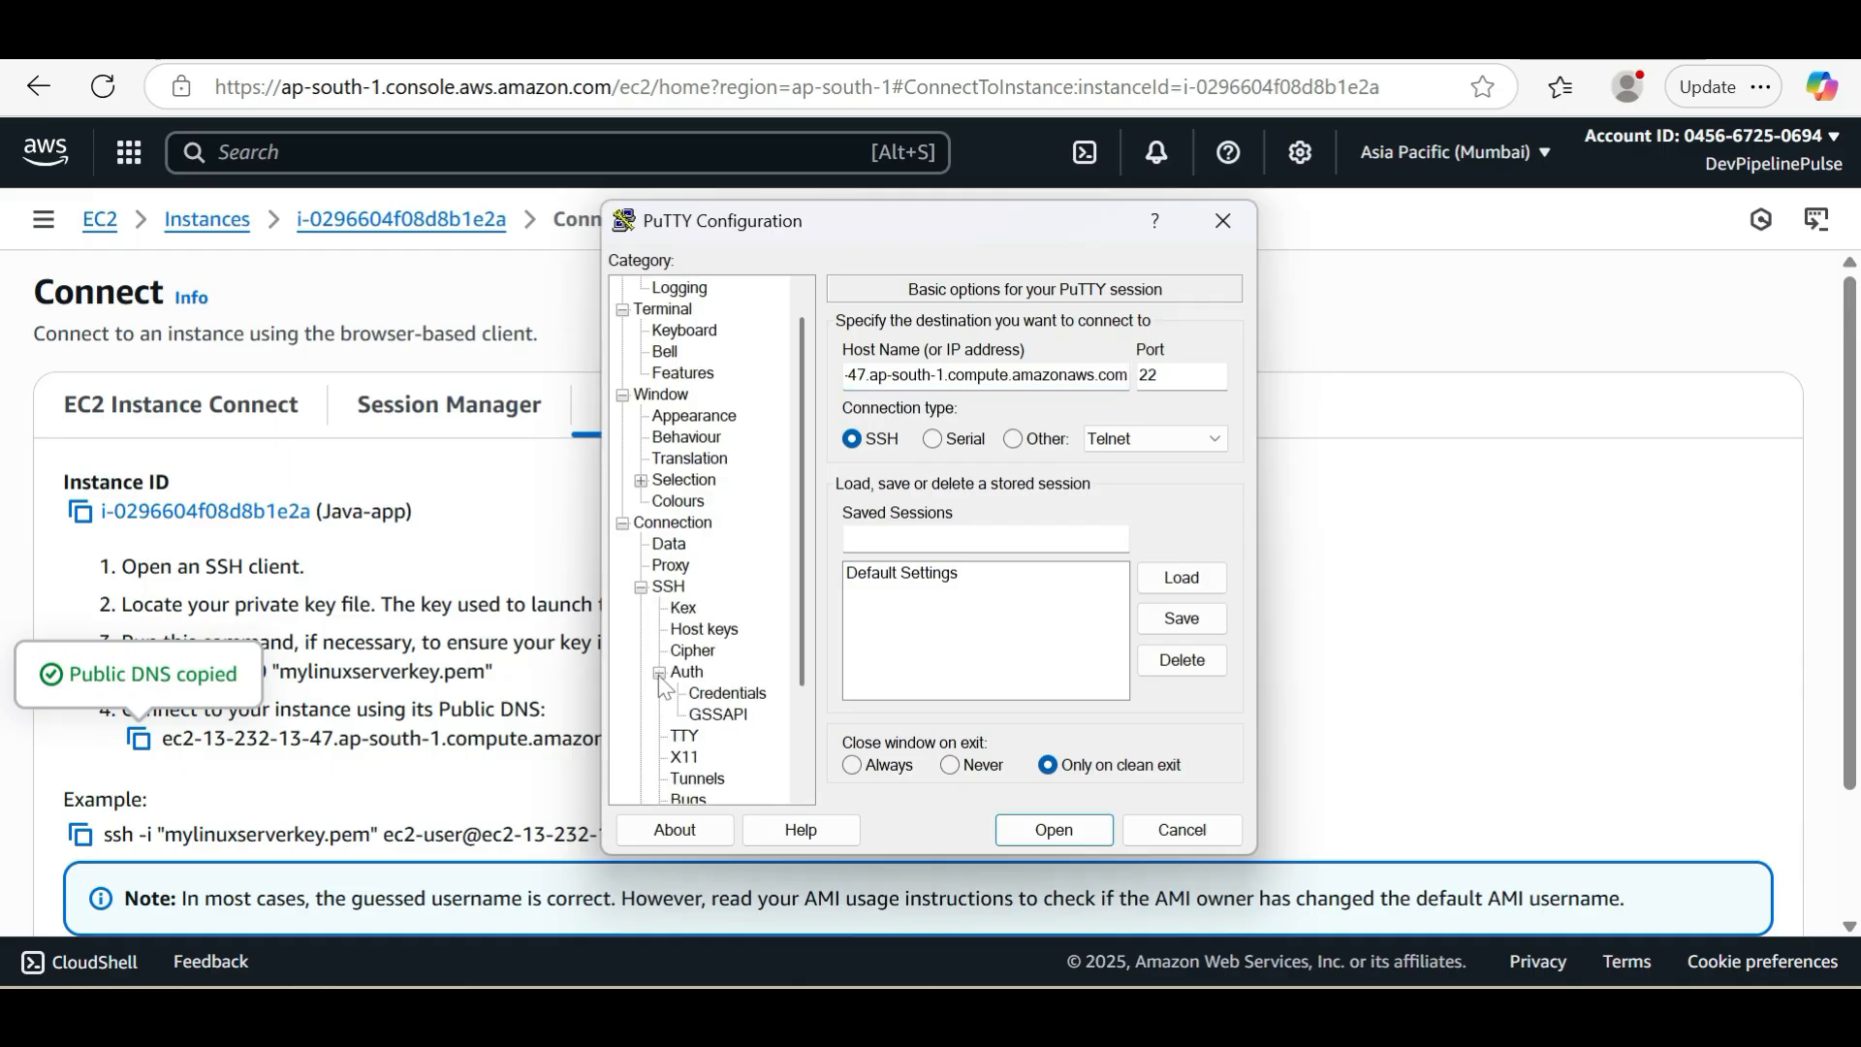
pyautogui.click(725, 694)
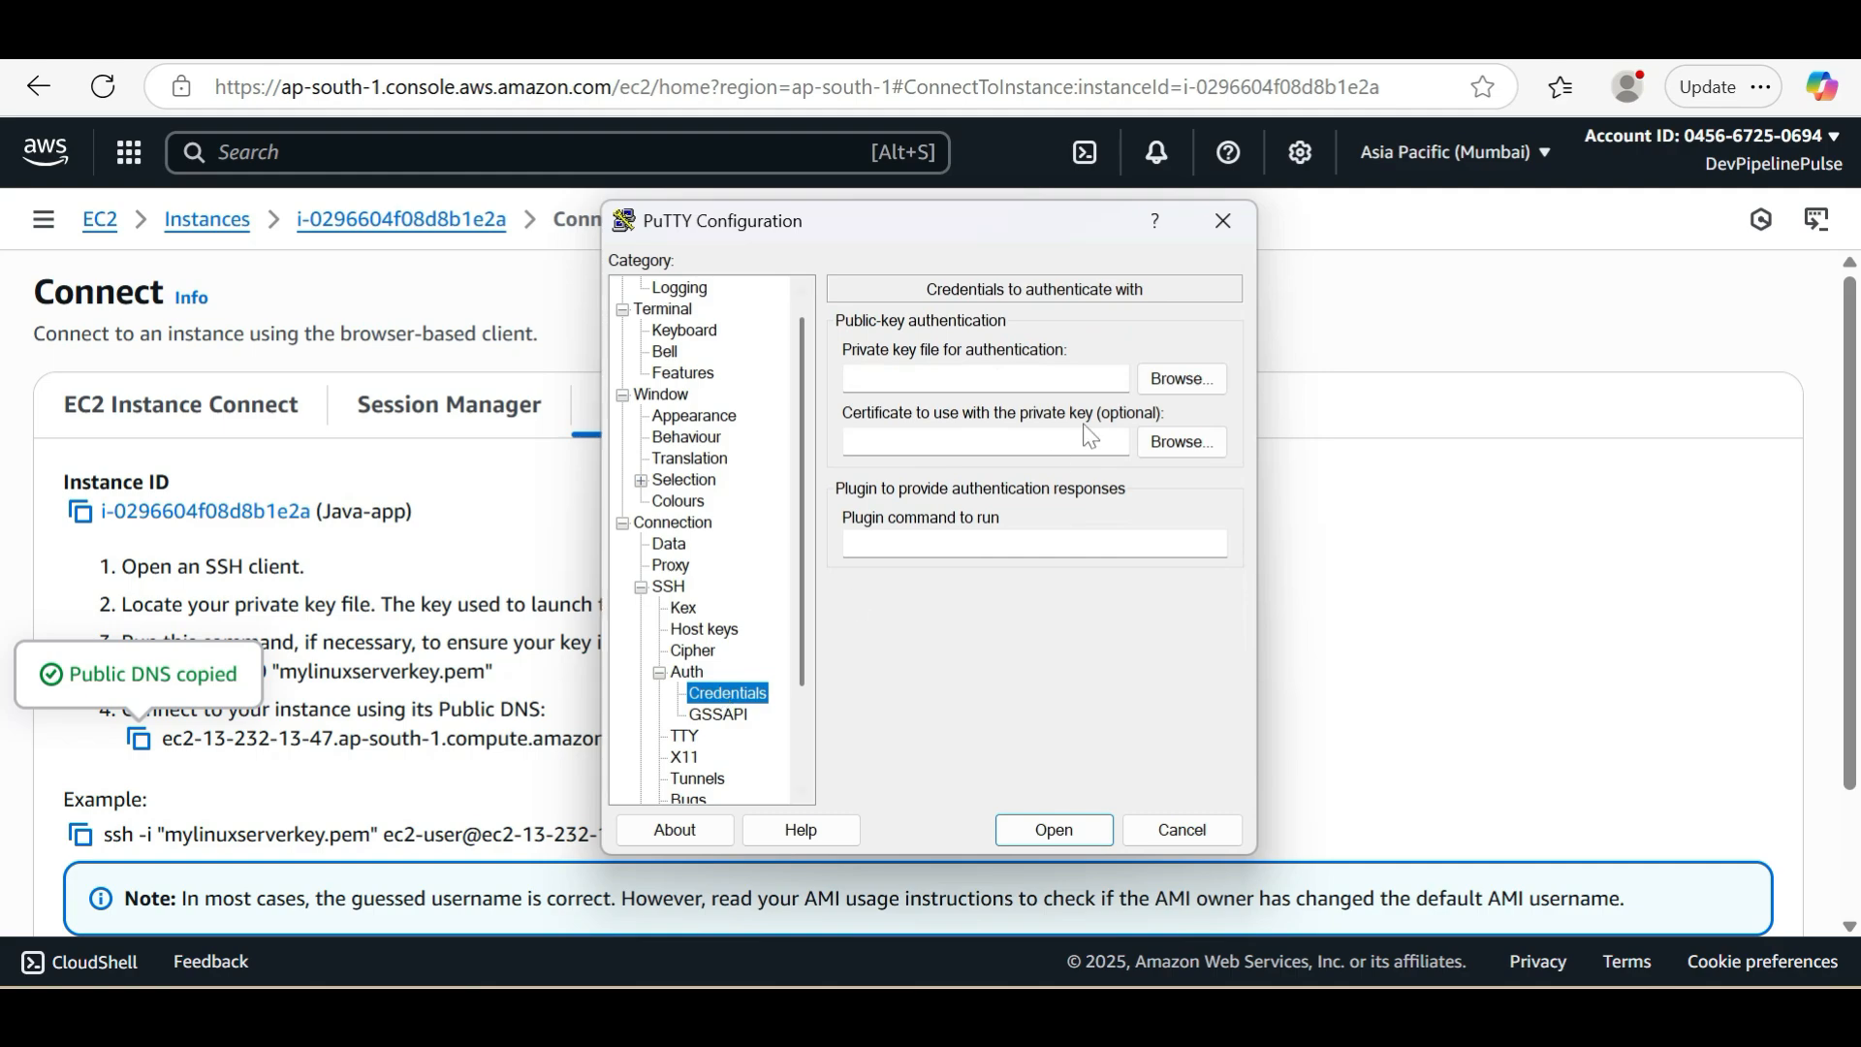
pyautogui.click(1164, 380)
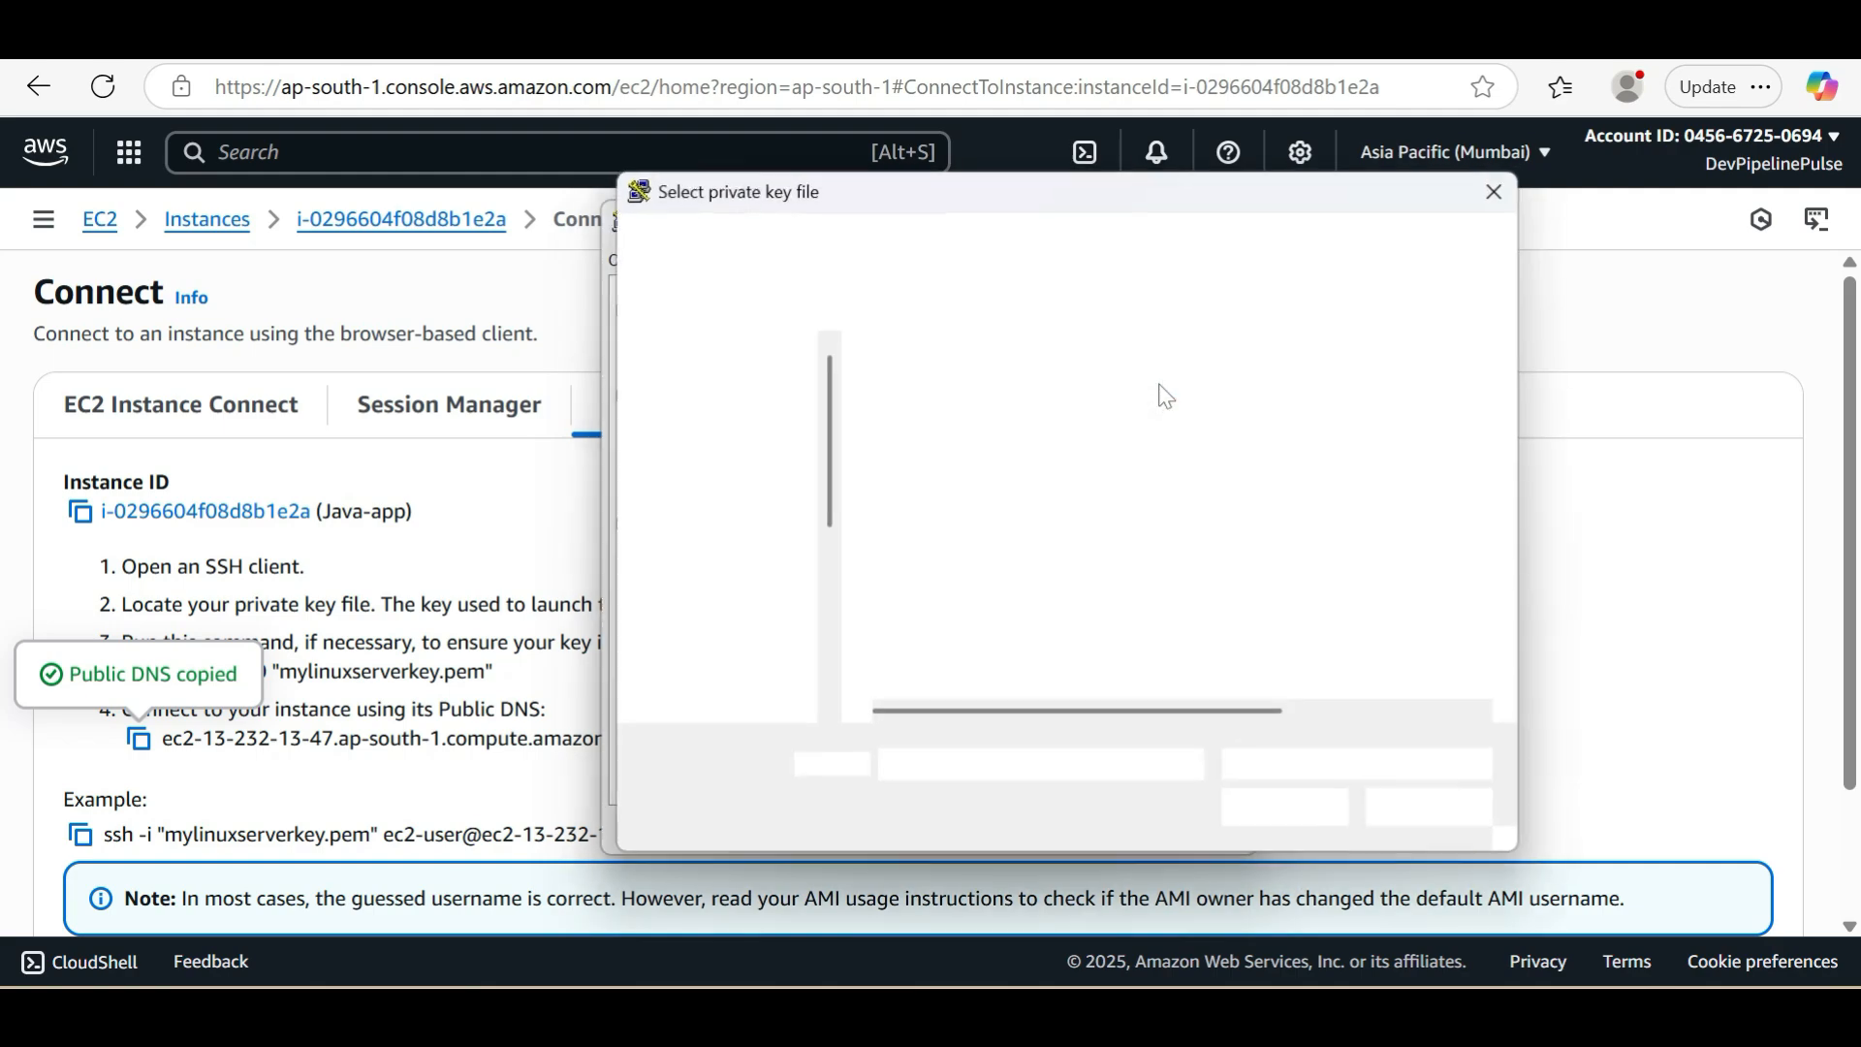
pyautogui.click(910, 439)
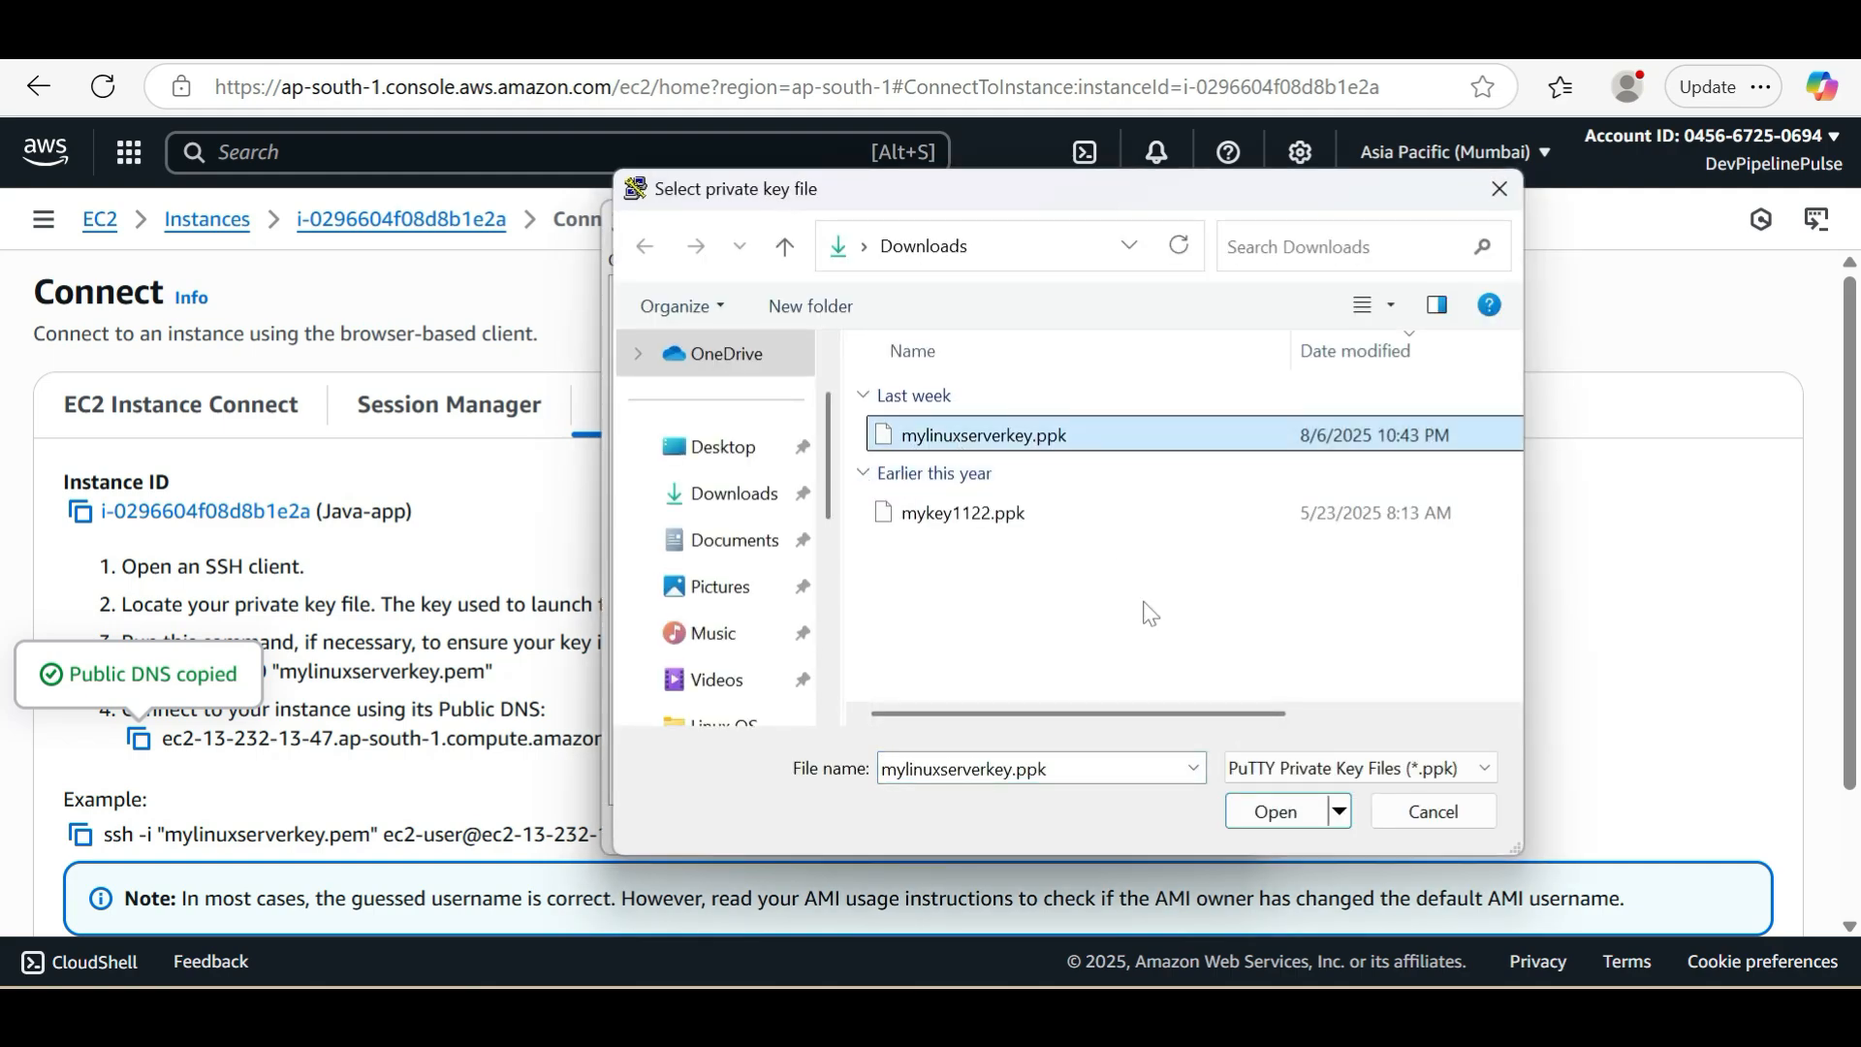
pyautogui.click(1262, 814)
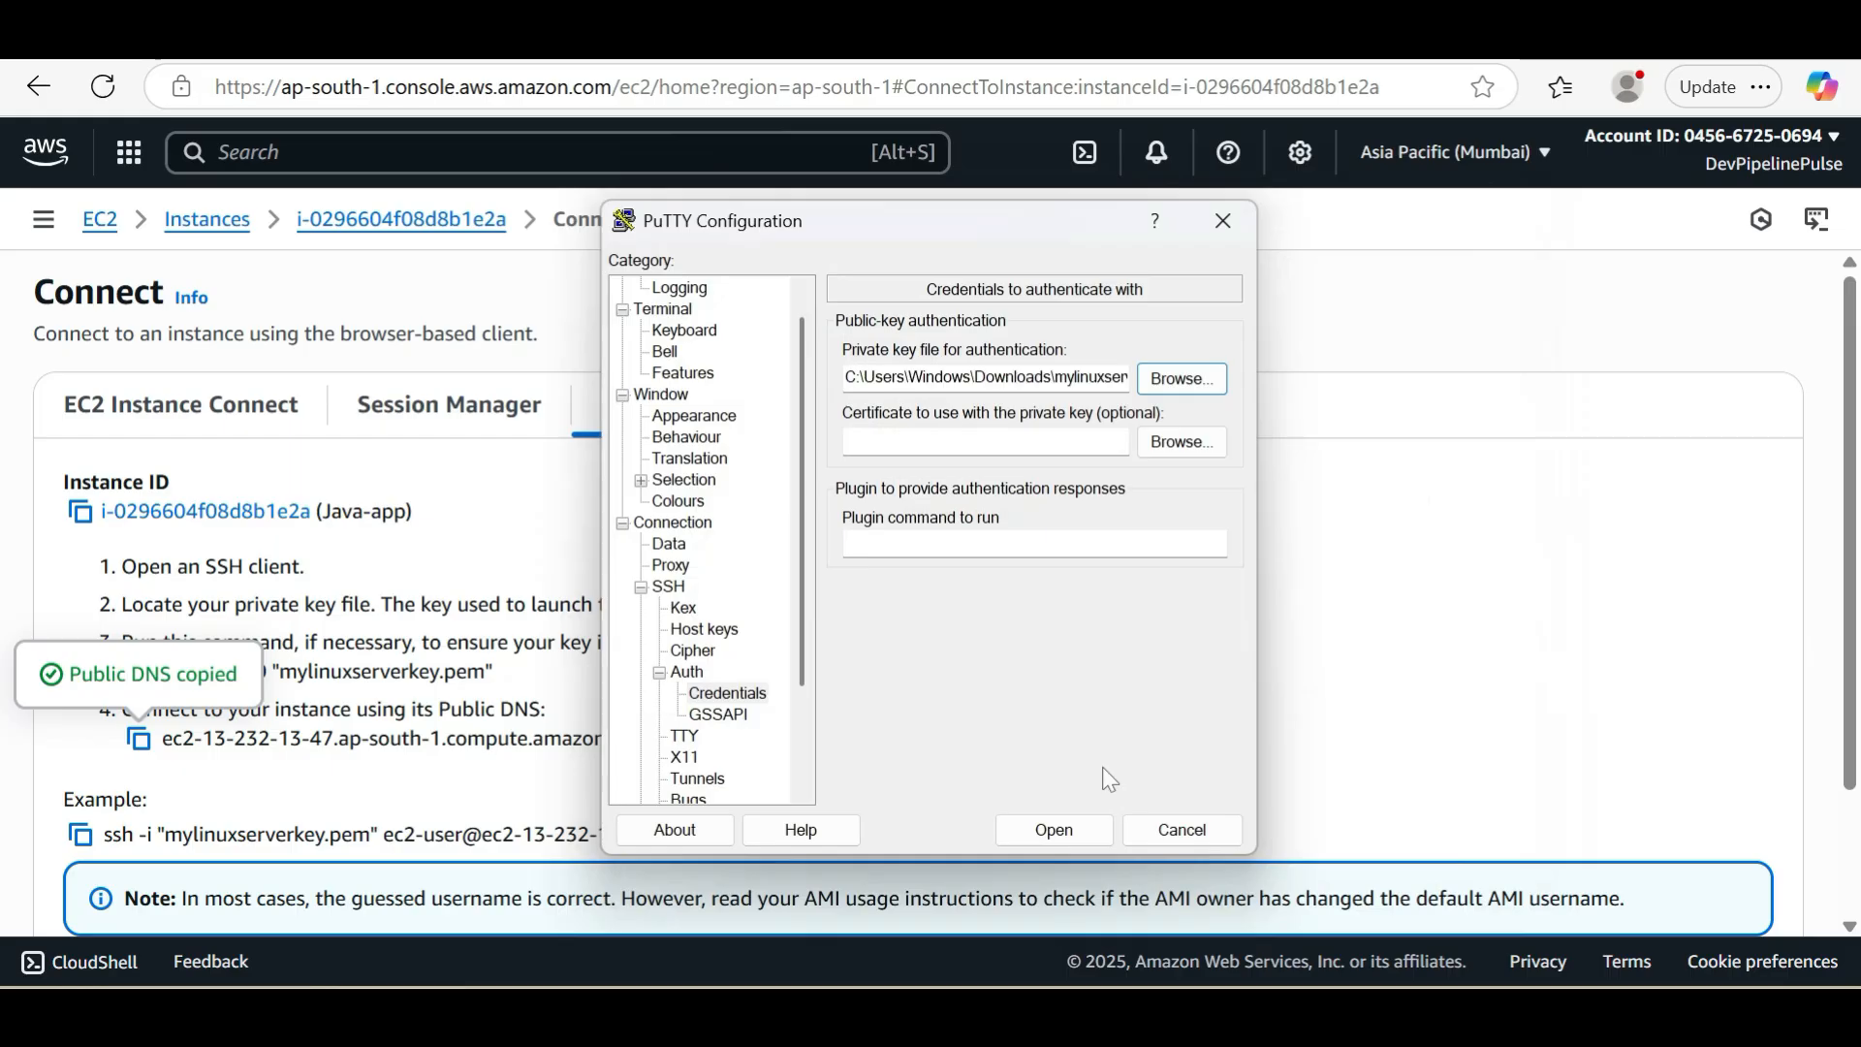
# Open the SSH session to the instance, accept the server's host key and log in as ec2-user
pyautogui.click(1069, 828)
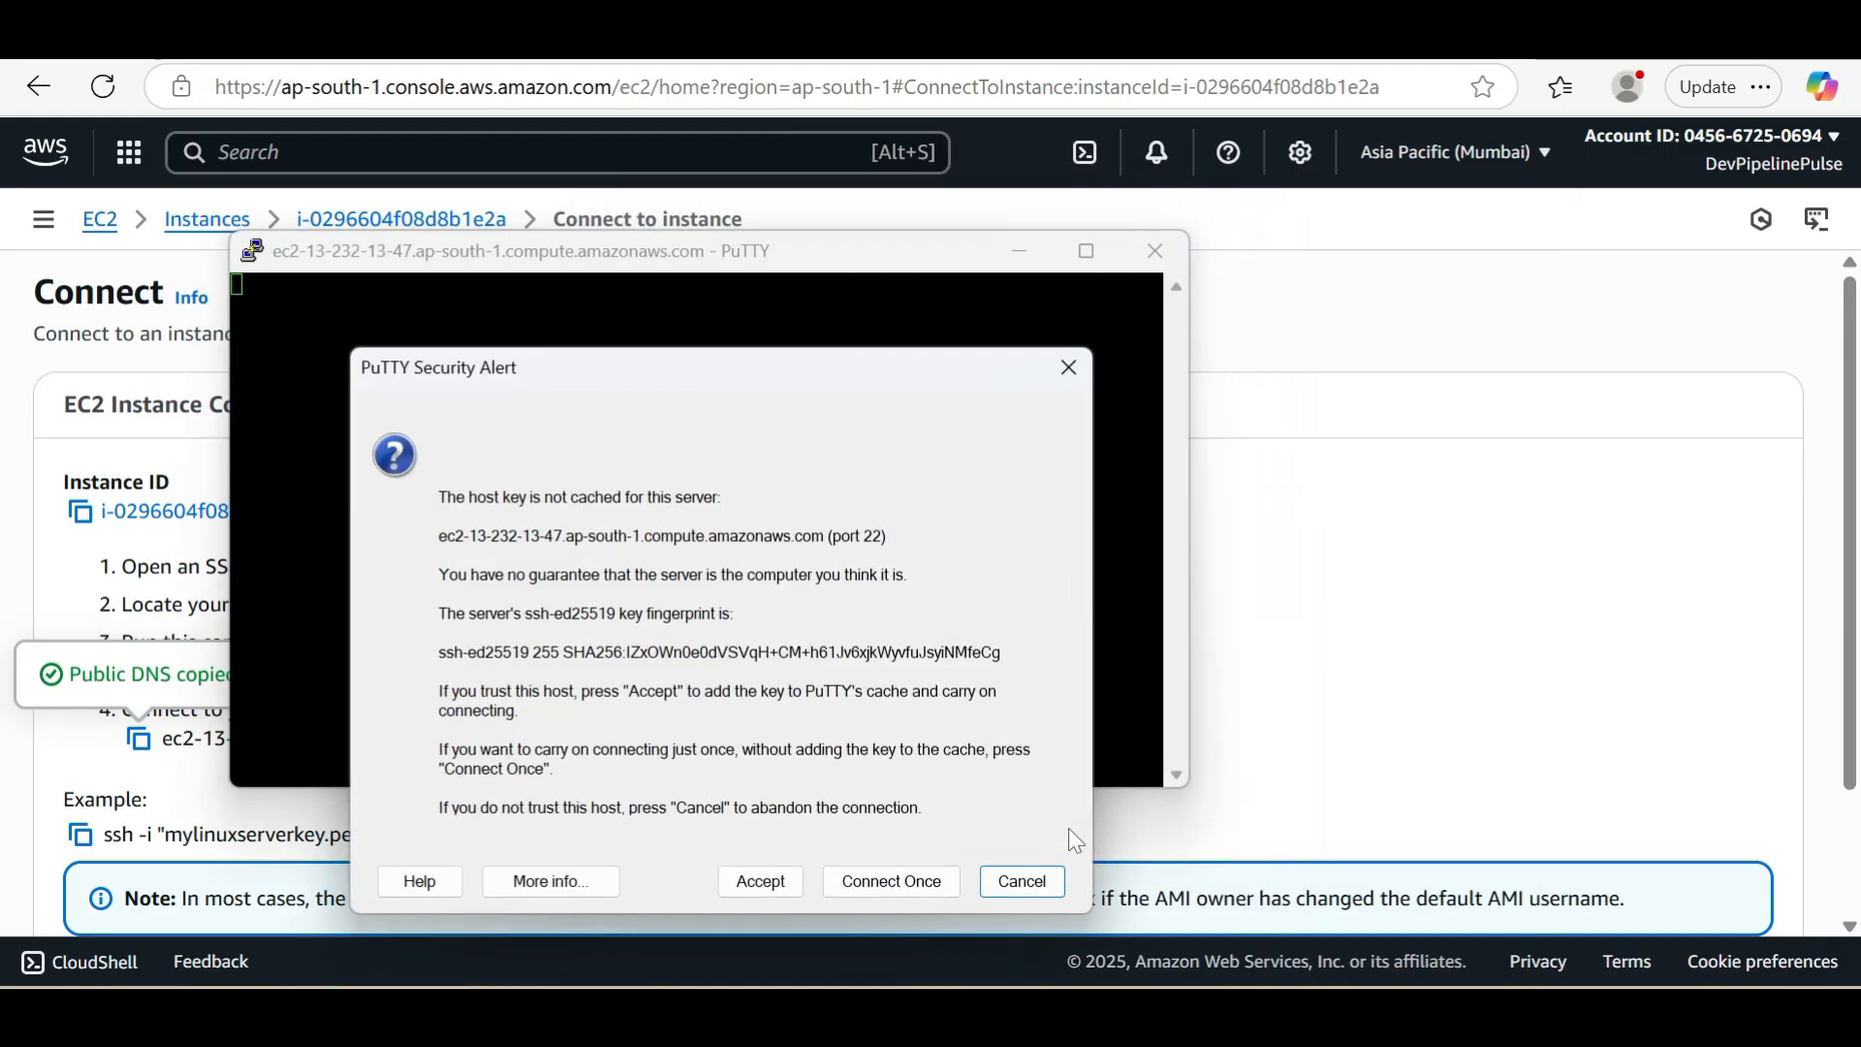
pyautogui.click(764, 886)
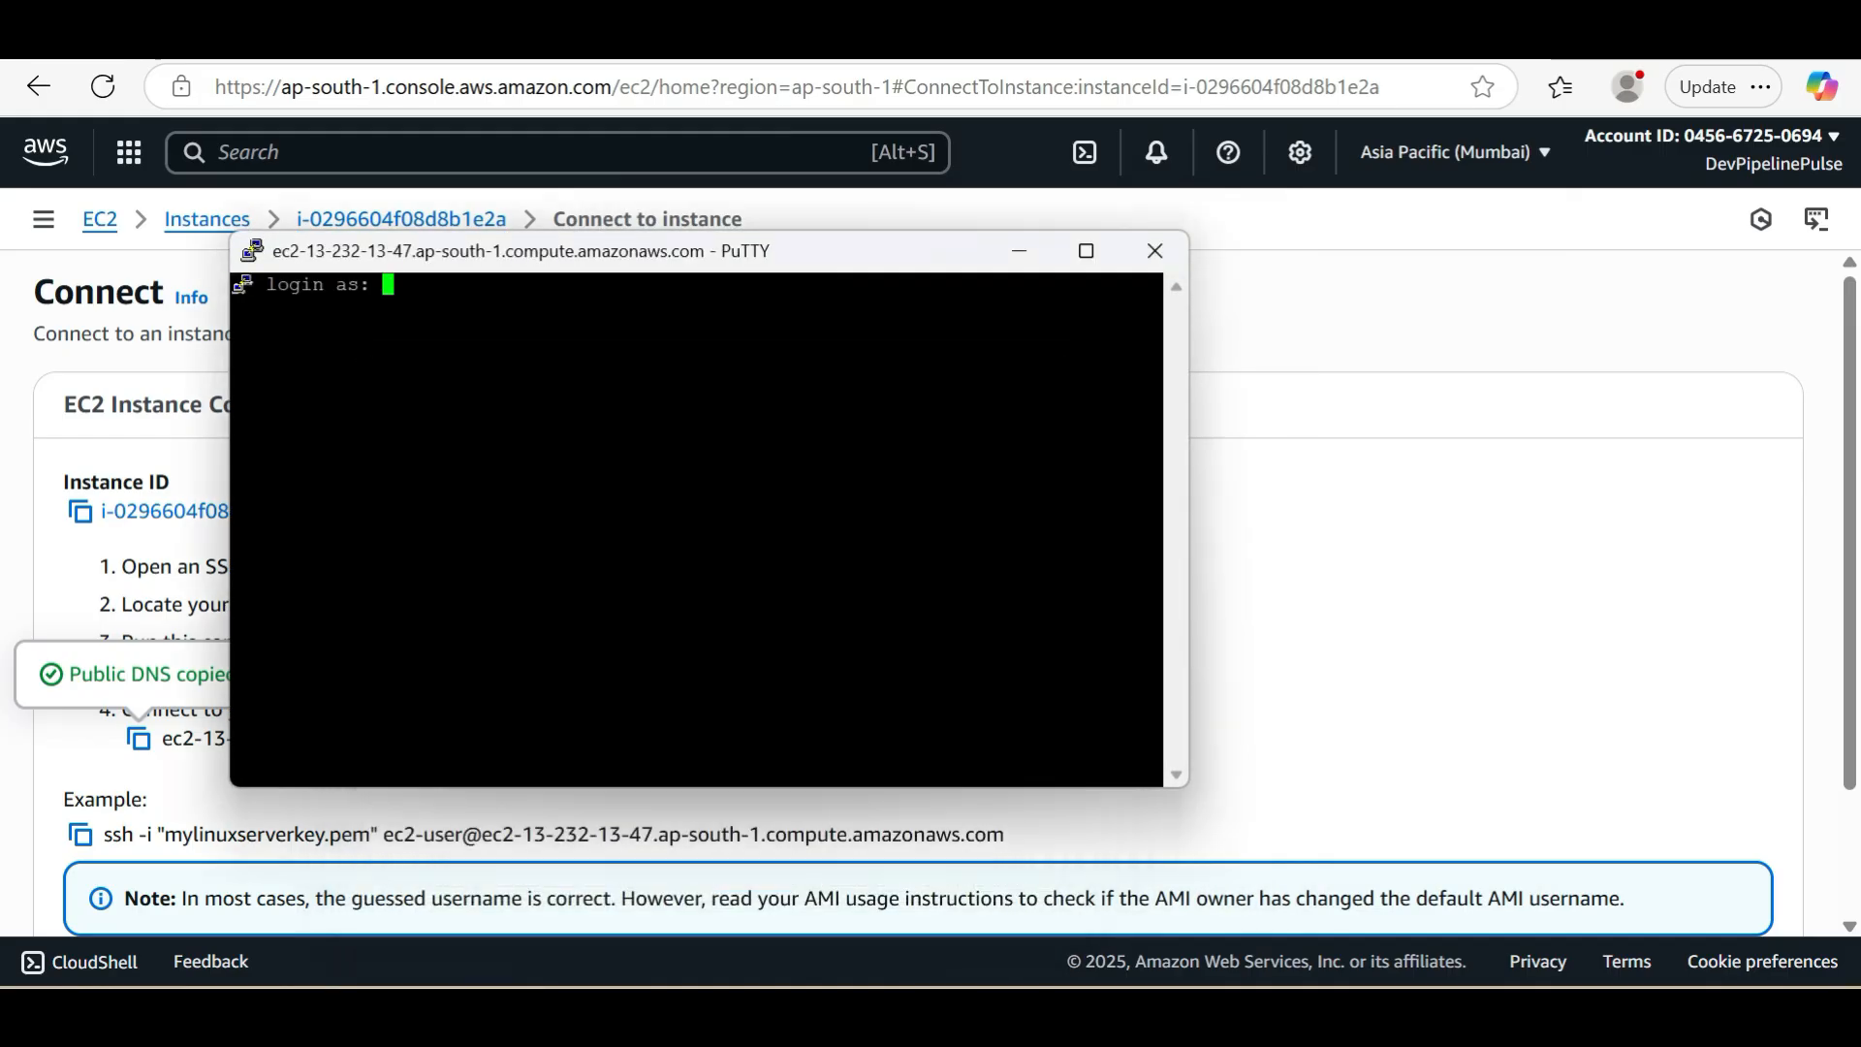
pyautogui.write('ec2-user')
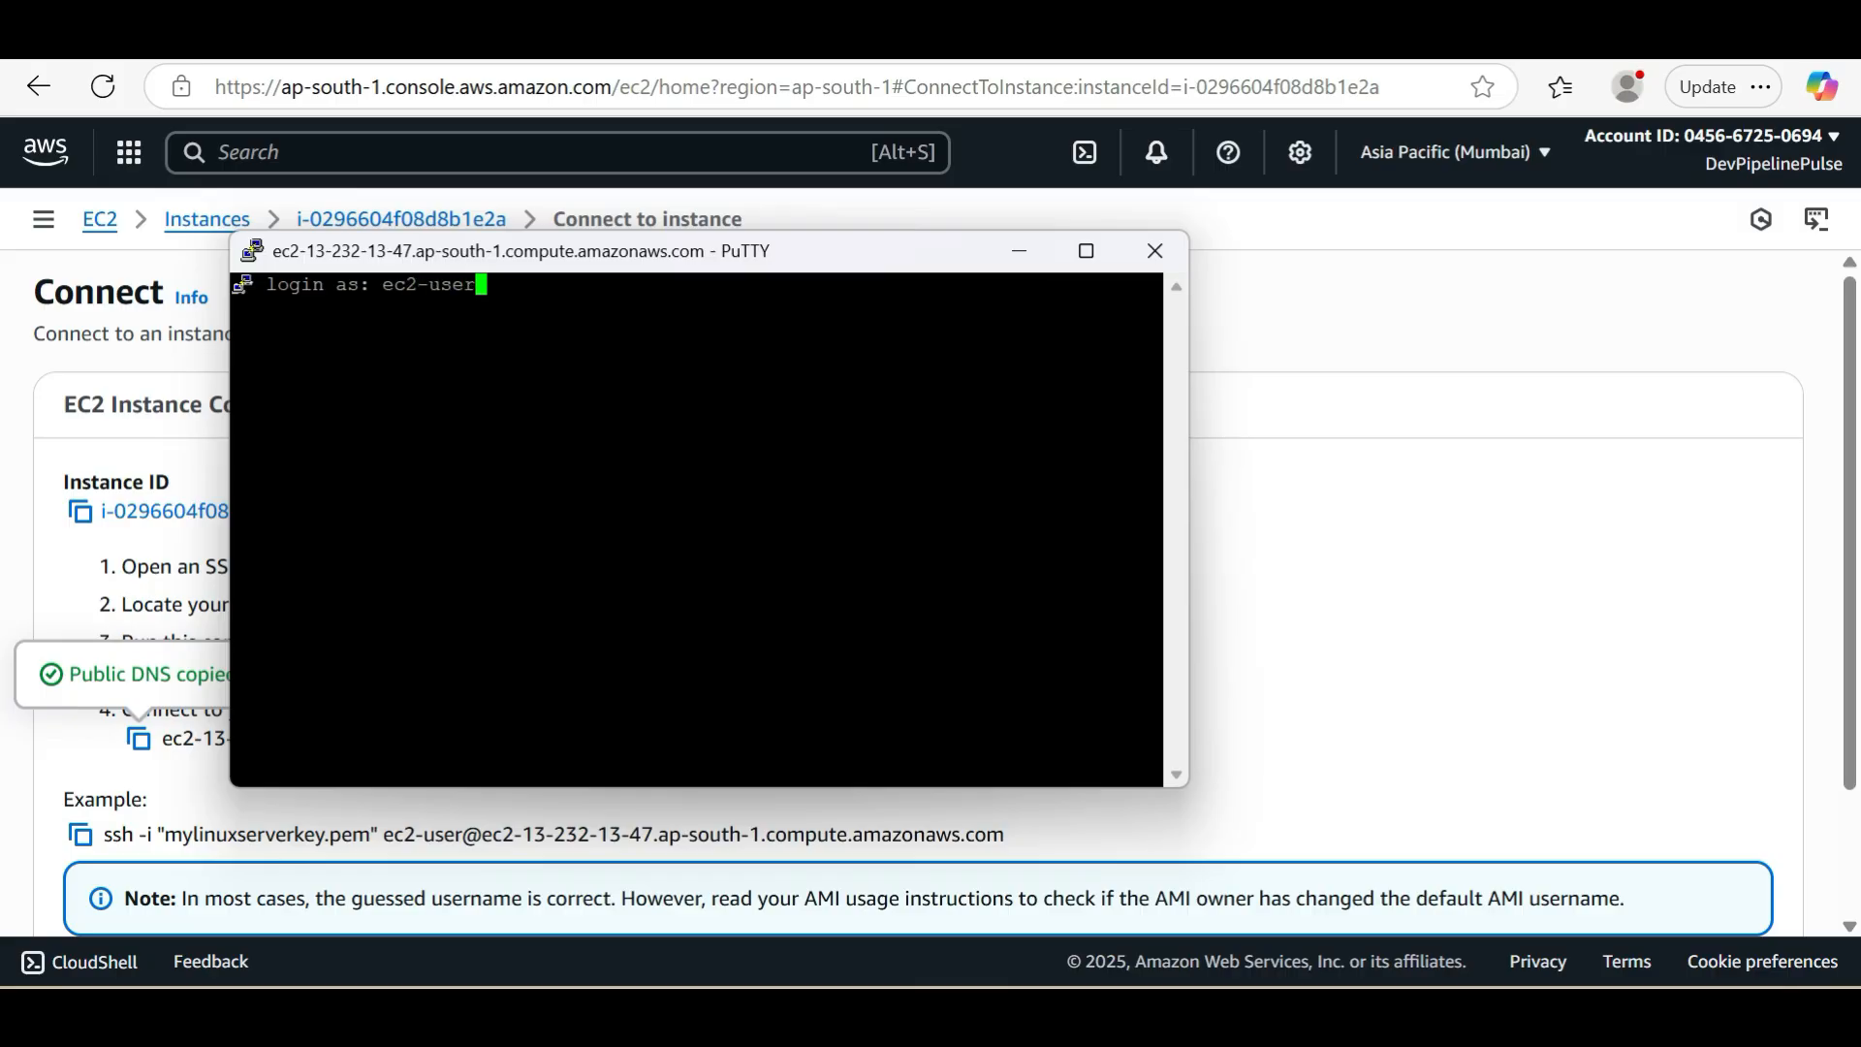
pyautogui.press('Return')
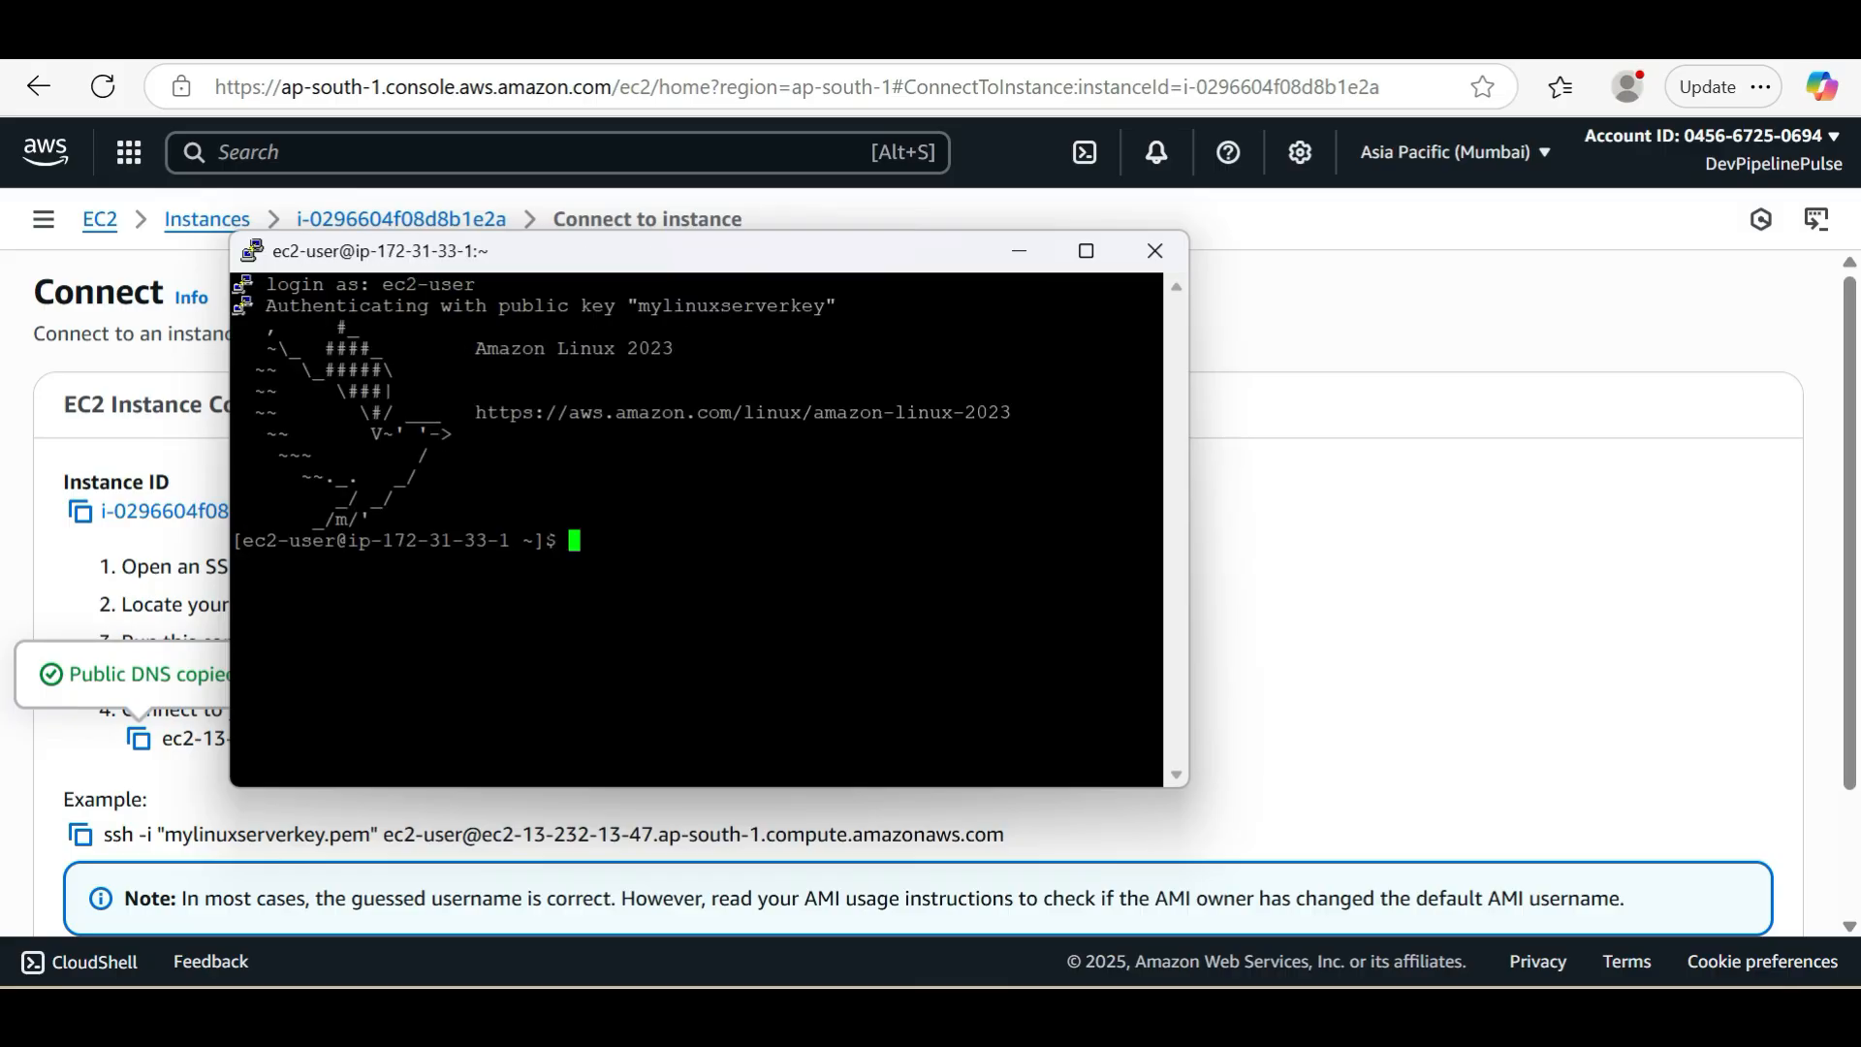
# Maximize the terminal window and switch to a root shell with sudo -i
pyautogui.moveTo(1086, 265)
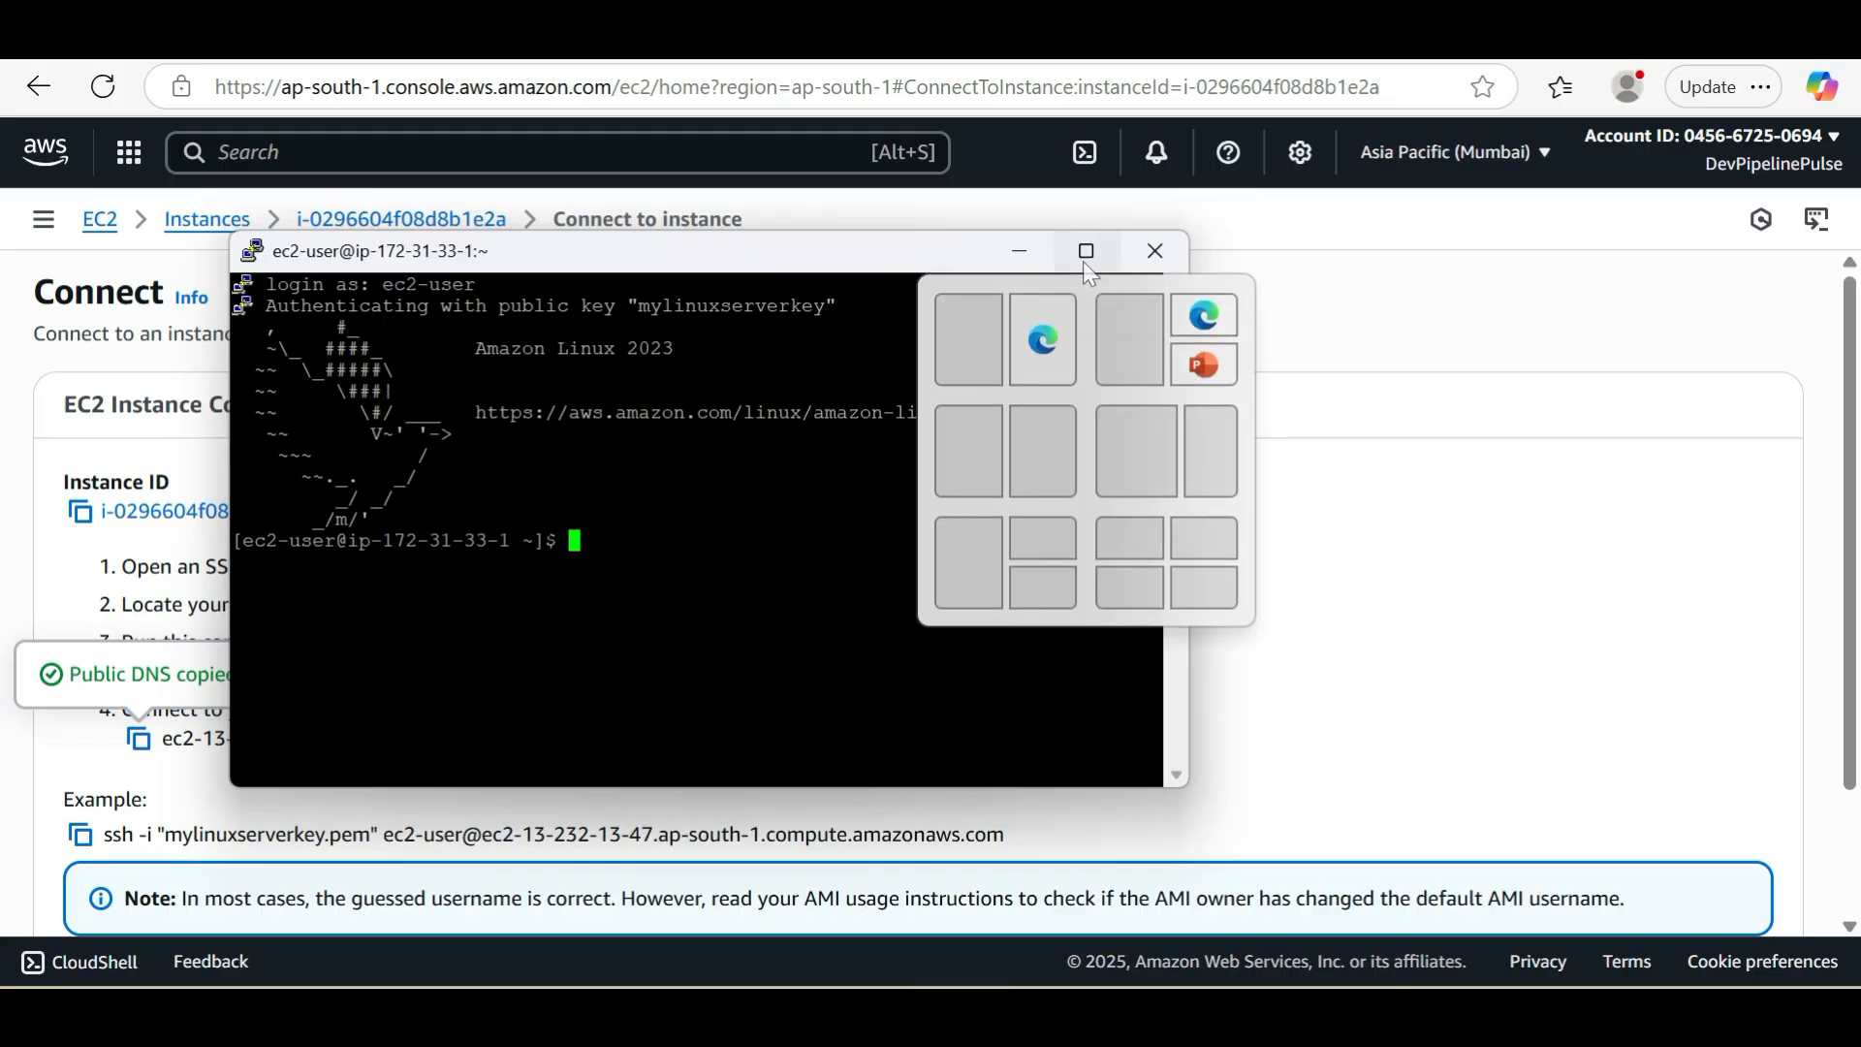
pyautogui.click(1085, 254)
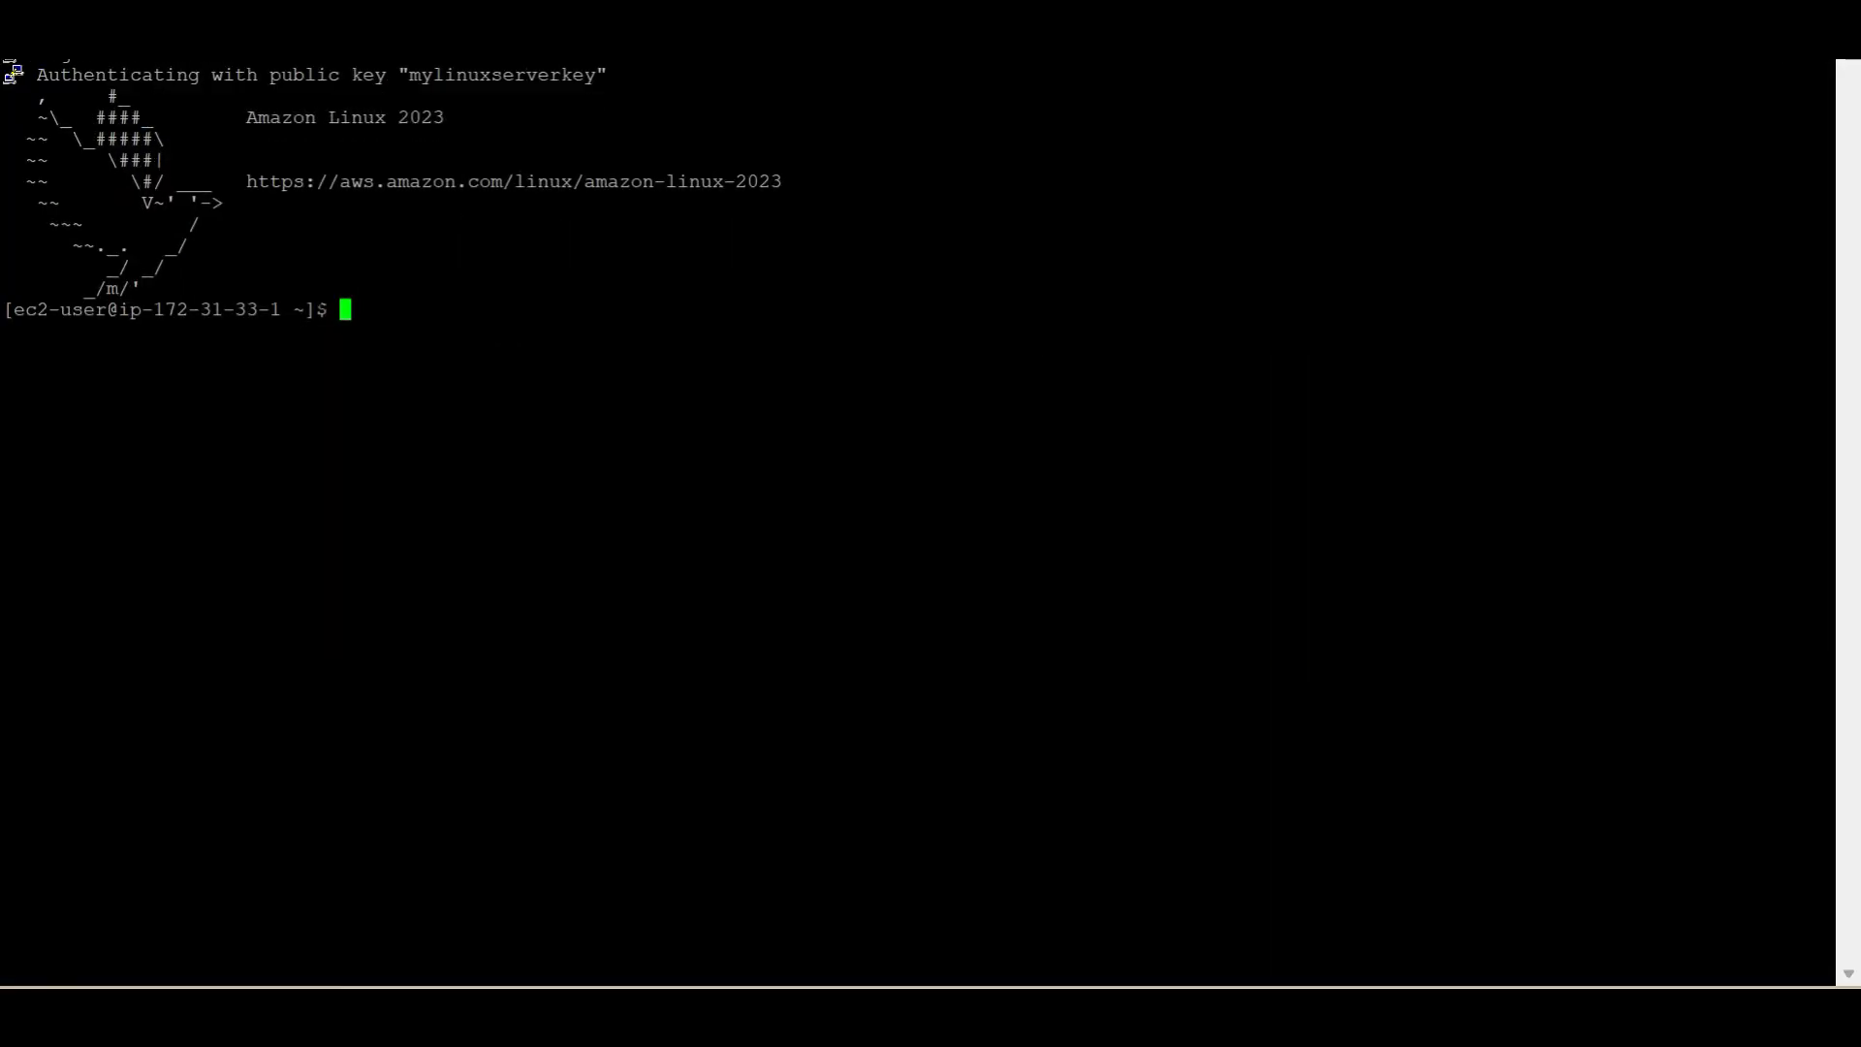
pyautogui.write('sudo -i')
pyautogui.press('Return')
pyautogui.press('Return')
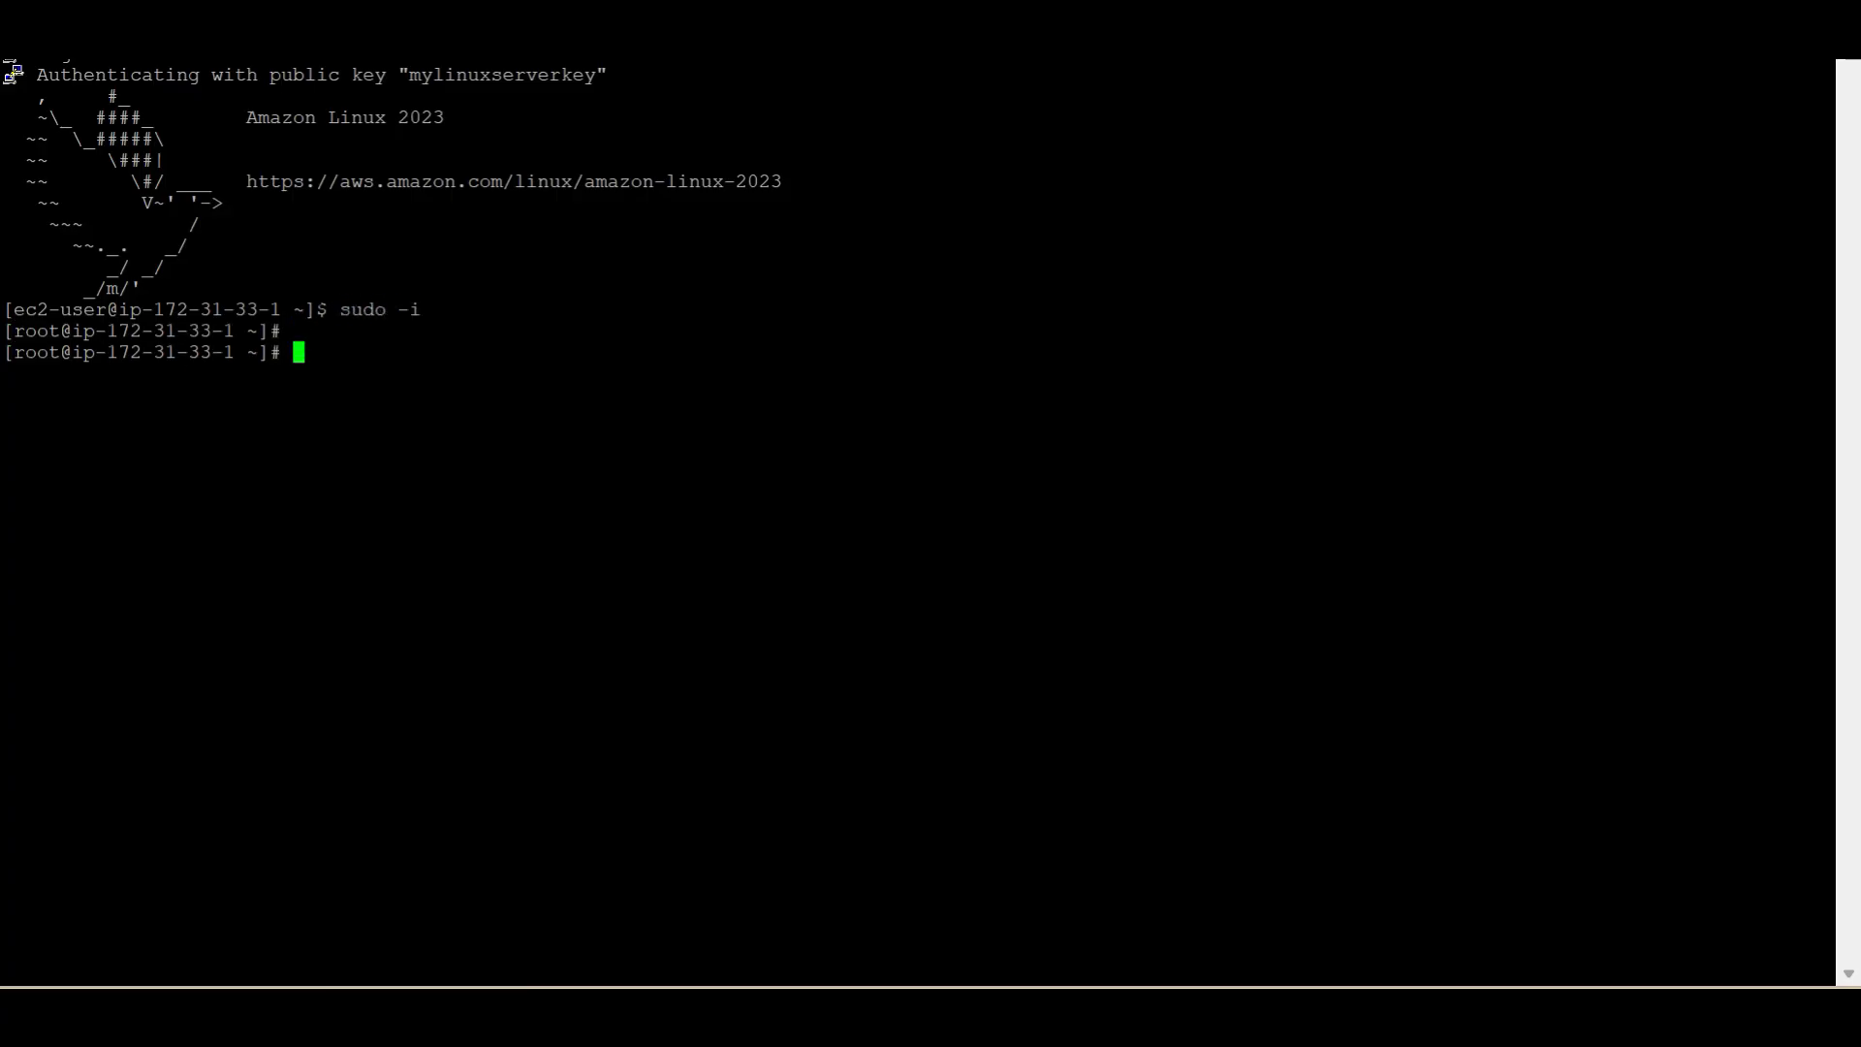
pyautogui.doubleClick(37, 353)
pyautogui.click(37, 353)
pyautogui.doubleClick(60, 310)
pyautogui.click(60, 310)
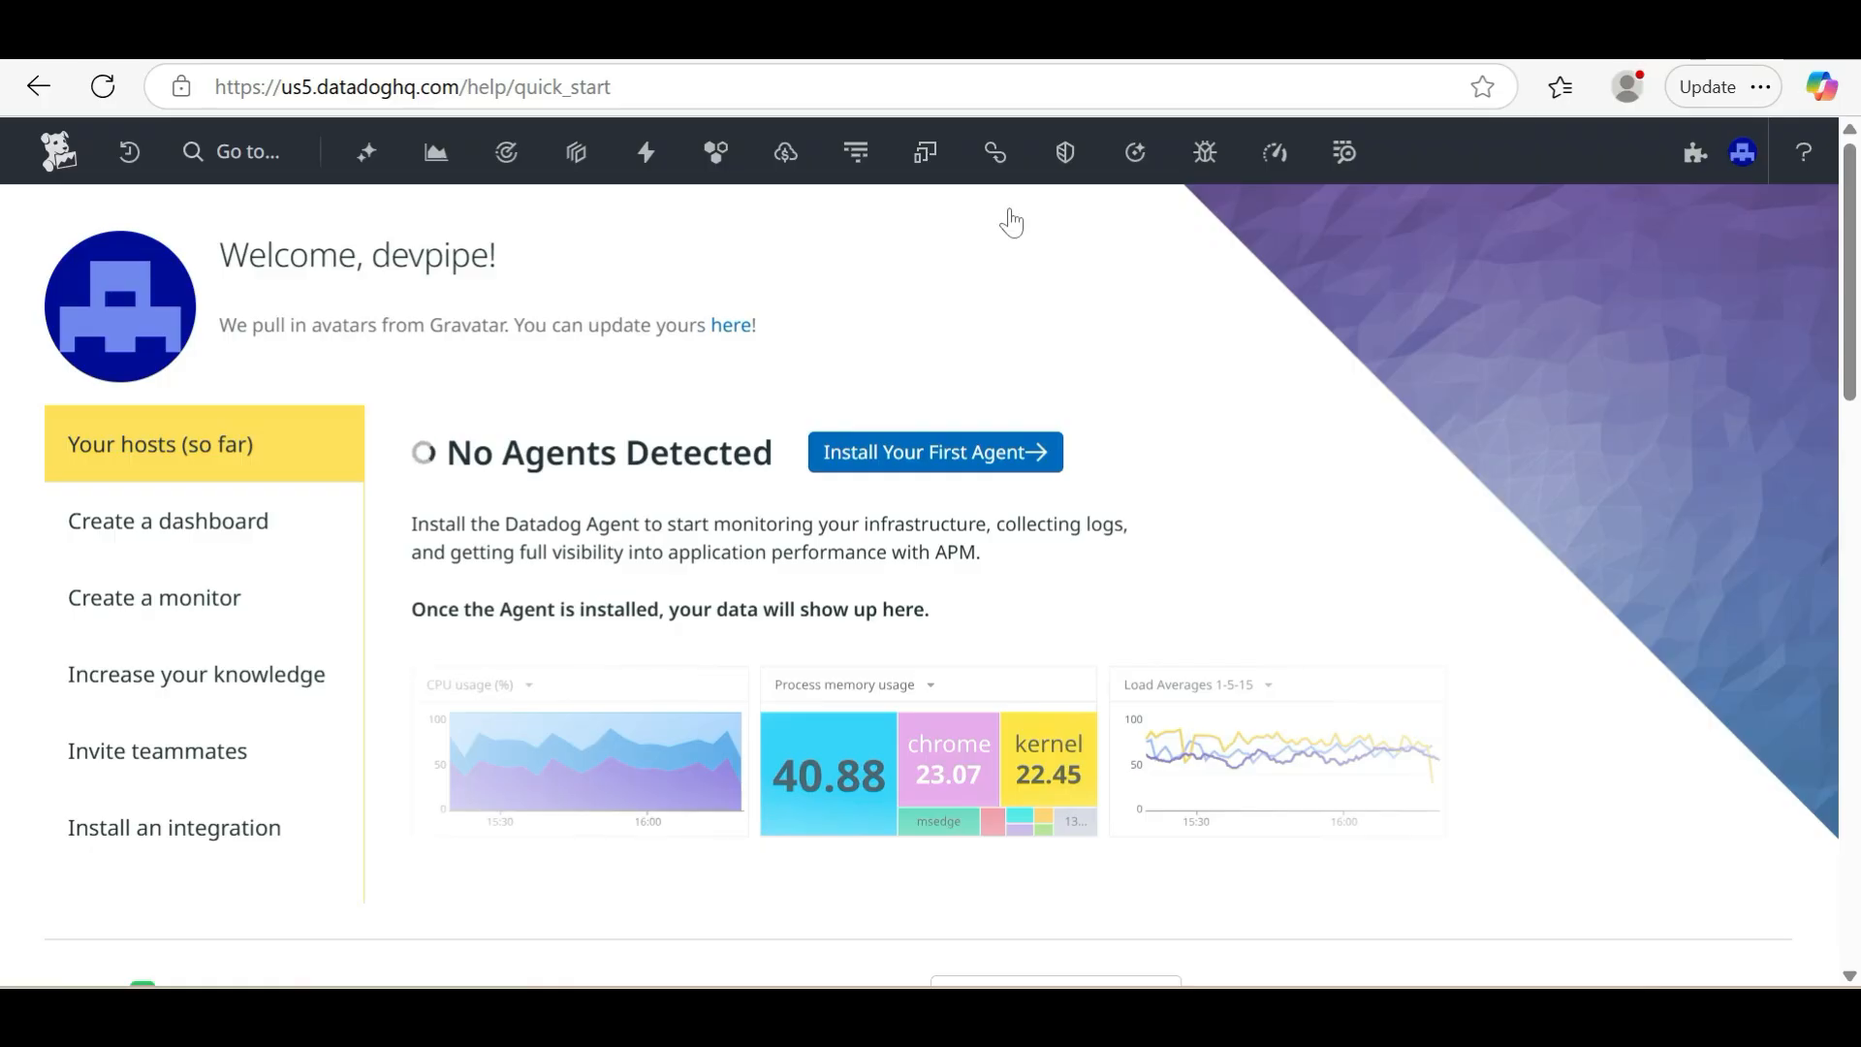
# Switch to Datadog in the browser and open the Agent installation instructions for Linux
pyautogui.moveTo(540, 116)
pyautogui.moveTo(412, 175)
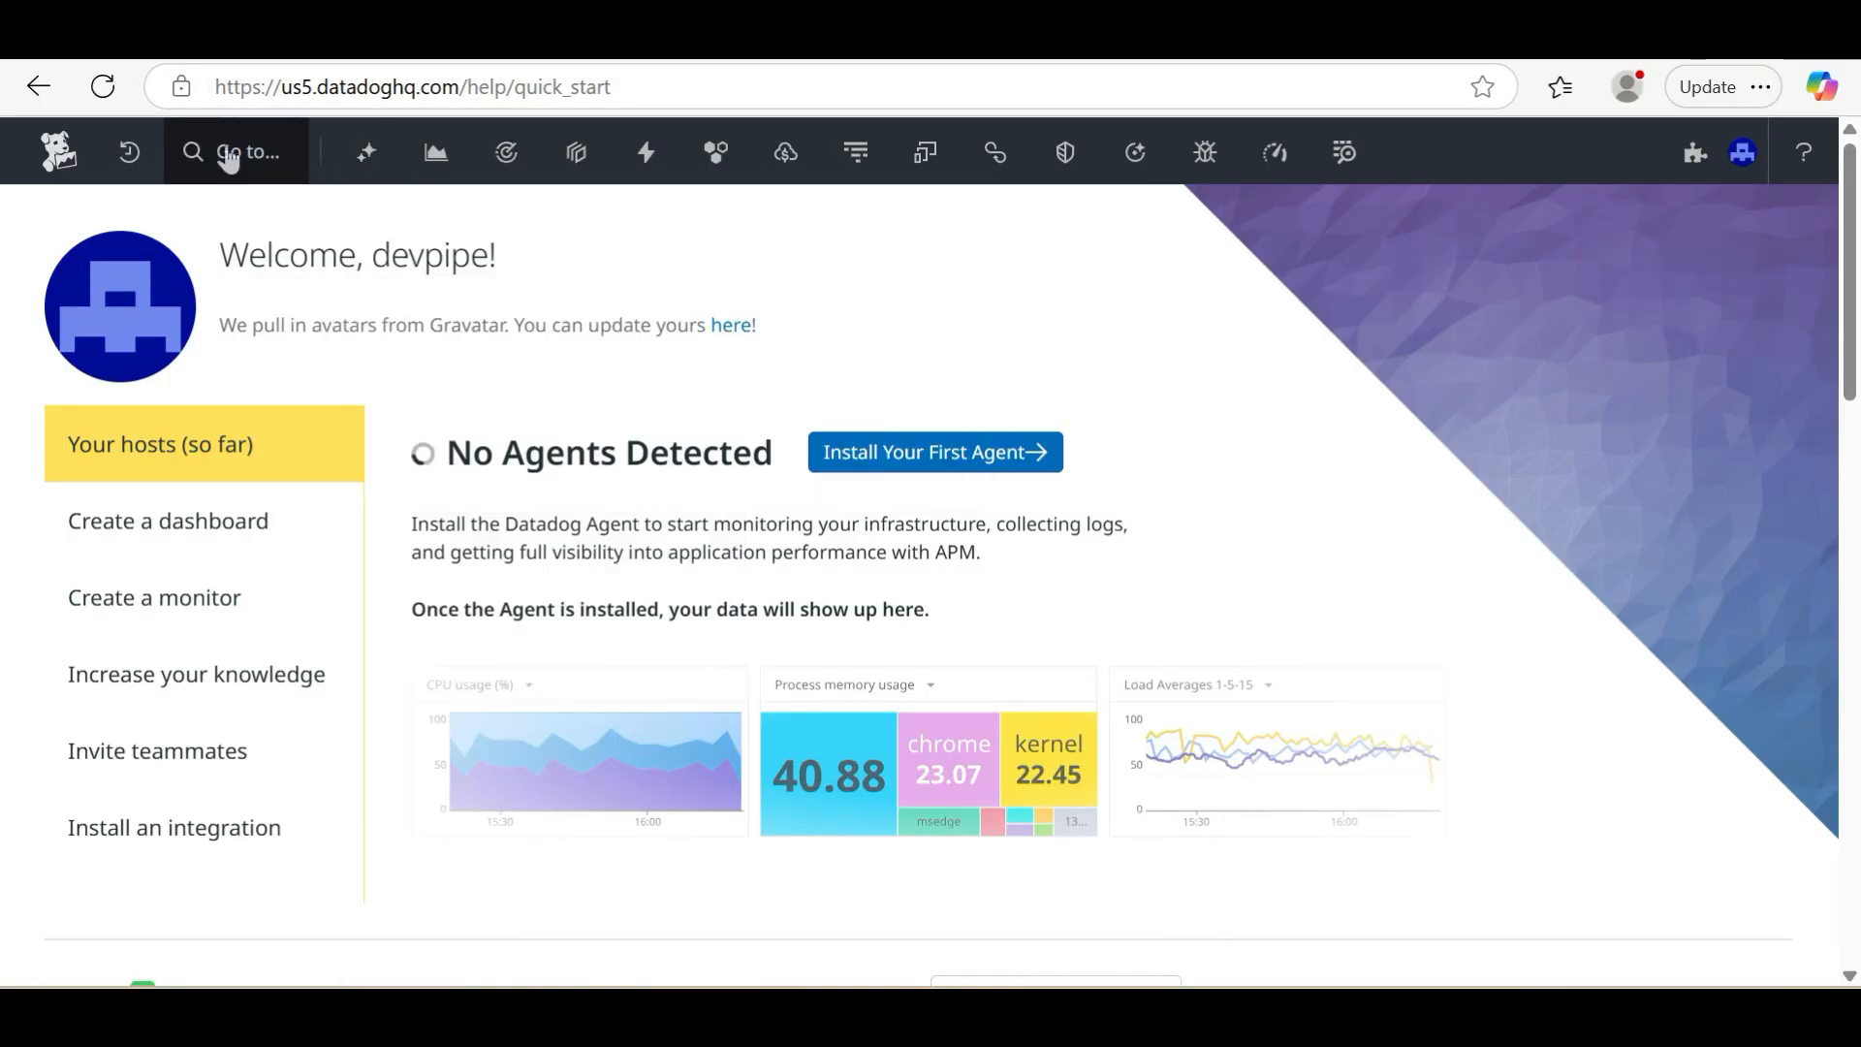
pyautogui.click(230, 155)
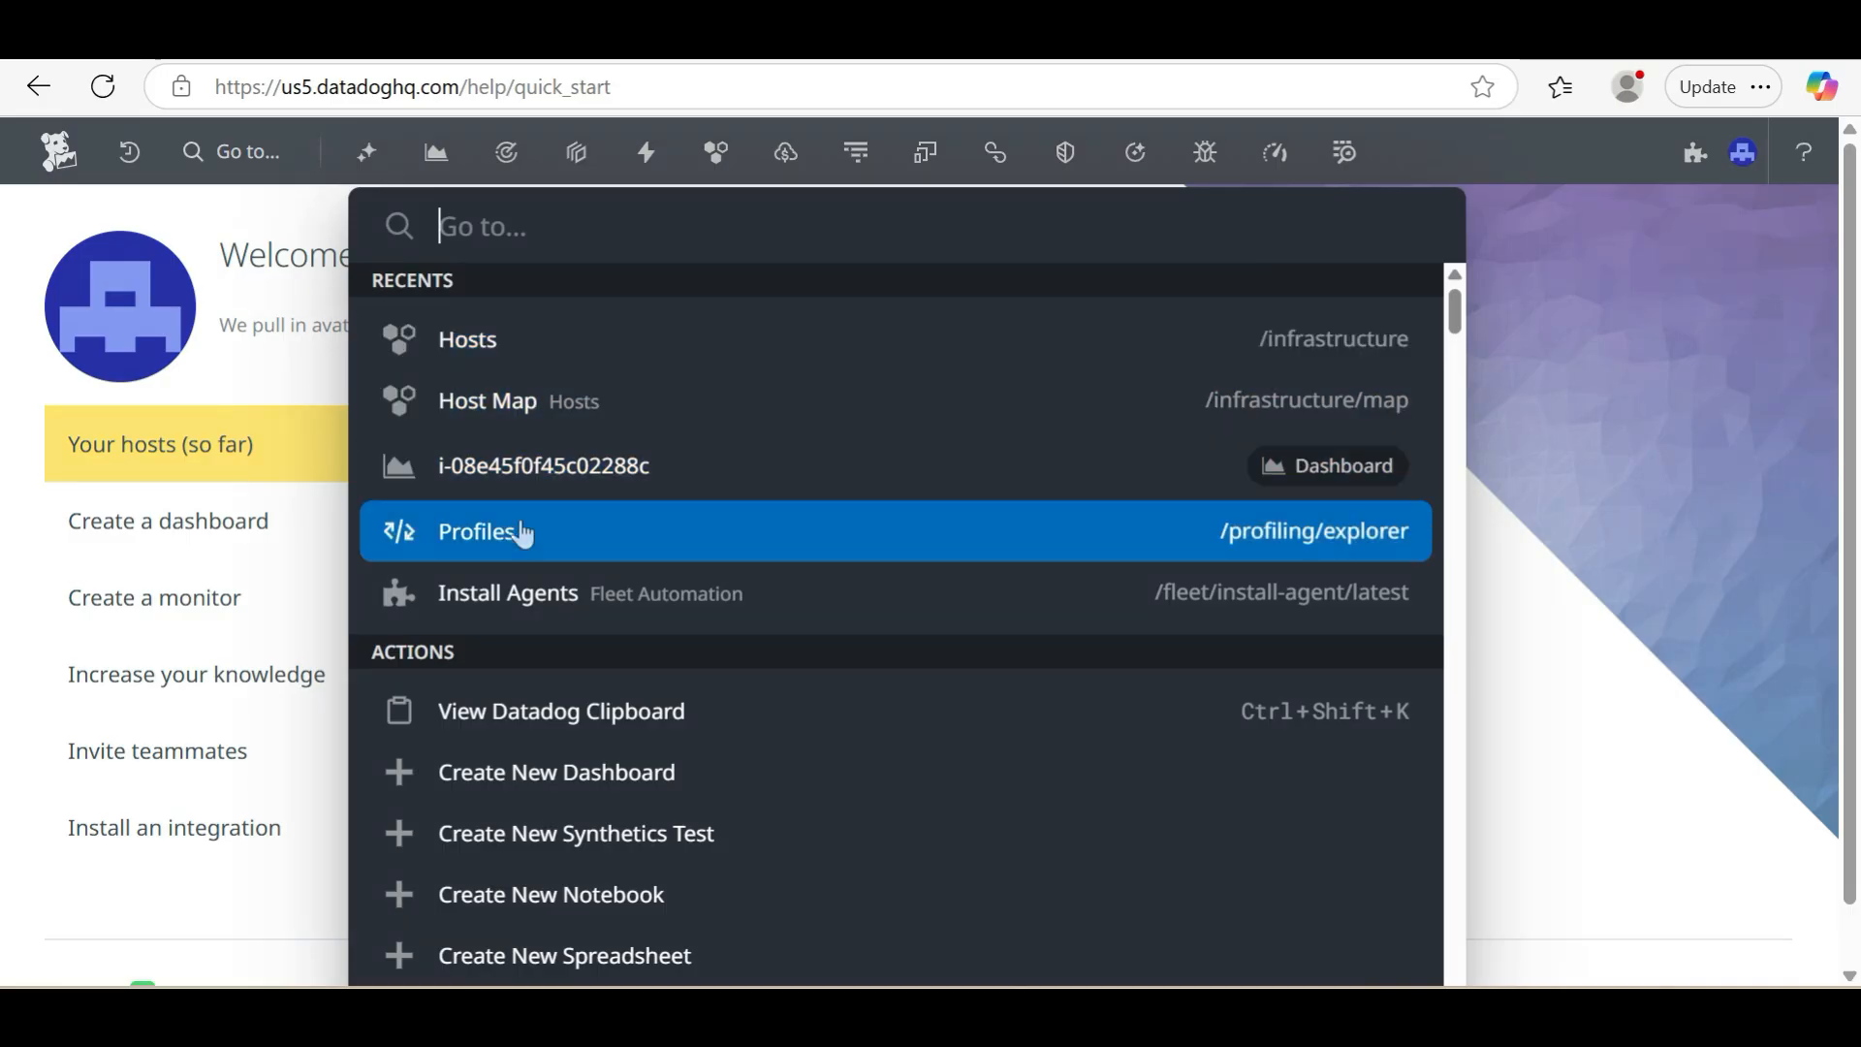
pyautogui.click(534, 595)
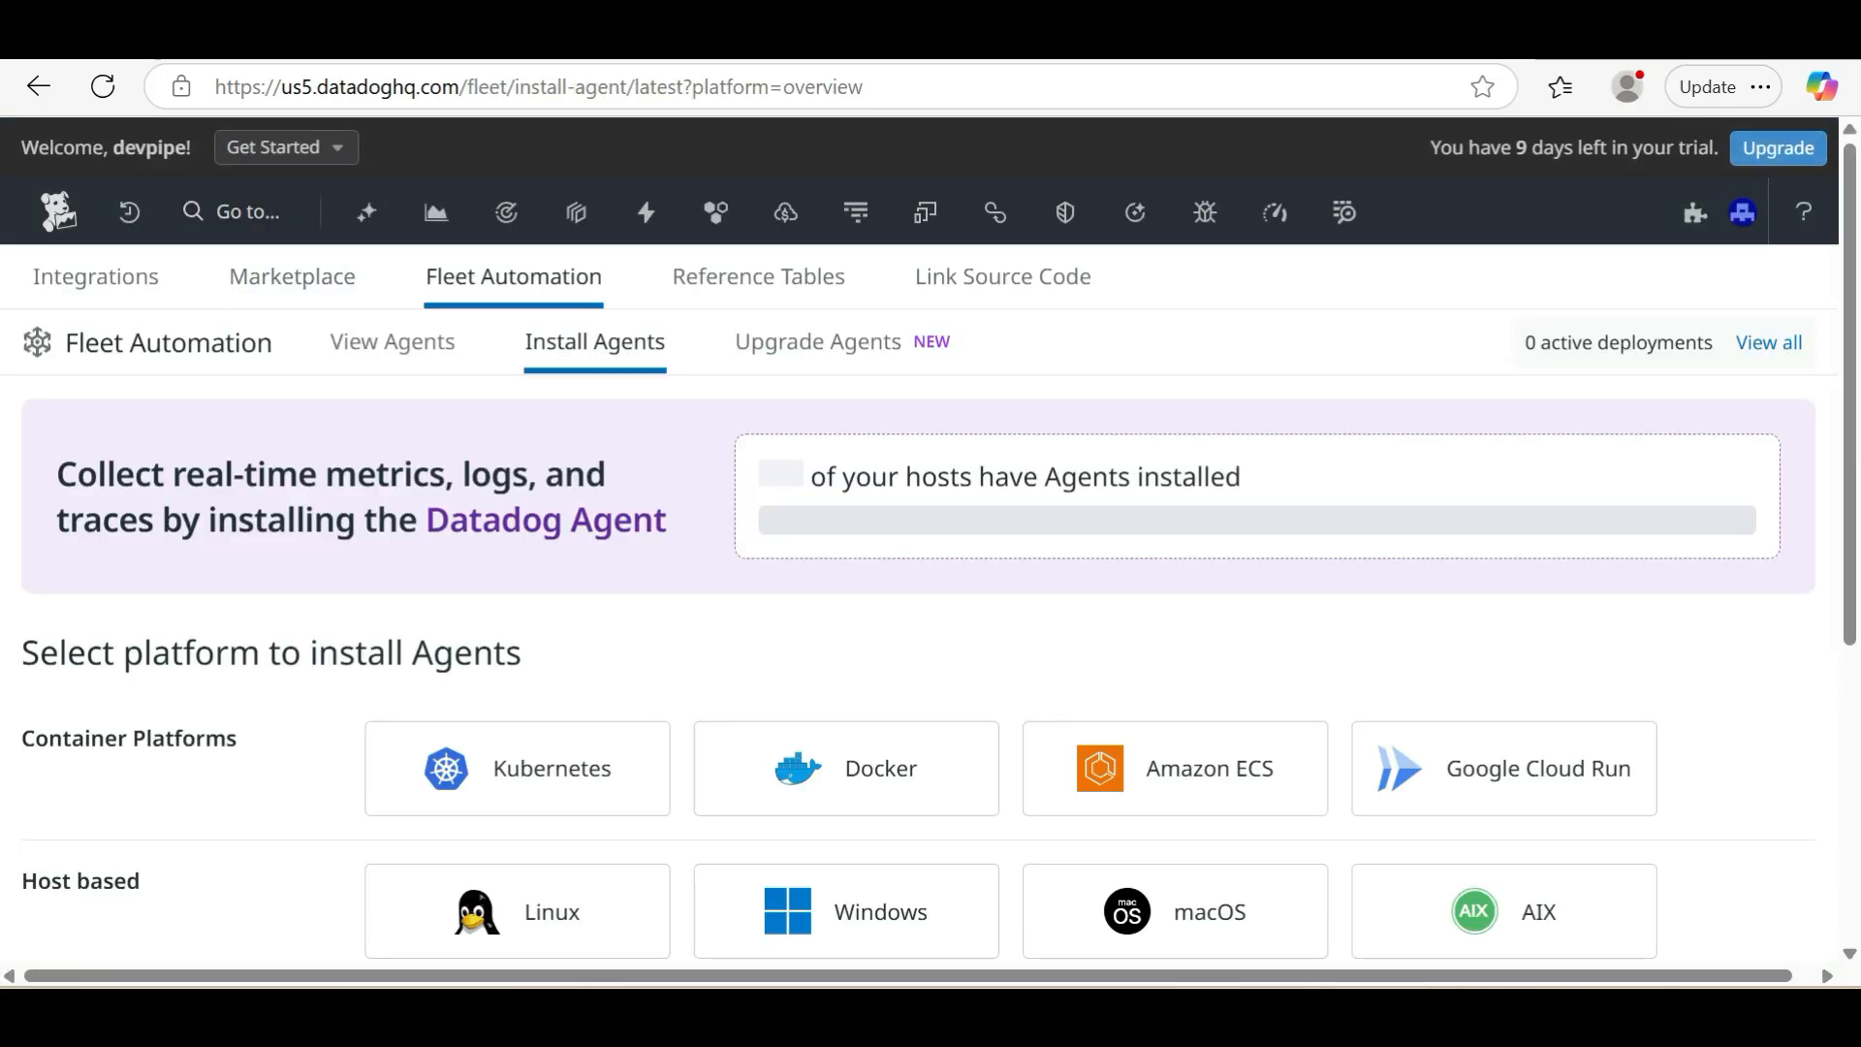
pyautogui.scroll(-3, 457, 549)
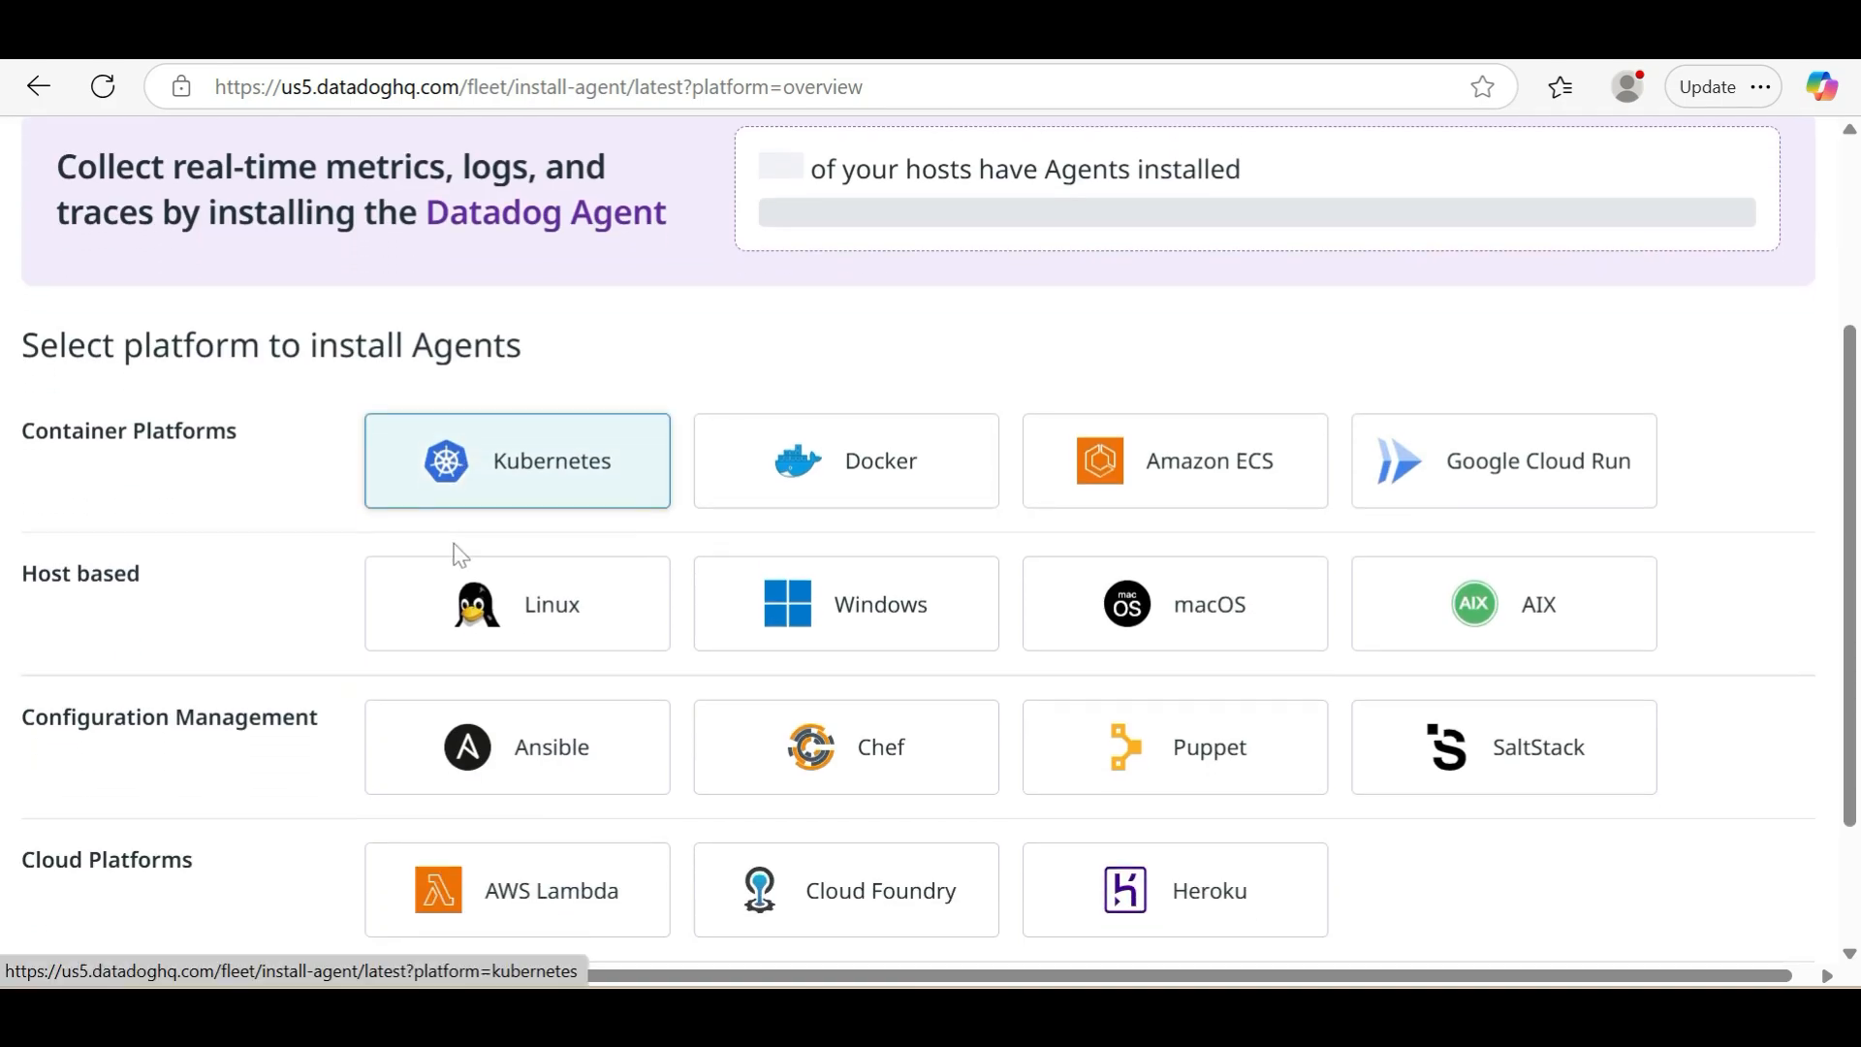
pyautogui.click(560, 635)
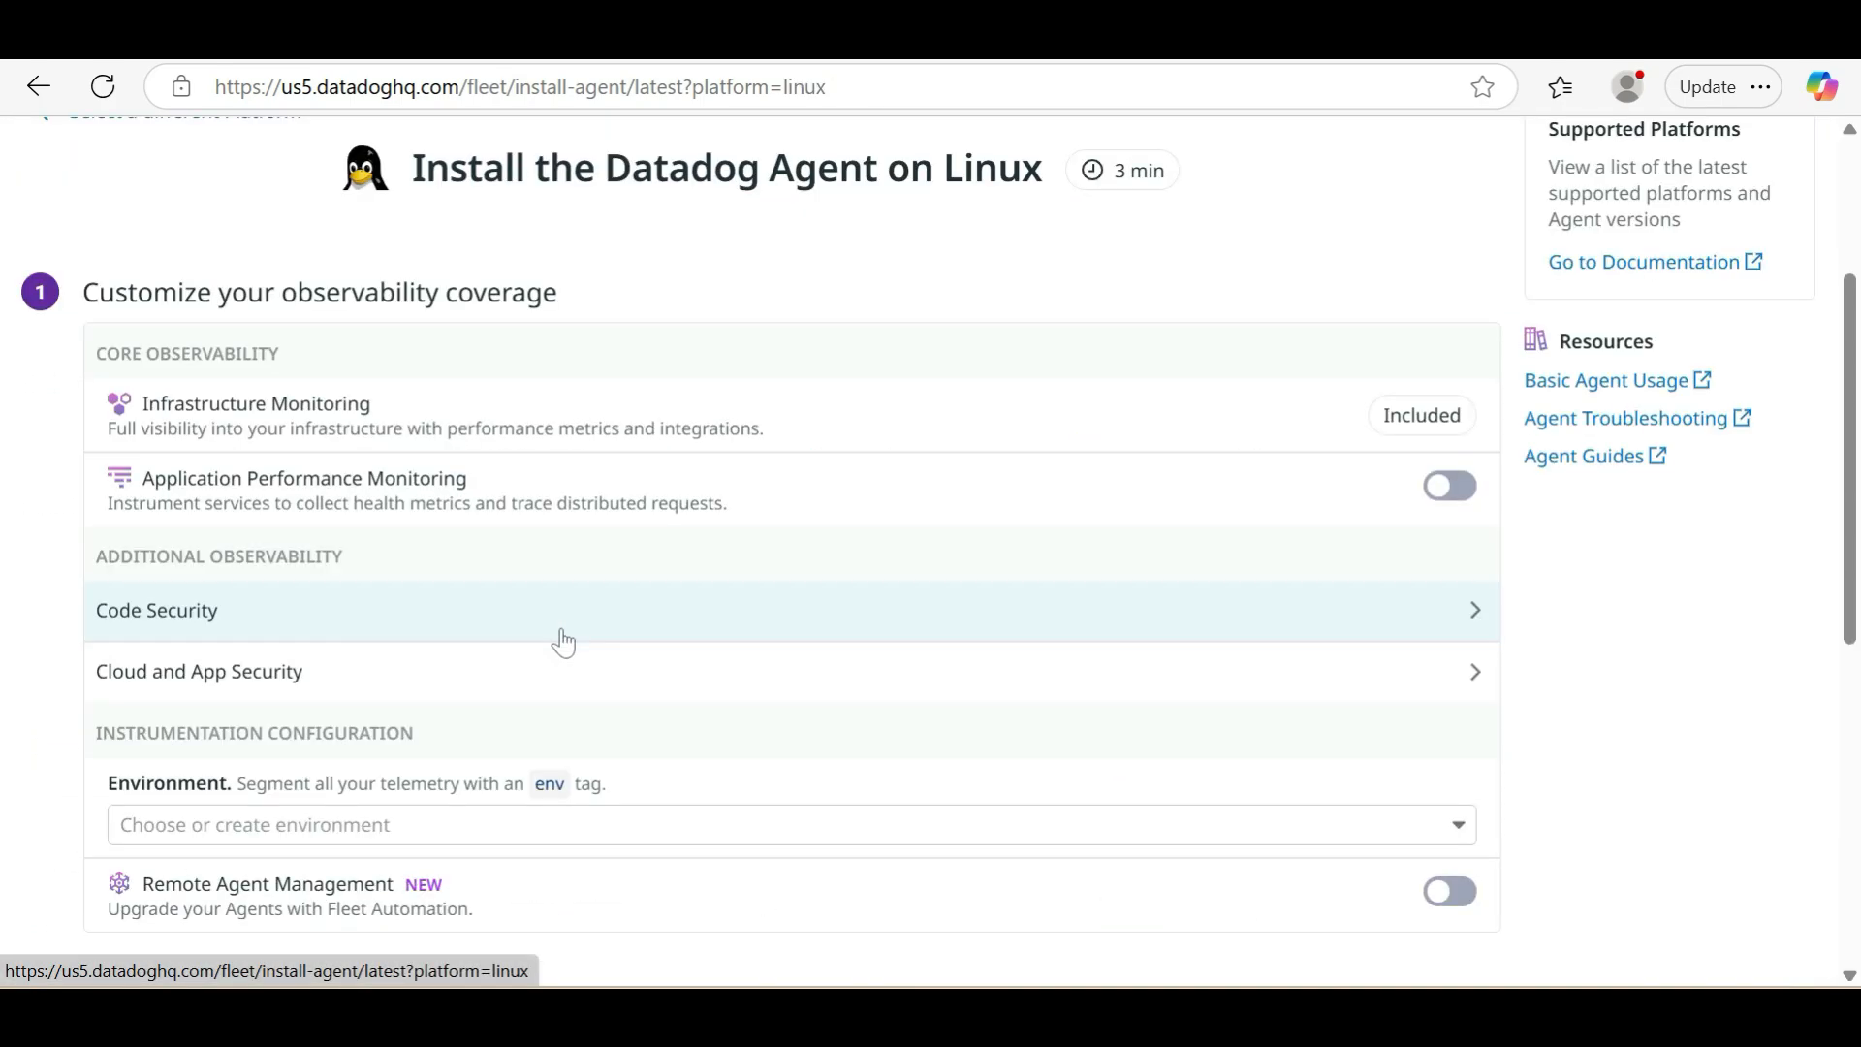
# Set the environment tag for the Linux Agent installation to dev
pyautogui.scroll(-2, 562, 641)
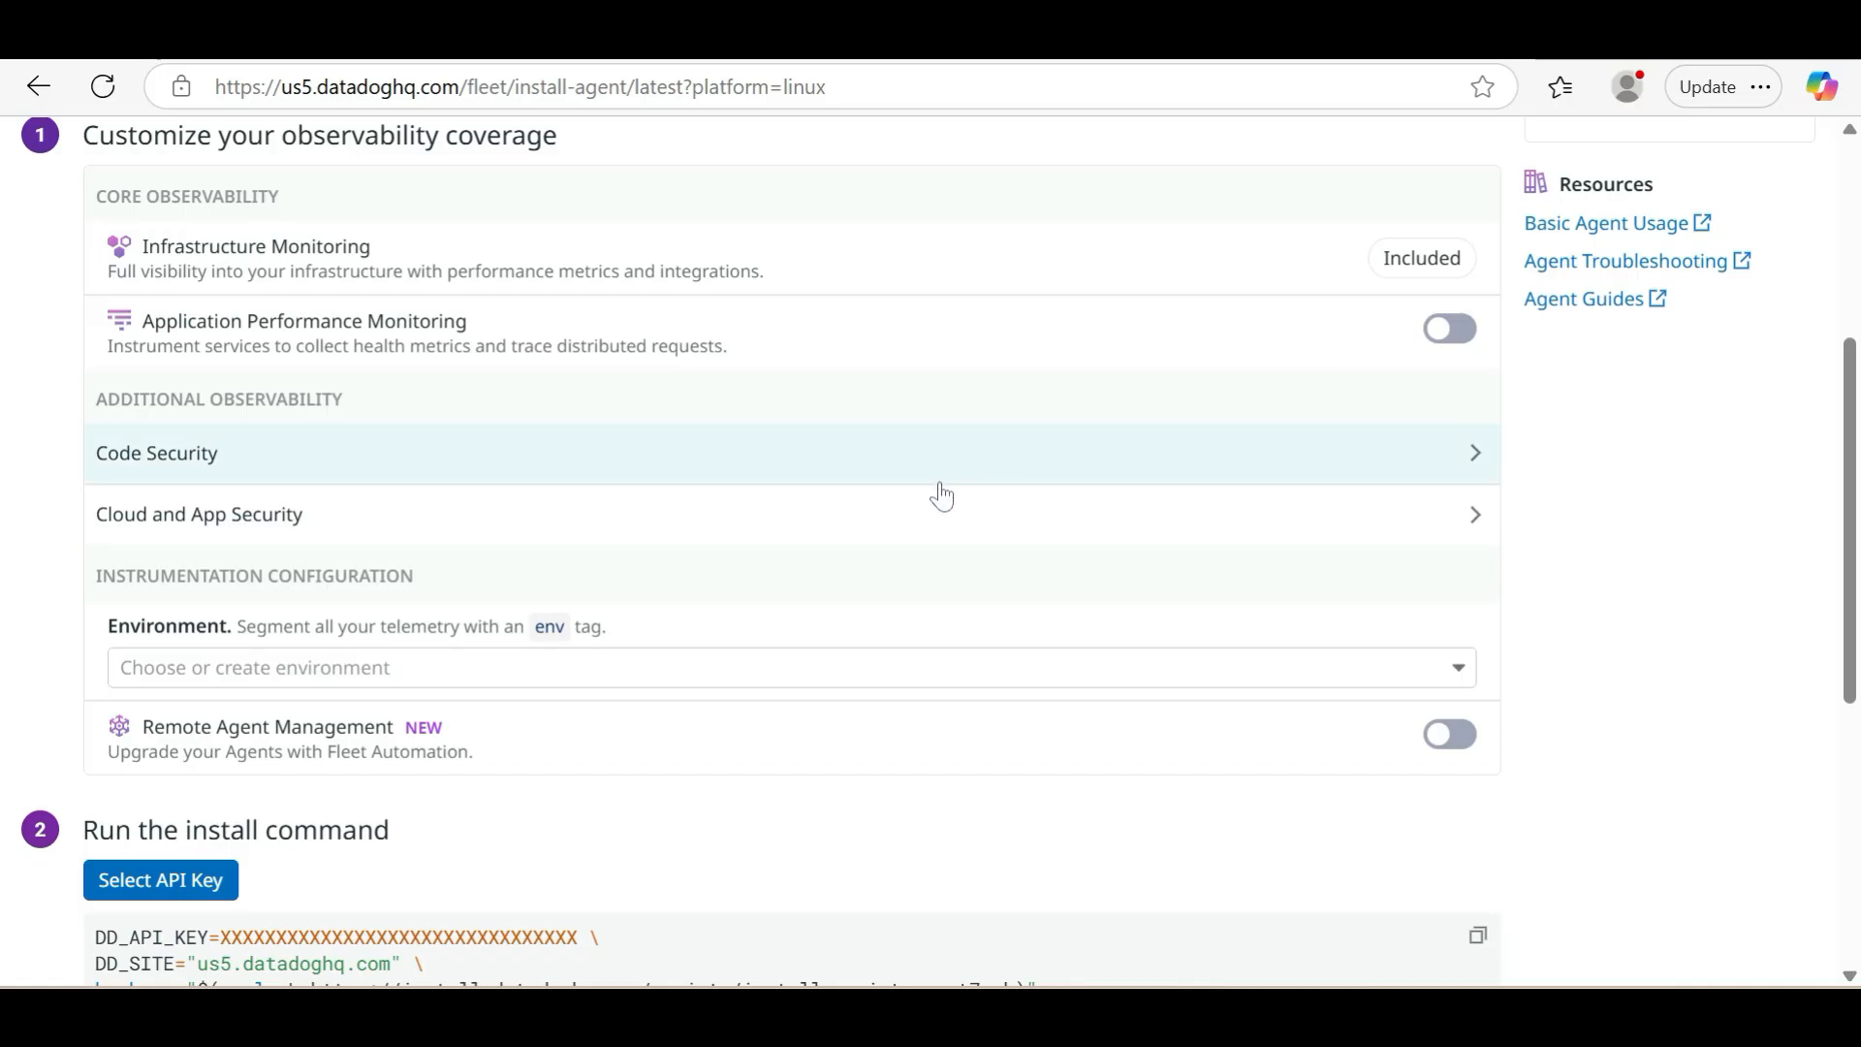
pyautogui.scroll(-2, 929, 609)
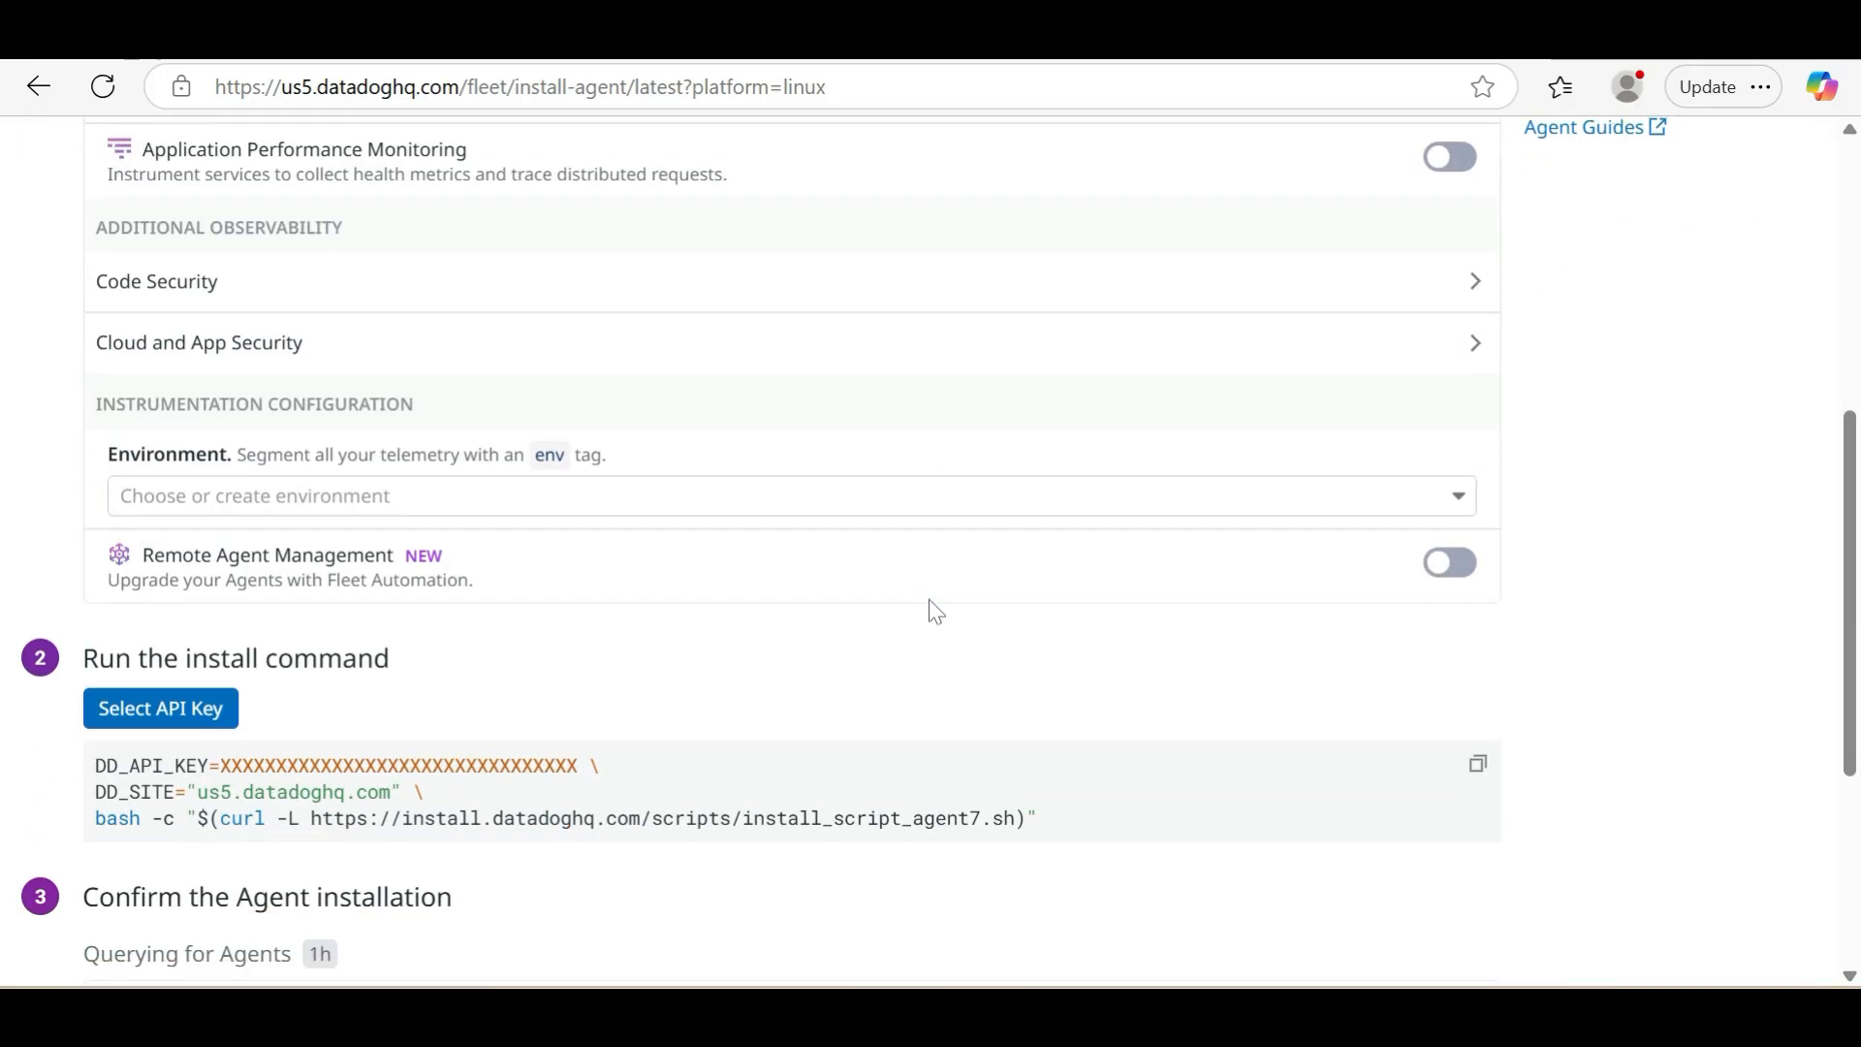
pyautogui.click(702, 502)
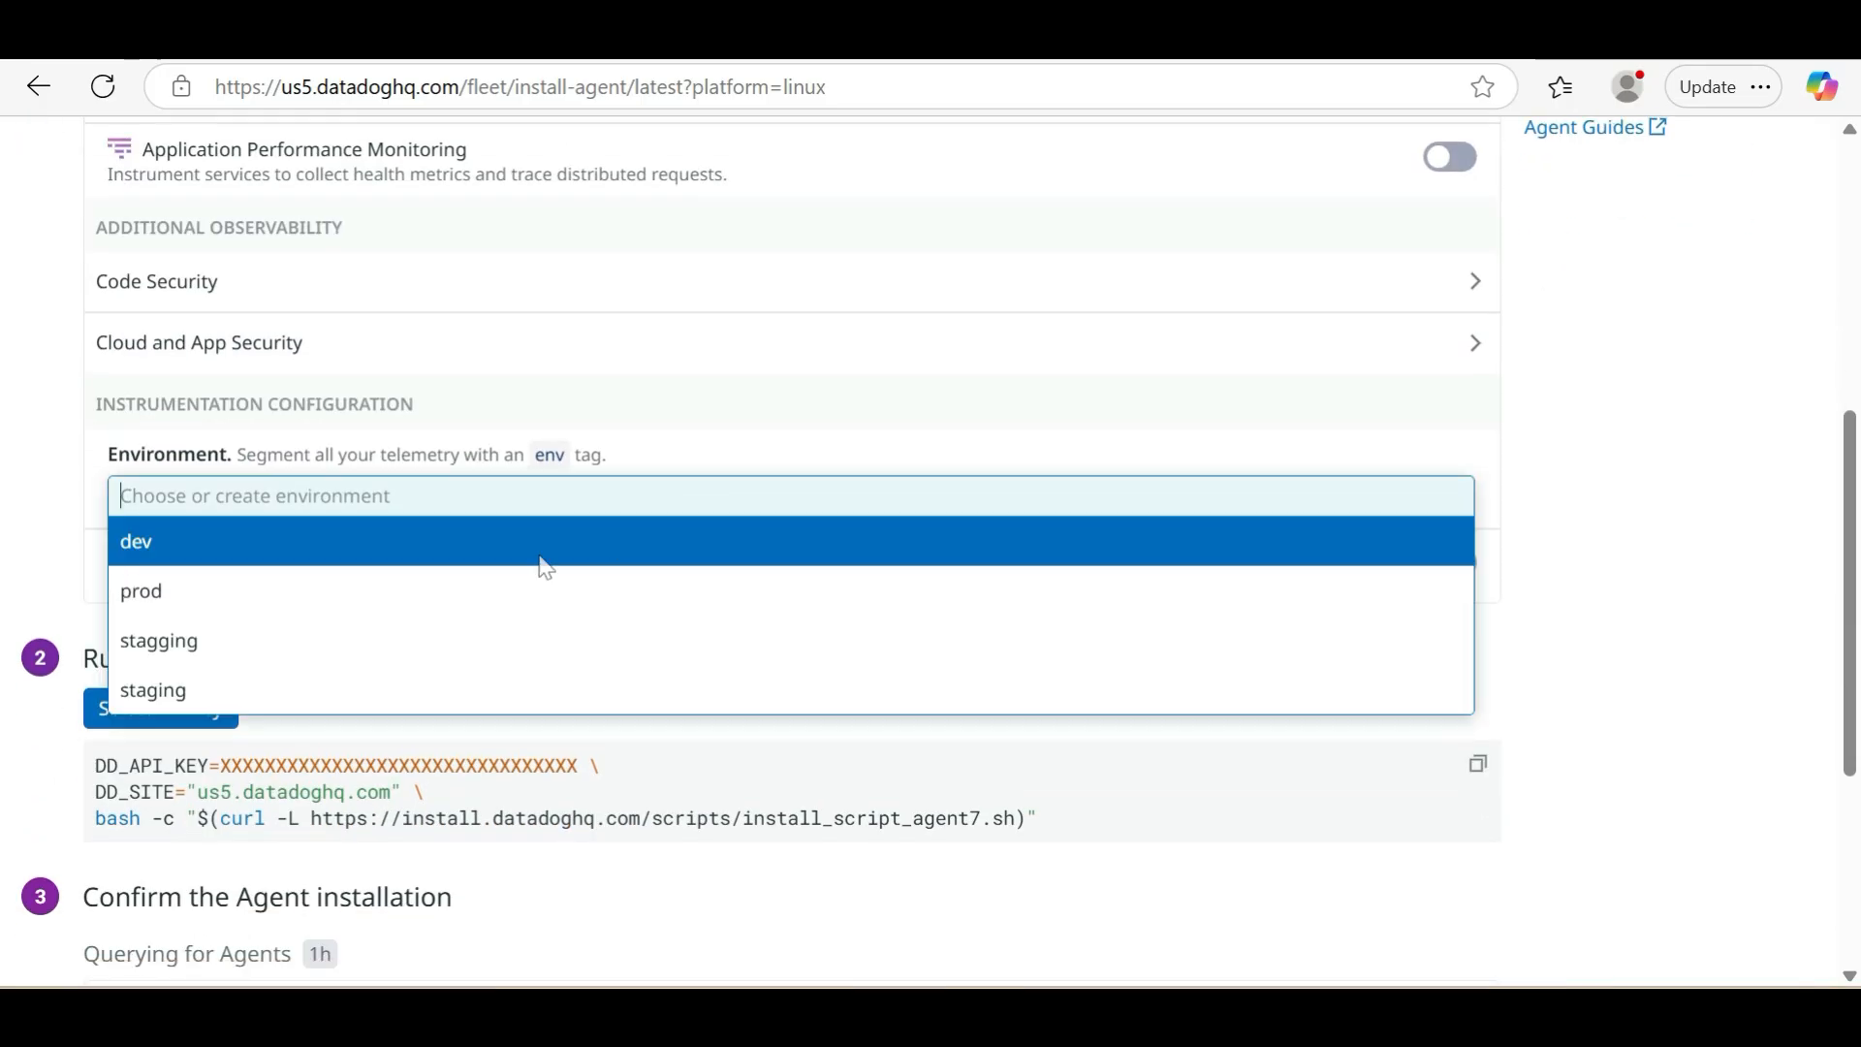
pyautogui.click(398, 655)
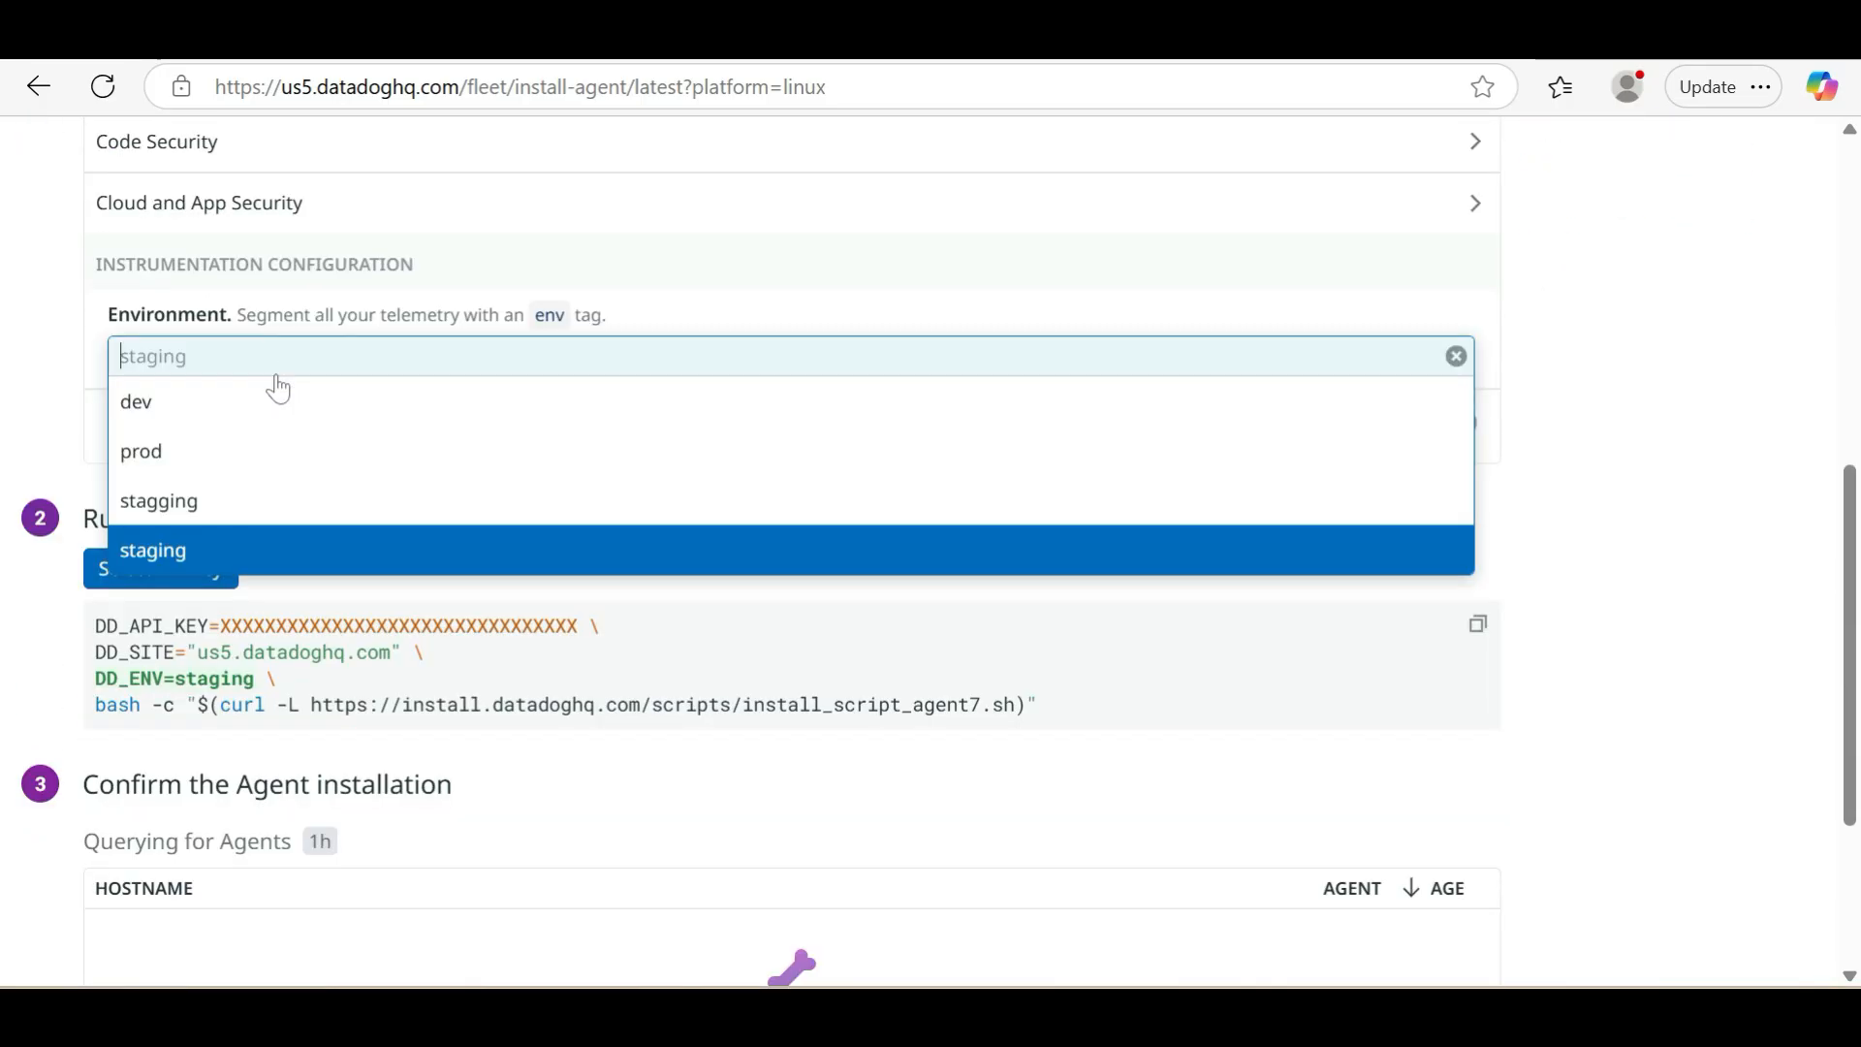
pyautogui.click(204, 405)
# Select the mydata API key for use in the Agent install command
pyautogui.scroll(-1, 351, 495)
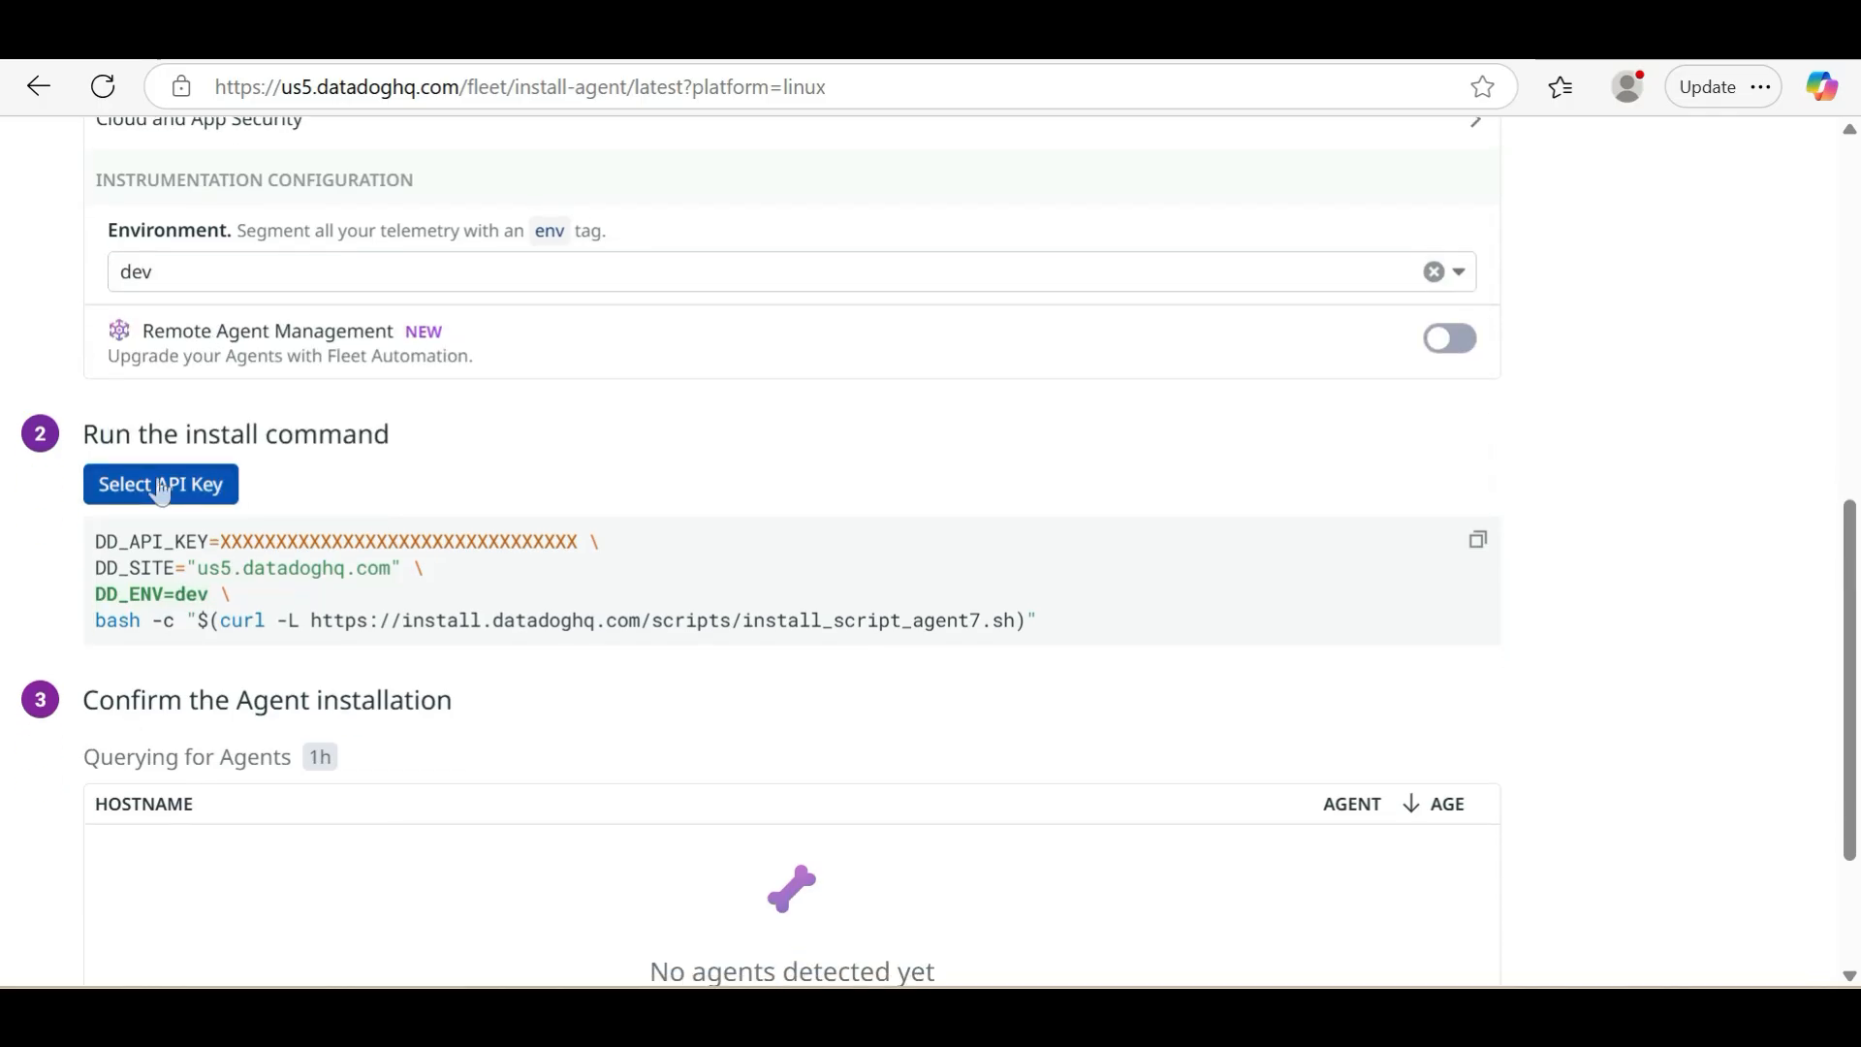
pyautogui.click(155, 489)
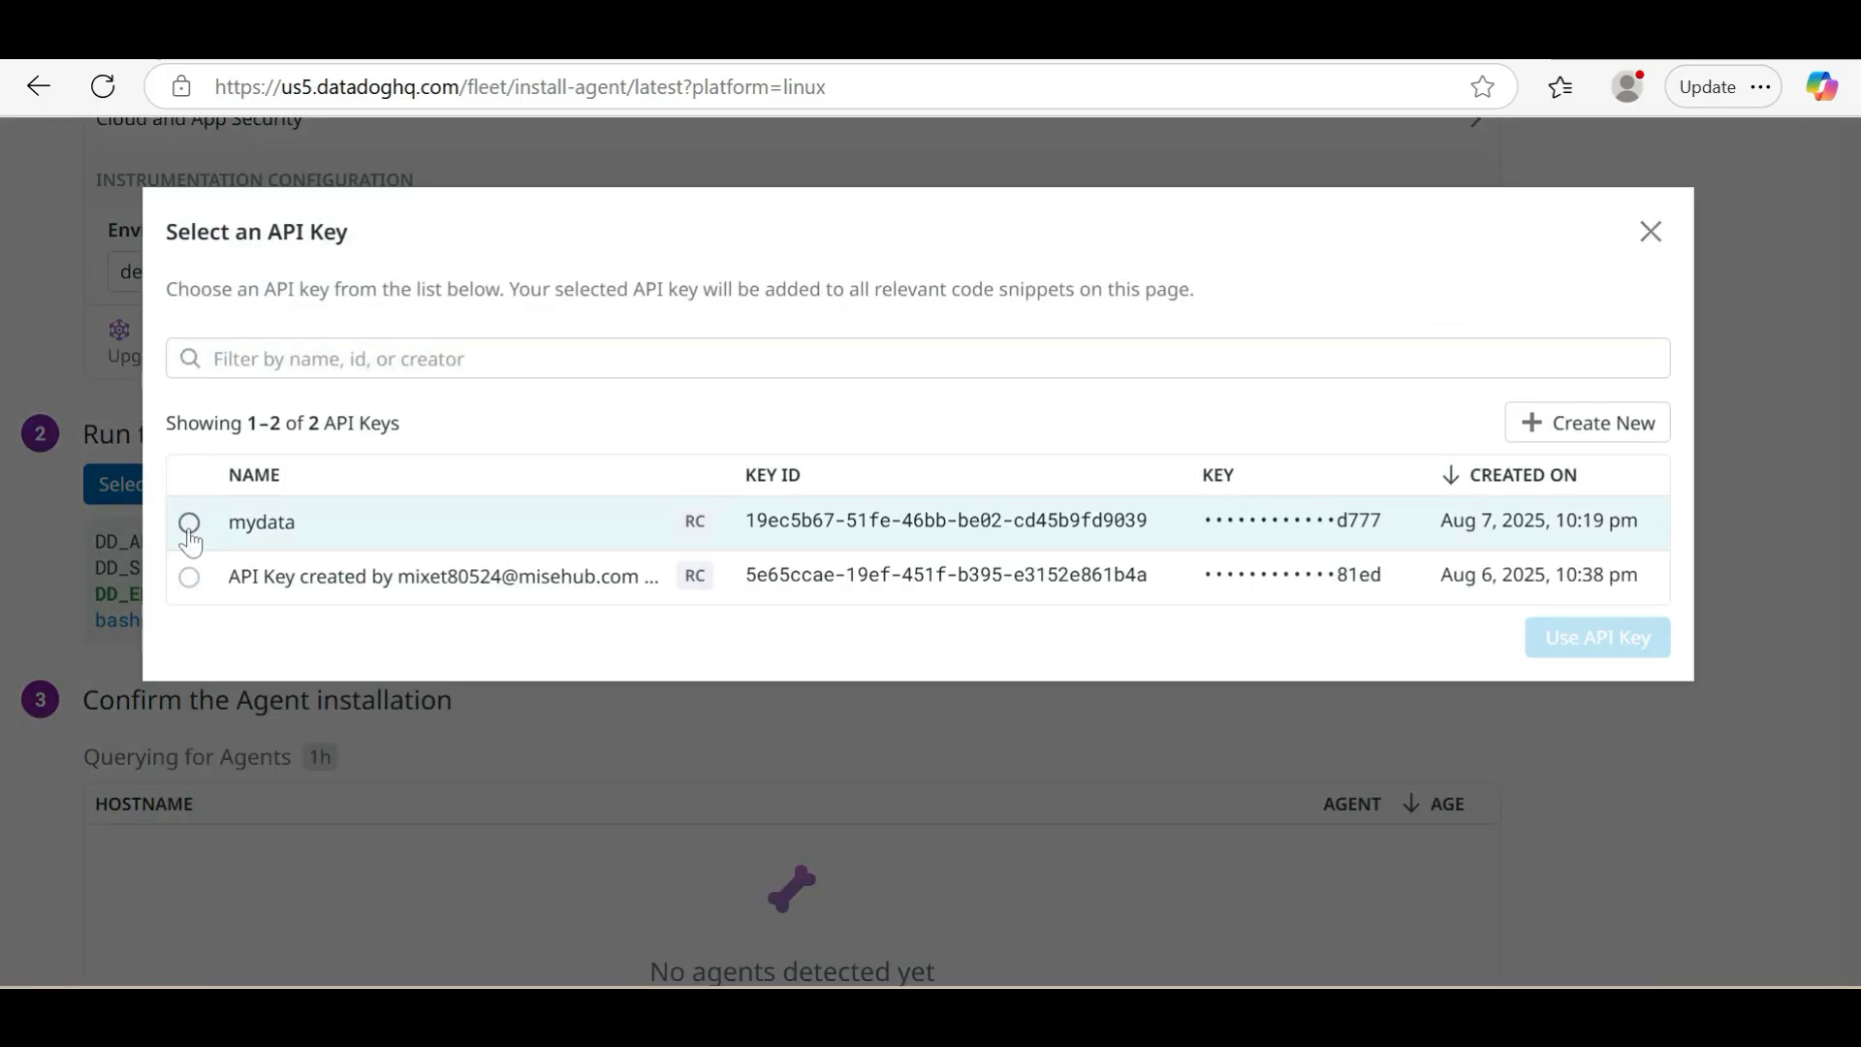
pyautogui.click(189, 522)
pyautogui.click(1629, 635)
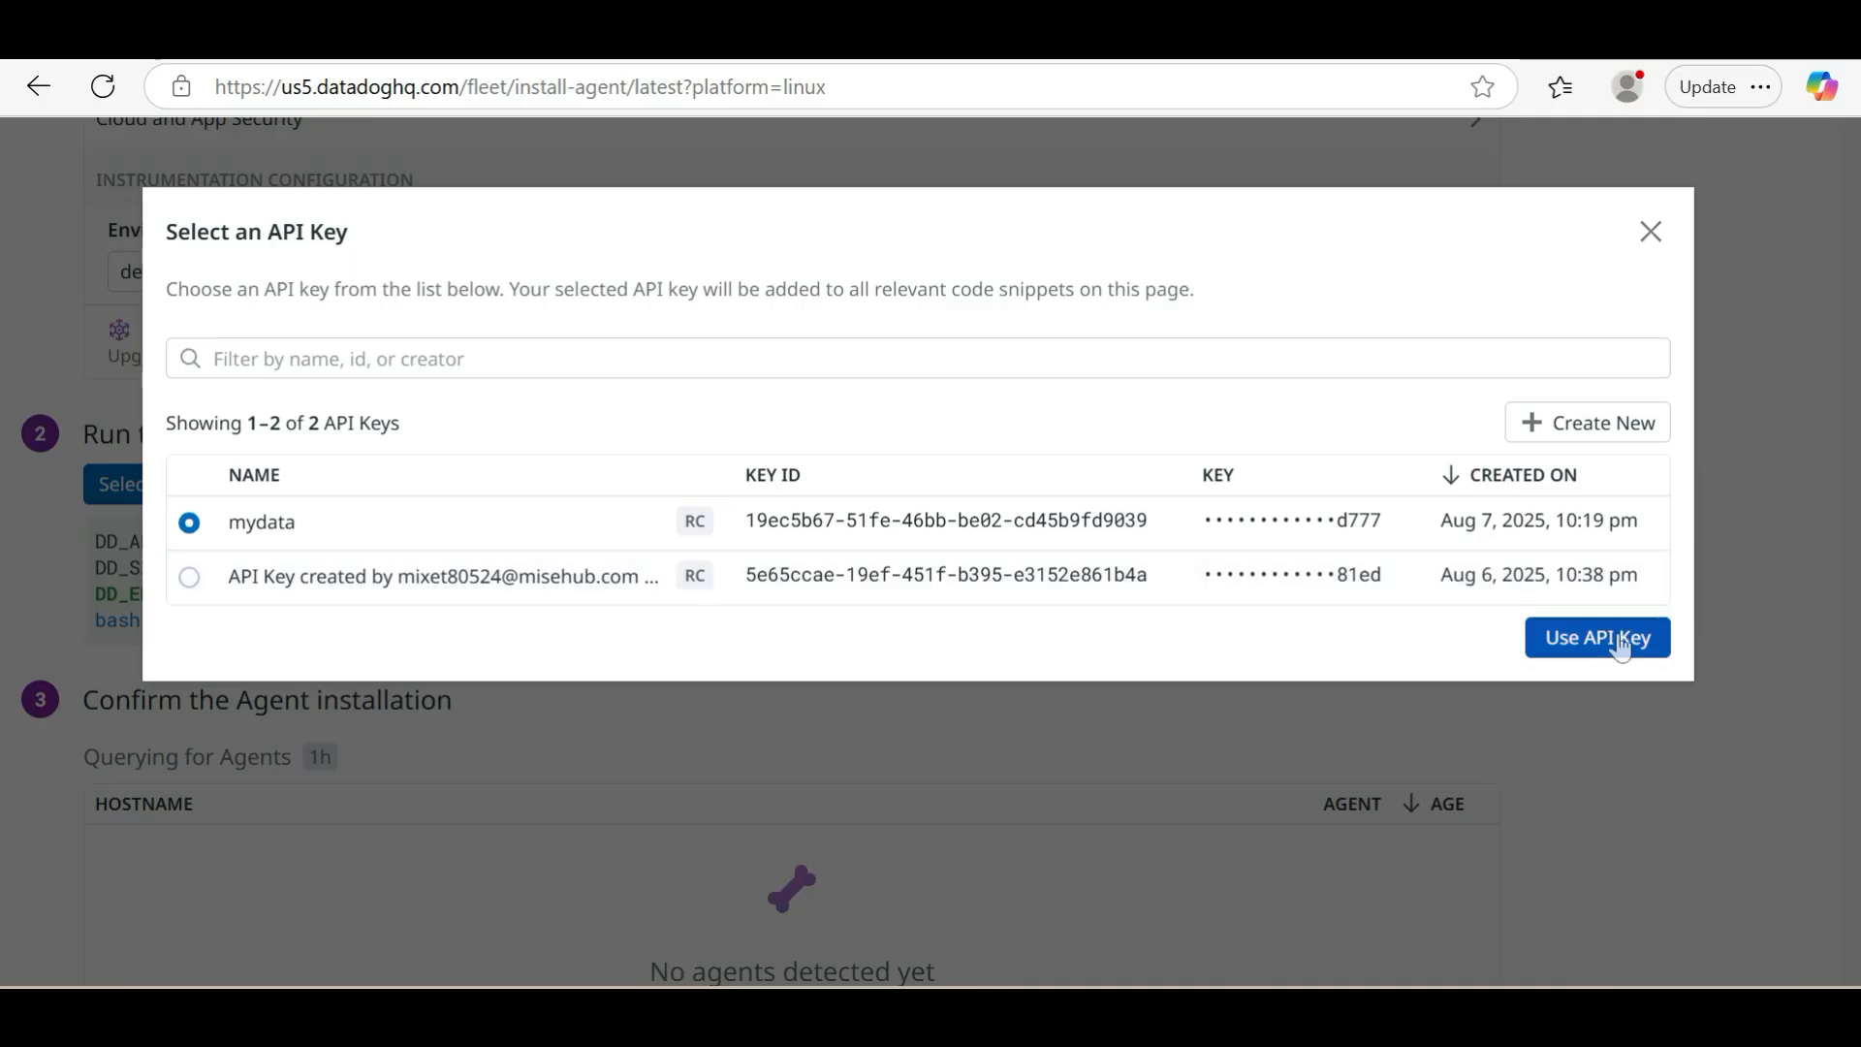
# Copy the Datadog Agent install command with its API key, paste it into the root shell in PuTTY and run it
pyautogui.scroll(-2, 905, 653)
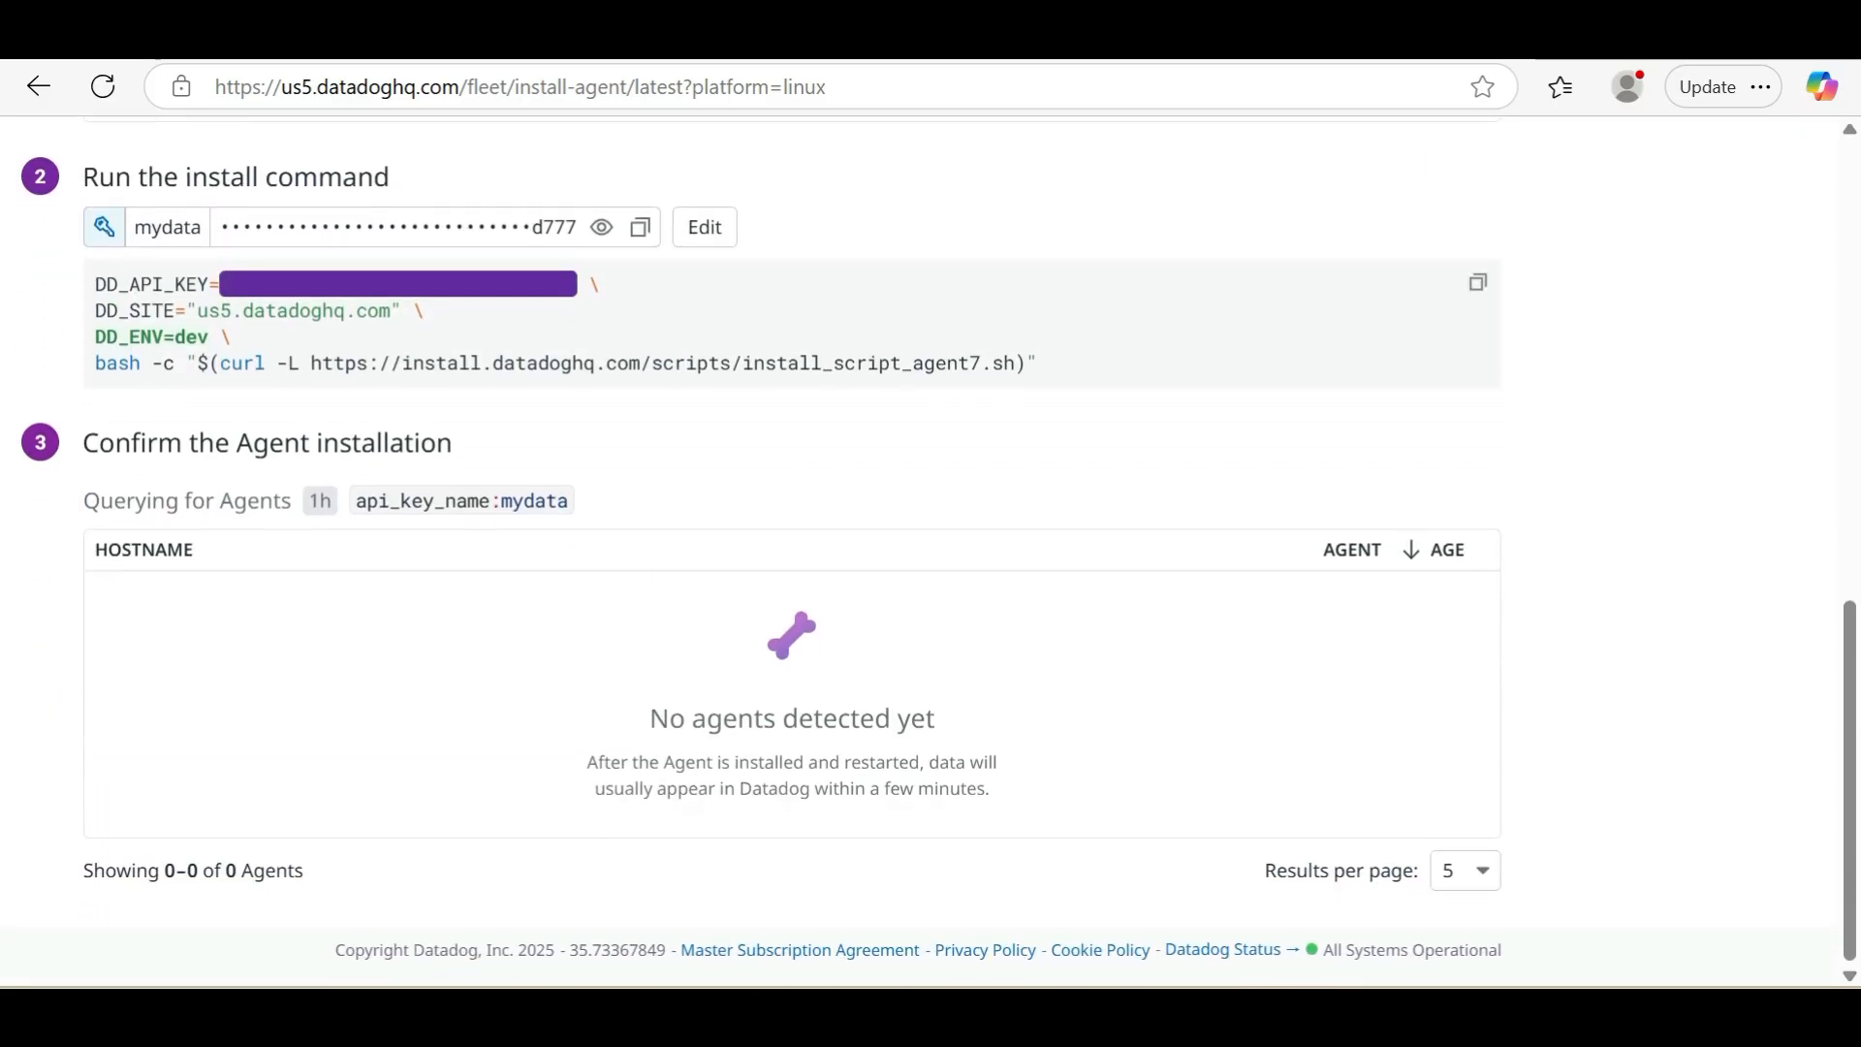
pyautogui.click(1476, 309)
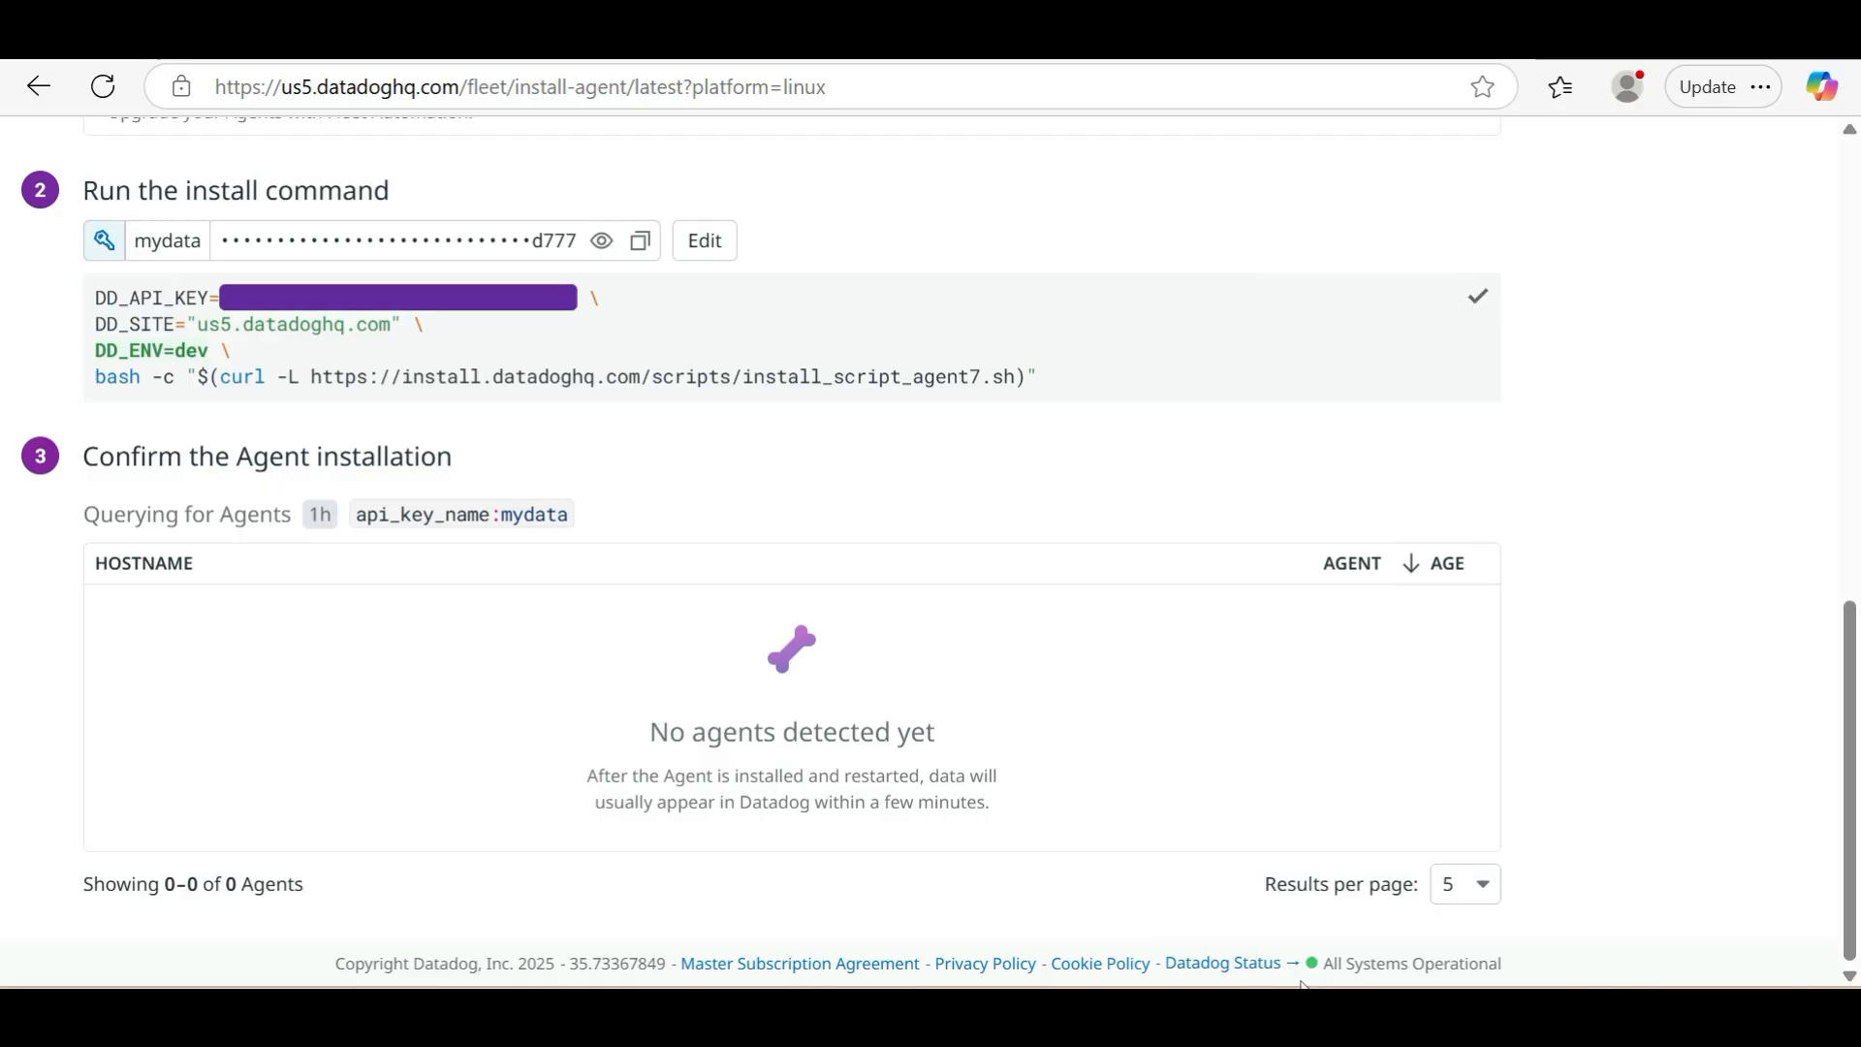
pyautogui.click(1312, 1018)
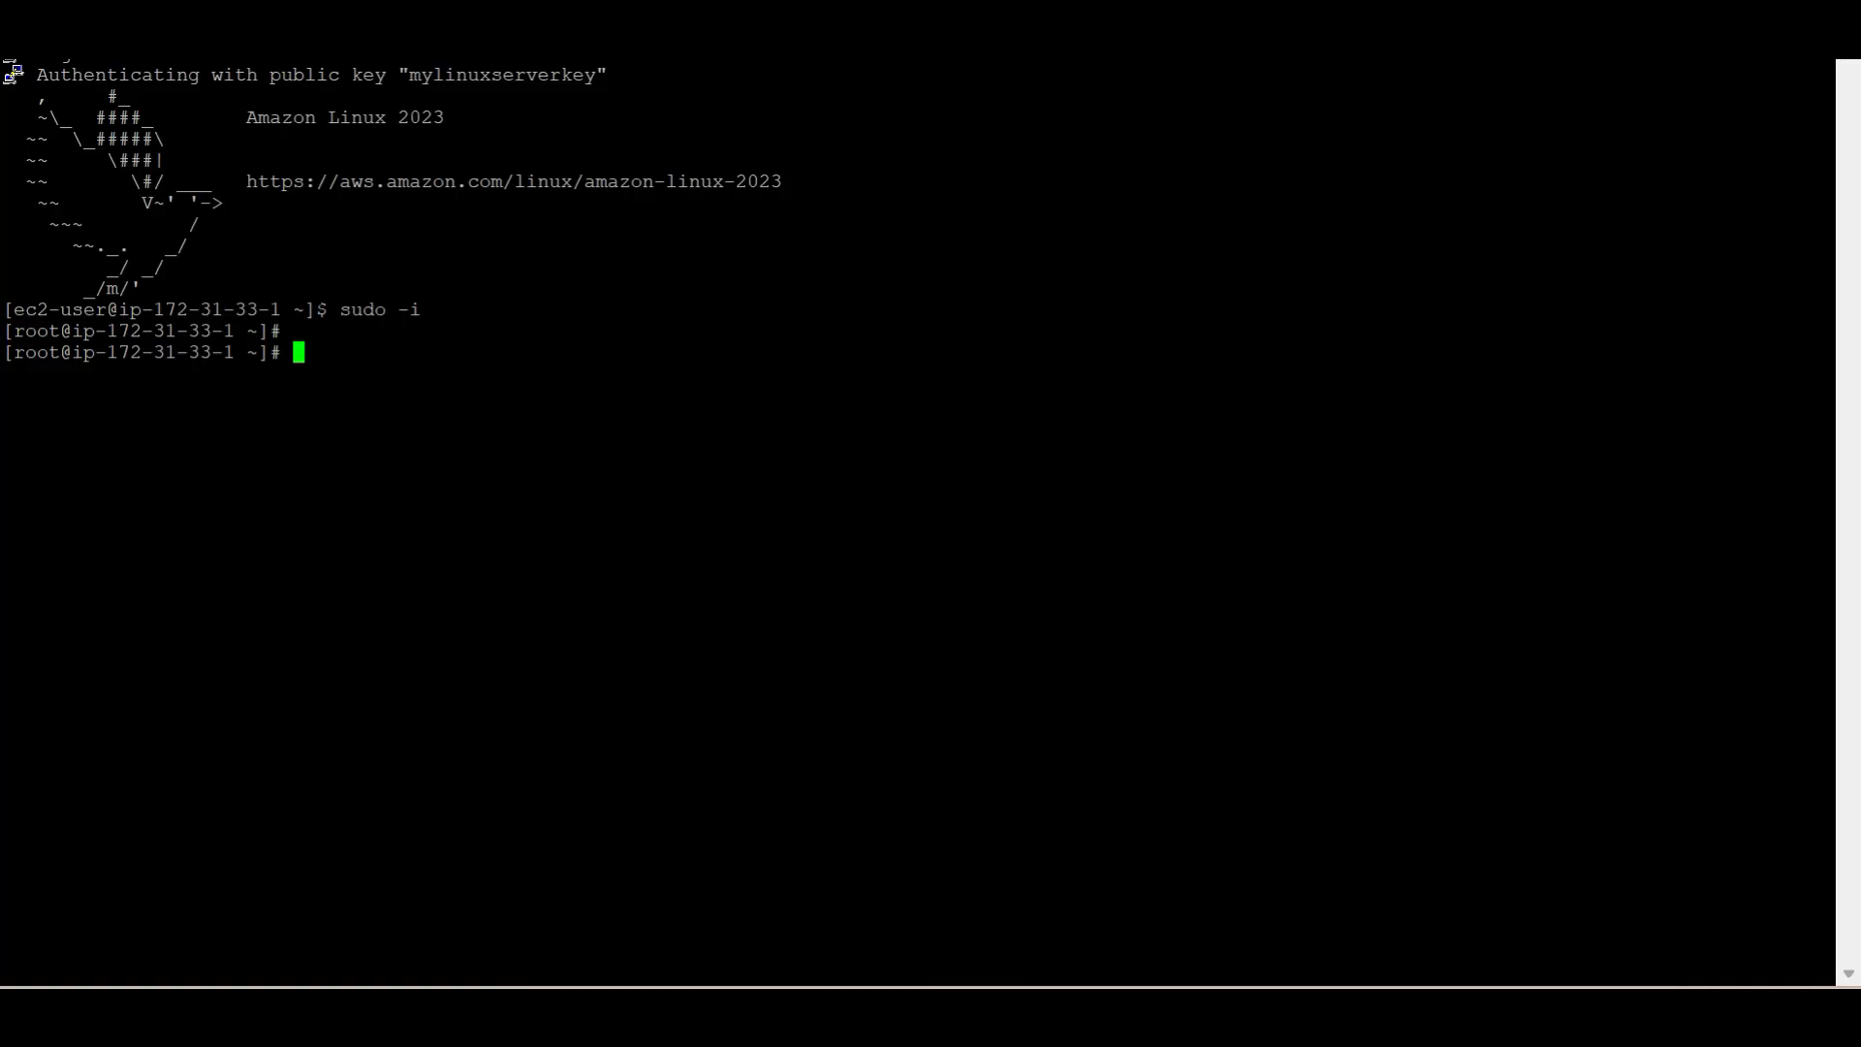
pyautogui.rightClick(154, 364)
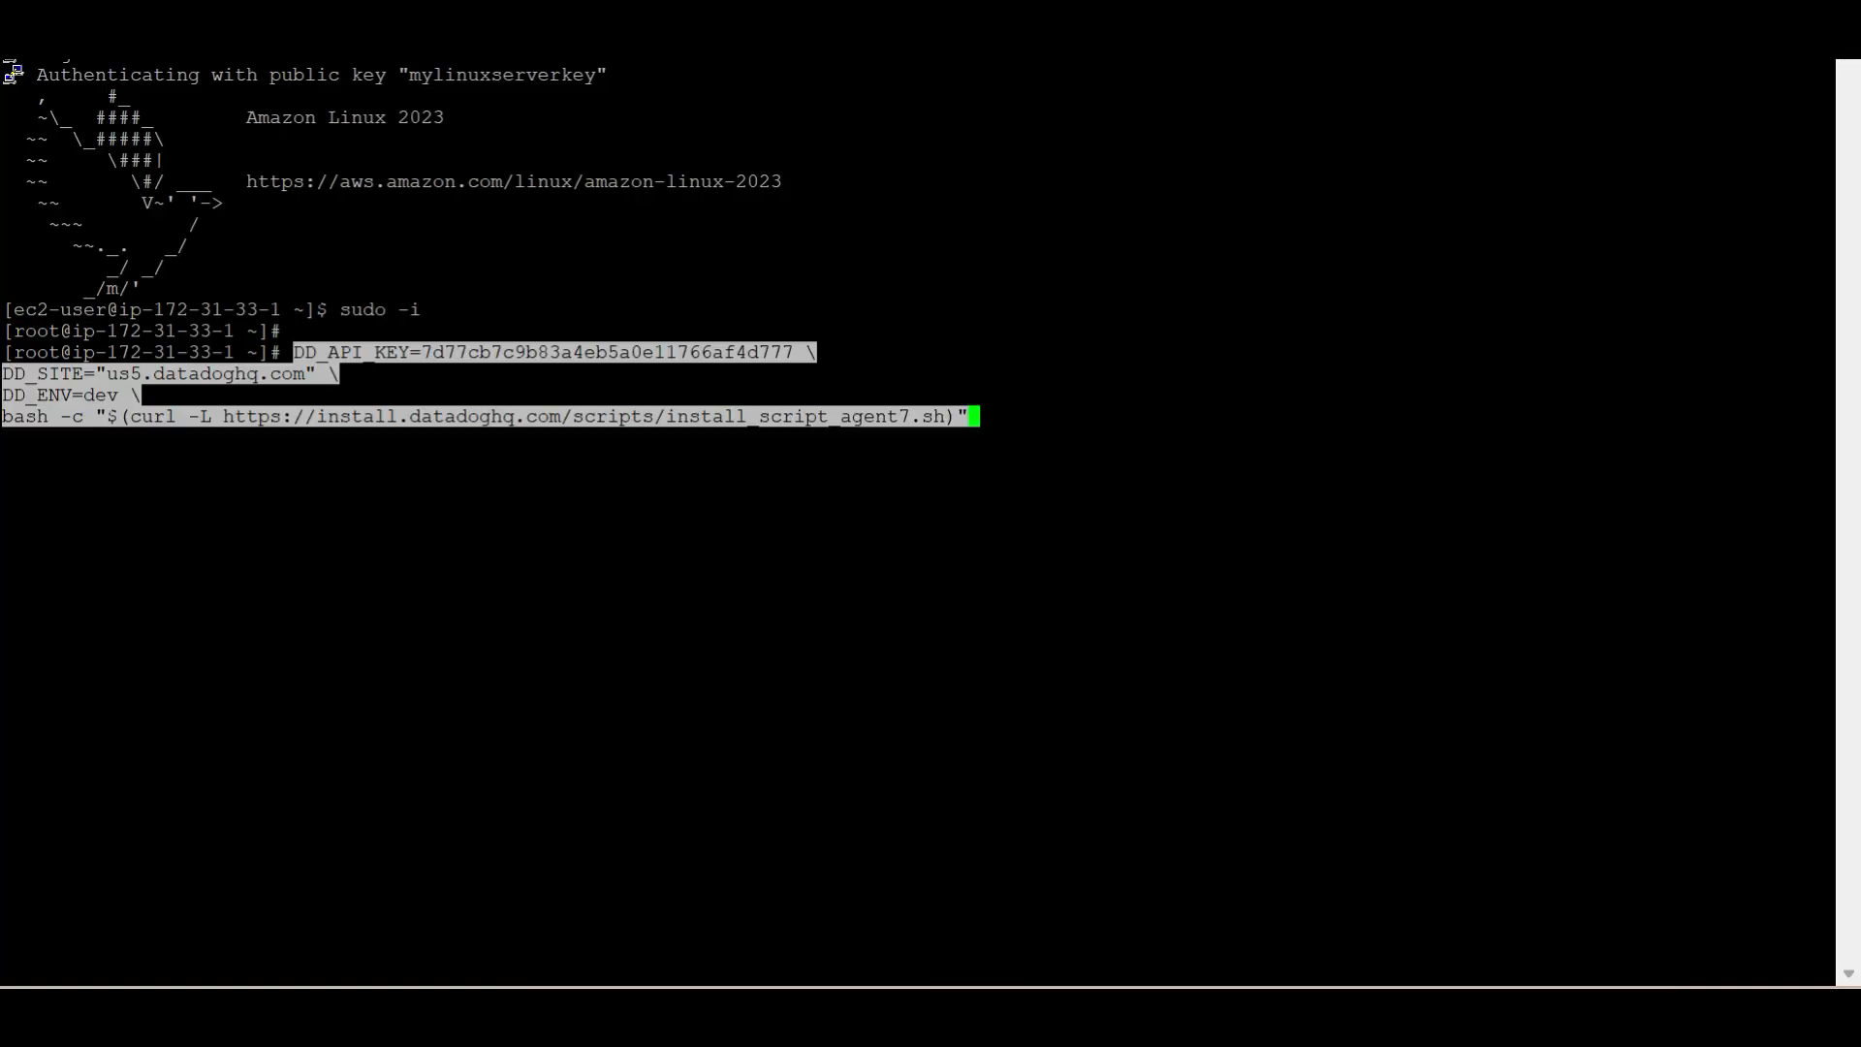
pyautogui.press('Return')
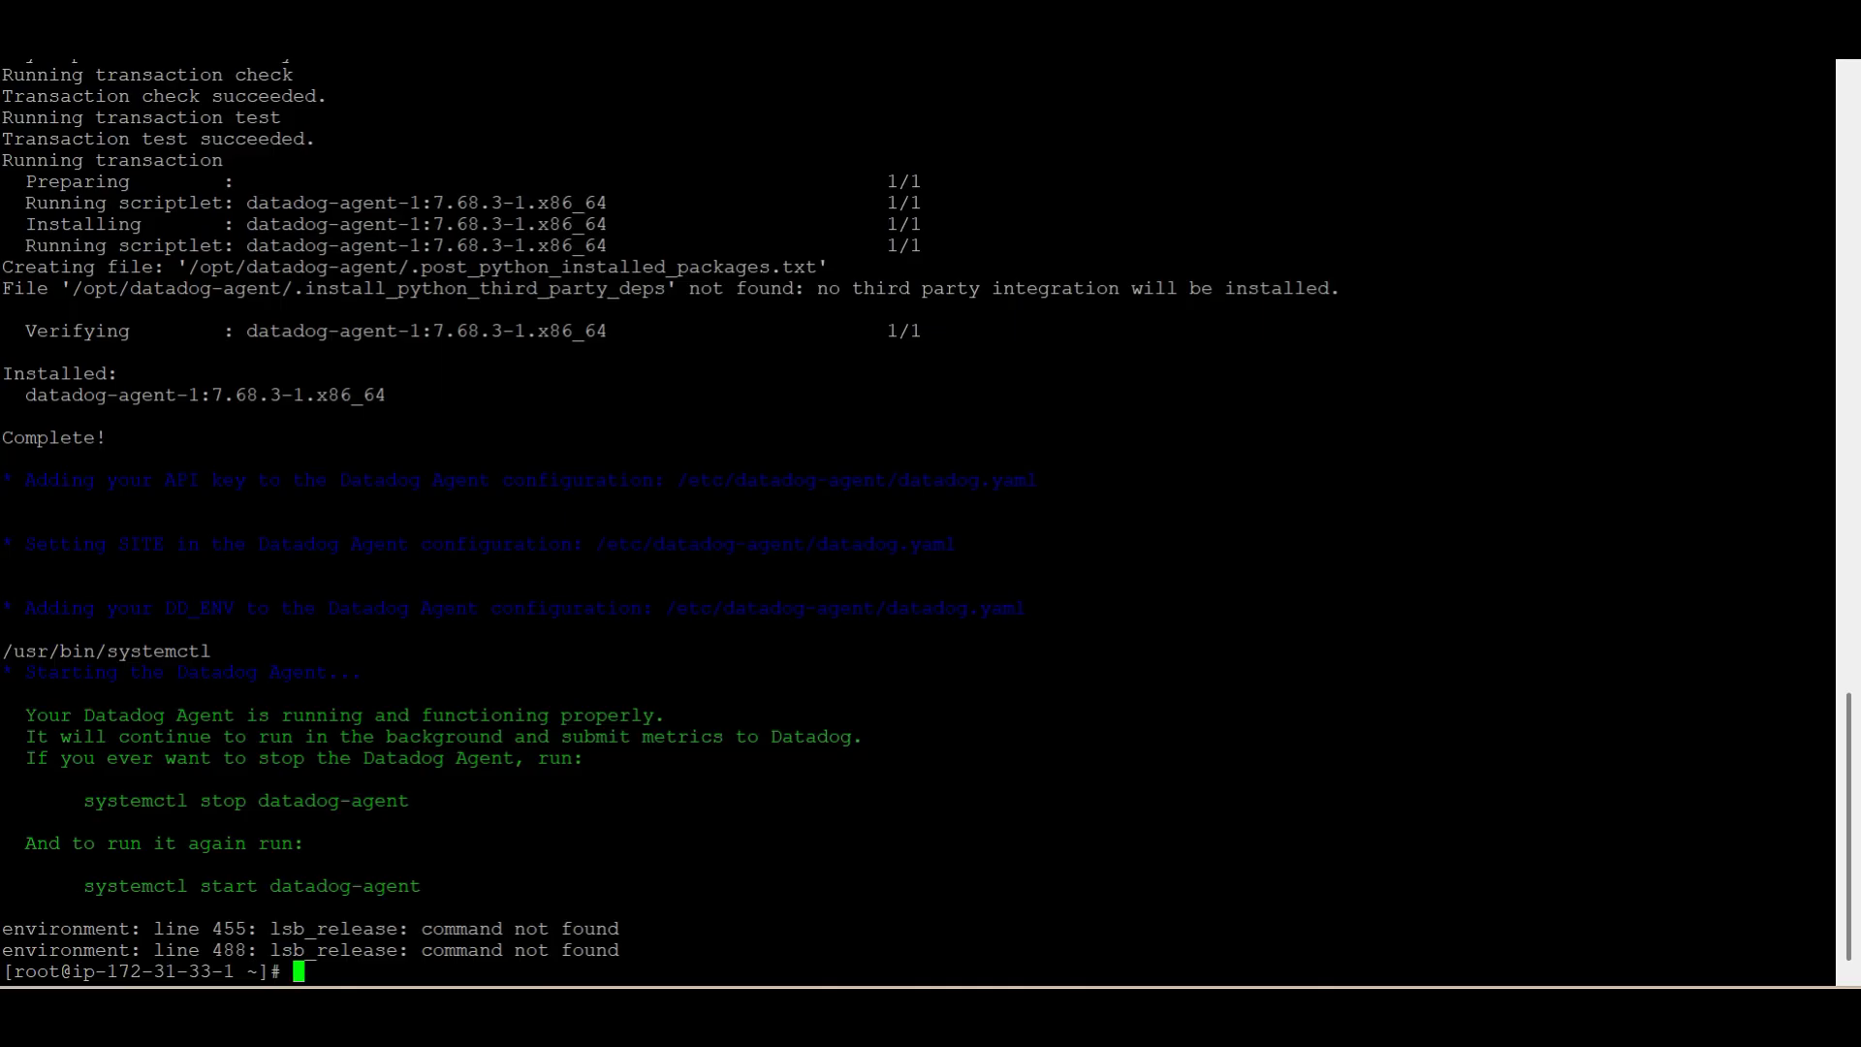
# Check the Agent service with systemctl status datadog-agent, inspecting its active and enabled states, and return to the shell prompt
pyautogui.write('systemctl status ')
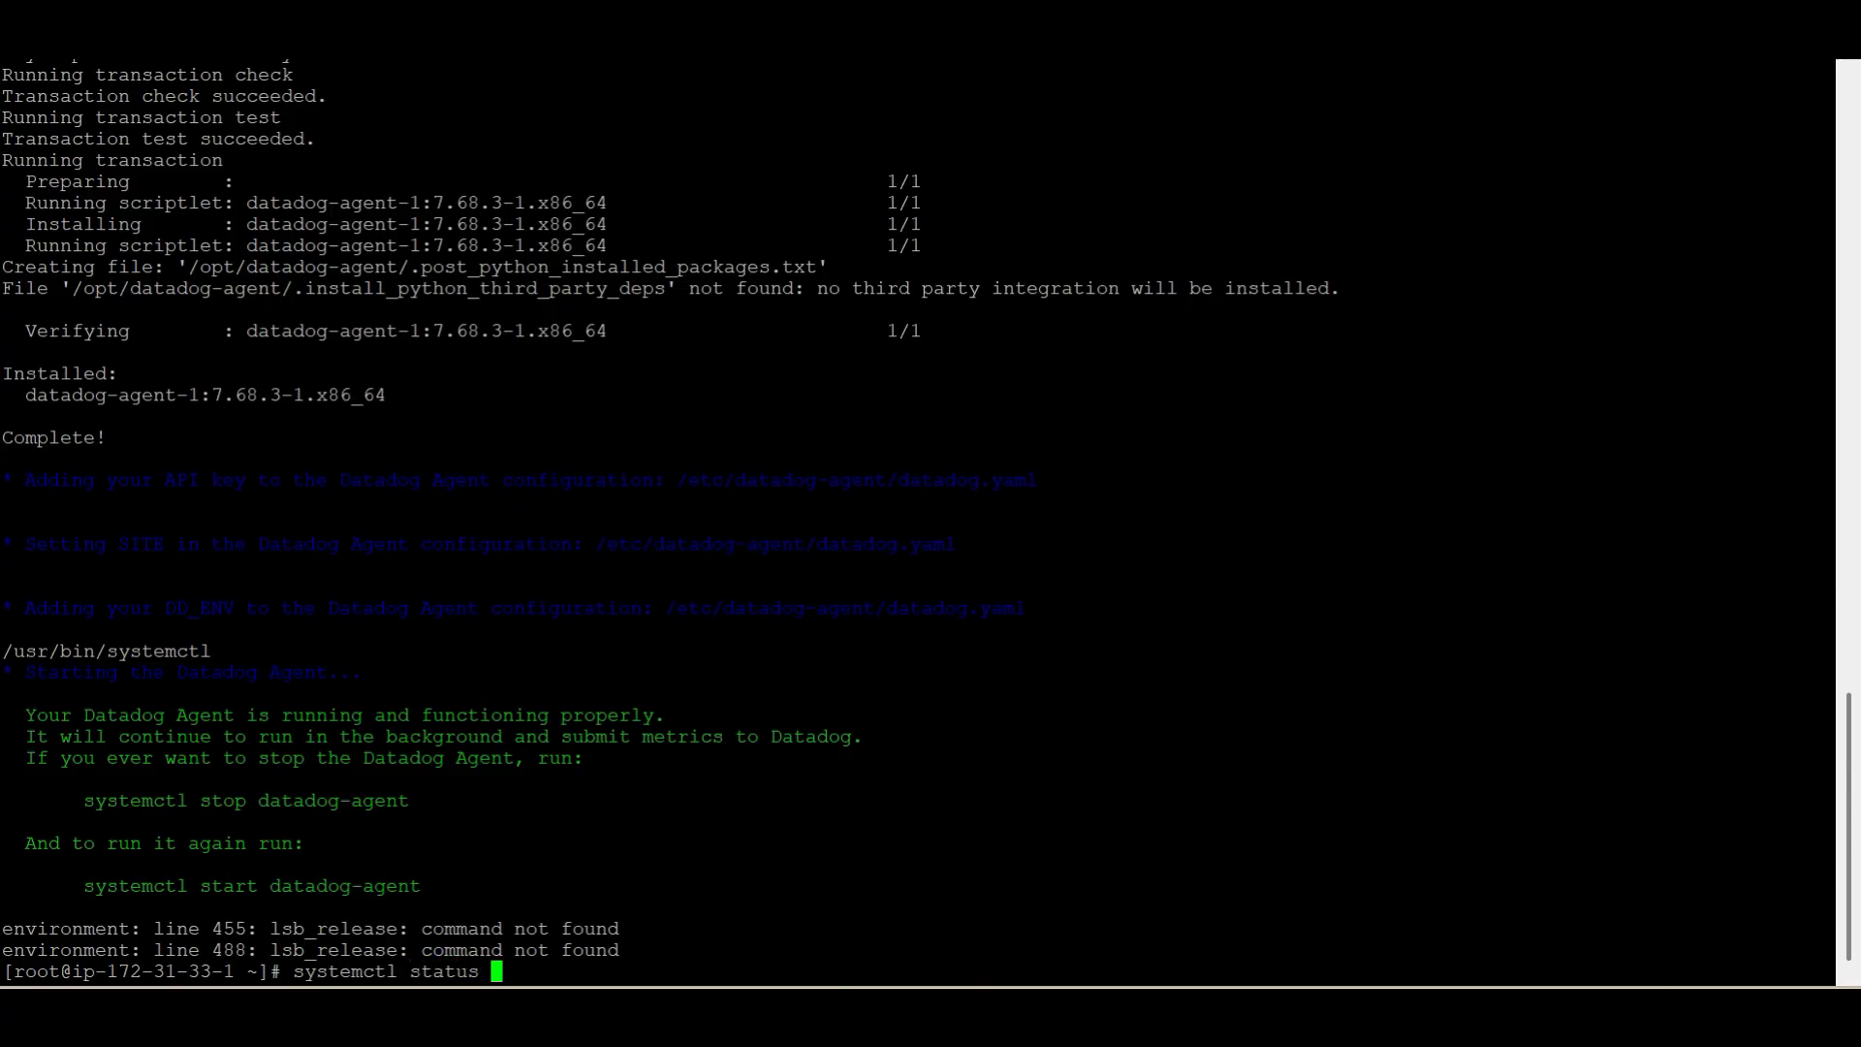
pyautogui.write('datadog-agent')
pyautogui.press('Return')
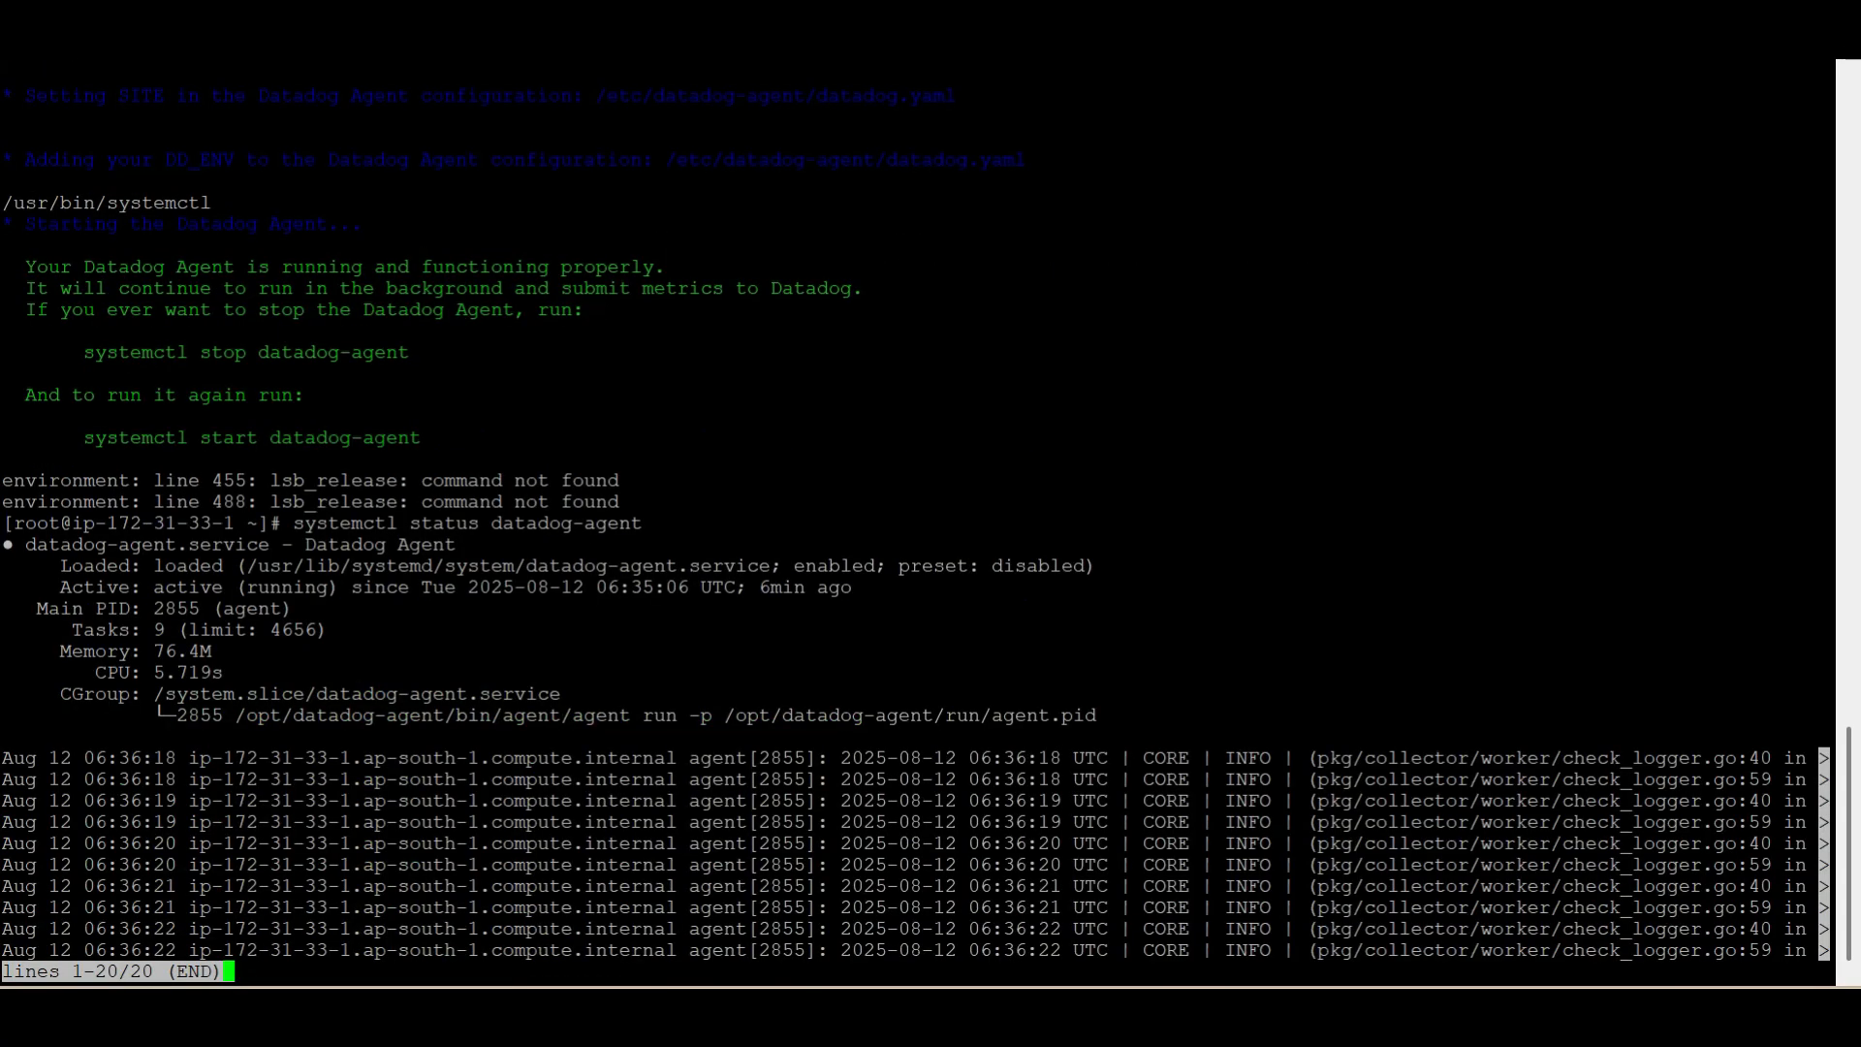
pyautogui.doubleClick(189, 587)
pyautogui.doubleClick(288, 587)
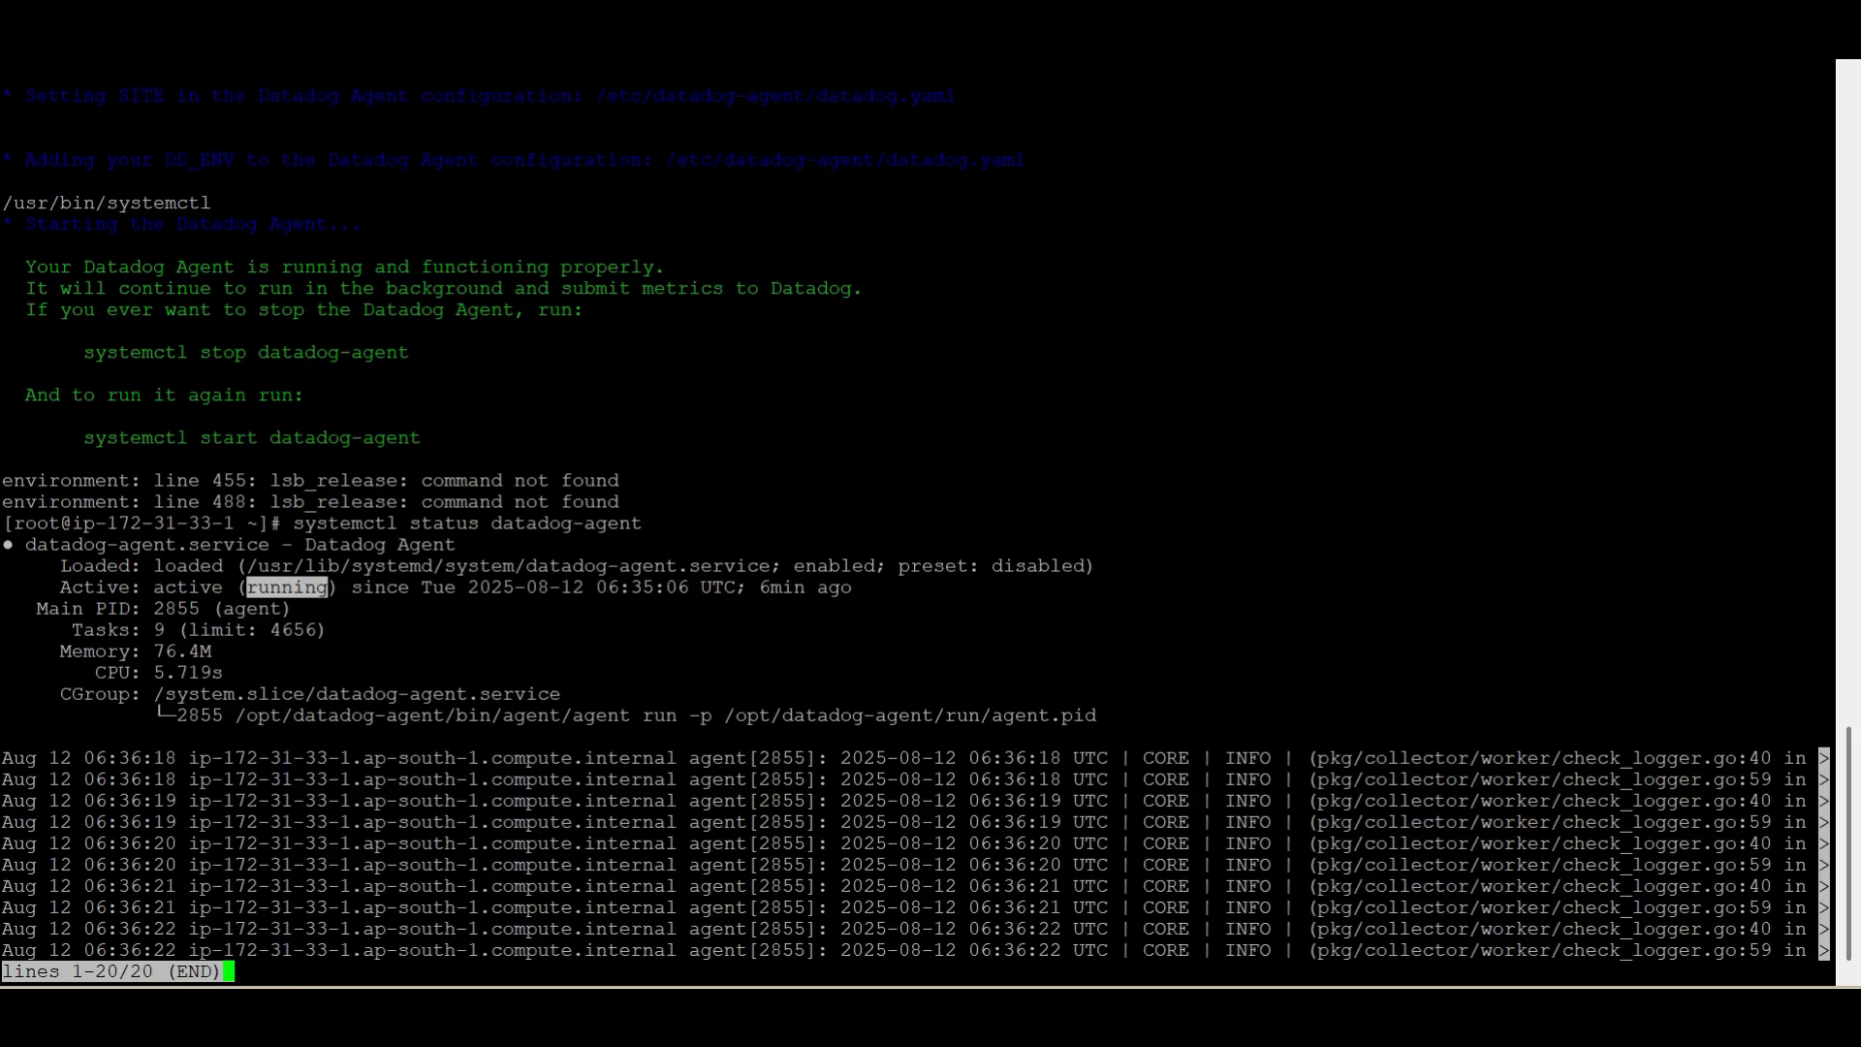
pyautogui.doubleClick(834, 566)
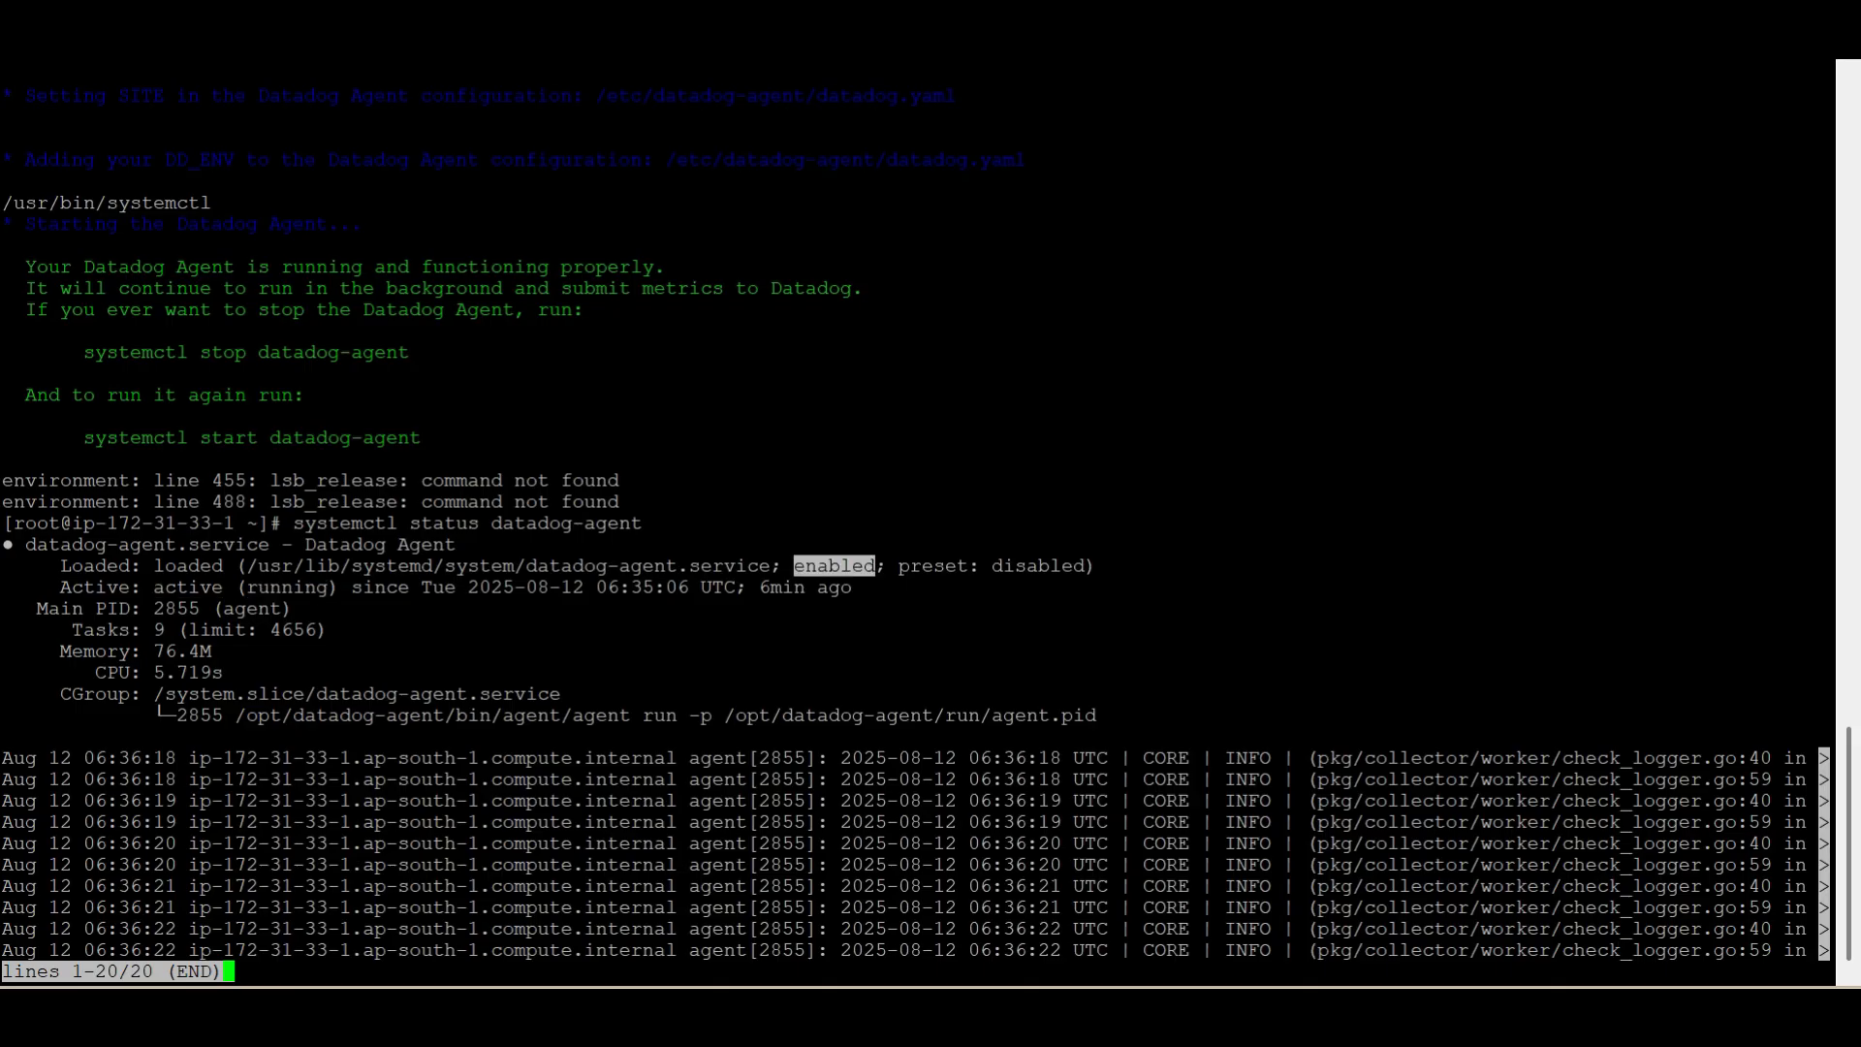
pyautogui.press('q')
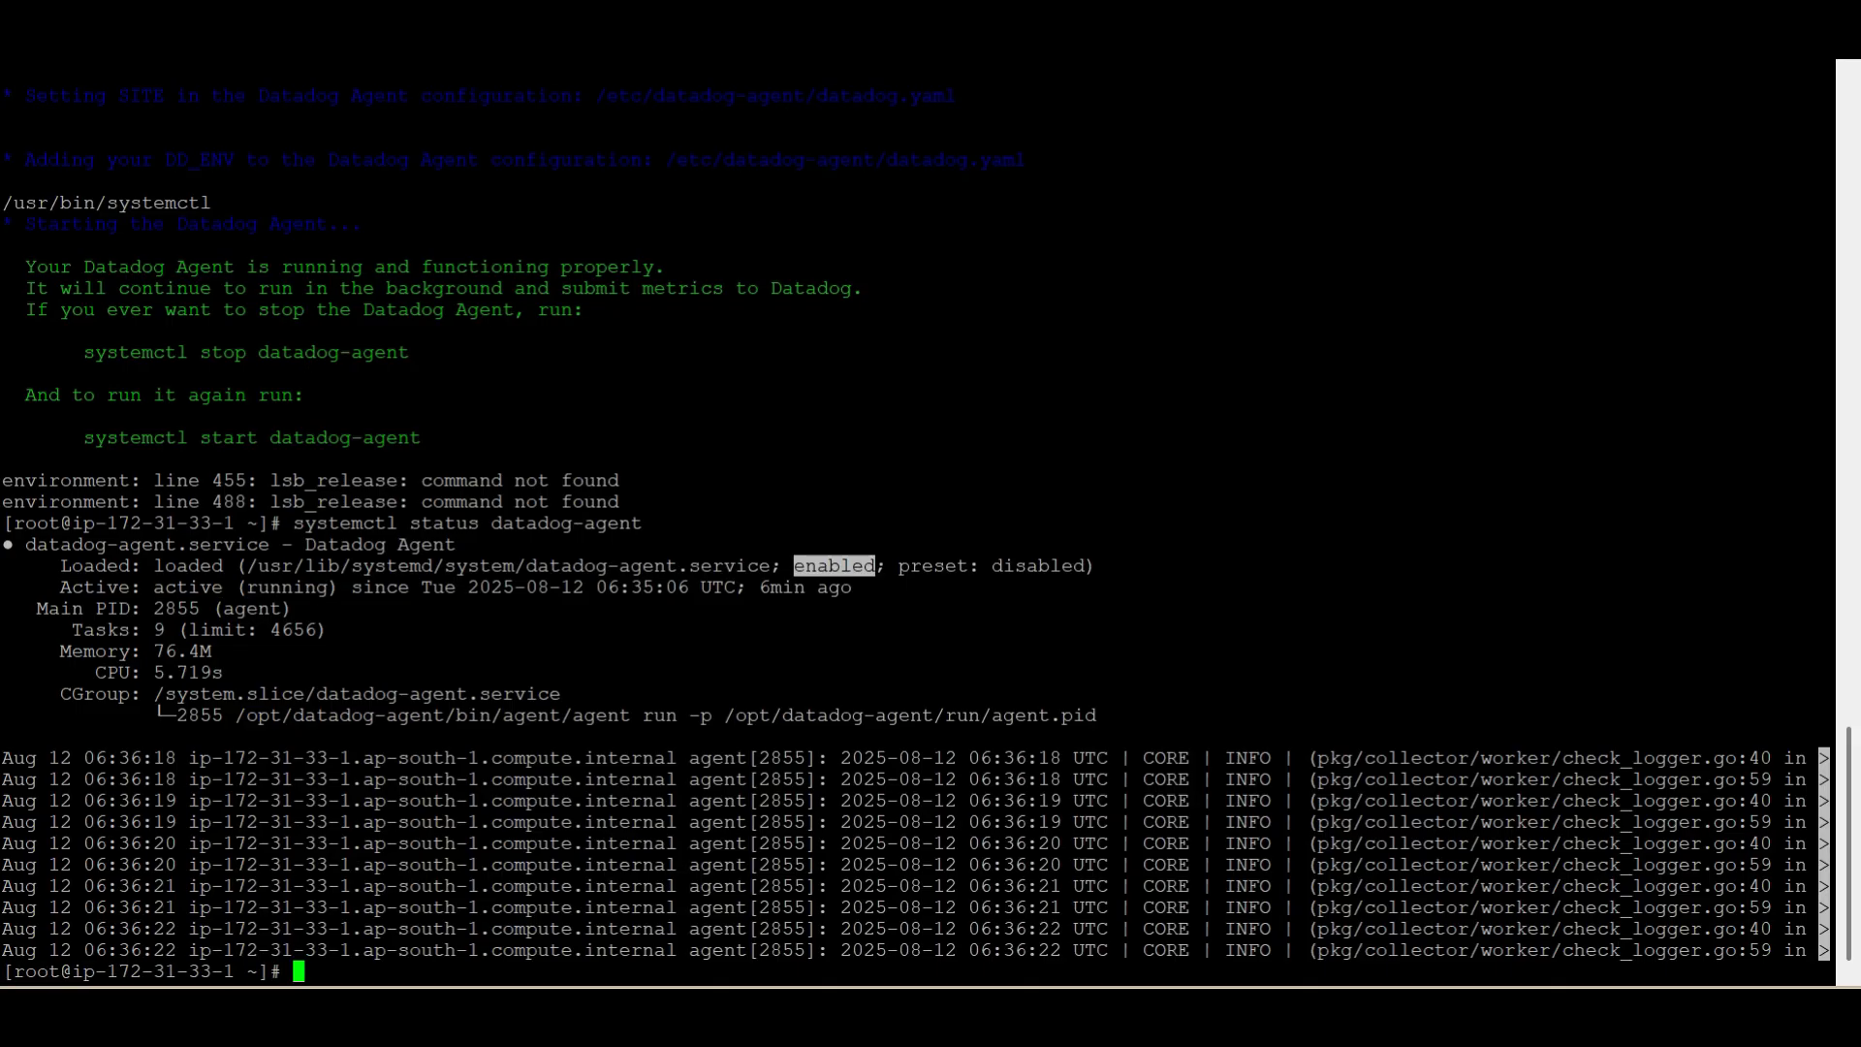
pyautogui.press('Return')
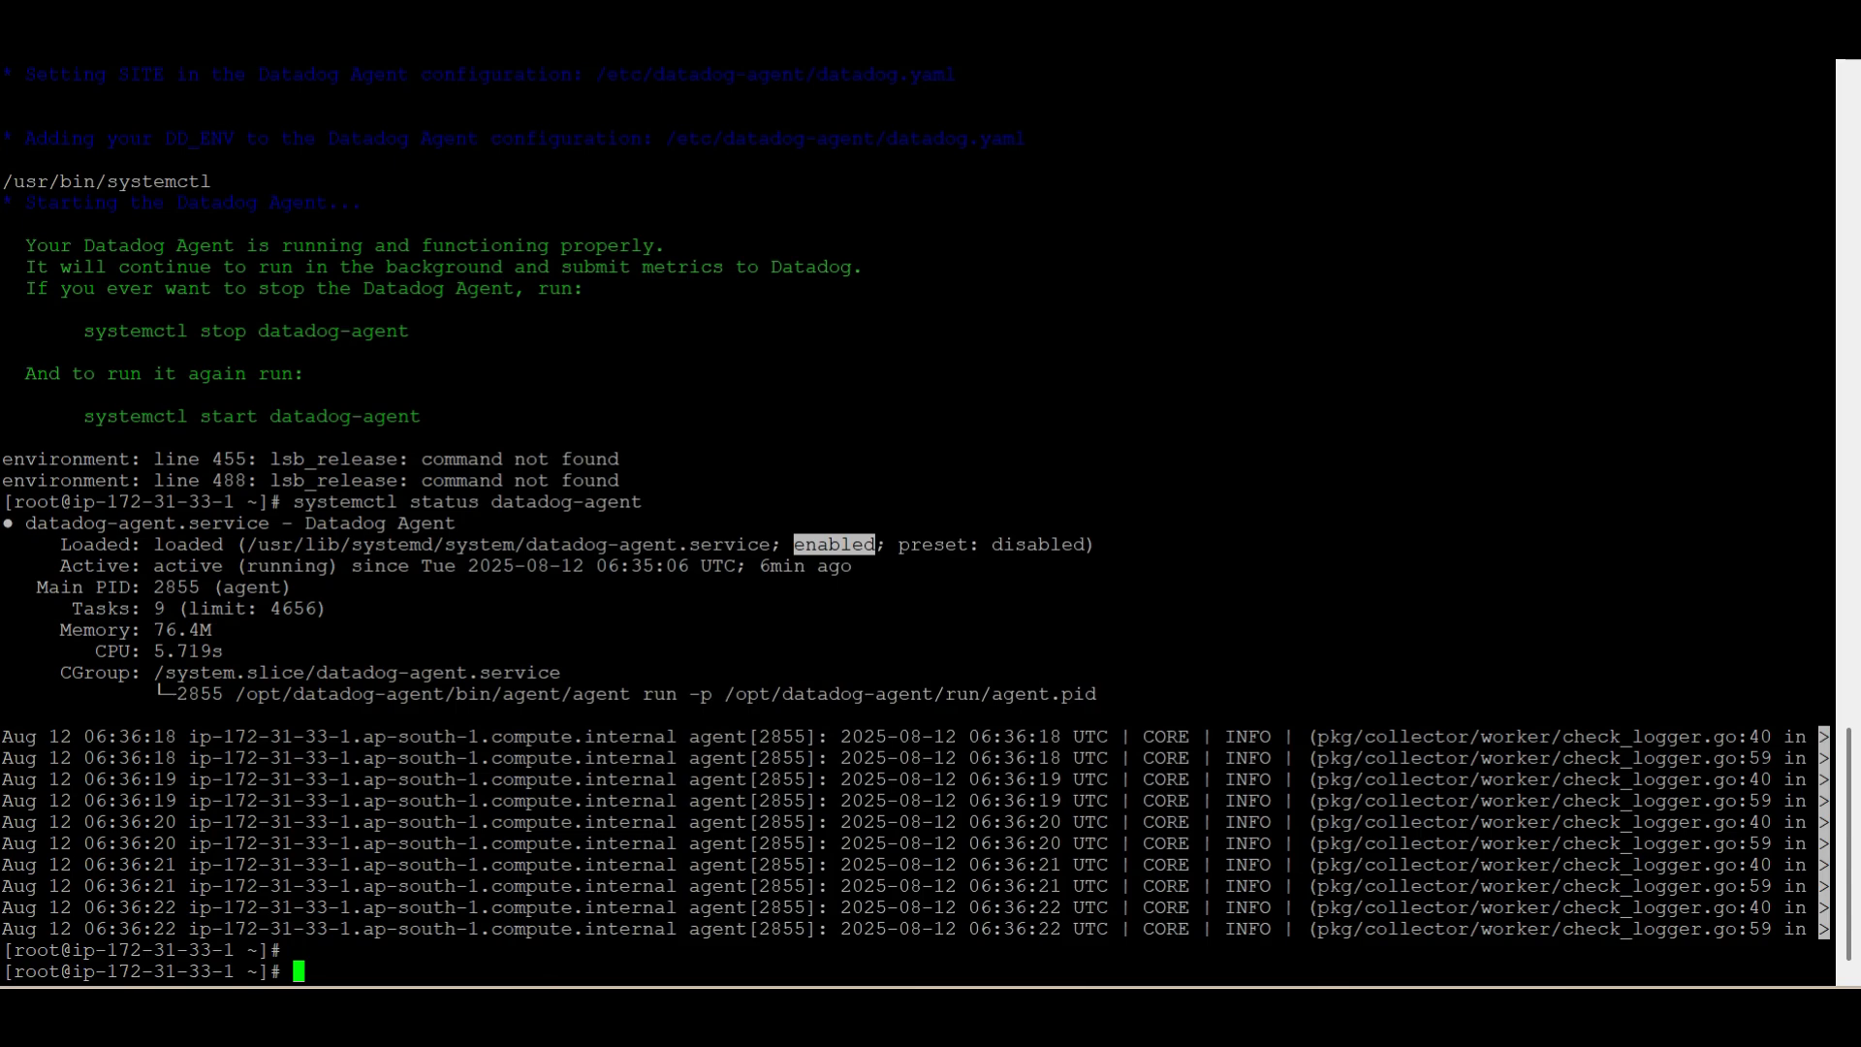
# Open the Agent configuration file /etc/datadog-agent/datadog.yaml in vi
pyautogui.write('vi /etc/dat')
pyautogui.press('Tab')
pyautogui.write('dat')
pyautogui.press('Tab')
pyautogui.press('Return')
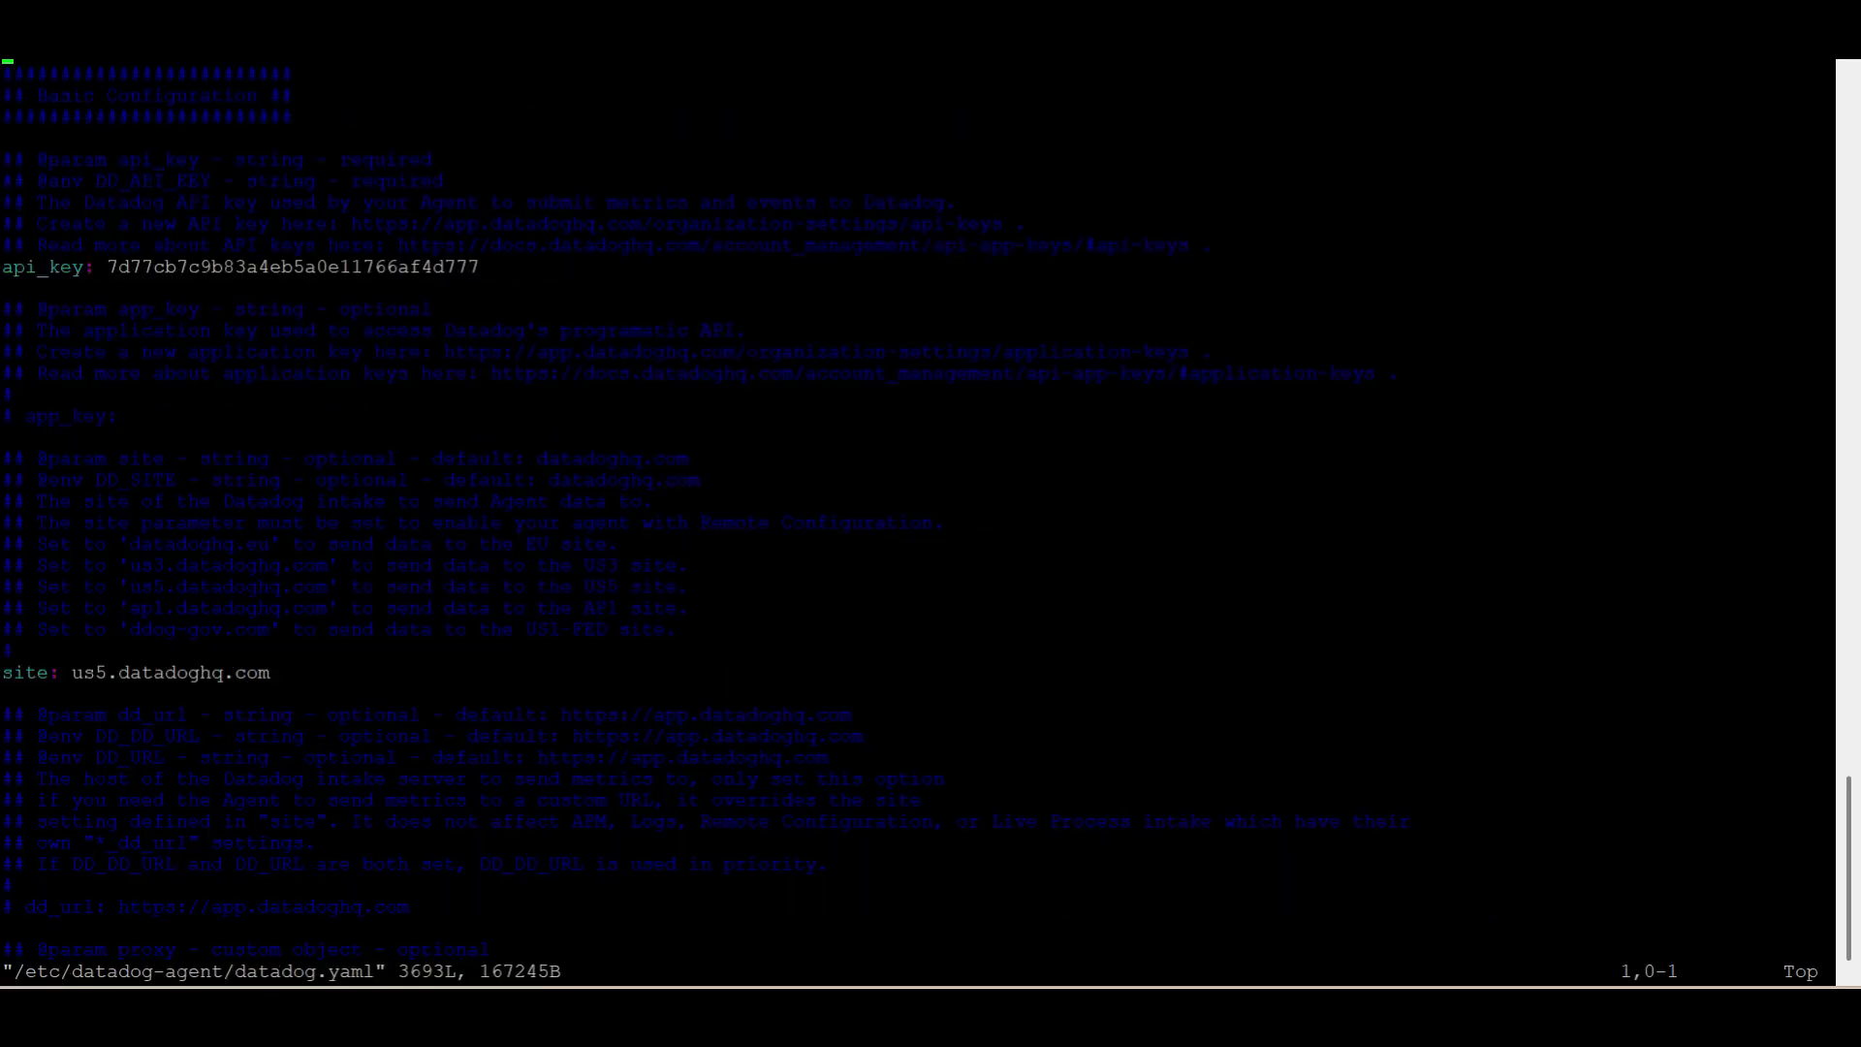
# Uncomment the hostname parameter in the Basic Configuration section of datadog.yaml
pyautogui.press('Down')
pyautogui.press('Down')
pyautogui.press('Down')
pyautogui.press('Down')
pyautogui.press('Down')
pyautogui.press('Down')
pyautogui.press('Down')
pyautogui.press('Down')
pyautogui.press('Down')
pyautogui.press('Down')
pyautogui.press('Down')
pyautogui.press('Down')
pyautogui.press('Down')
pyautogui.press('Down')
pyautogui.press('Down')
pyautogui.press('Down')
pyautogui.press('Down')
pyautogui.press('Down')
pyautogui.press('Down')
pyautogui.press('Down')
pyautogui.press('Down')
pyautogui.press('Down')
pyautogui.press('Down')
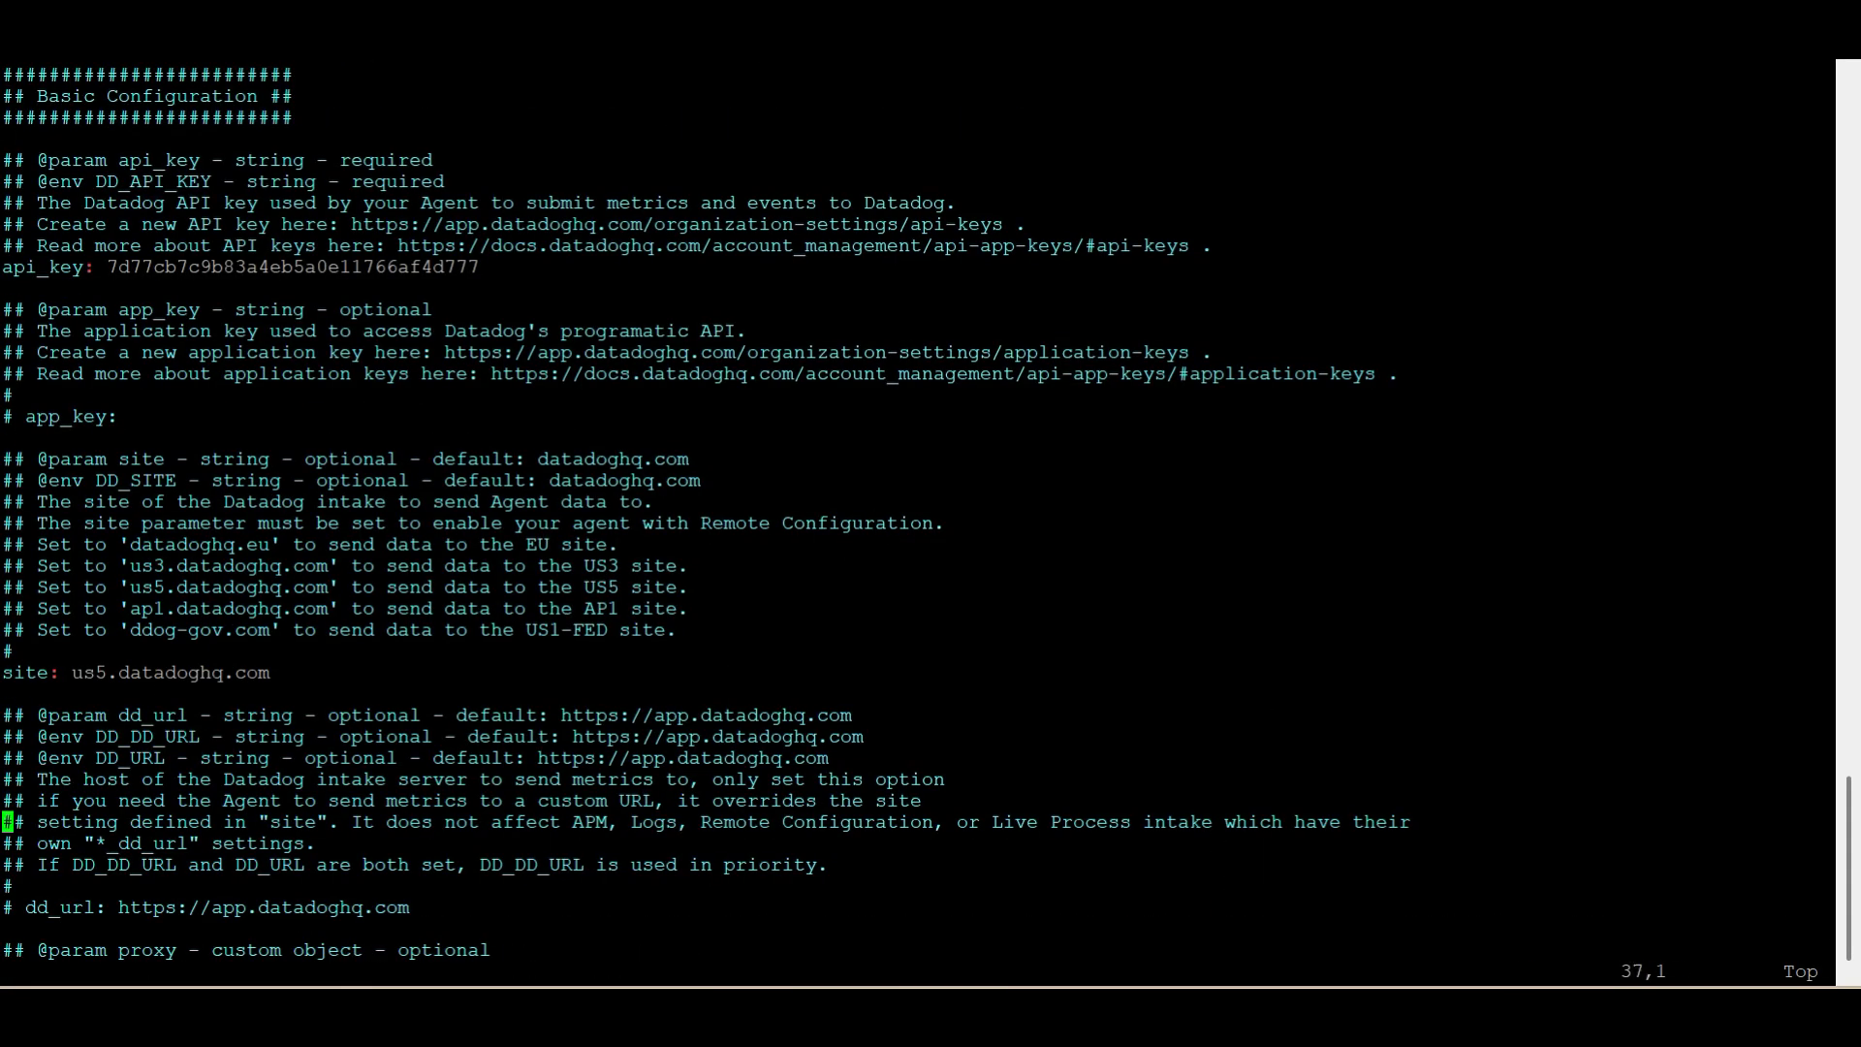
pyautogui.press('Down')
pyautogui.press('Down')
pyautogui.press('Down')
pyautogui.press('Down')
pyautogui.press('Down')
pyautogui.press('Down')
pyautogui.press('Down')
pyautogui.press('Down')
pyautogui.press('Down')
pyautogui.press('Down')
pyautogui.press('Down')
pyautogui.press('Down')
pyautogui.press('Down')
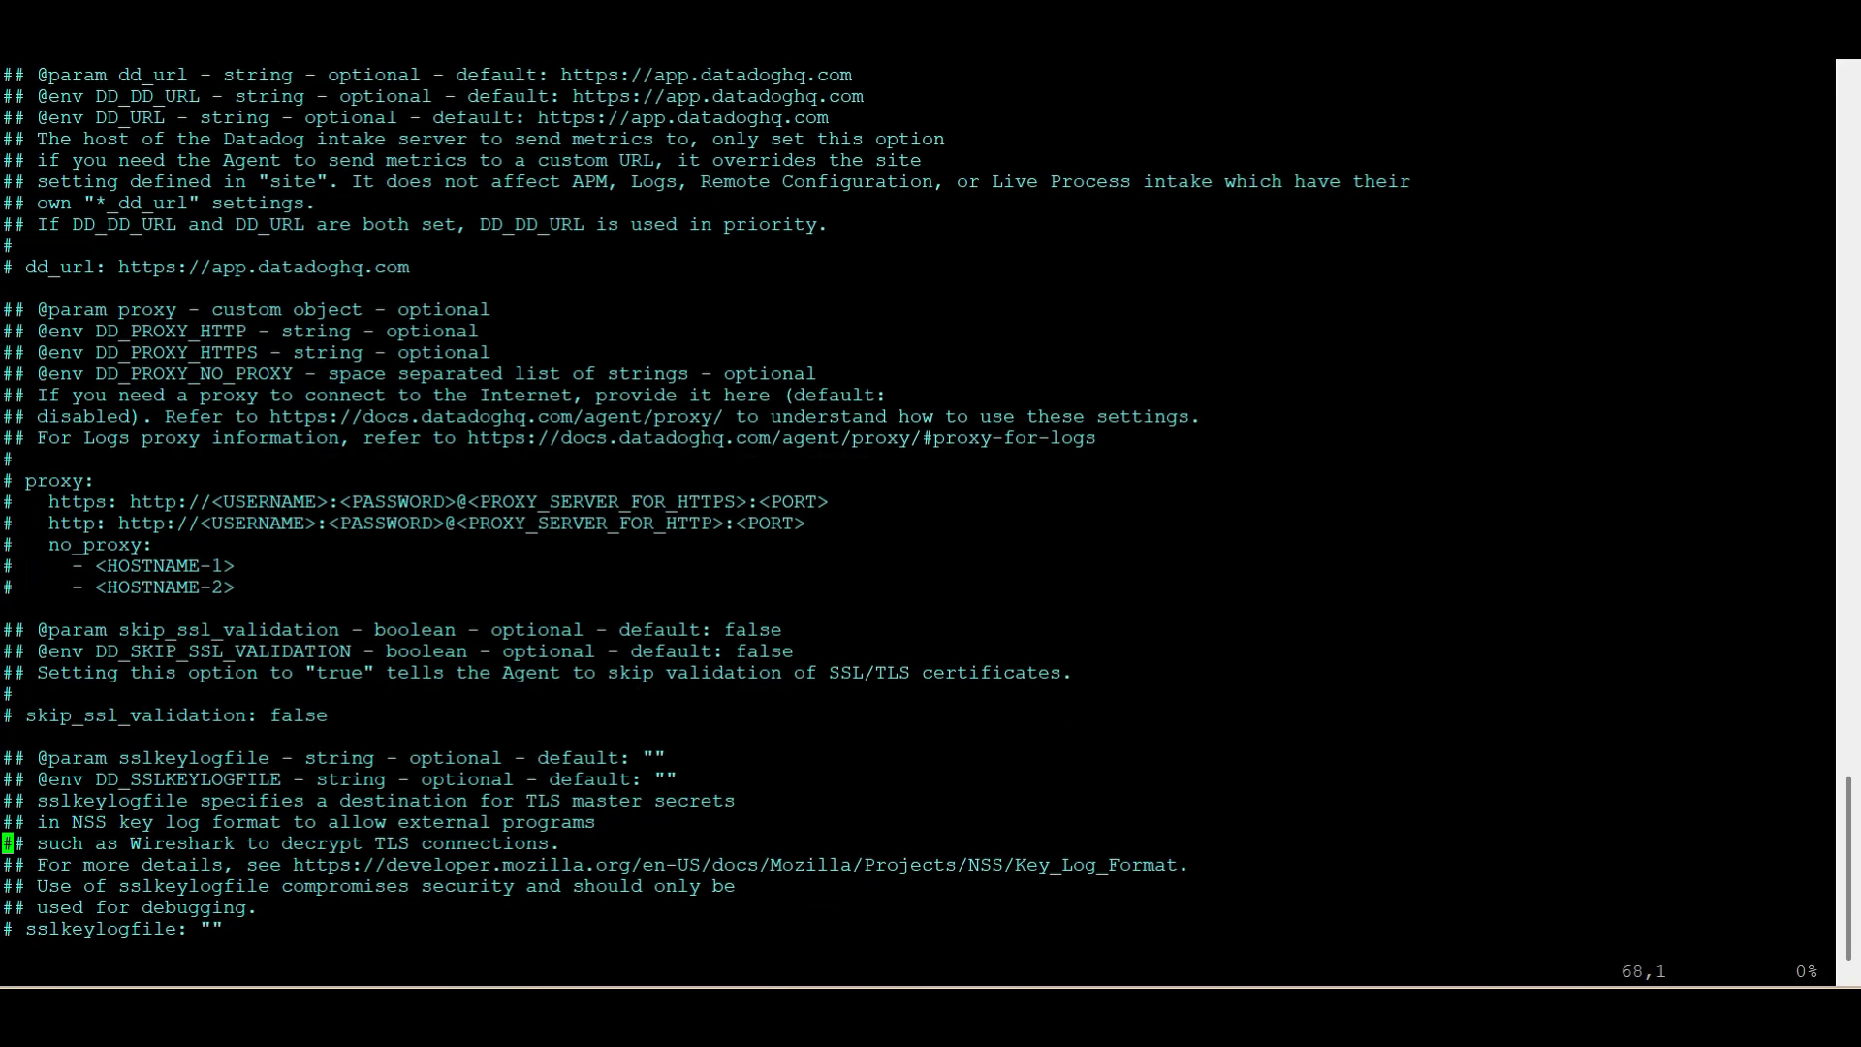
pyautogui.press('Down')
pyautogui.press('Down')
pyautogui.press('Down')
pyautogui.press('Down')
pyautogui.press('Down')
pyautogui.press('Down')
pyautogui.press('Down')
pyautogui.press('Down')
pyautogui.press('Down')
pyautogui.press('Down')
pyautogui.press('Down')
pyautogui.press('Down')
pyautogui.press('Down')
pyautogui.press('Down')
pyautogui.press('Down')
pyautogui.press('Down')
pyautogui.press('Down')
pyautogui.press('Down')
pyautogui.press('Down')
pyautogui.press('Down')
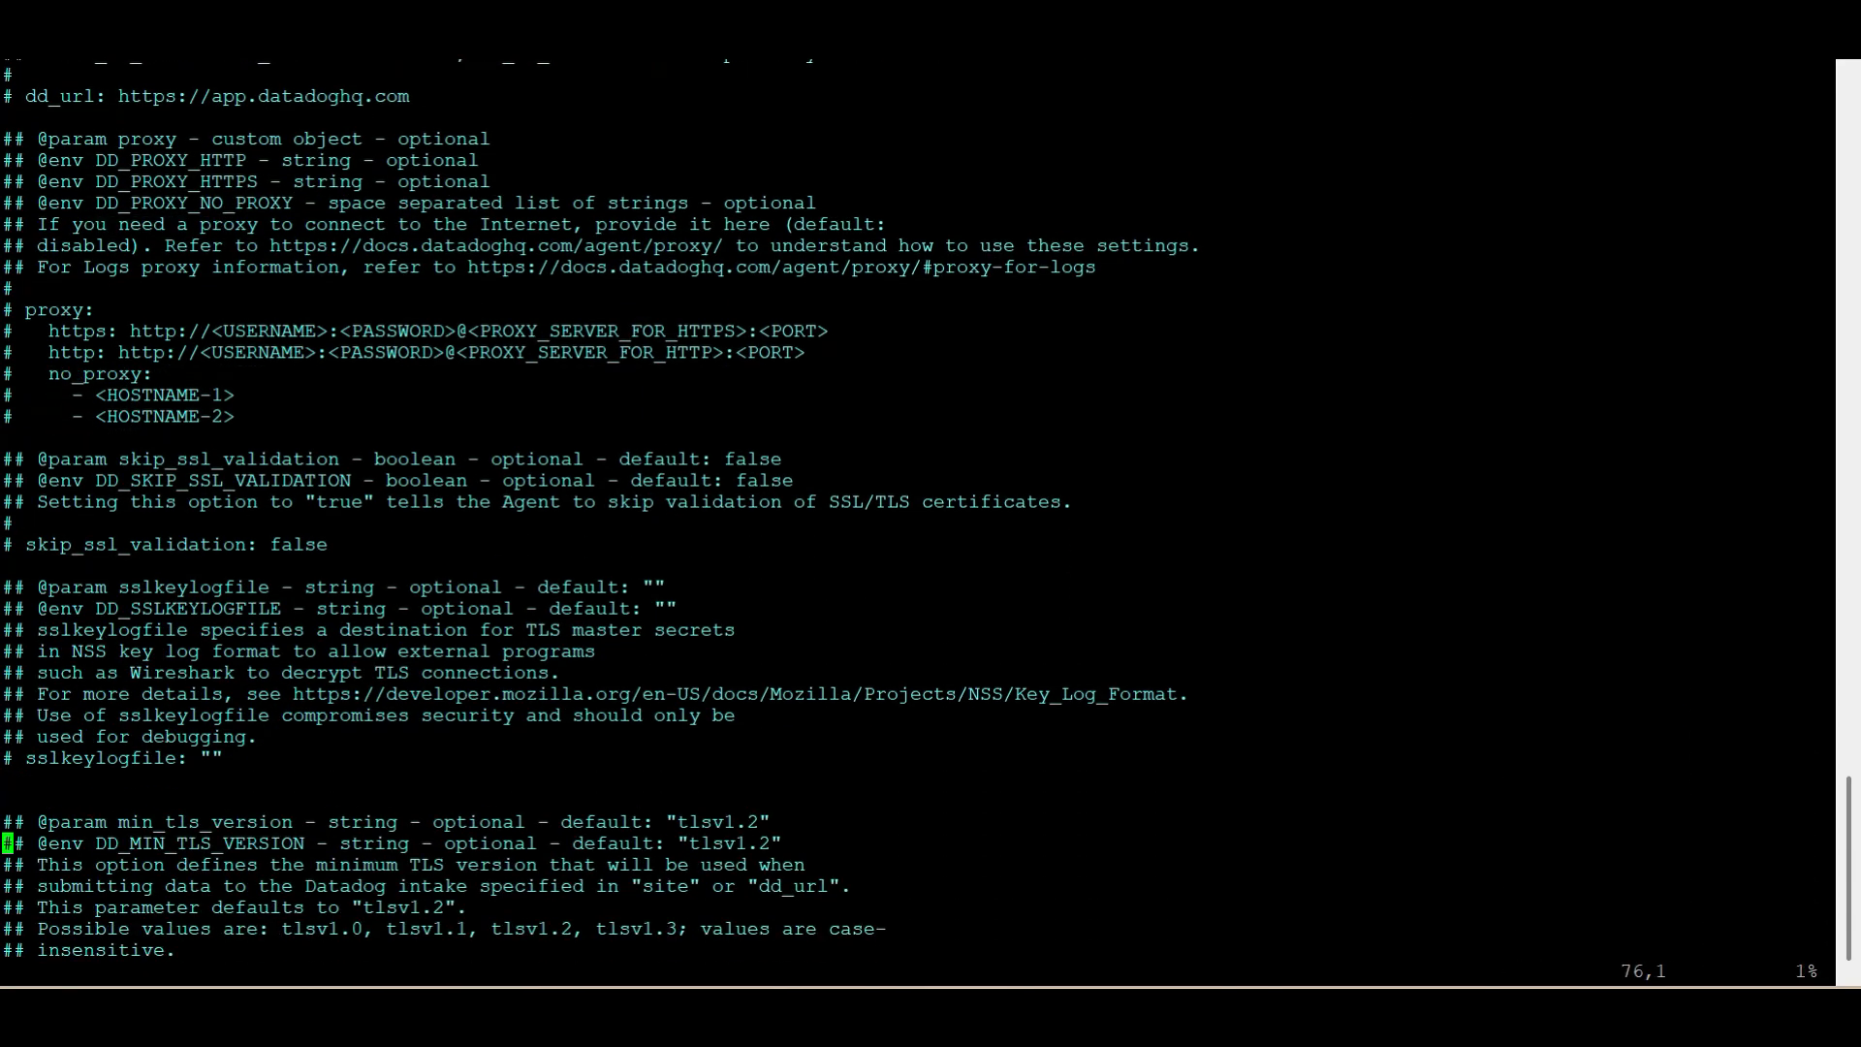
pyautogui.press('Right')
pyautogui.press('Right')
pyautogui.press('Right')
pyautogui.press('Right')
pyautogui.press('Right')
pyautogui.press('Right')
pyautogui.press('Right')
pyautogui.press('Right')
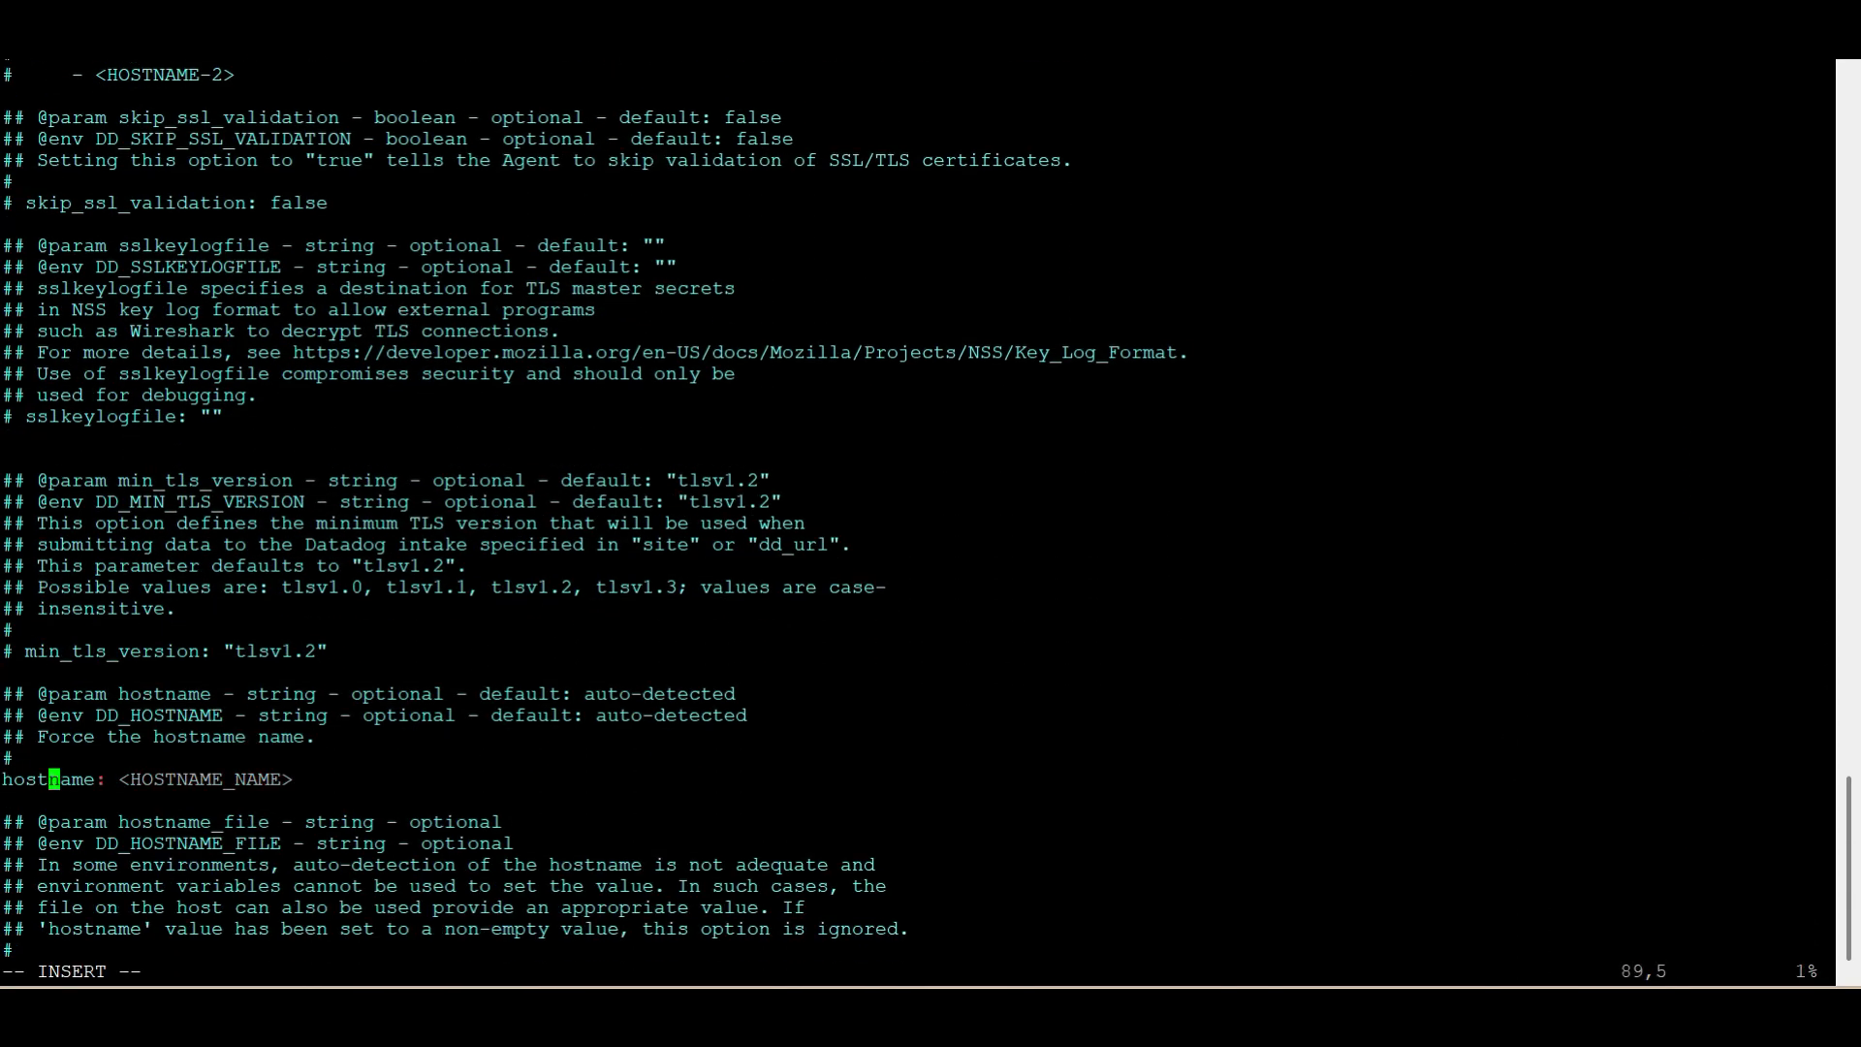
# Replace the <HOSTNAME_NAME> placeholder of the hostname parameter with java-app01
pyautogui.press('Right')
pyautogui.press('Right')
pyautogui.press('Right')
pyautogui.press('Right')
pyautogui.press('Right')
pyautogui.press('Right')
pyautogui.press('Right')
pyautogui.press('Right')
pyautogui.press('Right')
pyautogui.press('Right')
pyautogui.press('Right')
pyautogui.press('Right')
pyautogui.press('Right')
pyautogui.write('i')
pyautogui.press('Delete')
pyautogui.press('BackSpace')
pyautogui.press('BackSpace')
pyautogui.press('BackSpace')
pyautogui.press('BackSpace')
pyautogui.press('BackSpace')
pyautogui.press('BackSpace')
pyautogui.press('BackSpace')
pyautogui.press('BackSpace')
pyautogui.press('BackSpace')
pyautogui.press('BackSpace')
pyautogui.press('BackSpace')
pyautogui.press('BackSpace')
pyautogui.press('BackSpace')
pyautogui.press('BackSpace')
pyautogui.press('BackSpace')
pyautogui.write('java-app')
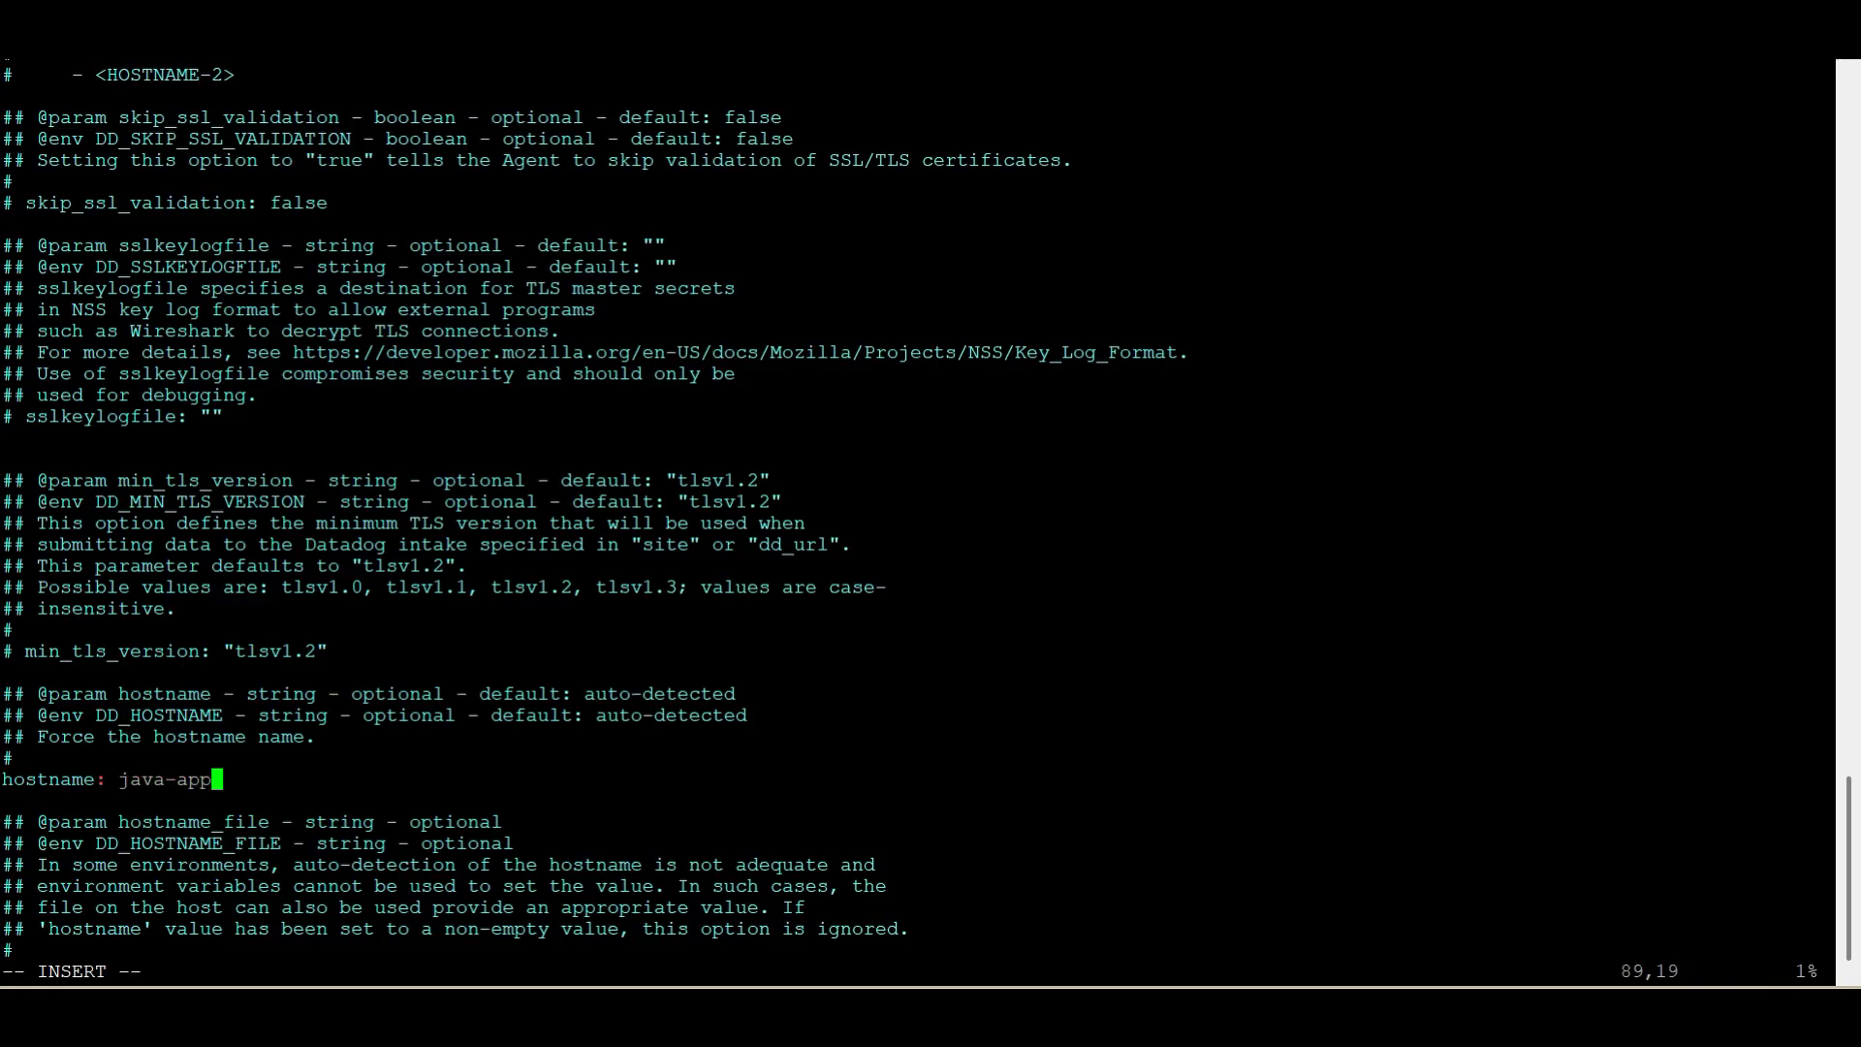
pyautogui.write('01')
# Search the file for process_config and uncomment the process_config: line in the Process Collection Configuration section
pyautogui.press('Down')
pyautogui.press('Down')
pyautogui.press('Down')
pyautogui.press('Down')
pyautogui.press('Down')
pyautogui.press('Down')
pyautogui.press('Down')
pyautogui.press('Down')
pyautogui.press('Down')
pyautogui.press('Down')
pyautogui.press('Down')
pyautogui.press('Down')
pyautogui.press('Down')
pyautogui.press('Down')
pyautogui.press('Down')
pyautogui.press('Down')
pyautogui.press('Down')
pyautogui.press('Down')
pyautogui.press('Down')
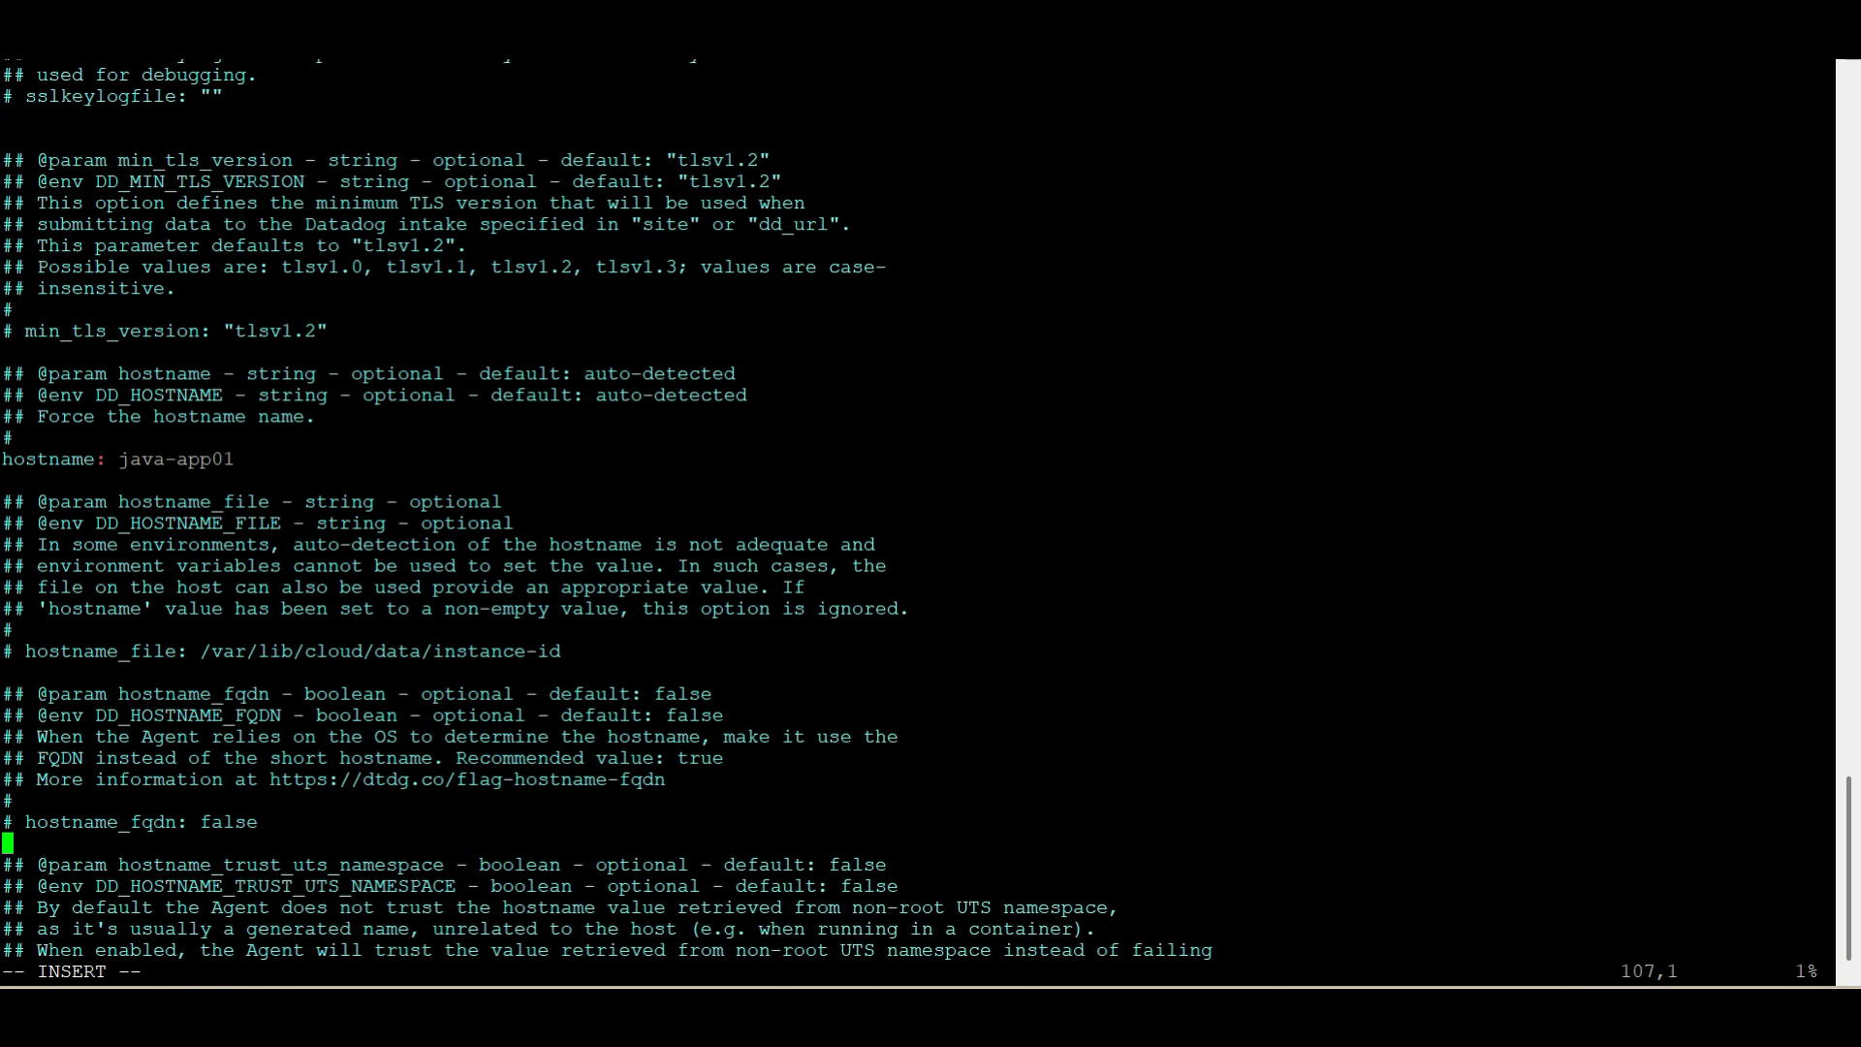
pyautogui.press('Down')
pyautogui.press('Down')
pyautogui.press('Down')
pyautogui.press('Down')
pyautogui.press('Down')
pyautogui.press('Down')
pyautogui.press('Down')
pyautogui.press('Down')
pyautogui.press('Down')
pyautogui.press('Down')
pyautogui.press('Down')
pyautogui.press('Down')
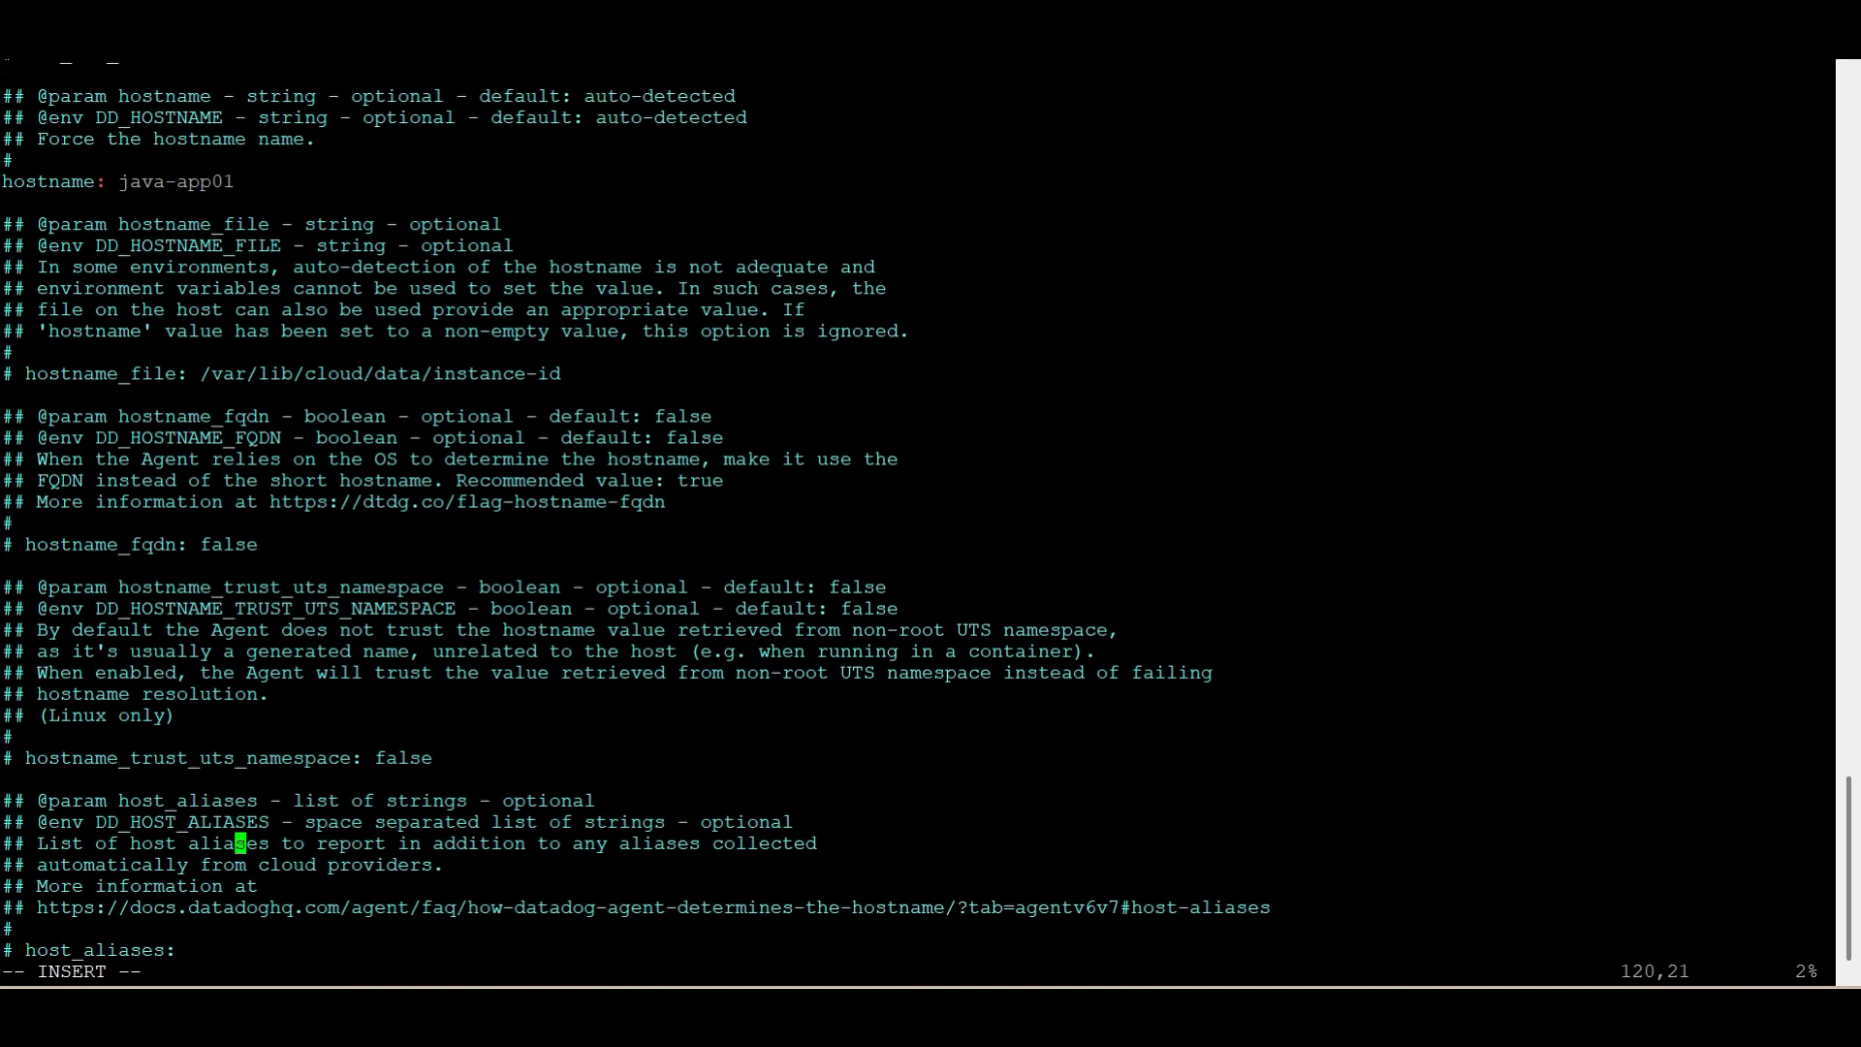
pyautogui.write('/')
pyautogui.press('BackSpace')
pyautogui.press('Escape')
pyautogui.press('/')
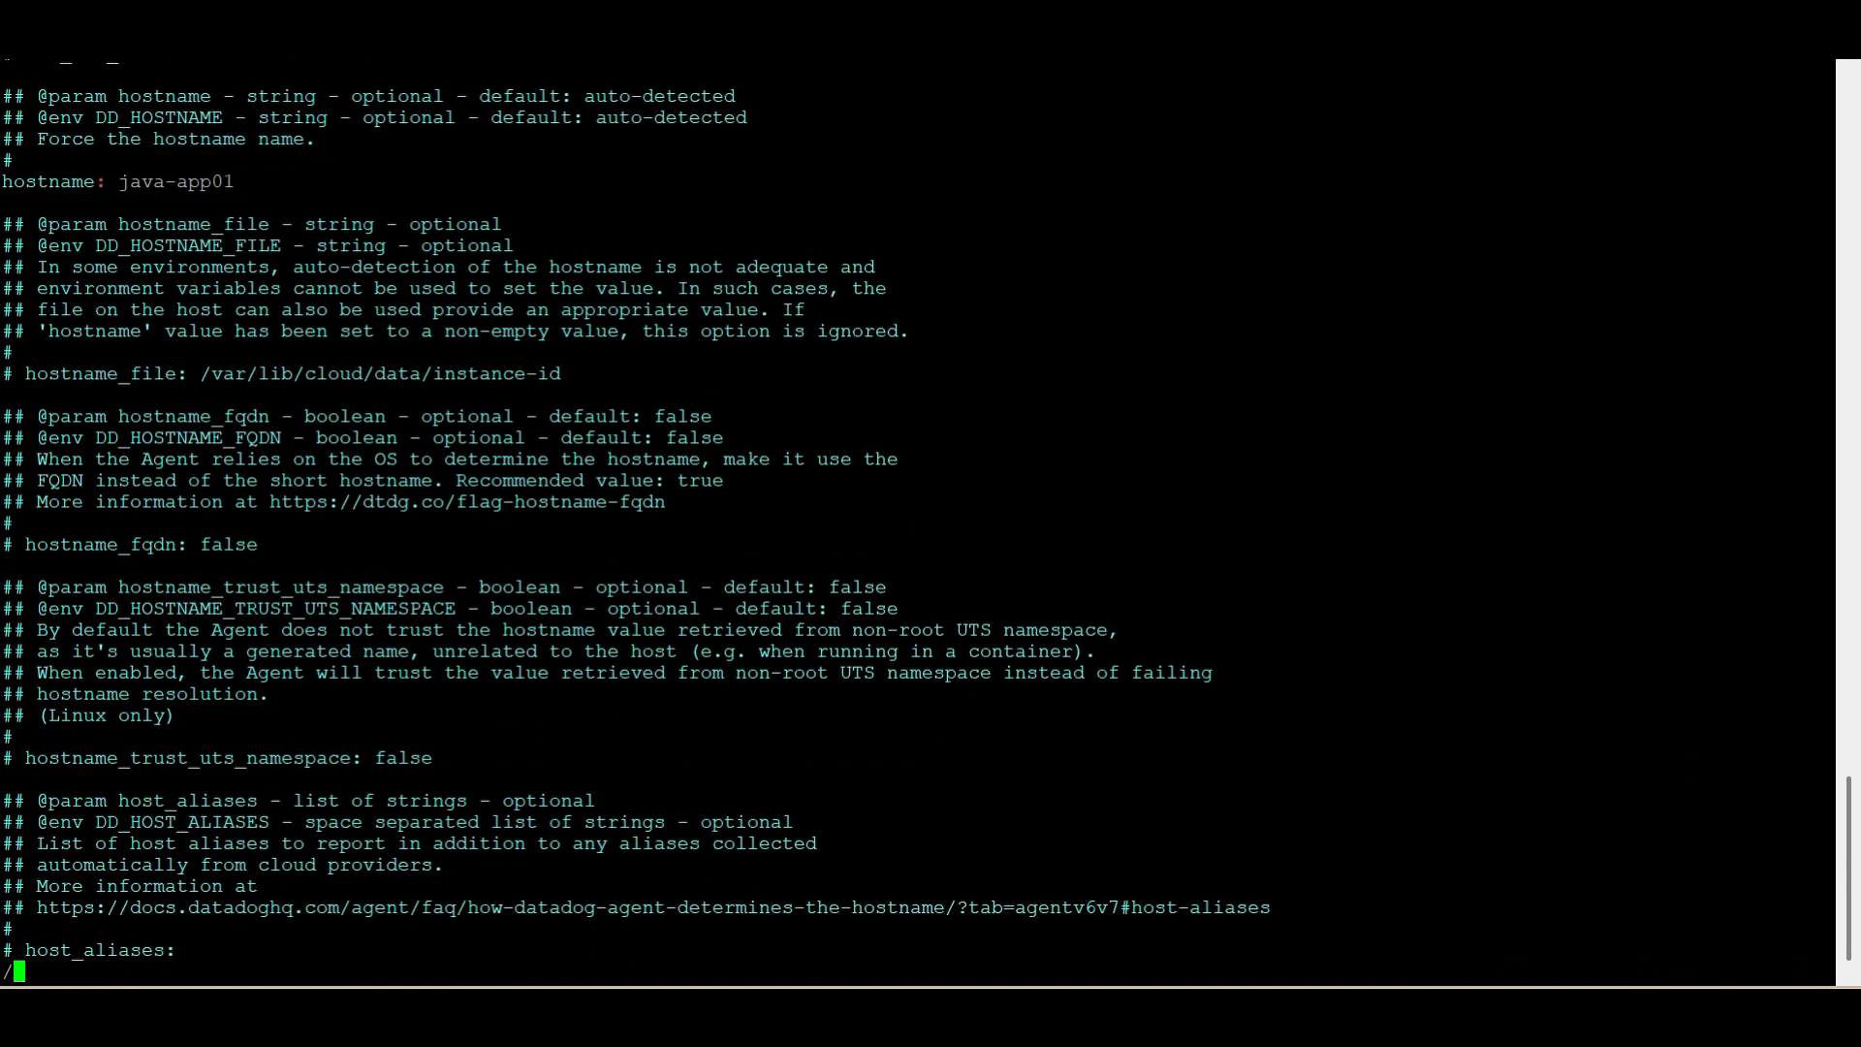
pyautogui.write('process')
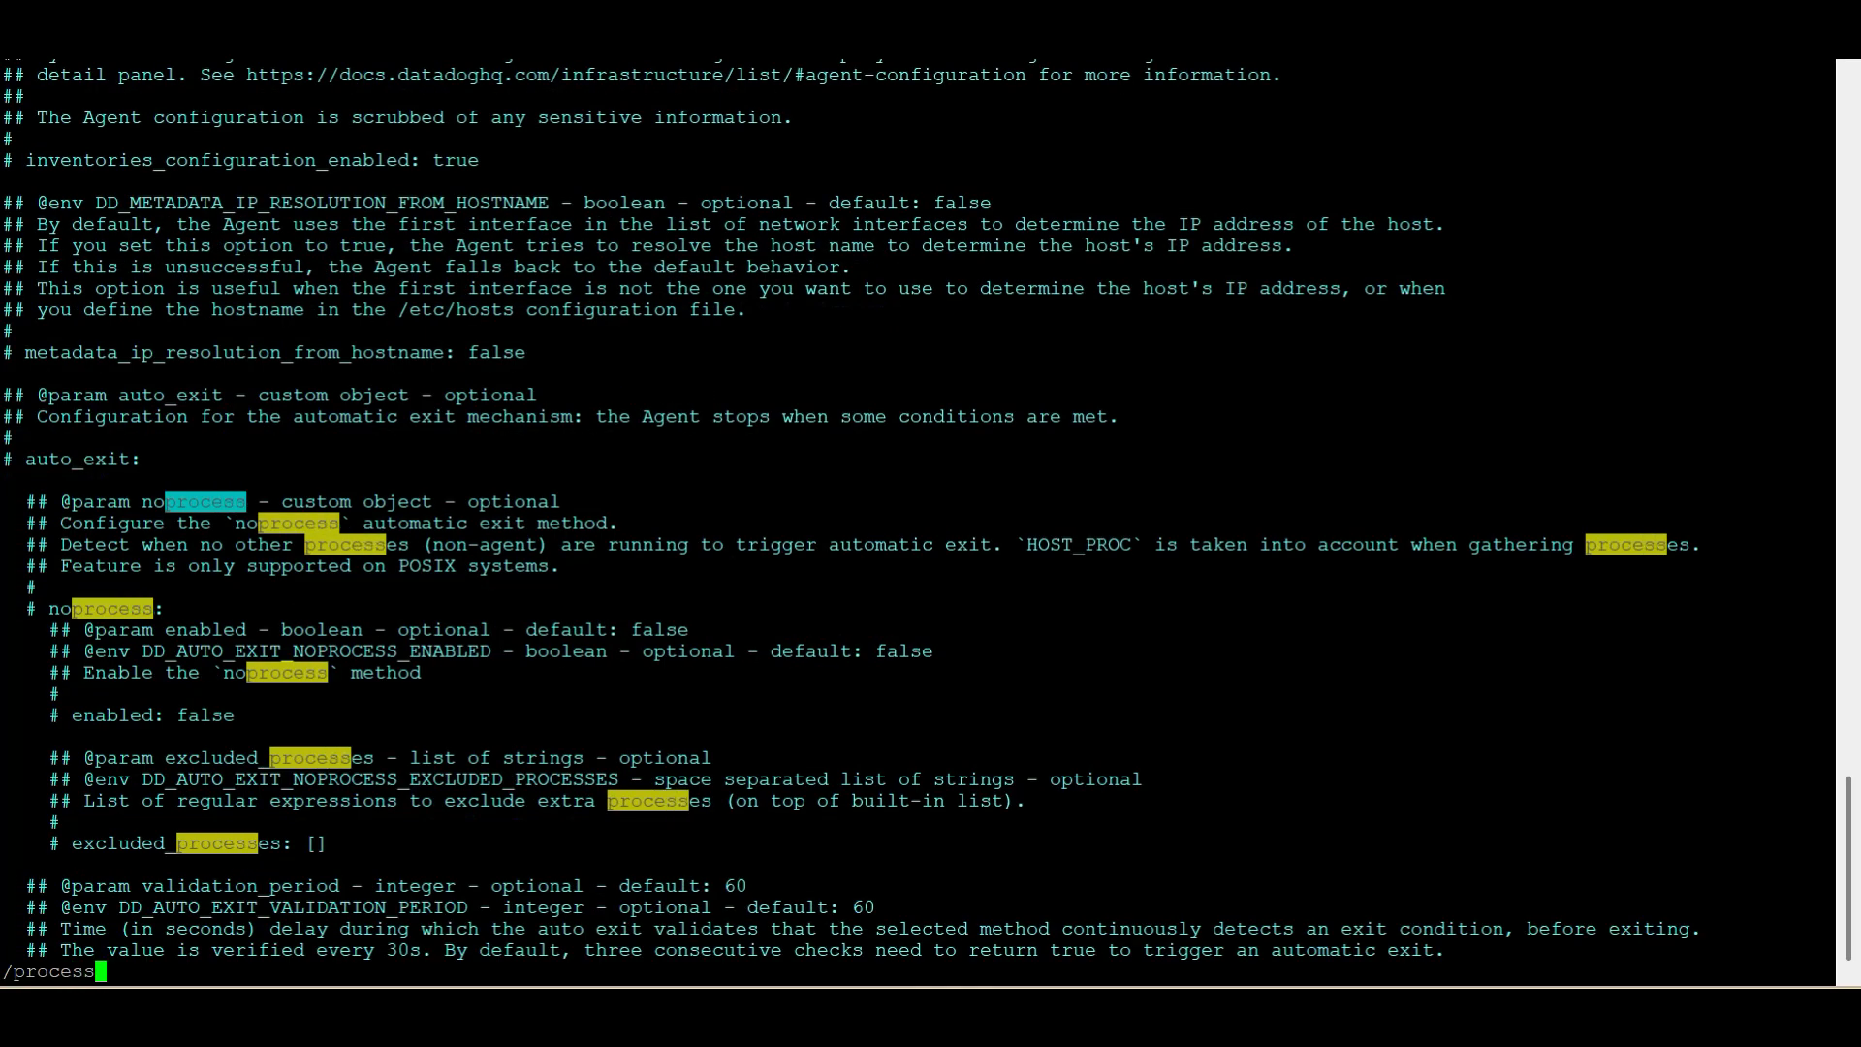
pyautogui.write('_config')
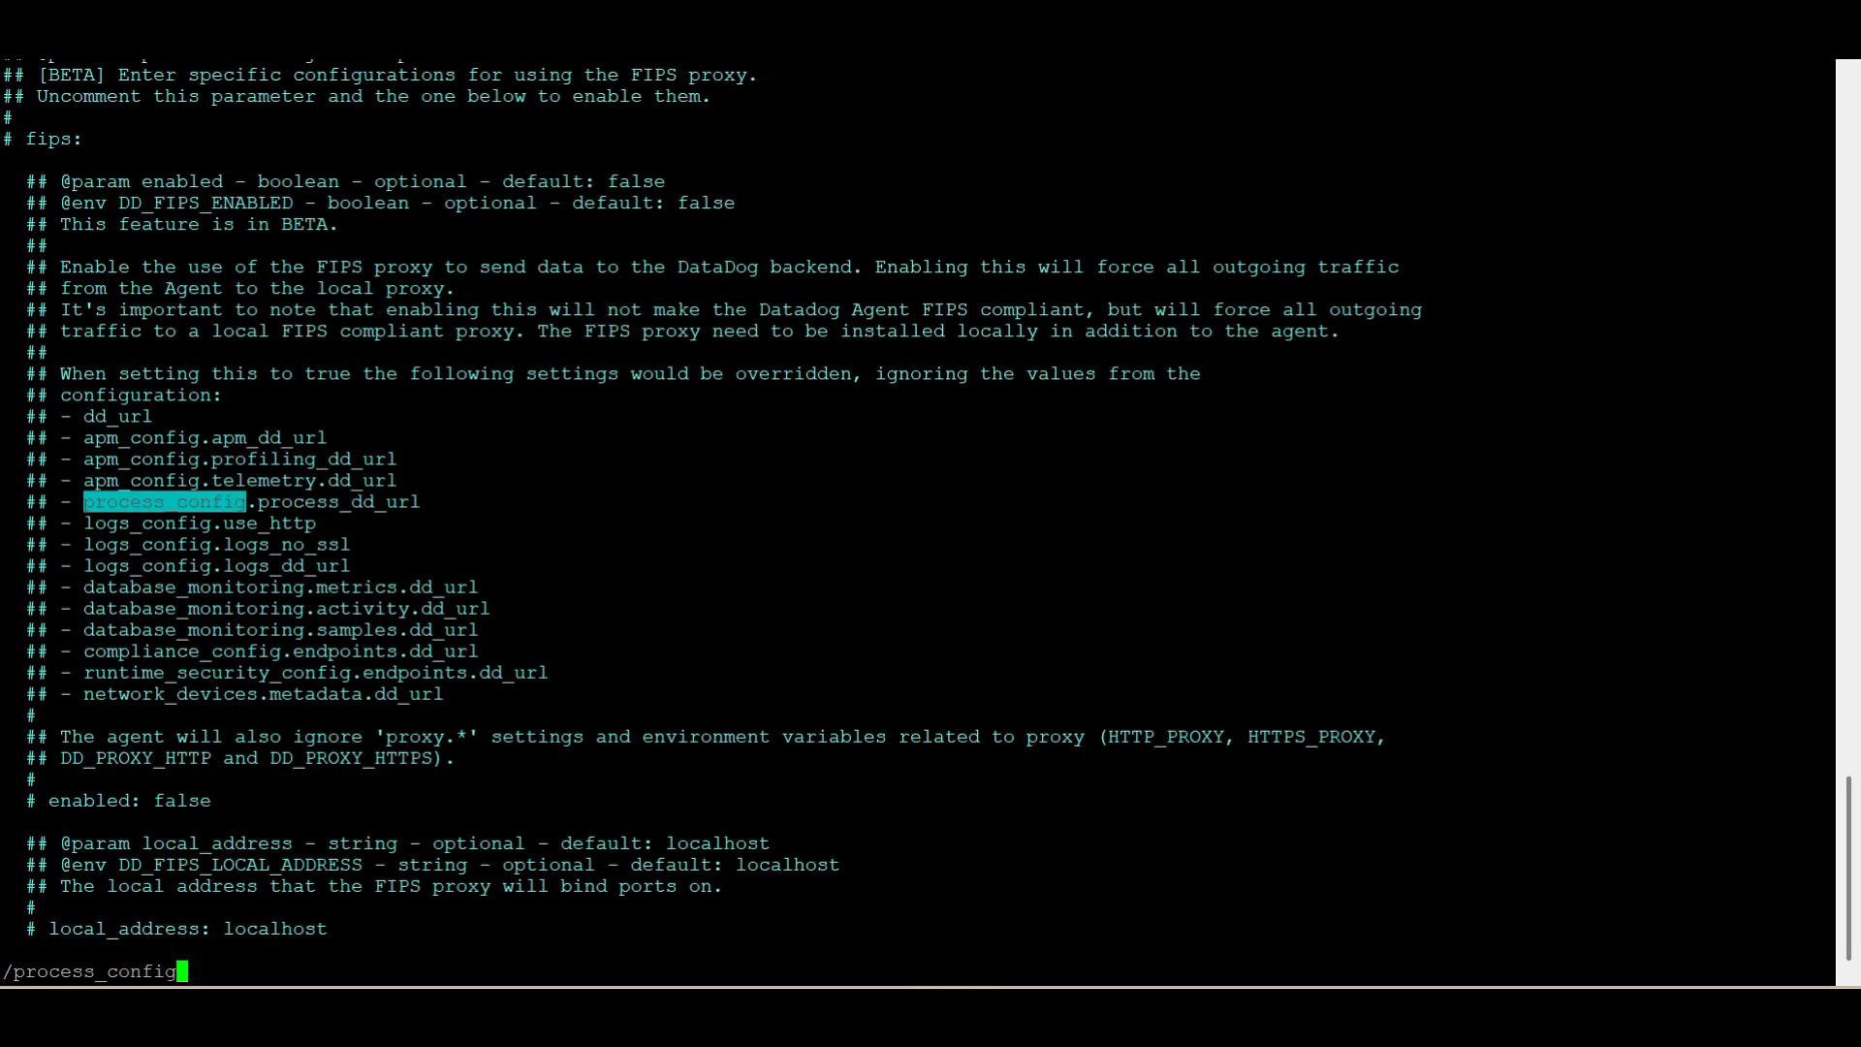
pyautogui.press('Return')
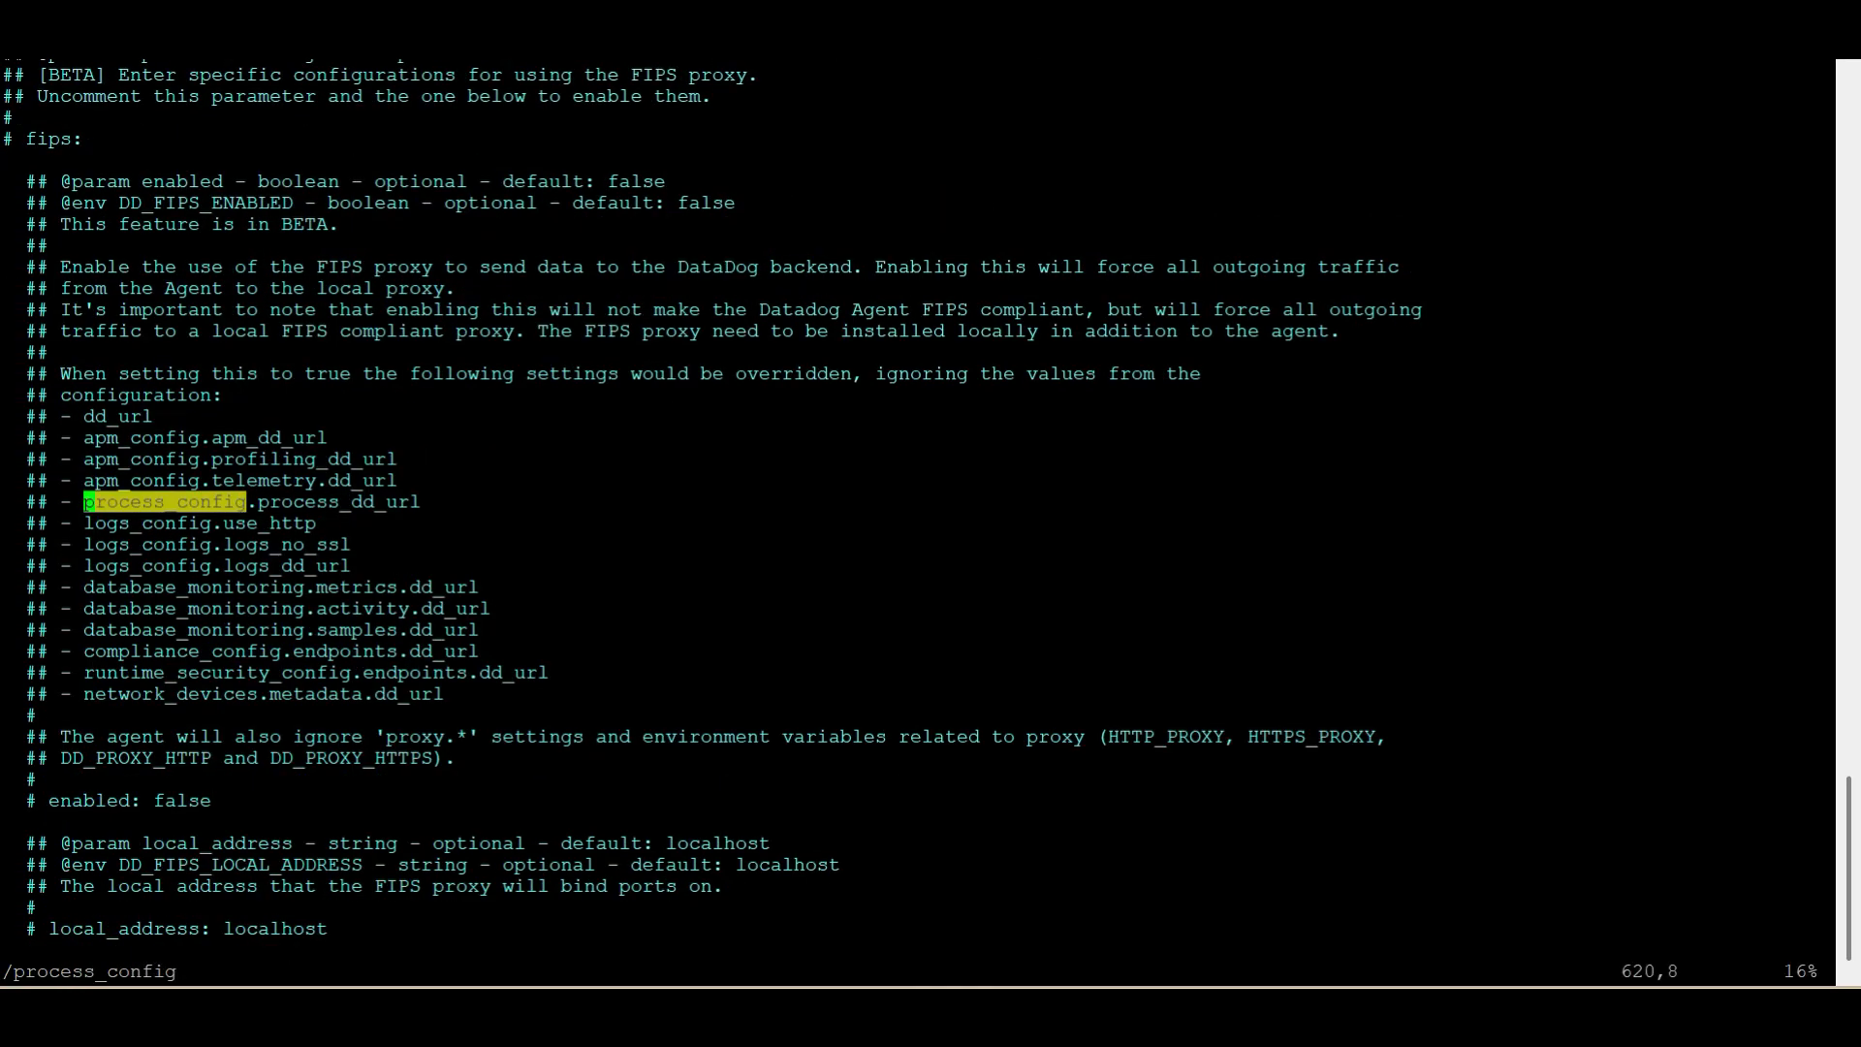
pyautogui.press('n')
pyautogui.press('j')
pyautogui.press('j')
pyautogui.press('j')
pyautogui.press('j')
pyautogui.press('j')
pyautogui.press('h')
pyautogui.press('h')
pyautogui.press('h')
pyautogui.press('h')
pyautogui.press('h')
pyautogui.press('h')
pyautogui.press('h')
pyautogui.press('h')
pyautogui.press('i')
pyautogui.press('BackSpace')
pyautogui.press('BackSpace')
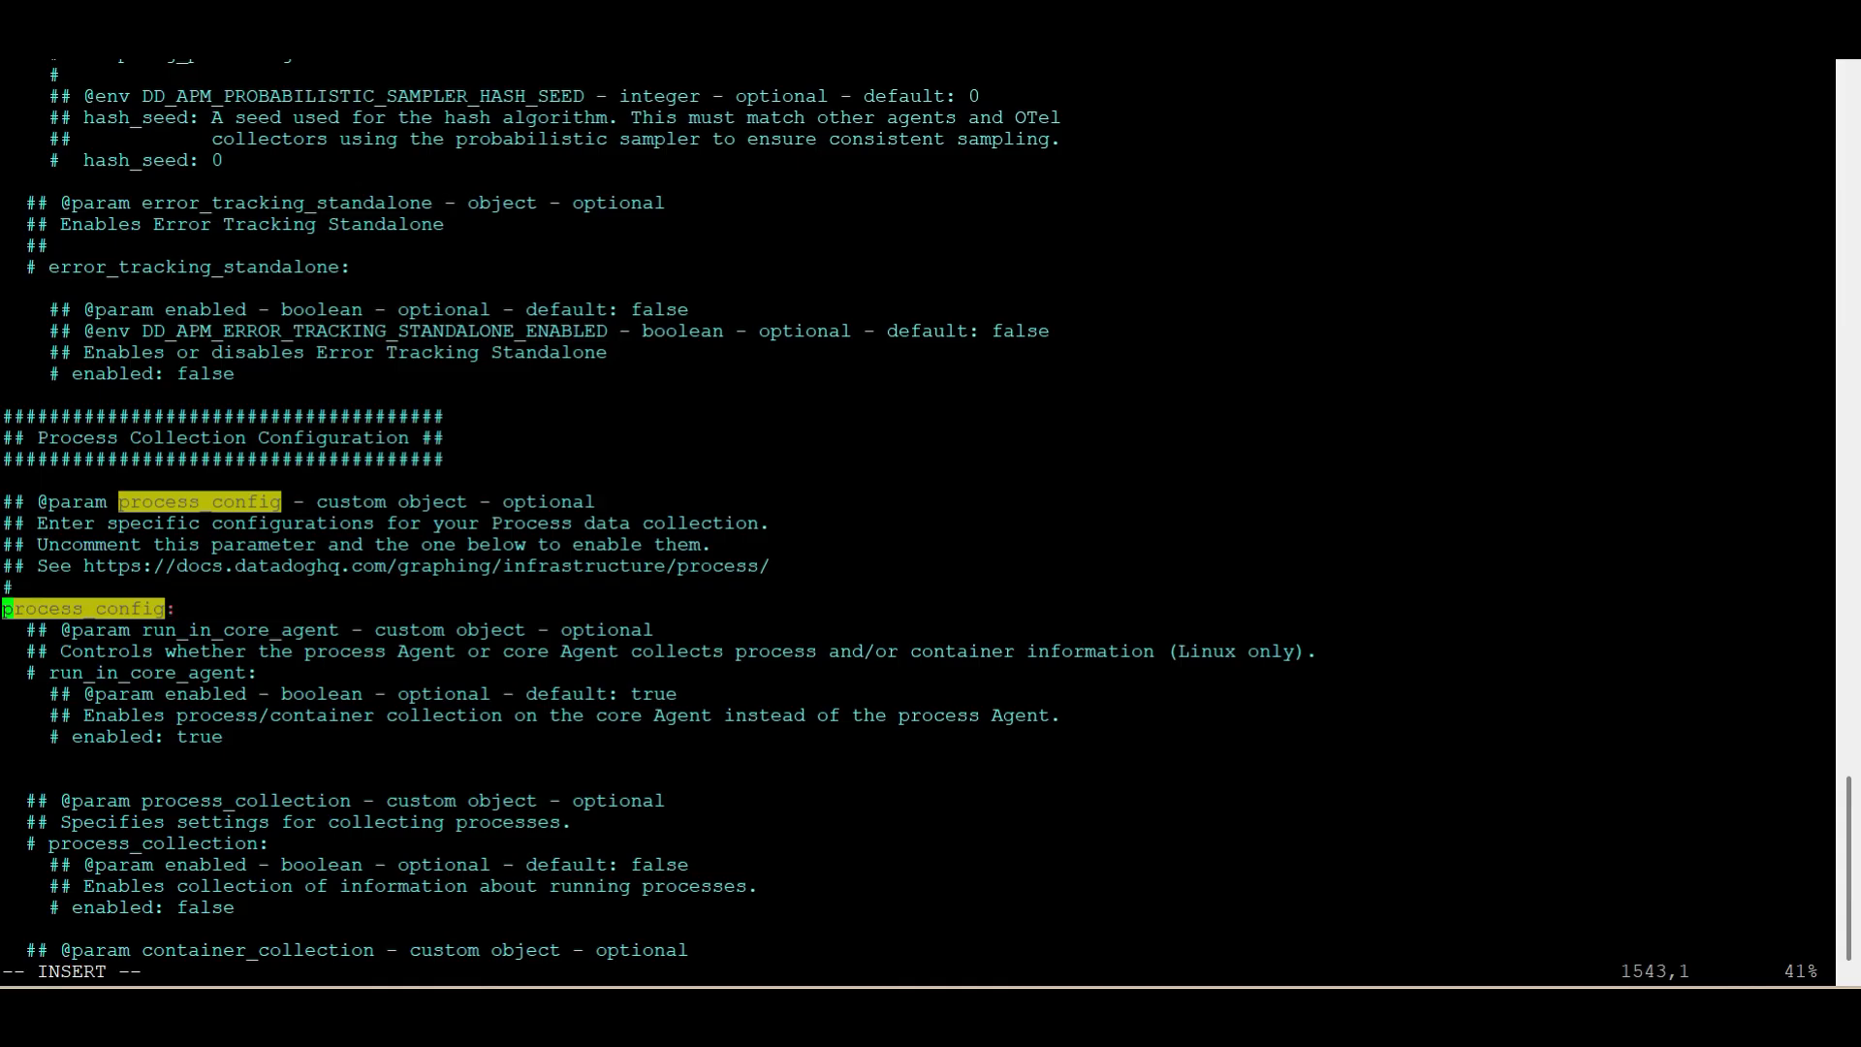
# Uncomment the enabled: true line beneath run_in_core_agent in the process_config section
pyautogui.press('Down')
pyautogui.press('Right')
pyautogui.press('Right')
pyautogui.press('Down')
pyautogui.press('Down')
pyautogui.press('Down')
pyautogui.press('Down')
pyautogui.press('Down')
pyautogui.press('Right')
pyautogui.press('Right')
pyautogui.press('Right')
pyautogui.press('Right')
pyautogui.press('BackSpace')
pyautogui.press('BackSpace')
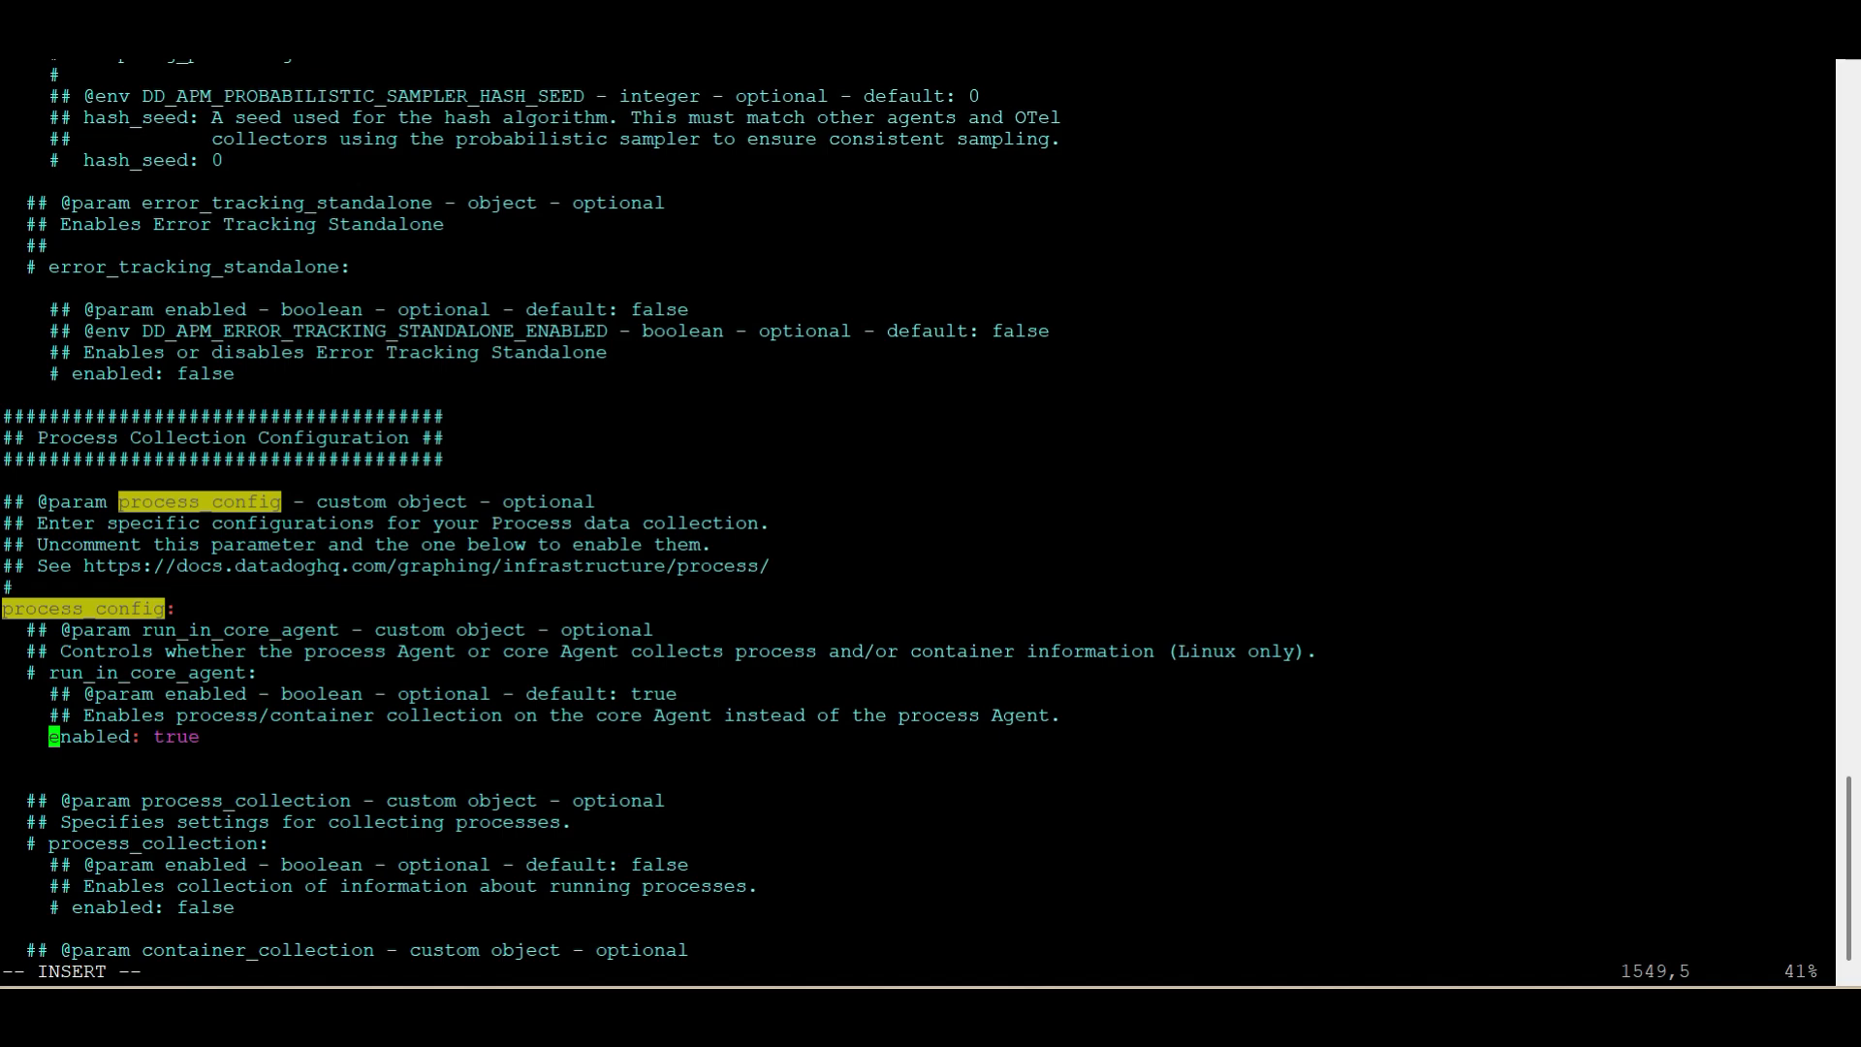
# Go back to the Basic Configuration section, uncomment the tags list and set its first tag to team:devops
pyautogui.press('Up')
pyautogui.press('Up')
pyautogui.press('Up')
pyautogui.press('Up')
pyautogui.press('Up')
pyautogui.press('Up')
pyautogui.press('Up')
pyautogui.press('Up')
pyautogui.press('Up')
pyautogui.press('Up')
pyautogui.press('Up')
pyautogui.press('Up')
pyautogui.press('Up')
pyautogui.press('Up')
pyautogui.press('Up')
pyautogui.press('Up')
pyautogui.press('Up')
pyautogui.press('Up')
pyautogui.press('Up')
pyautogui.press('Up')
pyautogui.press('Up')
pyautogui.press('Up')
pyautogui.press('Up')
pyautogui.press('Up')
pyautogui.press('Up')
pyautogui.press('Up')
pyautogui.press('Up')
pyautogui.press('Up')
pyautogui.press('Up')
pyautogui.press('Up')
pyautogui.press('Up')
pyautogui.press('Up')
pyautogui.press('Up')
pyautogui.press('Up')
pyautogui.press('Up')
pyautogui.press('Up')
pyautogui.press('Escape')
pyautogui.press('g')
pyautogui.press('g')
pyautogui.press('Down')
pyautogui.press('Down')
pyautogui.press('Down')
pyautogui.press('Down')
pyautogui.press('Down')
pyautogui.press('Down')
pyautogui.press('Down')
pyautogui.press('Down')
pyautogui.press('Down')
pyautogui.press('Down')
pyautogui.press('Down')
pyautogui.press('Down')
pyautogui.press('Down')
pyautogui.press('Down')
pyautogui.press('Down')
pyautogui.press('Down')
pyautogui.press('Down')
pyautogui.press('Down')
pyautogui.press('Down')
pyautogui.press('Down')
pyautogui.press('Down')
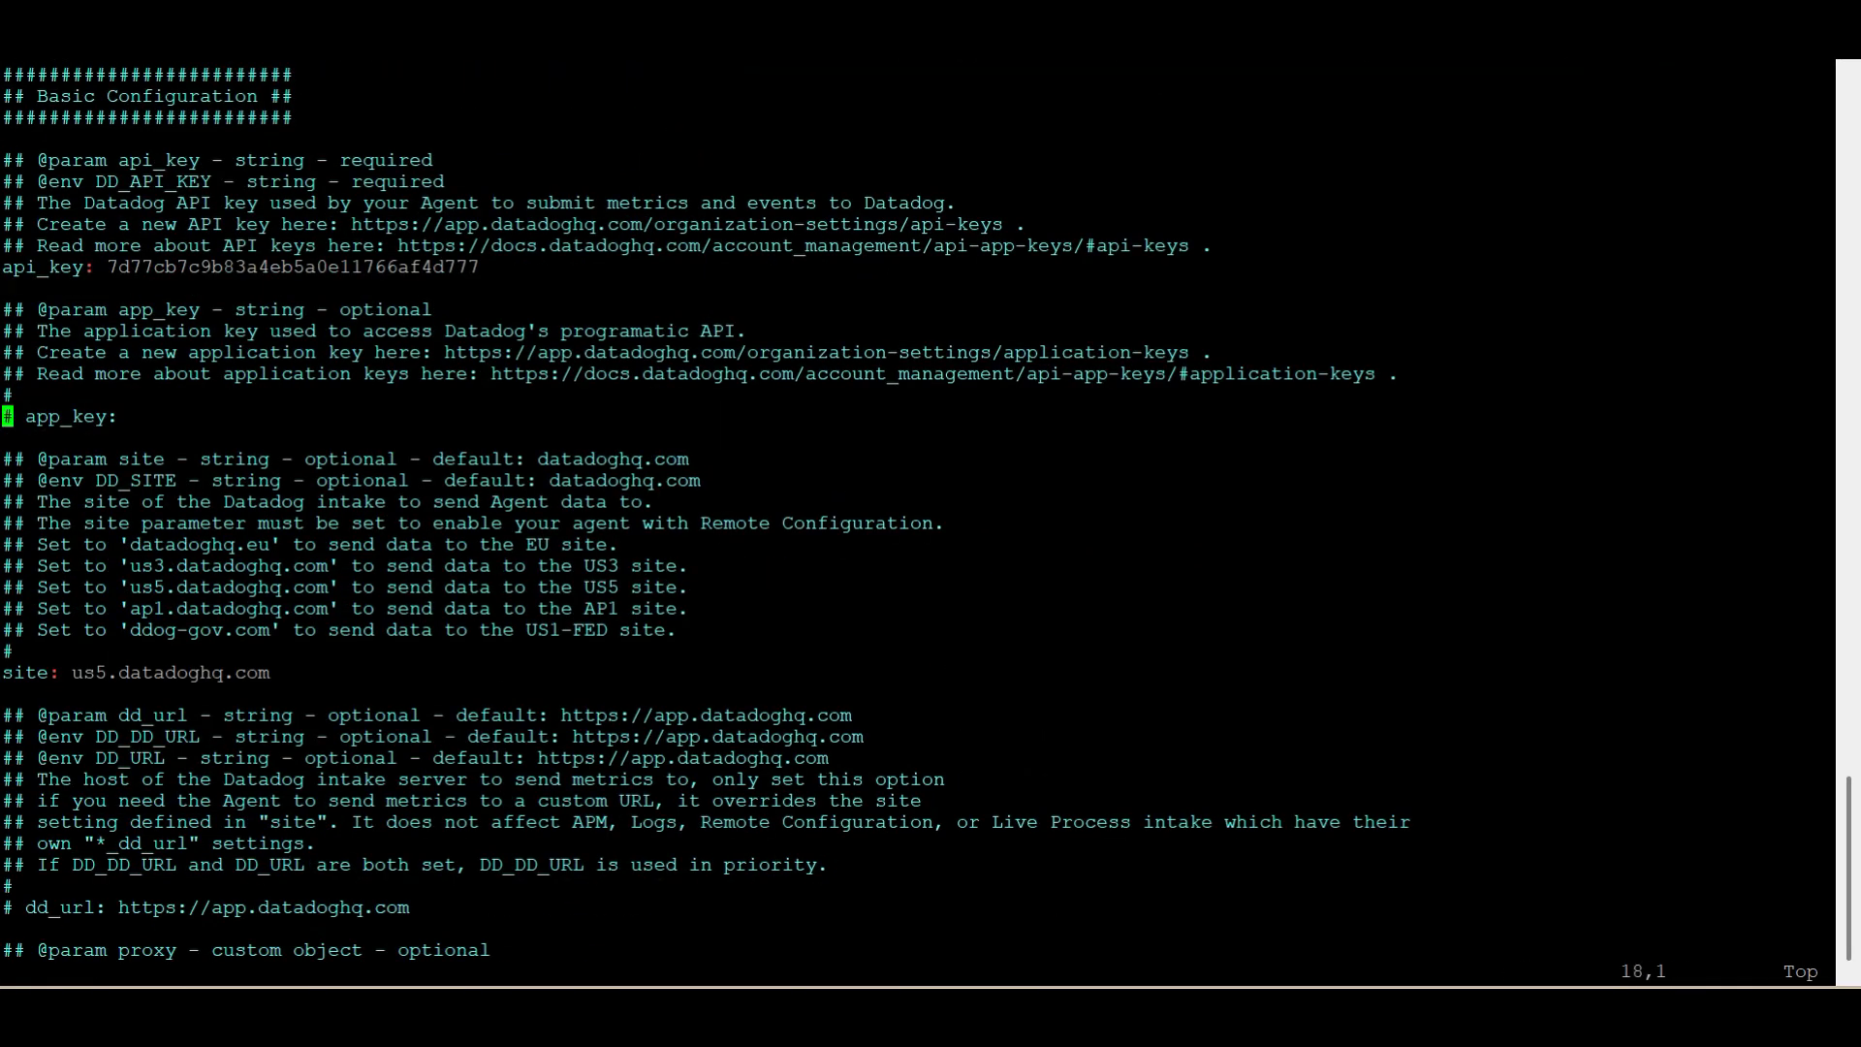
pyautogui.press('Down')
pyautogui.press('Down')
pyautogui.press('Down')
pyautogui.press('Down')
pyautogui.press('Down')
pyautogui.press('Down')
pyautogui.press('Down')
pyautogui.press('Down')
pyautogui.press('Down')
pyautogui.press('Down')
pyautogui.press('Down')
pyautogui.press('Down')
pyautogui.press('Down')
pyautogui.press('Down')
pyautogui.press('Down')
pyautogui.press('Down')
pyautogui.press('Down')
pyautogui.press('Down')
pyautogui.press('Down')
pyautogui.press('Down')
pyautogui.press('i')
pyautogui.press('Up')
pyautogui.press('Right')
pyautogui.press('Right')
pyautogui.press('Right')
pyautogui.press('Right')
pyautogui.press('Right')
pyautogui.press('Right')
pyautogui.press('Right')
pyautogui.press('Right')
pyautogui.press('Right')
pyautogui.press('Right')
pyautogui.press('Right')
pyautogui.press('Right')
pyautogui.press('Right')
pyautogui.press('Right')
pyautogui.press('BackSpace')
pyautogui.press('BackSpace')
pyautogui.press('BackSpace')
pyautogui.press('BackSpace')
pyautogui.press('BackSpace')
pyautogui.write('devops')
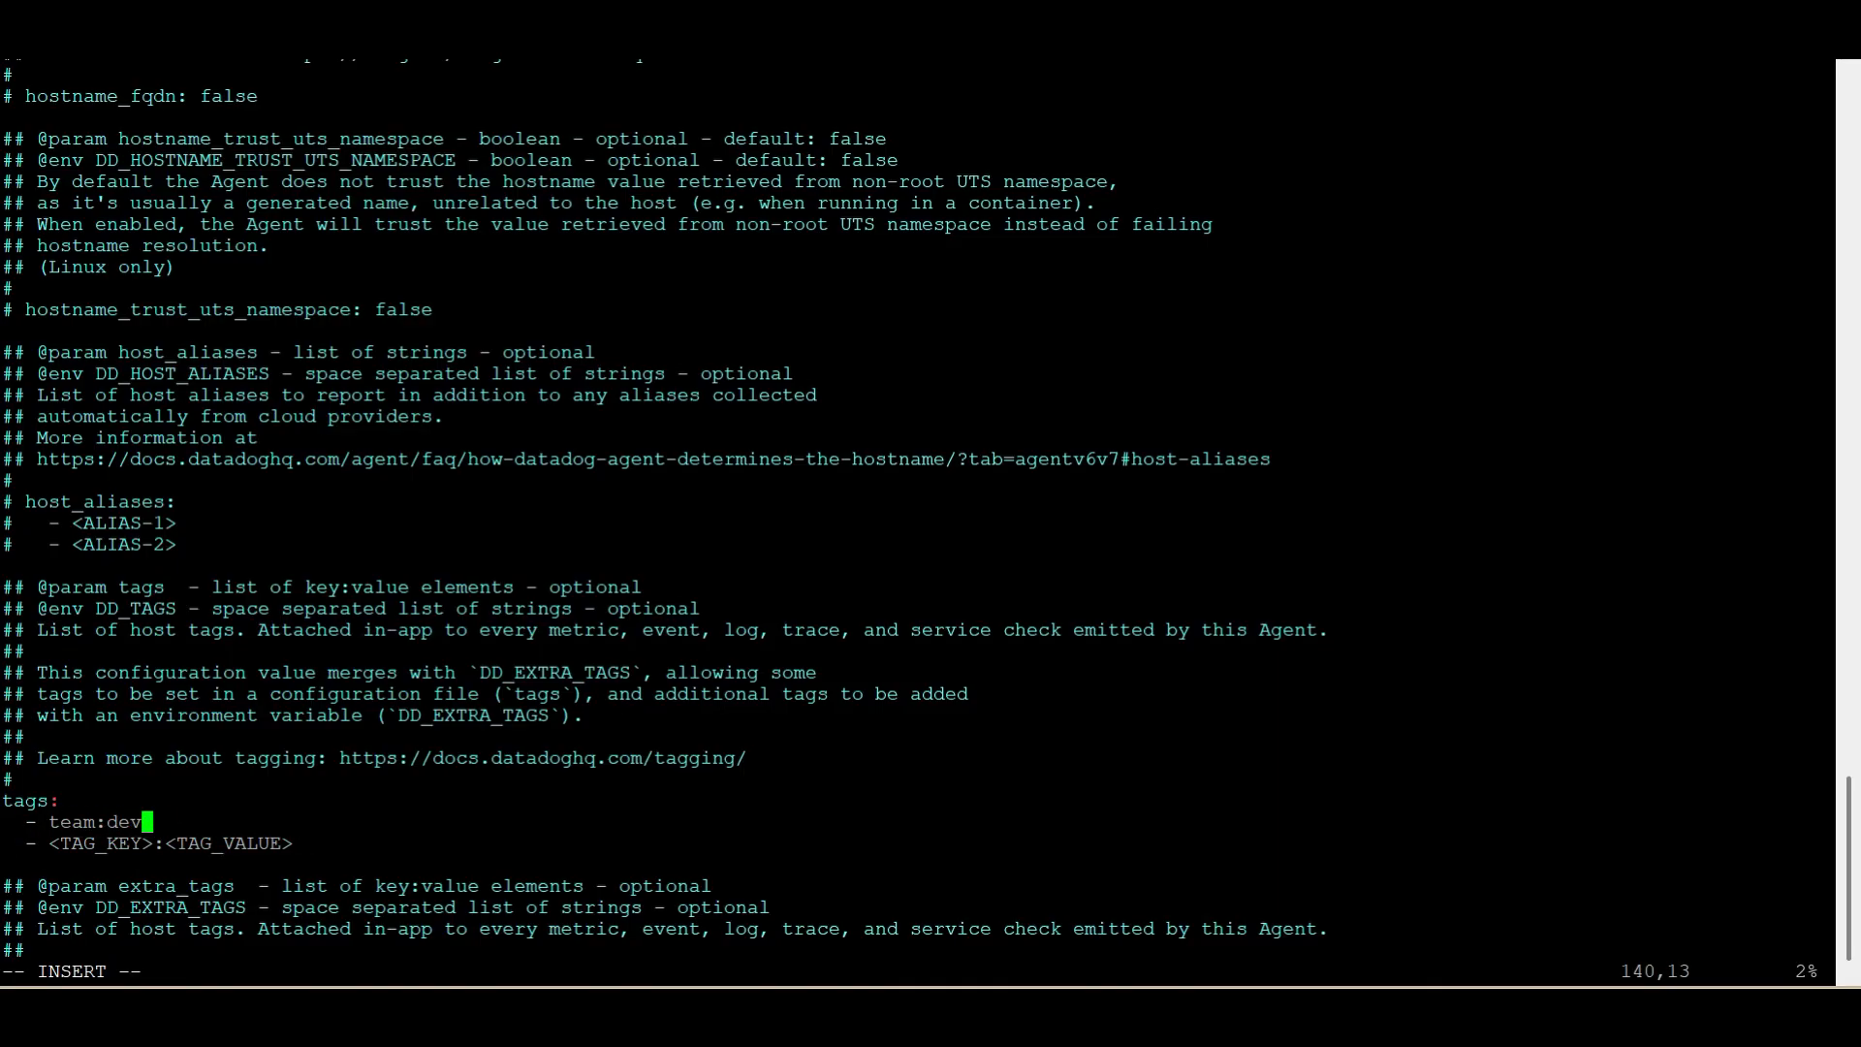
# Replace the <TAG_KEY>:<TAG_VALUE> placeholder in the tags list with app:java
pyautogui.press('Down')
pyautogui.press('Left')
pyautogui.press('Left')
pyautogui.press('BackSpace')
pyautogui.press('BackSpace')
pyautogui.press('BackSpace')
pyautogui.press('BackSpace')
pyautogui.press('BackSpace')
pyautogui.press('BackSpace')
pyautogui.press('BackSpace')
pyautogui.press('BackSpace')
pyautogui.press('BackSpace')
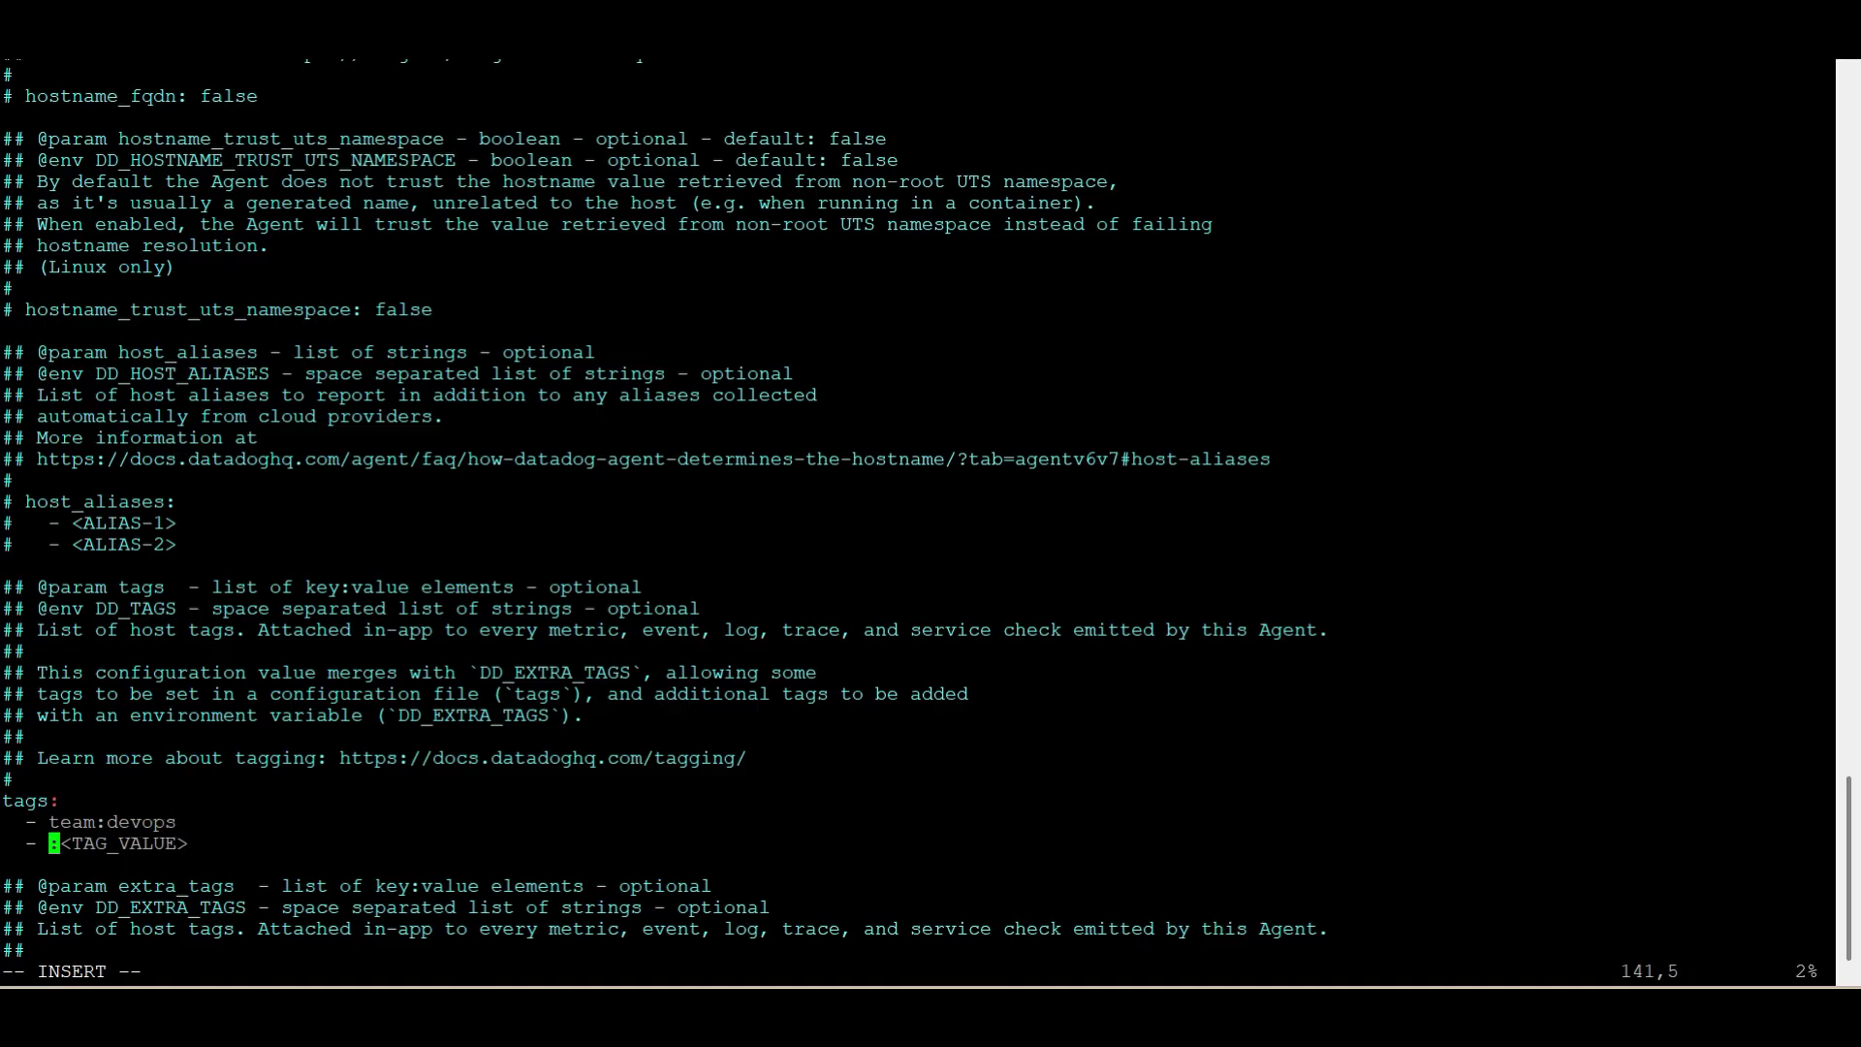
pyautogui.write('app')
pyautogui.press('Right')
pyautogui.press('Right')
pyautogui.press('Right')
pyautogui.press('Right')
pyautogui.press('Right')
pyautogui.press('Right')
pyautogui.press('Right')
pyautogui.press('Right')
pyautogui.press('Right')
pyautogui.press('Right')
pyautogui.press('Right')
pyautogui.press('Right')
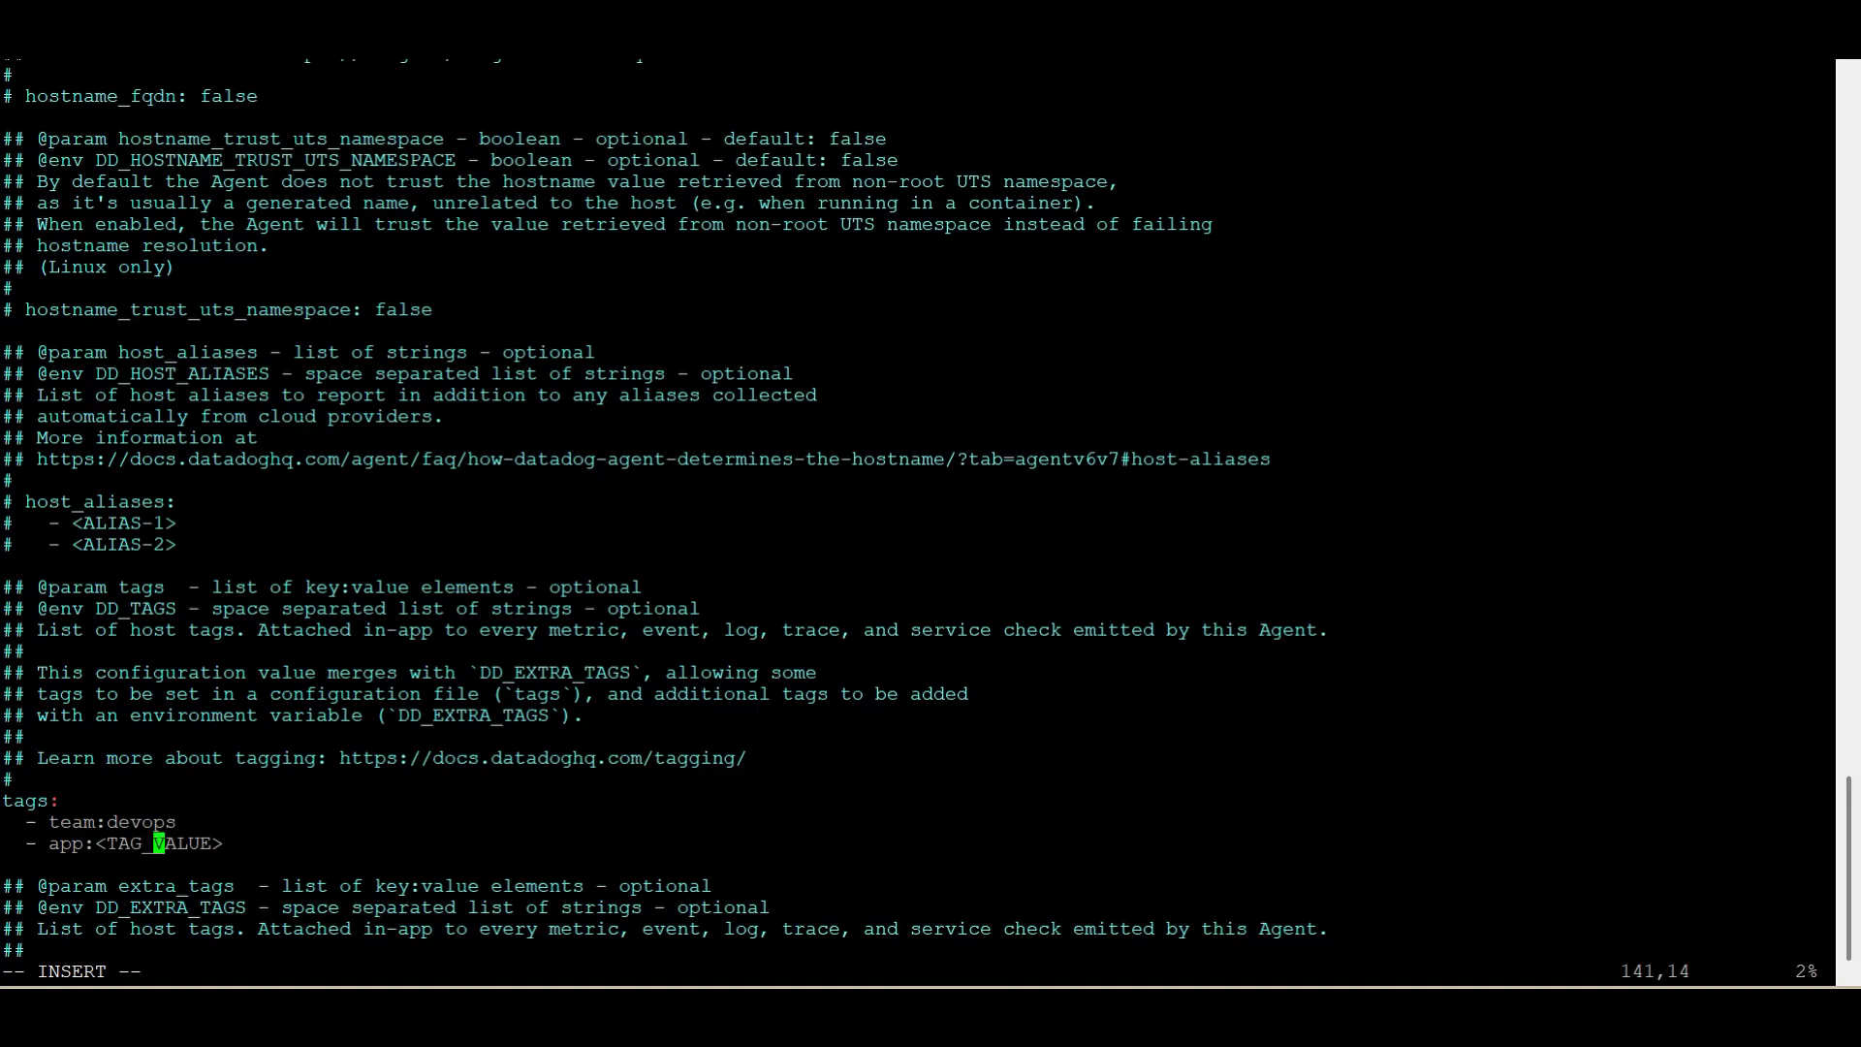
pyautogui.press('BackSpace')
pyautogui.press('BackSpace')
pyautogui.press('BackSpace')
pyautogui.press('BackSpace')
pyautogui.press('BackSpace')
pyautogui.press('BackSpace')
pyautogui.press('BackSpace')
pyautogui.press('BackSpace')
pyautogui.press('BackSpace')
pyautogui.press('BackSpace')
pyautogui.press('BackSpace')
pyautogui.write('java')
# Save the changes to datadog.yaml and quit vi
pyautogui.press('Escape')
pyautogui.write(':wq!')
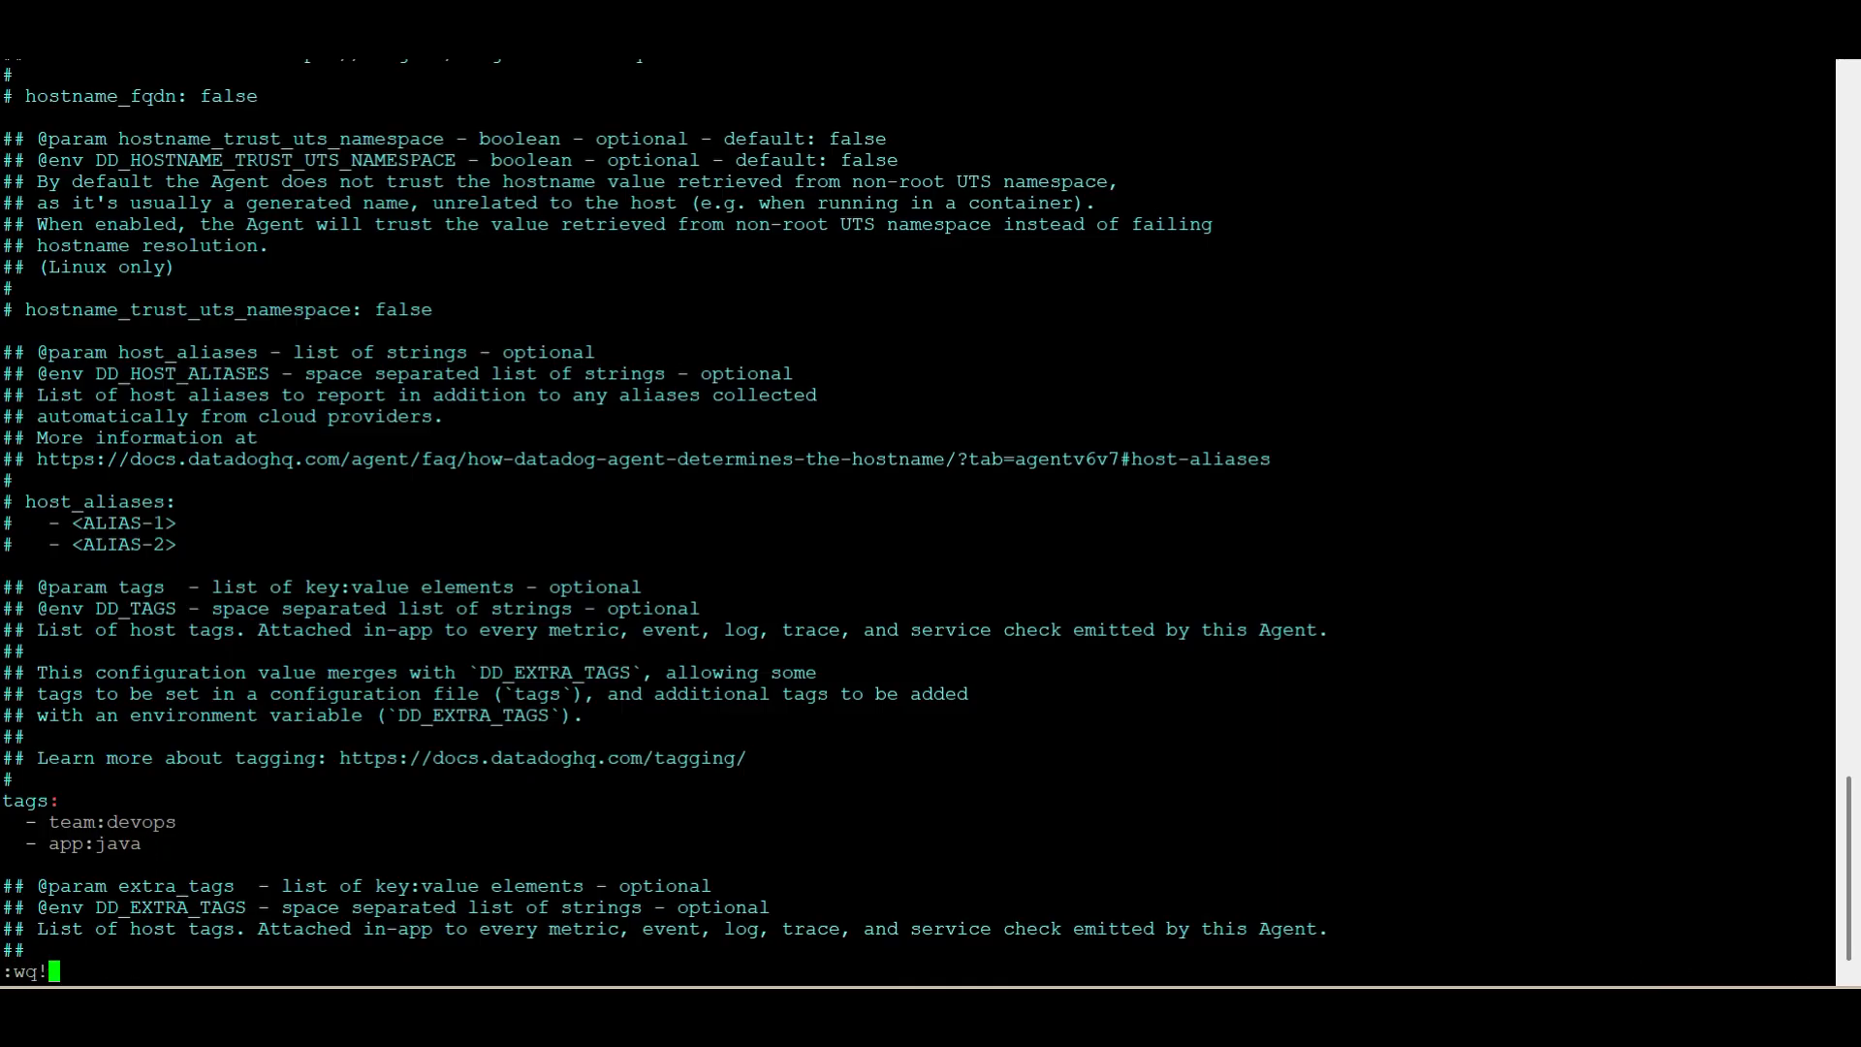
pyautogui.press('Return')
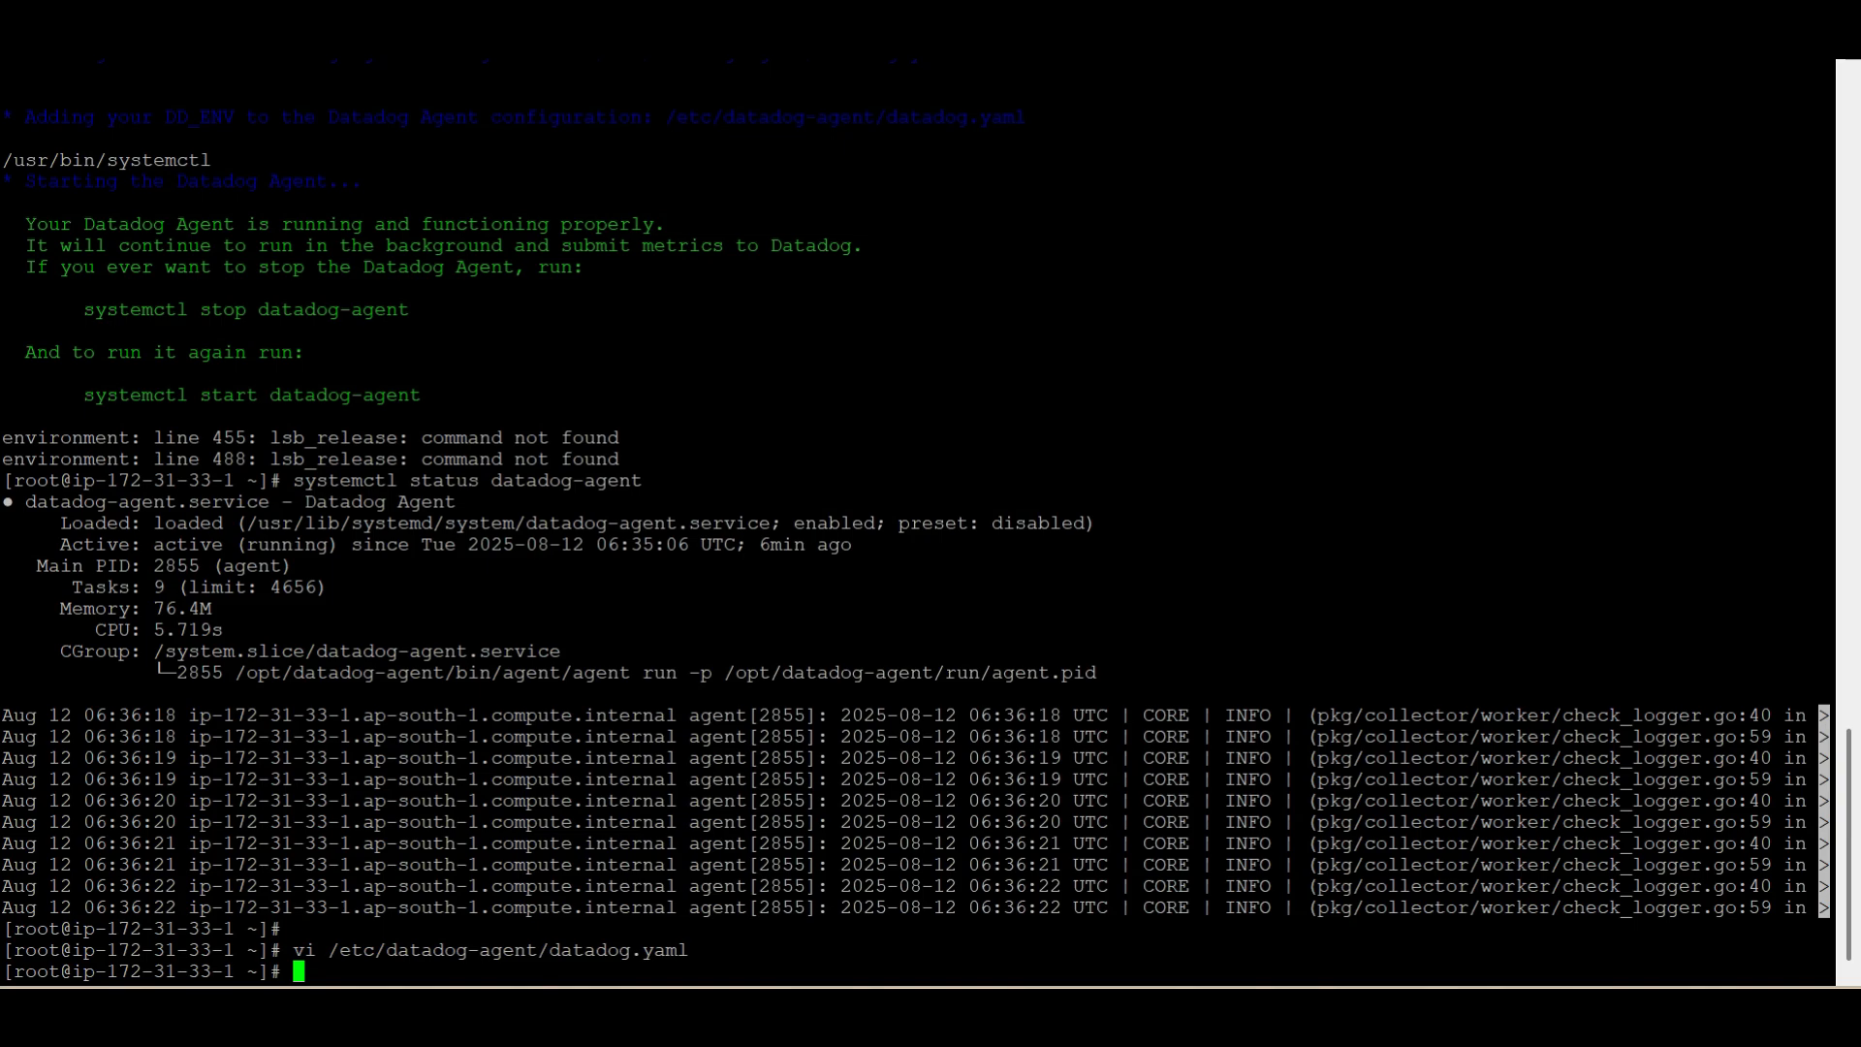
# Restart the Agent service with systemctl restart datadog-agent
pyautogui.press('Up')
pyautogui.press('Up')
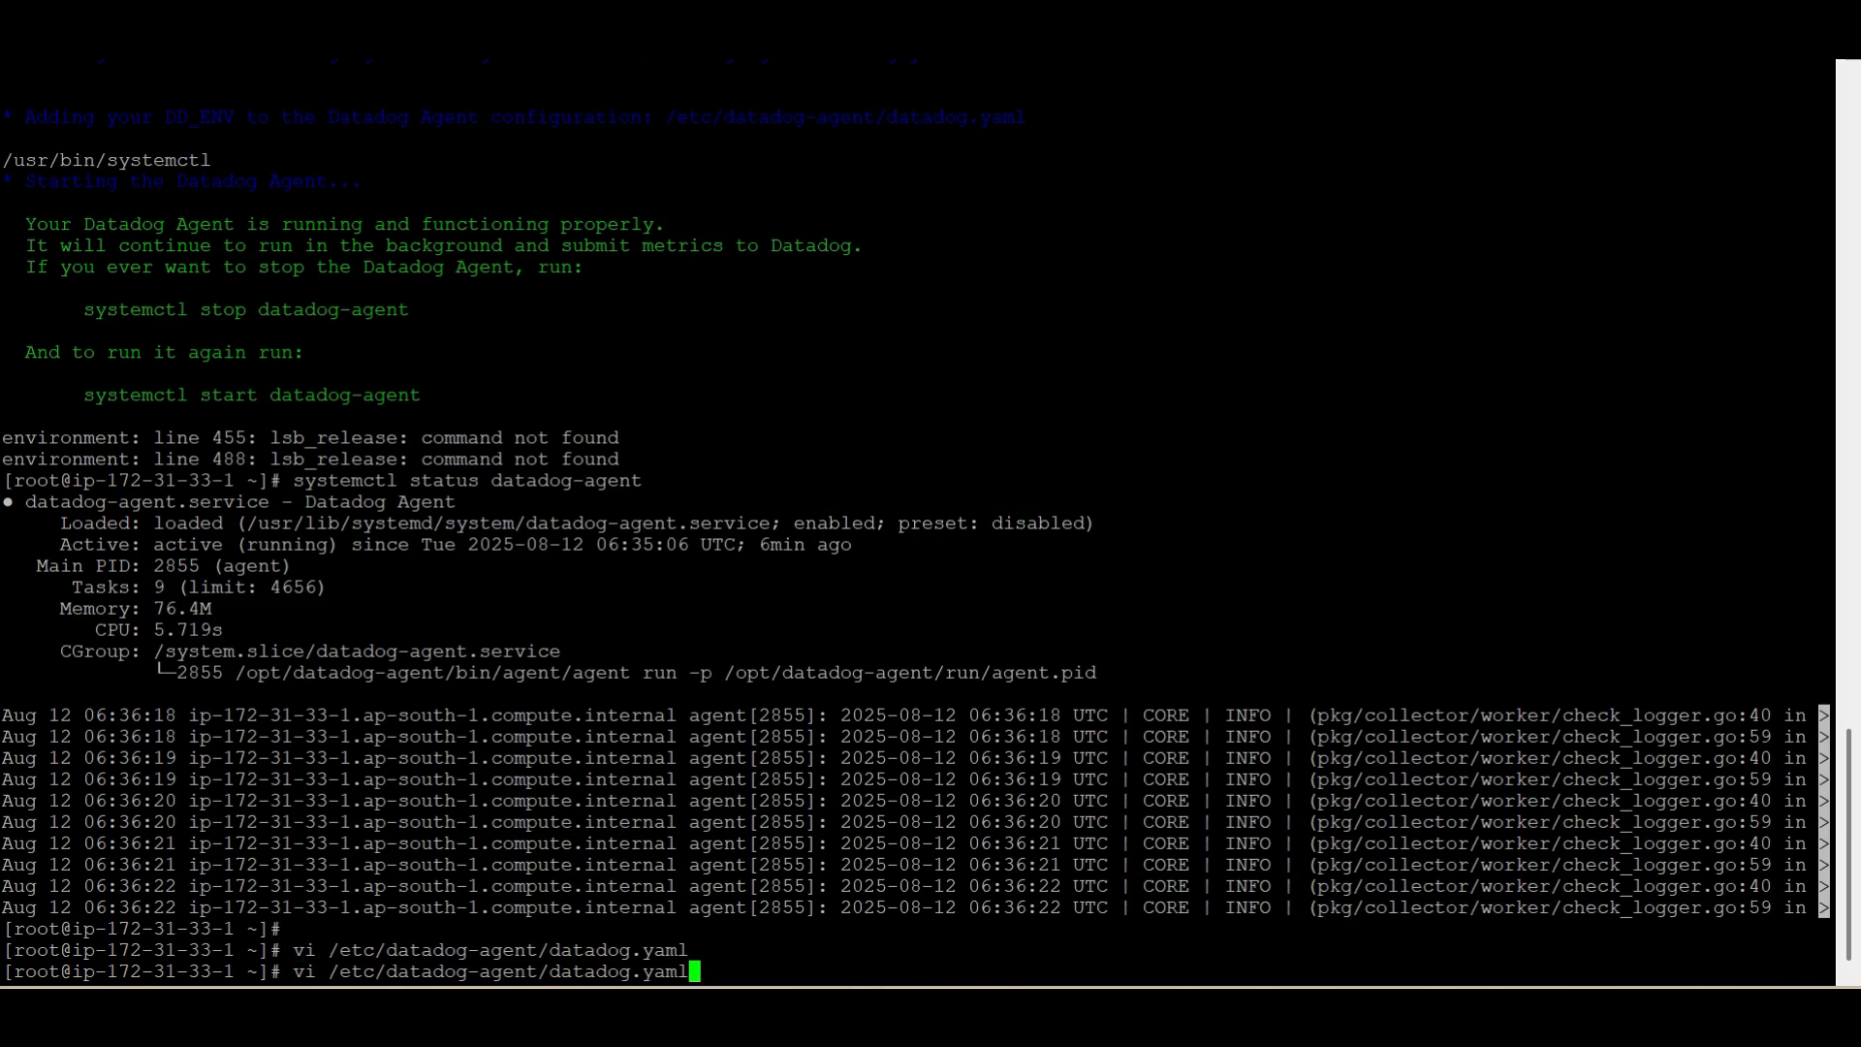
pyautogui.press('Left')
pyautogui.press('Left')
pyautogui.press('Left')
pyautogui.press('Left')
pyautogui.press('Left')
pyautogui.press('Left')
pyautogui.press('Left')
pyautogui.press('Left')
pyautogui.press('Left')
pyautogui.press('Left')
pyautogui.press('Left')
pyautogui.press('Left')
pyautogui.press('Left')
pyautogui.press('BackSpace')
pyautogui.press('BackSpace')
pyautogui.press('BackSpace')
pyautogui.press('BackSpace')
pyautogui.press('BackSpace')
pyautogui.press('BackSpace')
pyautogui.press('BackSpace')
pyautogui.write('restart')
pyautogui.press('Return')
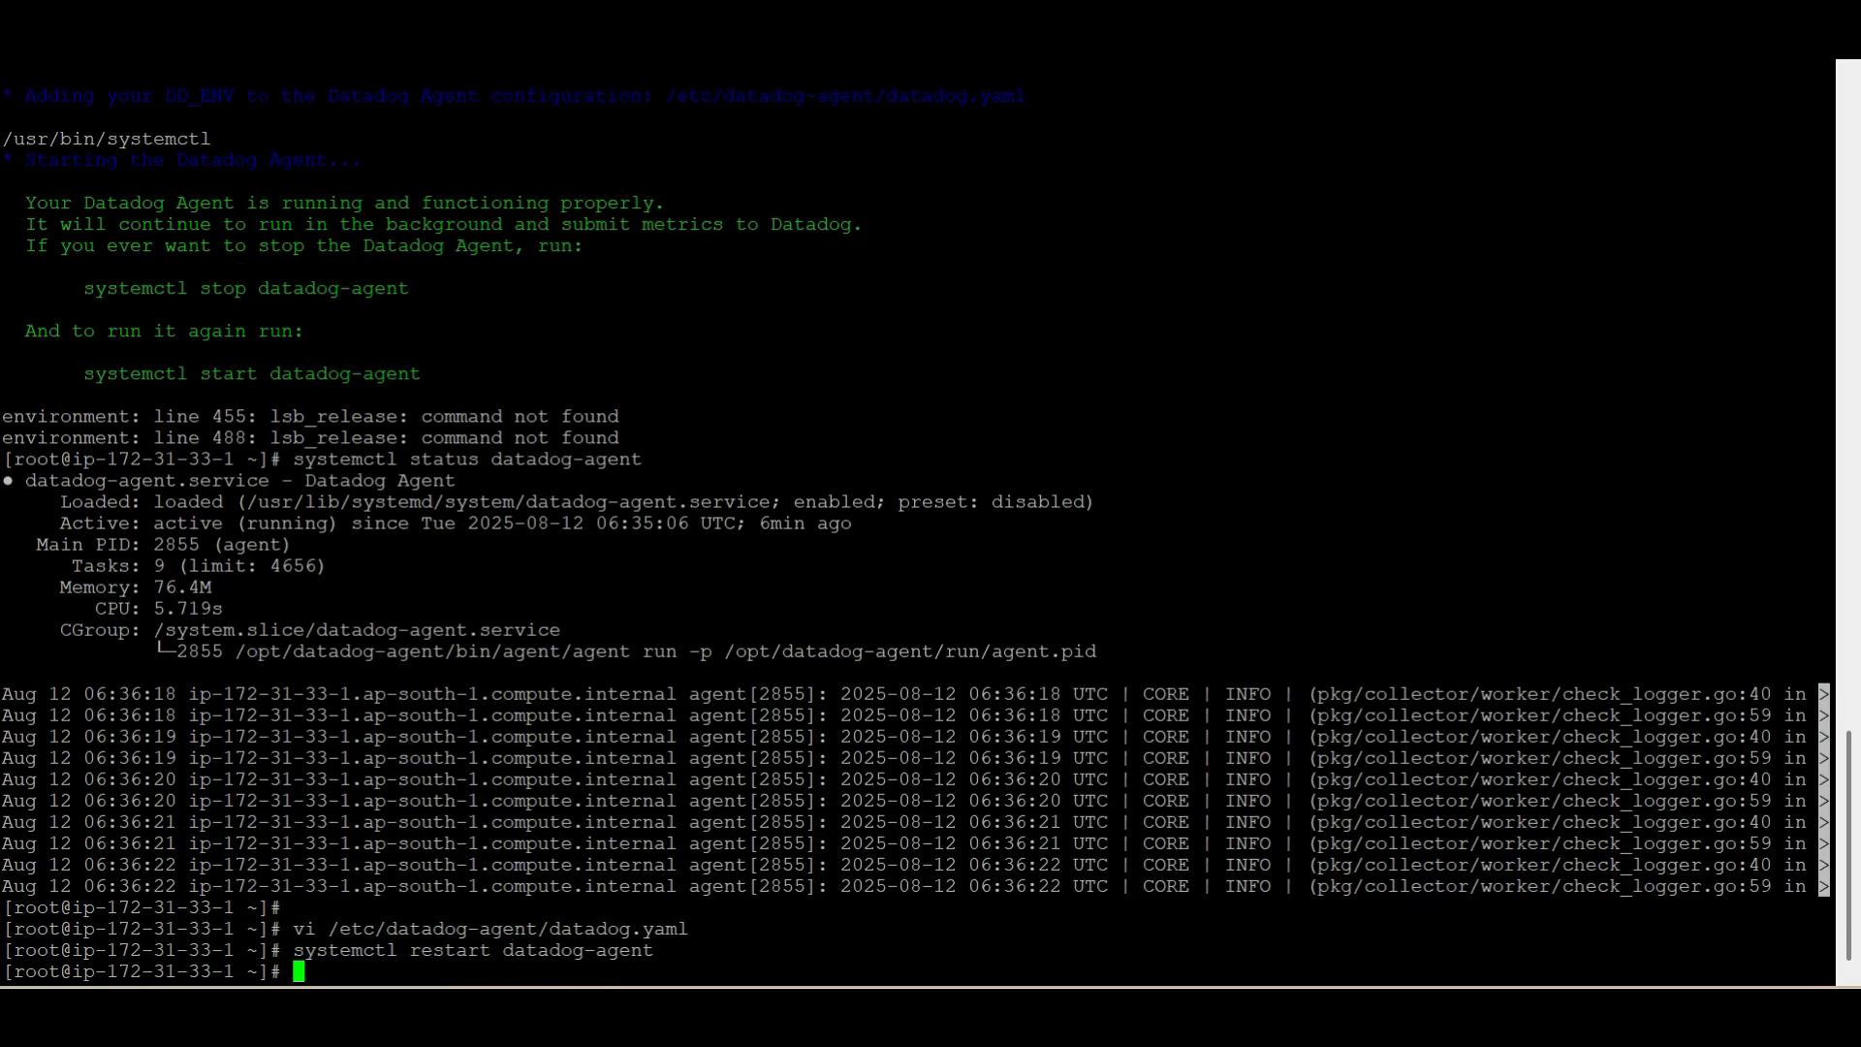
# Run systemctl status datadog-agent, inspect how long the service has been active, and return to the shell prompt
pyautogui.press('Up')
pyautogui.press('Left')
pyautogui.press('Left')
pyautogui.press('Left')
pyautogui.press('Left')
pyautogui.press('Left')
pyautogui.press('Left')
pyautogui.press('Left')
pyautogui.press('Left')
pyautogui.press('Left')
pyautogui.press('Left')
pyautogui.press('Left')
pyautogui.press('Left')
pyautogui.press('Left')
pyautogui.press('Left')
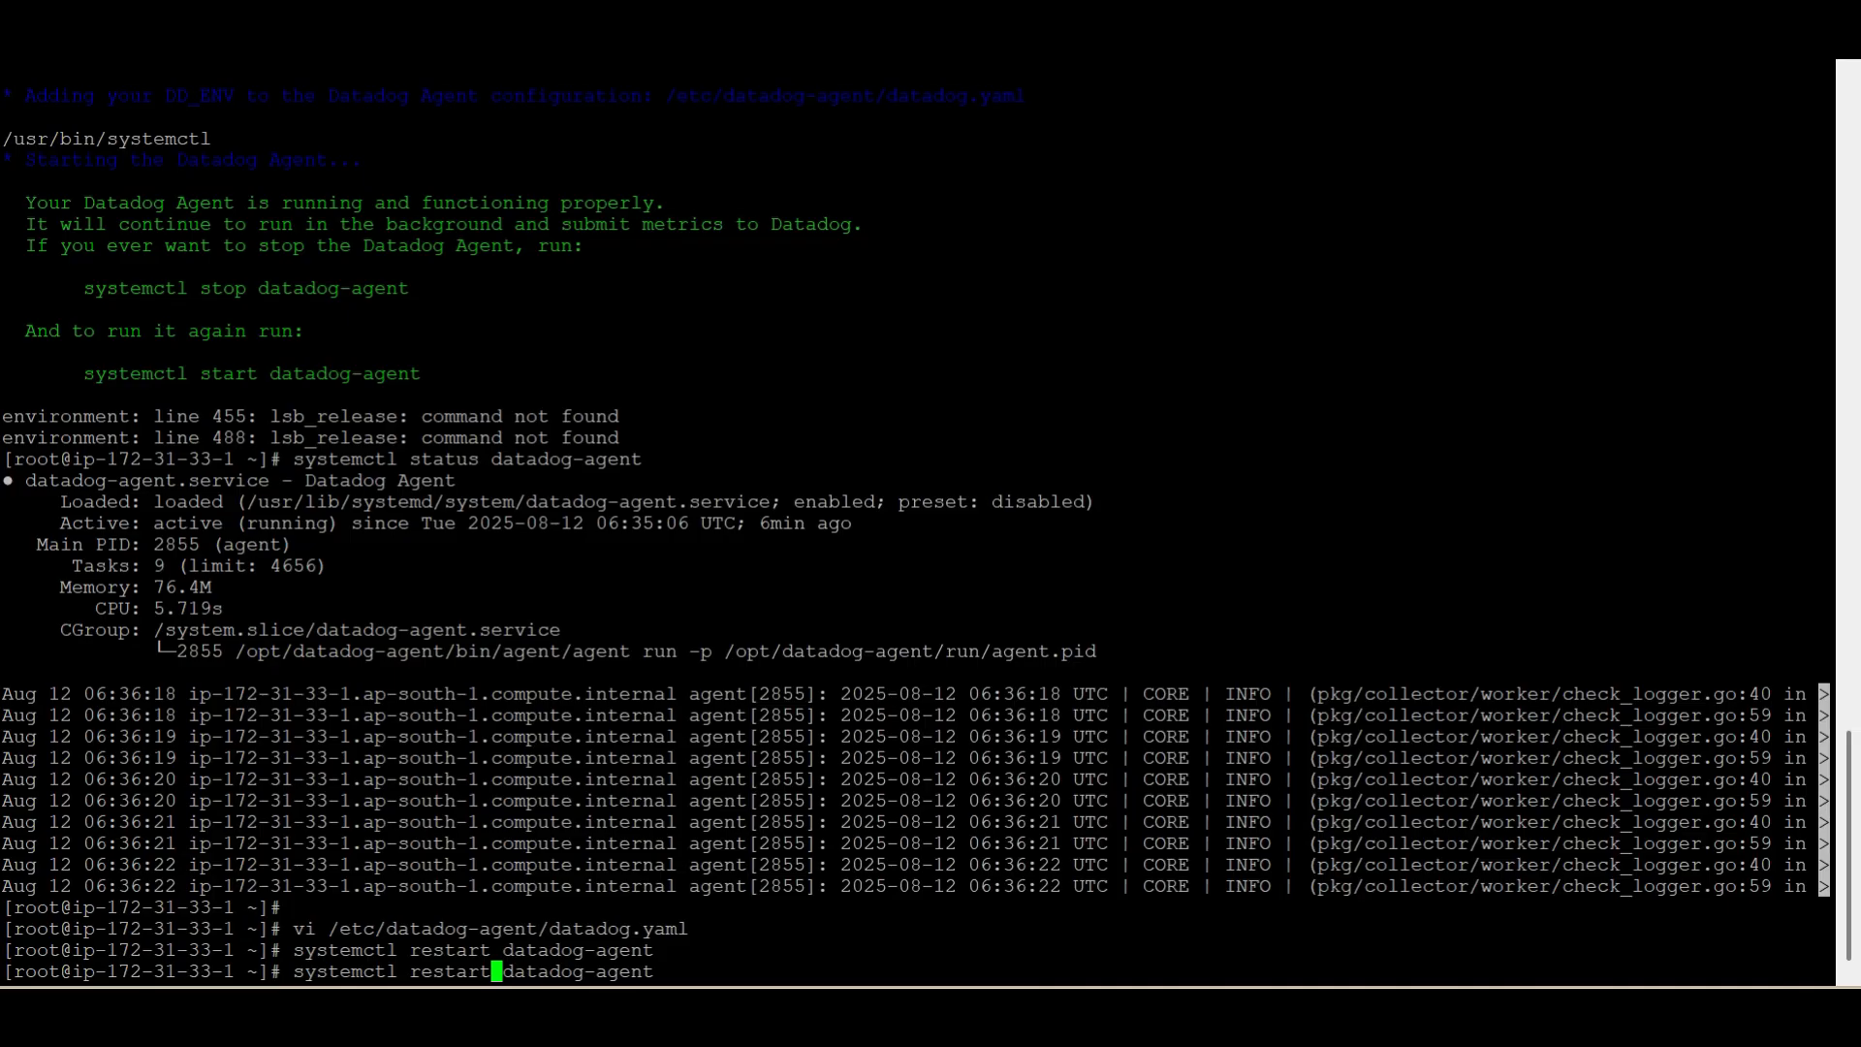
pyautogui.press('Up')
pyautogui.press('Up')
pyautogui.press('Up')
pyautogui.press('Down')
pyautogui.press('Return')
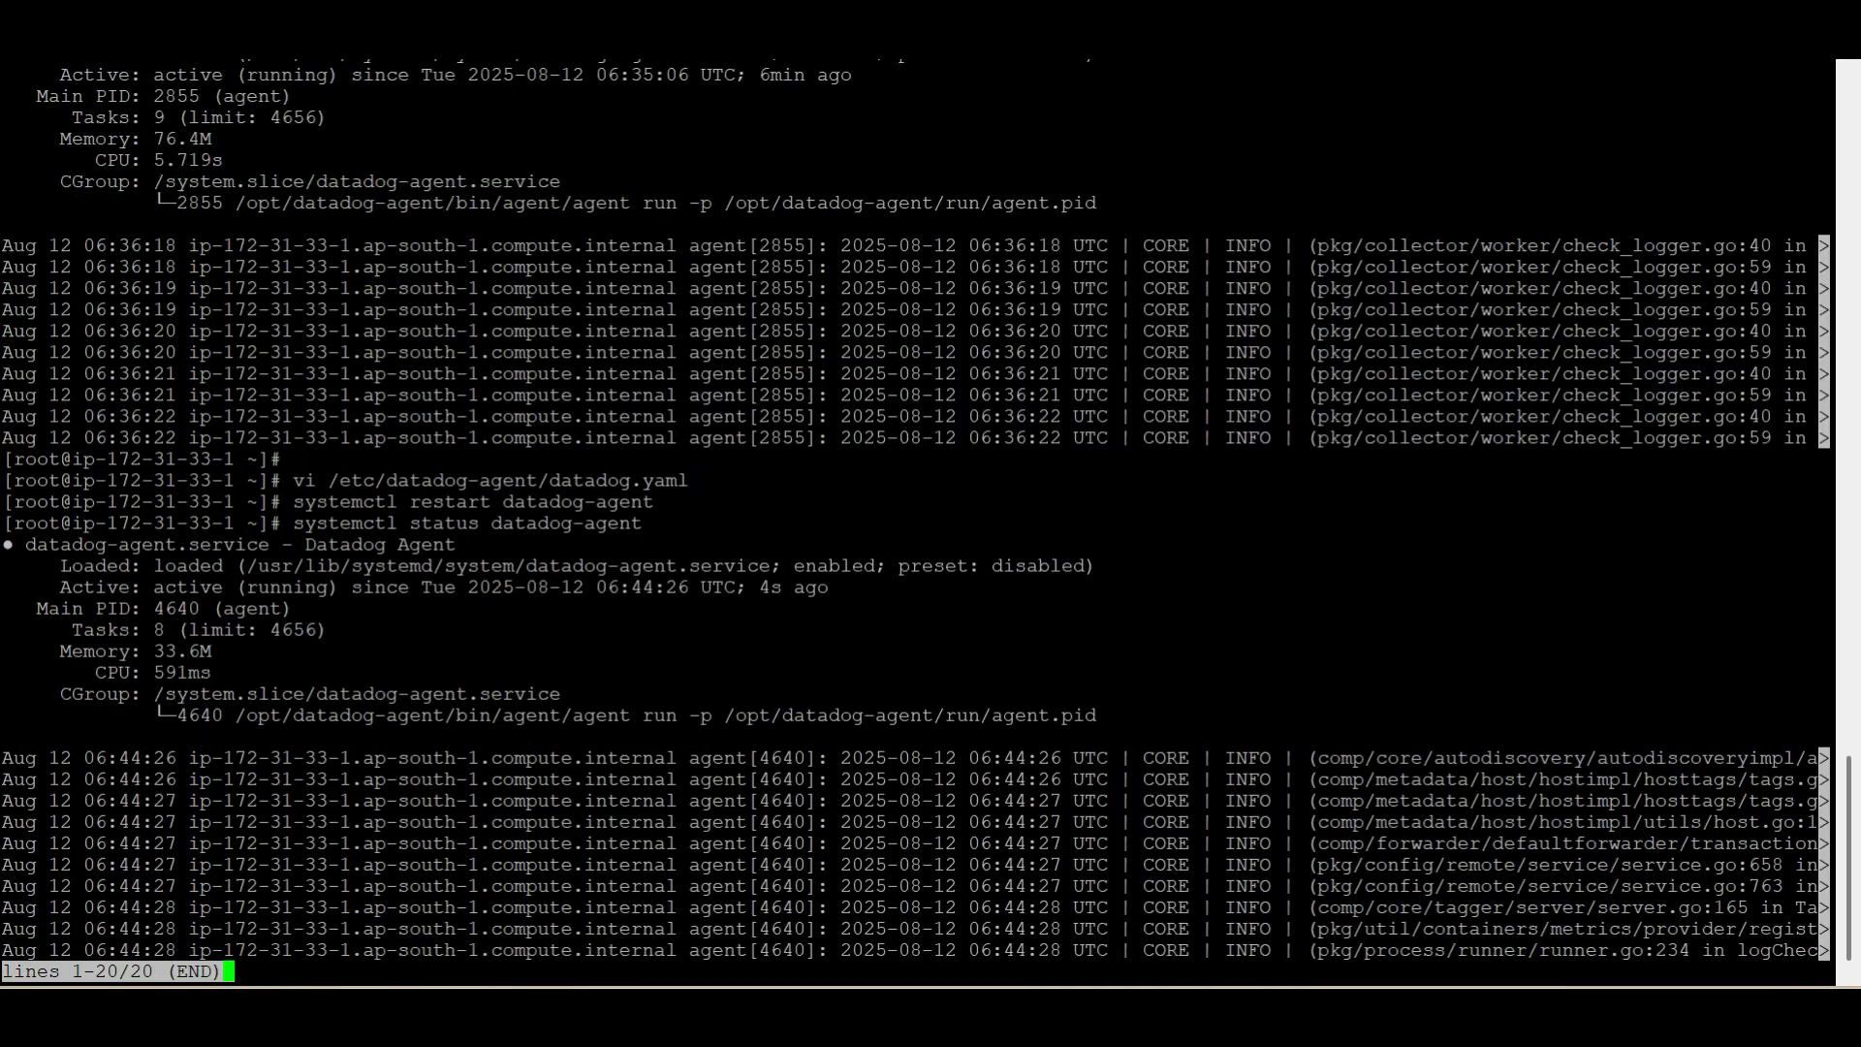
pyautogui.doubleClick(771, 587)
pyautogui.press('q')
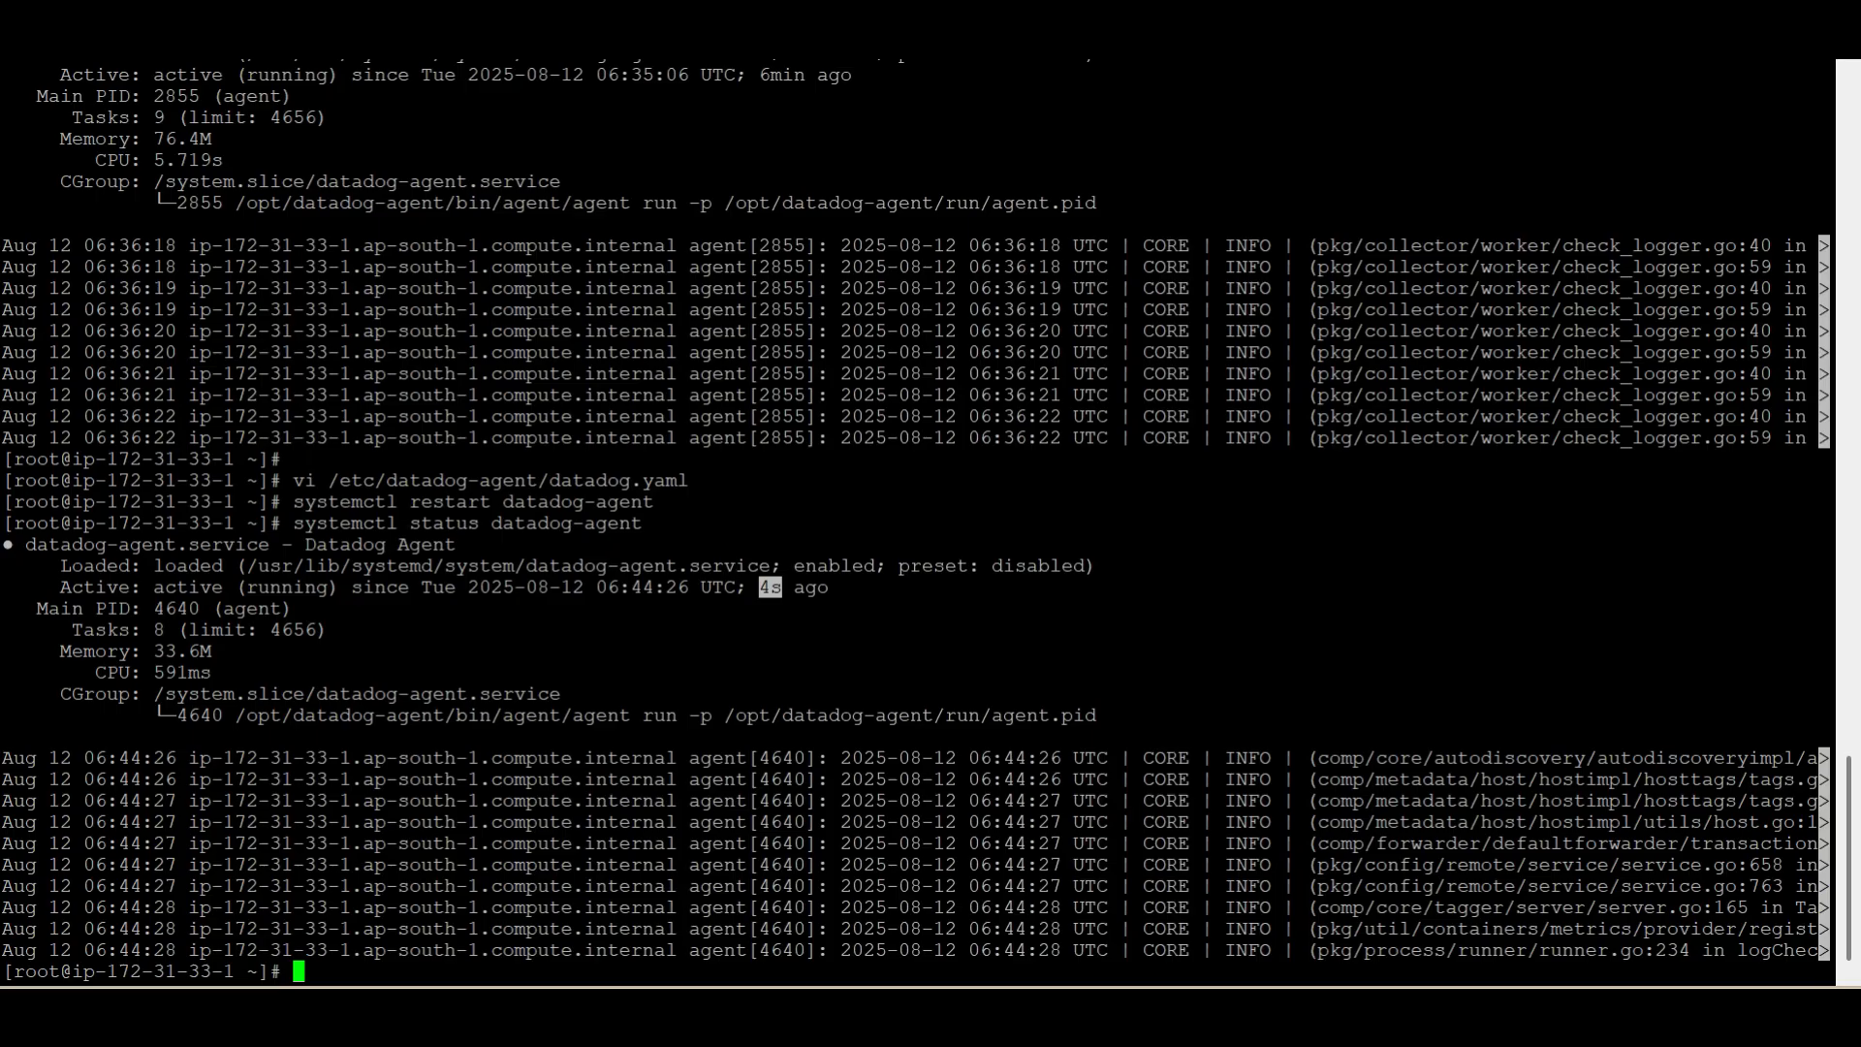
# Switch to Datadog in the browser and open the dashboard of host i-0296604f08d8b1e2a from the Infrastructure host list
pyautogui.click(1689, 49)
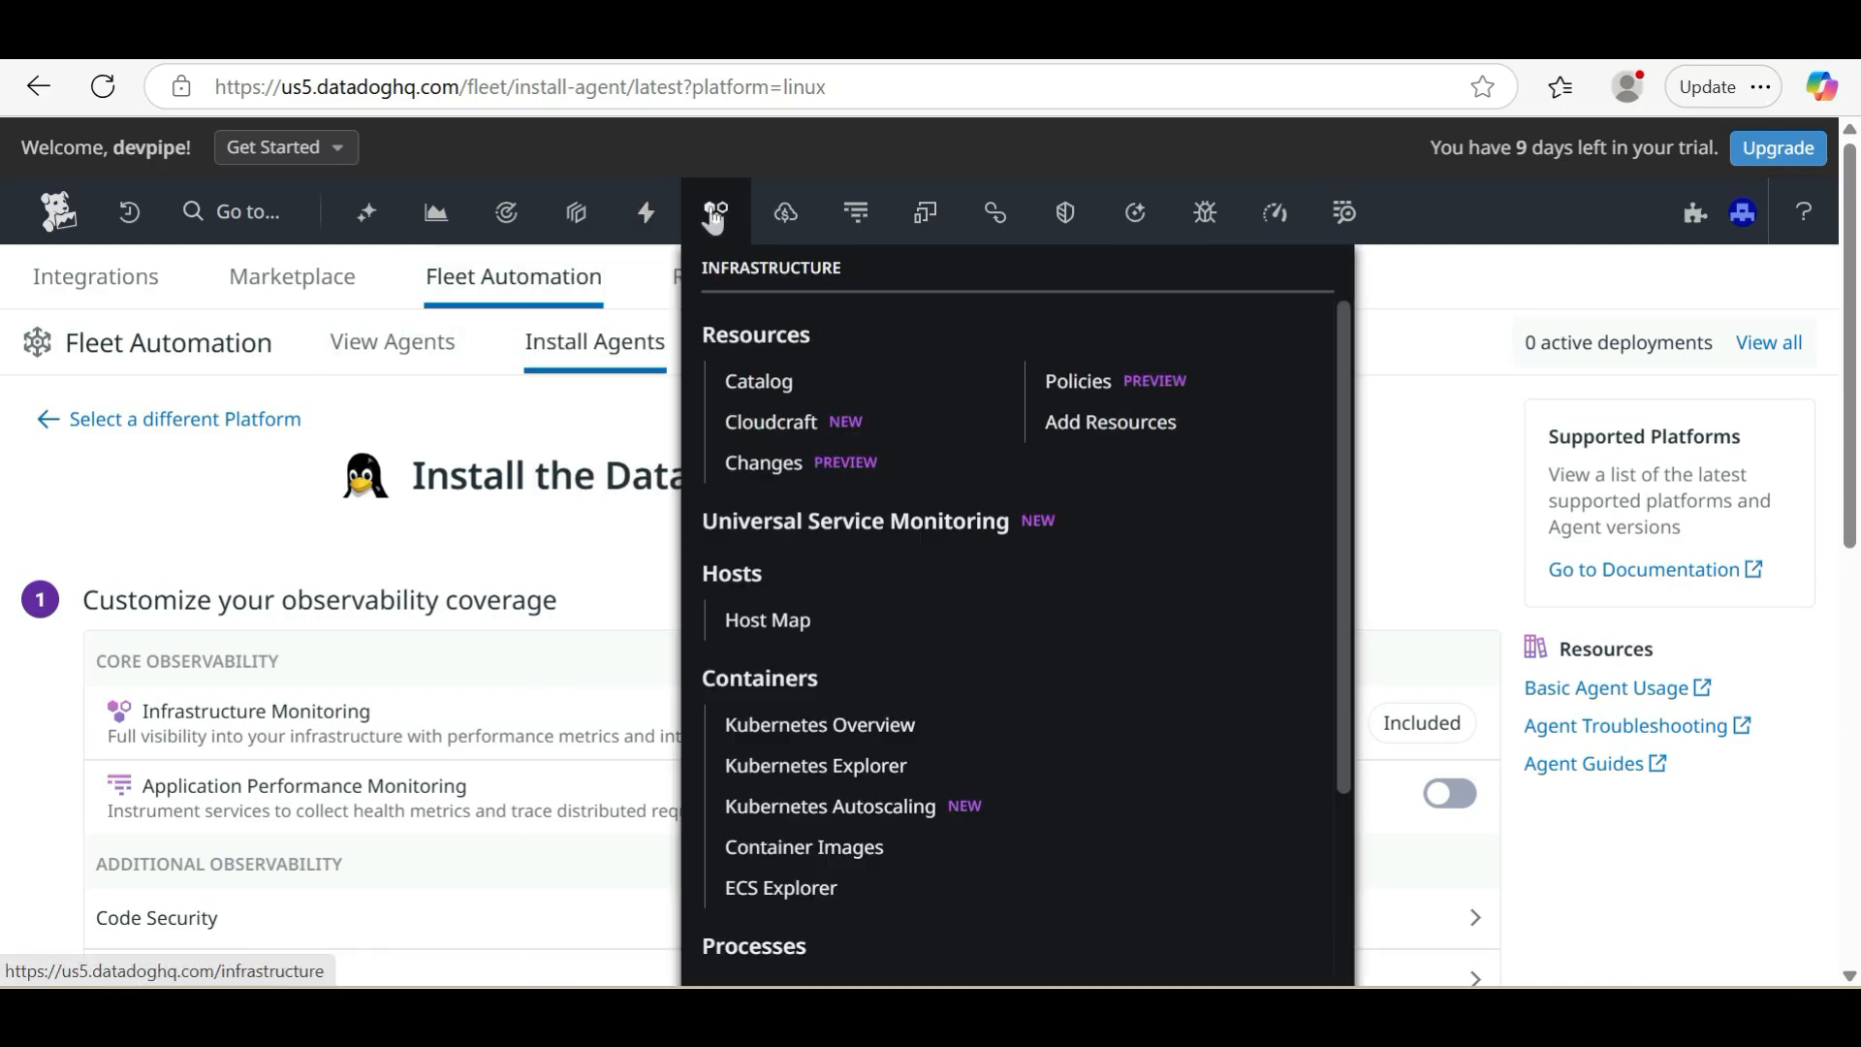
pyautogui.click(716, 225)
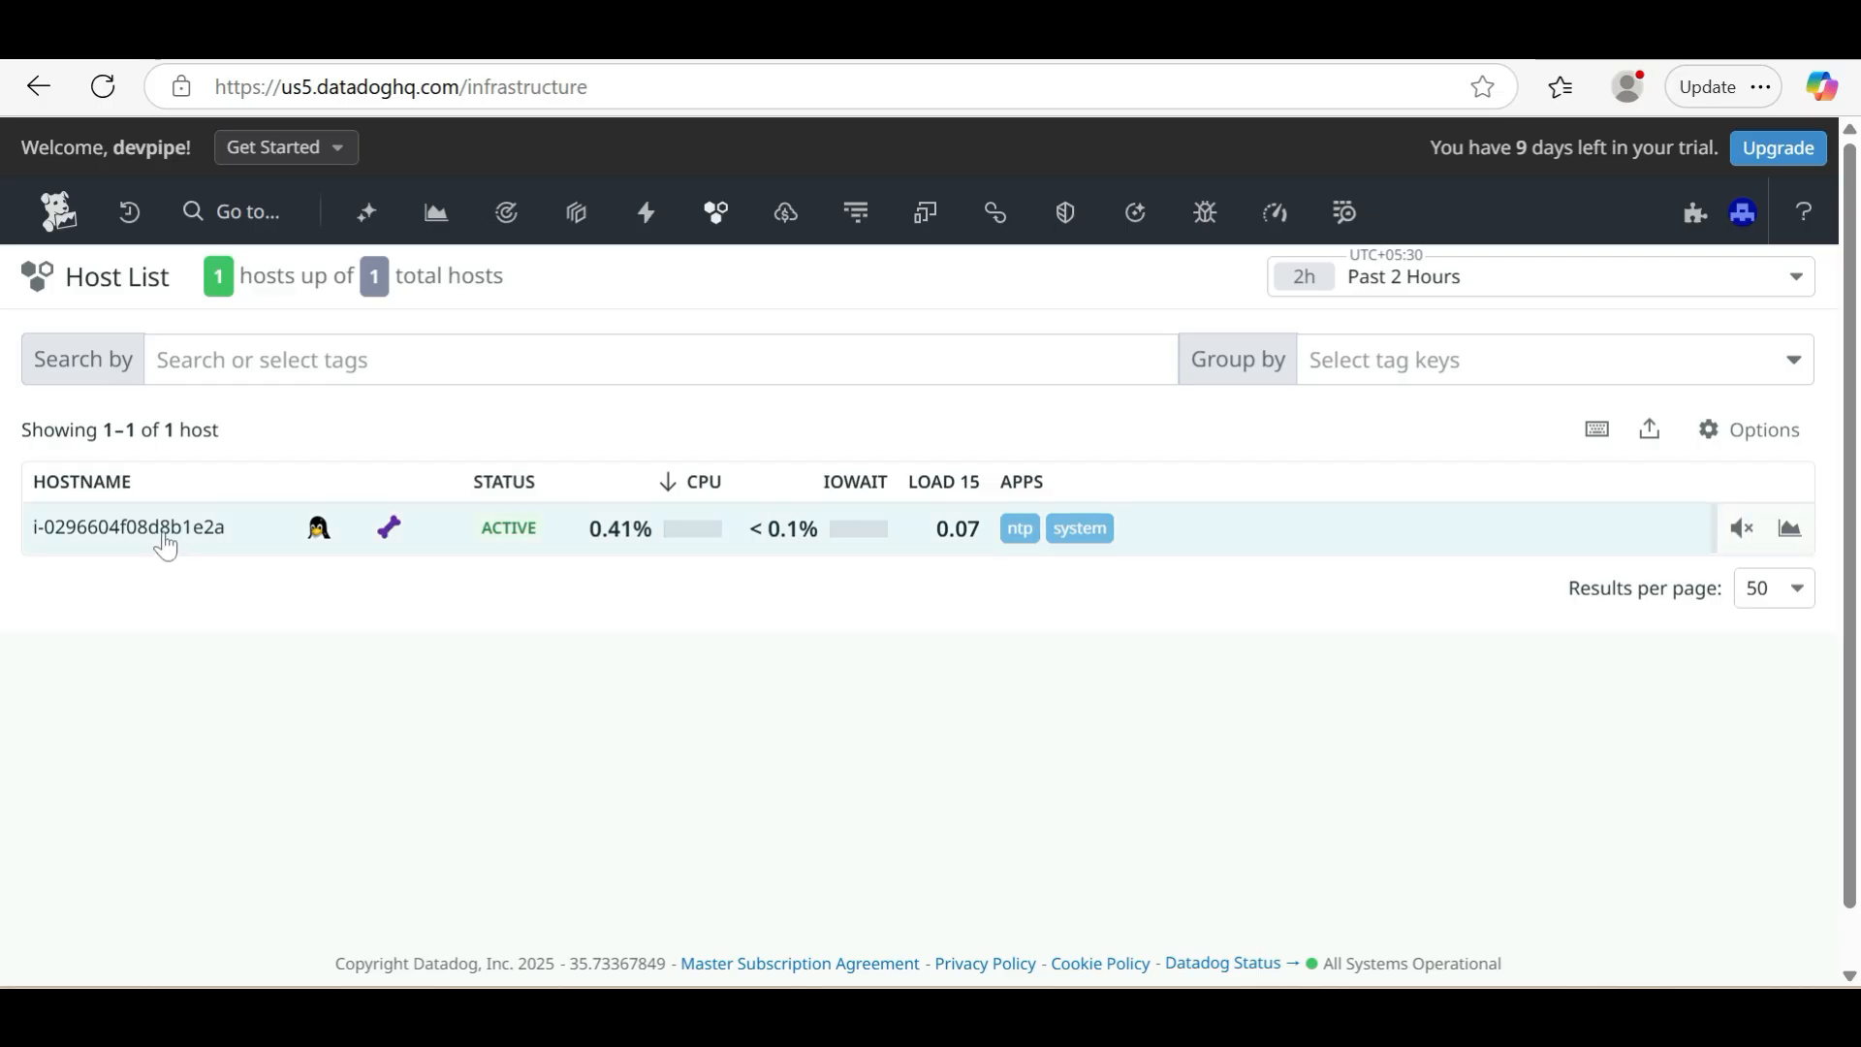
pyautogui.click(165, 539)
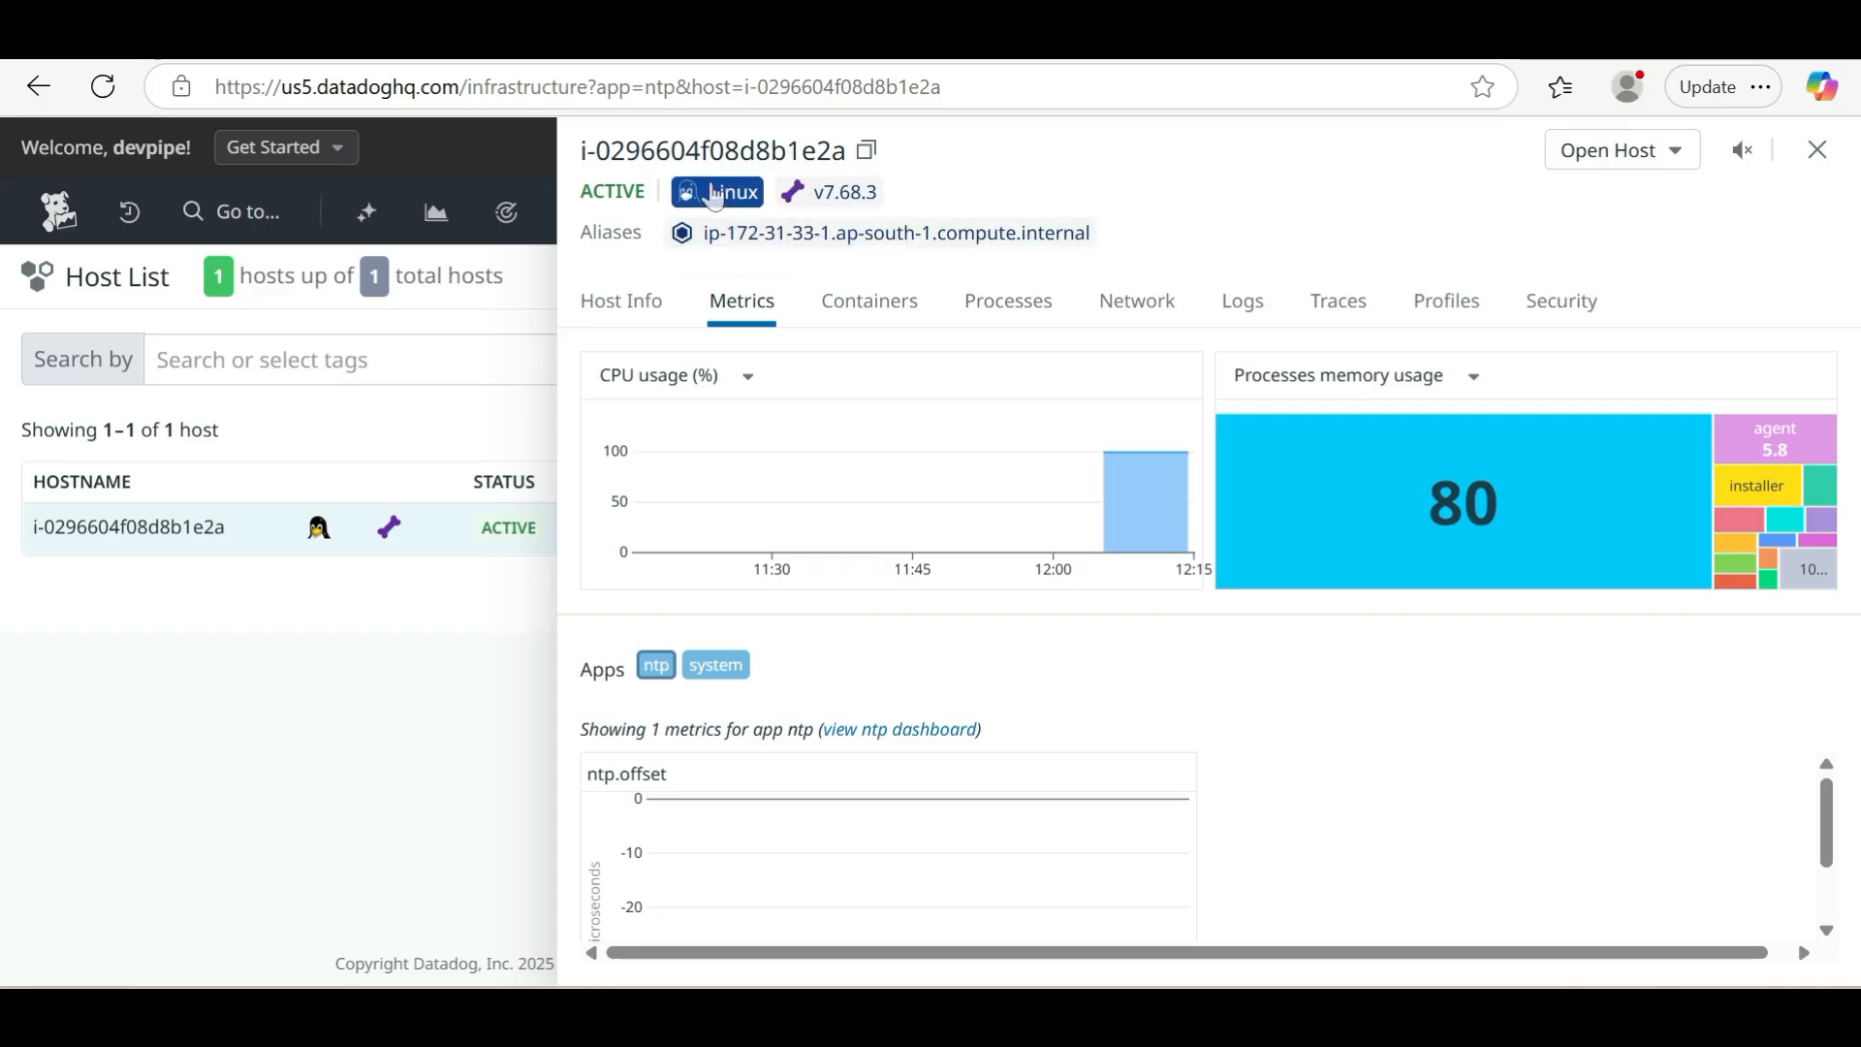
pyautogui.click(1667, 162)
pyautogui.click(1502, 225)
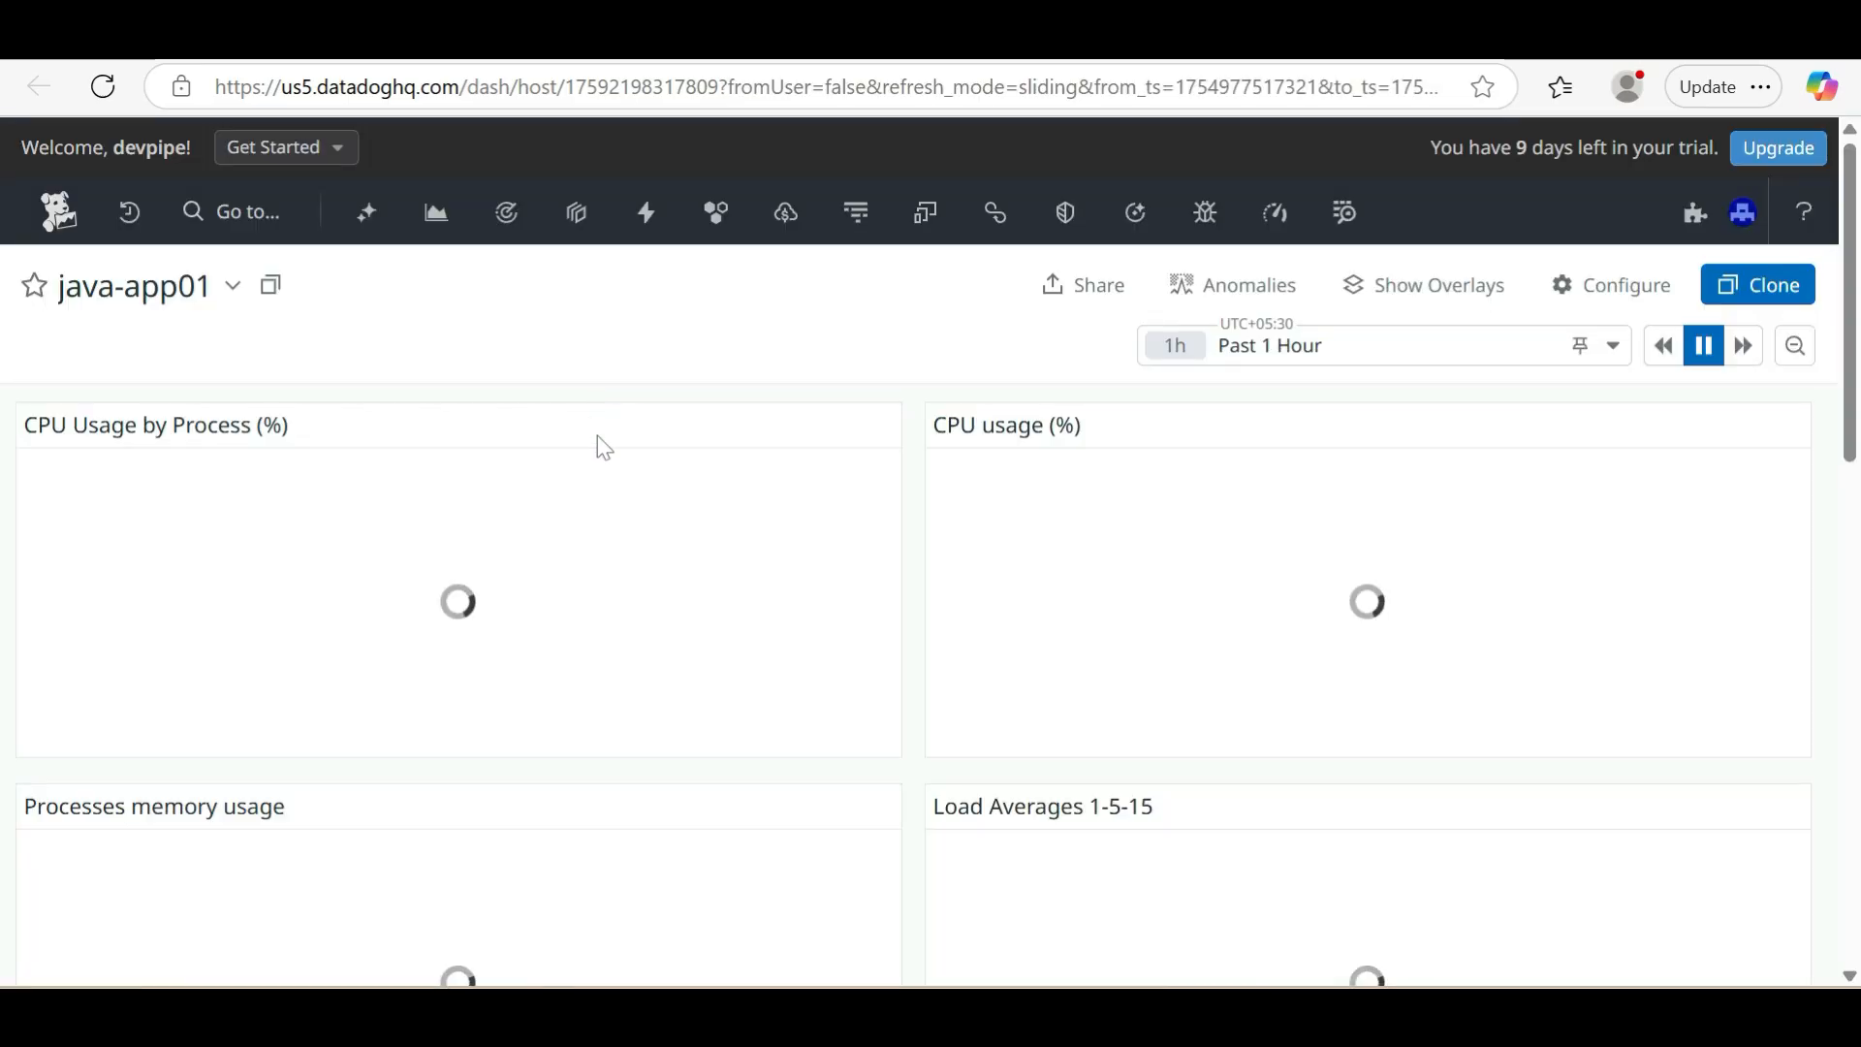
# Set the java-app01 dashboard's time range to Past 5 Minutes and examine its CPU, memory, load, disk and network graphs
pyautogui.click(1396, 364)
pyautogui.click(1358, 357)
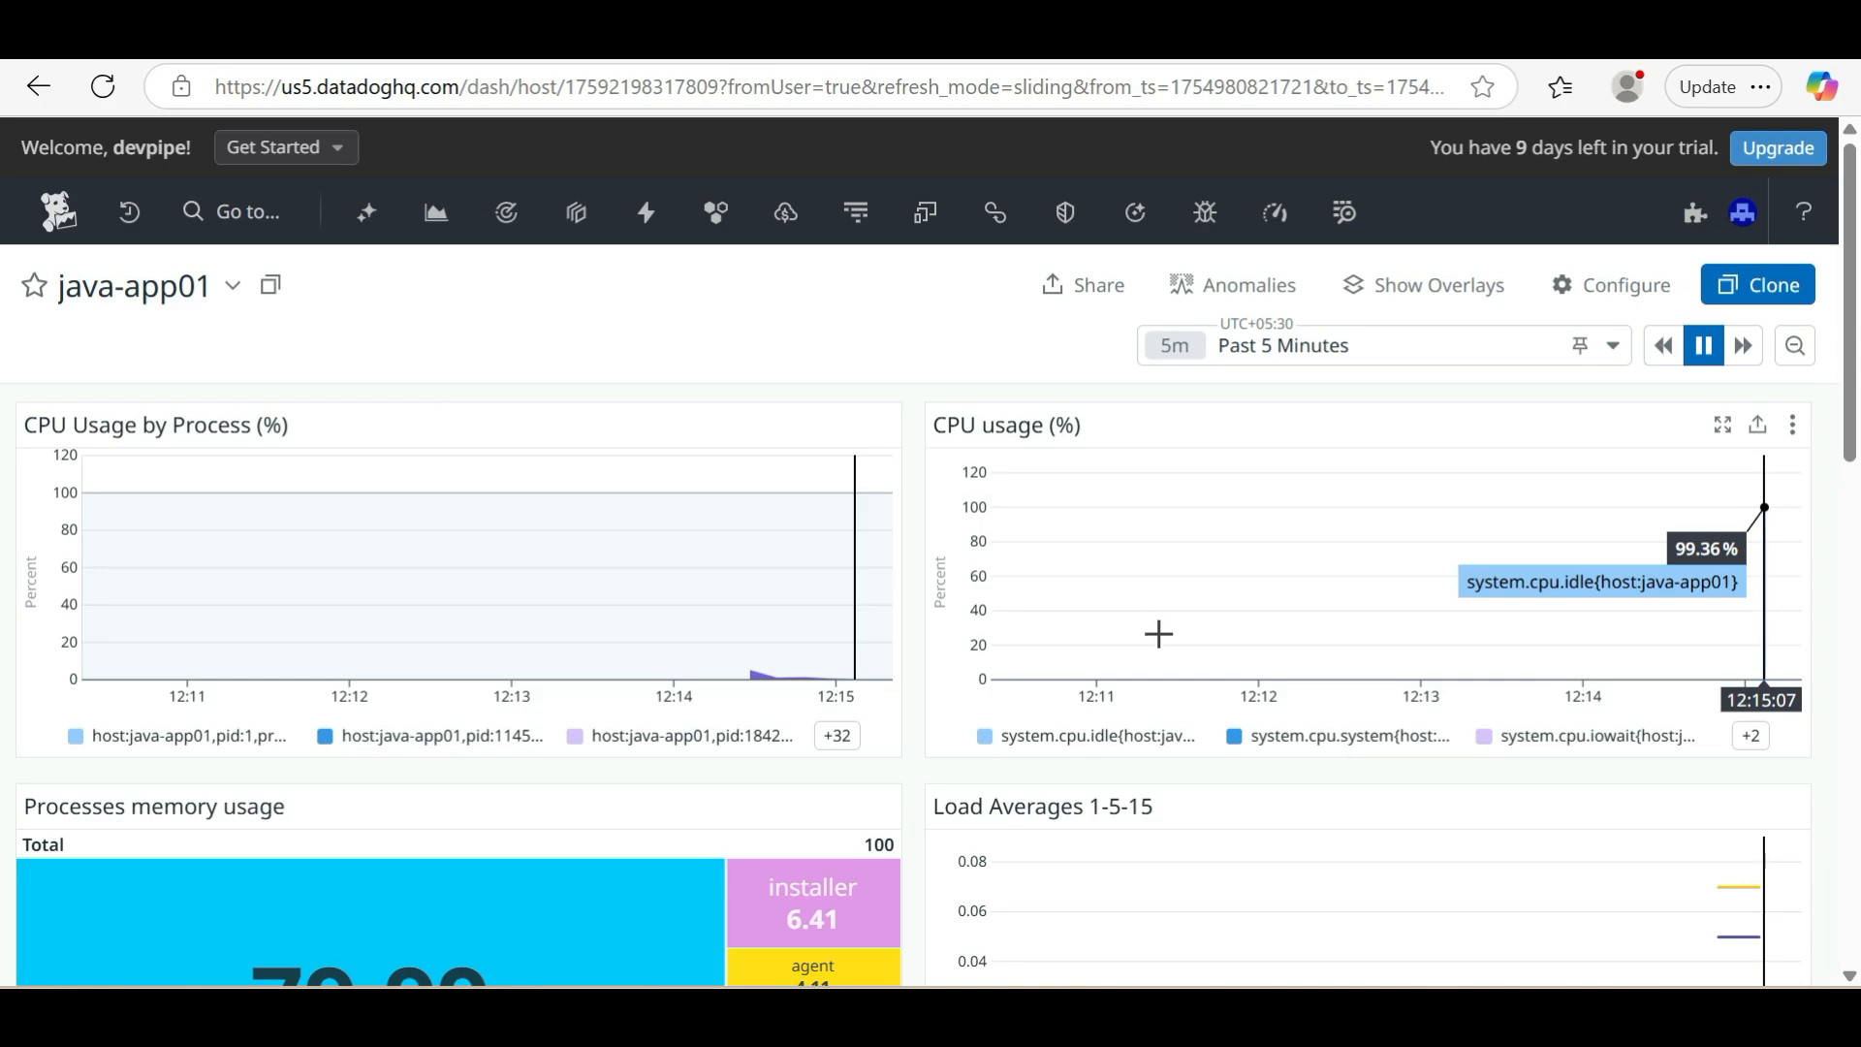
pyautogui.scroll(-3, 997, 747)
pyautogui.scroll(-3, 998, 742)
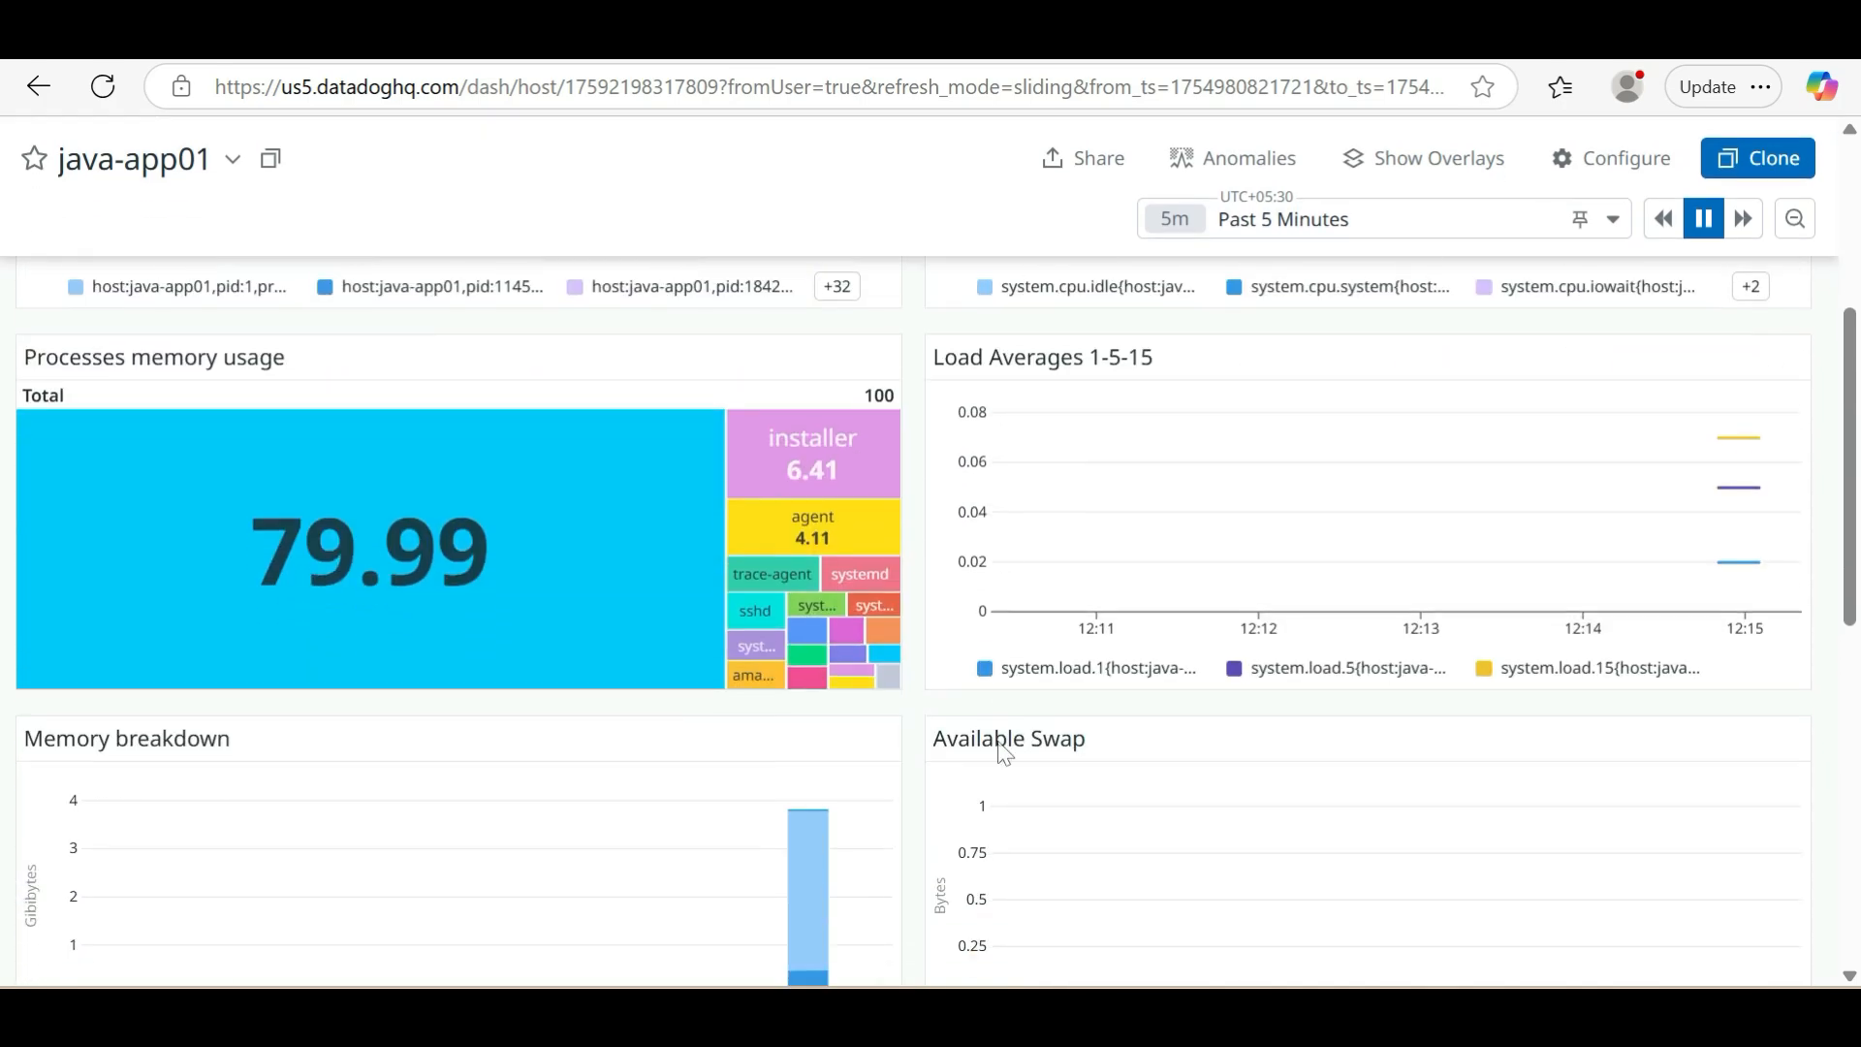
pyautogui.scroll(-4, 997, 742)
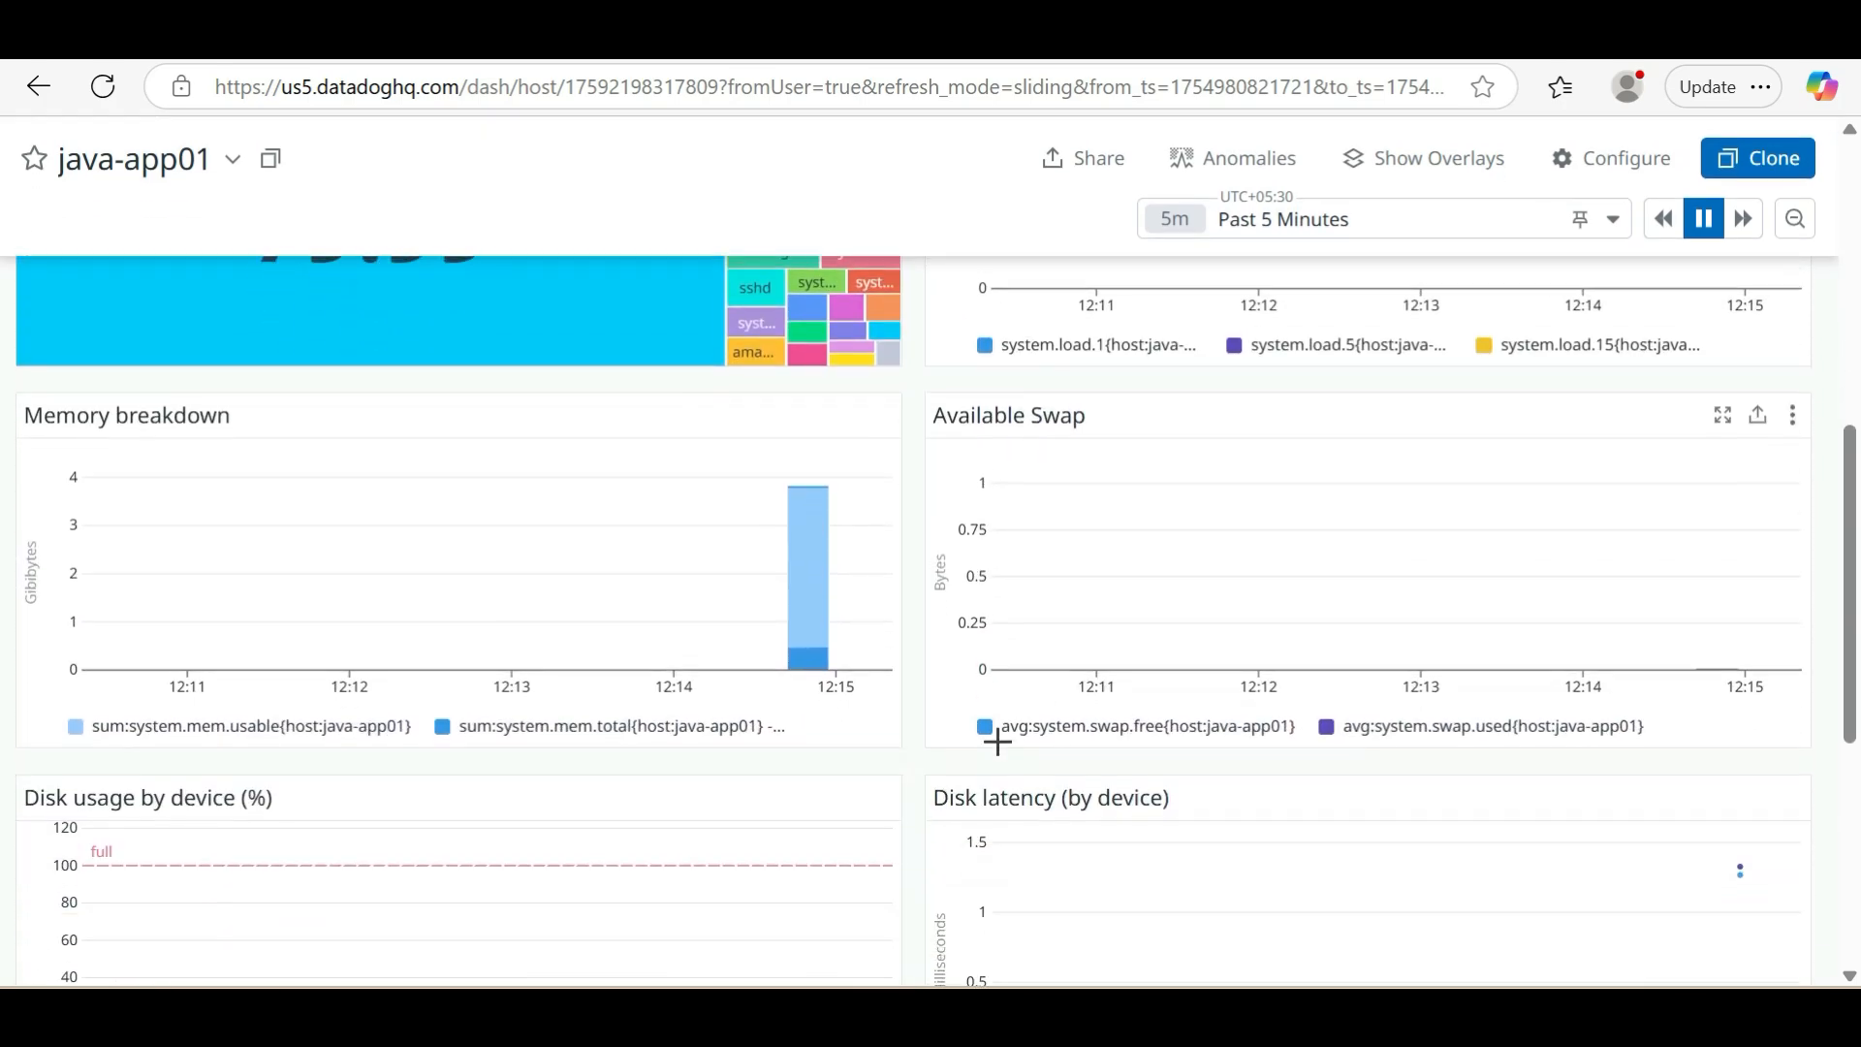
pyautogui.scroll(-2, 998, 741)
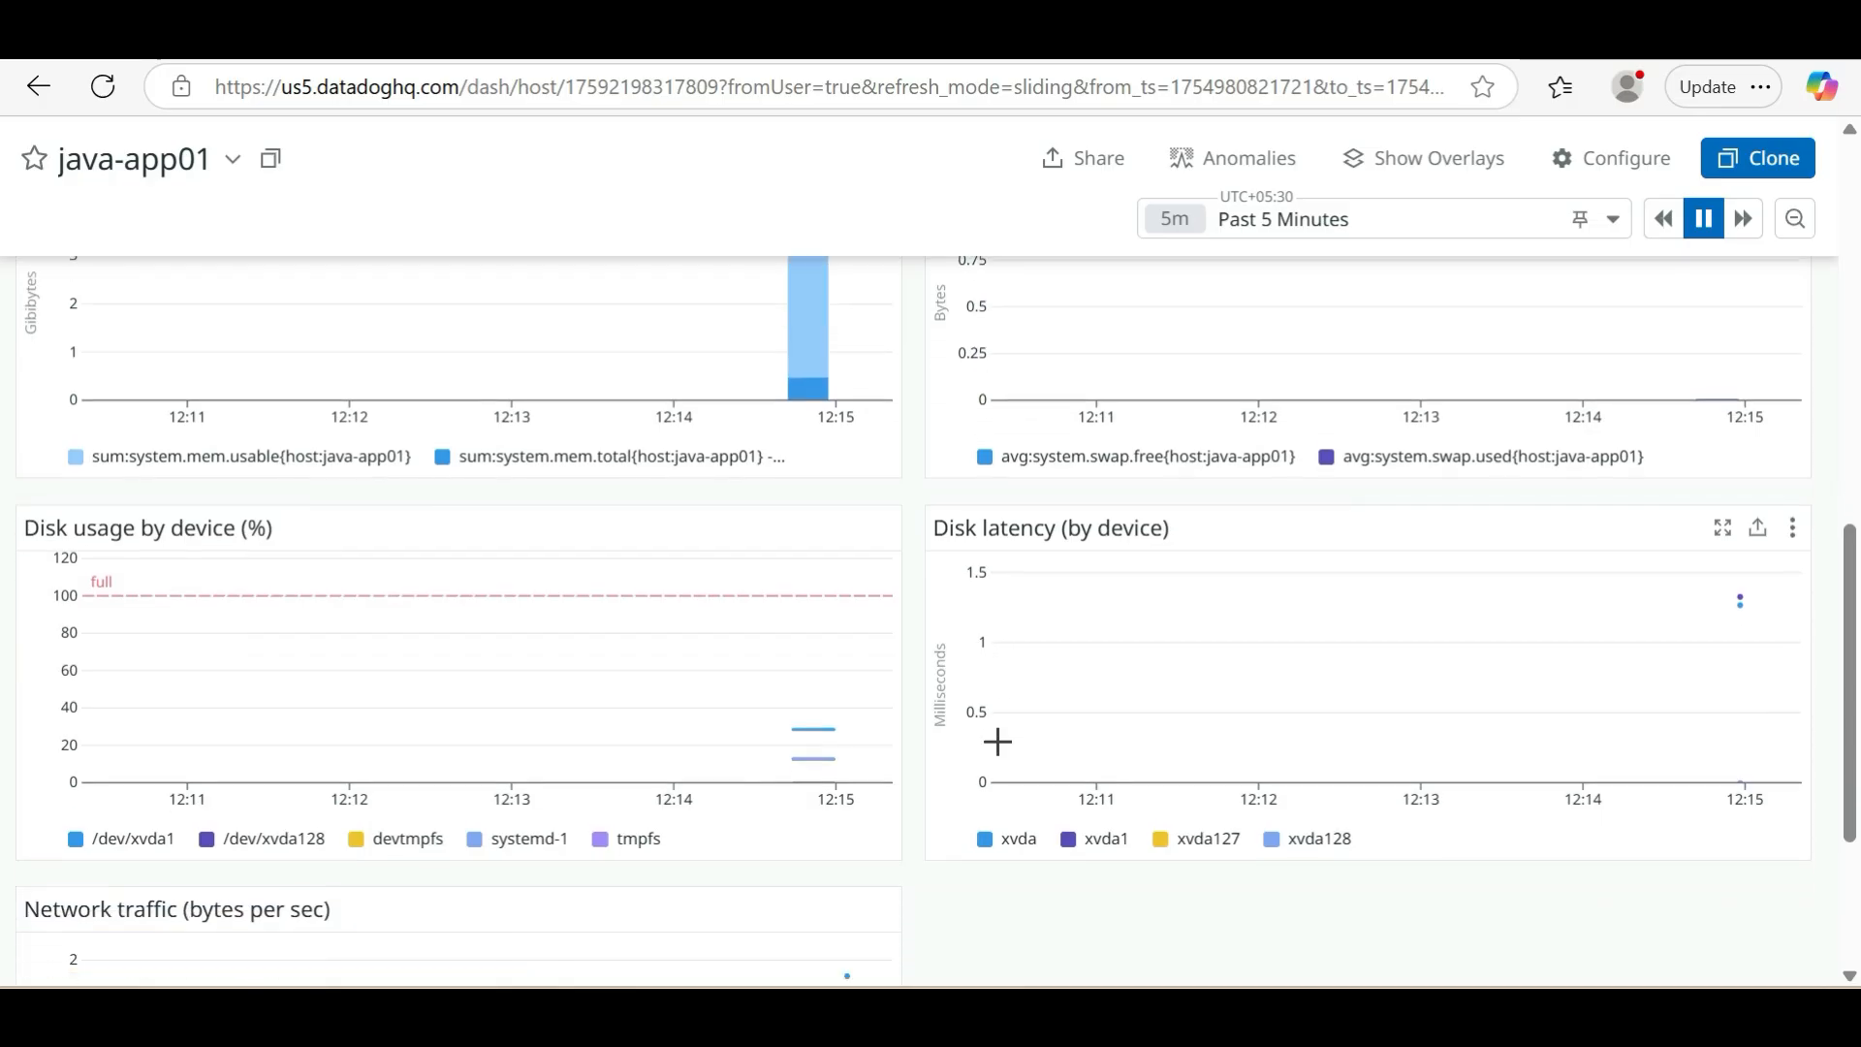
pyautogui.scroll(6, 997, 741)
# Return to the host list and view the processes of host i-0296604f08d8b1e2a
pyautogui.hotkey('alt', 'Left')
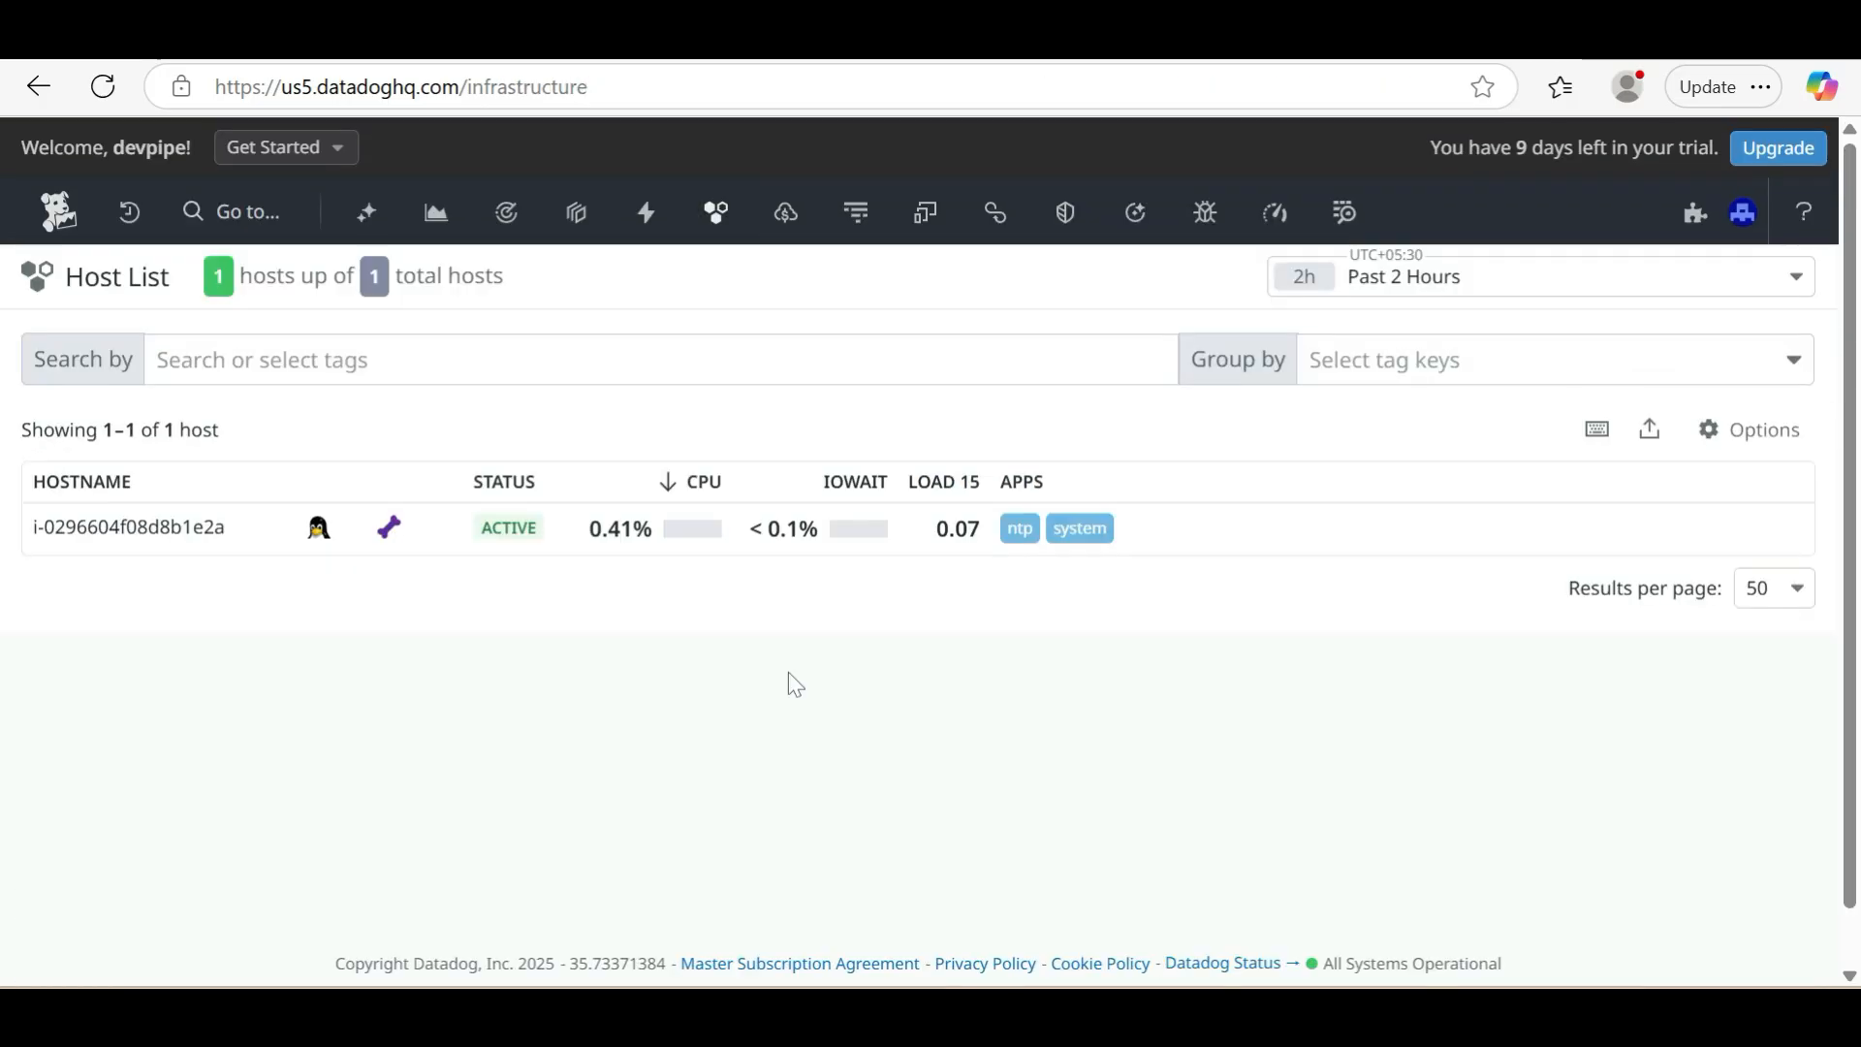
pyautogui.click(174, 538)
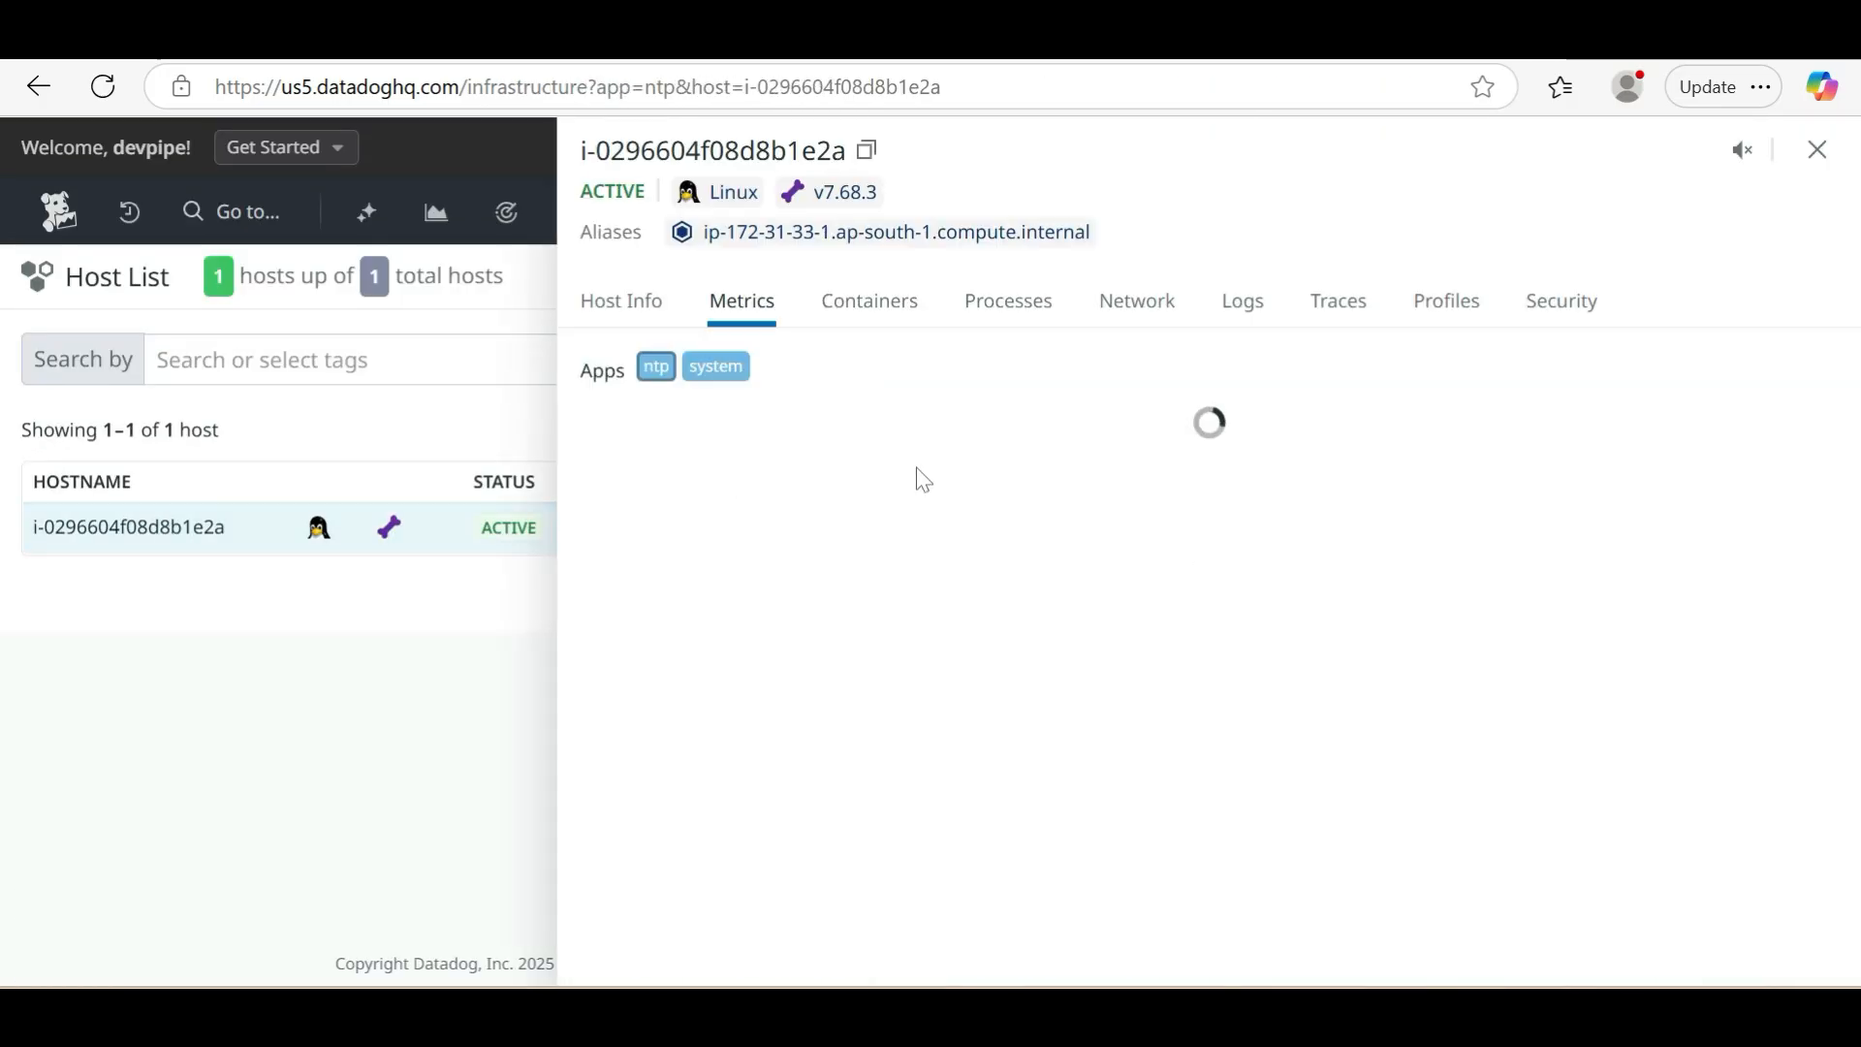
pyautogui.click(1010, 309)
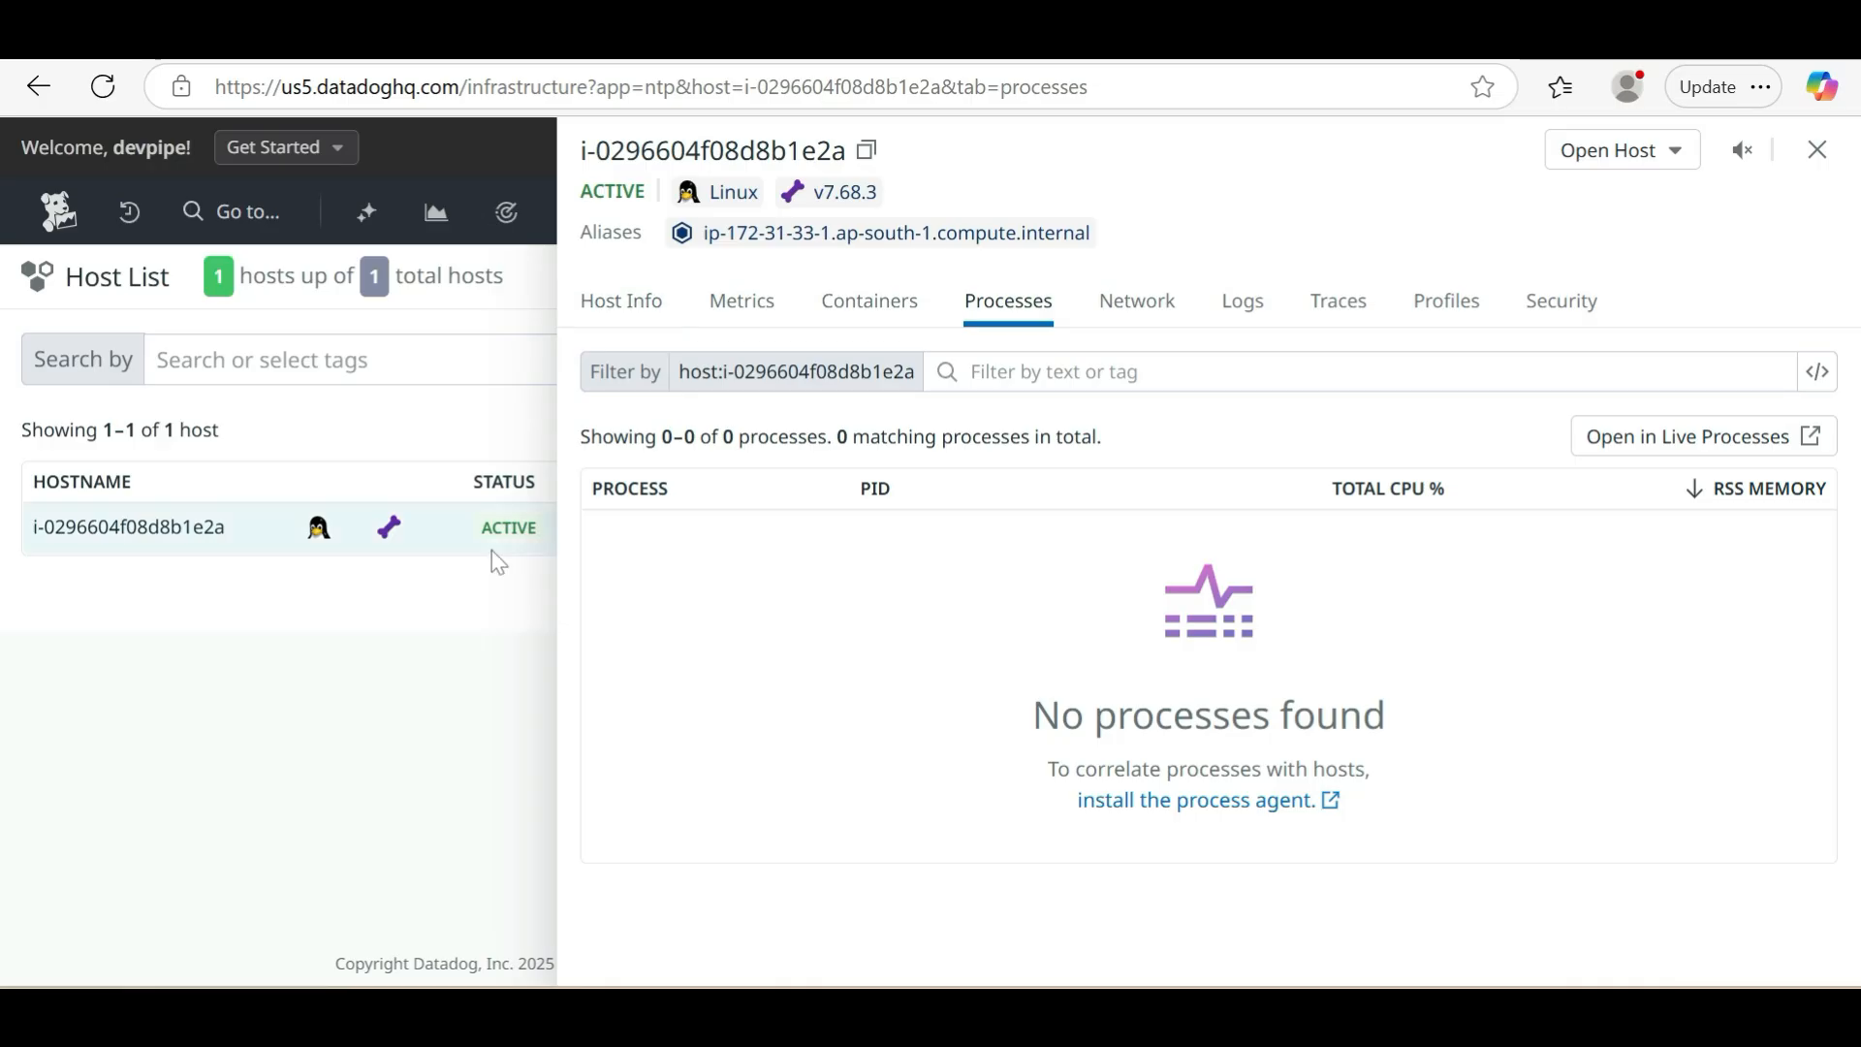
# Close the host's process details, switch to the PuTTY terminal and clear its screen
pyautogui.click(465, 673)
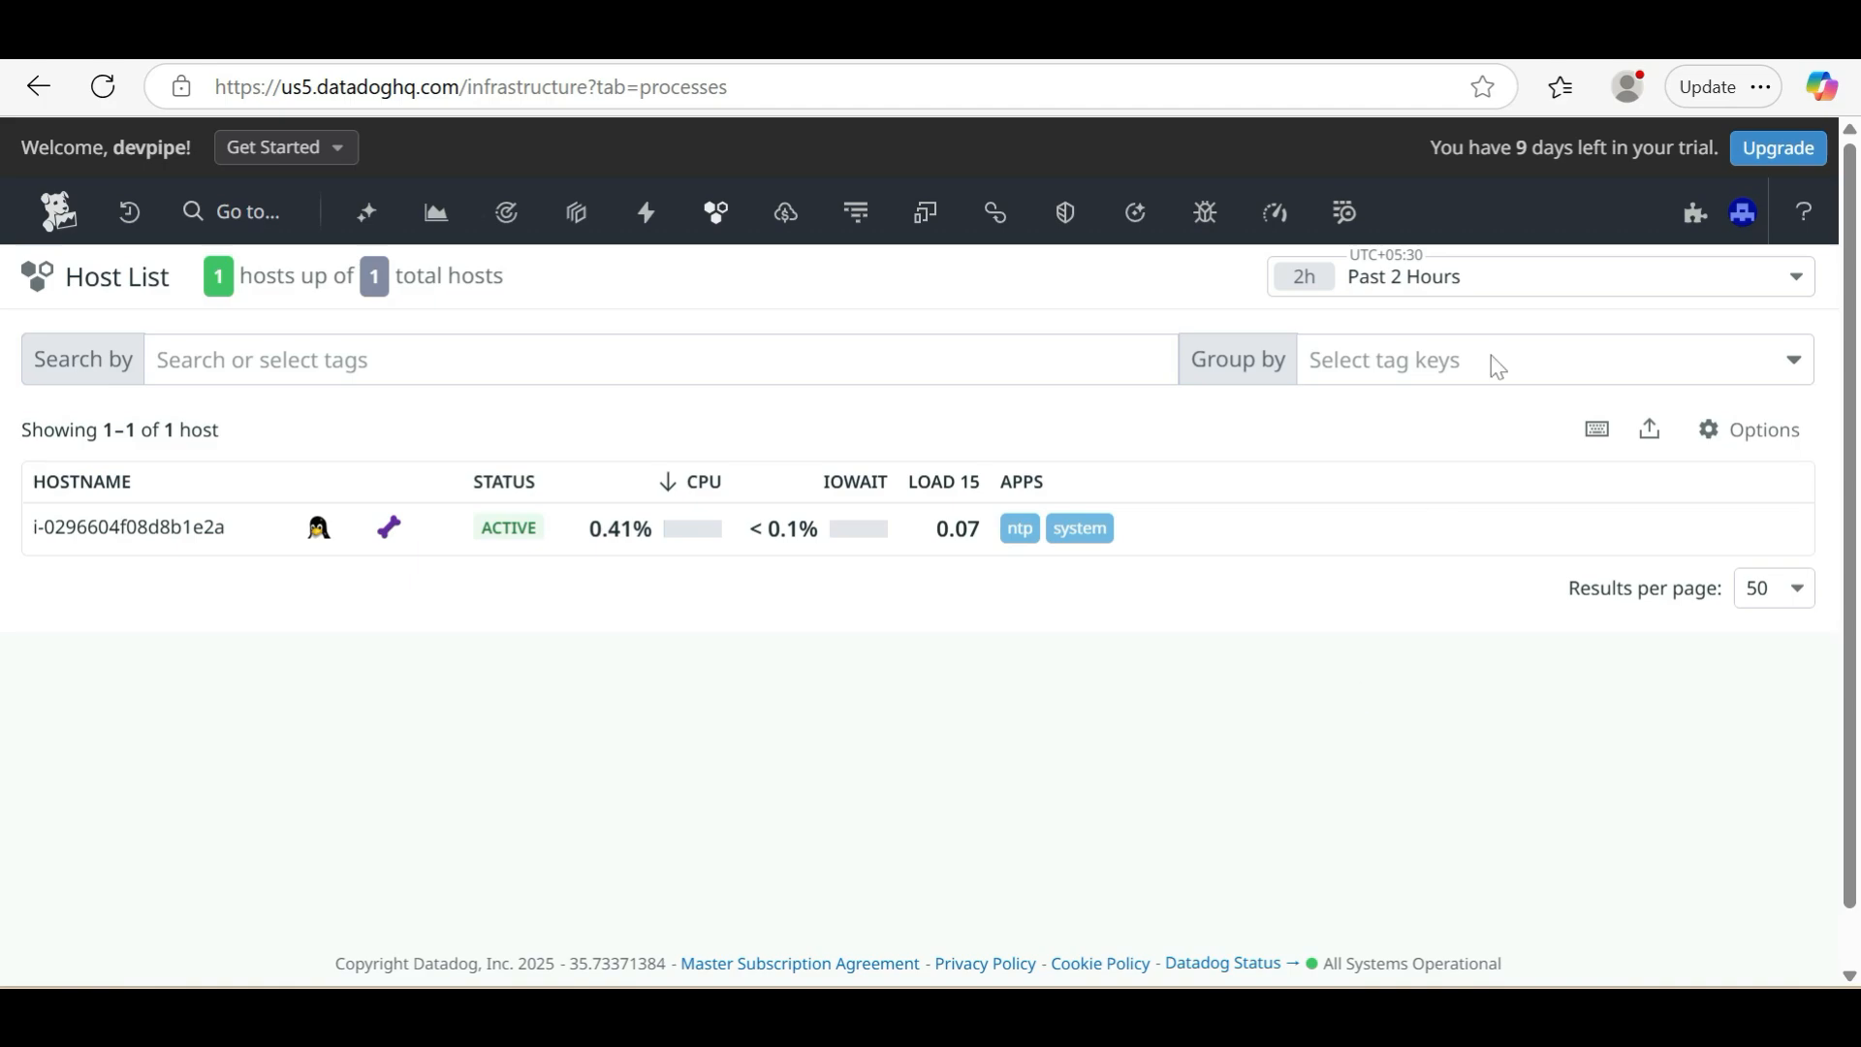
pyautogui.hotkey('alt', 'Tab')
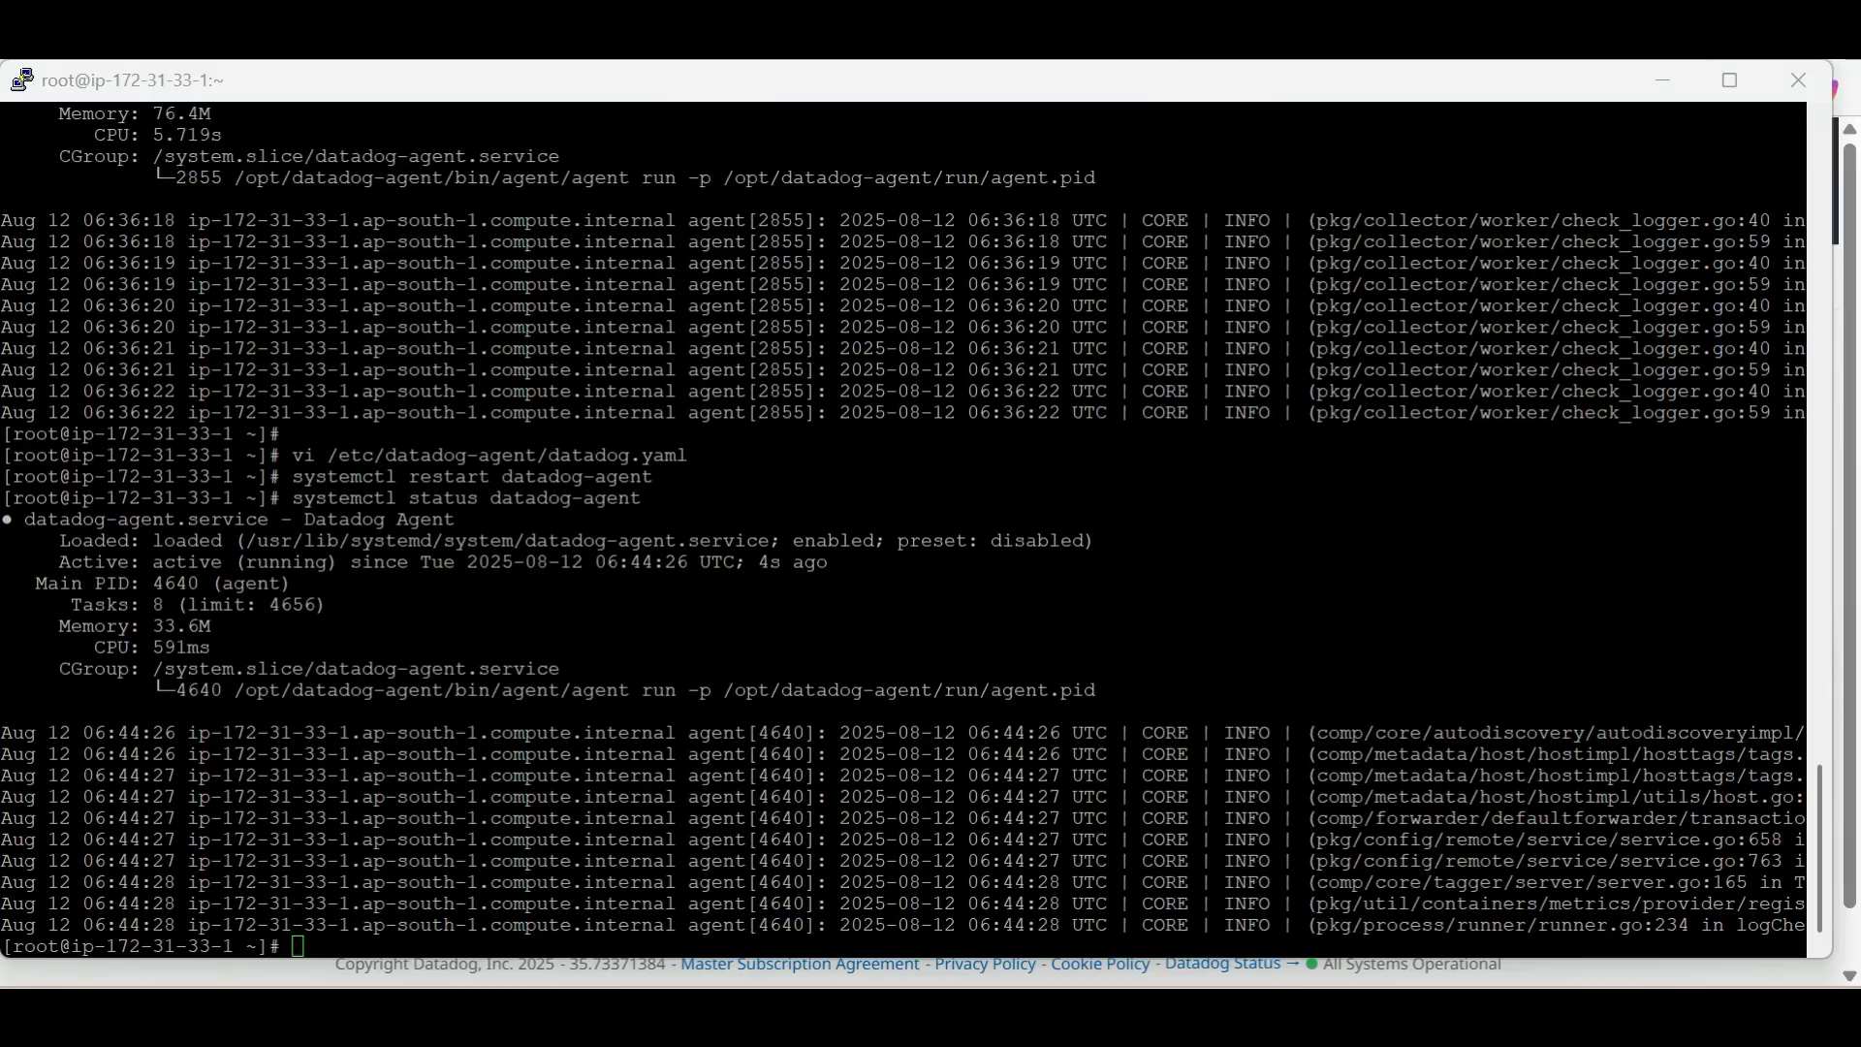
pyautogui.write('clear')
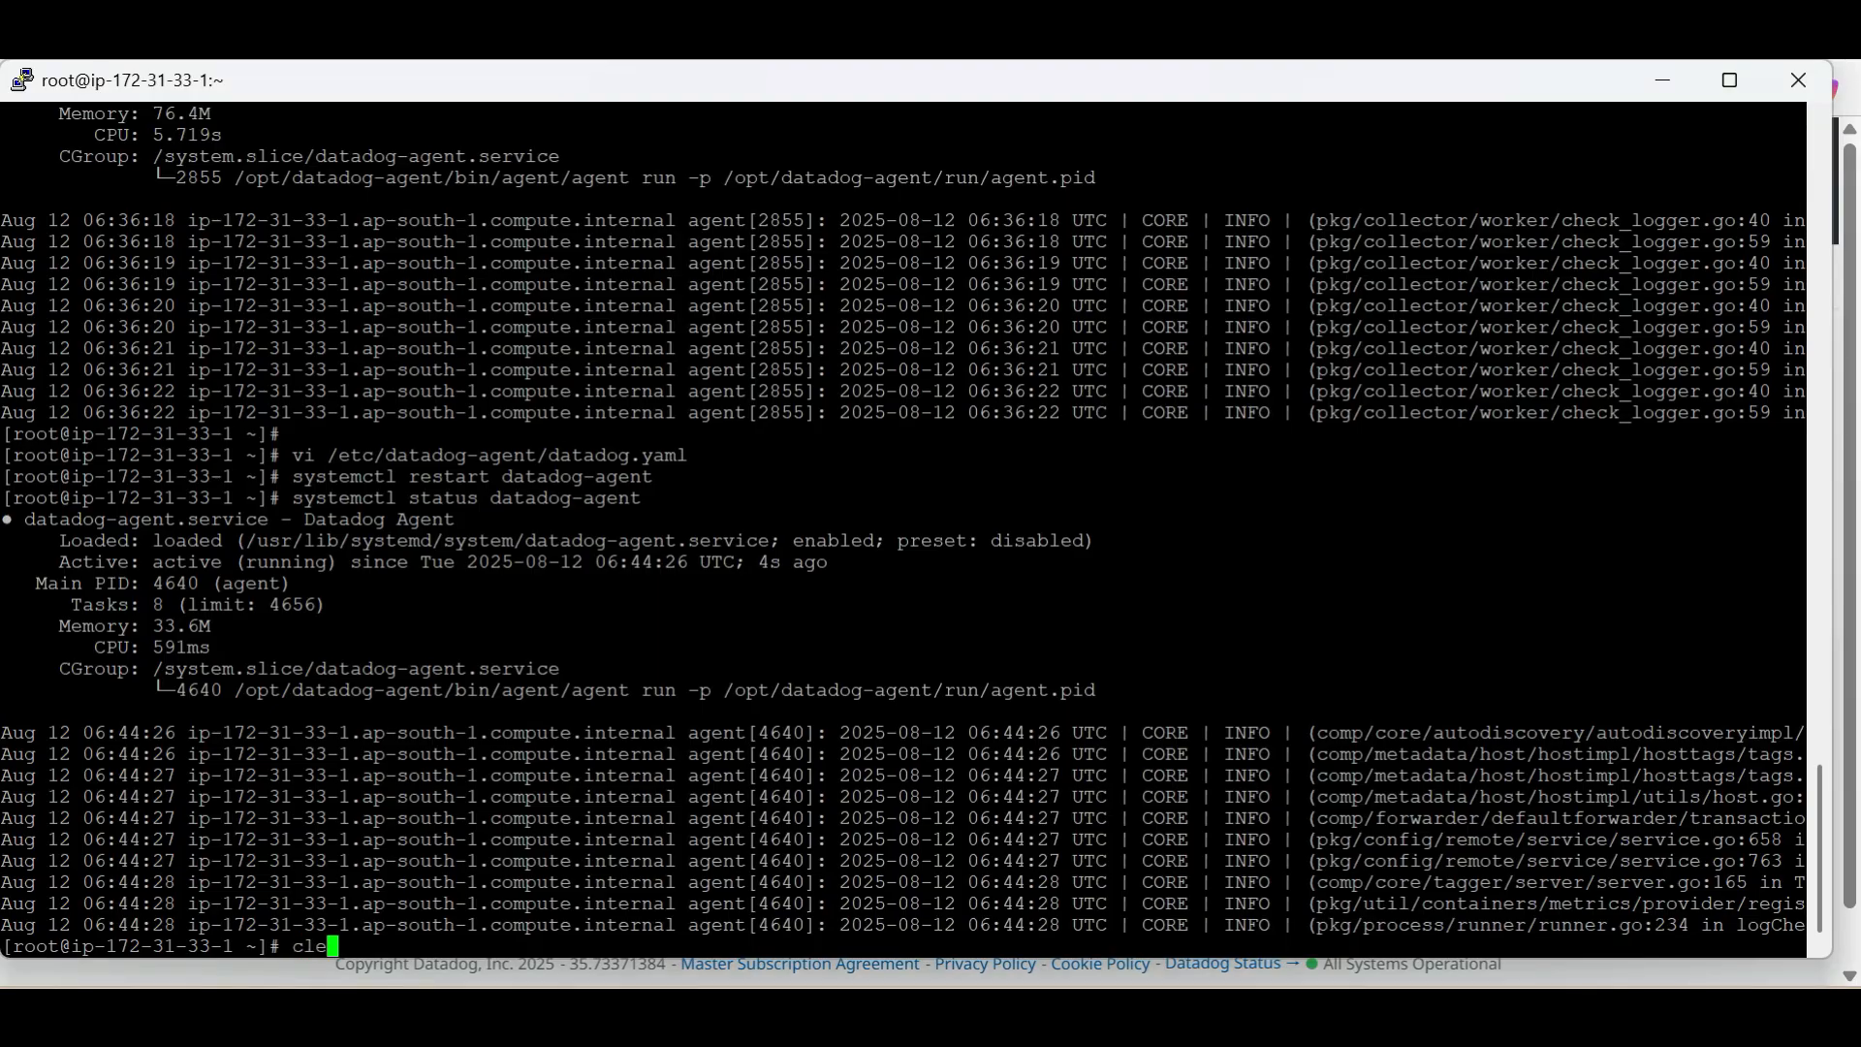
pyautogui.press('Return')
pyautogui.press('Return')
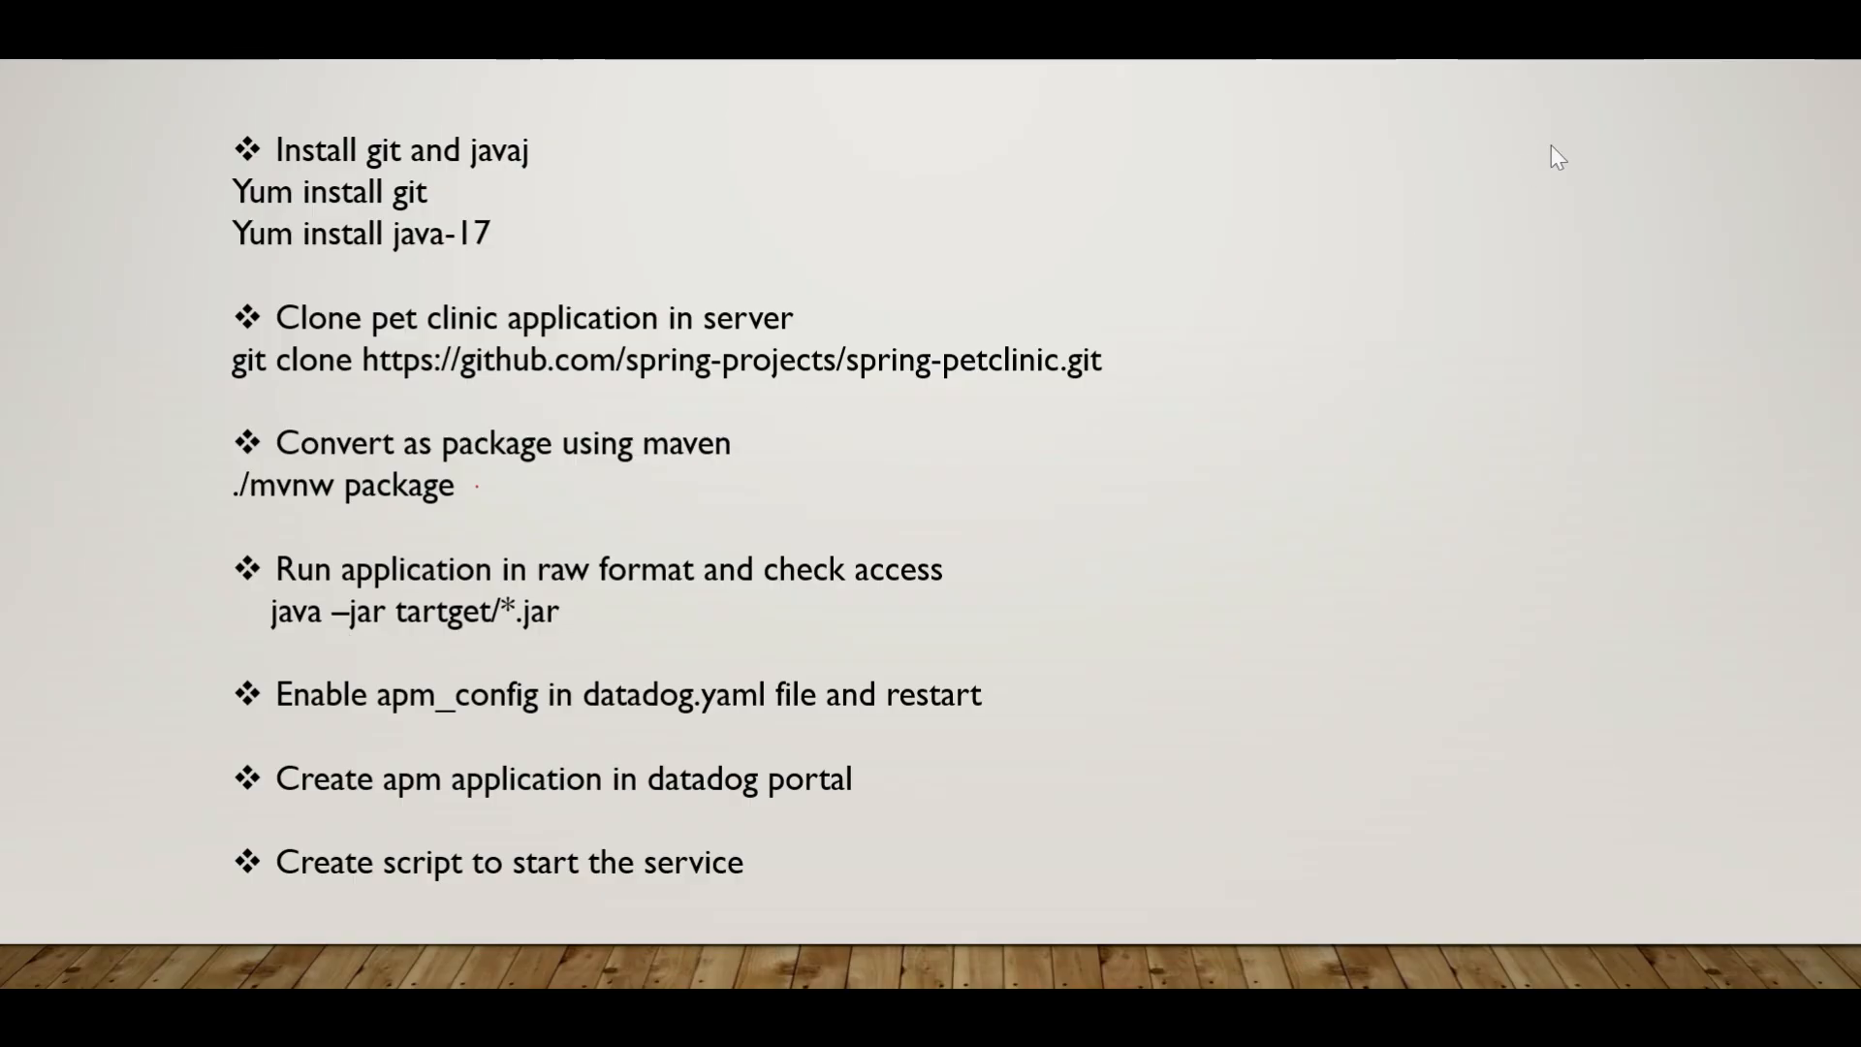
# Install Java 17 on the server with yum install java-17 and accept the package installation
pyautogui.hotkey('alt', 'Tab')
pyautogui.hotkey('alt', 'Tab')
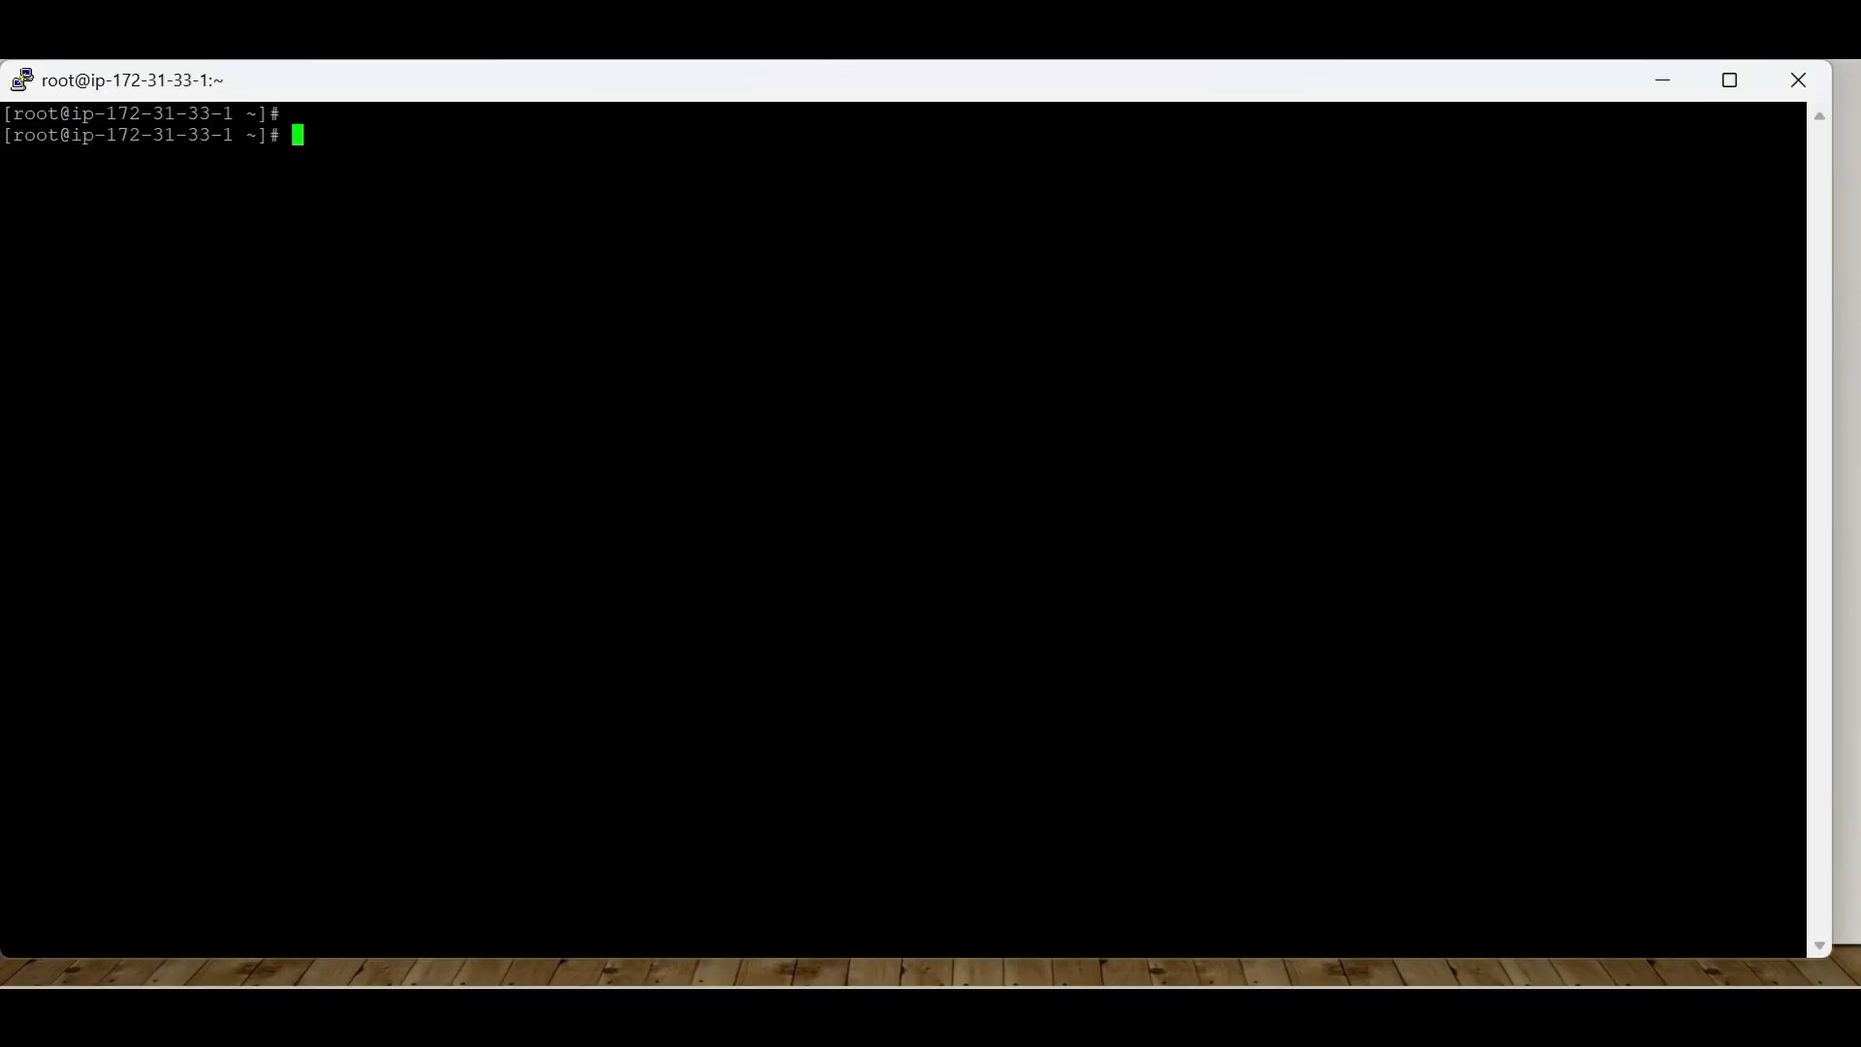
pyautogui.press('Return')
pyautogui.write('yum insta')
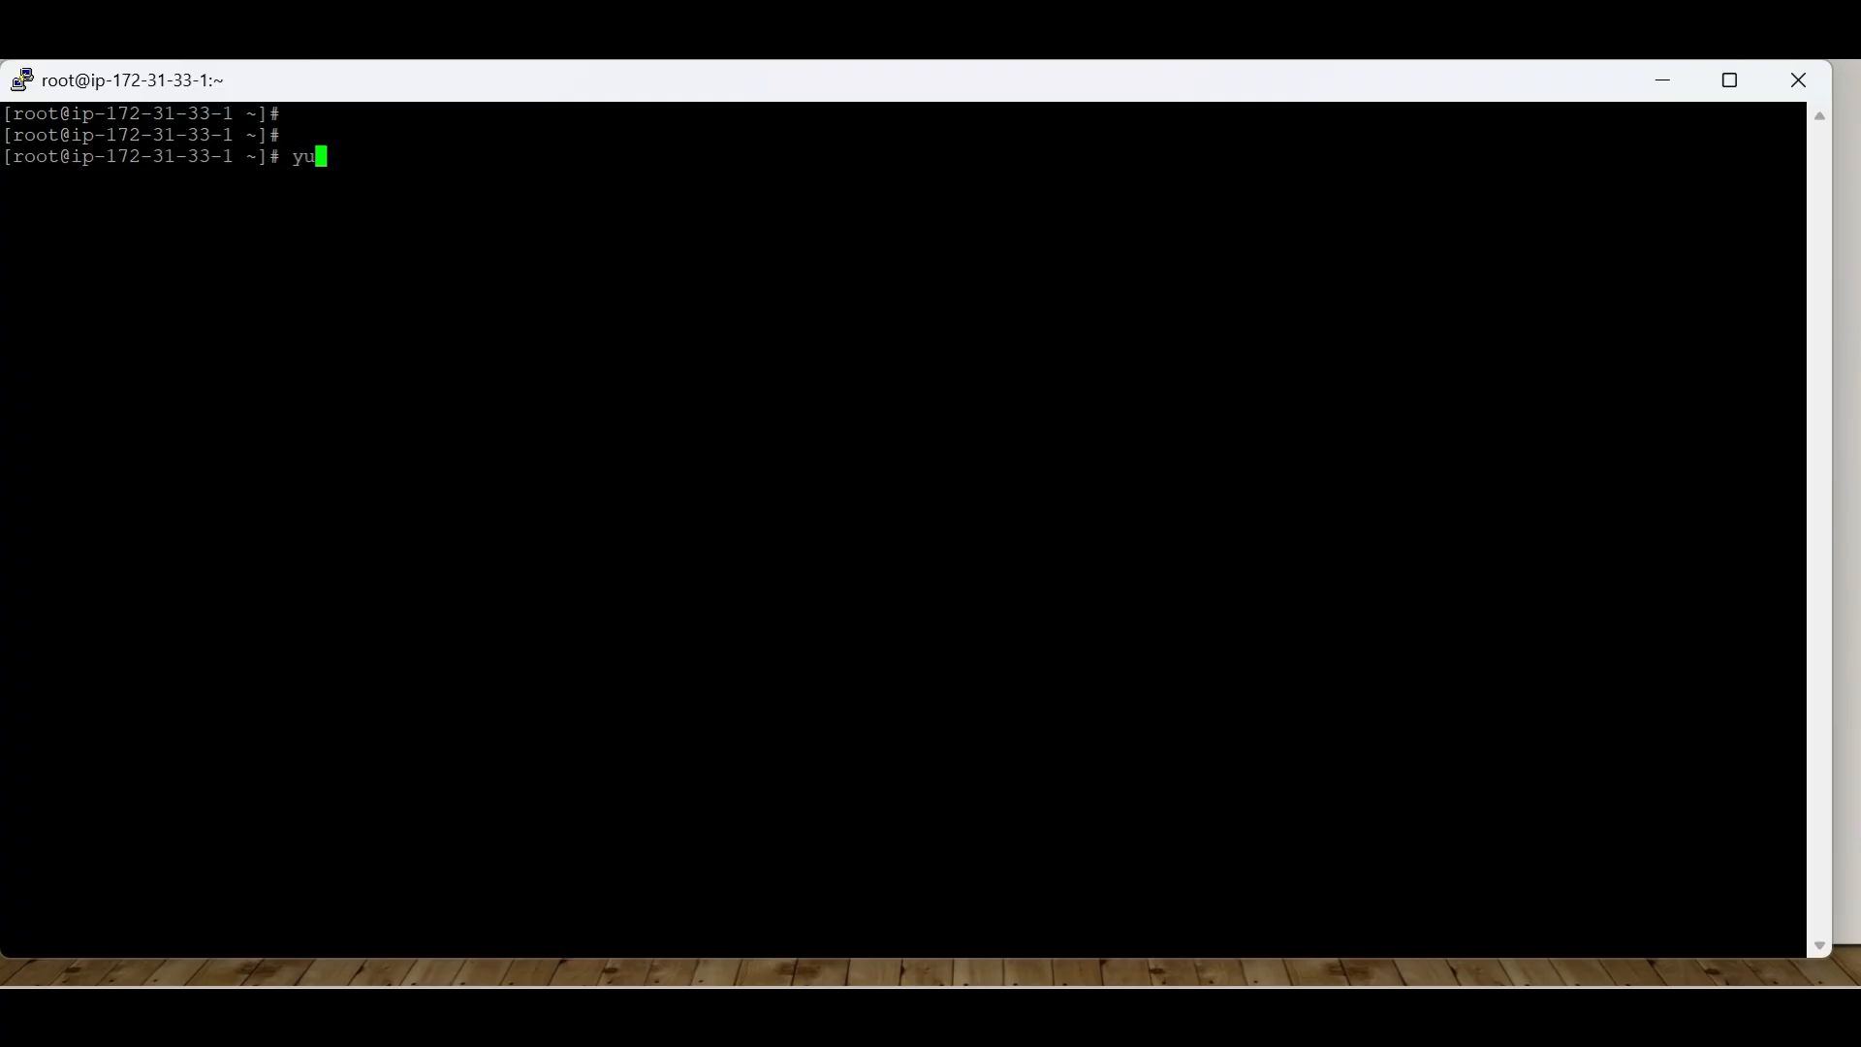
pyautogui.write('ll jva')
pyautogui.press('BackSpace')
pyautogui.press('BackSpace')
pyautogui.write('ava-17')
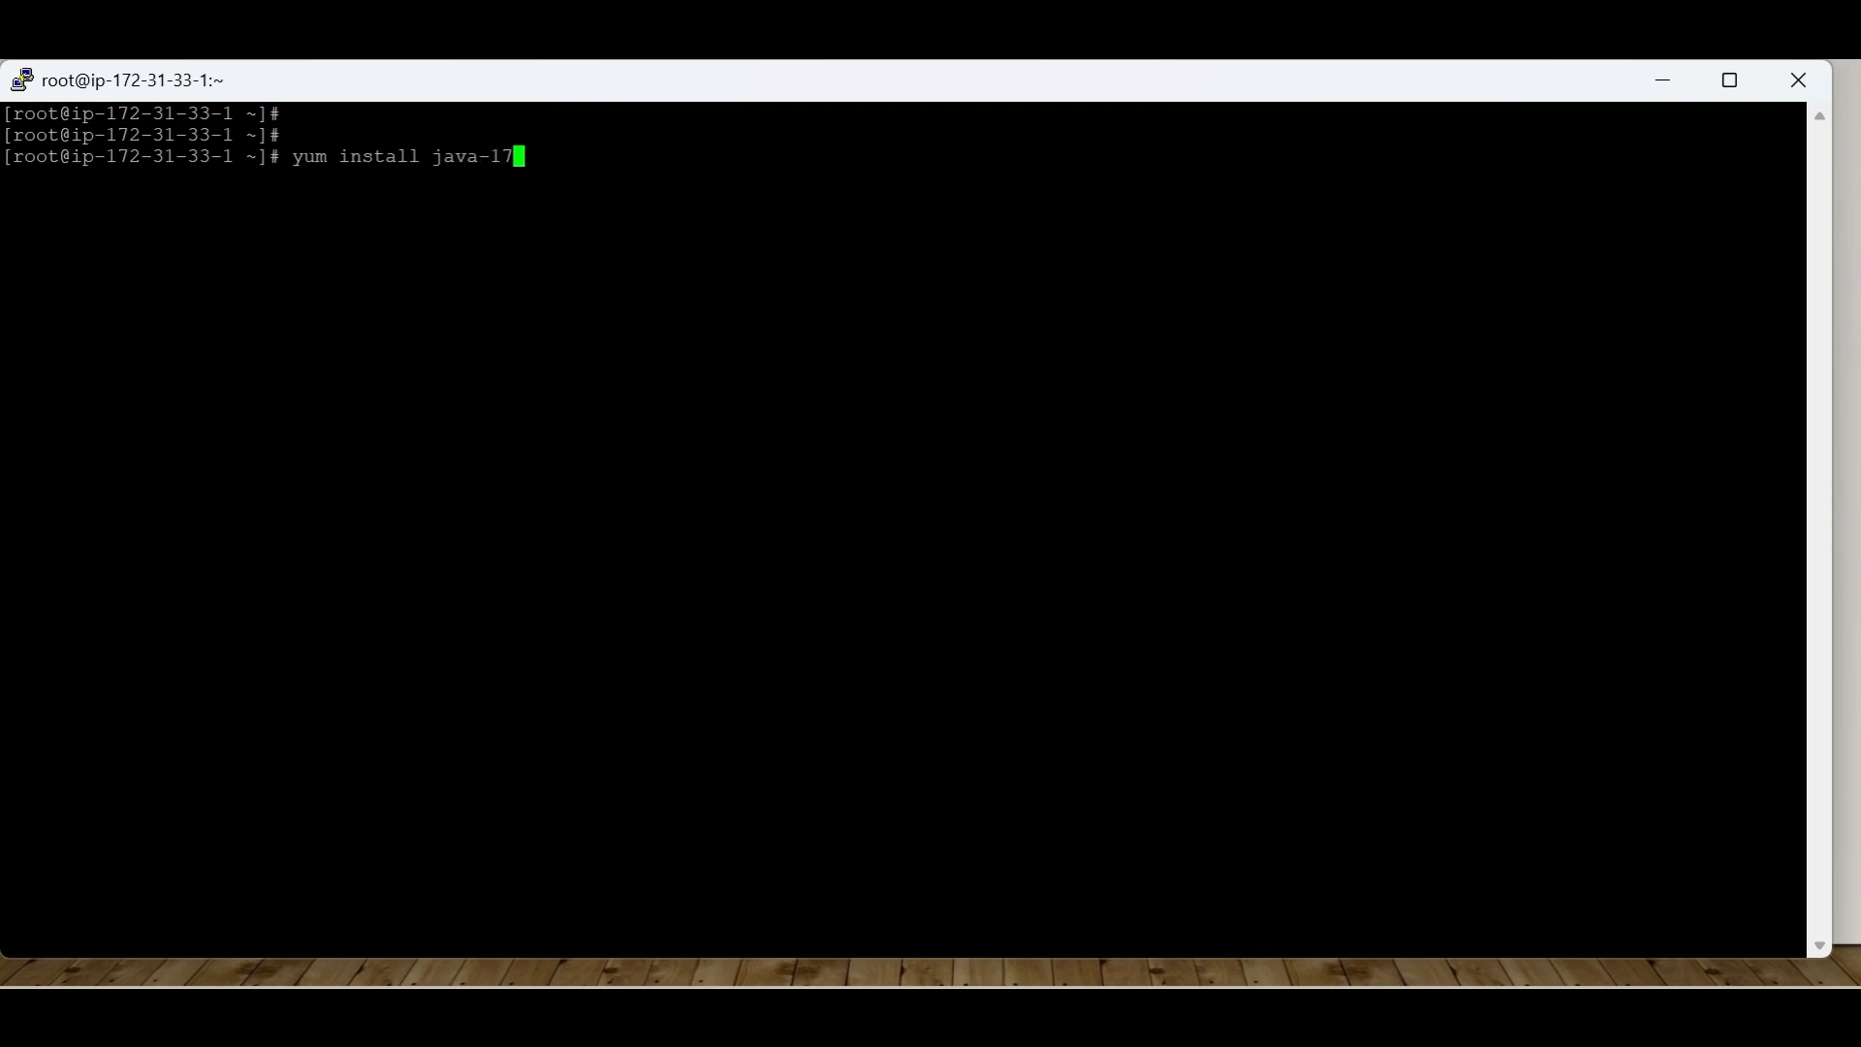
pyautogui.press('Return')
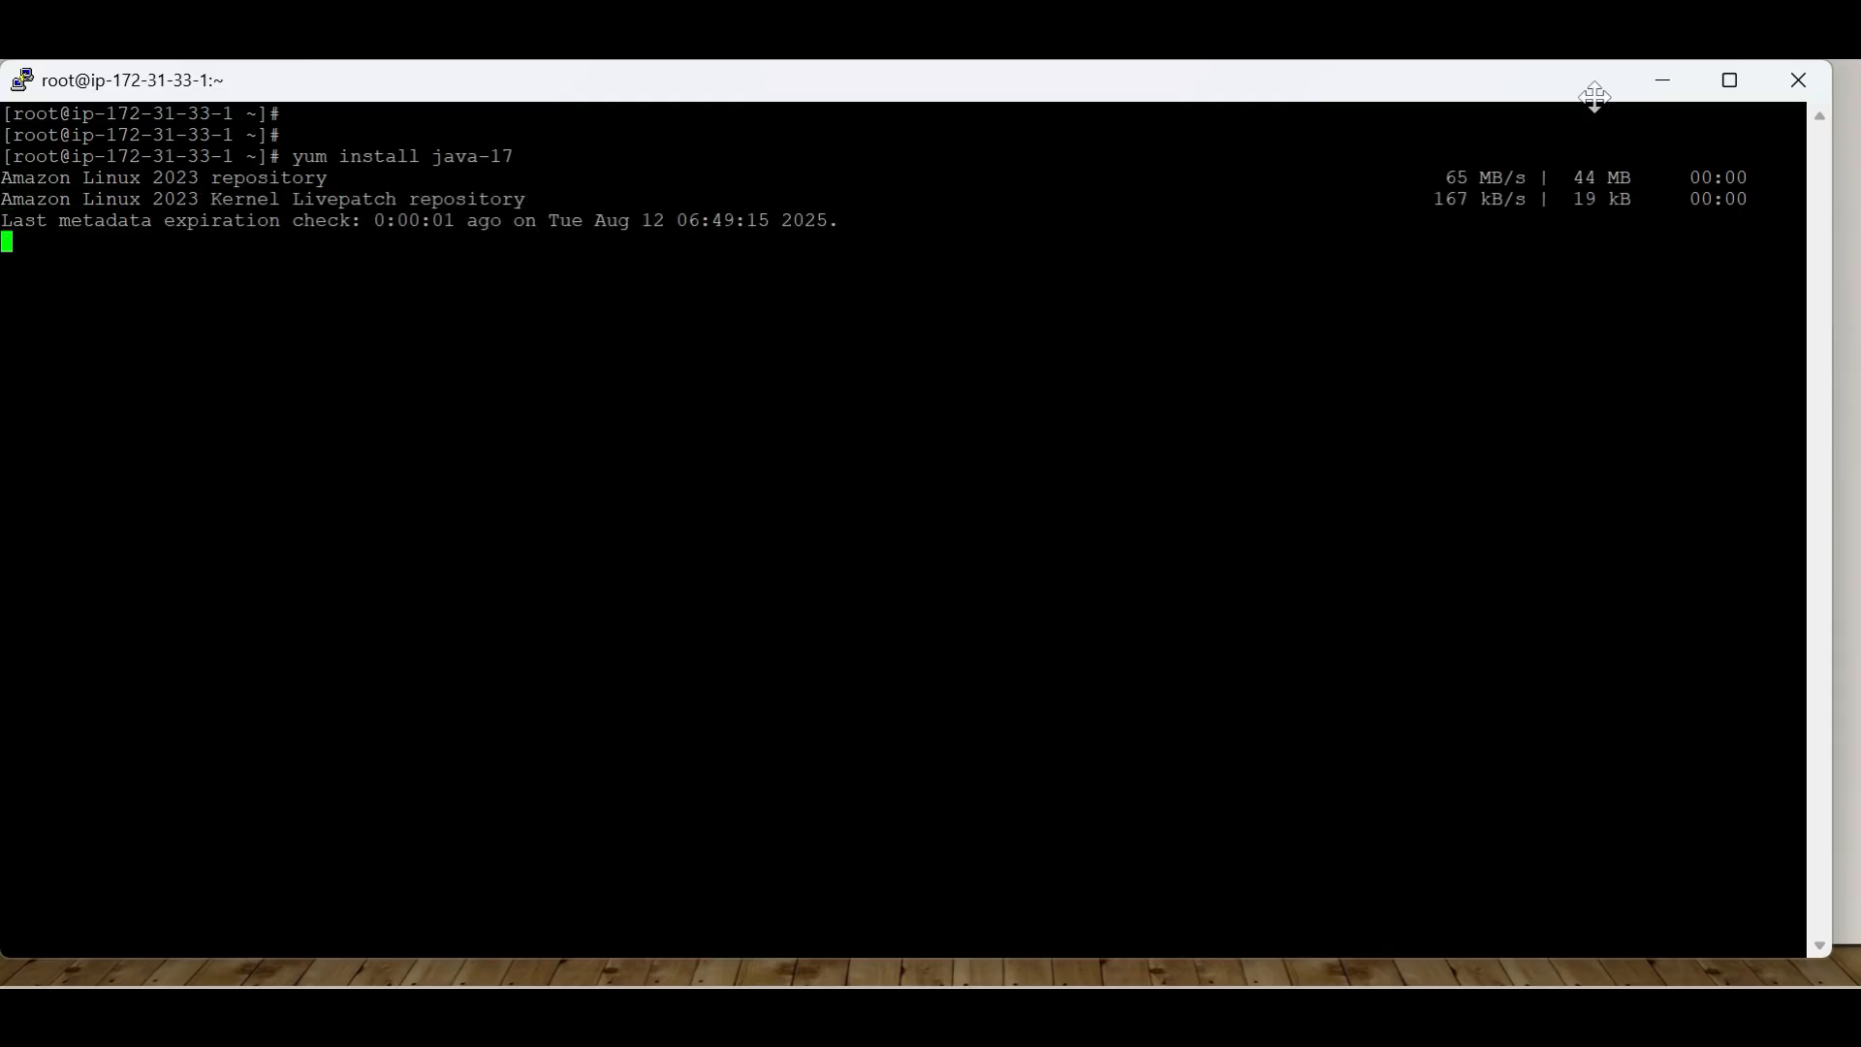
pyautogui.write('y')
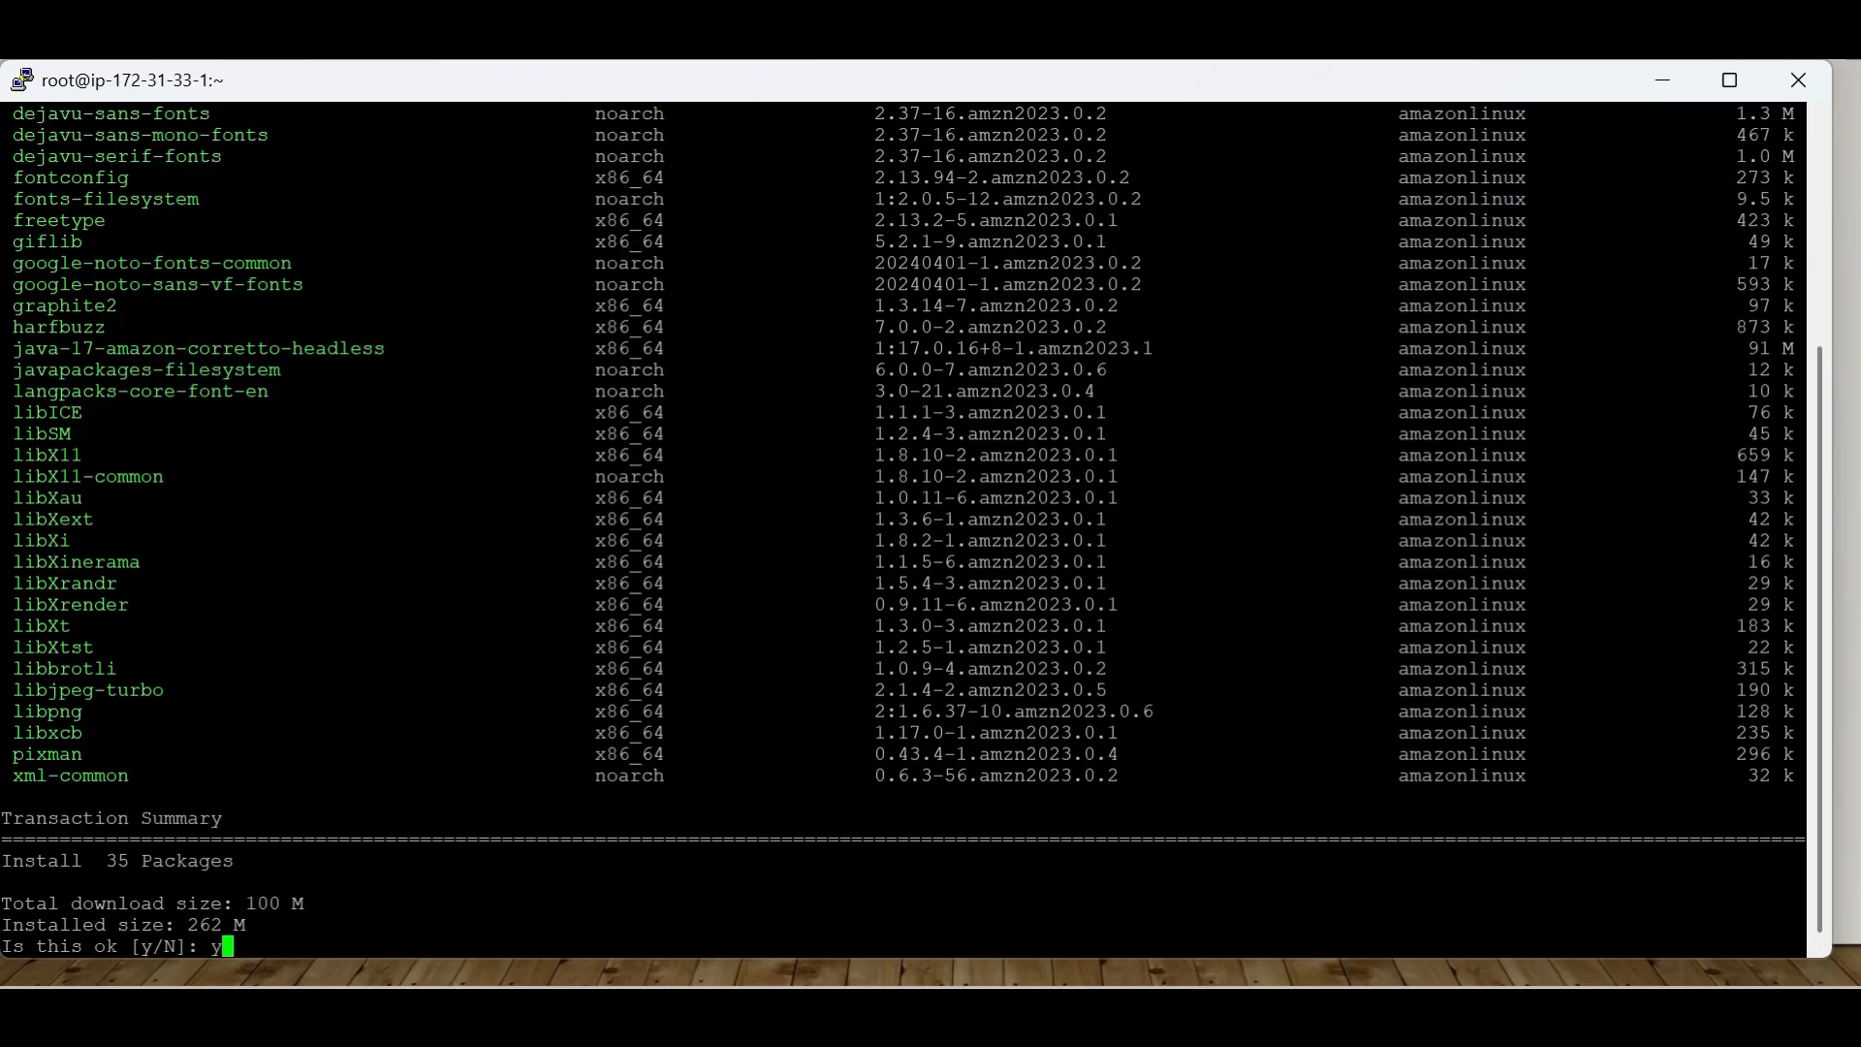
pyautogui.press('Return')
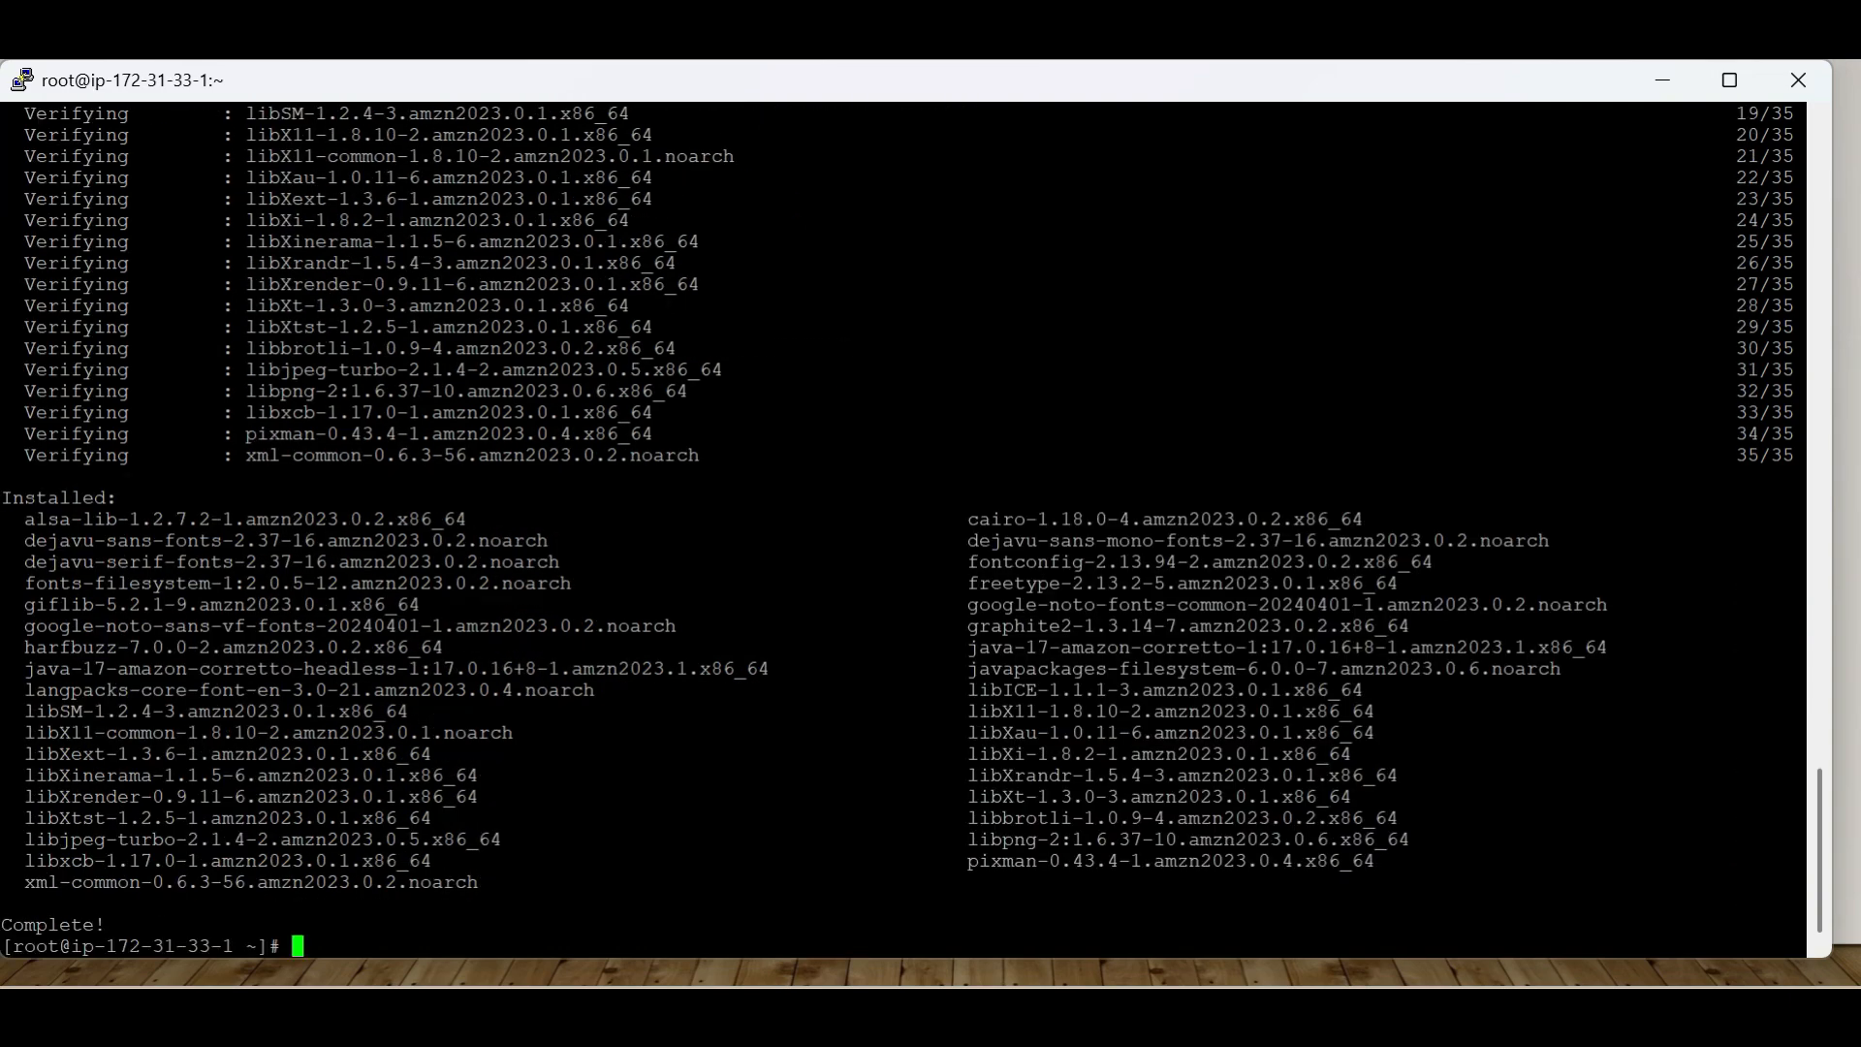
# Install git on the server with yum install git -y
pyautogui.write('yum install git -y')
pyautogui.press('Return')
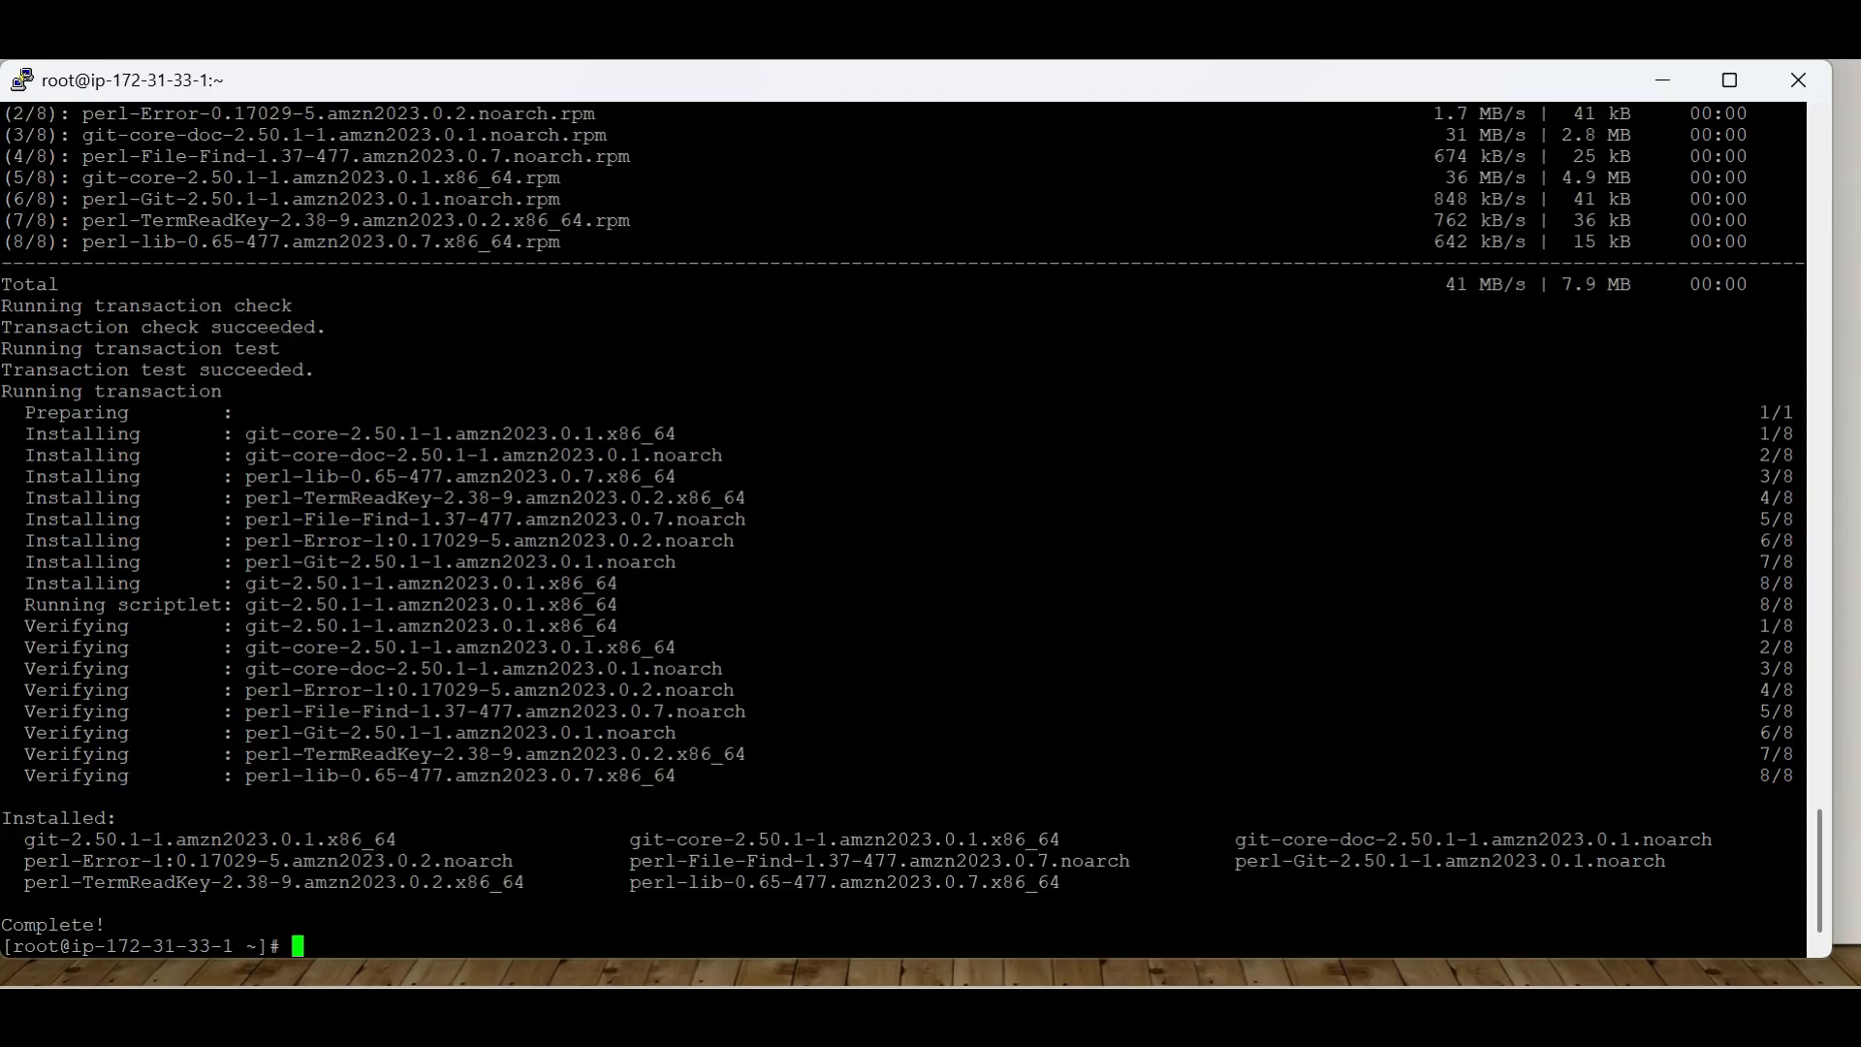
# Switch to the spring-petclinic GitHub page in the browser and copy the git clone command from the README's Run Petclinic locally section
pyautogui.hotkey('alt', 'Tab')
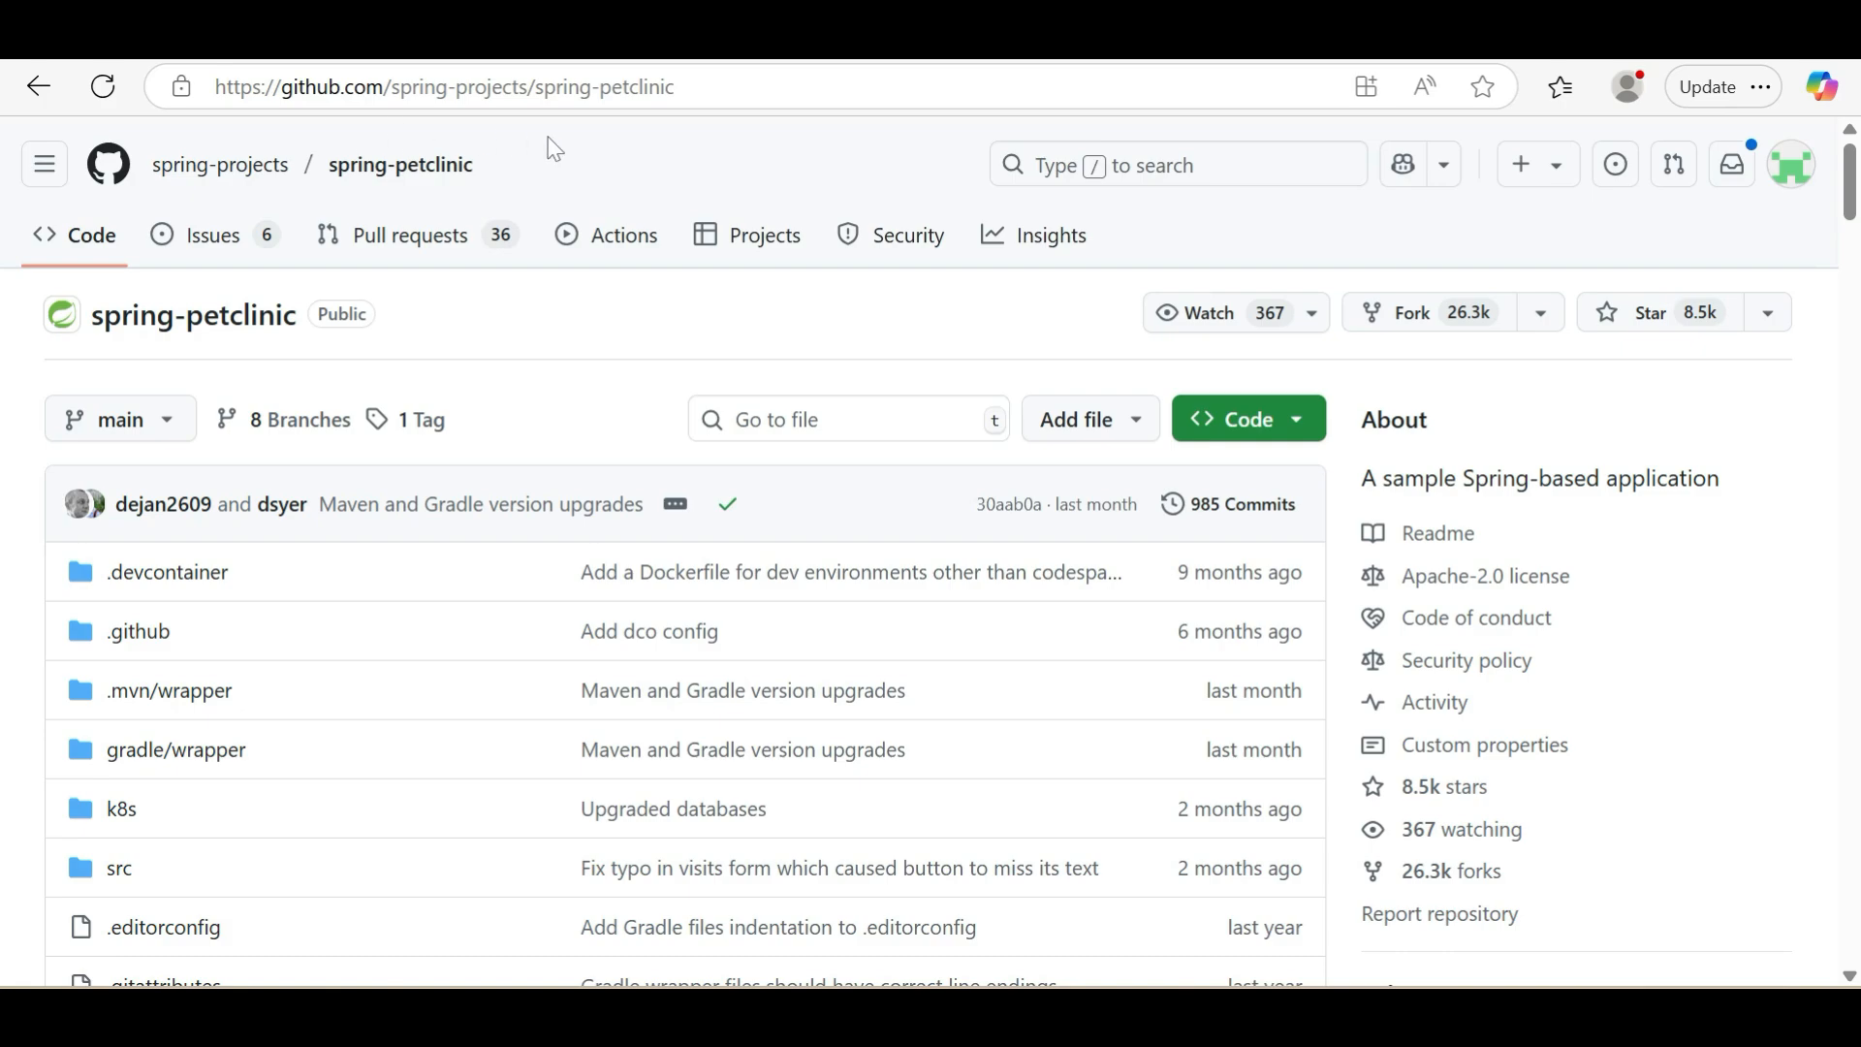
pyautogui.click(659, 87)
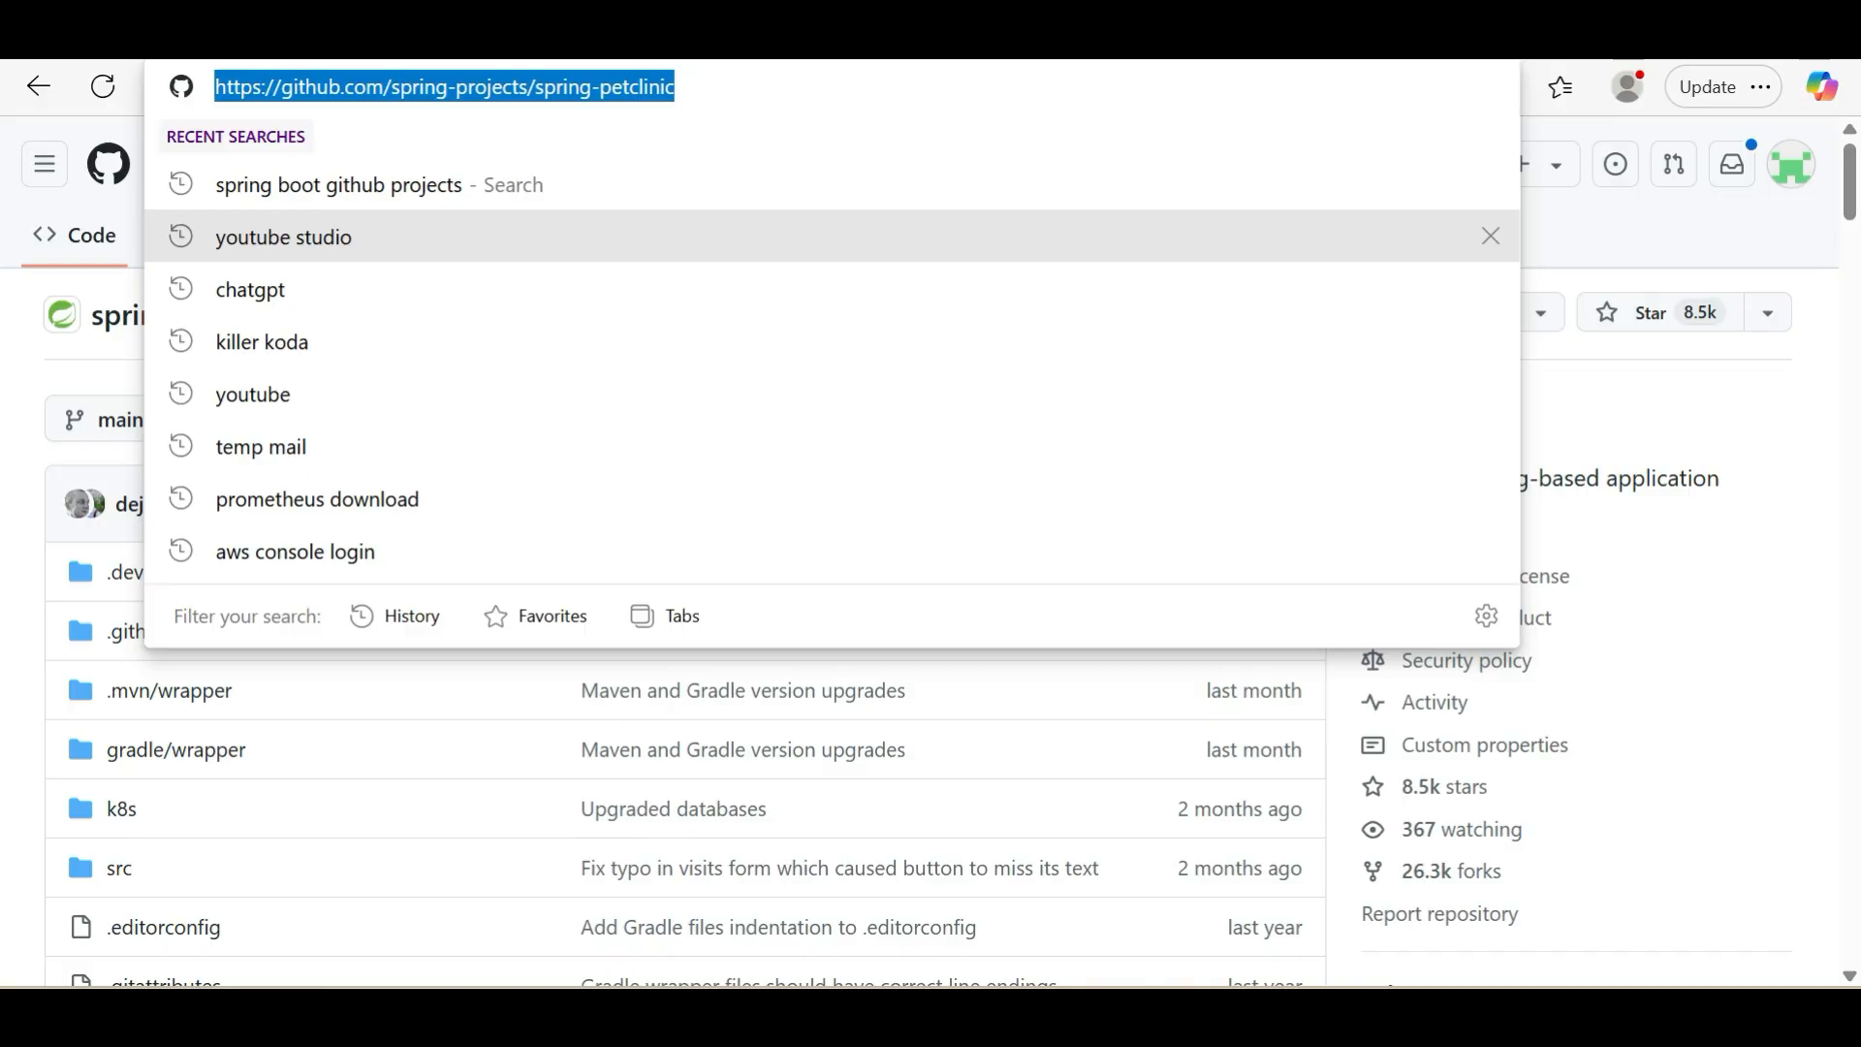
pyautogui.click(18, 408)
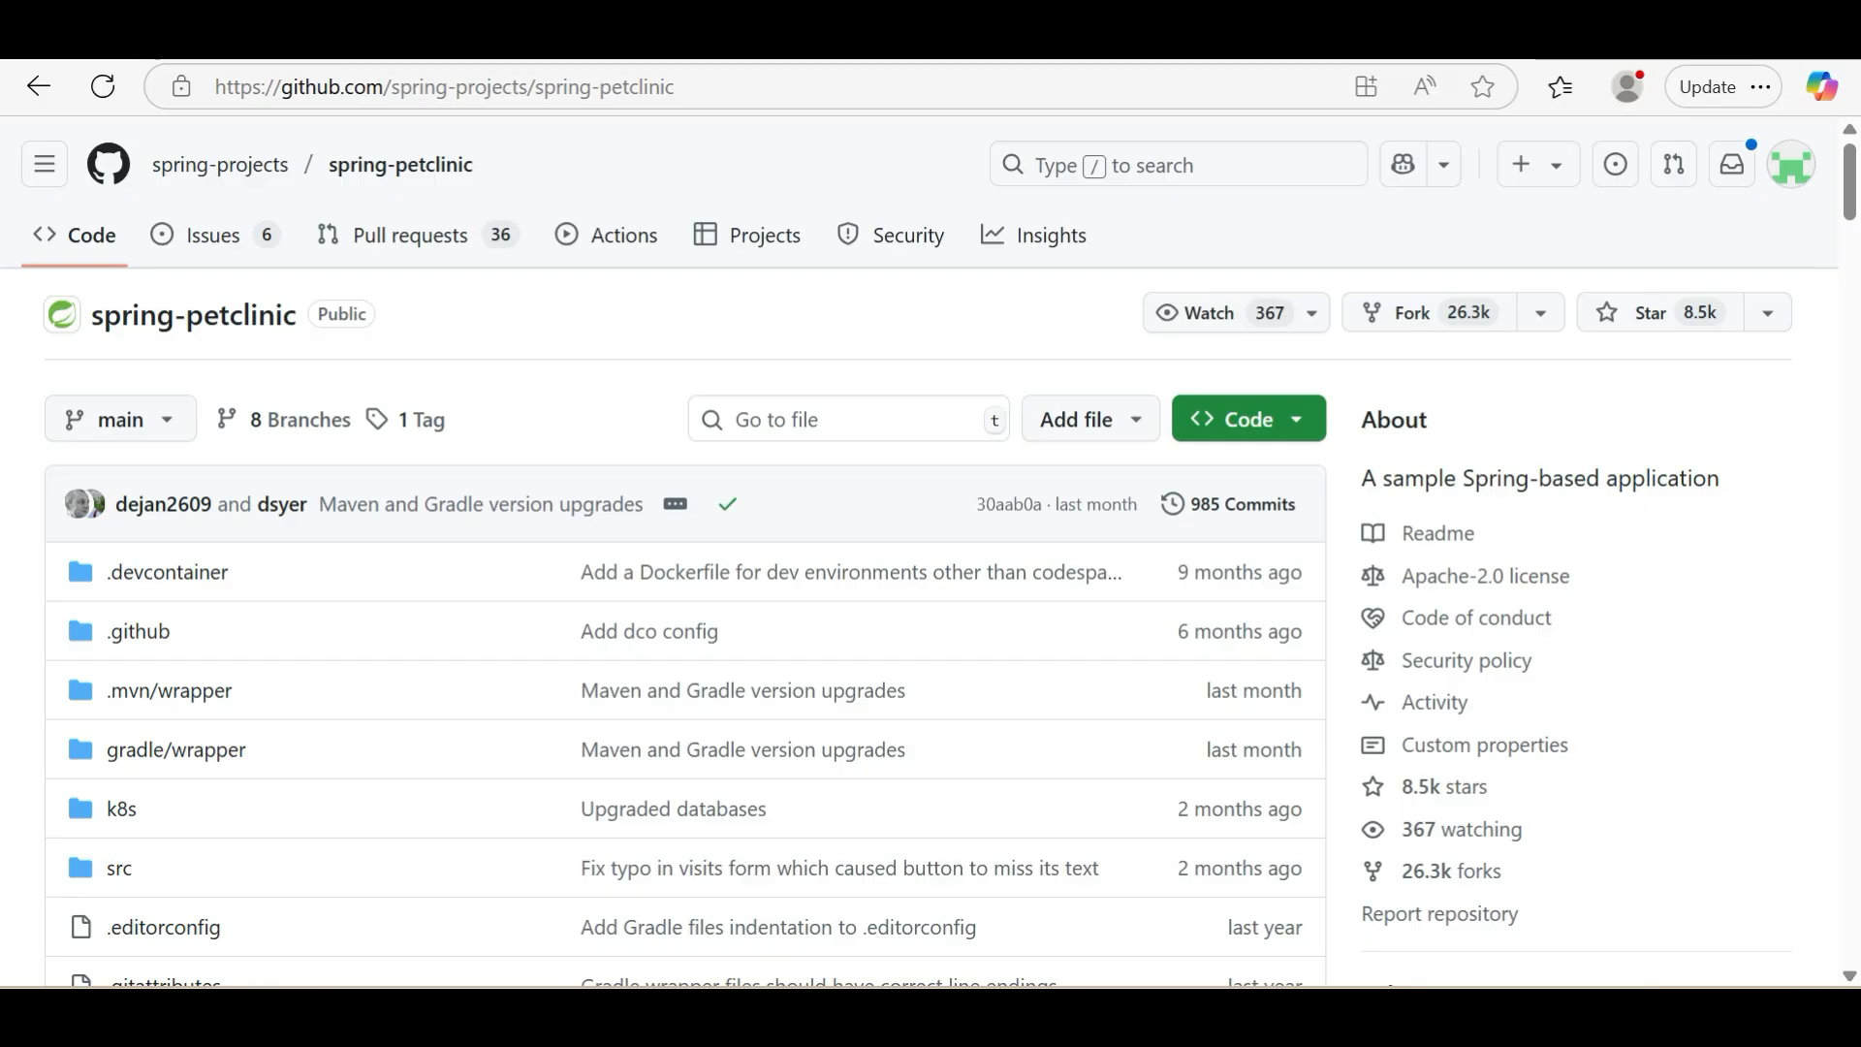
pyautogui.click(679, 88)
pyautogui.press('Escape')
pyautogui.scroll(-15, 562, 630)
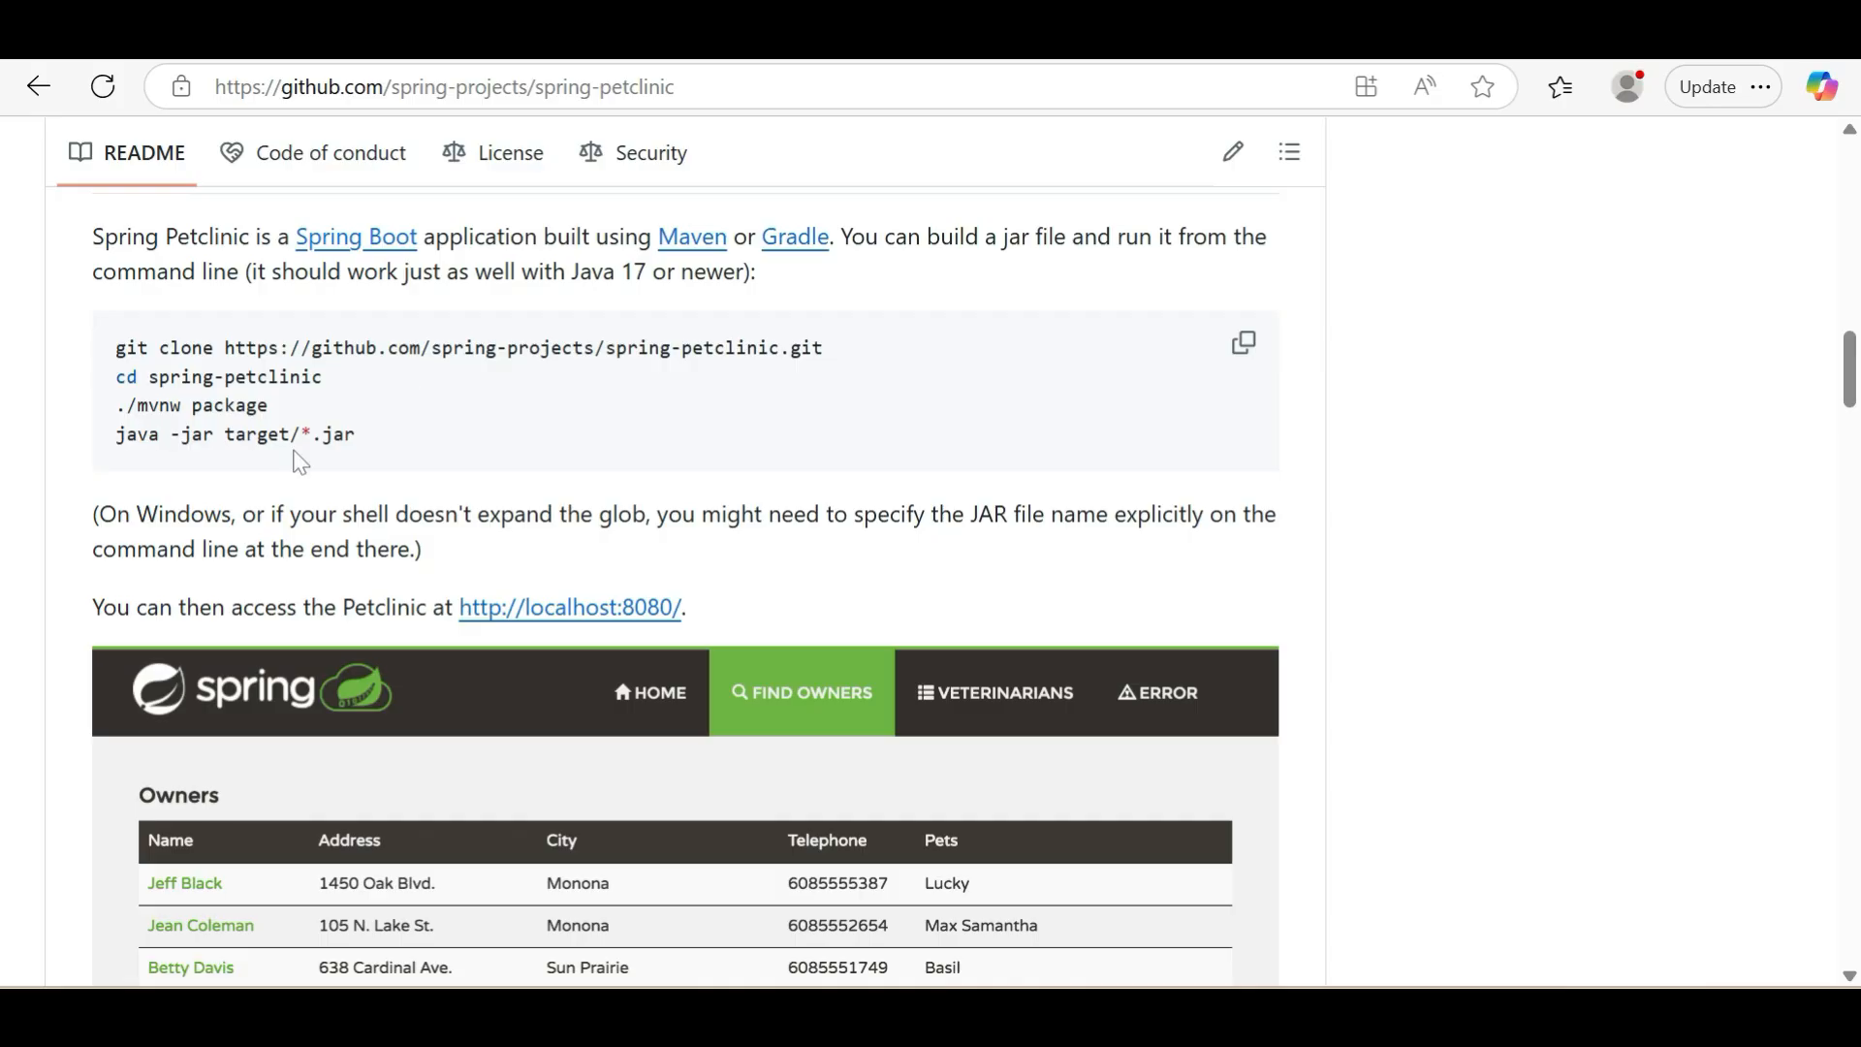
pyautogui.scroll(-1, 299, 463)
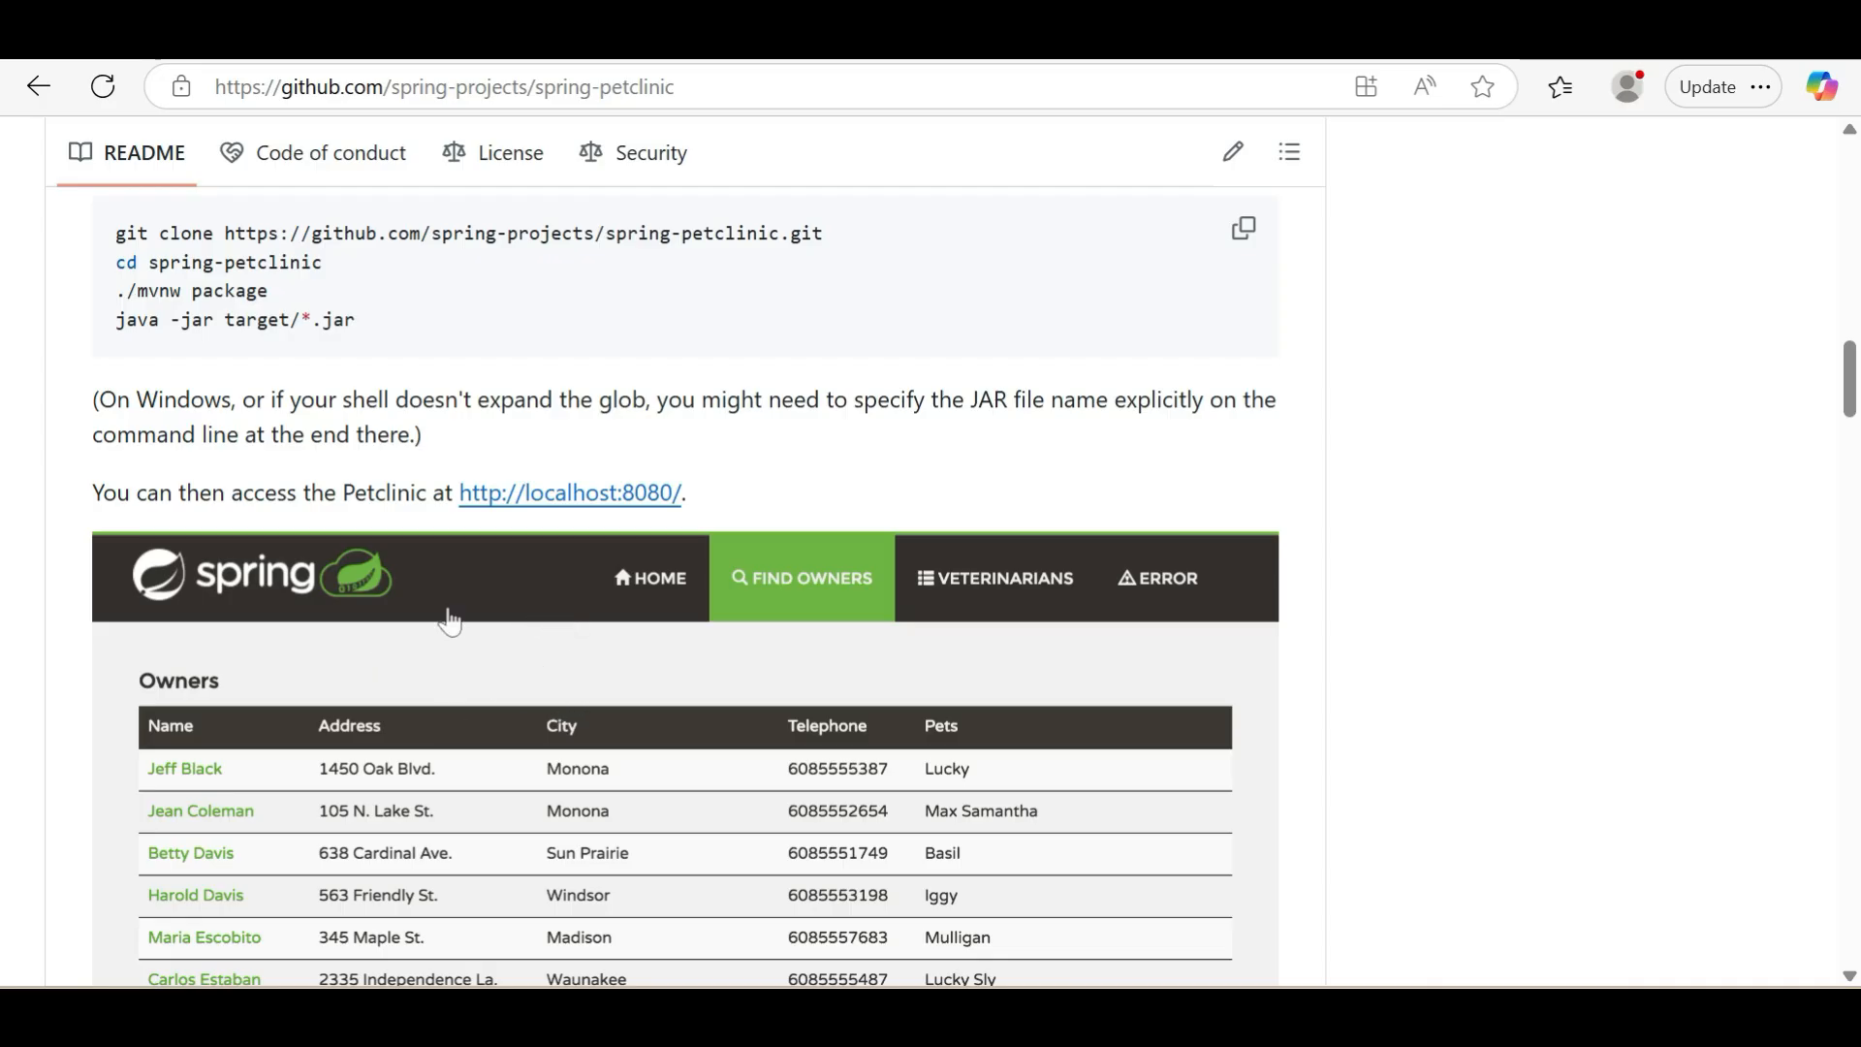
pyautogui.scroll(2, 312, 470)
pyautogui.tripleClick(101, 443)
pyautogui.hotkey('ctrl', 'c')
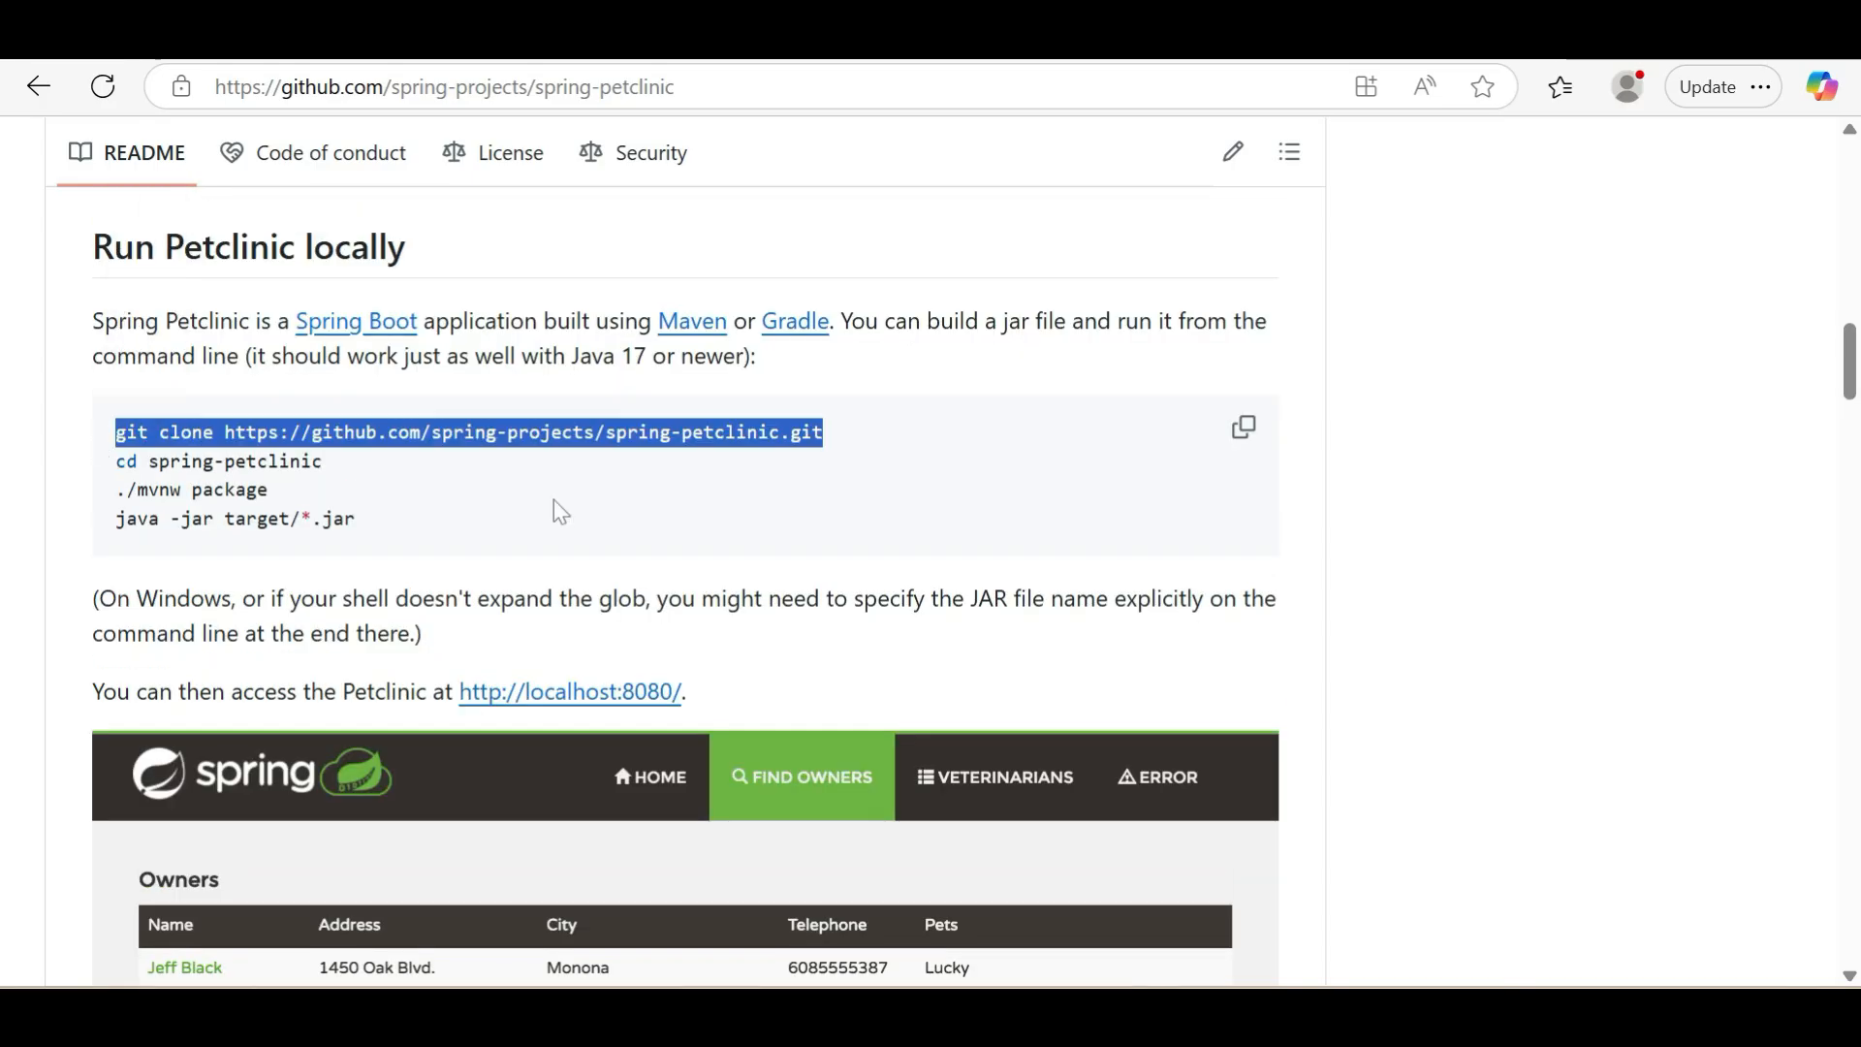
pyautogui.scroll(7, 555, 500)
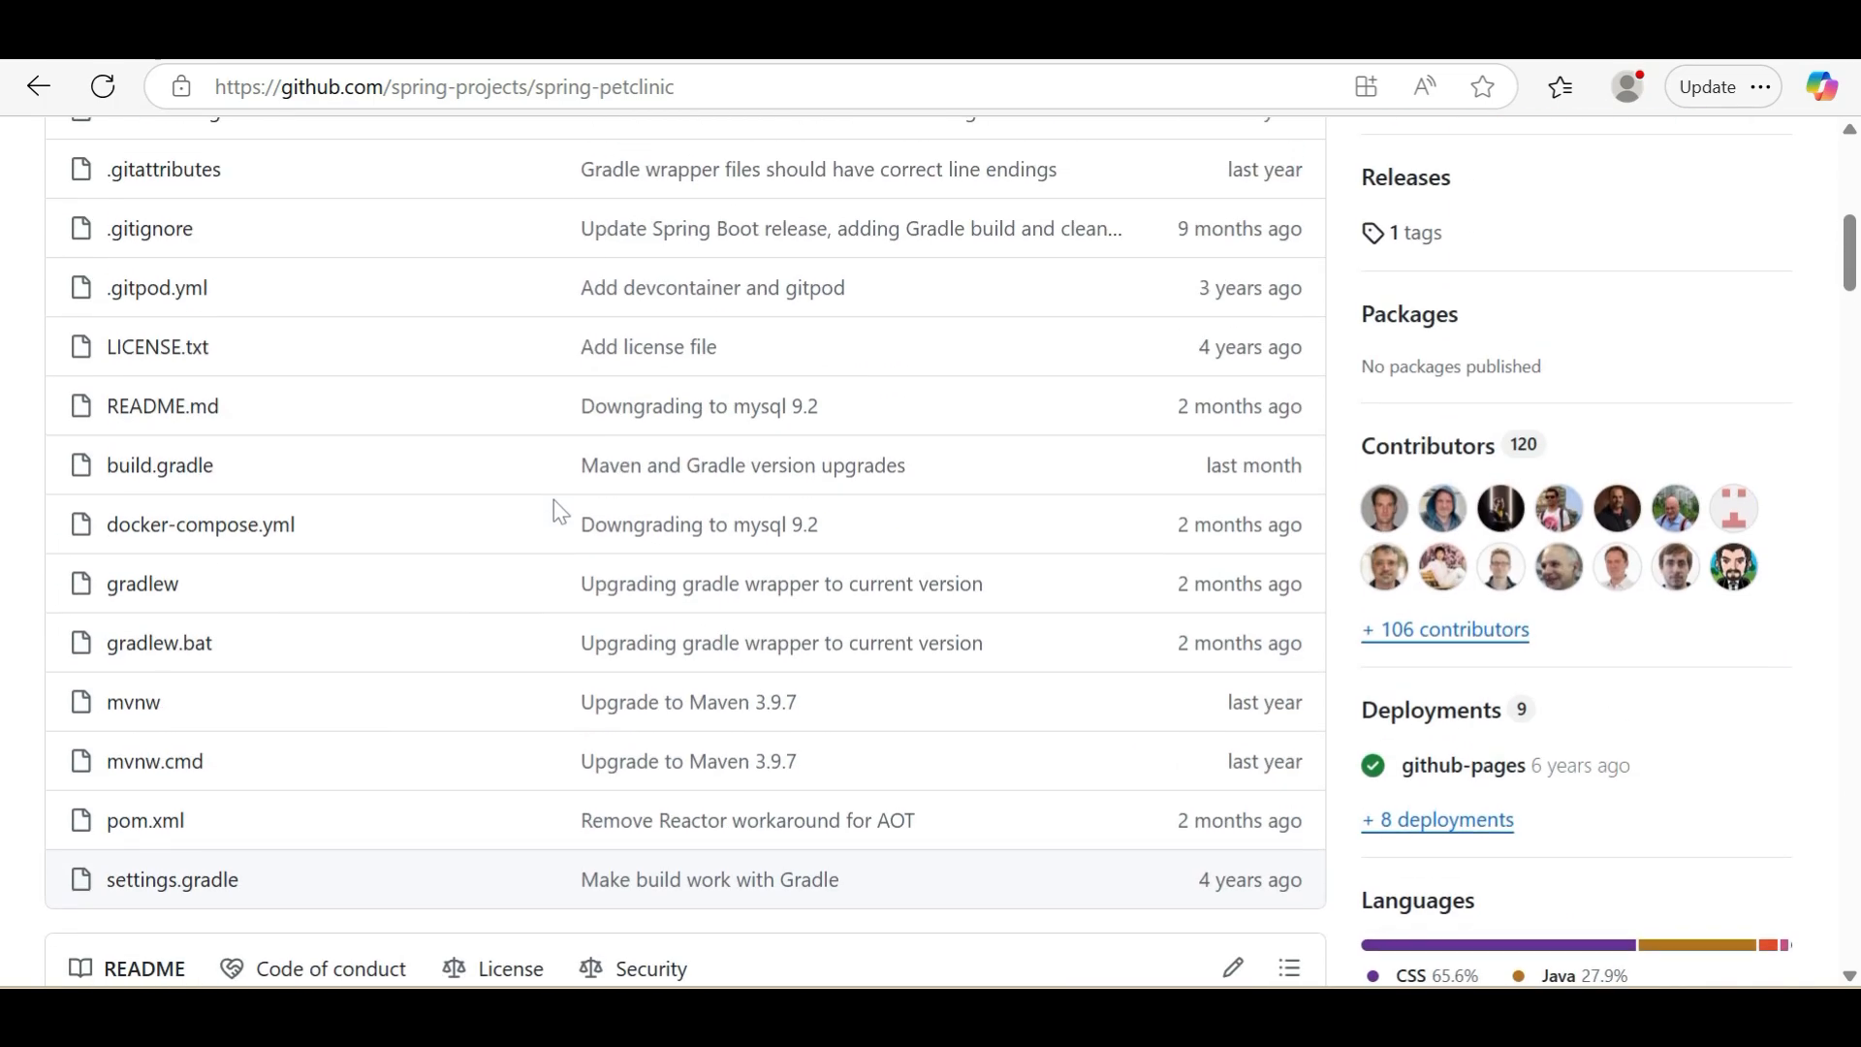
pyautogui.scroll(4, 524, 514)
# Switch to the PuTTY terminal, create the directory /myproject with mkdir -p and change into it
pyautogui.hotkey('alt', 'Tab')
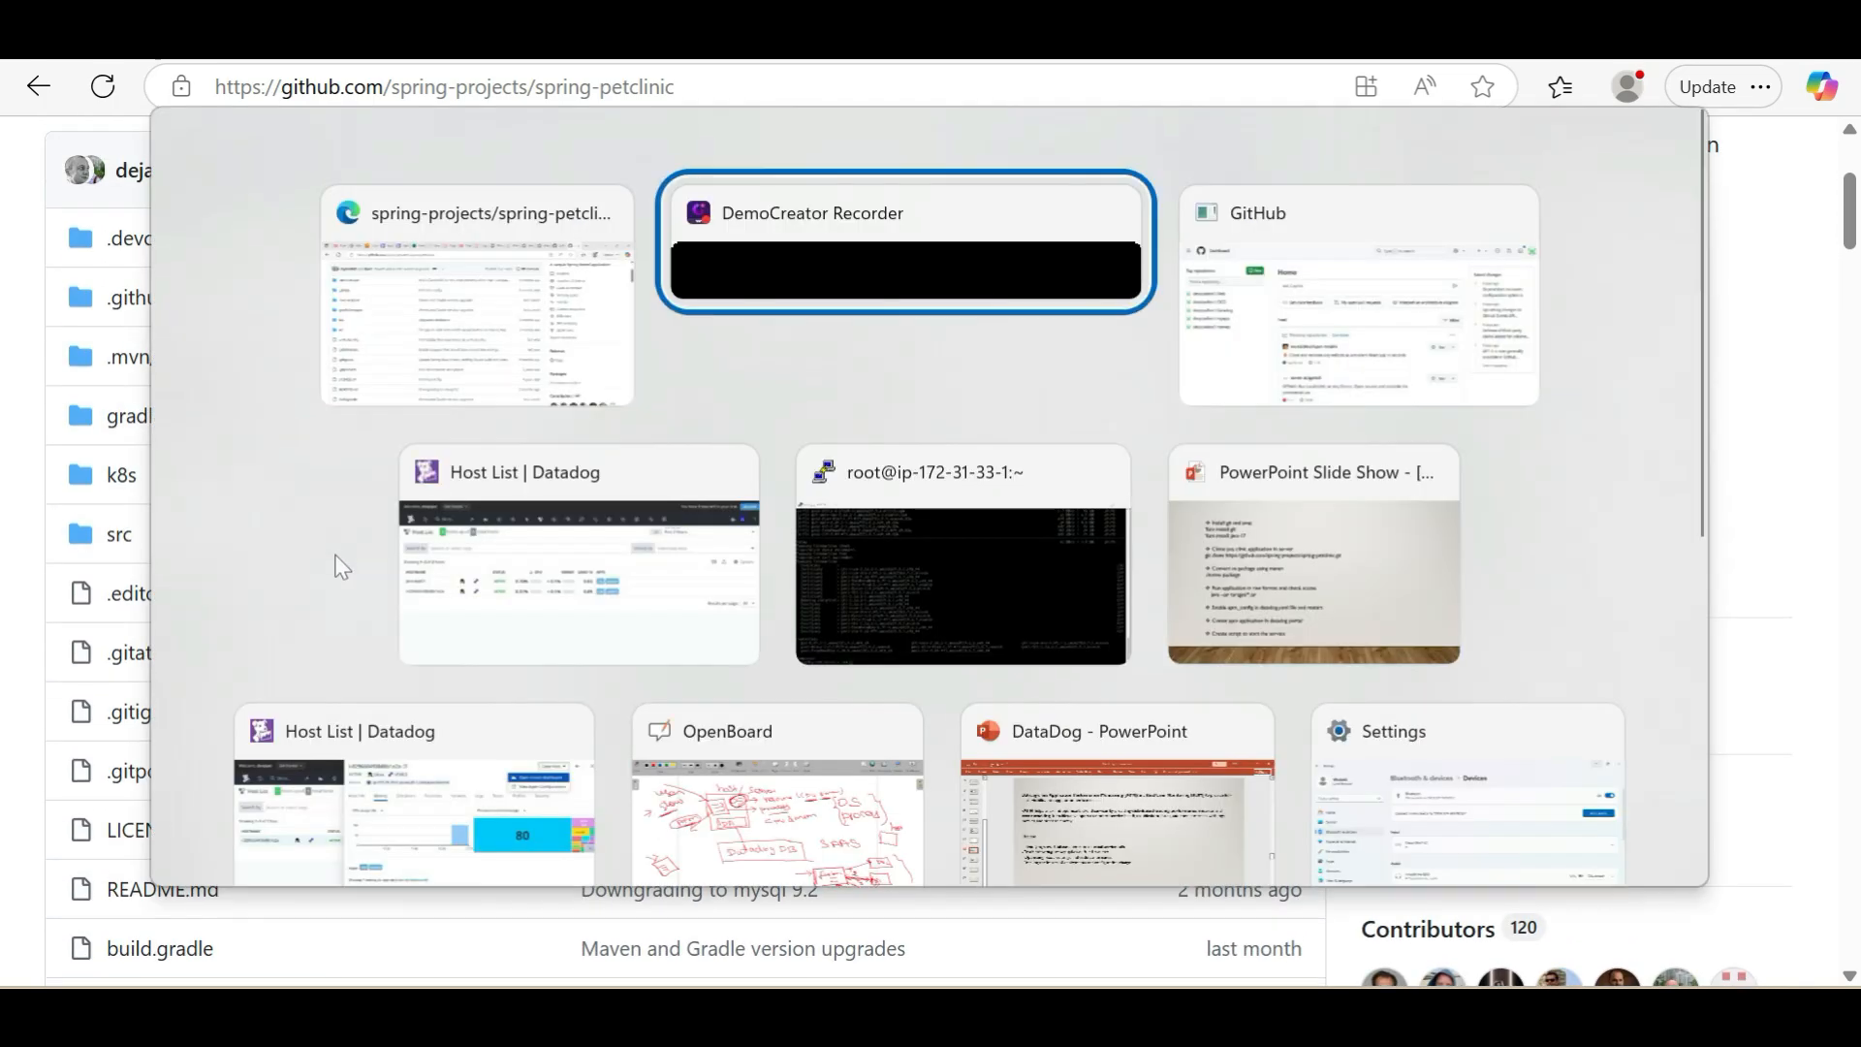
pyautogui.hotkey('alt', 'Tab')
pyautogui.hotkey('alt', 'Tab')
pyautogui.hotkey('alt', 'Tab')
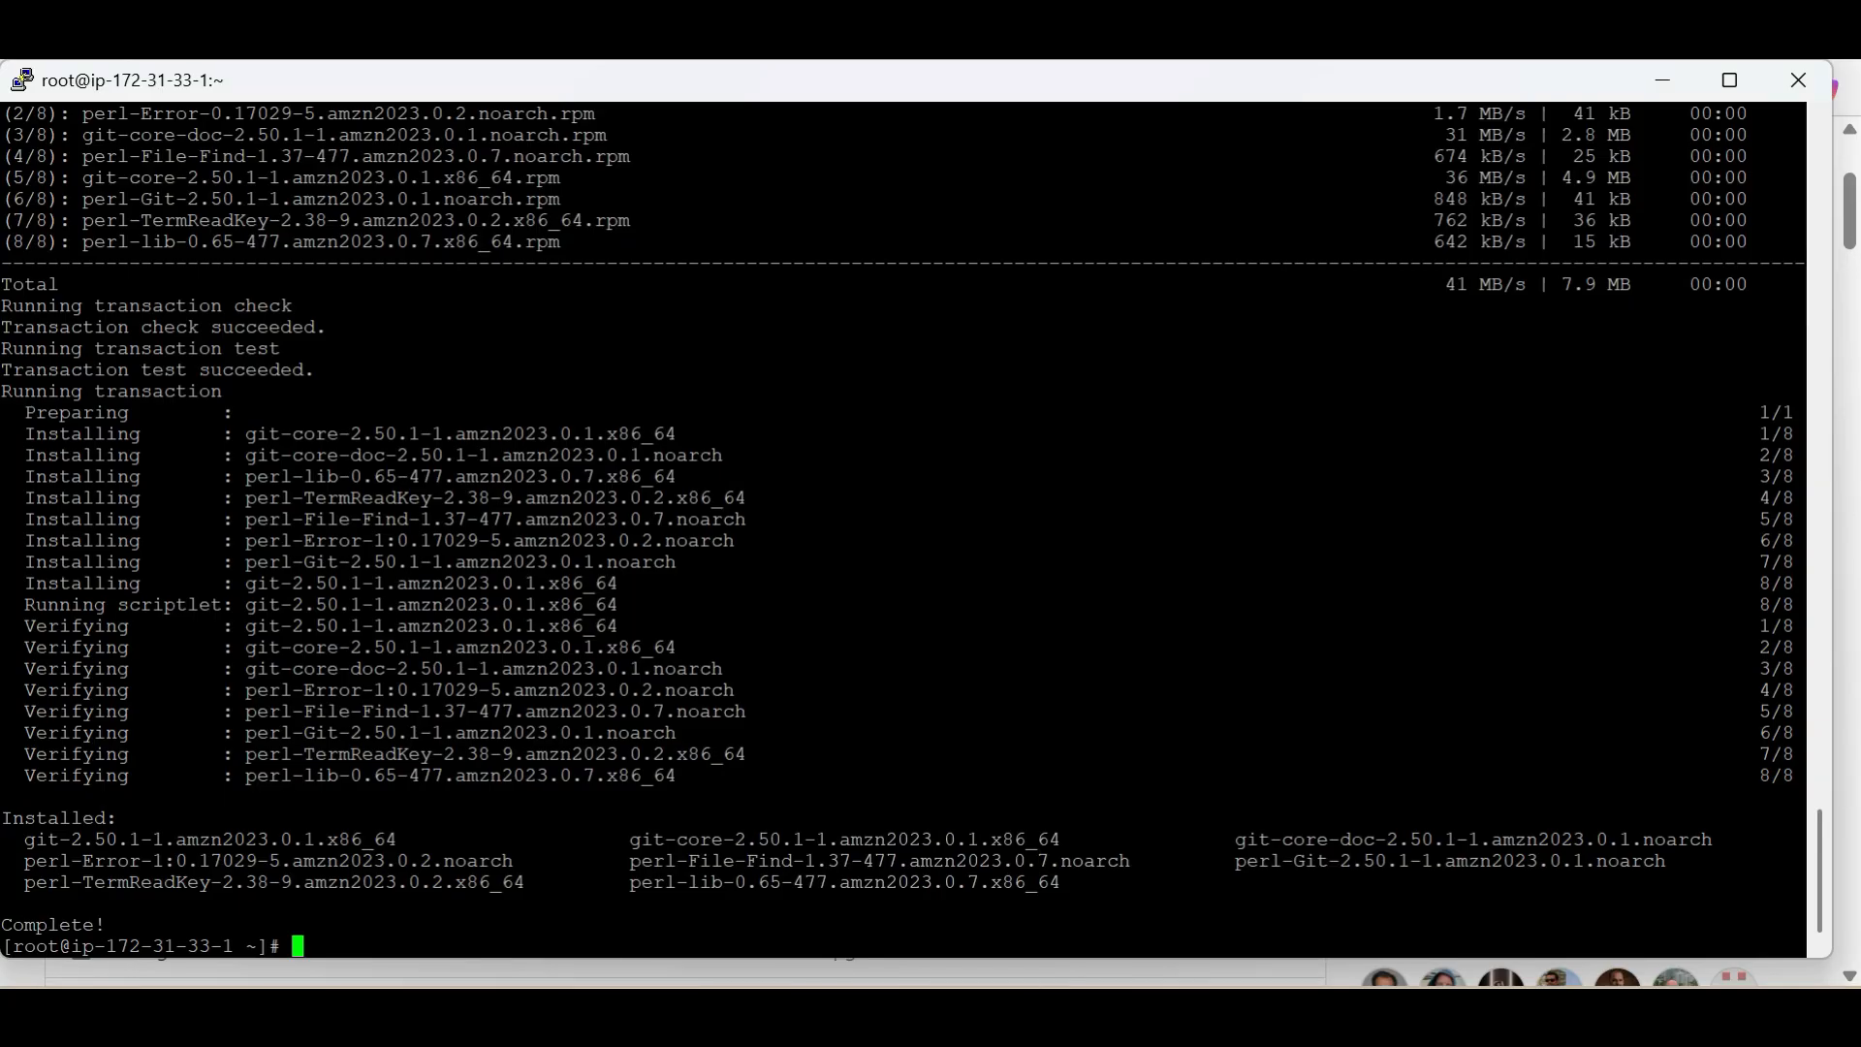
pyautogui.write('mkdir -p /myproject')
pyautogui.press('Return')
pyautogui.write('cd /my')
pyautogui.press('Tab')
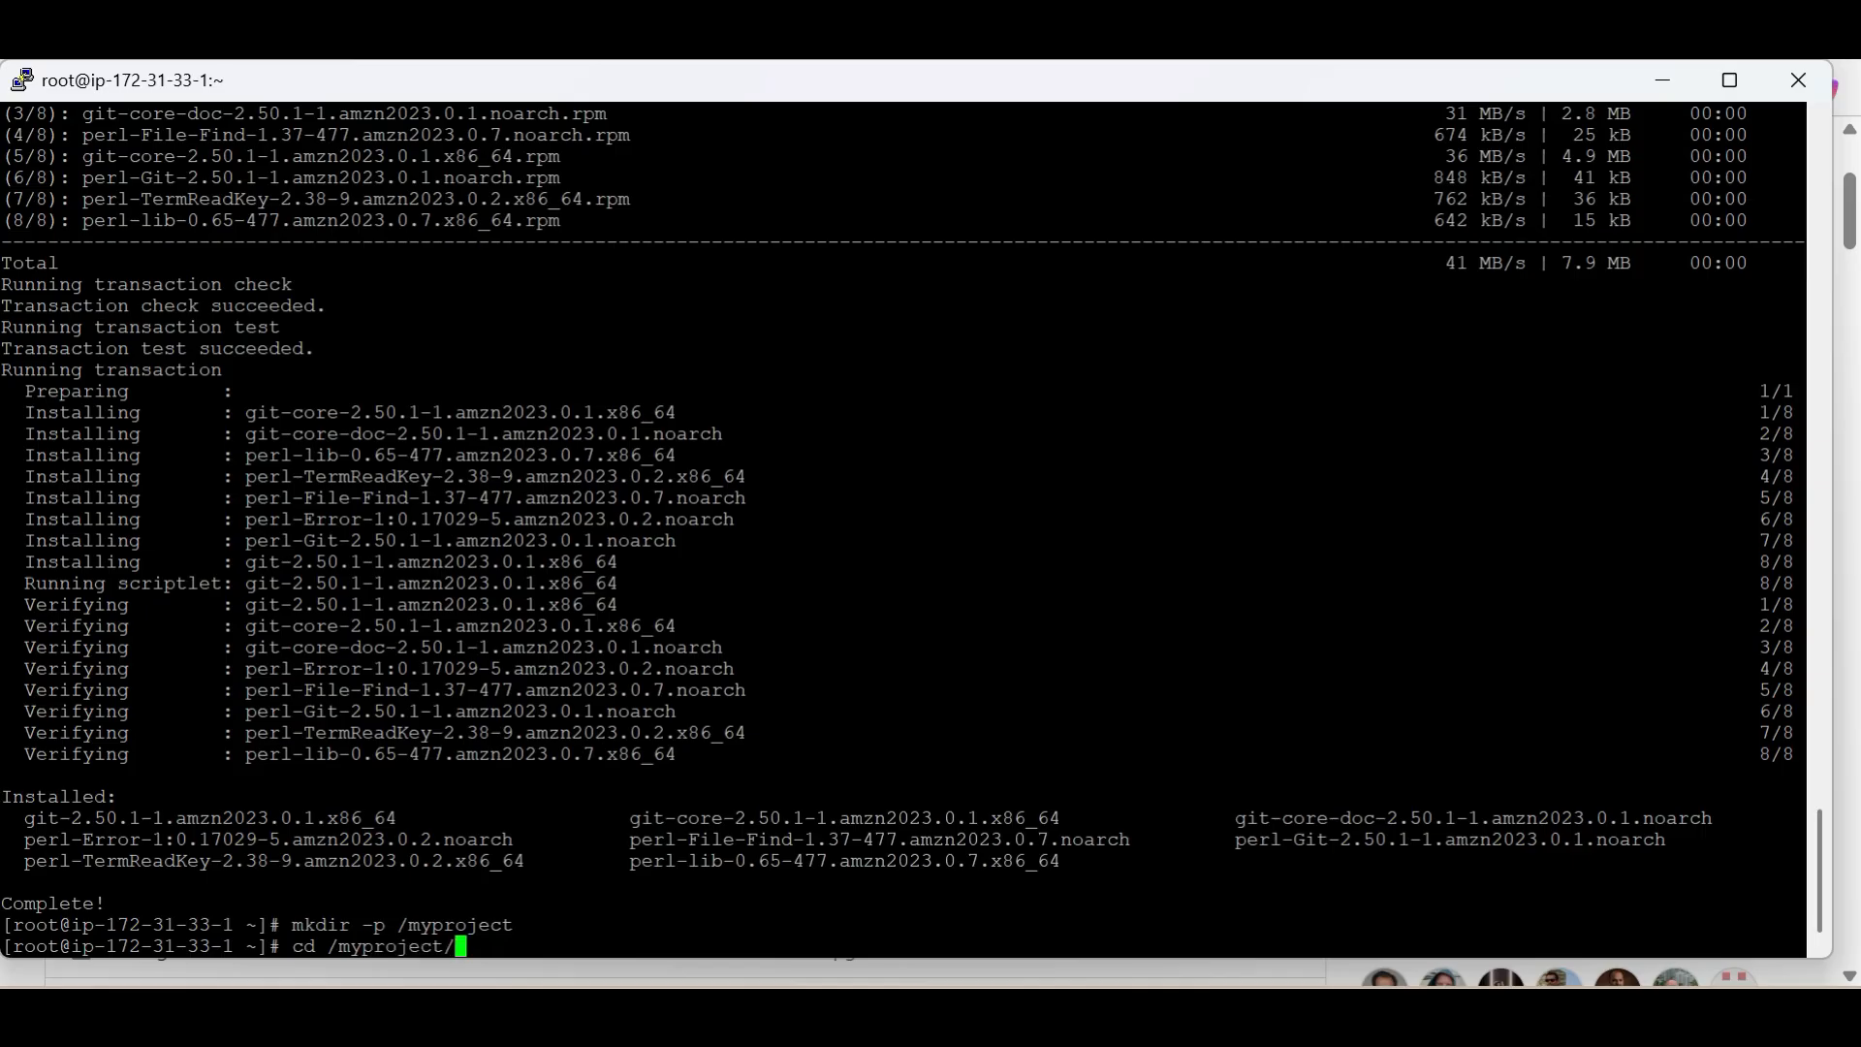
pyautogui.press('Return')
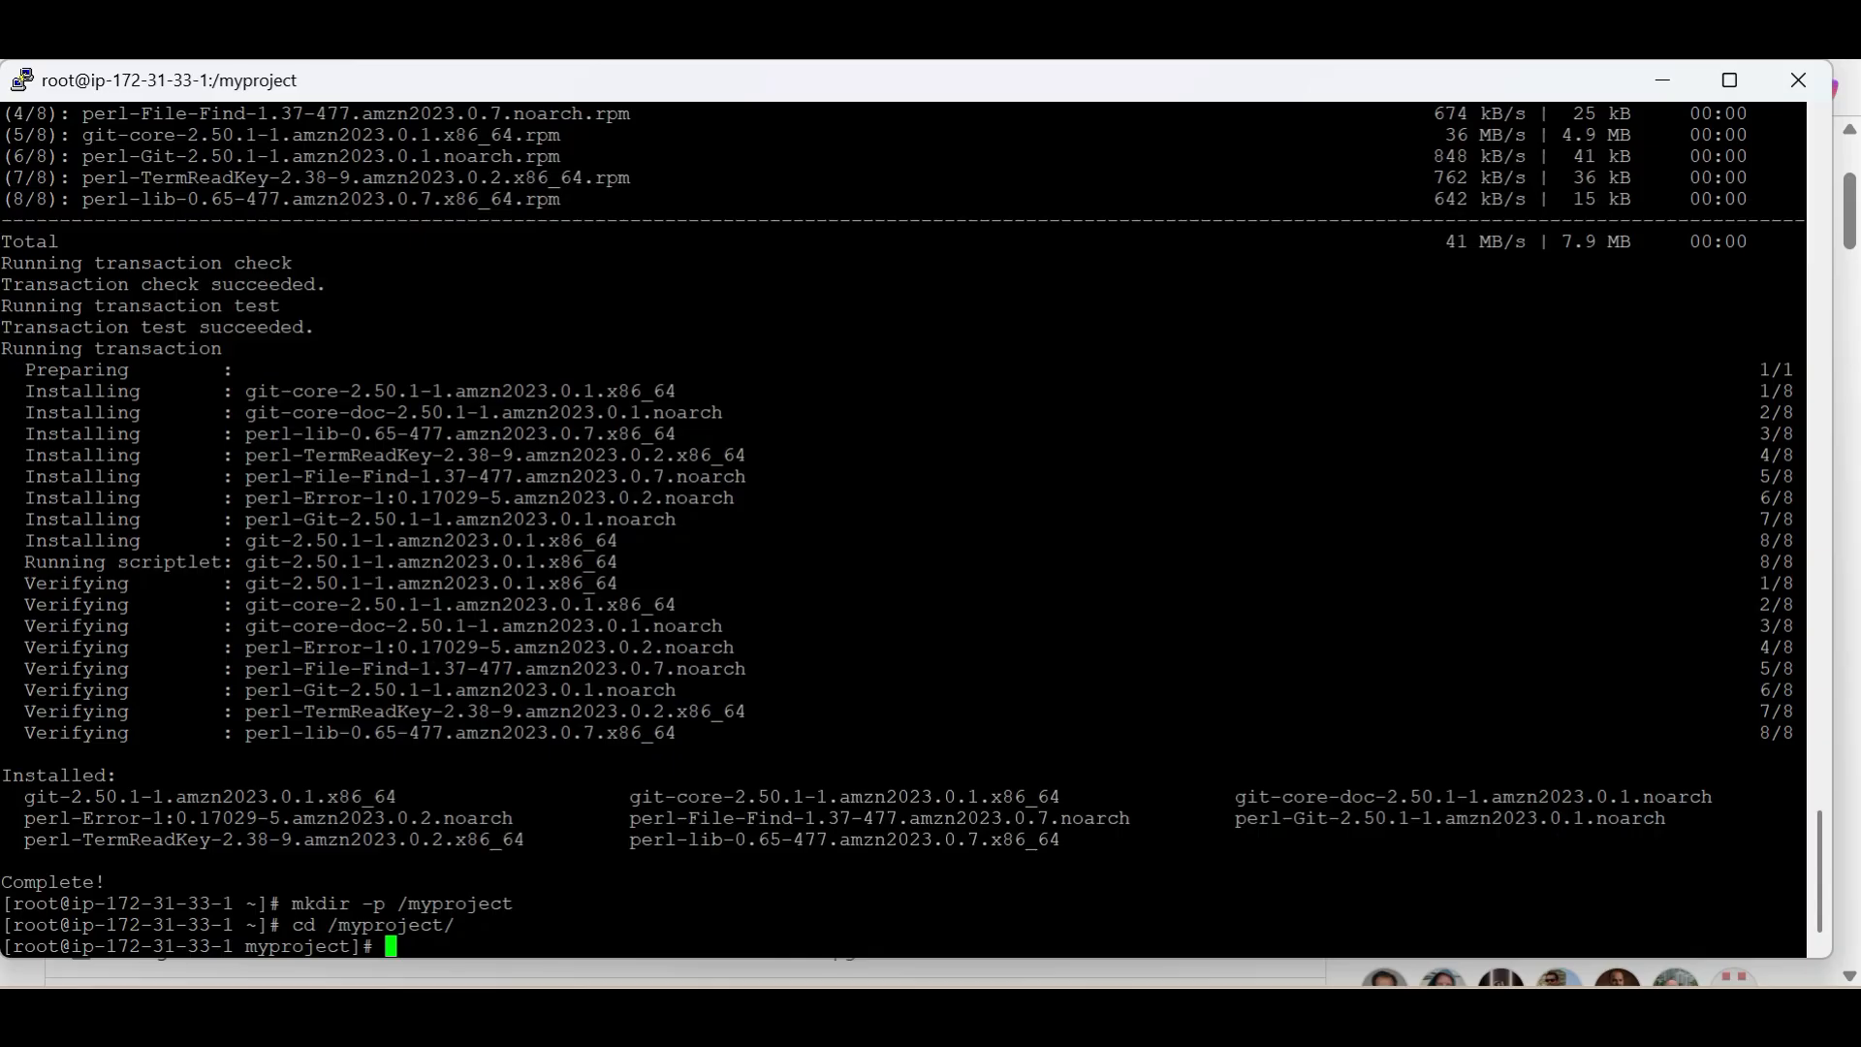
pyautogui.press('shift+Insert')
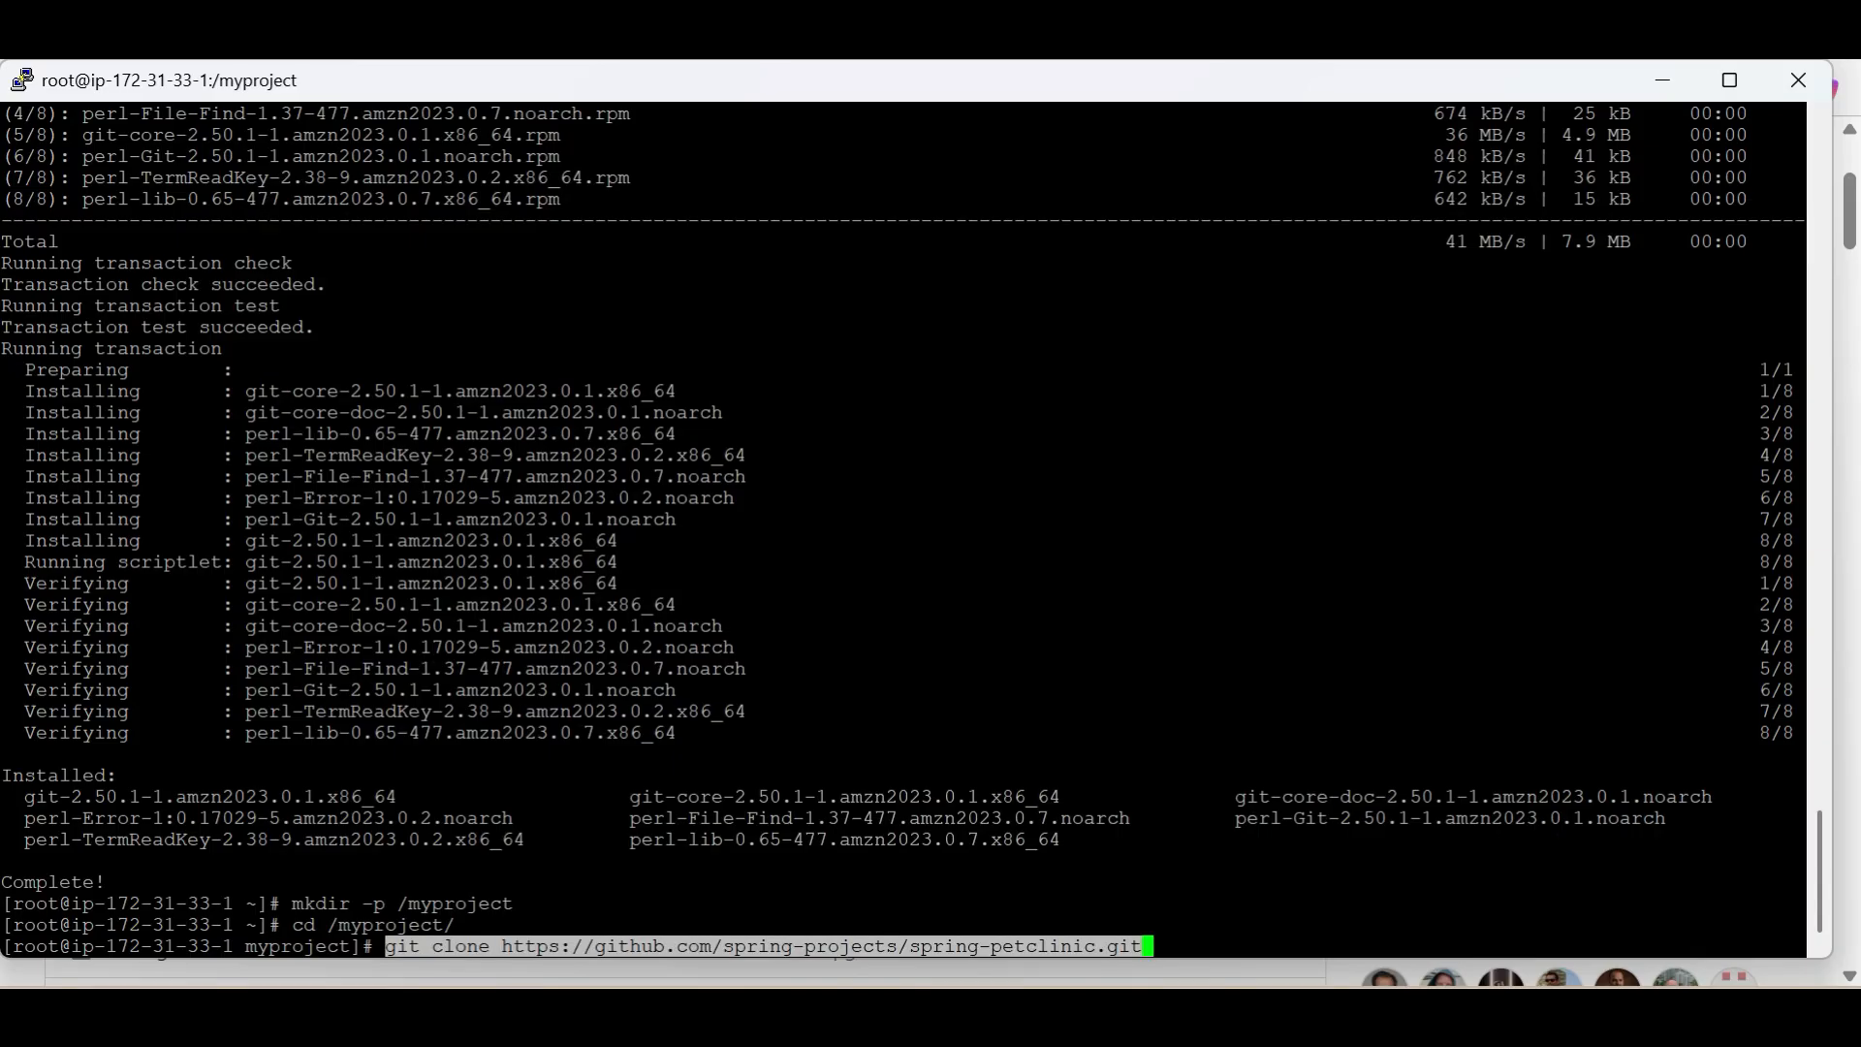
pyautogui.press('Return')
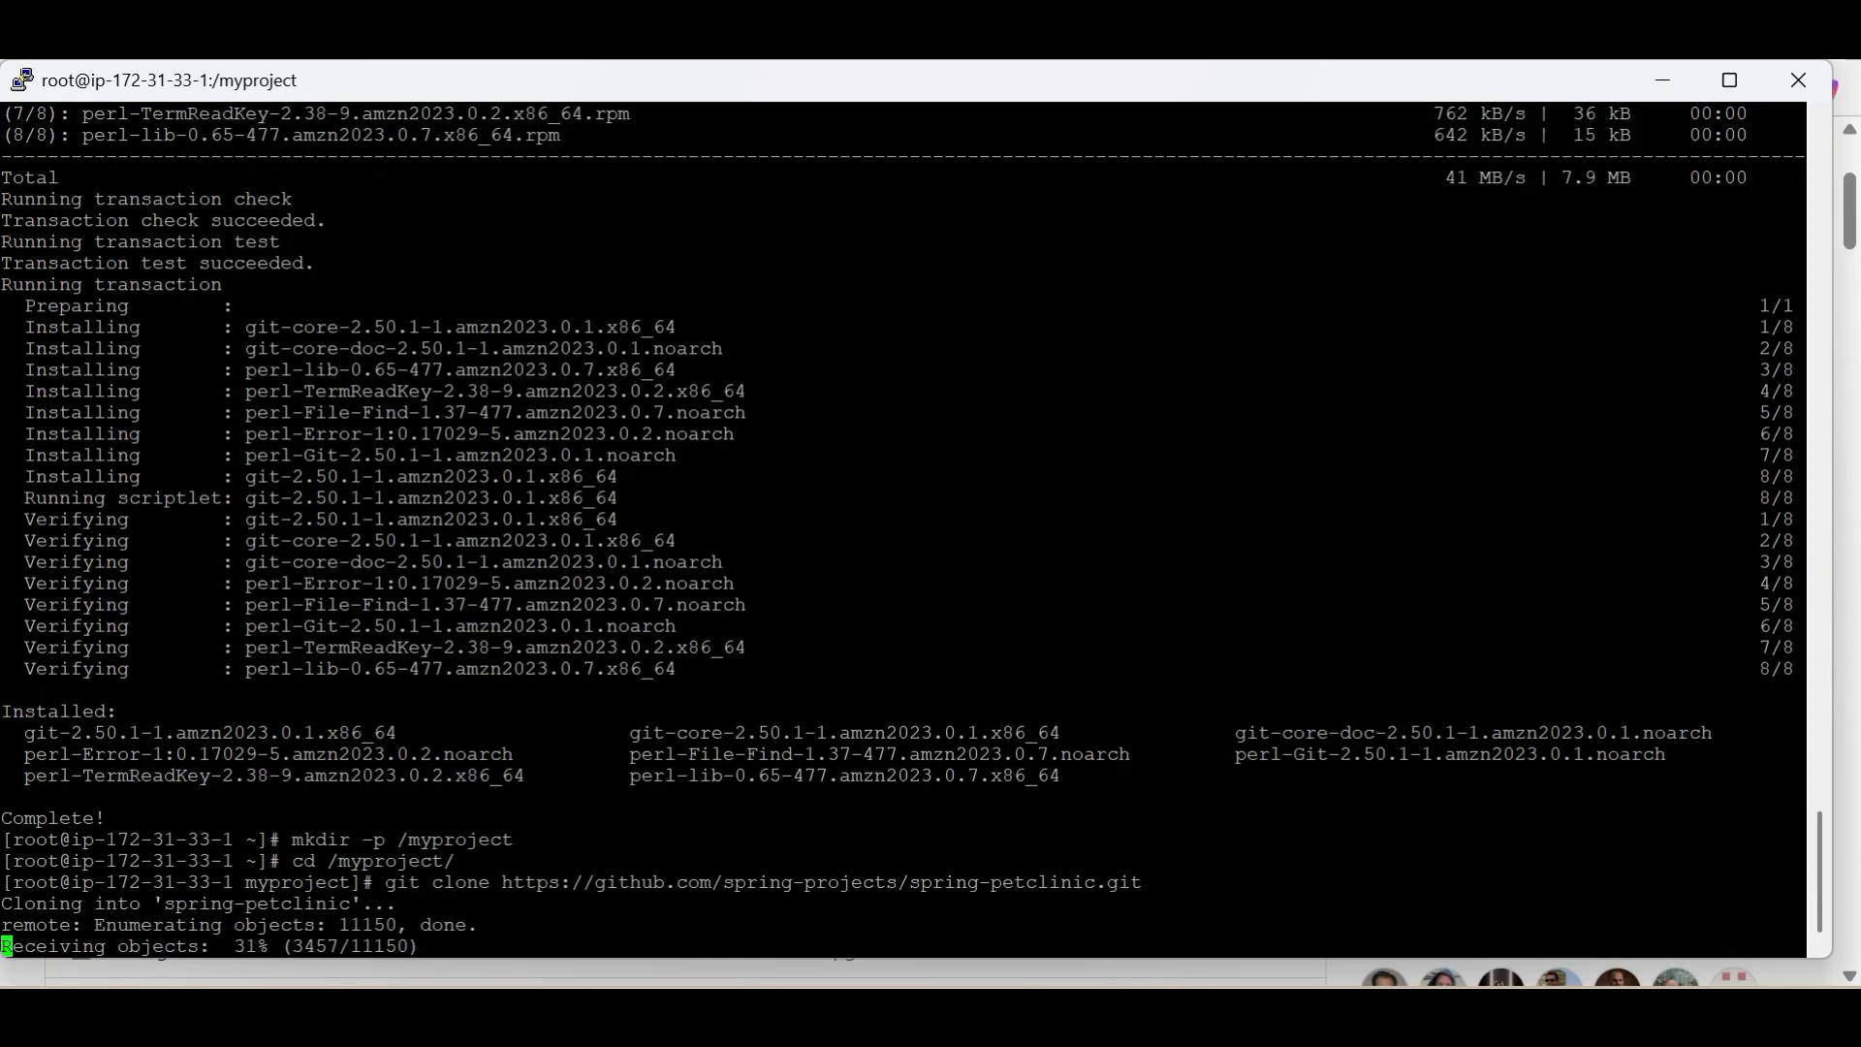
pyautogui.write('ls')
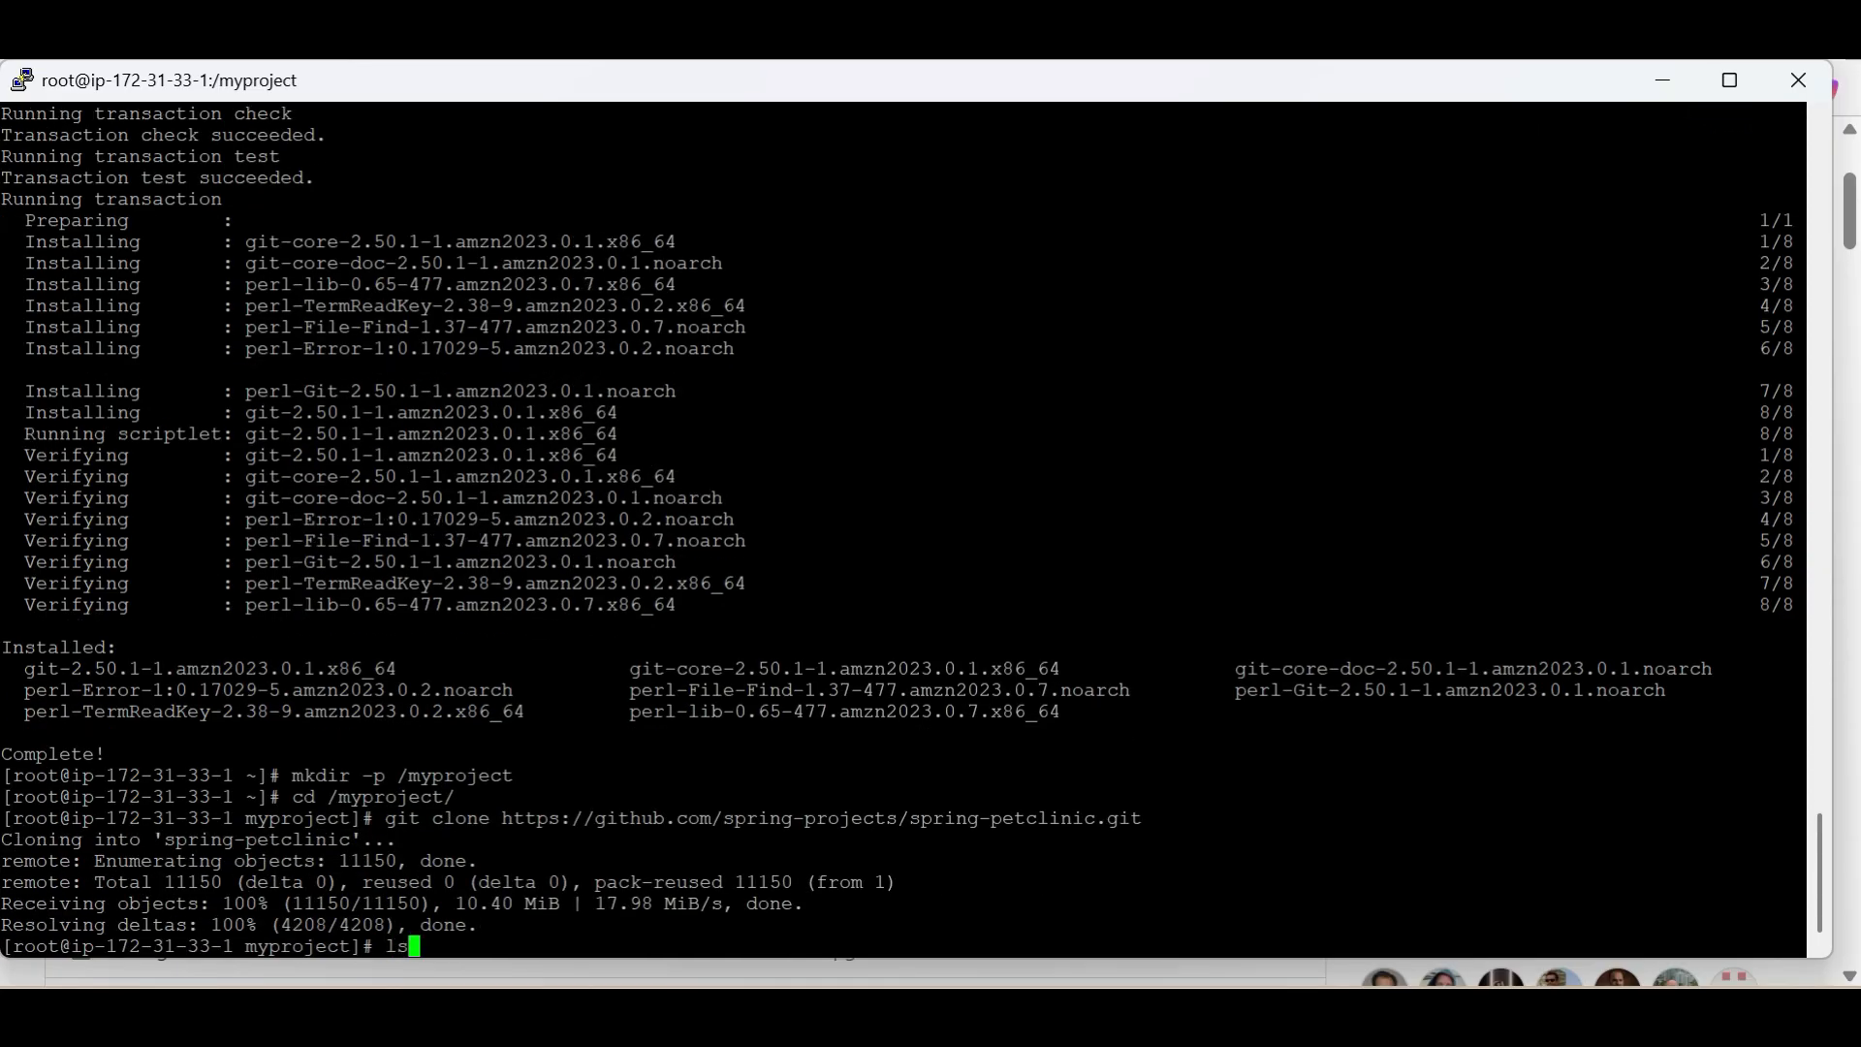
pyautogui.press('Return')
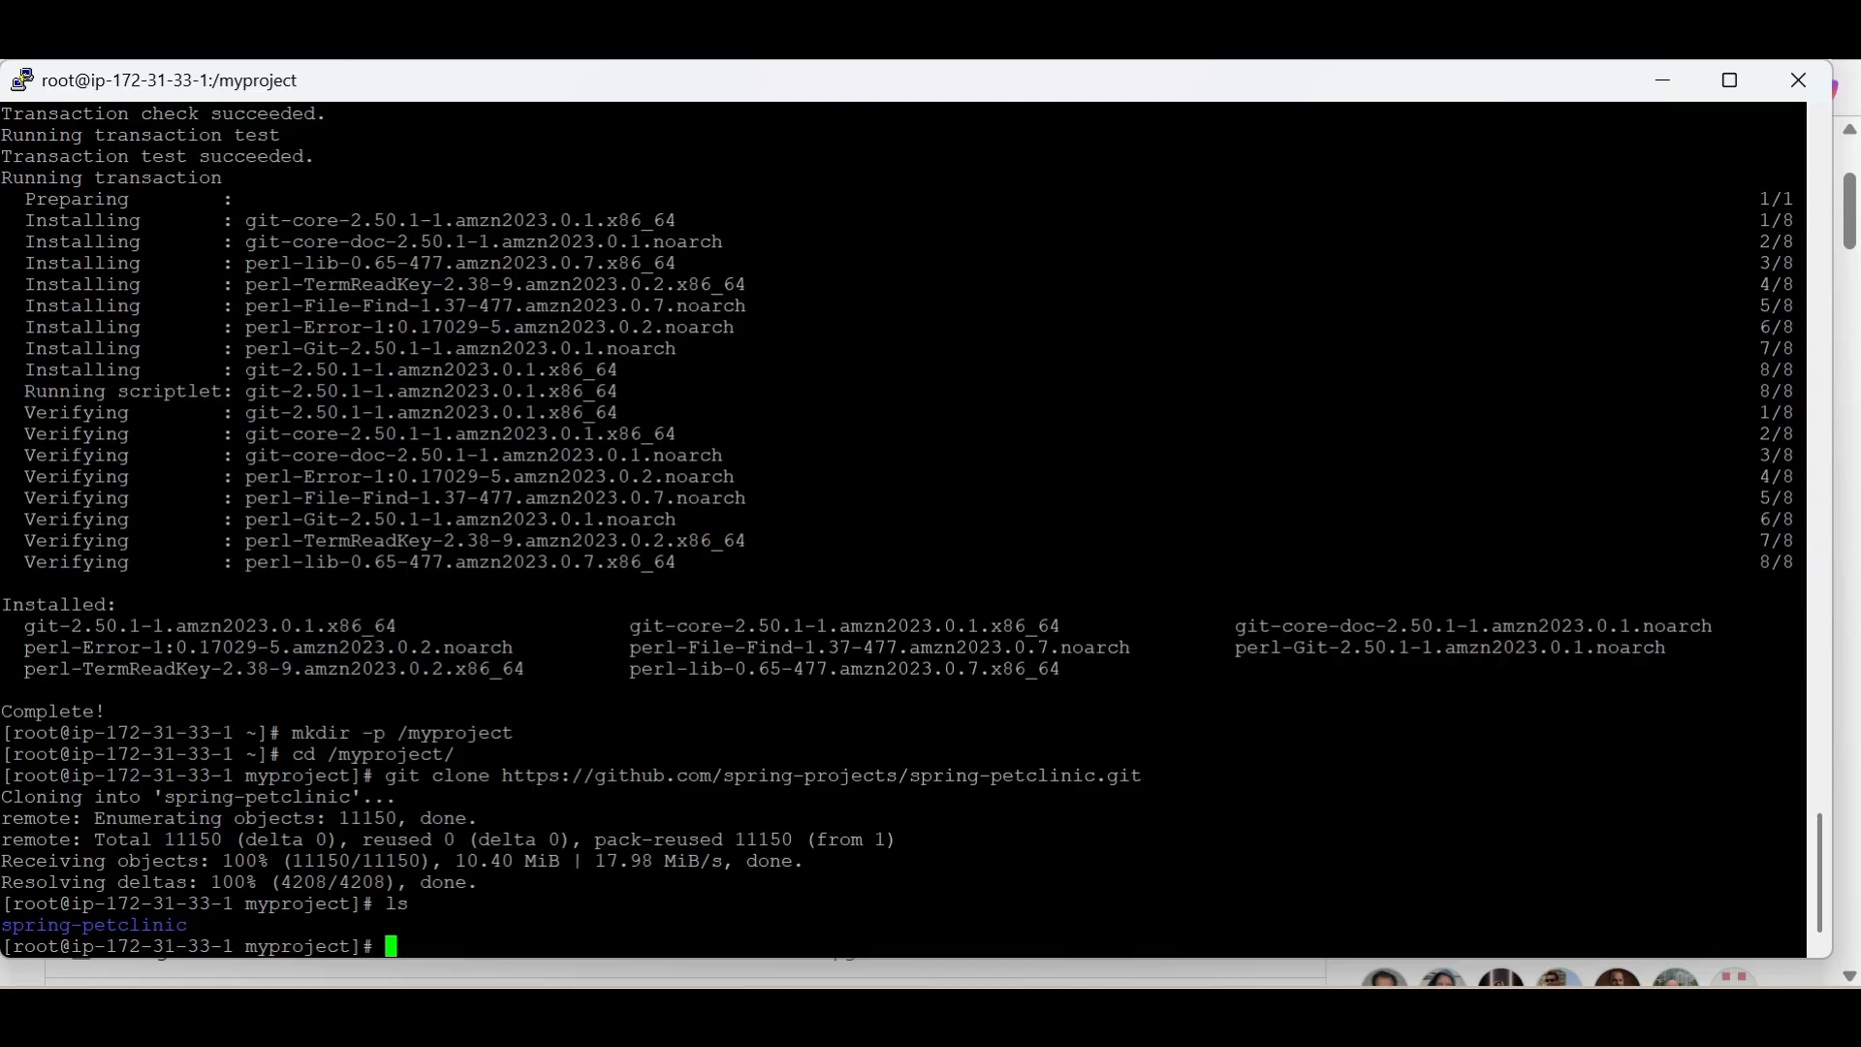
# Change into the spring-petclinic directory and list its files
pyautogui.write('cd sp')
pyautogui.press('Tab')
pyautogui.press('Return')
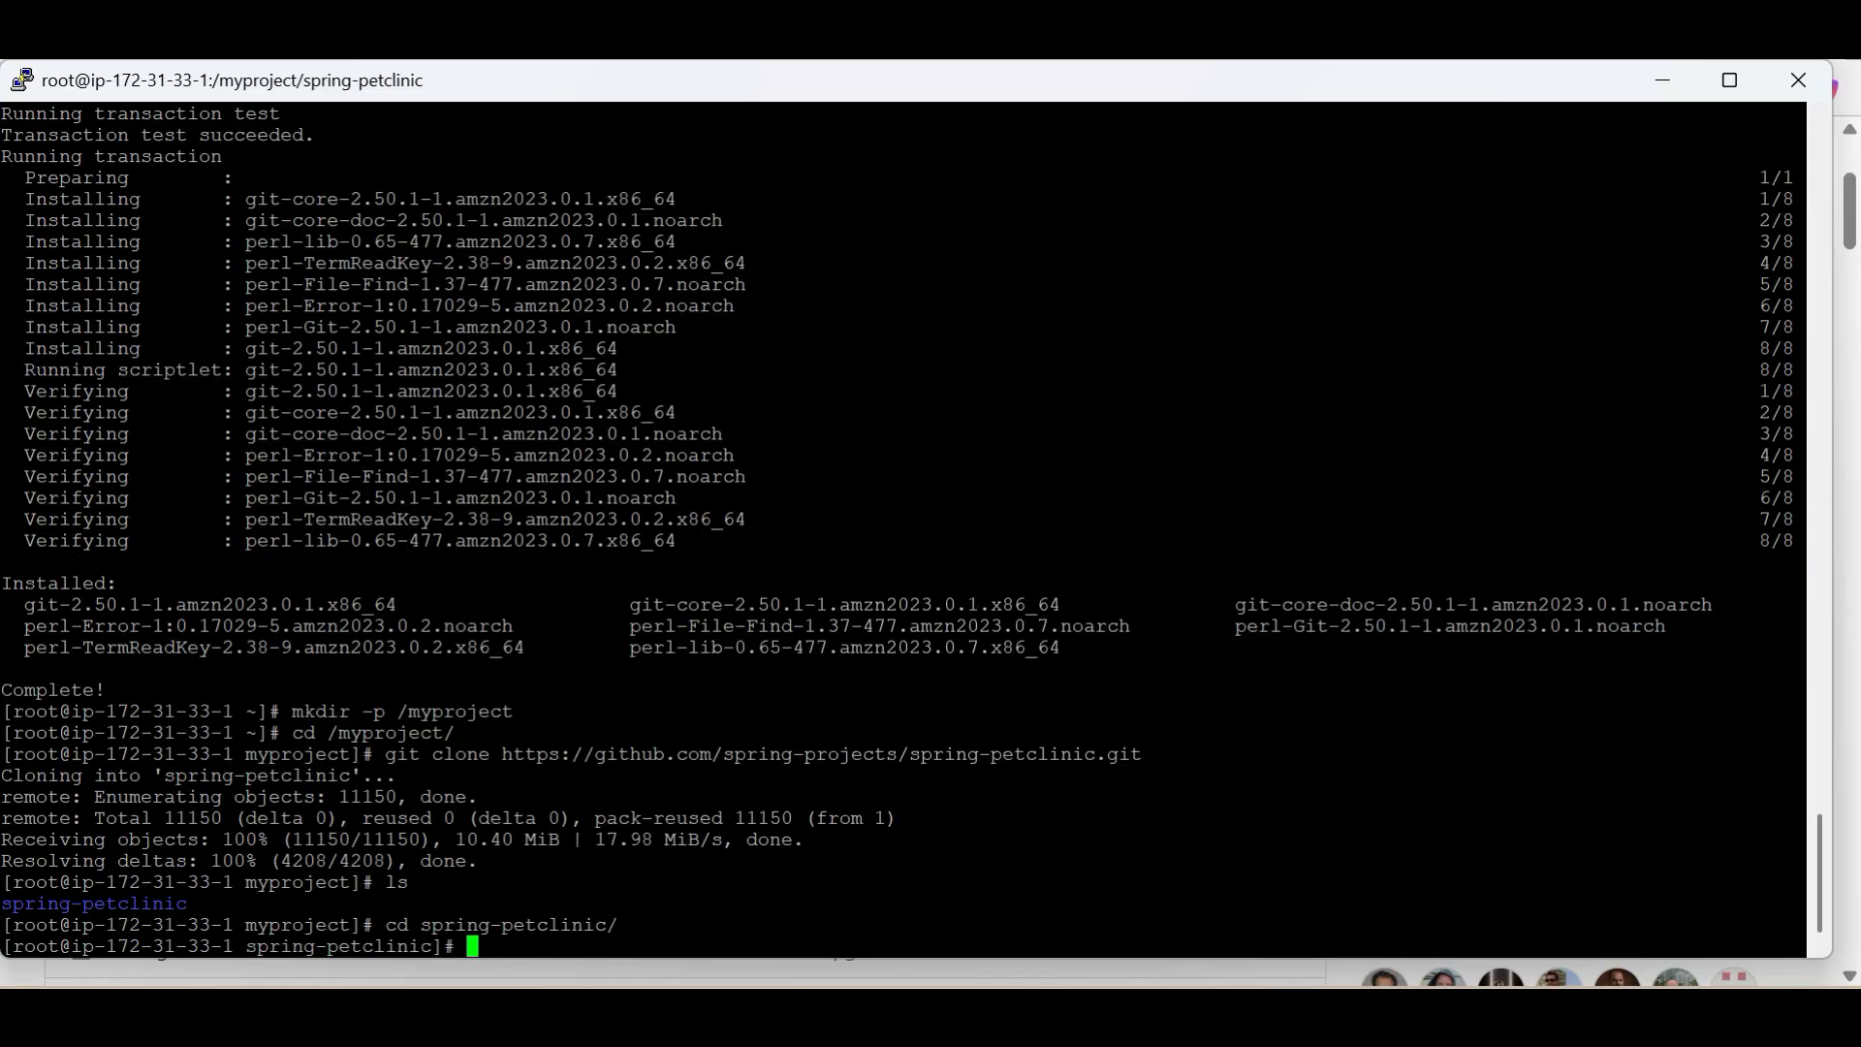
pyautogui.write('ls')
pyautogui.press('Return')
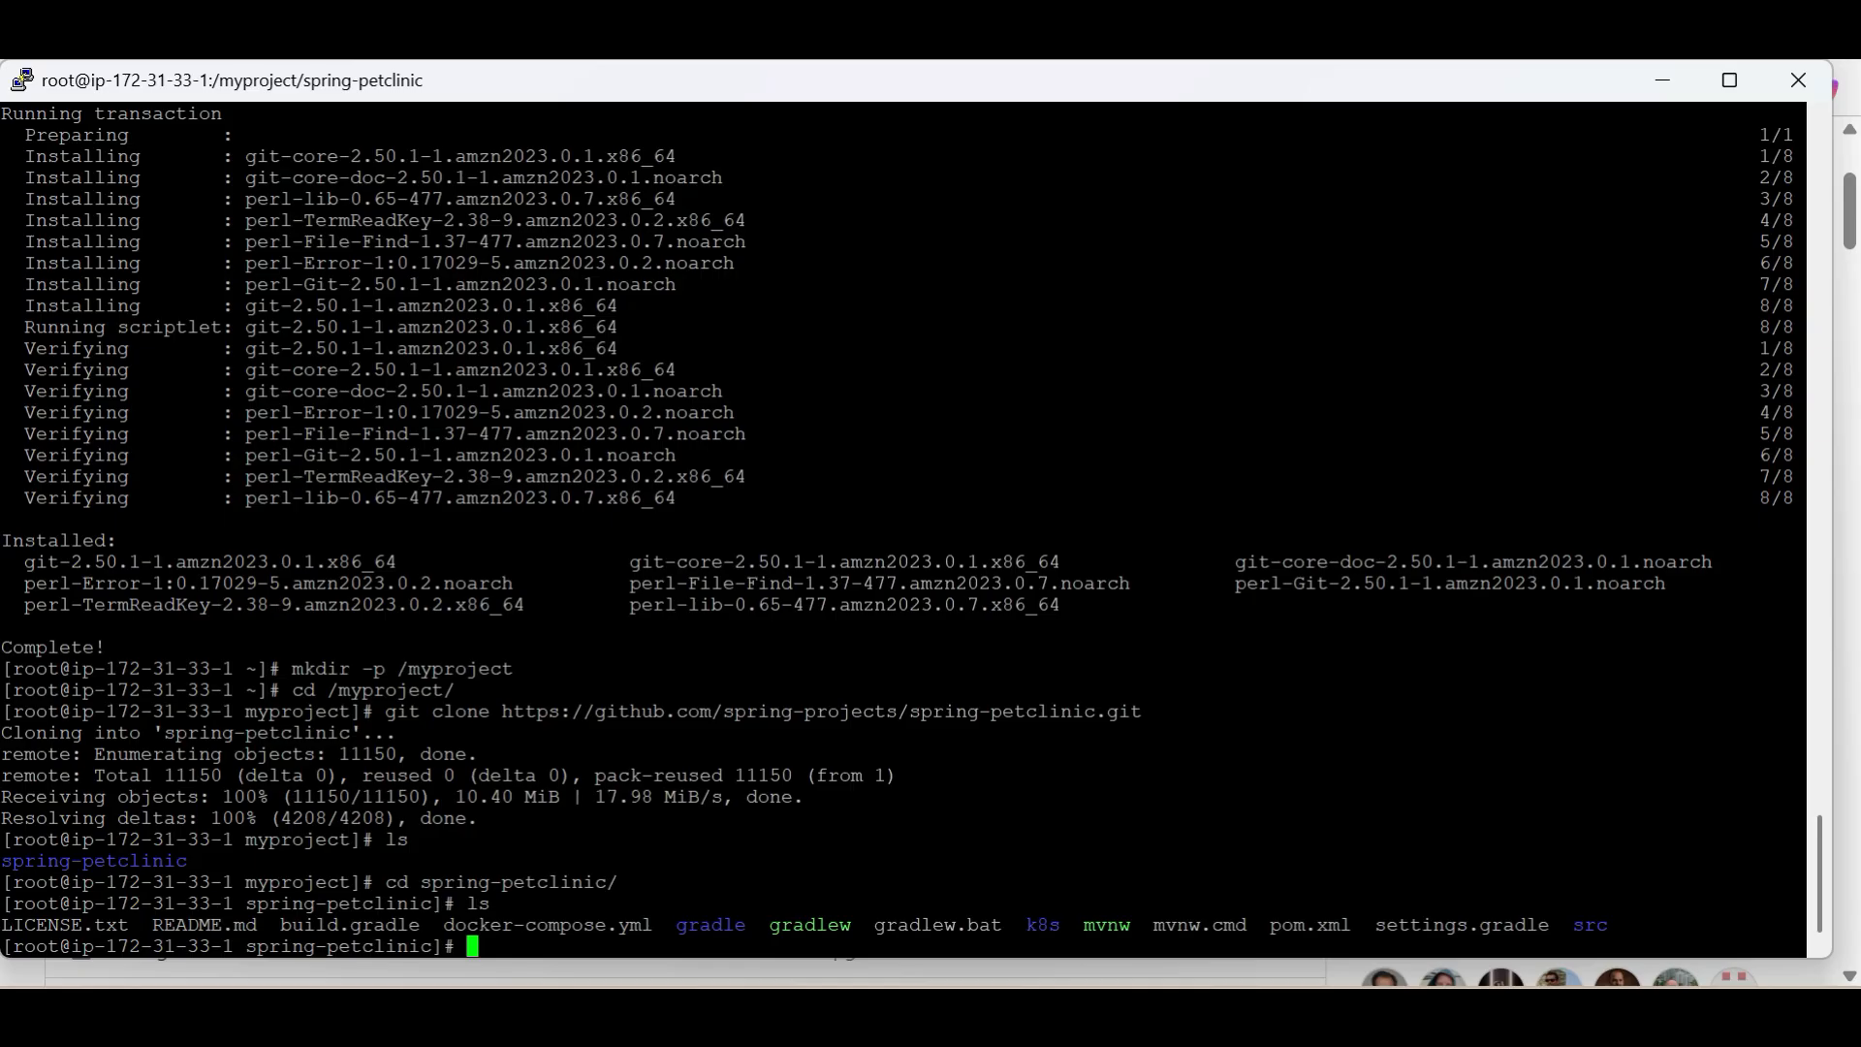
# Look up the build command in the GitHub README in the browser and run ./mvnw package in the terminal's spring-petclinic directory
pyautogui.hotkey('alt', 'Tab')
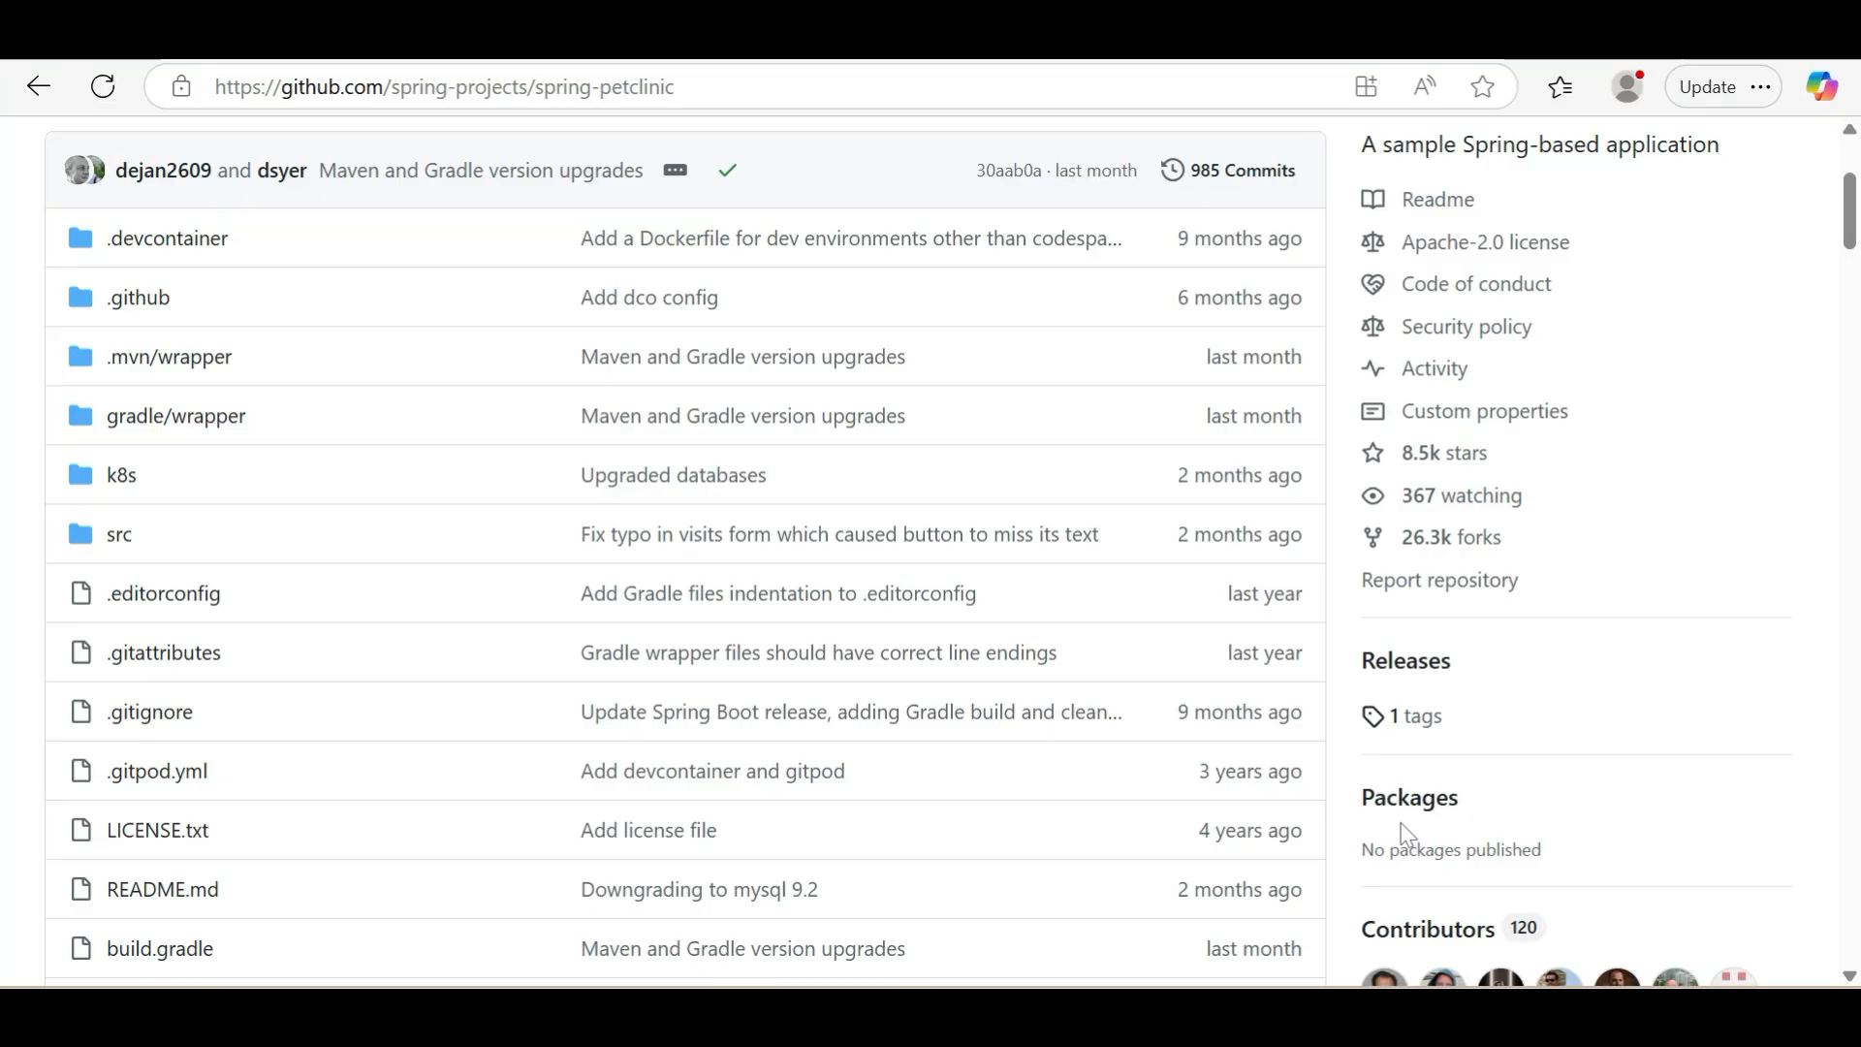
pyautogui.scroll(-15, 1147, 711)
pyautogui.scroll(-2, 1149, 711)
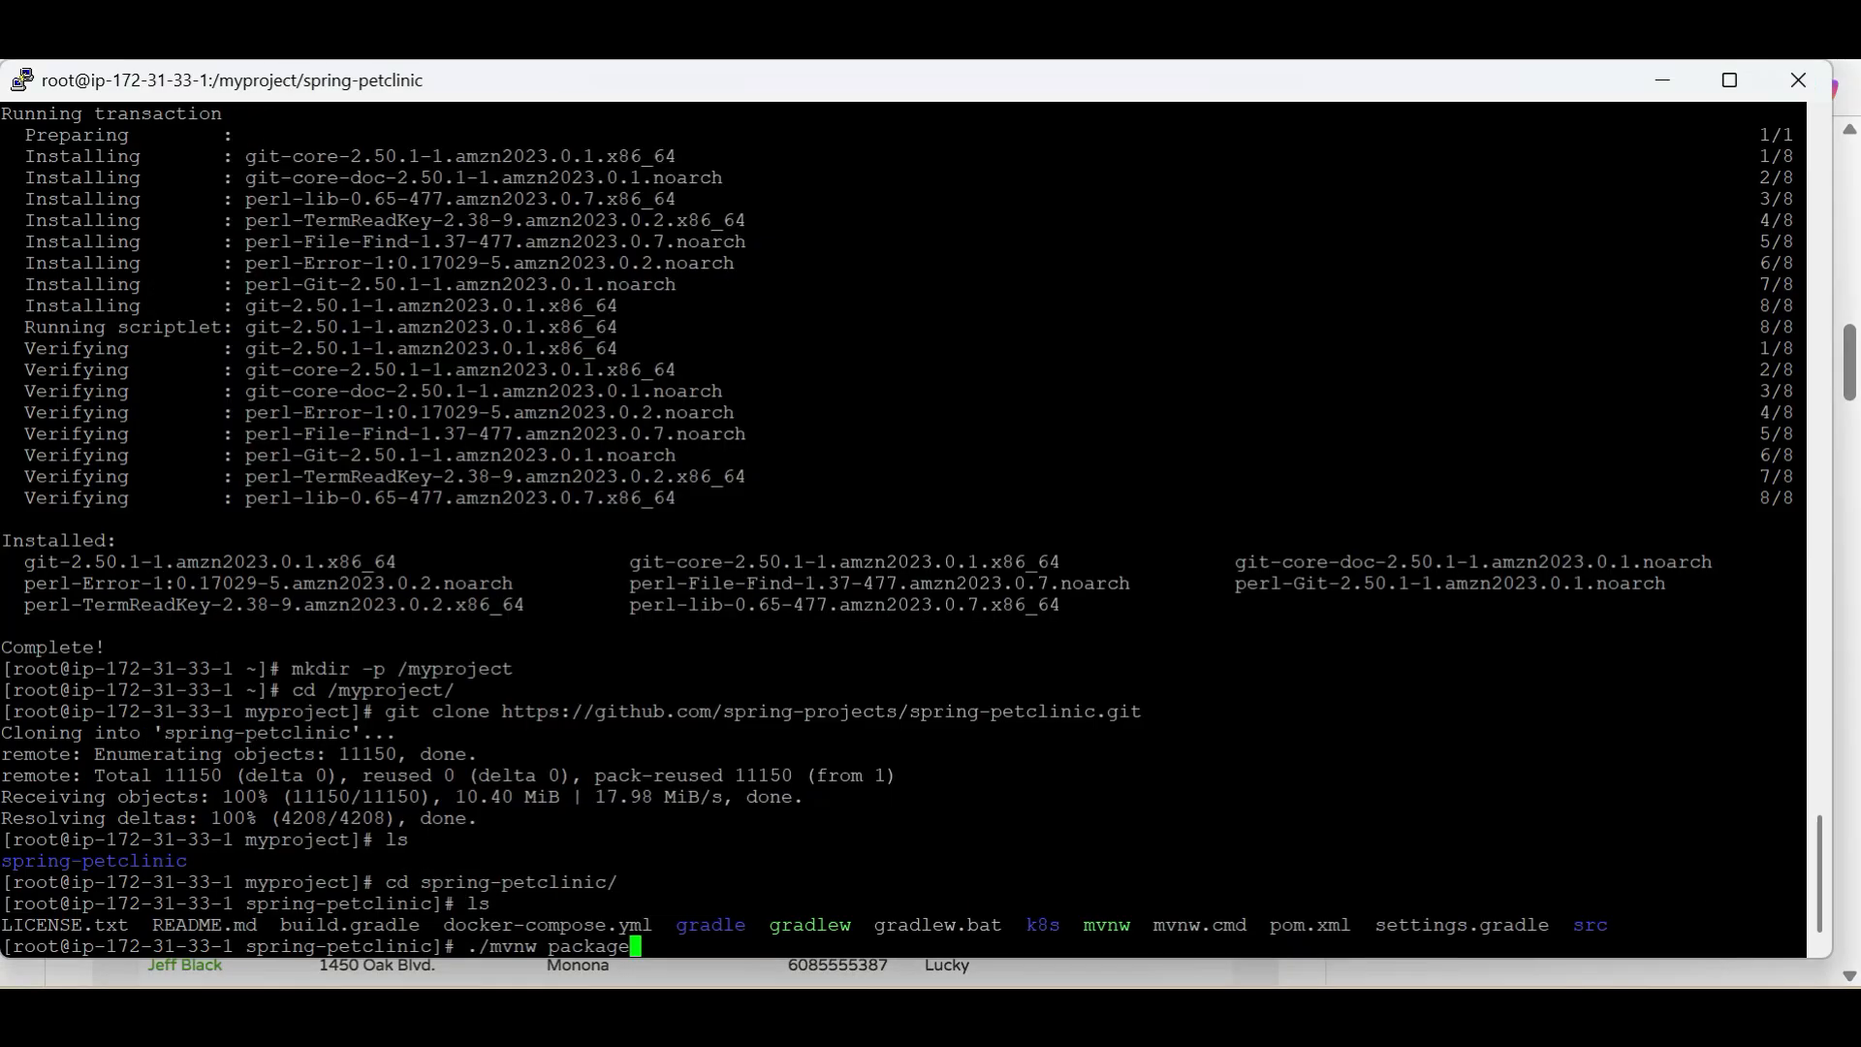
pyautogui.press('Return')
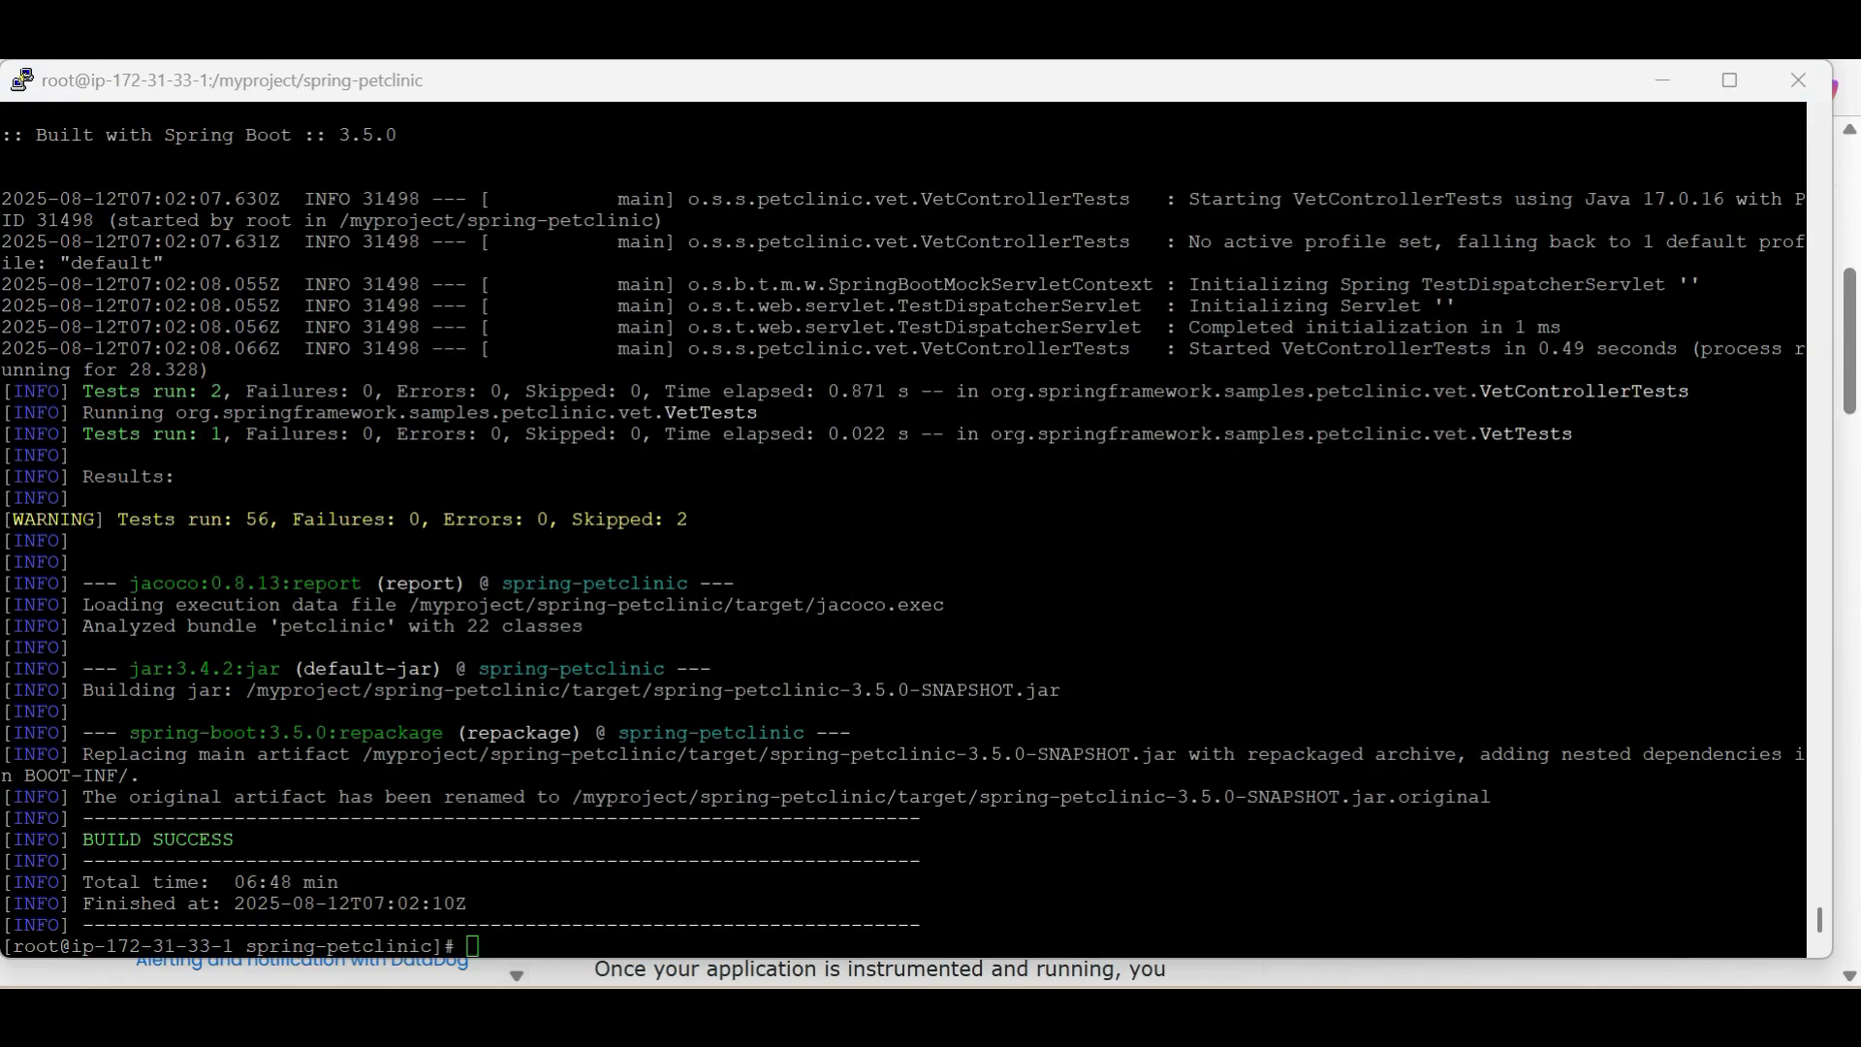
# Examine the build status and the test count in the Maven output, and return to a fresh shell prompt
pyautogui.doubleClick(112, 840)
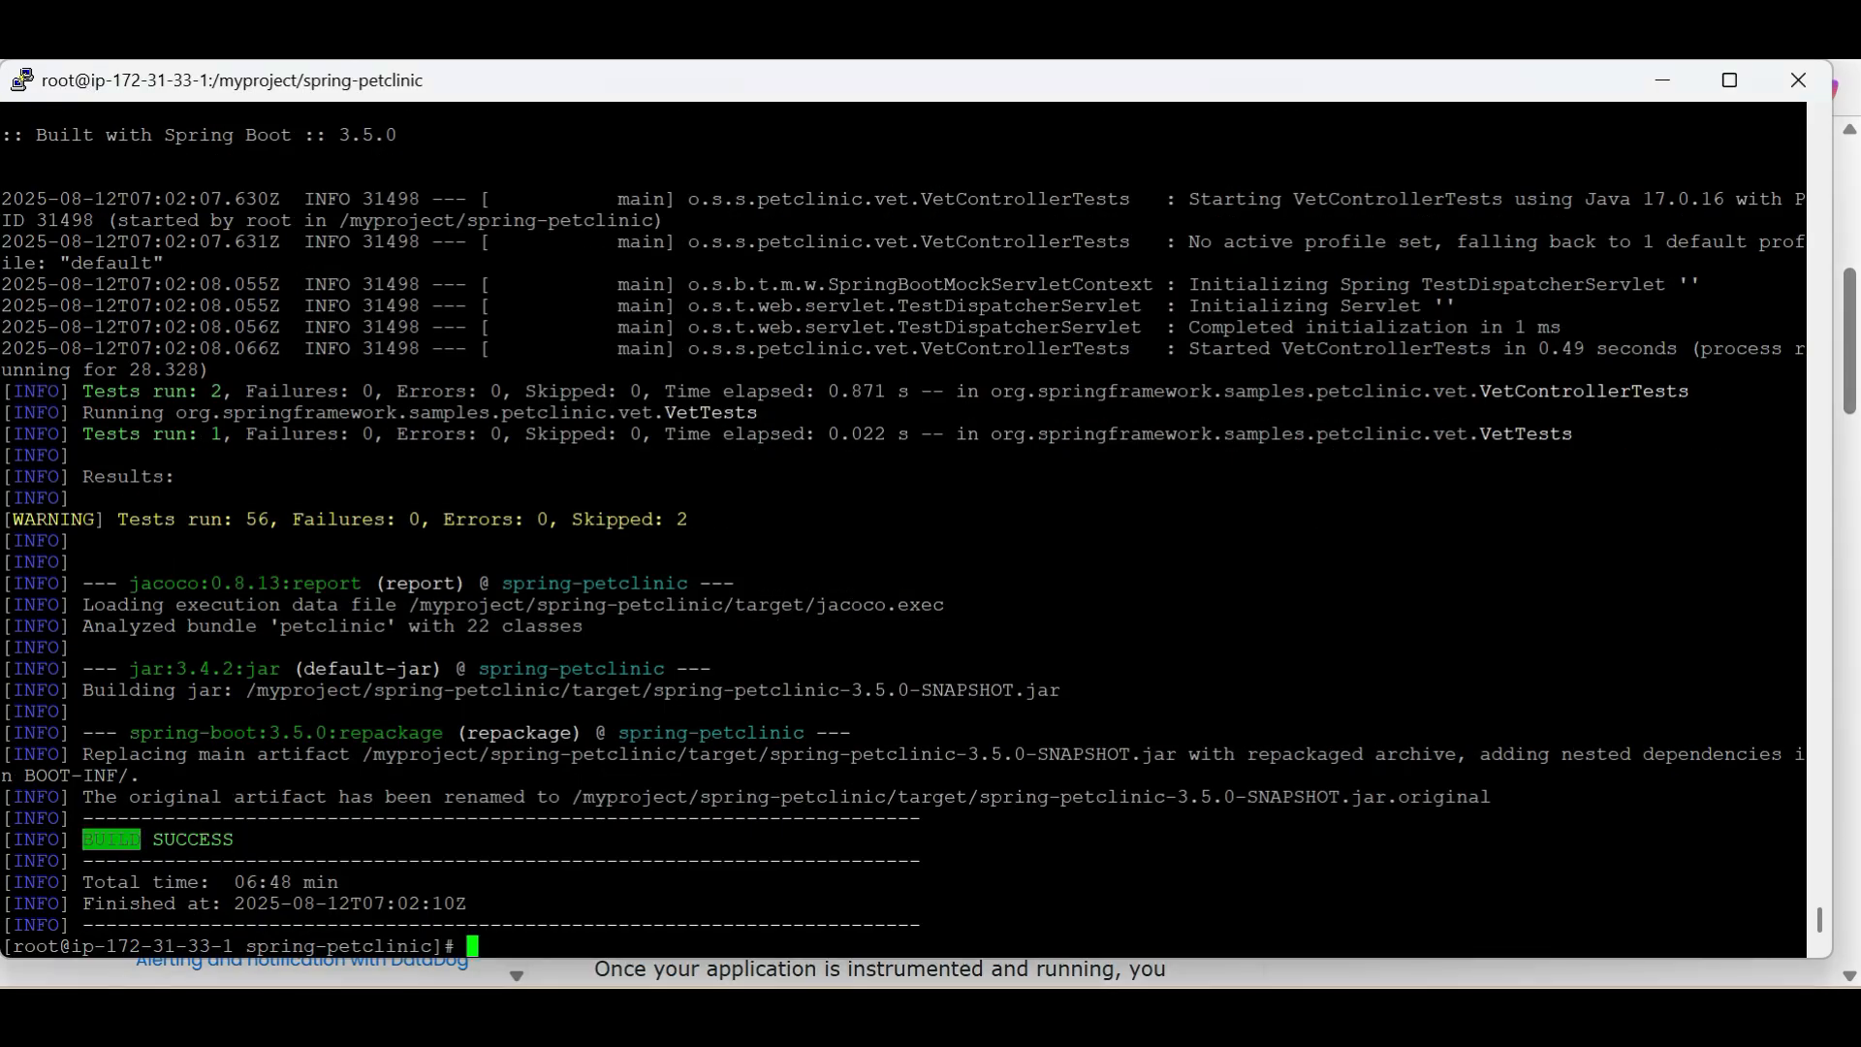
pyautogui.doubleClick(193, 839)
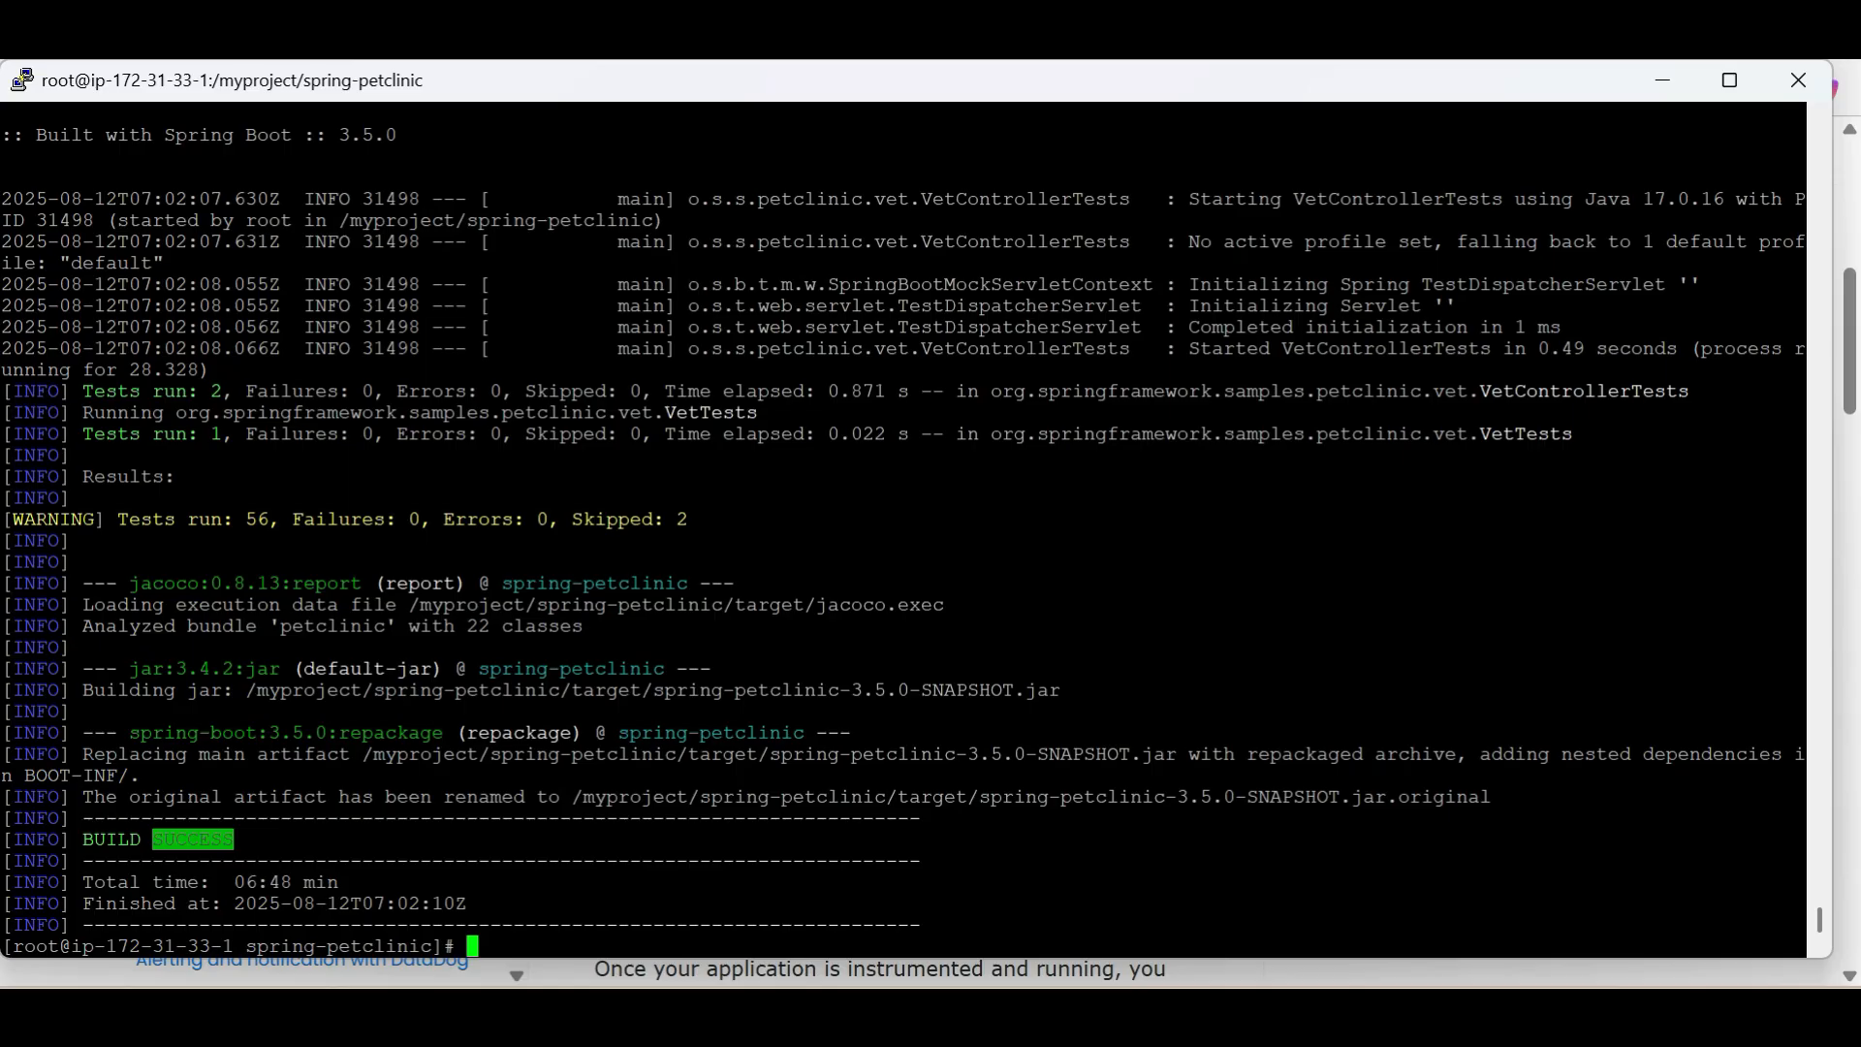
pyautogui.doubleClick(257, 519)
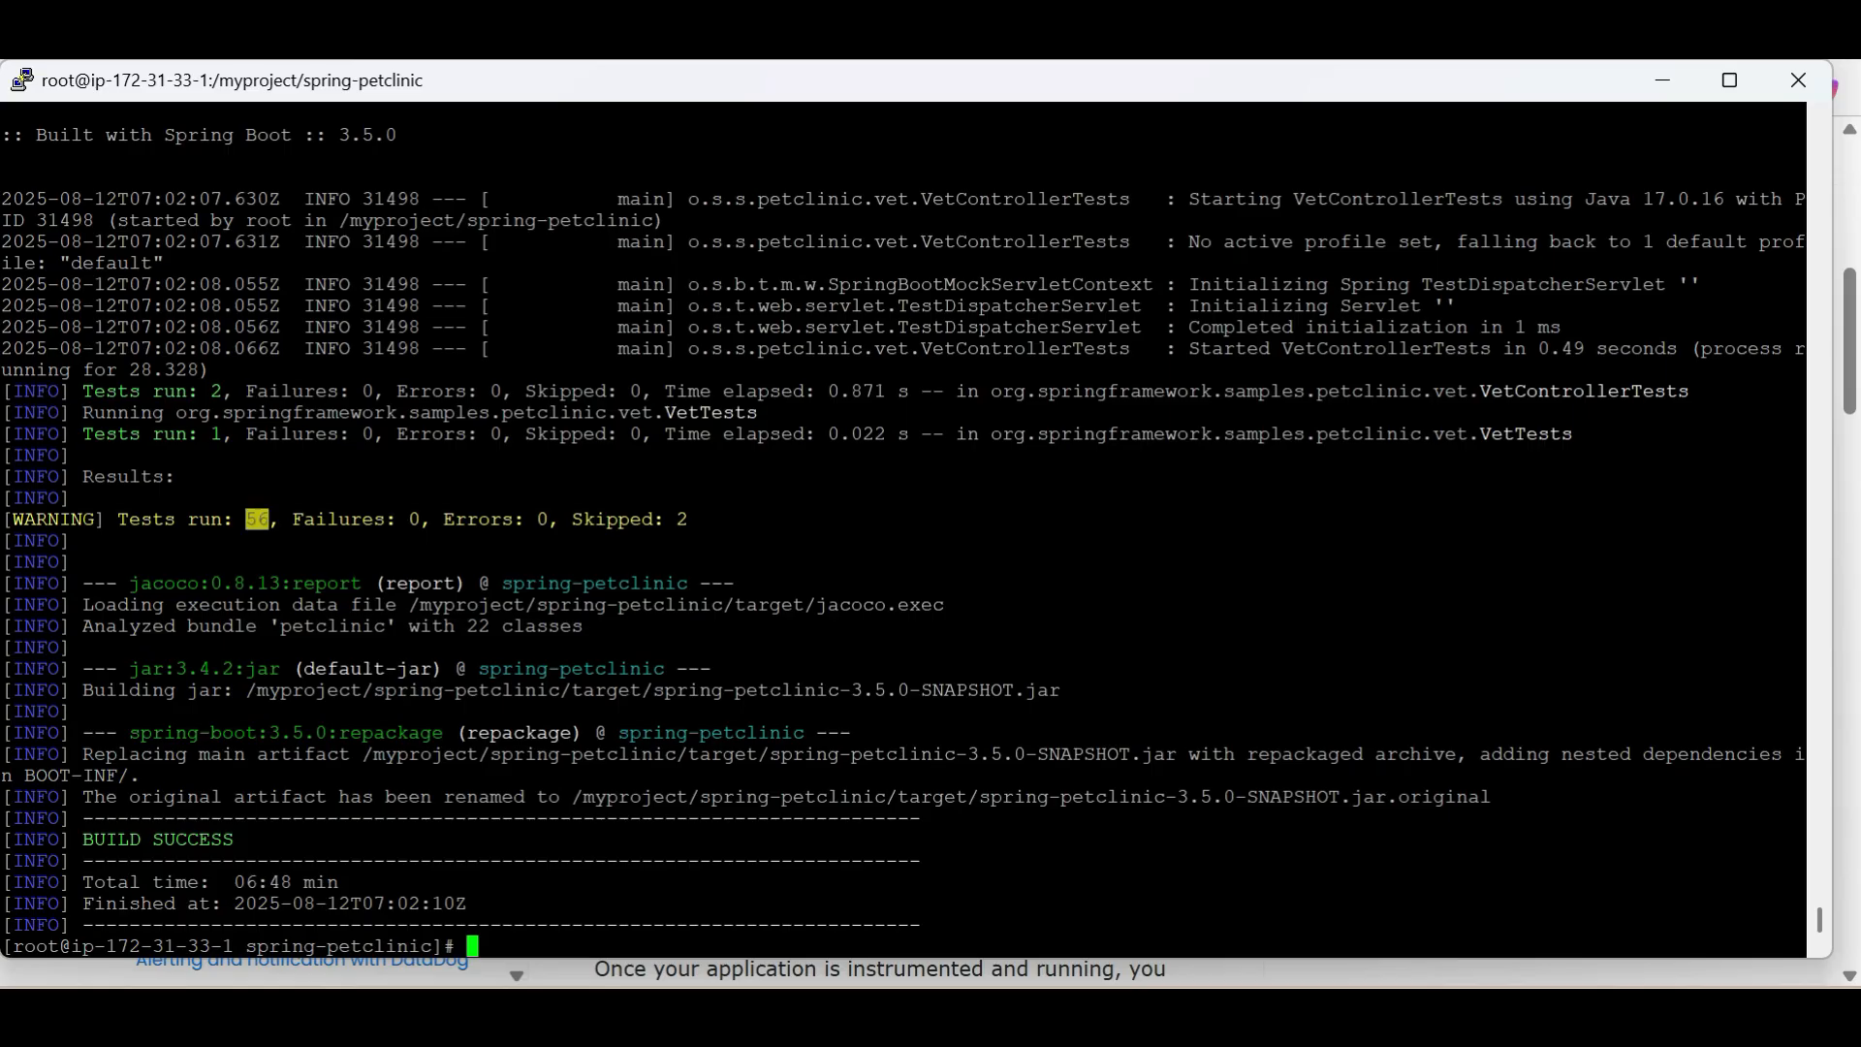
pyautogui.click(257, 520)
pyautogui.press('Return')
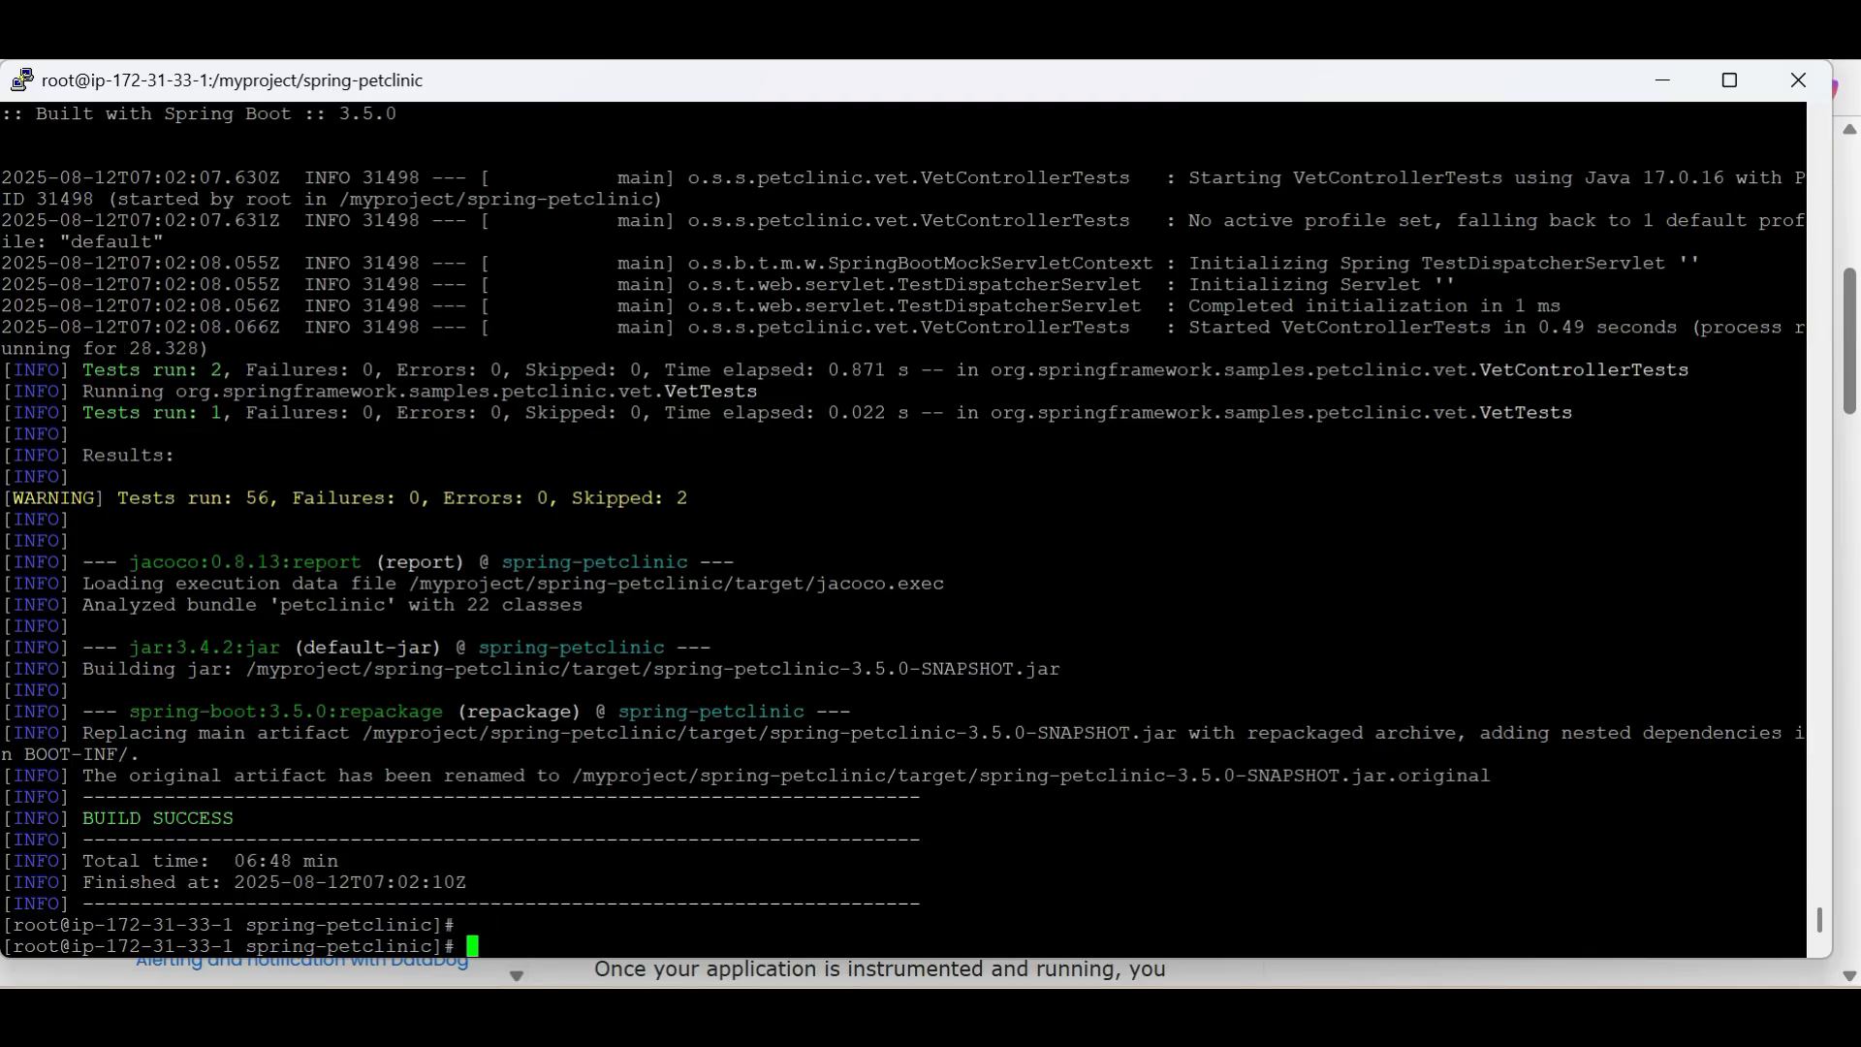
# List the contents of the spring-petclinic directory and examine the target and src folders in the output
pyautogui.write('ls')
pyautogui.press('Return')
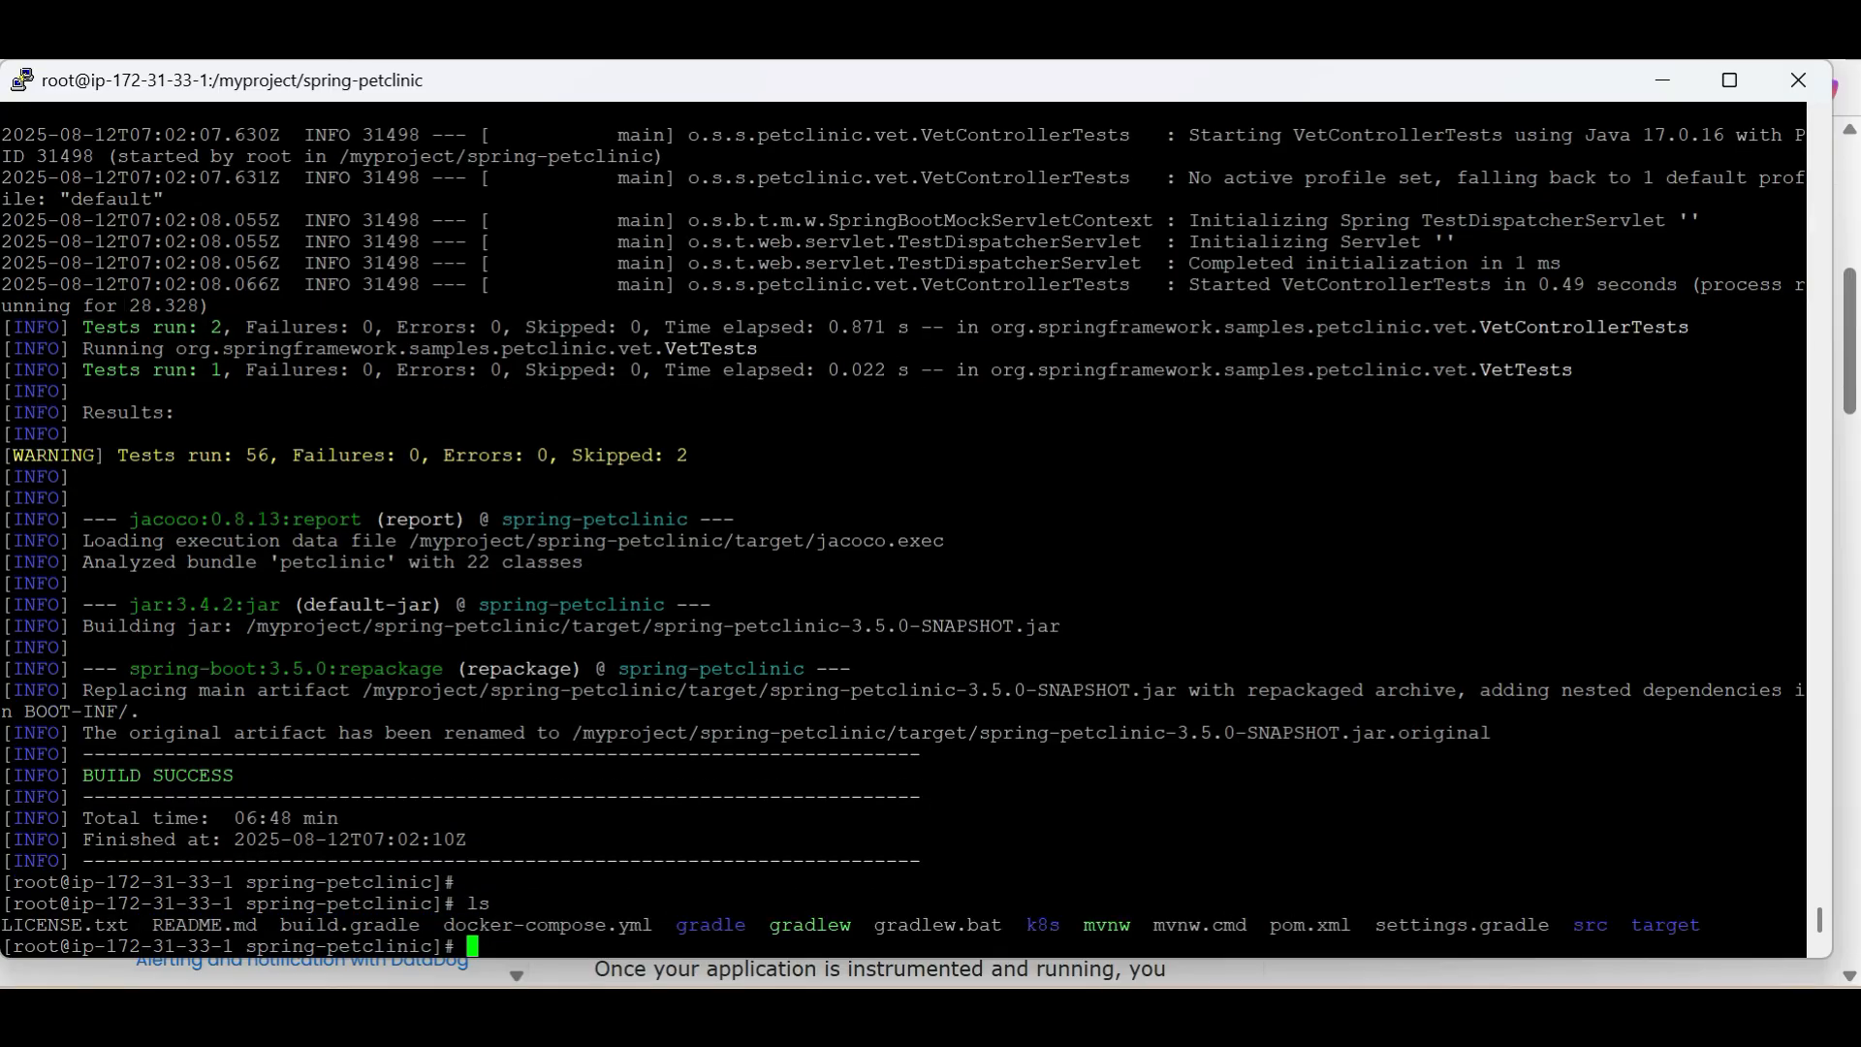
pyautogui.doubleClick(1665, 926)
pyautogui.click(1665, 926)
pyautogui.doubleClick(1665, 926)
pyautogui.press('Return')
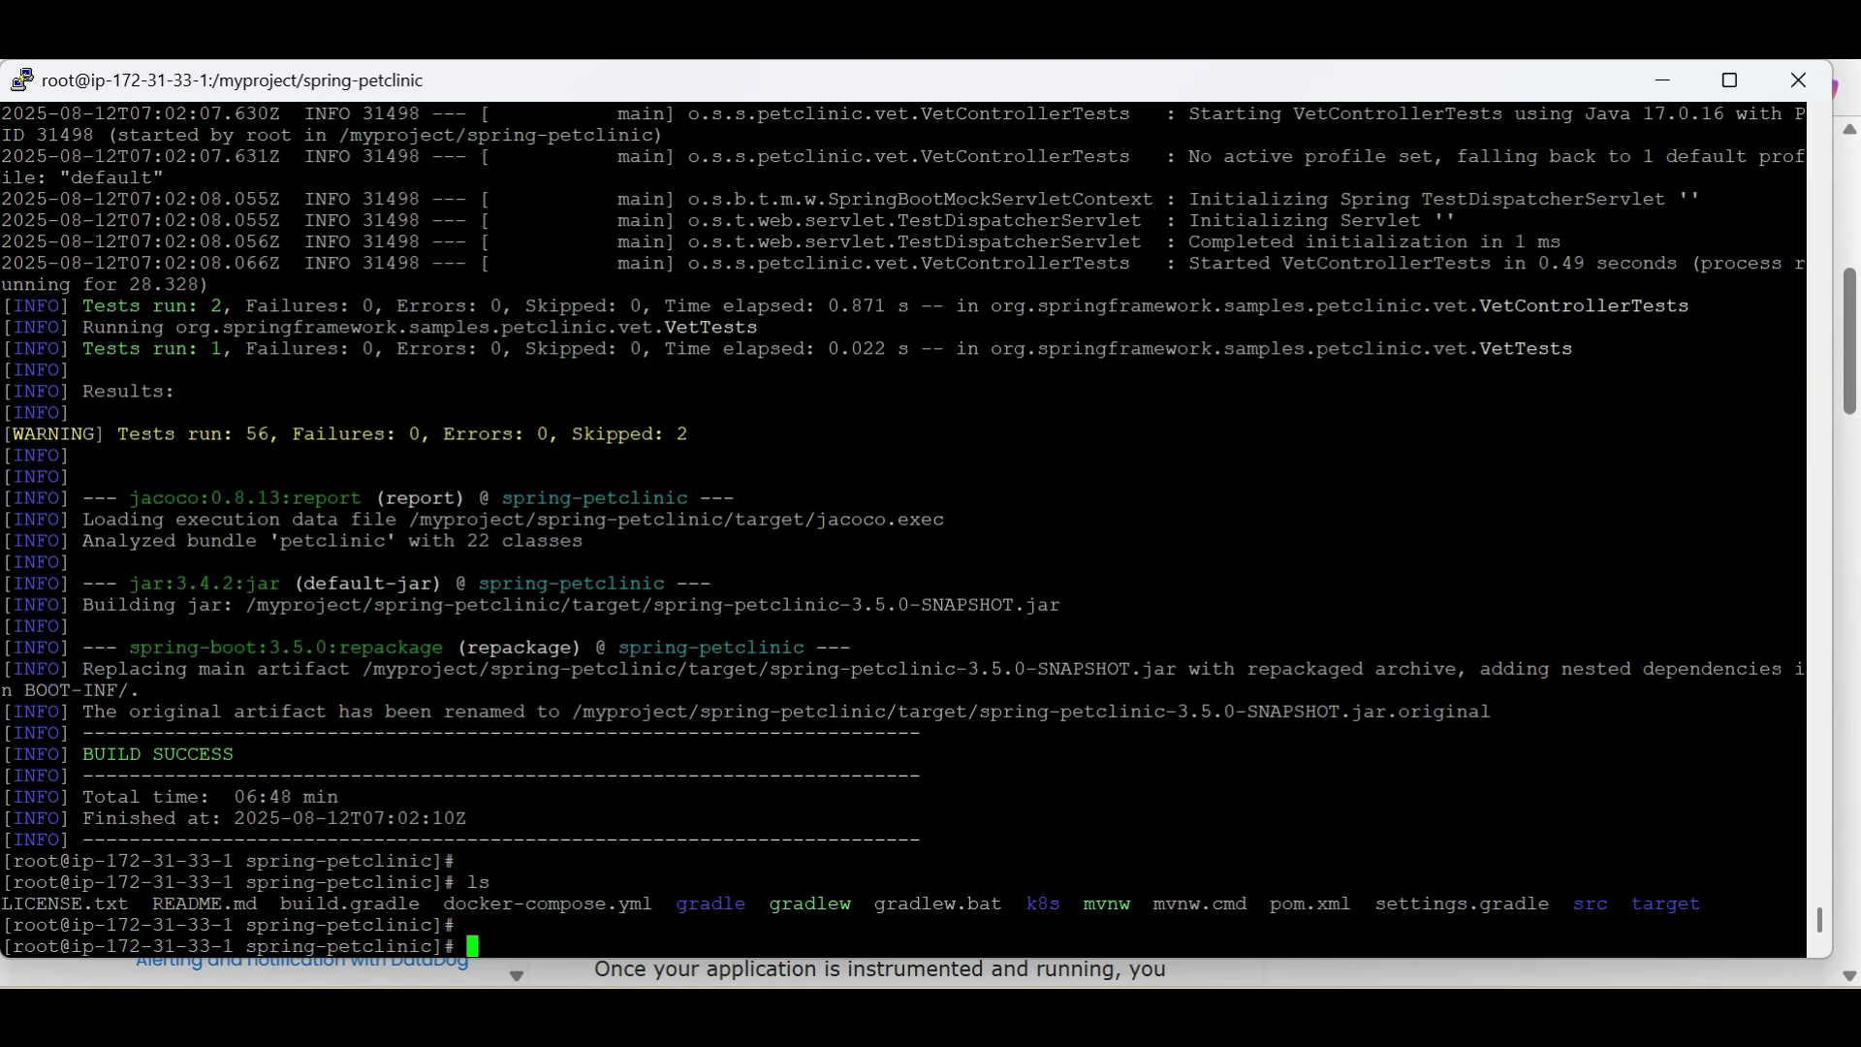
pyautogui.doubleClick(1590, 904)
pyautogui.click(1590, 903)
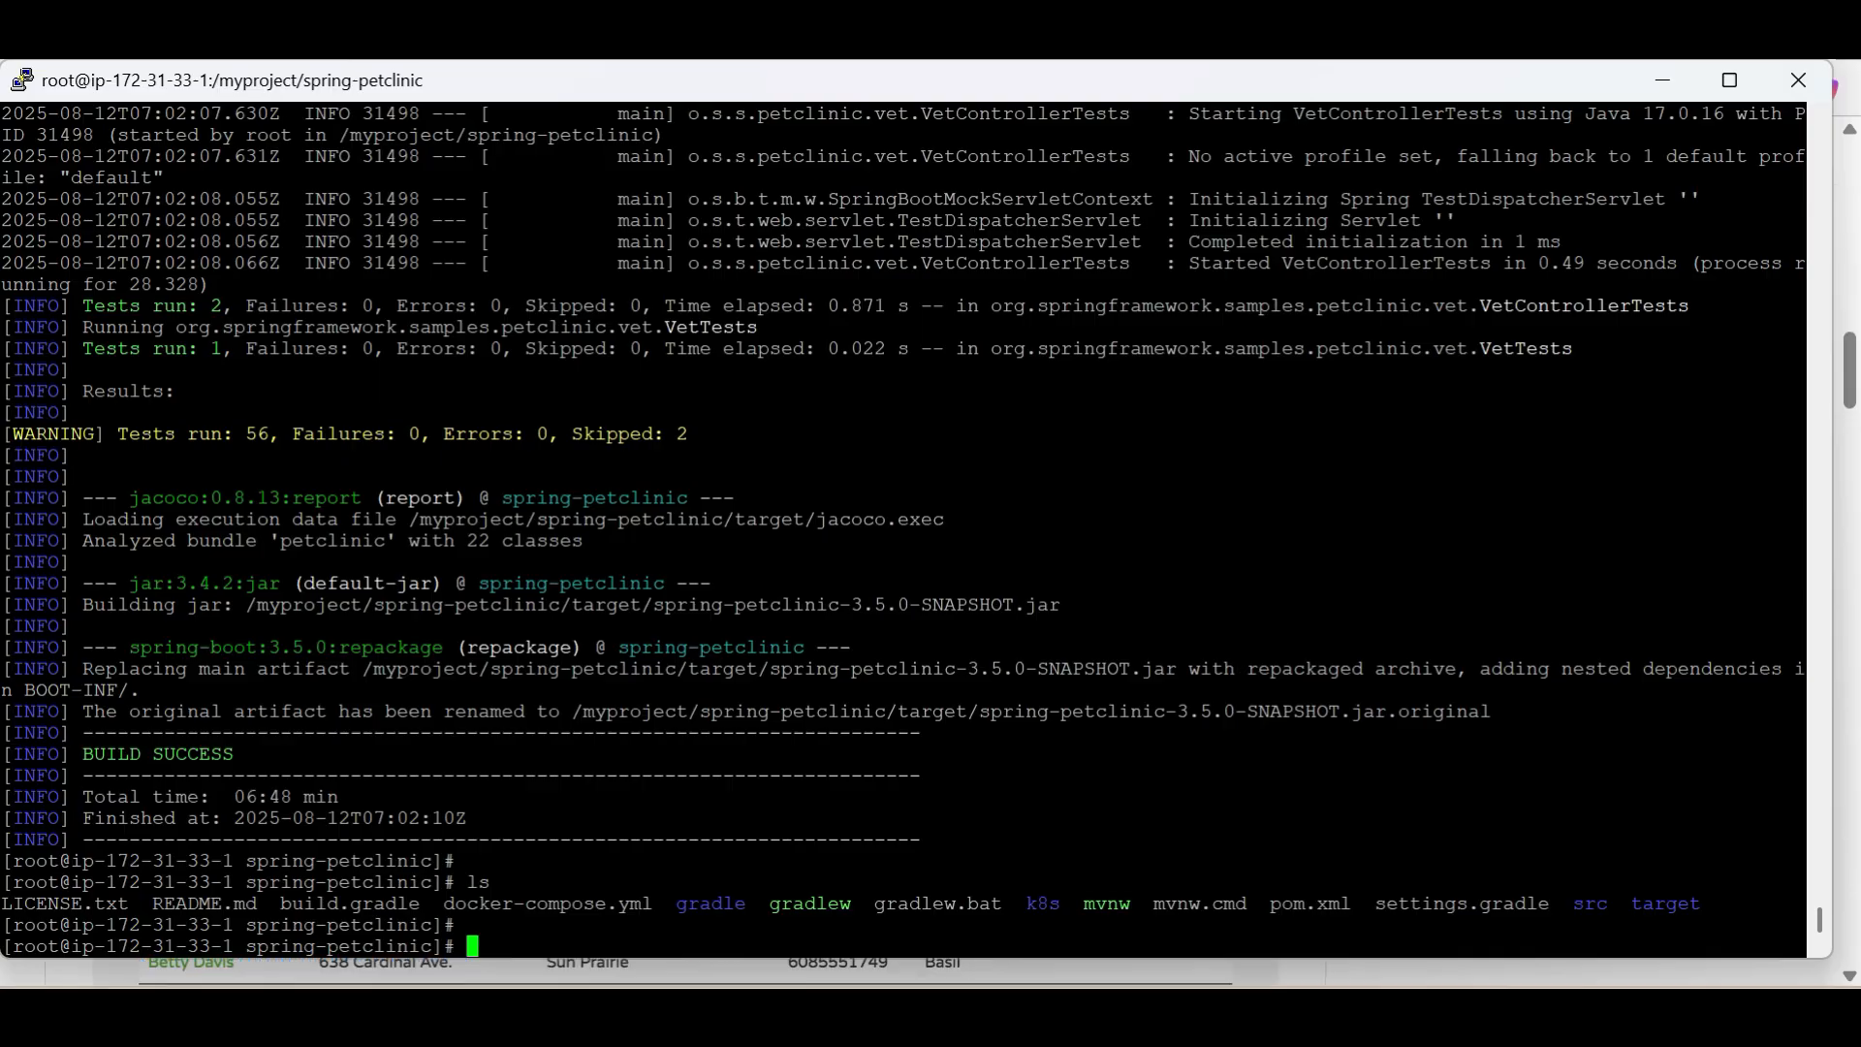
# Enter java -jar target/*.jar at the prompt without running it, check 13.232.13.47:8080 in the browser, and return to the terminal
pyautogui.write('java -jar target/*.jar')
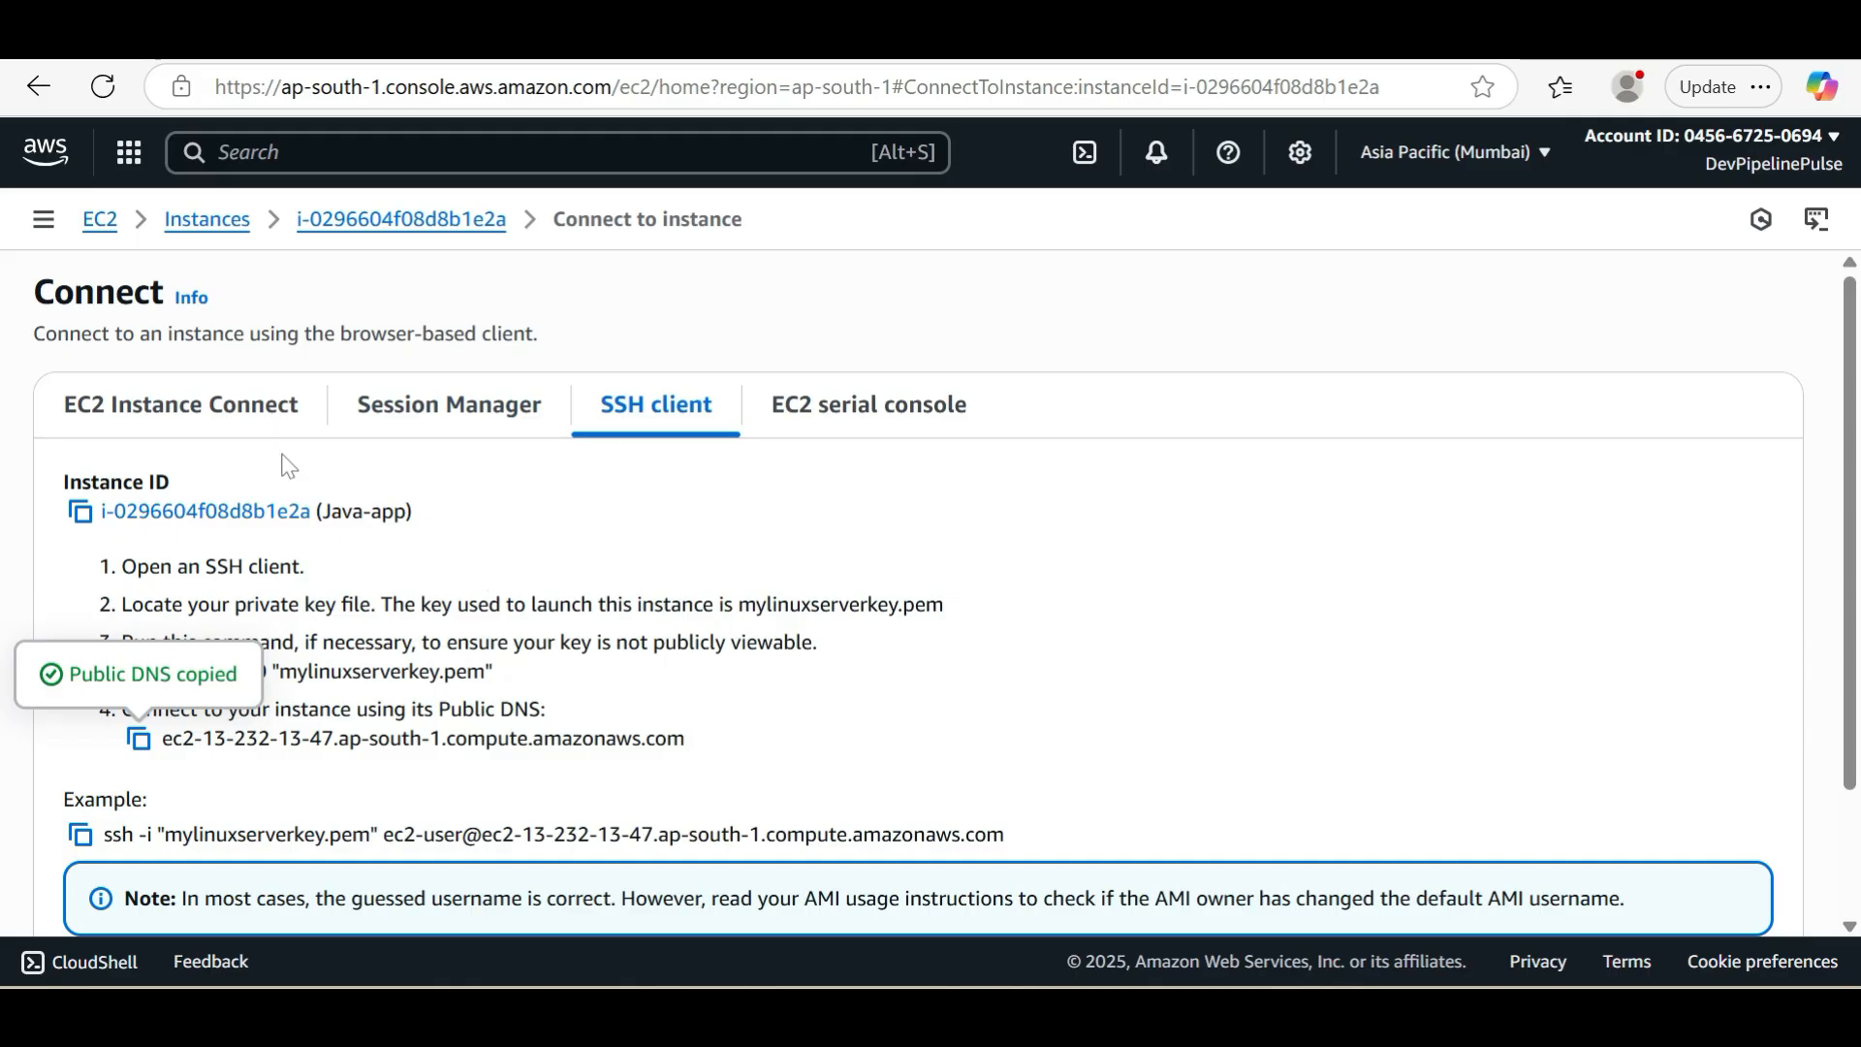
pyautogui.click(351, 225)
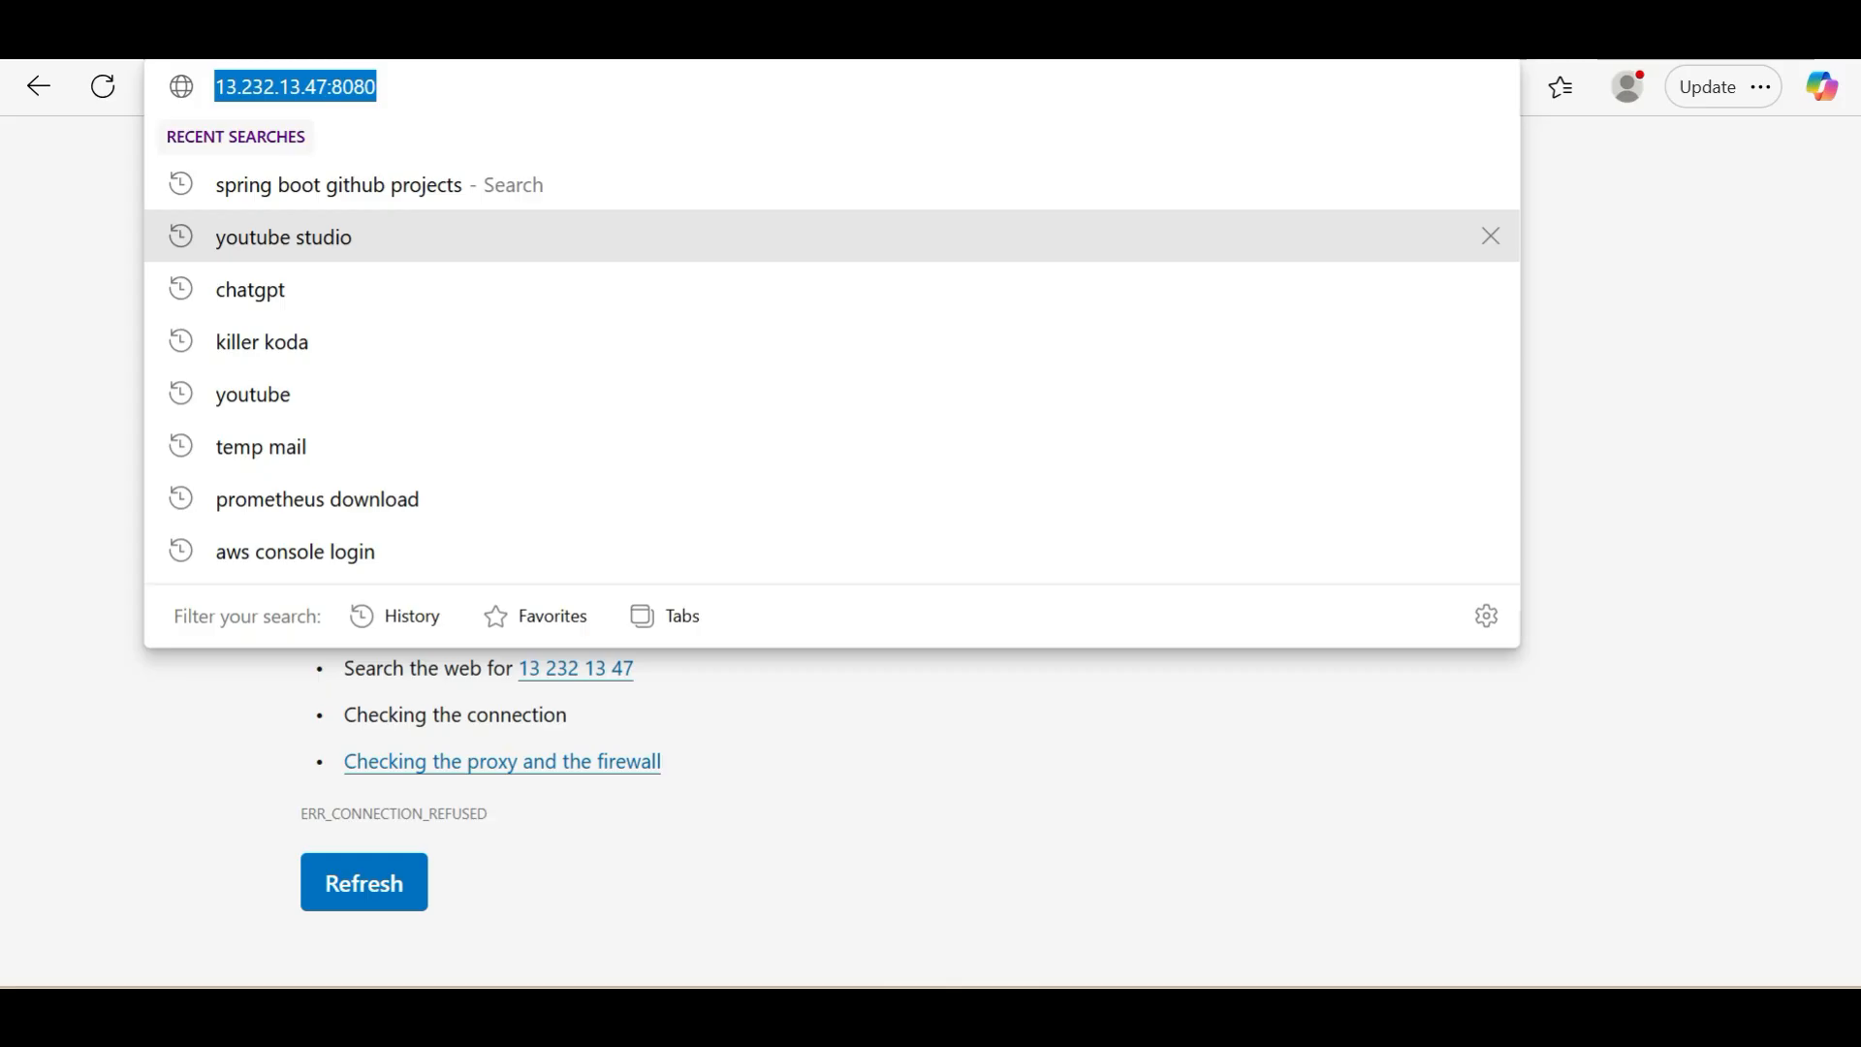
pyautogui.press('Return')
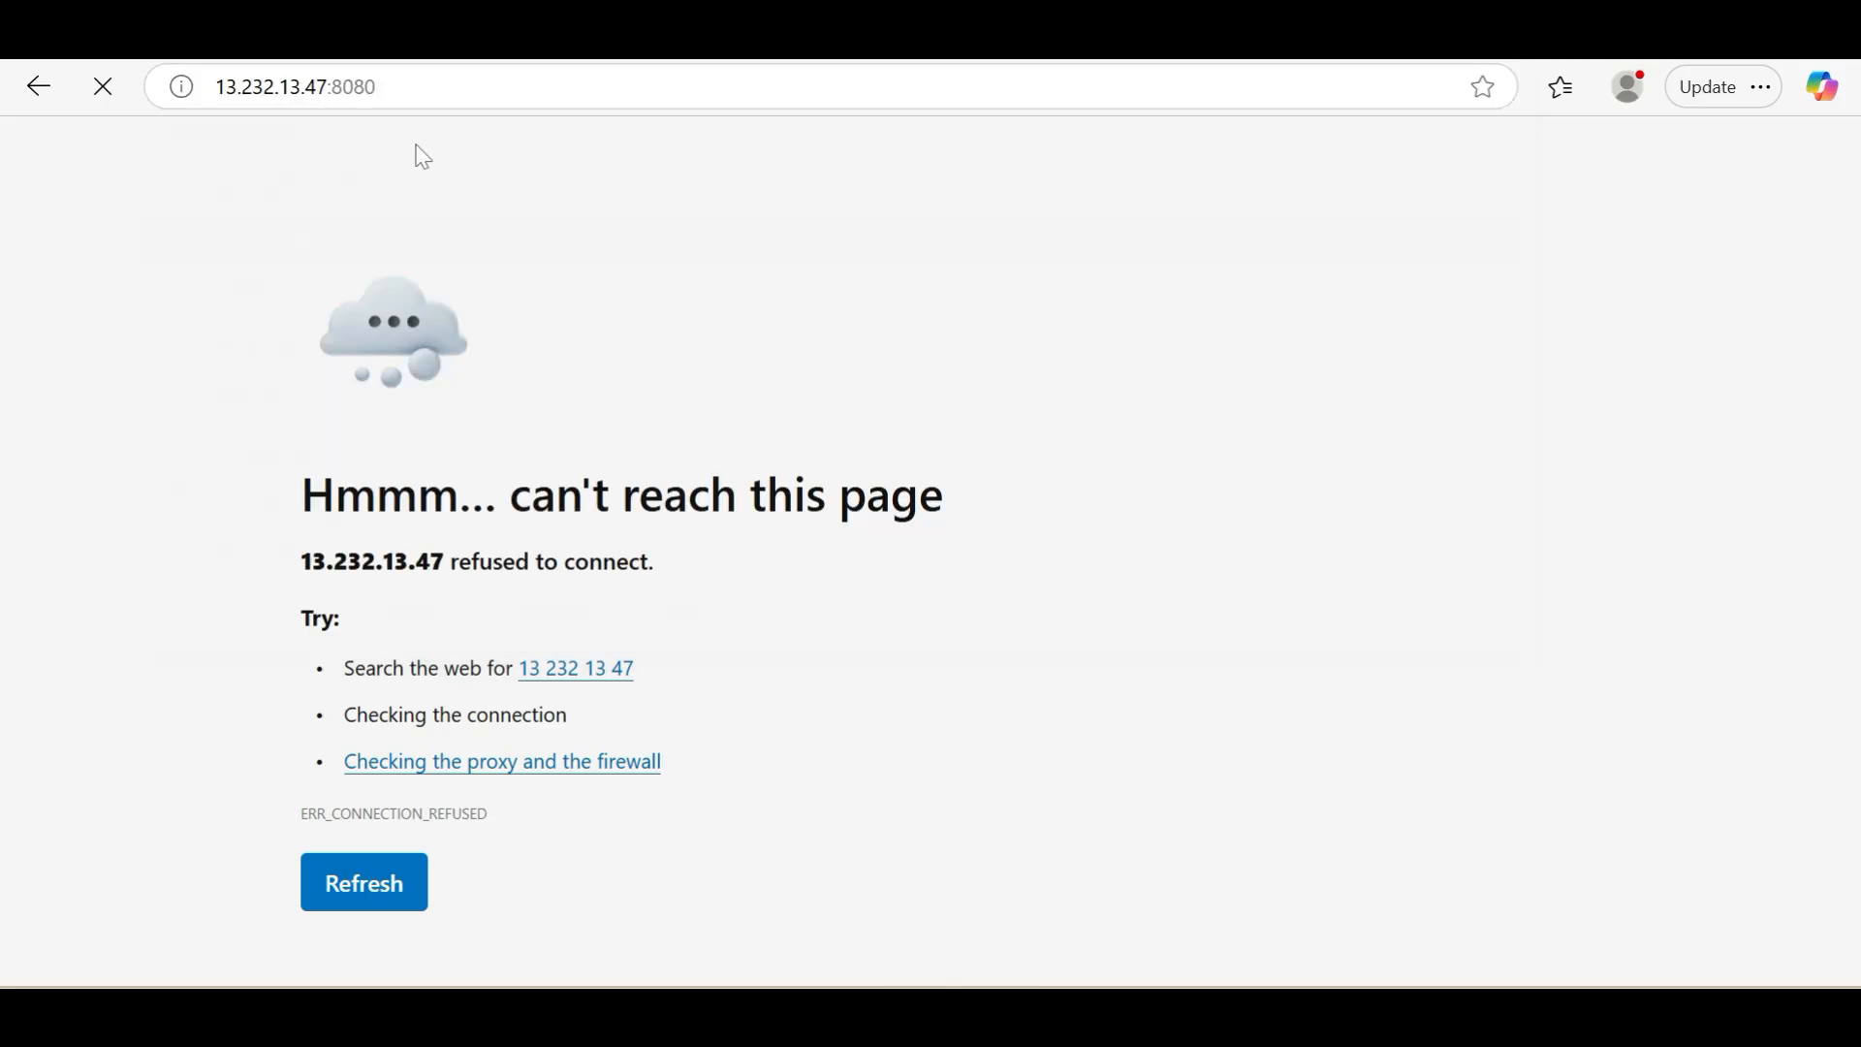
pyautogui.click(385, 894)
pyautogui.hotkey('alt', 'Tab')
pyautogui.hotkey('alt', 'Tab')
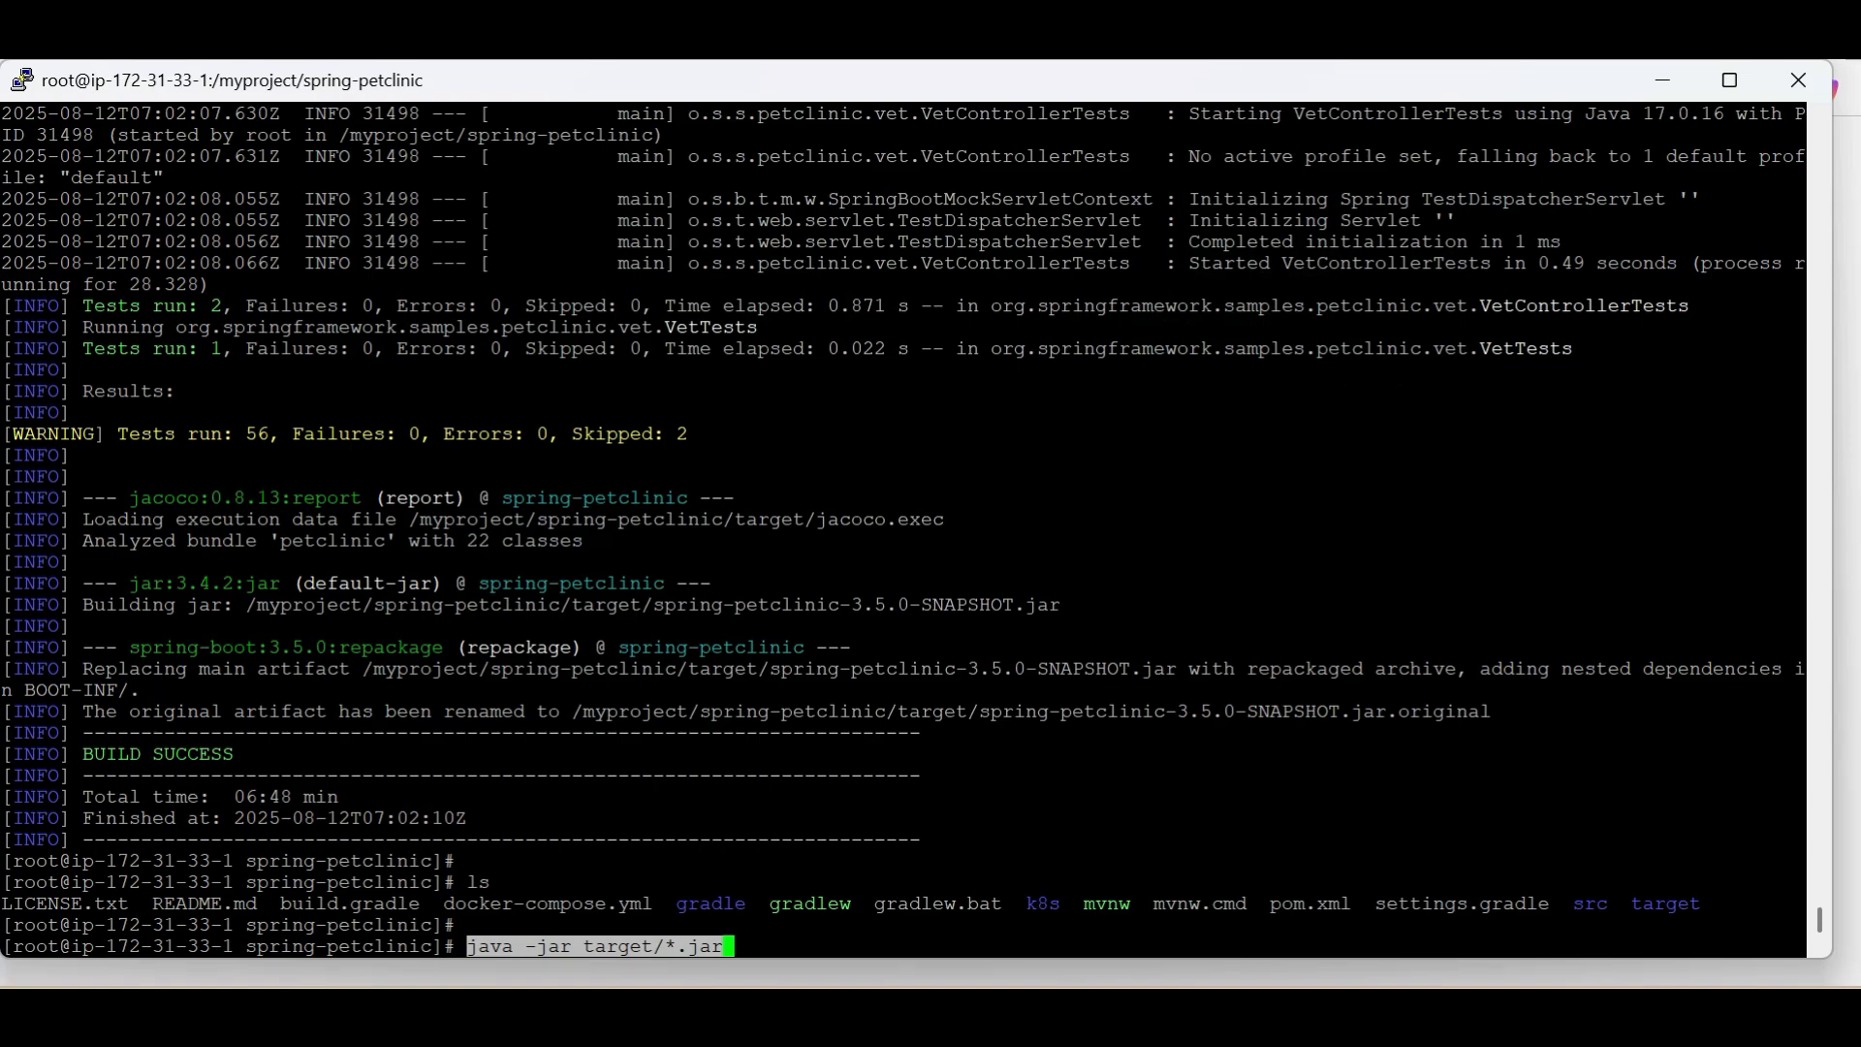
# Check for running Java processes with ps -ef | grep java and start the Petclinic application with java -jar target/*.jar
pyautogui.press('Left')
pyautogui.press('Left')
pyautogui.press('Left')
pyautogui.press('Left')
pyautogui.press('Left')
pyautogui.press('Left')
pyautogui.press('Left')
pyautogui.press('Left')
pyautogui.press('Left')
pyautogui.press('Left')
pyautogui.press('Left')
pyautogui.press('Left')
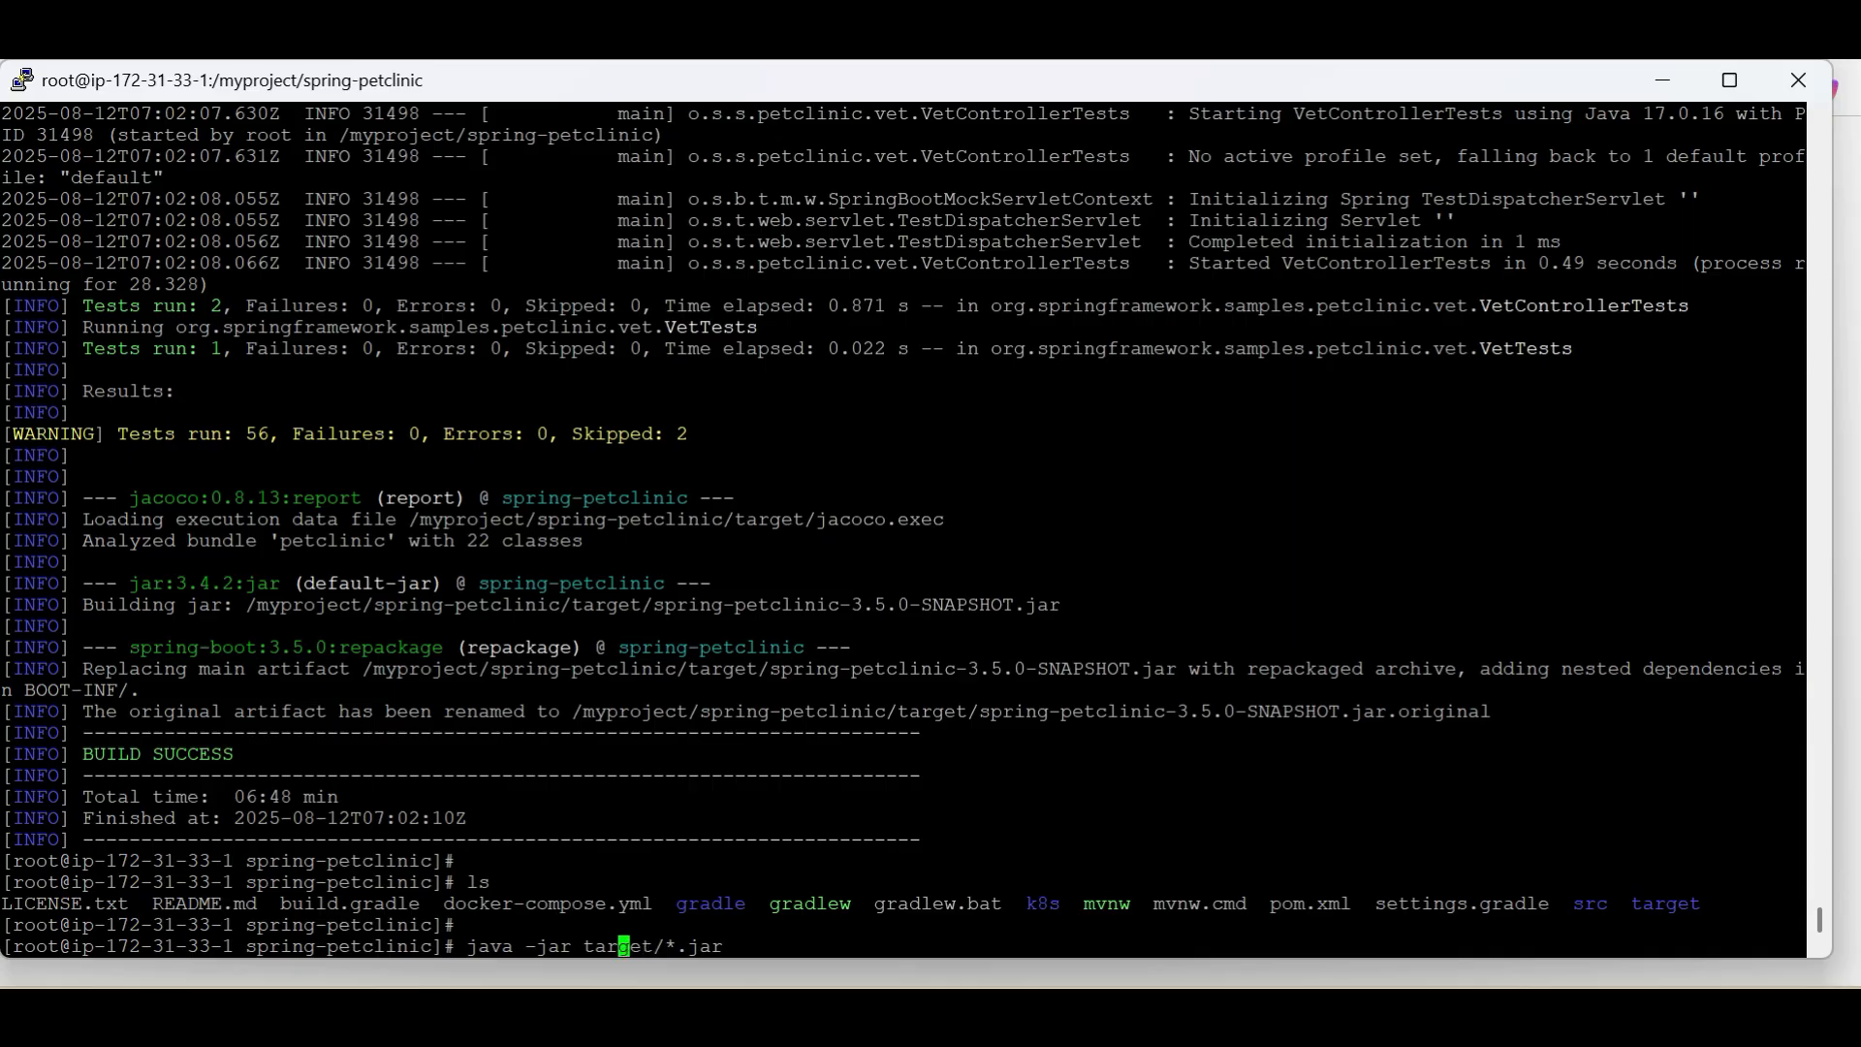
pyautogui.press('Left')
pyautogui.doubleClick(1665, 904)
pyautogui.click(1665, 903)
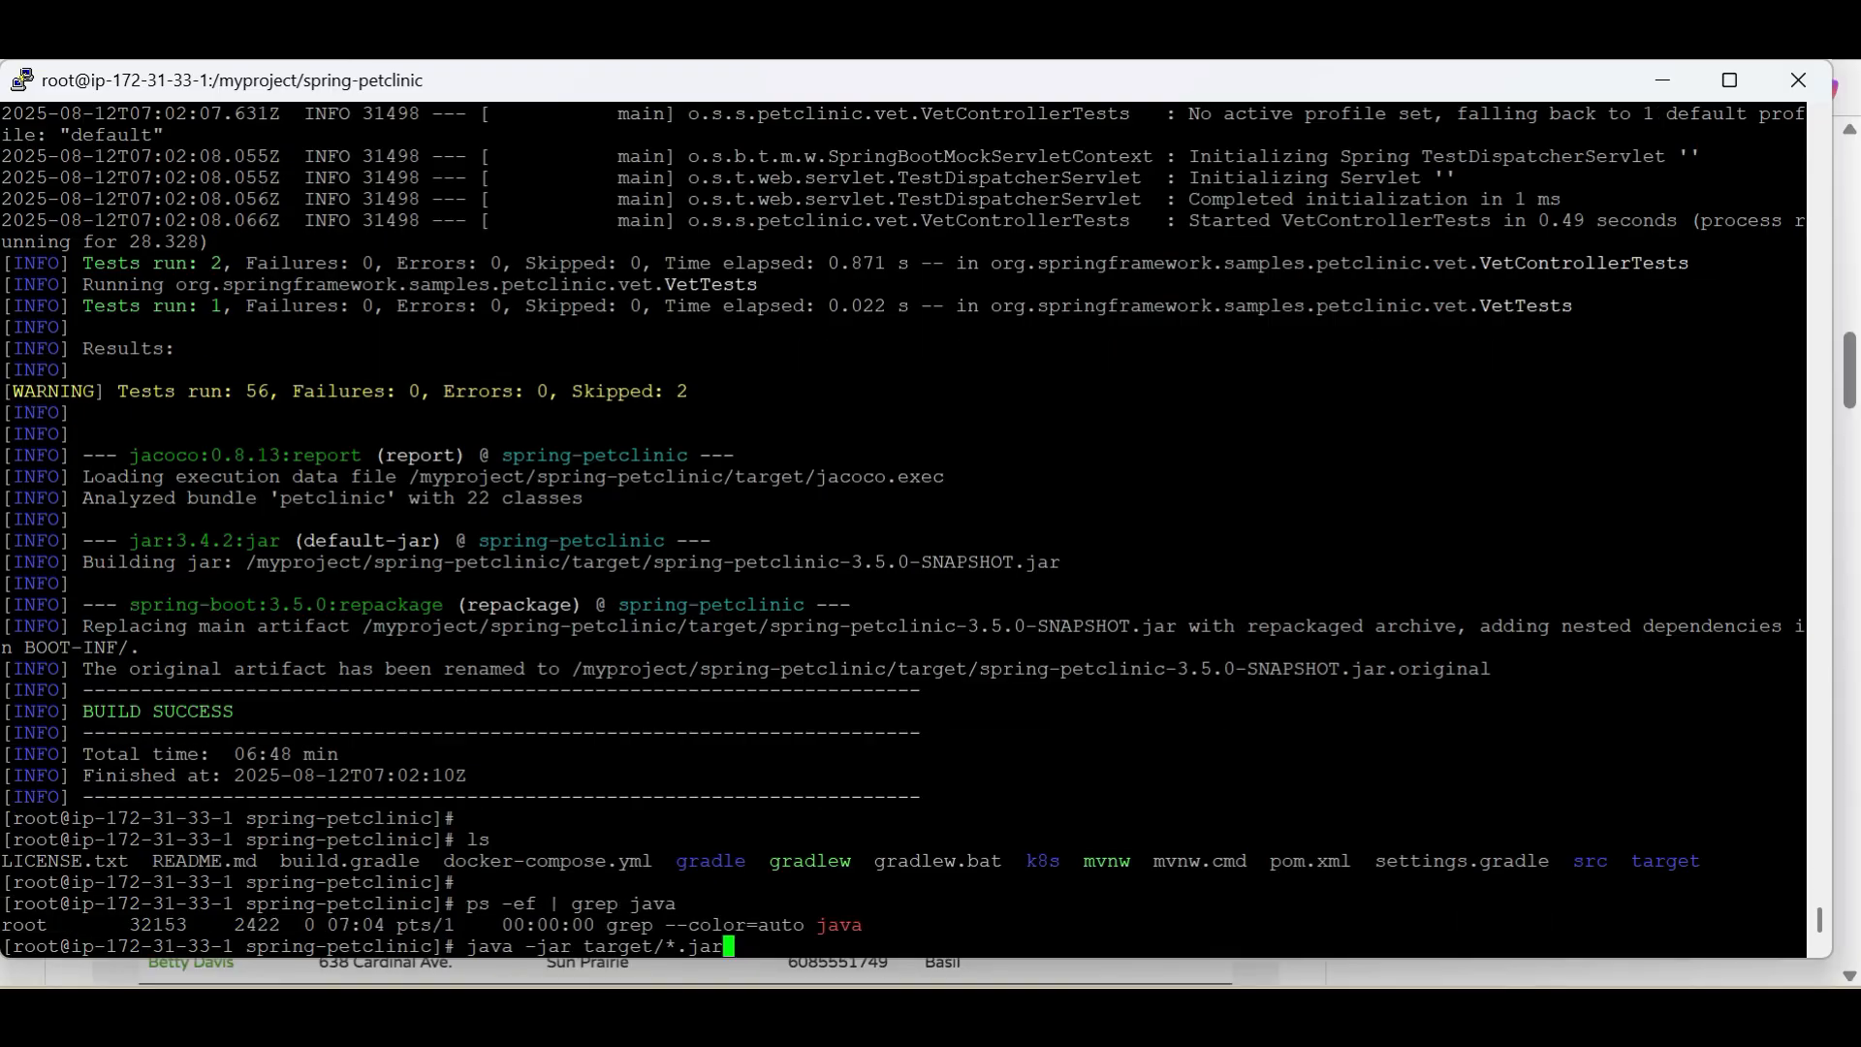
pyautogui.press('Return')
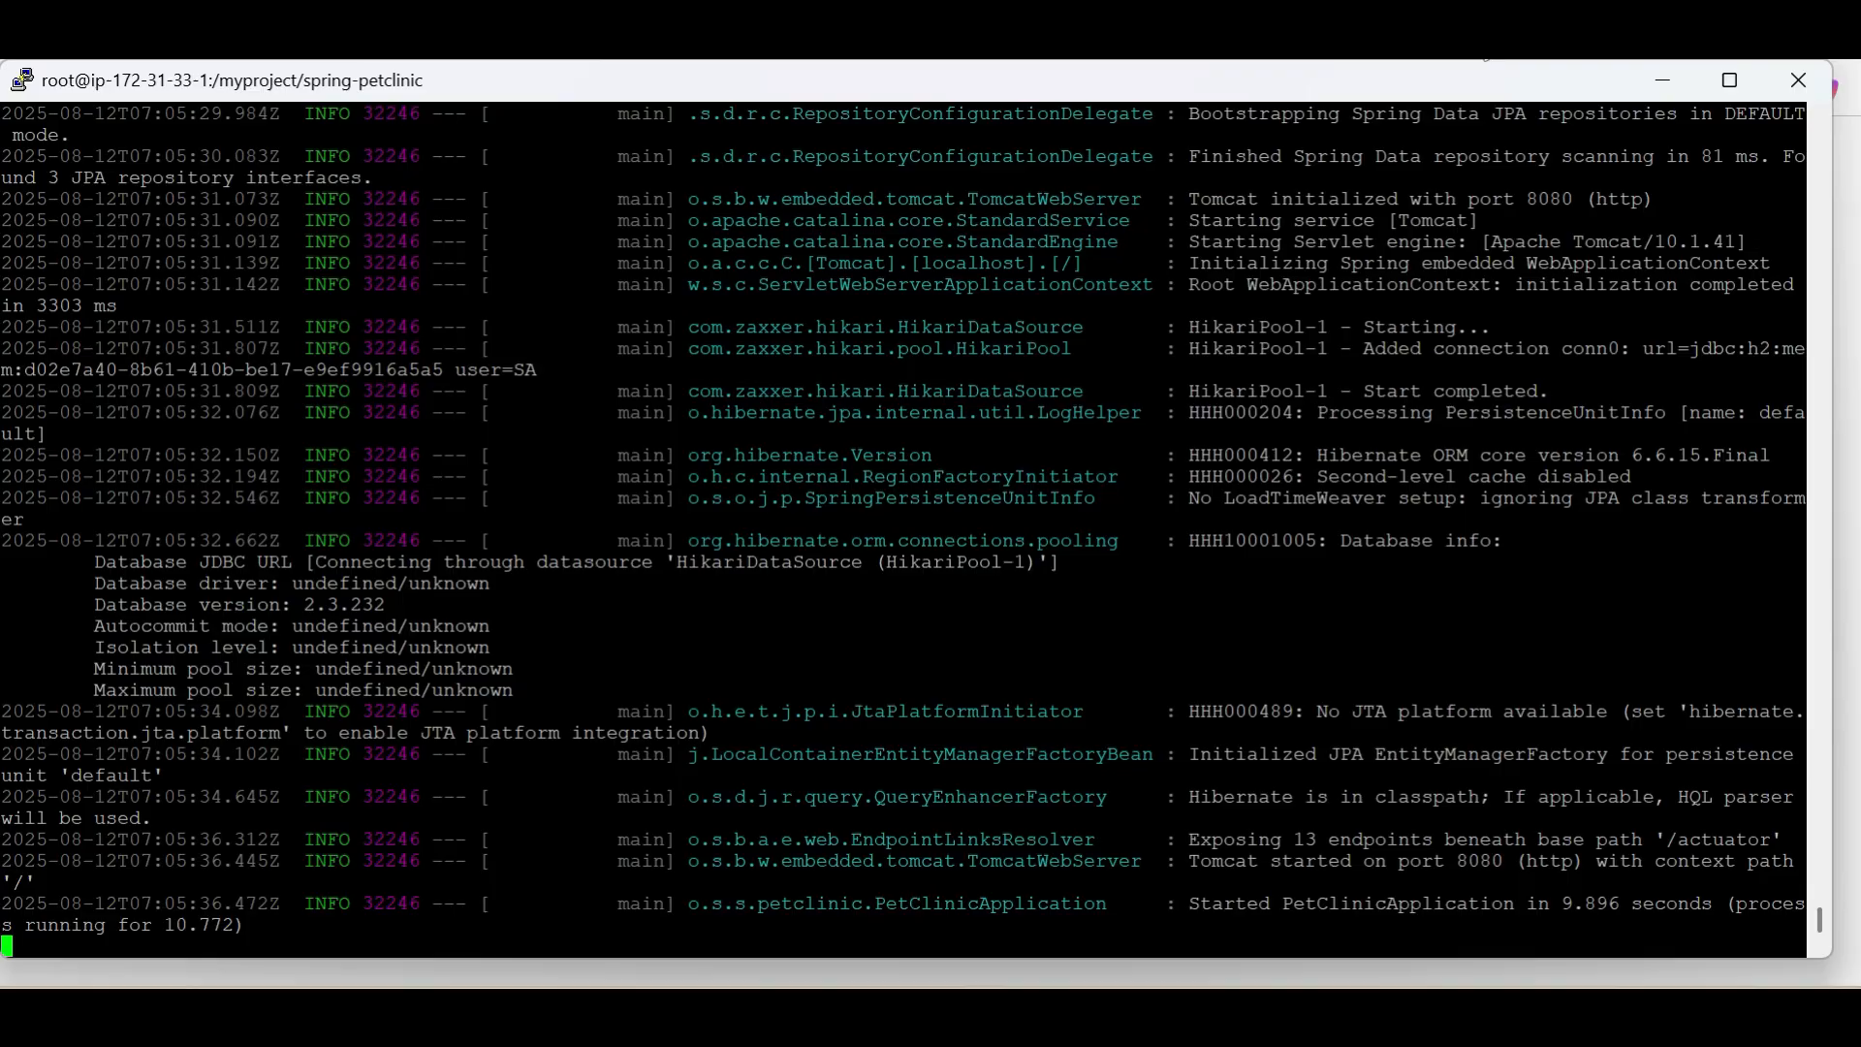
# Reload 13.232.13.47:8080 in the browser and view Petclinic's Veterinarians page and the second page of its full owners list
pyautogui.click(1481, 47)
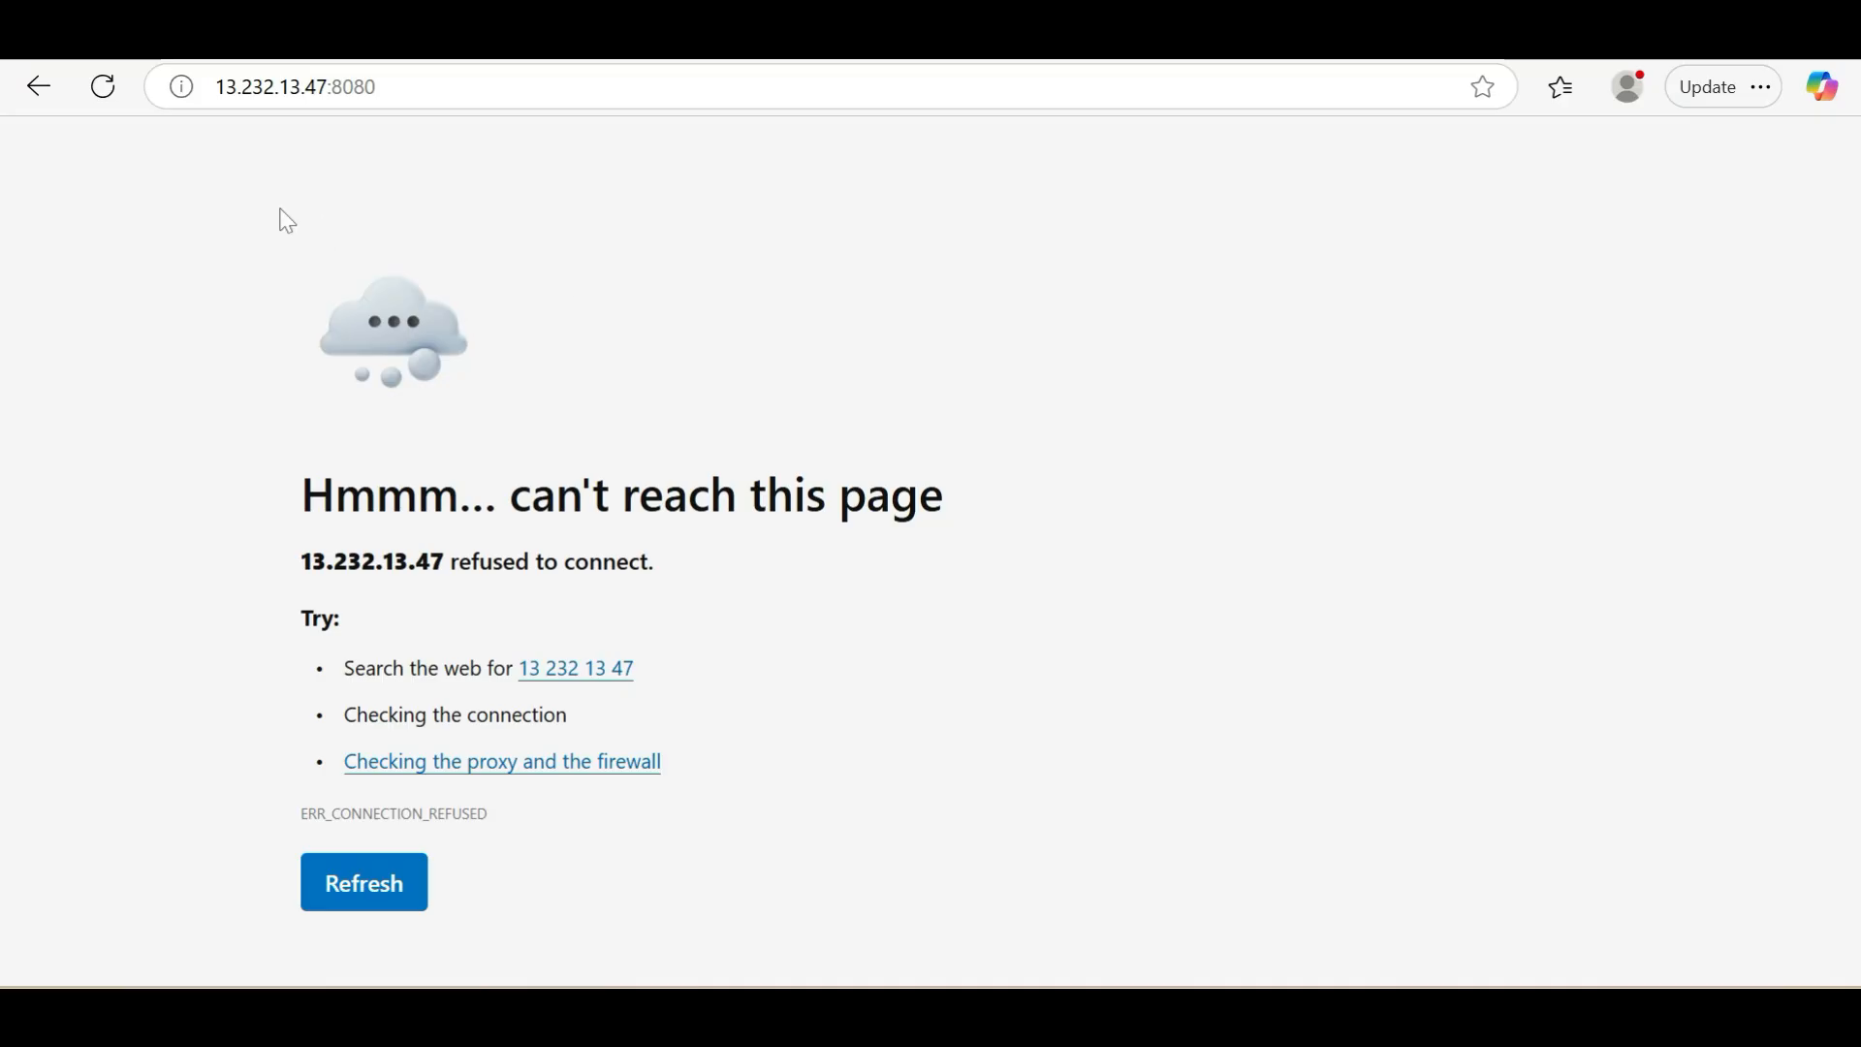
pyautogui.click(104, 89)
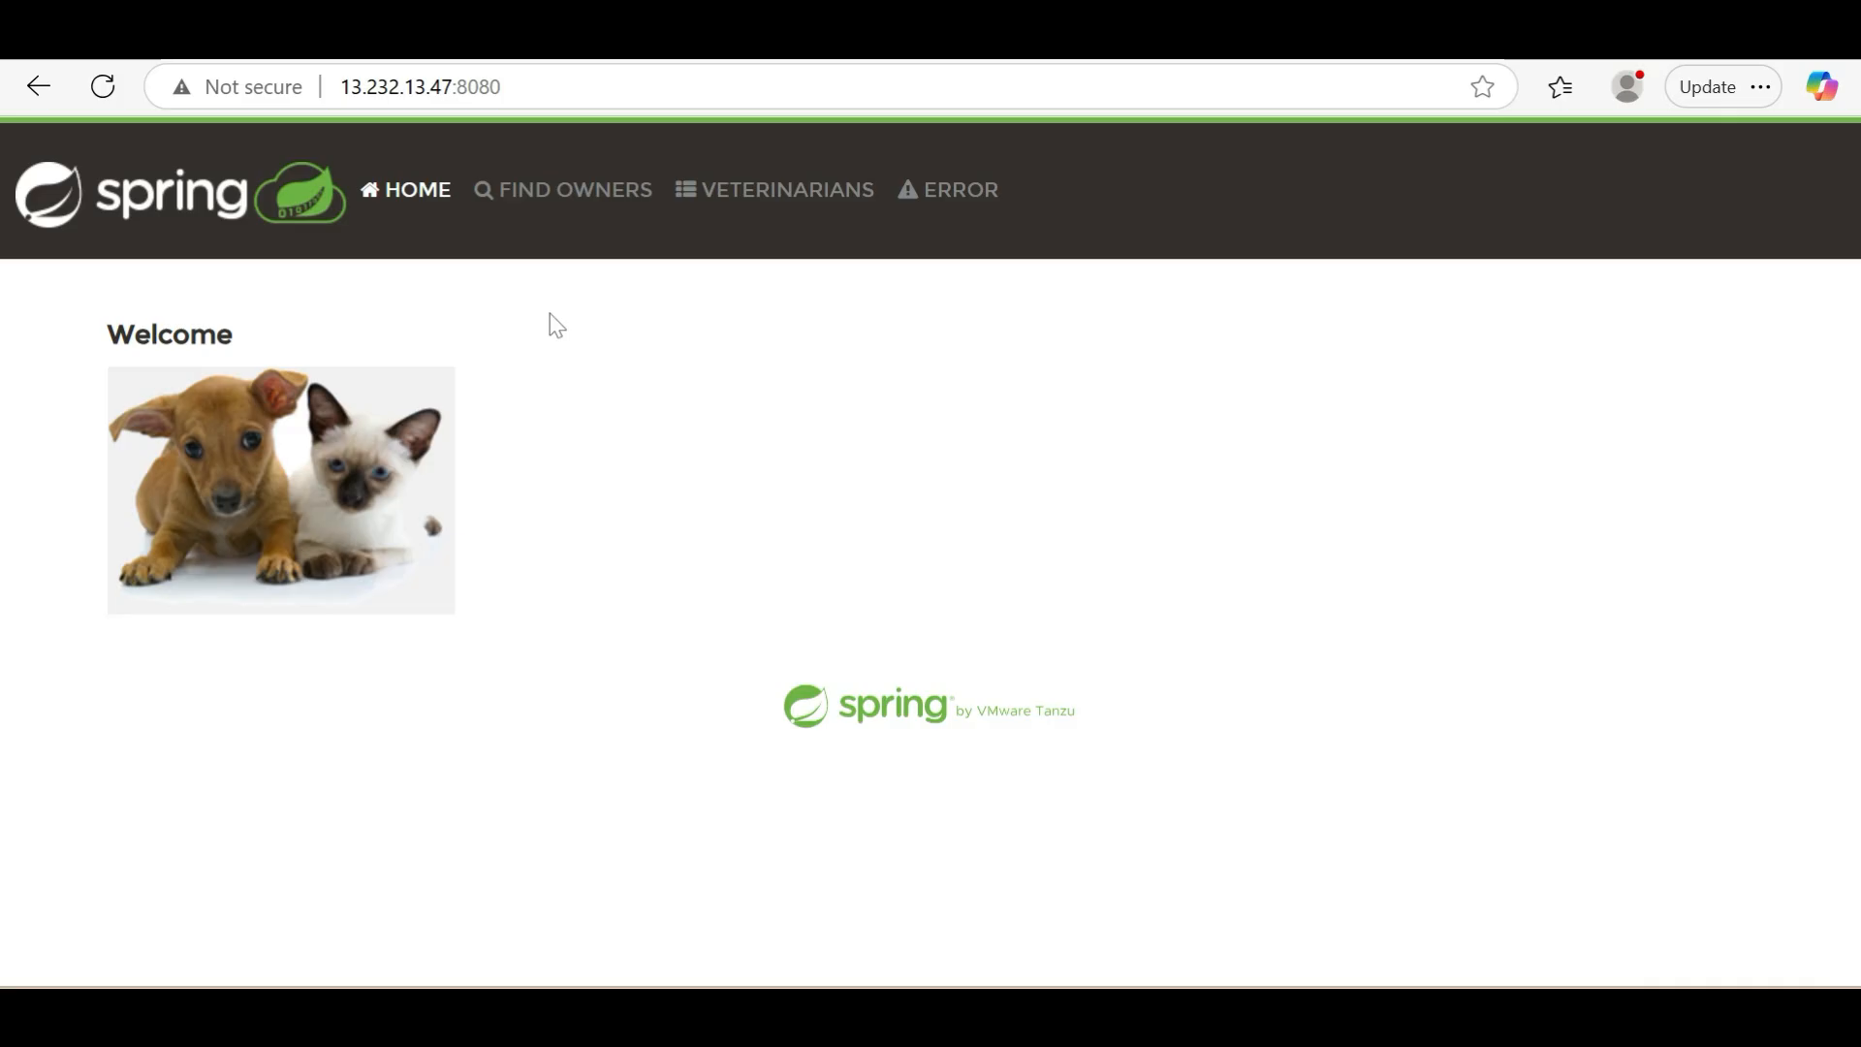
pyautogui.click(595, 216)
pyautogui.click(832, 216)
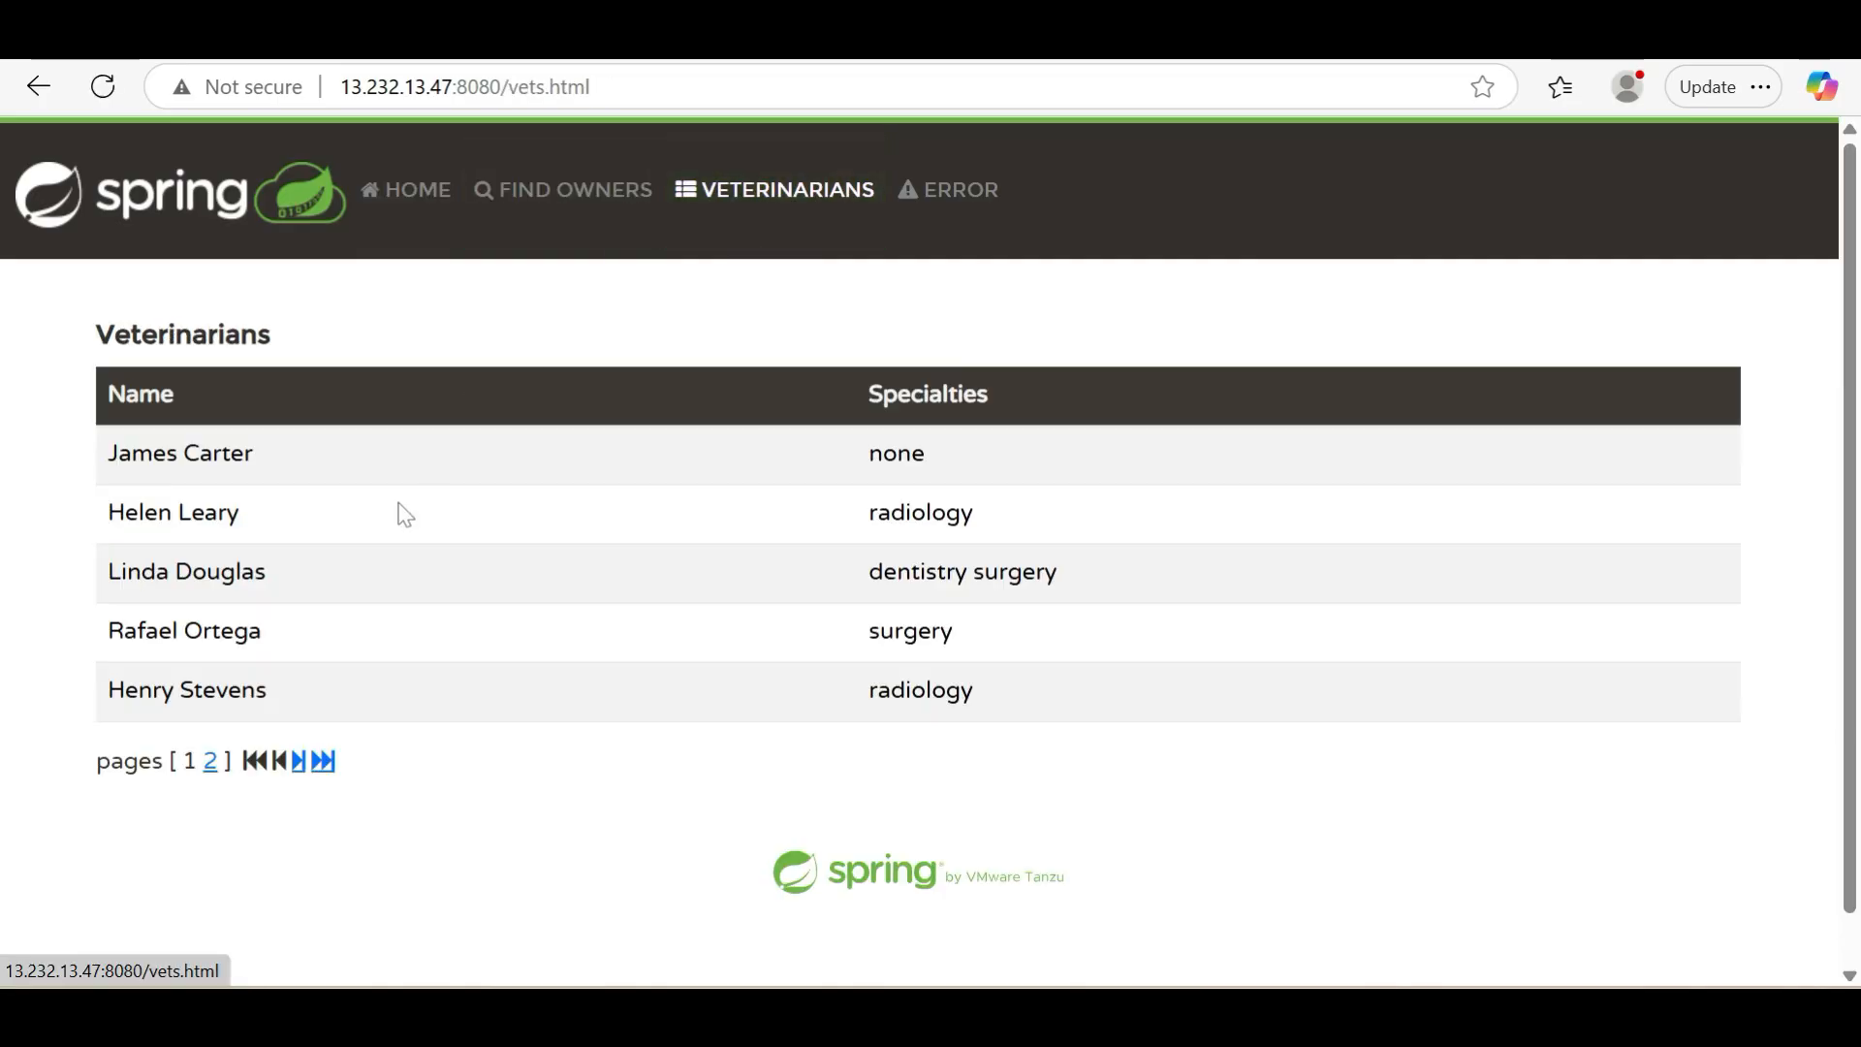
pyautogui.click(571, 223)
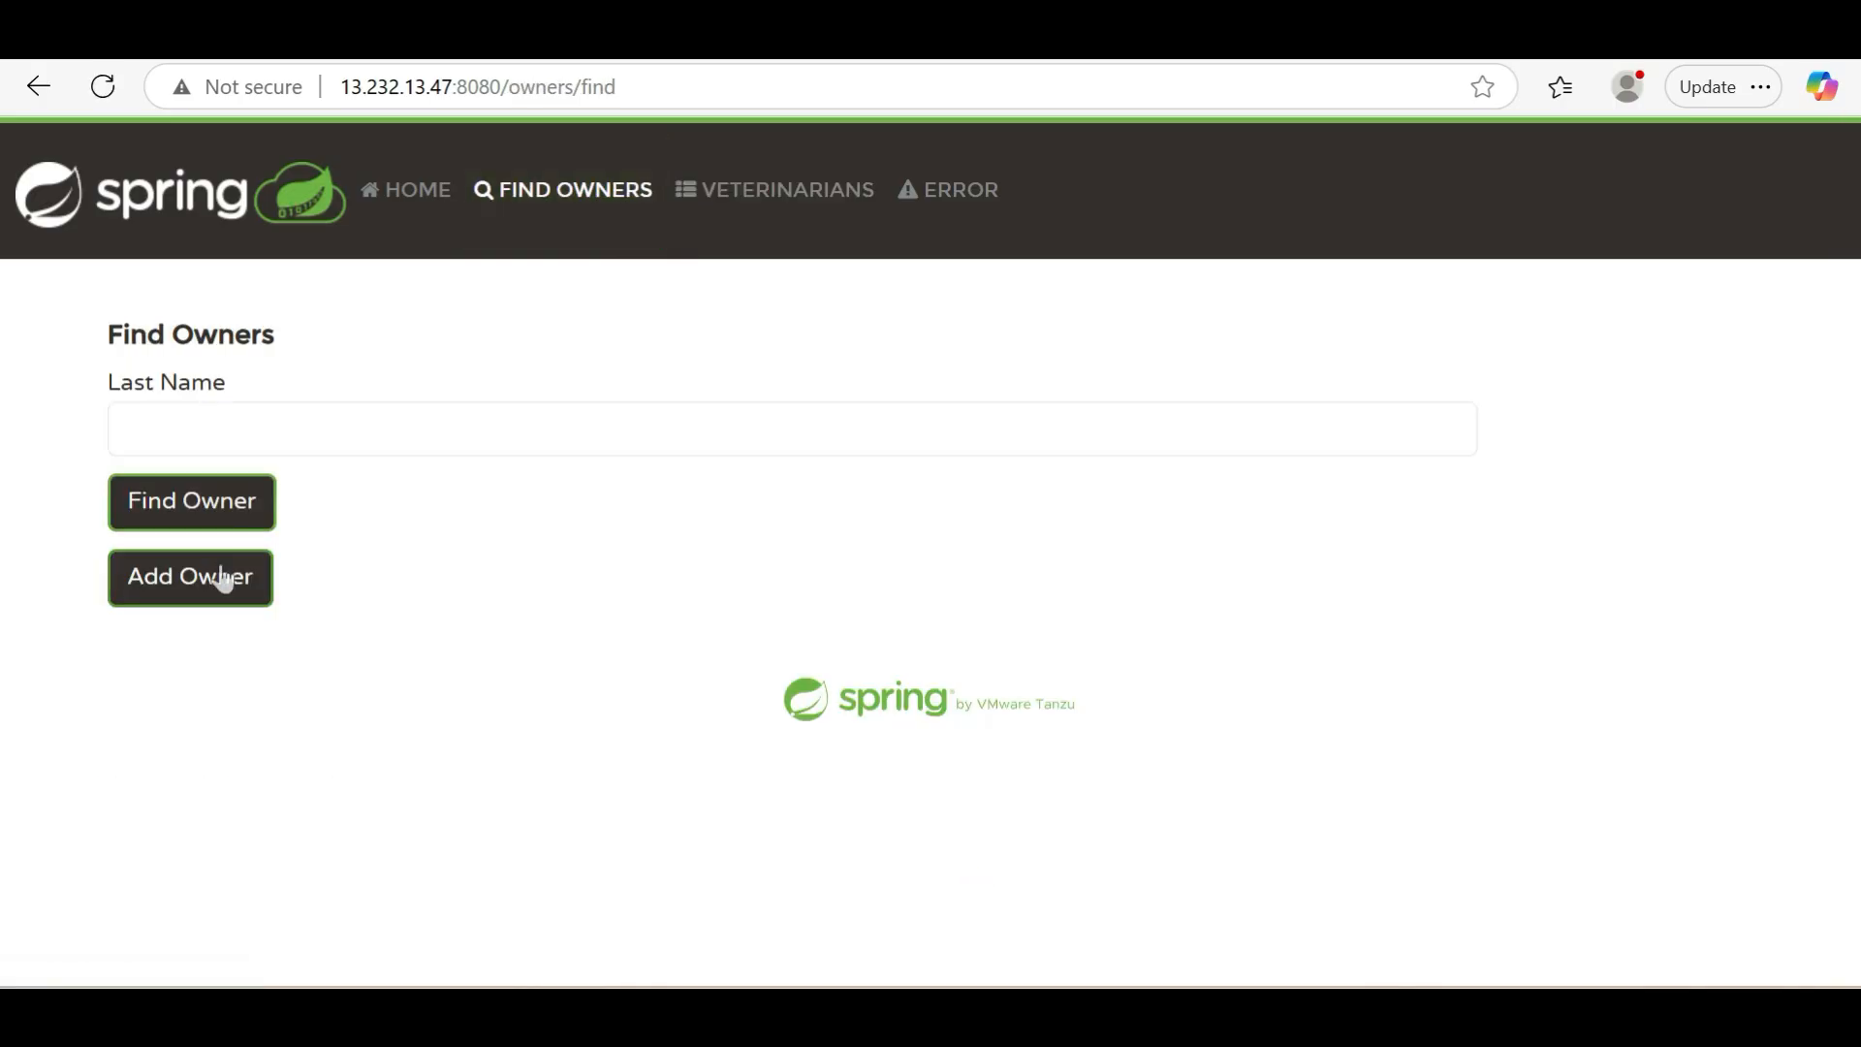
pyautogui.click(216, 515)
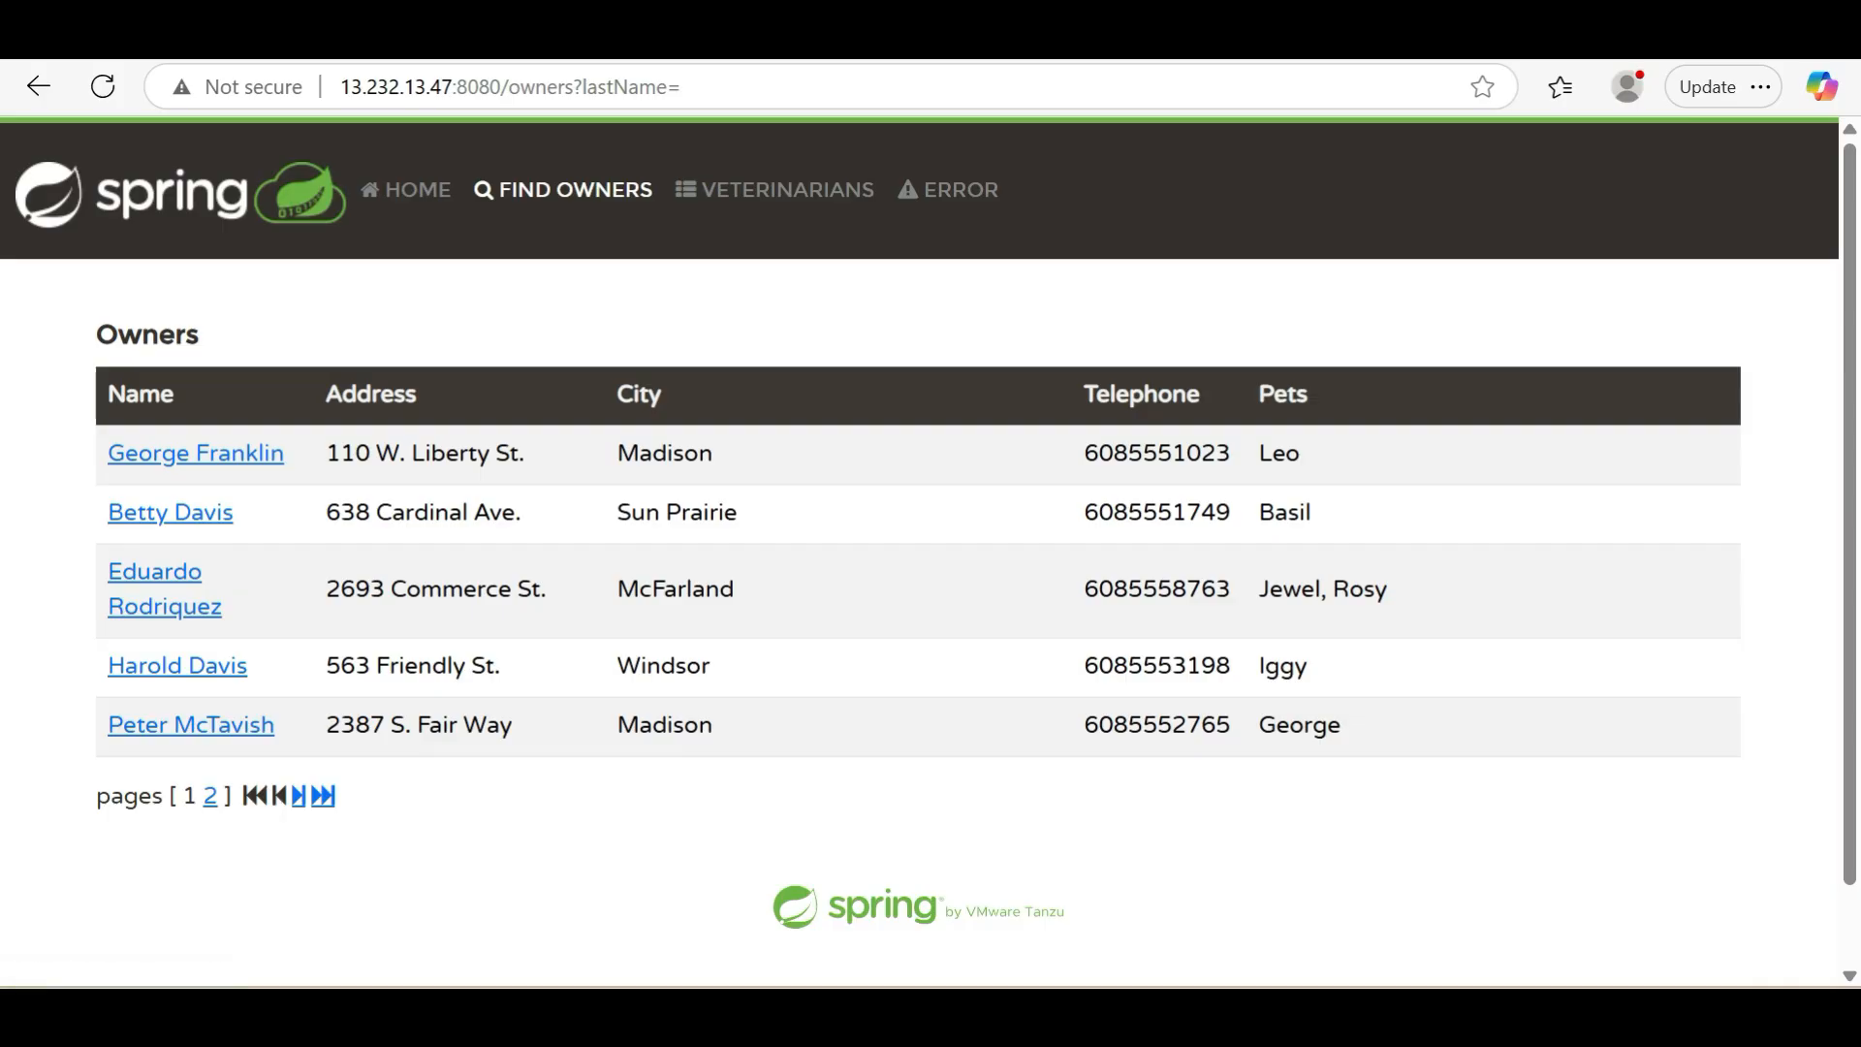
pyautogui.click(209, 798)
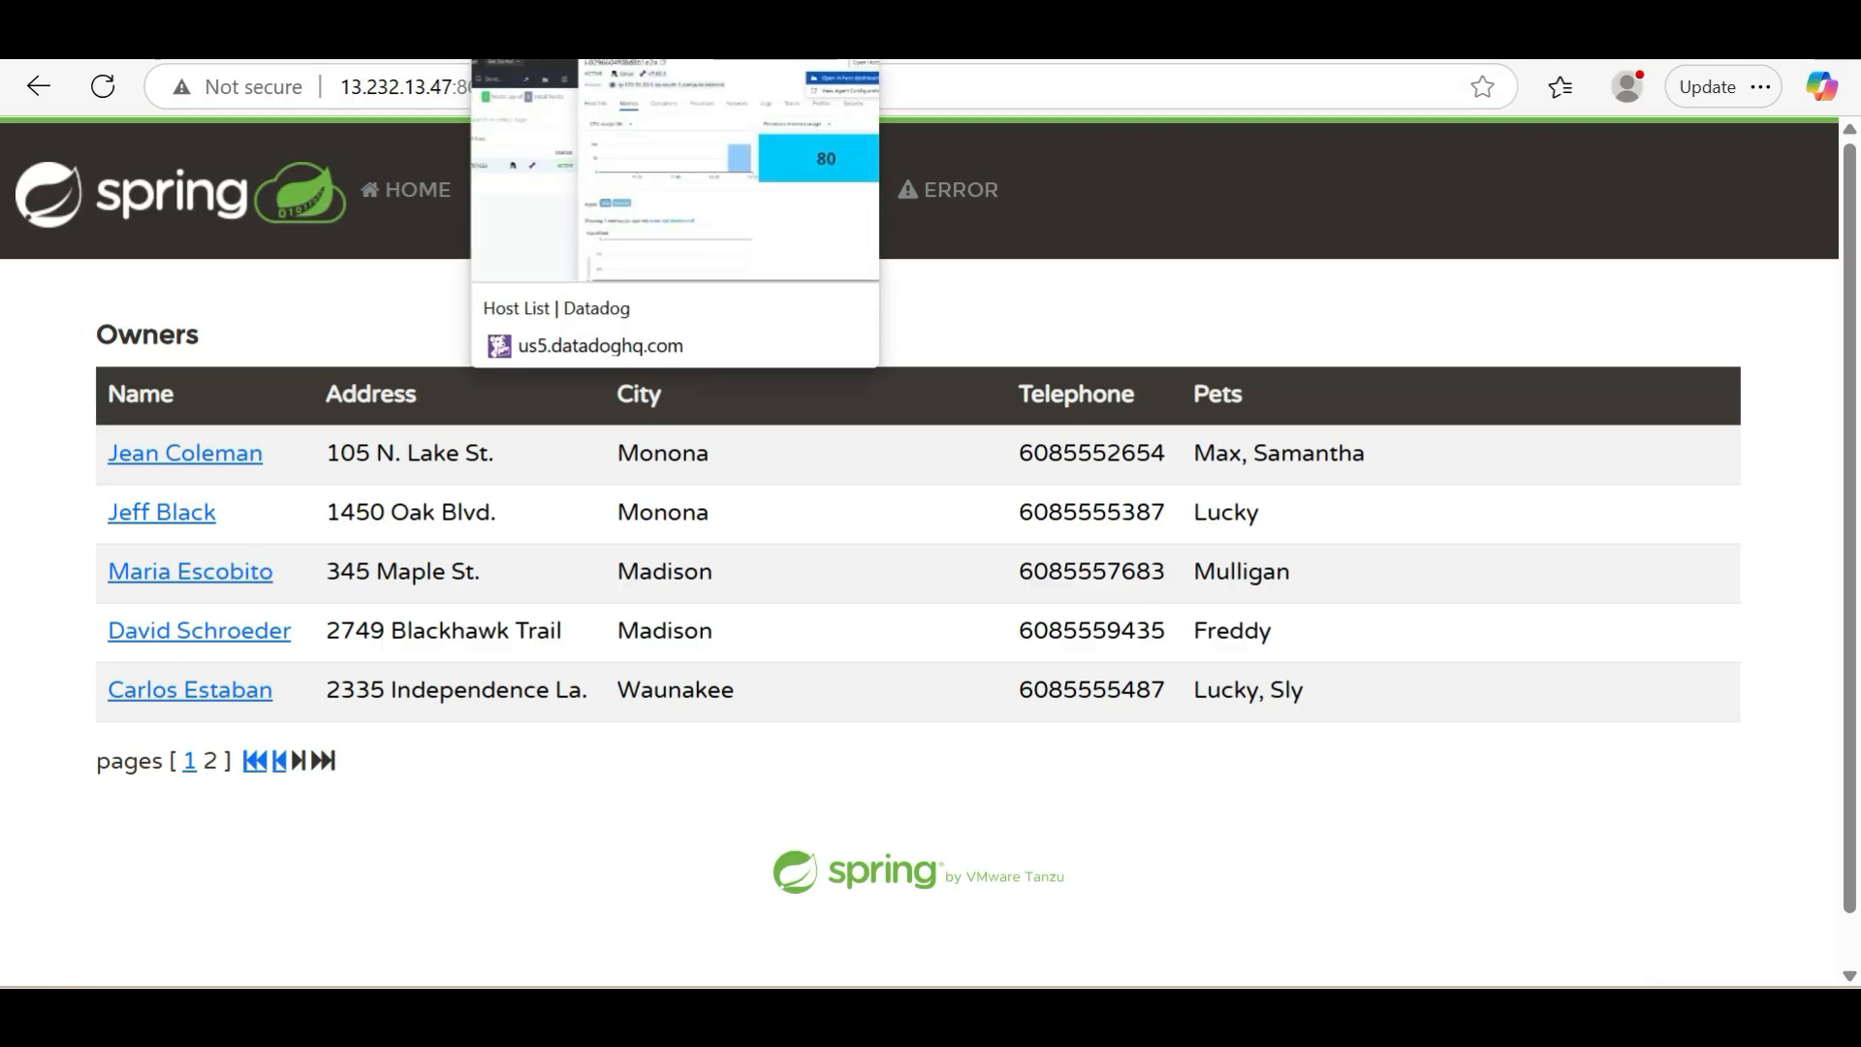
# Switch to Datadog, refresh the Host List, examine the processes of host java-app01, and close its details
pyautogui.click(649, 43)
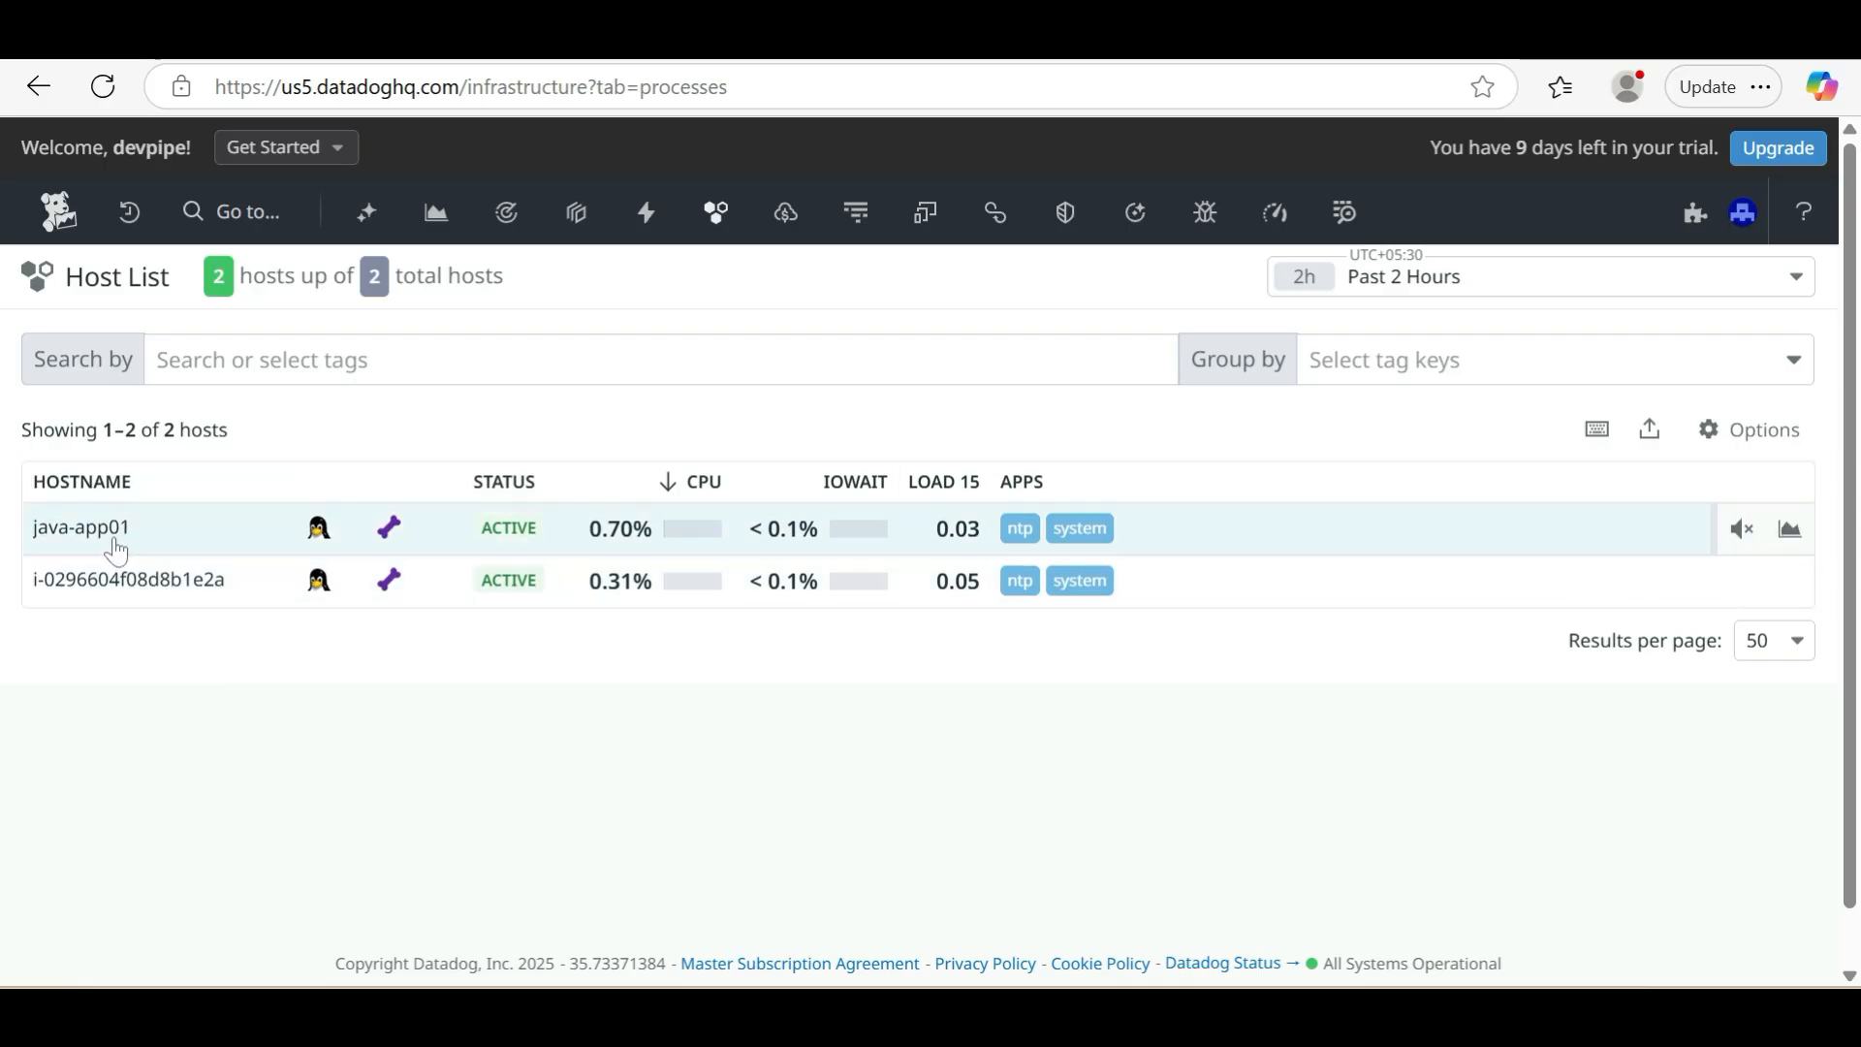
pyautogui.click(106, 101)
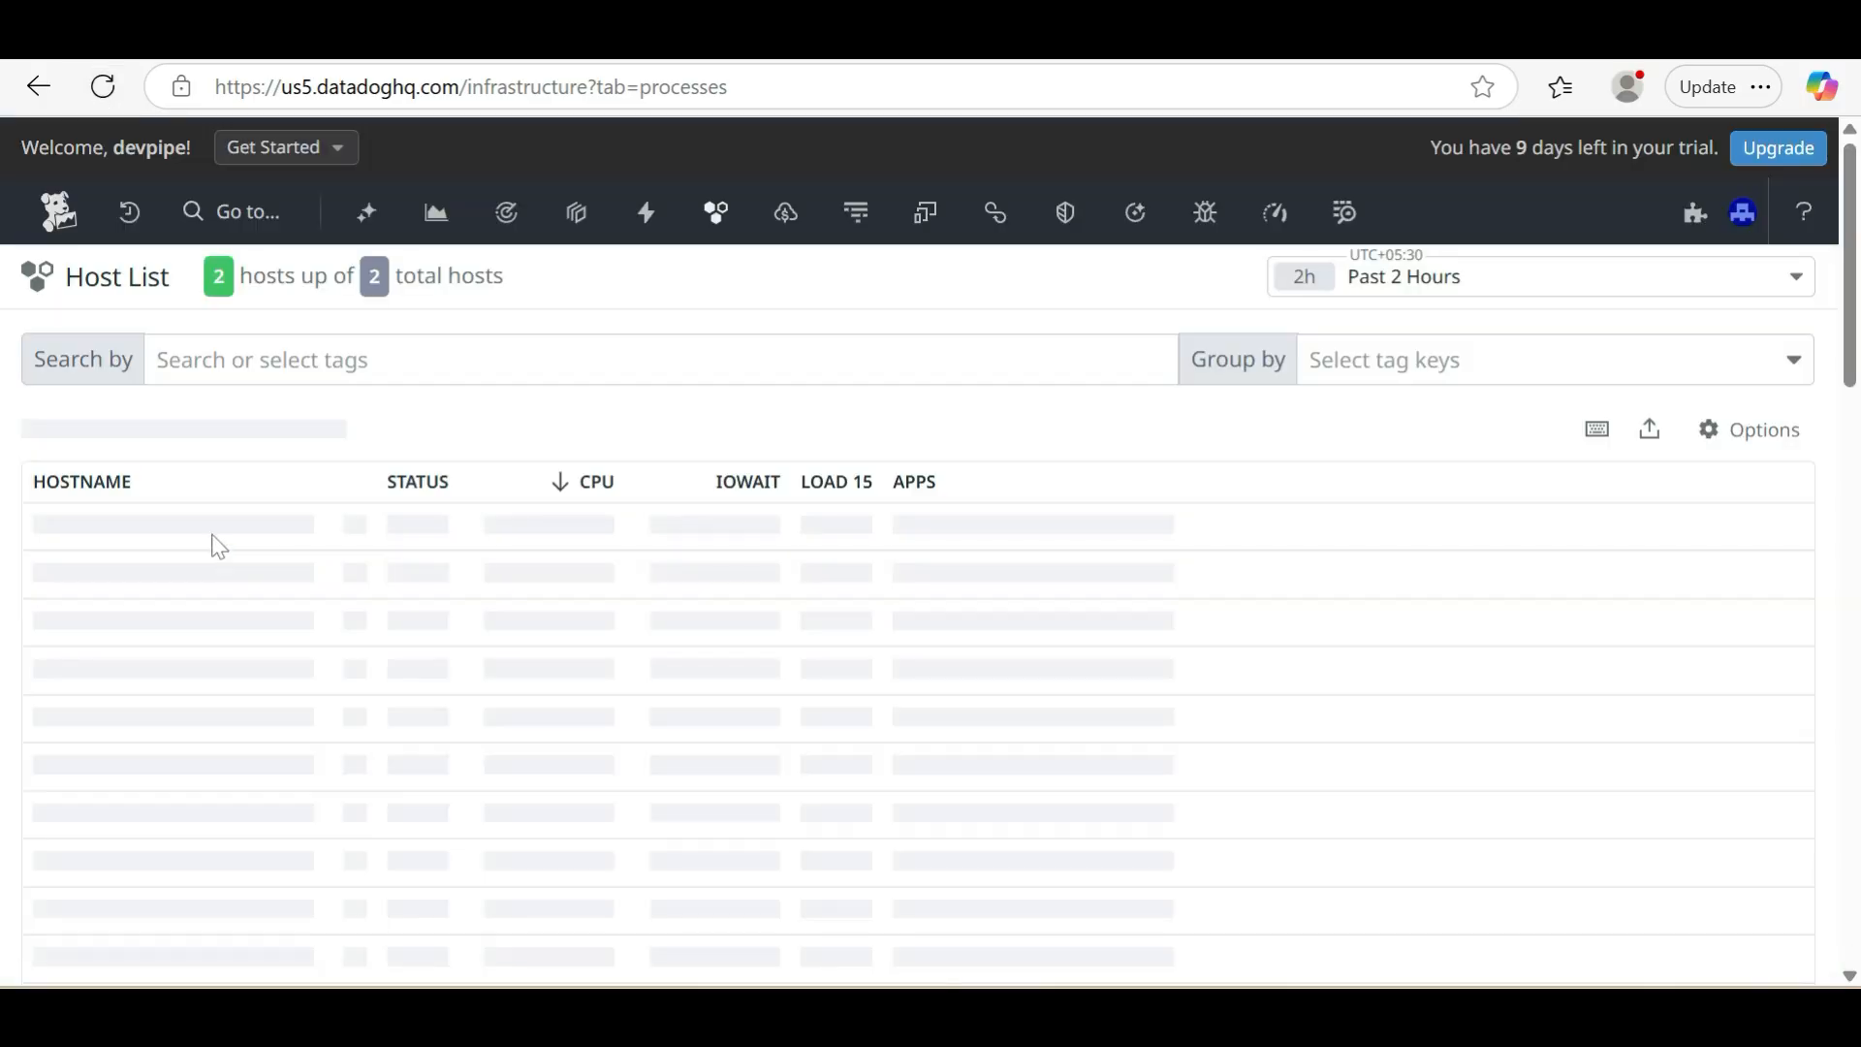
pyautogui.click(99, 533)
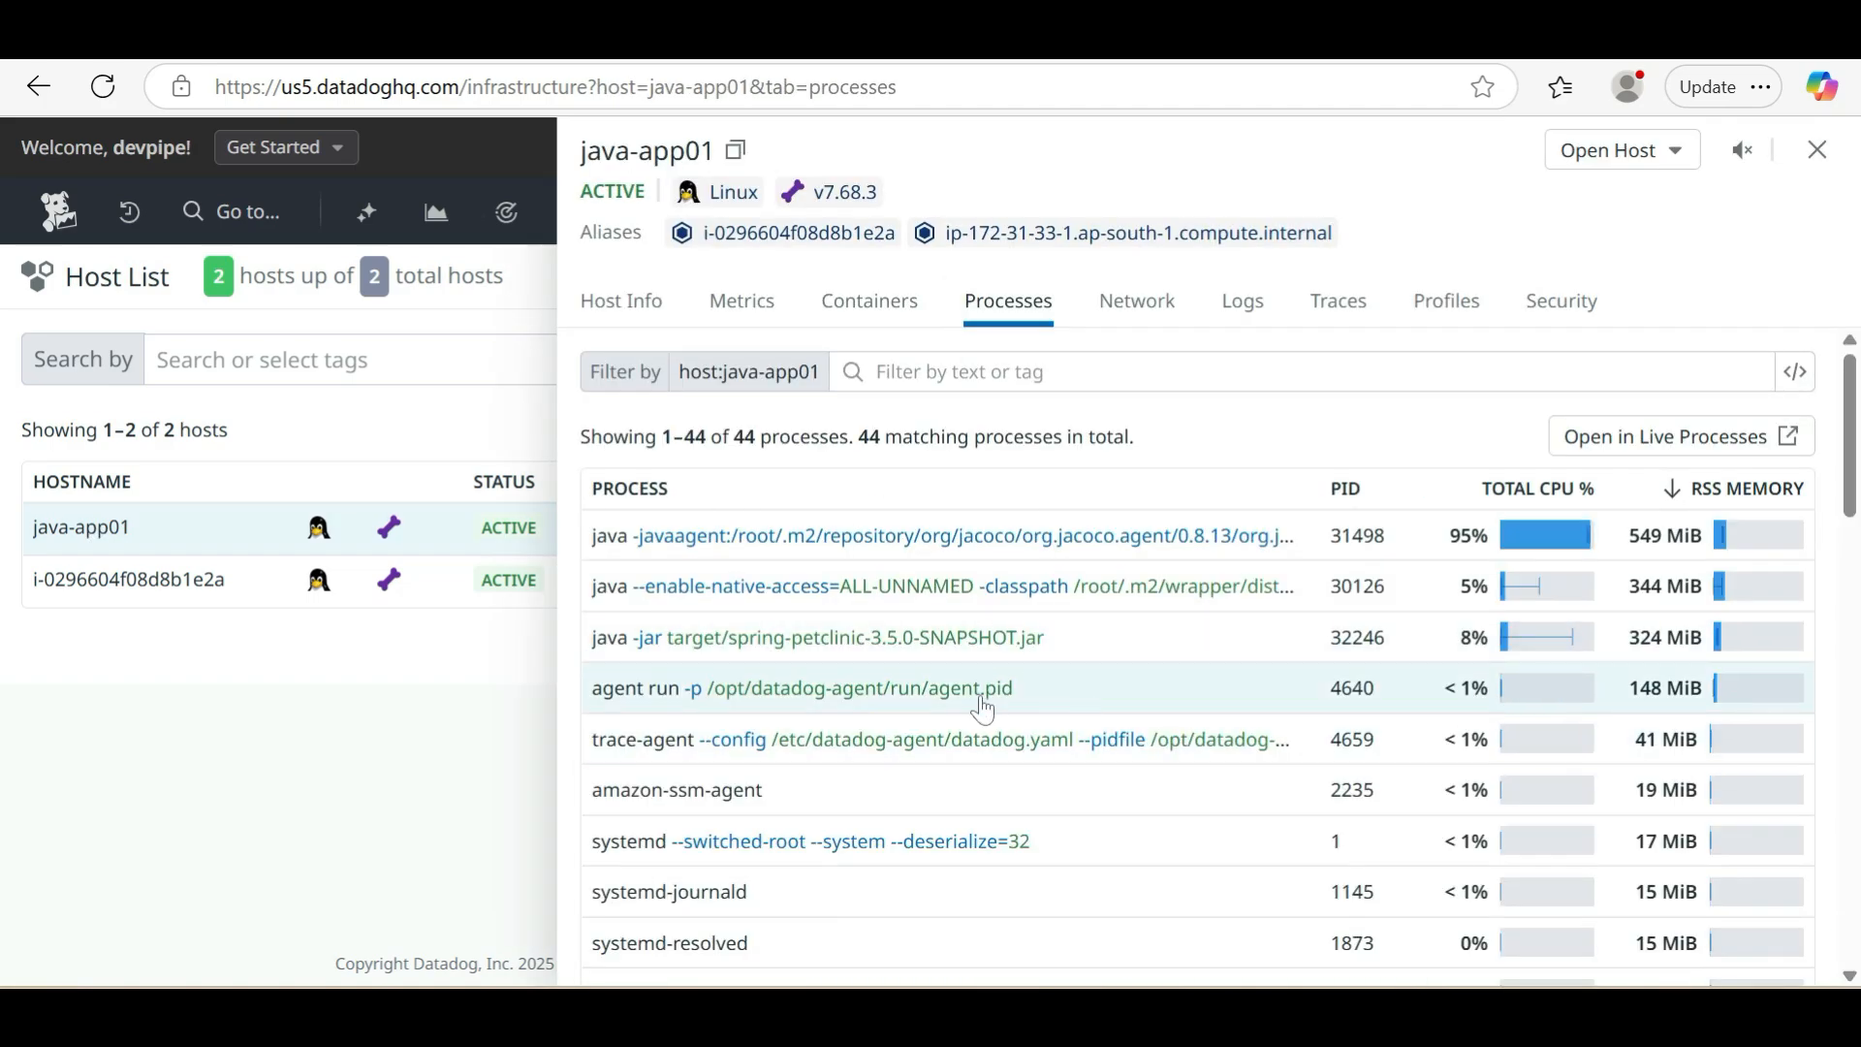
pyautogui.click(411, 771)
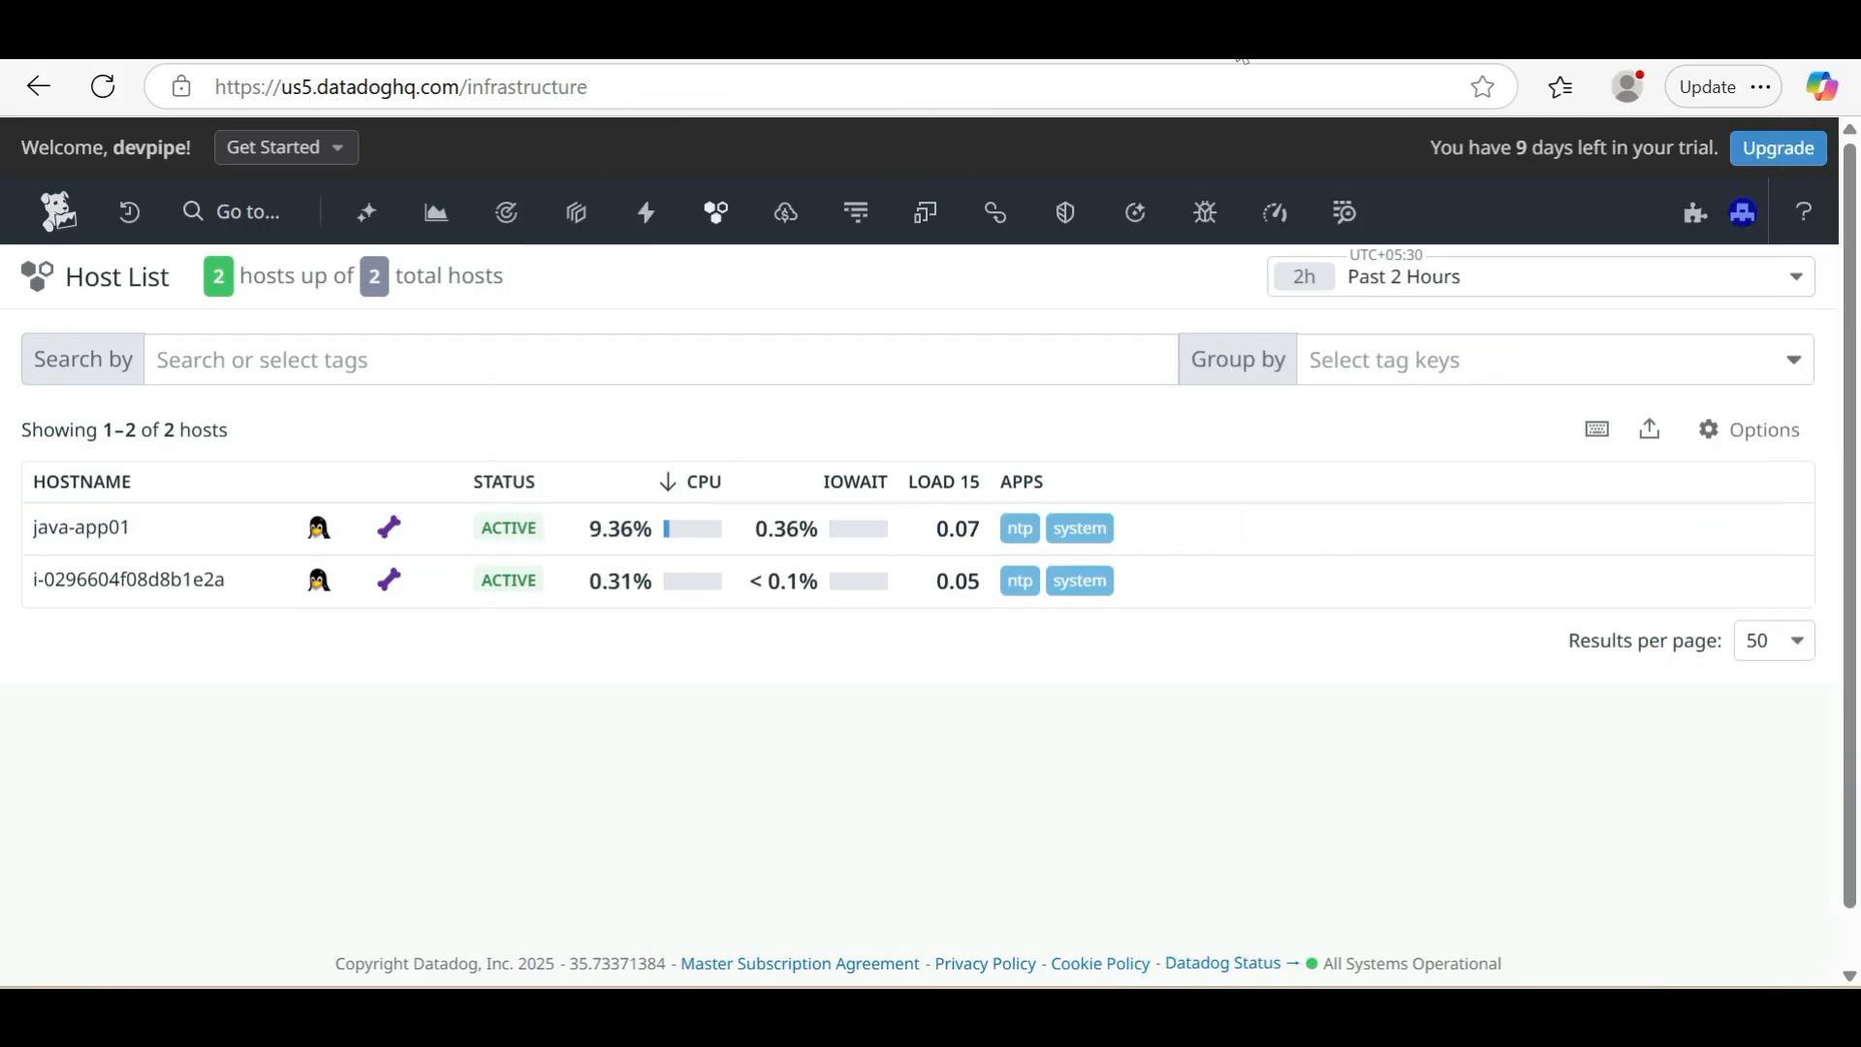
# Open Datadog's APM service setup for adding a component and select Host-Based manual instrumentation with Java as the language
pyautogui.moveTo(859, 227)
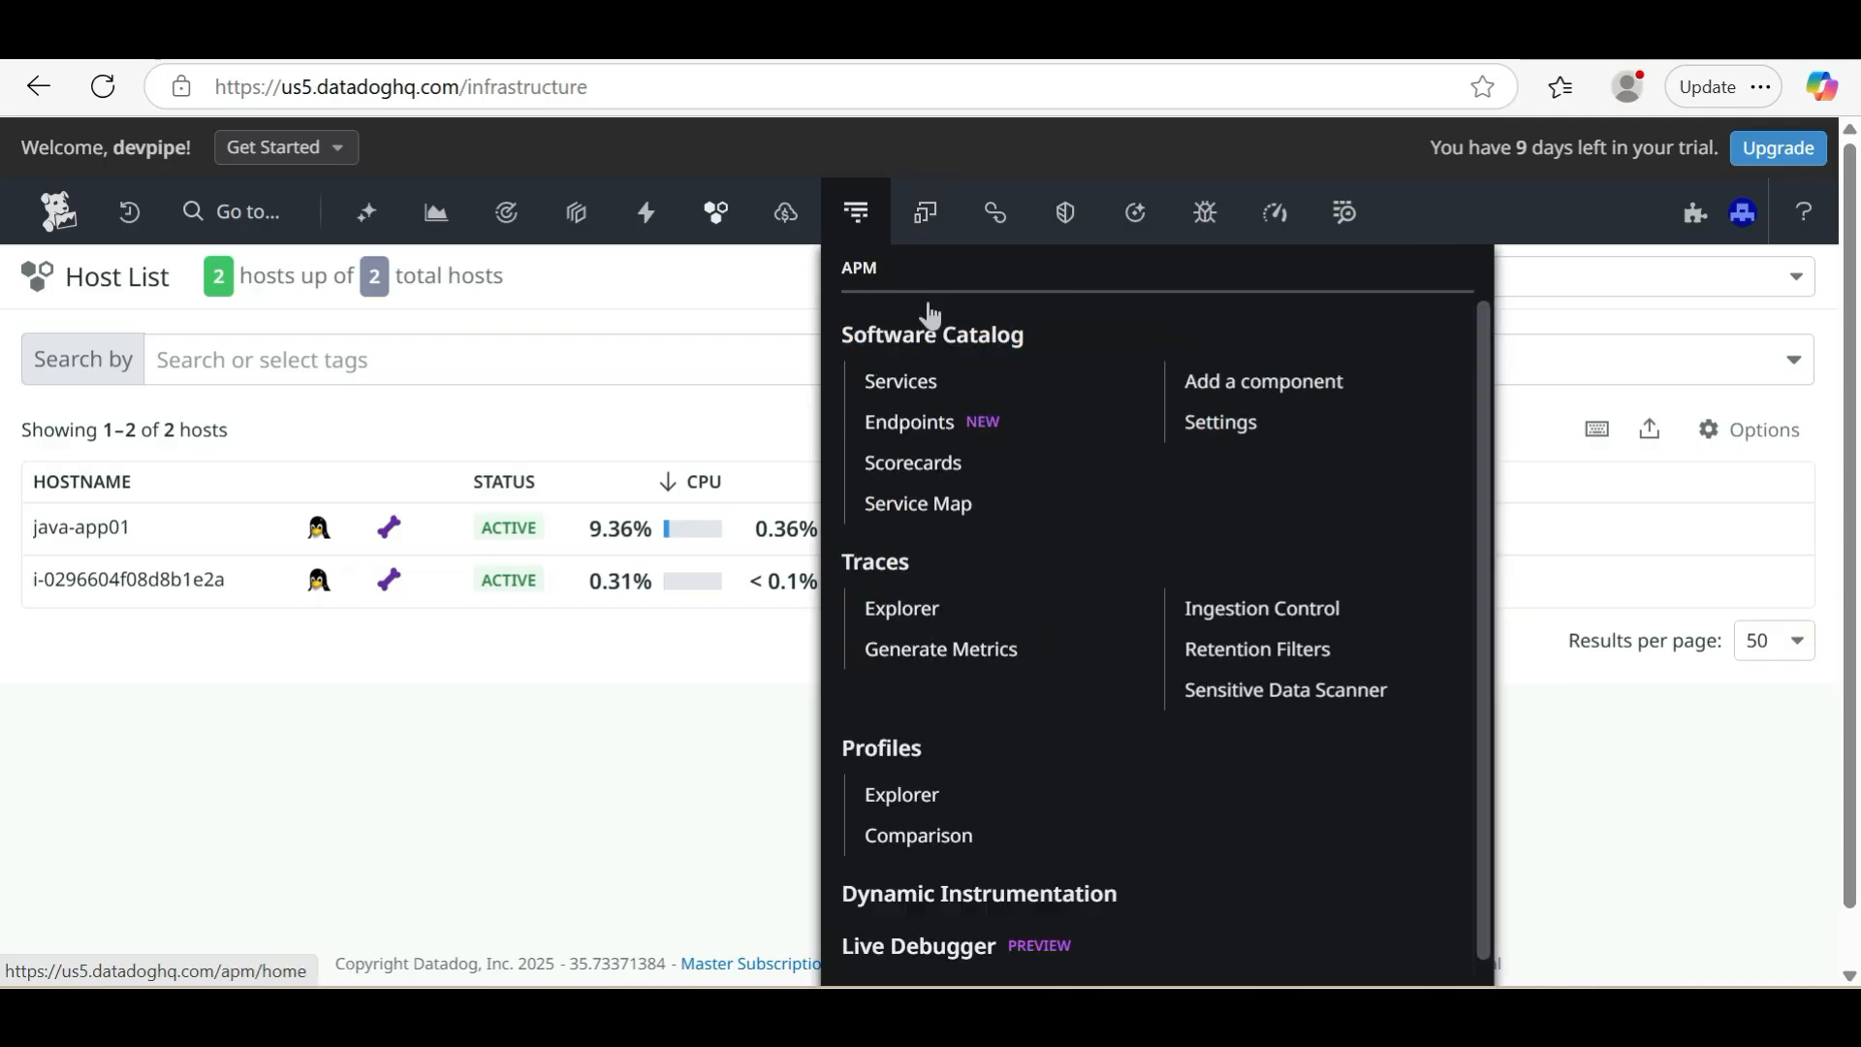
pyautogui.click(1261, 401)
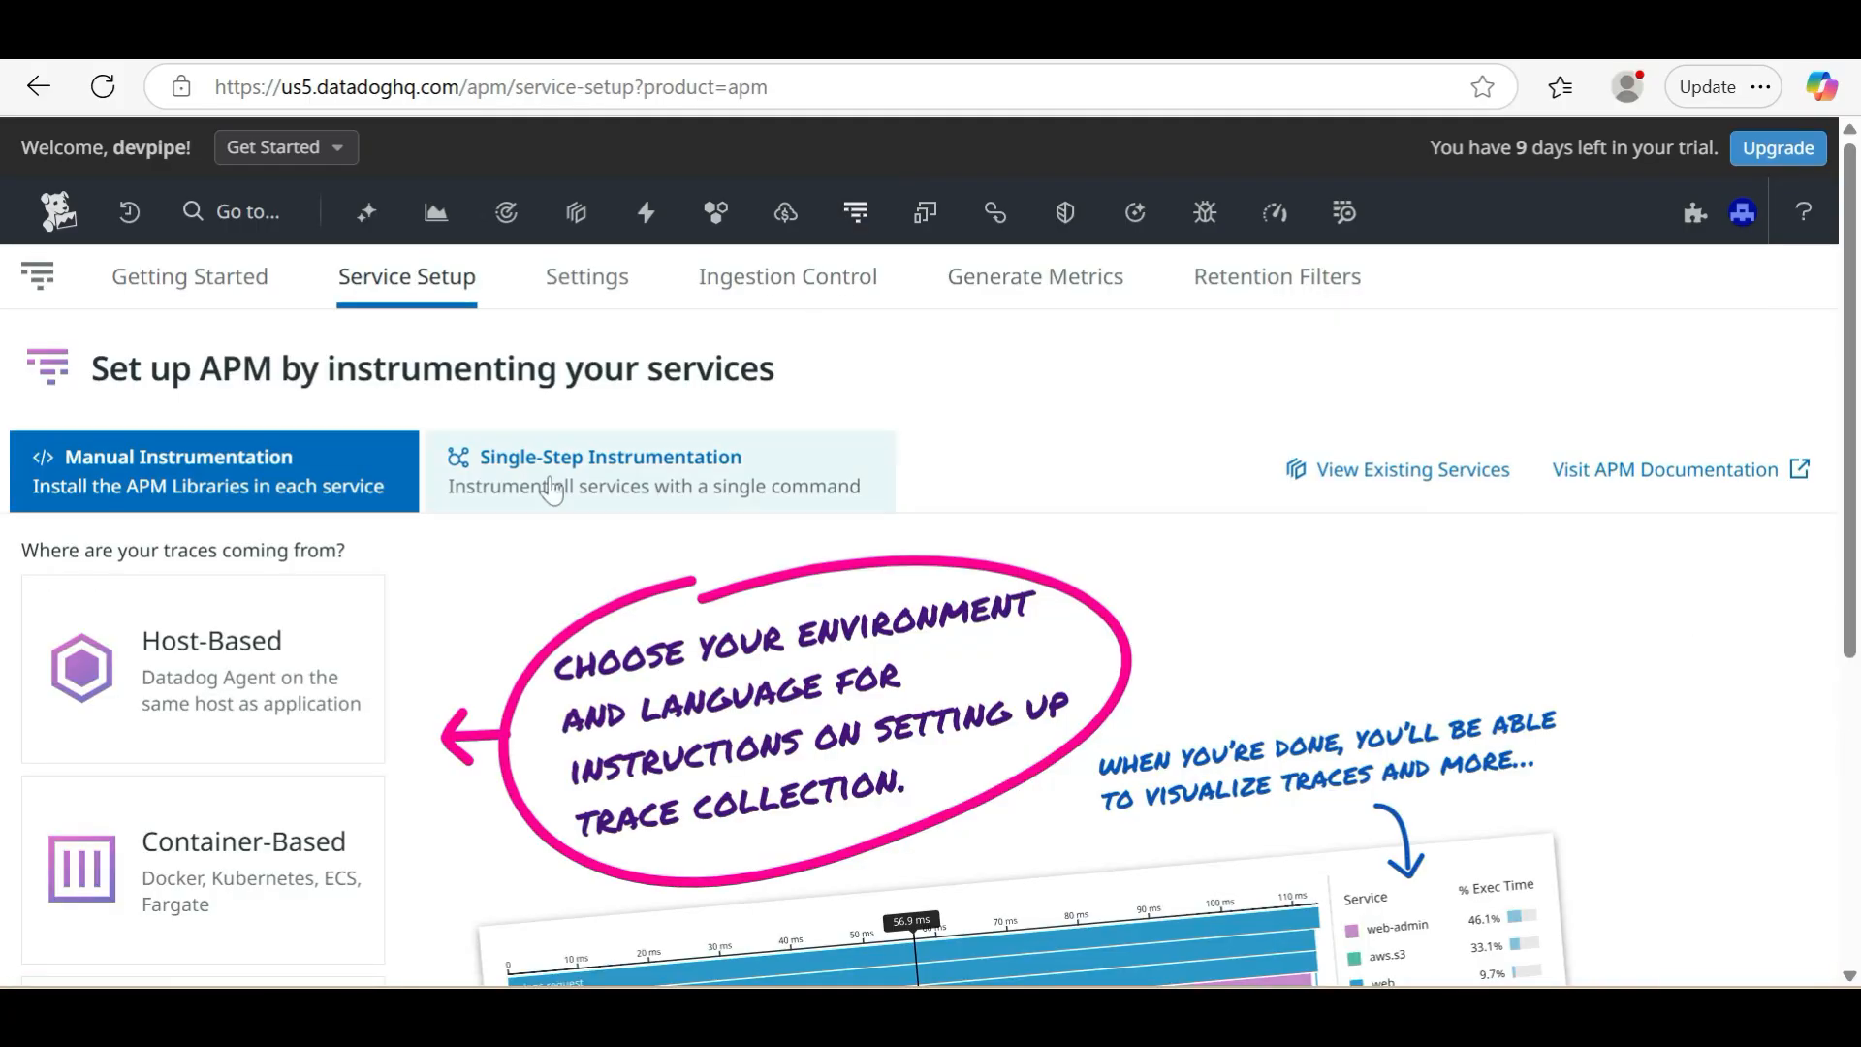
pyautogui.scroll(-2, 478, 652)
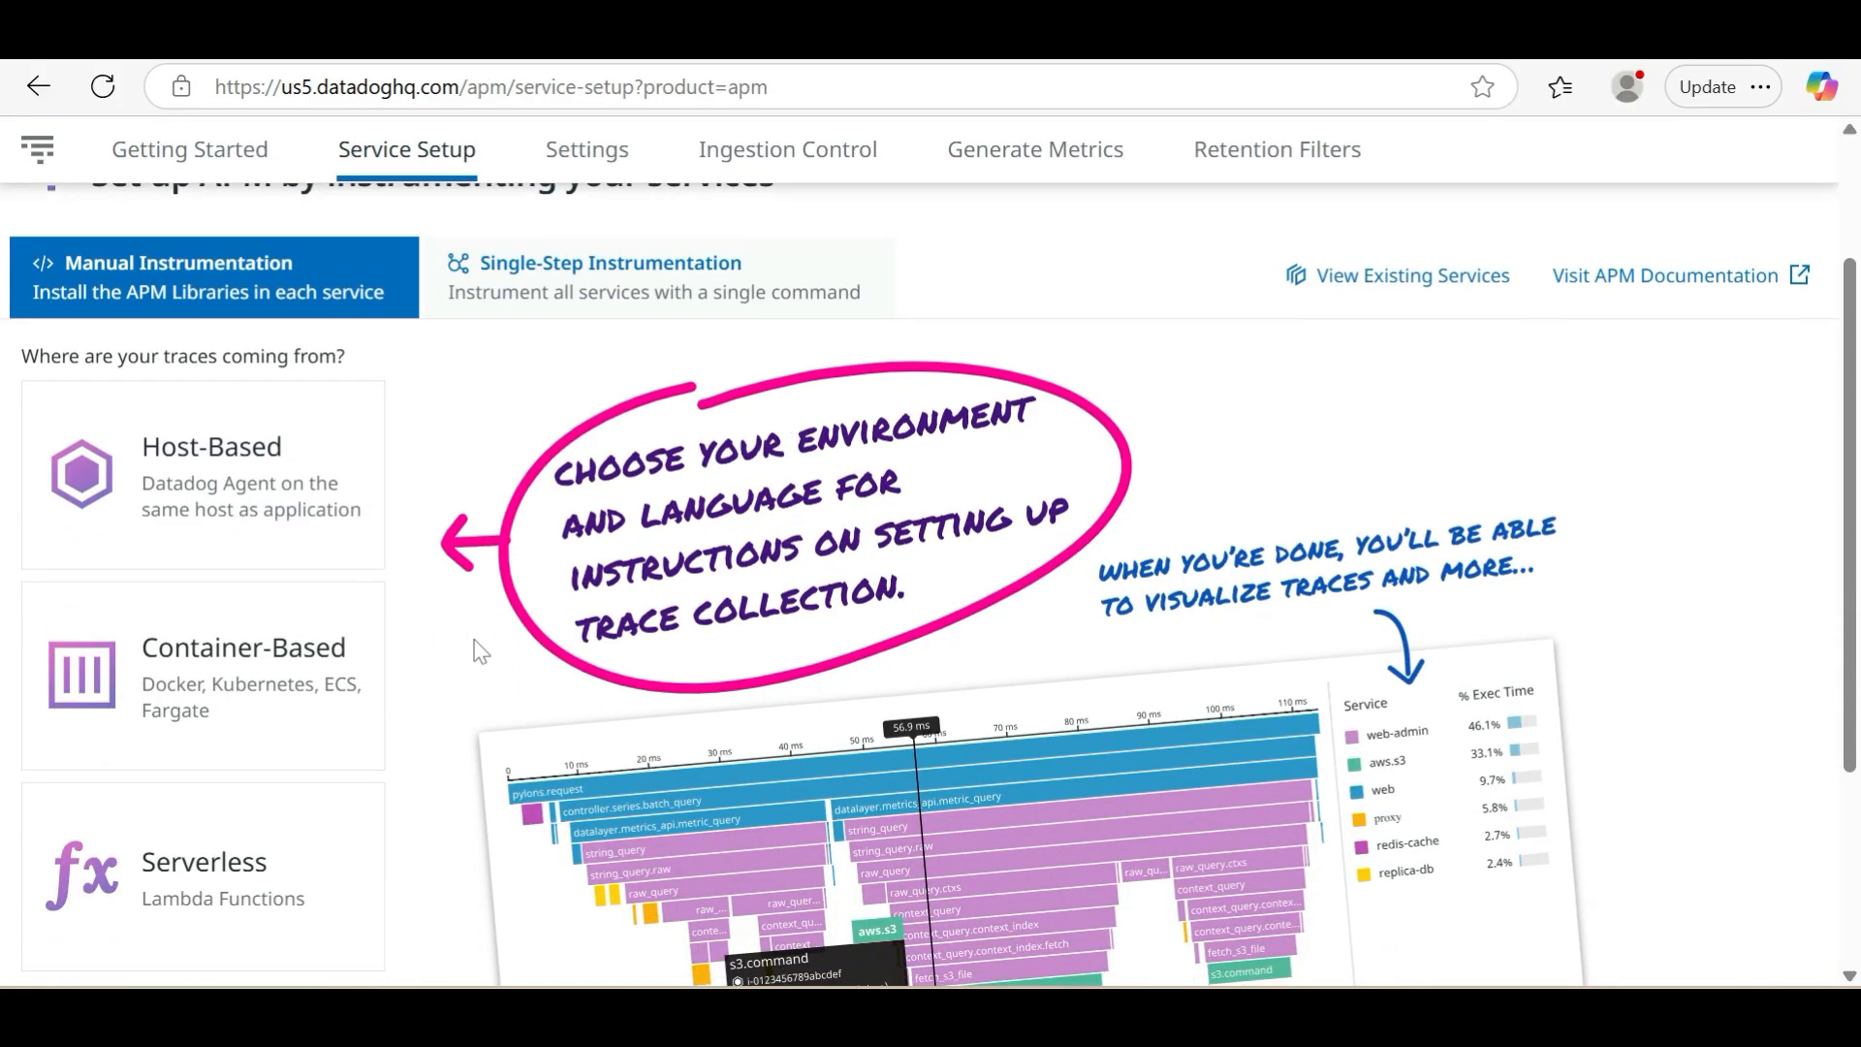
pyautogui.scroll(1, 478, 652)
pyautogui.scroll(-1, 478, 652)
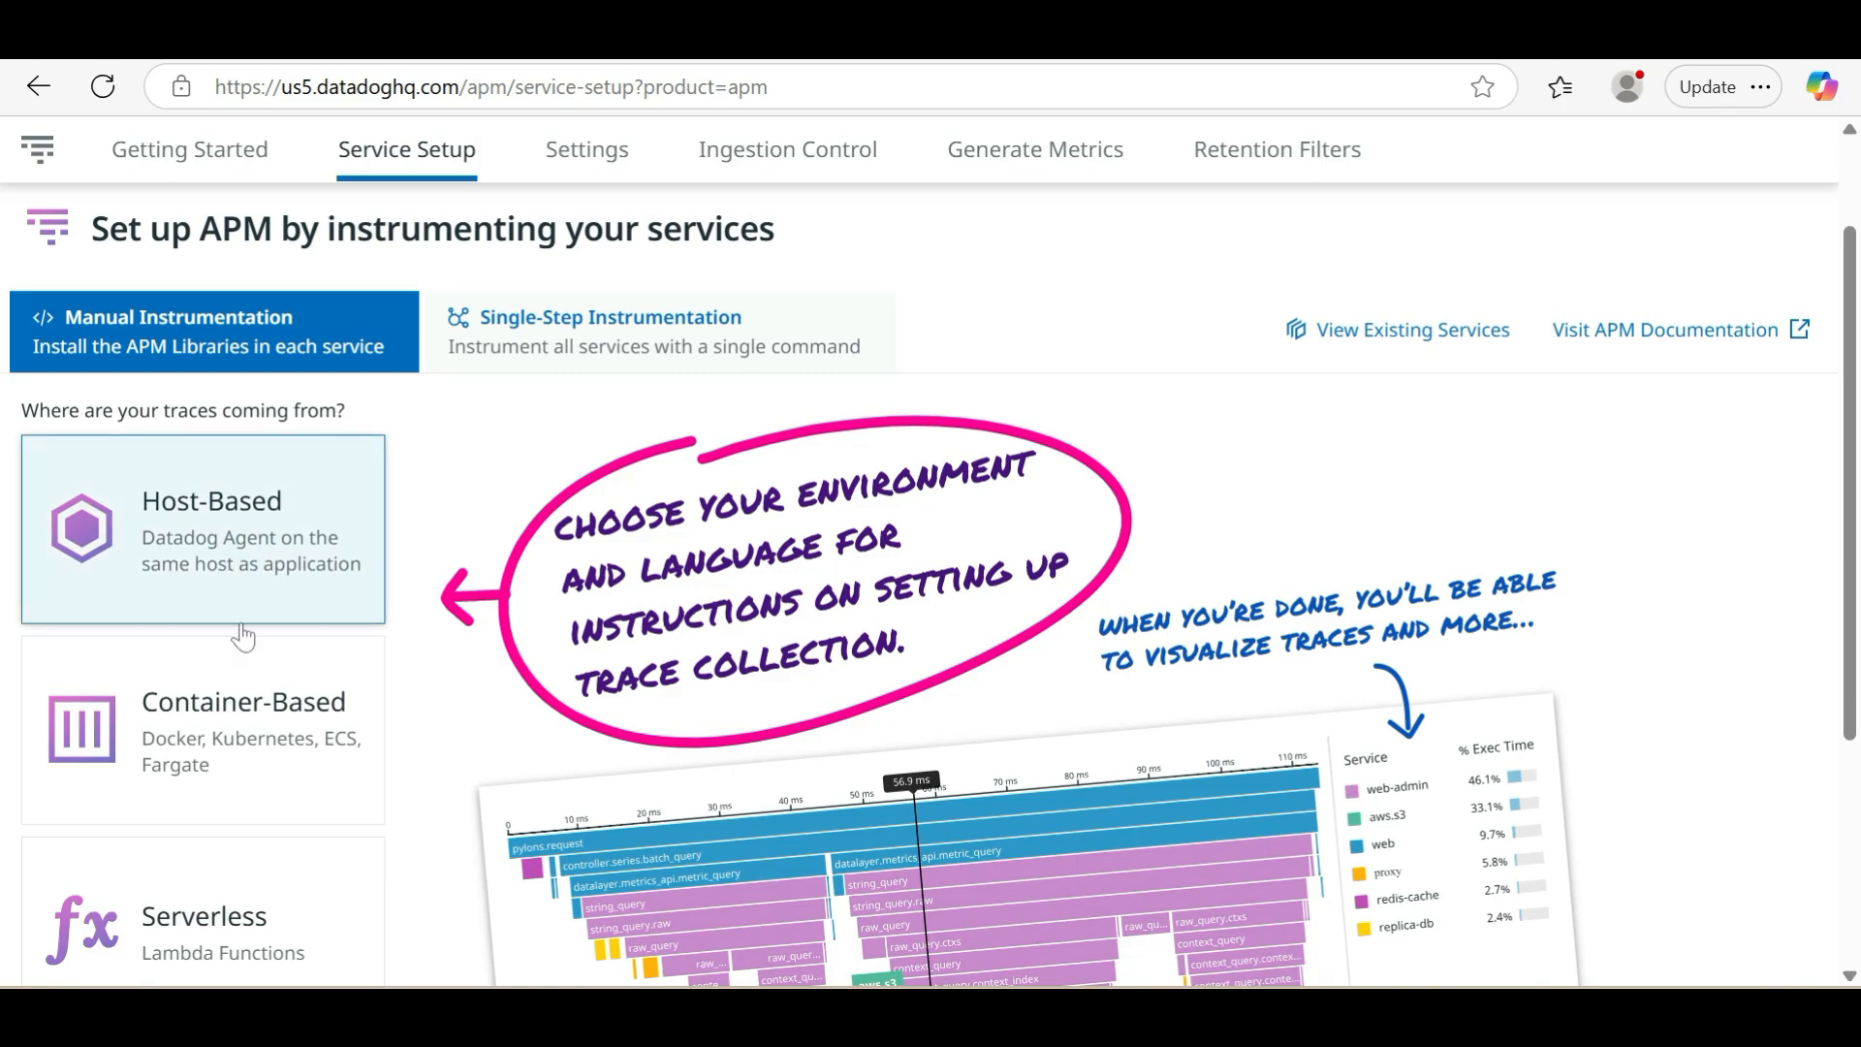
pyautogui.scroll(-2, 262, 755)
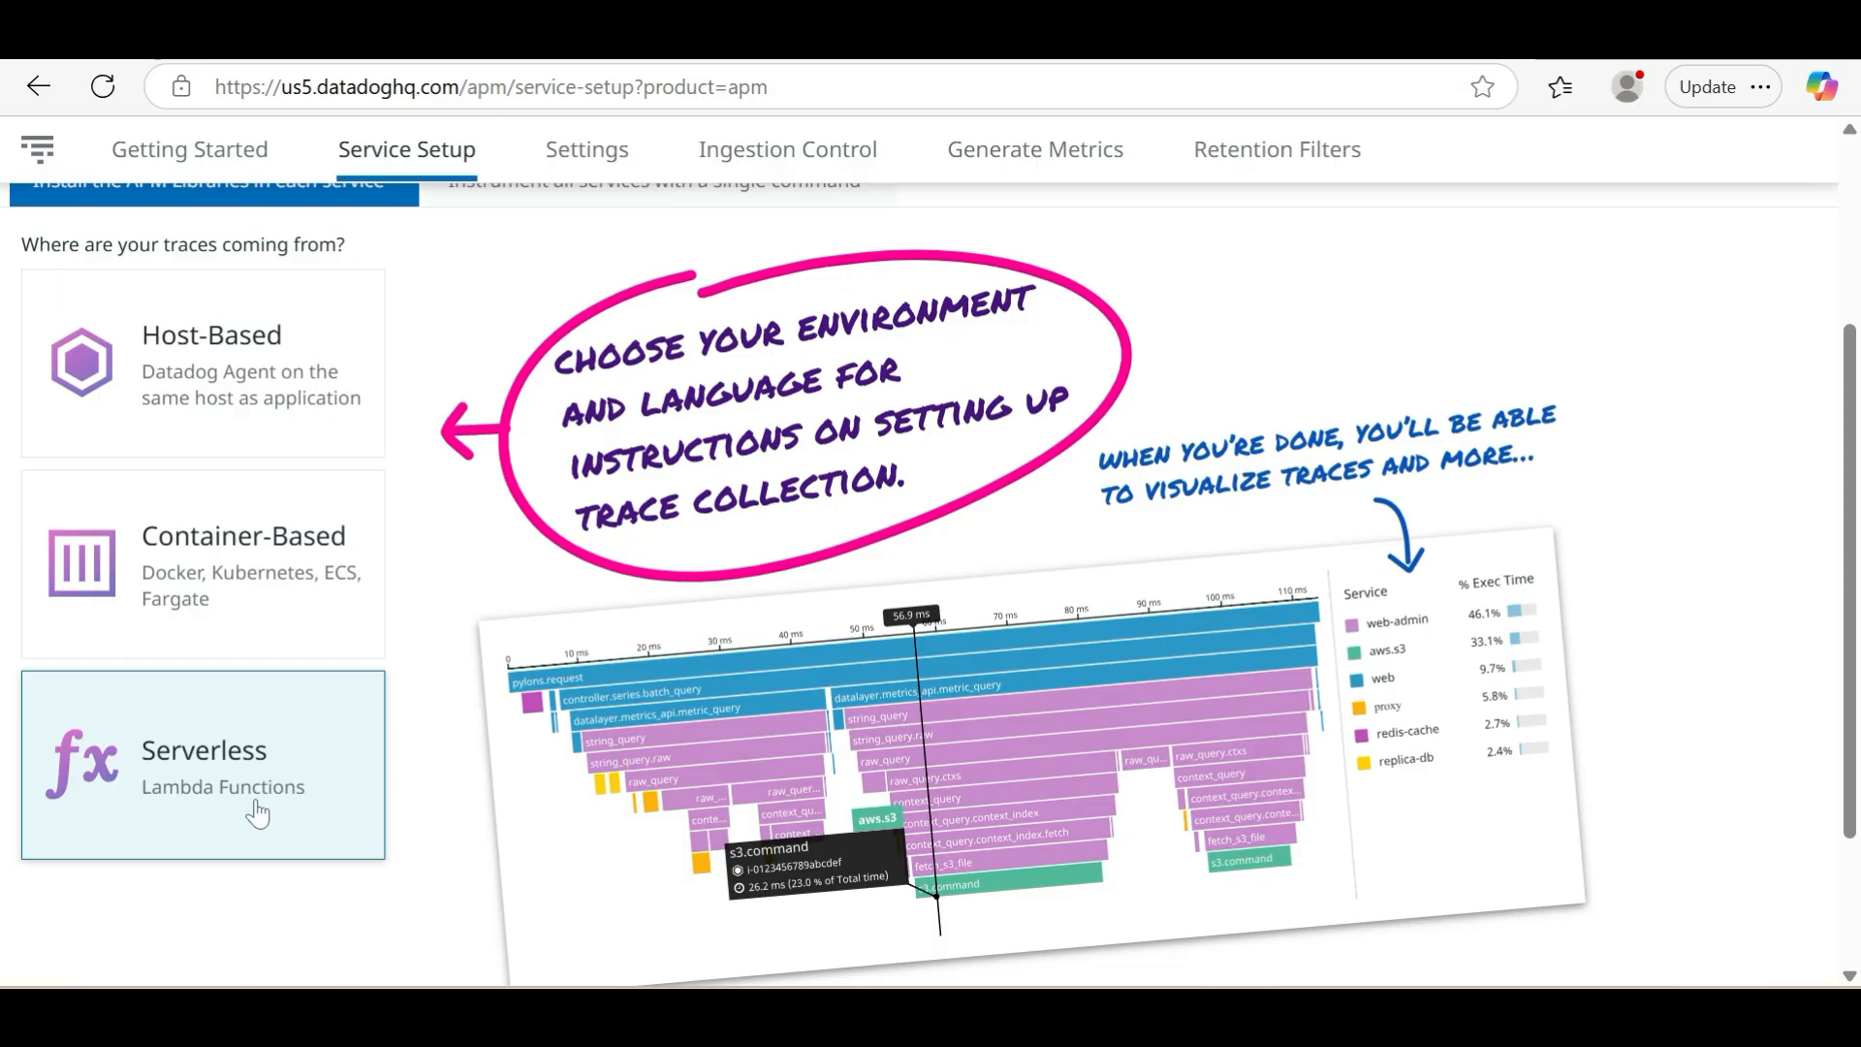
pyautogui.scroll(3, 257, 814)
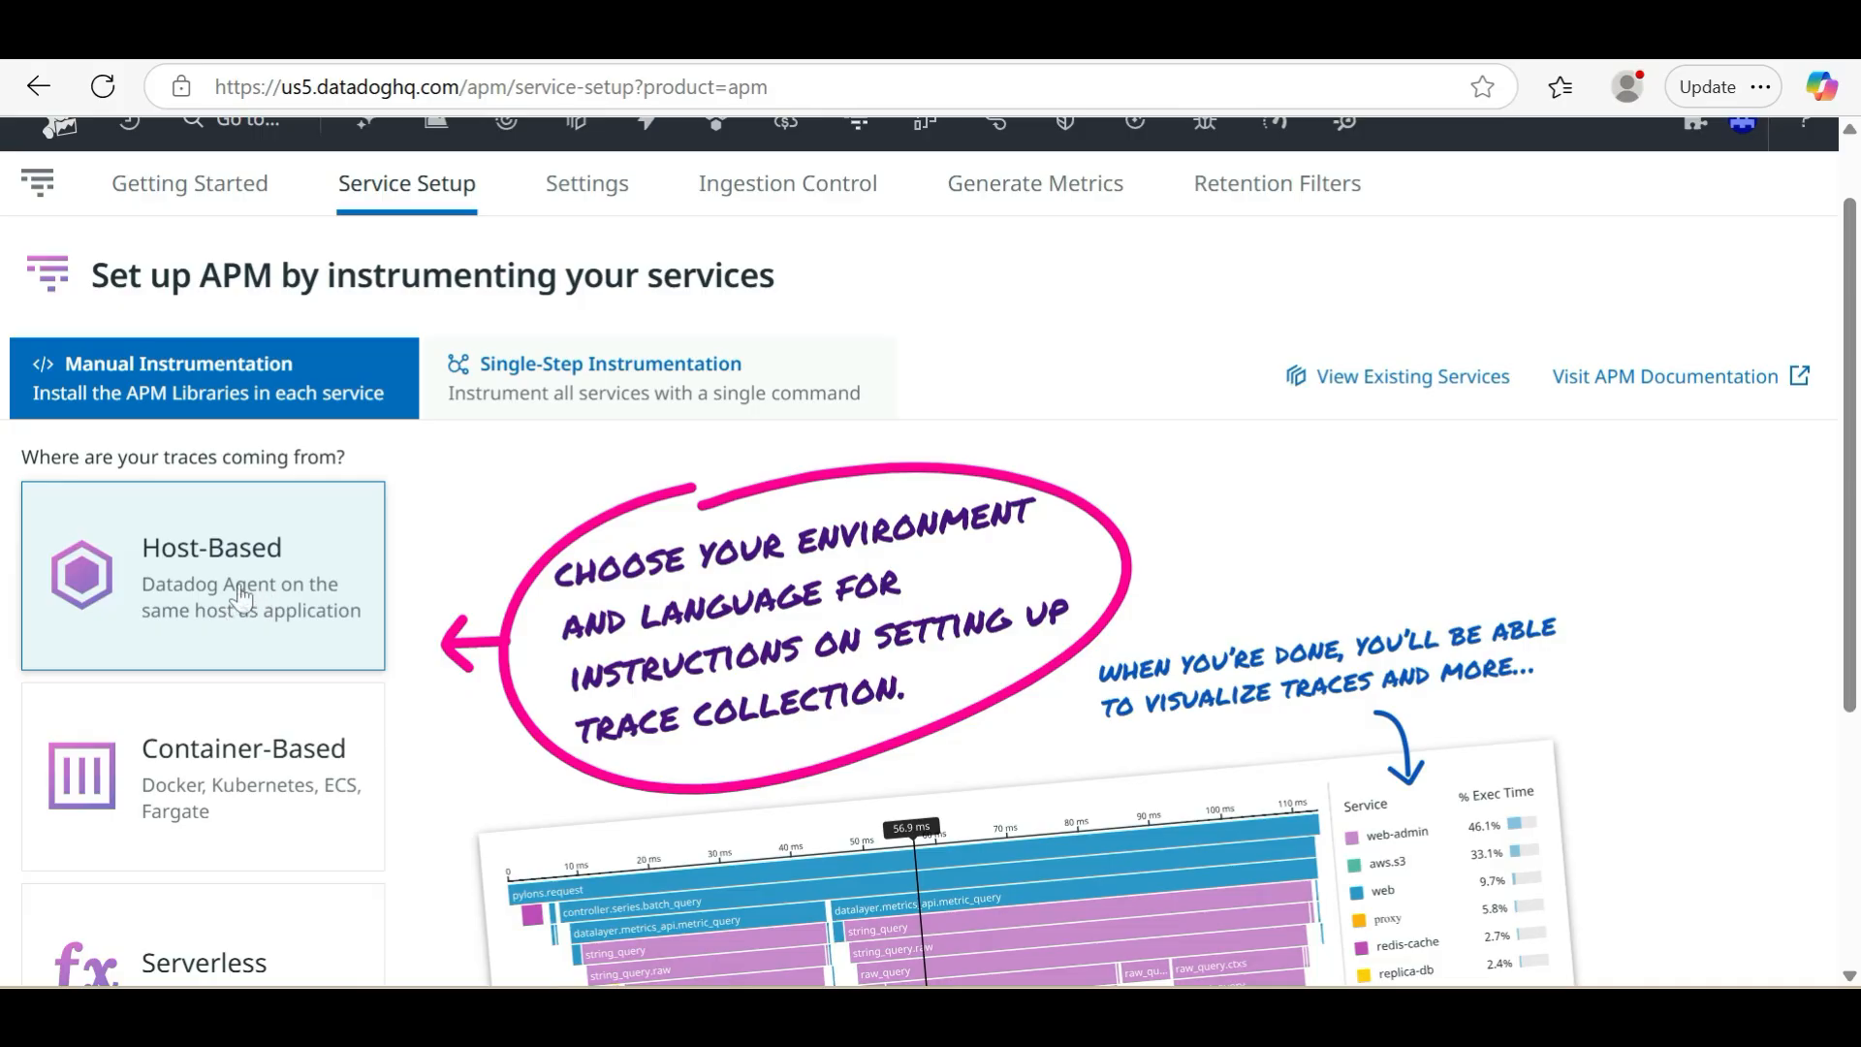
pyautogui.click(240, 598)
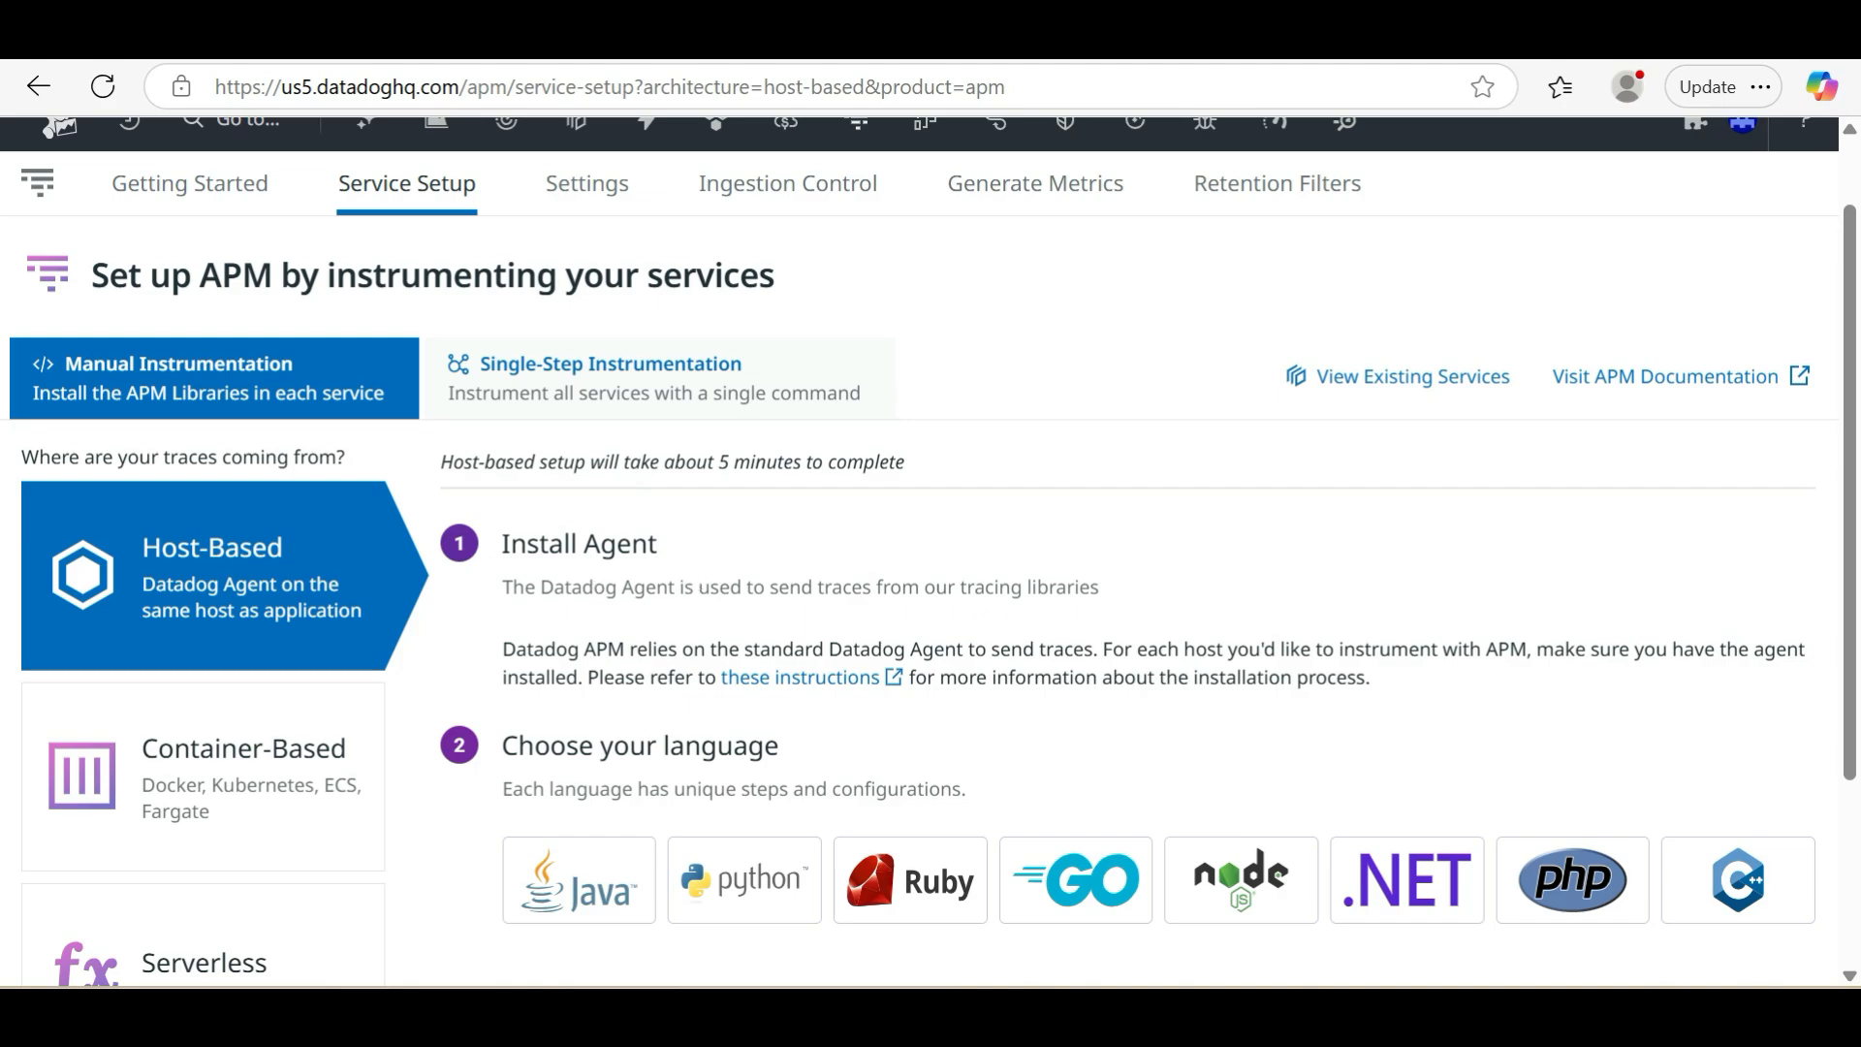
pyautogui.scroll(-3, 692, 610)
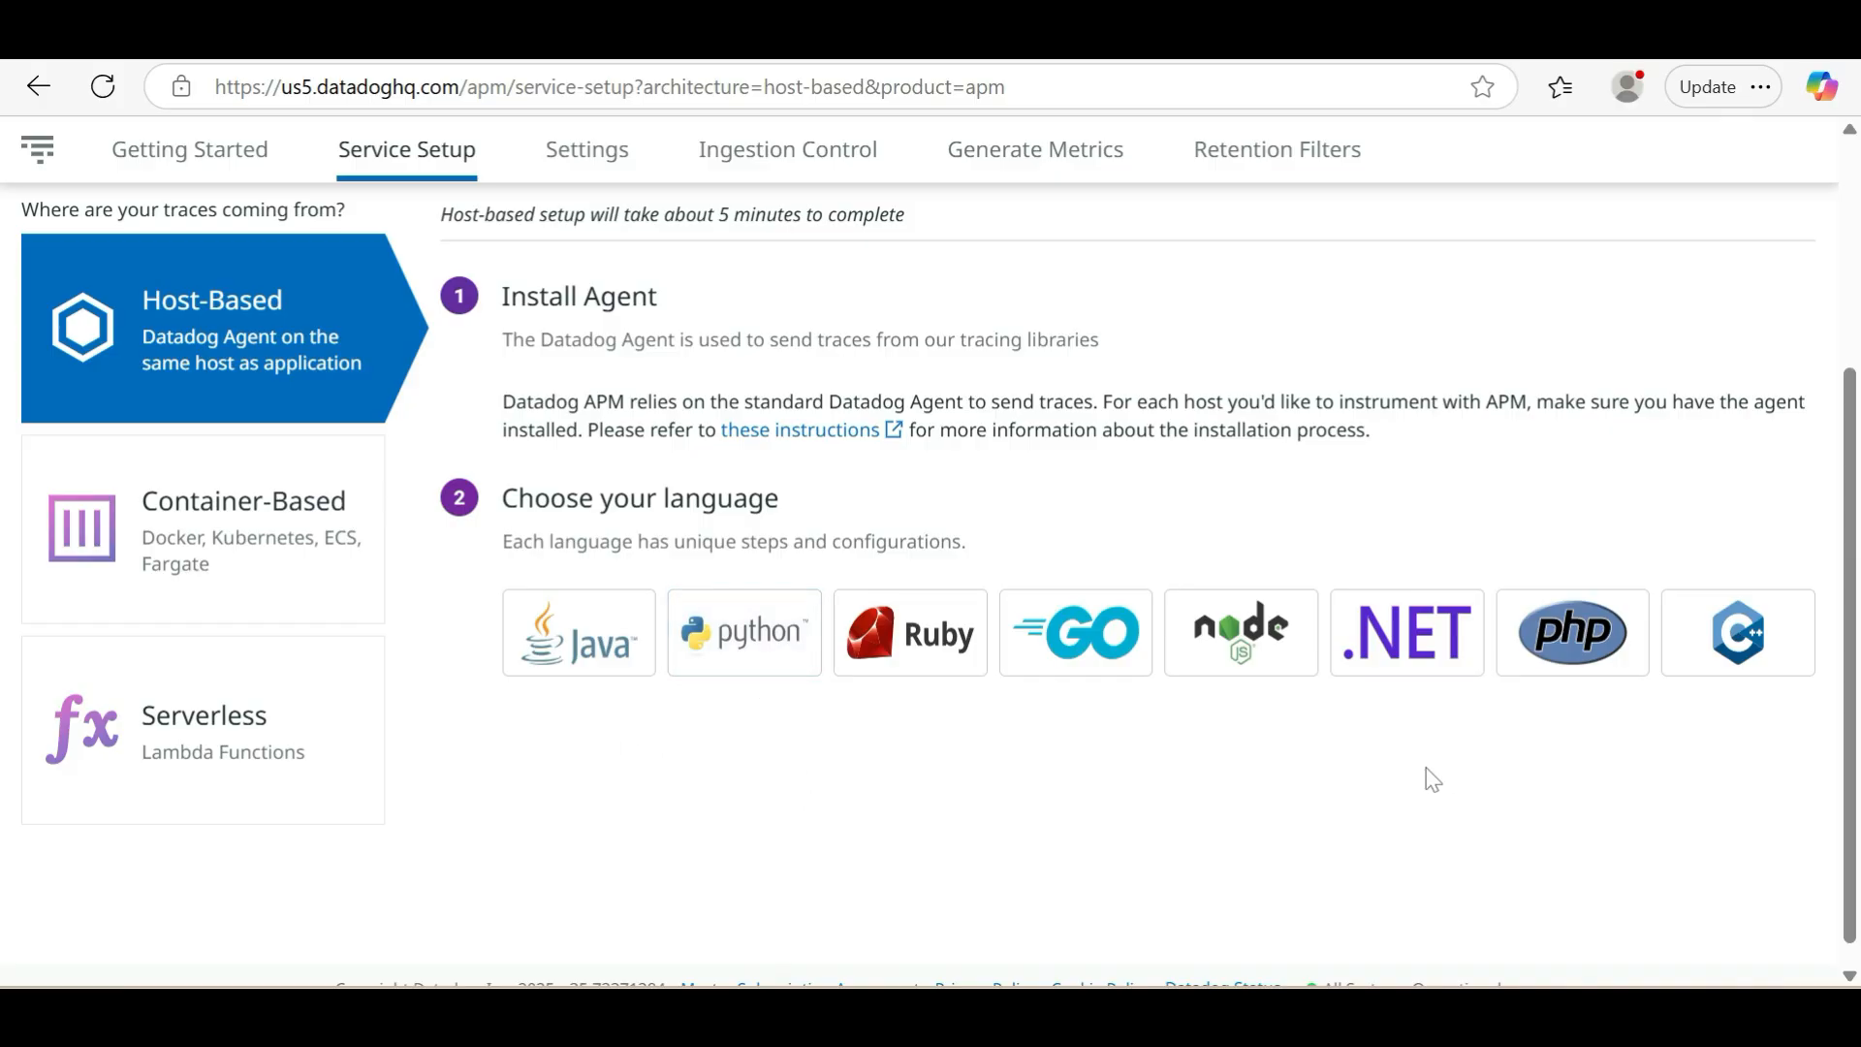
pyautogui.click(581, 665)
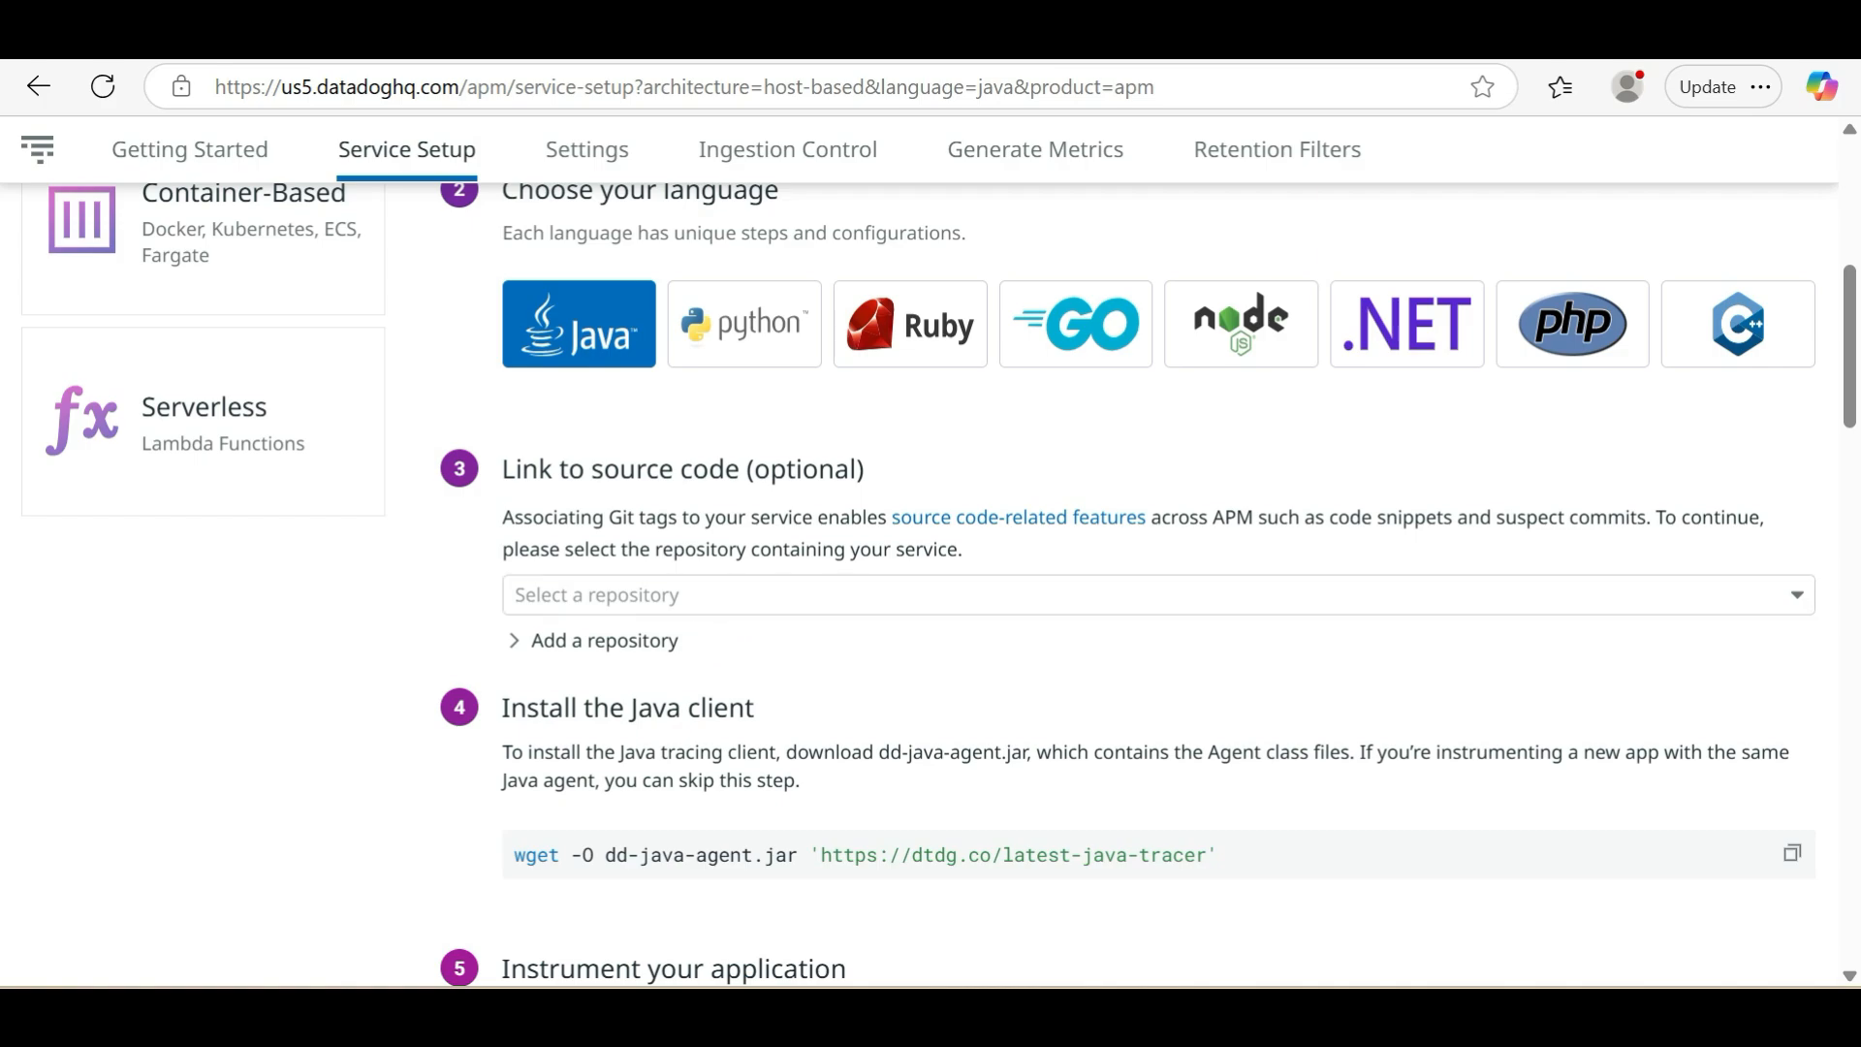
# Review the Java setup instructions, copy the wget command that downloads dd-java-agent.jar, and switch to the terminal
pyautogui.scroll(-2, 685, 644)
pyautogui.scroll(-1, 582, 465)
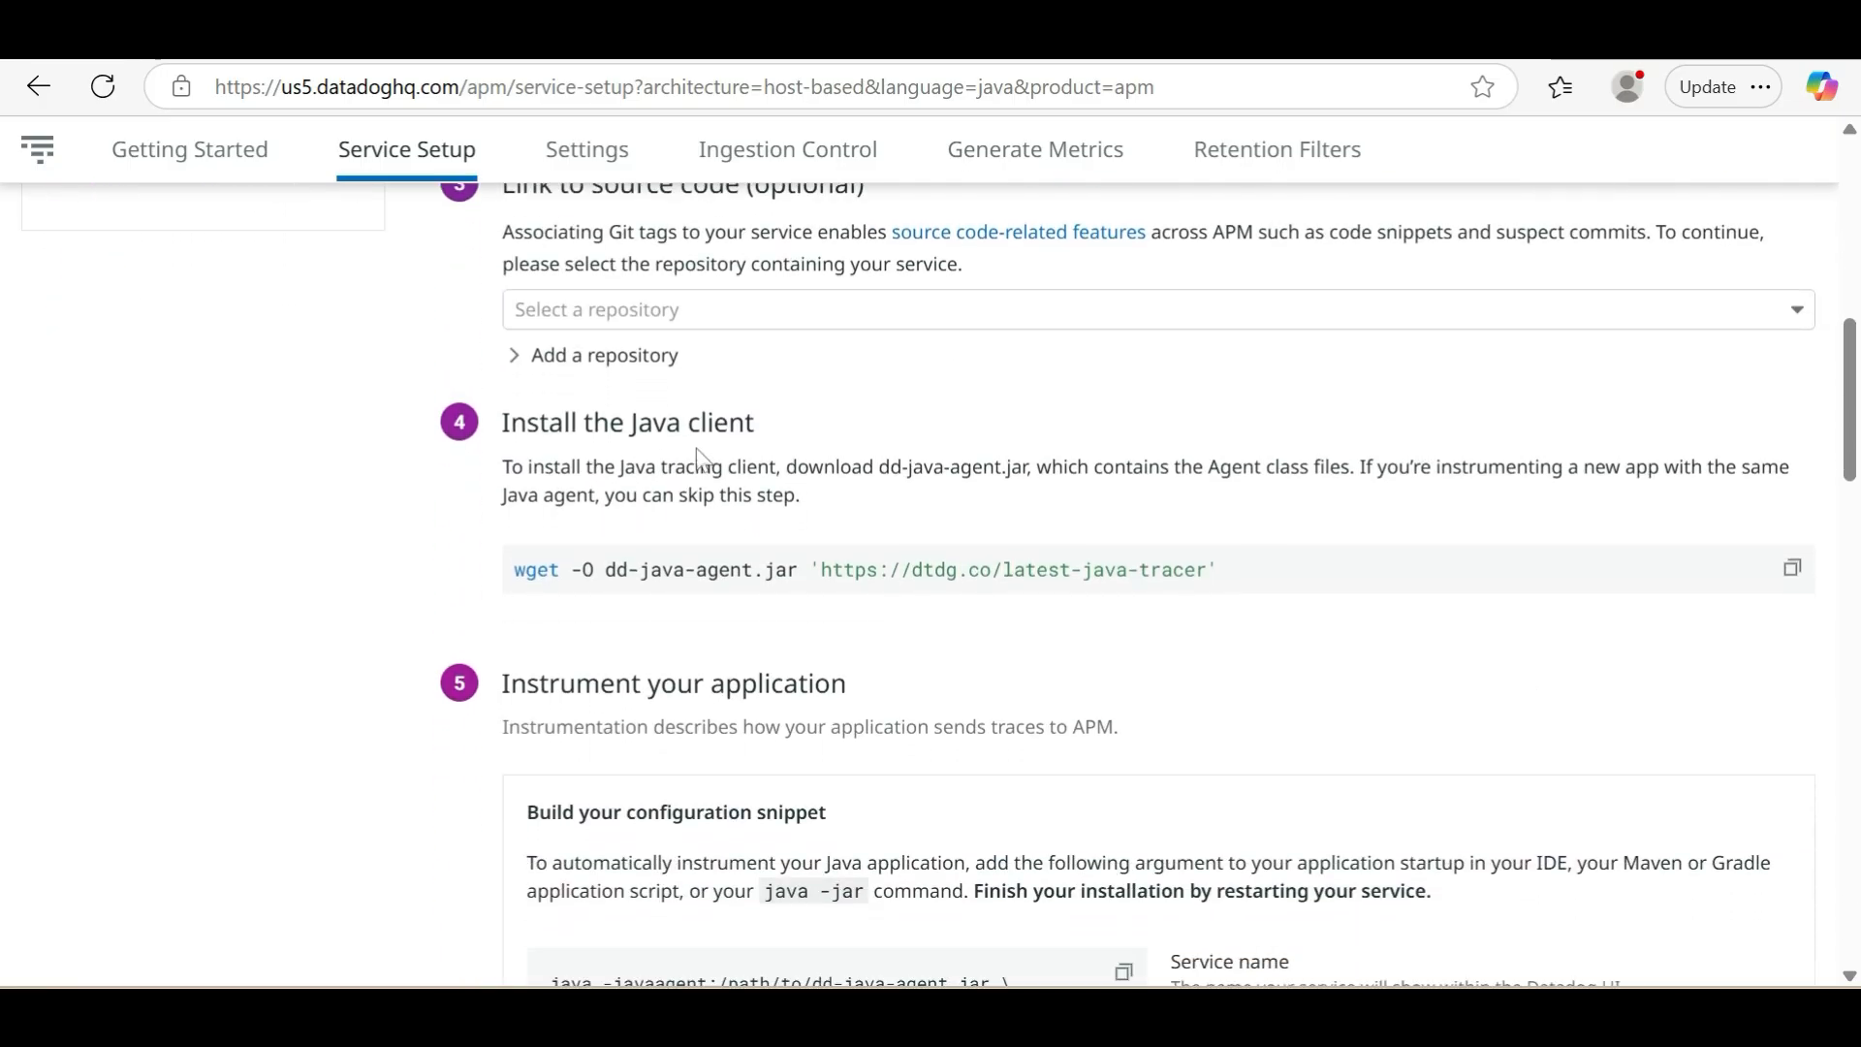
pyautogui.scroll(5, 812, 432)
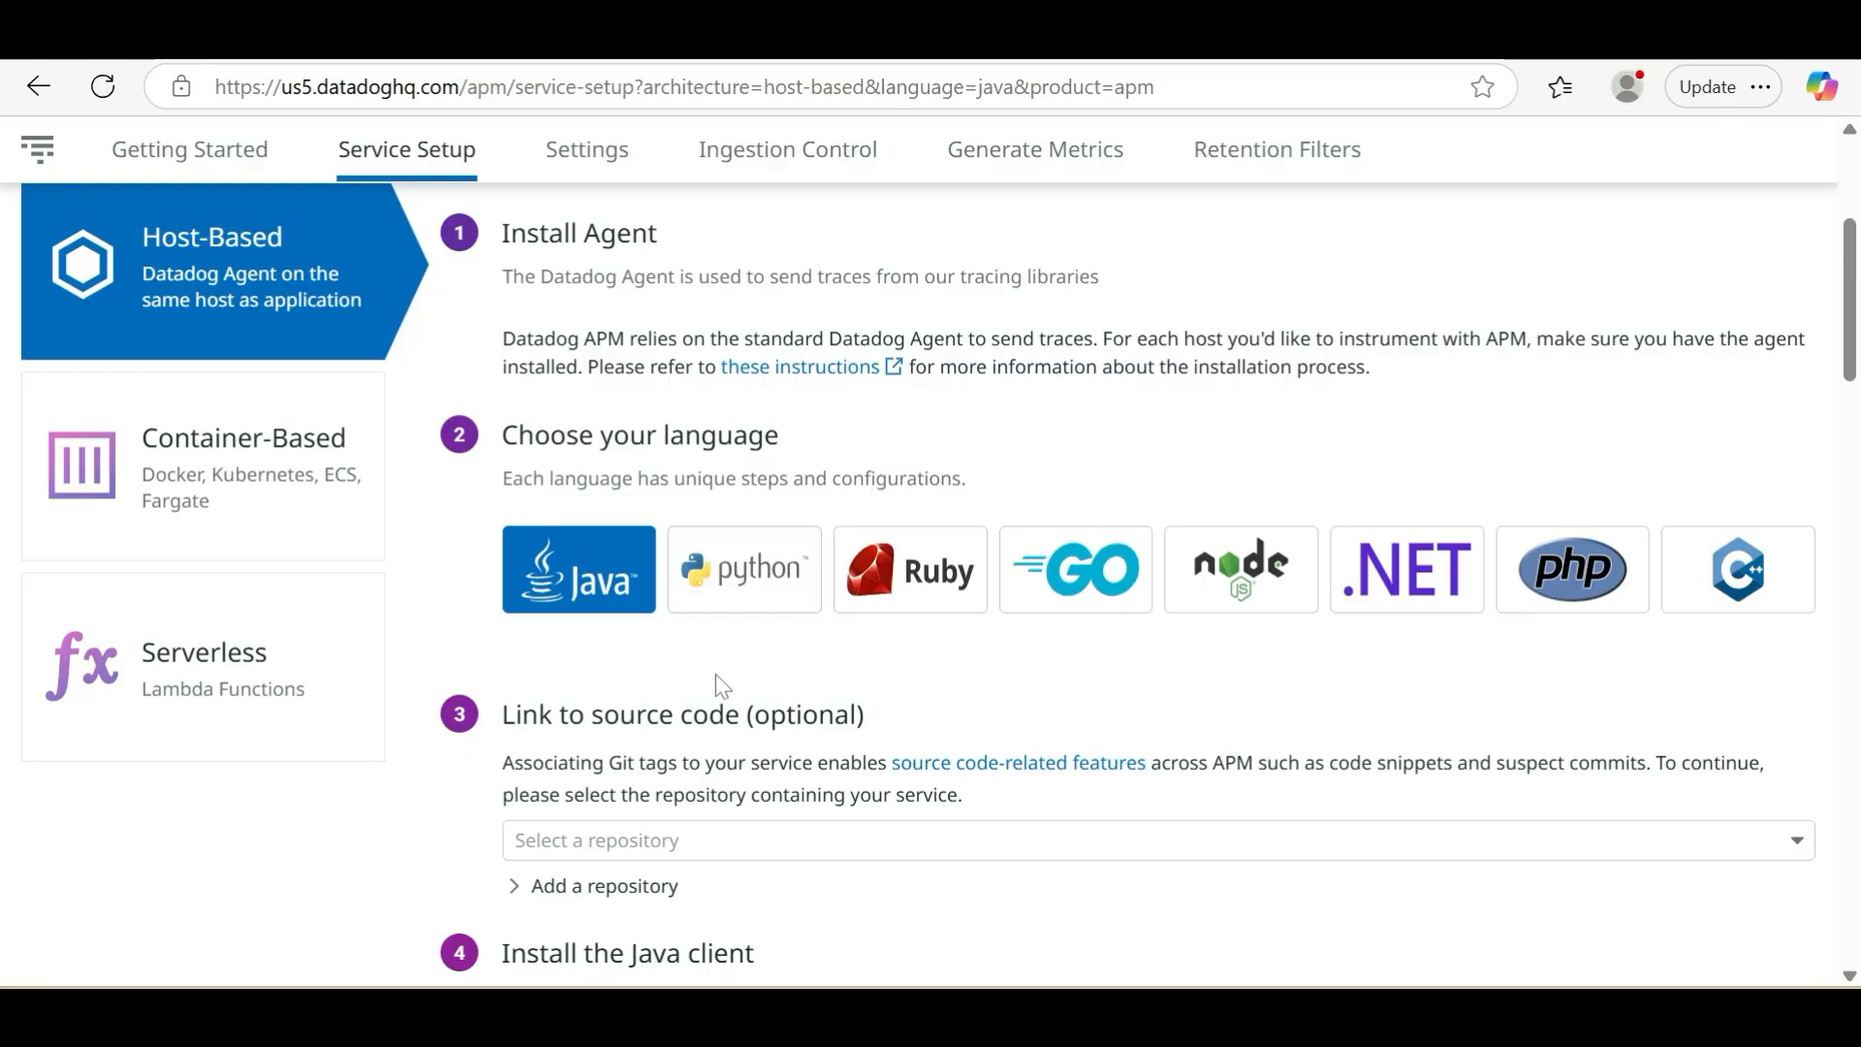
pyautogui.scroll(-5, 718, 685)
pyautogui.scroll(7, 718, 684)
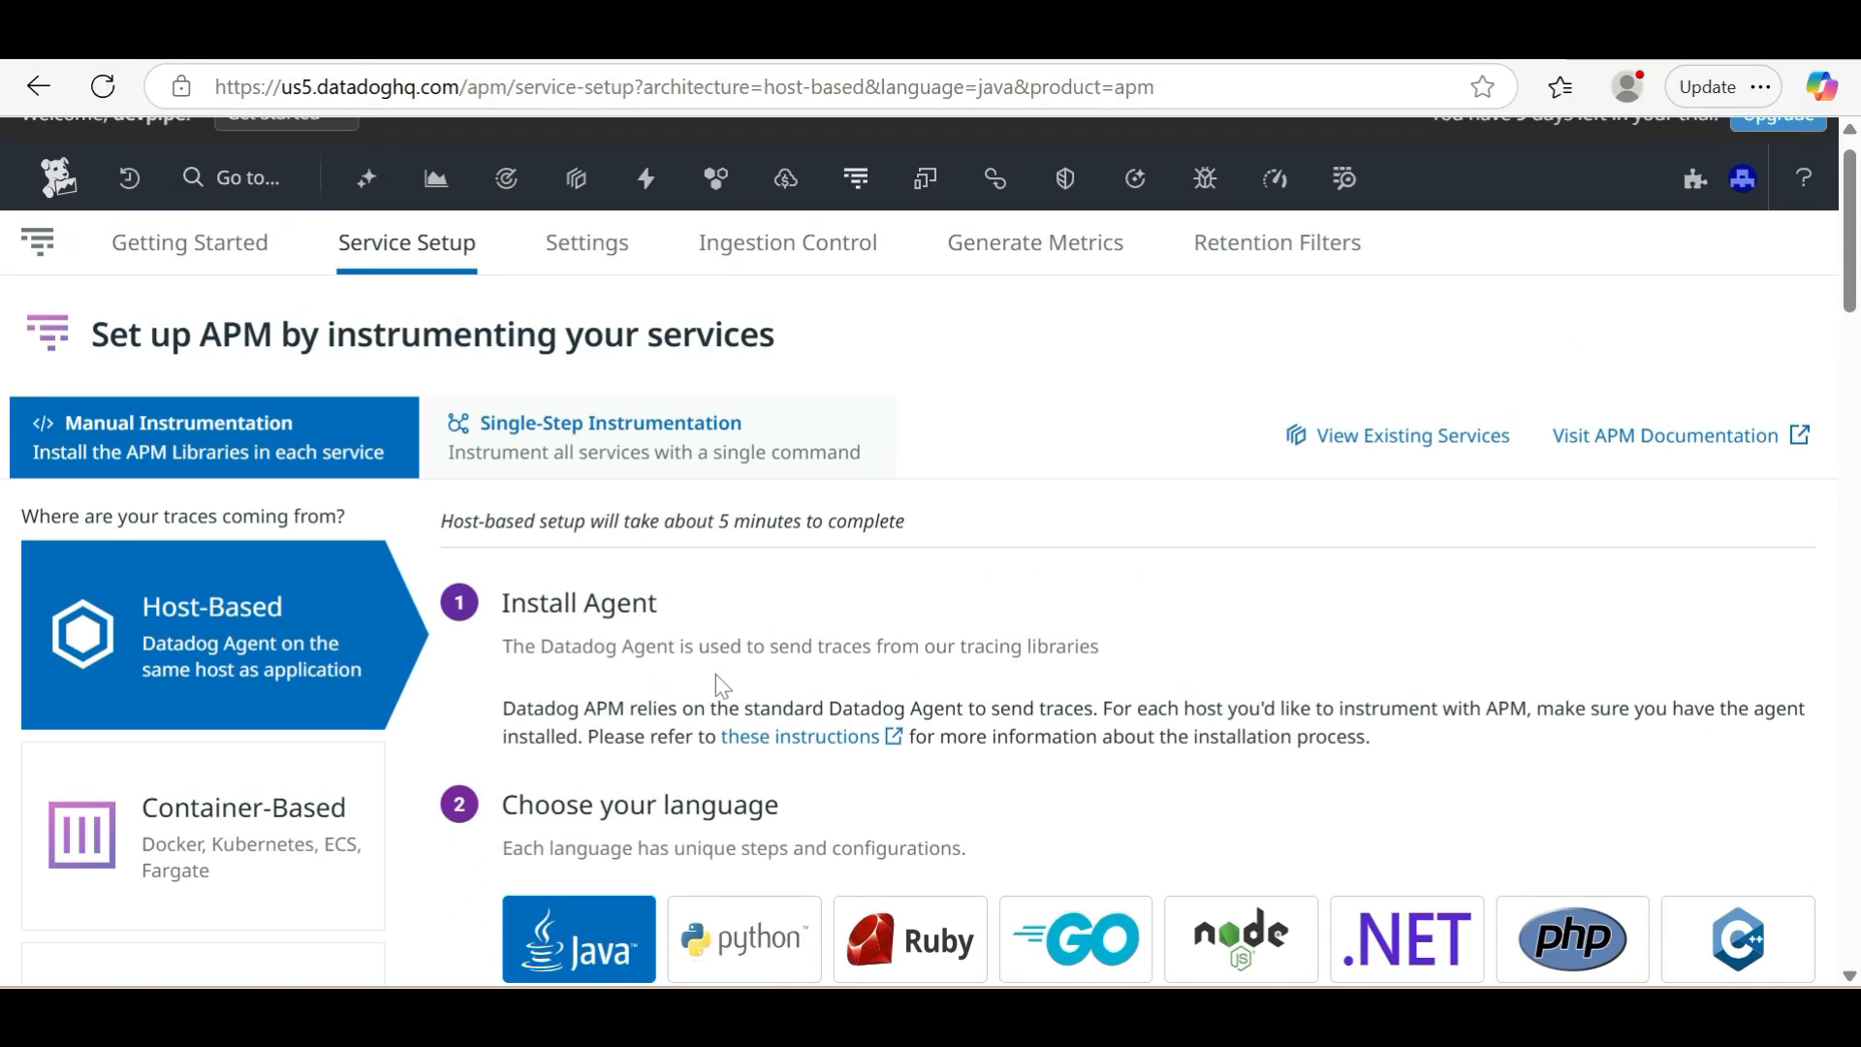
pyautogui.scroll(-8, 581, 624)
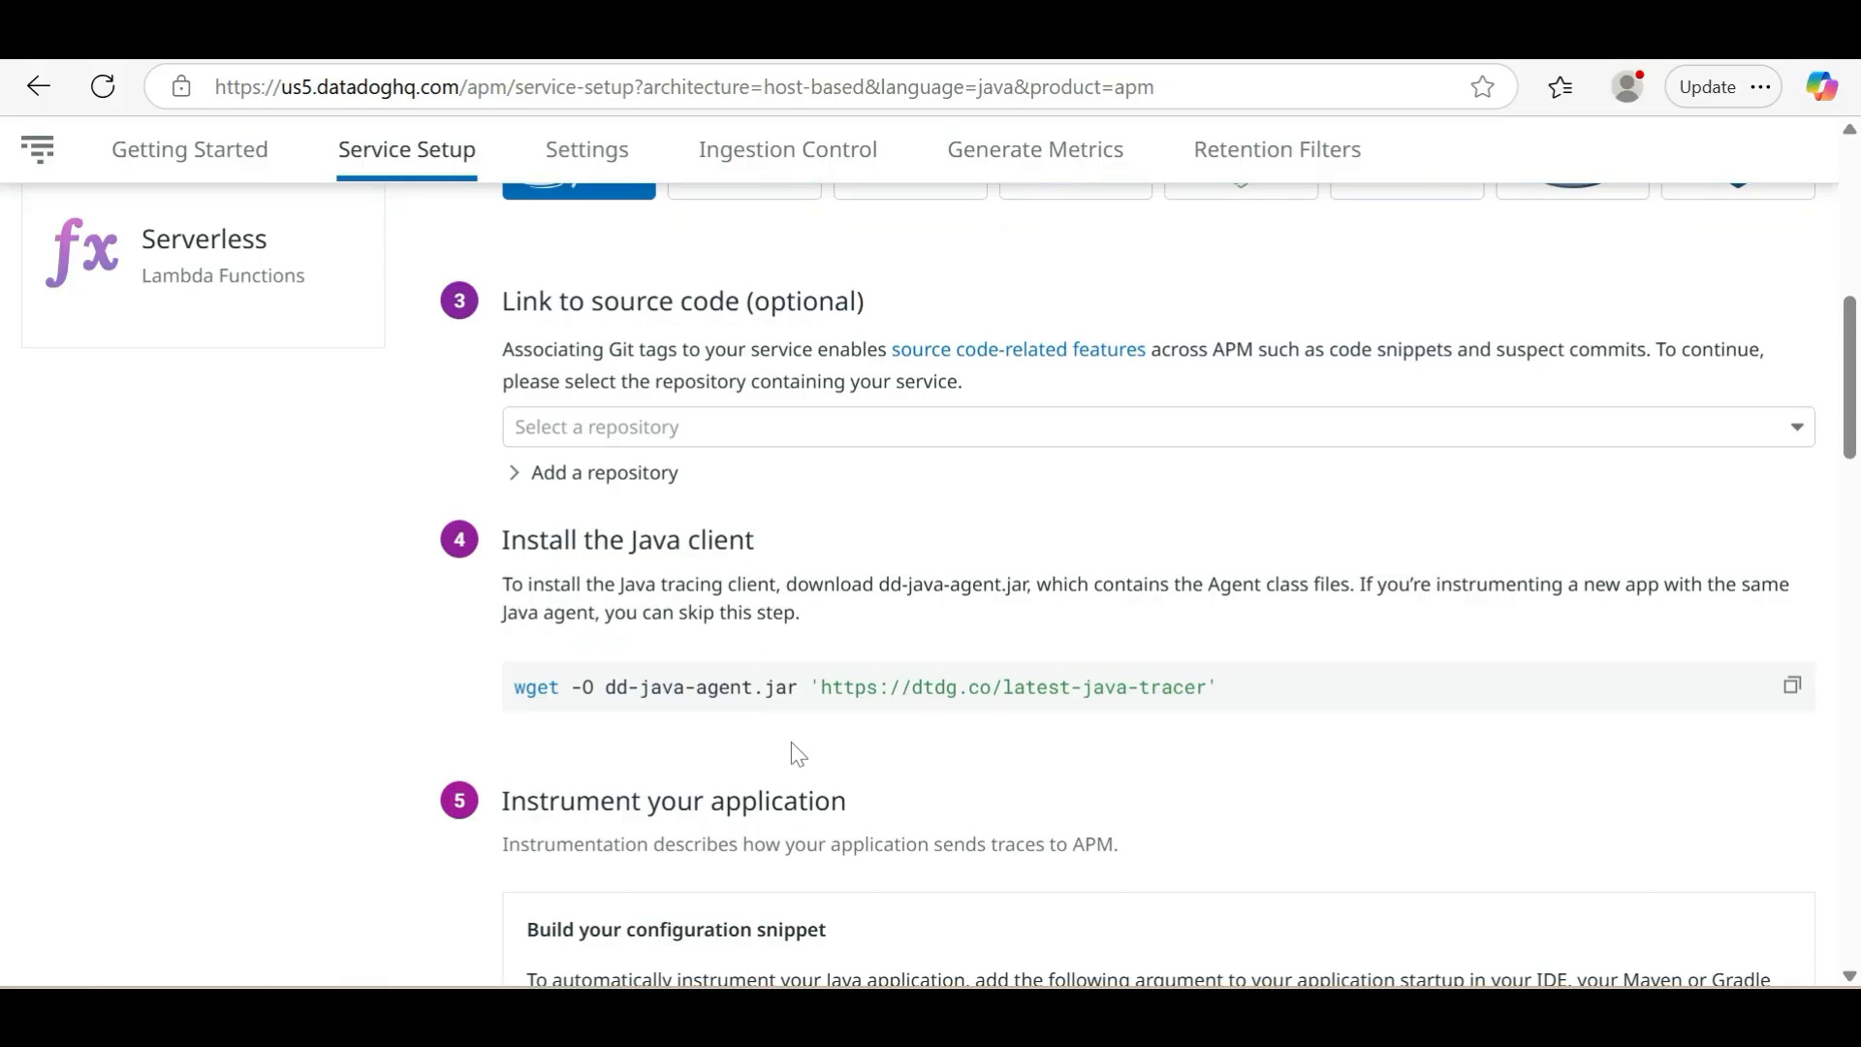
pyautogui.scroll(-1, 805, 751)
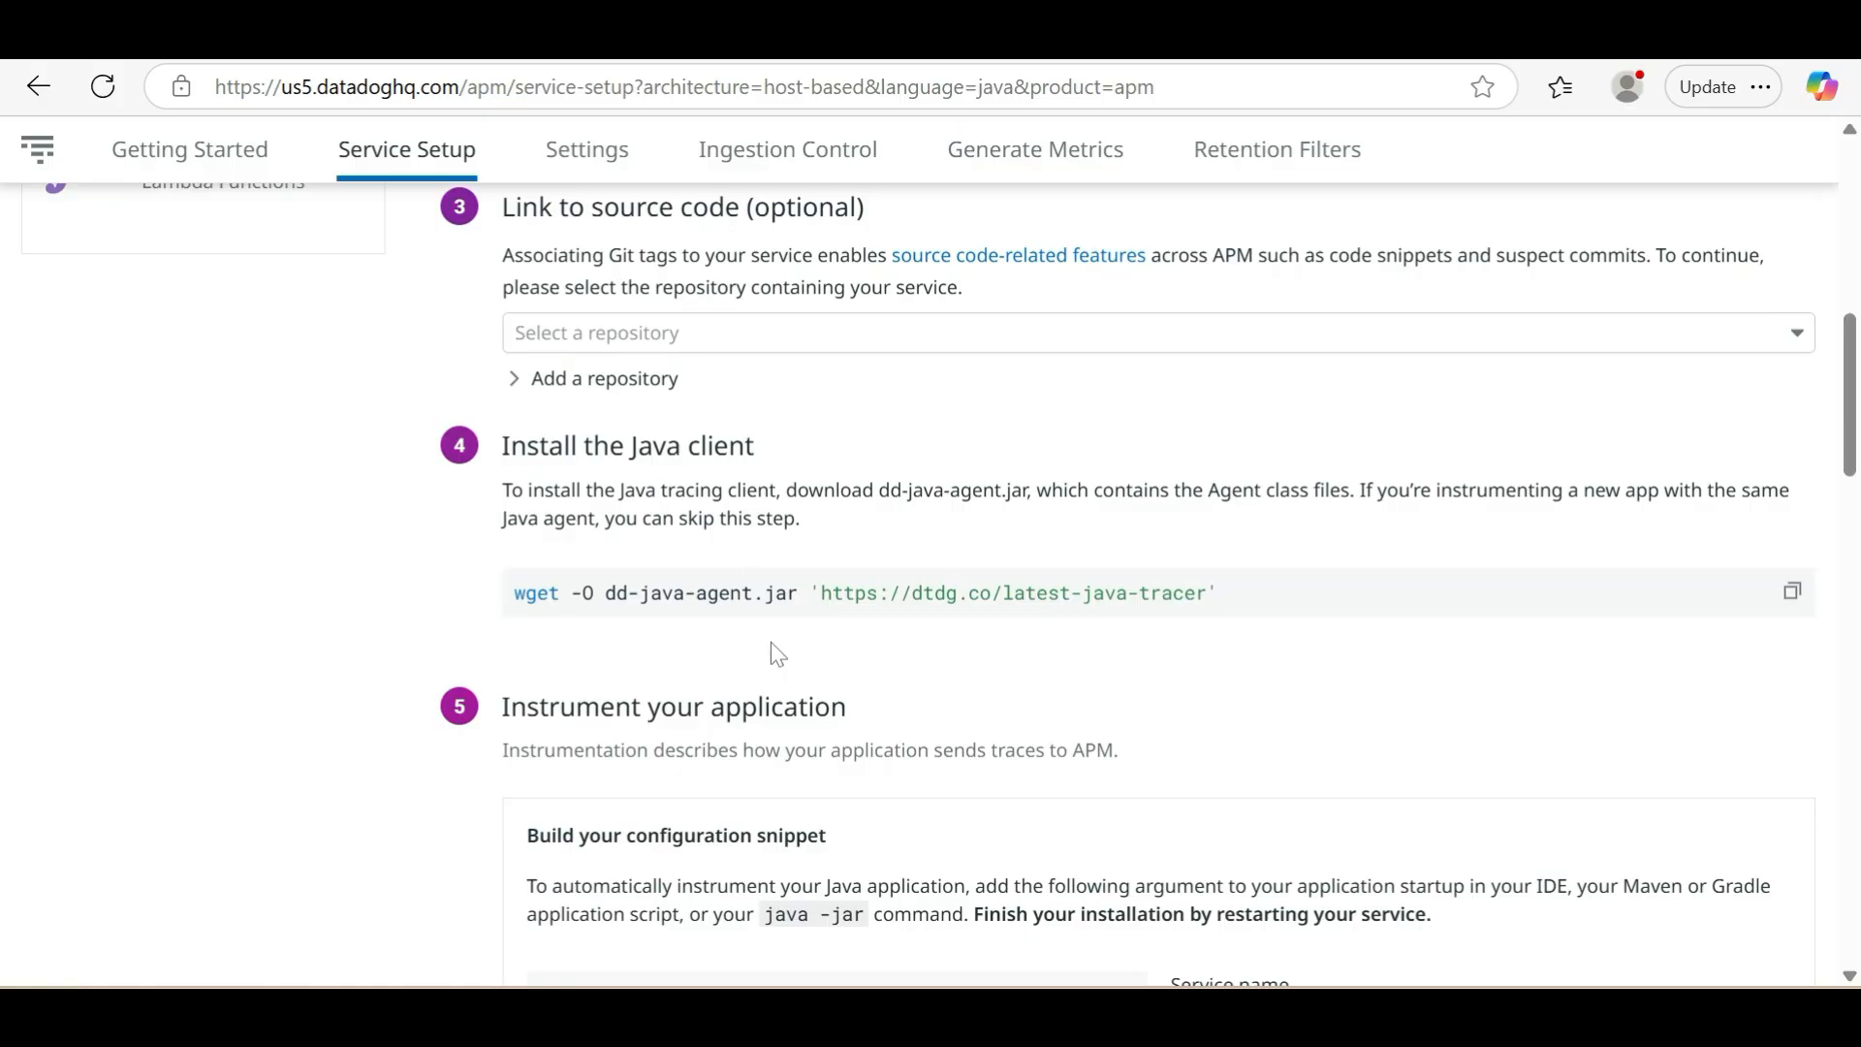
pyautogui.click(1791, 594)
pyautogui.hotkey('alt', 'Tab')
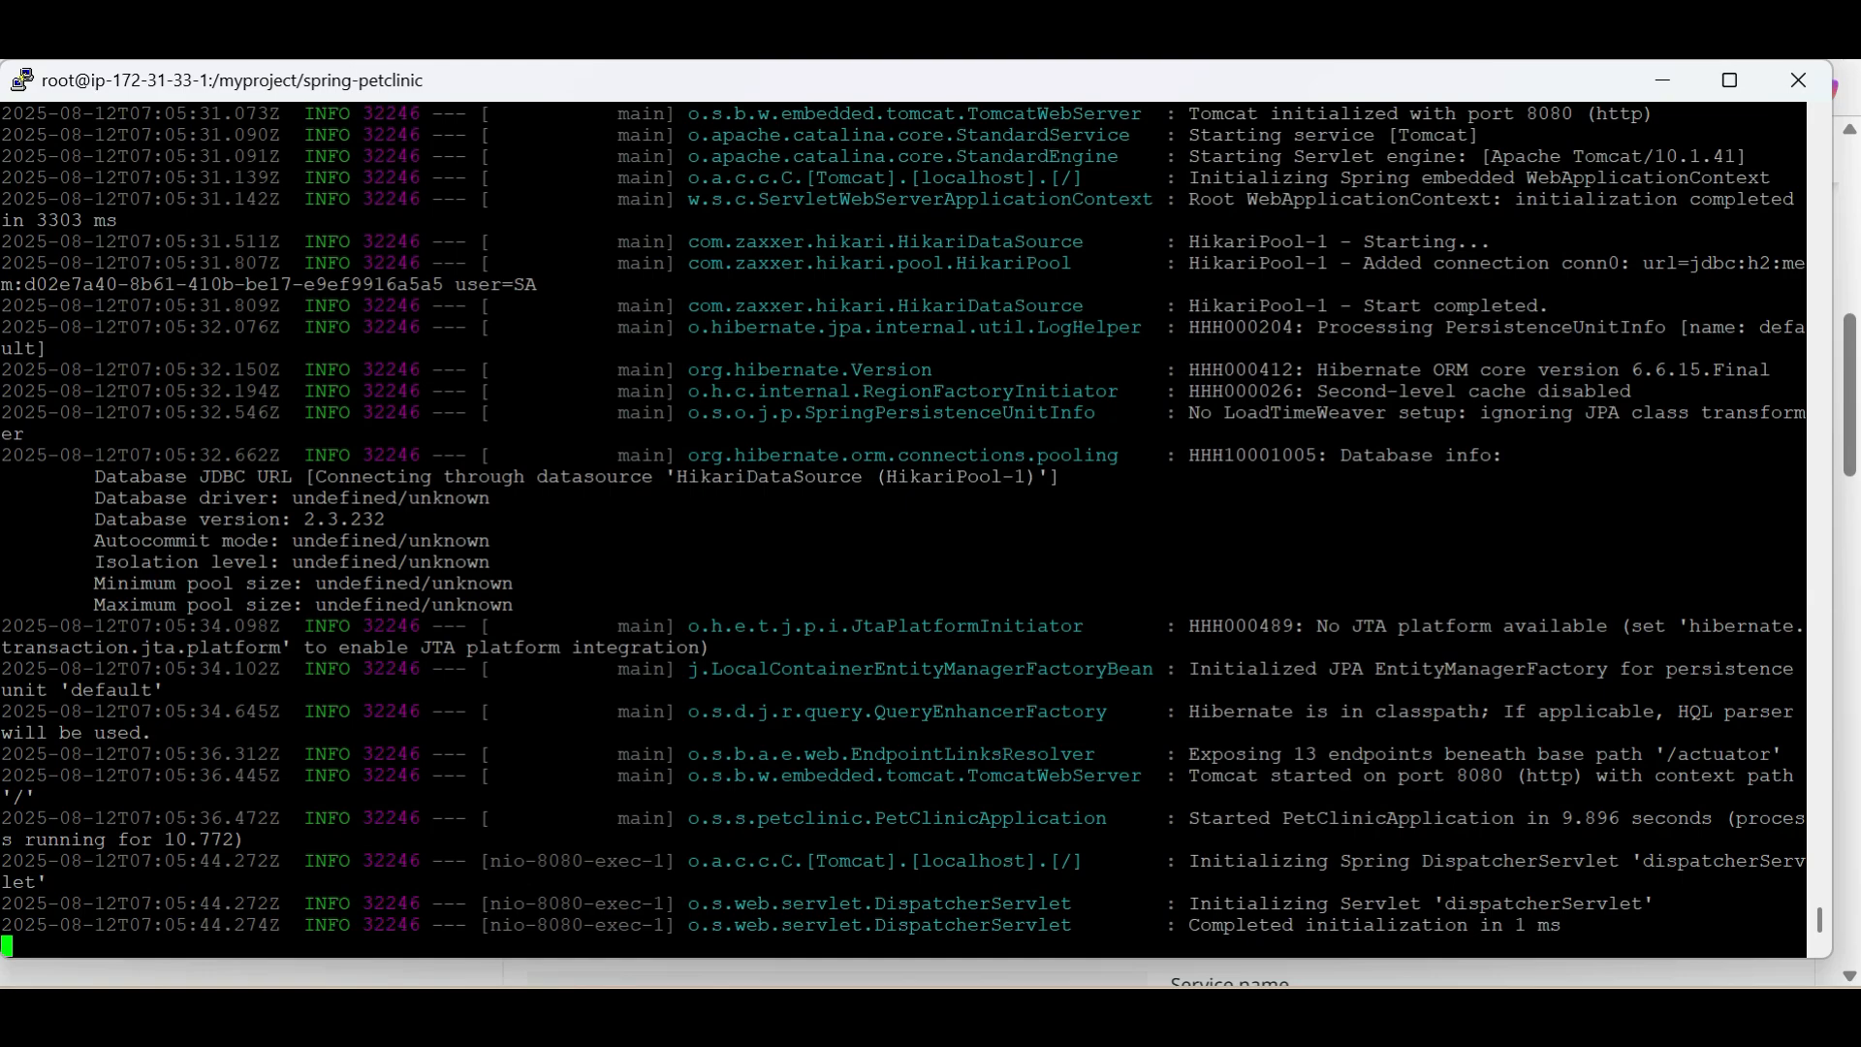
# Stop the running Petclinic application in the terminal, reload its owners page in the browser, and return to the terminal
pyautogui.hotkey('ctrl', 'c')
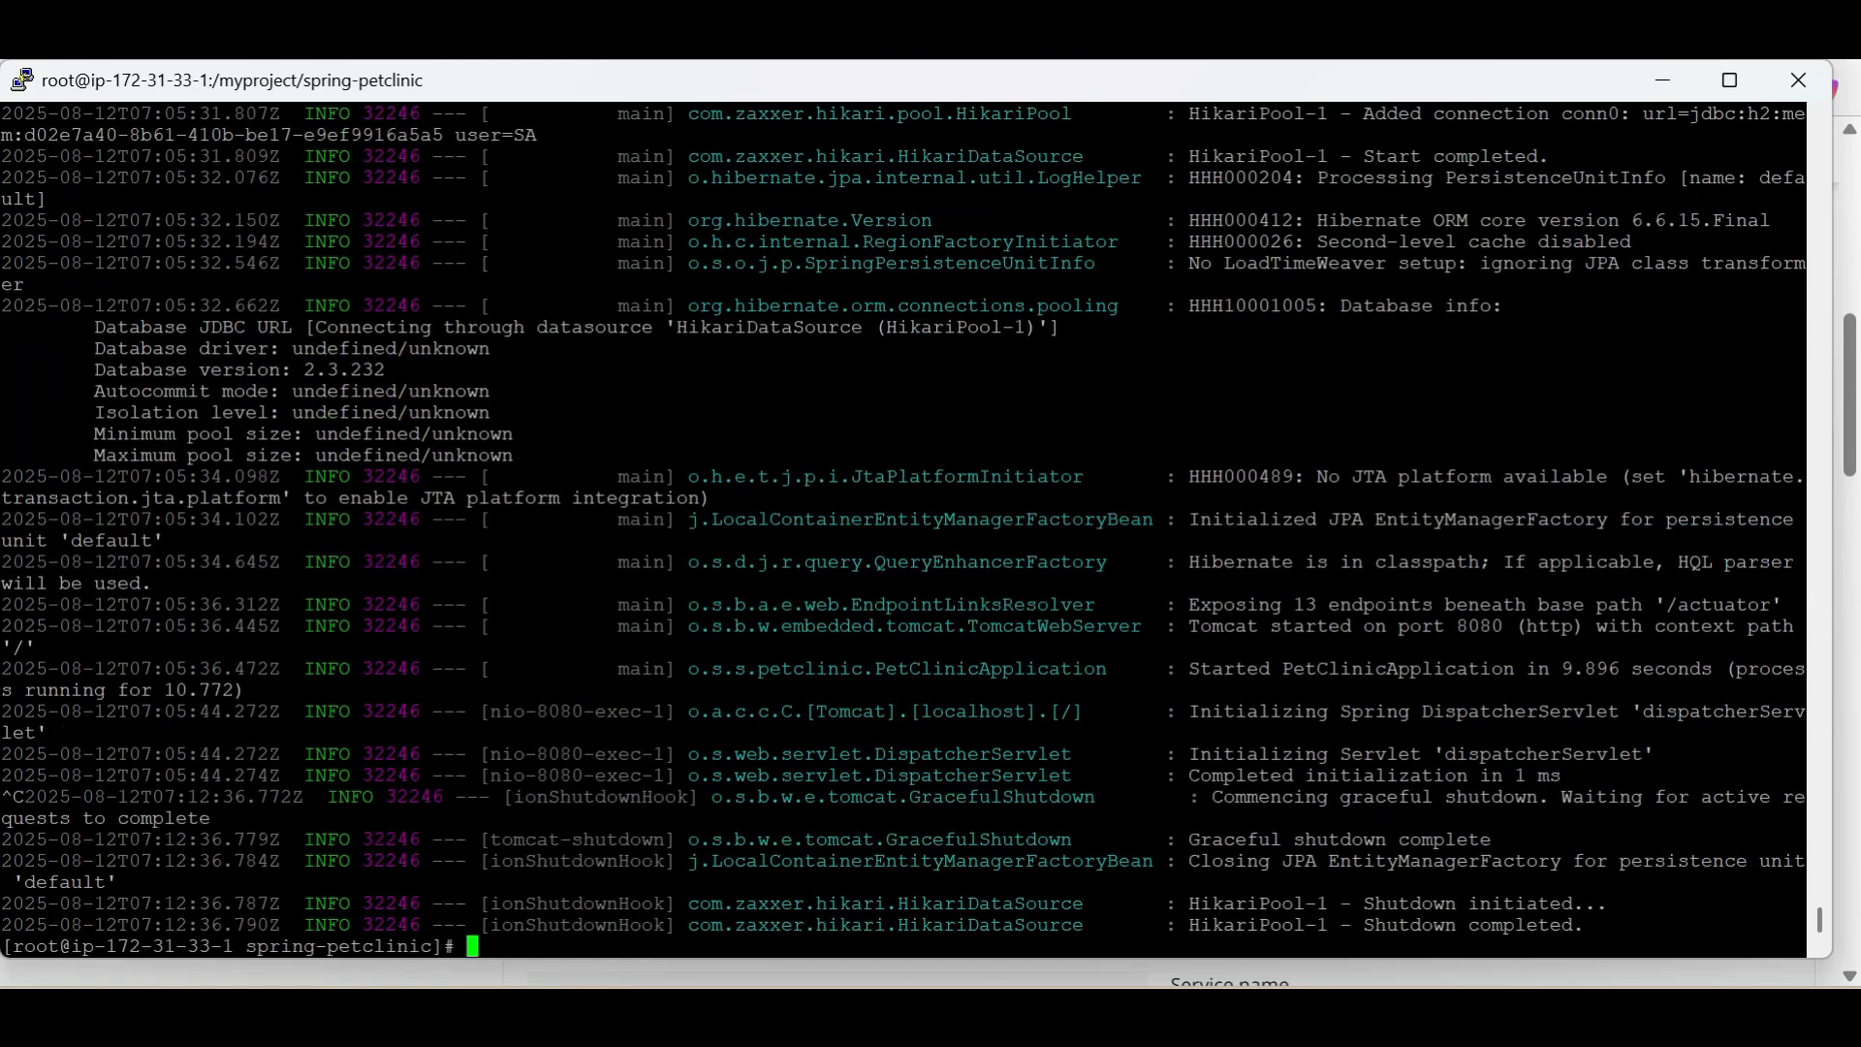
pyautogui.press('Return')
pyautogui.press('Return')
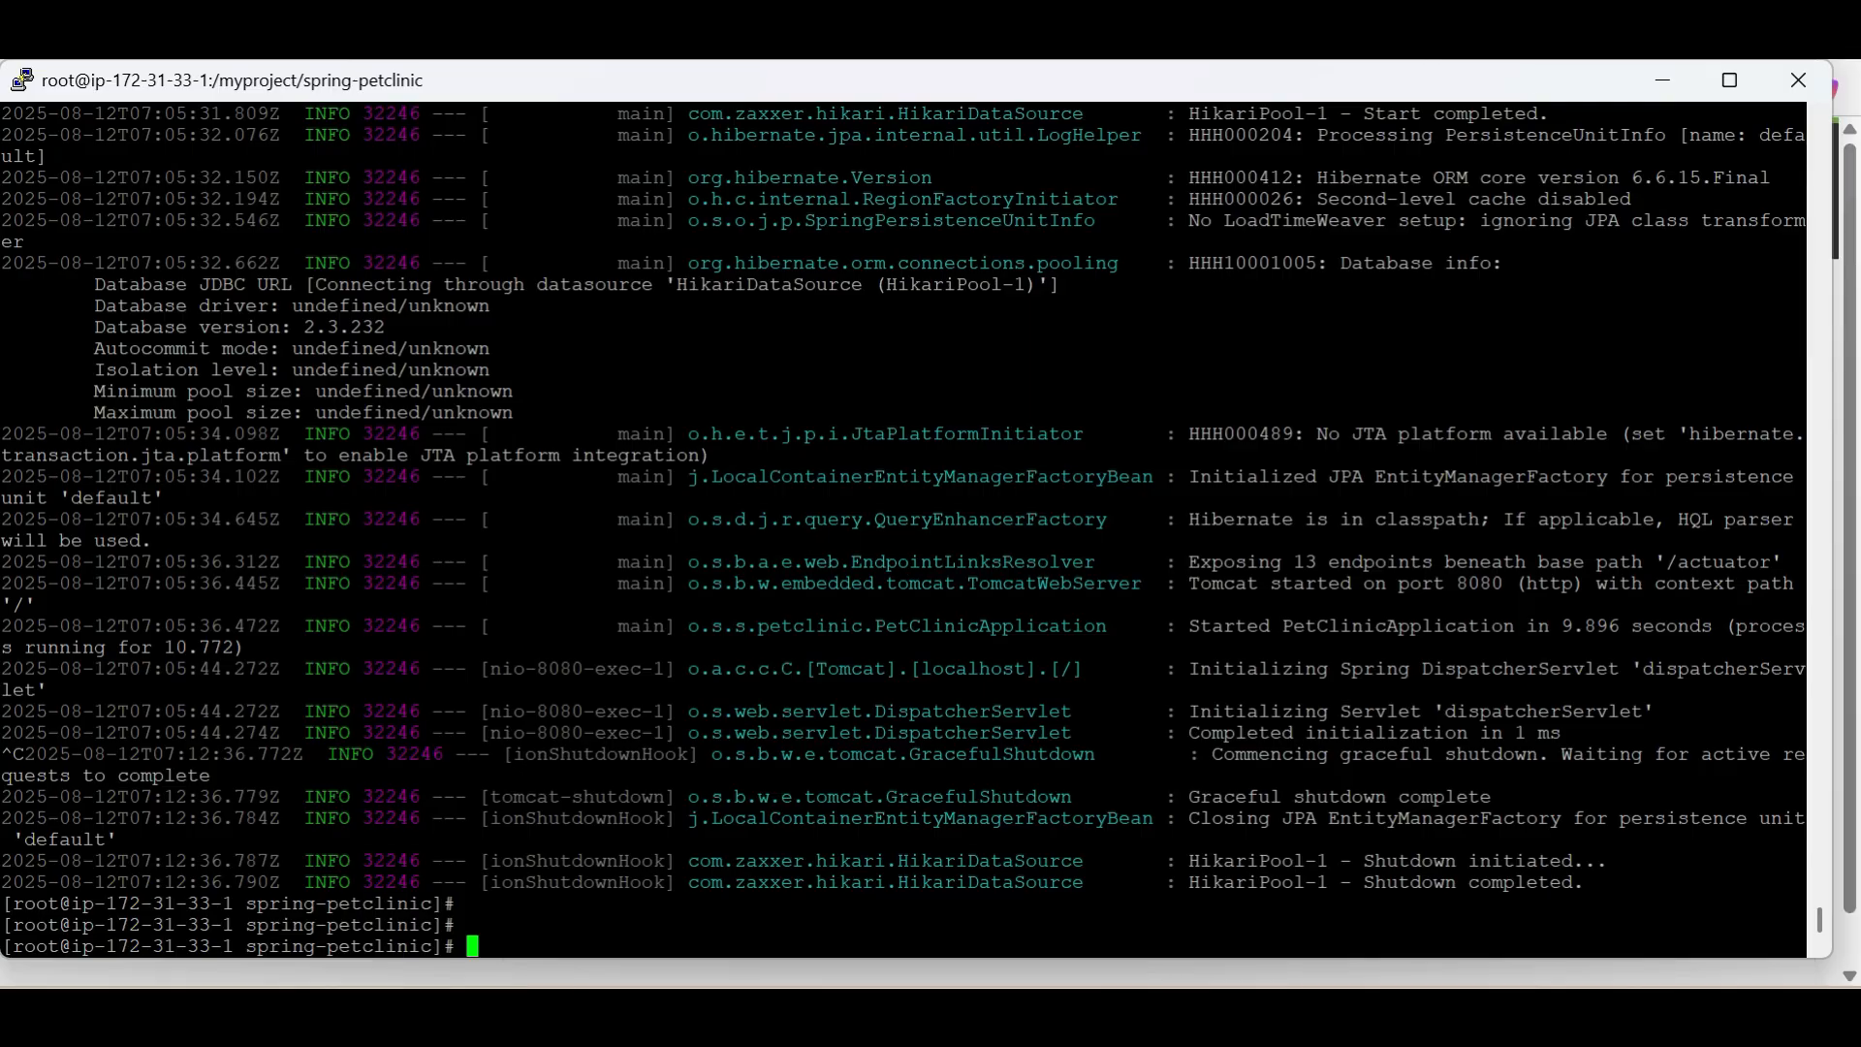
pyautogui.hotkey('alt', 'Tab')
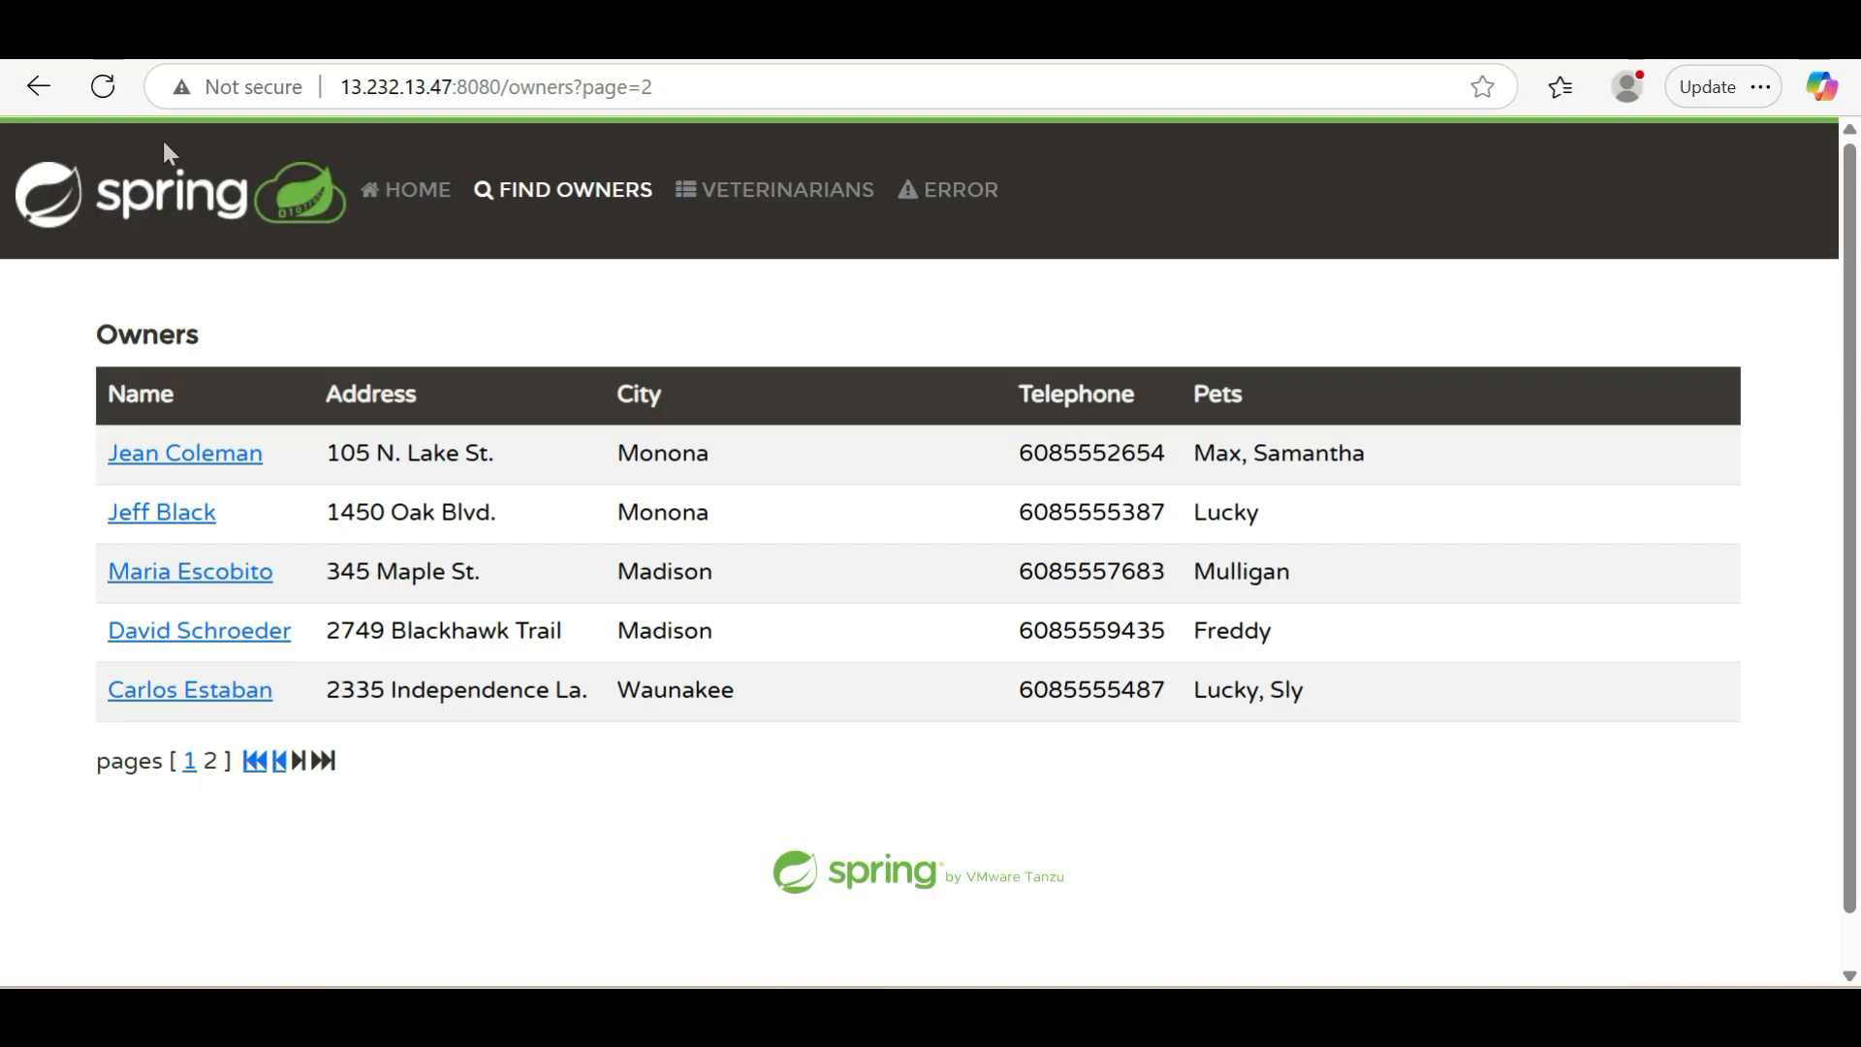
pyautogui.click(83, 90)
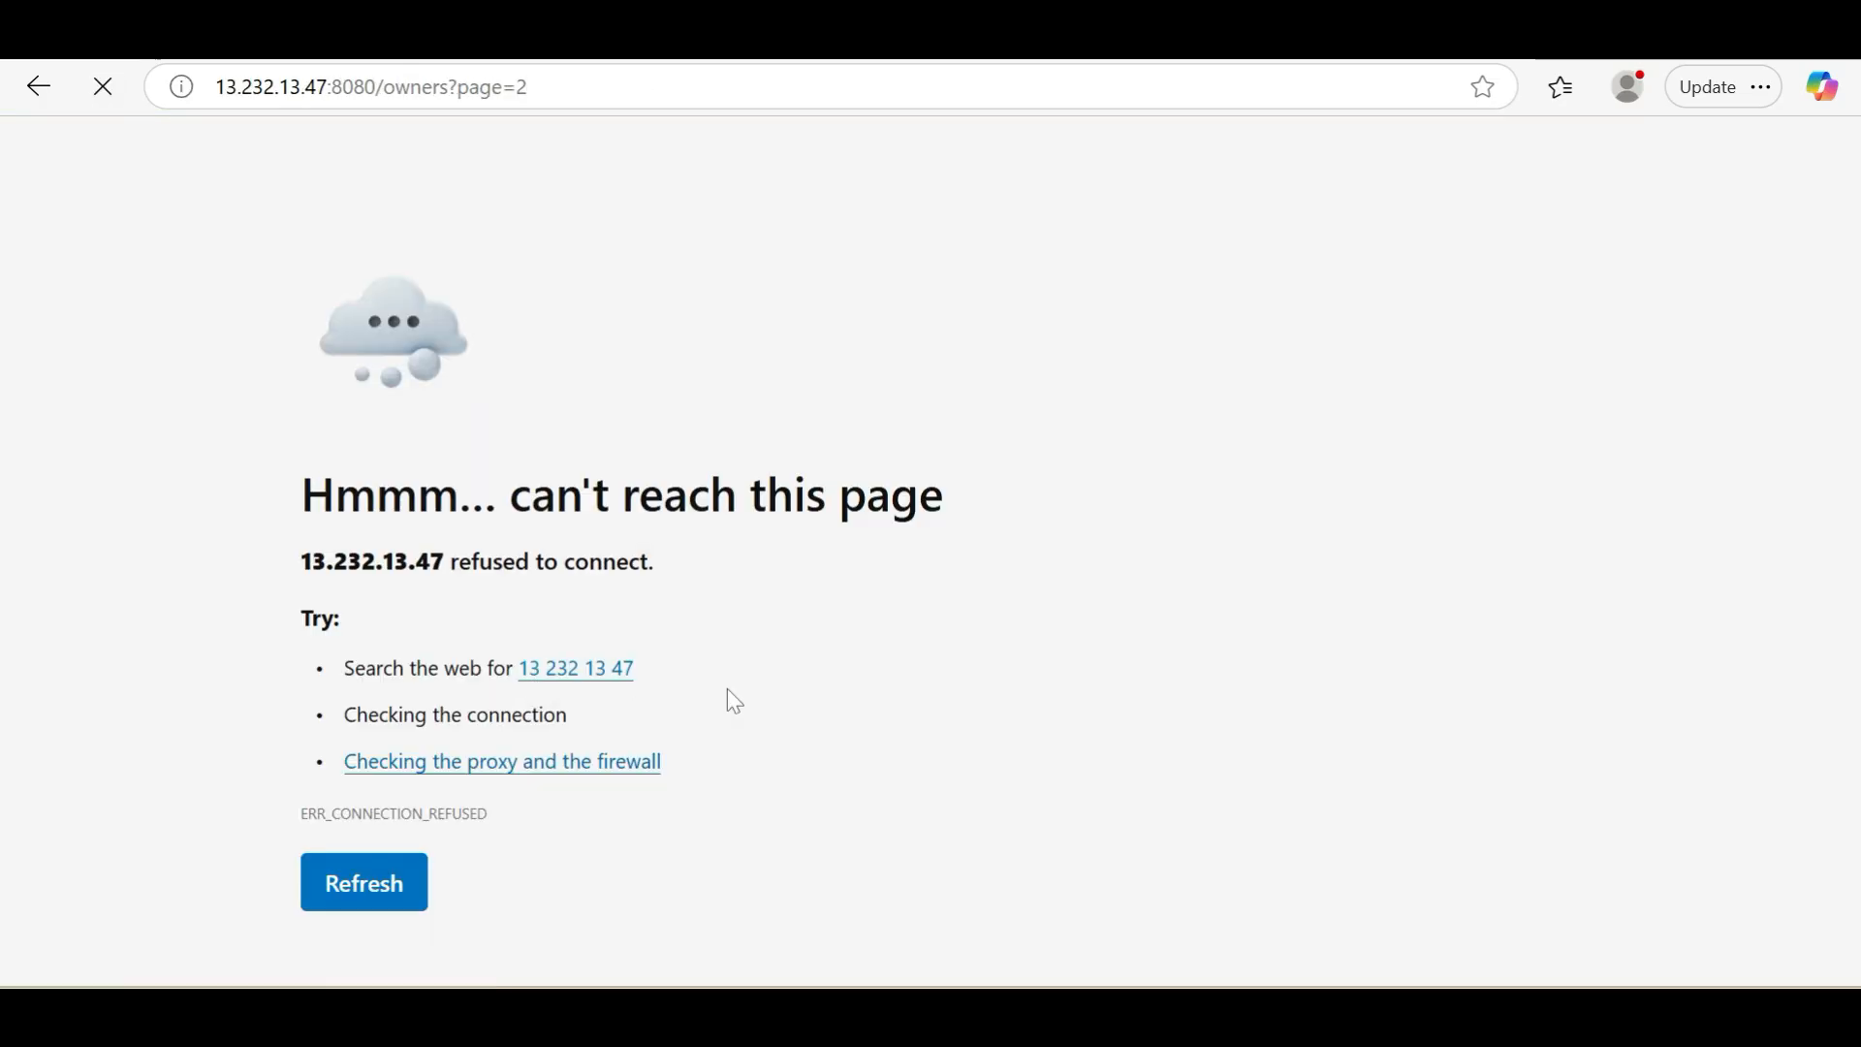
pyautogui.hotkey('alt', 'Tab')
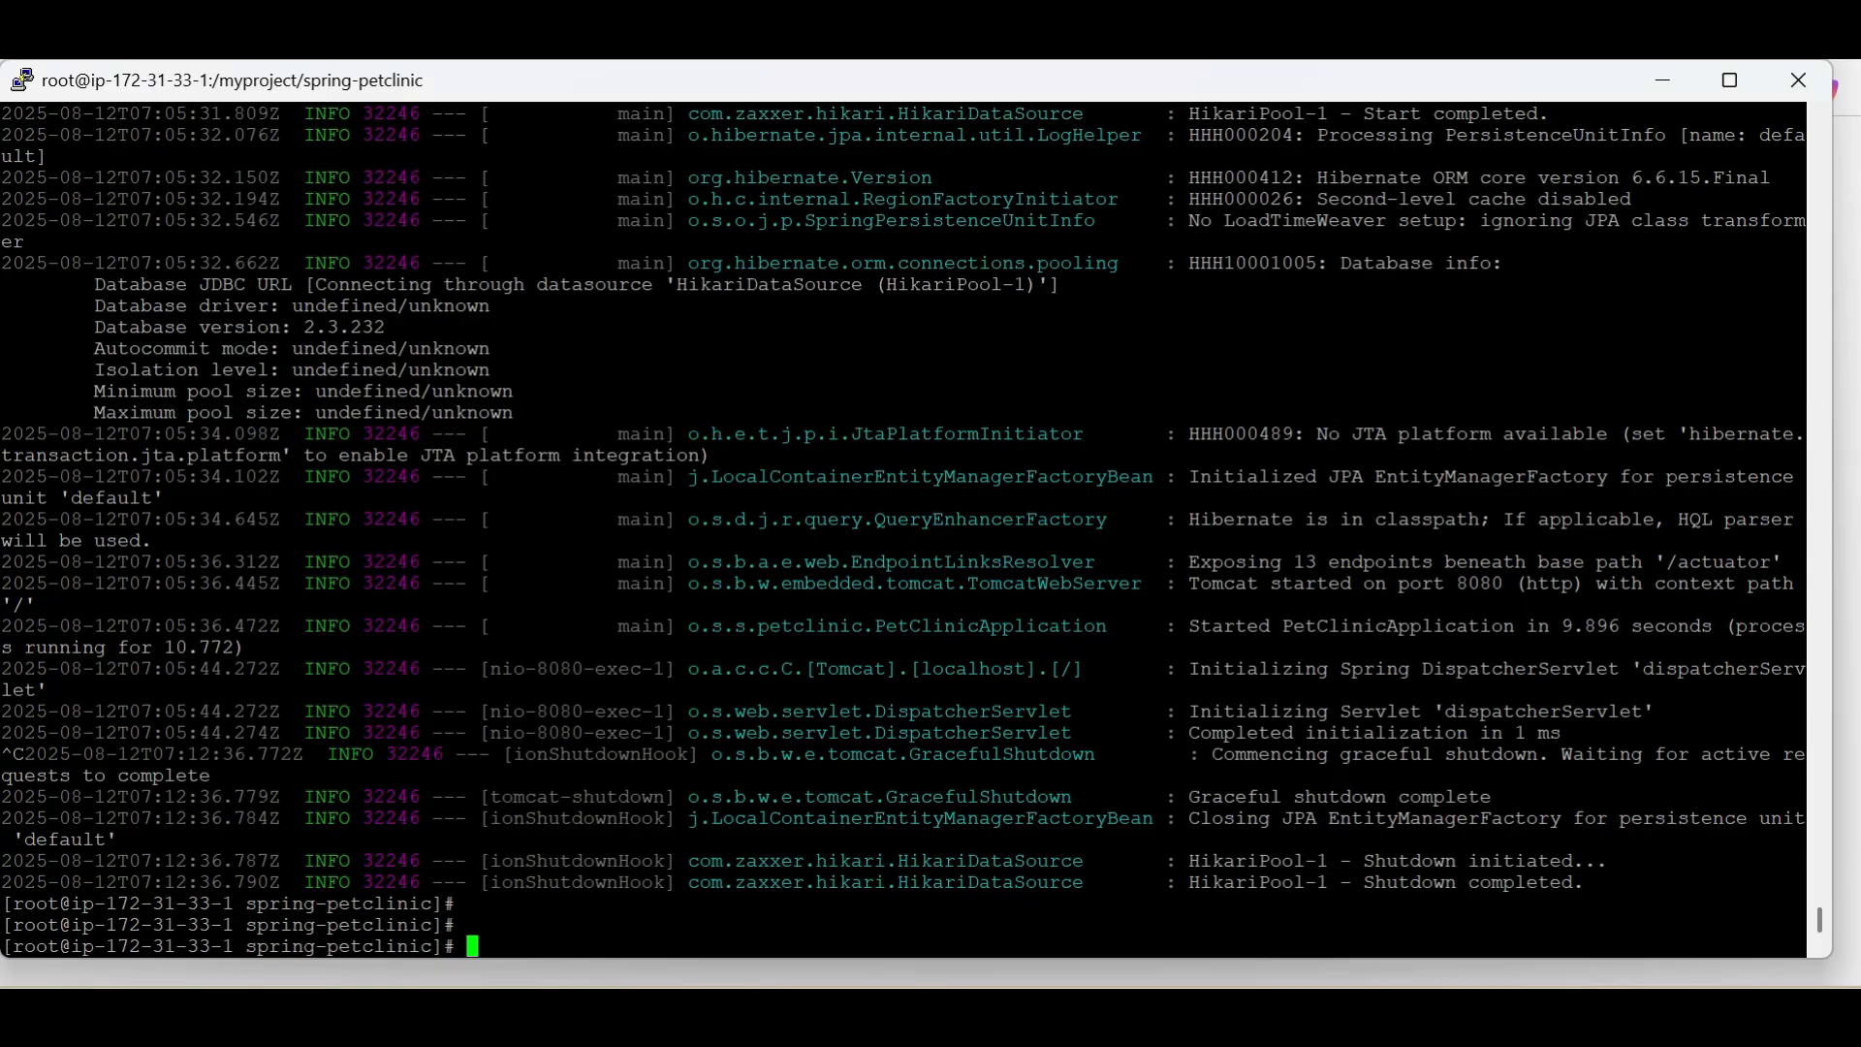
pyautogui.press('Return')
pyautogui.write('ls')
pyautogui.press('Return')
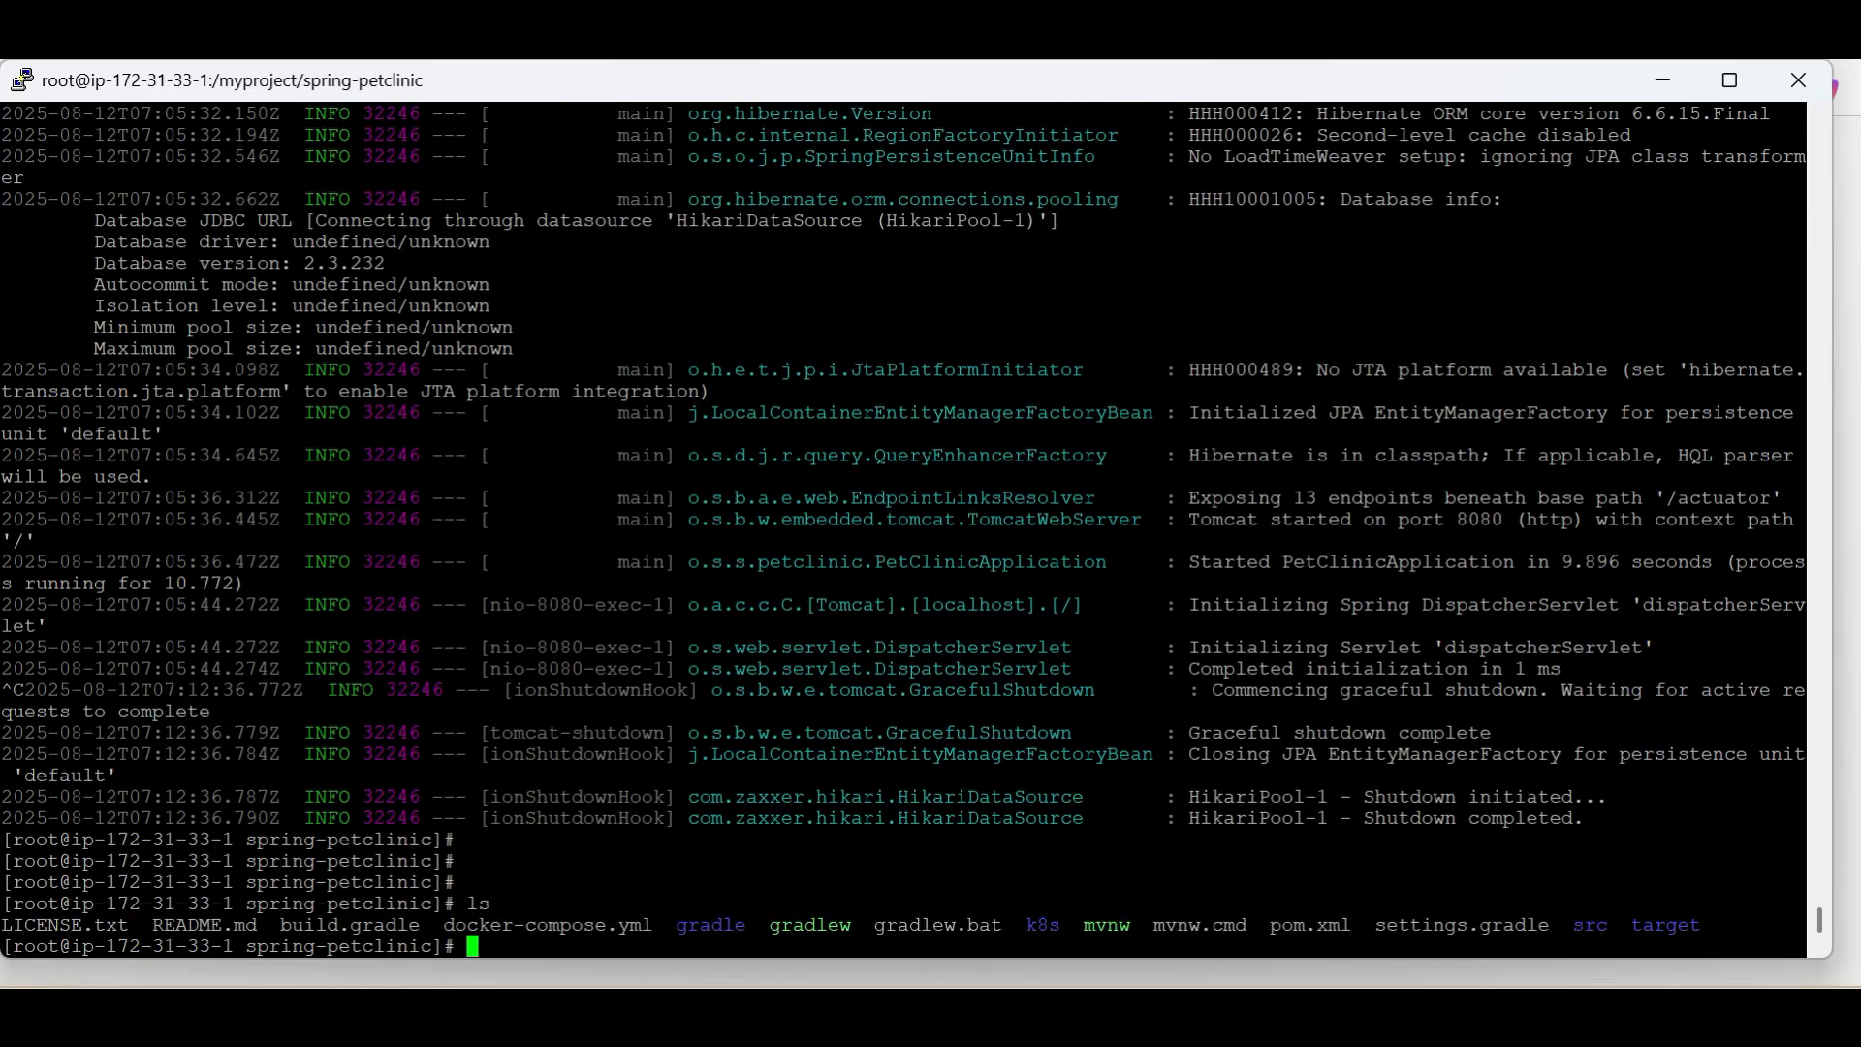
pyautogui.press('shift+Insert')
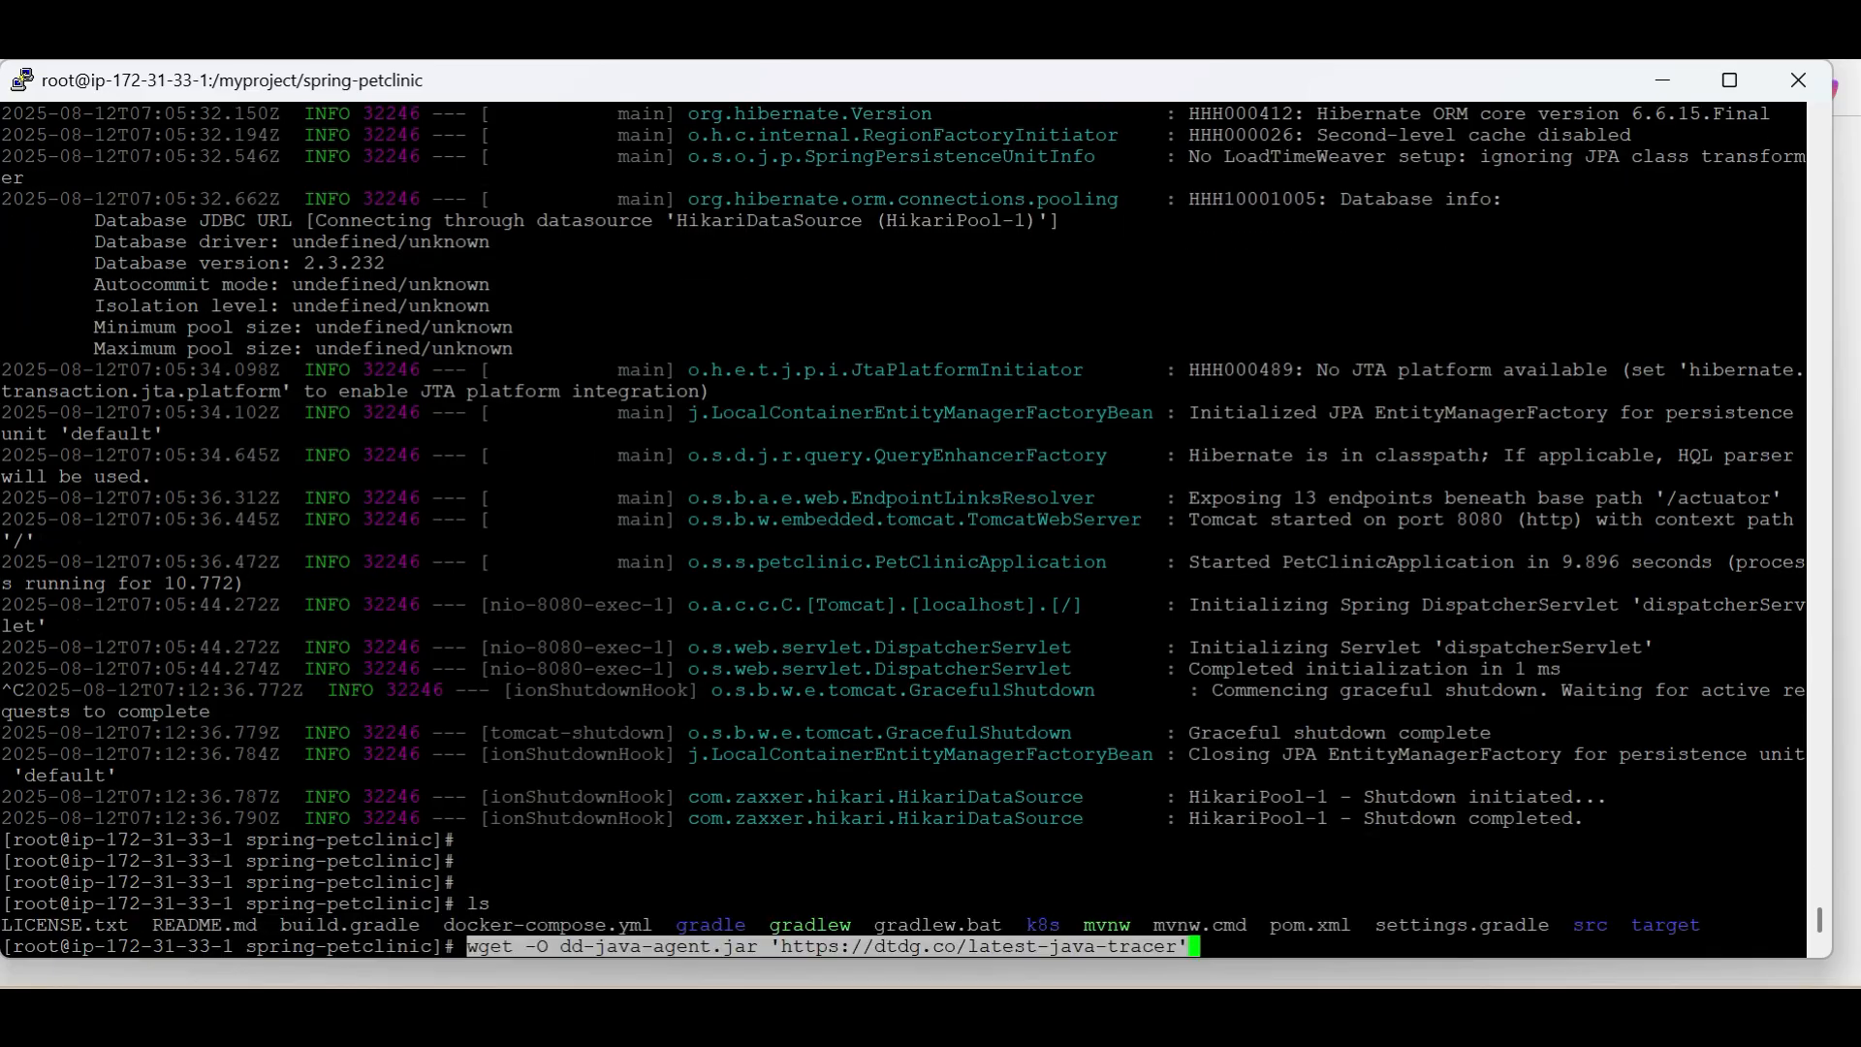
pyautogui.press('Return')
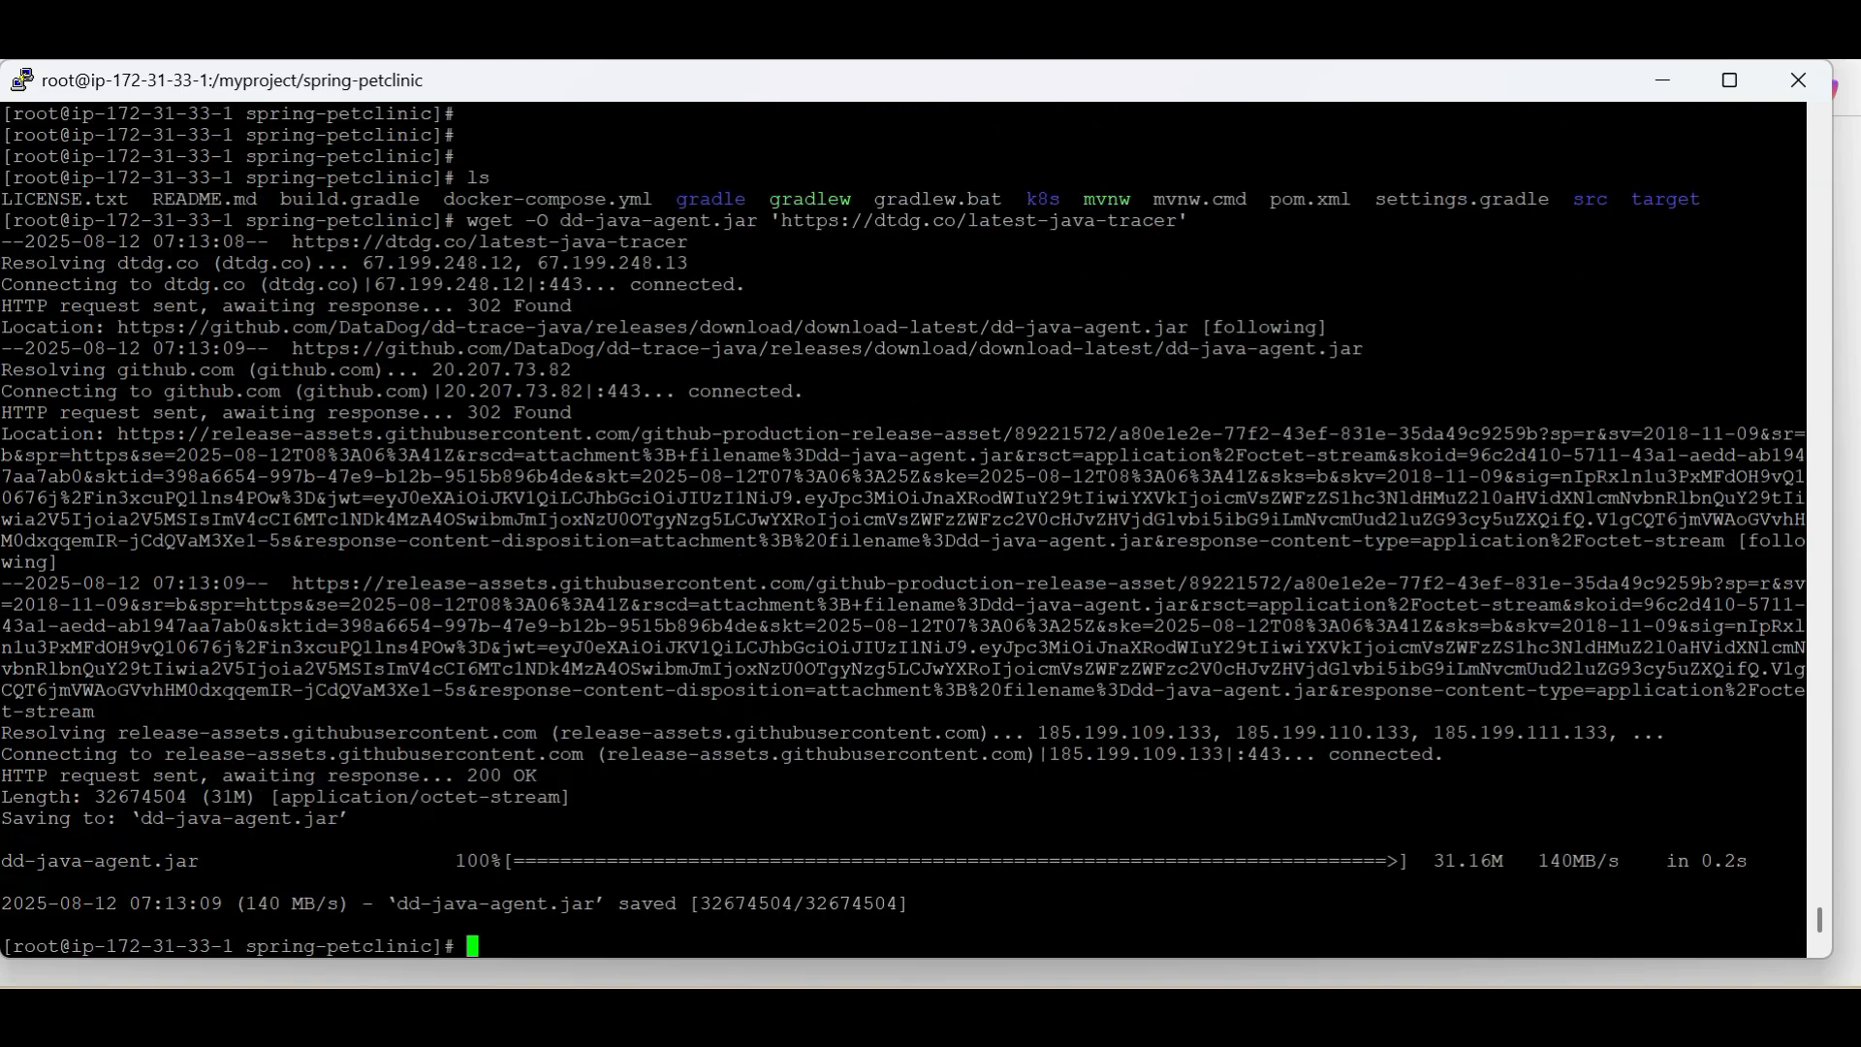
# Review the download command's file name and URL, and list the folder again to check for dd-java-agent.jar
pyautogui.doubleClick(658, 221)
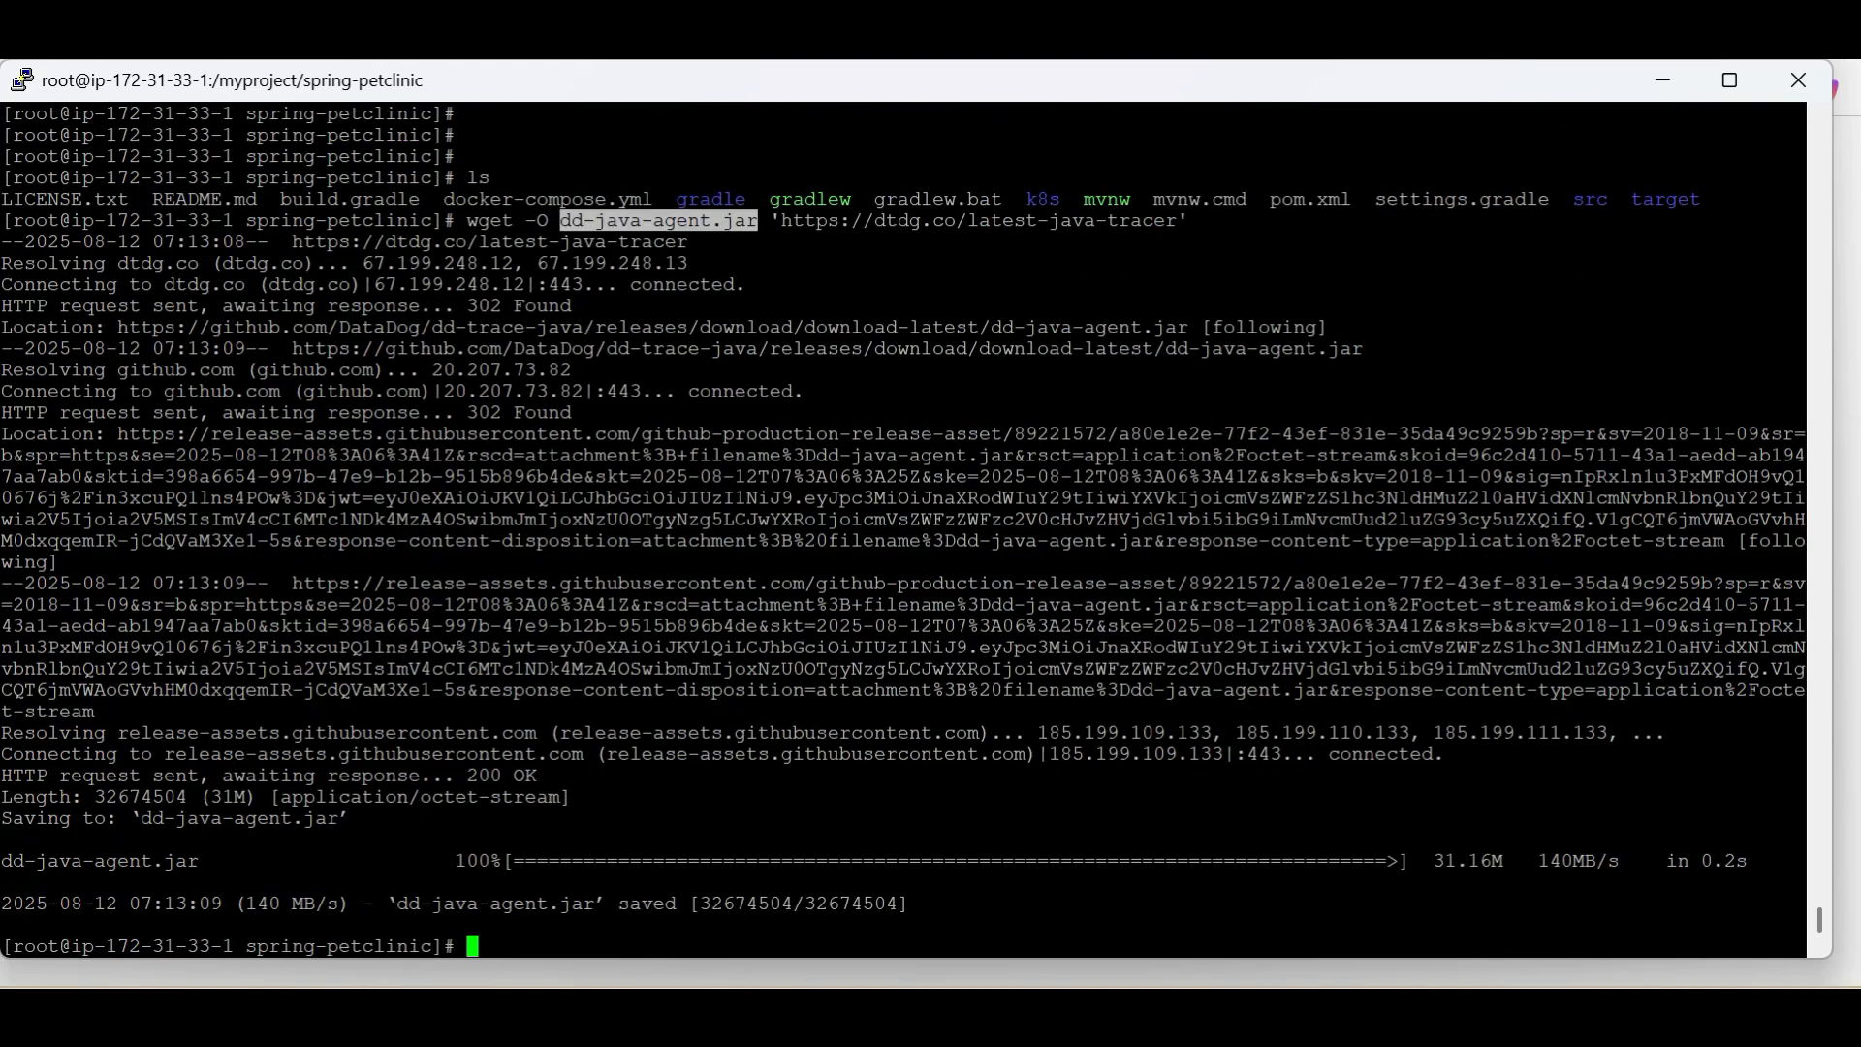
pyautogui.doubleClick(1014, 221)
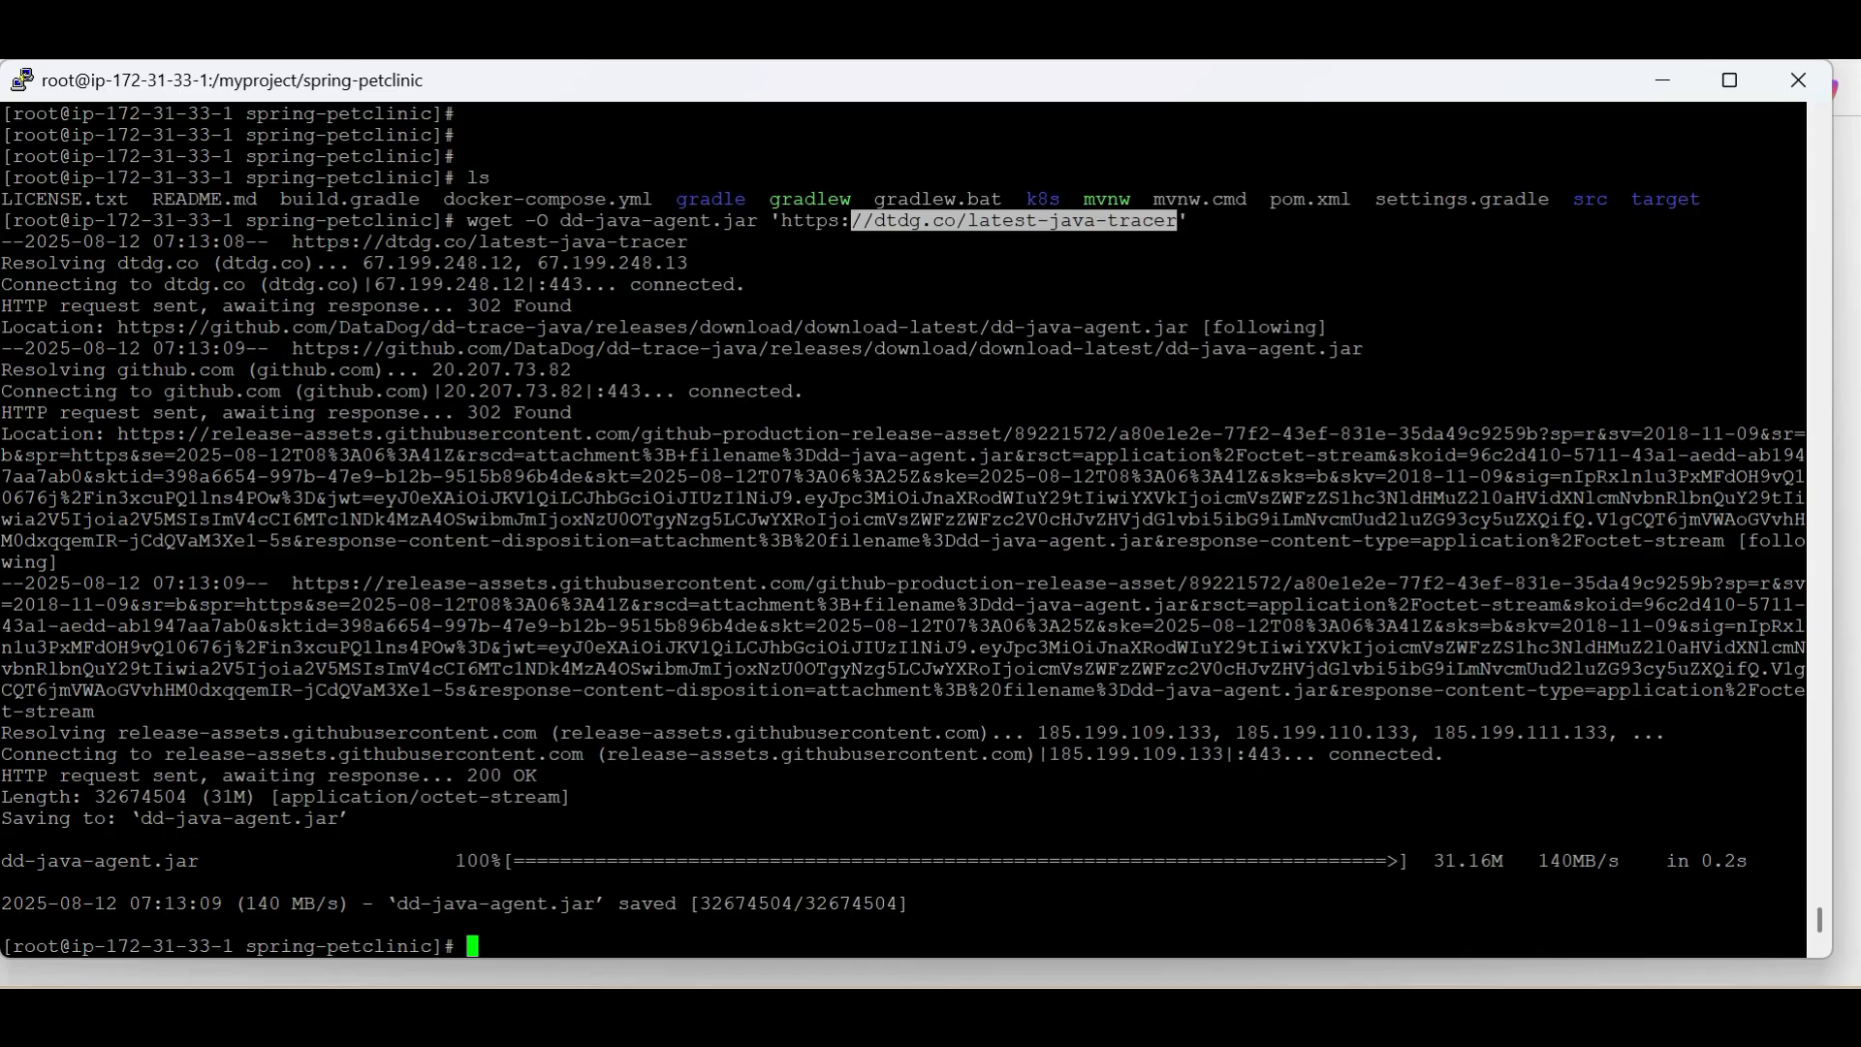
pyautogui.write('ls')
pyautogui.press('Return')
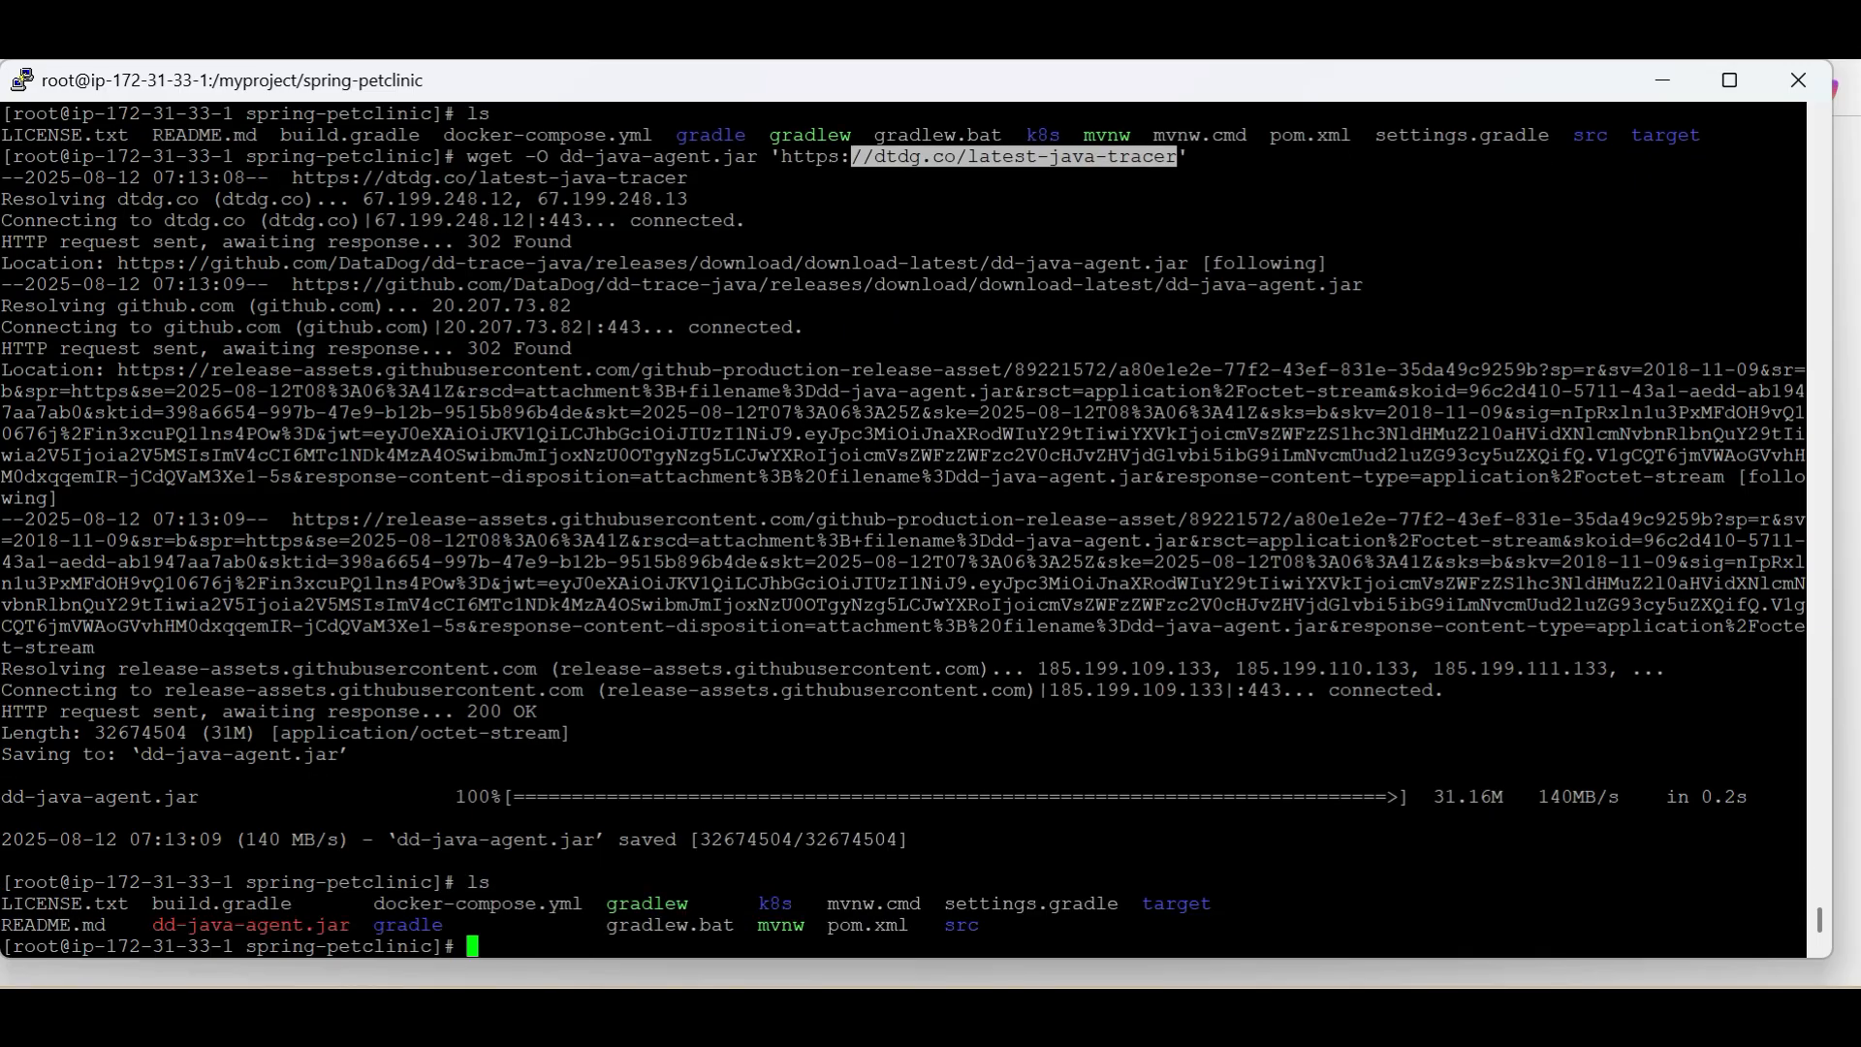
pyautogui.doubleClick(251, 925)
pyautogui.click(1048, 652)
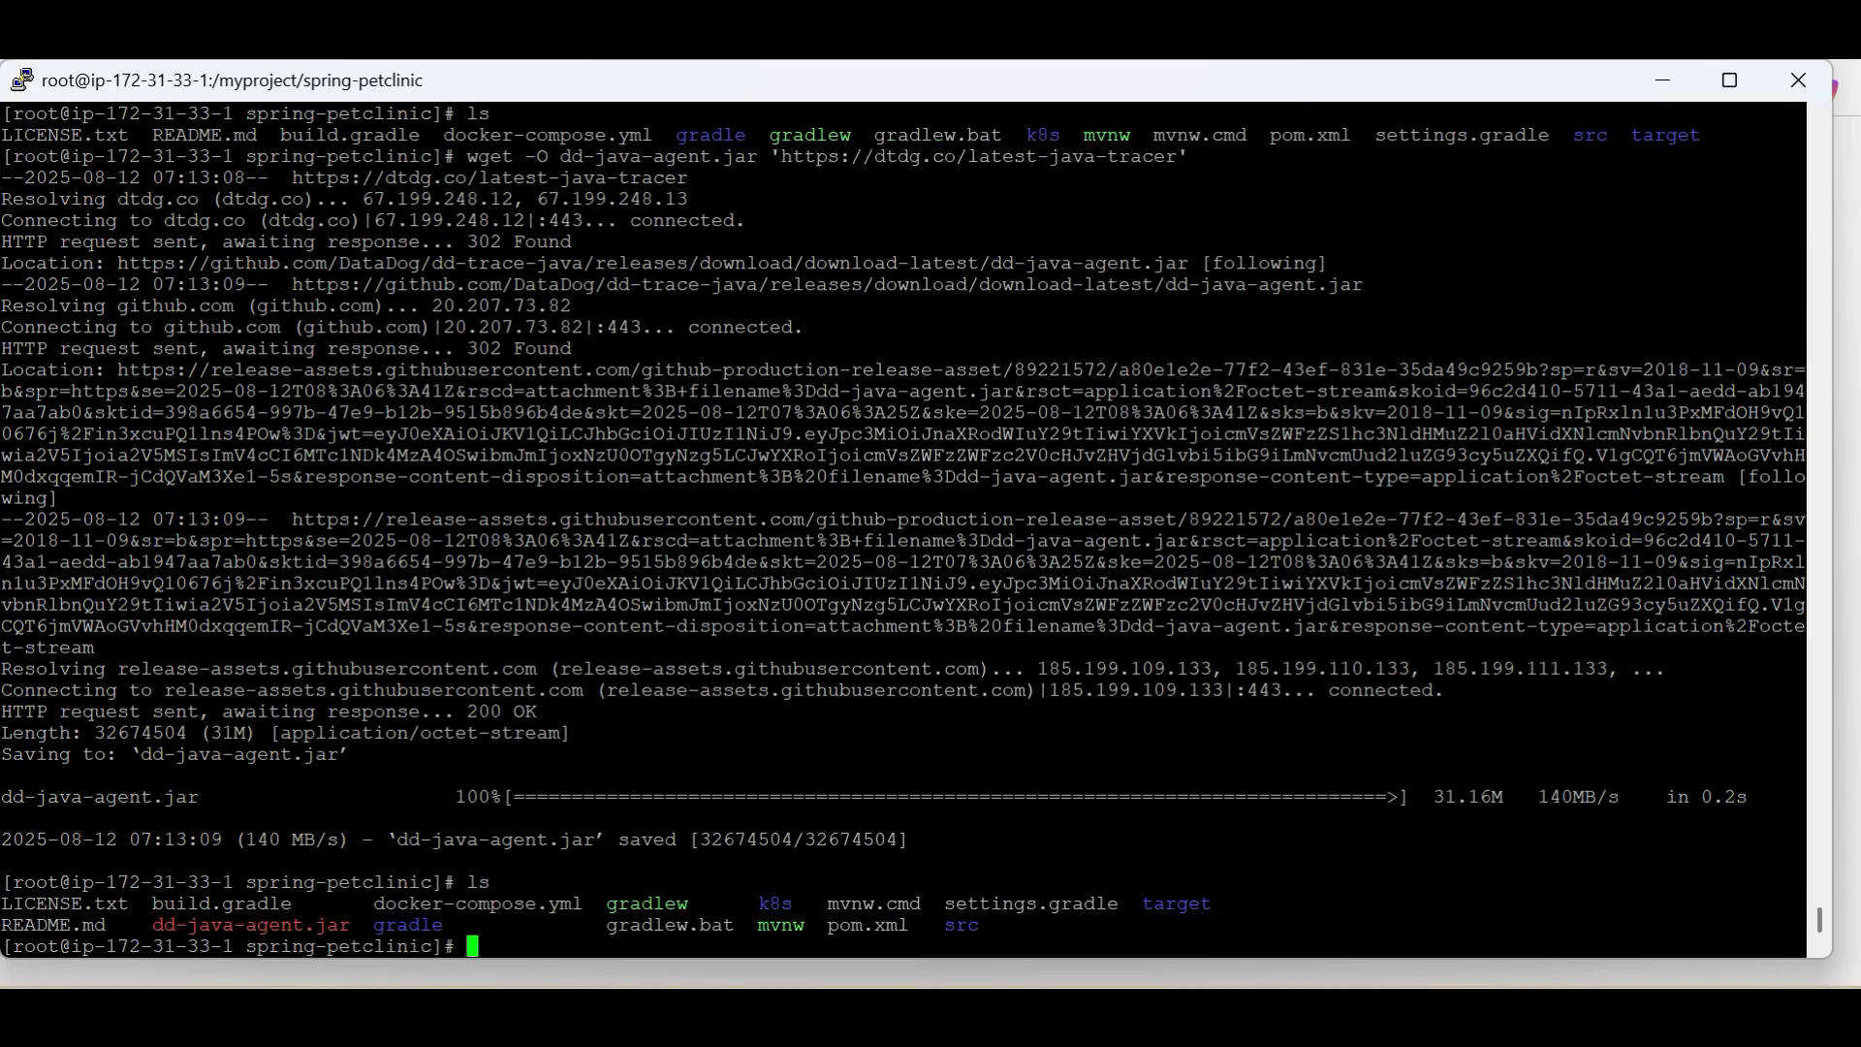
# Switch to Datadog's APM service setup and set the service name in the configuration snippet to myjava-app
pyautogui.hotkey('alt', 'Tab')
pyautogui.scroll(-2, 1048, 653)
pyautogui.scroll(-2, 1048, 652)
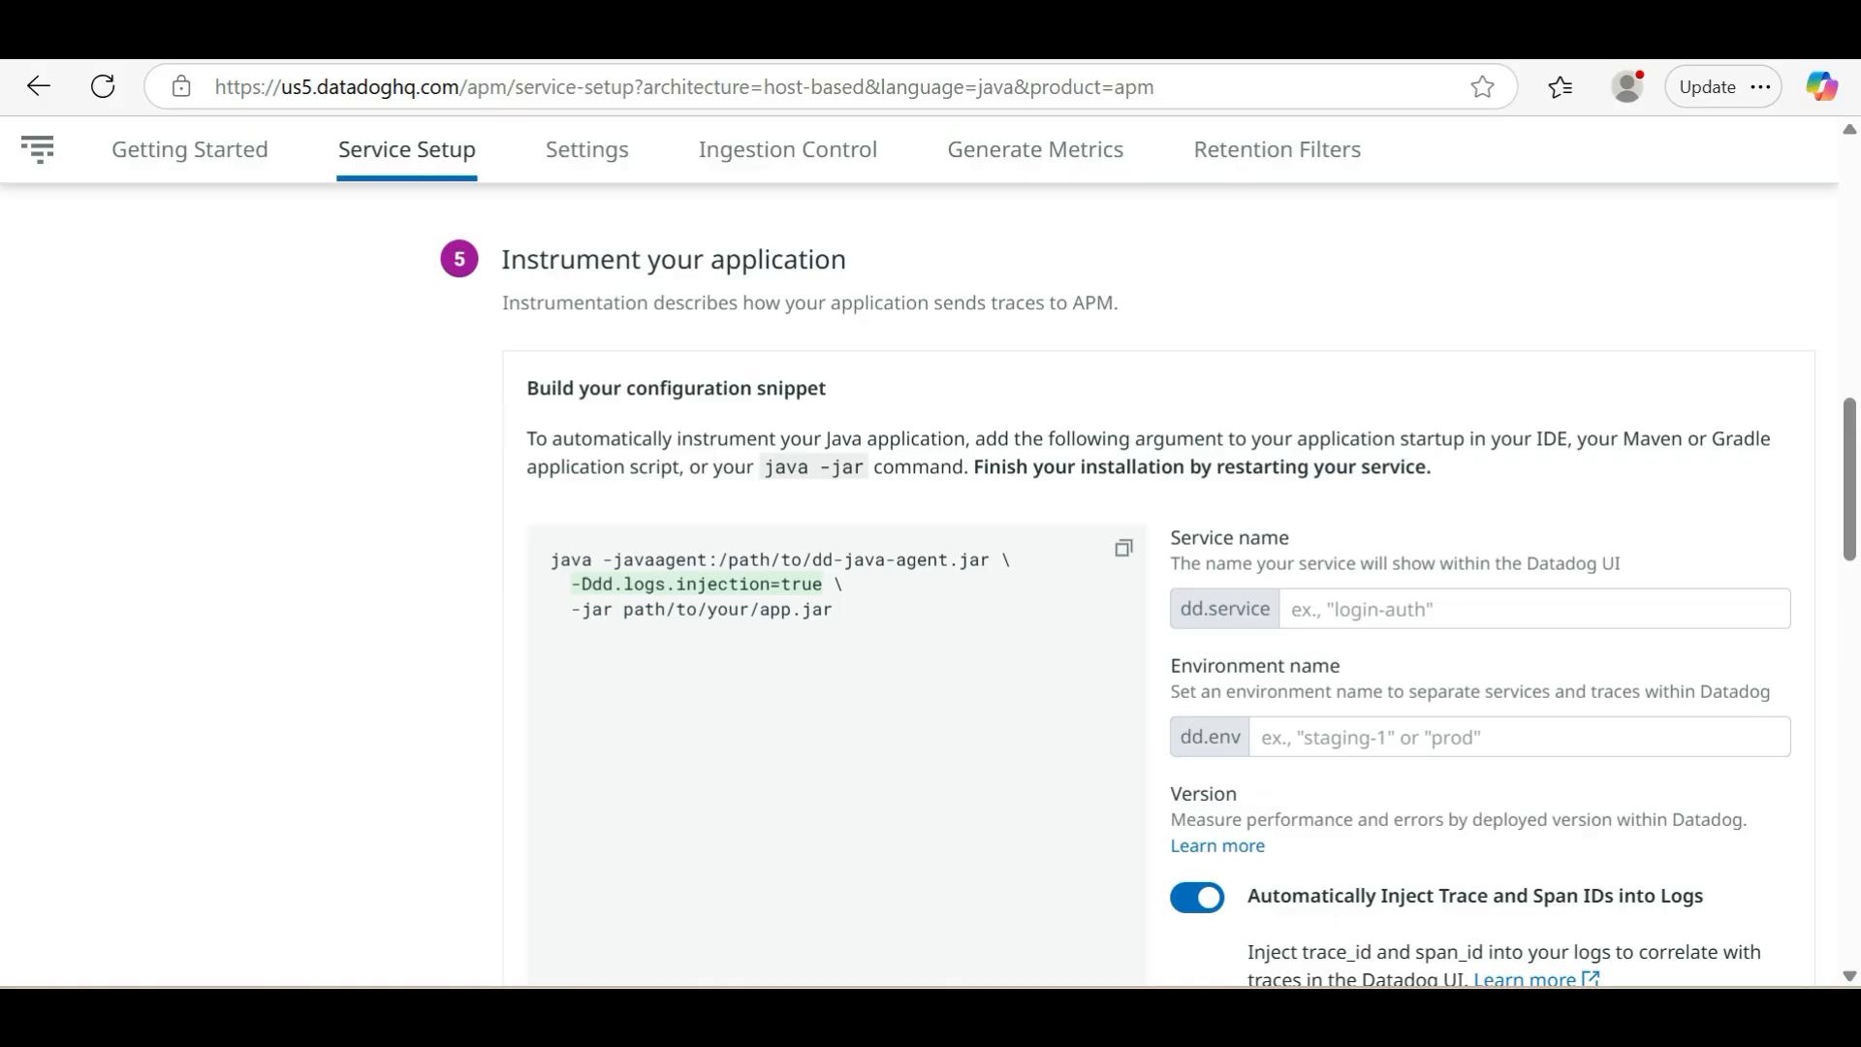
pyautogui.click(1304, 607)
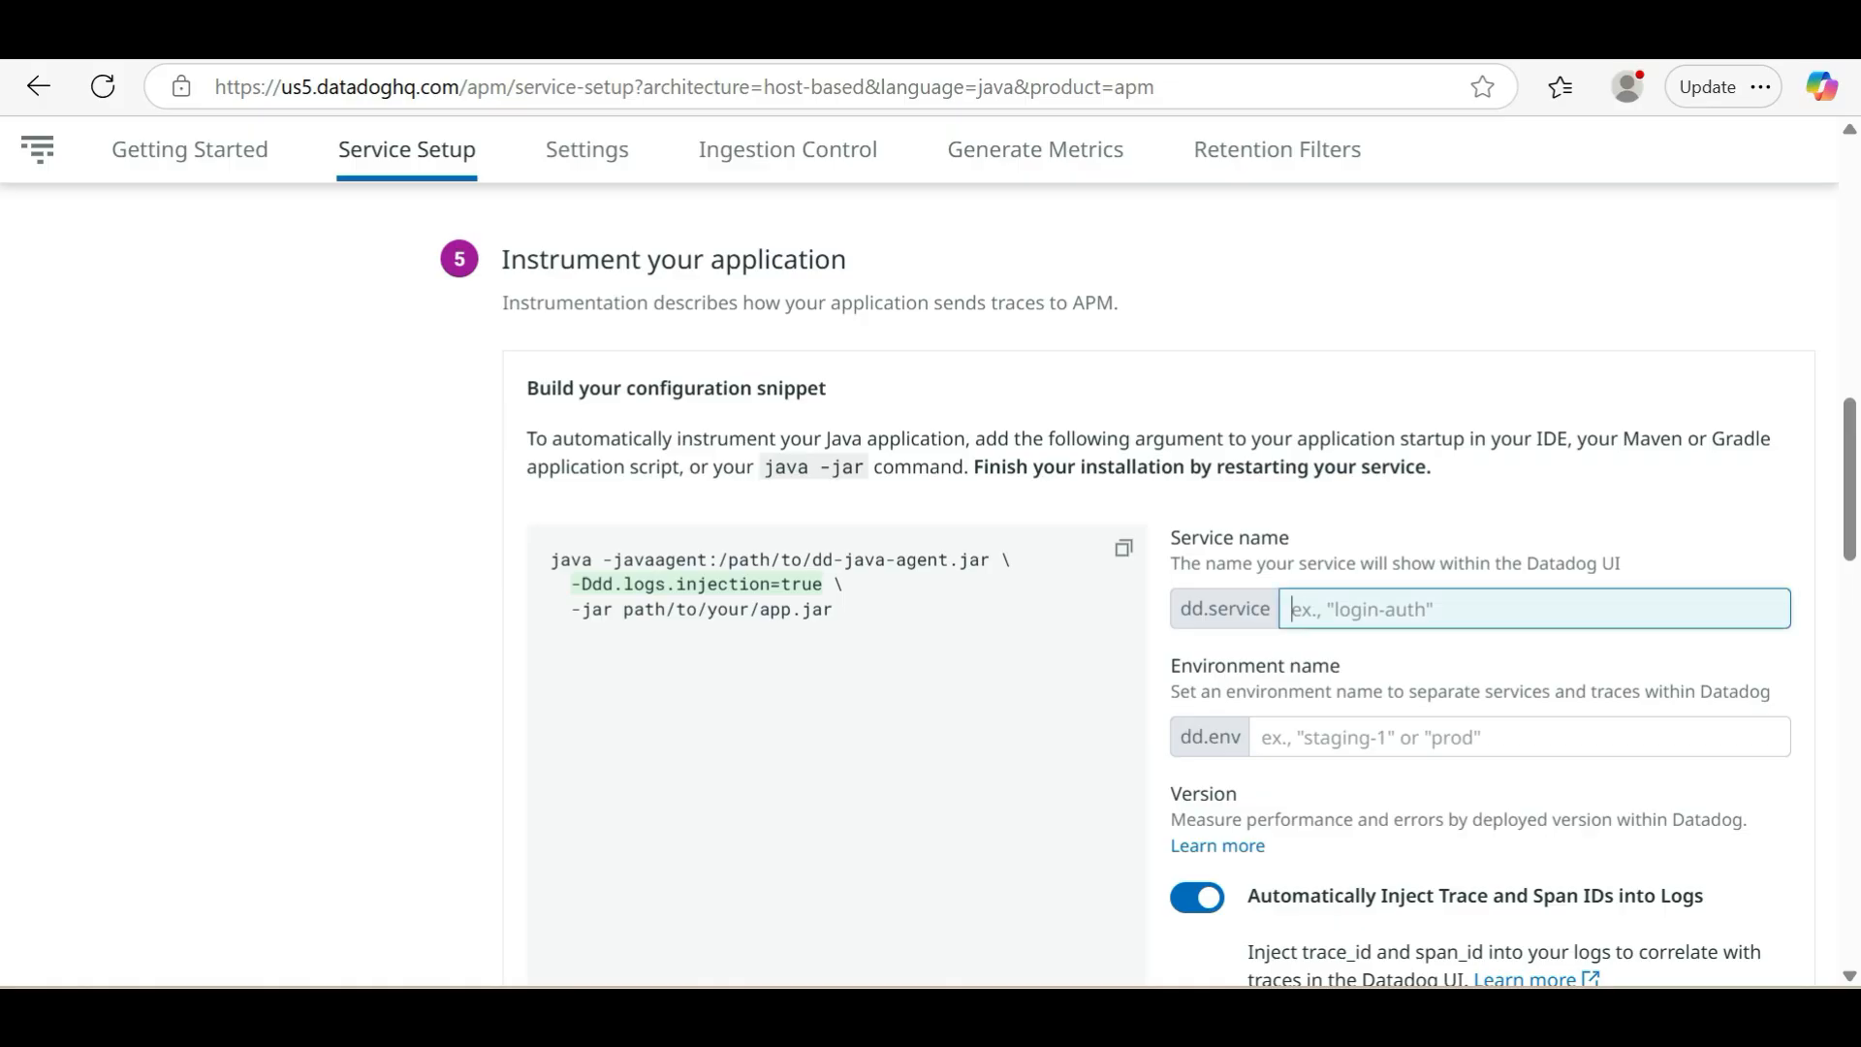
pyautogui.write('java')
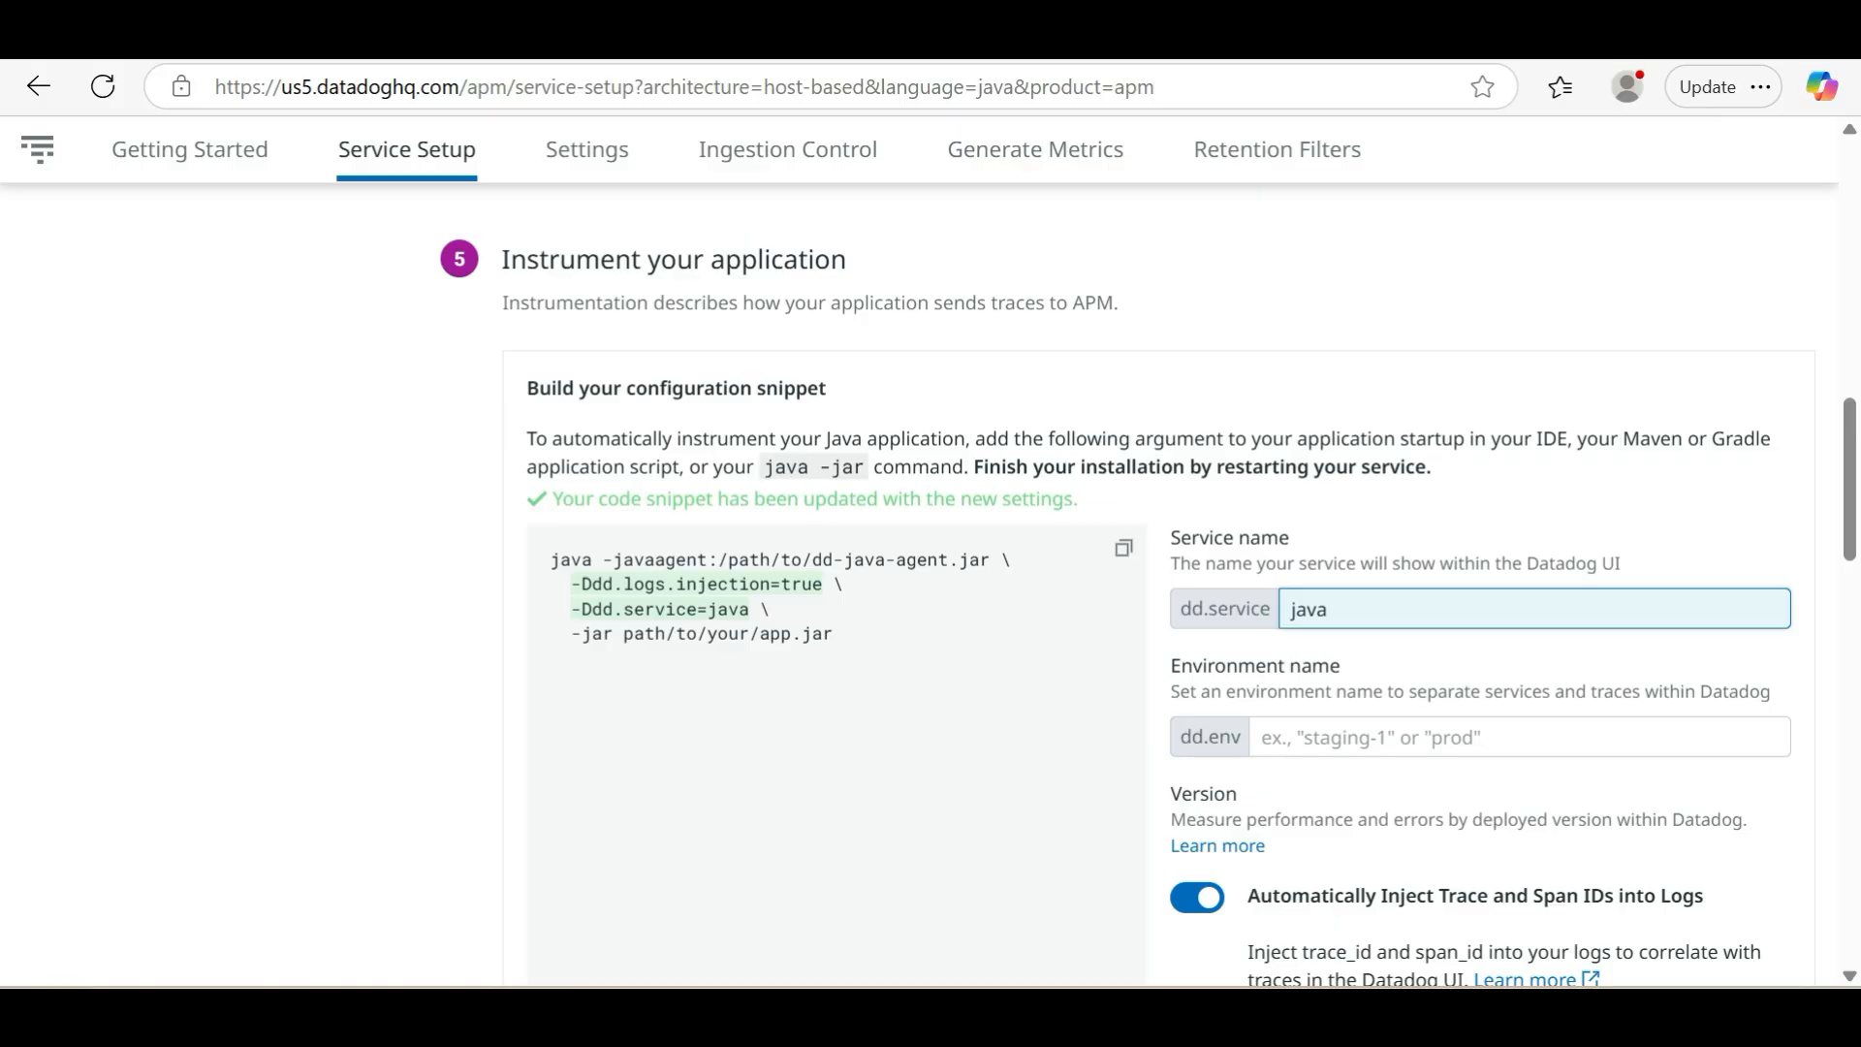
pyautogui.write('-app')
pyautogui.press('Left')
pyautogui.press('Left')
pyautogui.press('Left')
pyautogui.press('Left')
pyautogui.press('Left')
pyautogui.write('my')
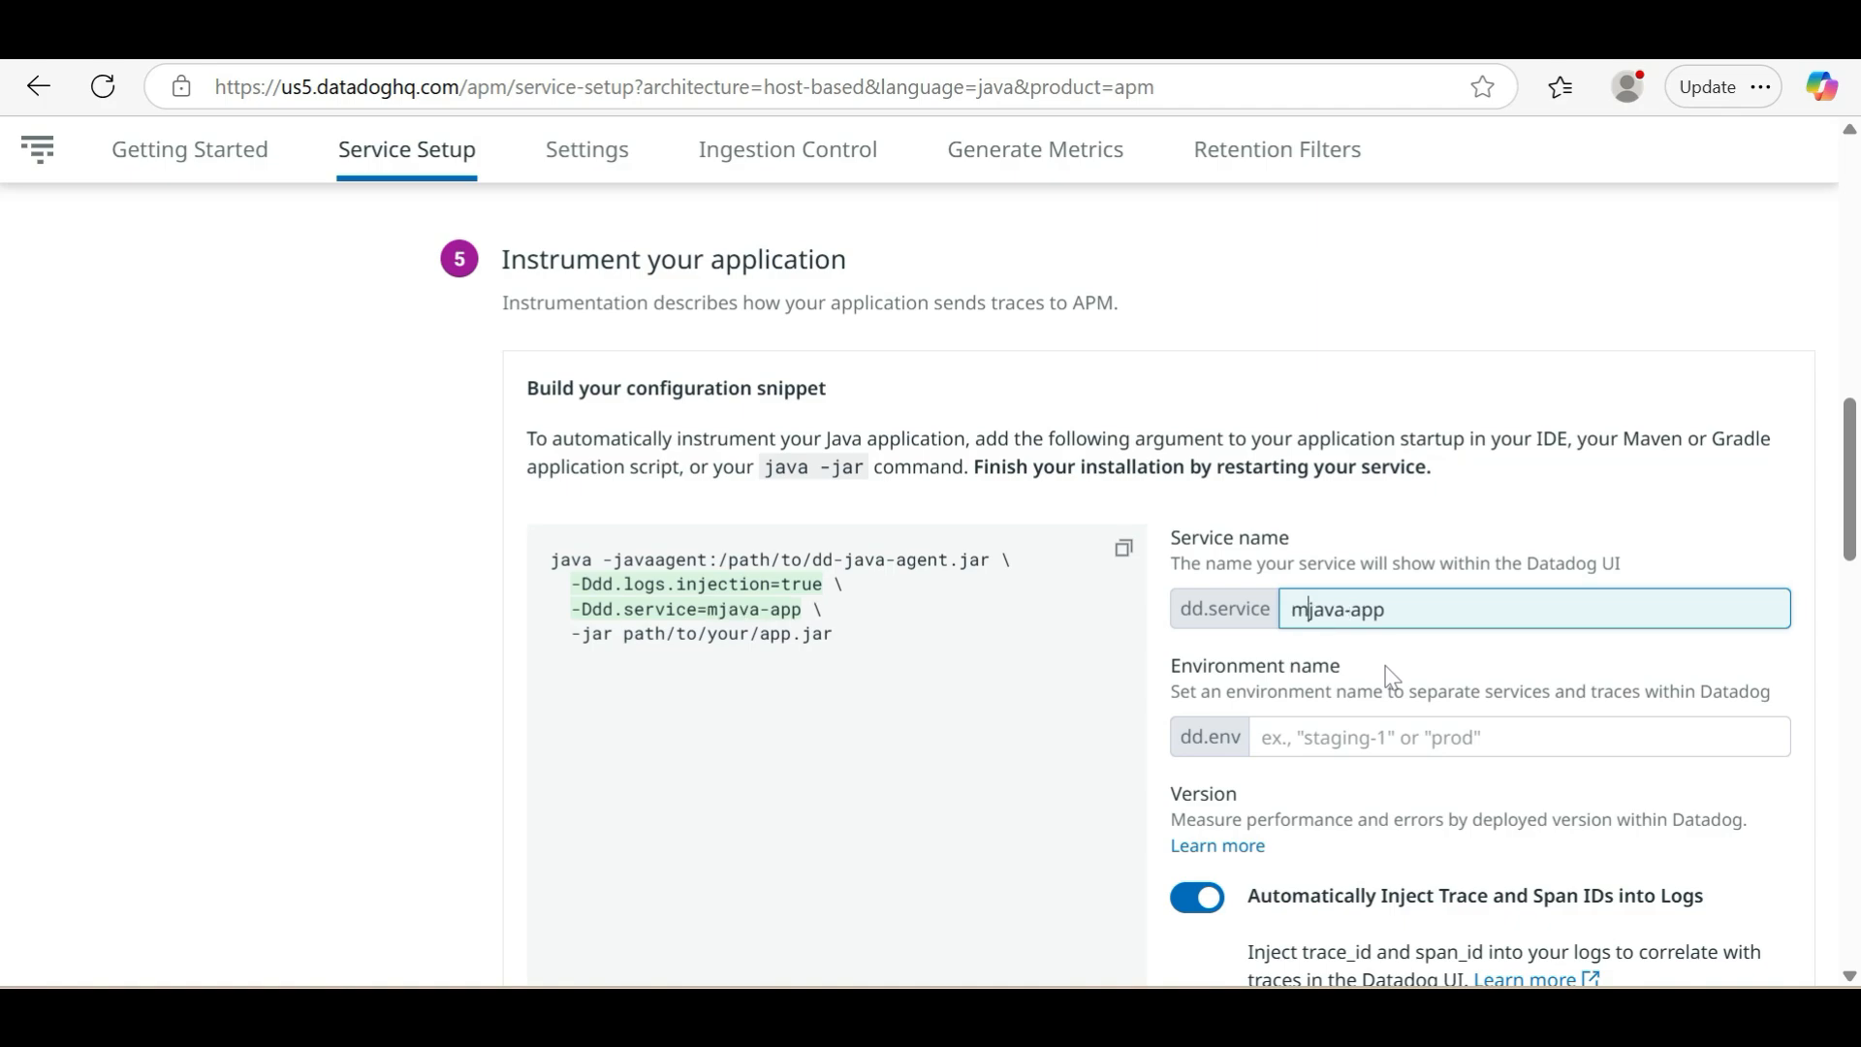
# Set the environment name for the configuration snippet to dev
pyautogui.click(1382, 738)
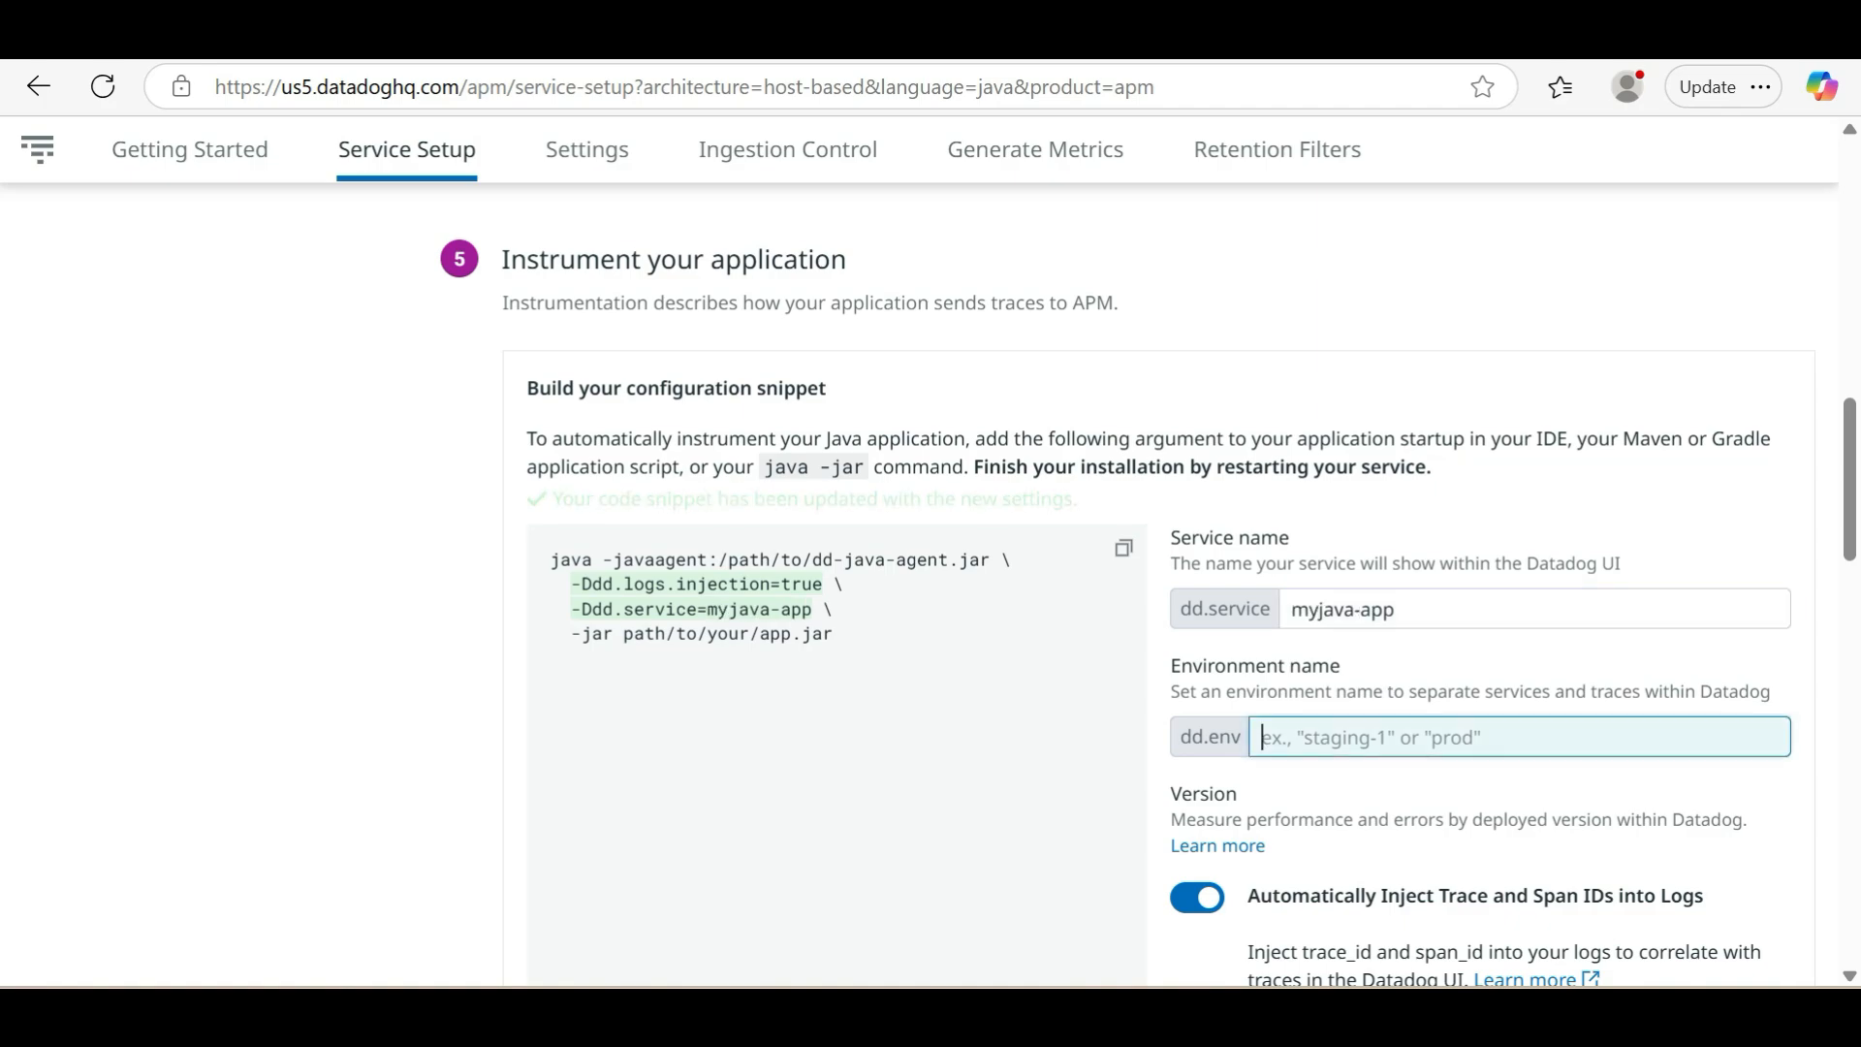
pyautogui.write('dev')
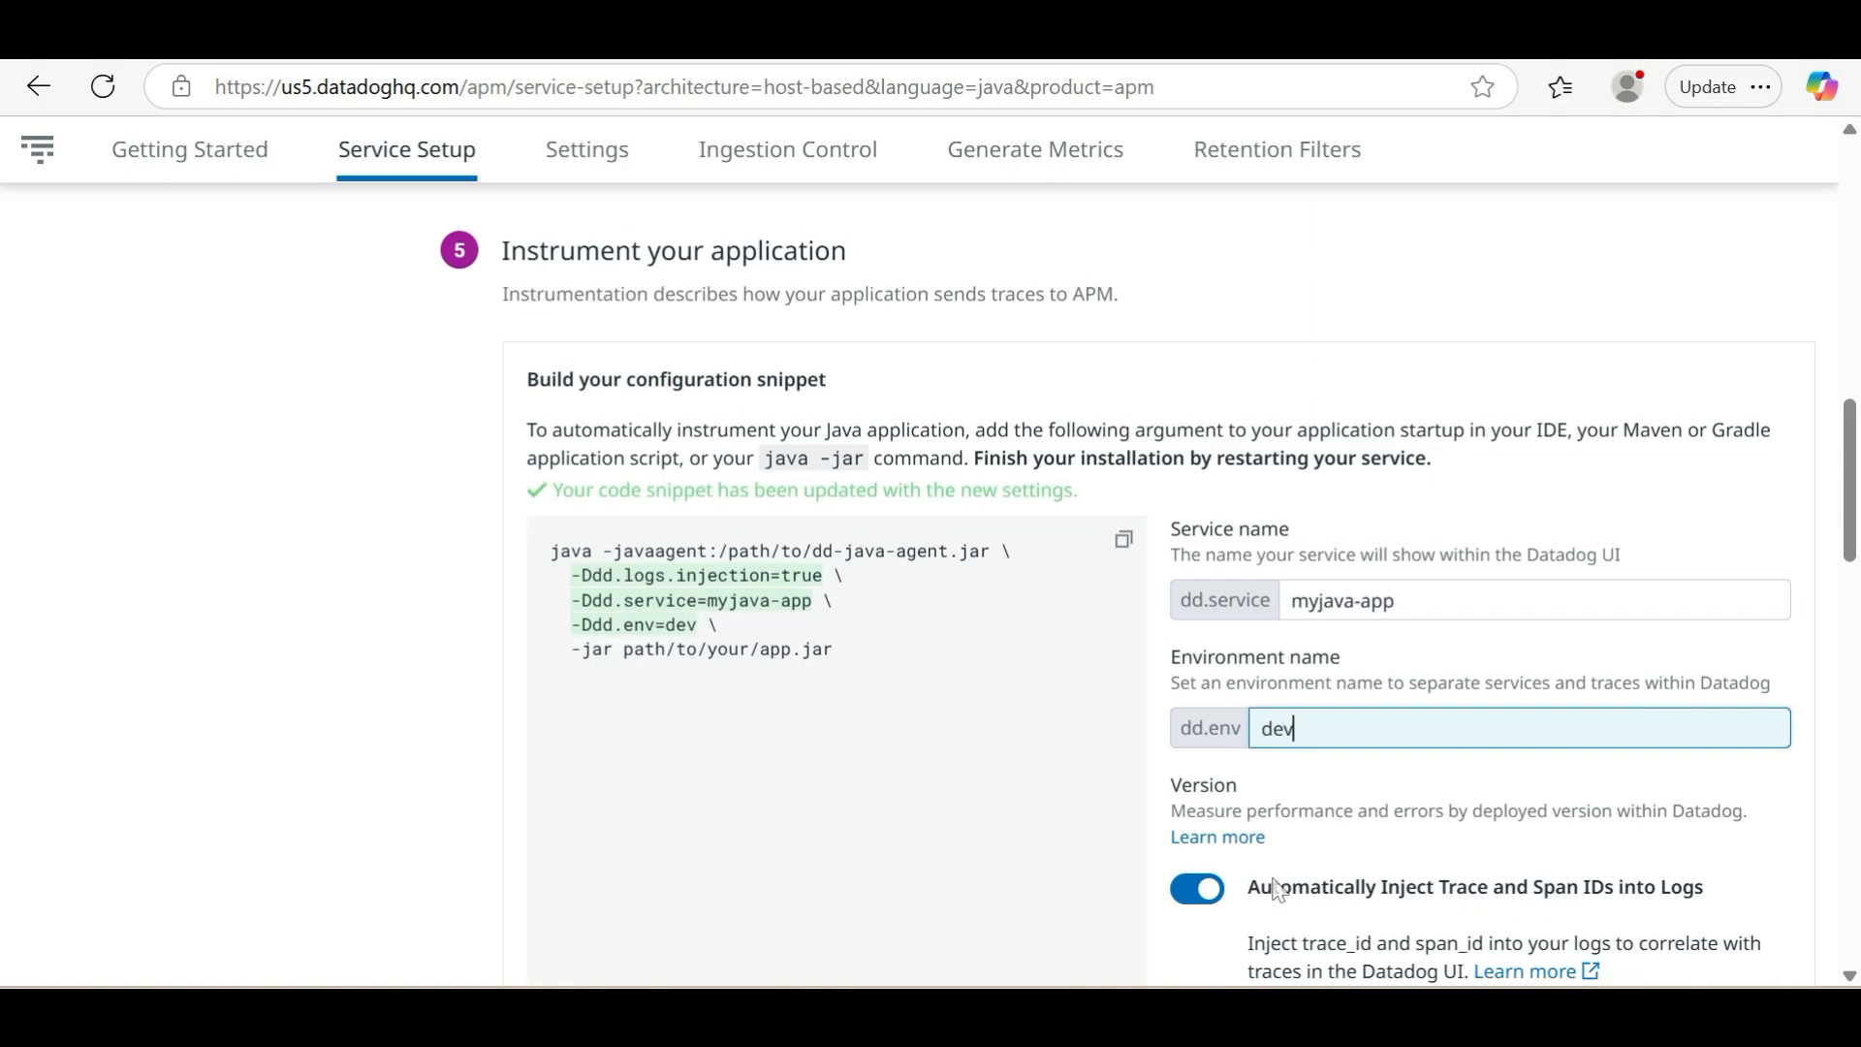
pyautogui.scroll(-3, 1279, 890)
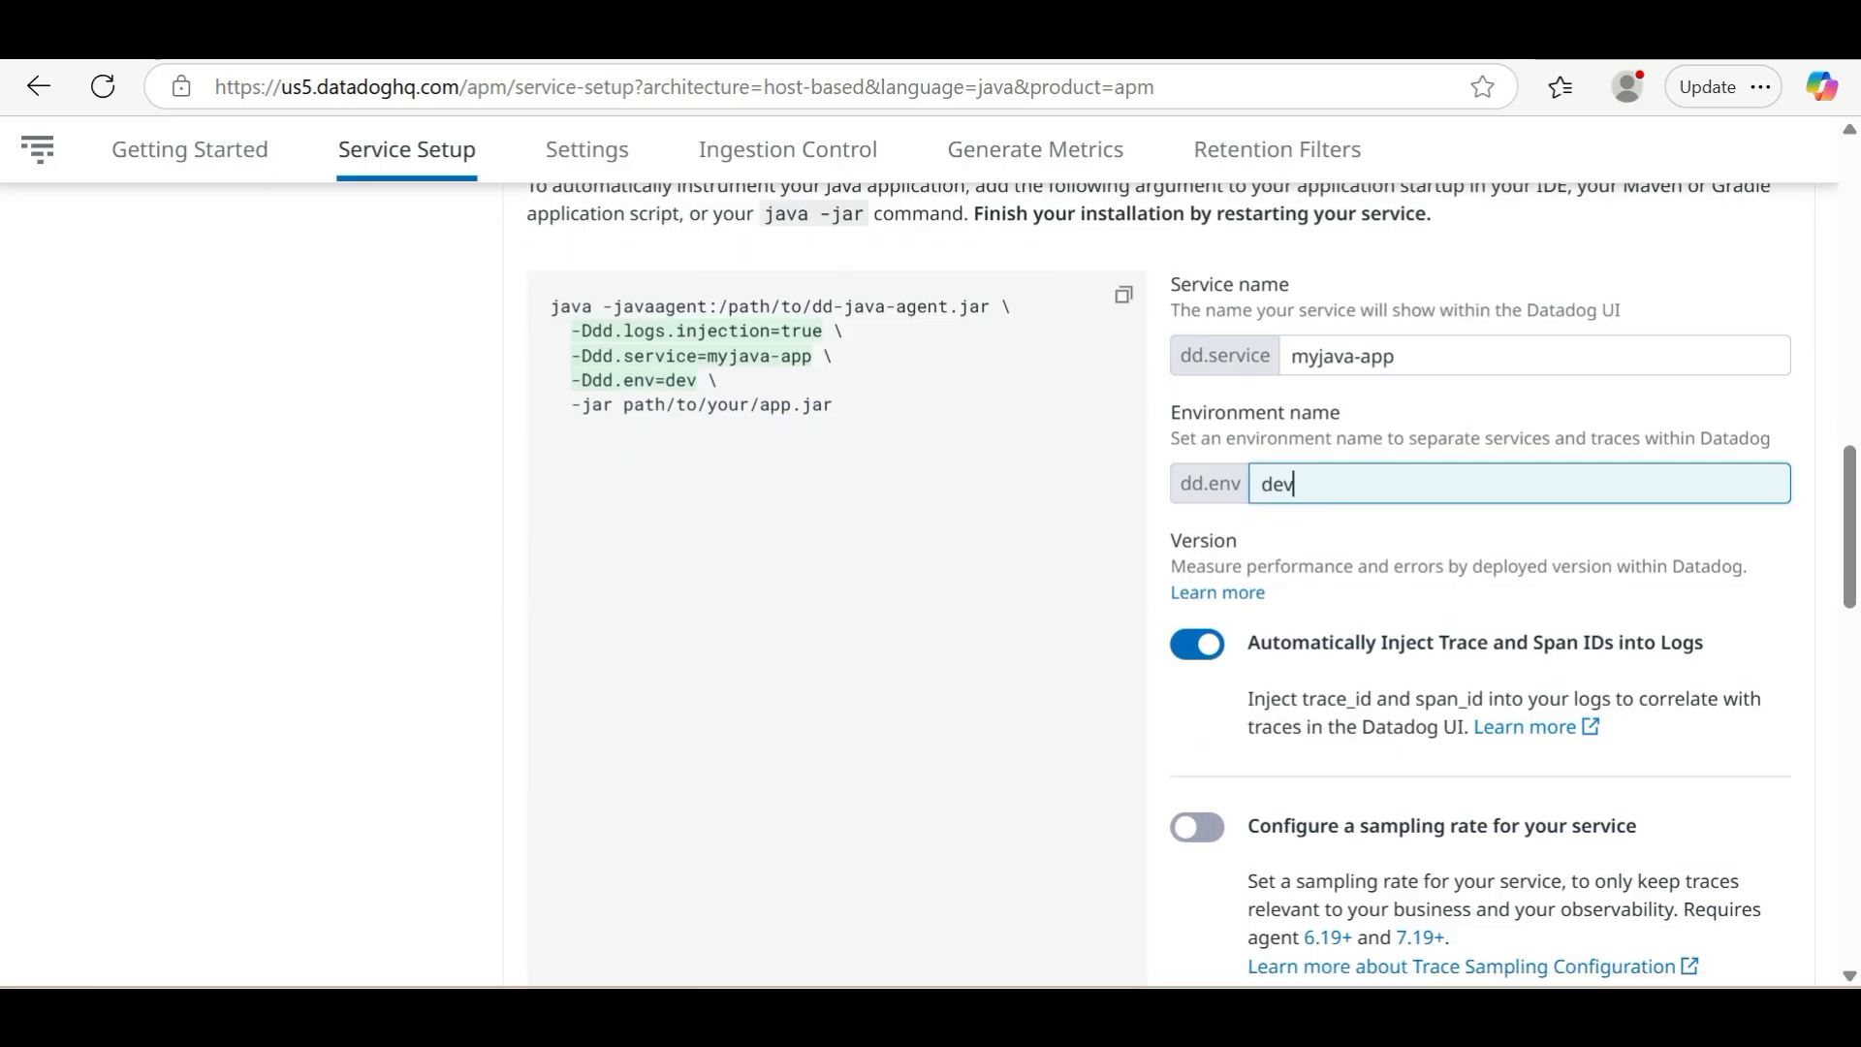
pyautogui.press('BackSpace')
pyautogui.press('BackSpace')
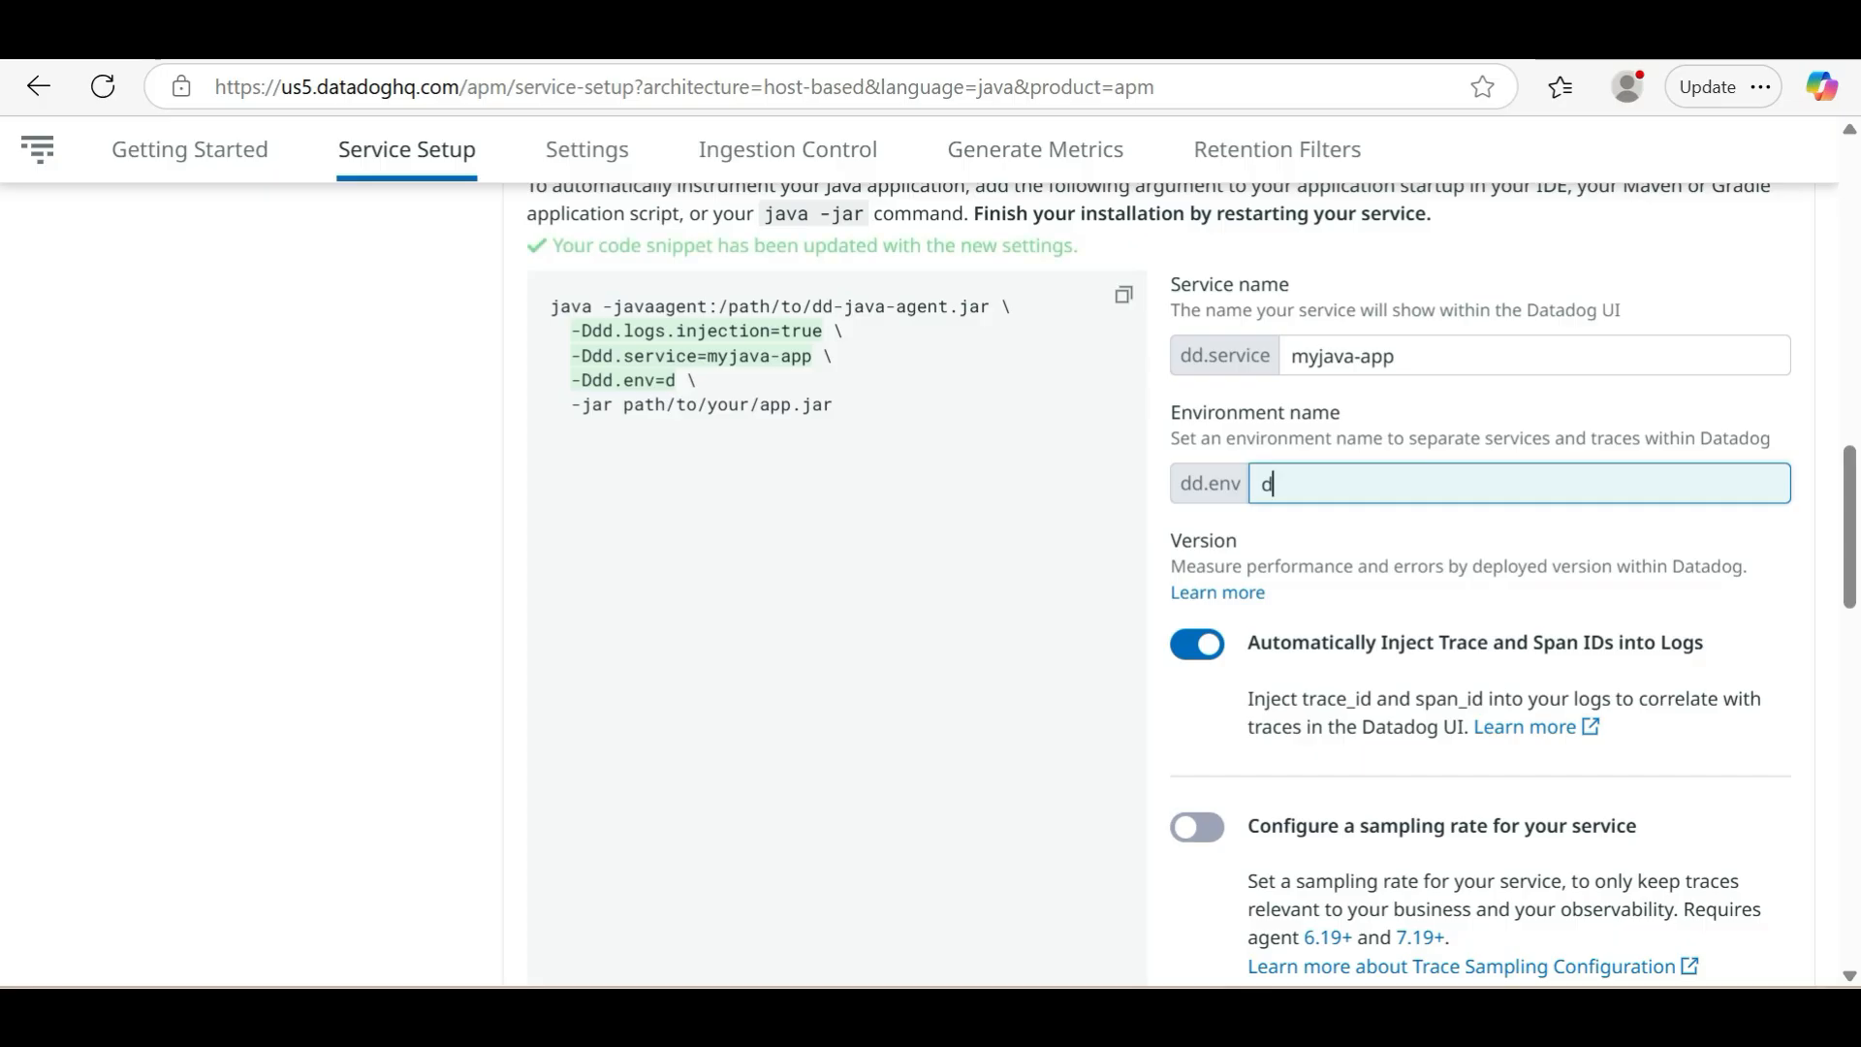
pyautogui.write('ev')
# Enable the service sampling rate at 1 and the Continuous Profiler for the configuration snippet
pyautogui.scroll(-3, 1449, 610)
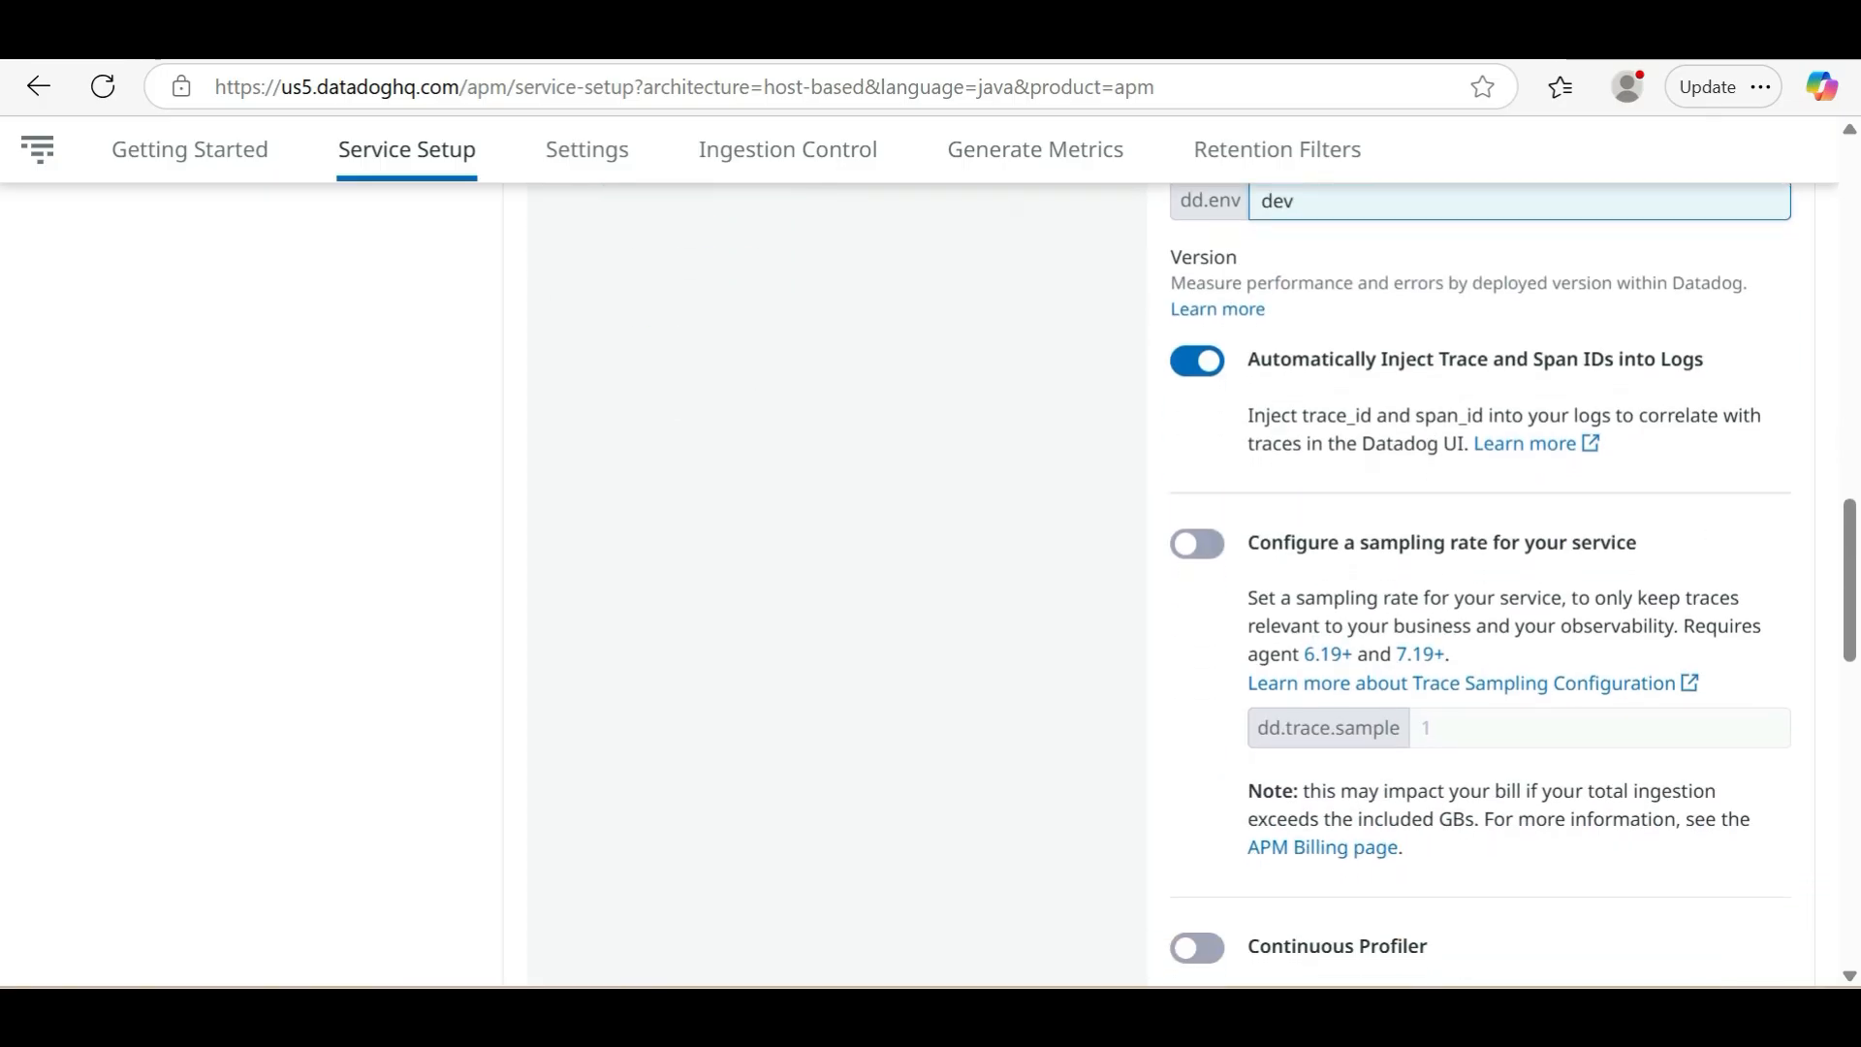
pyautogui.click(1201, 553)
pyautogui.scroll(-3, 1205, 563)
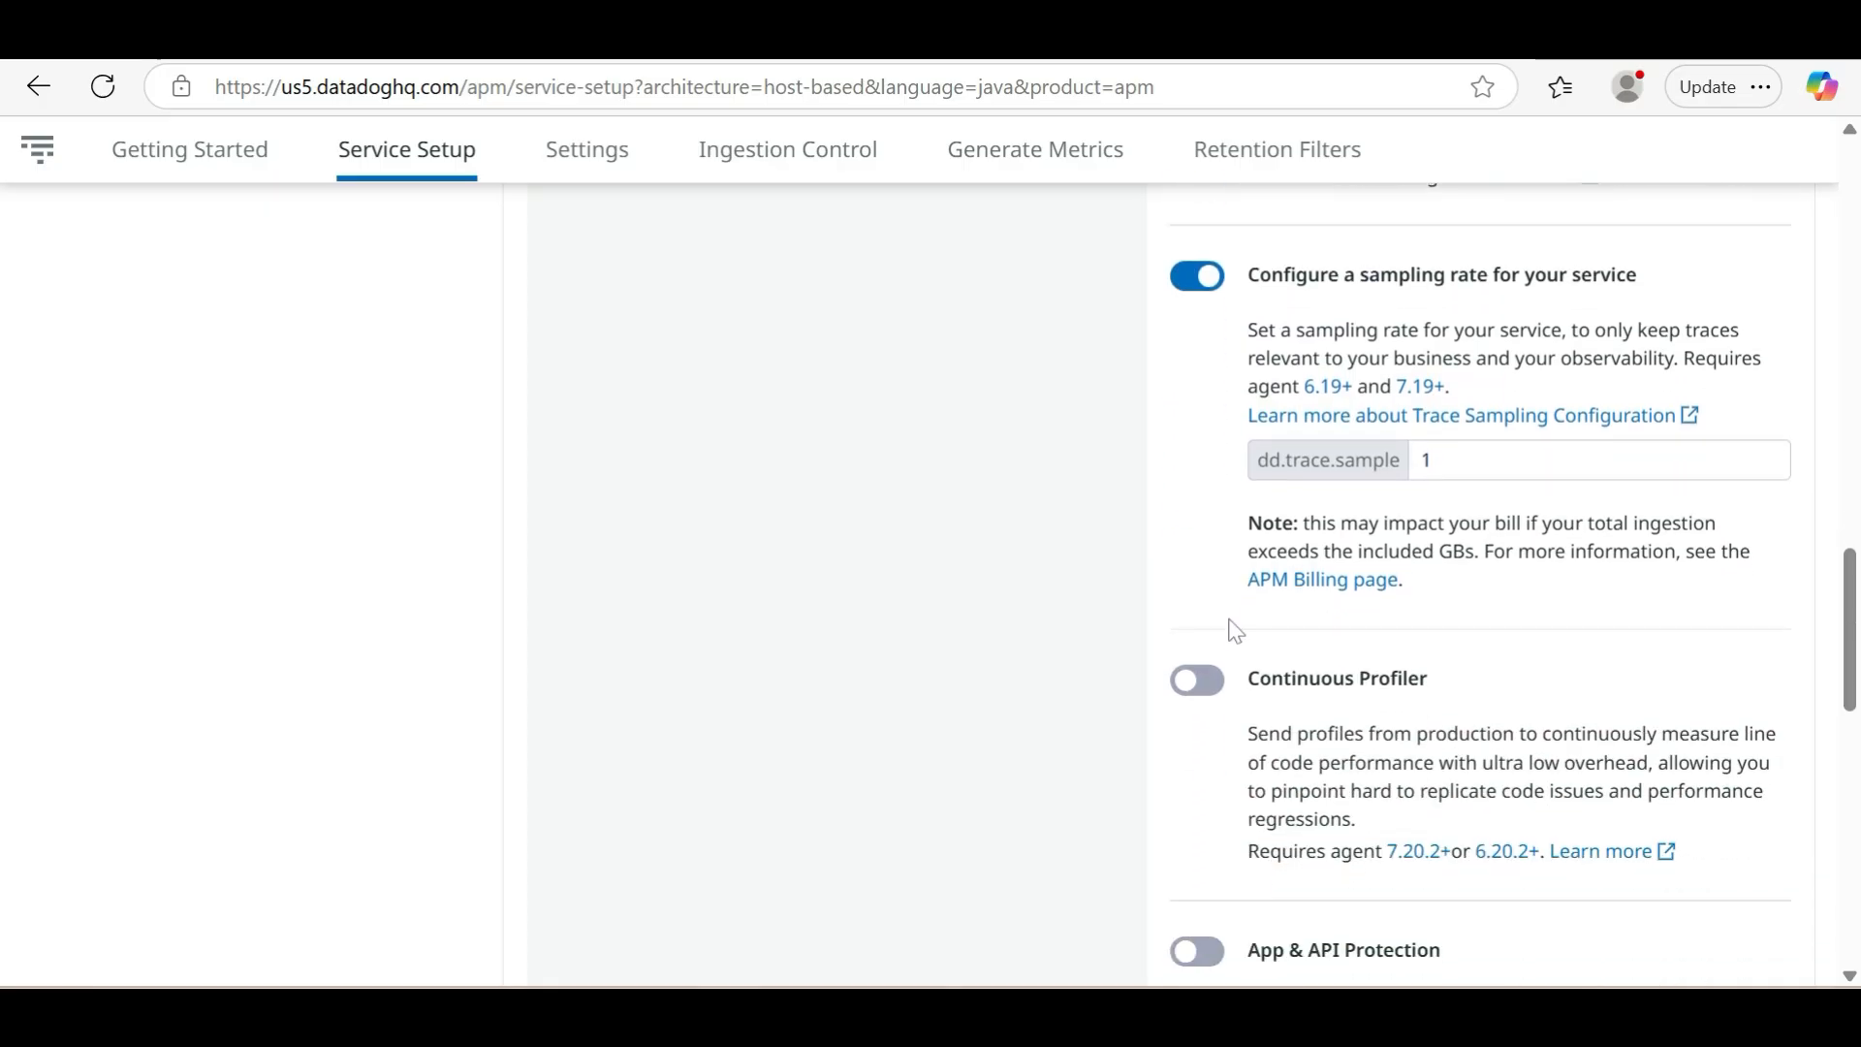
pyautogui.click(1224, 696)
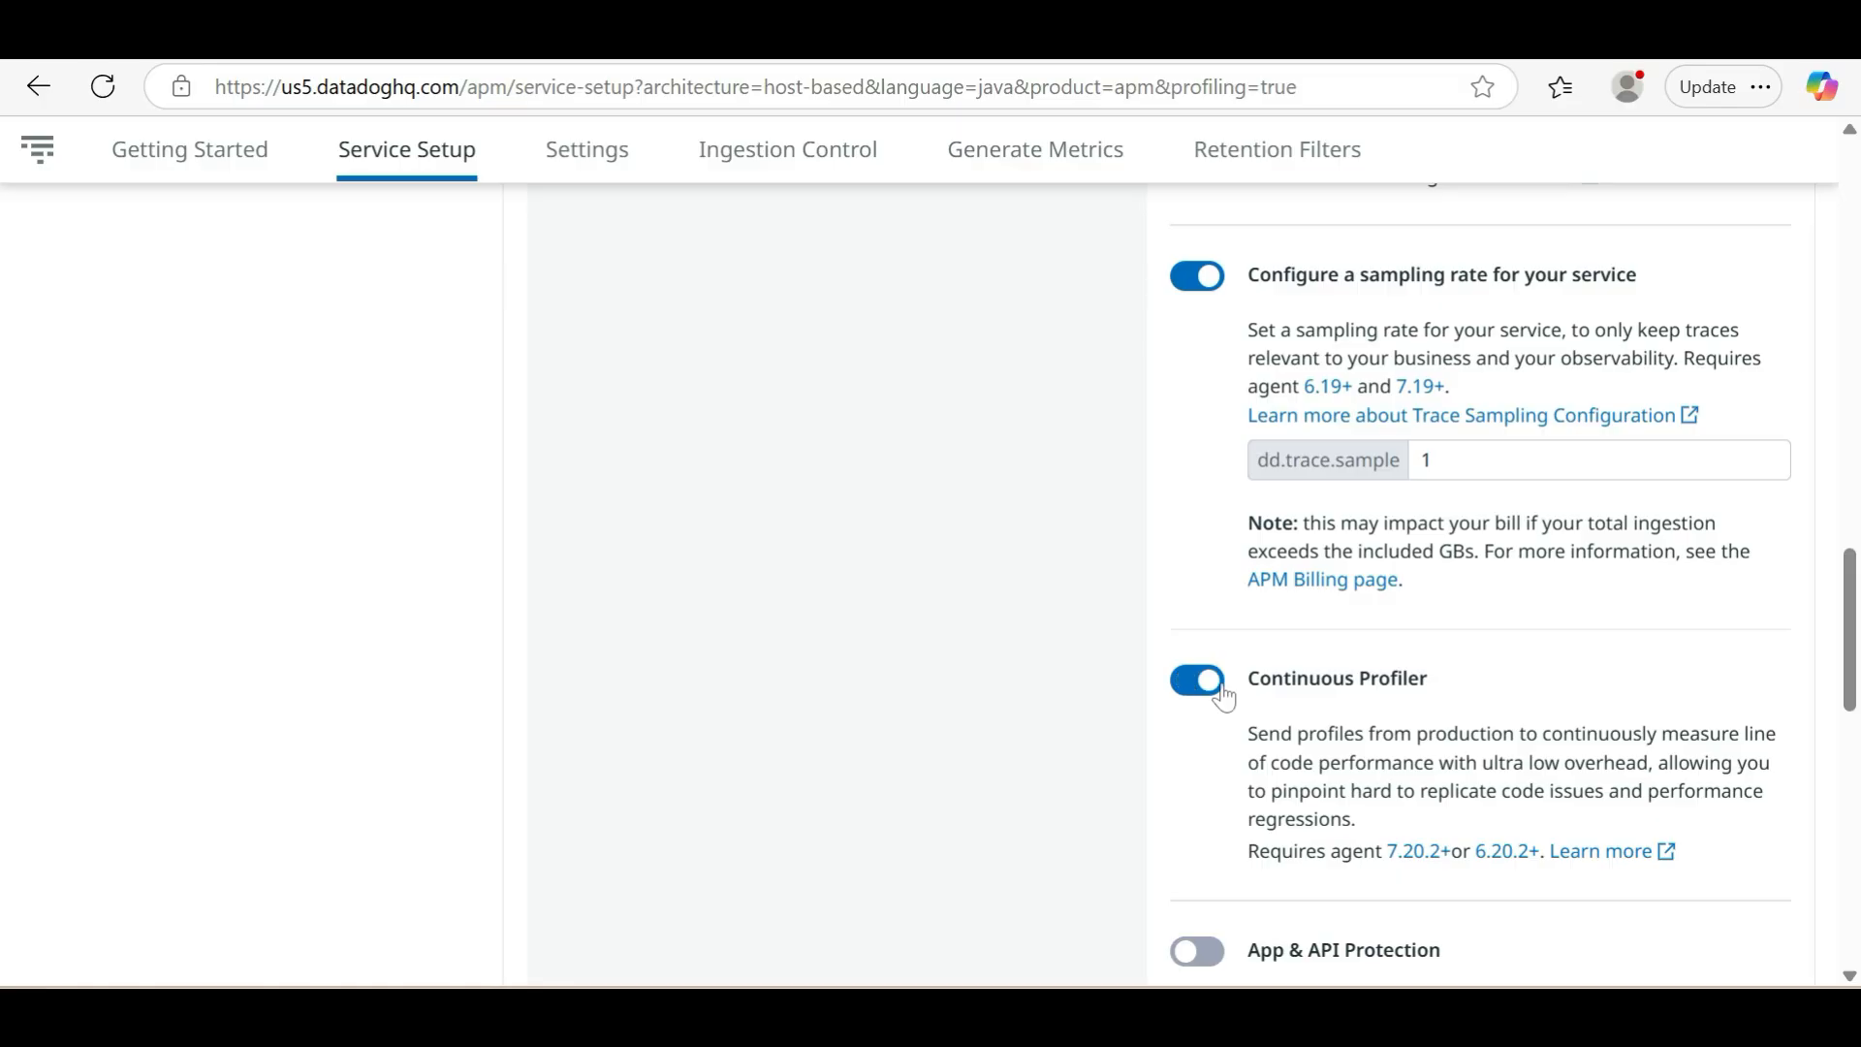
# Copy the generated java startup snippet and paste it at line 102 of the new 19 file in Notepad++
pyautogui.scroll(-5, 1226, 696)
pyautogui.scroll(10, 1226, 696)
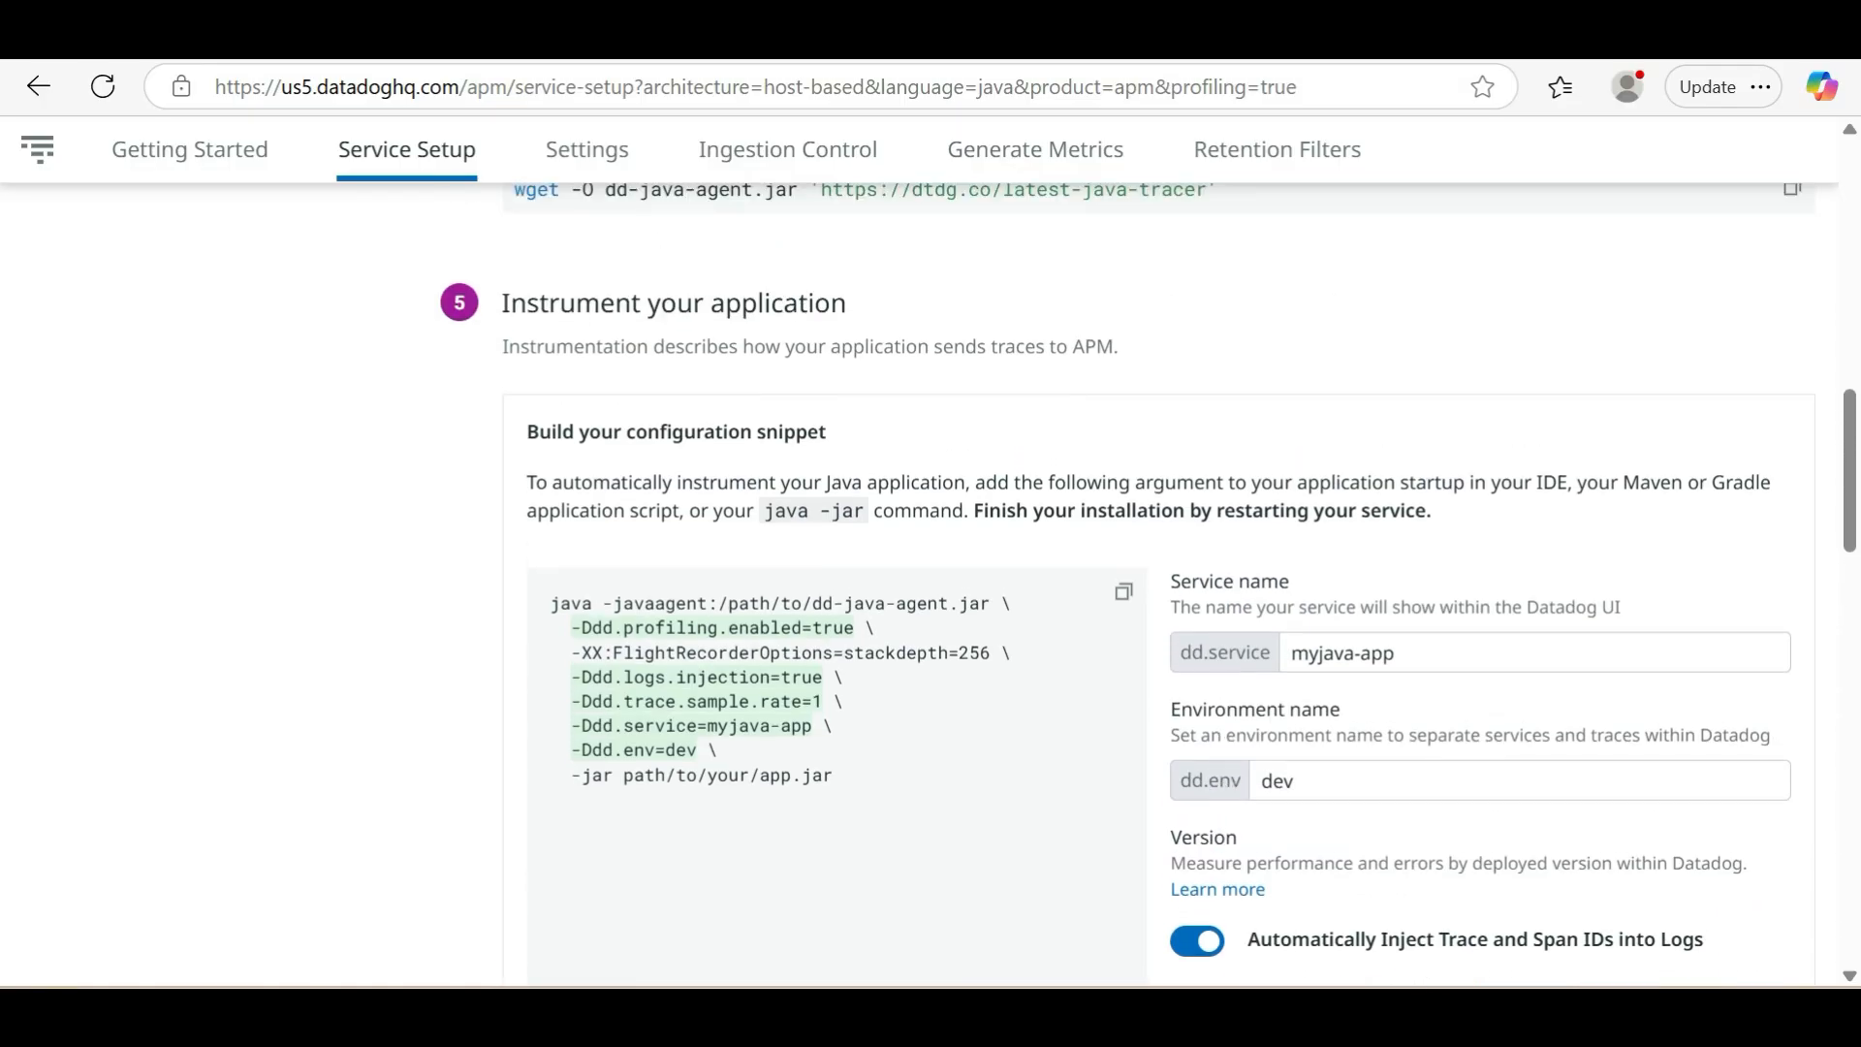
pyautogui.click(1123, 596)
pyautogui.hotkey('alt', 'Tab')
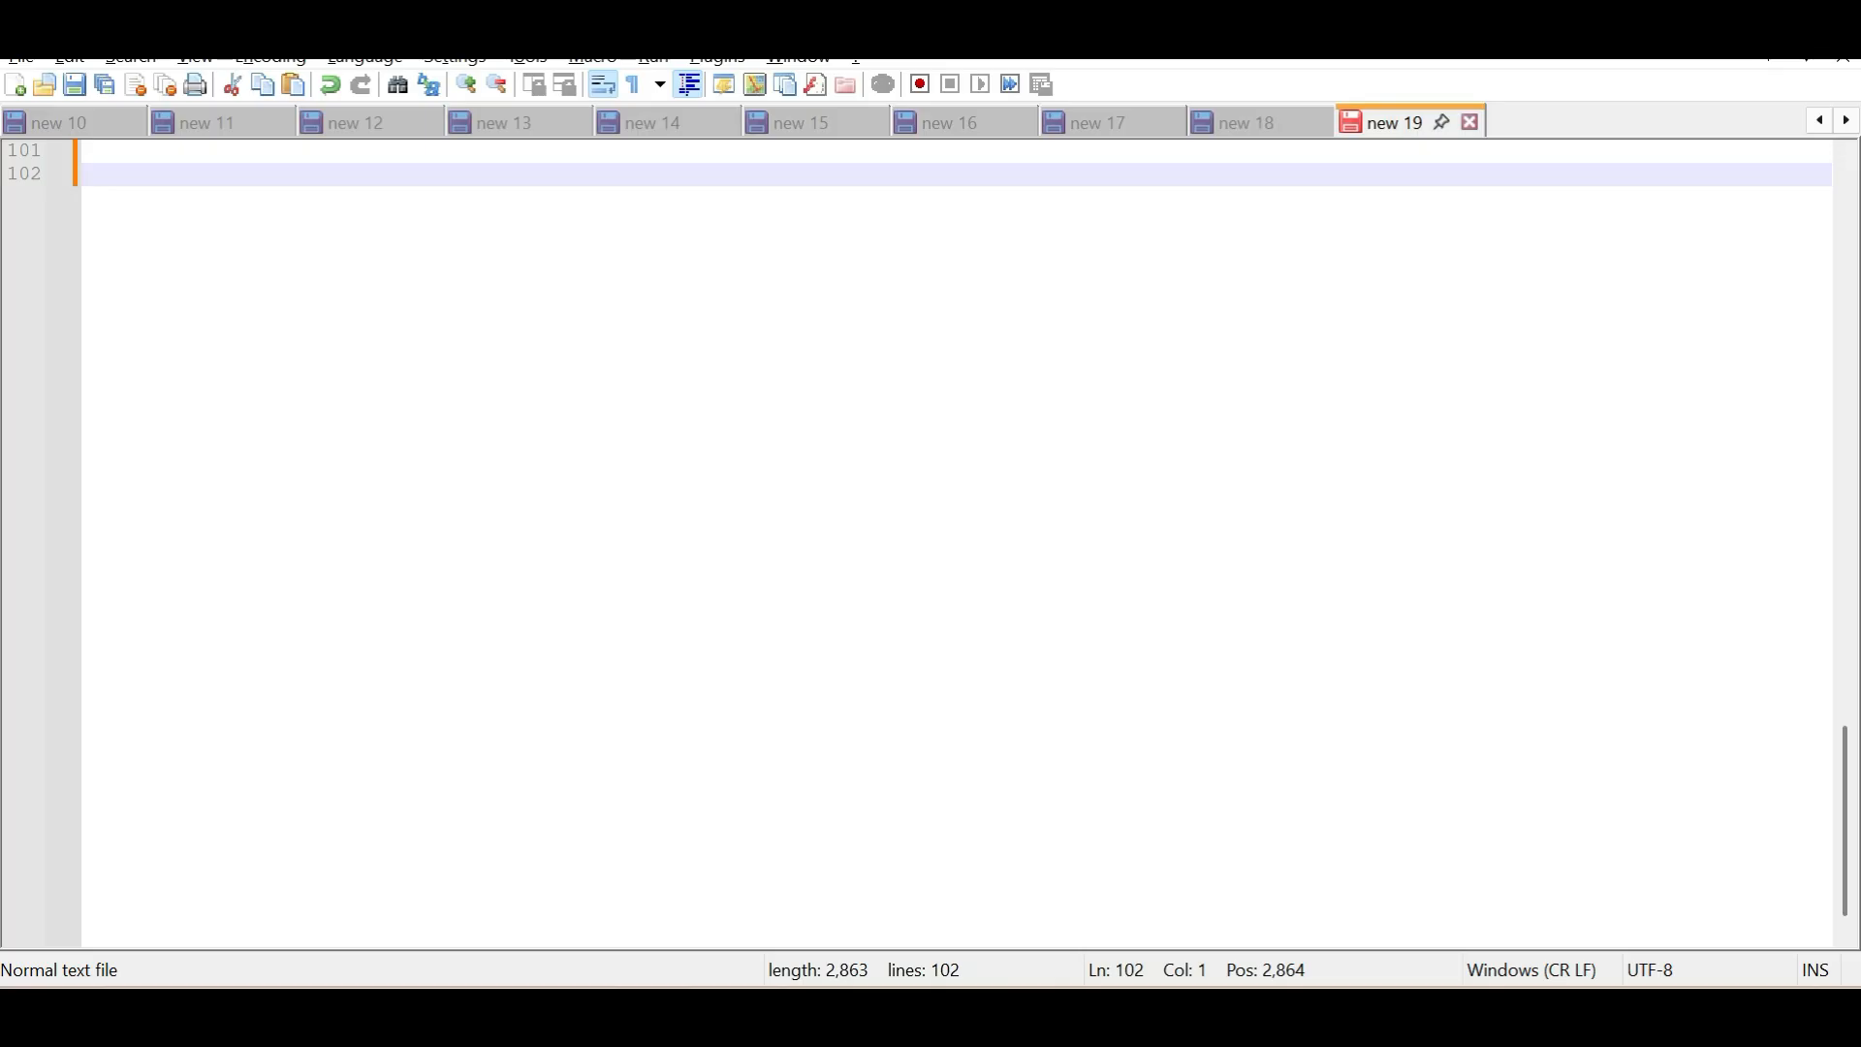
pyautogui.hotkey('ctrl', 'v')
pyautogui.moveTo(174, 173); pyautogui.dragTo(279, 290)
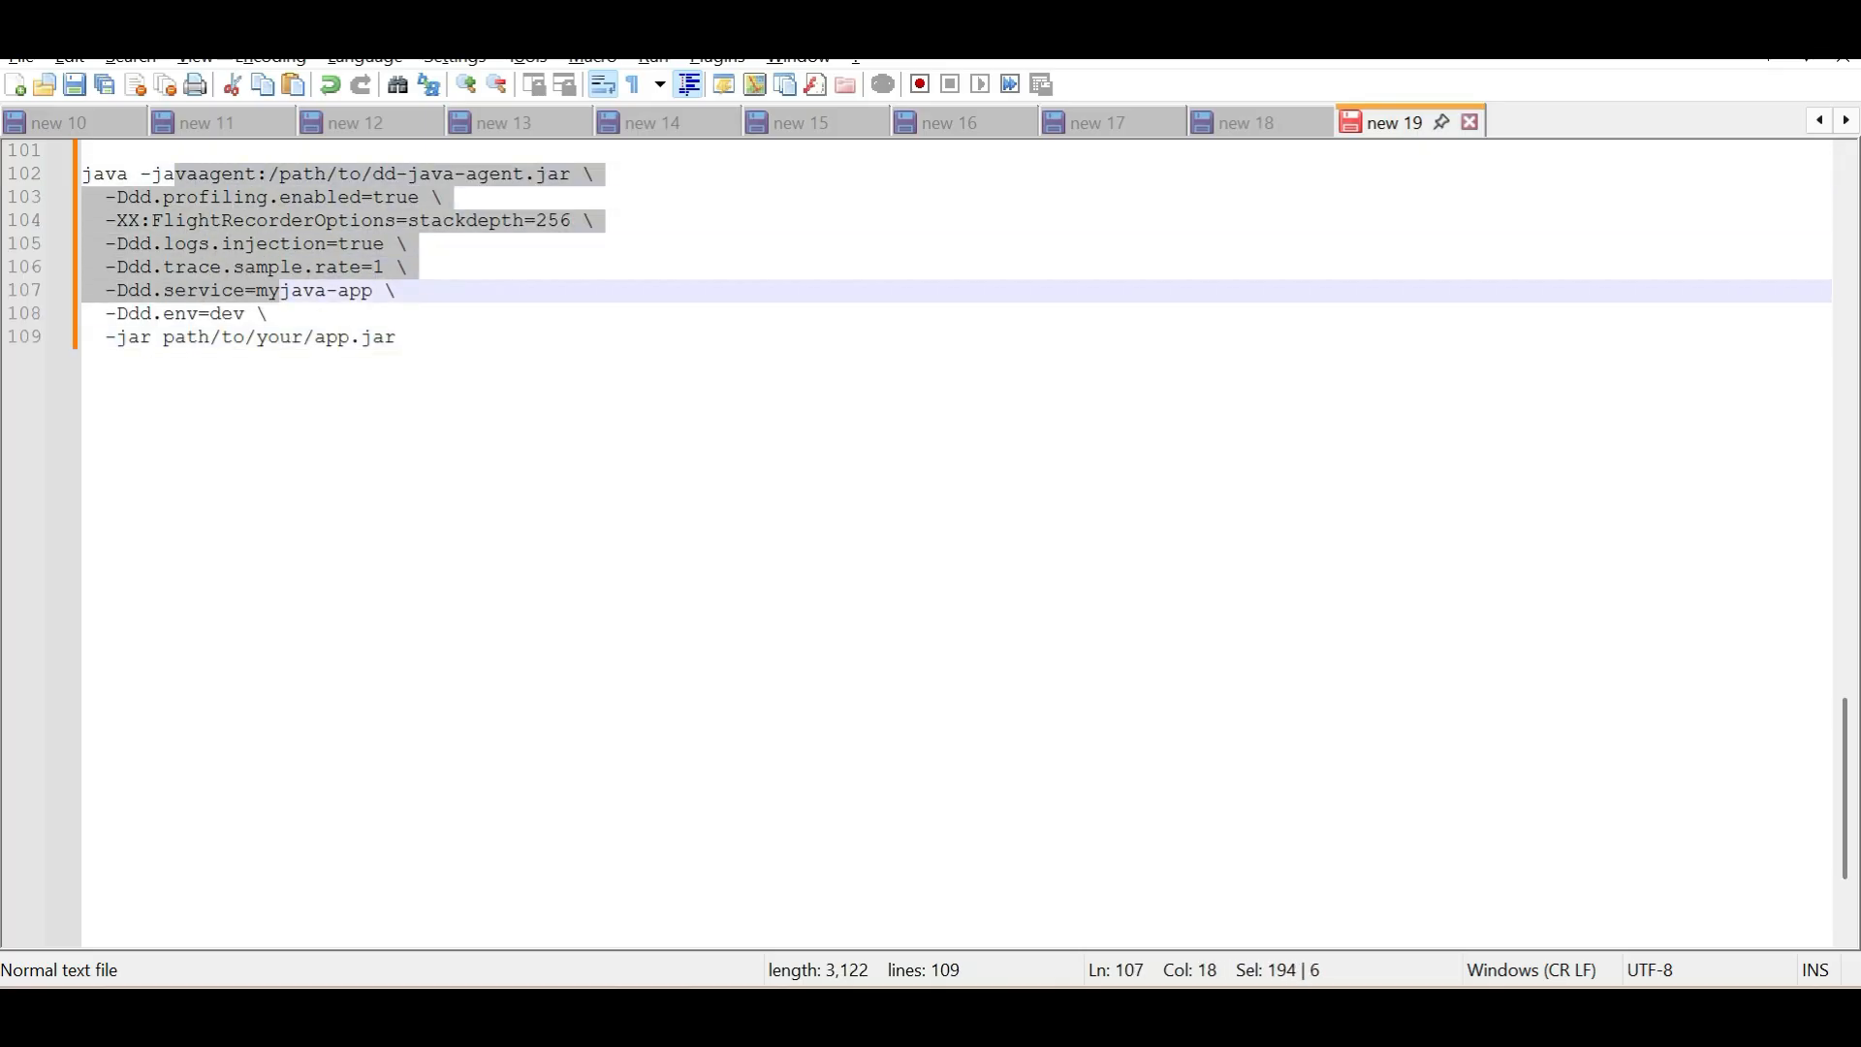
pyautogui.click(291, 291)
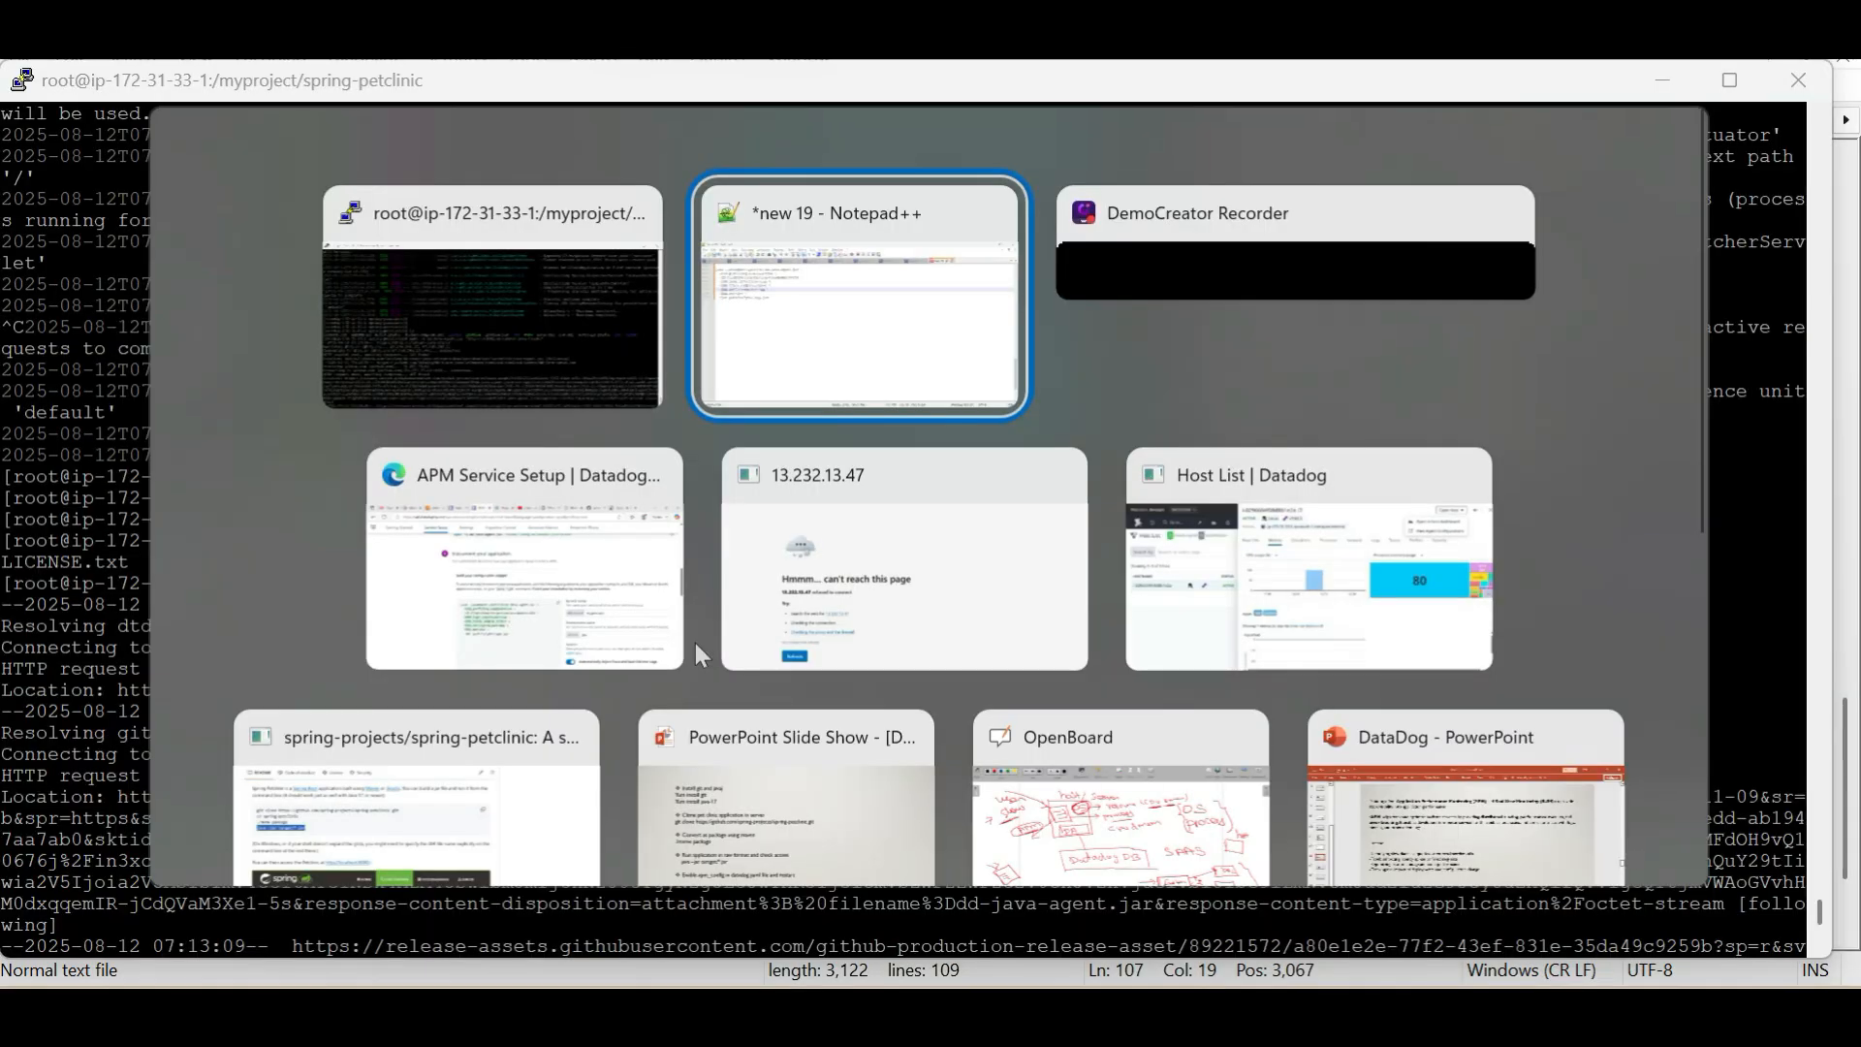
# Print the working directory in the terminal, copy the path /myproject/spring-petclinic, and switch back to Notepad++
pyautogui.hotkey('alt', 'Tab')
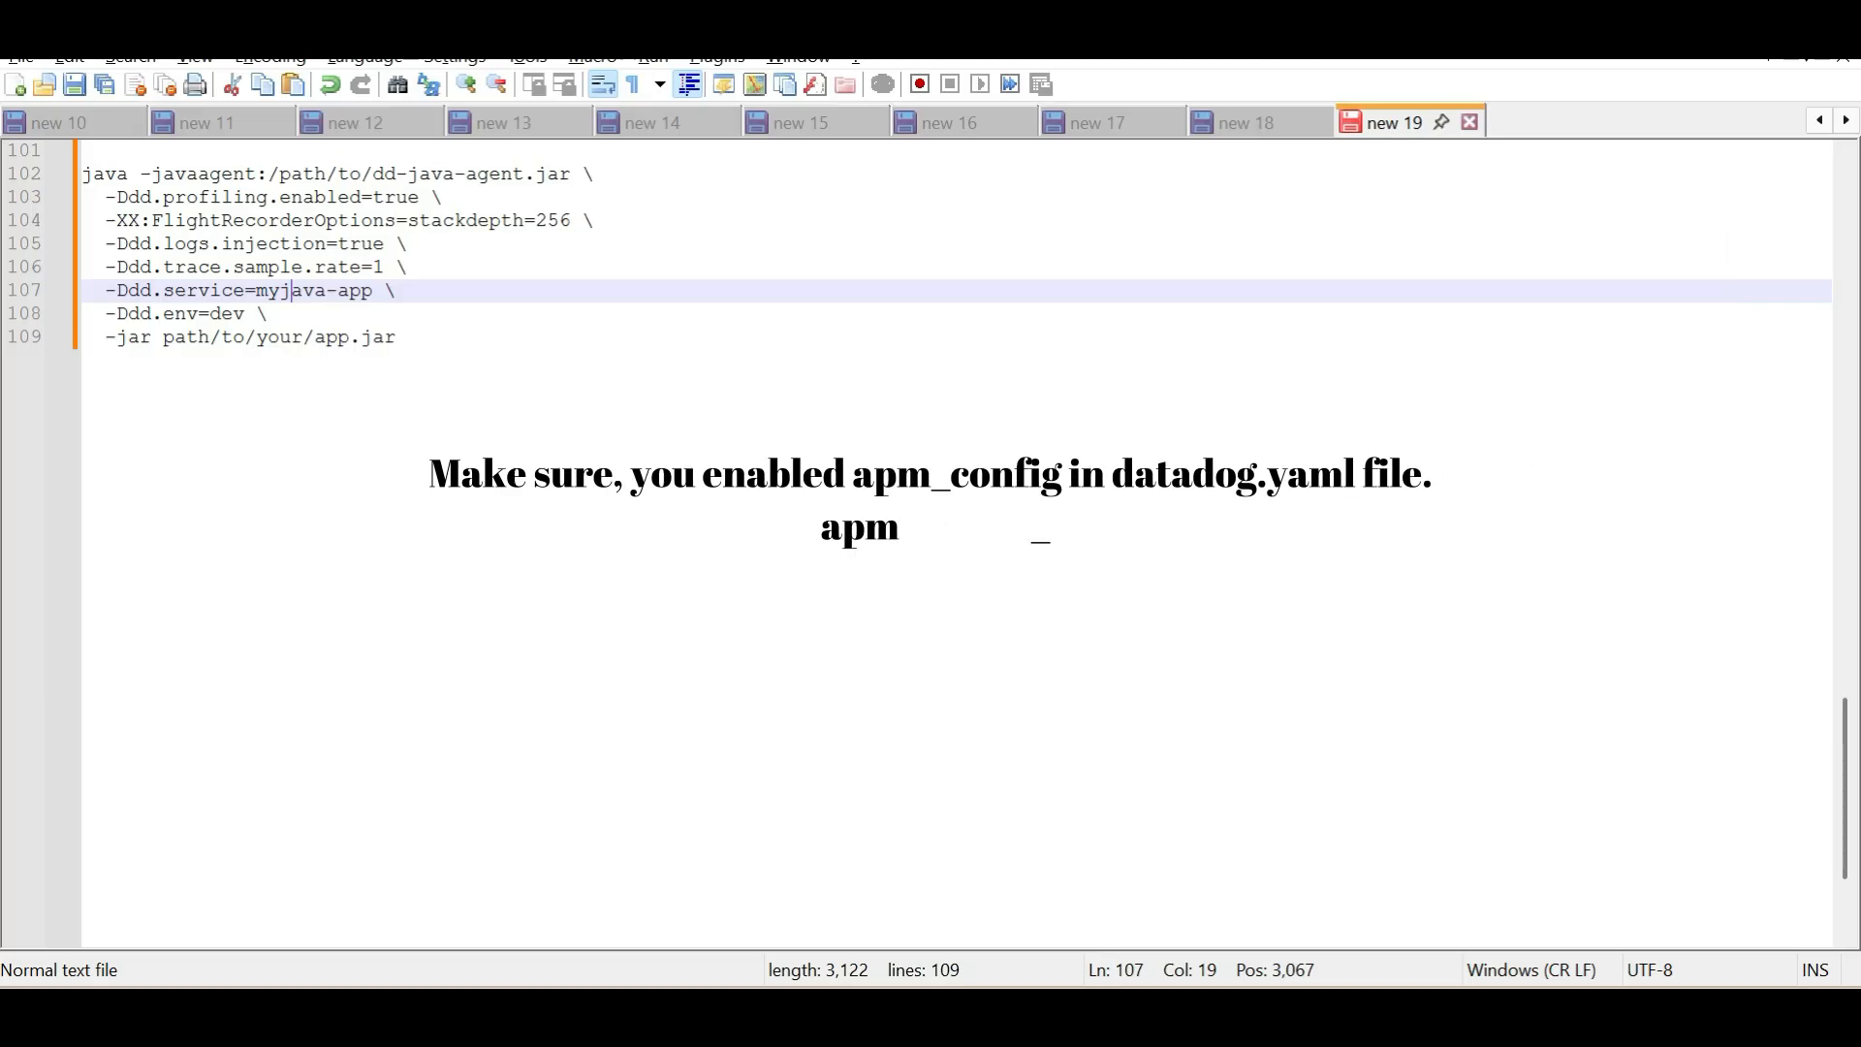
pyautogui.moveTo(571, 174); pyautogui.dragTo(269, 175)
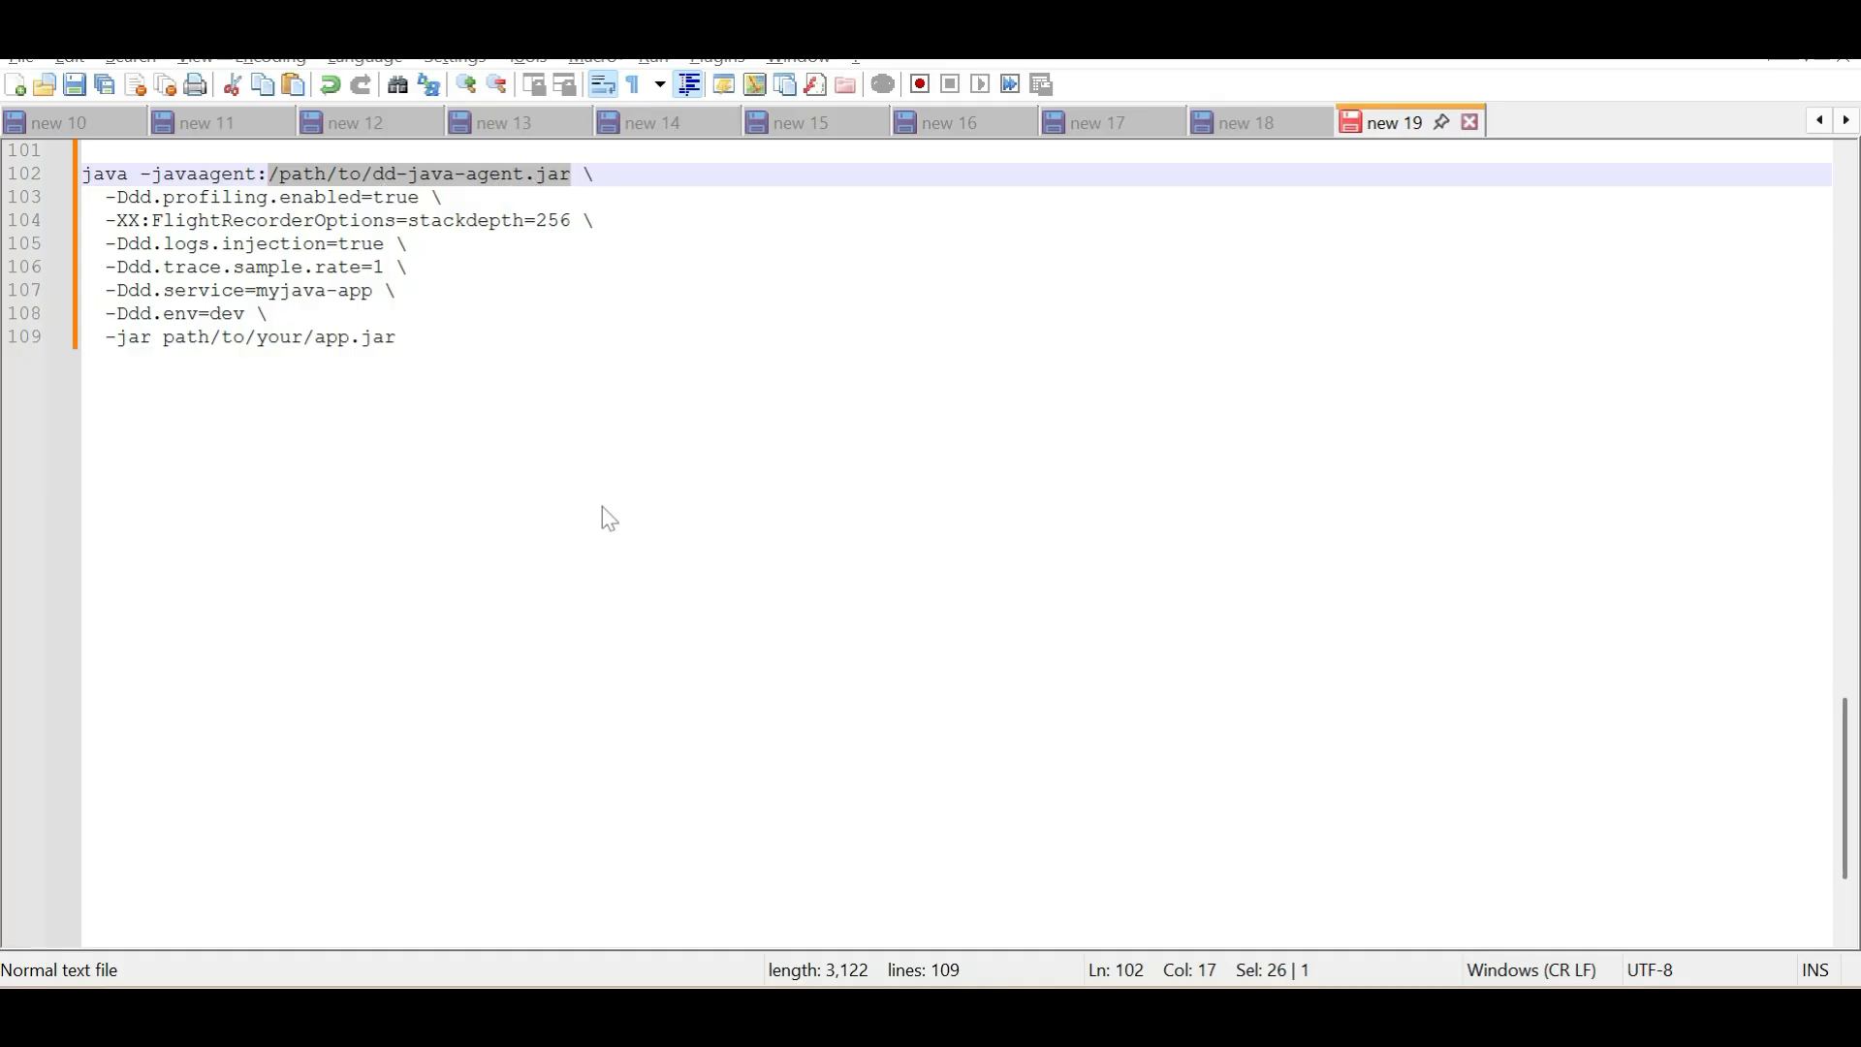
pyautogui.hotkey('alt', 'Tab')
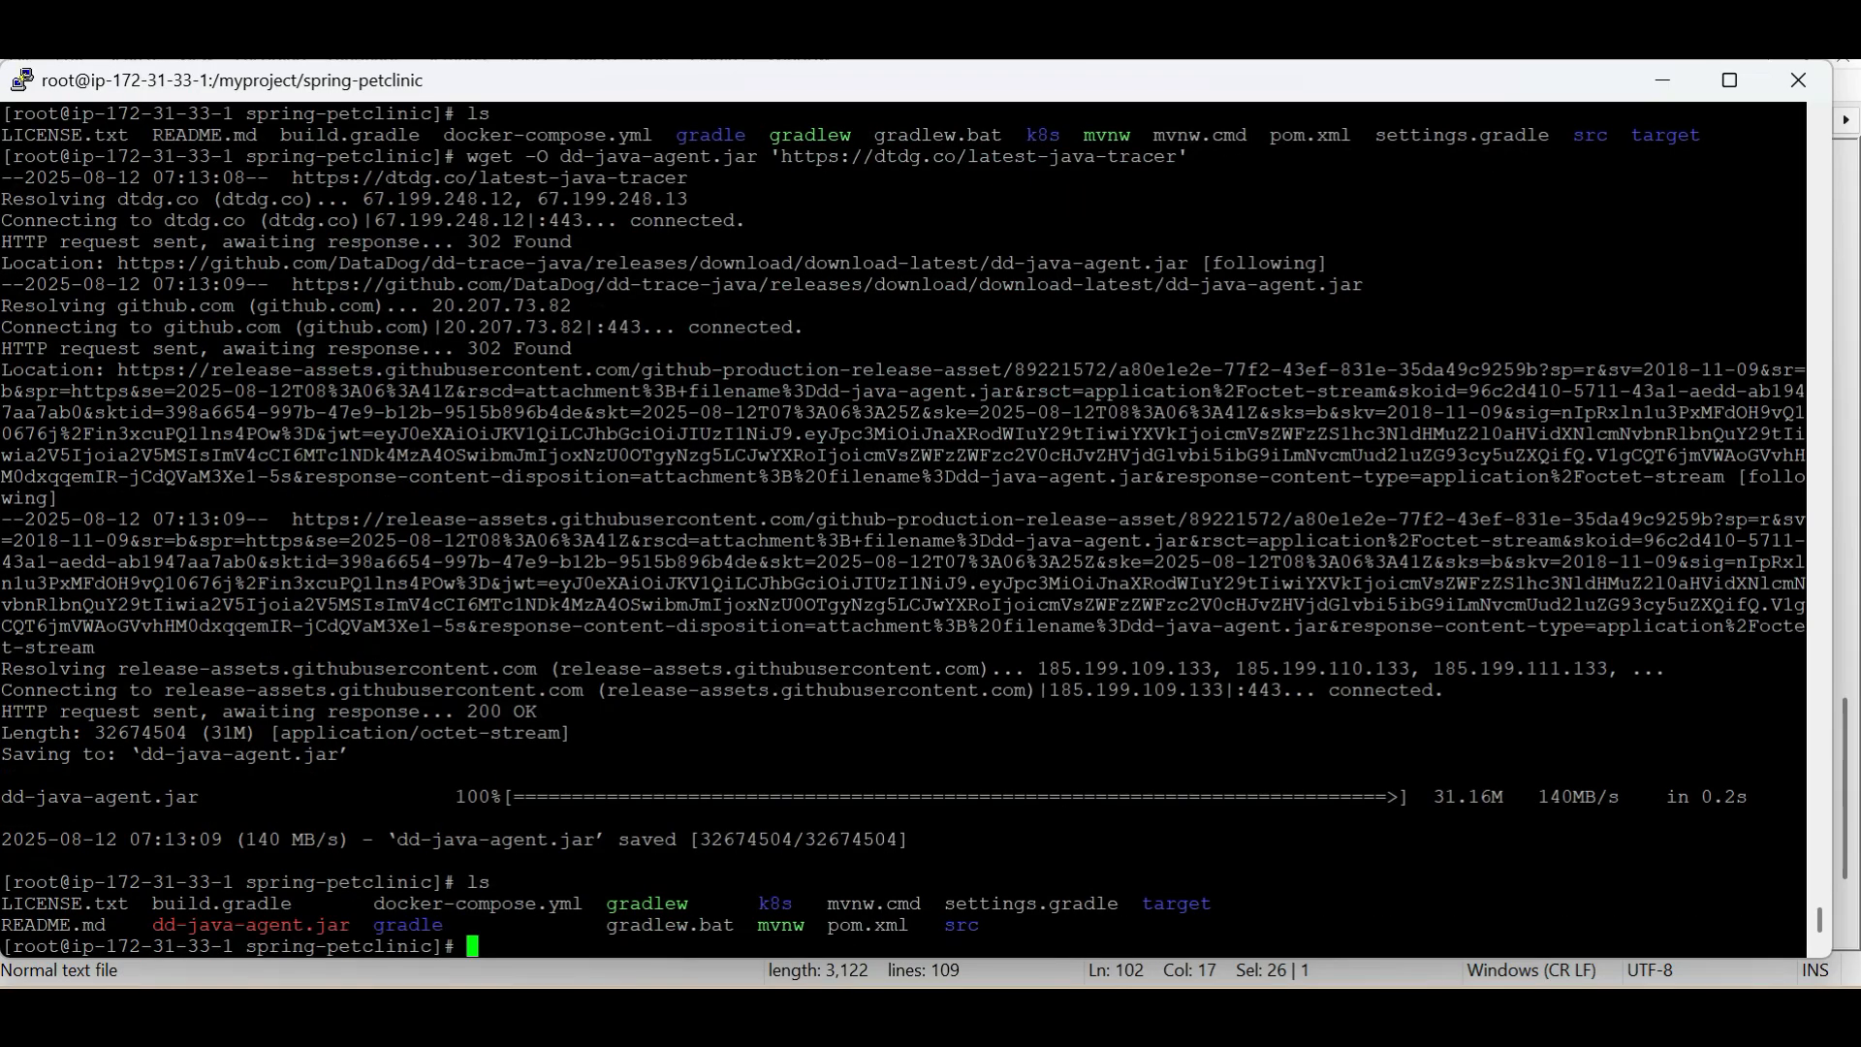
pyautogui.write('pwd')
pyautogui.press('Return')
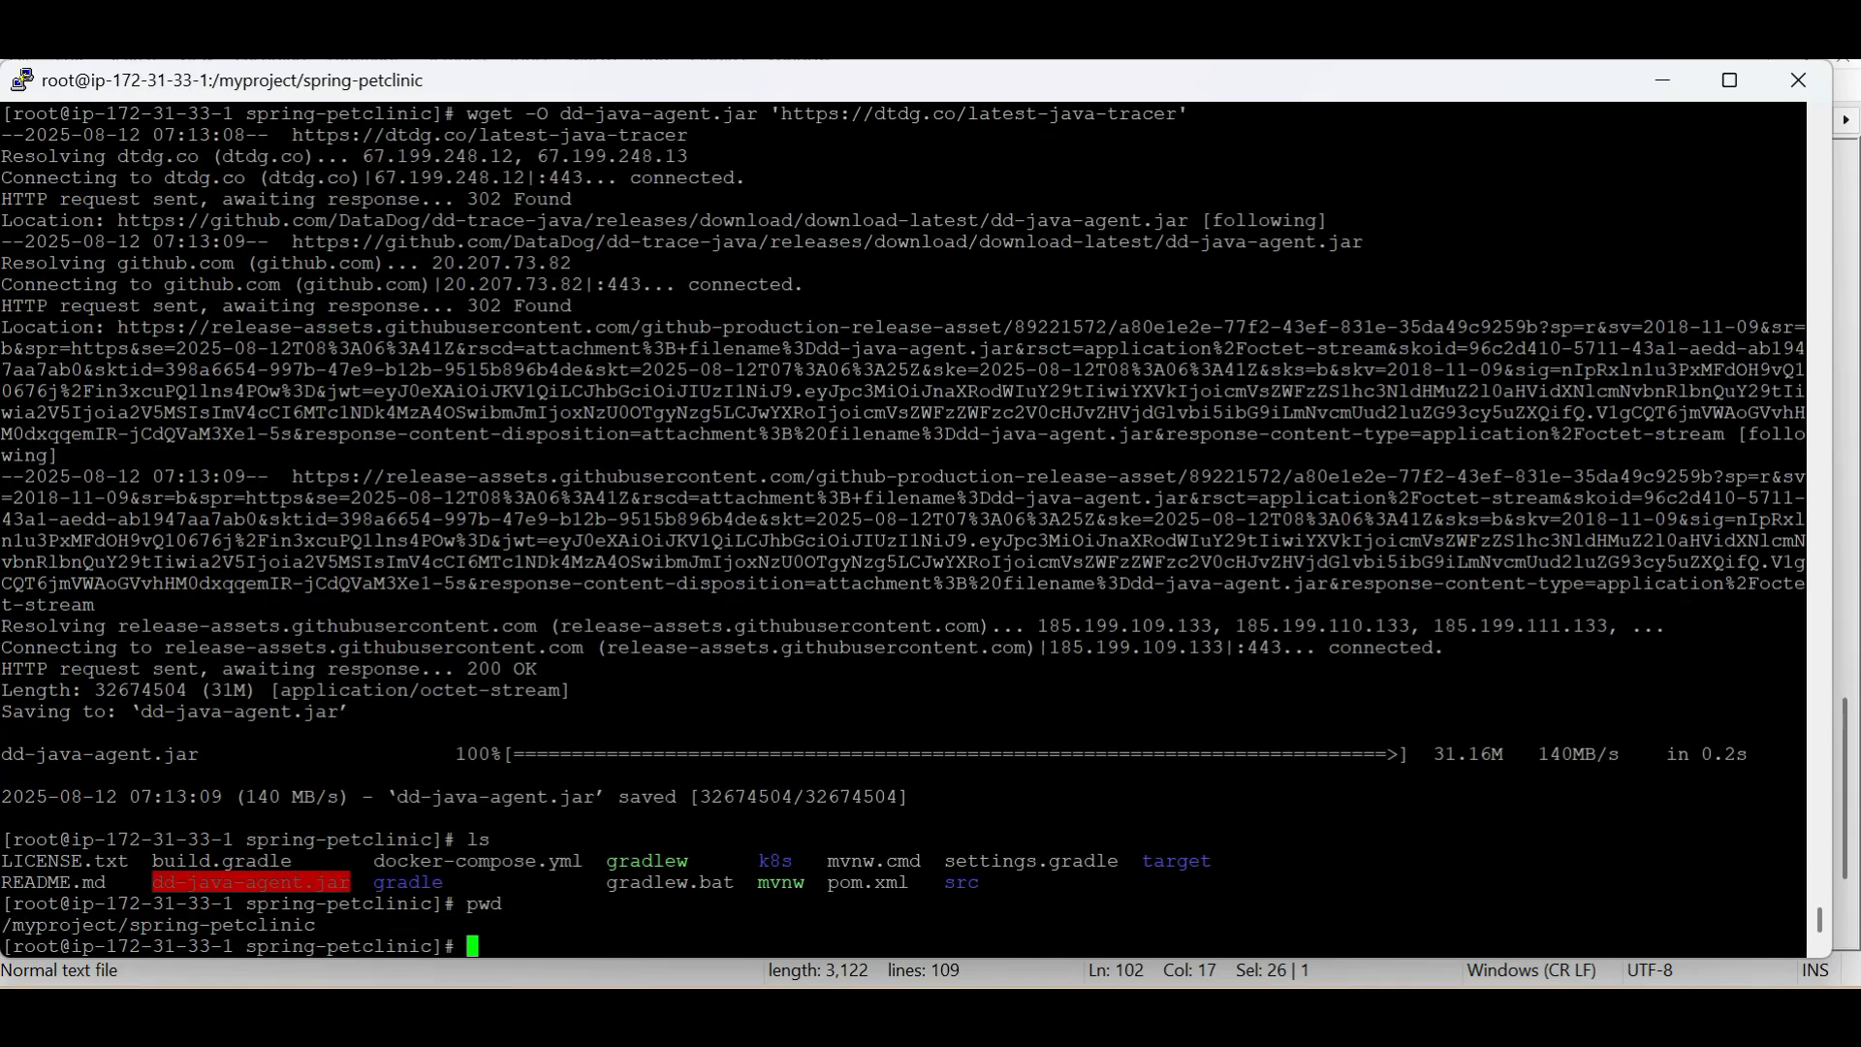
pyautogui.doubleClick(221, 926)
pyautogui.hotkey('ctrl', 'c')
pyautogui.hotkey('alt', 'Tab')
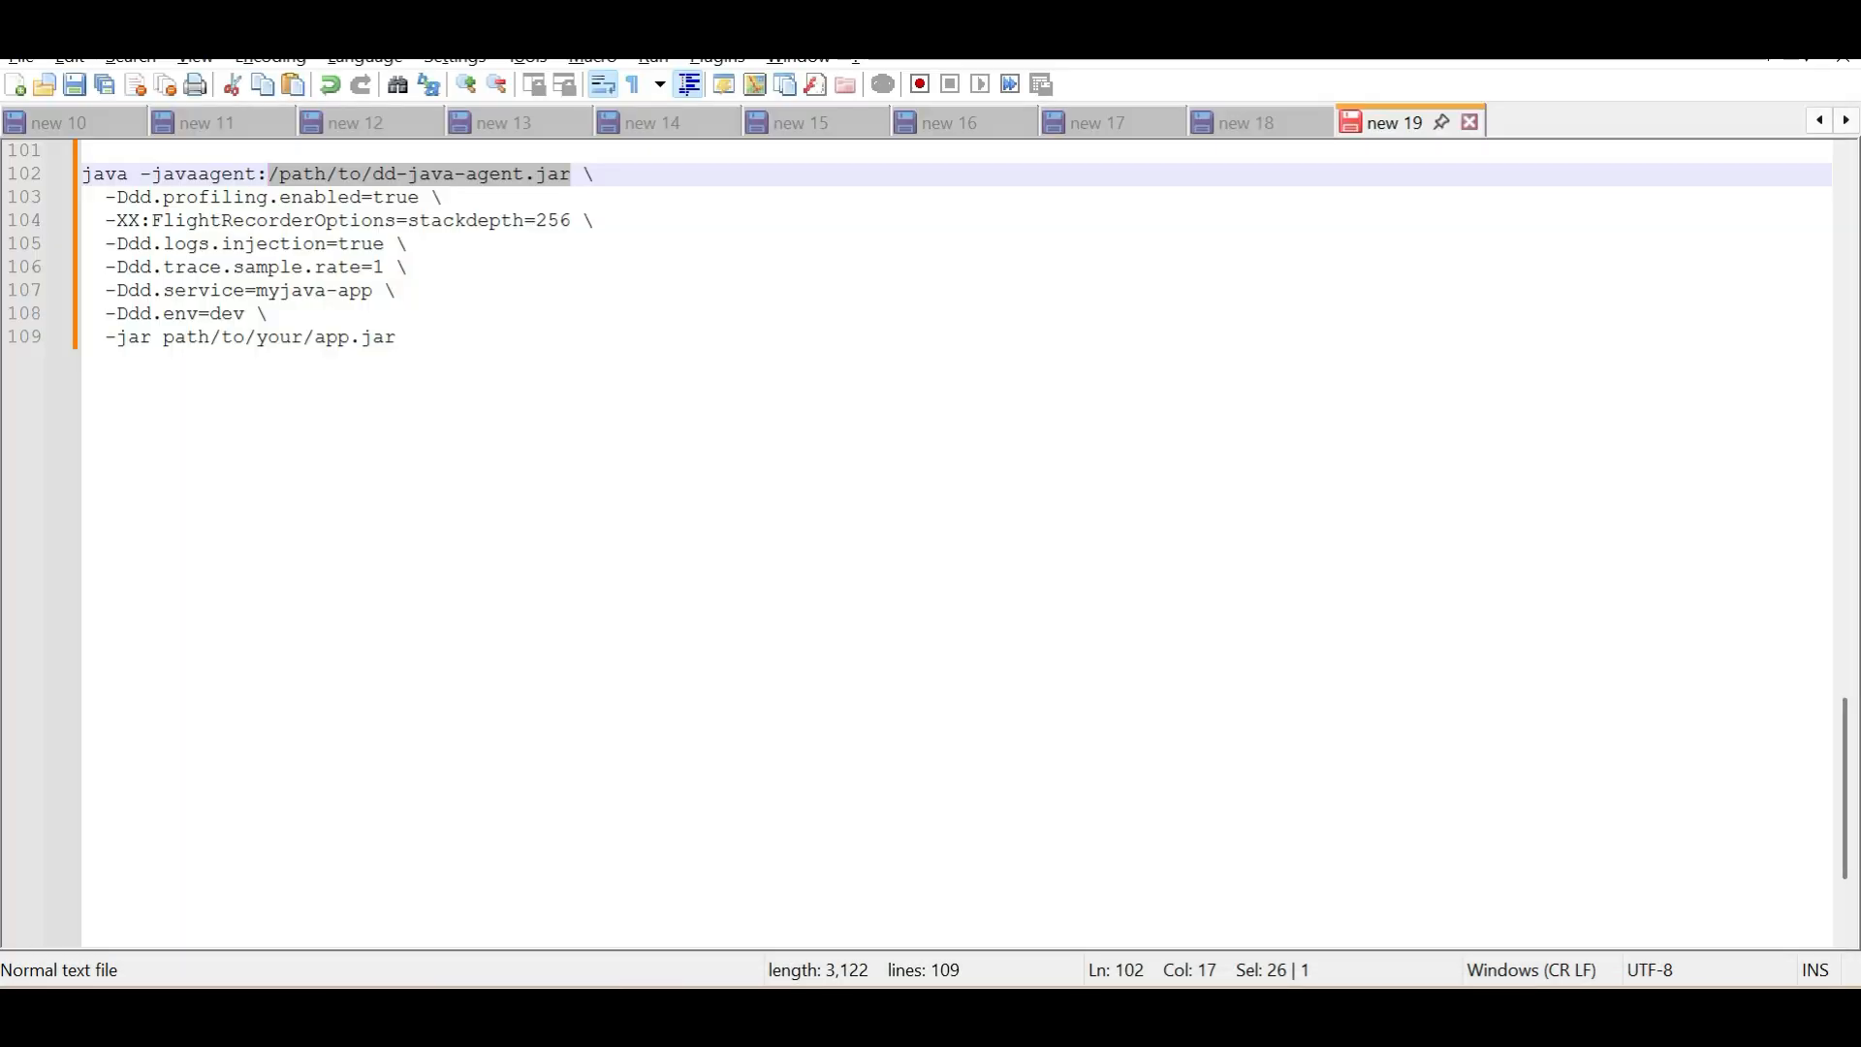
# In Notepad++, replace the placeholder javaagent path at line 102 with /myproject/spring-petclinic/dd-java-agent.jar
pyautogui.click(444, 198)
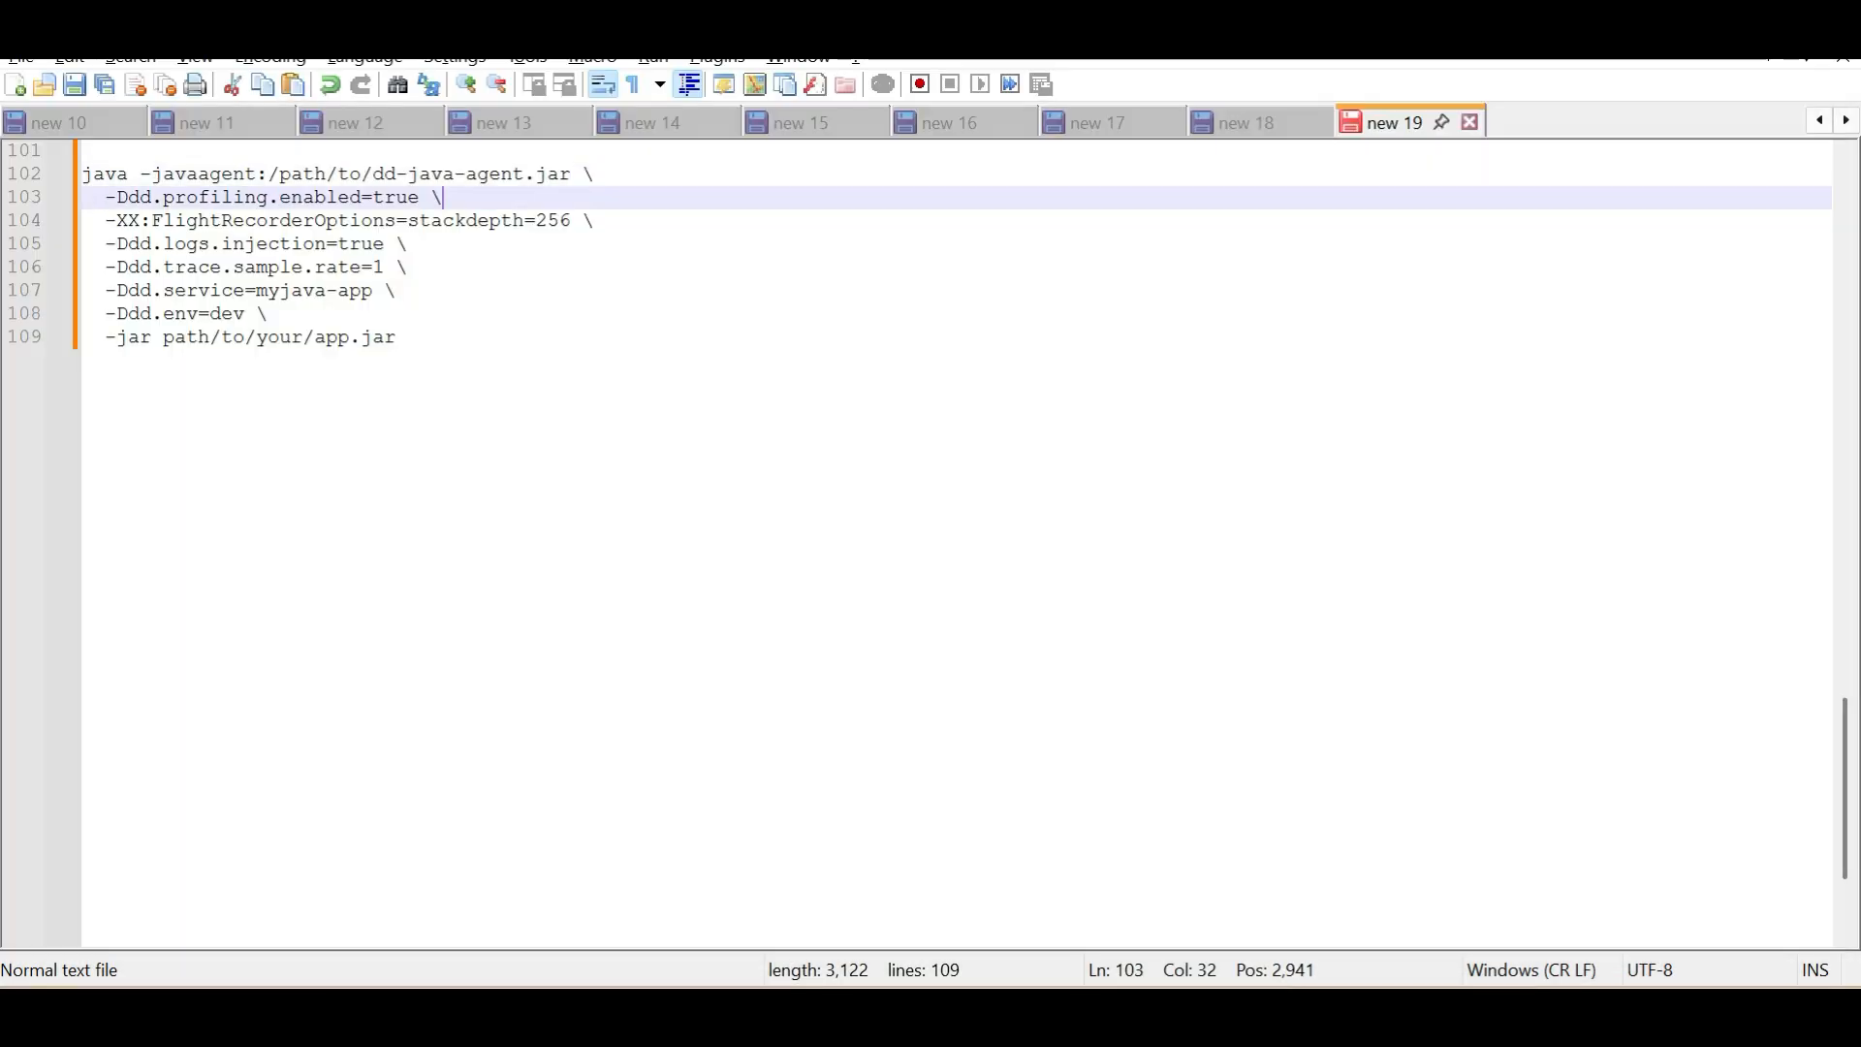
pyautogui.moveTo(571, 175); pyautogui.dragTo(268, 175)
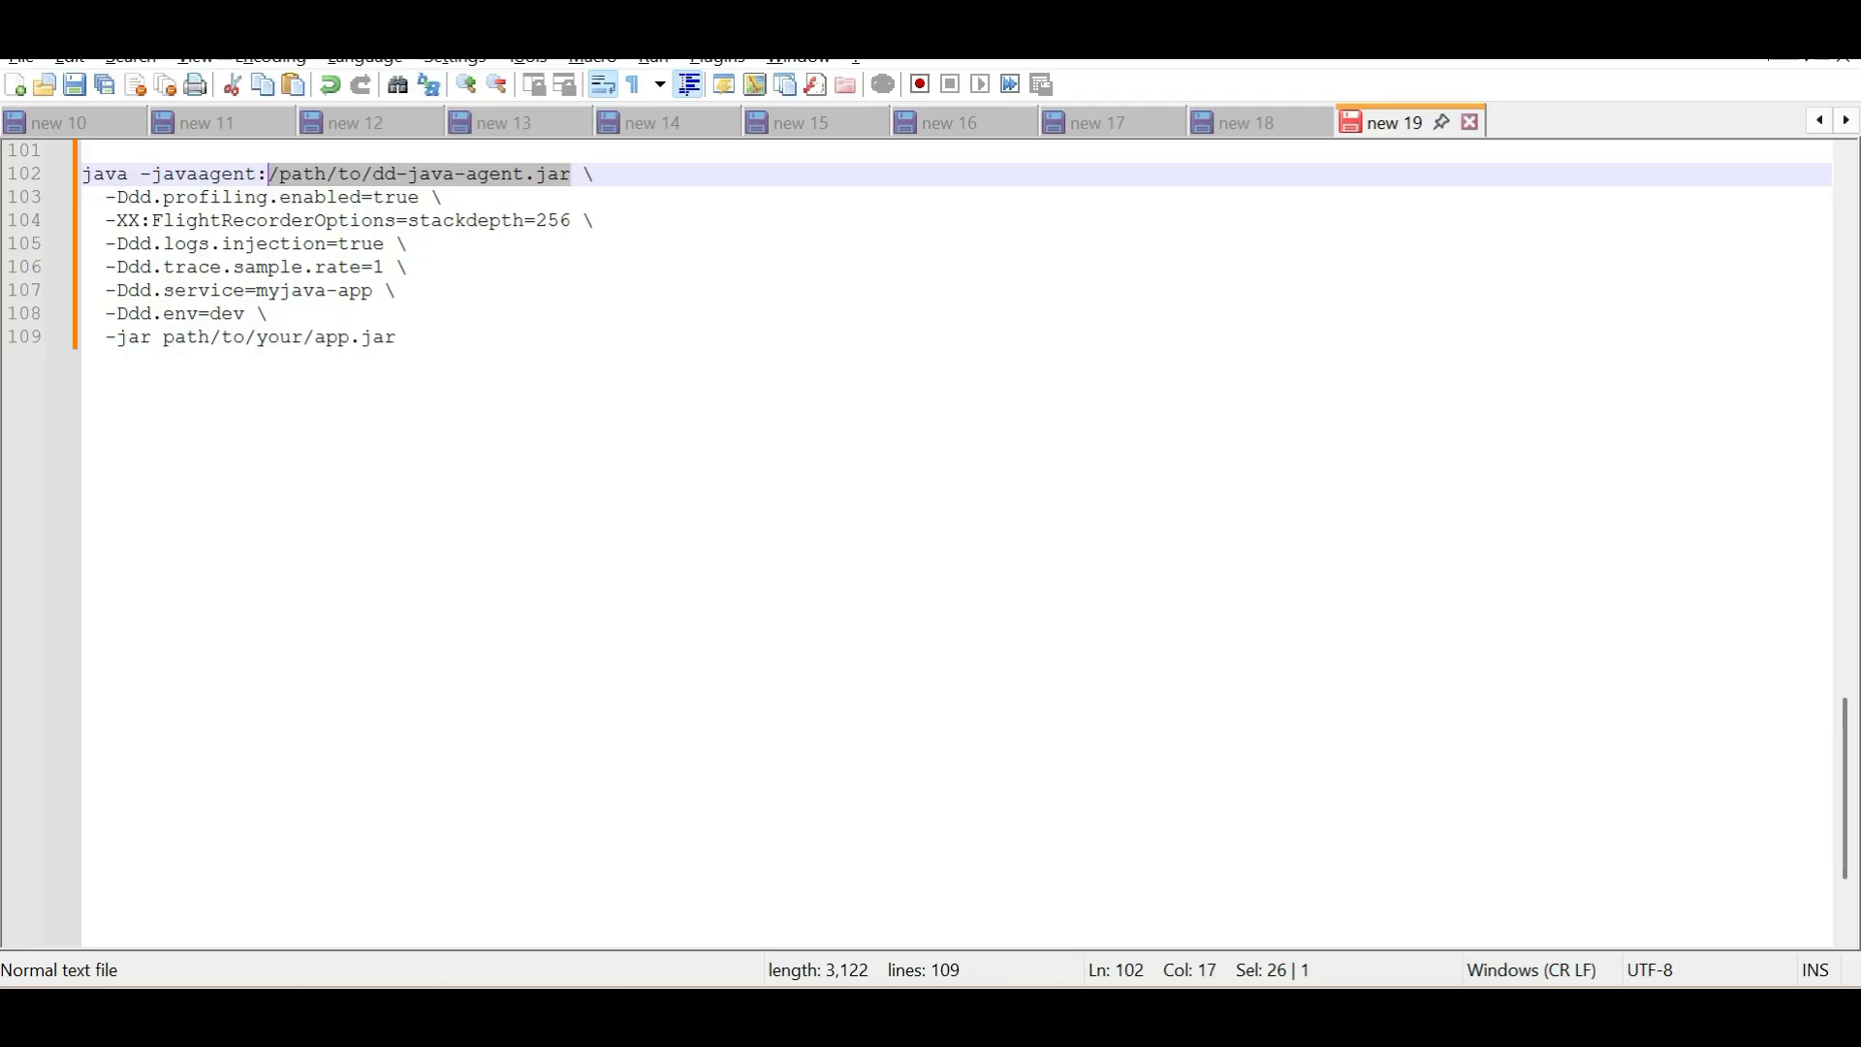
pyautogui.hotkey('ctrl', 'v')
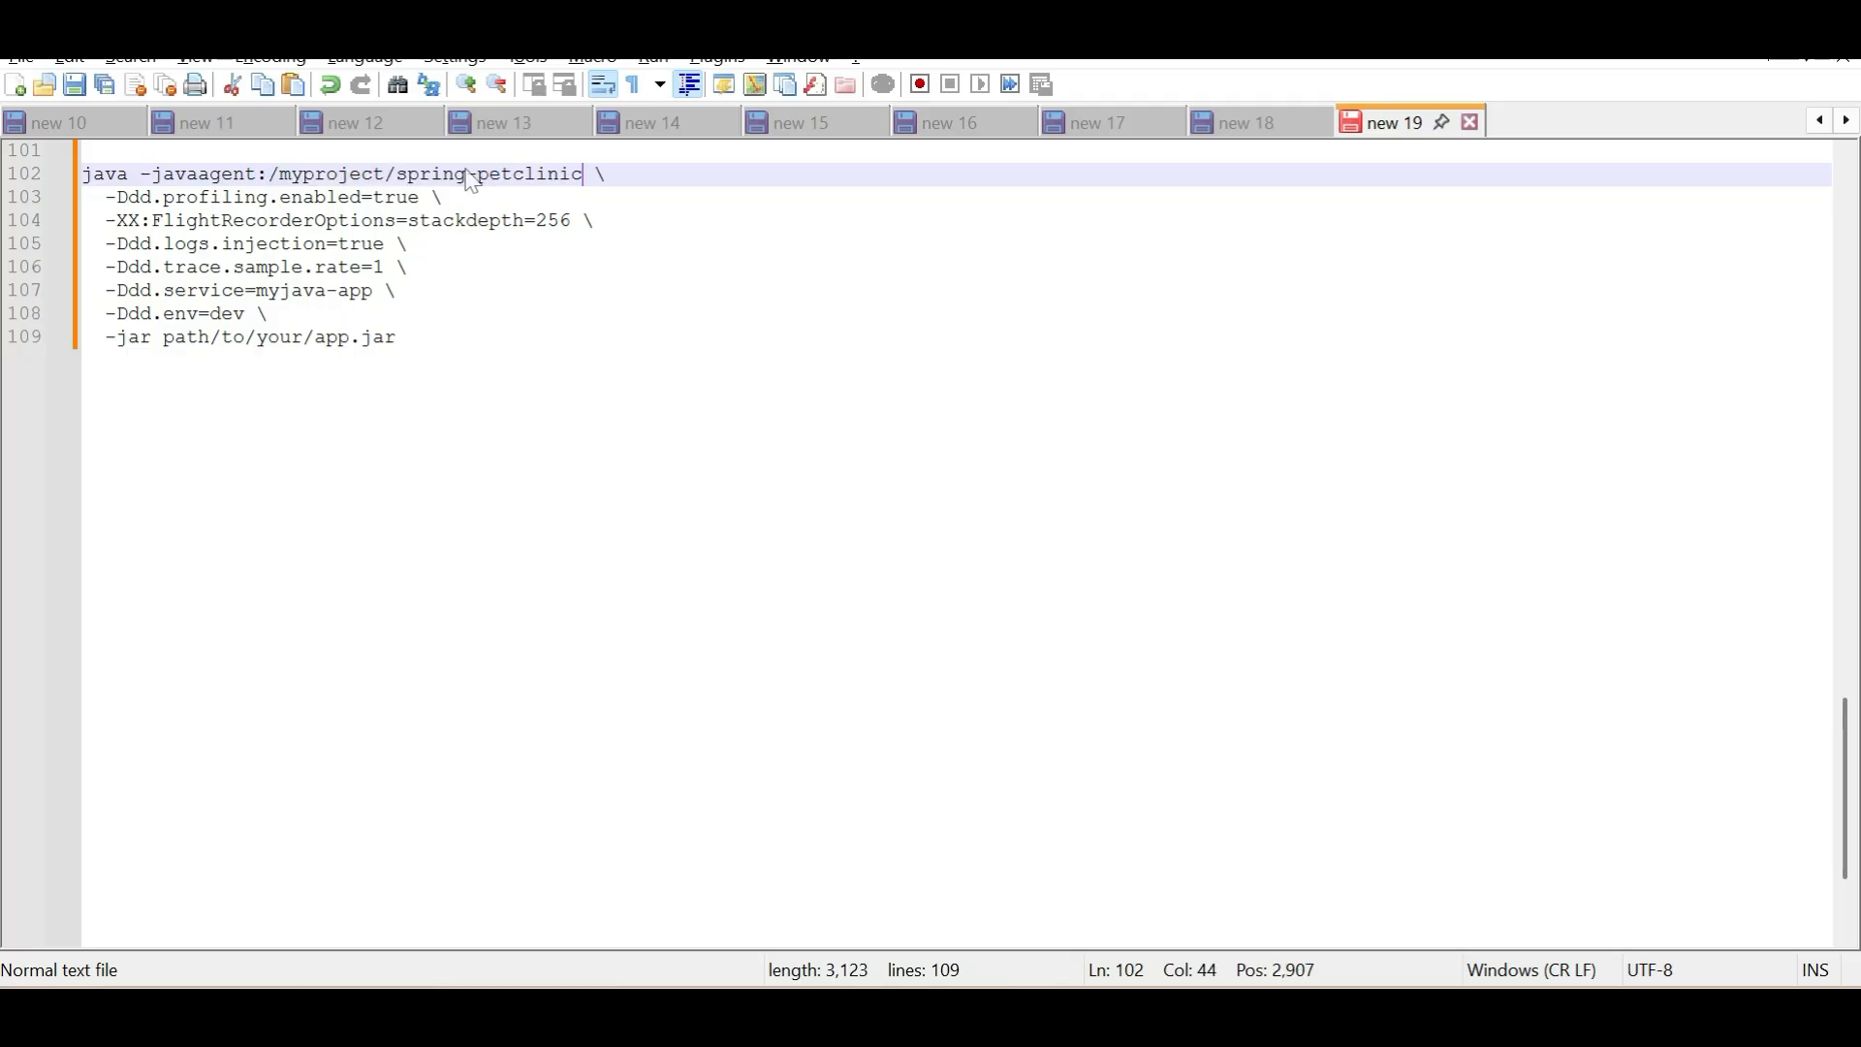
pyautogui.write('/')
pyautogui.hotkey('alt', 'Tab')
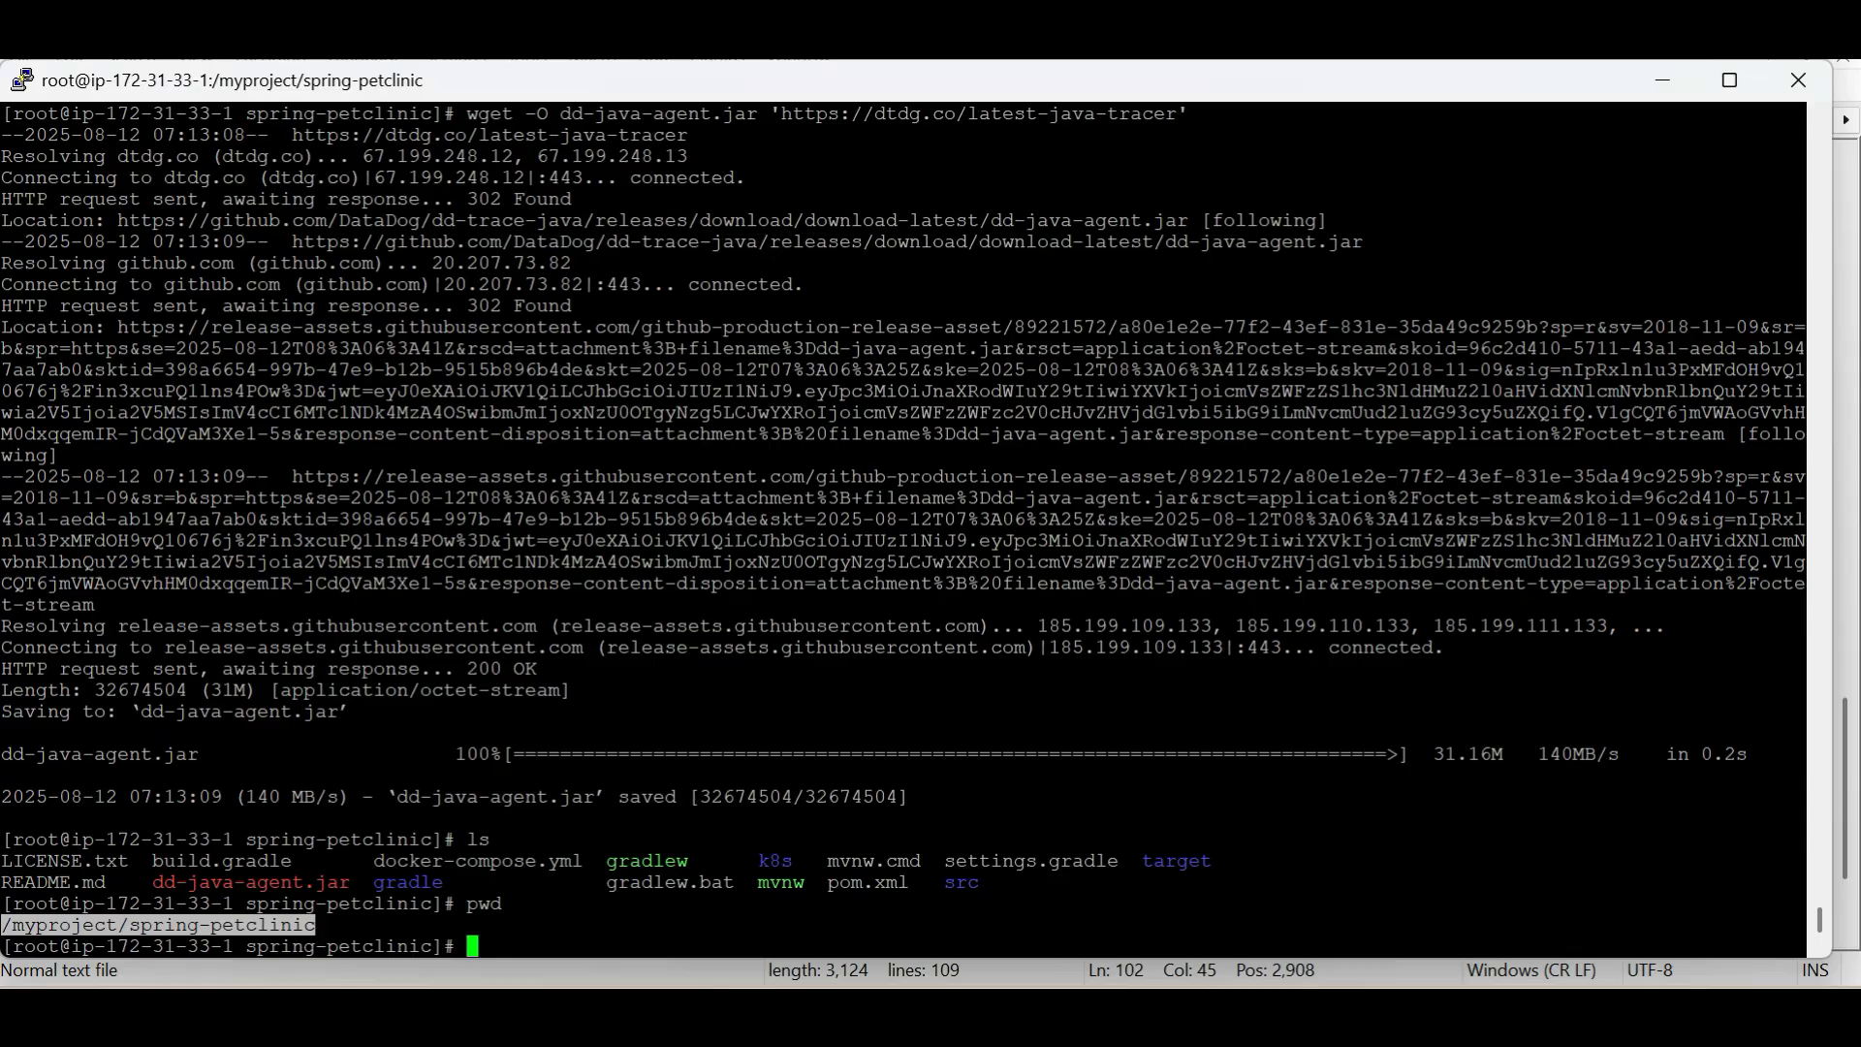
pyautogui.doubleClick(250, 882)
pyautogui.hotkey('alt', 'Tab')
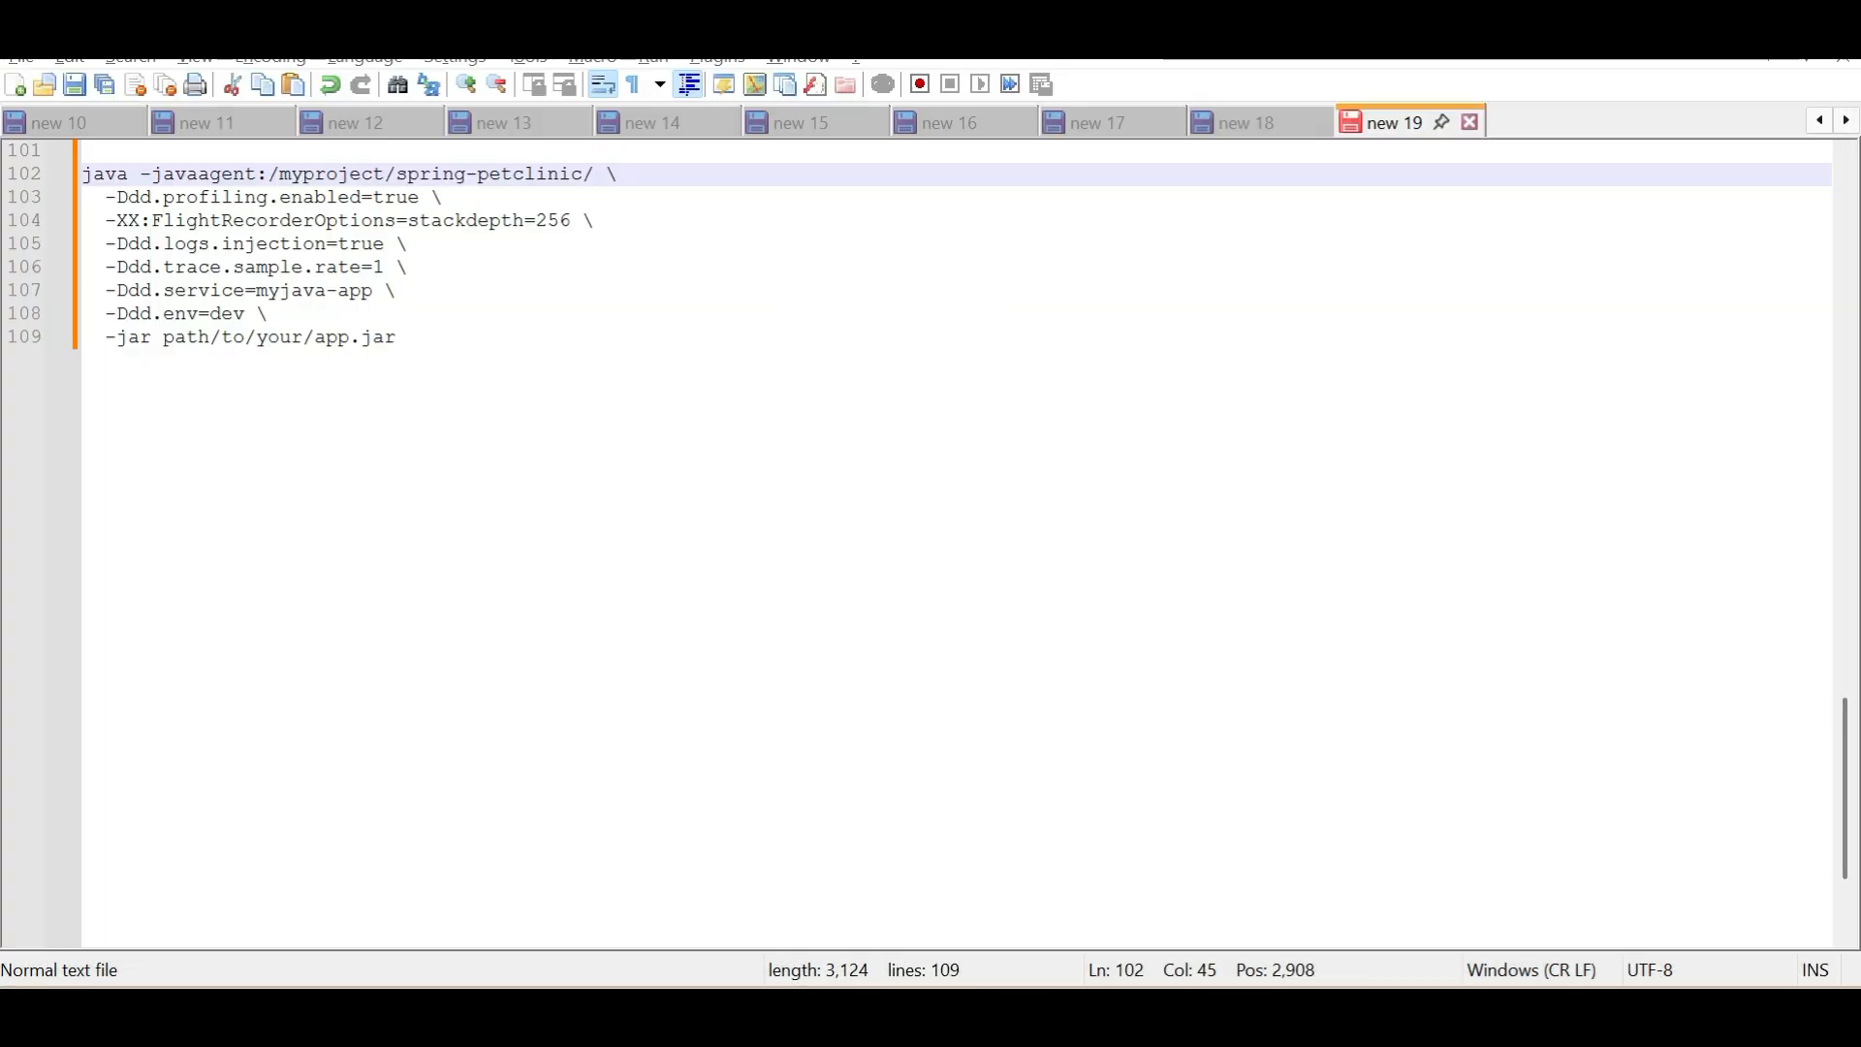
pyautogui.write('dd-java-agent.jar')
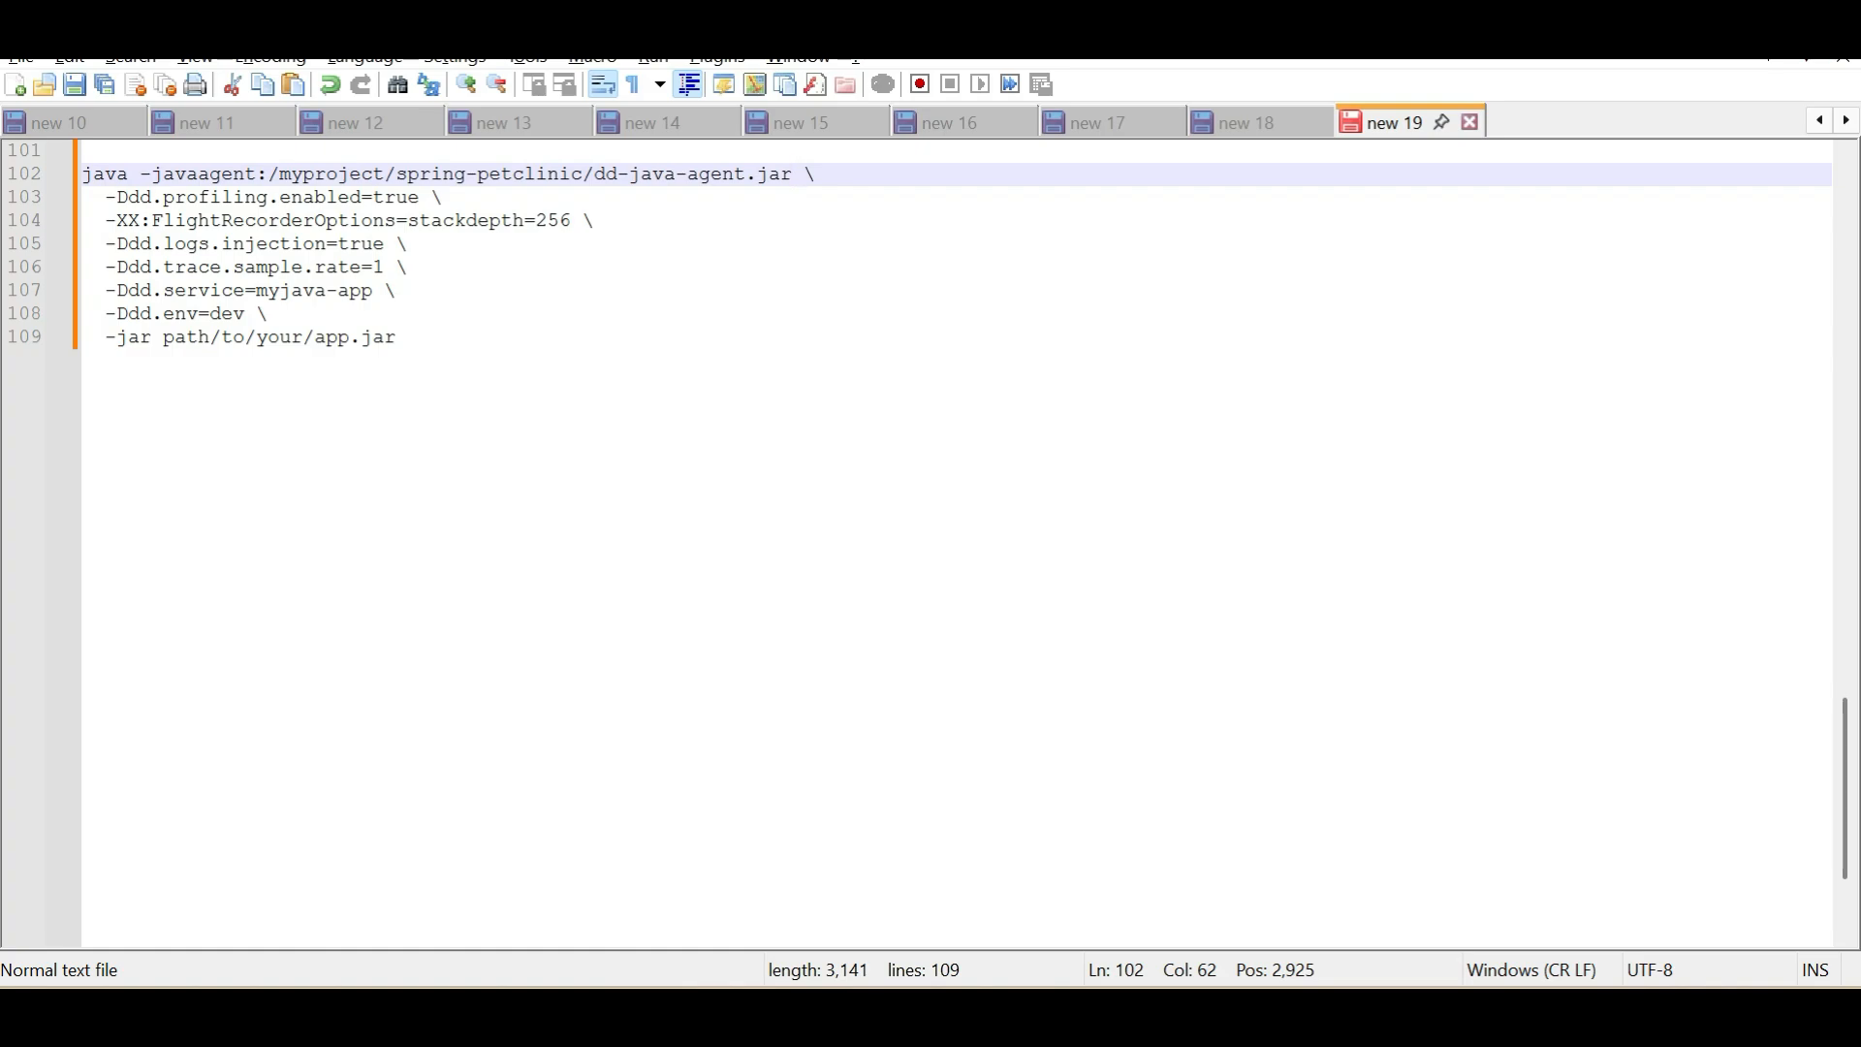
# In the terminal, enter the target directory, list its files and print its full path
pyautogui.click(398, 338)
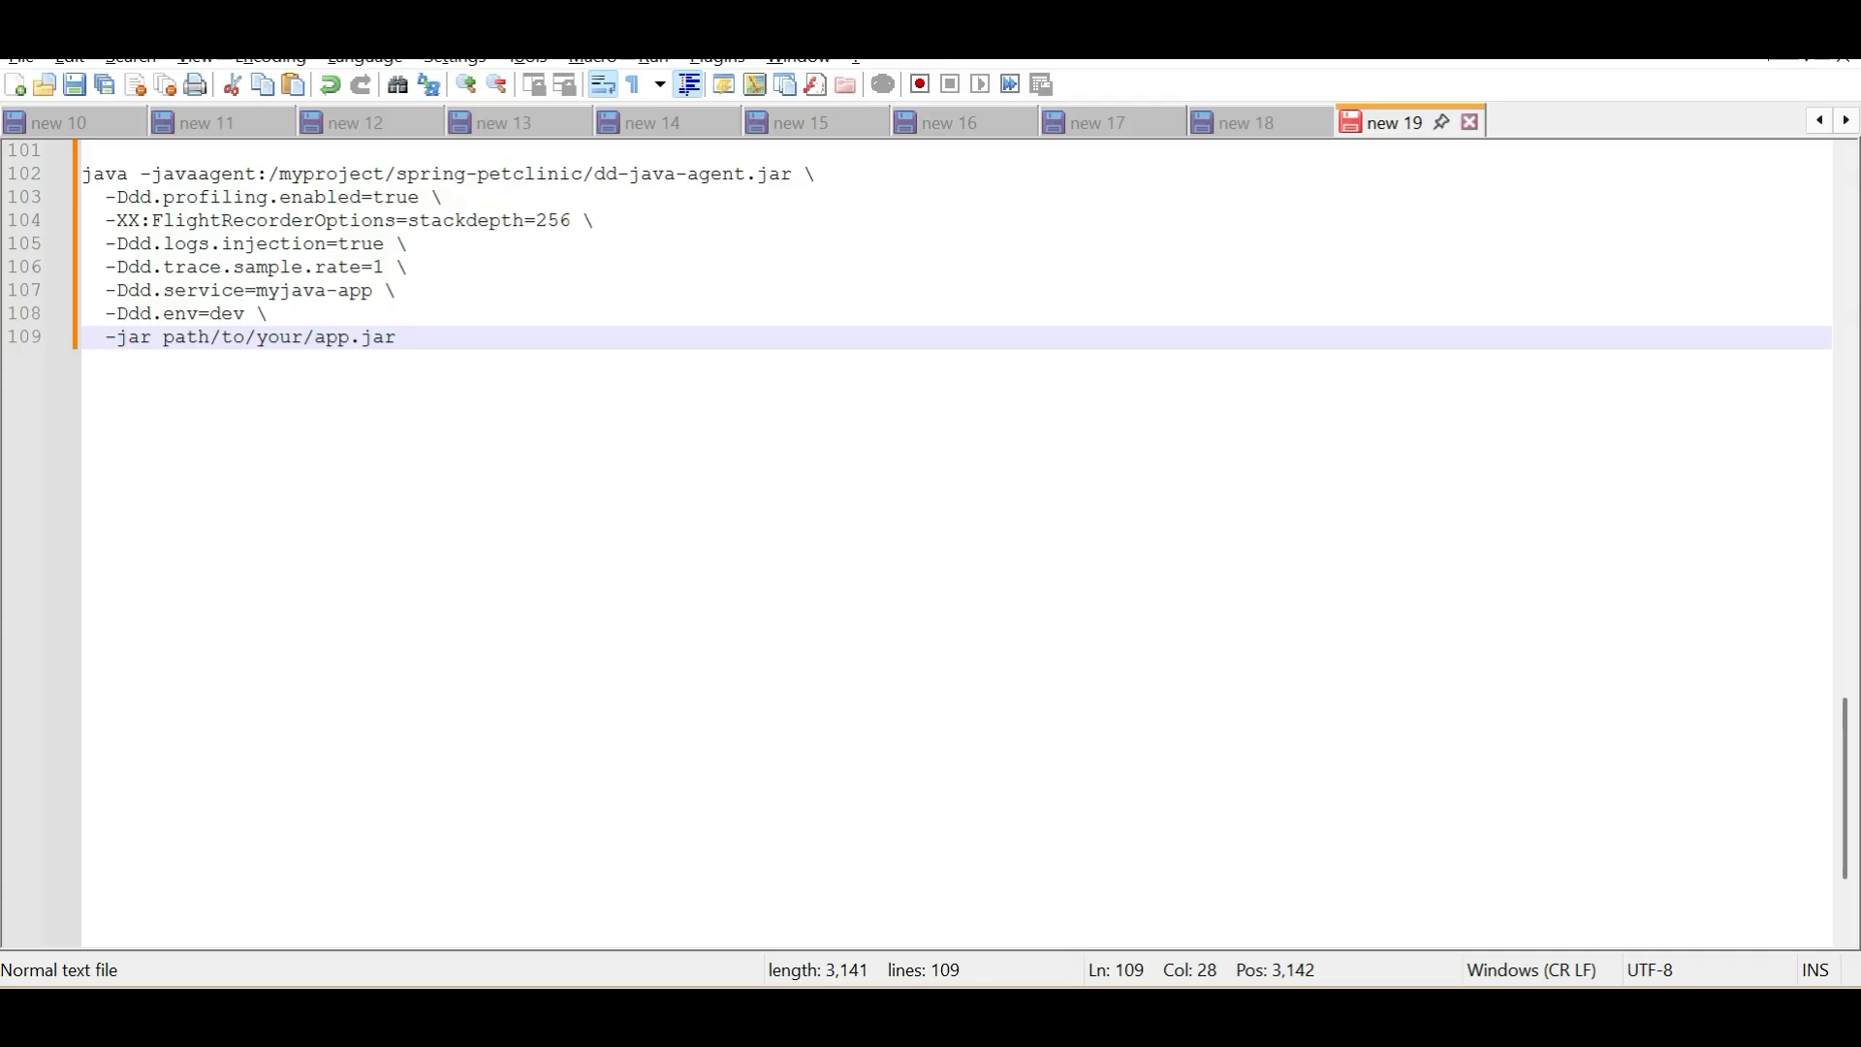
pyautogui.hotkey('alt', 'Tab')
pyautogui.press('Tab')
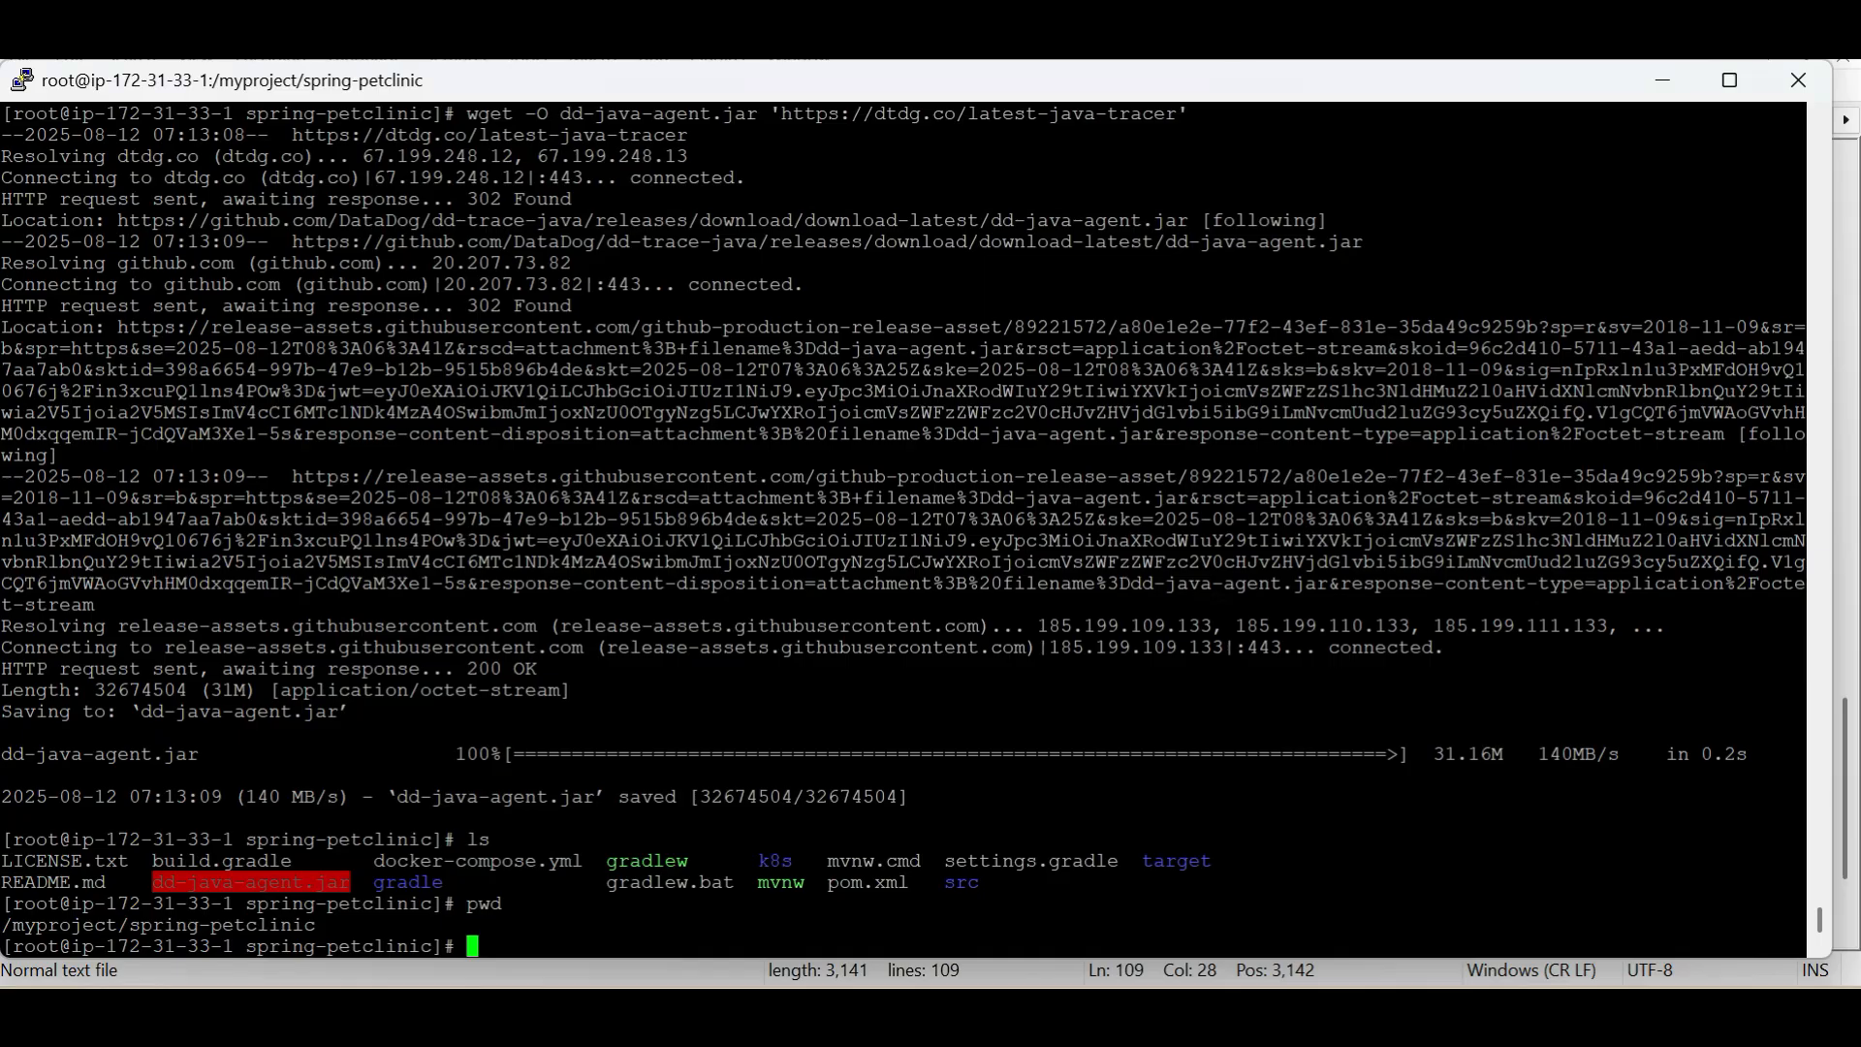
pyautogui.write('cd tart')
pyautogui.press('Tab')
pyautogui.press('Return')
pyautogui.write('ls')
pyautogui.press('Return')
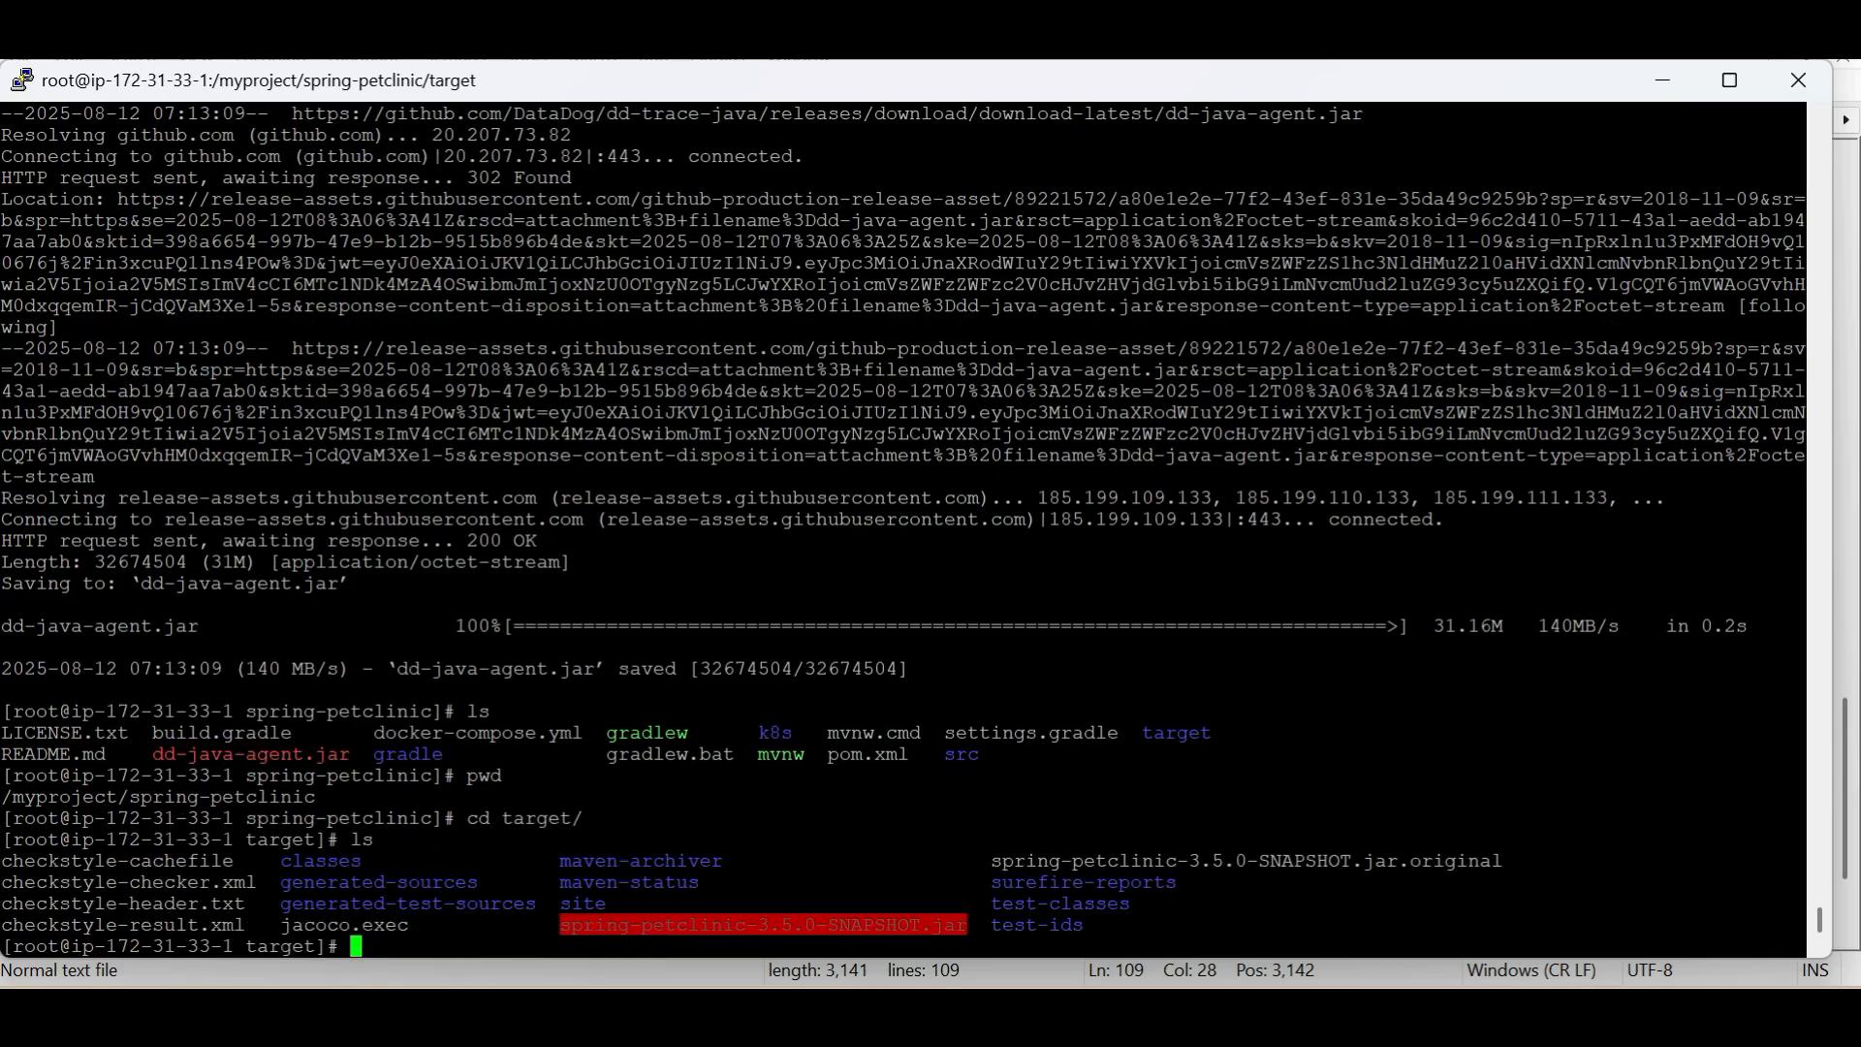
pyautogui.write('pwd')
pyautogui.press('Return')
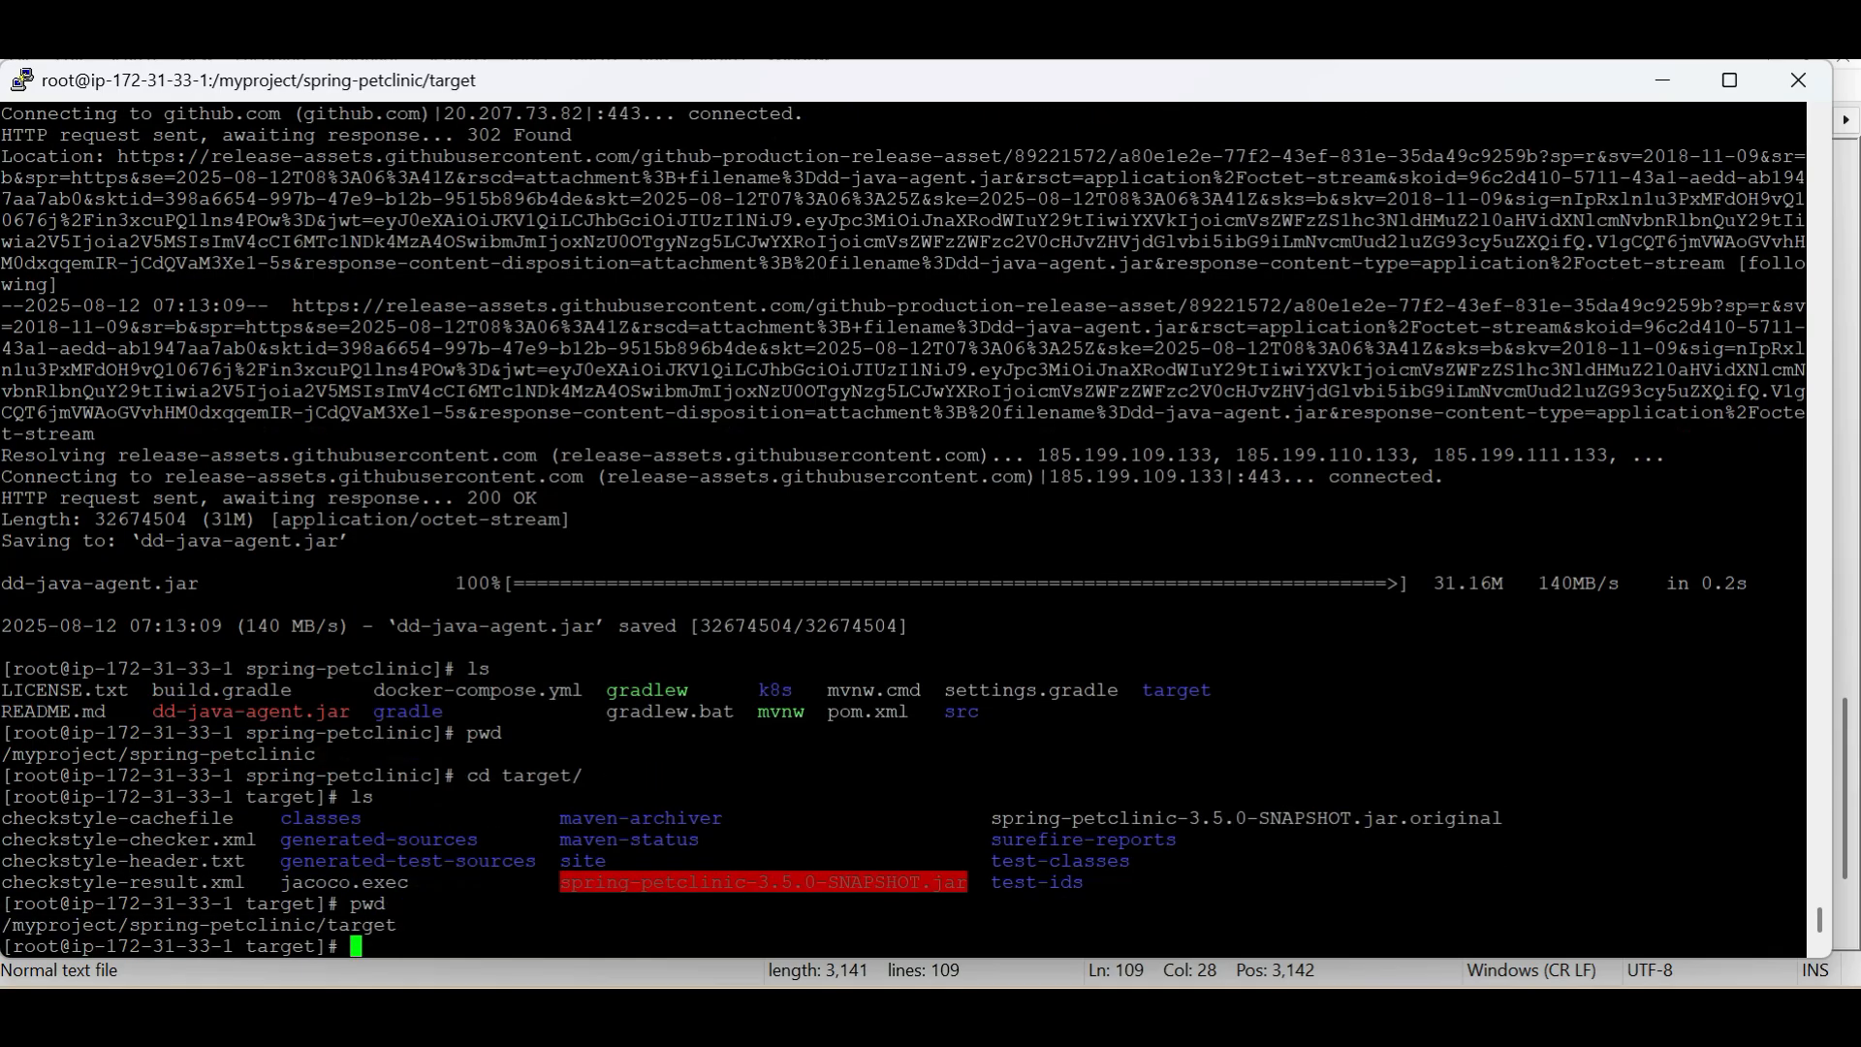
# In Notepad++, set line 109's jar path to /myproject/spring-petclinic/target/spring-petclinic-3.5.0-SNAPSHOT.jar followed by >, and return to the terminal
pyautogui.hotkey('alt', 'Tab')
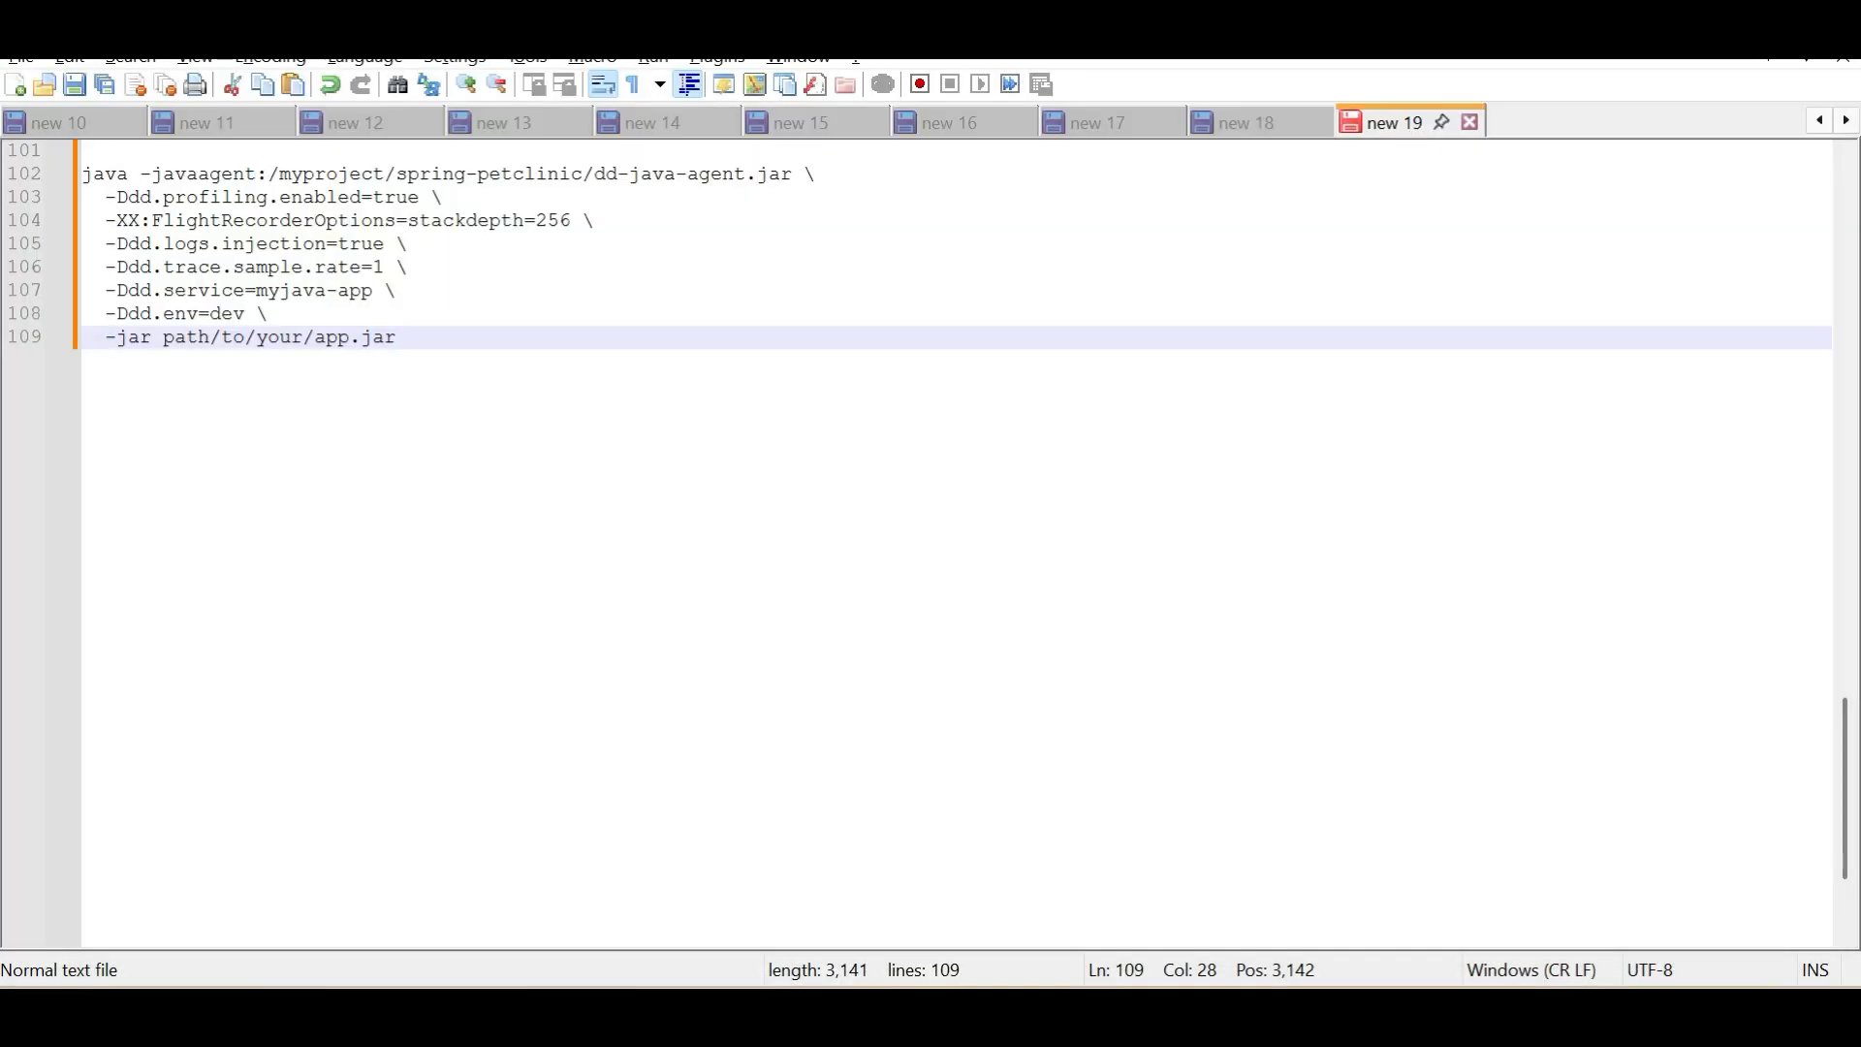
pyautogui.moveTo(211, 340); pyautogui.dragTo(169, 349)
pyautogui.write('/myproject/spring-petclinic/target')
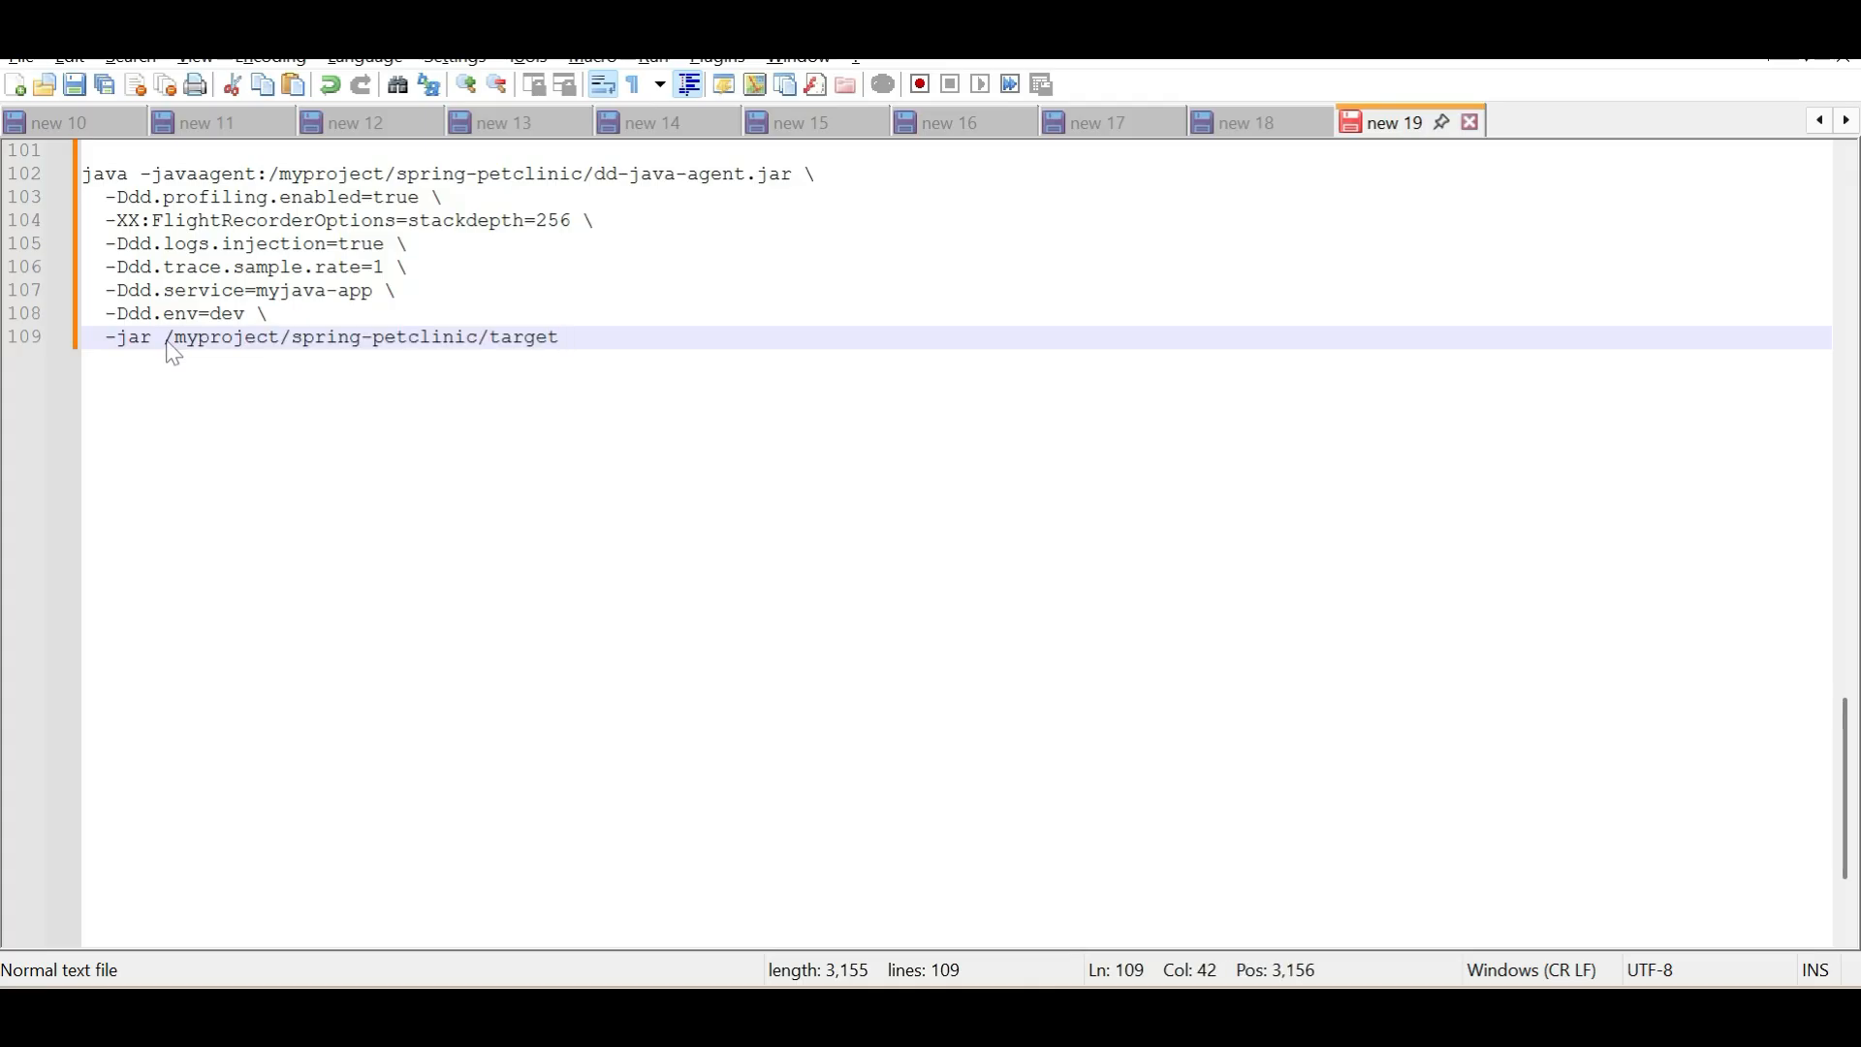
pyautogui.write('/')
pyautogui.hotkey('alt', 'Tab')
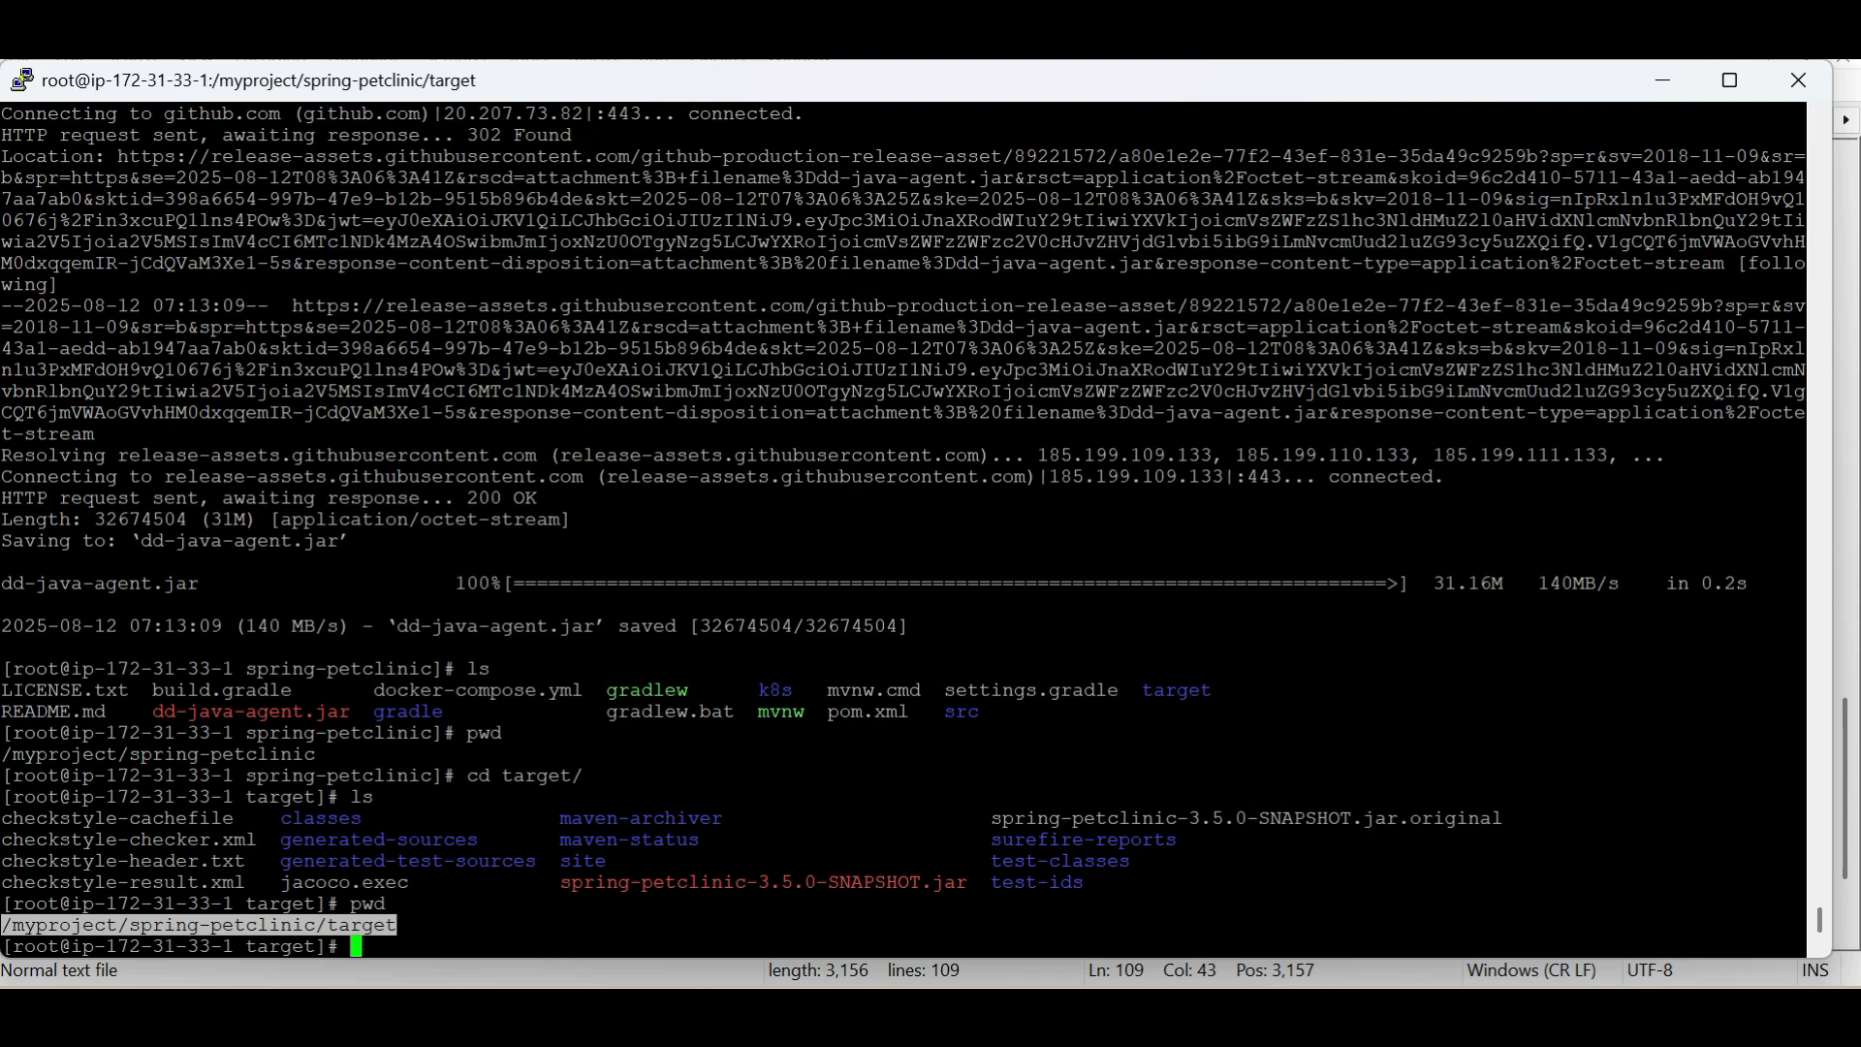
pyautogui.doubleClick(763, 883)
pyautogui.hotkey('alt', 'Tab')
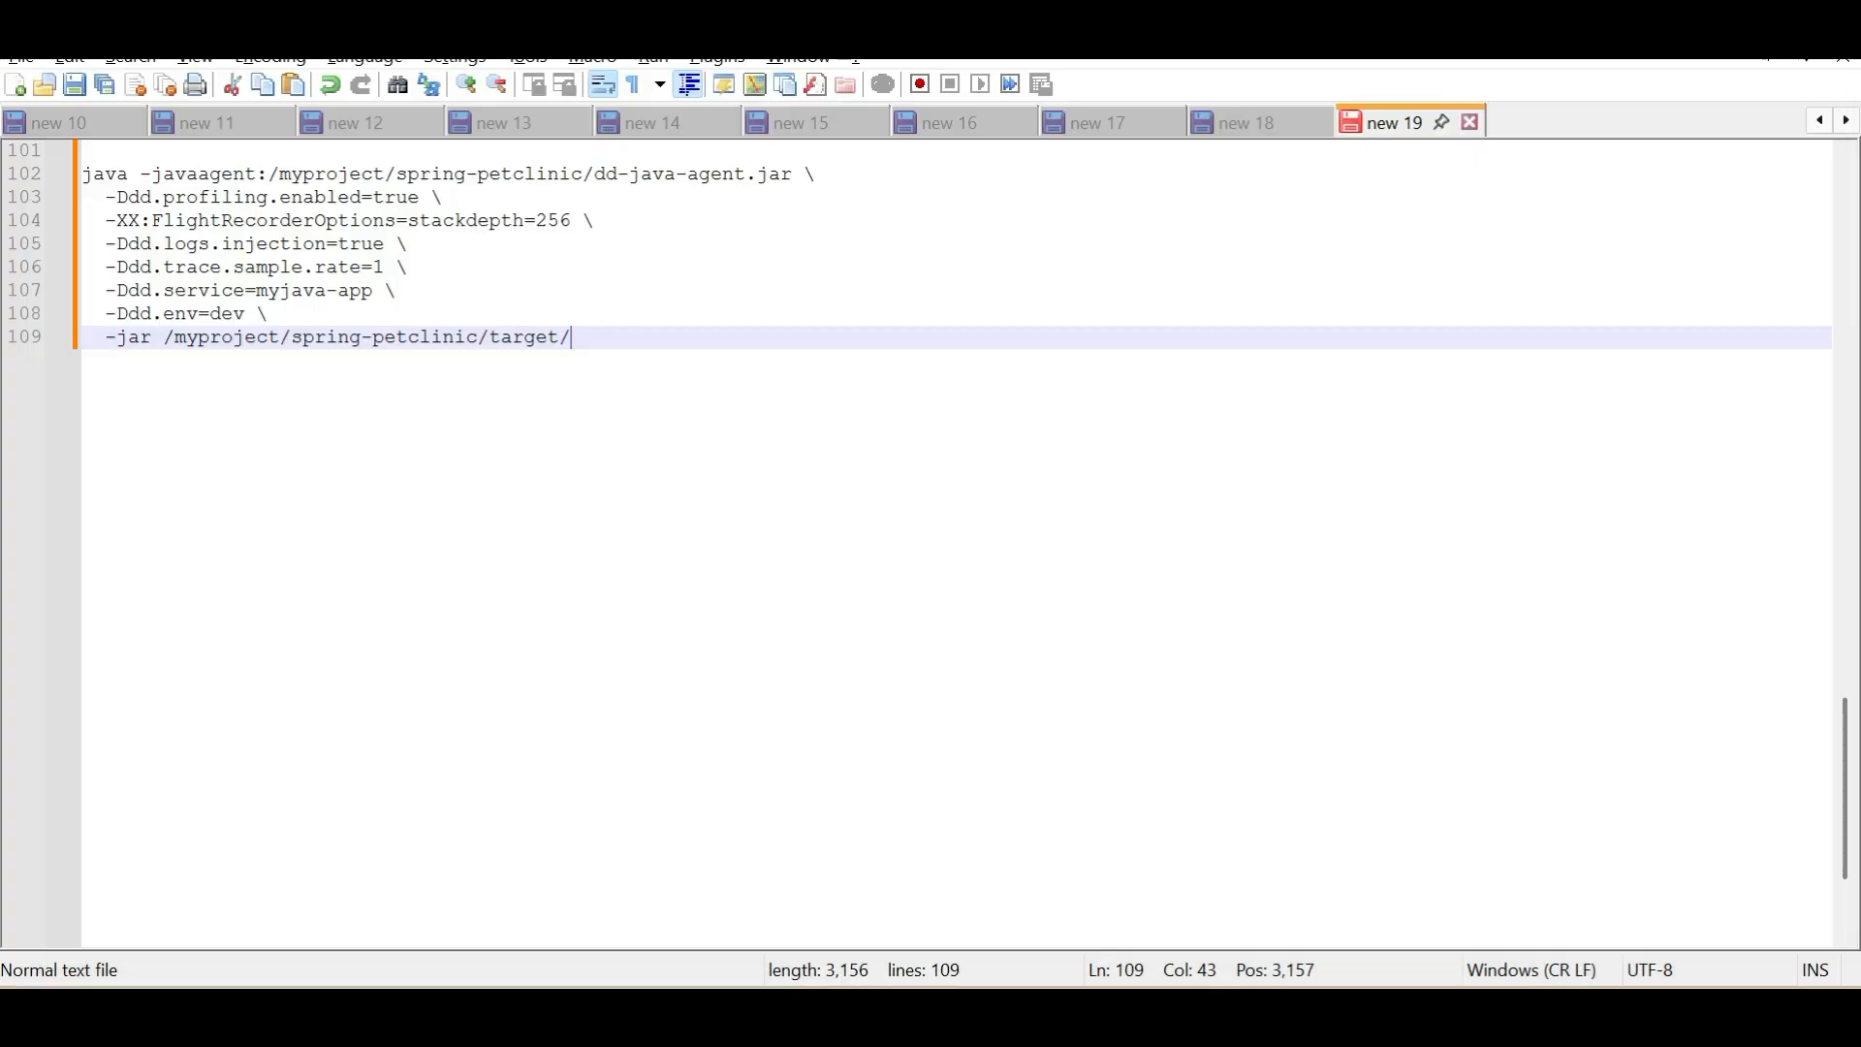
pyautogui.write('spring-petclinic-3.5.0-SNAPSHOT.jar')
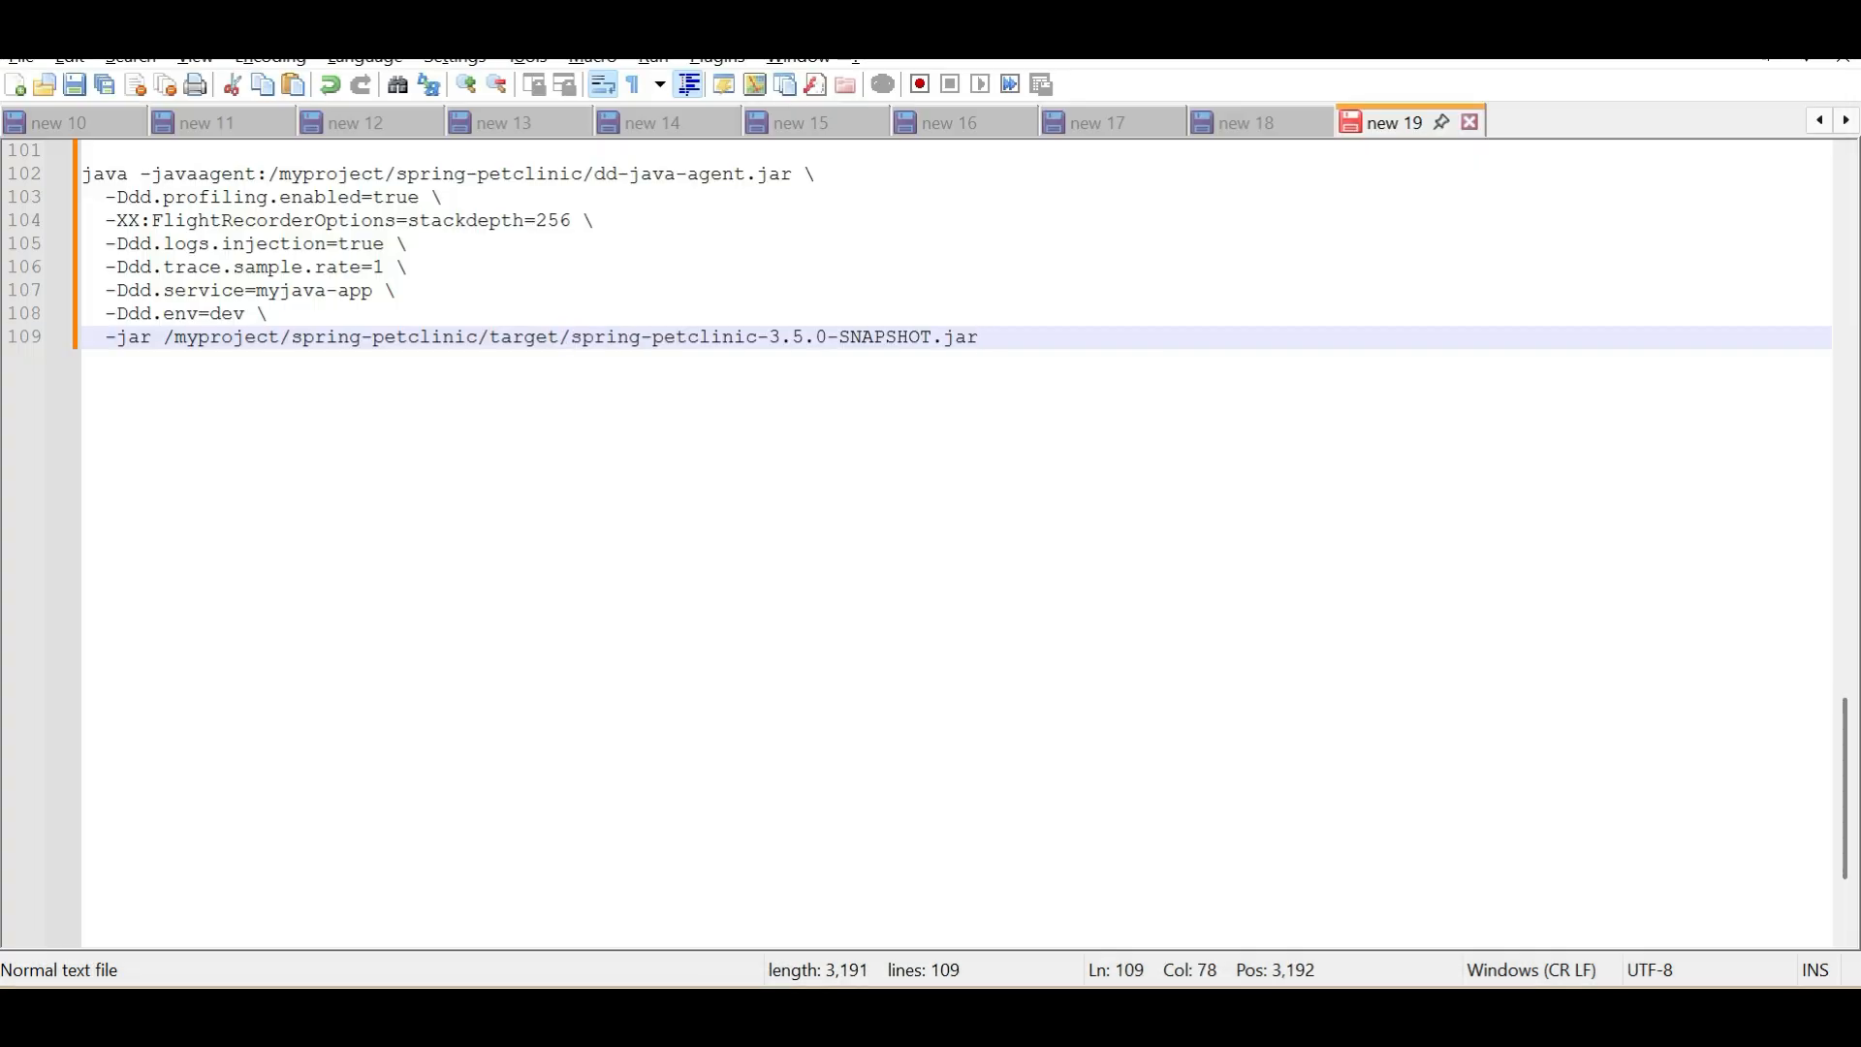
pyautogui.write('>')
pyautogui.hotkey('alt', 'Tab')
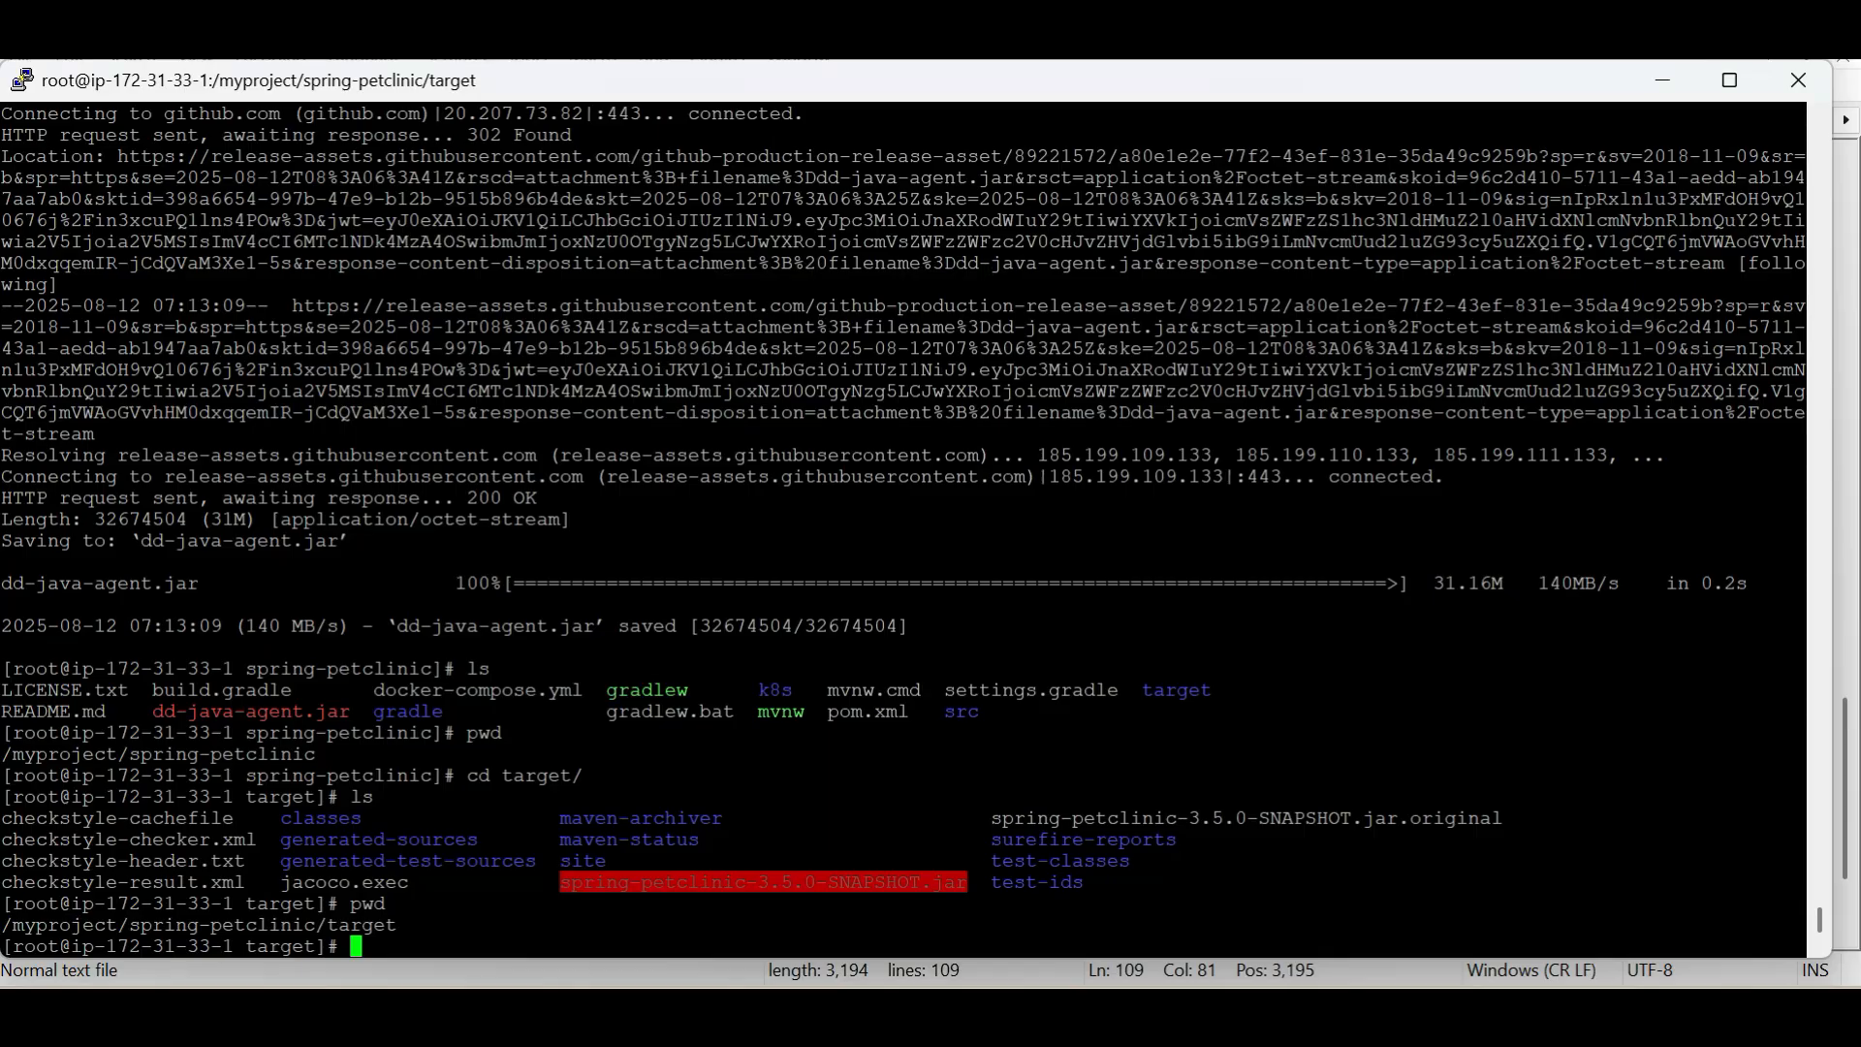
pyautogui.write('mkdir log')
pyautogui.press('Return')
pyautogui.write('l')
pyautogui.press('BackSpace')
pyautogui.write('r')
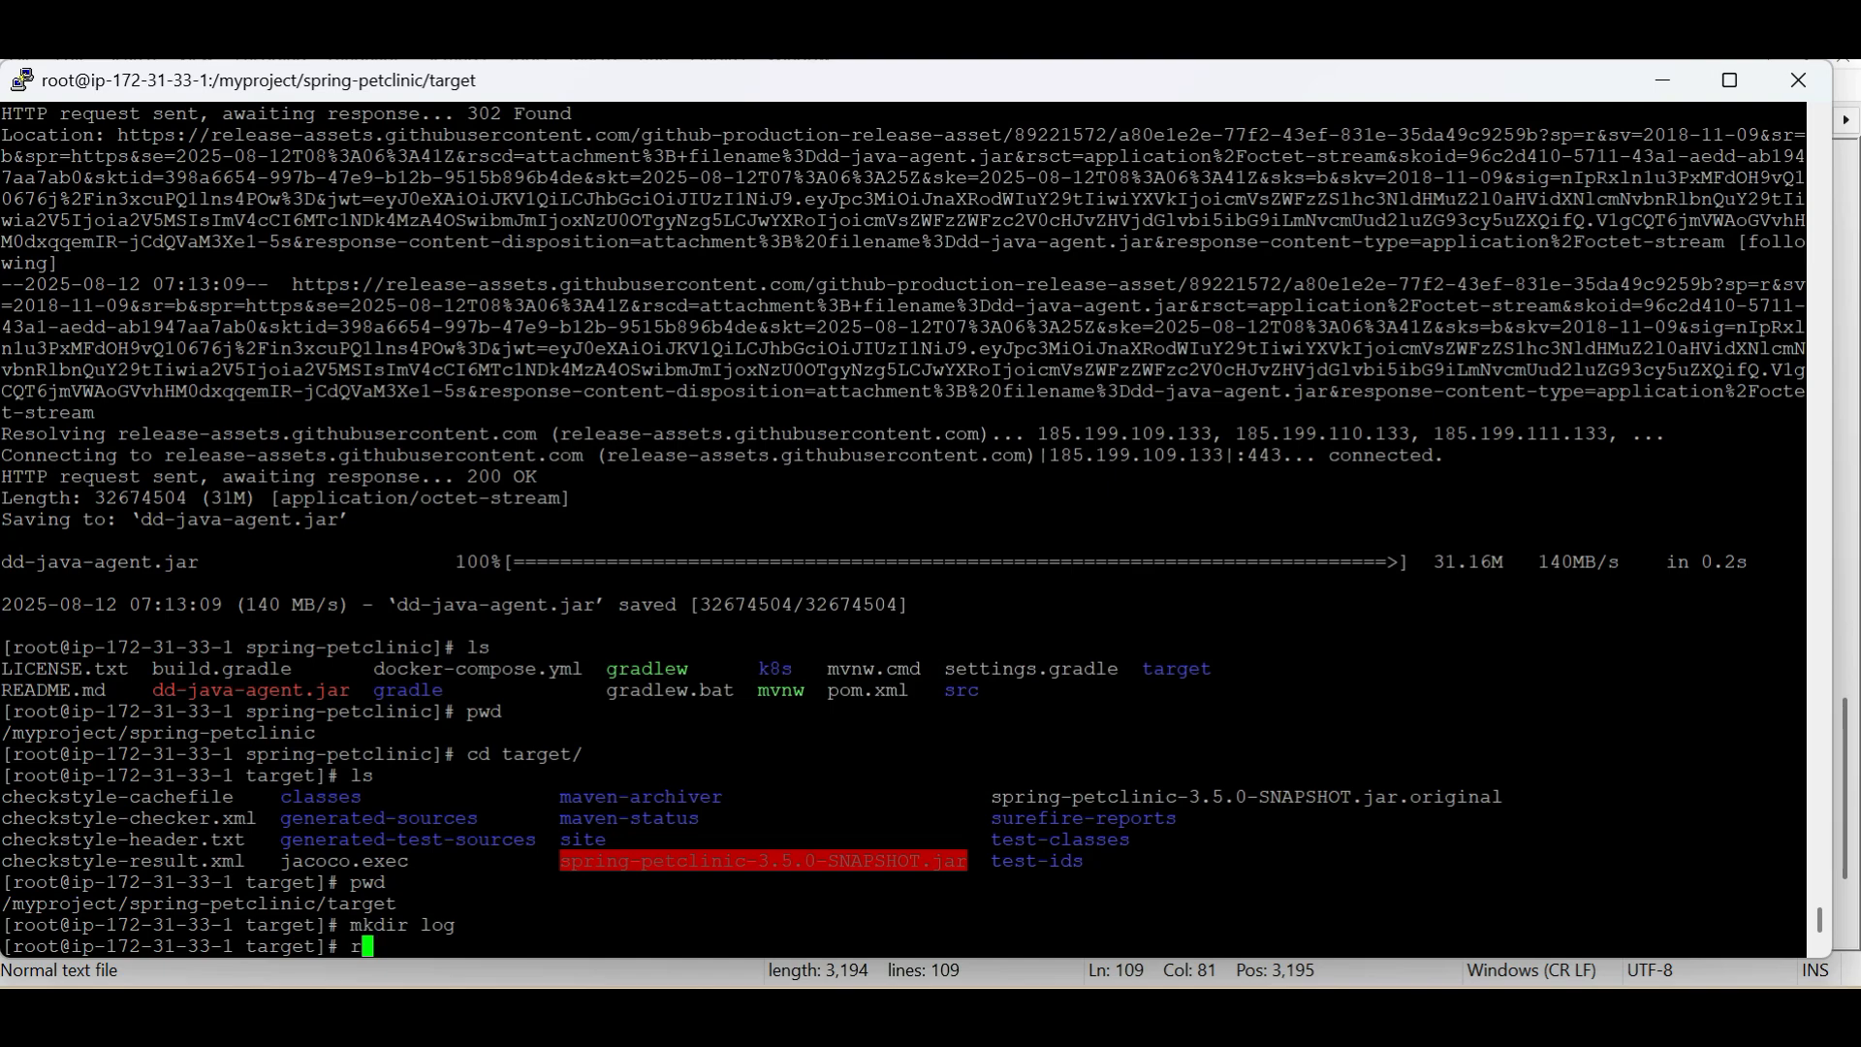
pyautogui.write('m -rf log')
pyautogui.press('Return')
# Go up to the spring-petclinic directory, list its contents and create a log directory there with mkdir -p
pyautogui.write('c')
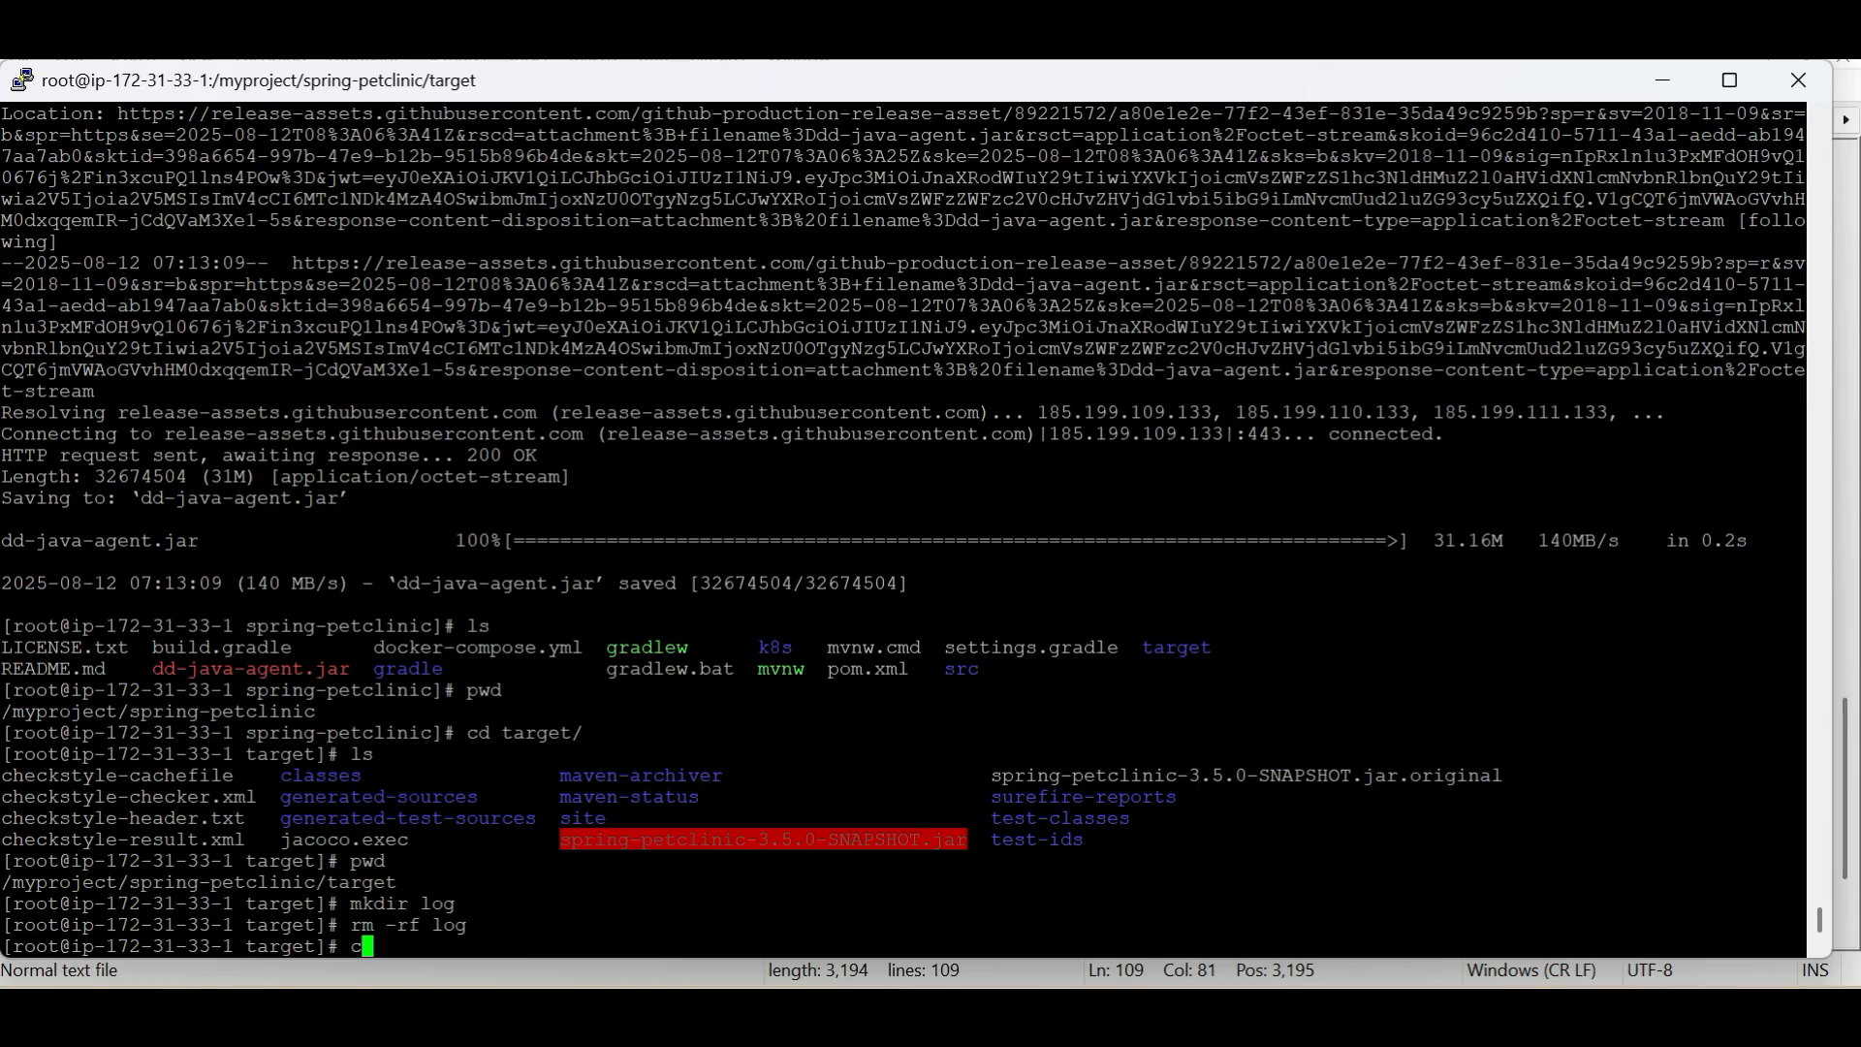
pyautogui.write('d ..')
pyautogui.press('Return')
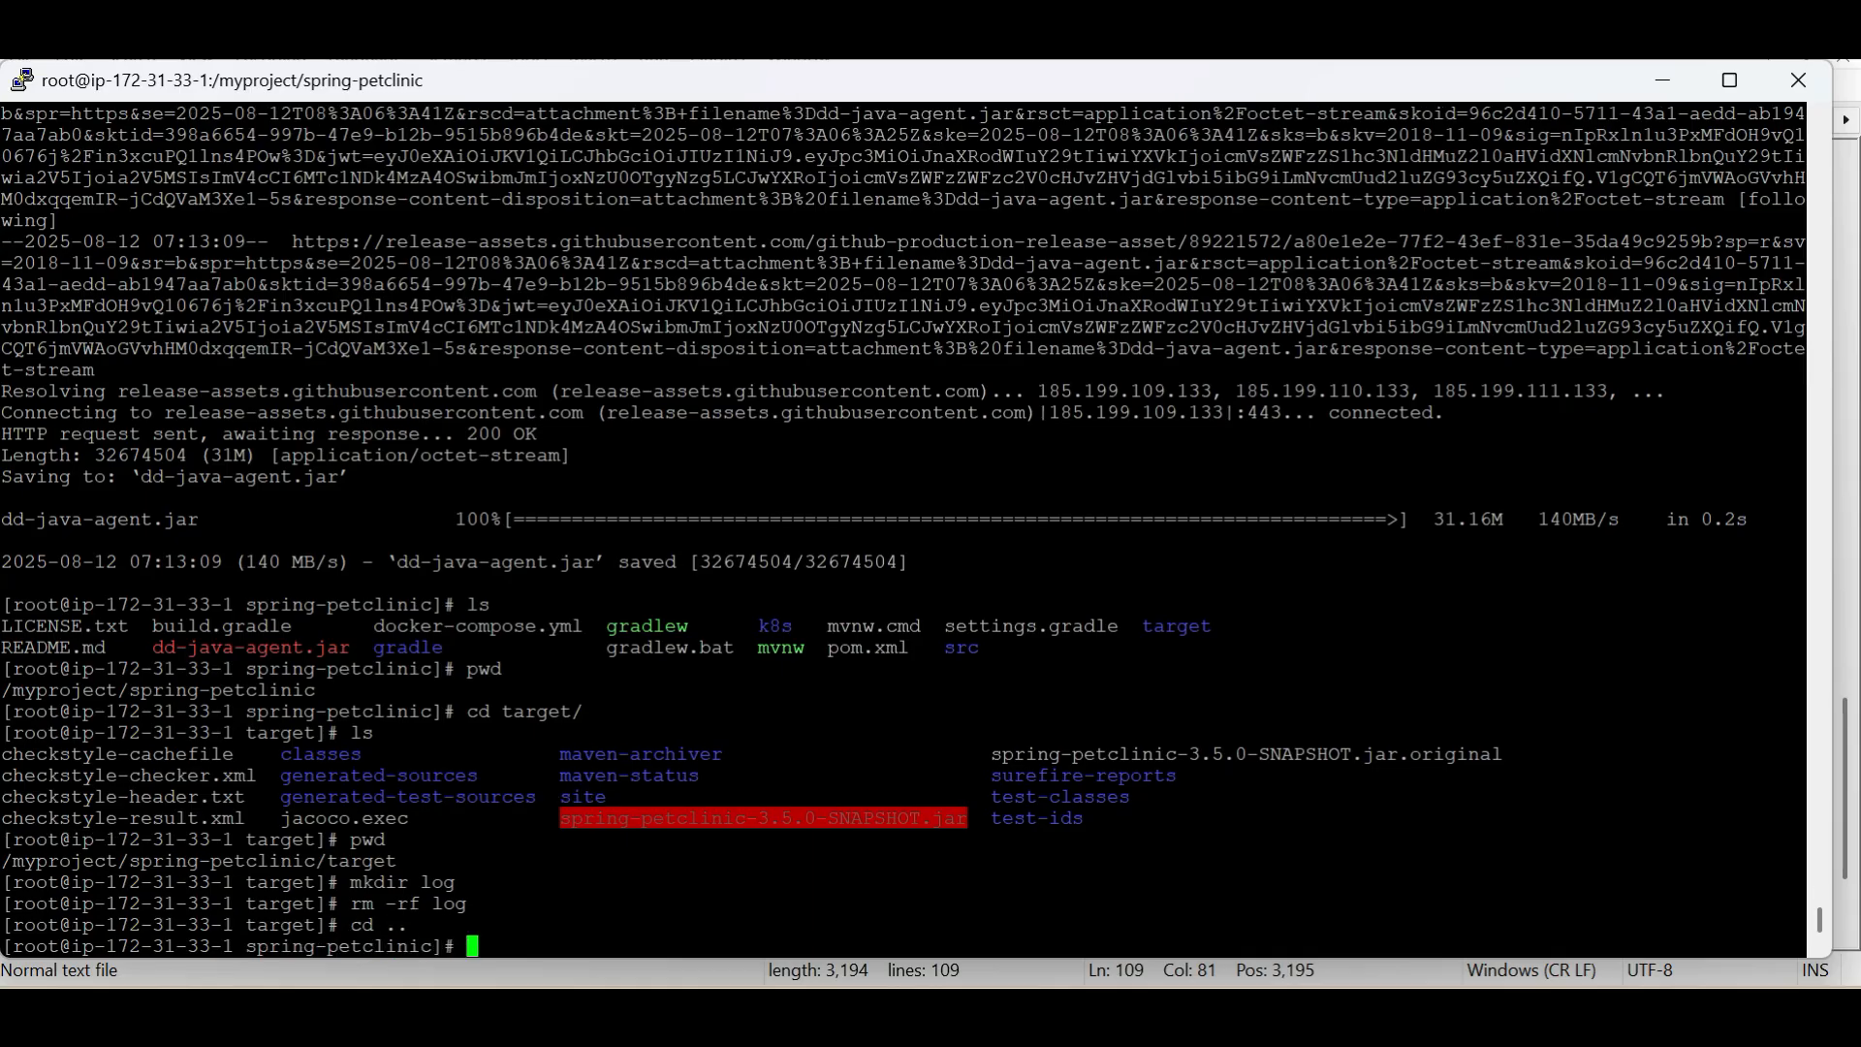
pyautogui.write('ls')
pyautogui.press('Return')
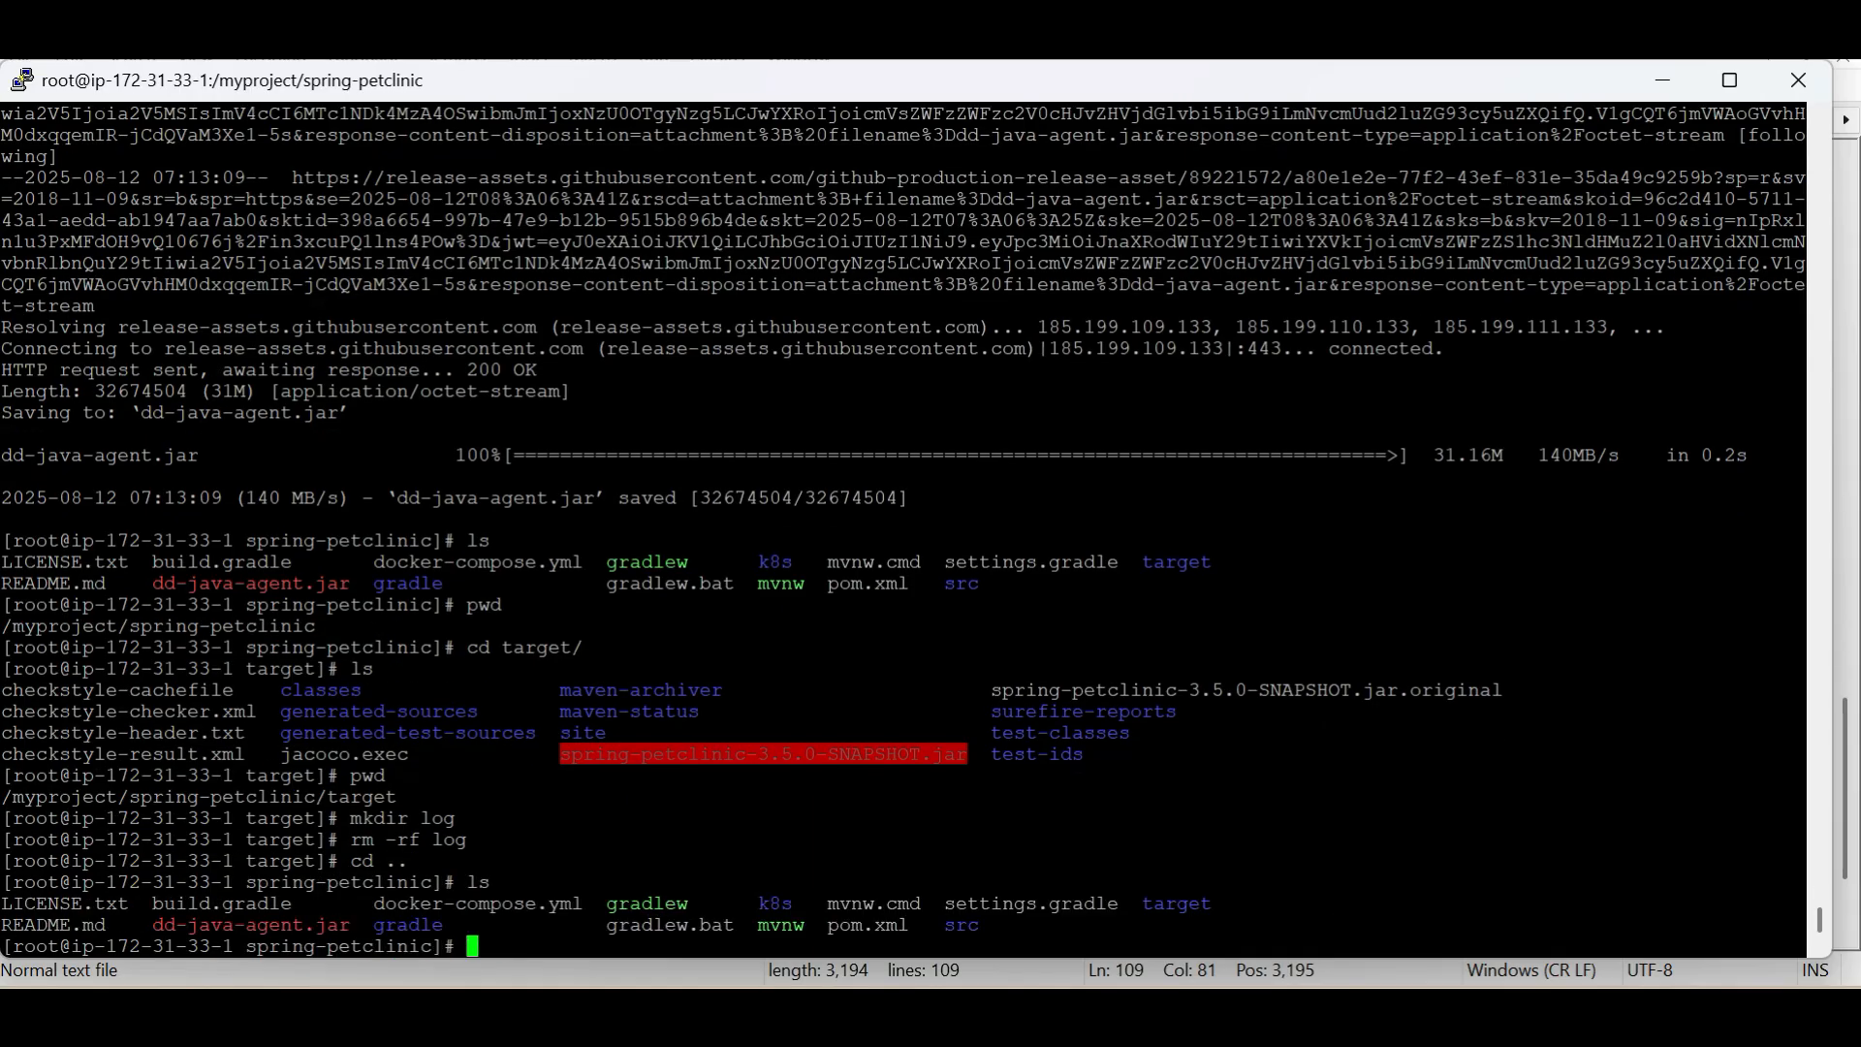
pyautogui.write('mkdir -p log')
pyautogui.press('Return')
# Enter the log directory, print its working path and copy /myproject/spring-petclinic/log
pyautogui.write('cd log/')
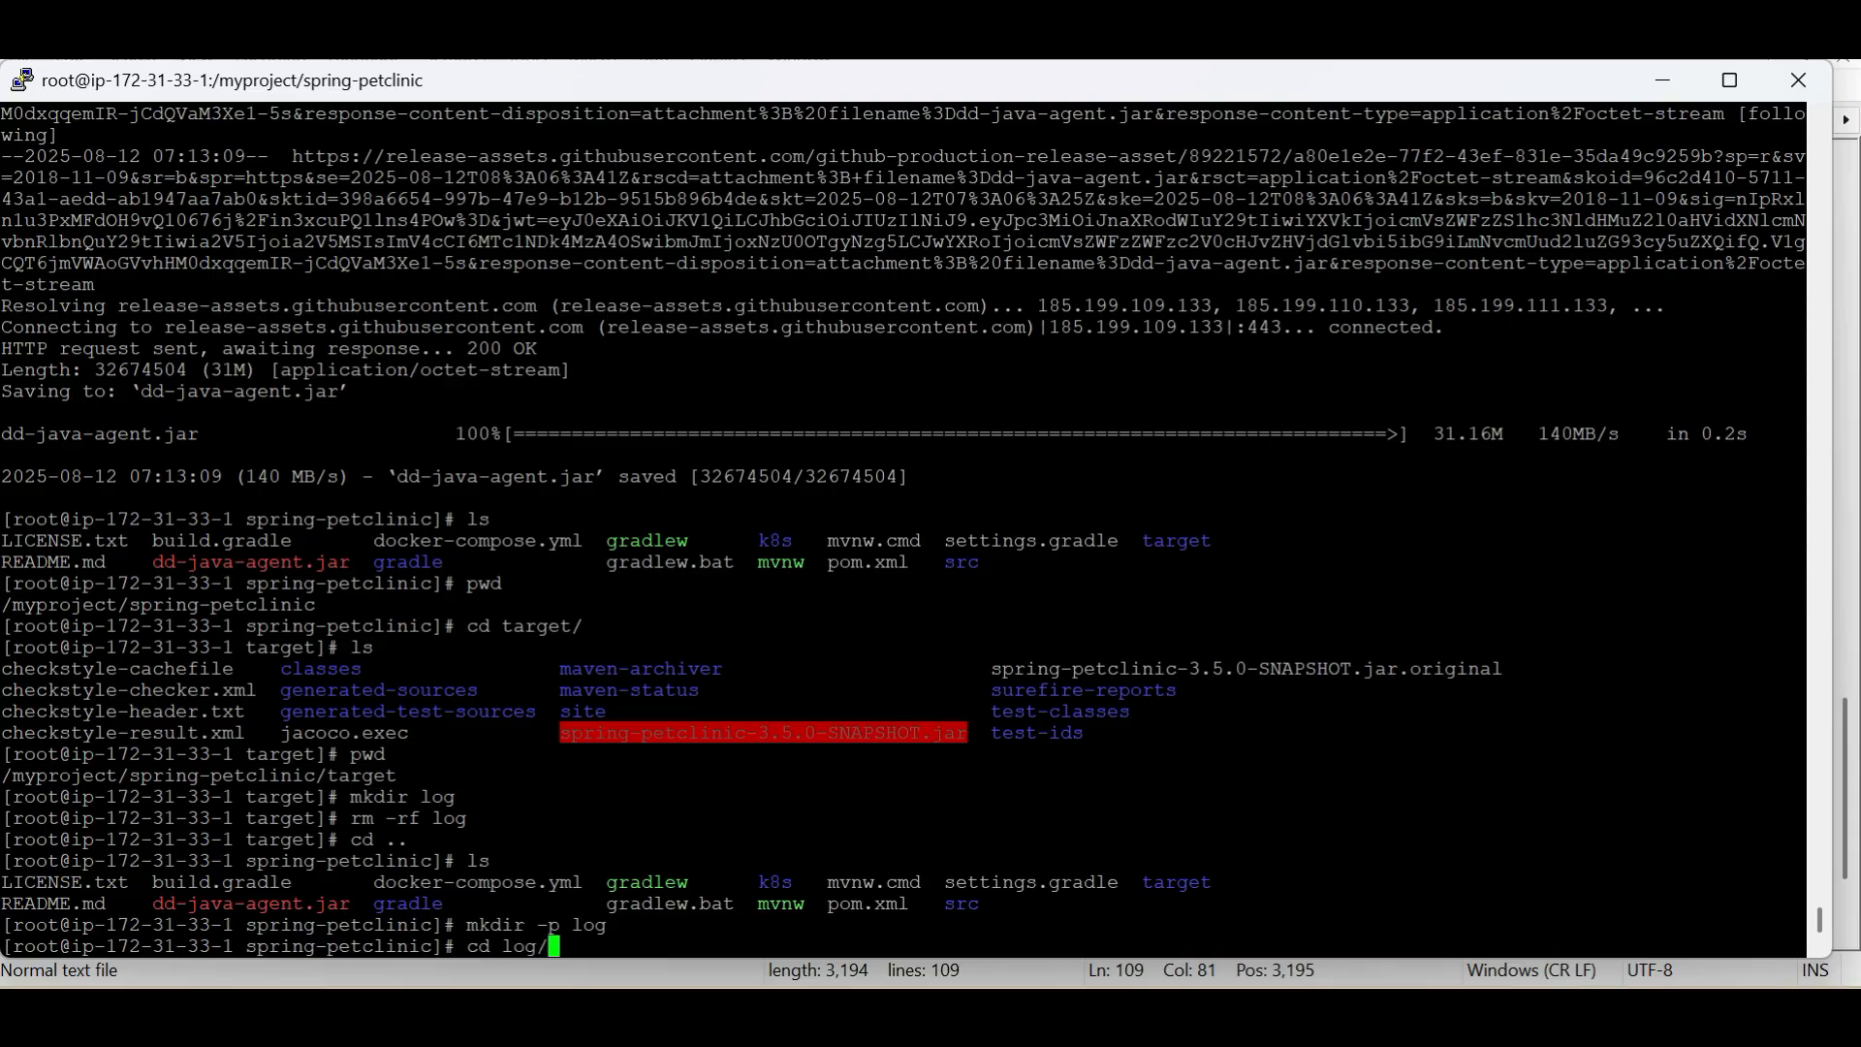
pyautogui.press('Return')
pyautogui.write('pwd')
pyautogui.press('Return')
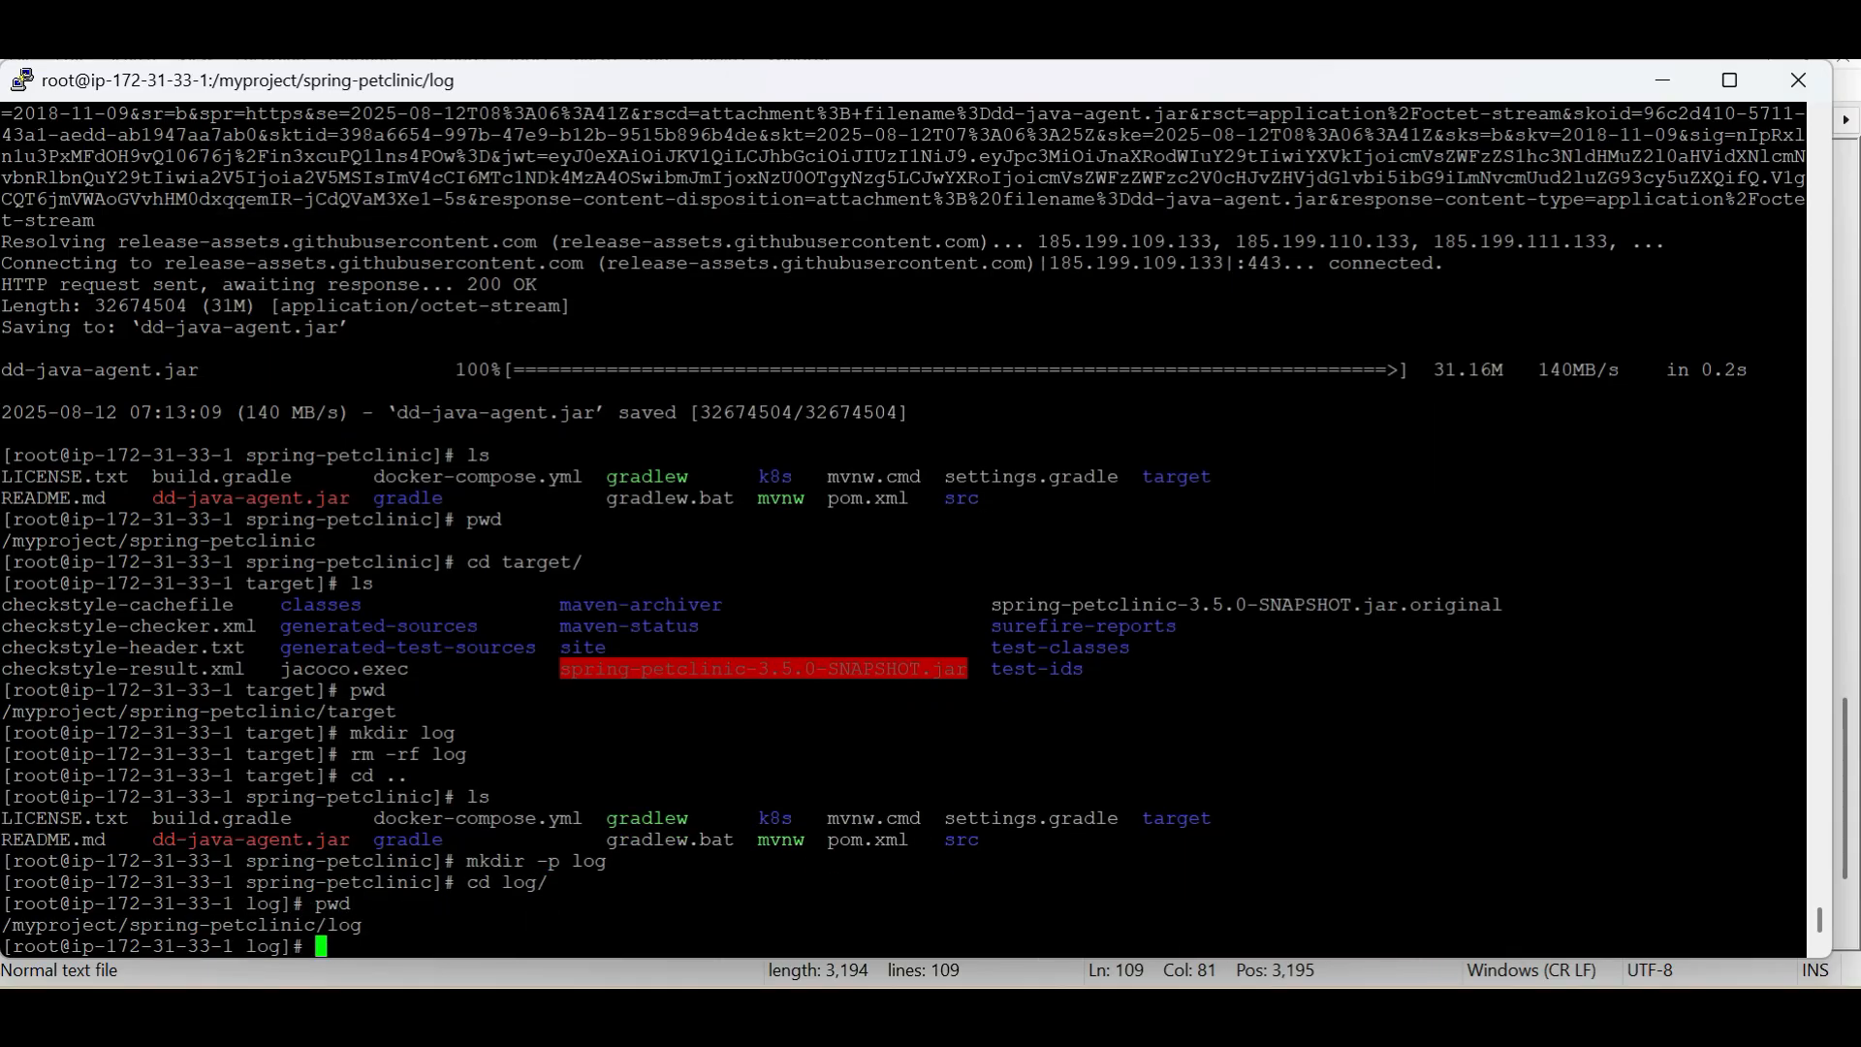
pyautogui.doubleClick(183, 926)
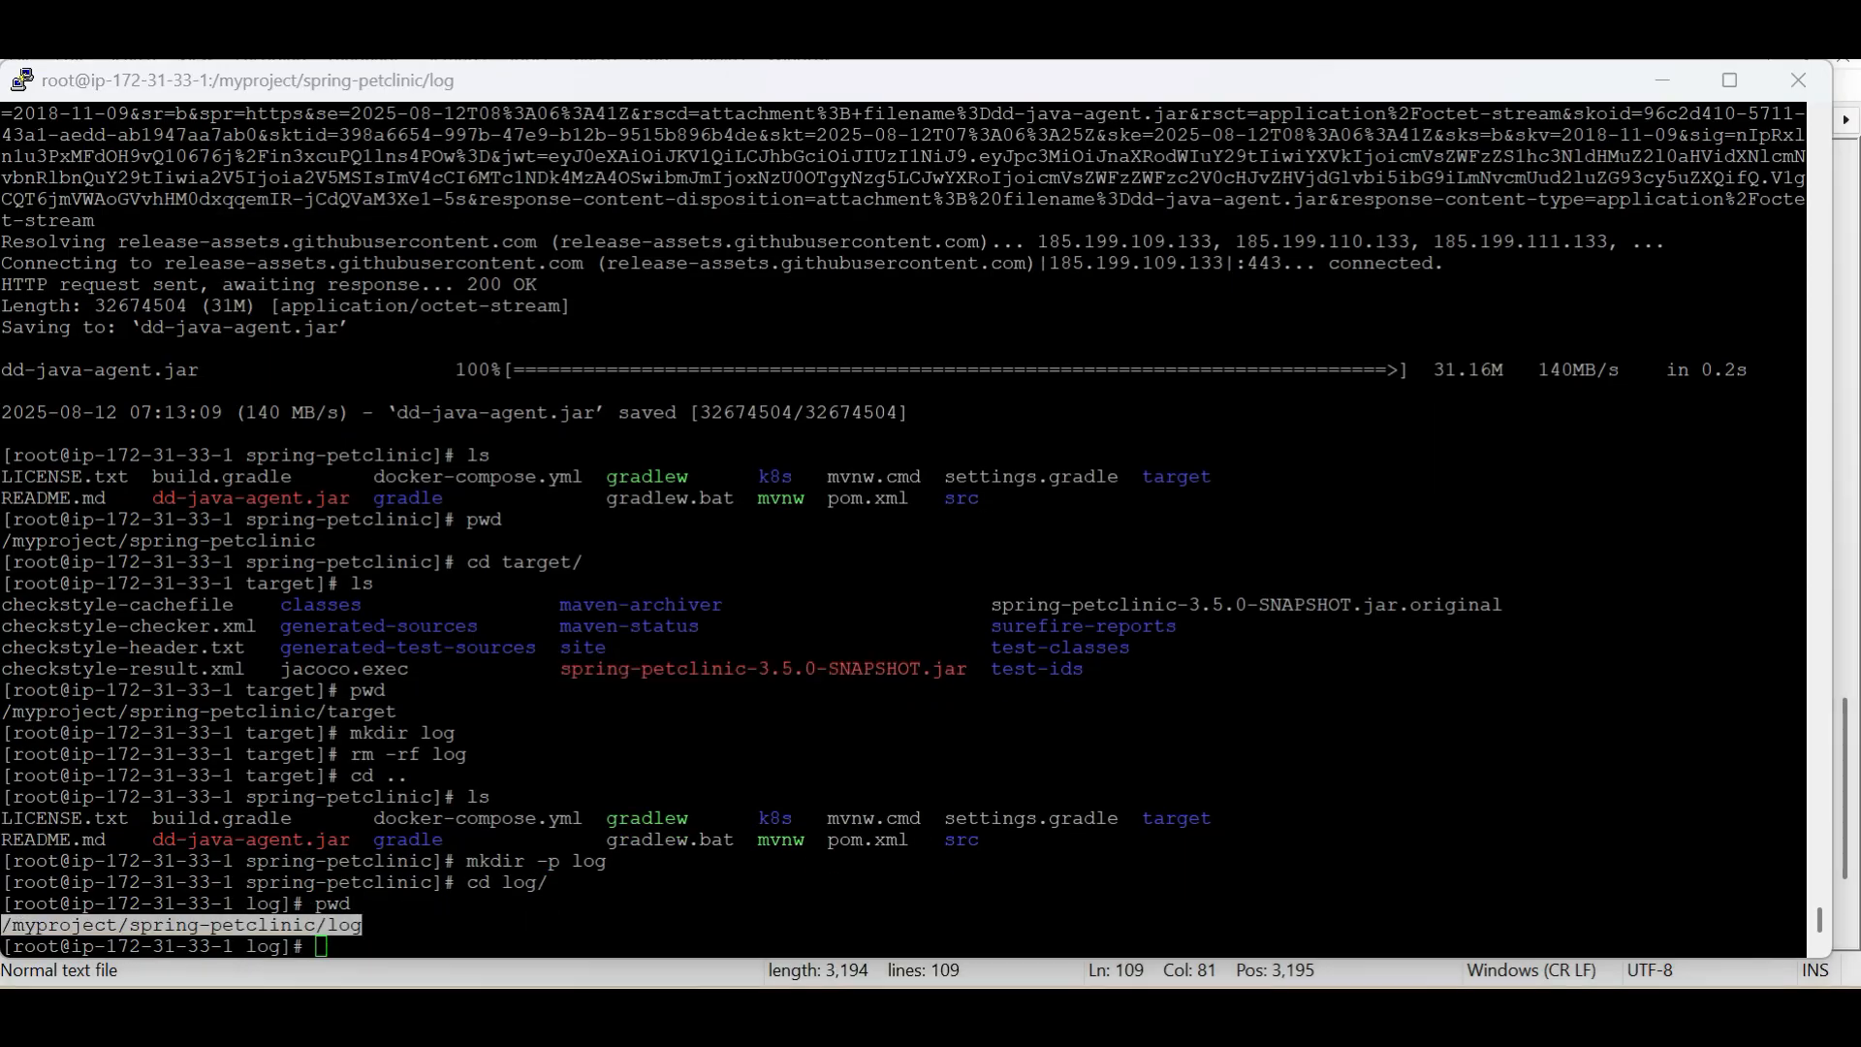
# In Notepad++, complete the output redirect at the end of line 109 with /myproject/spring-petclinic/log/springboot.log
pyautogui.hotkey('alt', 'Tab')
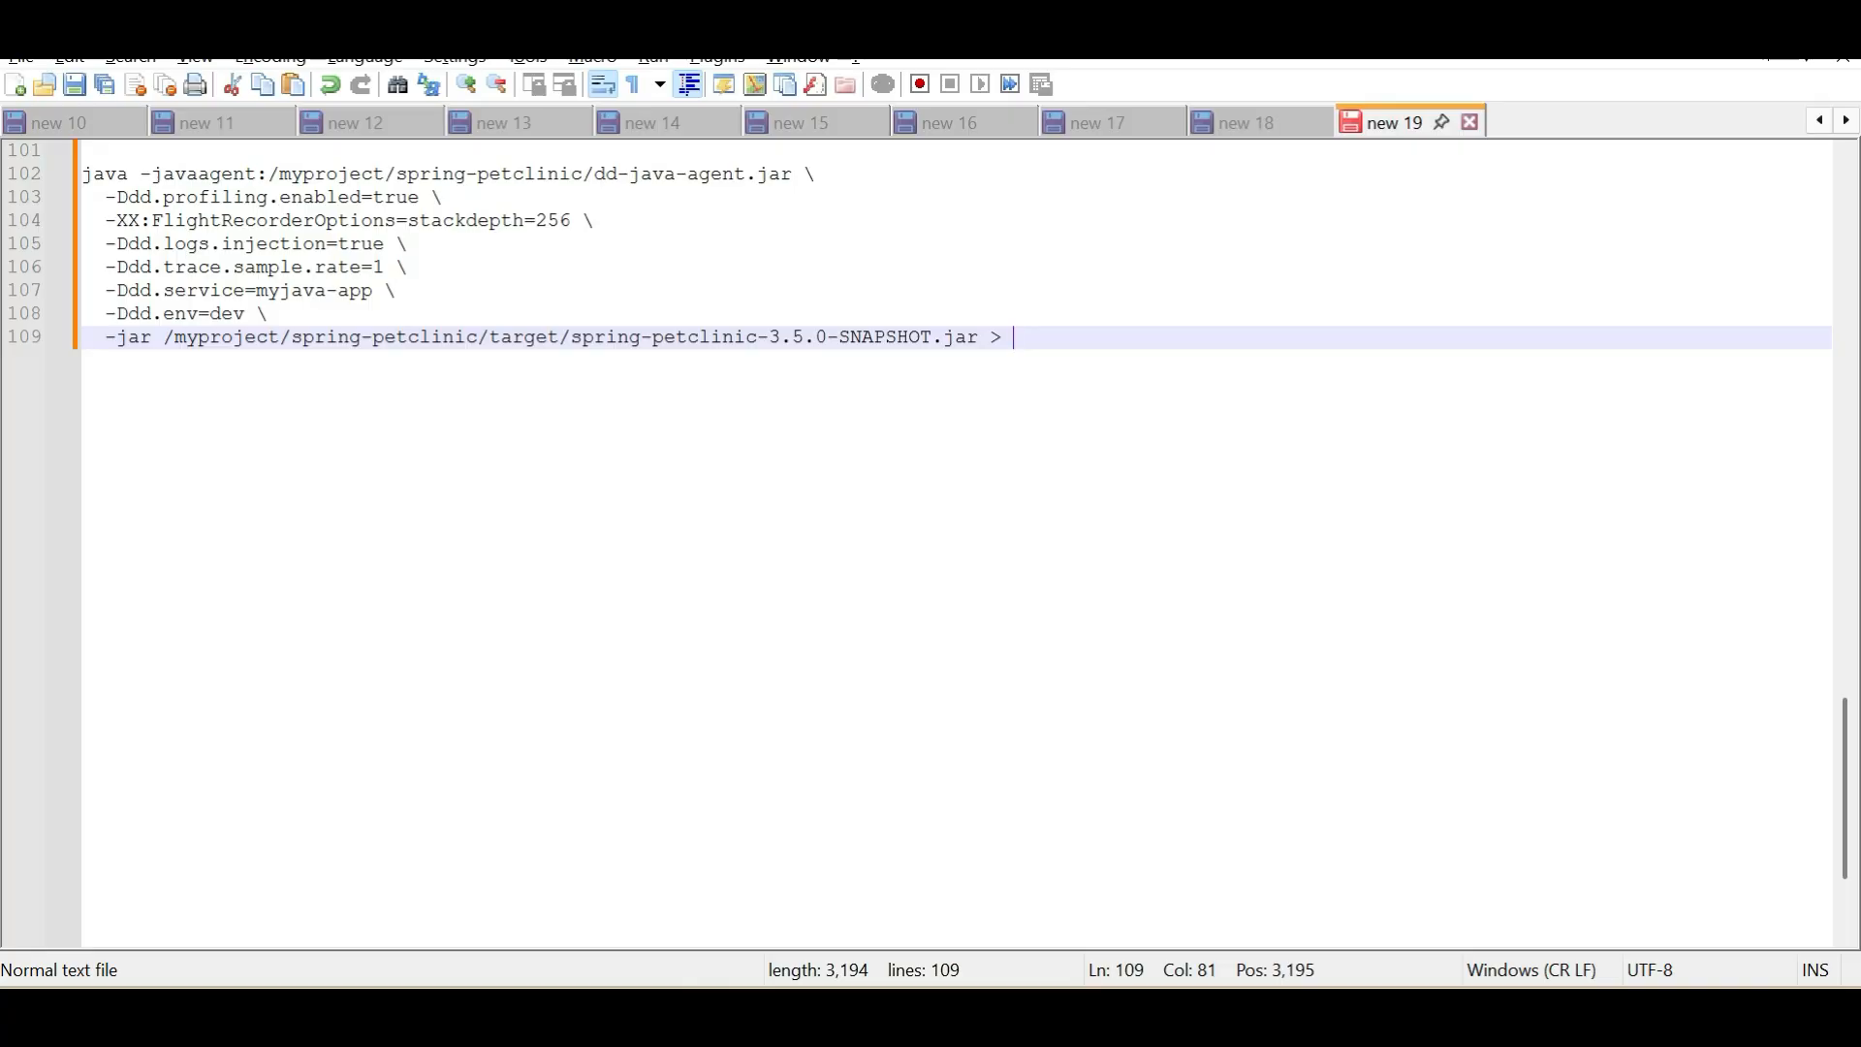
pyautogui.write('/myproject/spring-petclinic/log')
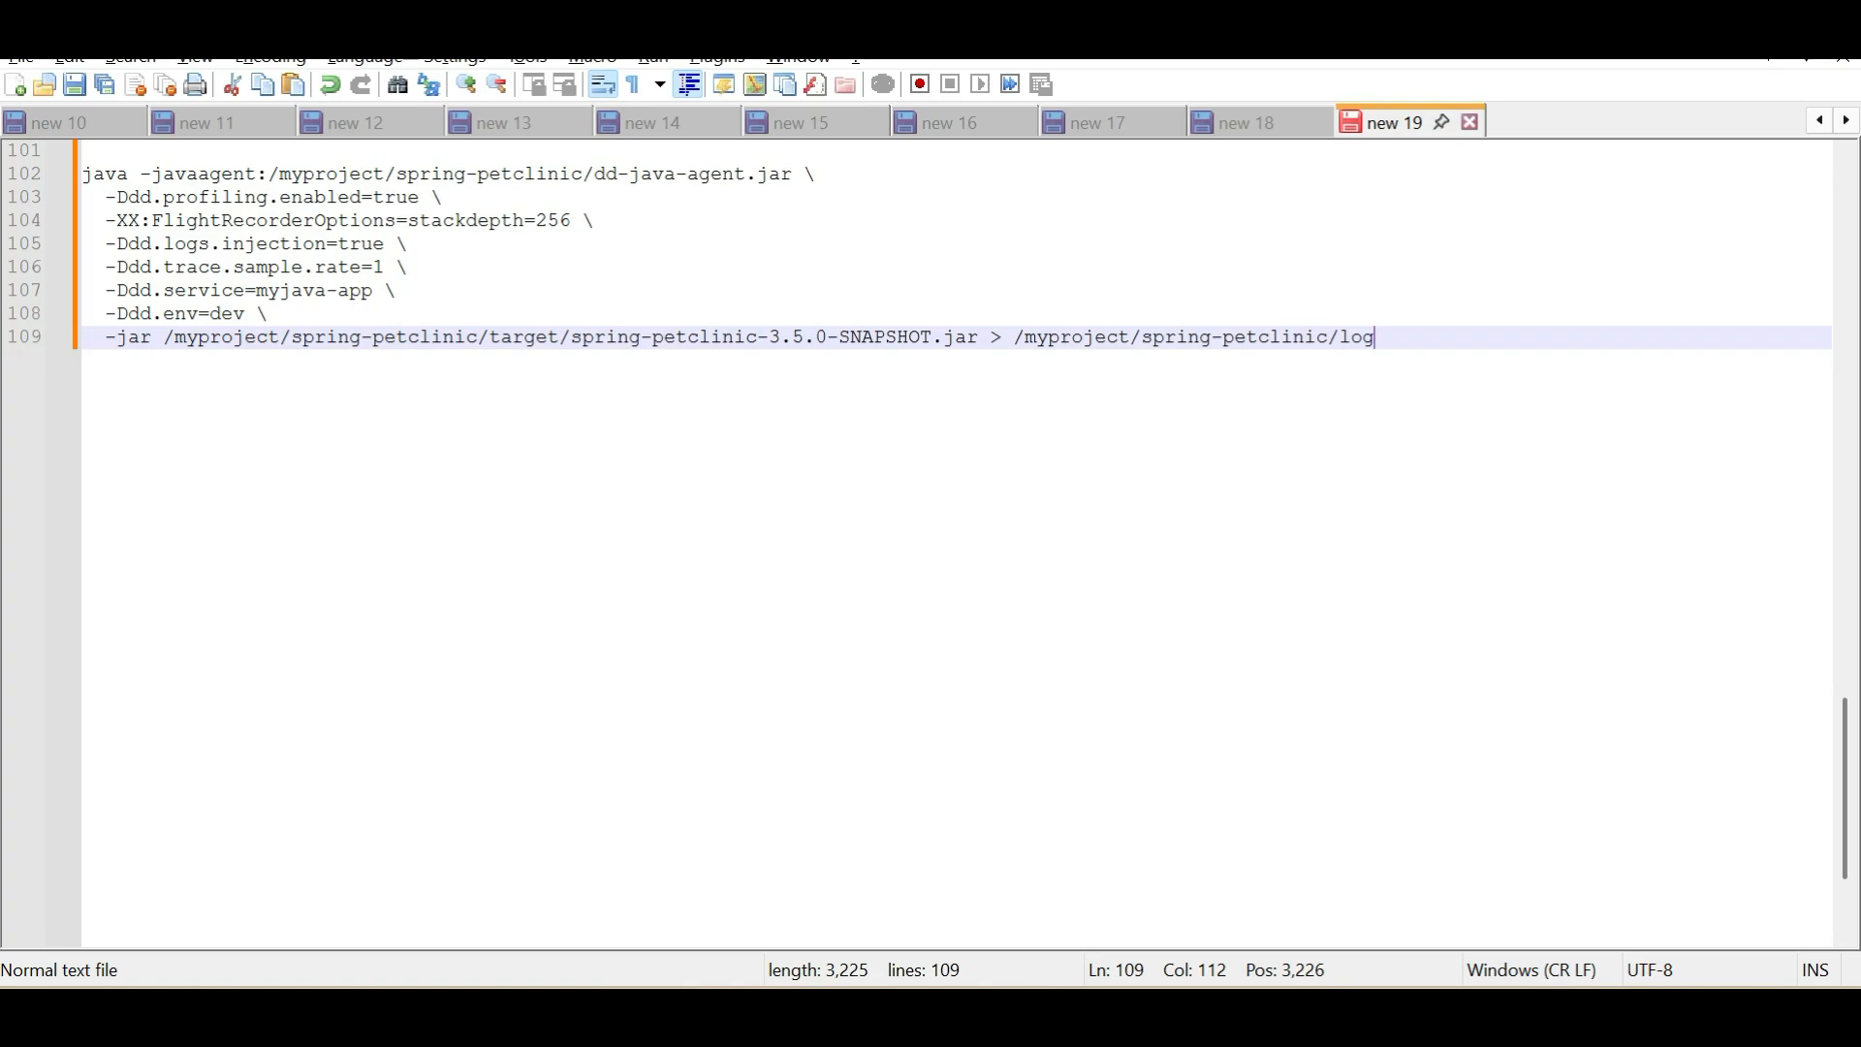
pyautogui.write('/spring')
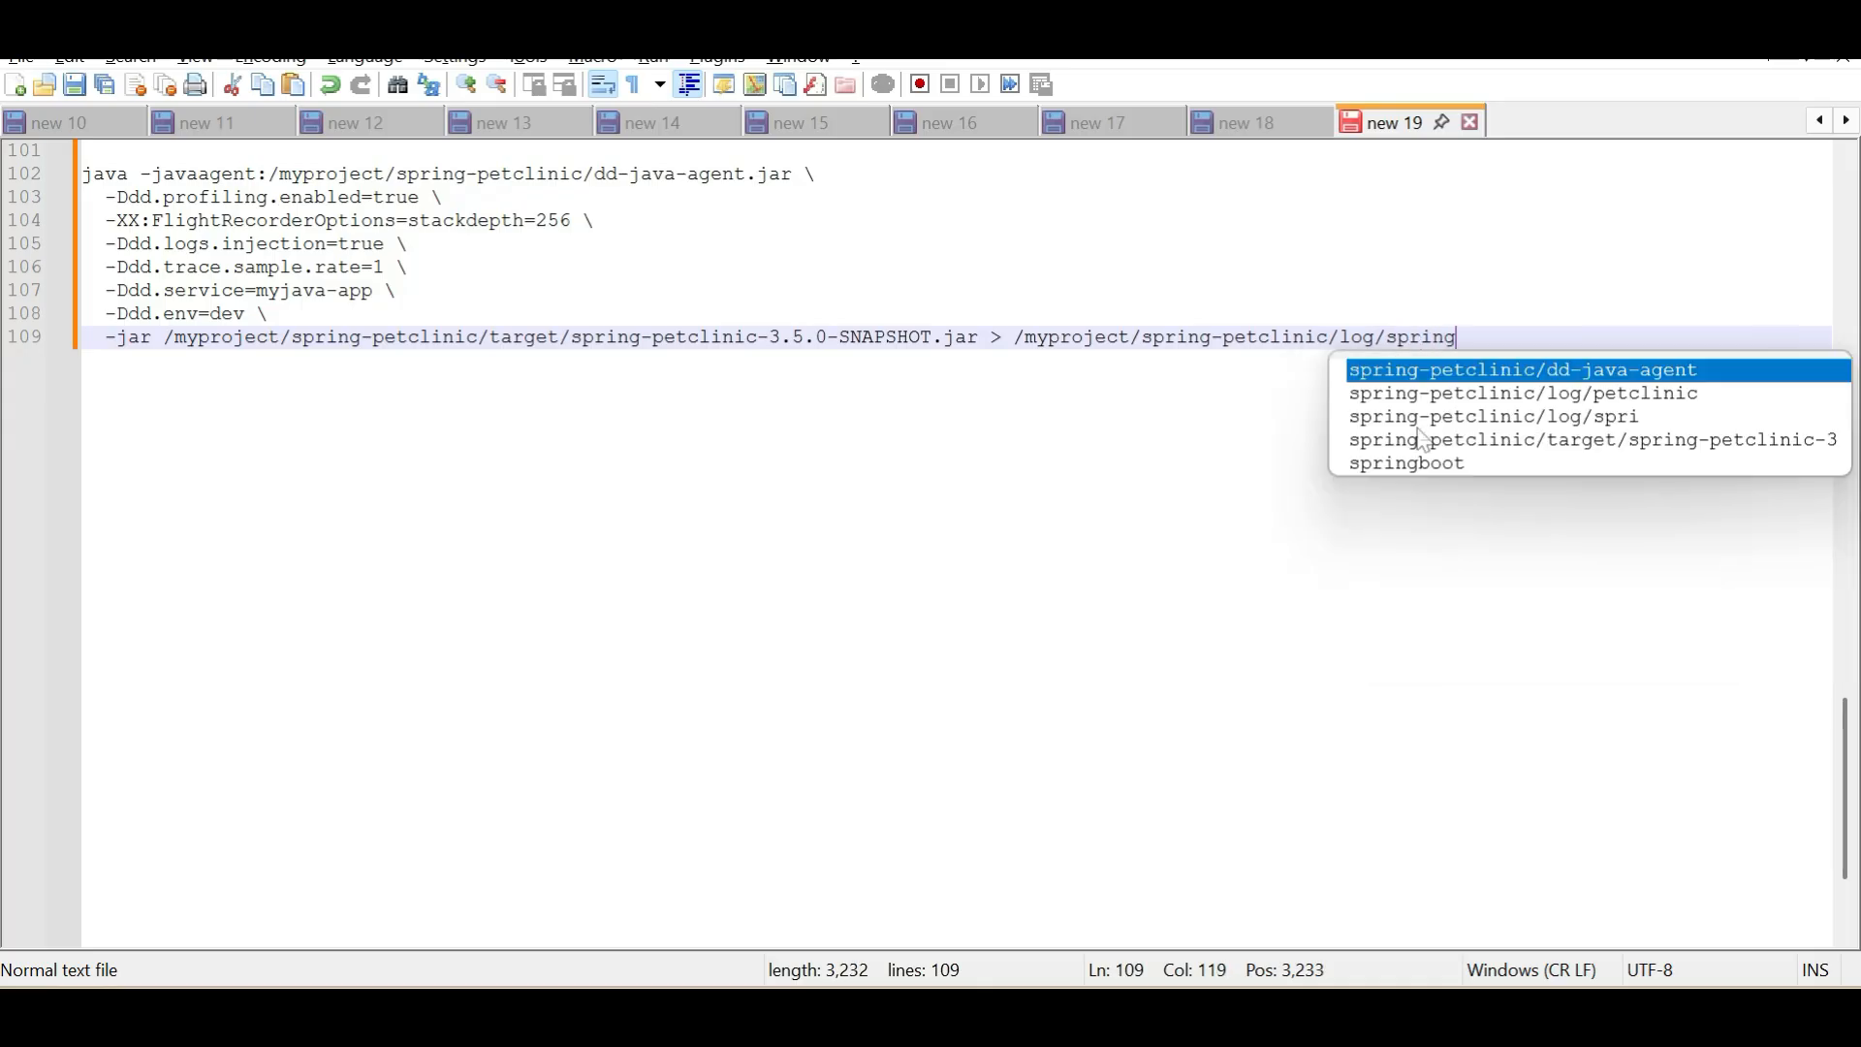
pyautogui.press('Down')
pyautogui.press('Down')
pyautogui.press('Down')
pyautogui.press('Down')
pyautogui.write('boot')
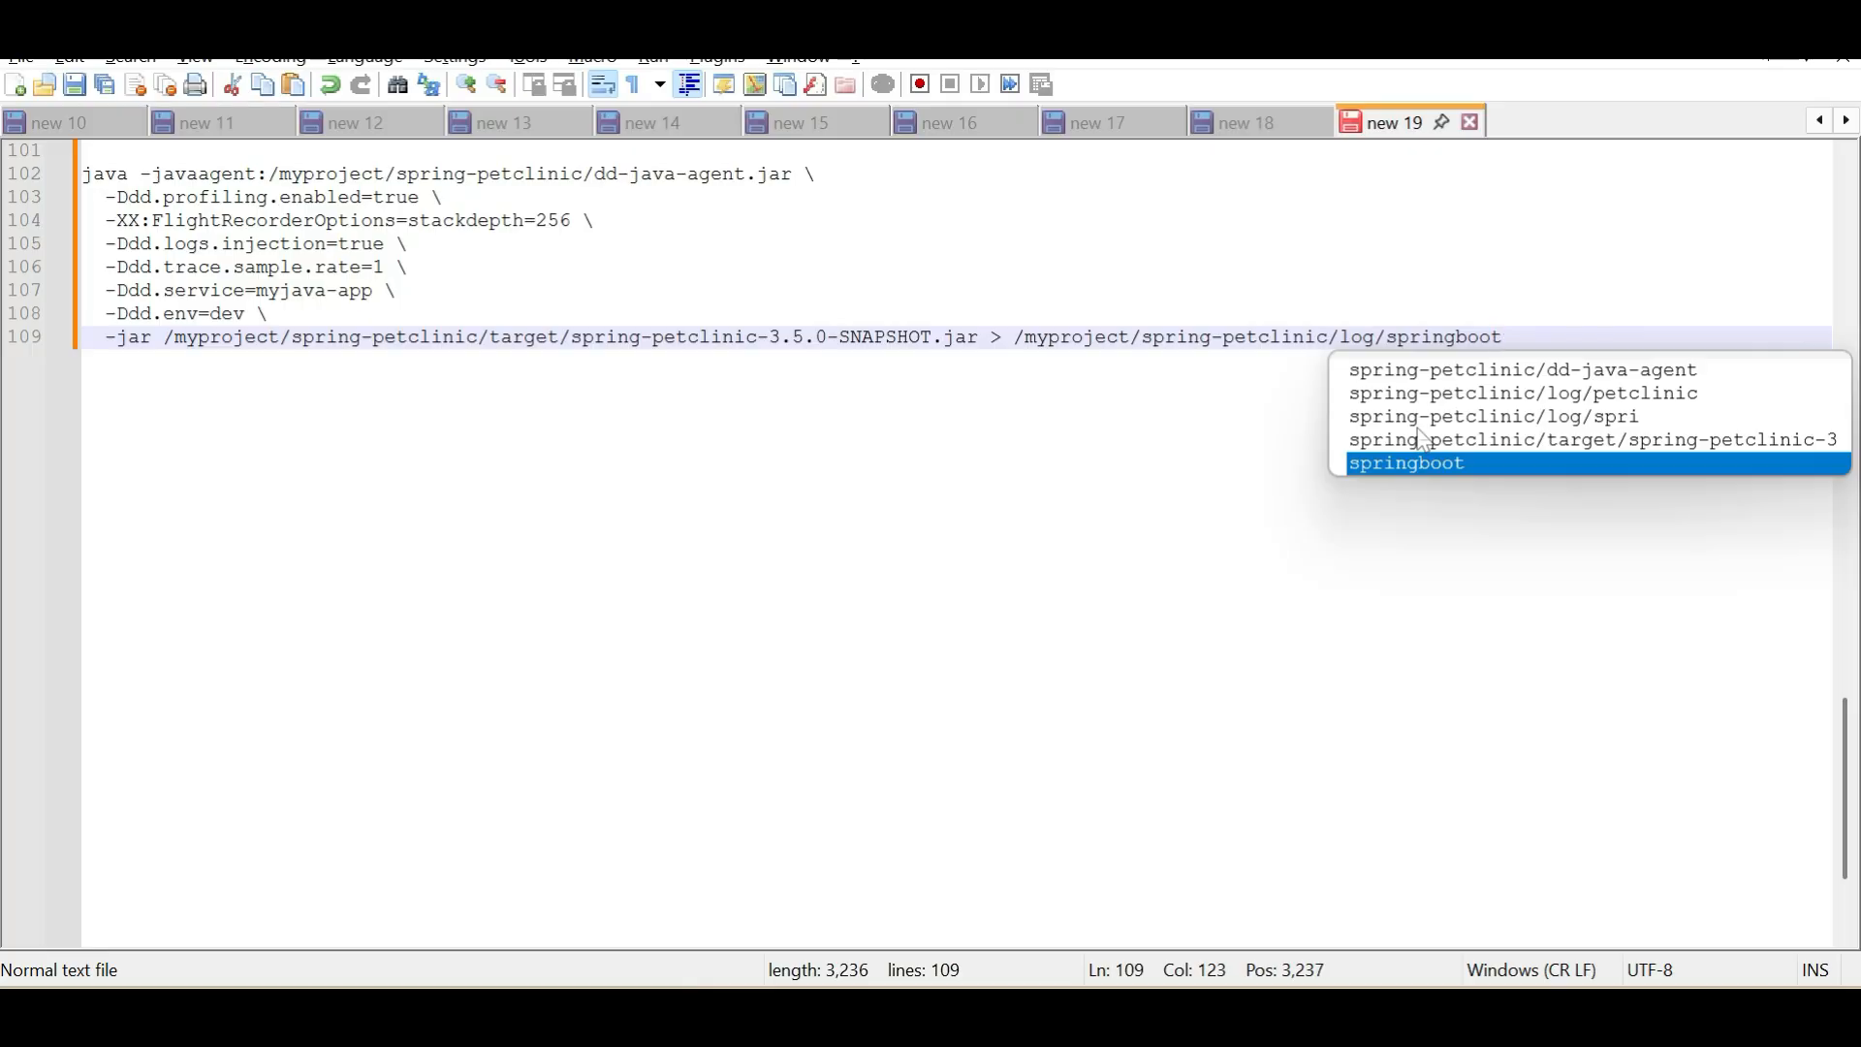
pyautogui.write('.log')
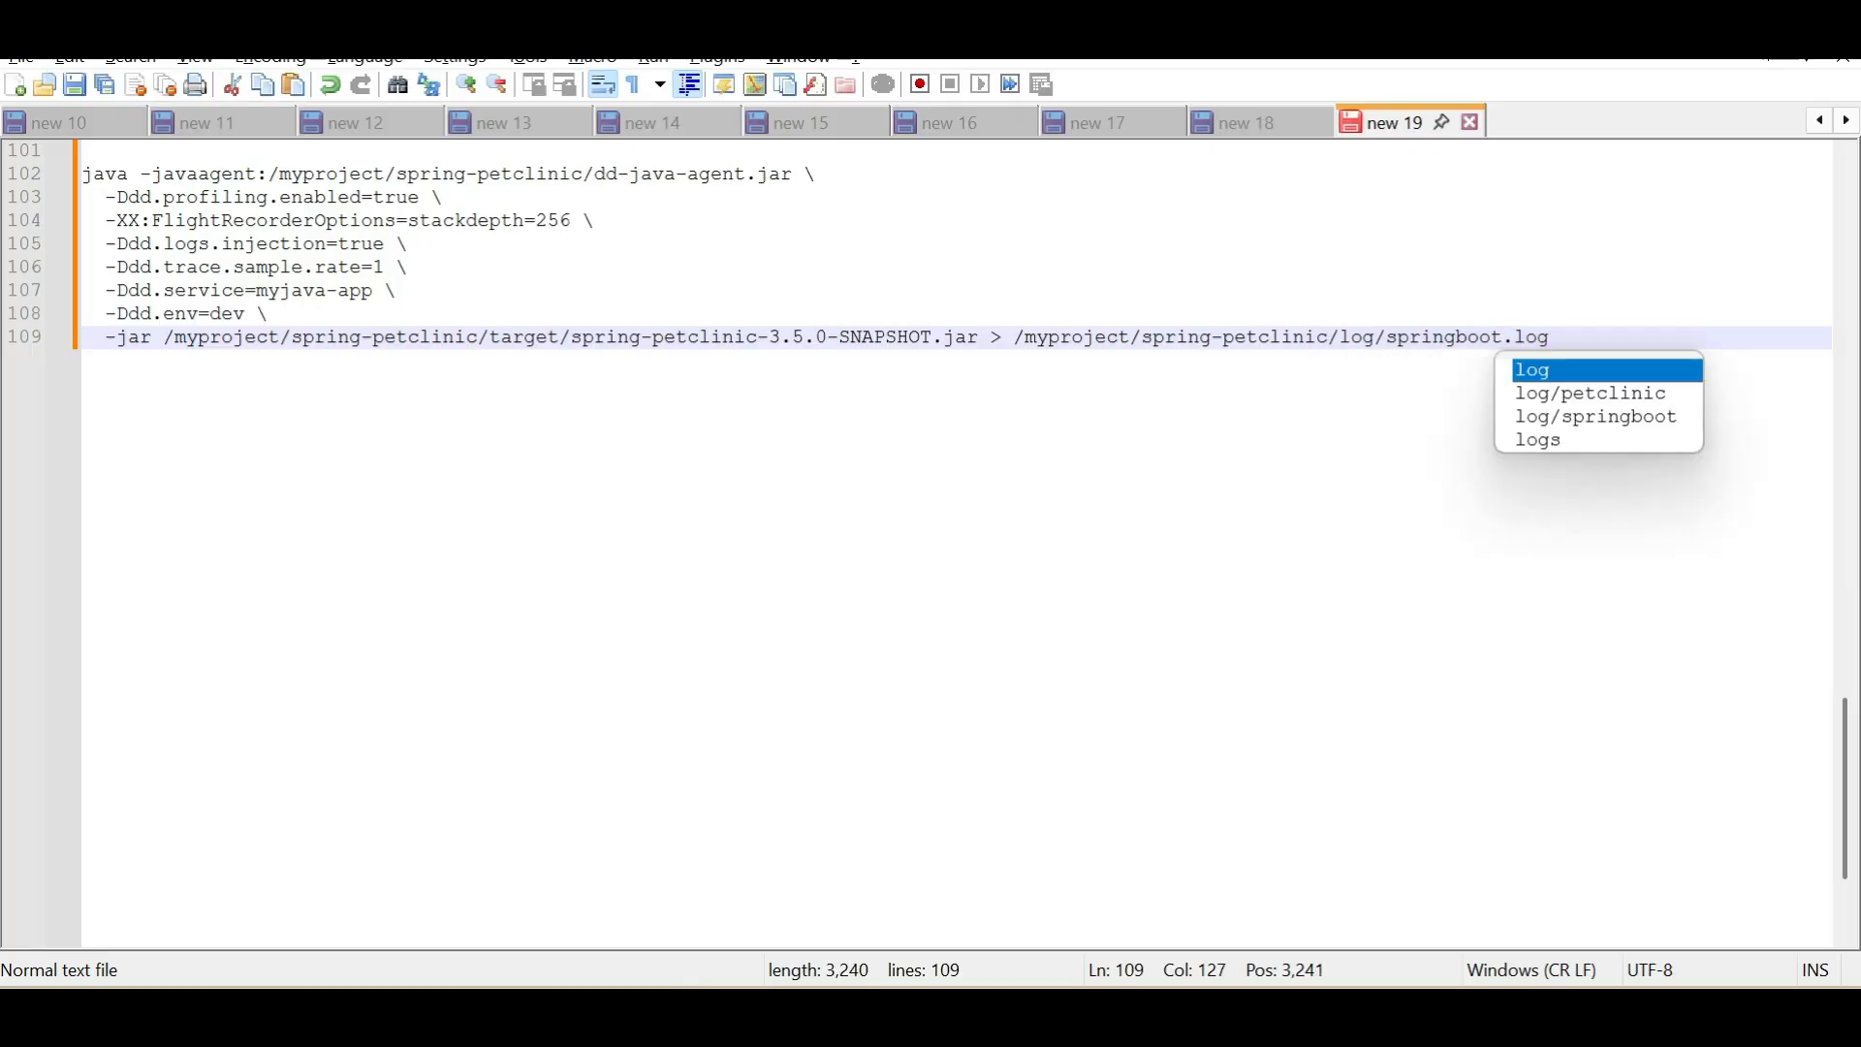
pyautogui.press('Escape')
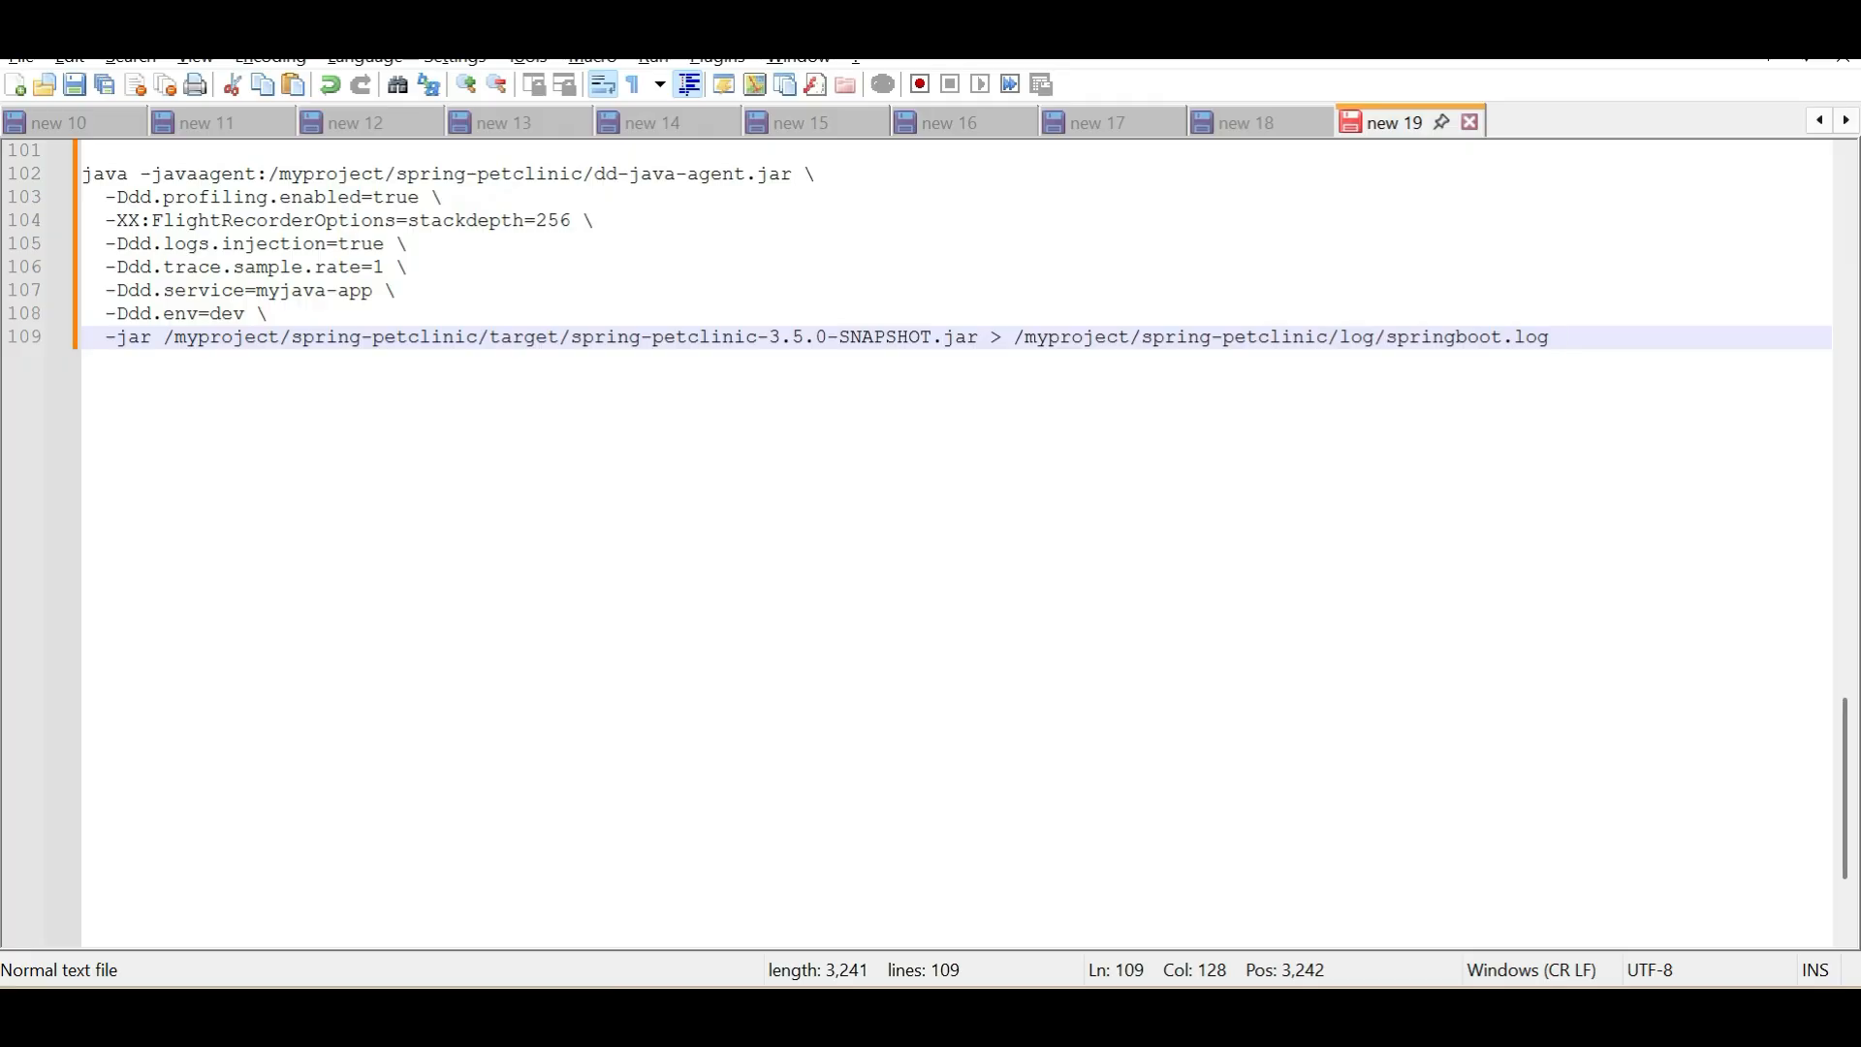
# Append 2>&1 after springboot.log on line 109 to redirect error output to the same log
pyautogui.write('2')
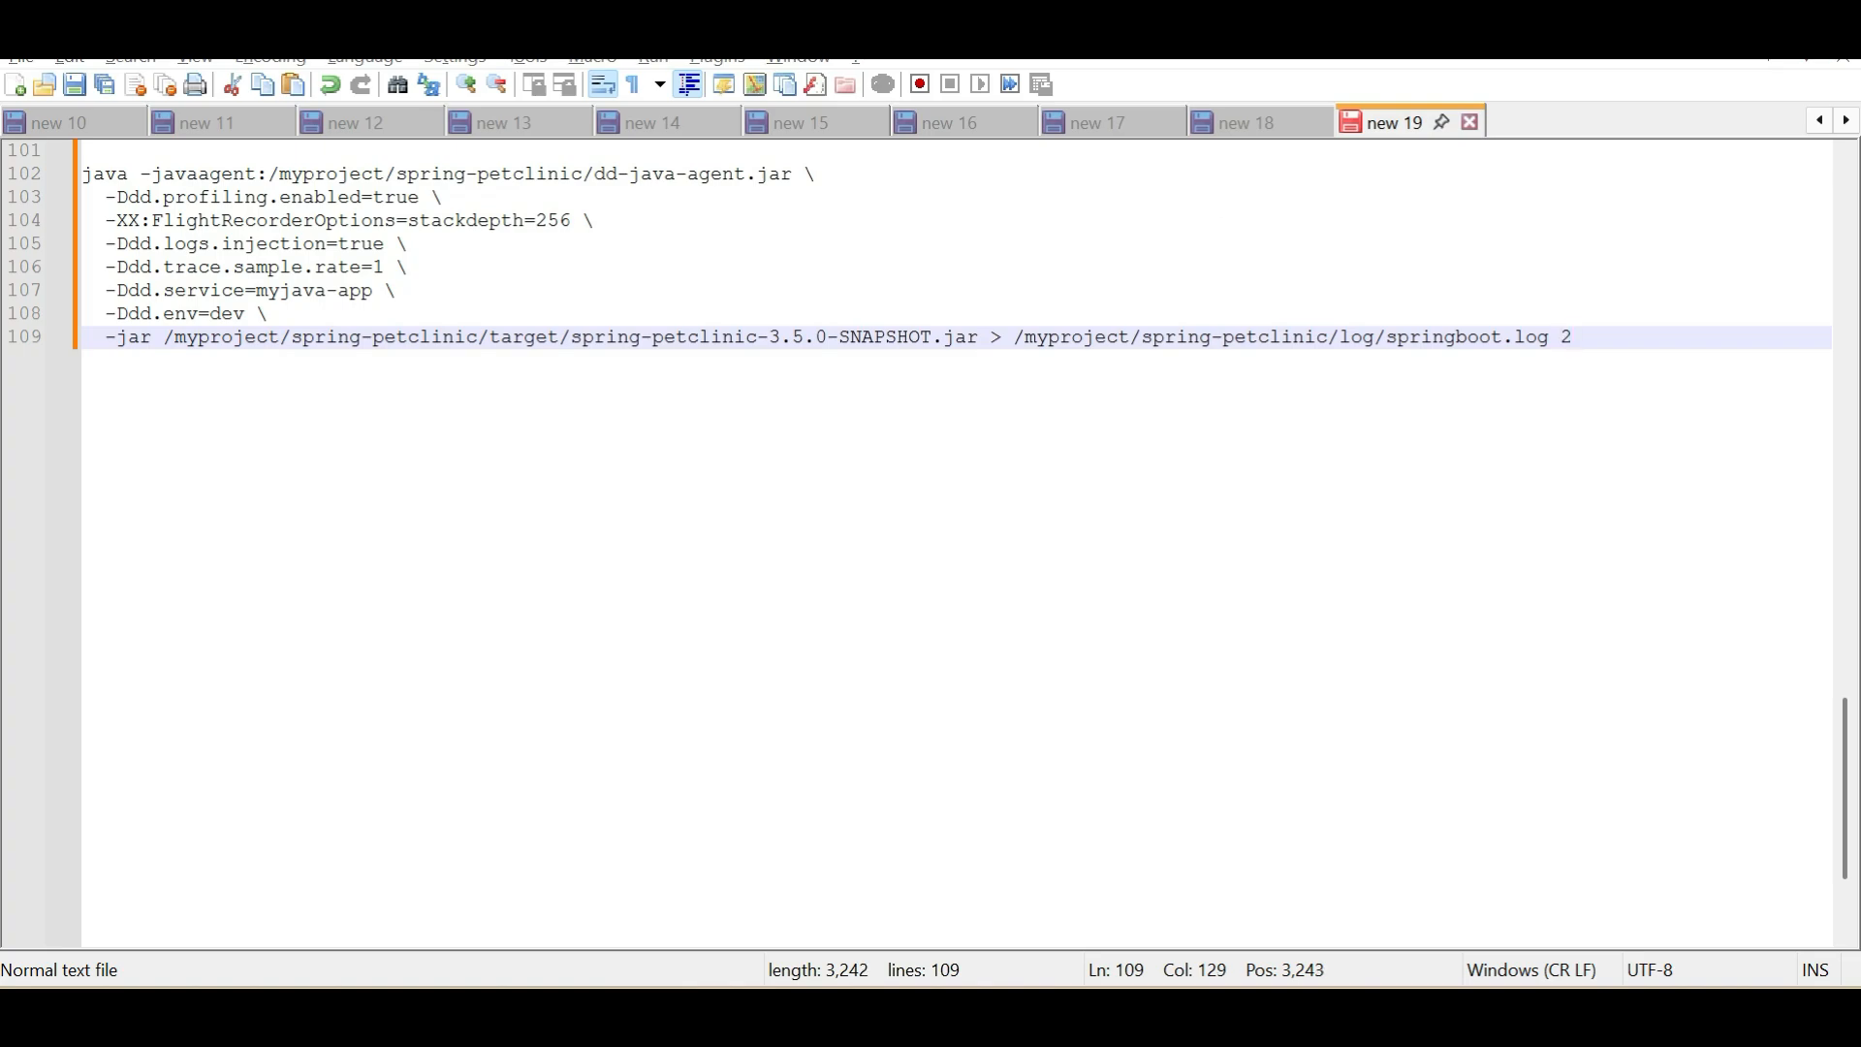
pyautogui.write('>')
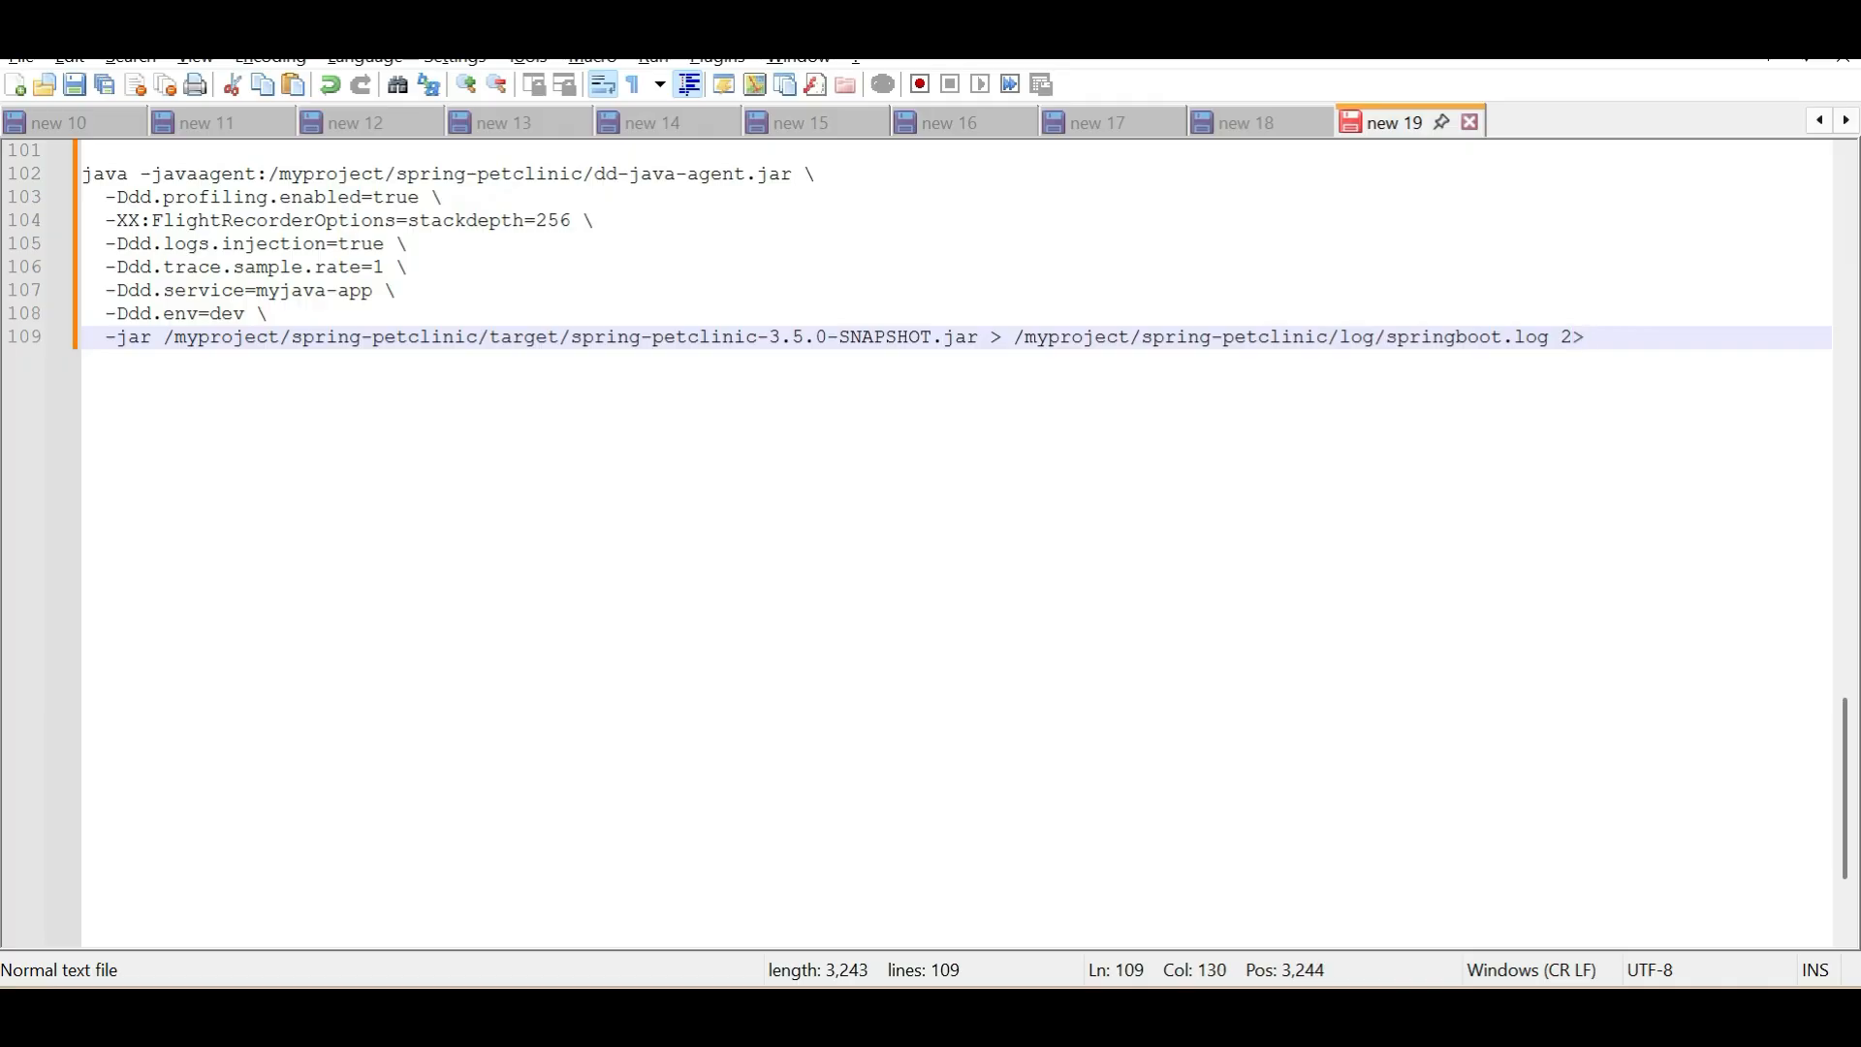
pyautogui.write('&1 &')
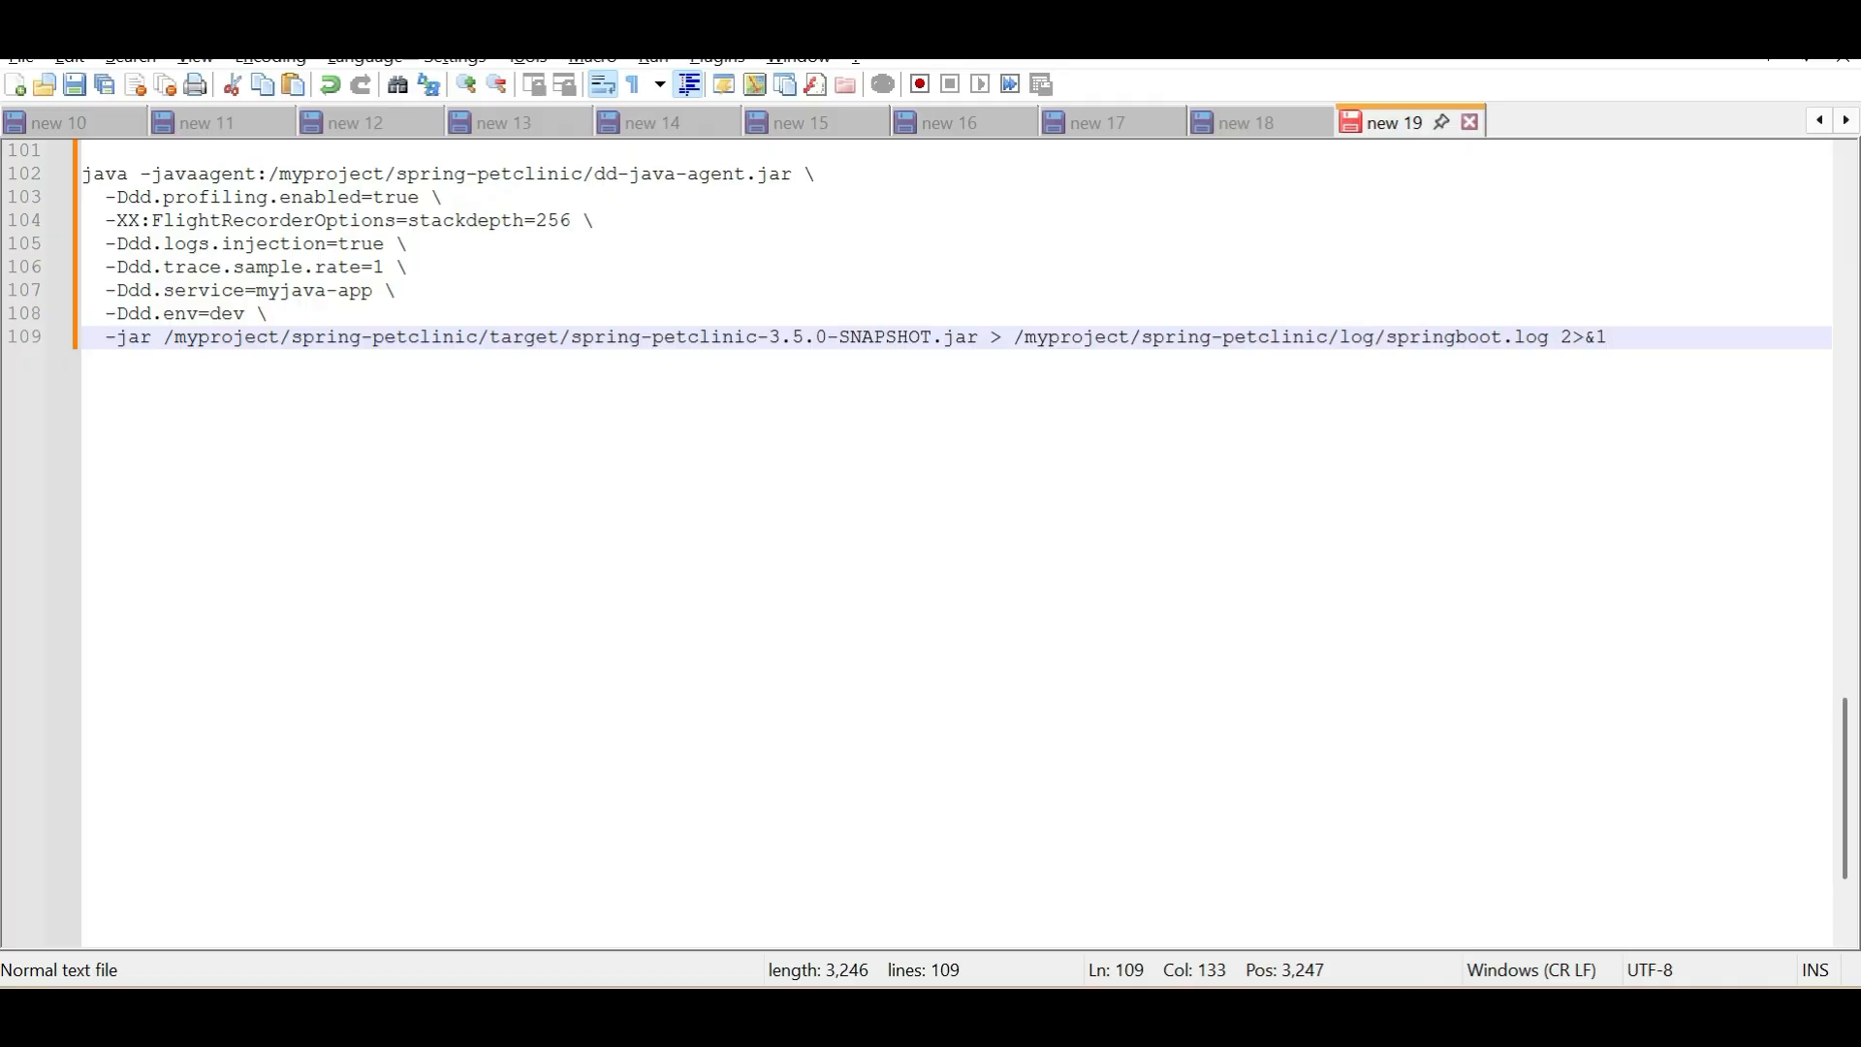
# Make the command run in the background by appending & to line 109 and nohup before java on line 102, and copy the whole command
pyautogui.write('&')
pyautogui.click(83, 175)
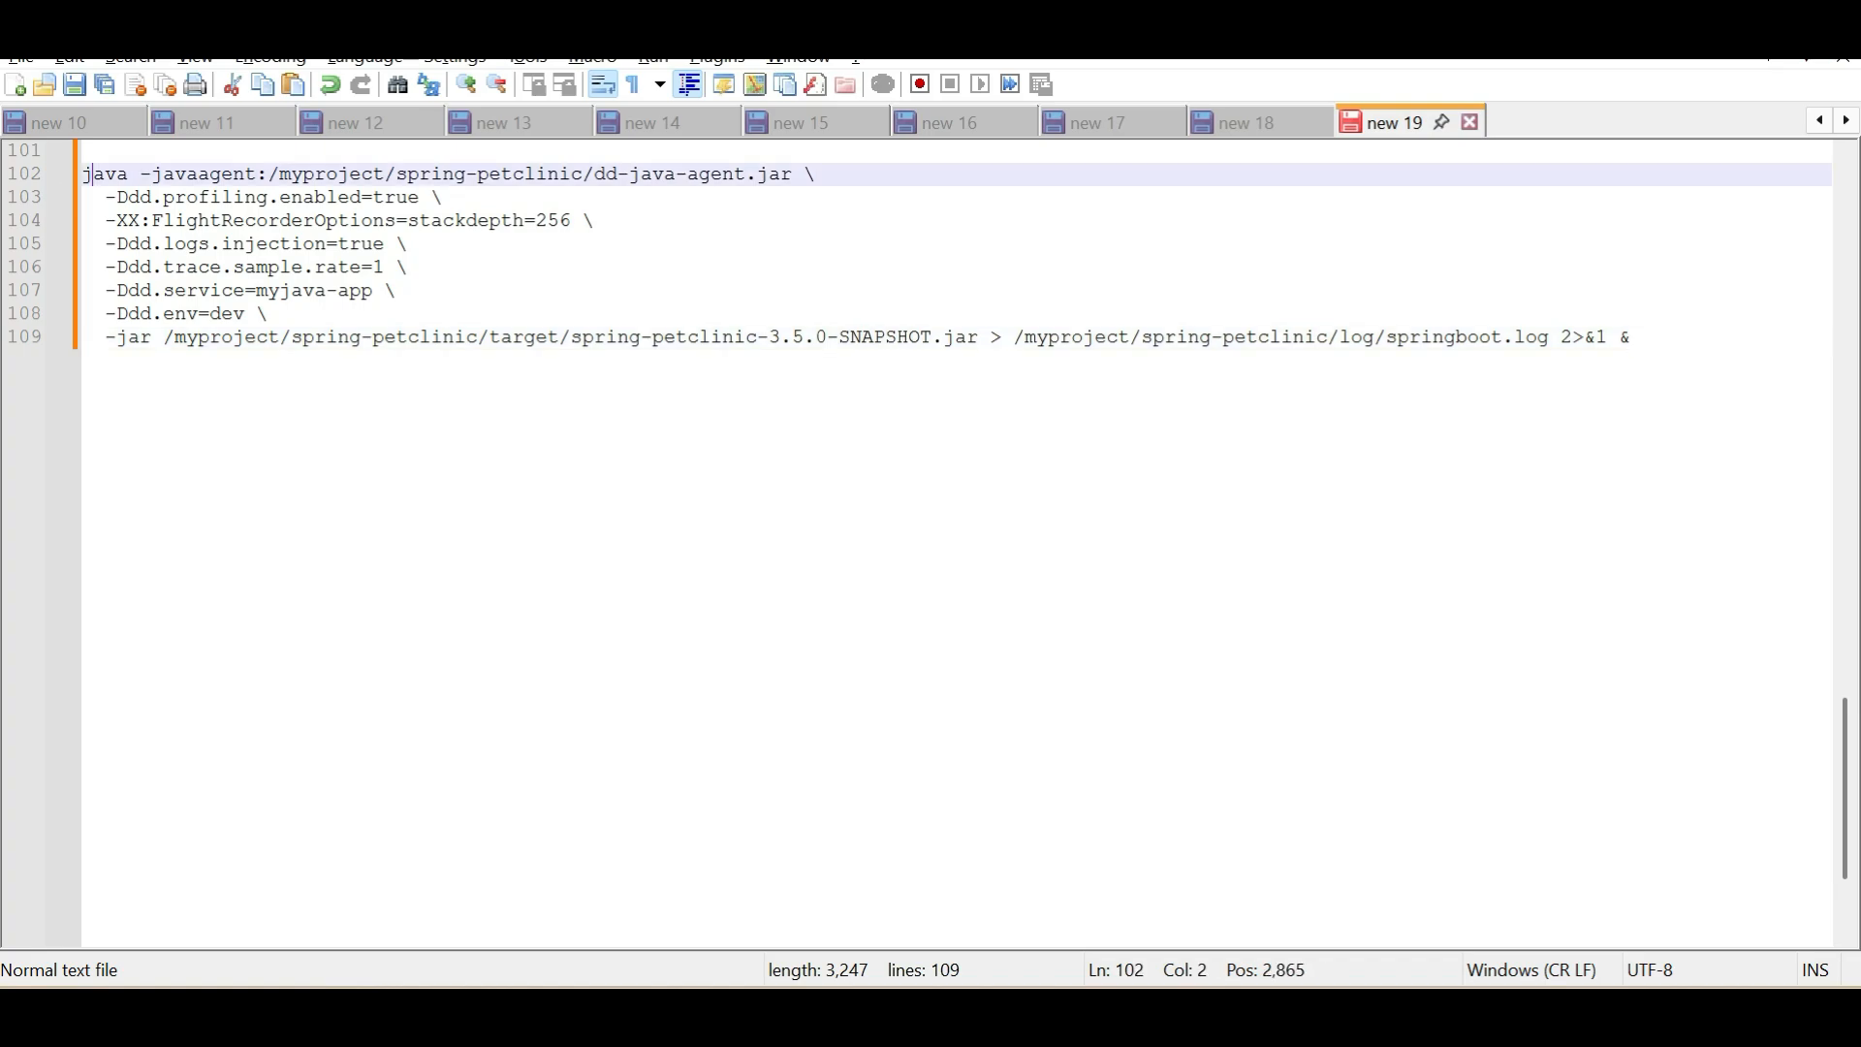
pyautogui.write('no')
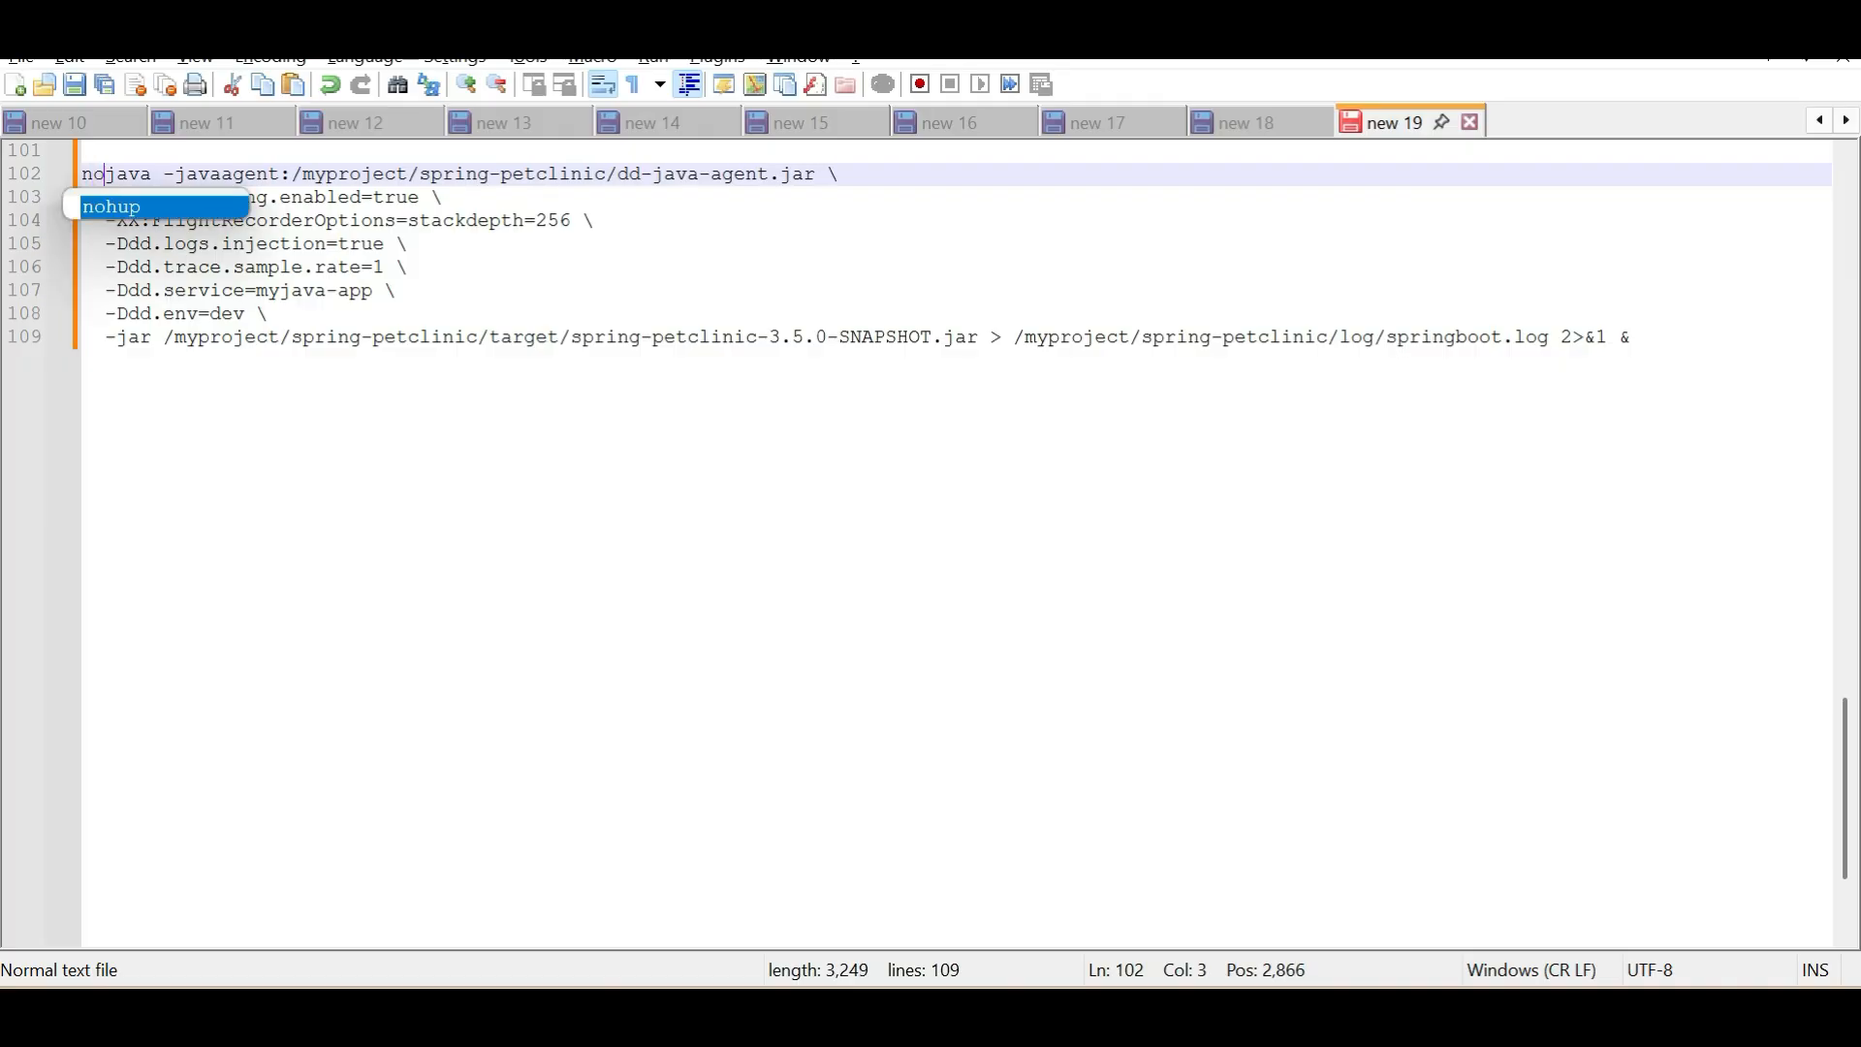
pyautogui.press('Return')
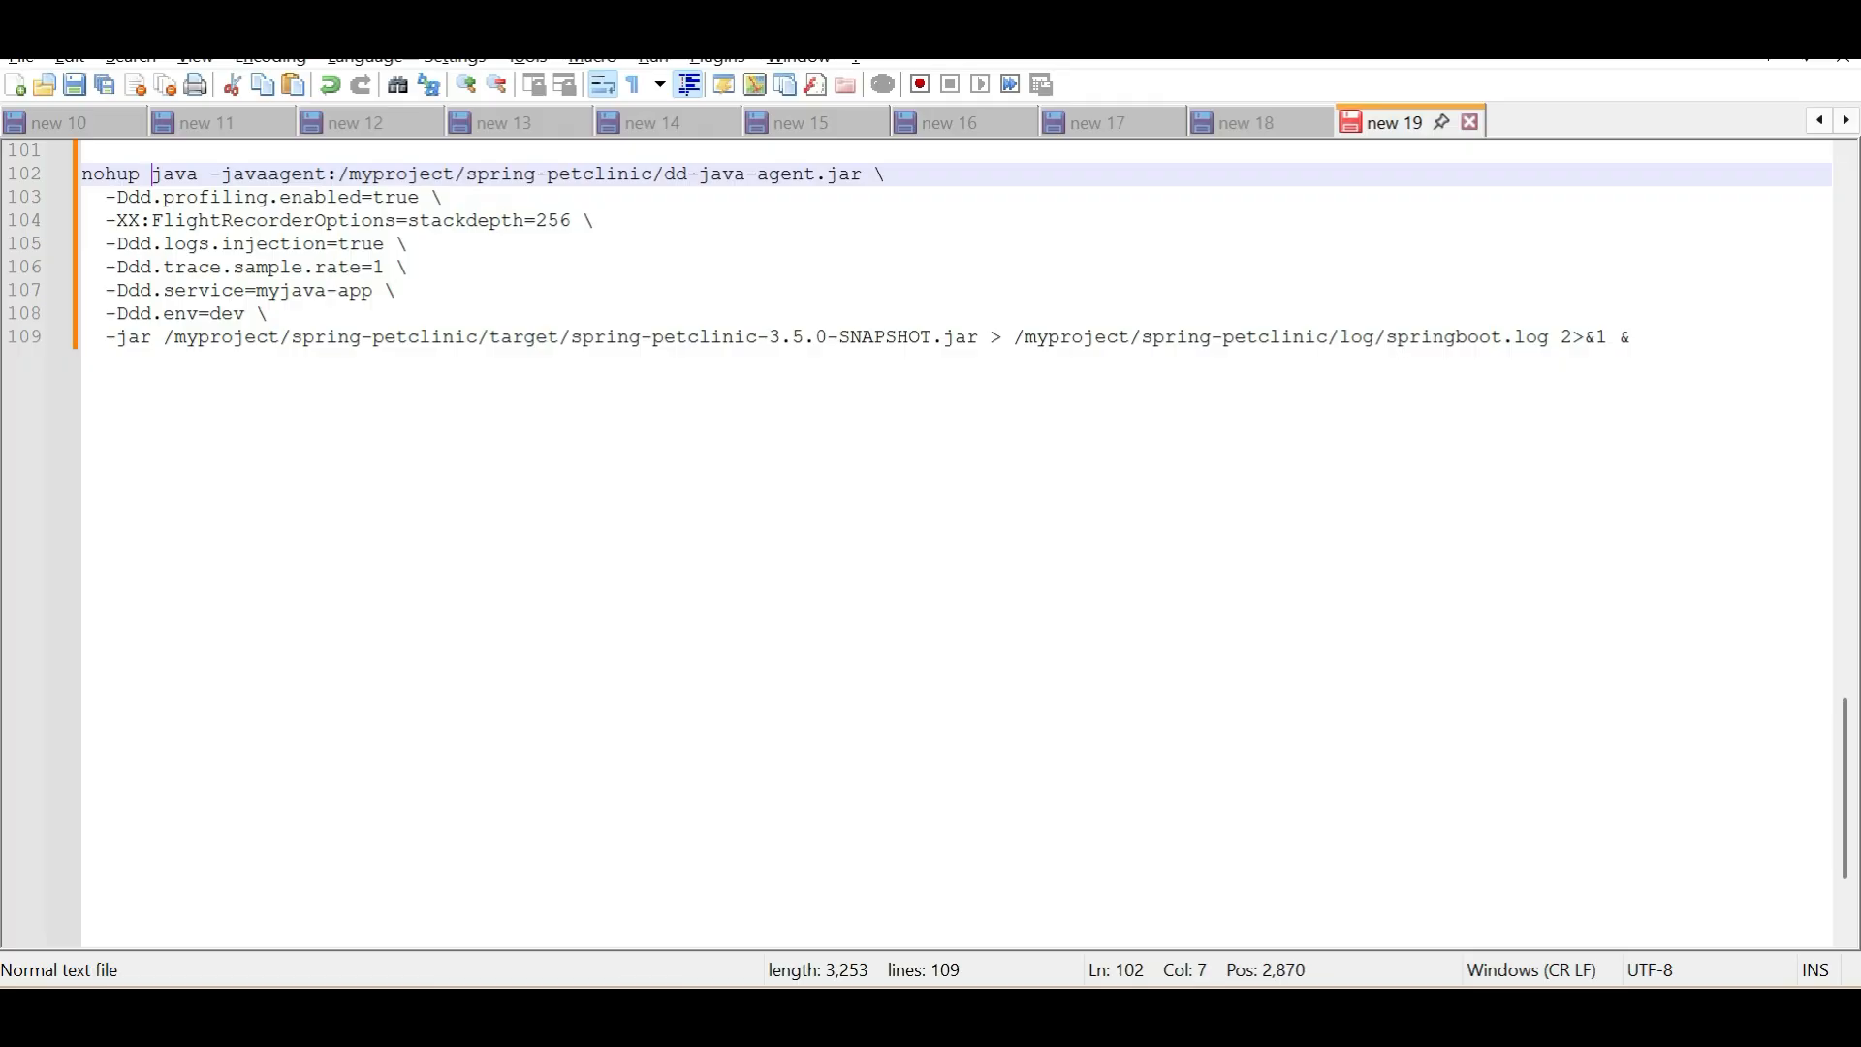
pyautogui.moveTo(1634, 337); pyautogui.dragTo(83, 174)
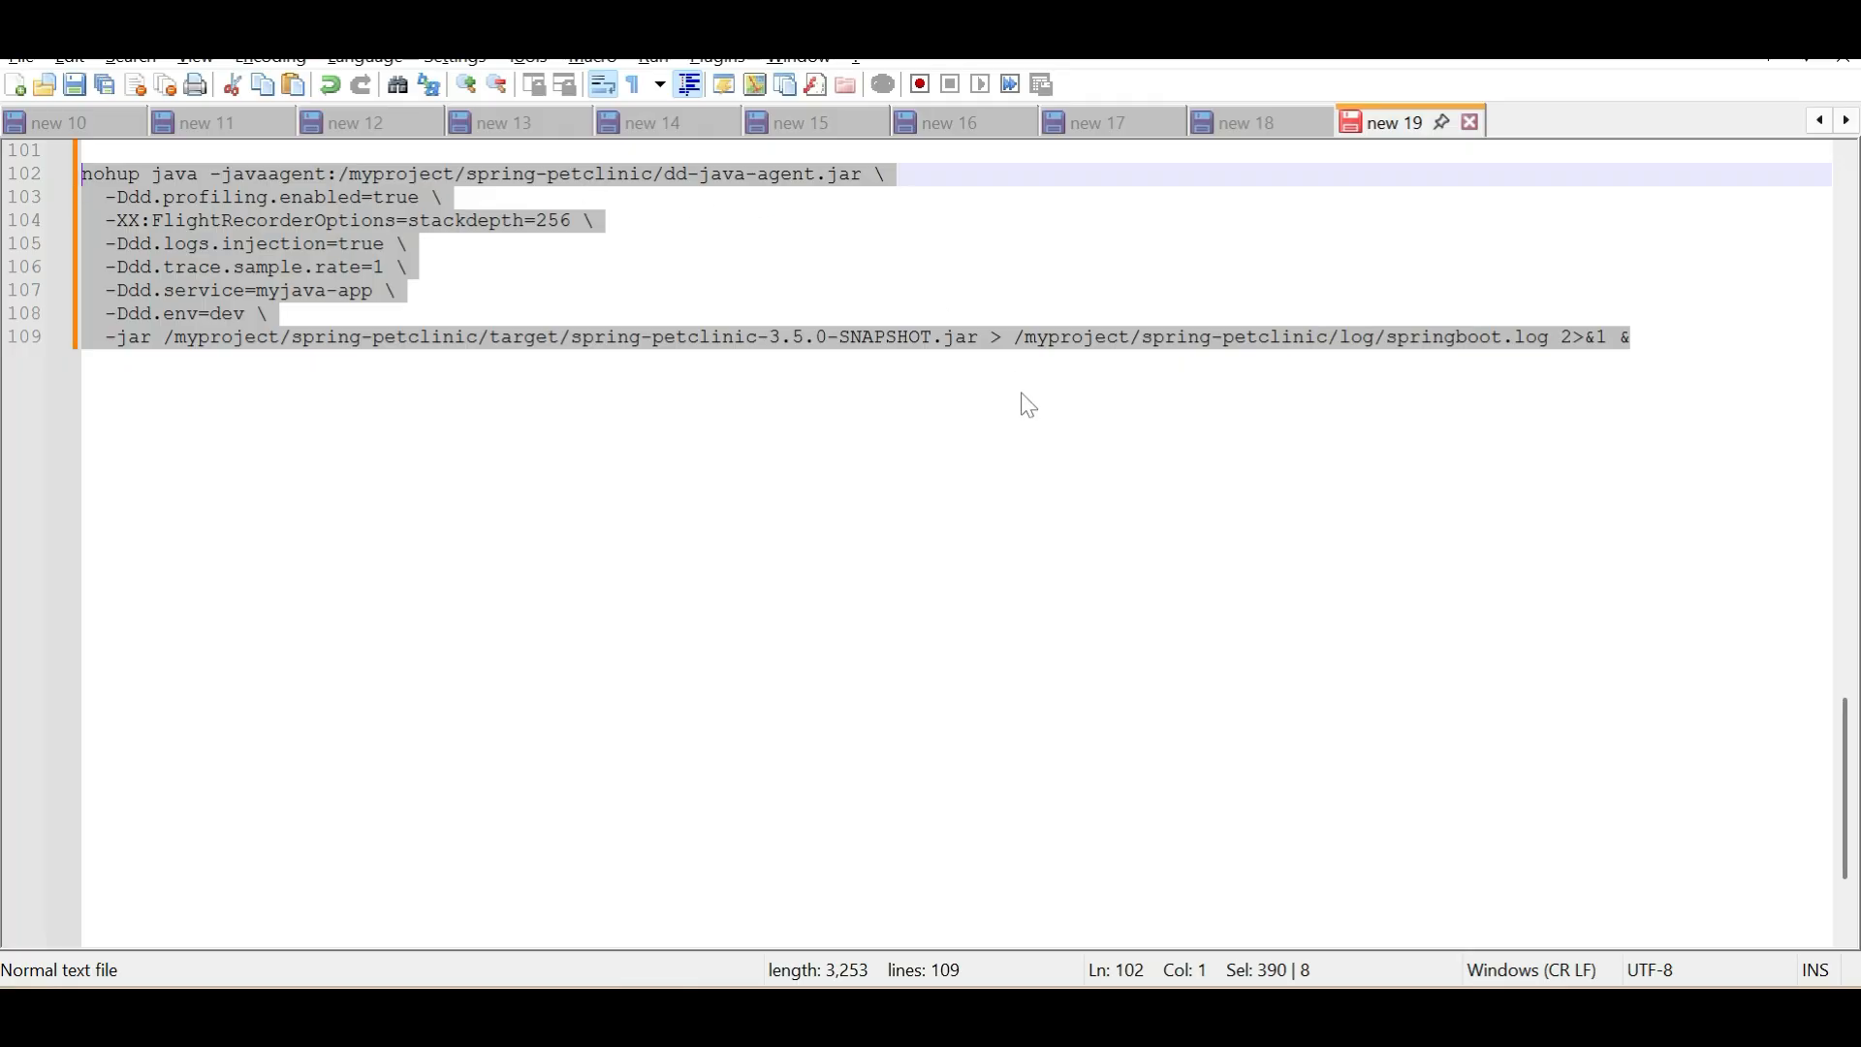
# Switch to the PuTTY terminal, go up from log to the spring-petclinic directory and list its contents
pyautogui.hotkey('alt', 'Tab')
pyautogui.press('Tab')
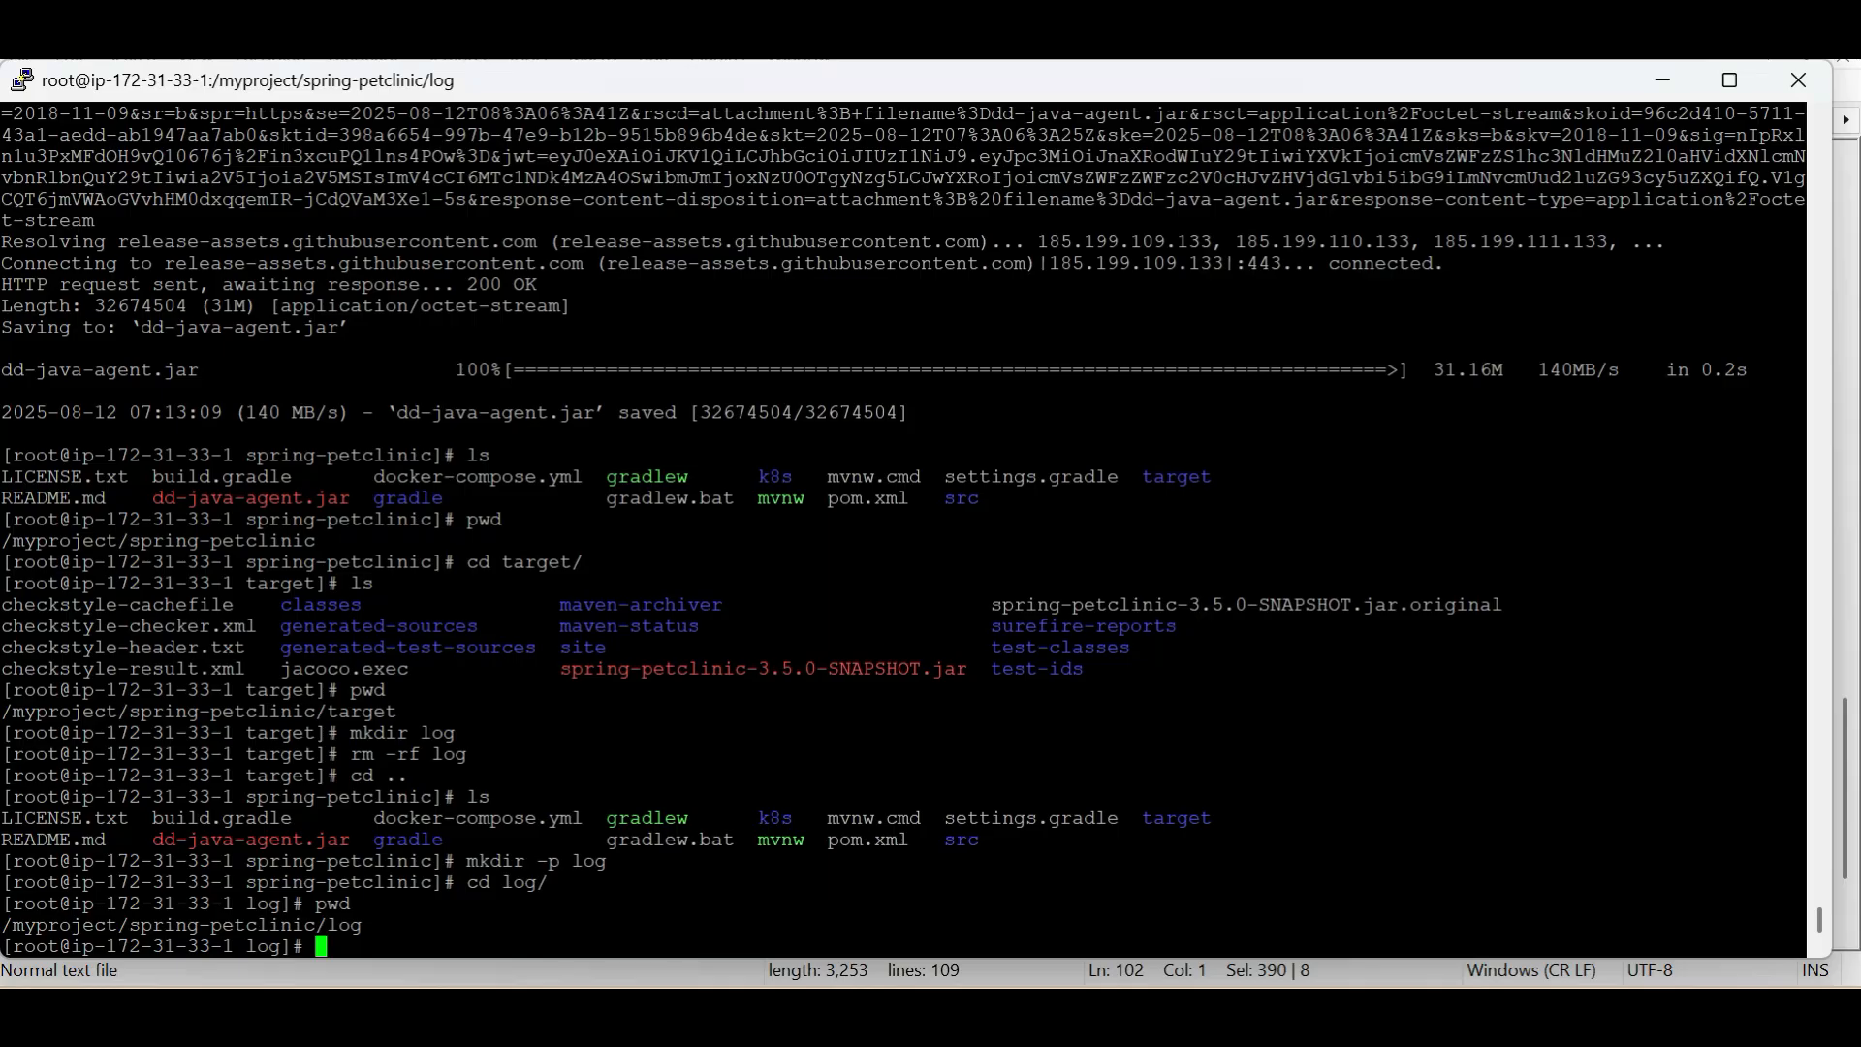
pyautogui.write('cd ..')
pyautogui.press('Return')
pyautogui.write('ls')
pyautogui.press('Return')
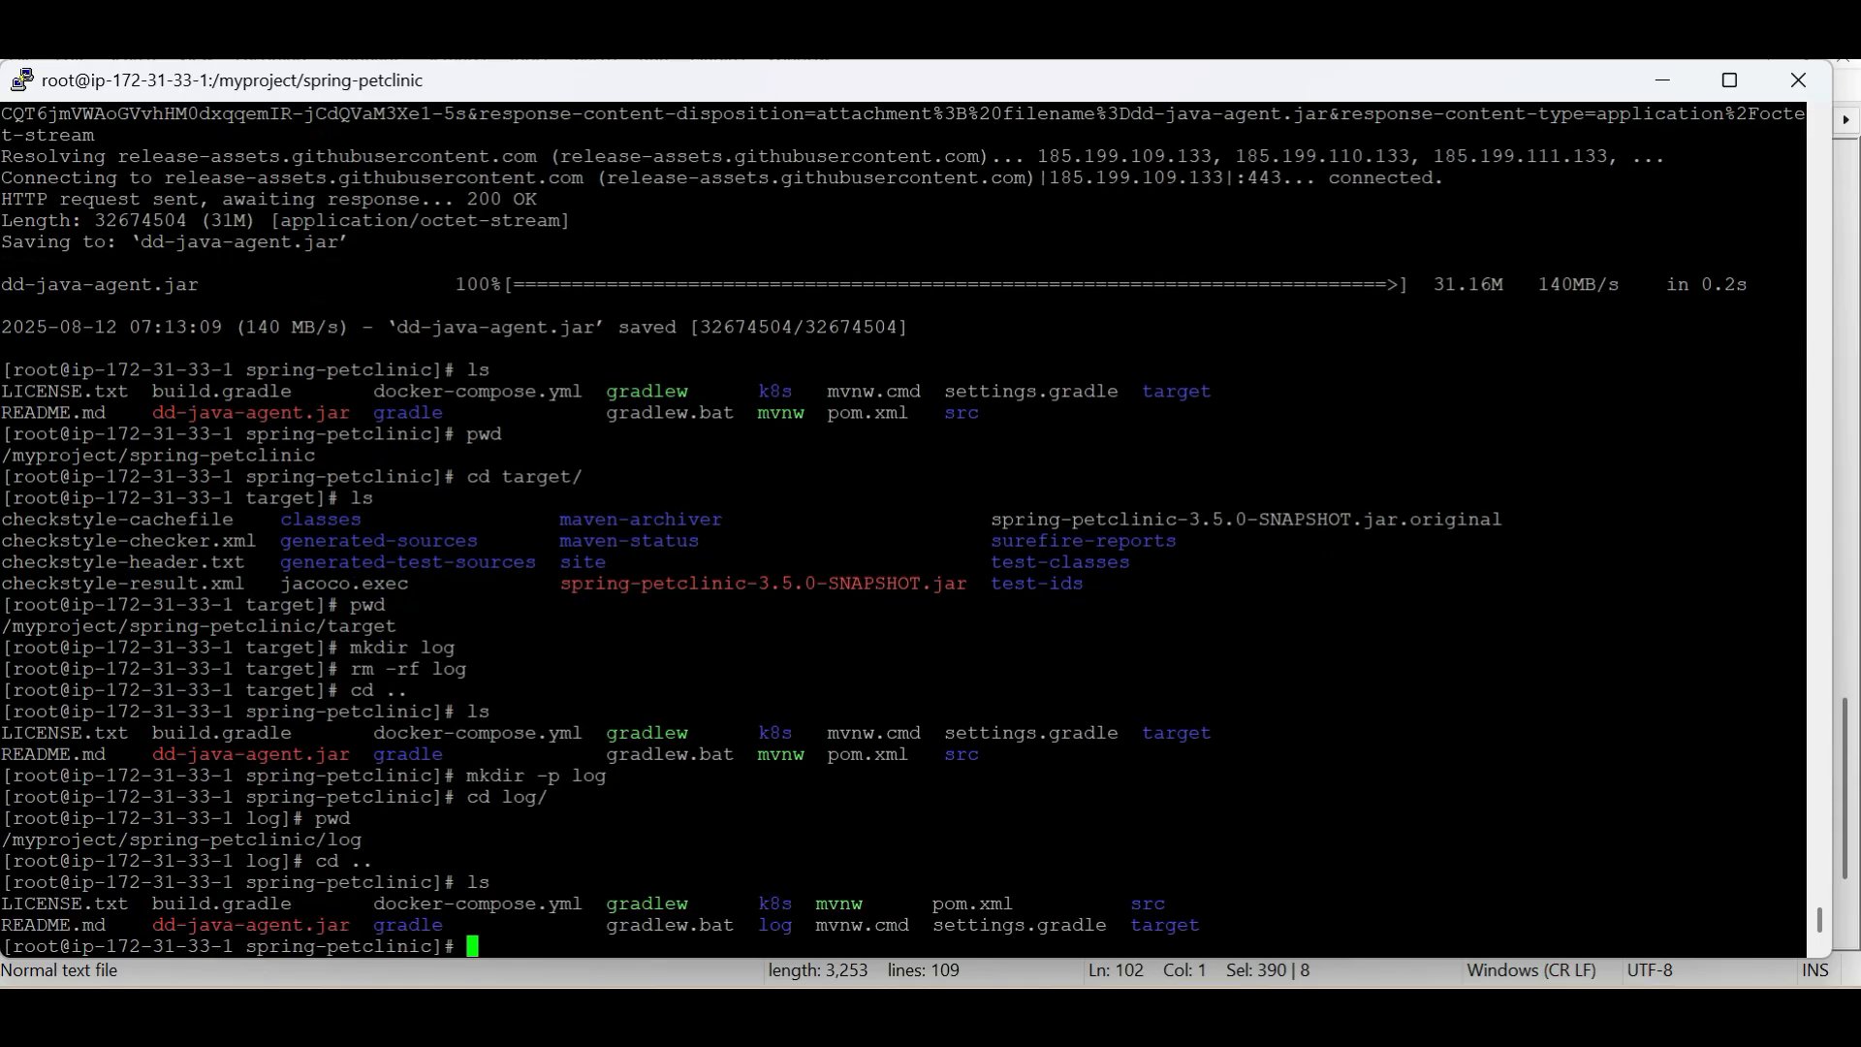
pyautogui.press('Return')
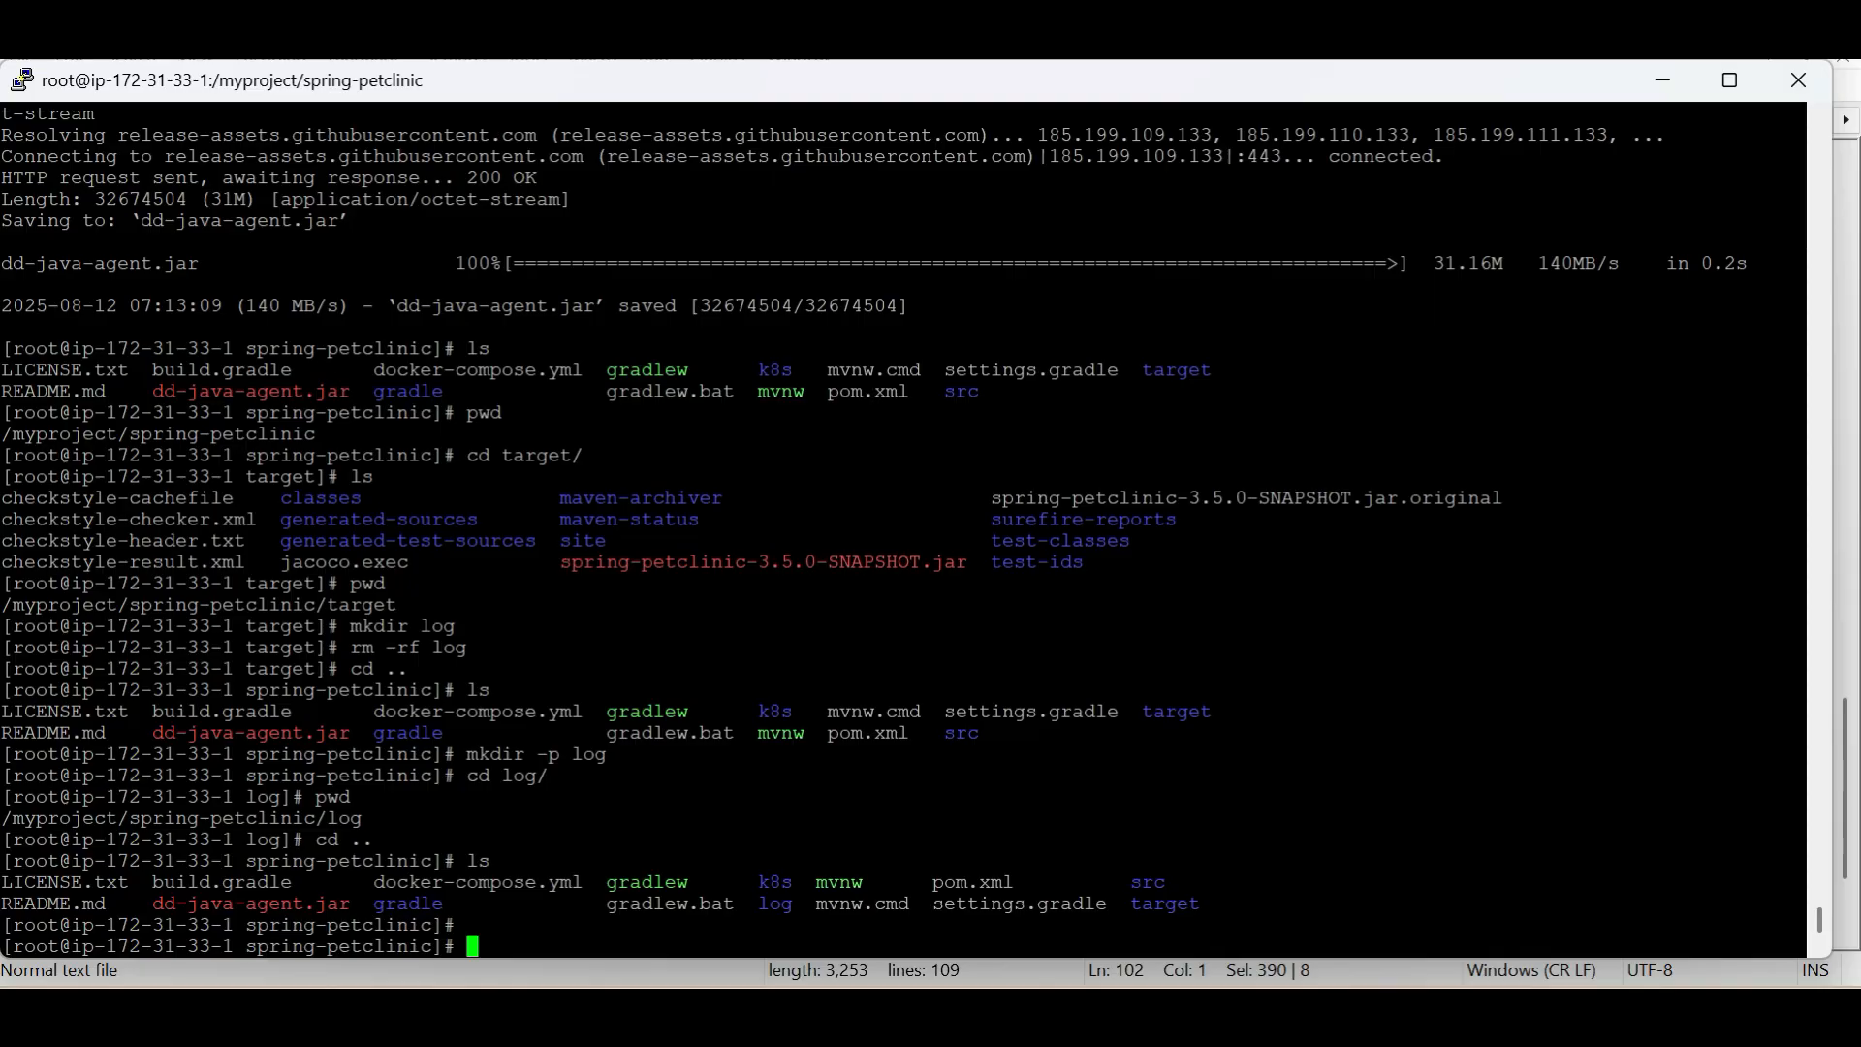
# Create myjavastart.sh with vi, paste the copied nohup java command into it, and save and quit with :wq!
pyautogui.write('vi myjavastart.sh')
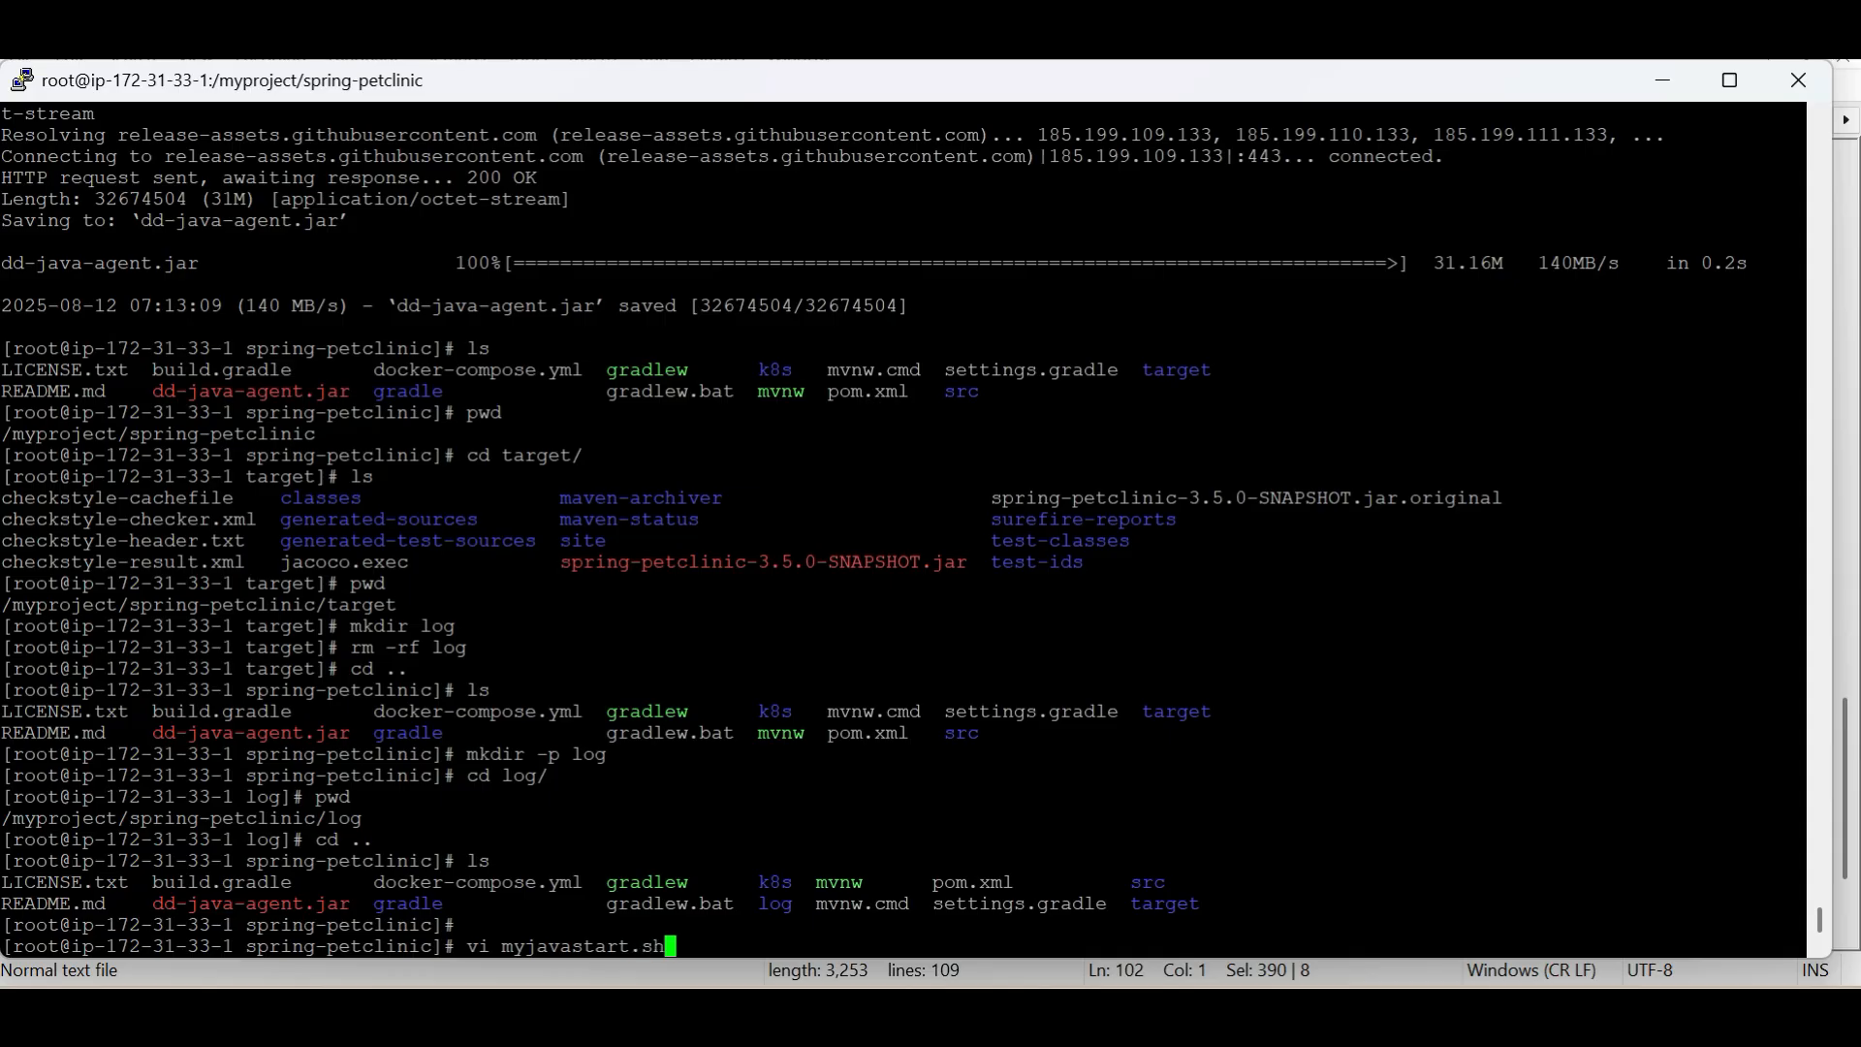
pyautogui.press('Return')
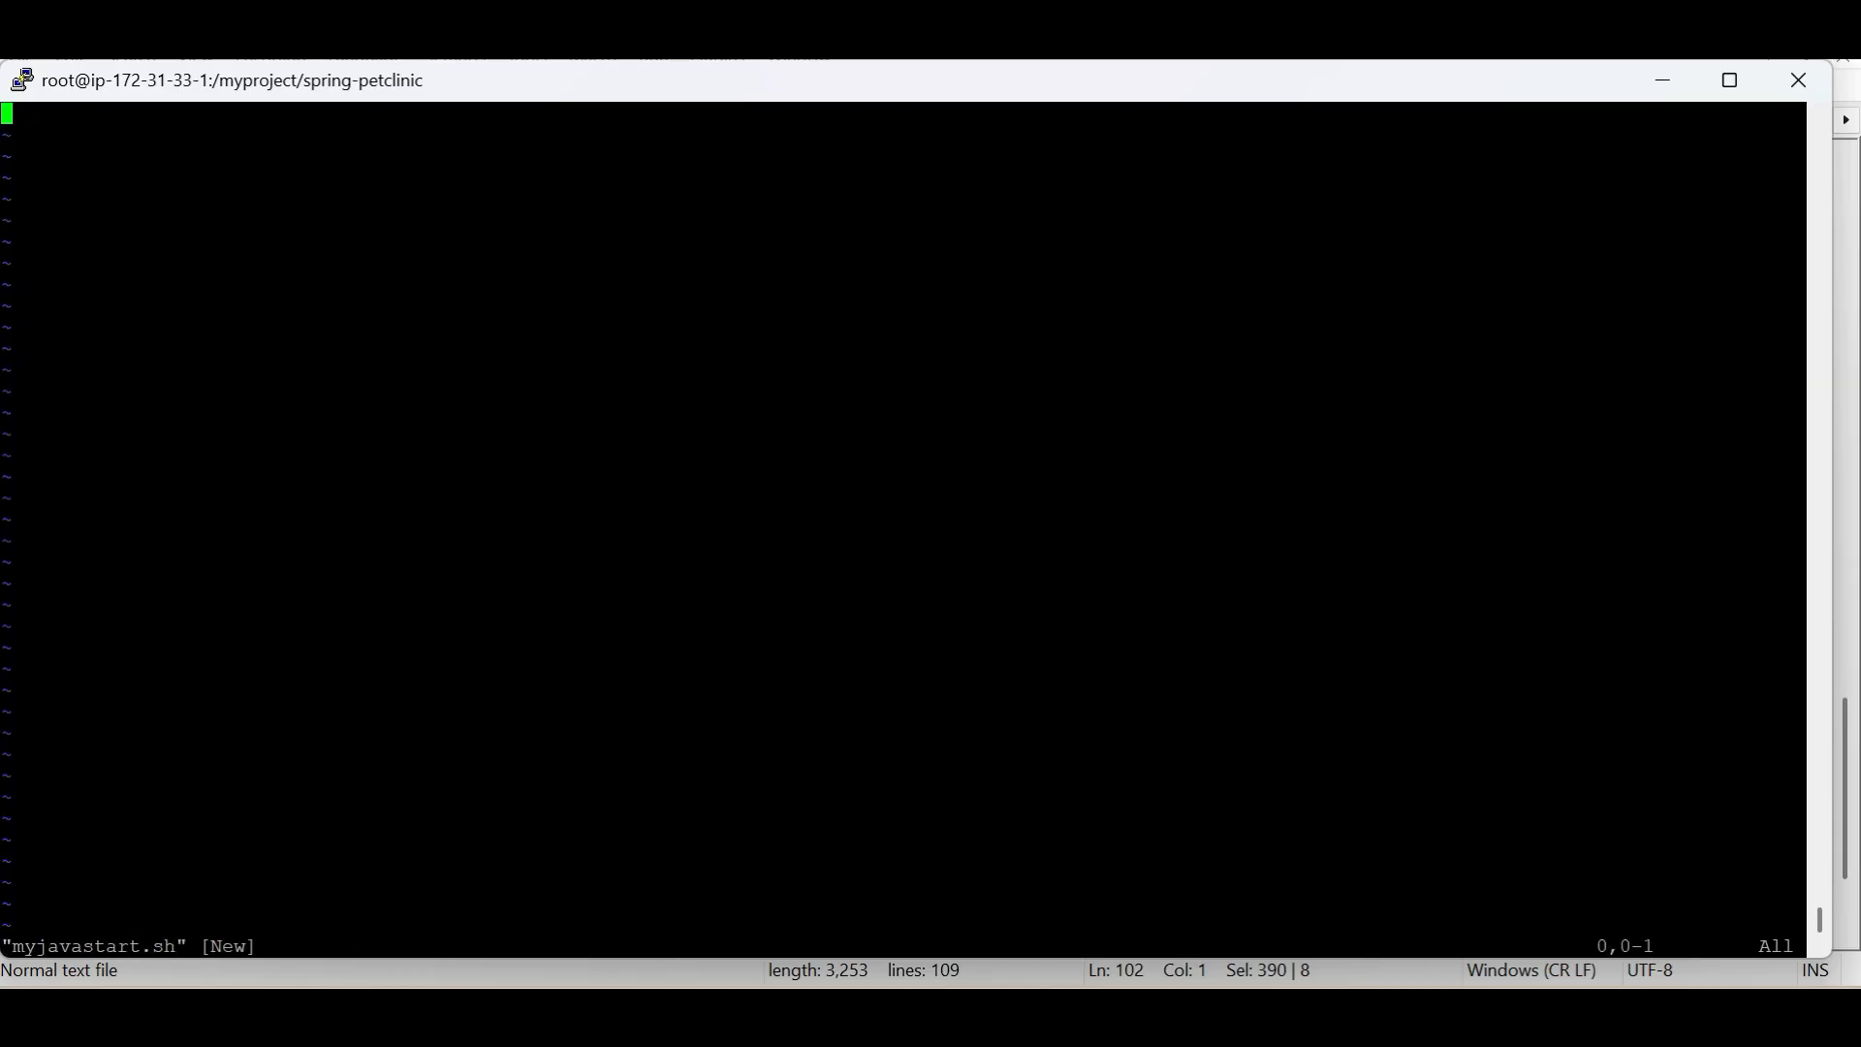
pyautogui.press('i')
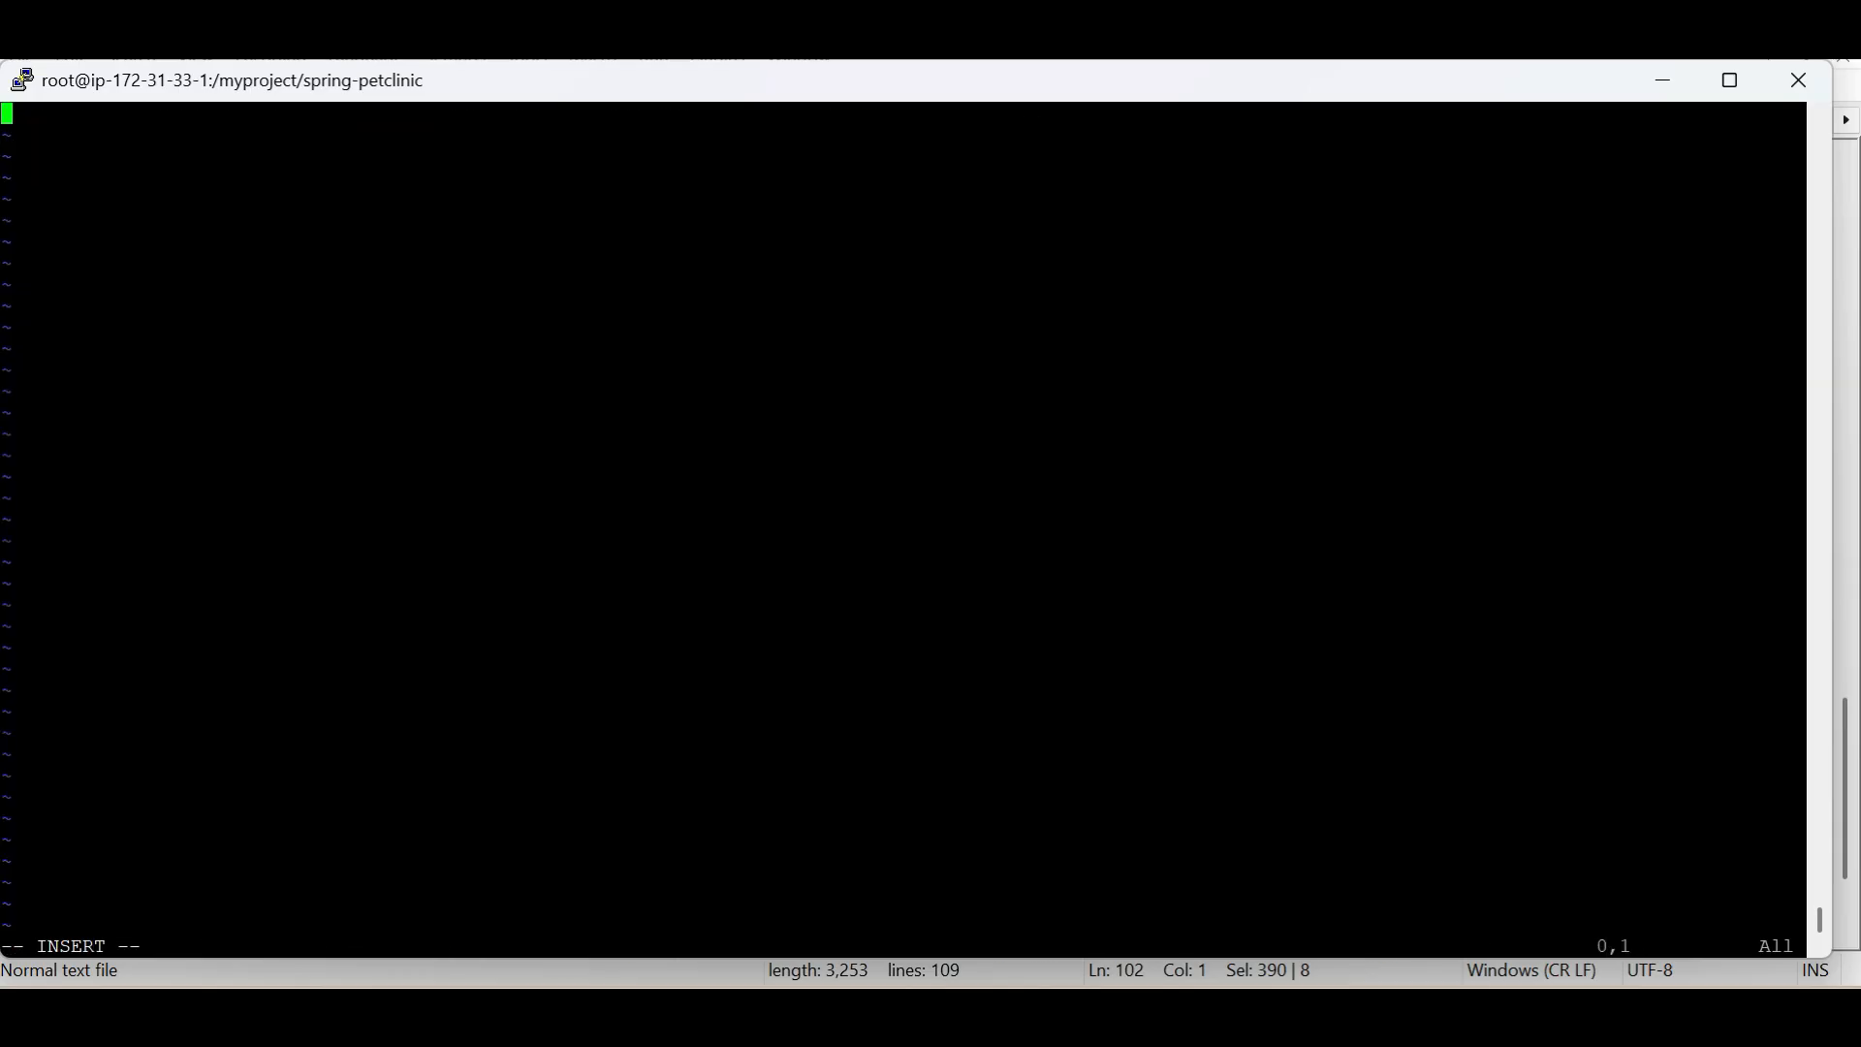
pyautogui.write('nohup java -javaagent:/myproject/spring-petclinic/dd-java-agent.jar \\   -Ddd.profiling.enabled=true \\   -XX:FlightRecorderOptions=stackdepth=256 \\   -Ddd.logs.injection=true \\   -Ddd.trace.sample.rate=1 \\   -Ddd.service=myjava-app \\   -Ddd.env=dev \\   -jar /myproject/spring-petclinic/target/spring-petclinic-3.5.0-SNAPSHOT.jar > /myproject/spring-petclinic/log/springboot.log 2>&1 &')
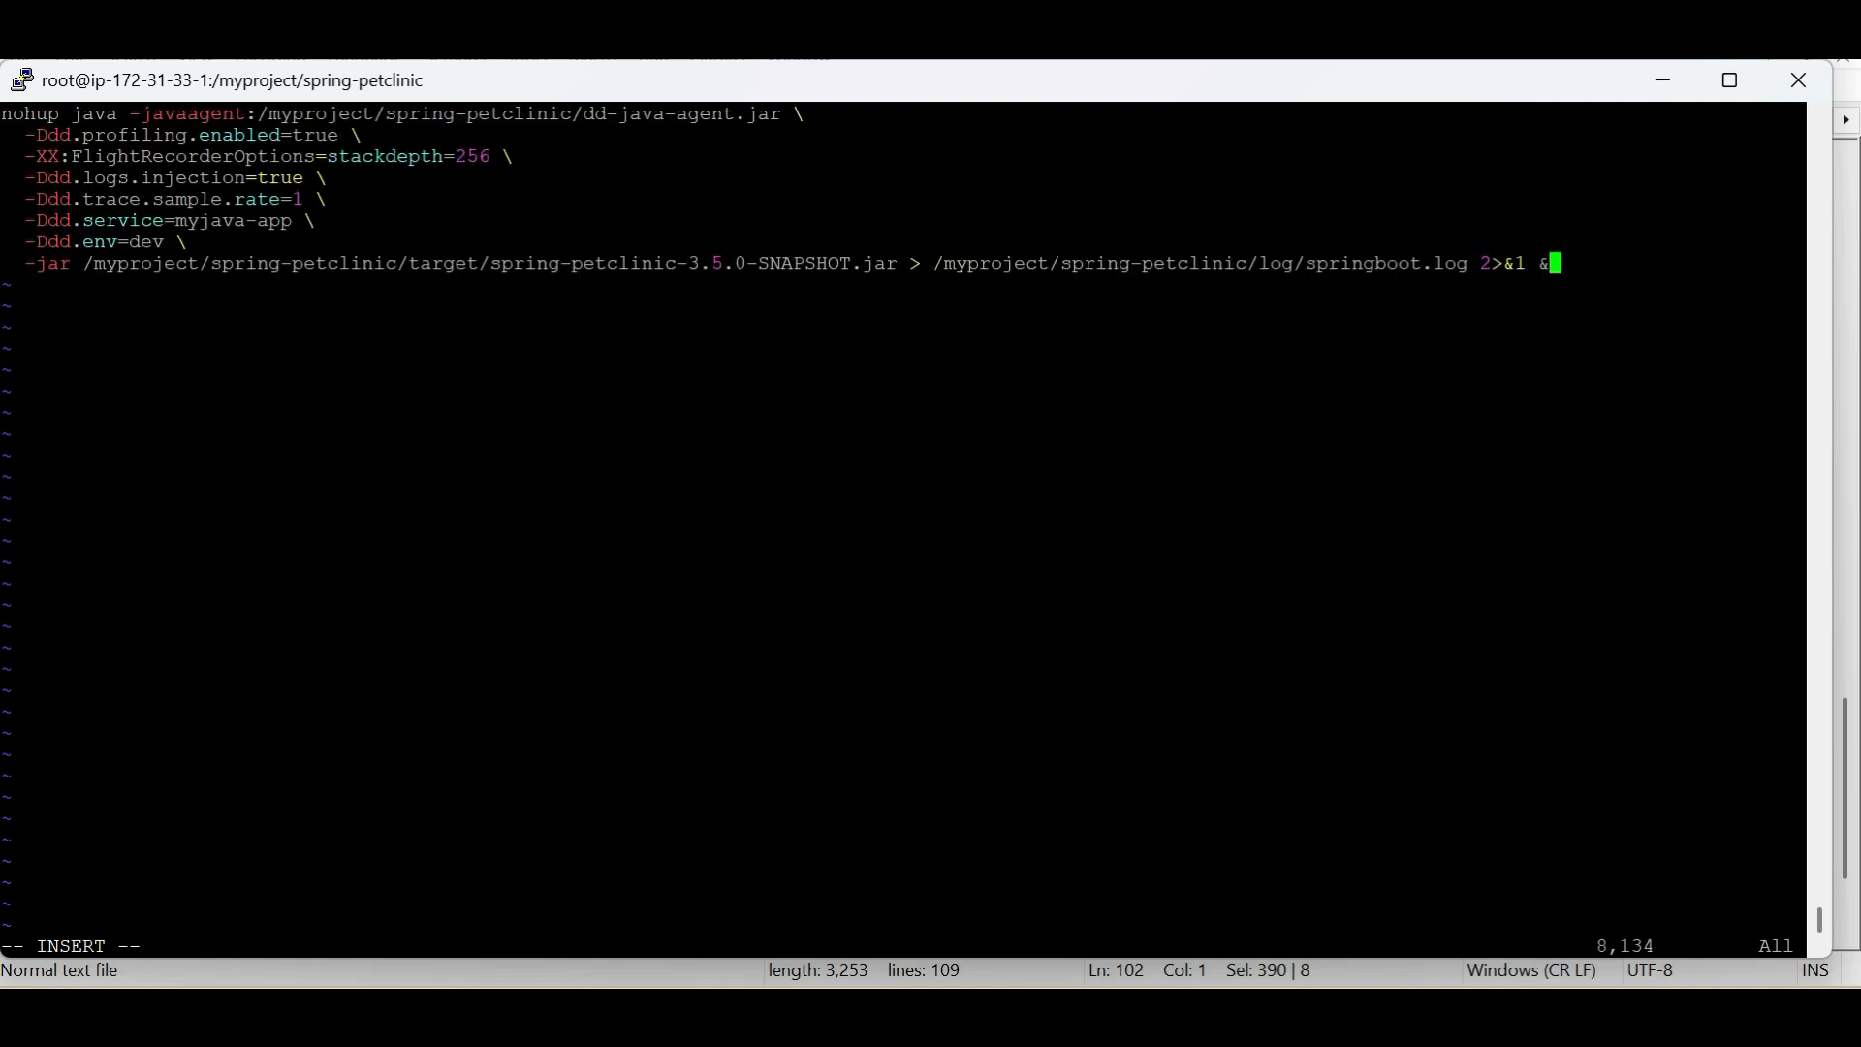
pyautogui.press('Escape')
pyautogui.write(':wq!')
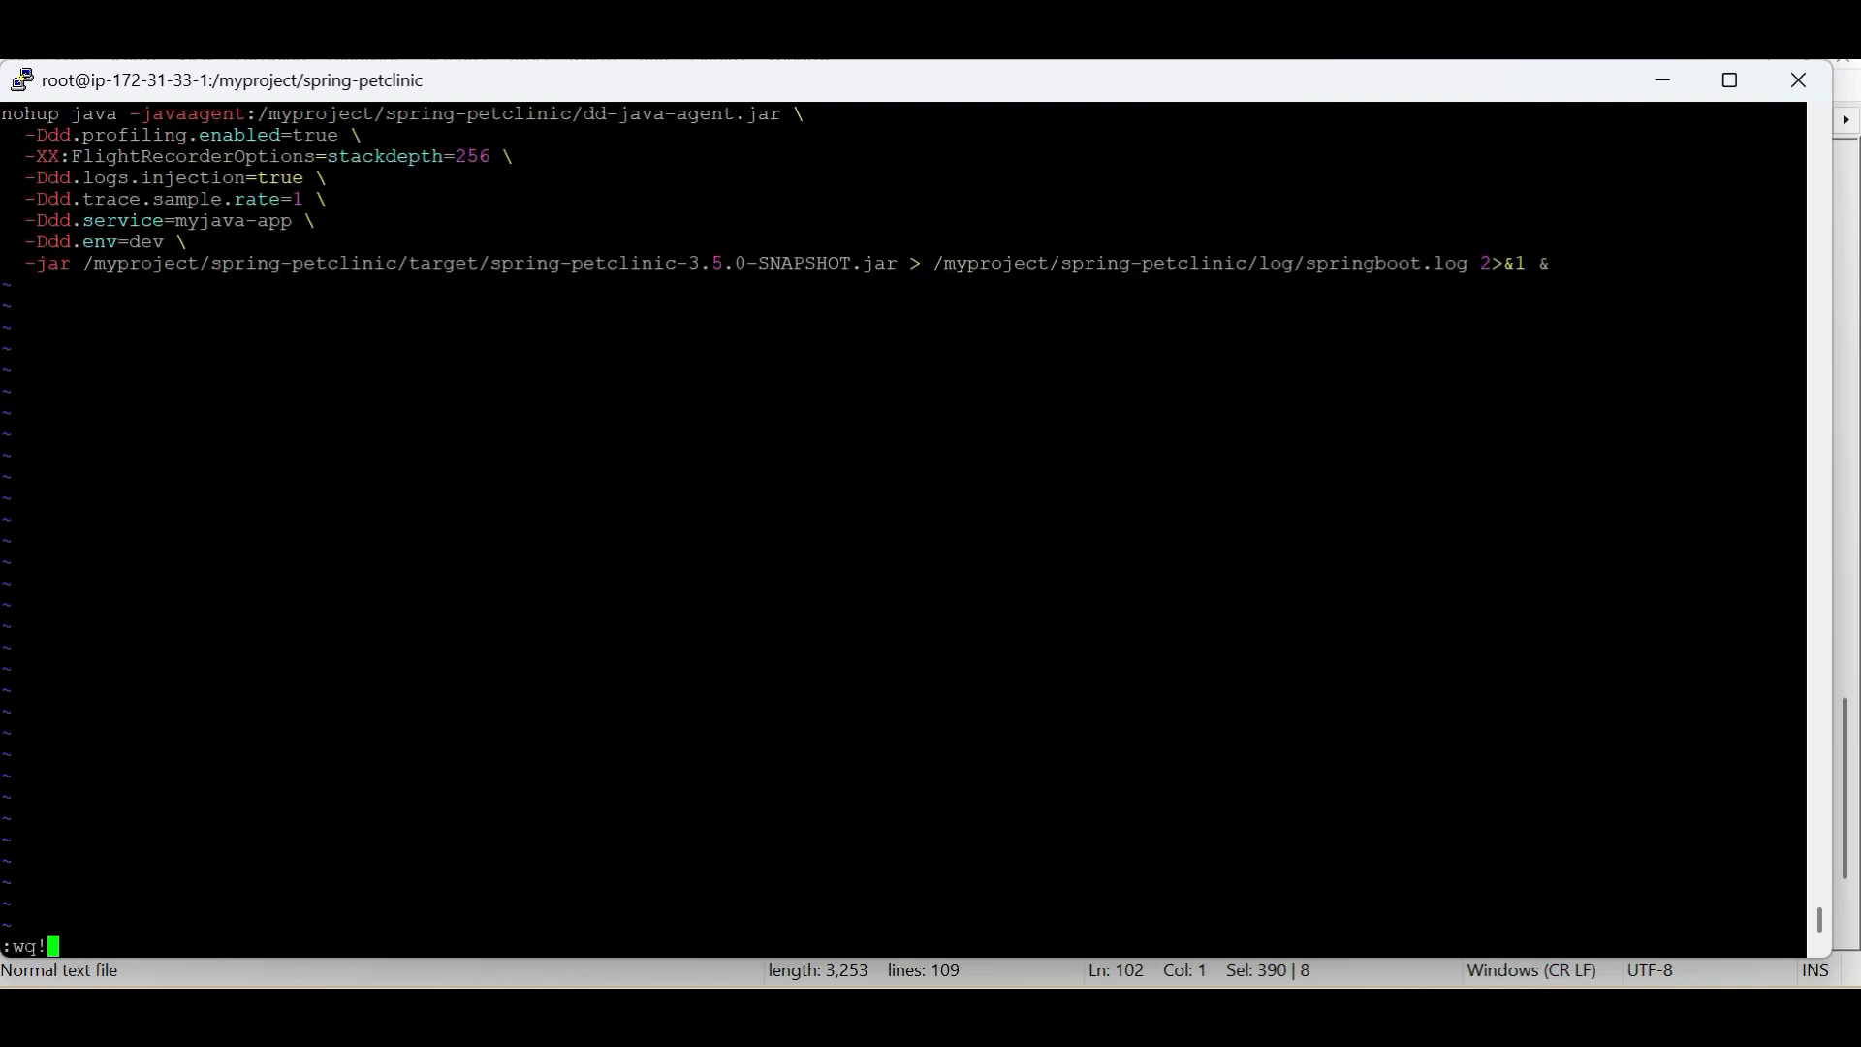
pyautogui.press('Return')
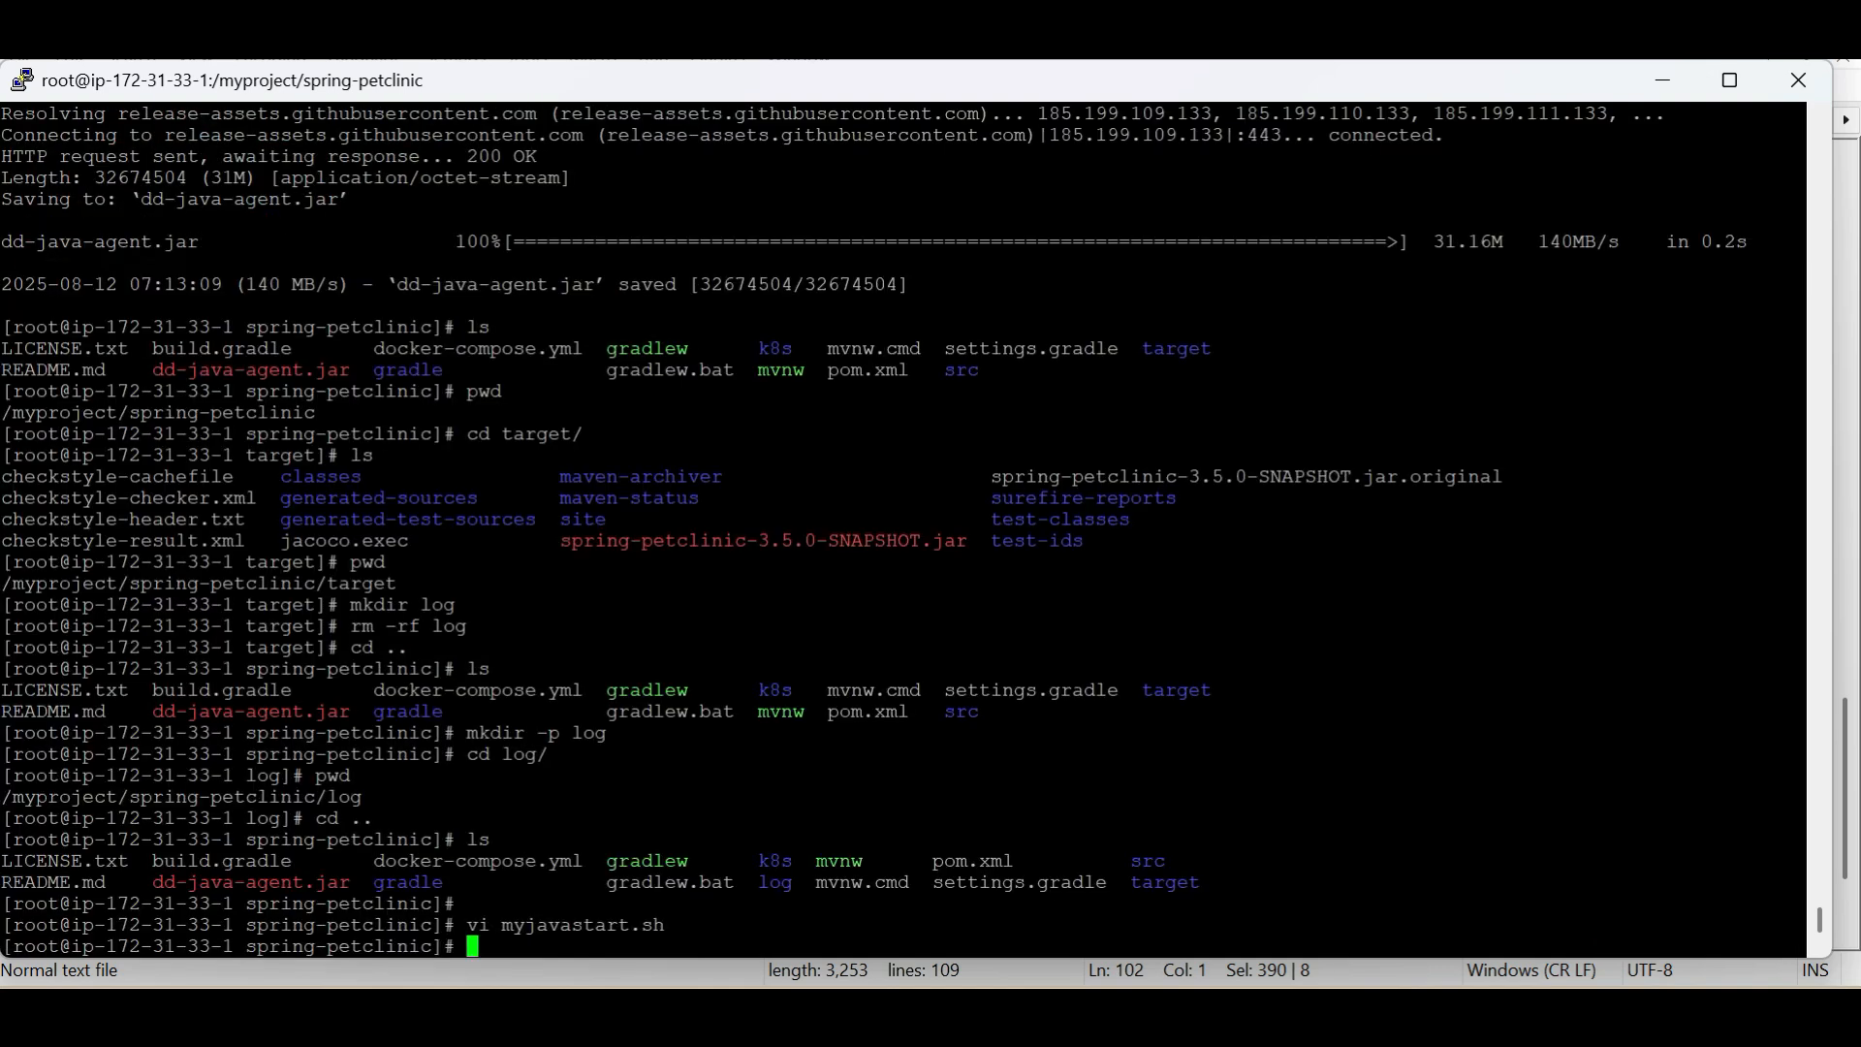
# Make myjavastart.sh executable with chmod +x
pyautogui.doubleClick(583, 925)
pyautogui.write('chmod +x my')
pyautogui.press('Tab')
pyautogui.press('Return')
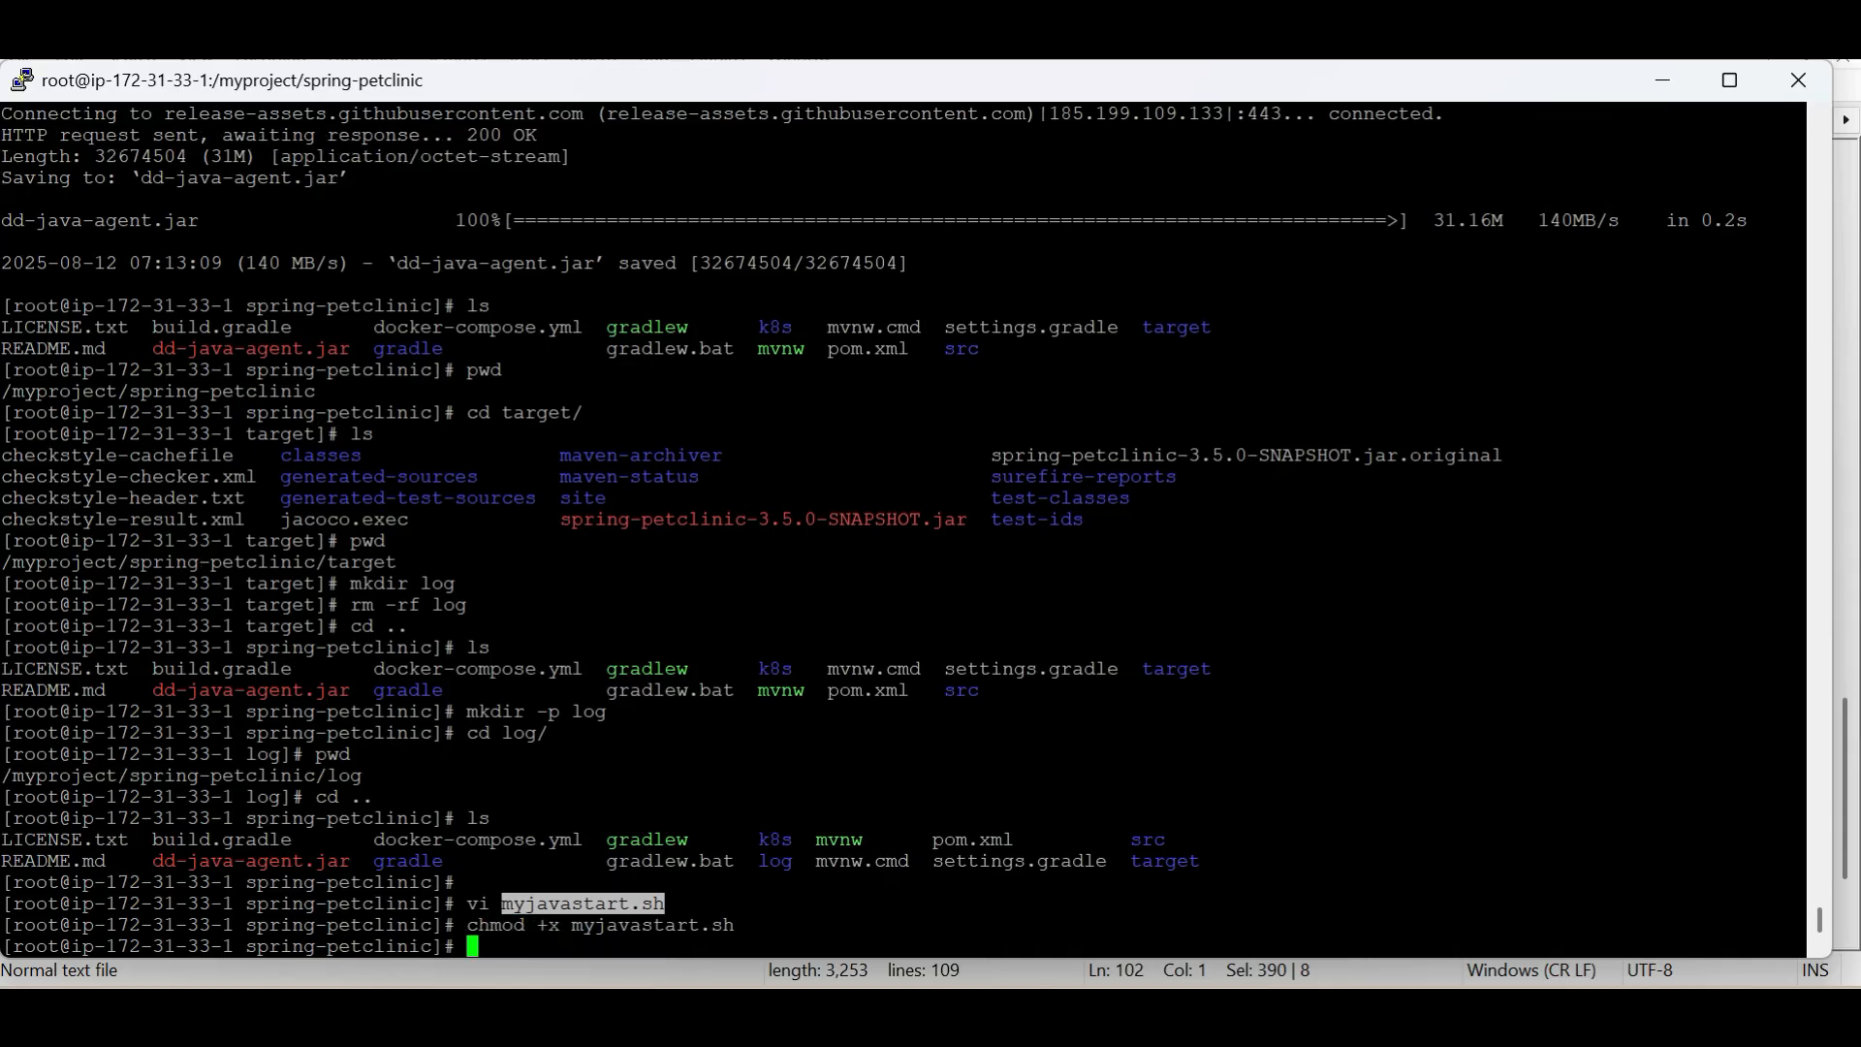
pyautogui.doubleClick(651, 926)
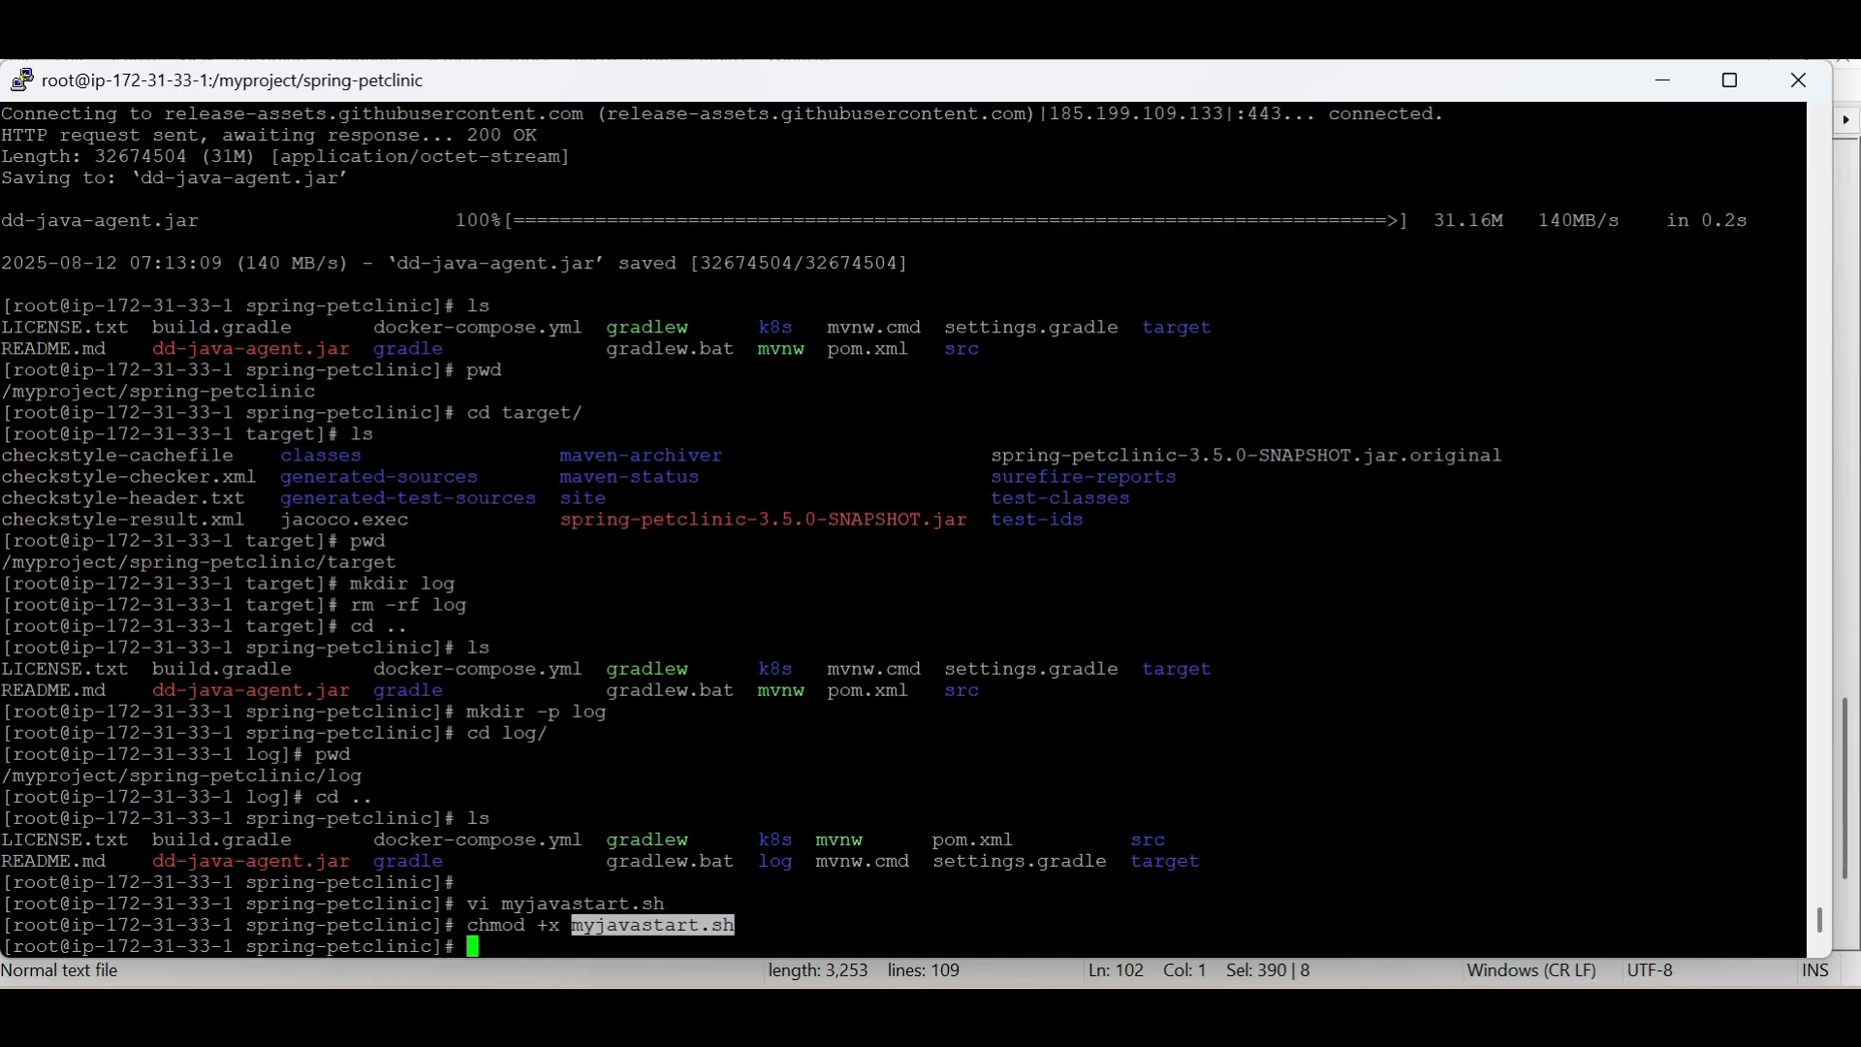
pyautogui.click(651, 926)
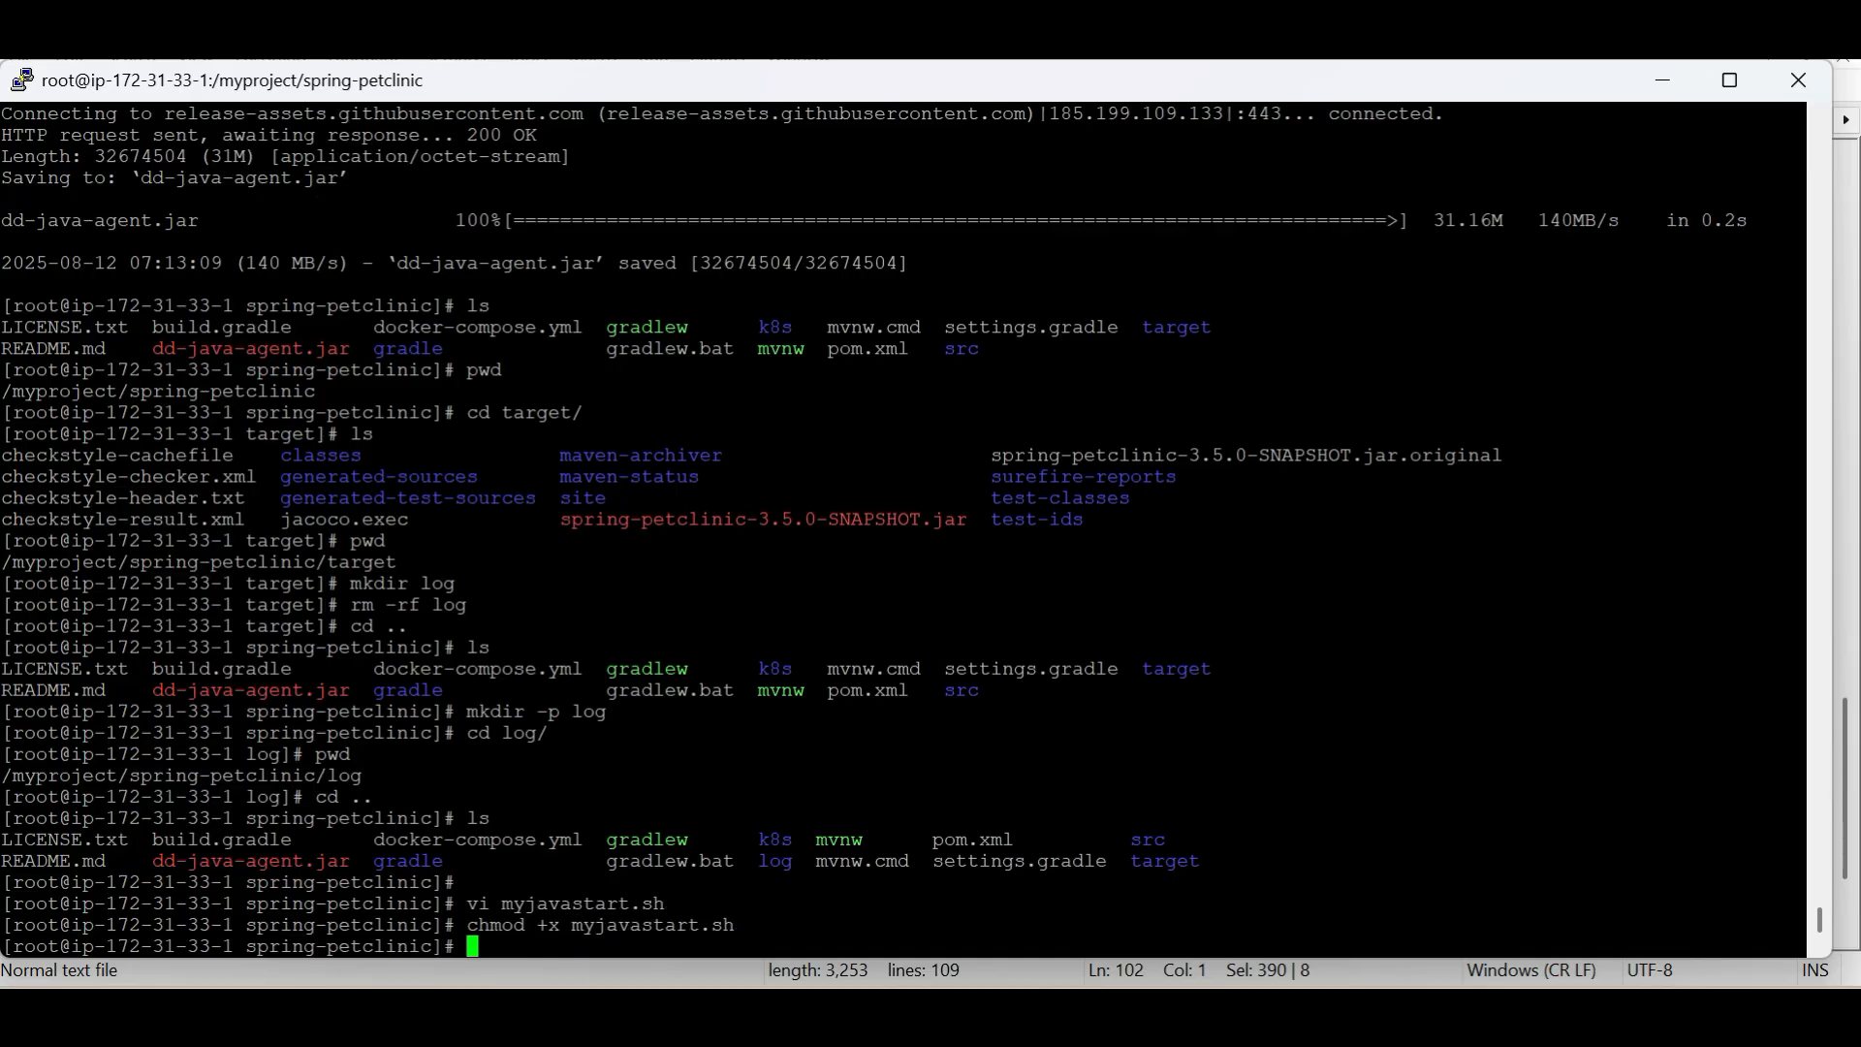
# Enter ./myjavastart.sh at the shell prompt without executing it
pyautogui.write('./my')
pyautogui.press('Tab')
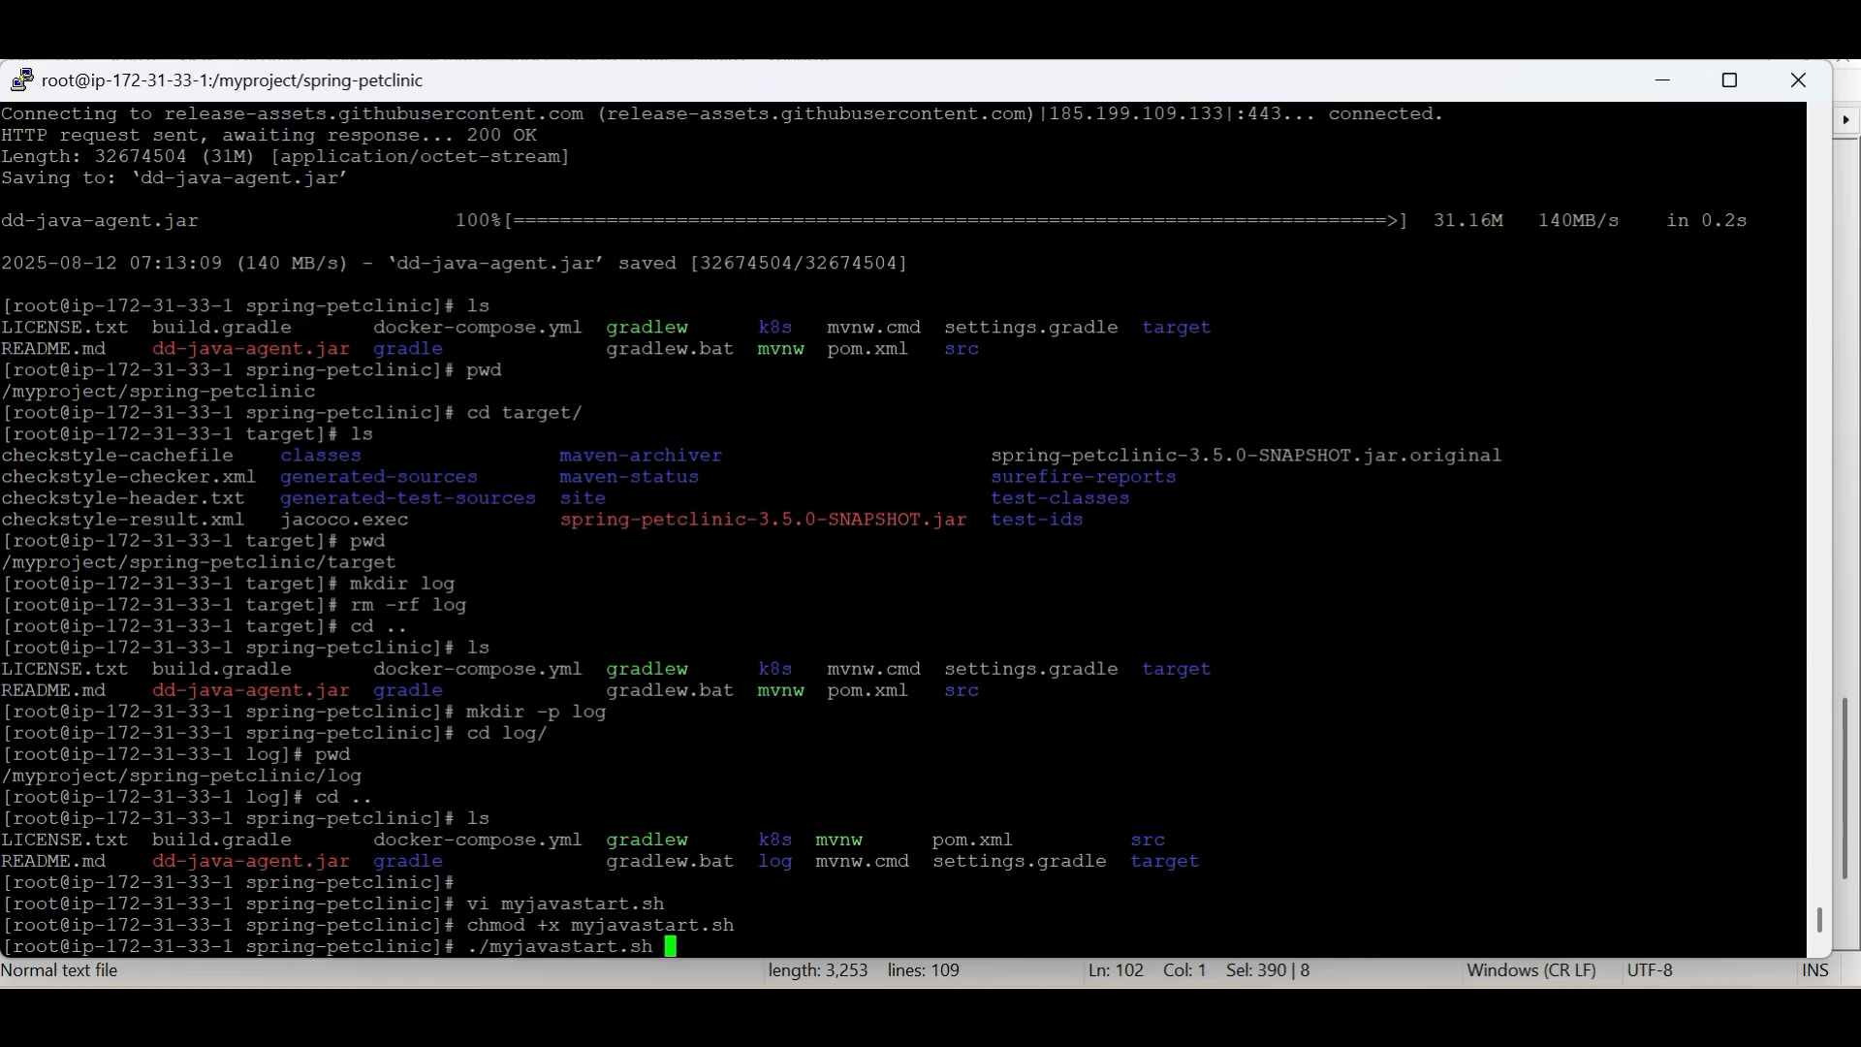
# Recall the earlier java -jar target/*.jar command from the shell history and compare it with the nohup command in Notepad++
pyautogui.press('BackSpace')
pyautogui.press('BackSpace')
pyautogui.press('BackSpace')
pyautogui.press('BackSpace')
pyautogui.press('BackSpace')
pyautogui.press('BackSpace')
pyautogui.press('BackSpace')
pyautogui.press('BackSpace')
pyautogui.press('BackSpace')
pyautogui.press('BackSpace')
pyautogui.press('BackSpace')
pyautogui.press('BackSpace')
pyautogui.press('BackSpace')
pyautogui.press('BackSpace')
pyautogui.press('BackSpace')
pyautogui.press('BackSpace')
pyautogui.press('BackSpace')
pyautogui.write('cd ..')
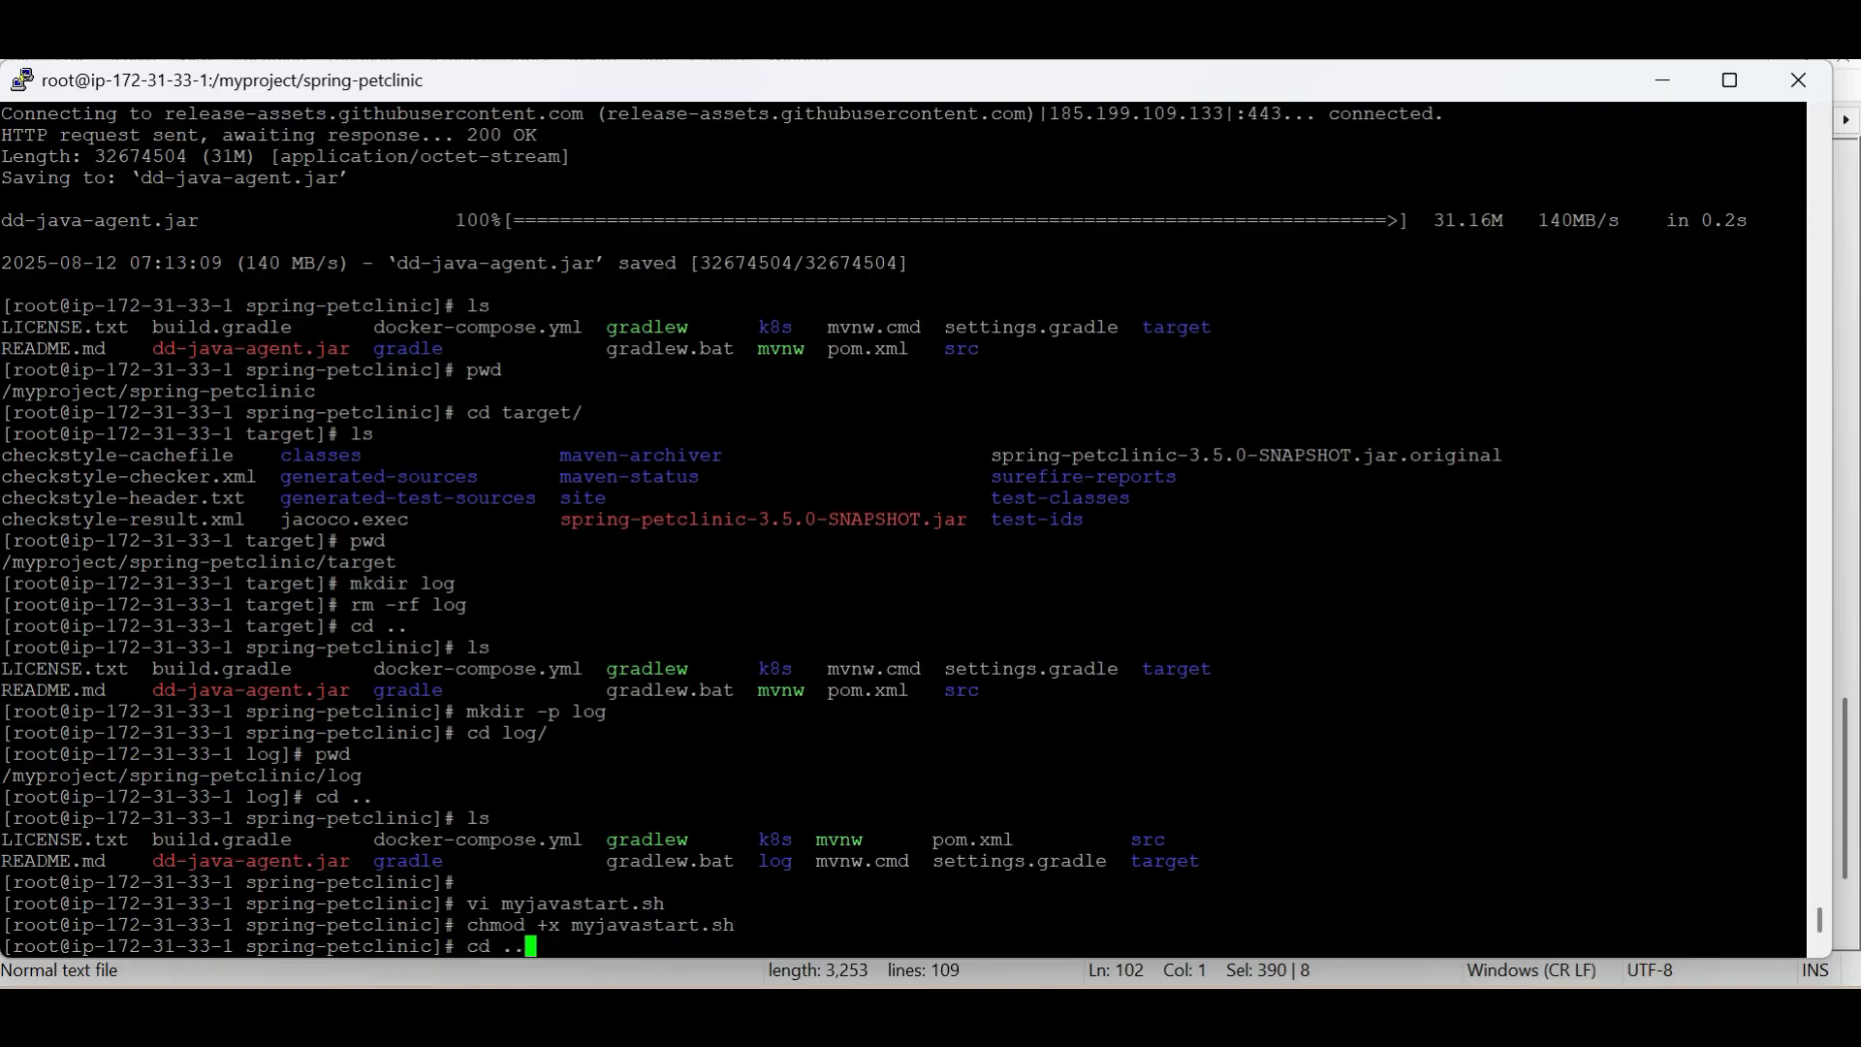
pyautogui.press('Up')
pyautogui.press('Up')
pyautogui.press('Up')
pyautogui.press('Up')
pyautogui.press('Up')
pyautogui.press('Up')
pyautogui.press('Up')
pyautogui.press('Up')
pyautogui.press('Up')
pyautogui.press('Up')
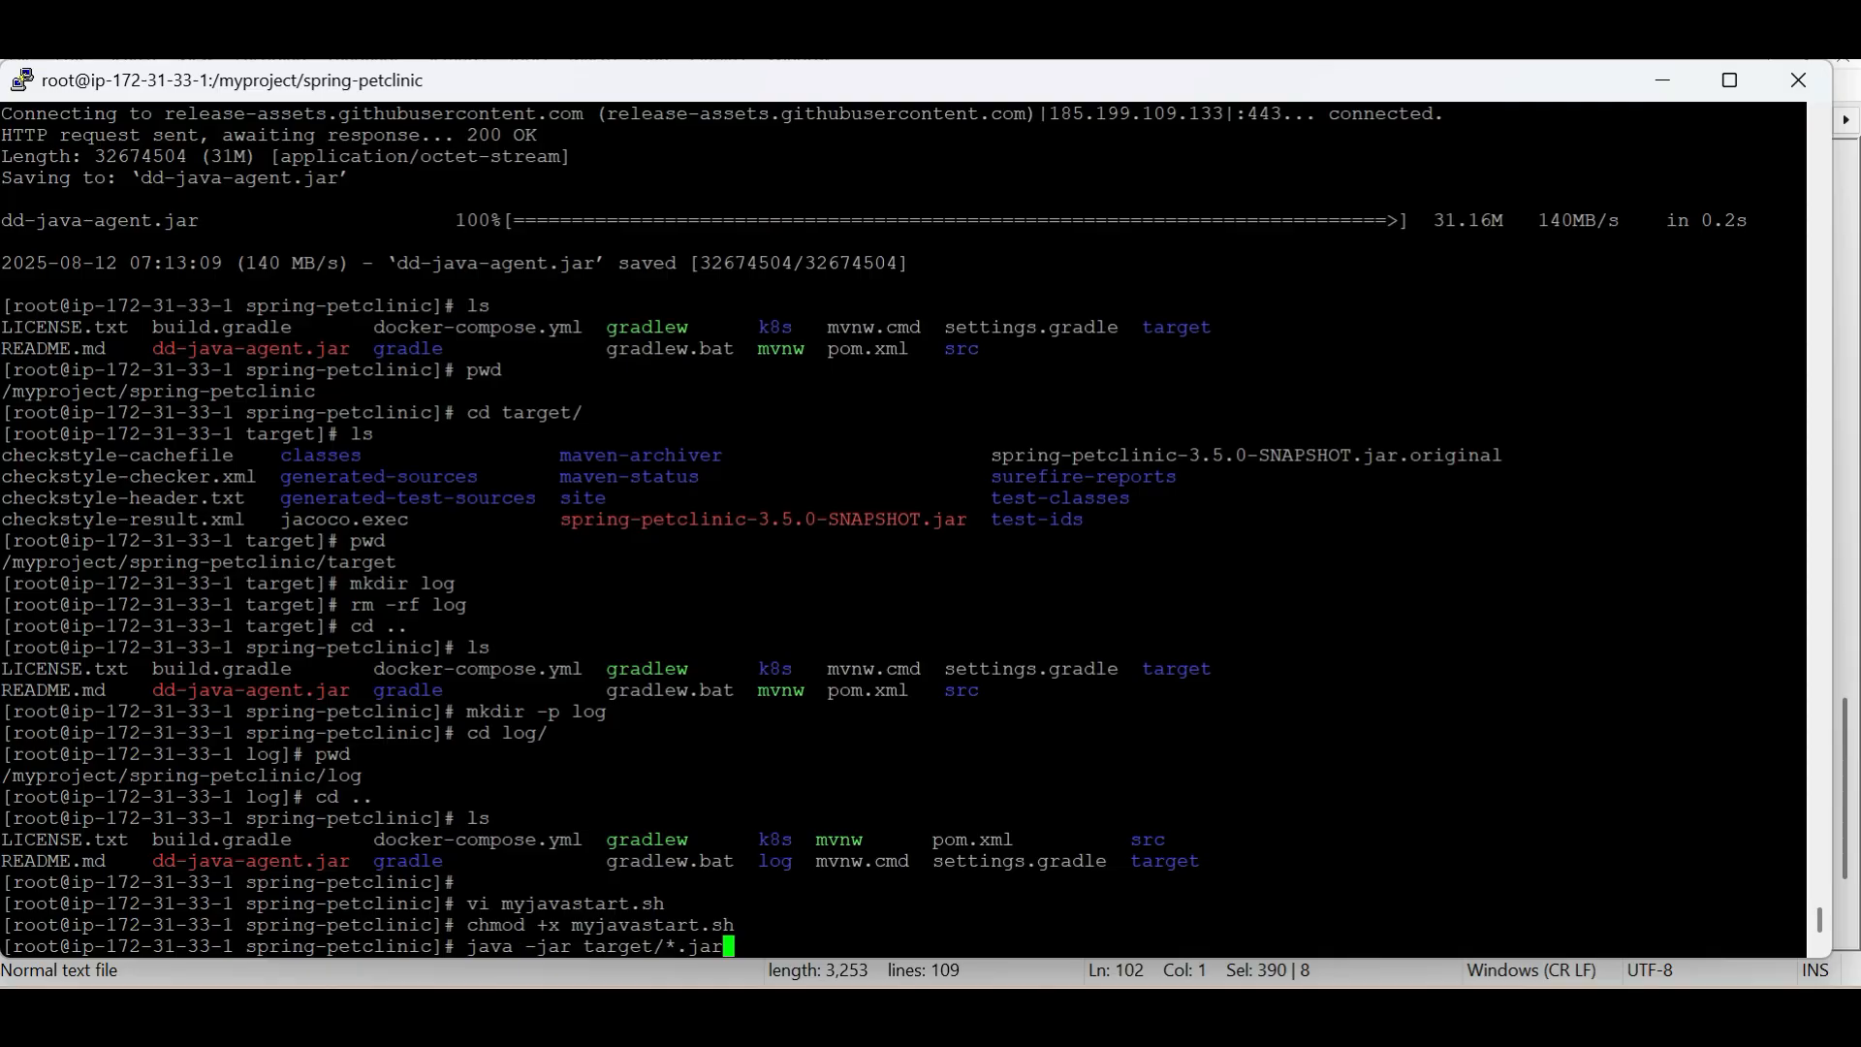
pyautogui.hotkey('alt', 'Tab')
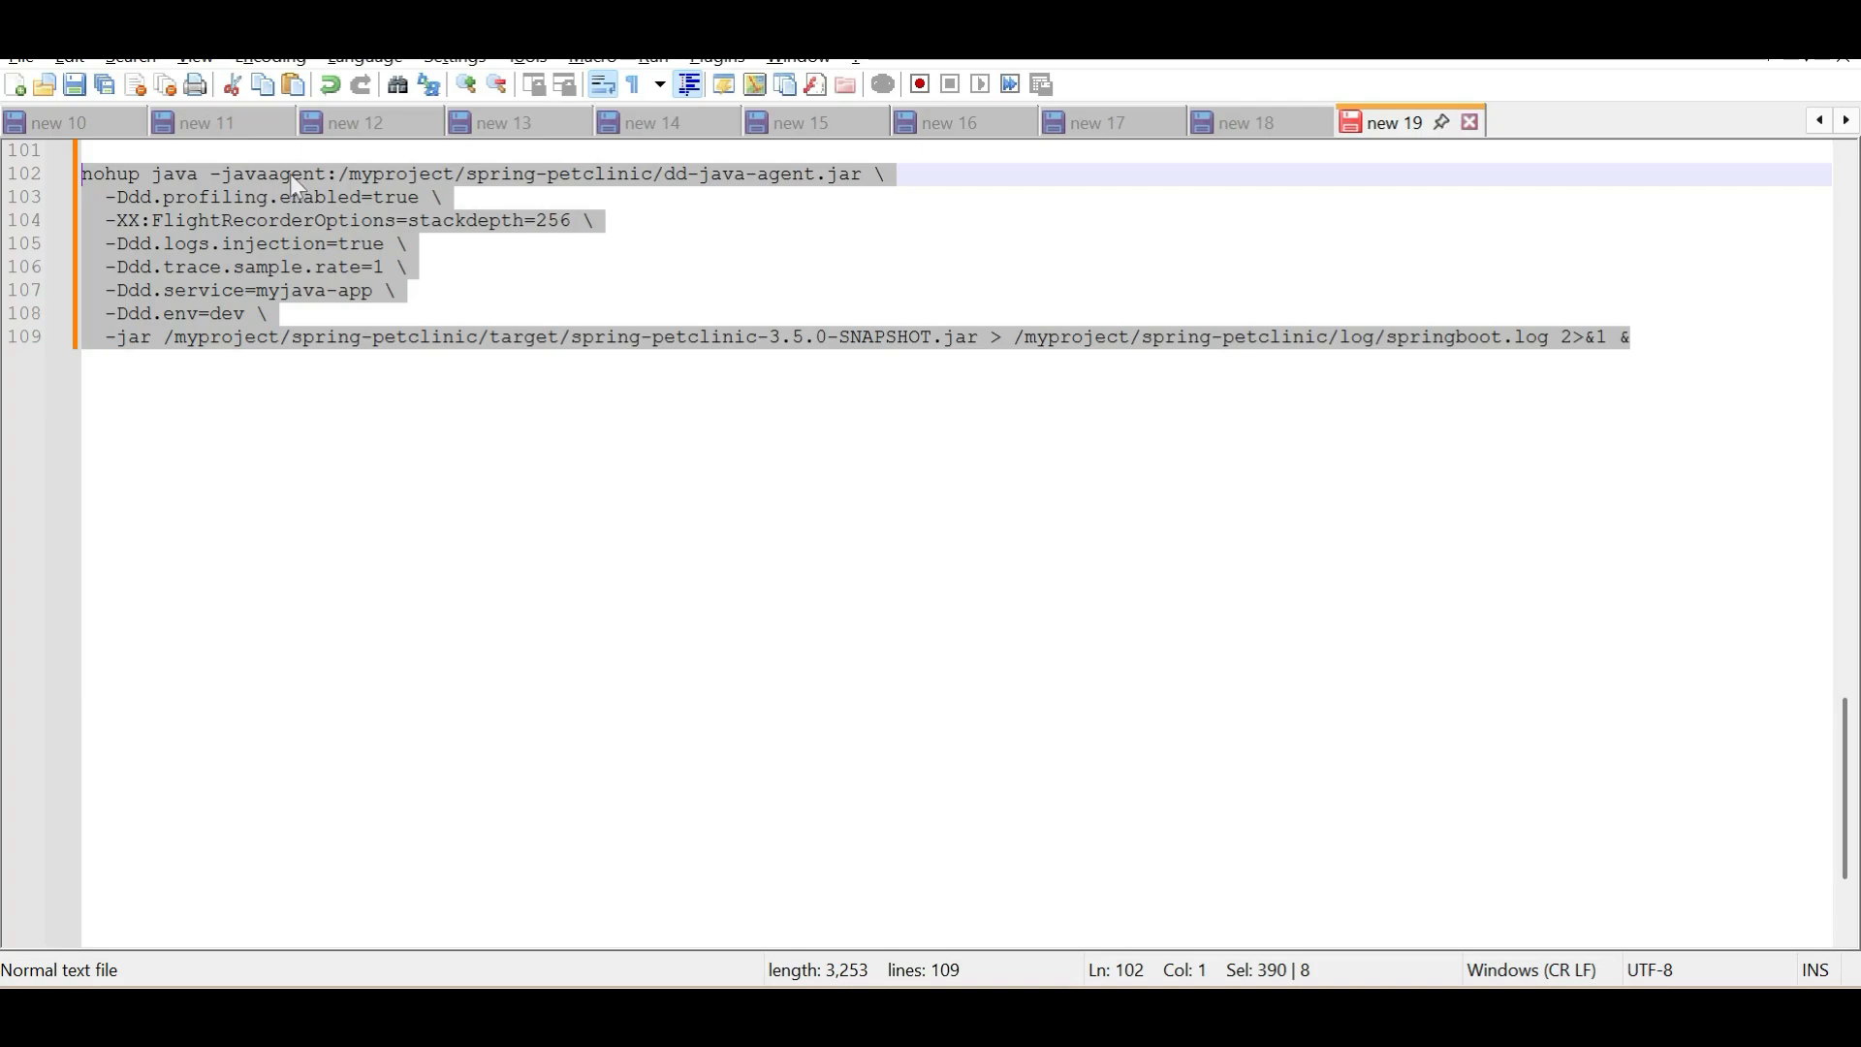
pyautogui.click(292, 175)
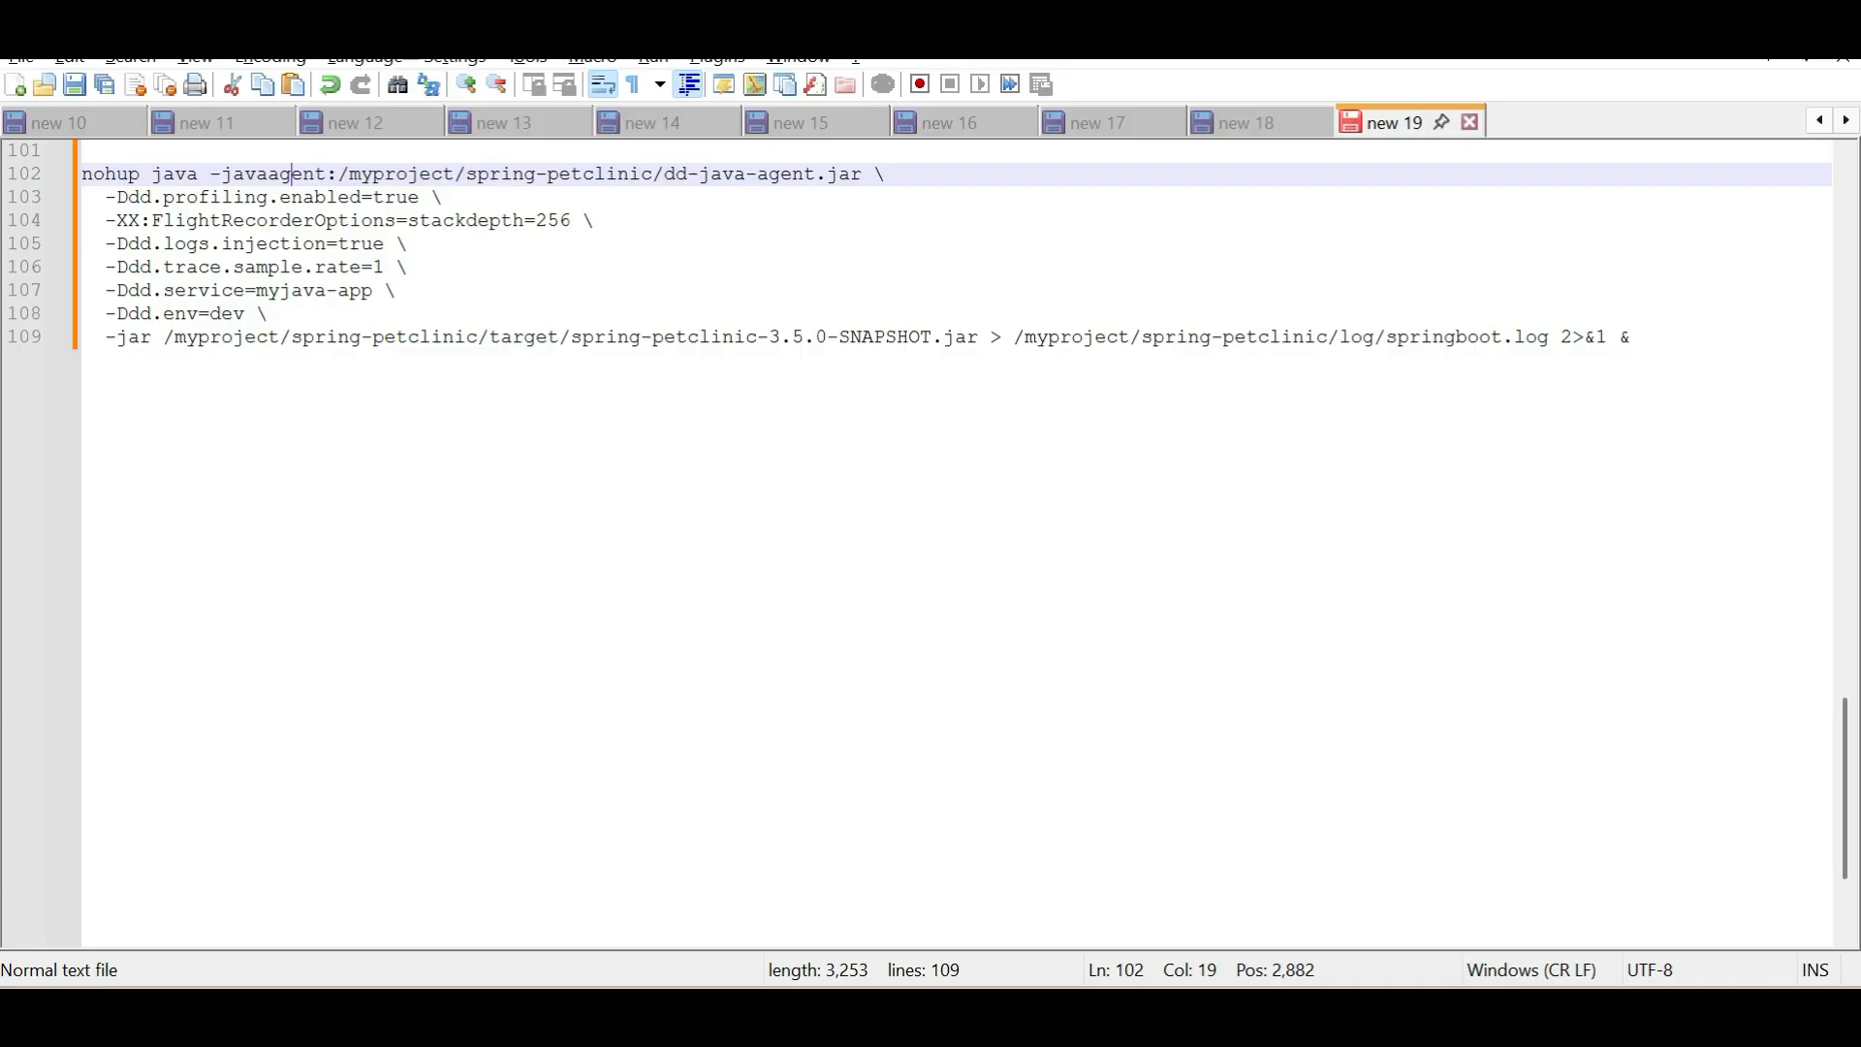
# Back in the terminal, run ./myjavastart.sh and look for its process with ps -ef | grep java
pyautogui.hotkey('alt', 'Tab')
pyautogui.press('Up')
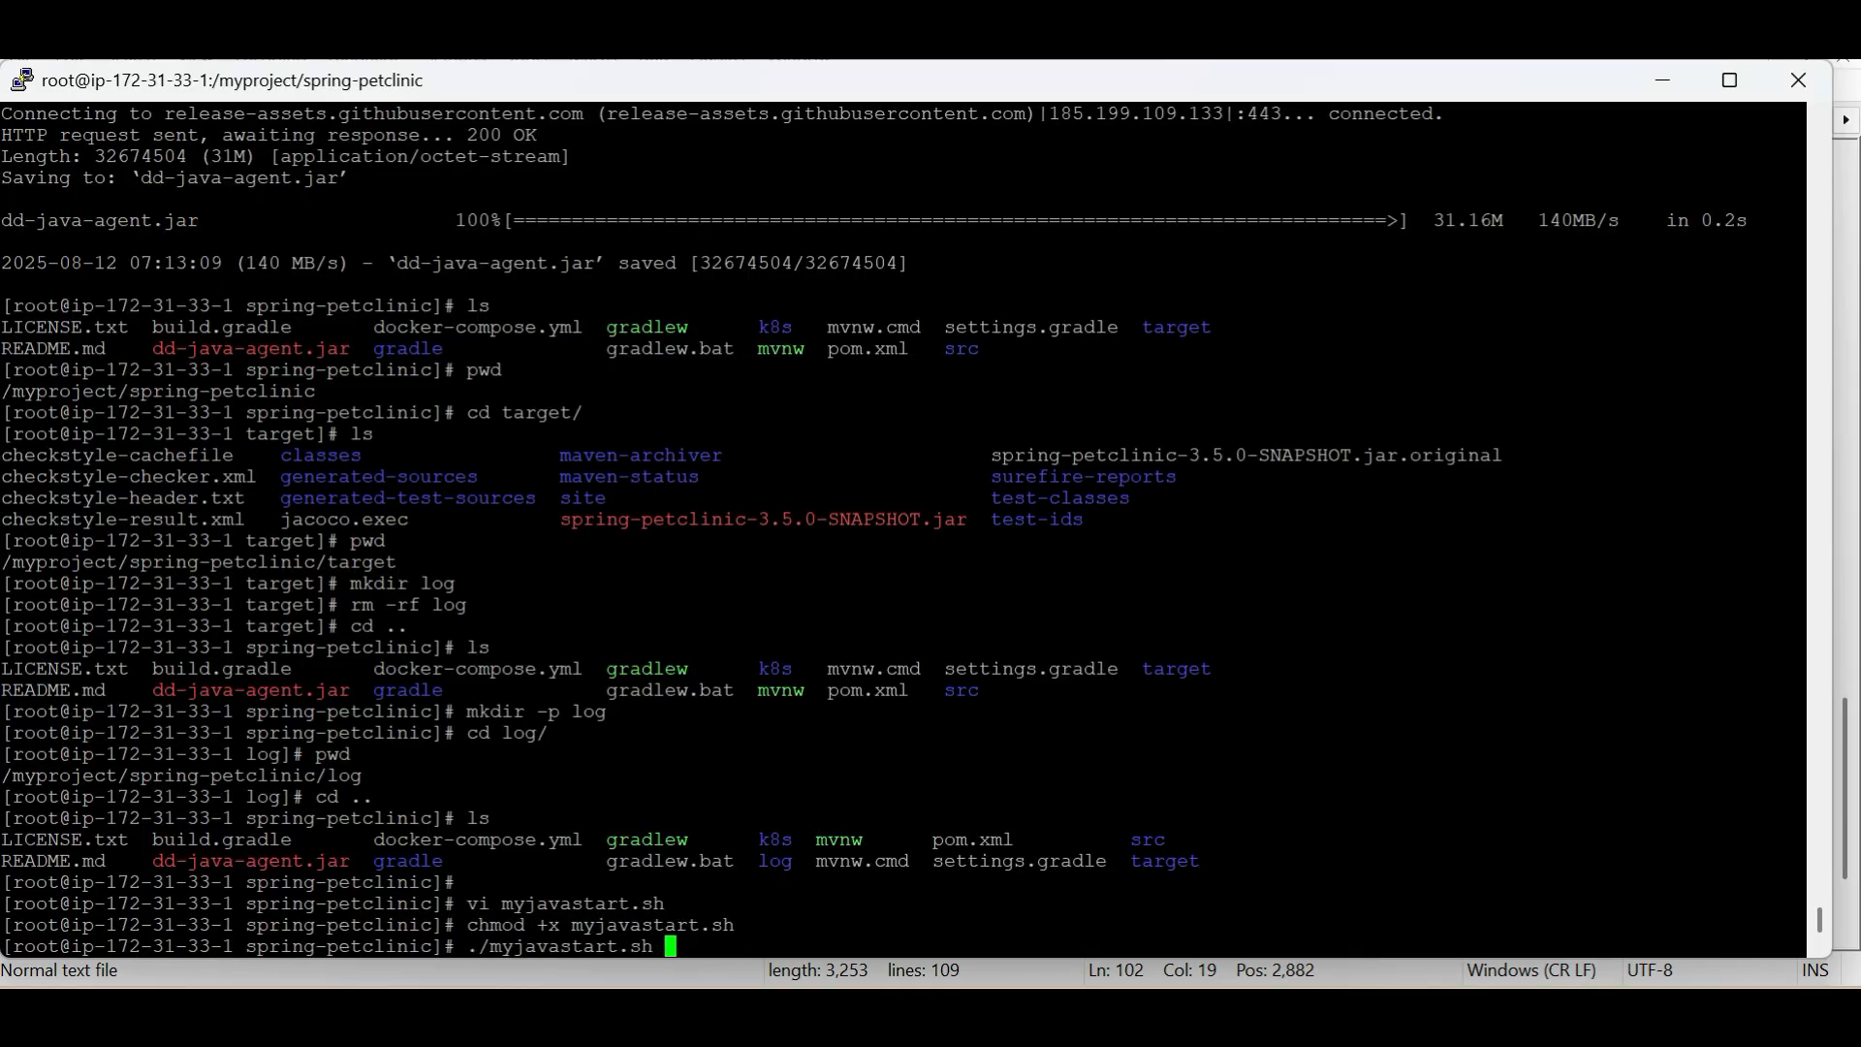
pyautogui.press('Return')
pyautogui.write('ps ')
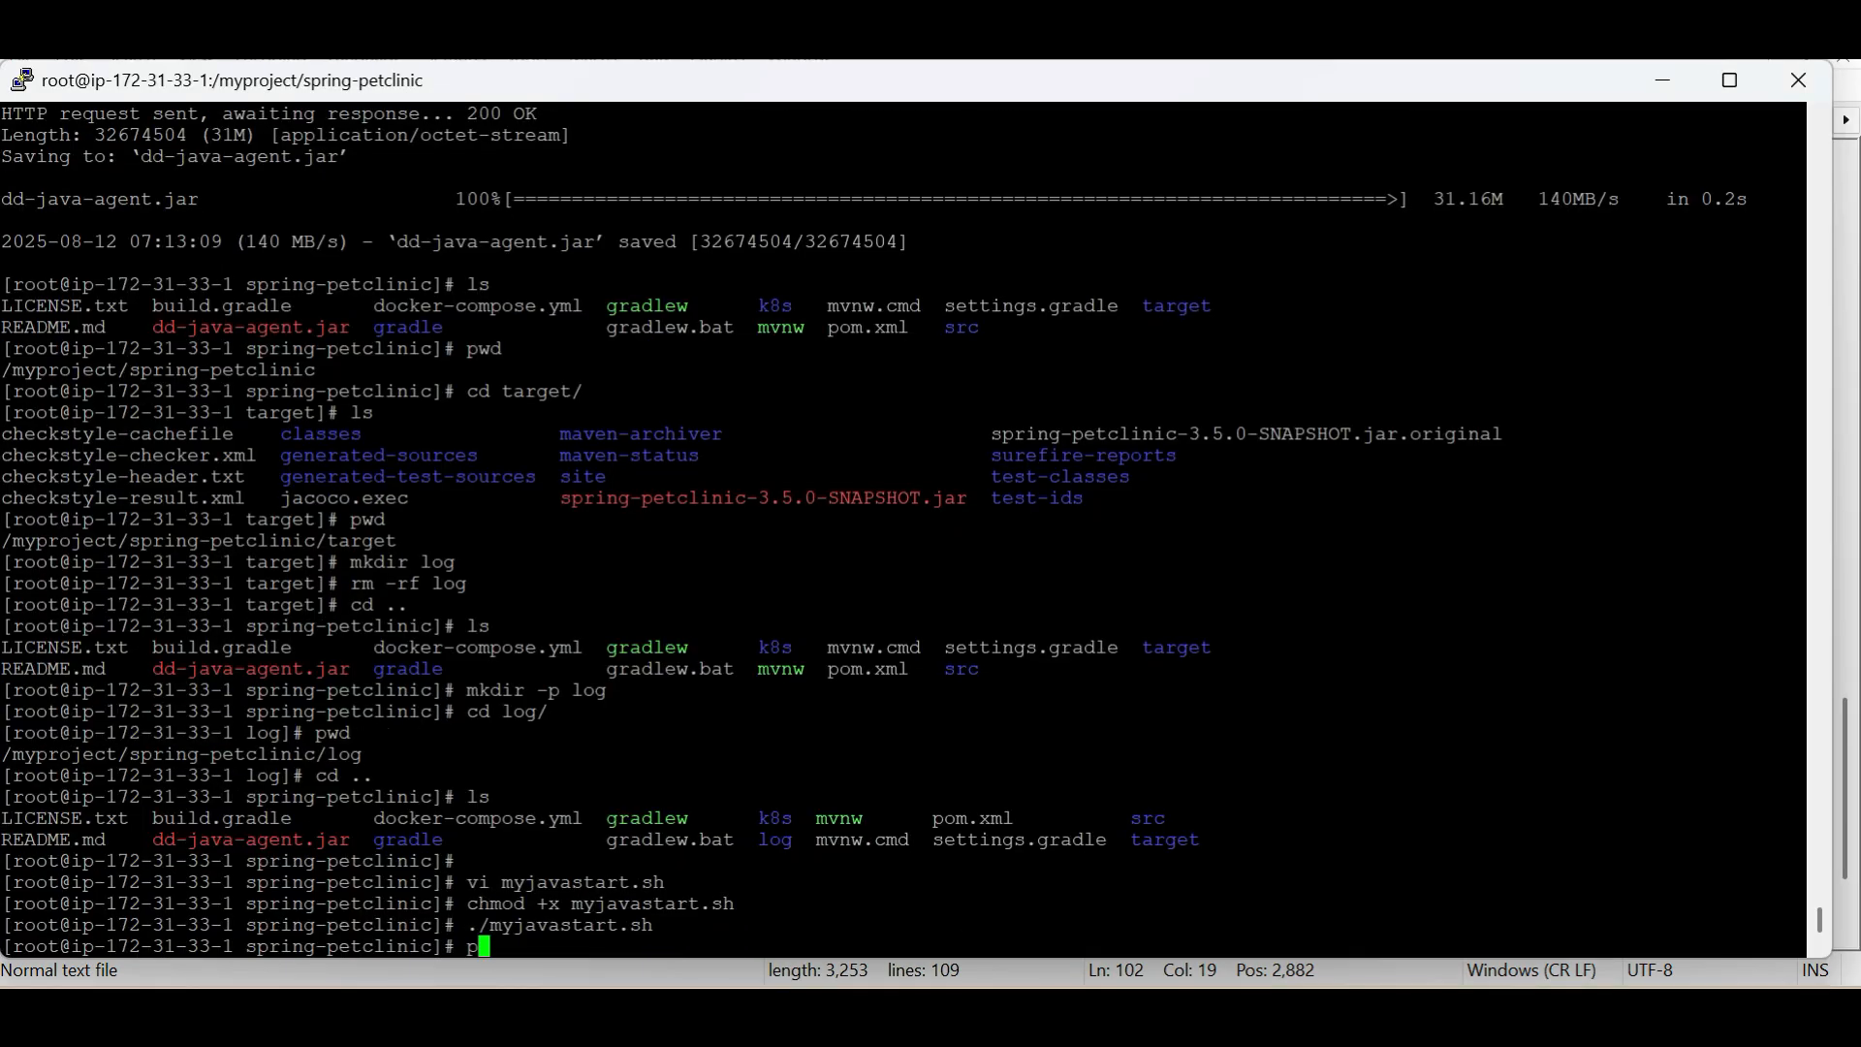
pyautogui.write('-ef | grep java')
pyautogui.press('Return')
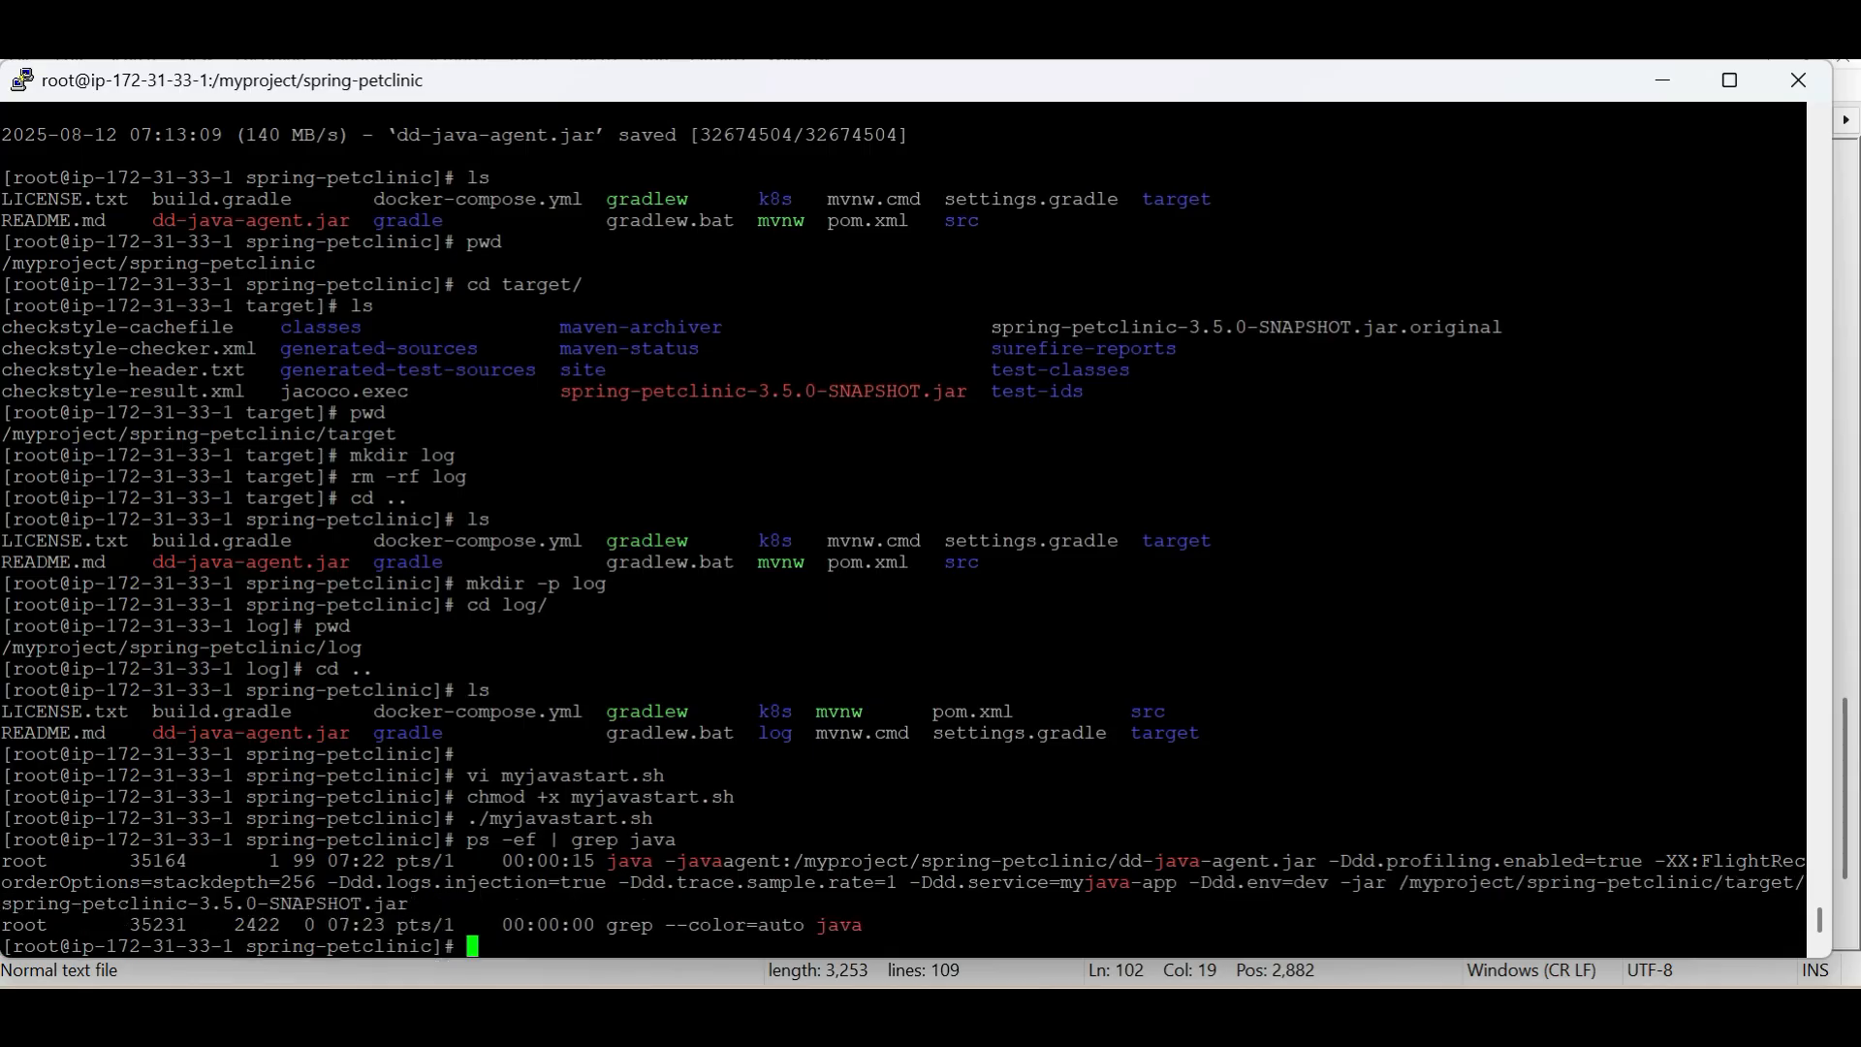
# Stop the running Petclinic Java process with kill -9 35164
pyautogui.doubleClick(548, 861)
pyautogui.write('kill -9')
pyautogui.doubleClick(158, 861)
pyautogui.write('35164')
pyautogui.press('Return')
pyautogui.press('Return')
# Rerun ps -ef | grep java and examine whether any Petclinic Java process is still listed
pyautogui.press('Up')
pyautogui.press('Up')
pyautogui.press('Up')
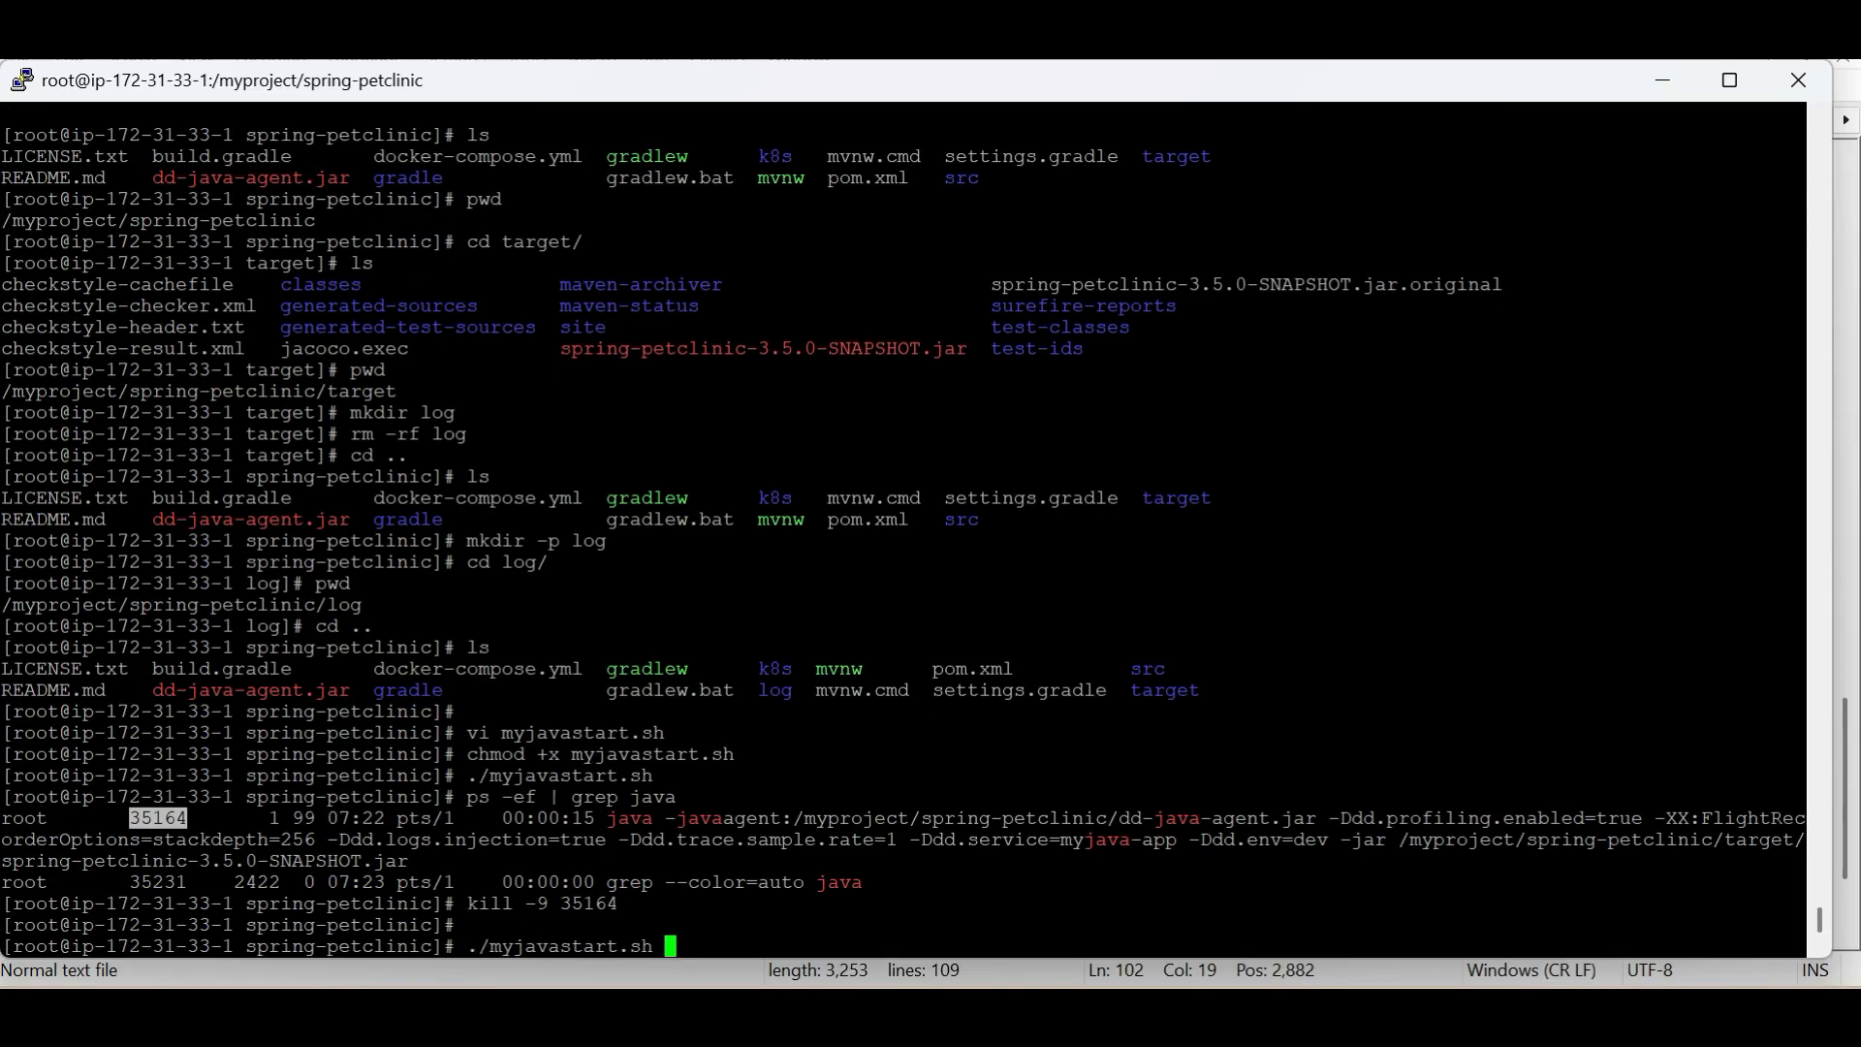
pyautogui.press('Down')
pyautogui.press('Return')
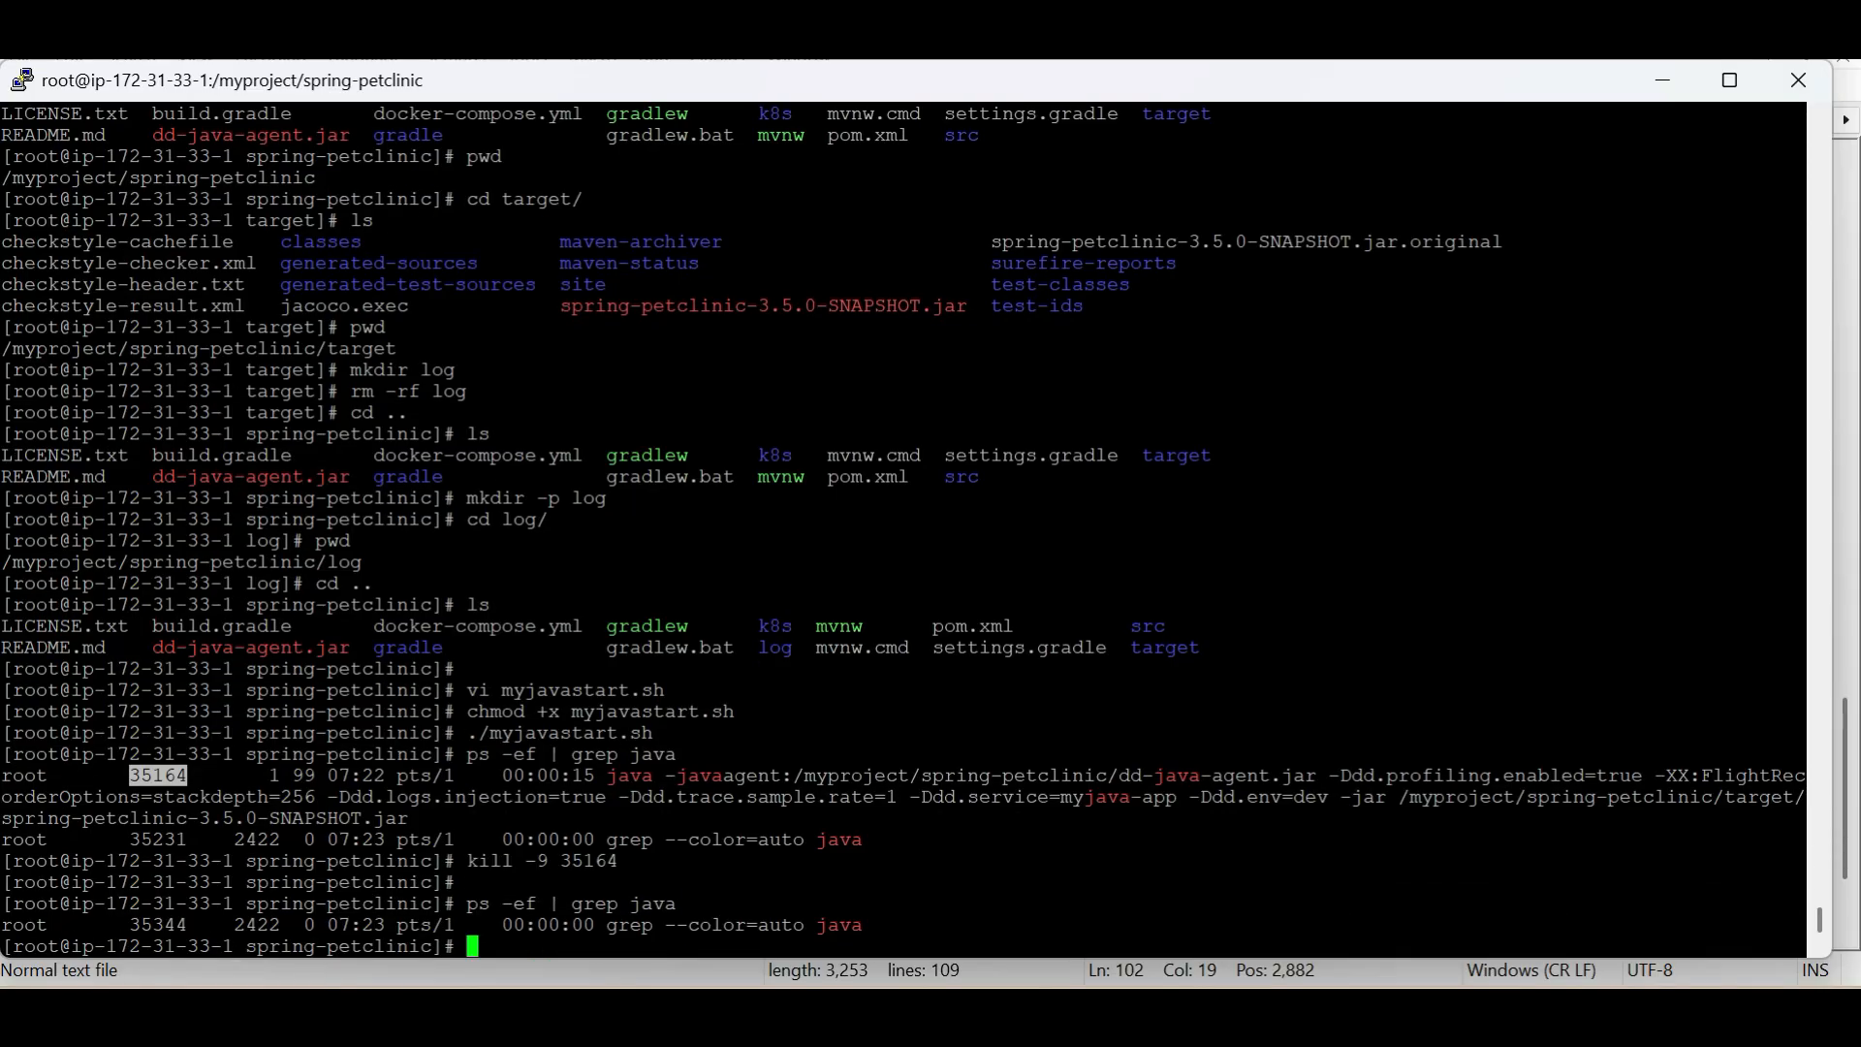
pyautogui.click(473, 947)
pyautogui.doubleClick(629, 925)
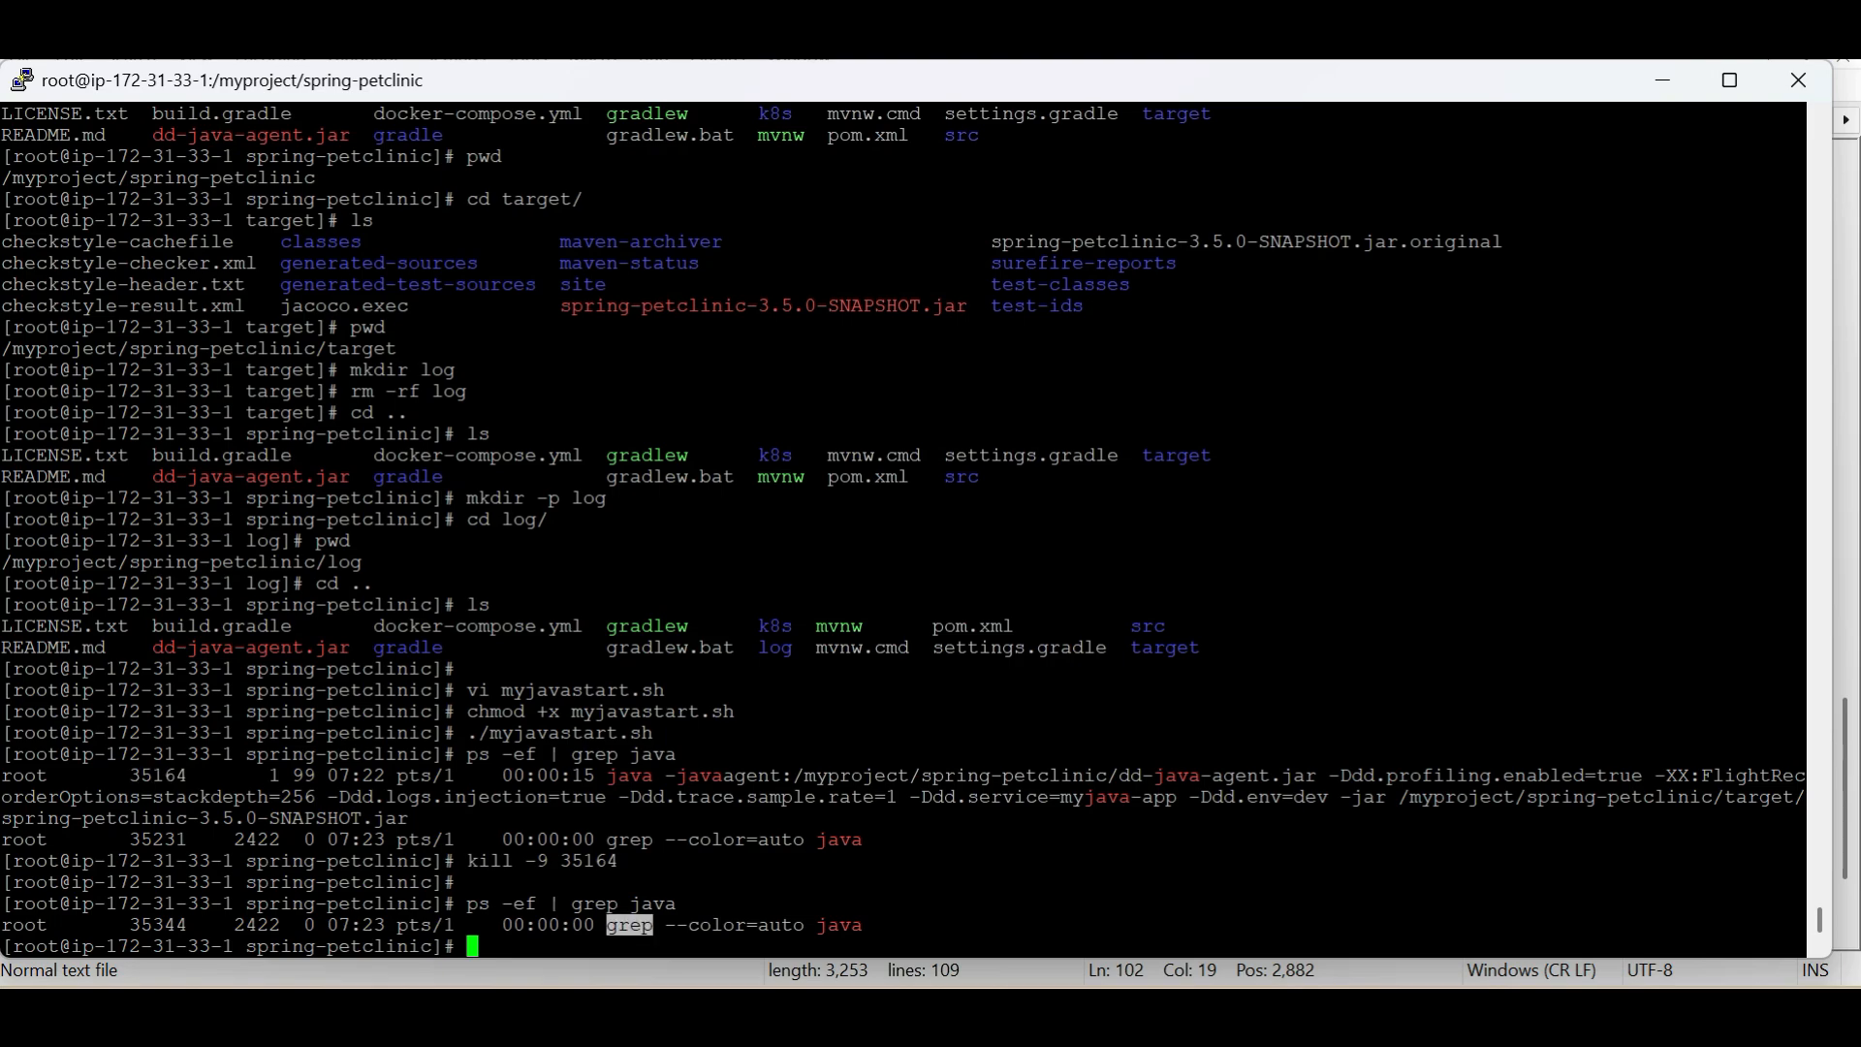
pyautogui.doubleClick(594, 903)
pyautogui.doubleClick(629, 926)
pyautogui.moveTo(864, 925); pyautogui.dragTo(677, 904)
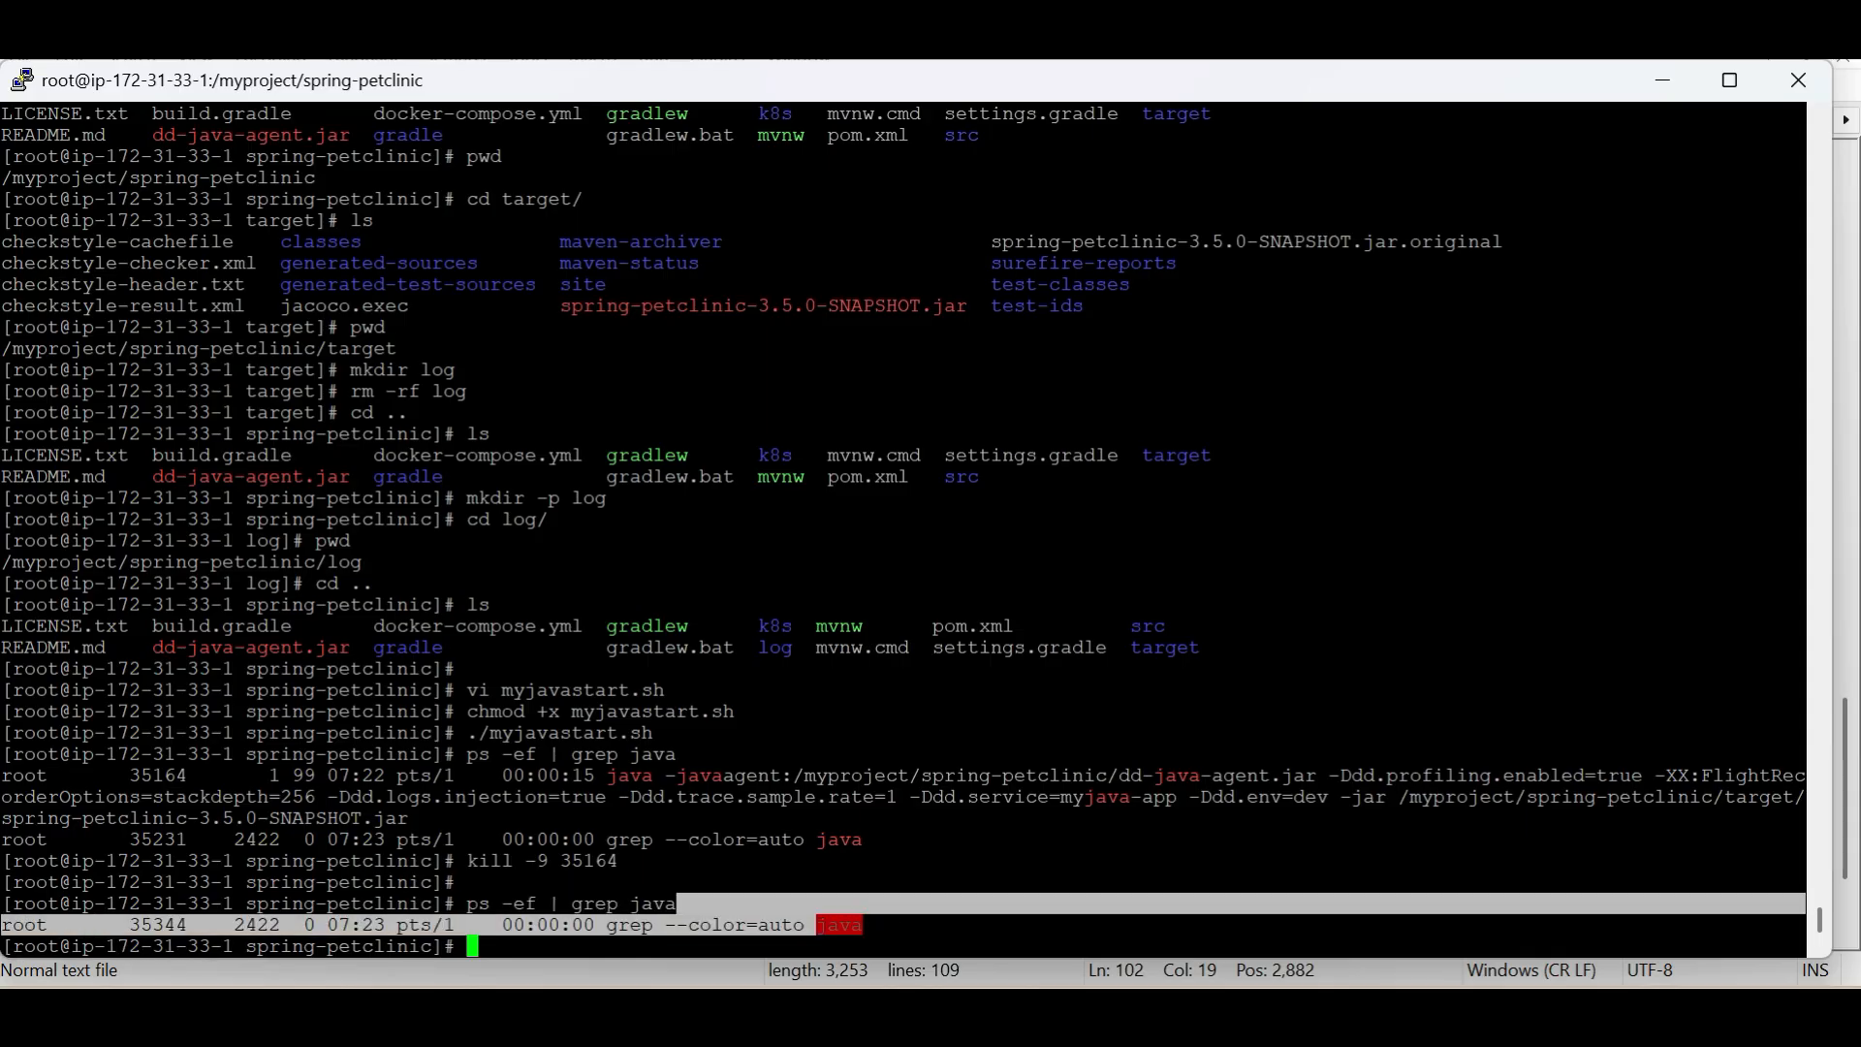
pyautogui.click(677, 904)
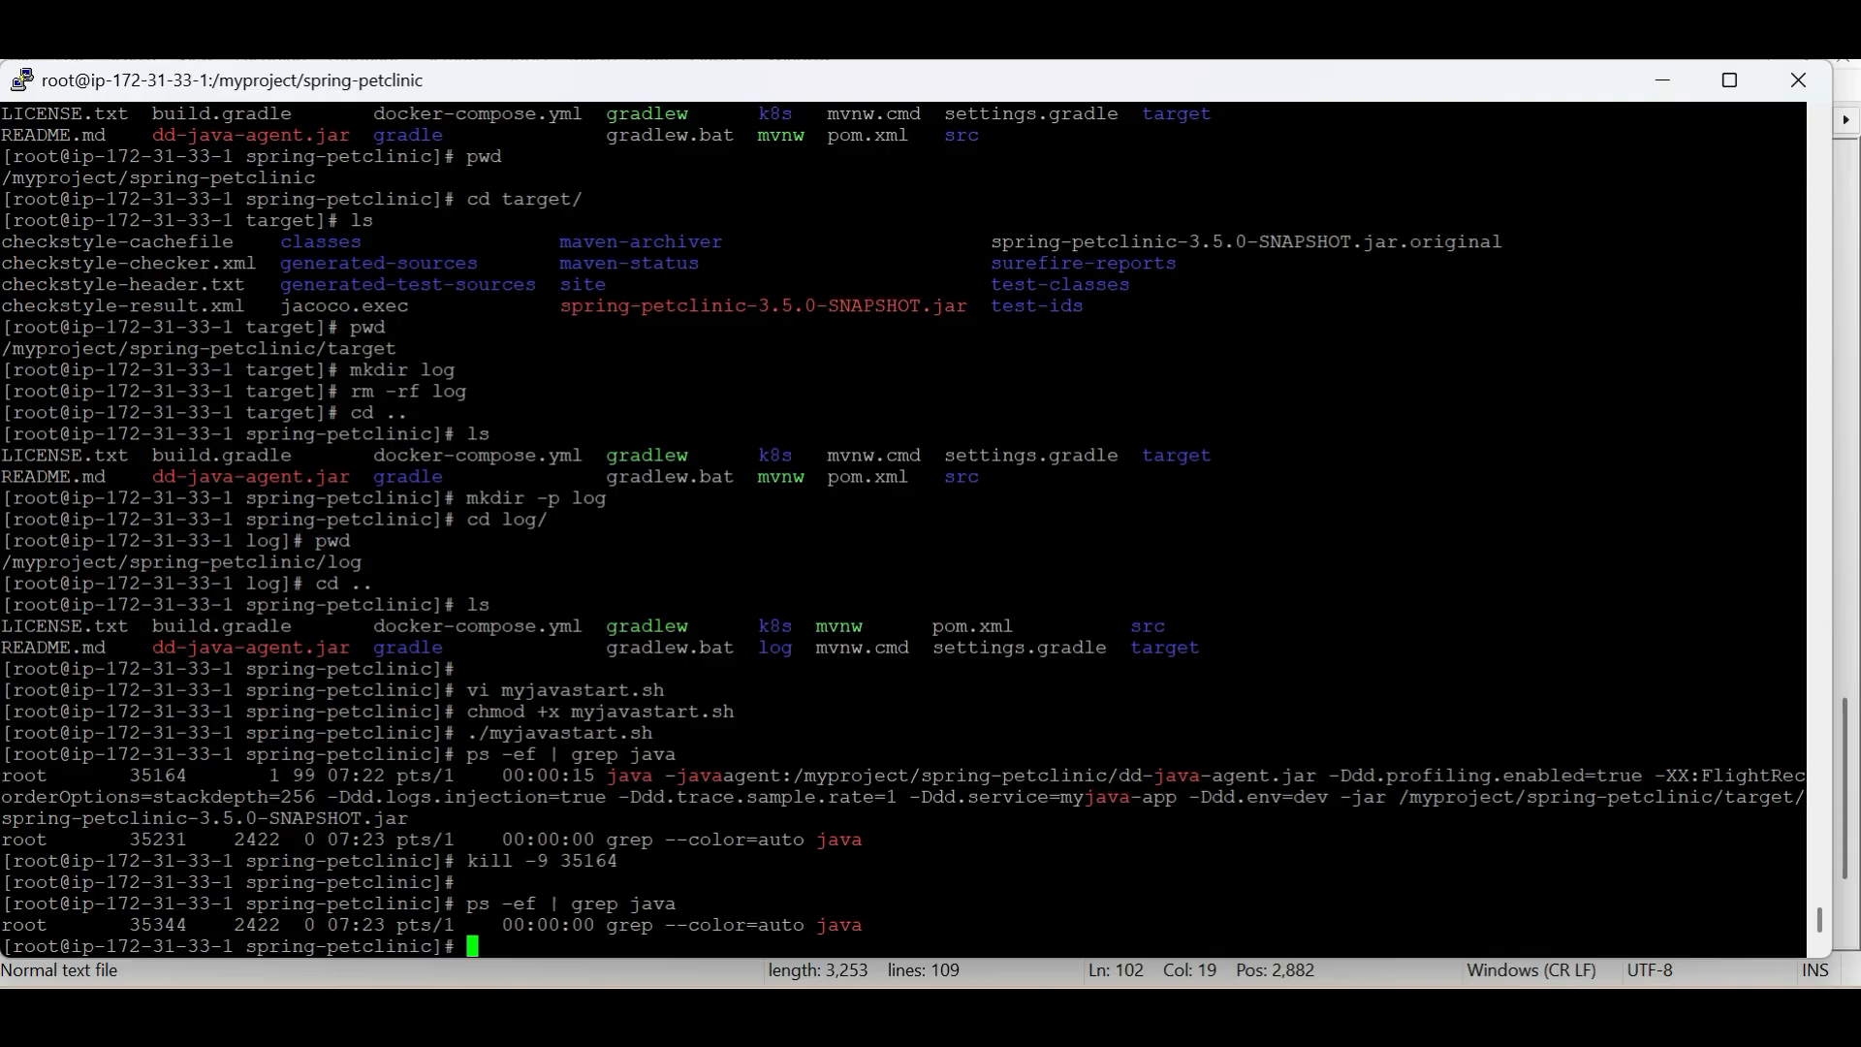
# Check the springboot.log file name in the output redirect on line 109 in Notepad++ and return to the terminal
pyautogui.hotkey('alt', 'Tab')
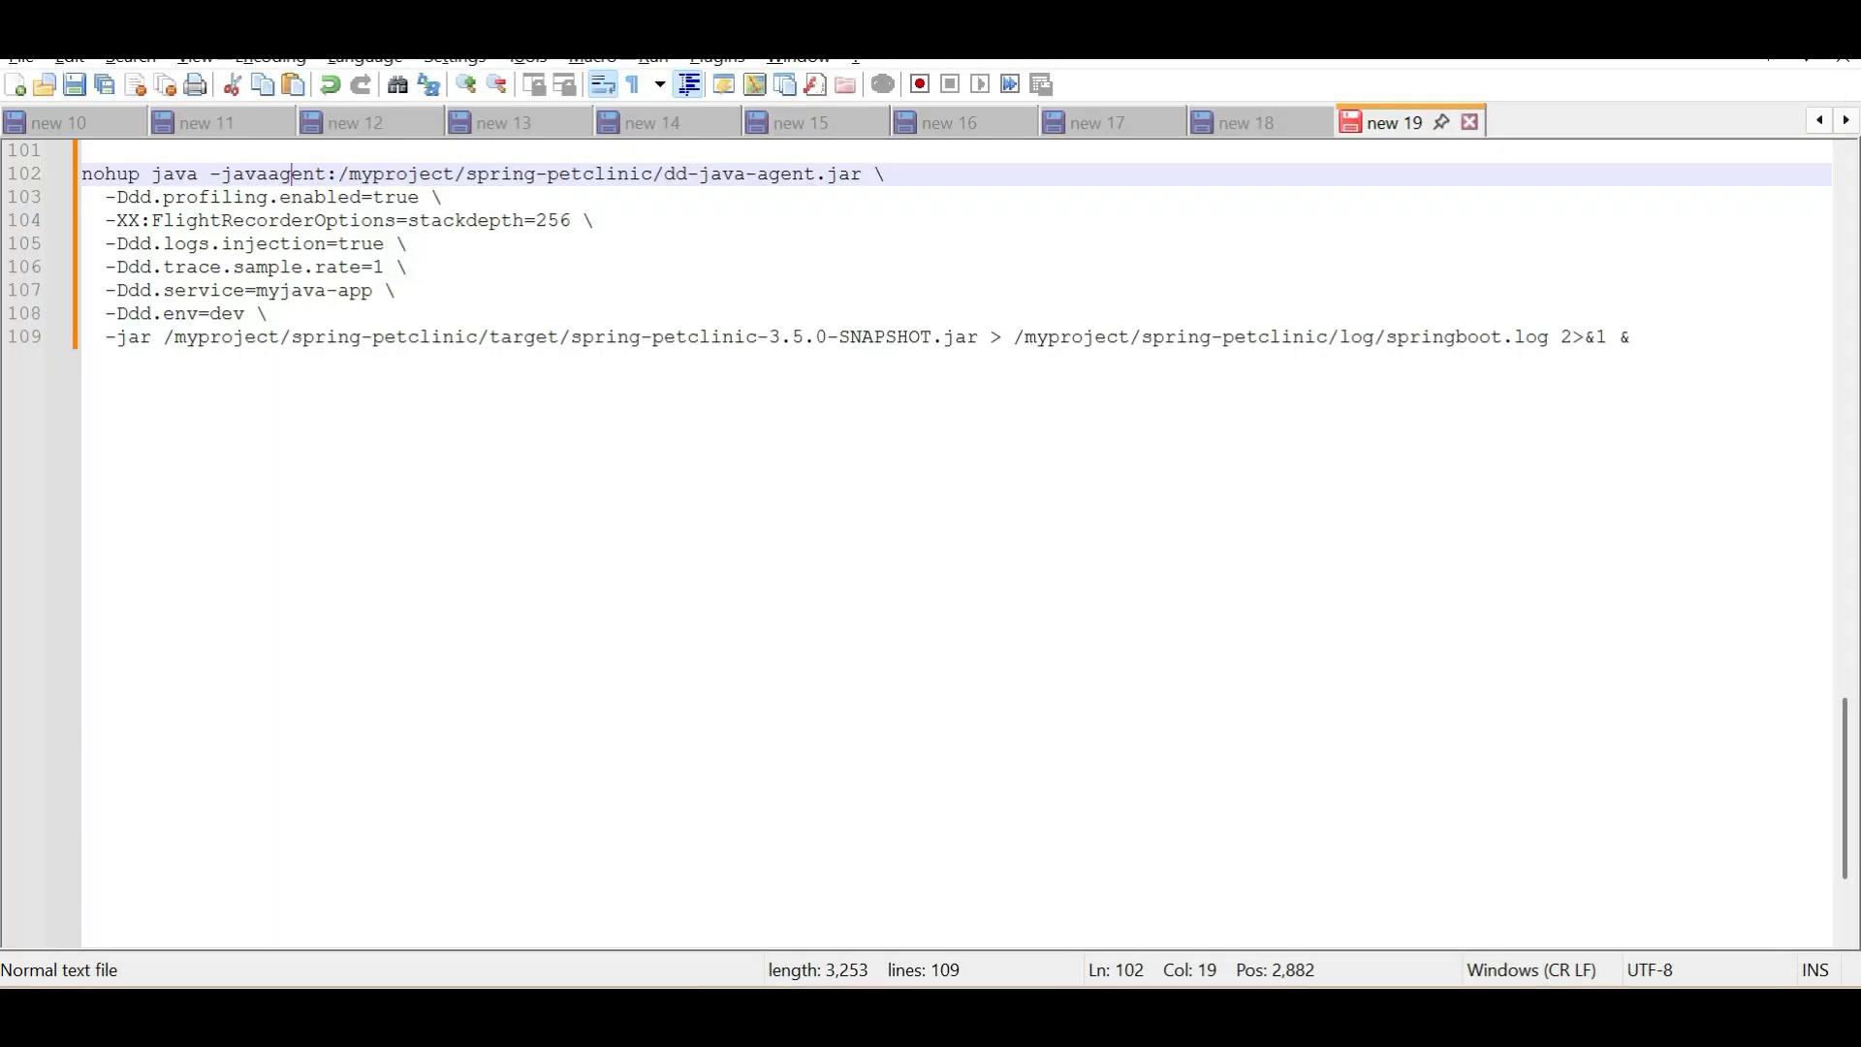
pyautogui.doubleClick(1462, 340)
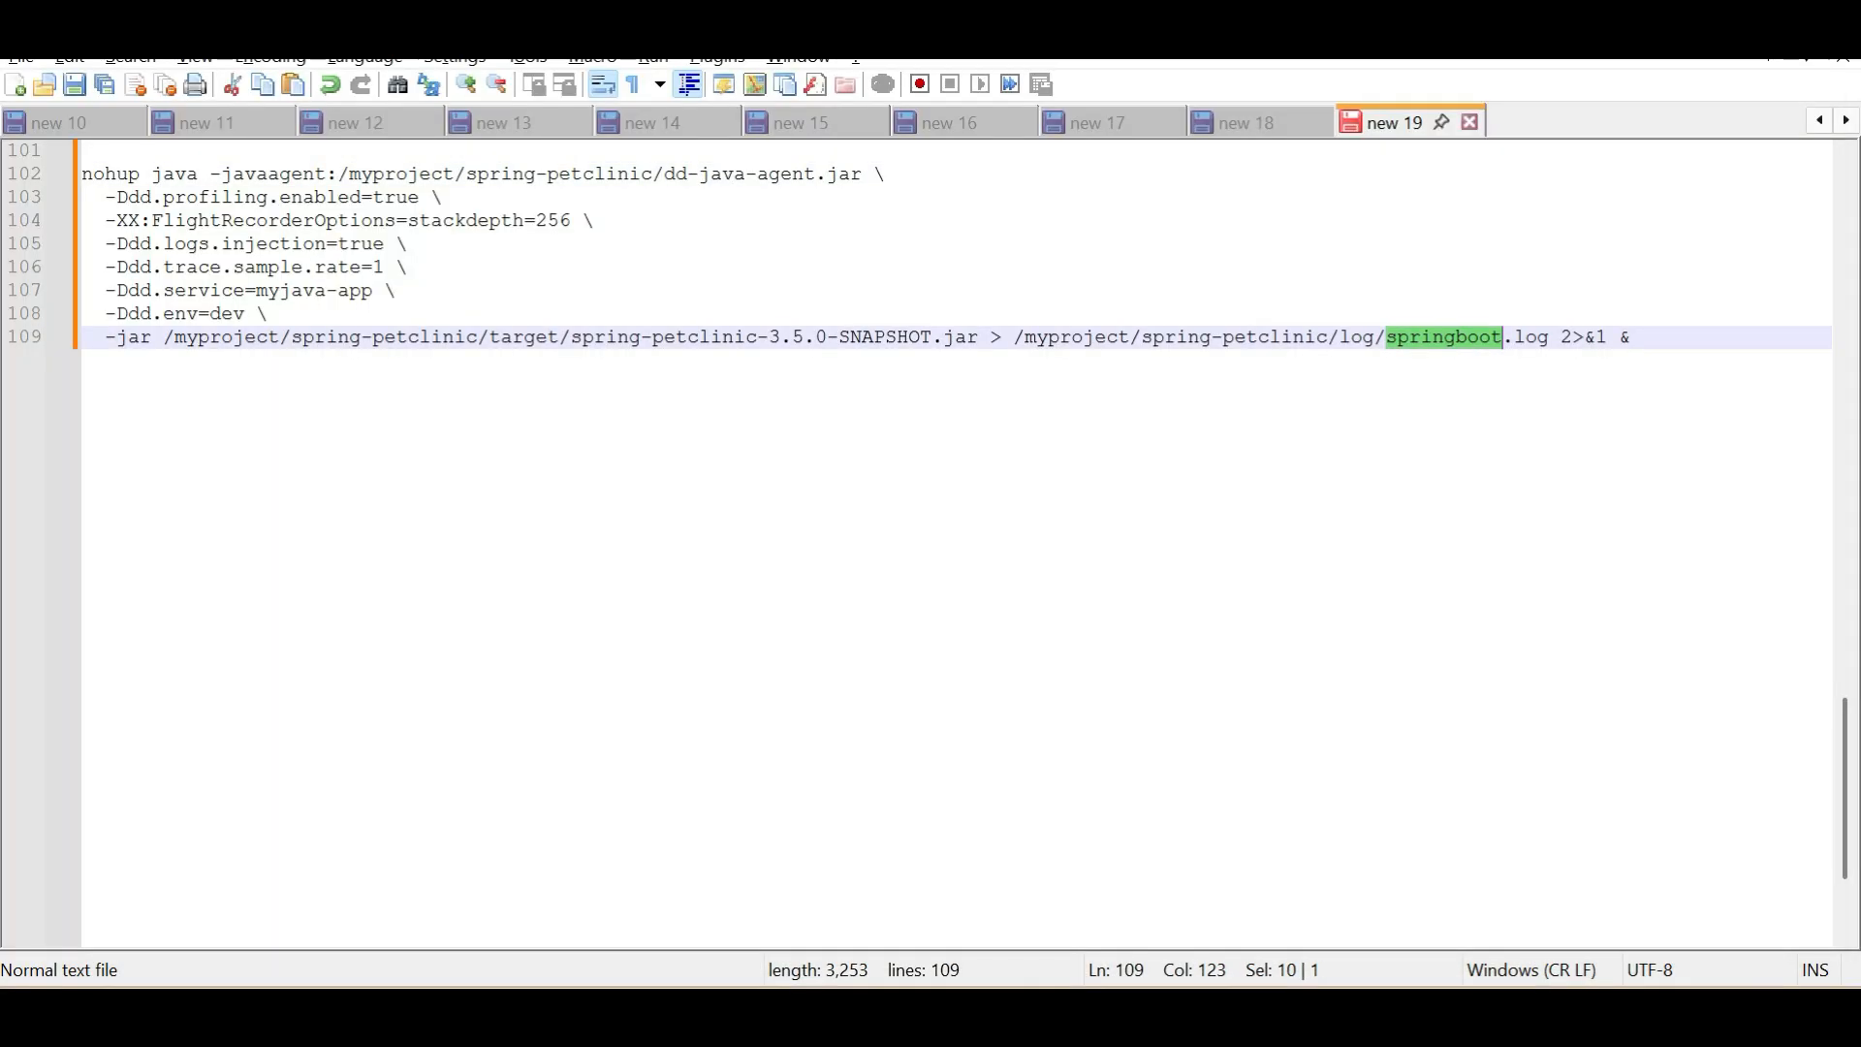
pyautogui.hotkey('alt', 'Tab')
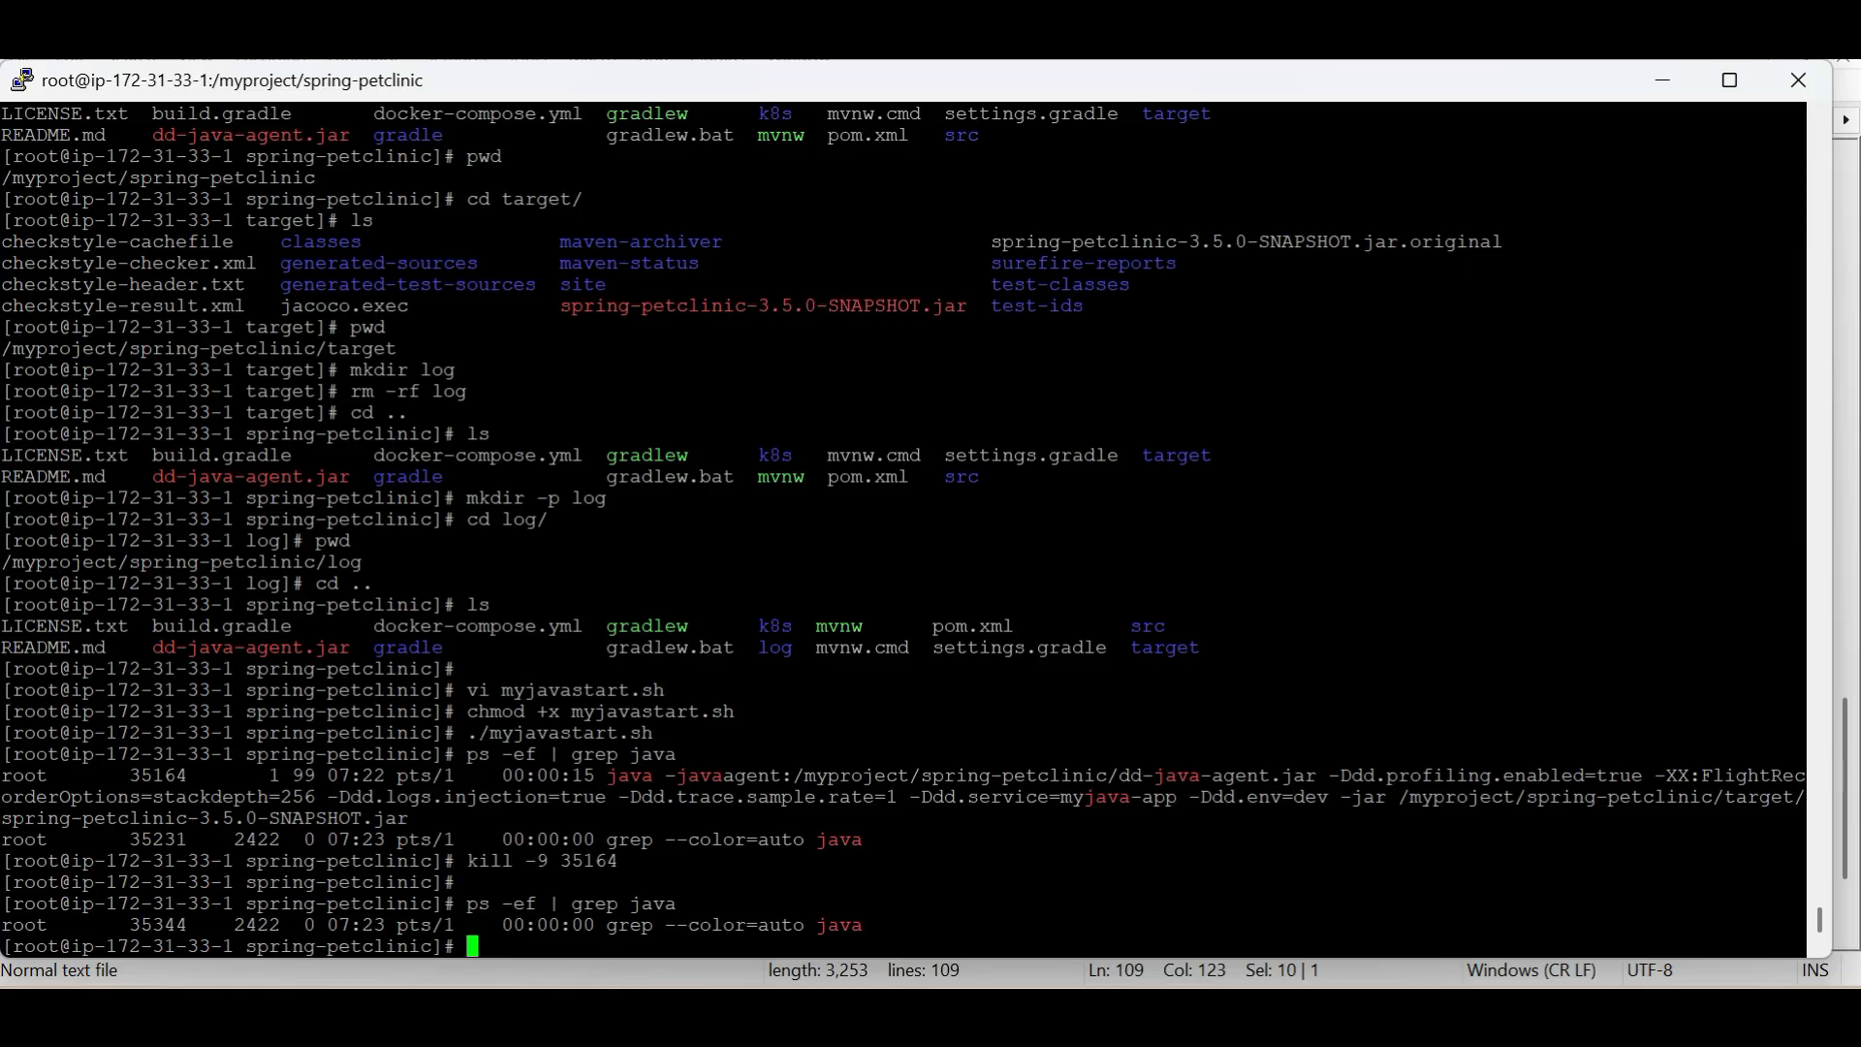
# Start the application again with ./myjavastart.sh and list the Java processes with ps -ef | grep java
pyautogui.press('Up')
pyautogui.press('Up')
pyautogui.press('Up')
pyautogui.press('Up')
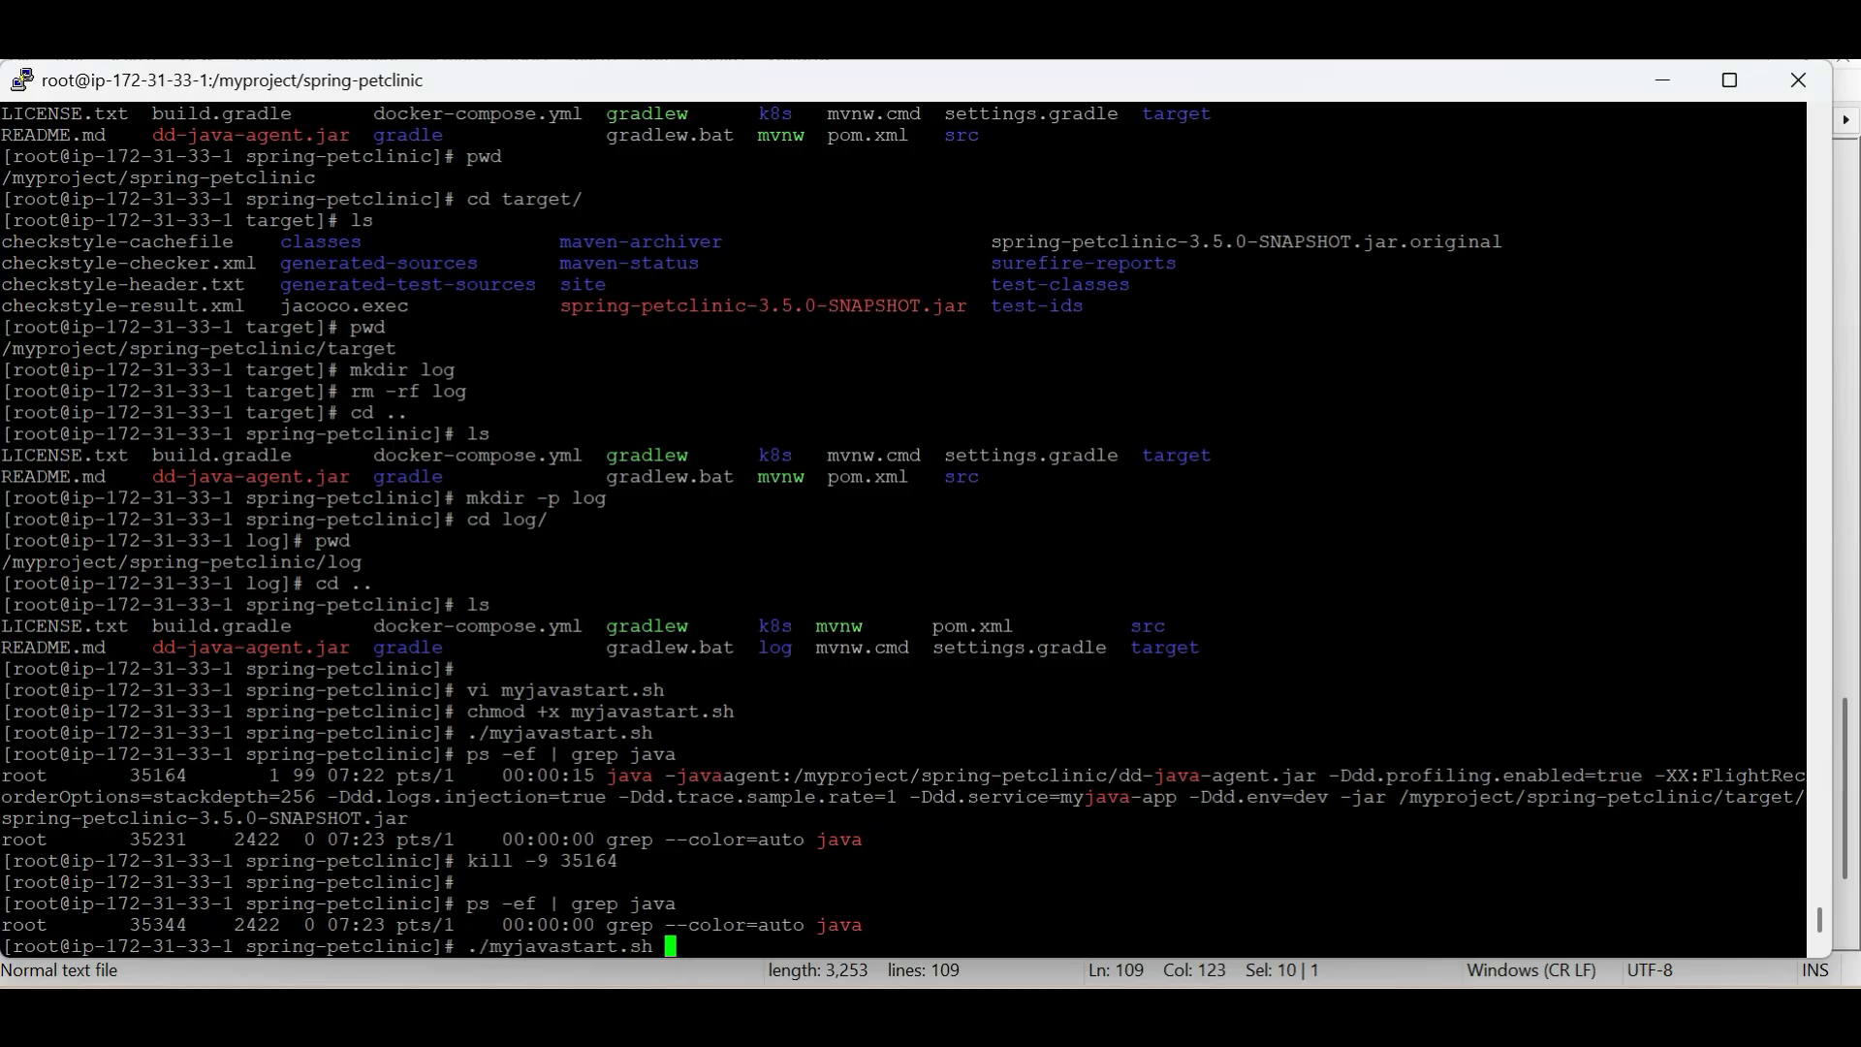
pyautogui.press('Return')
pyautogui.press('Up')
pyautogui.press('Up')
pyautogui.press('Up')
pyautogui.press('Up')
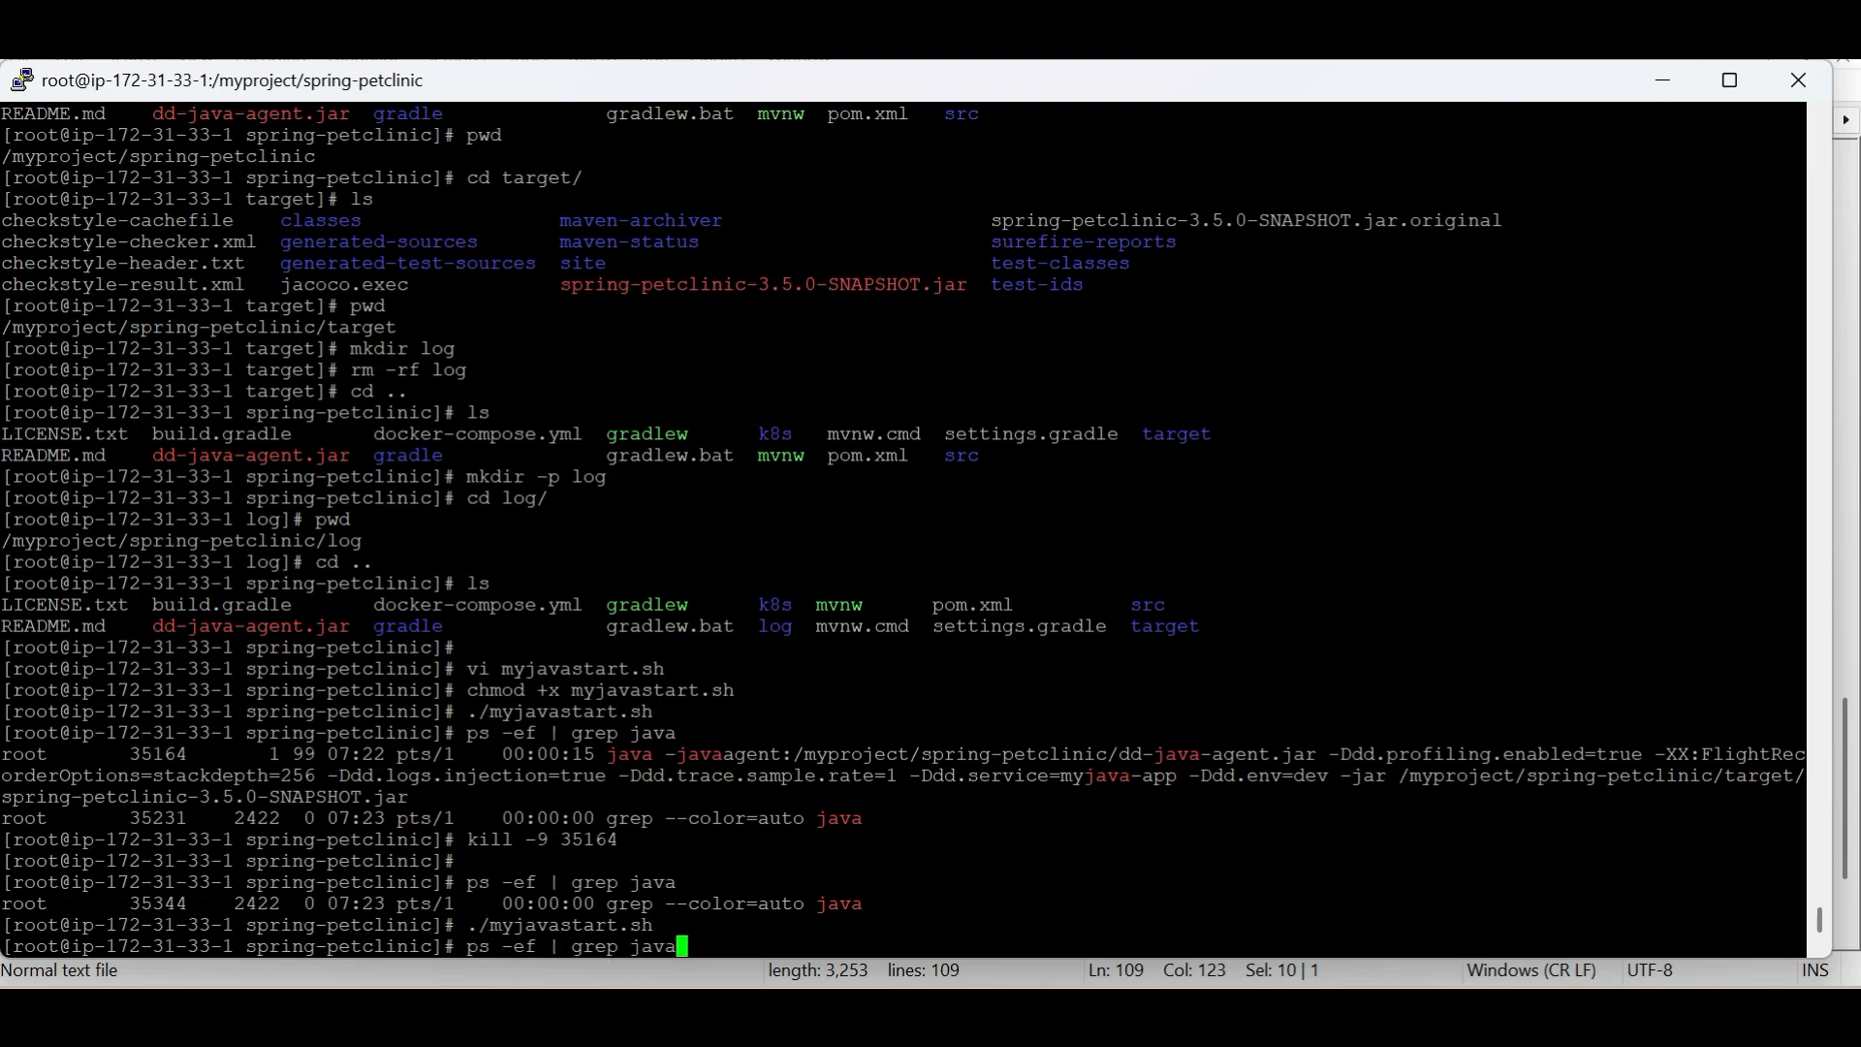
pyautogui.press('Return')
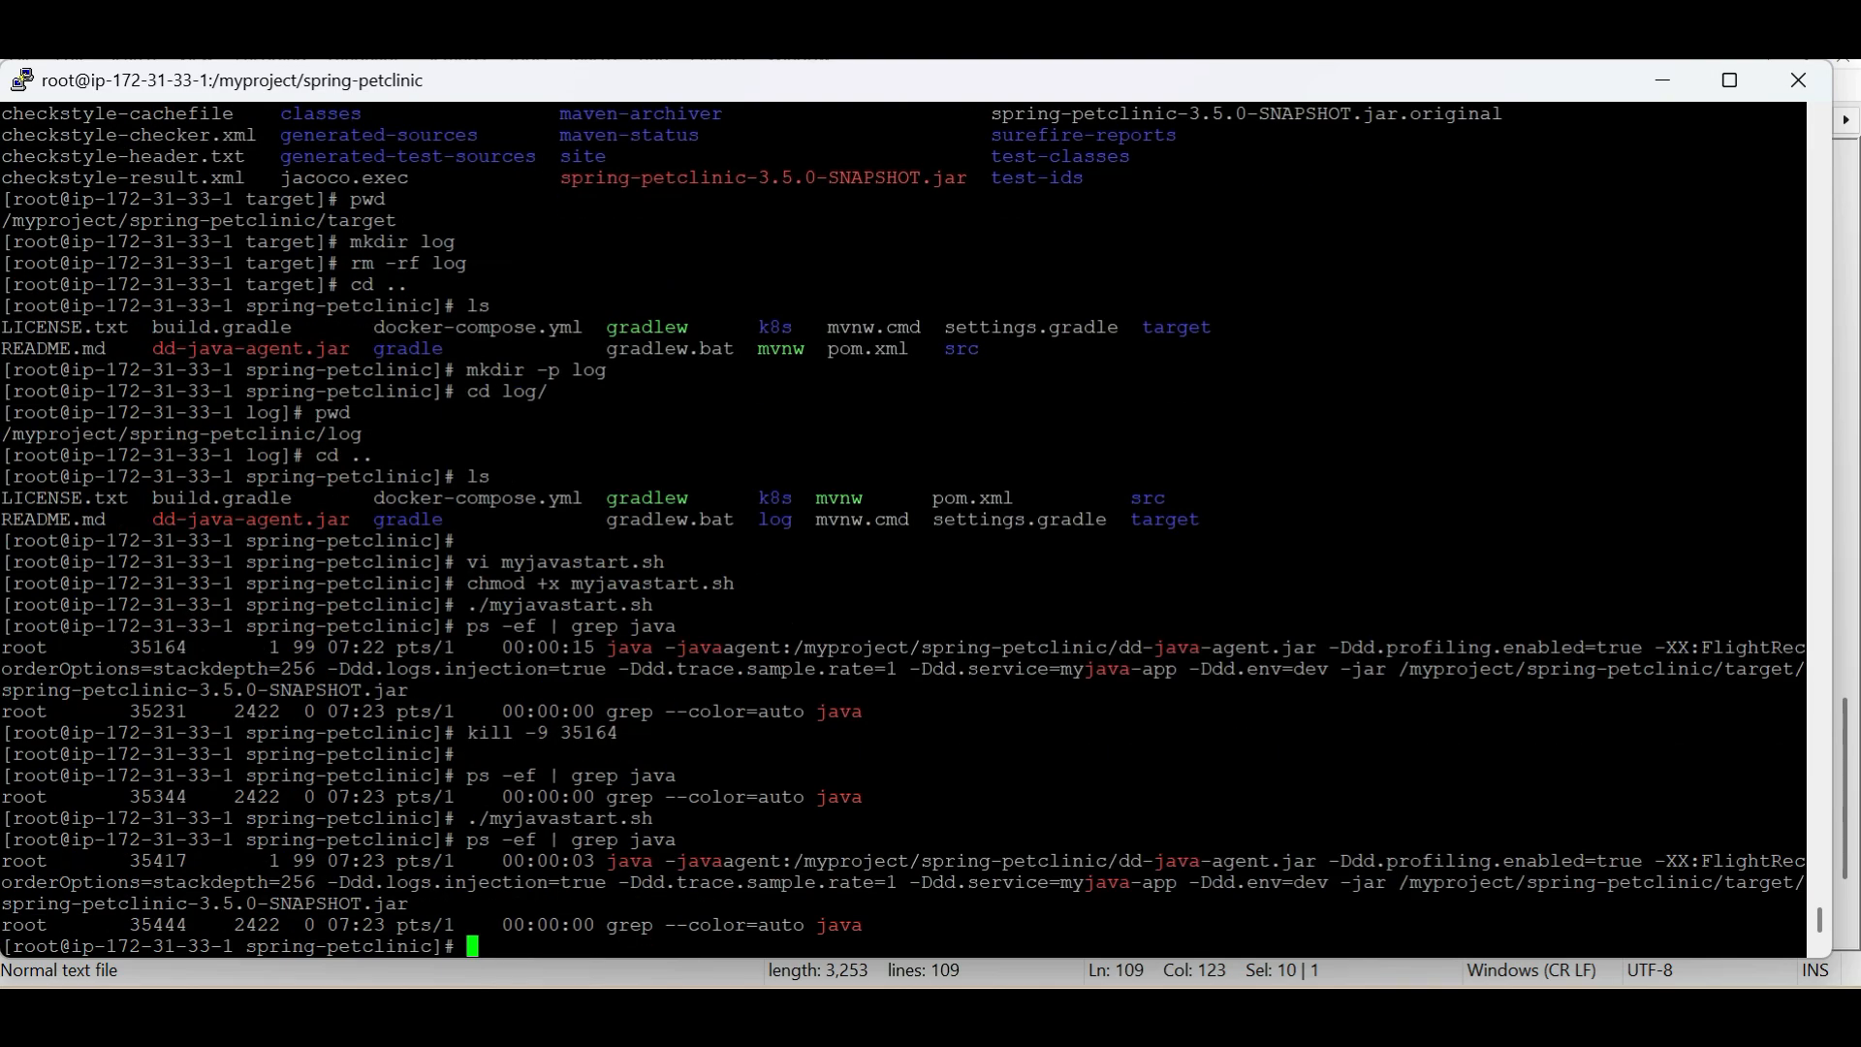
# Examine the javaagent option in the running Java process listing, then switch to the Petclinic page in Microsoft Edge
pyautogui.doubleClick(723, 861)
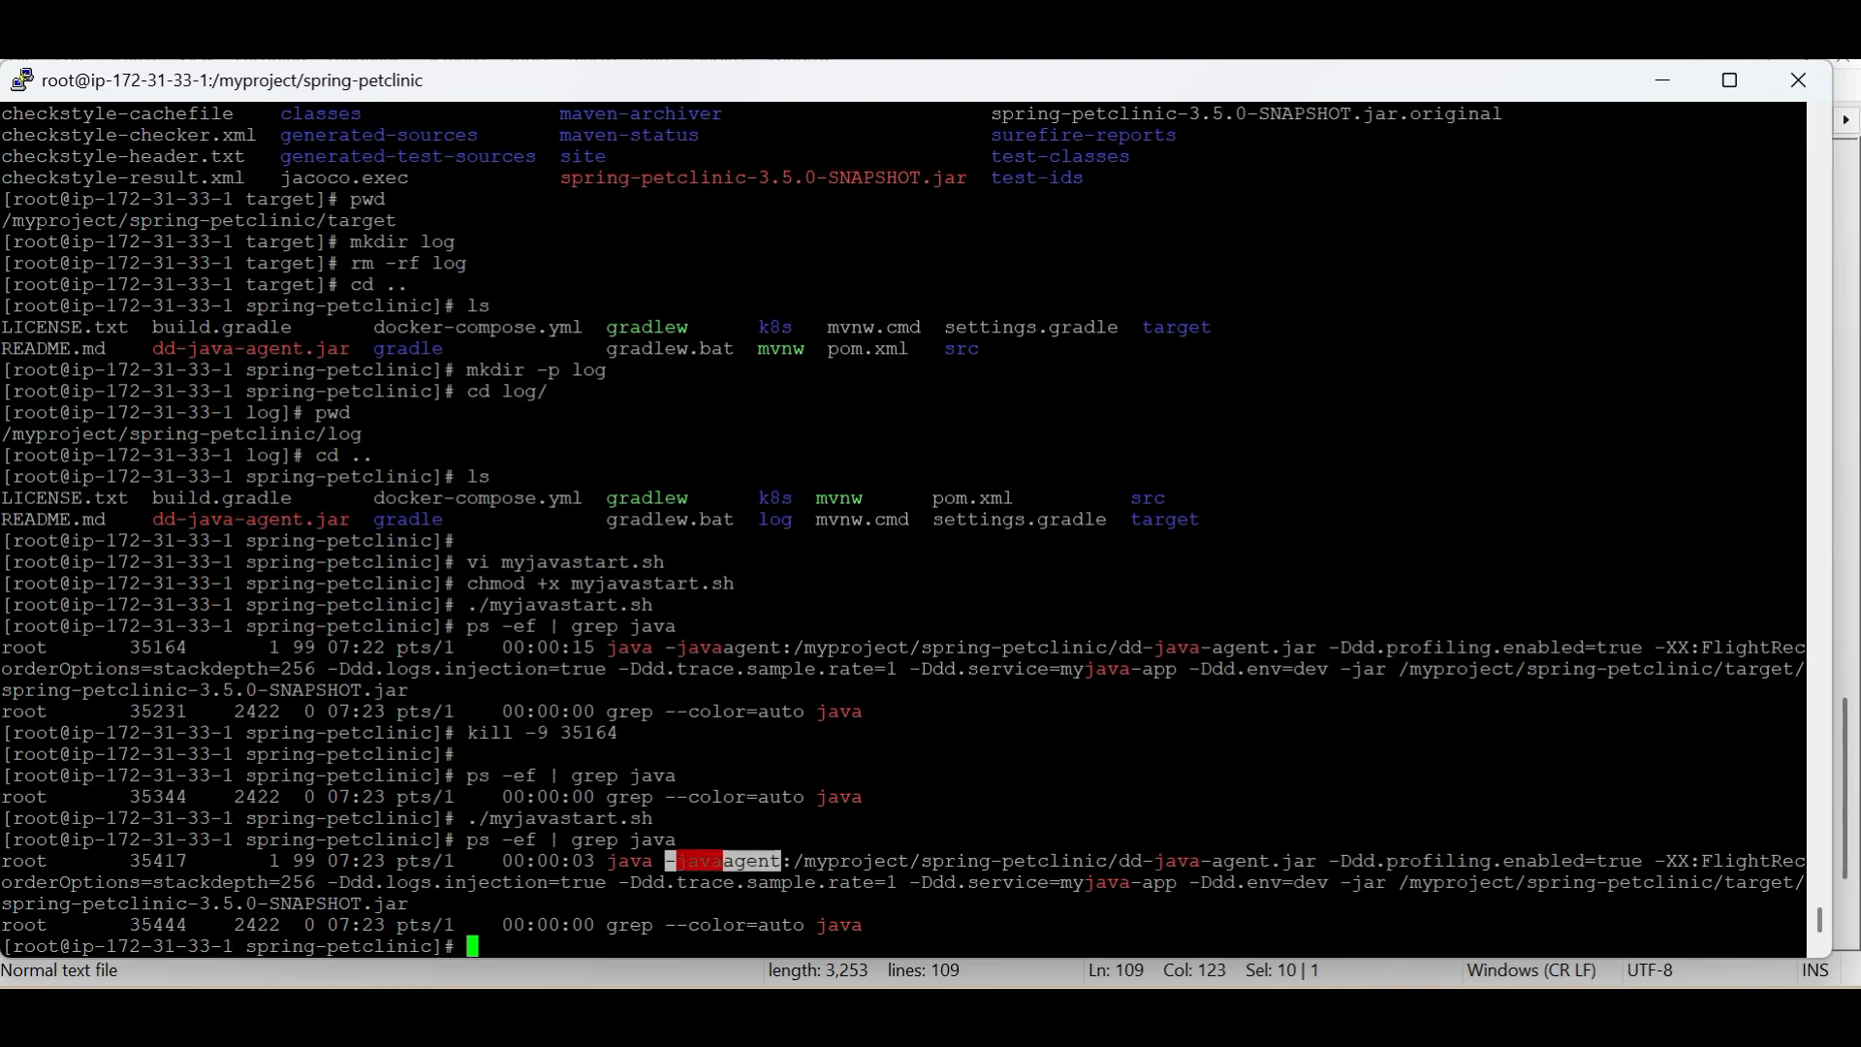
pyautogui.click(723, 861)
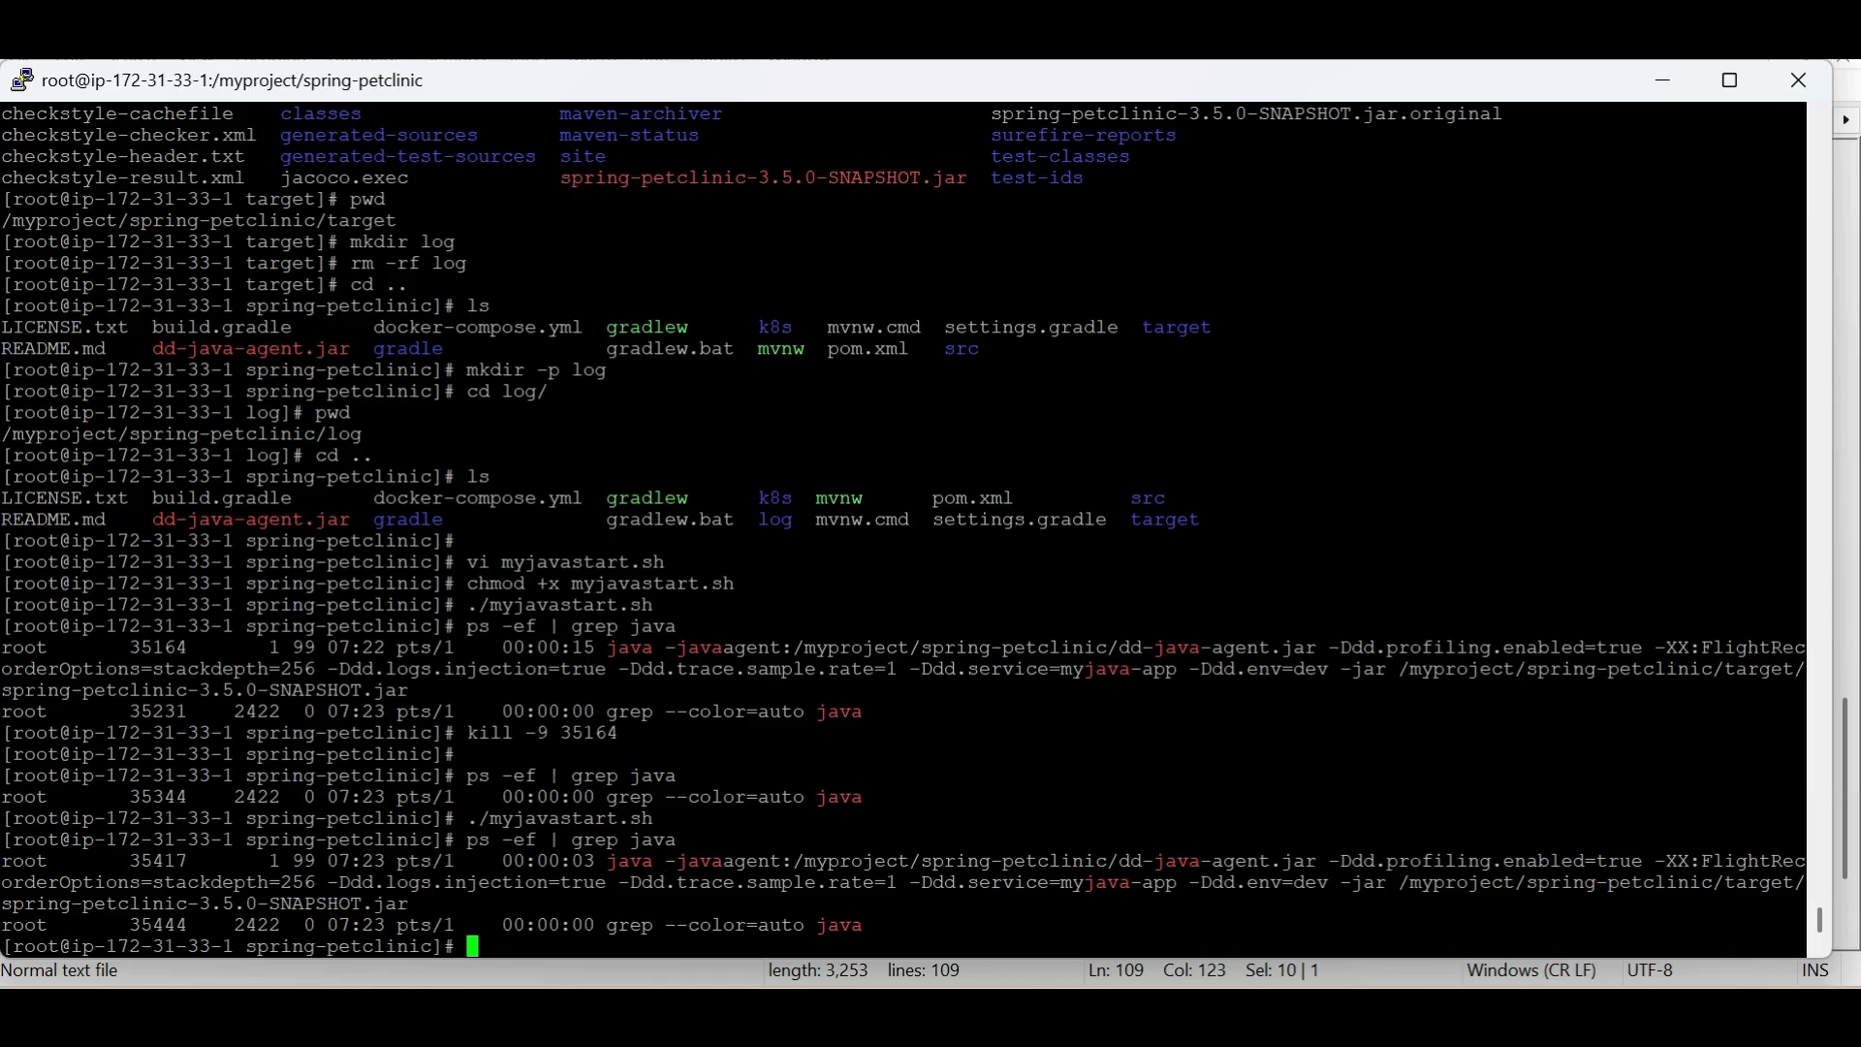
pyautogui.moveTo(678, 958)
pyautogui.click(681, 901)
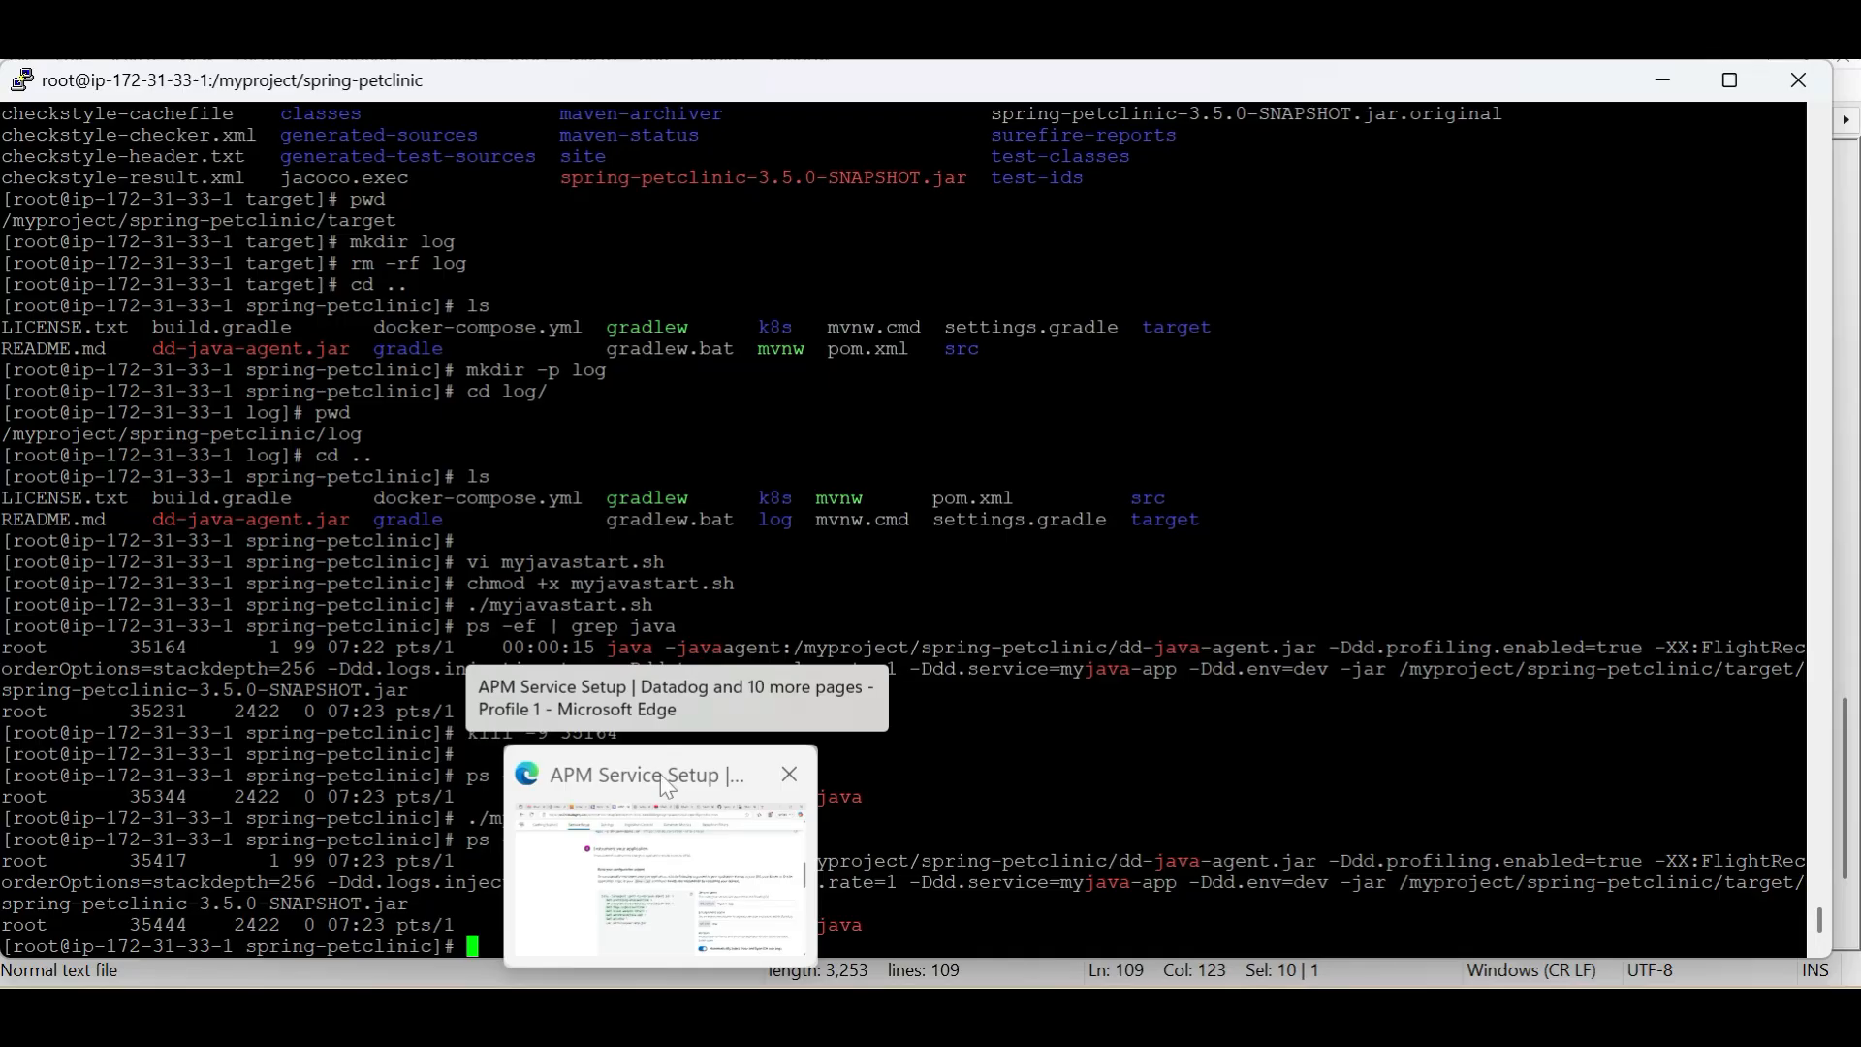
pyautogui.click(689, 804)
pyautogui.click(1572, 40)
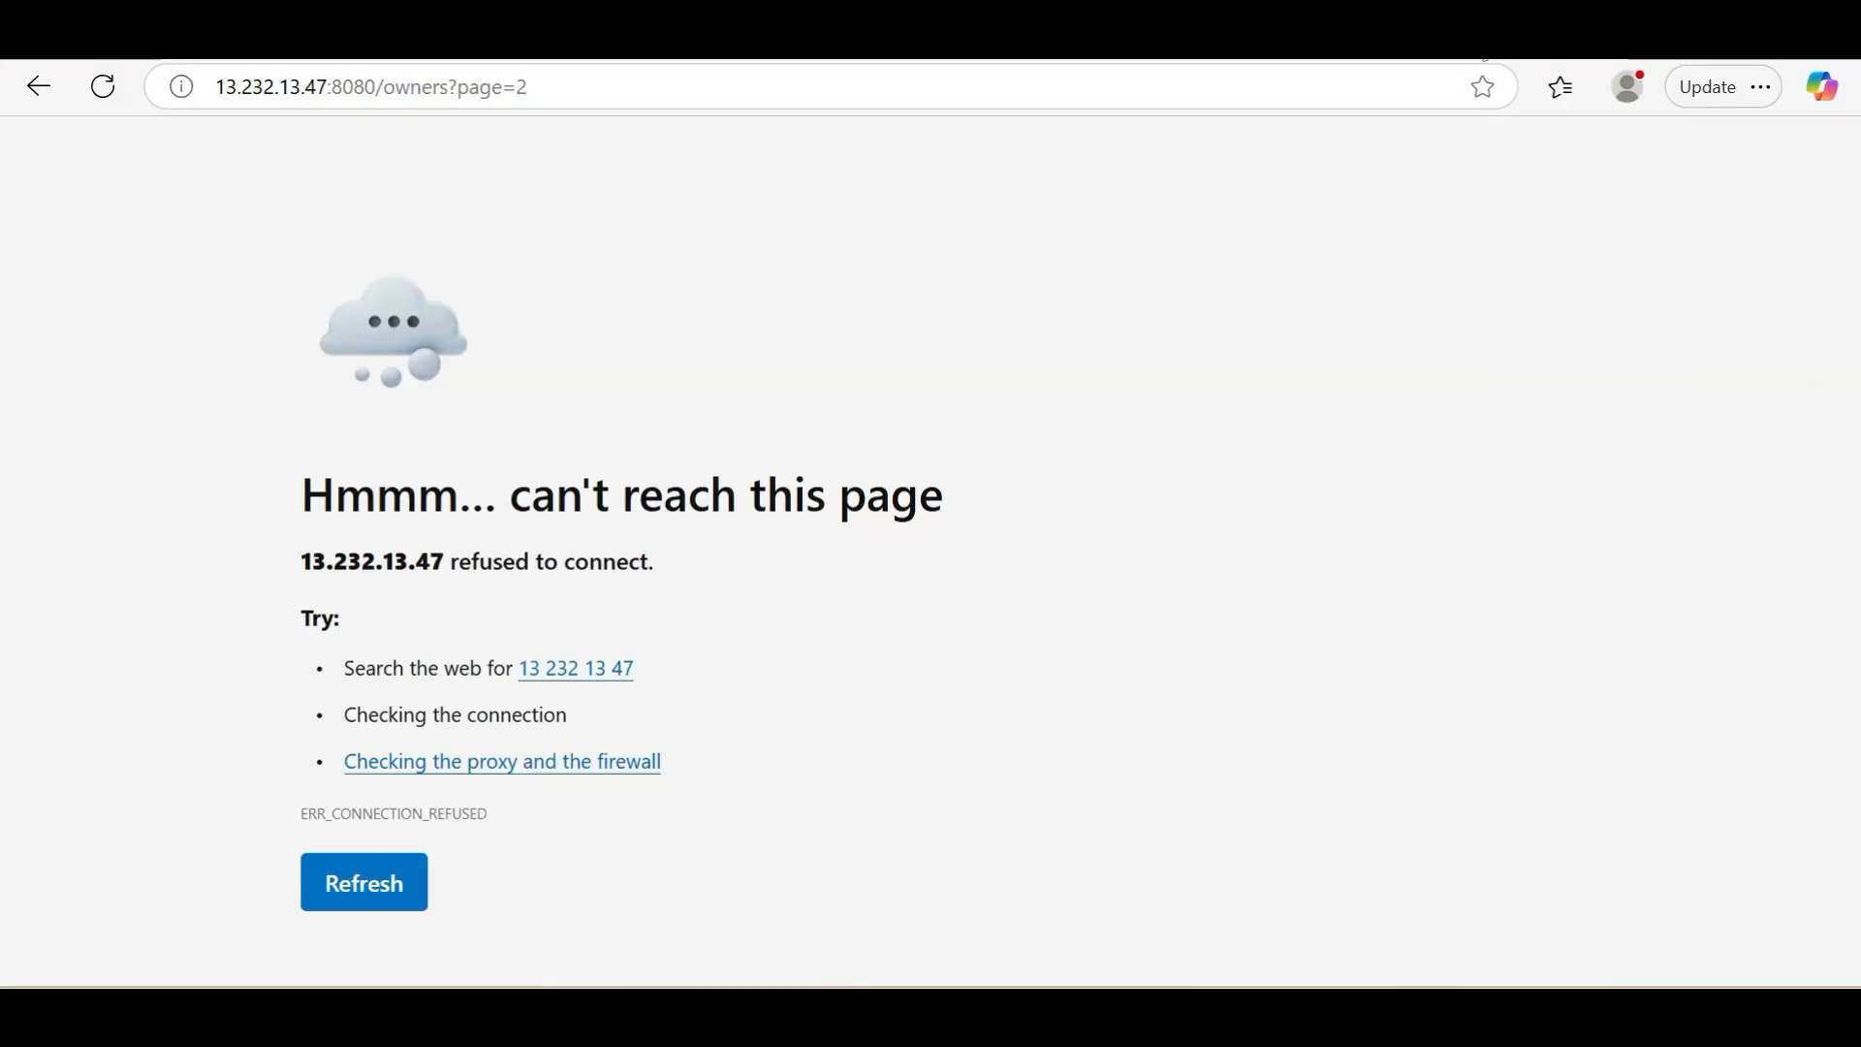
# Load the Petclinic home page at 13.232.13.47:8080, reloading until the application responds
pyautogui.hotkey('ctrl', 'l')
pyautogui.press('End')
pyautogui.press('BackSpace')
pyautogui.press('BackSpace')
pyautogui.press('BackSpace')
pyautogui.press('BackSpace')
pyautogui.press('BackSpace')
pyautogui.press('BackSpace')
pyautogui.press('BackSpace')
pyautogui.press('BackSpace')
pyautogui.press('BackSpace')
pyautogui.press('BackSpace')
pyautogui.press('BackSpace')
pyautogui.press('BackSpace')
pyautogui.press('BackSpace')
pyautogui.press('BackSpace')
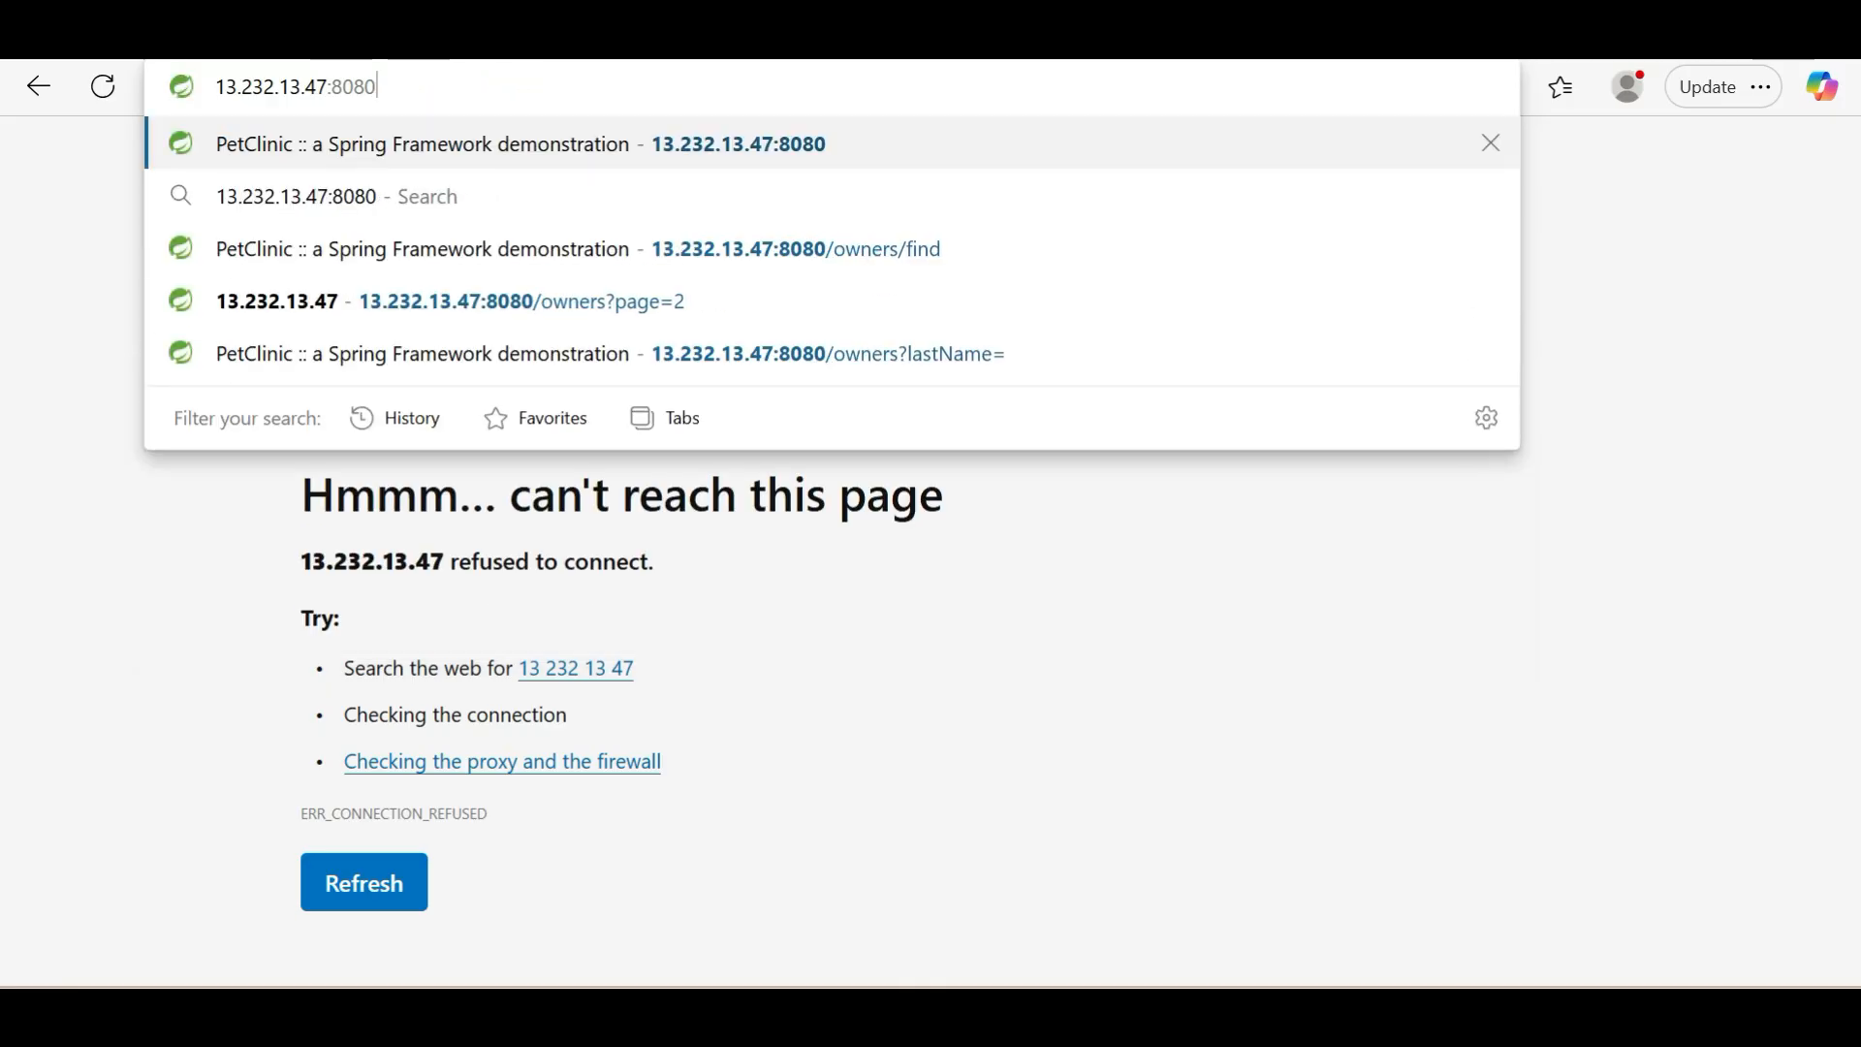
pyautogui.click(105, 89)
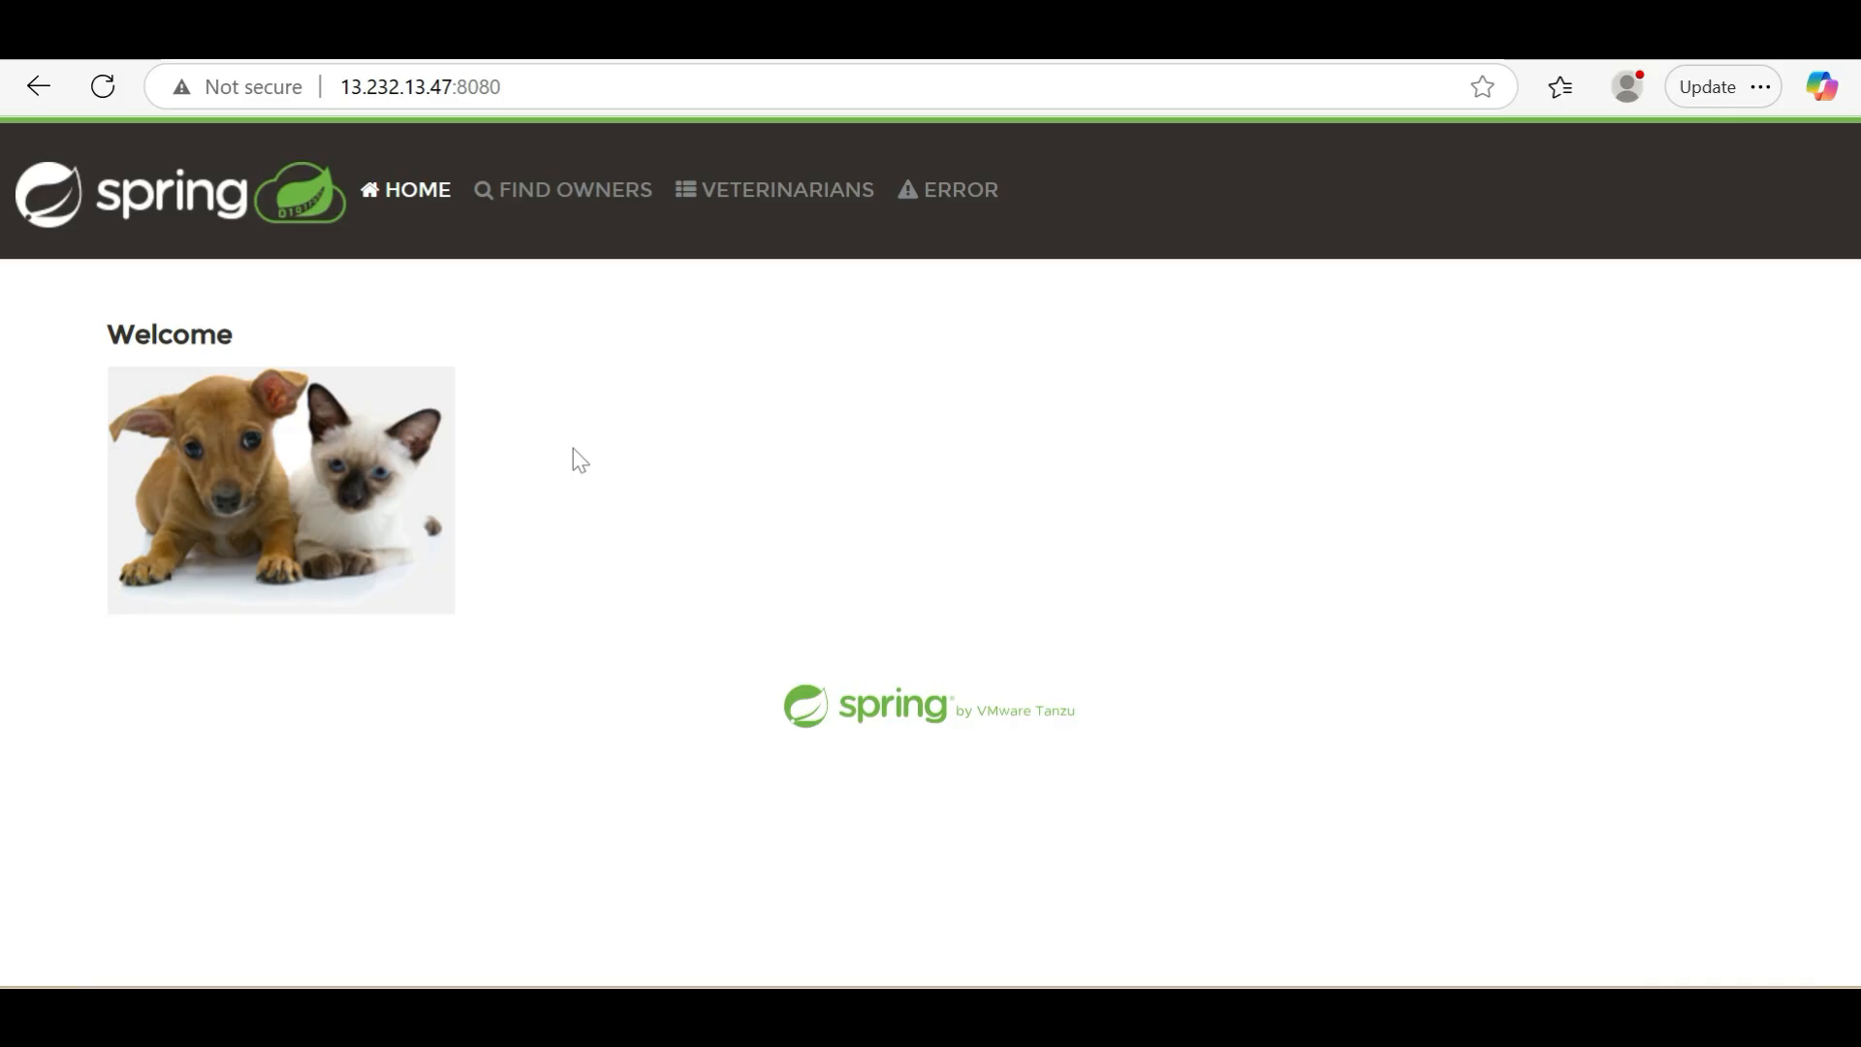
# List all Petclinic owners without a last-name filter and open the first owner's record
pyautogui.click(563, 189)
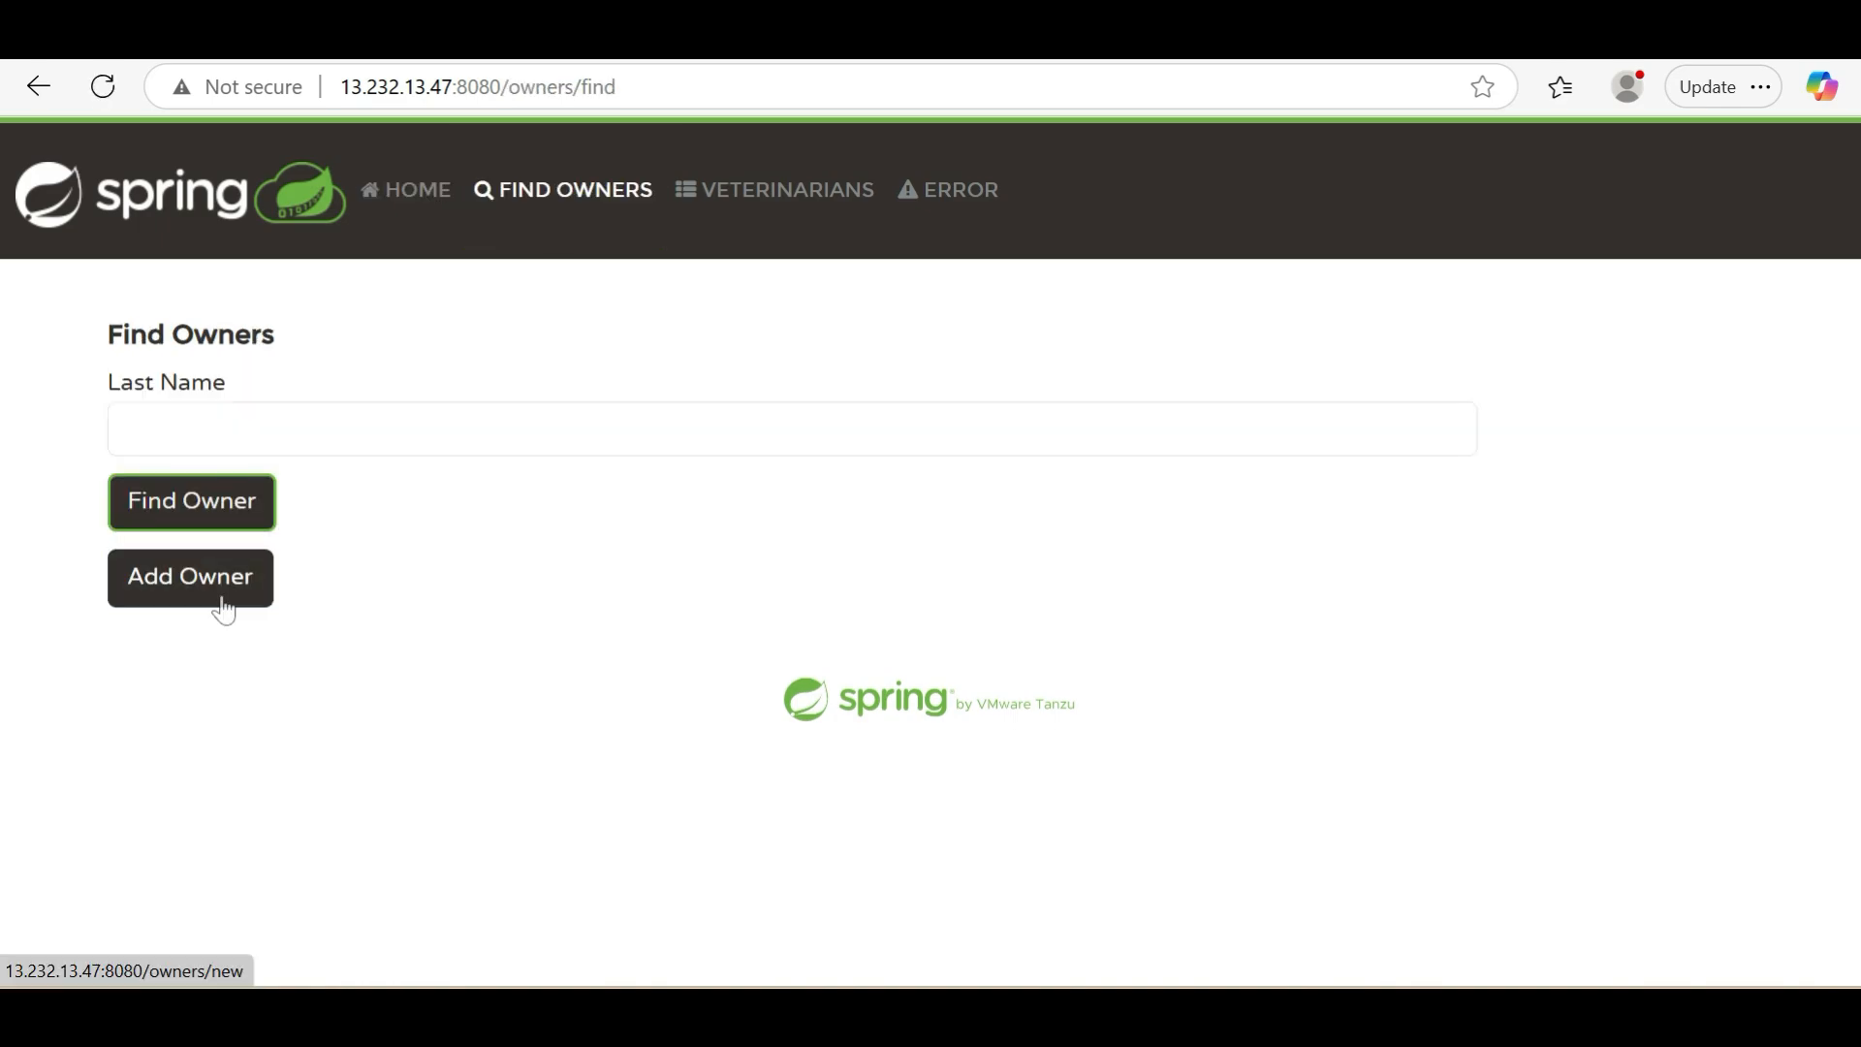
pyautogui.click(237, 509)
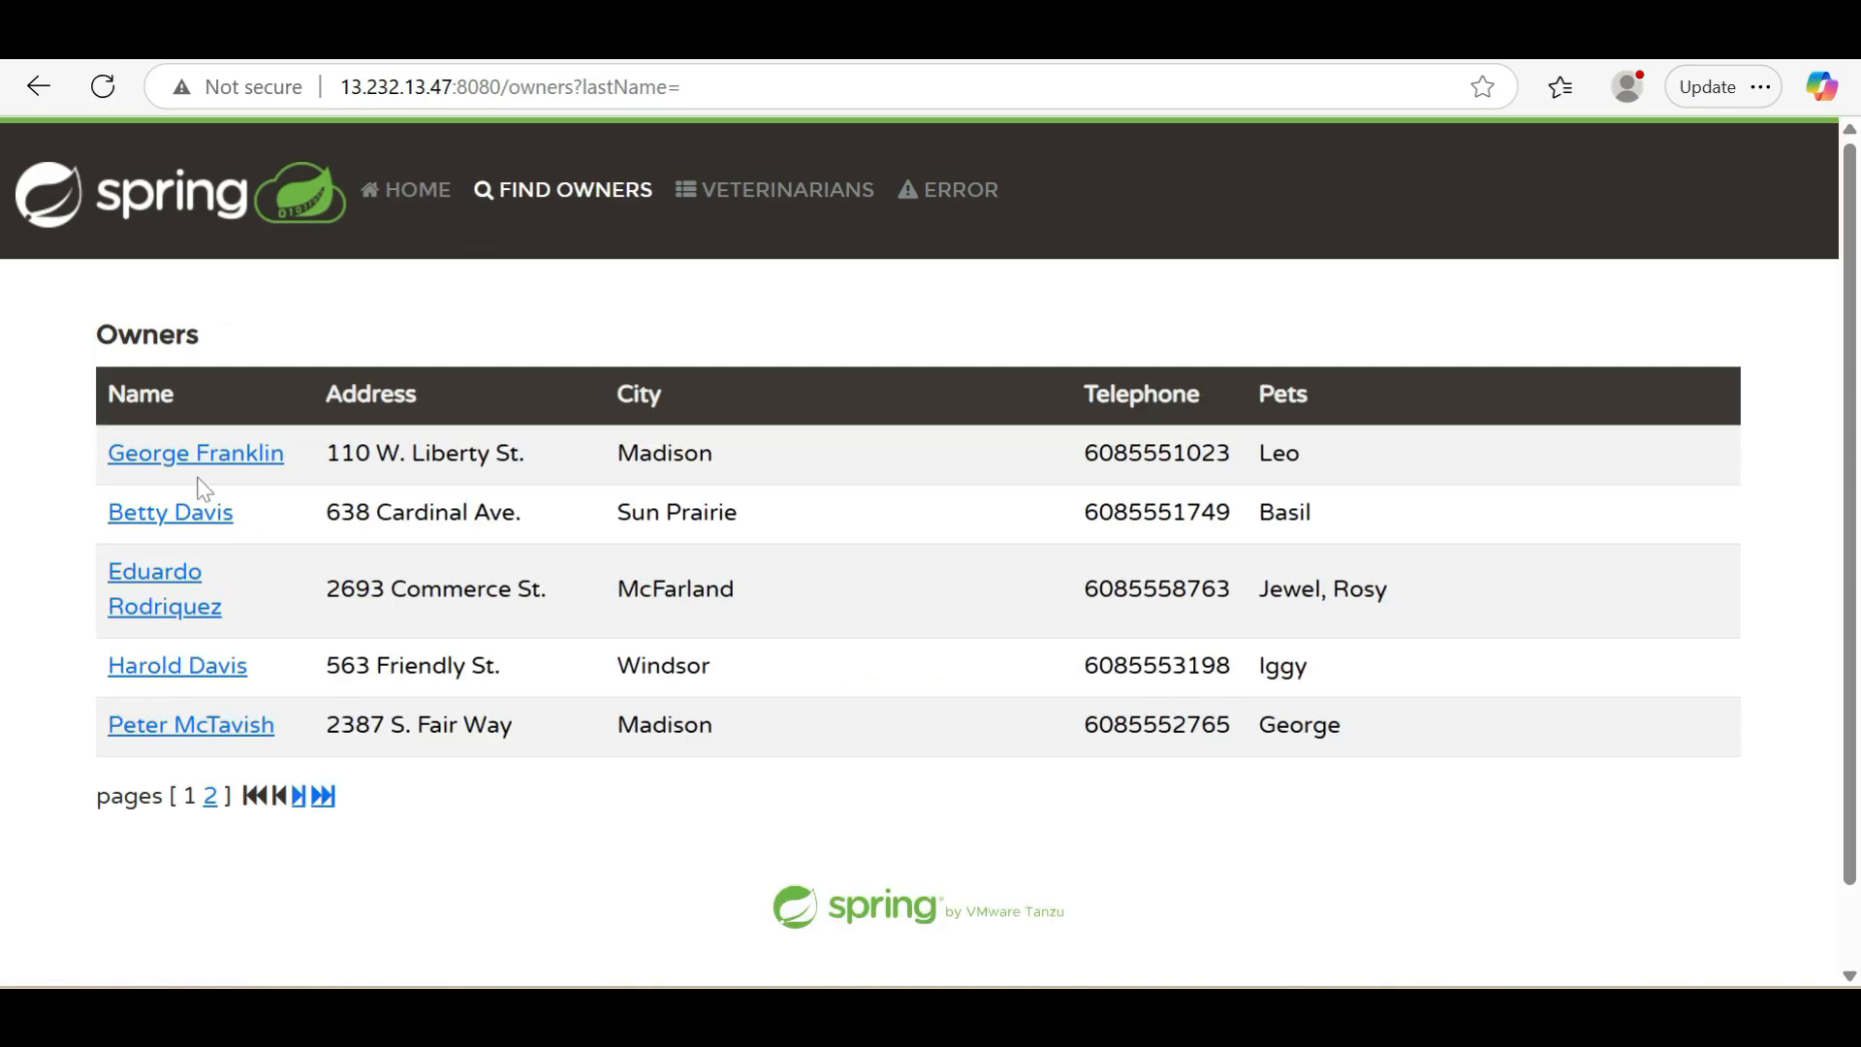
pyautogui.click(190, 464)
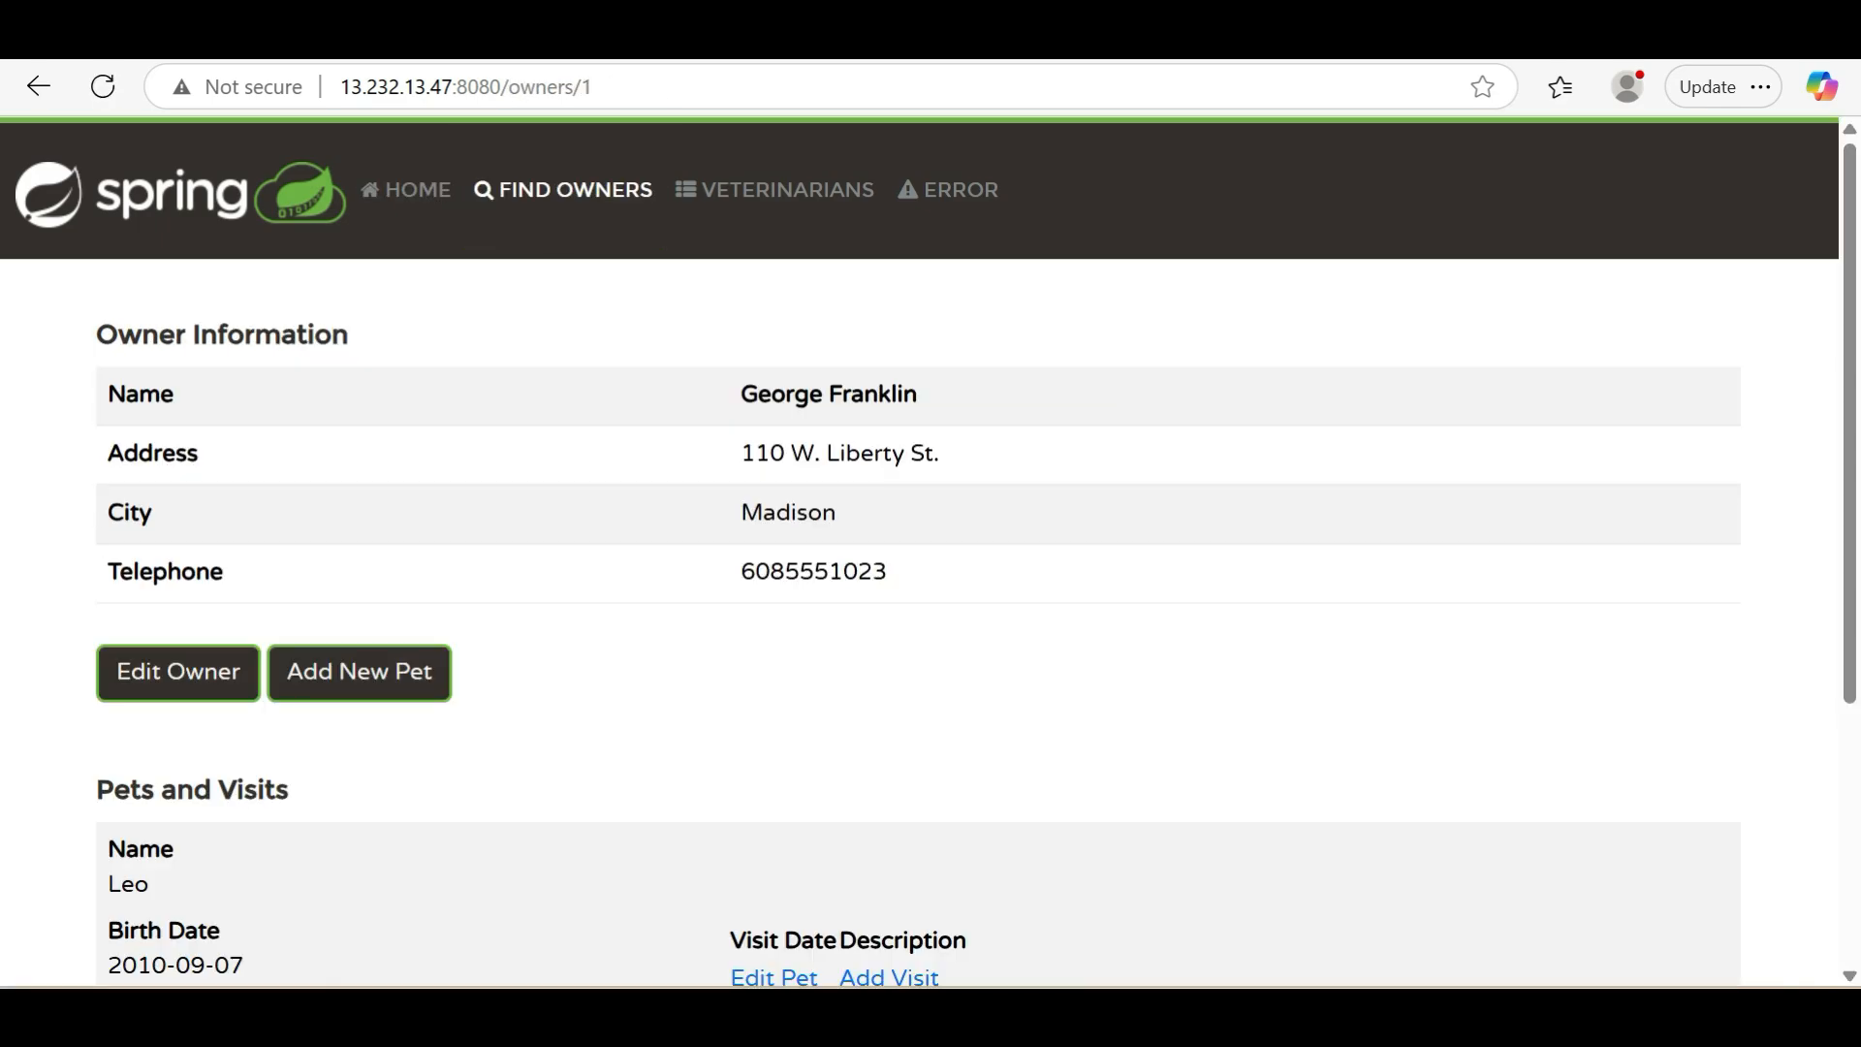
pyautogui.scroll(-2, 506, 665)
# Change the street number in the first owner's address and save the updated owner
pyautogui.click(204, 474)
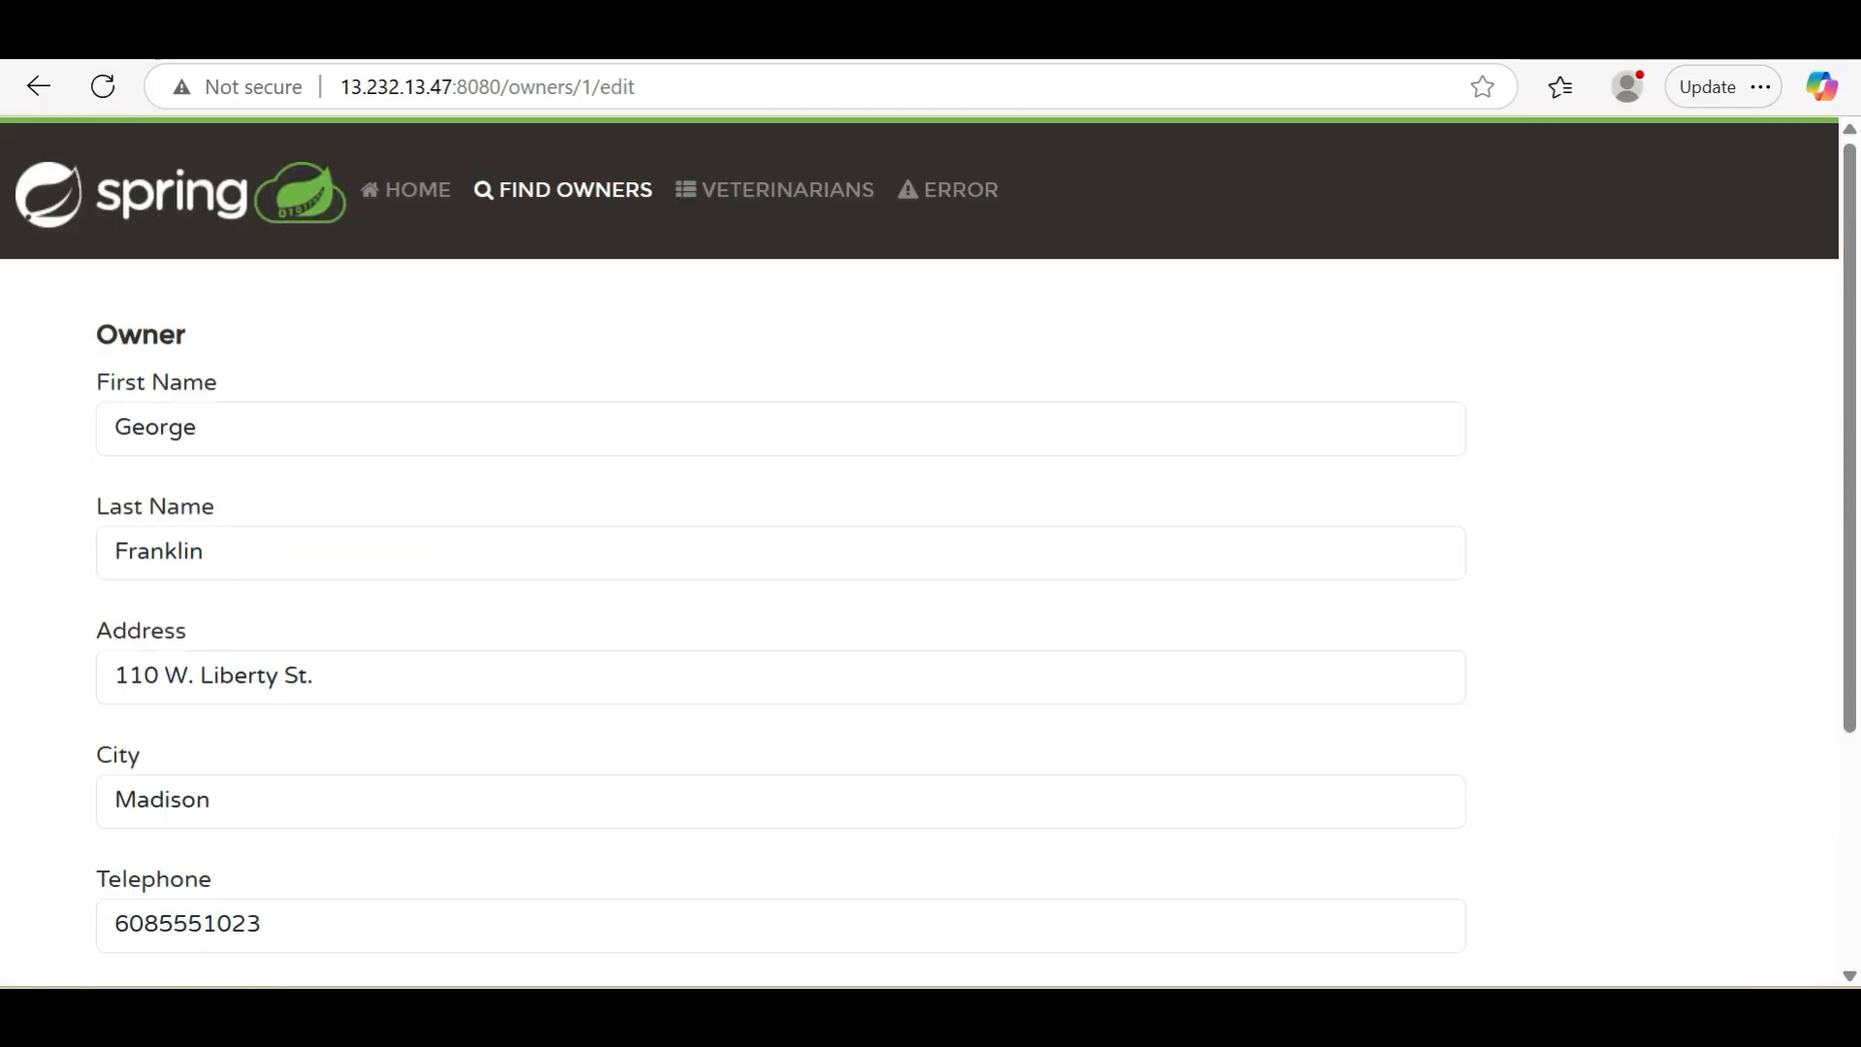
pyautogui.click(144, 677)
pyautogui.press('BackSpace')
pyautogui.write('2')
pyautogui.scroll(-3, 353, 677)
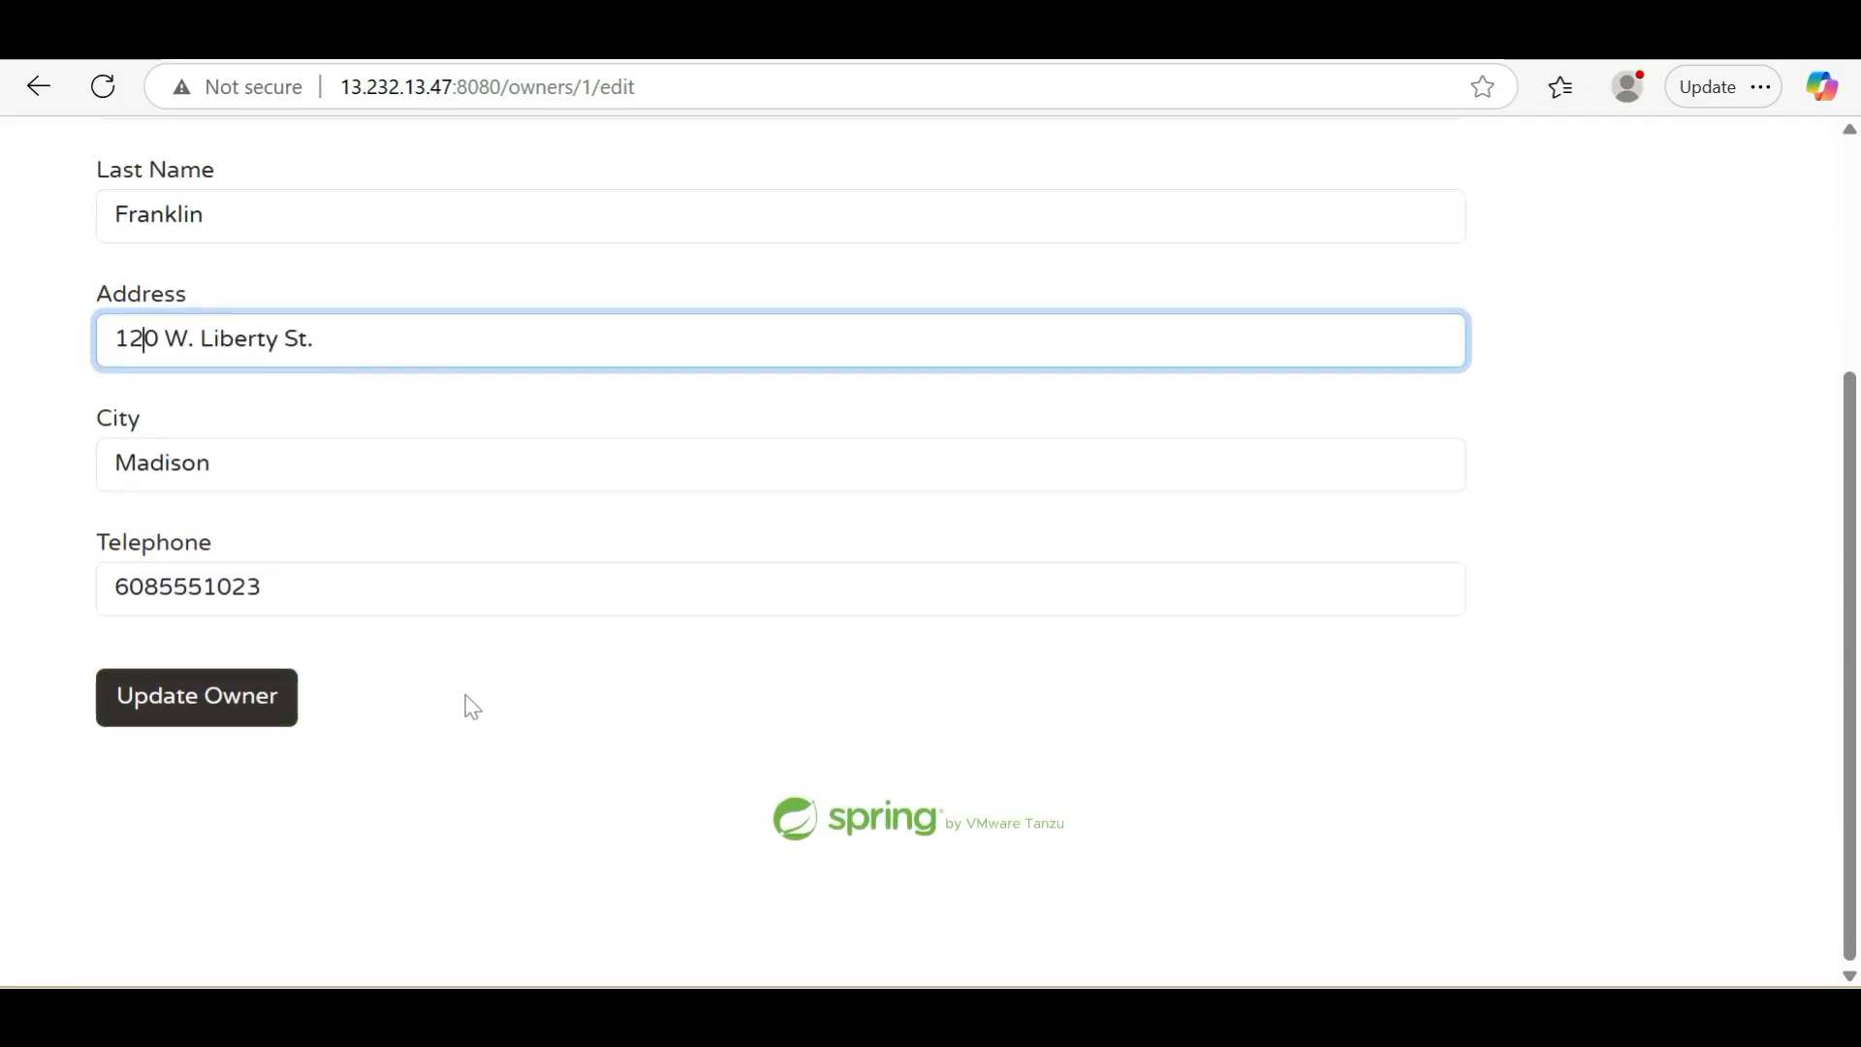
pyautogui.click(221, 727)
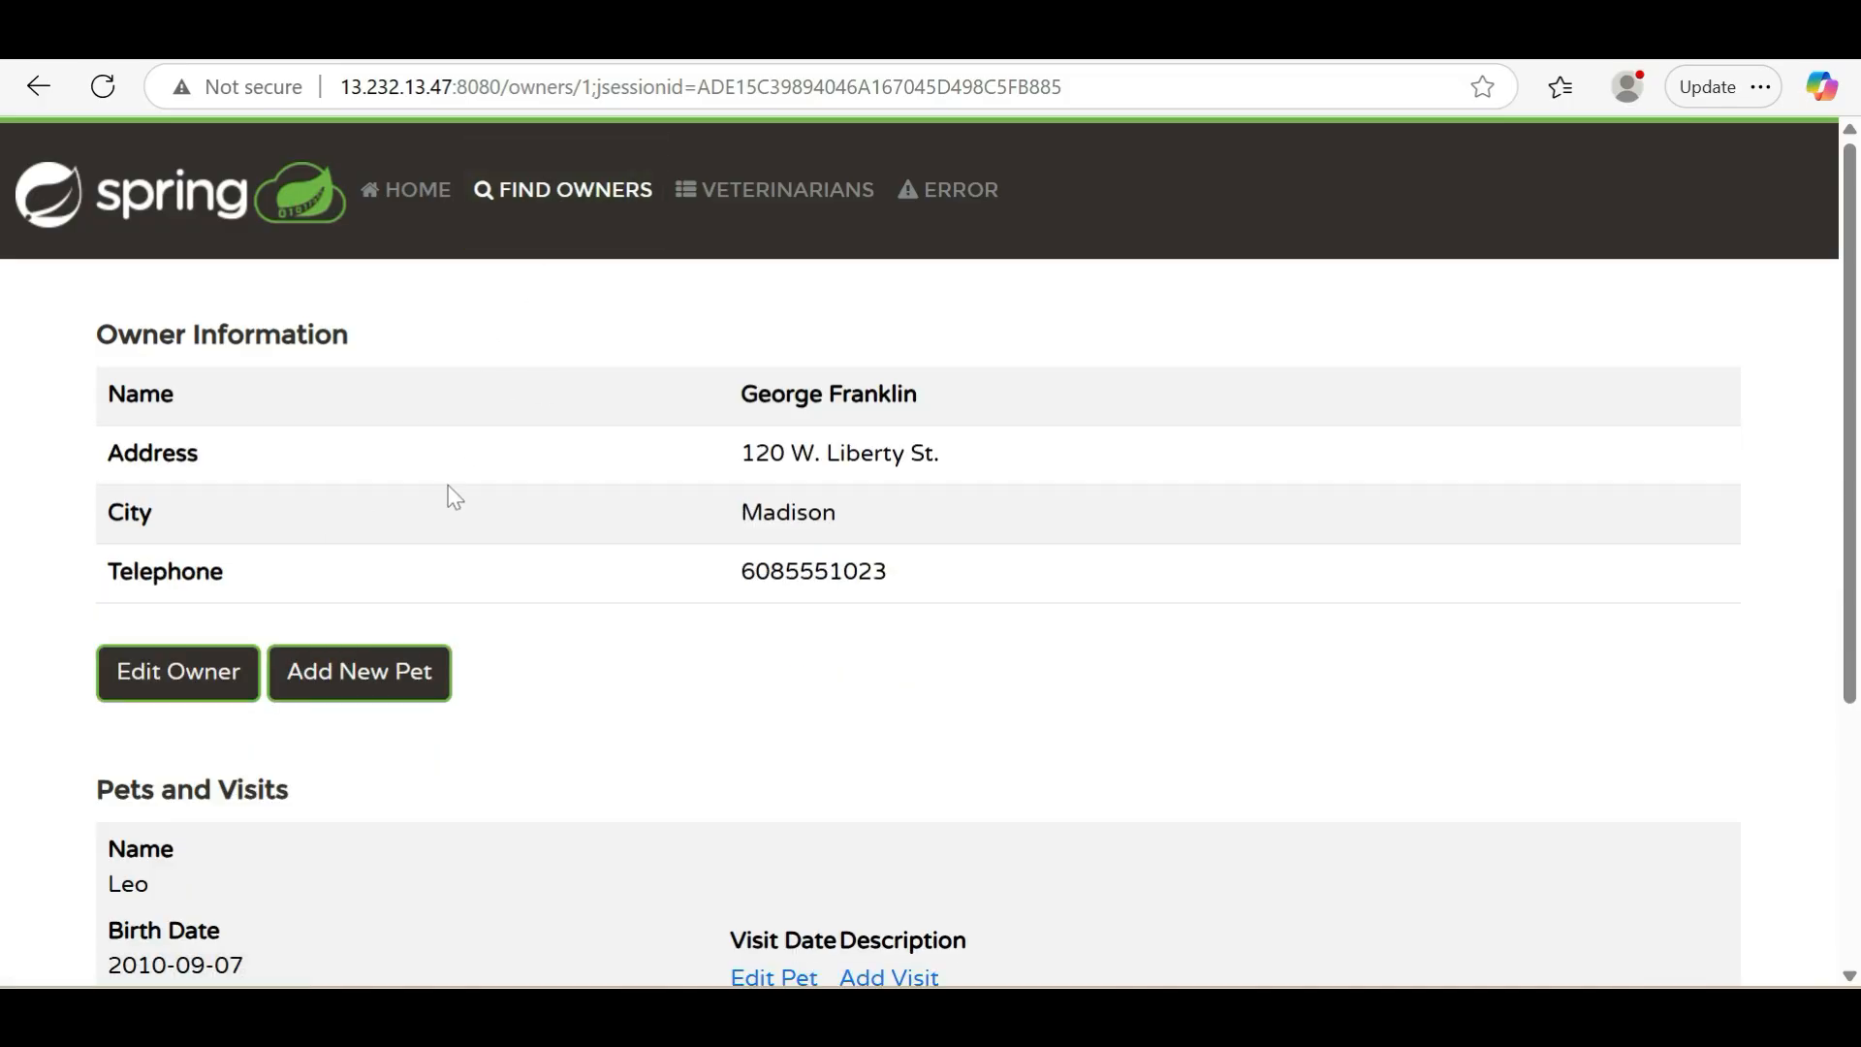
# Start a new pet record for this owner and enter dog as the pet's name
pyautogui.click(379, 667)
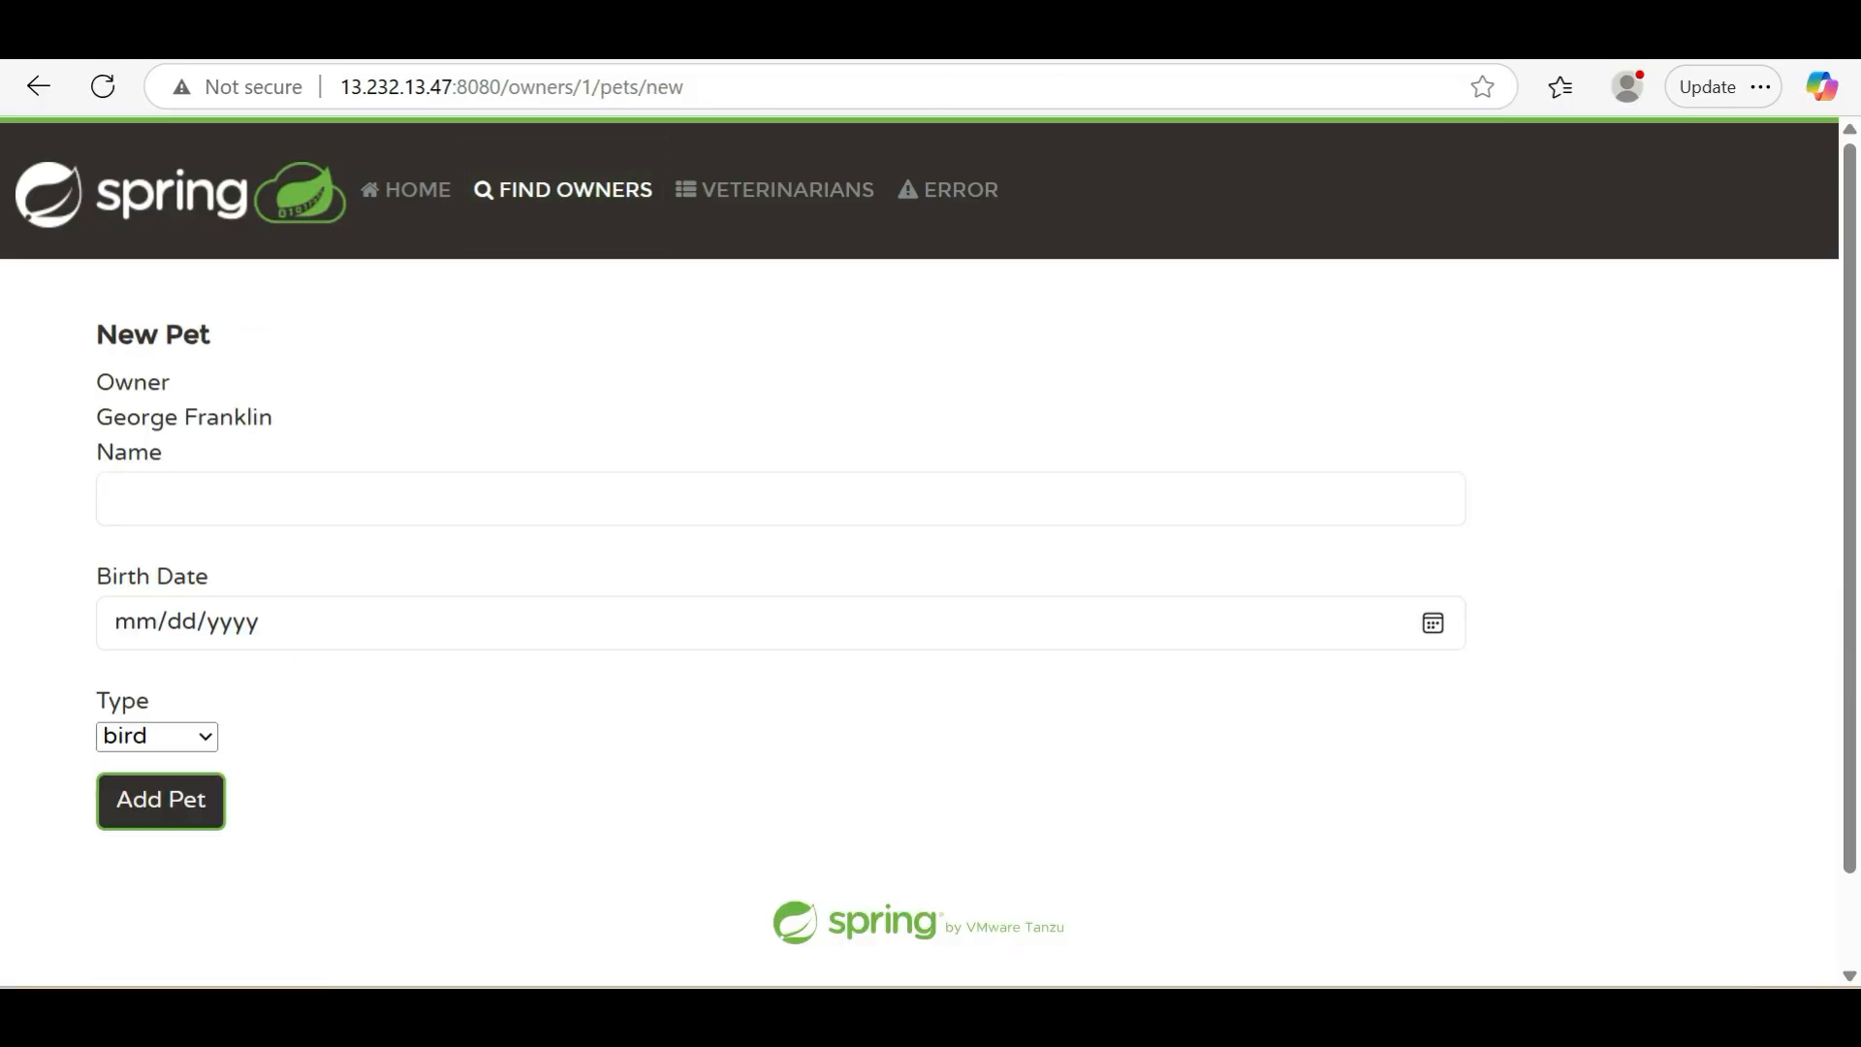
pyautogui.click(199, 506)
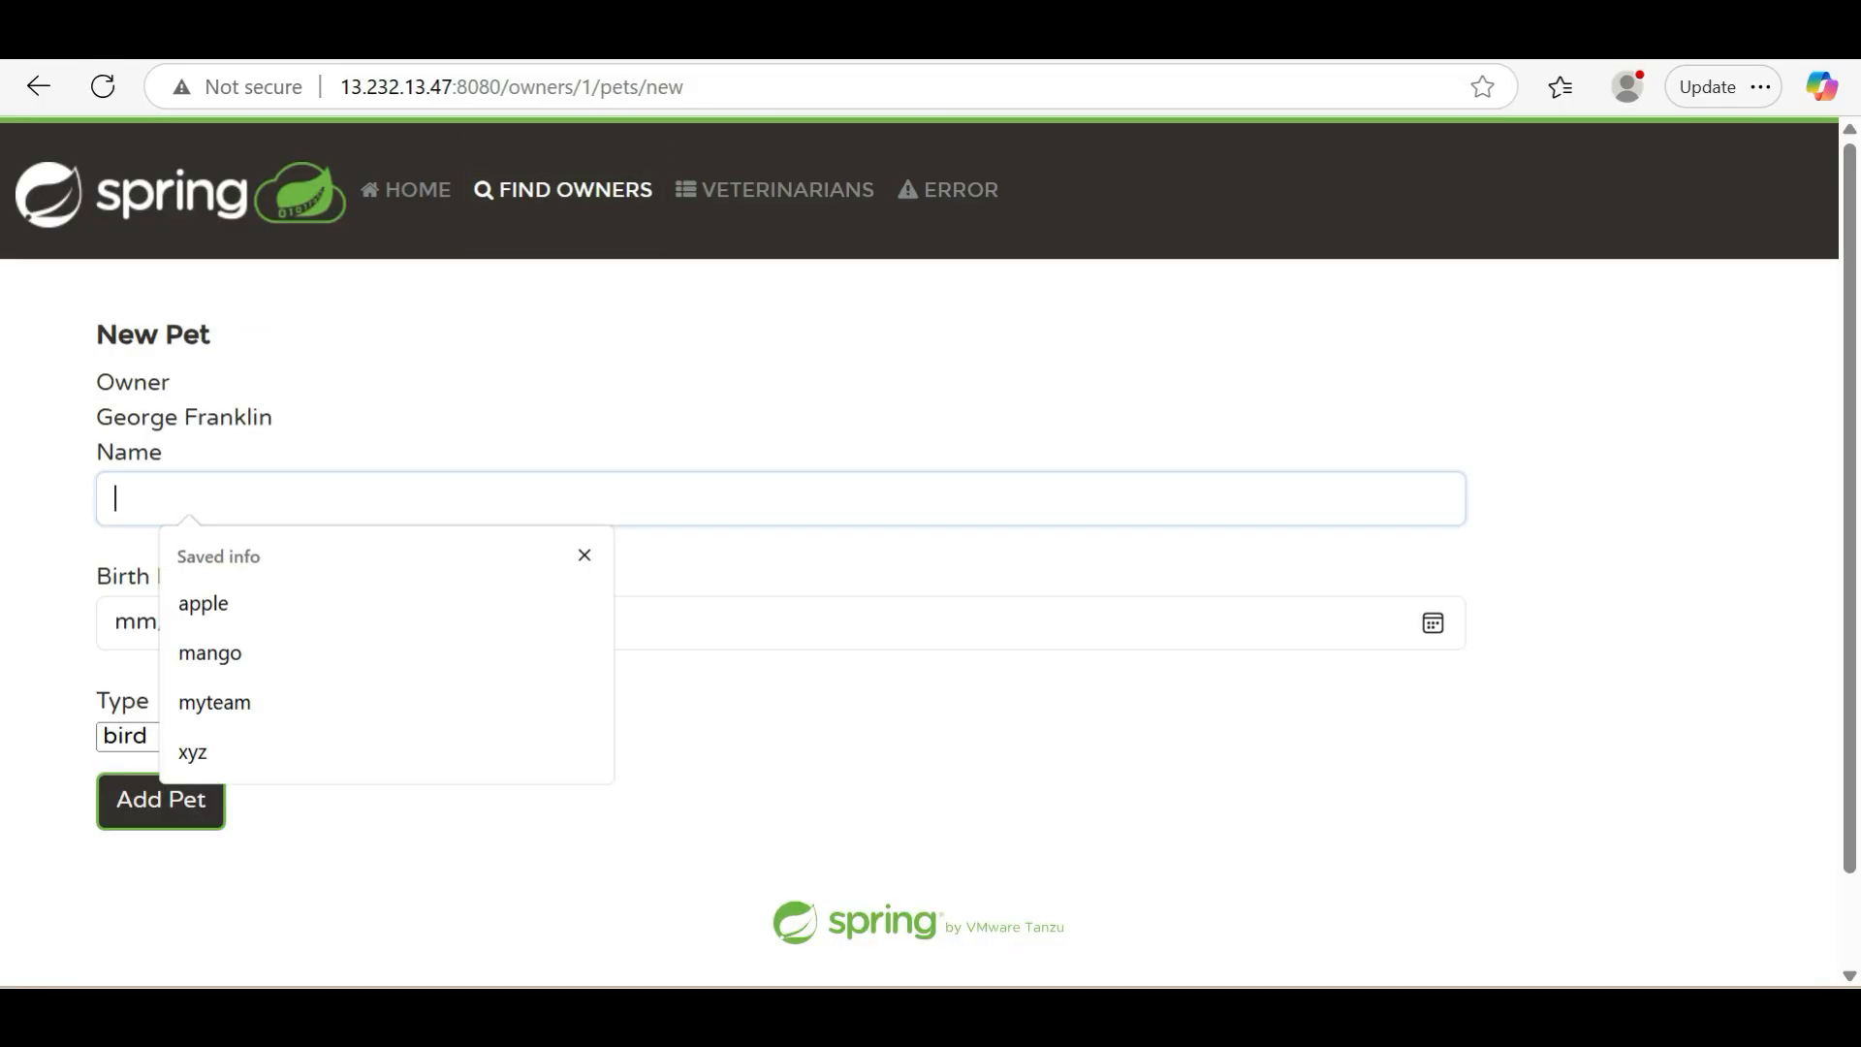
pyautogui.click(233, 704)
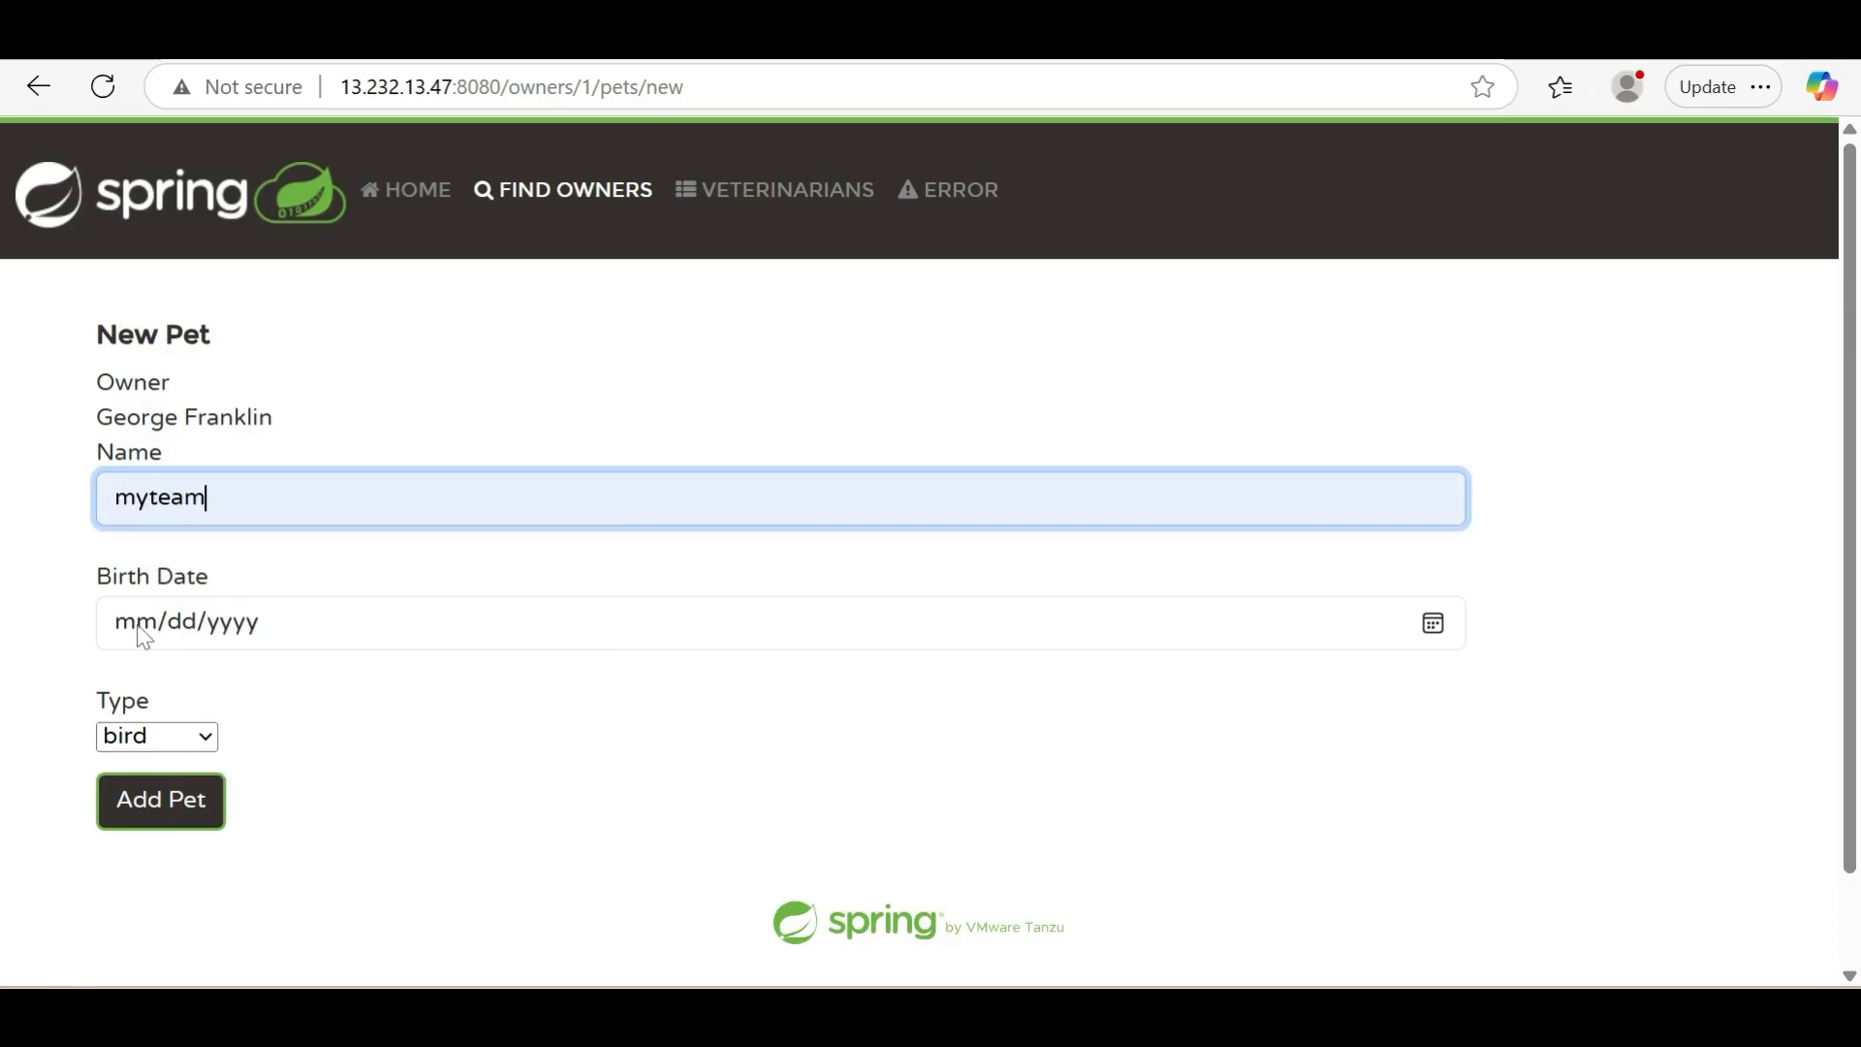
pyautogui.press('BackSpace')
pyautogui.press('BackSpace')
pyautogui.press('BackSpace')
pyautogui.press('BackSpace')
pyautogui.press('BackSpace')
pyautogui.press('BackSpace')
pyautogui.write('dog')
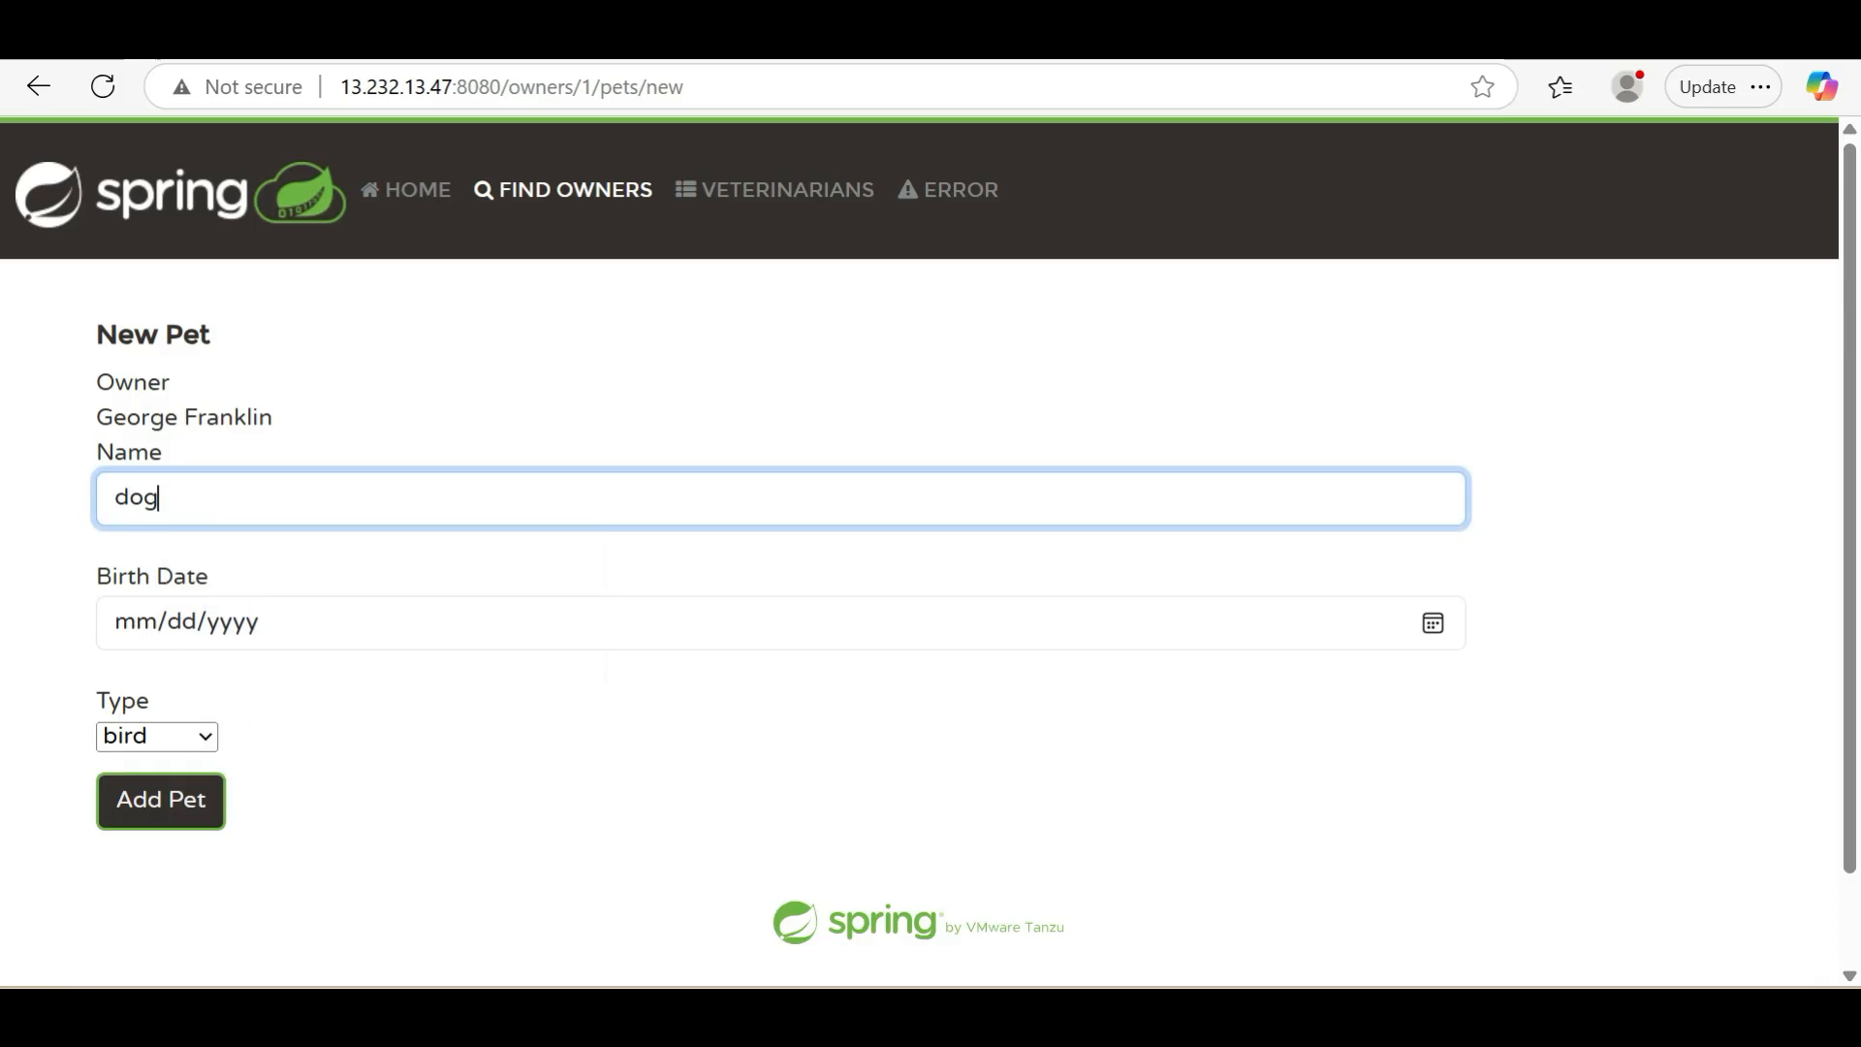
# Enter the pet's birth date, set its type to dog, and try to add the pet
pyautogui.click(137, 632)
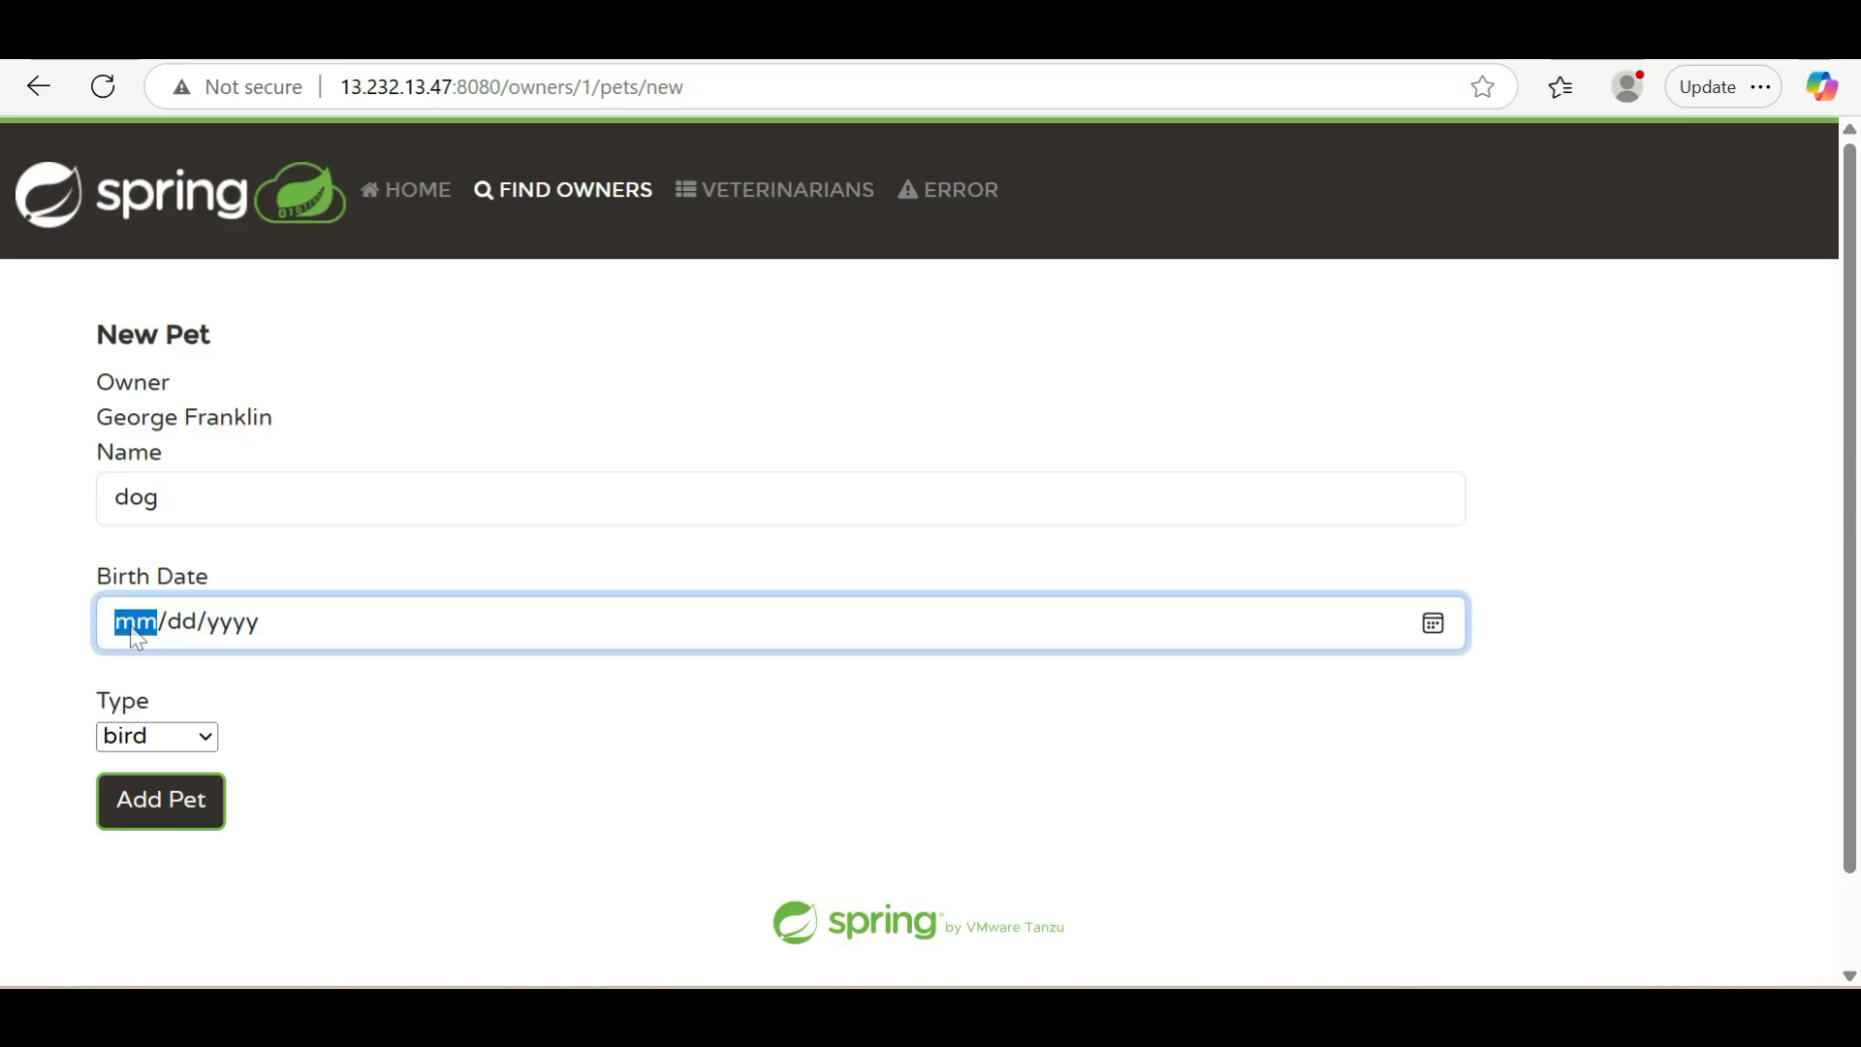
pyautogui.write('12/08/2025')
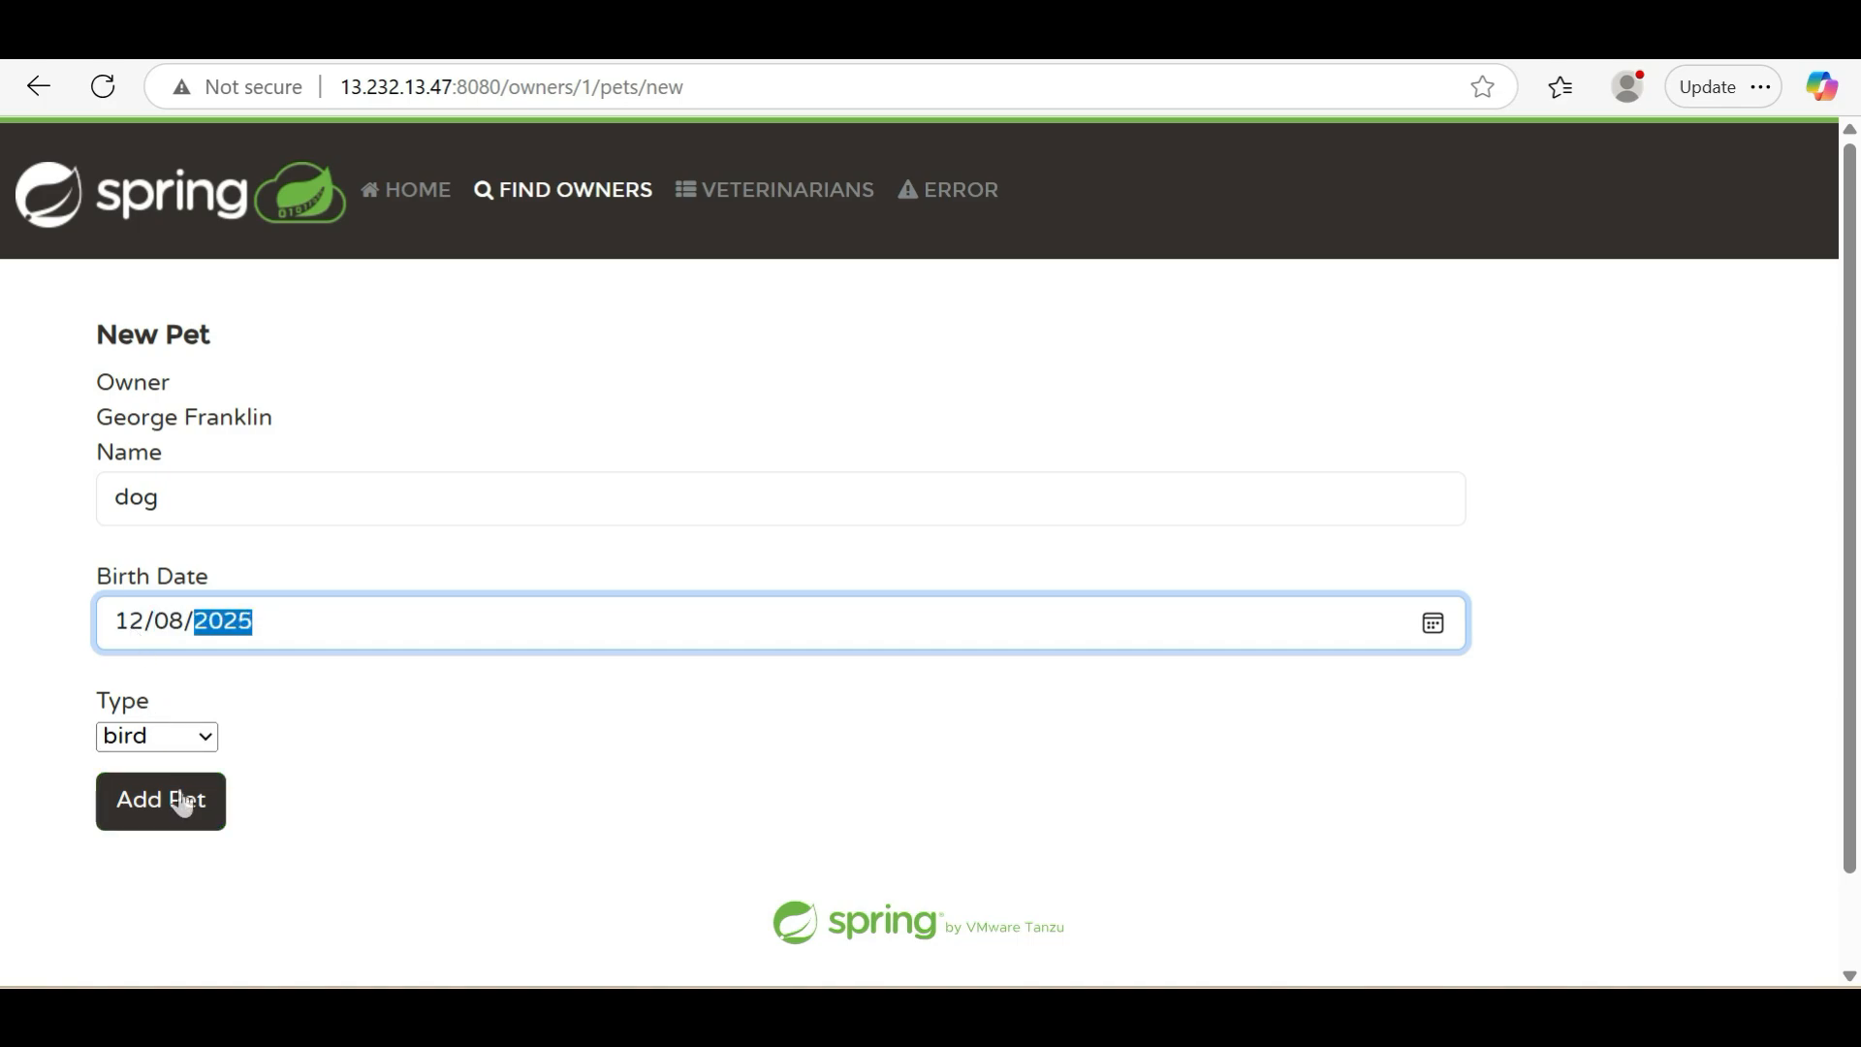
pyautogui.click(162, 750)
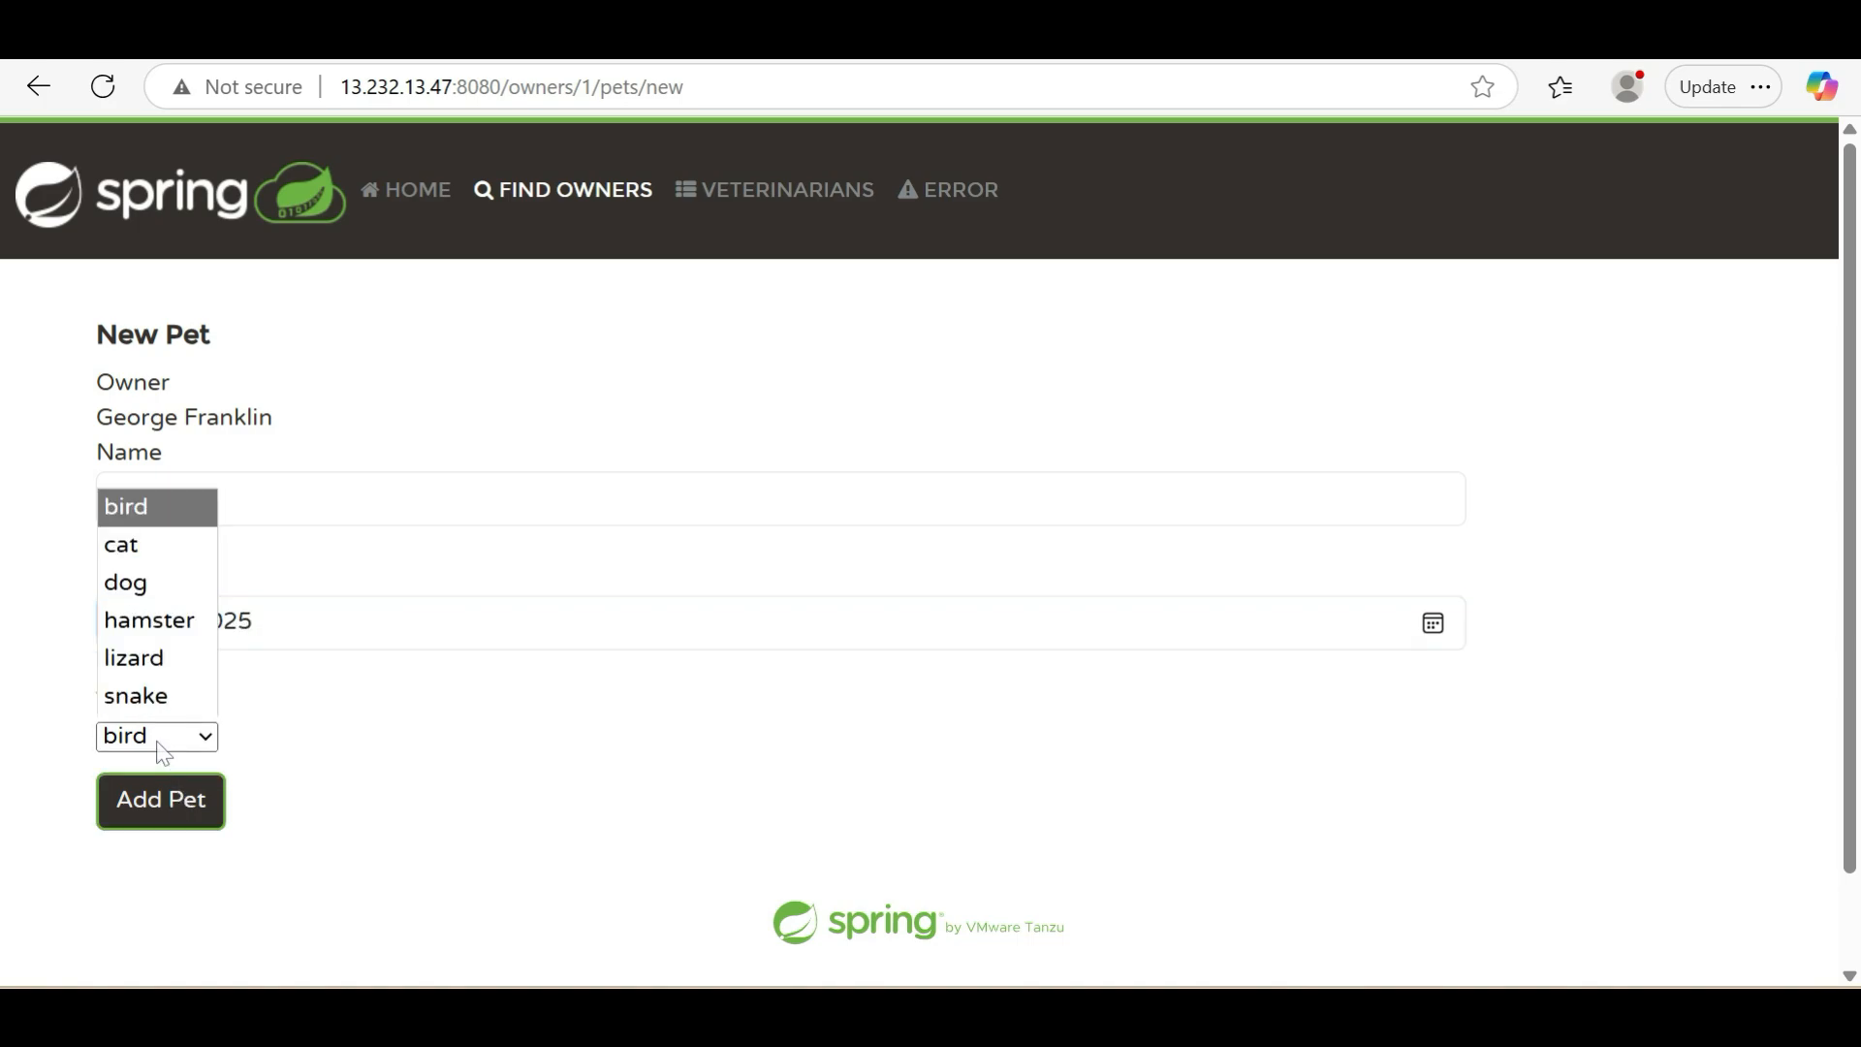
pyautogui.click(143, 582)
pyautogui.click(184, 807)
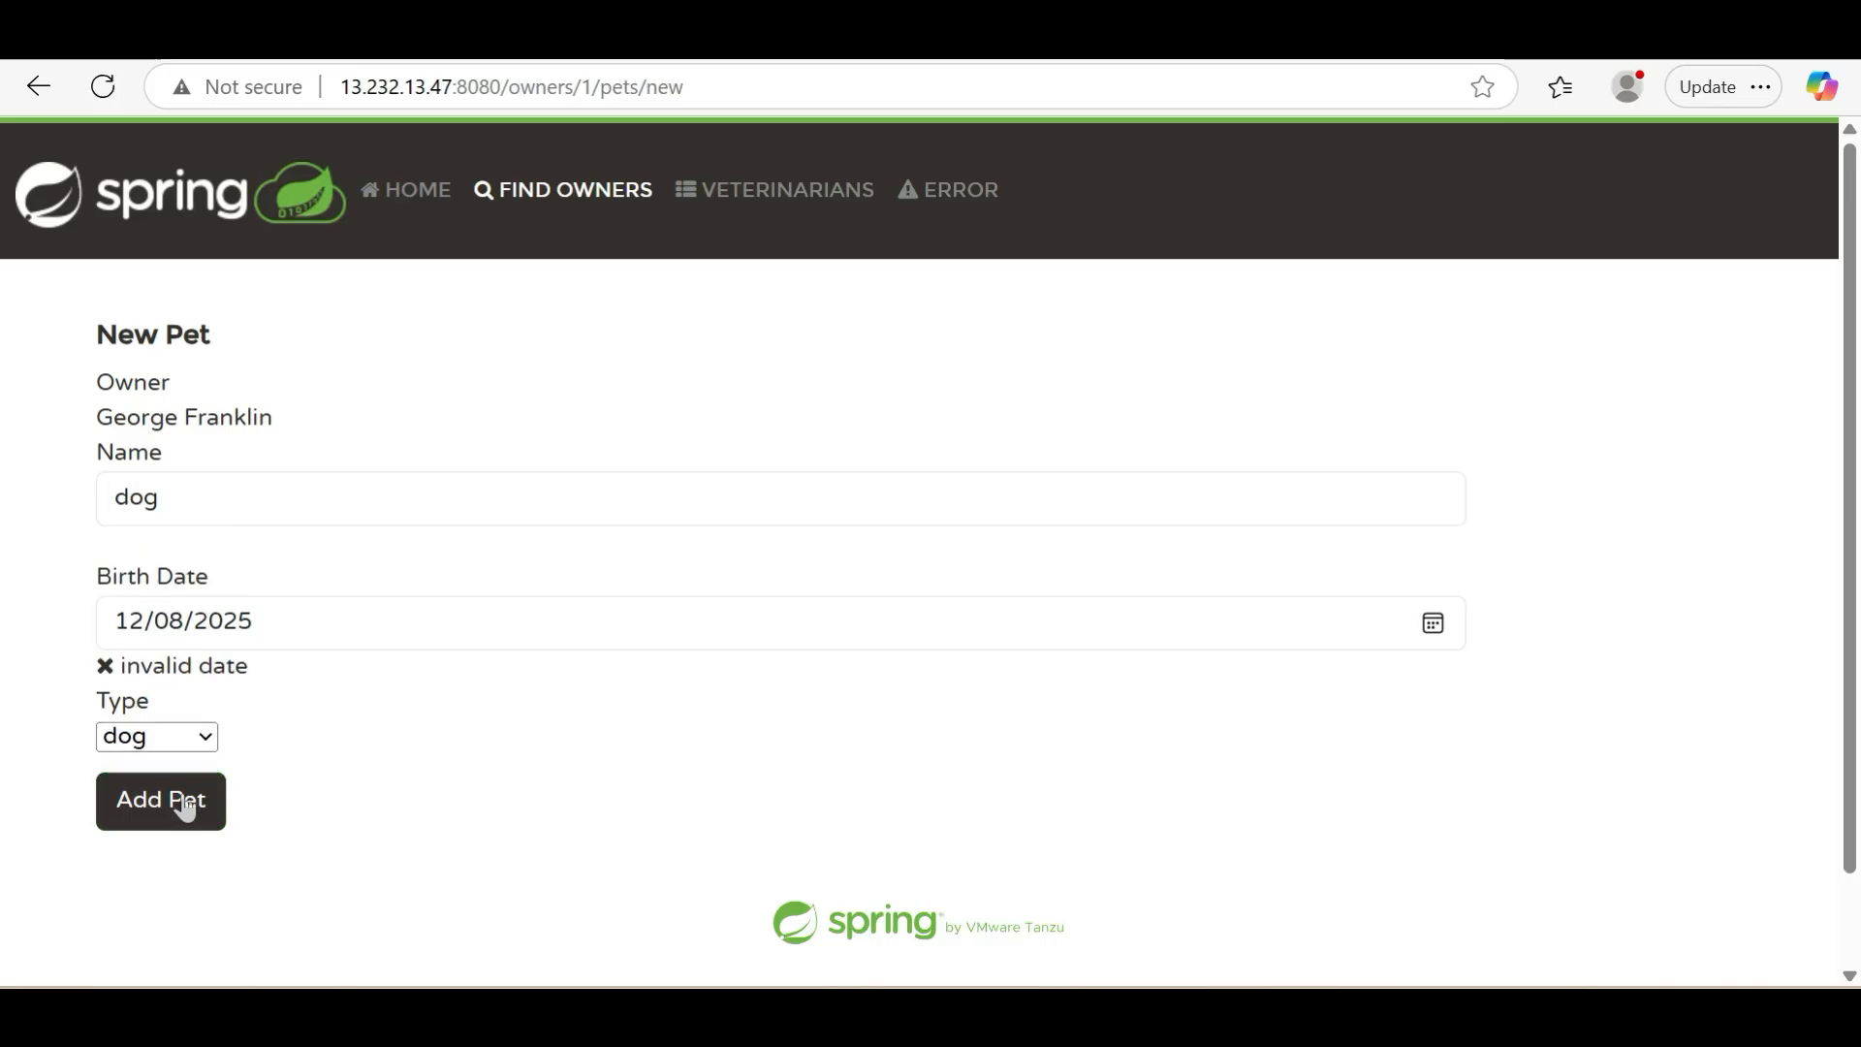
pyautogui.click(184, 806)
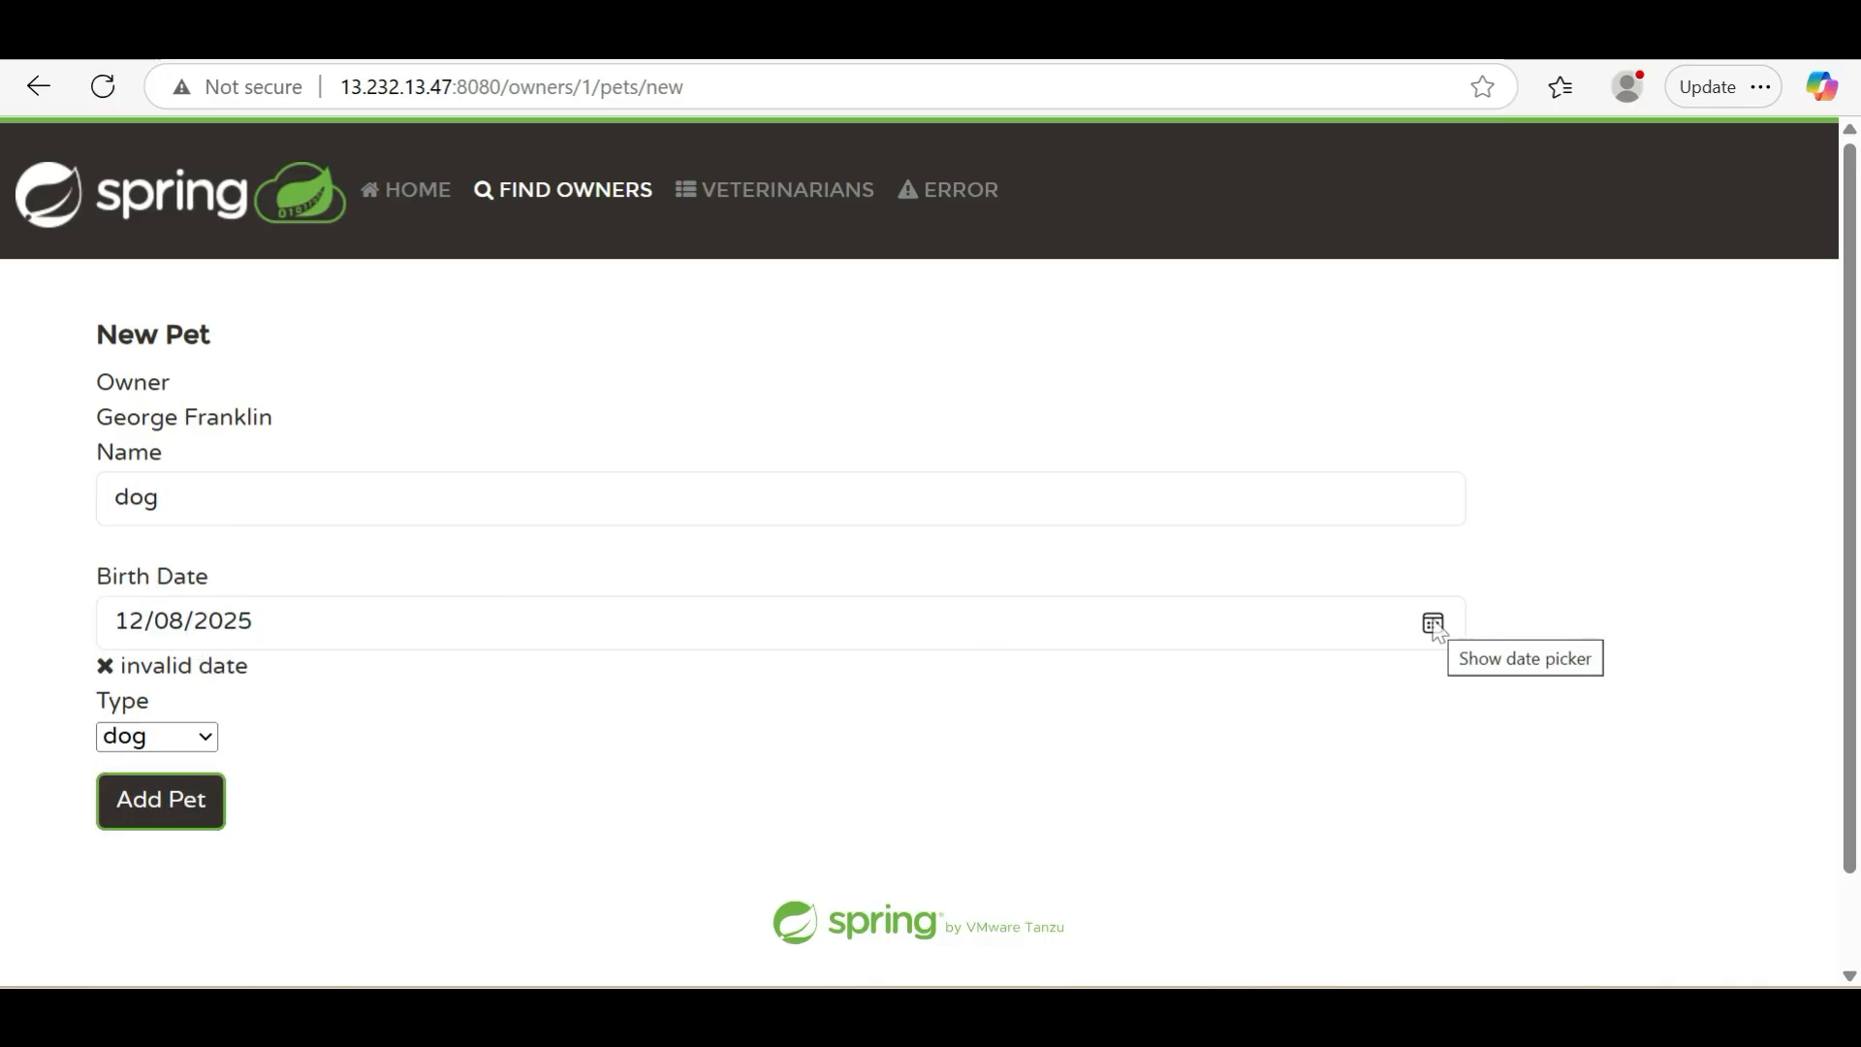
# Pick a different birth date for the pet from the calendar and add the pet to the owner
pyautogui.click(146, 632)
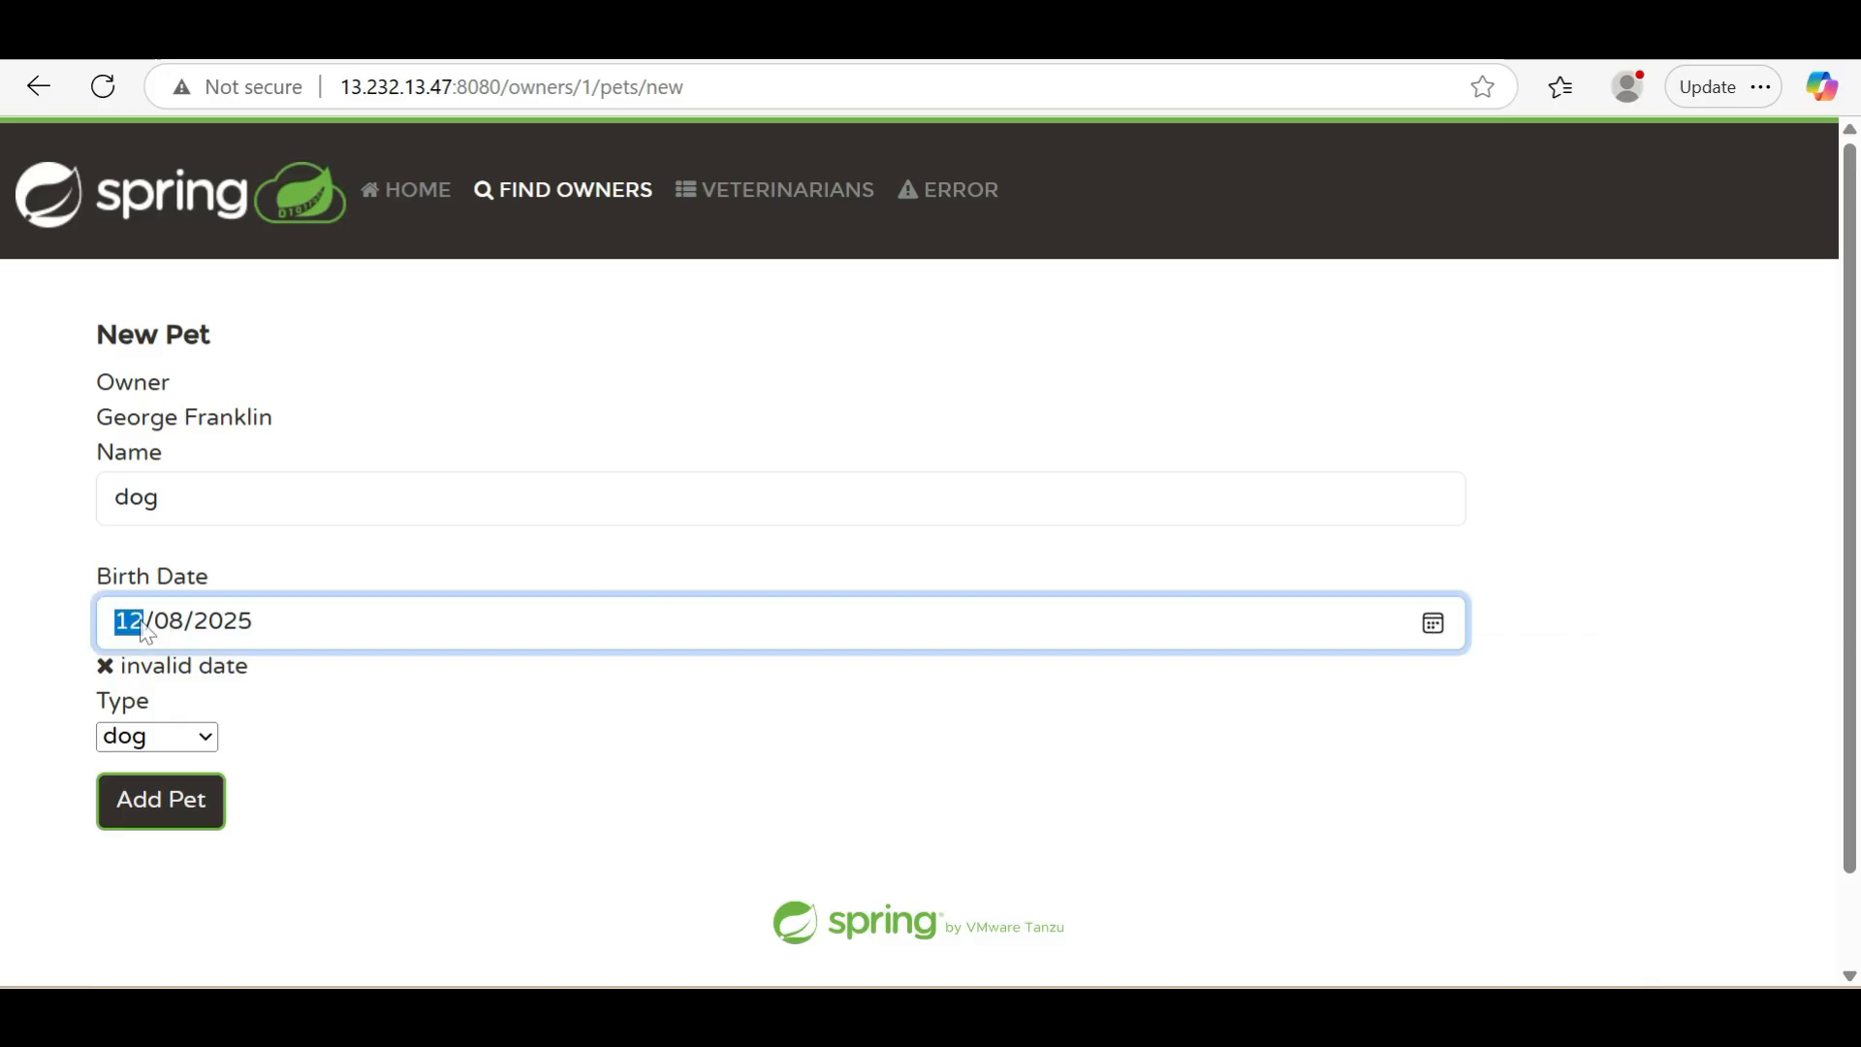
pyautogui.click(1435, 625)
pyautogui.click(358, 559)
pyautogui.click(178, 818)
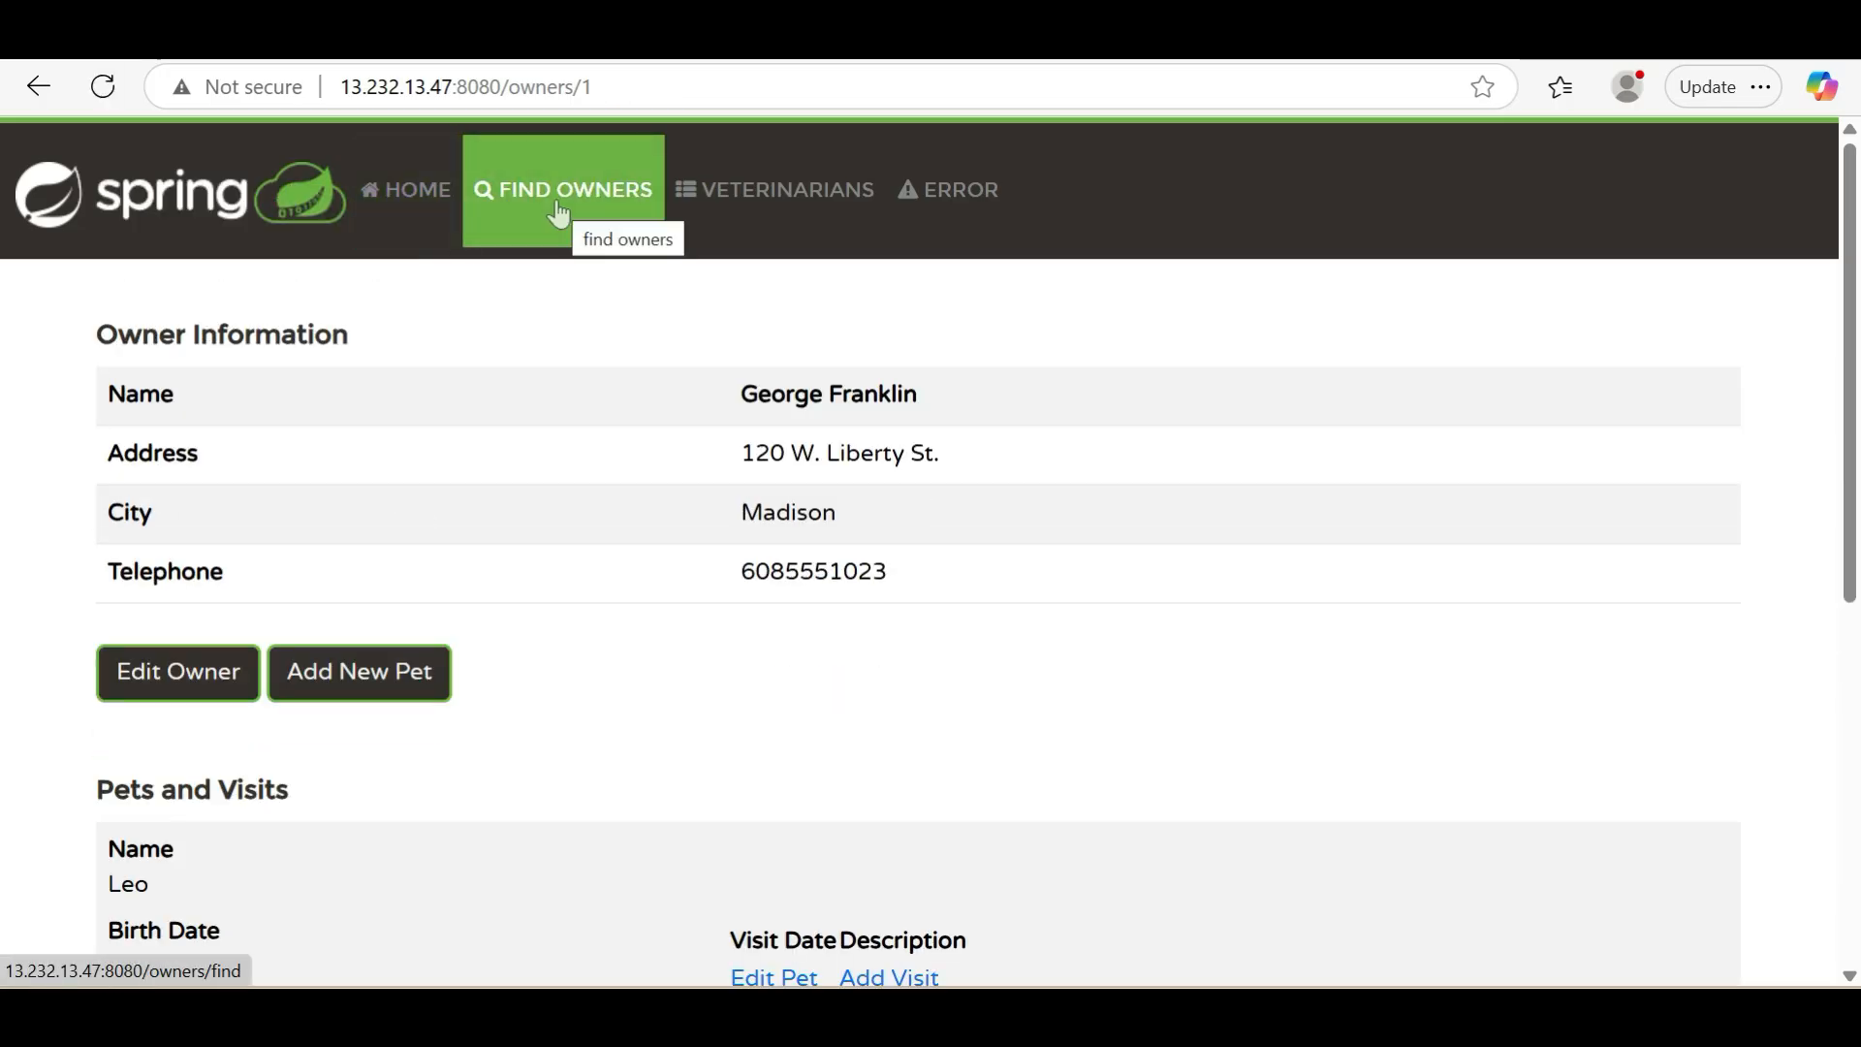
# Generate application traffic by visiting the Find Owners and Veterinarians pages and triggering the Error page twice
pyautogui.click(559, 211)
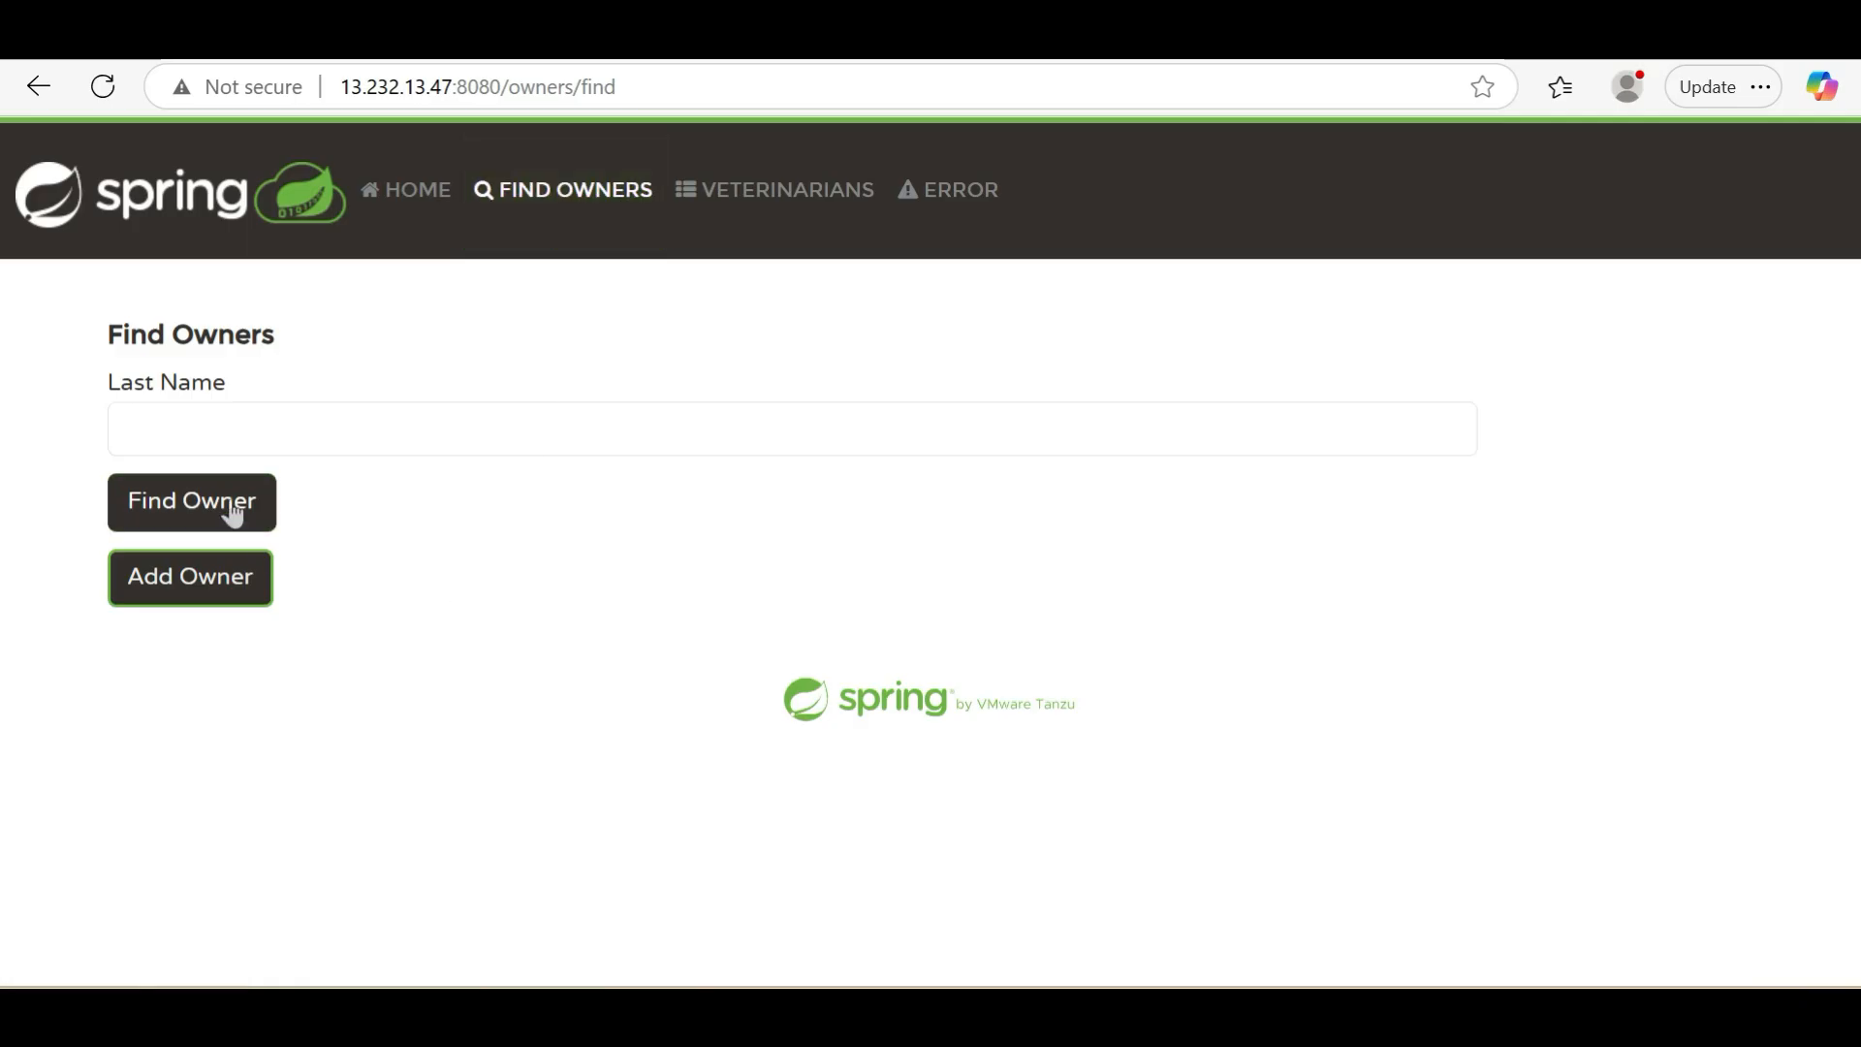
pyautogui.click(726, 219)
pyautogui.click(945, 198)
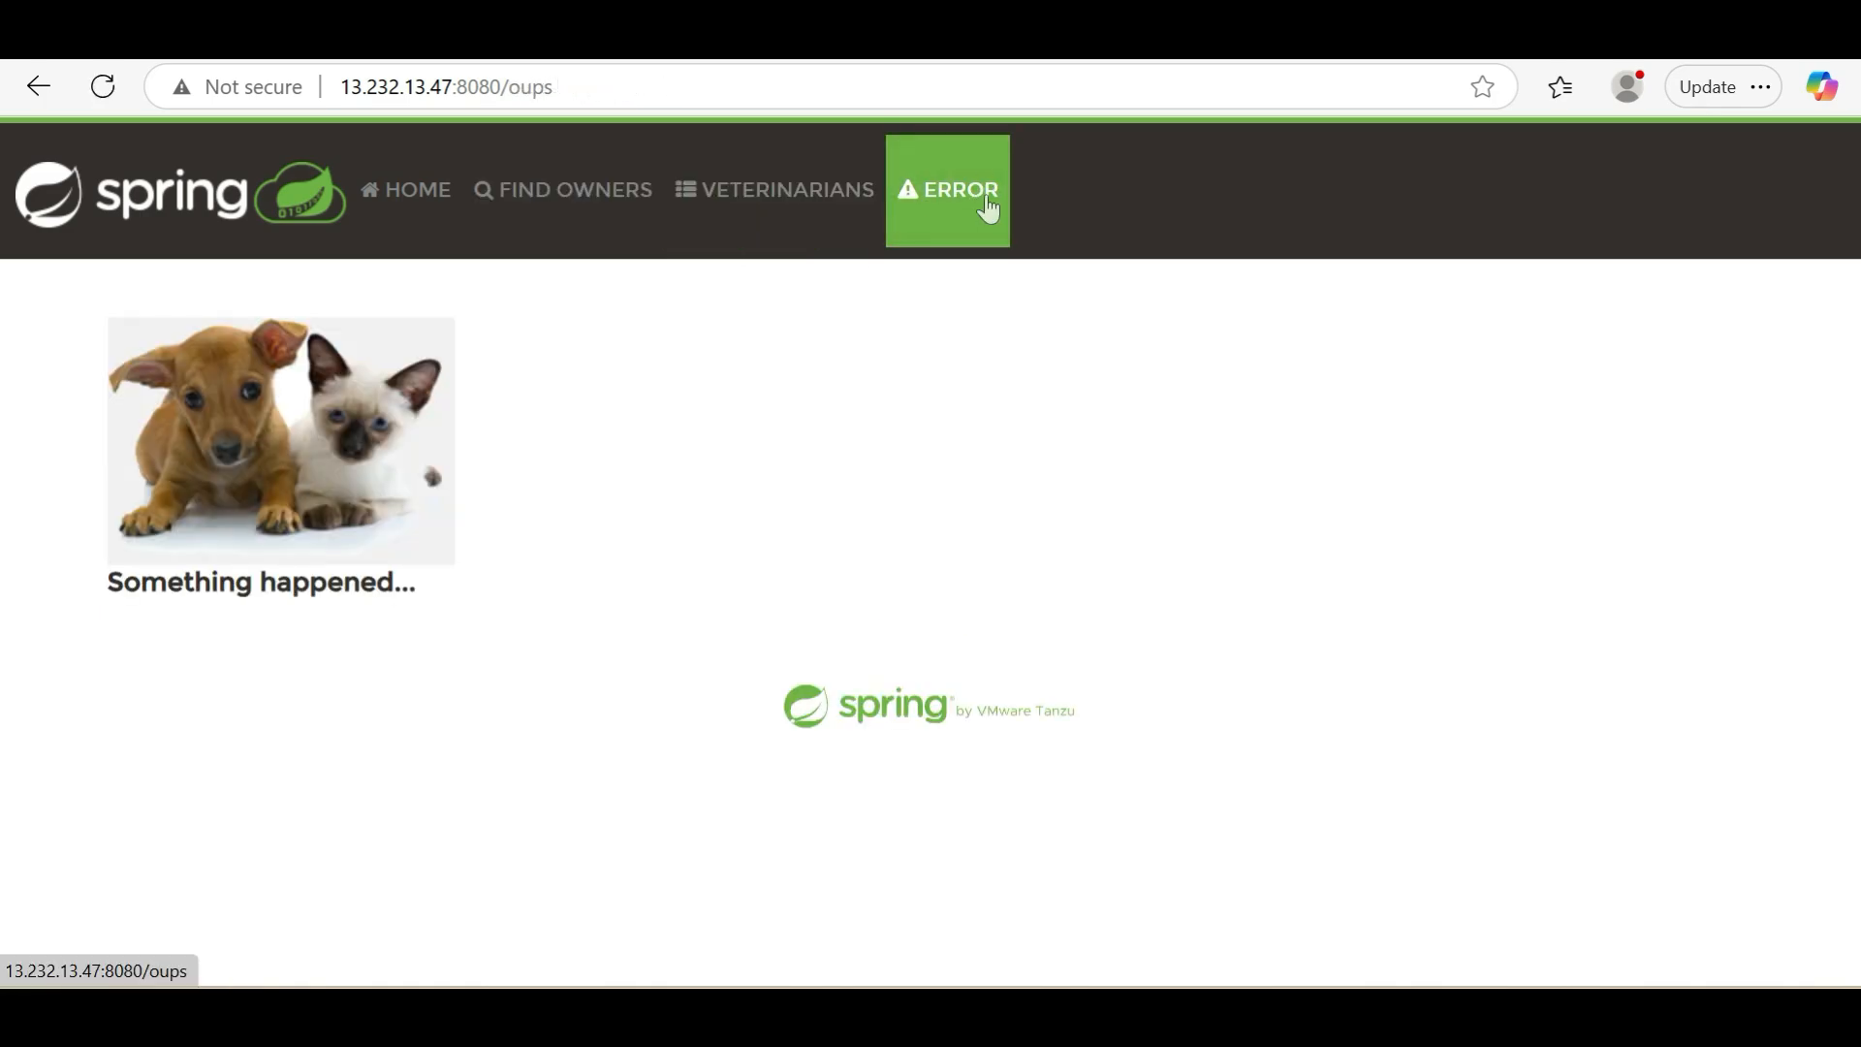
pyautogui.click(987, 209)
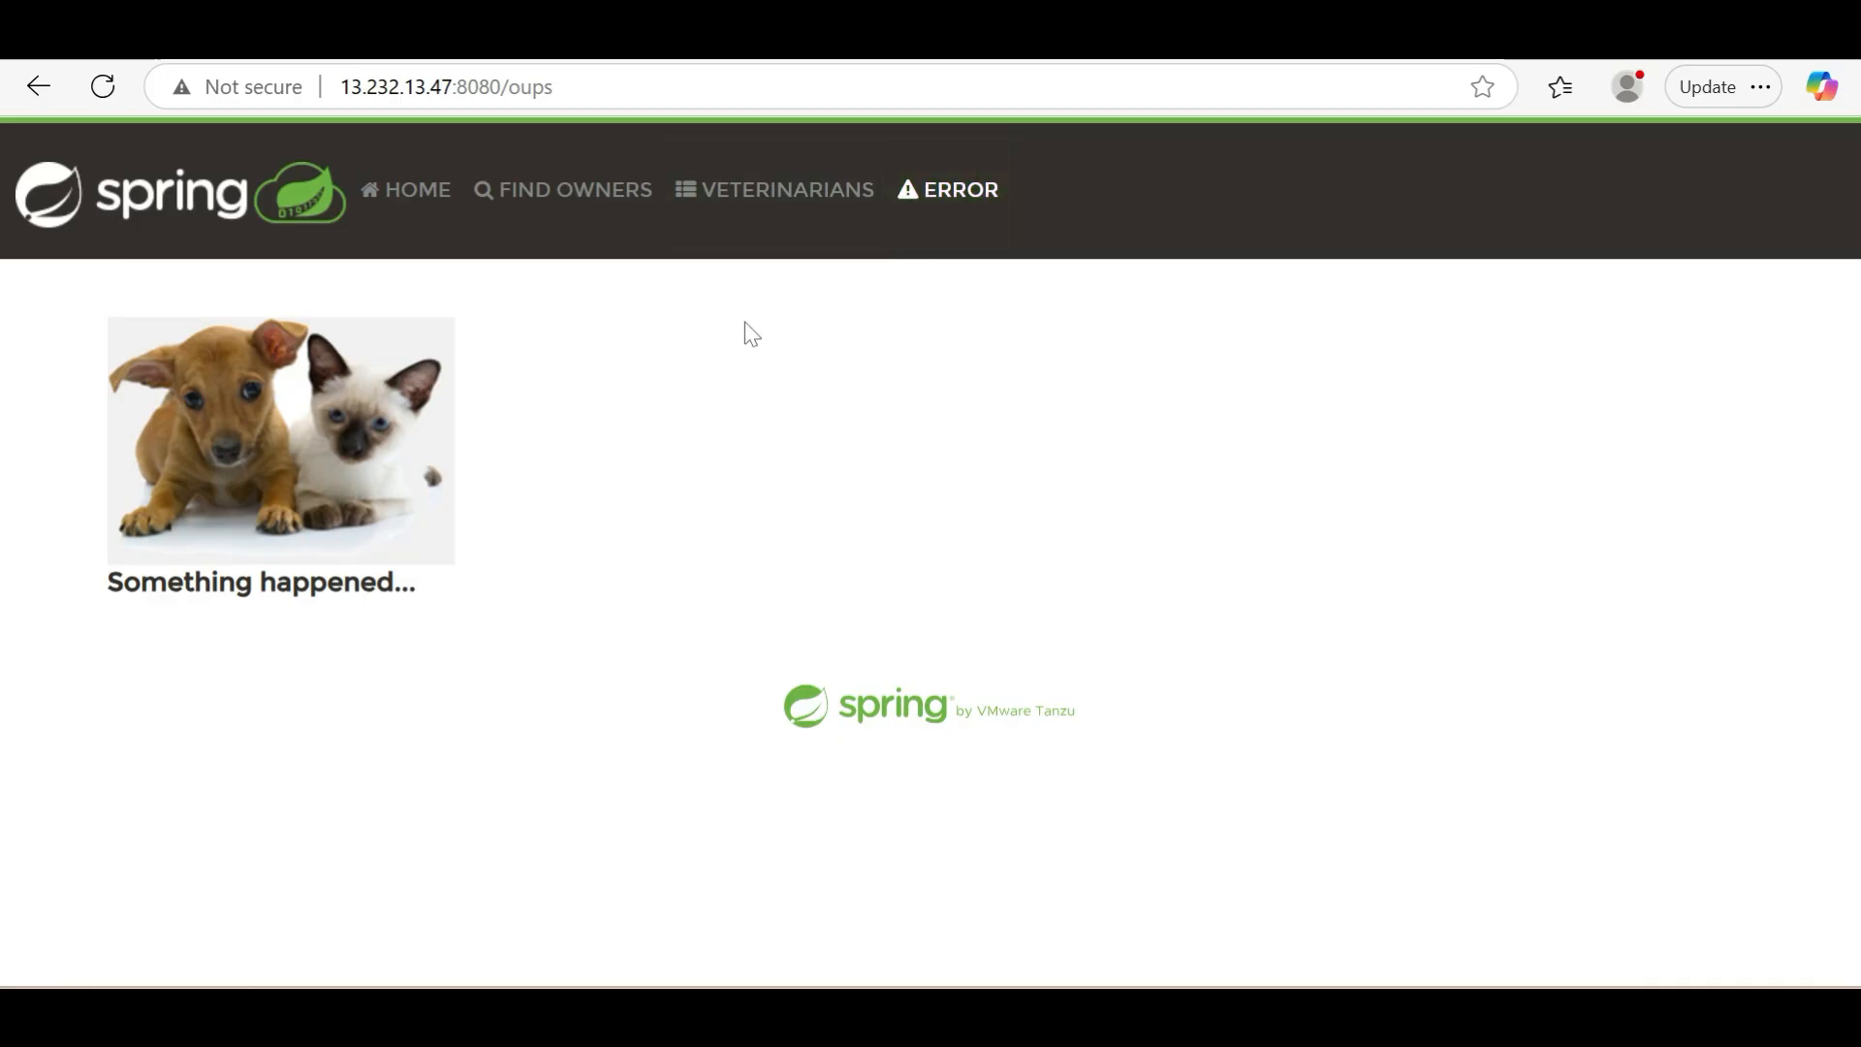
# Add a new owner with name, address, city and telephone number, and view it on page 3 of the full owners list
pyautogui.click(520, 247)
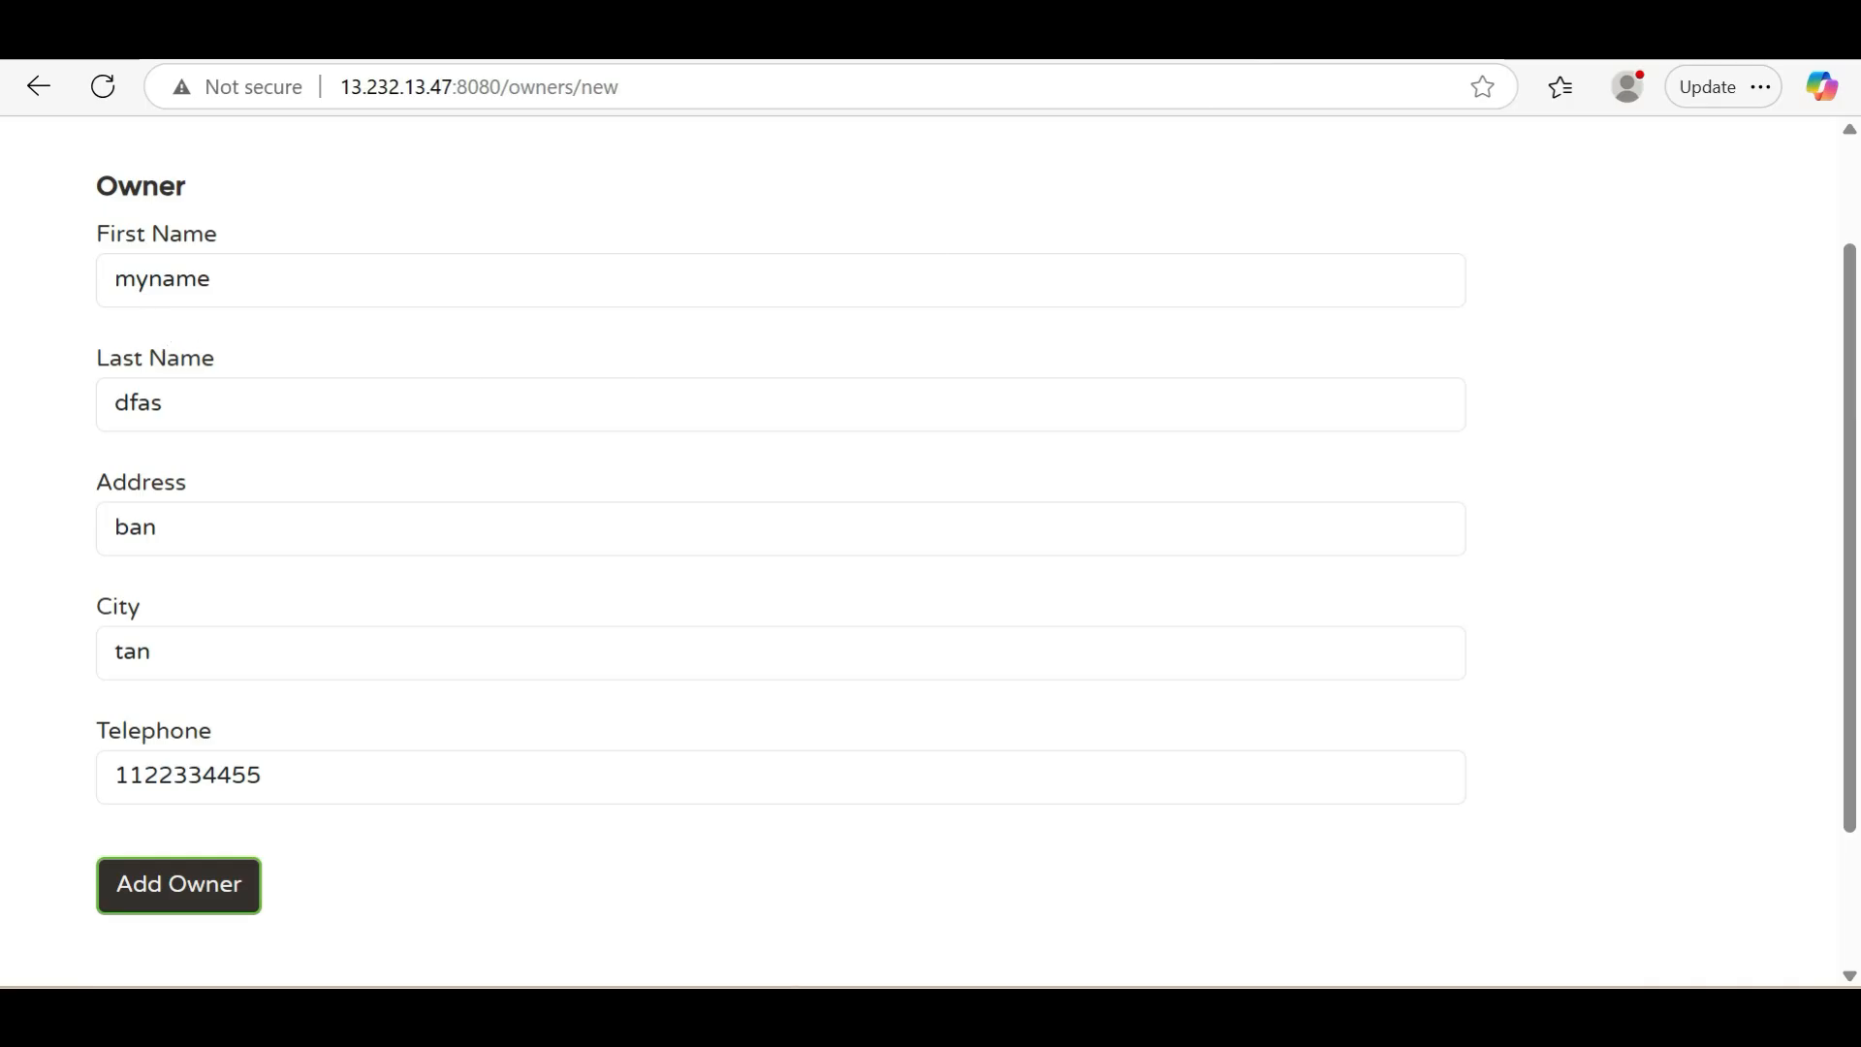
pyautogui.click(228, 899)
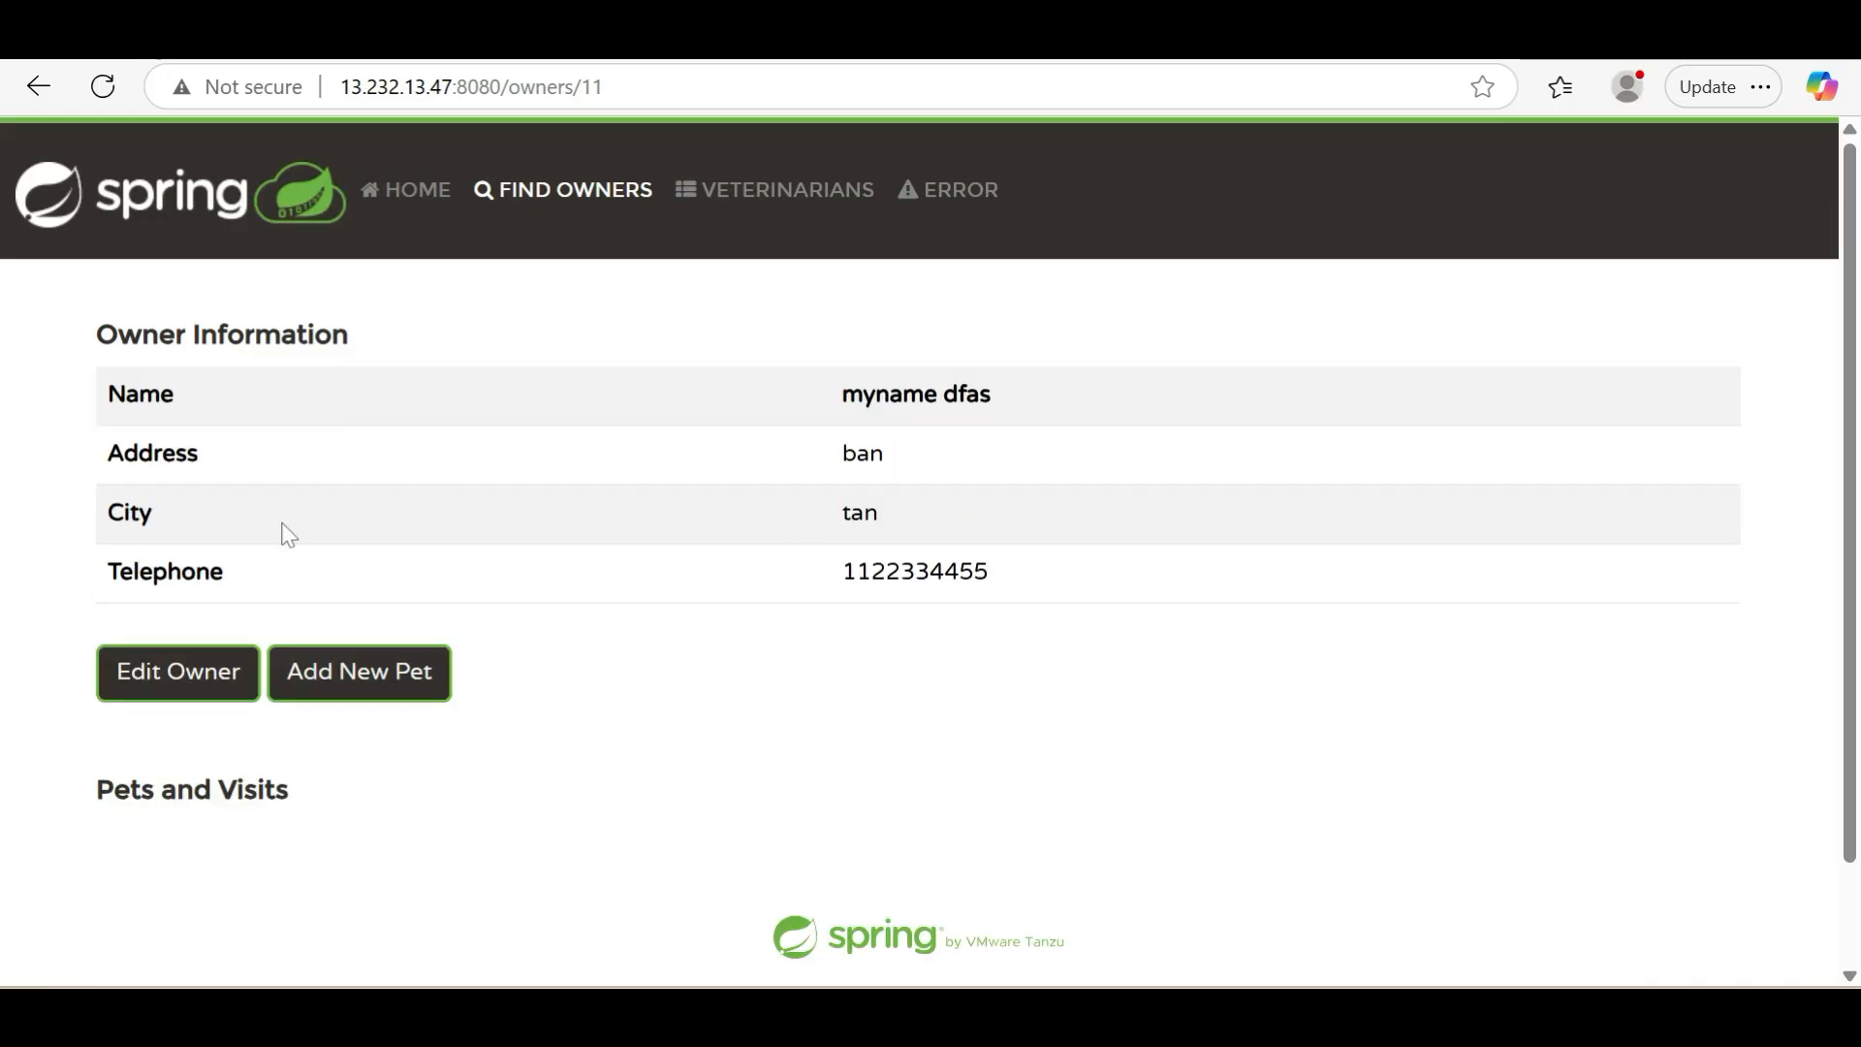
pyautogui.click(521, 216)
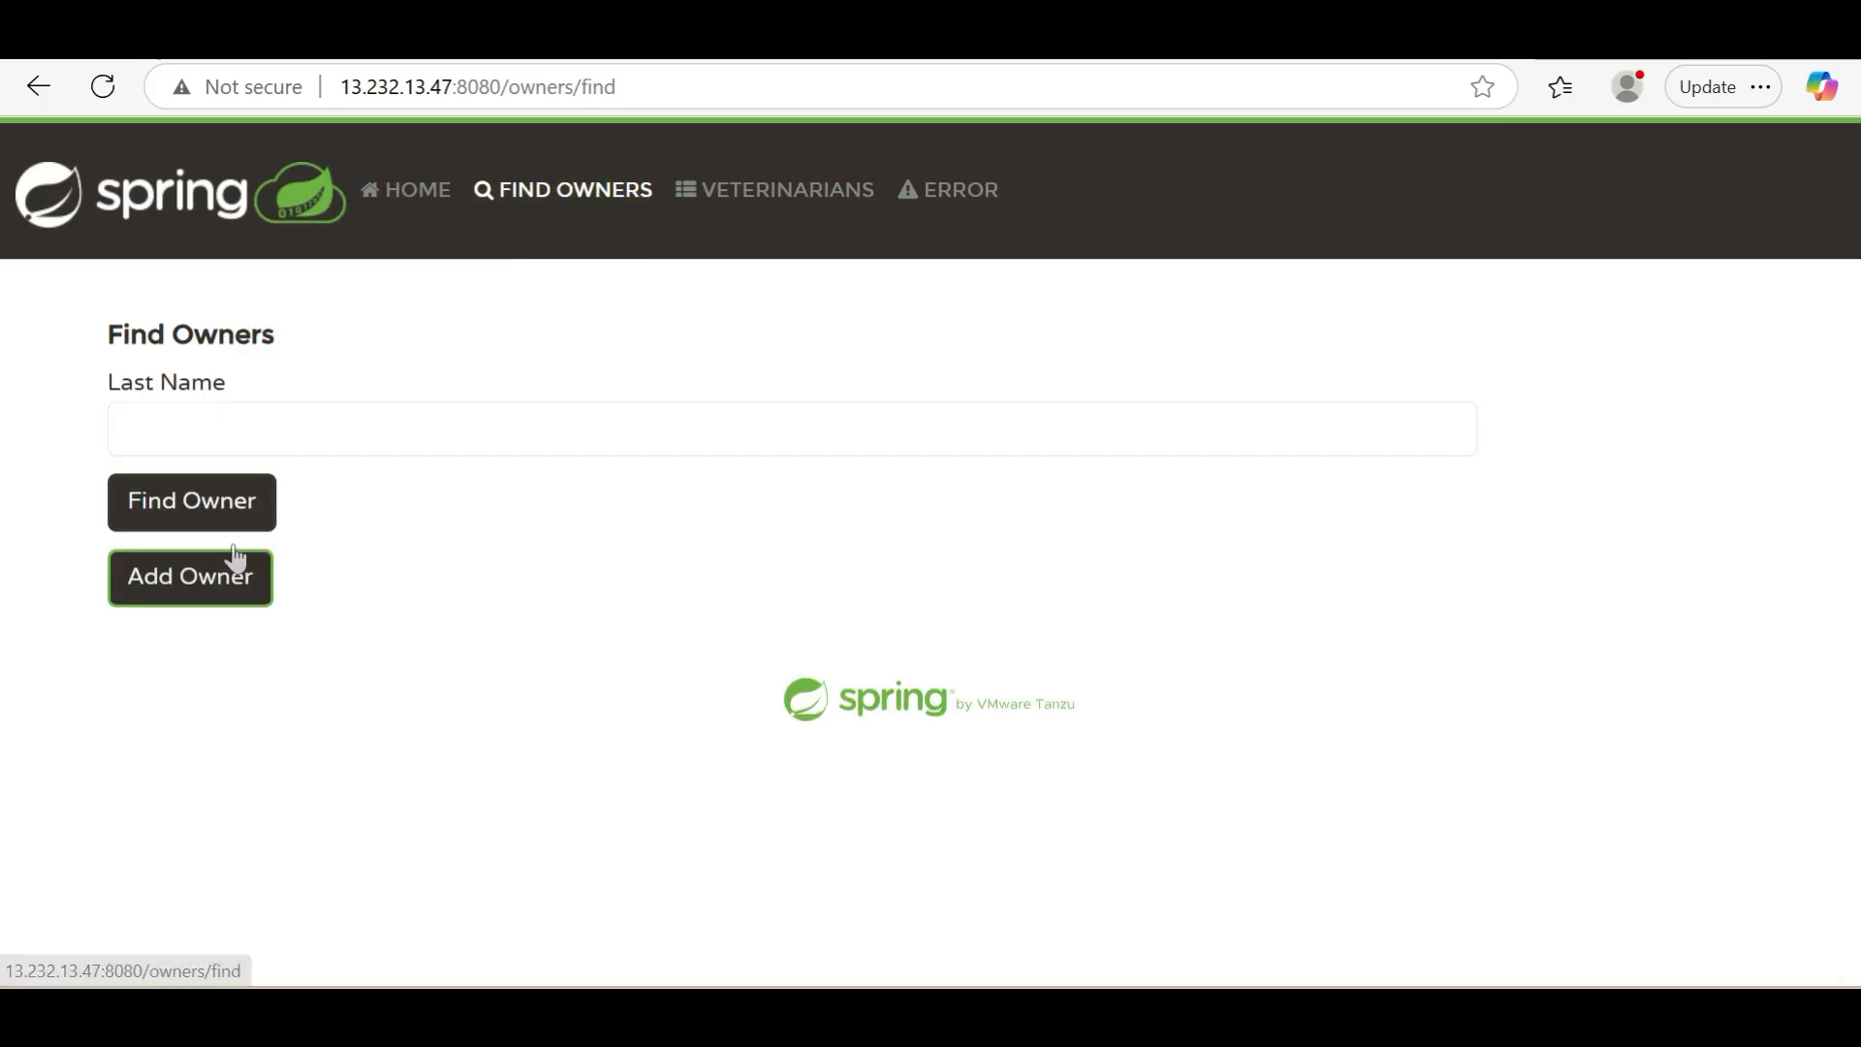
pyautogui.click(201, 516)
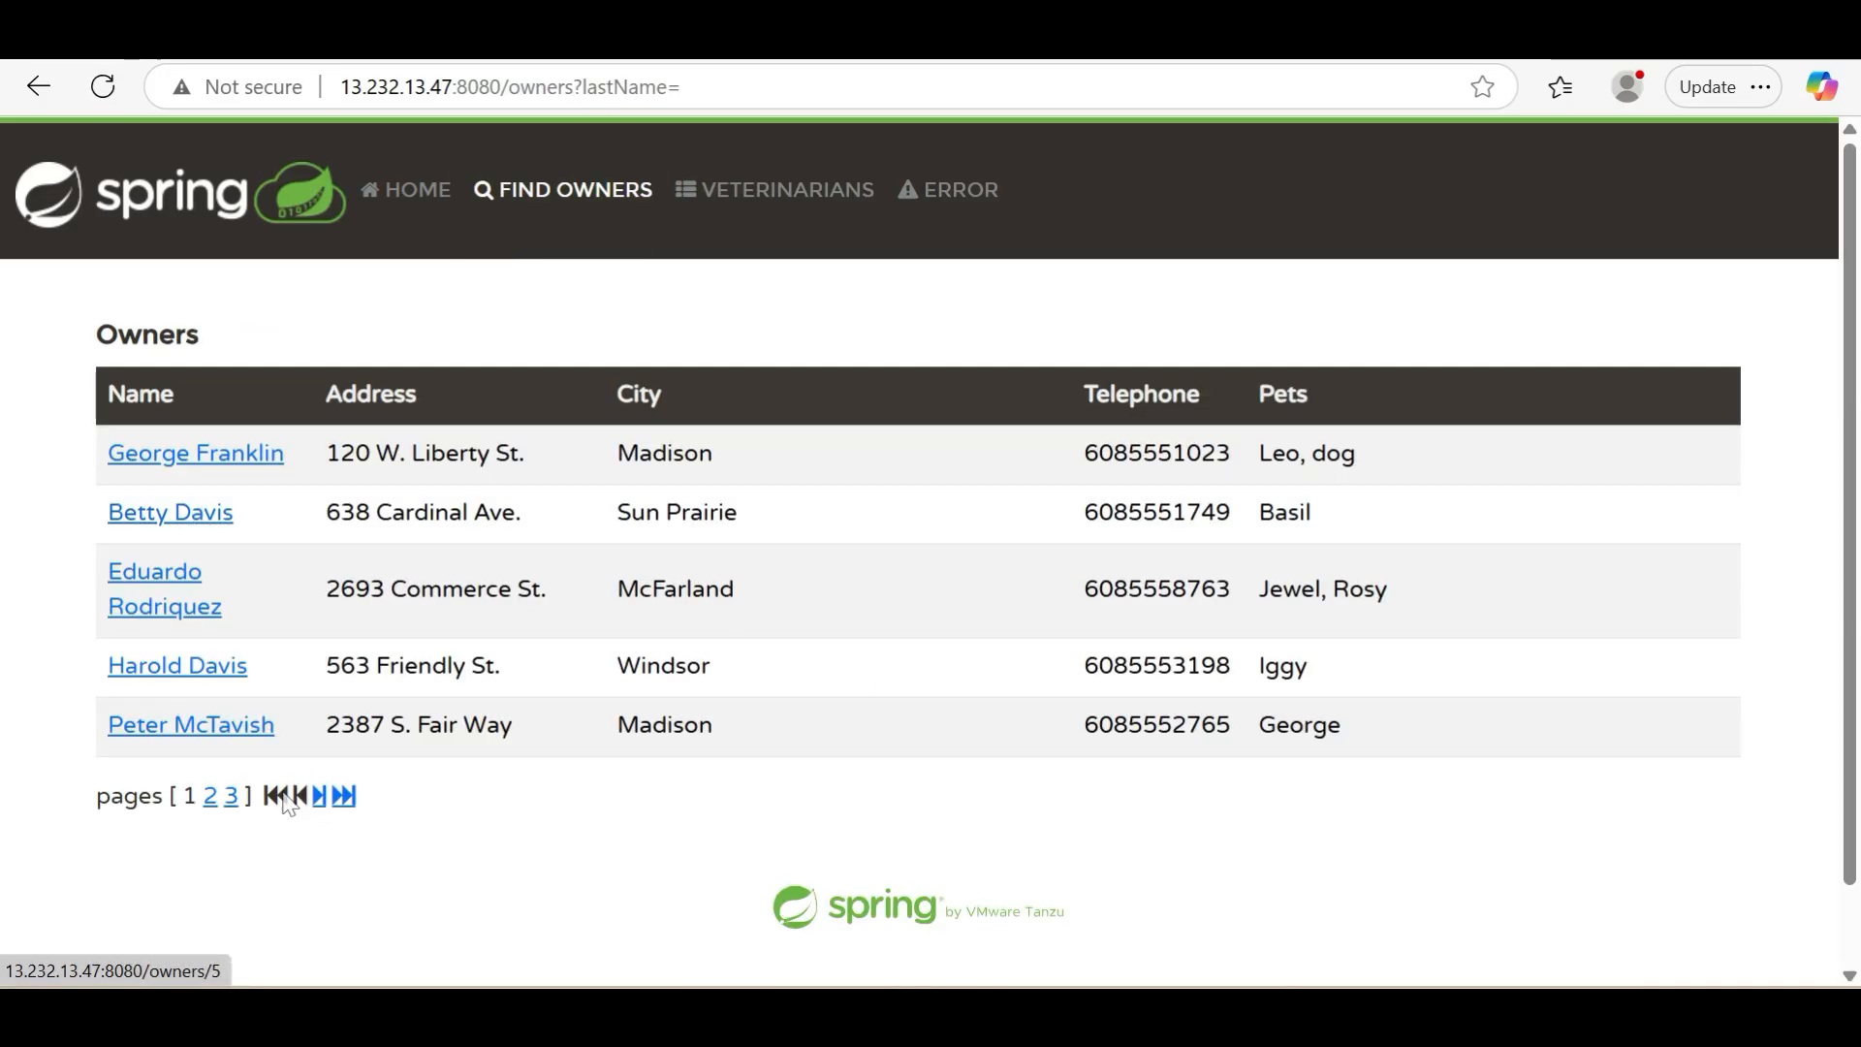
pyautogui.click(236, 797)
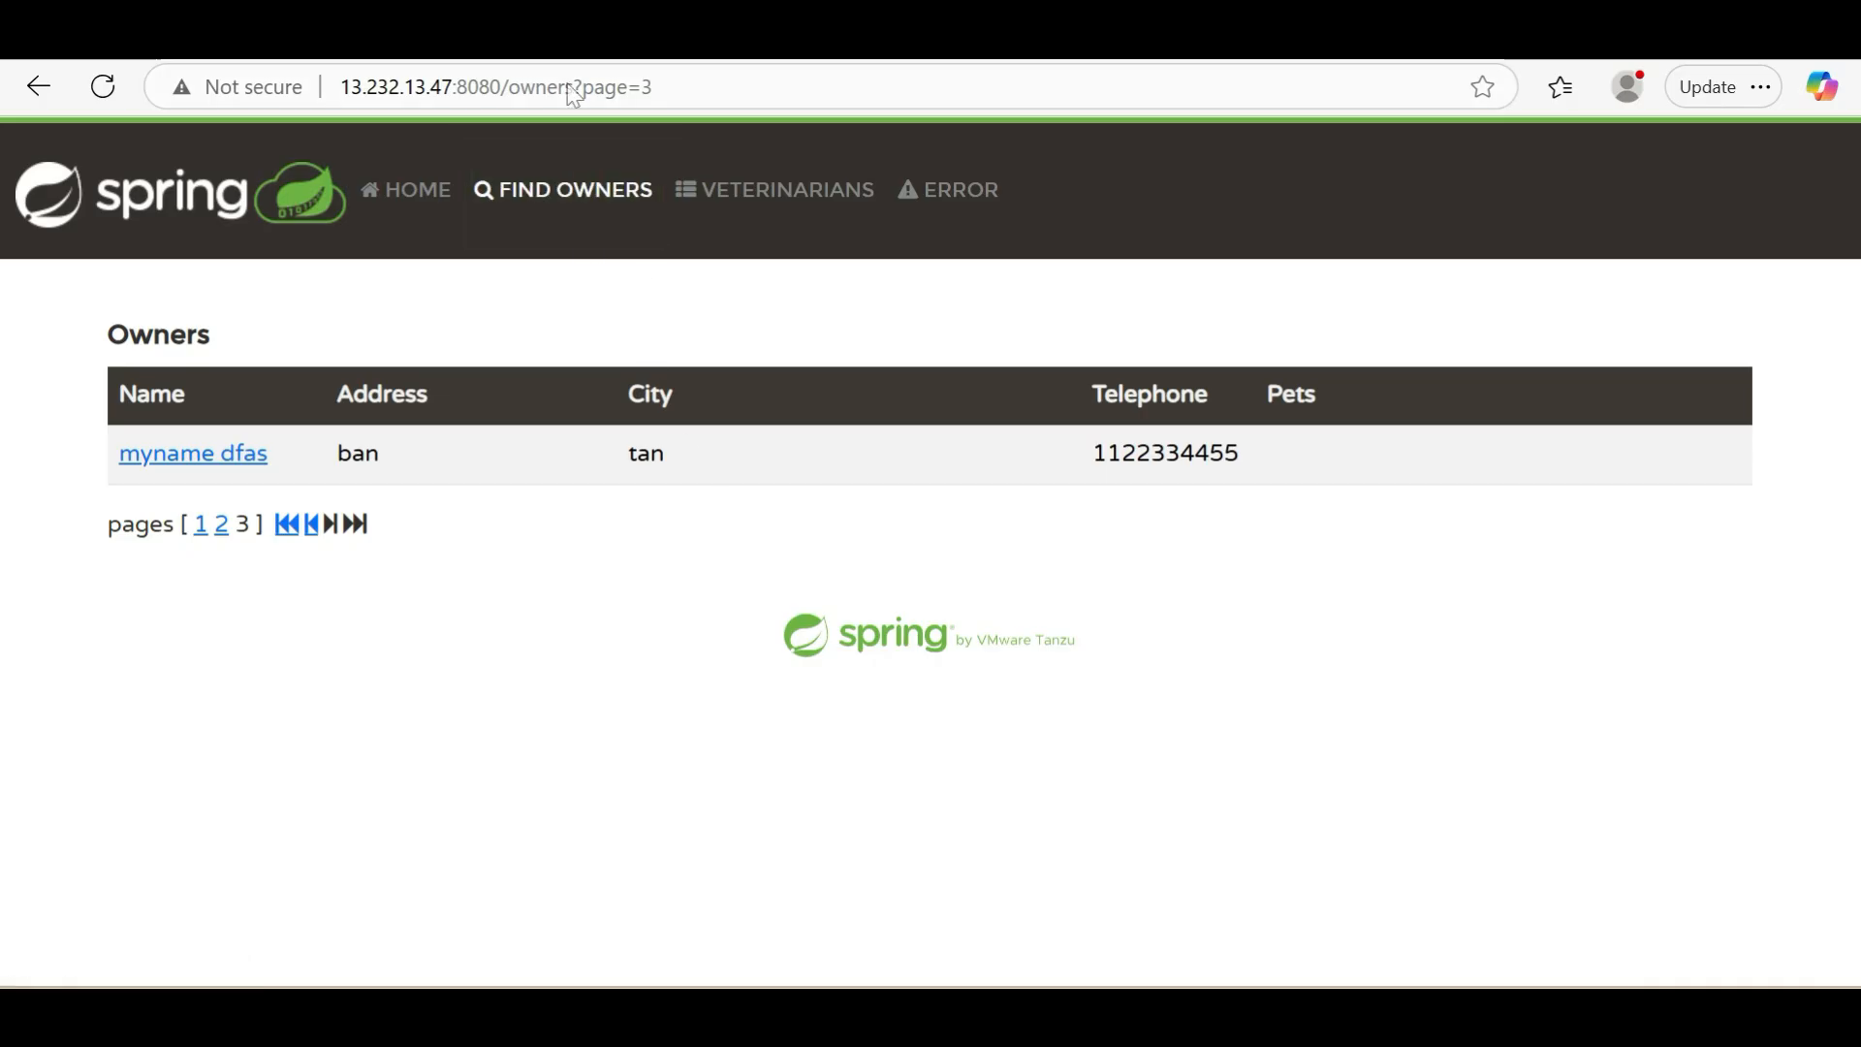
# Switch to Datadog, open the APM services catalog, and examine the performance graphs of the myjava-app service
pyautogui.click(581, 37)
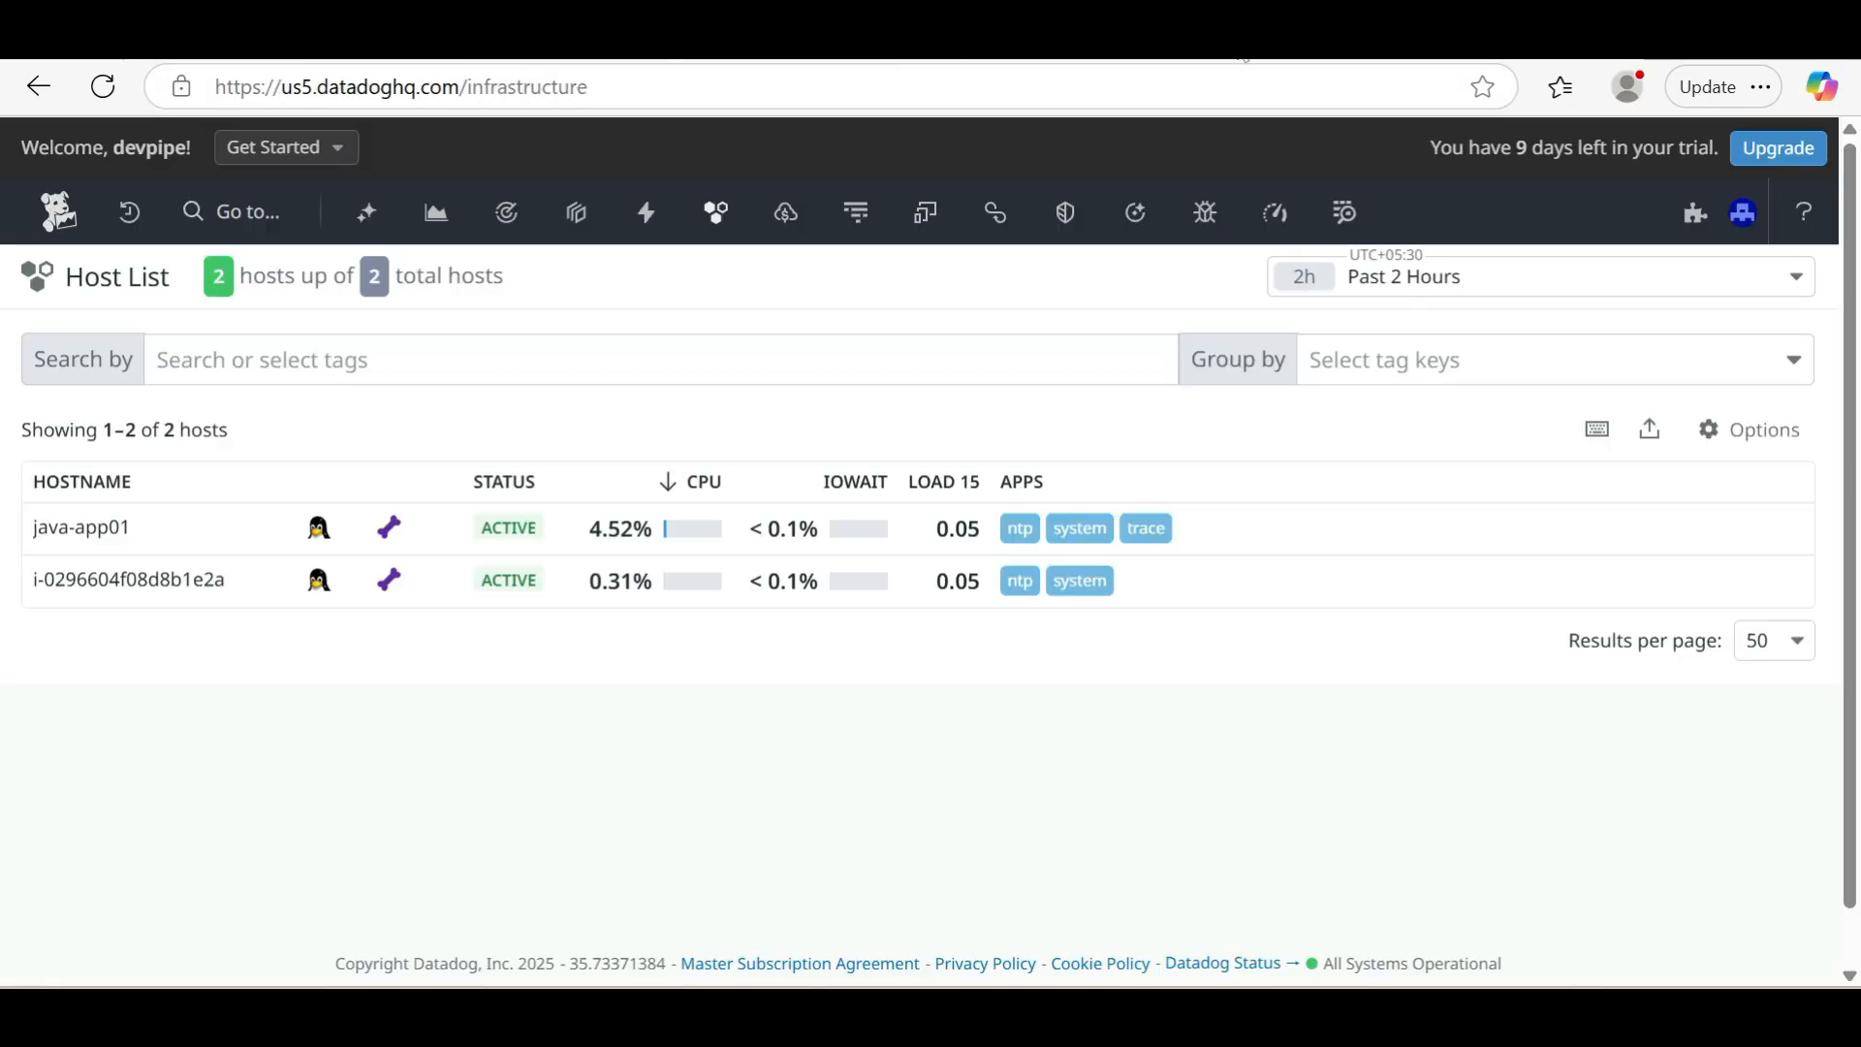
pyautogui.moveTo(858, 218)
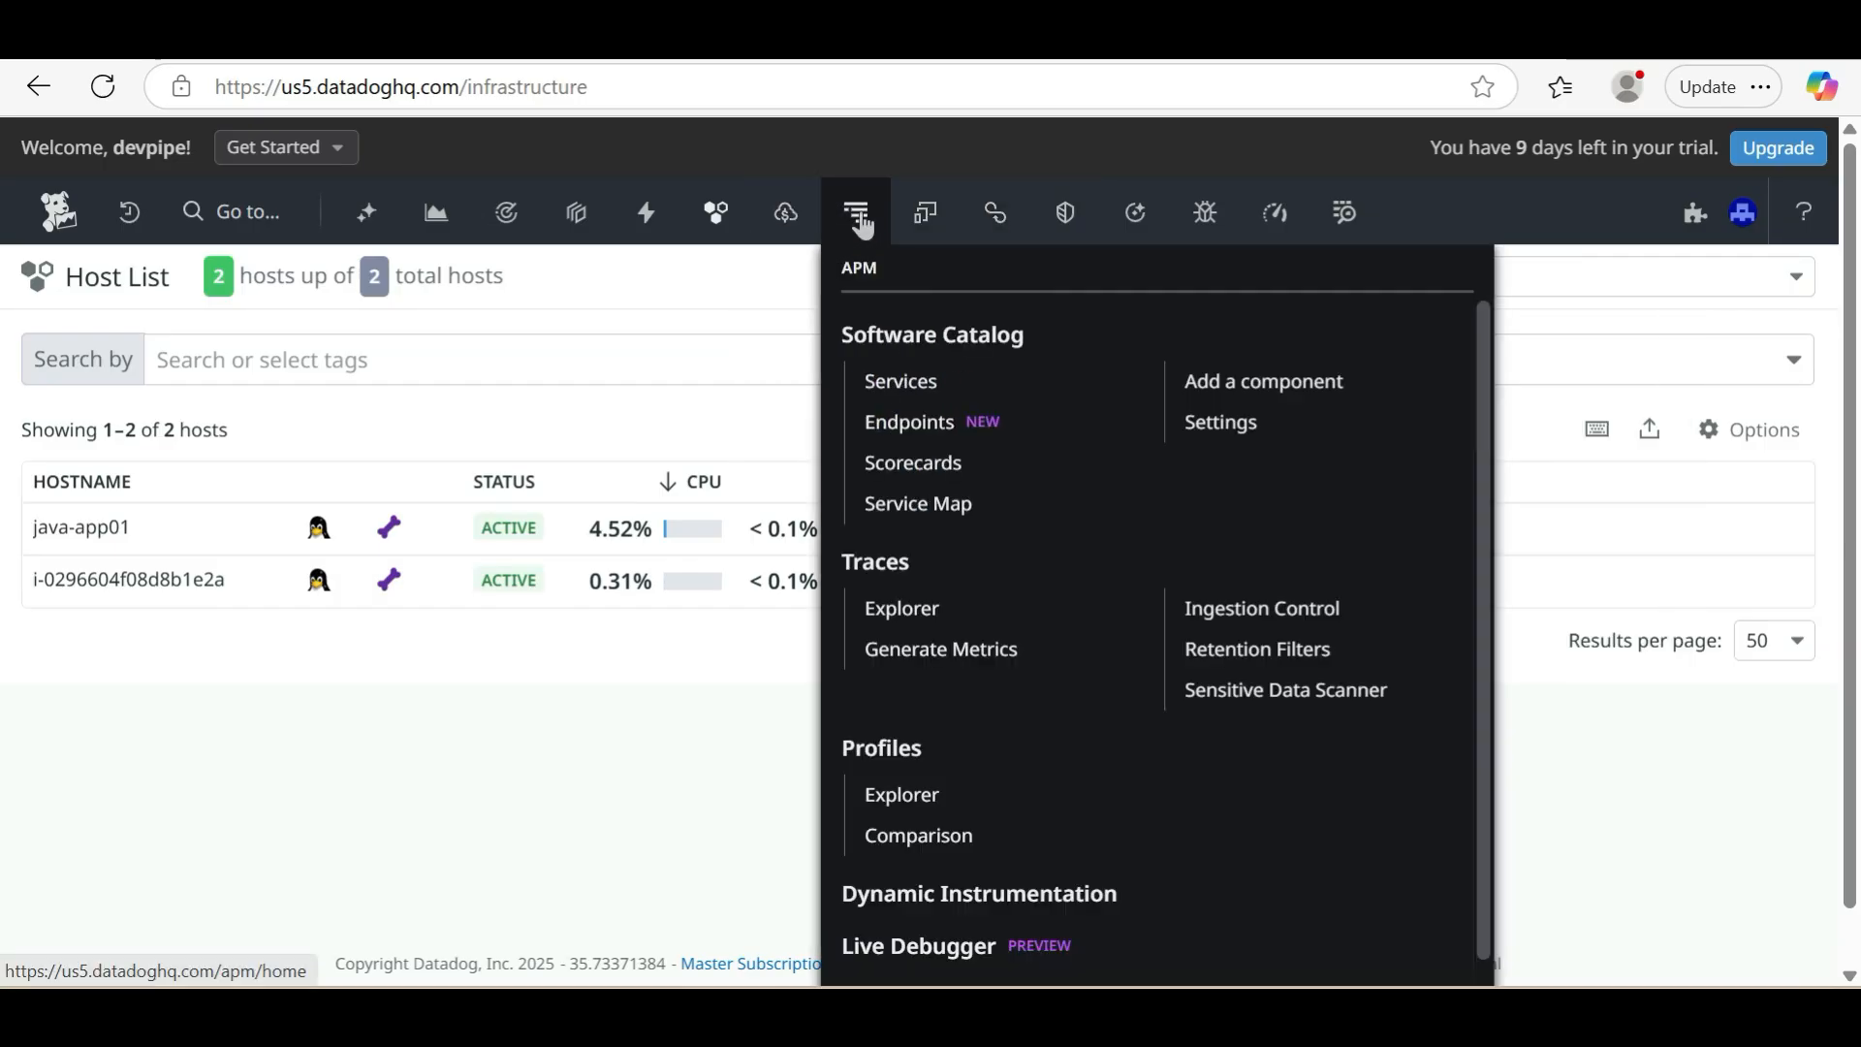
pyautogui.click(909, 388)
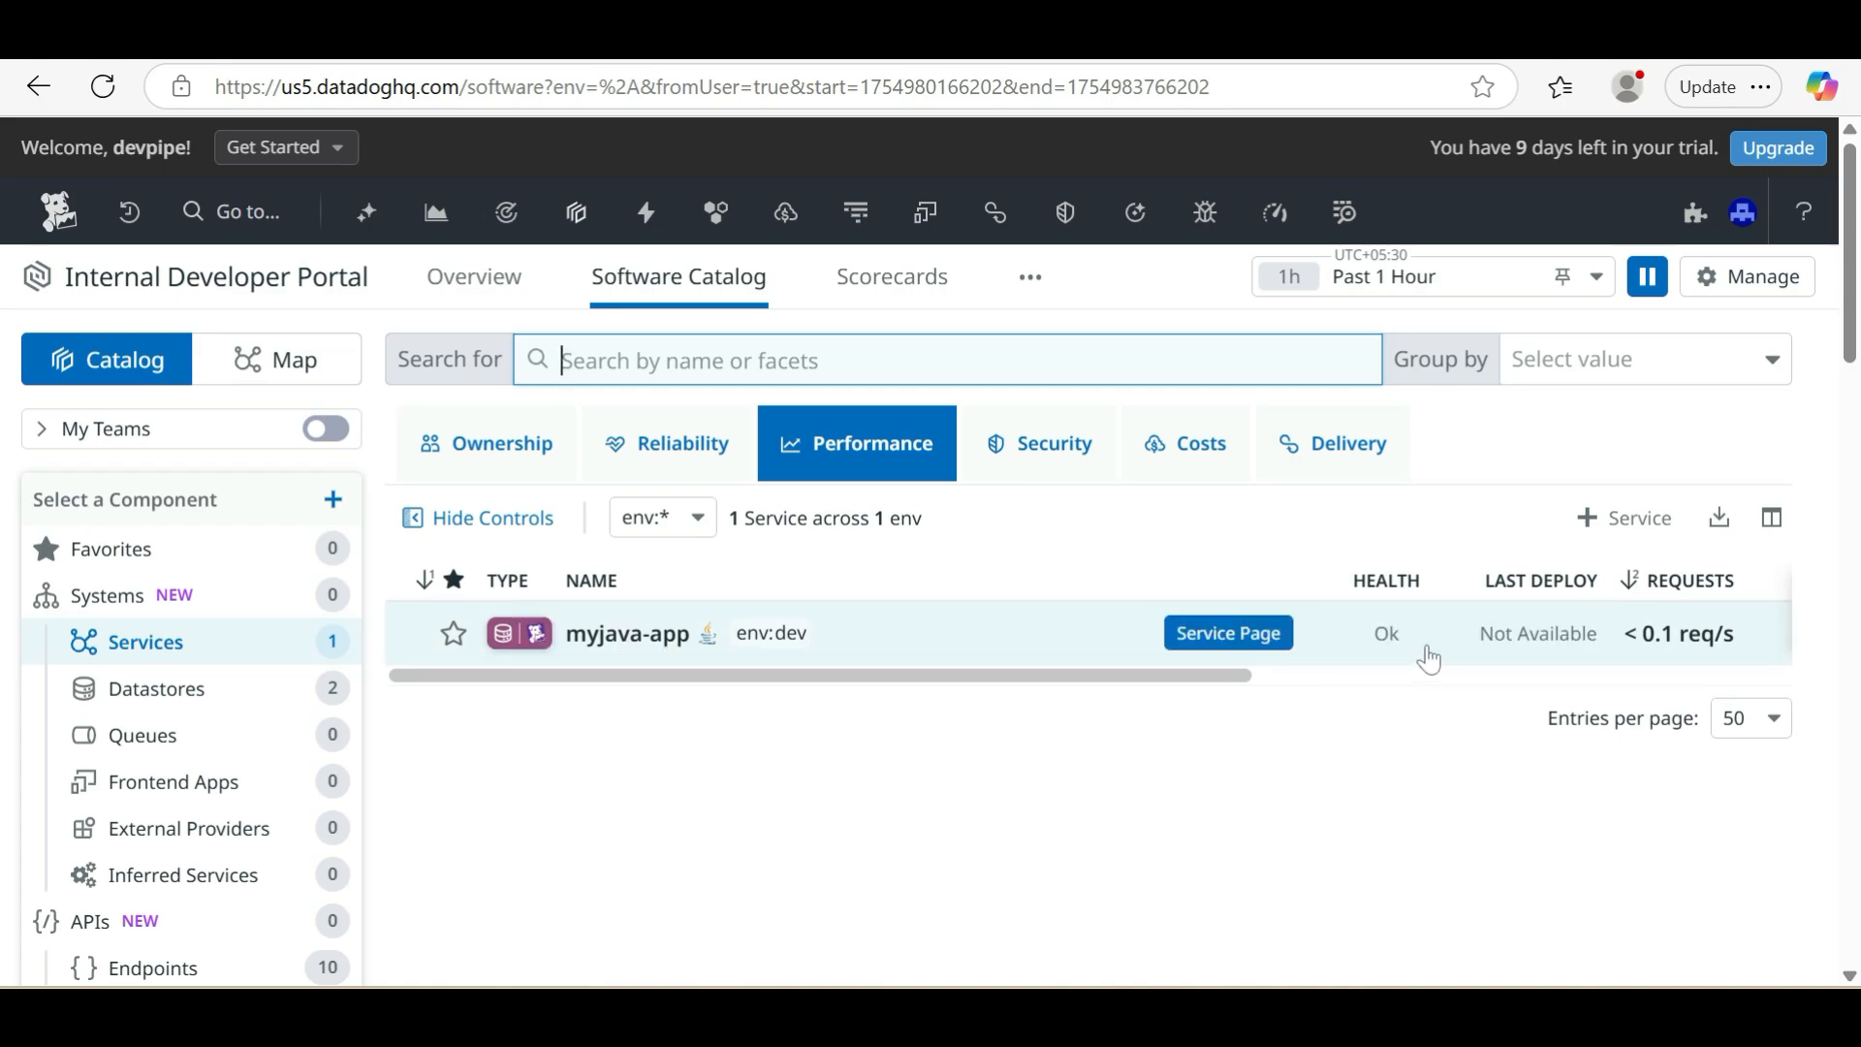
pyautogui.click(584, 657)
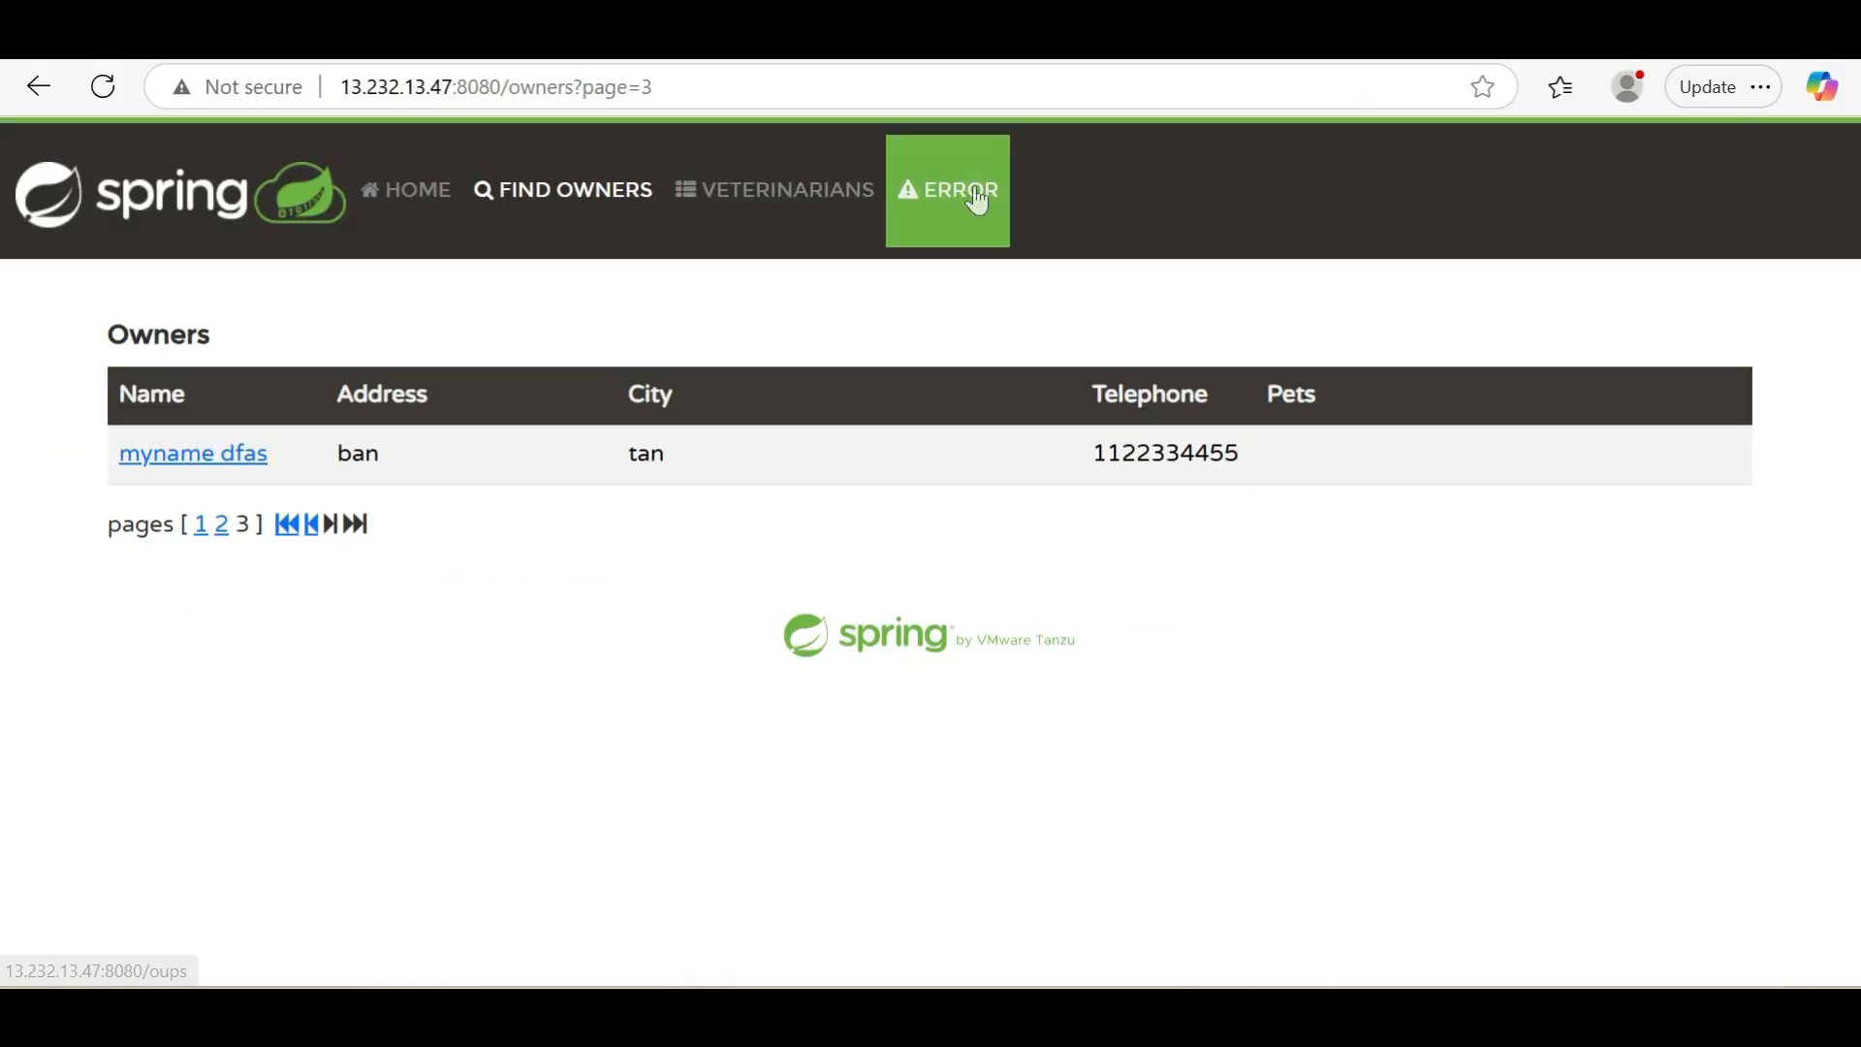
# Trigger the Petclinic Error page once more, and switch back to Datadog to examine myjava-app's requests and errors graphs
pyautogui.click(977, 200)
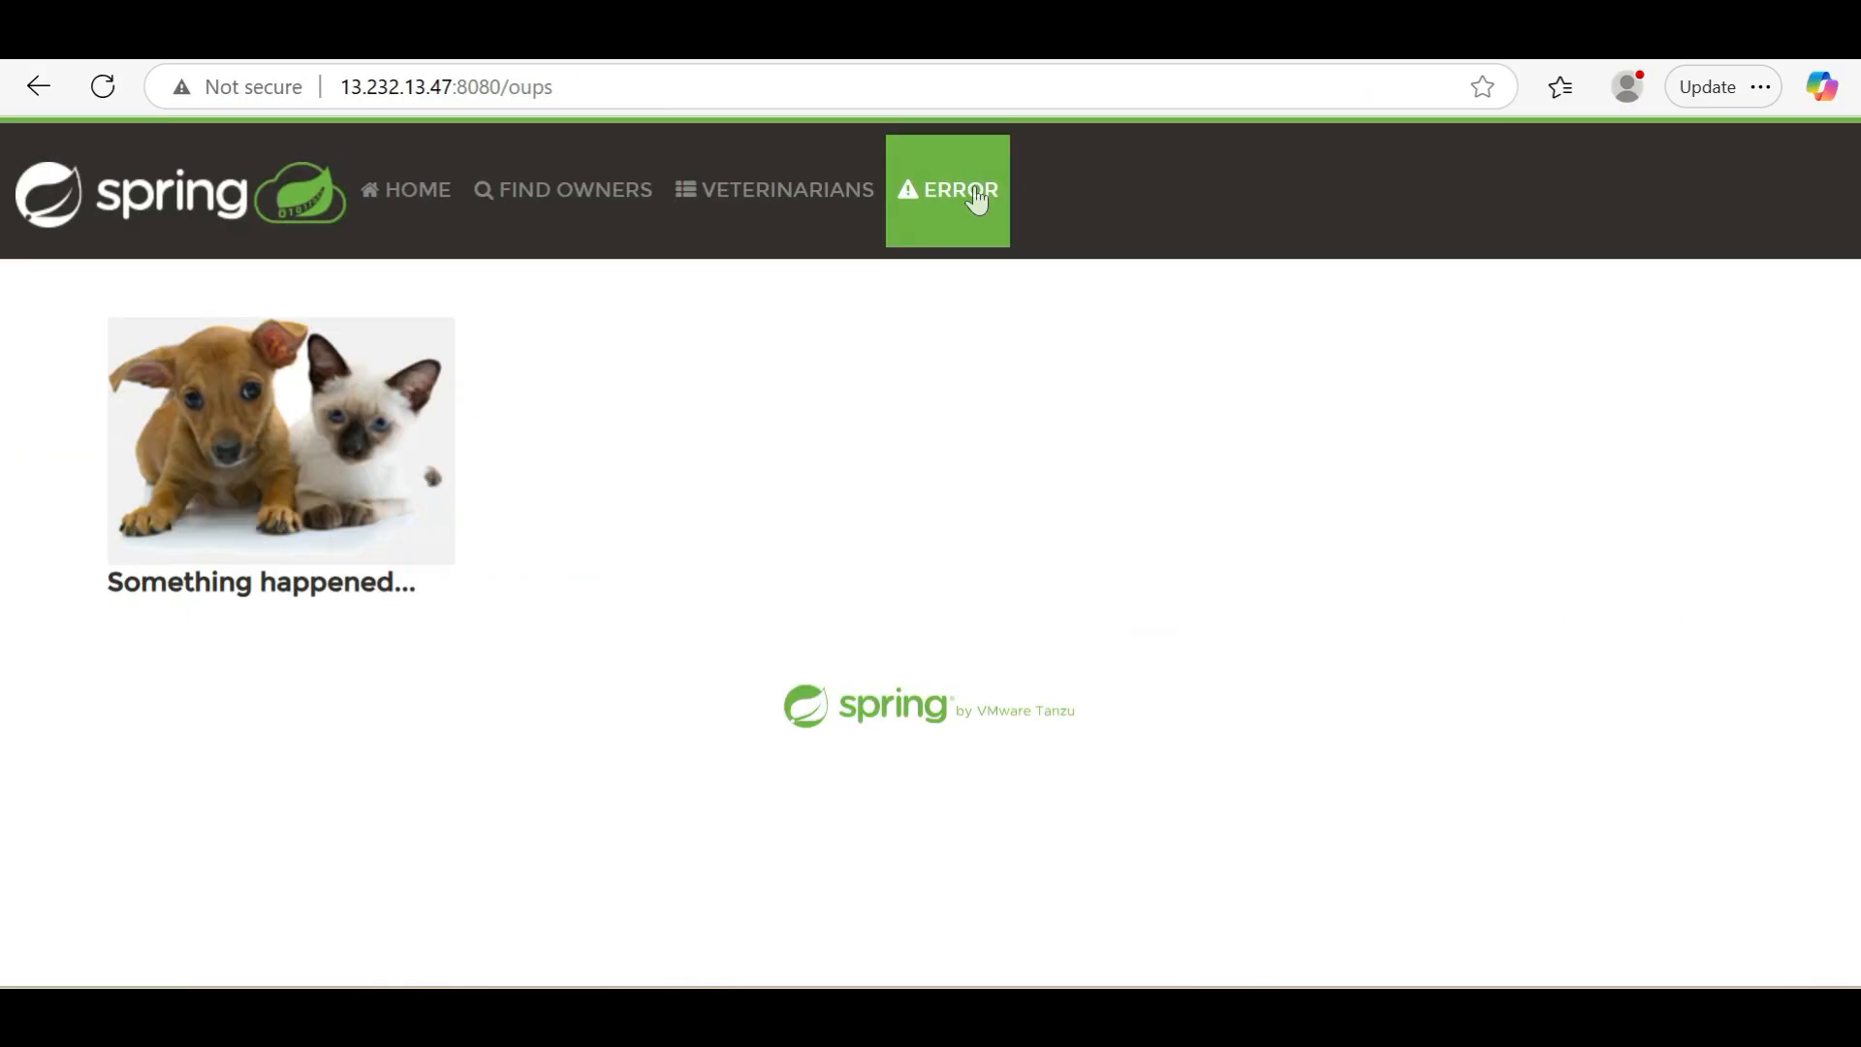
pyautogui.hotkey('alt', 'Tab')
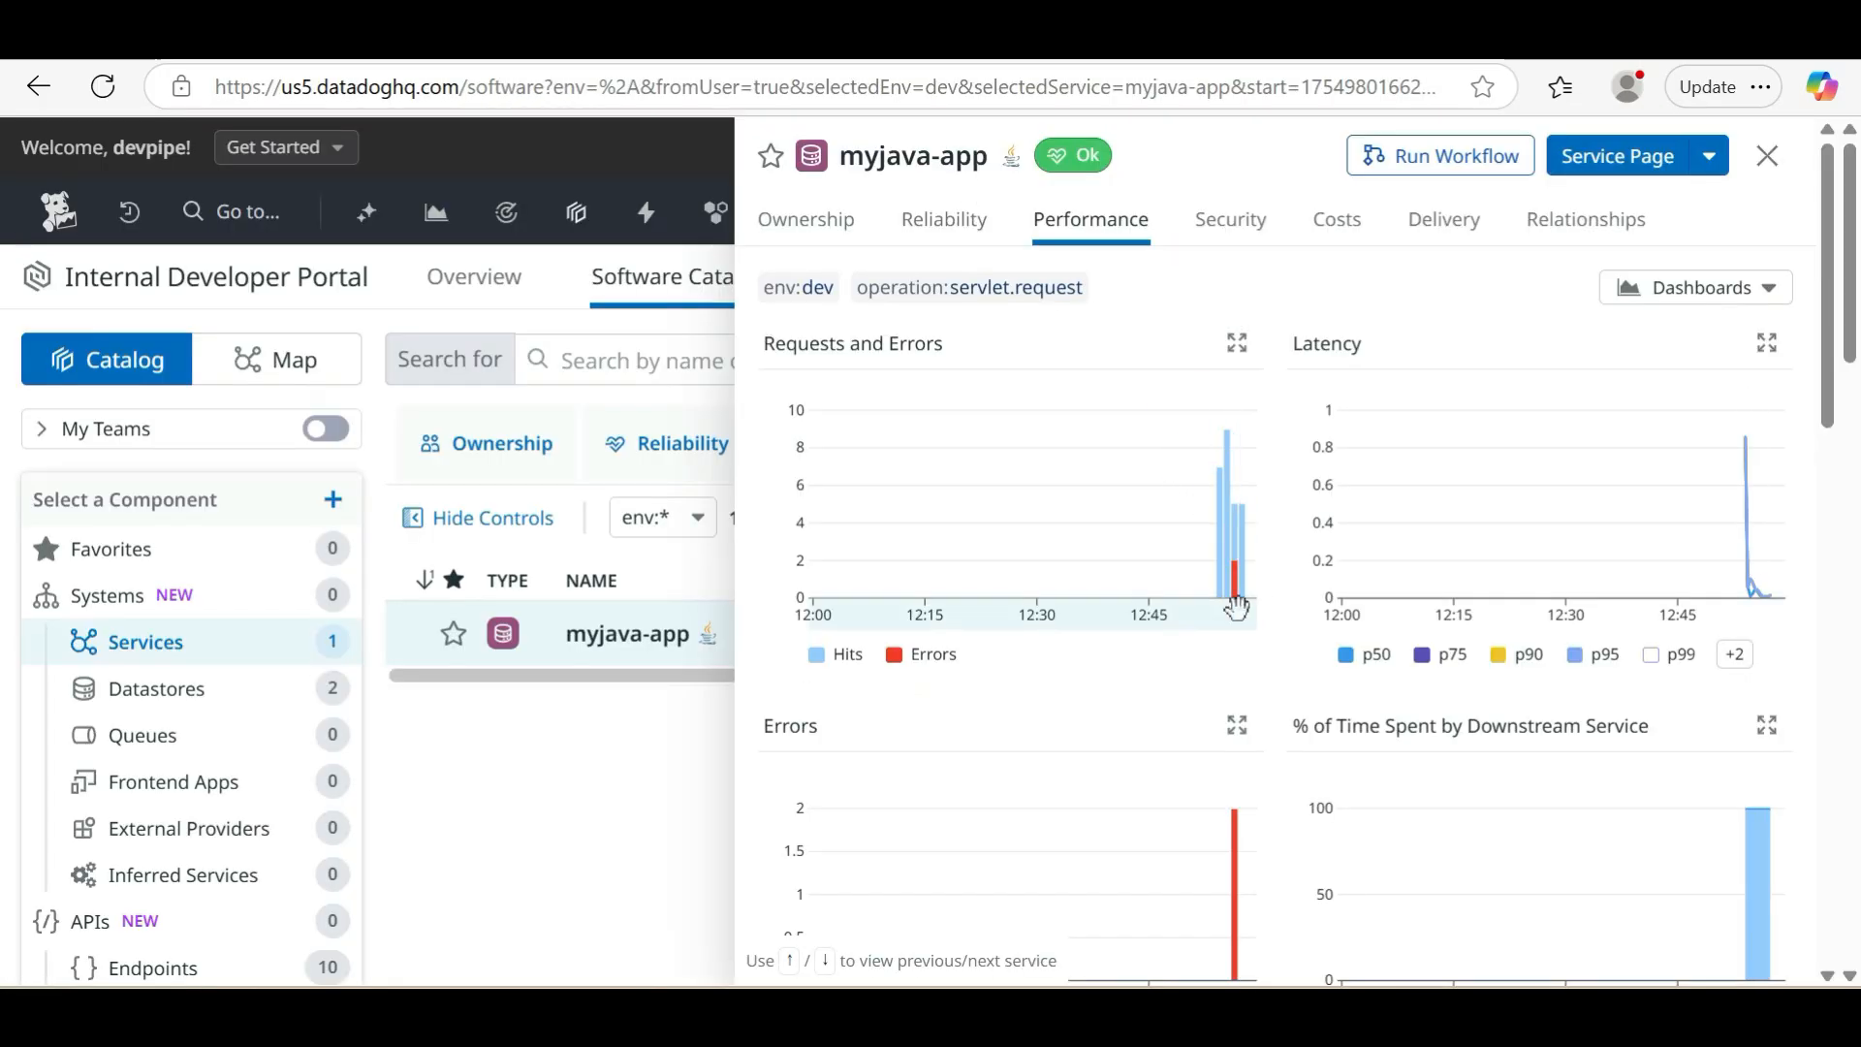
pyautogui.moveTo(1238, 586)
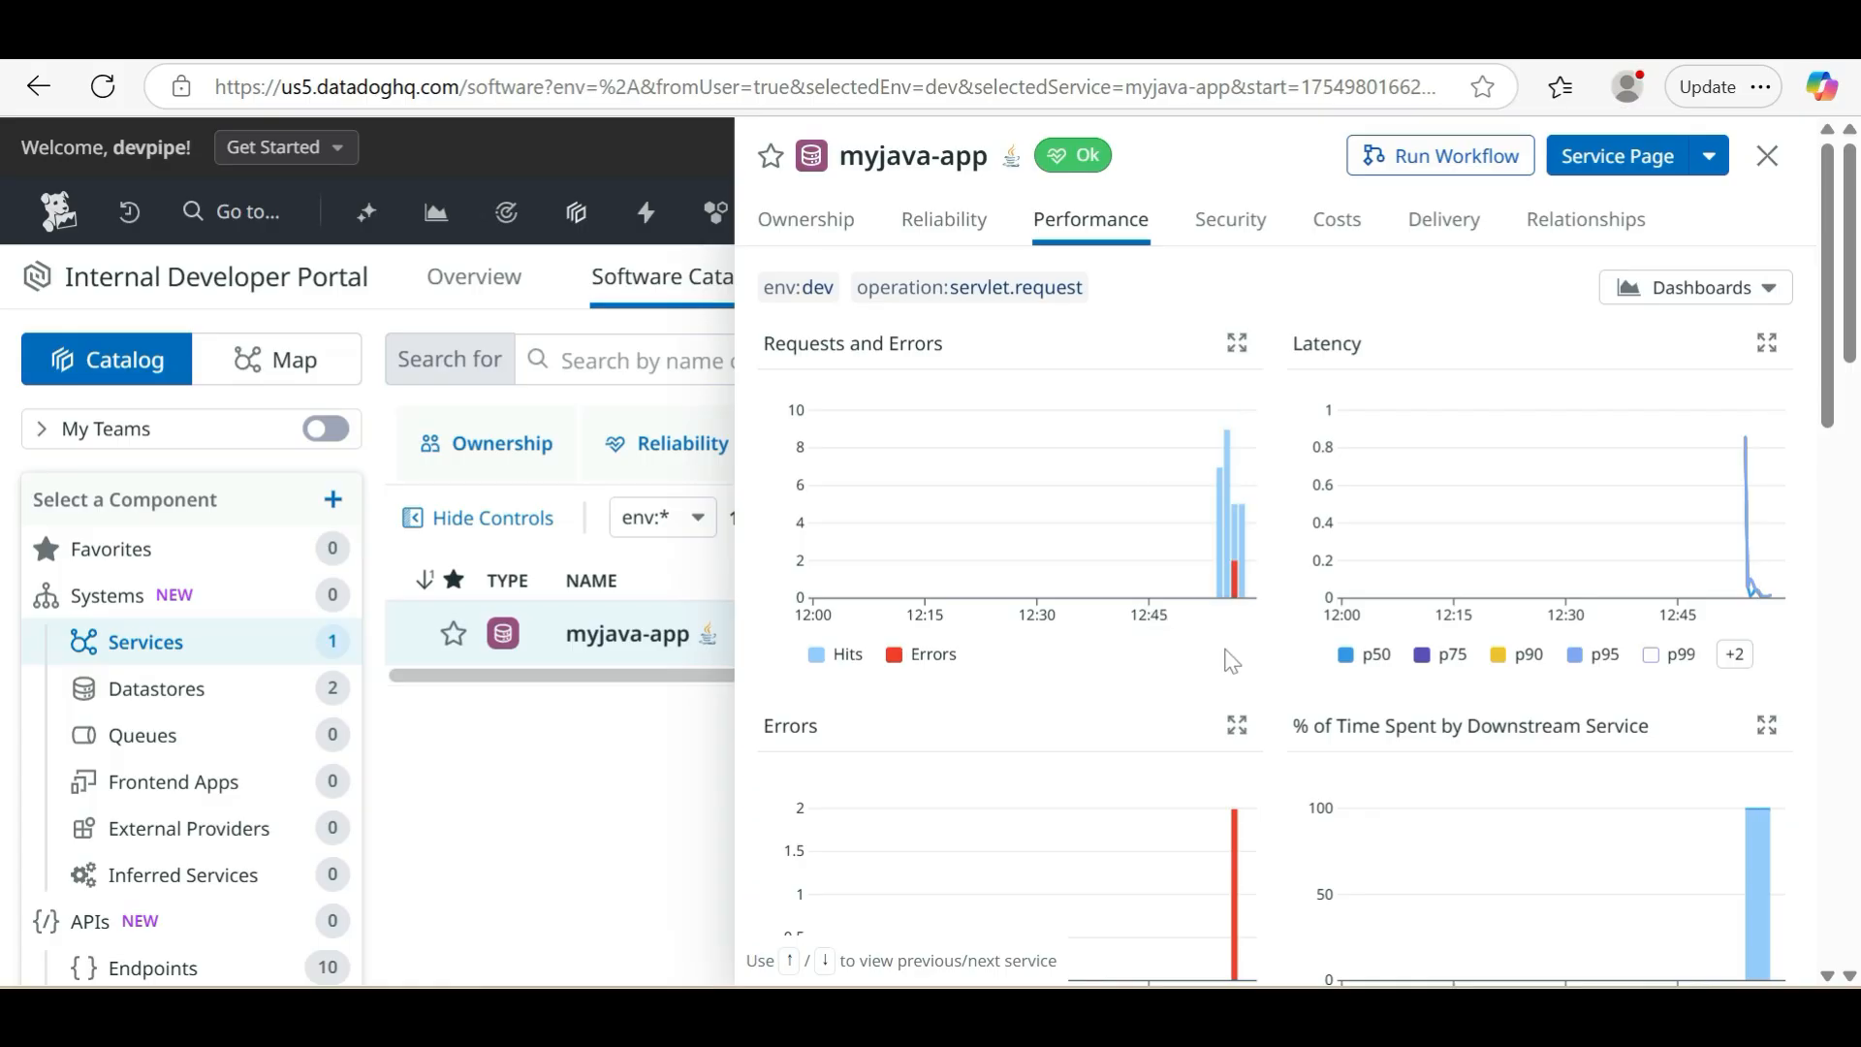
pyautogui.scroll(-3, 1226, 652)
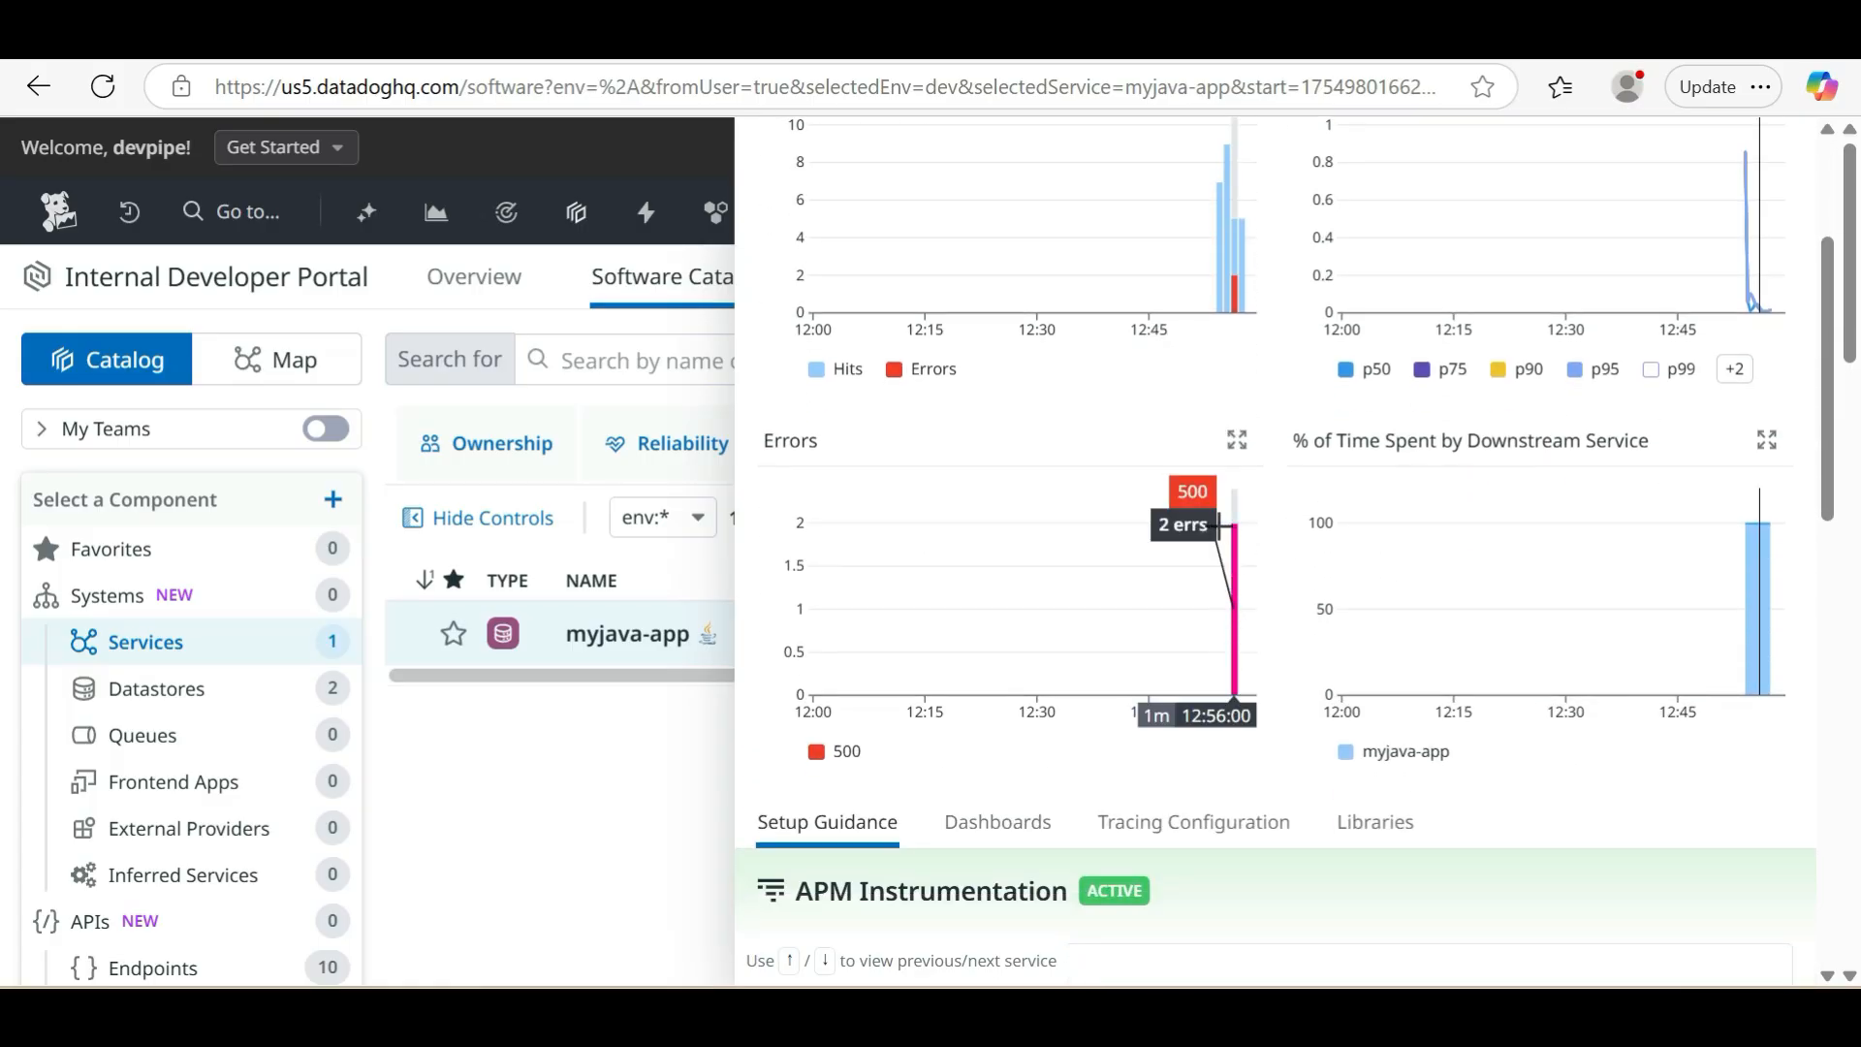
pyautogui.scroll(-2, 1221, 776)
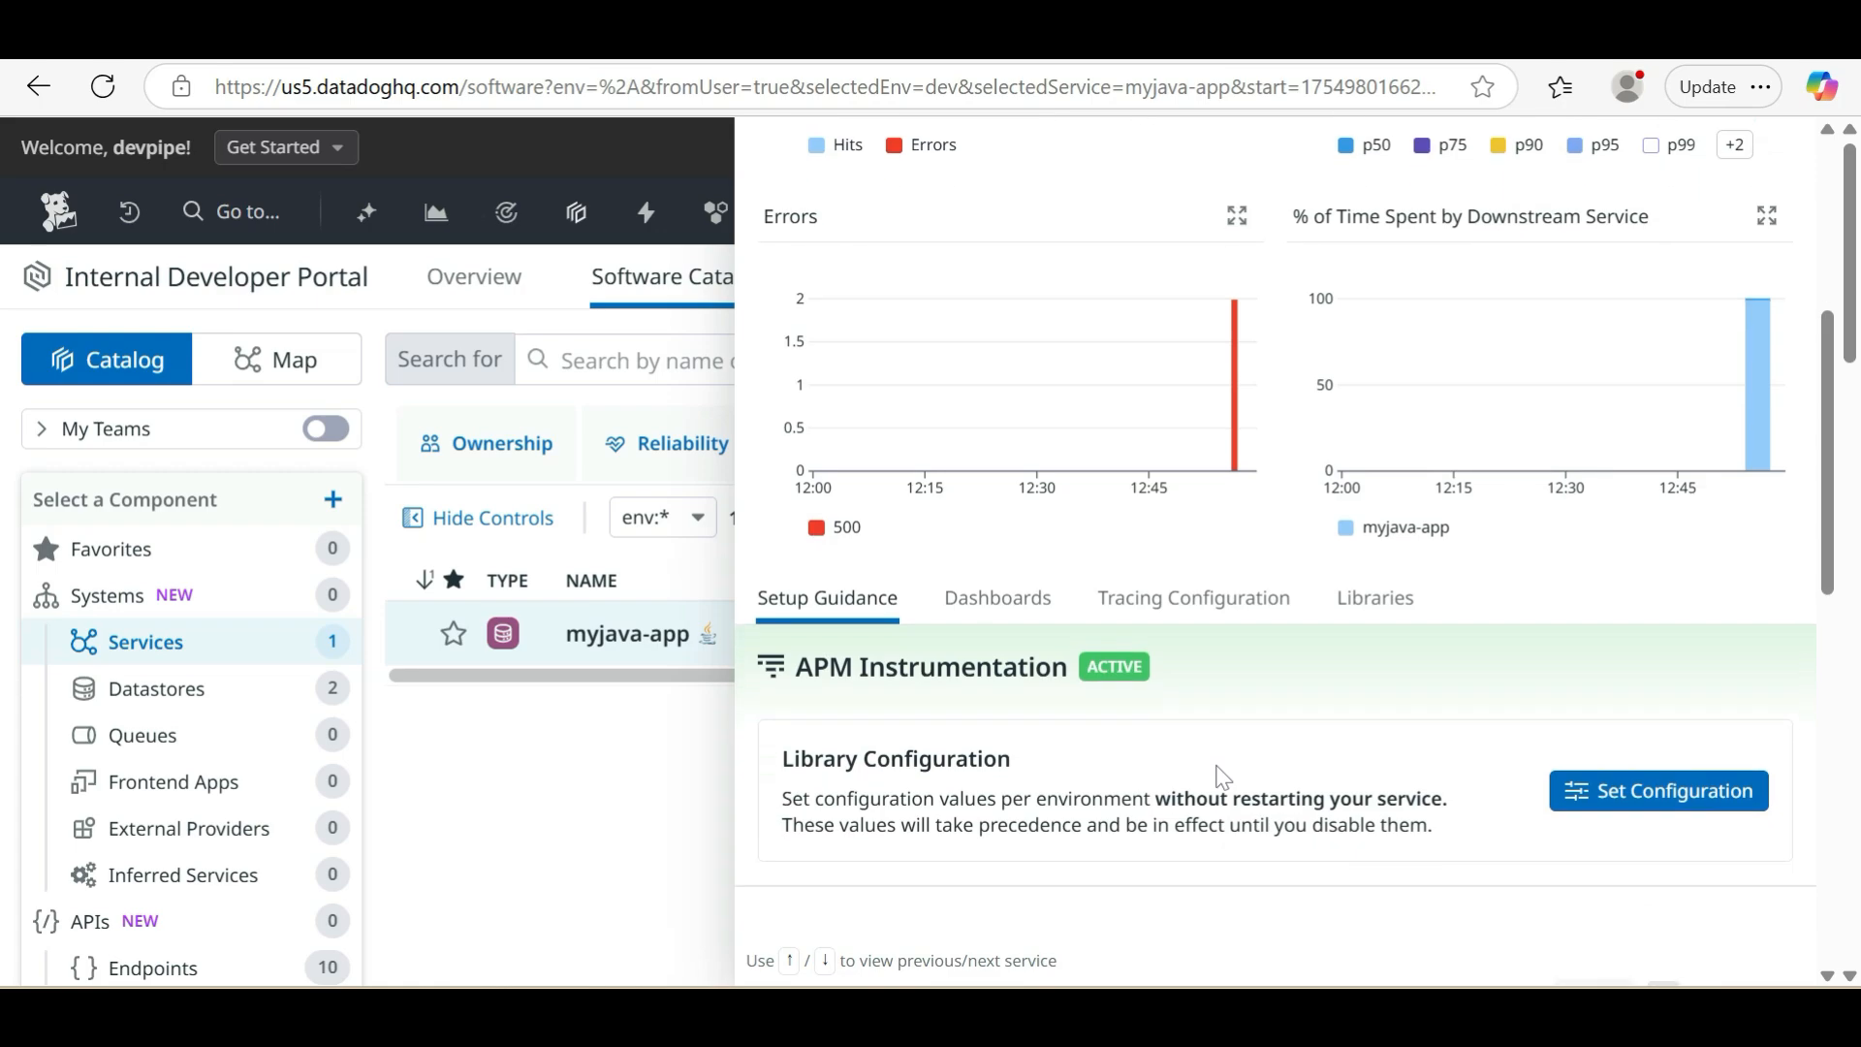
pyautogui.scroll(2, 1221, 775)
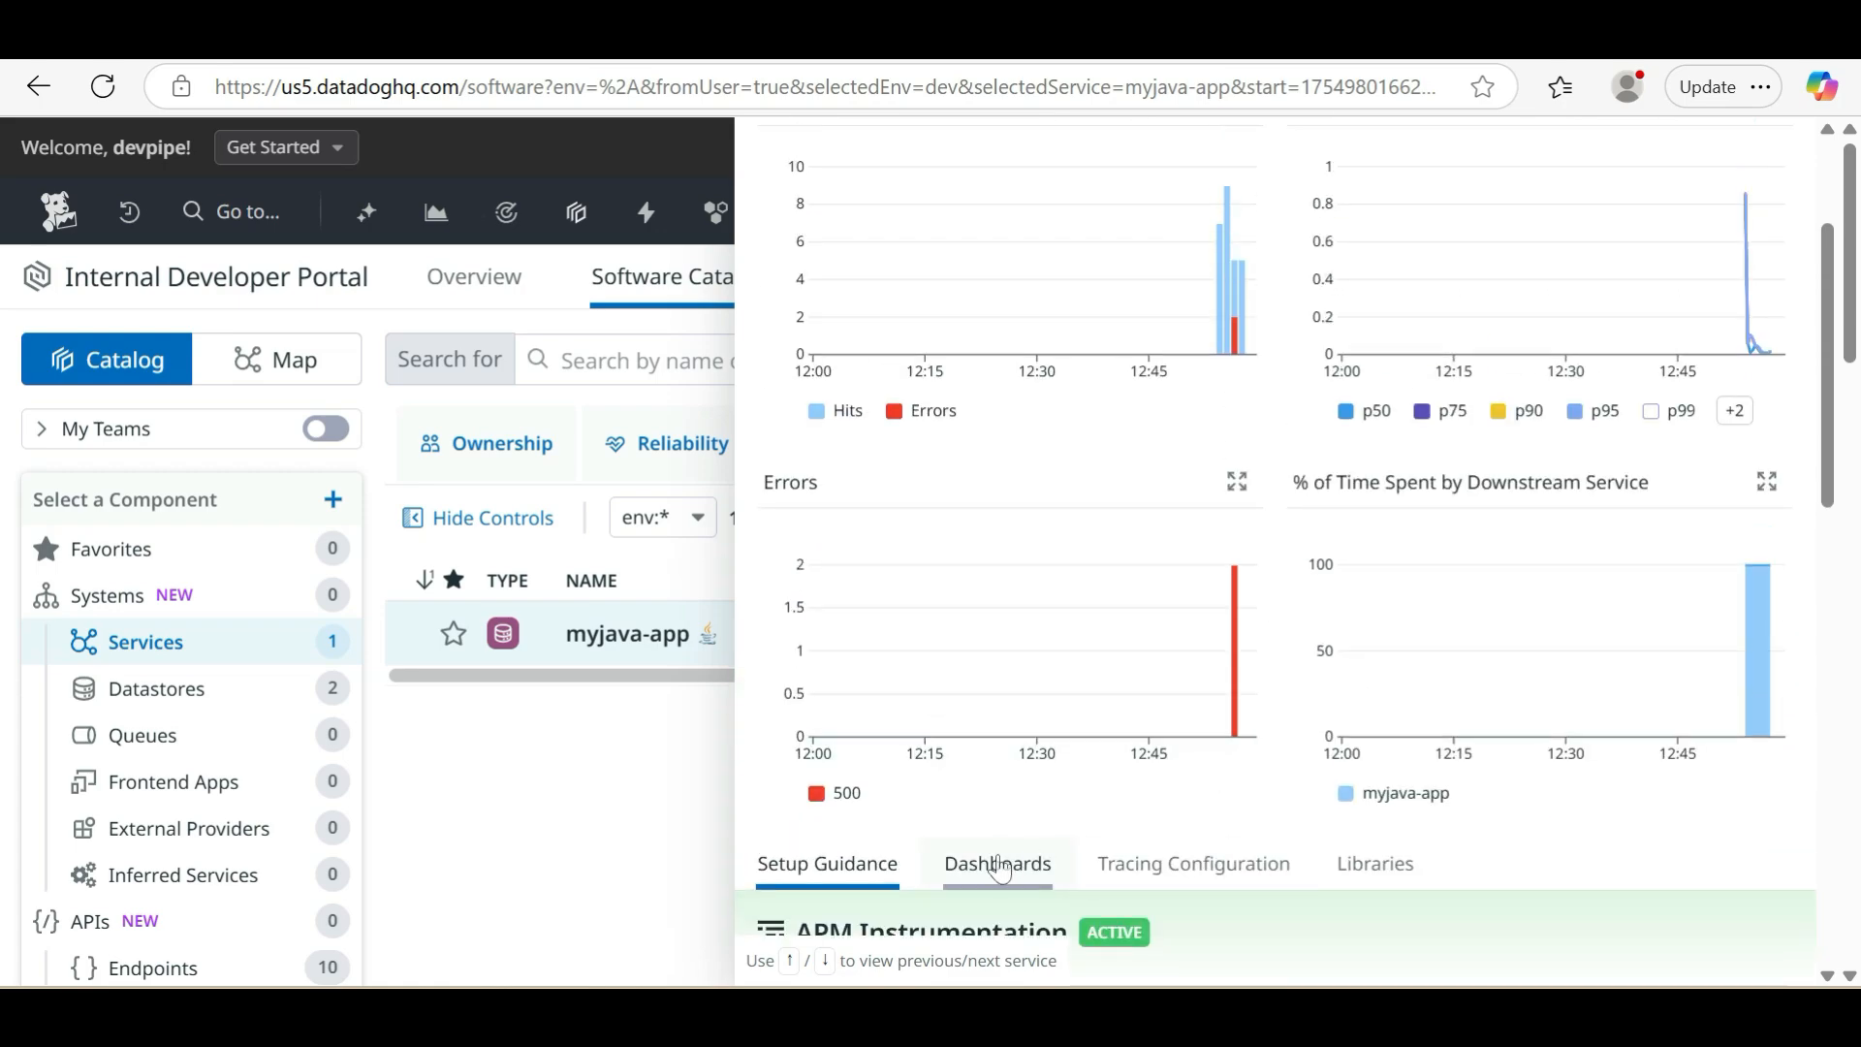
pyautogui.scroll(1, 1001, 869)
pyautogui.press('Escape')
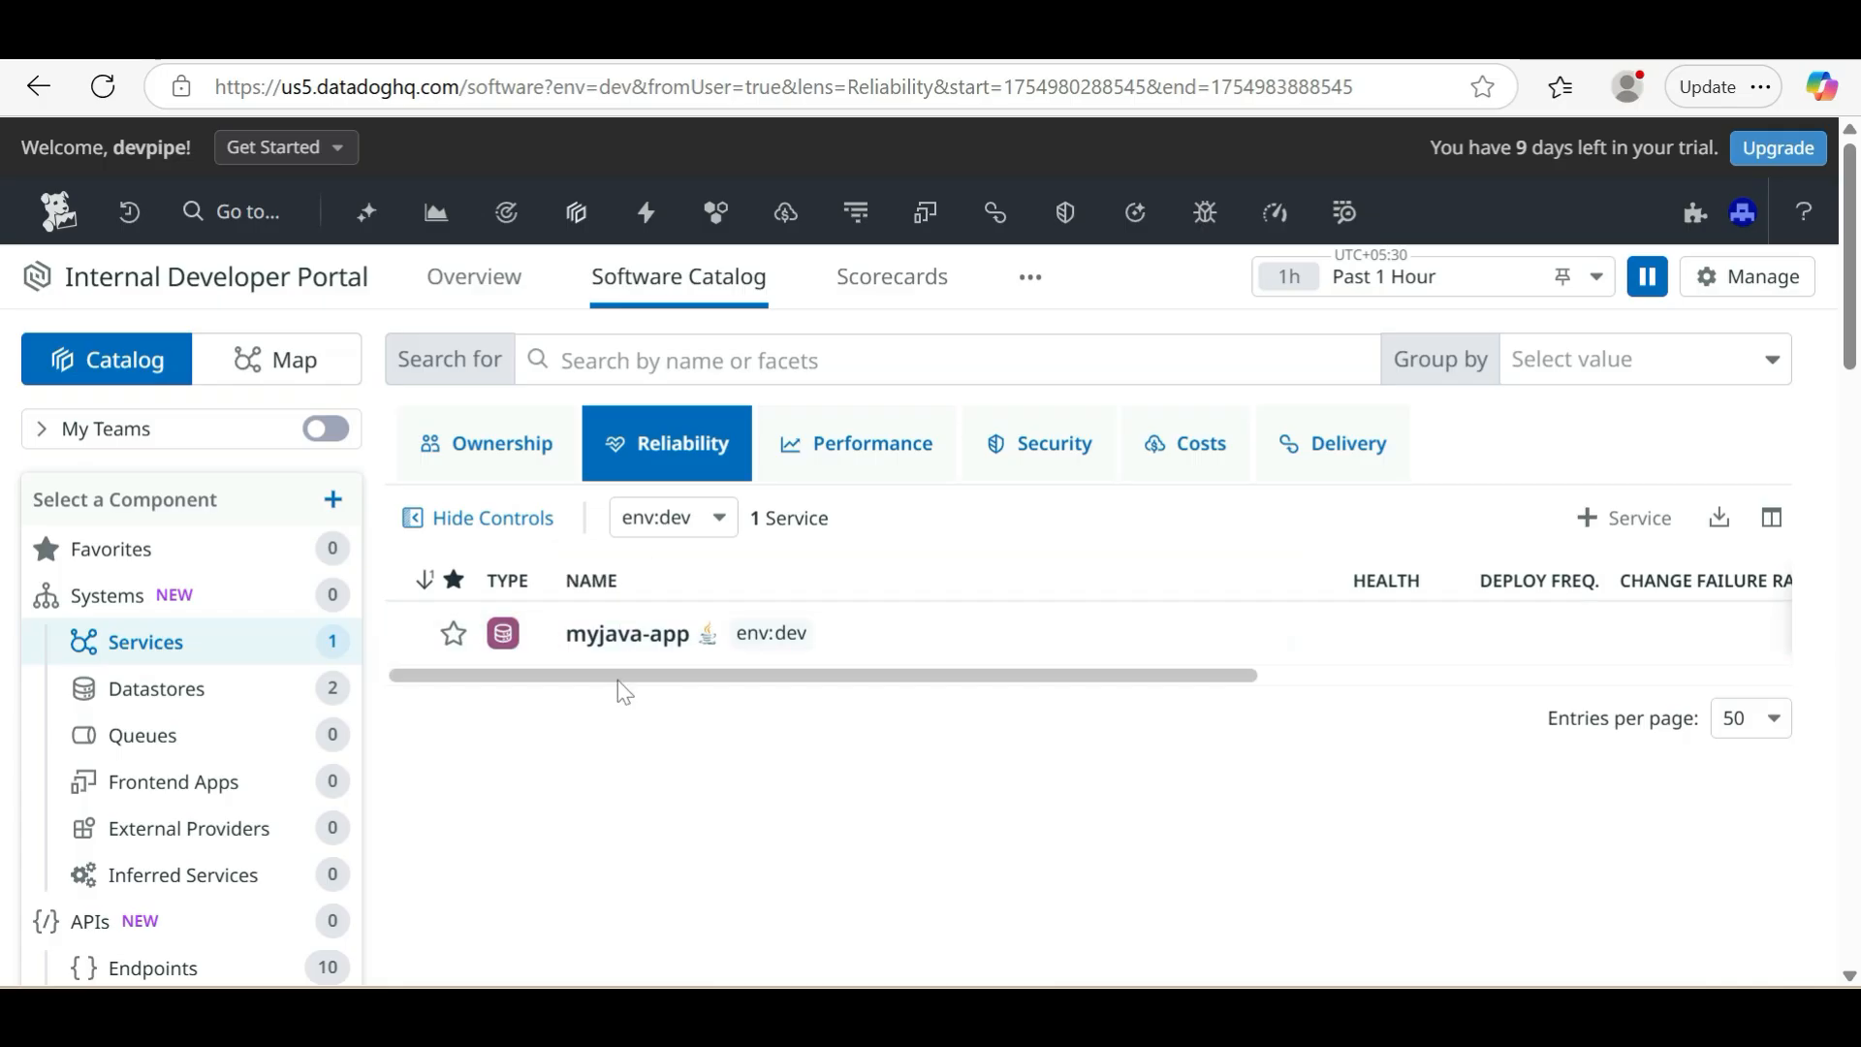
# Try the env:stagging filter on the services catalog, and show the Performance view filtered to env:dev
pyautogui.click(723, 524)
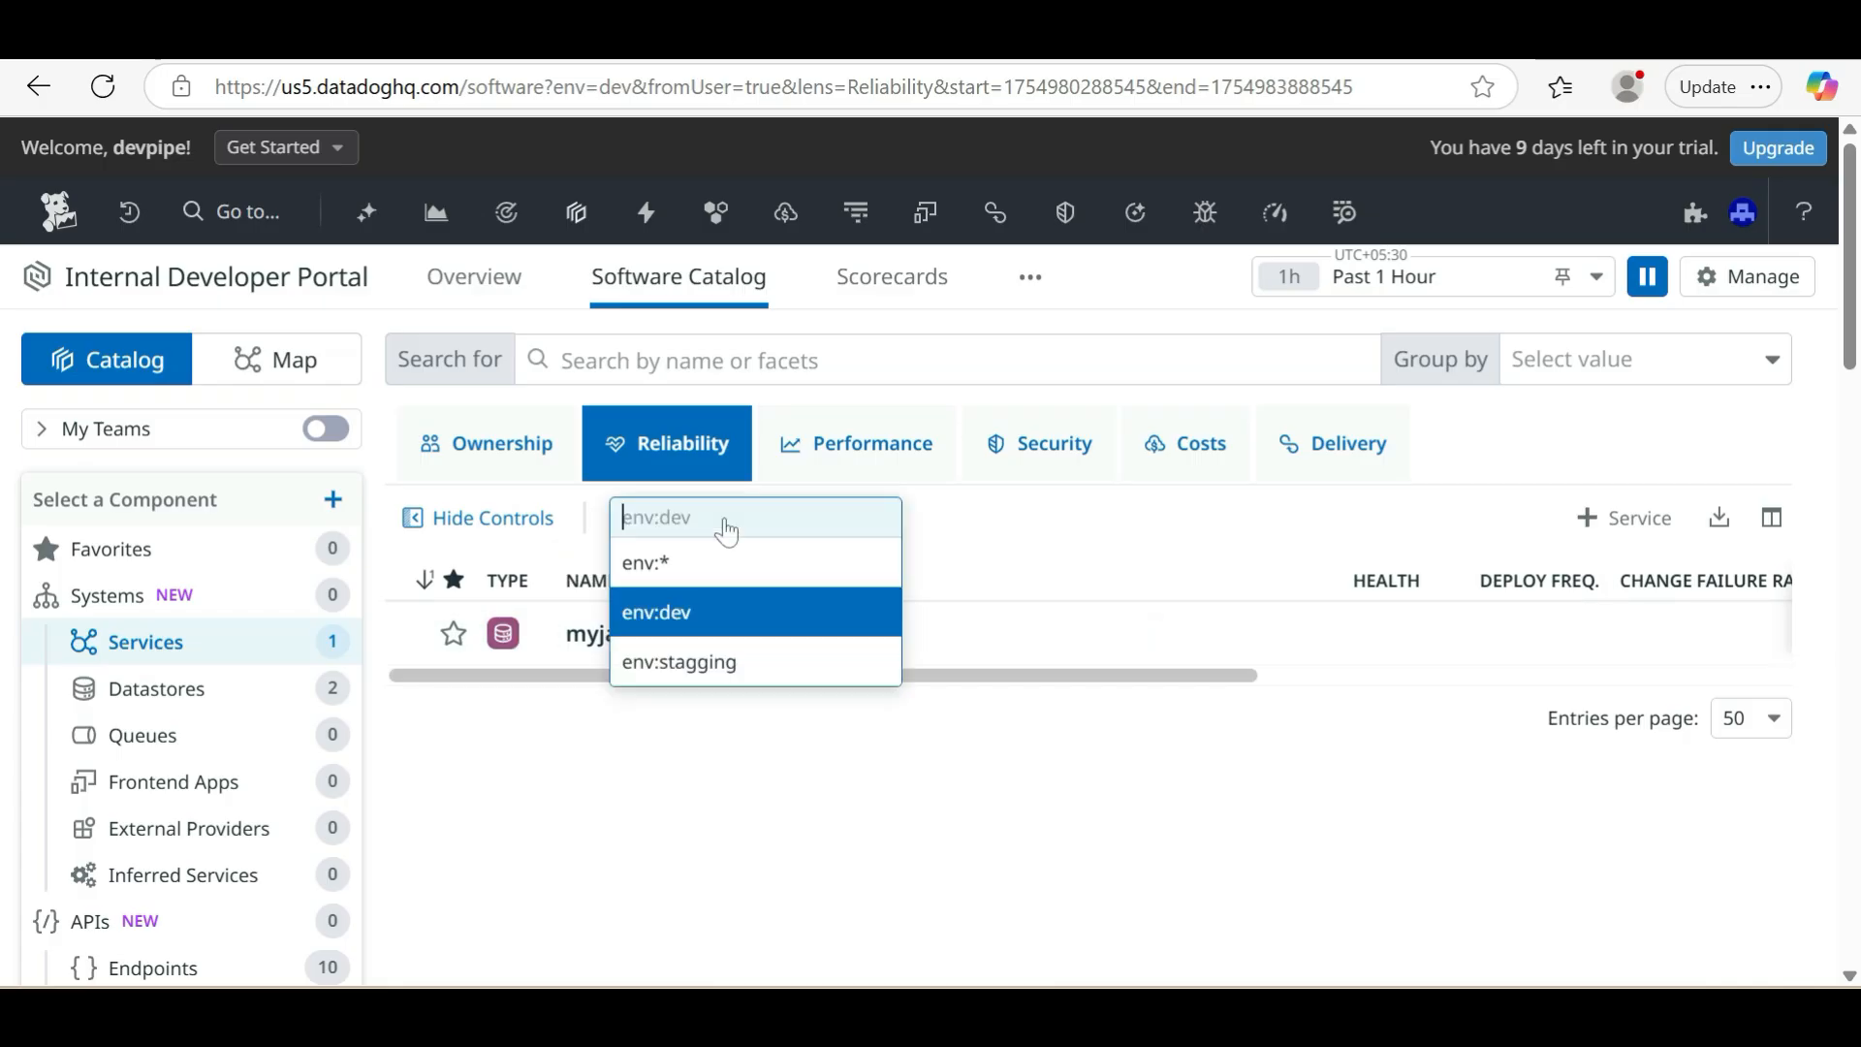
pyautogui.click(722, 664)
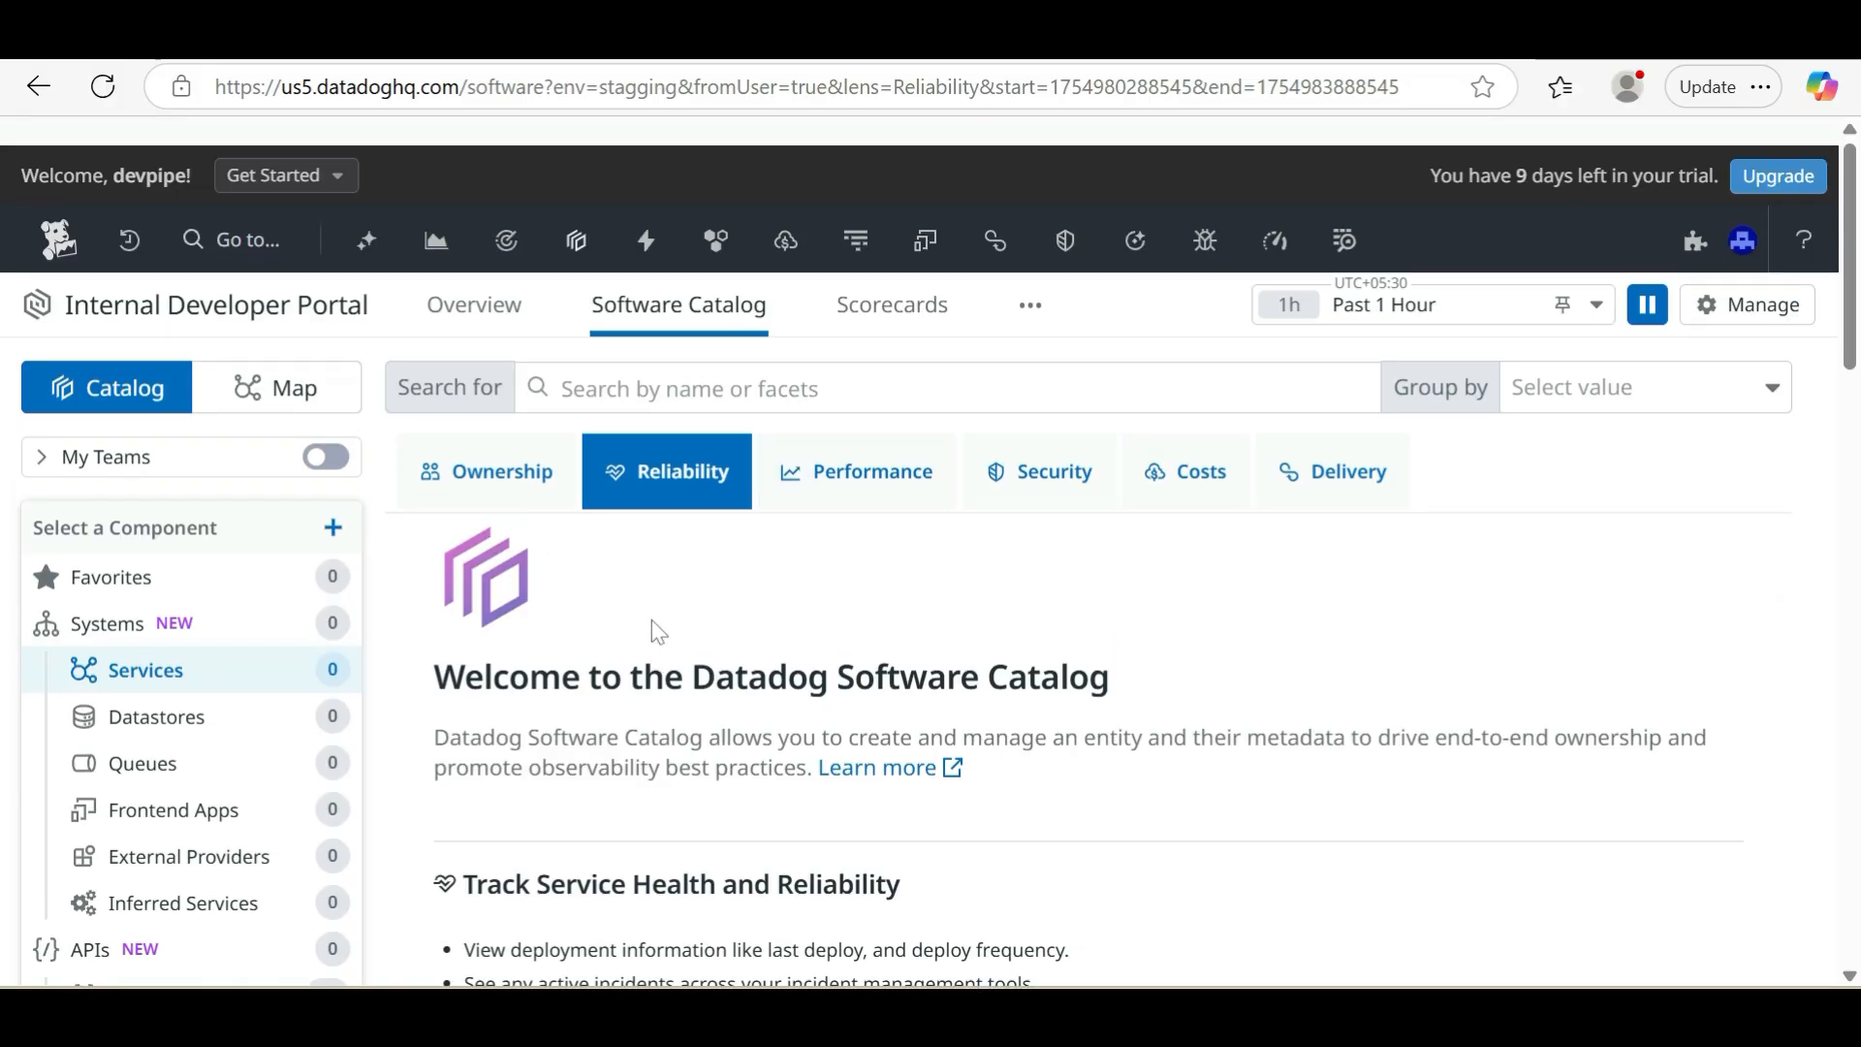
pyautogui.click(853, 442)
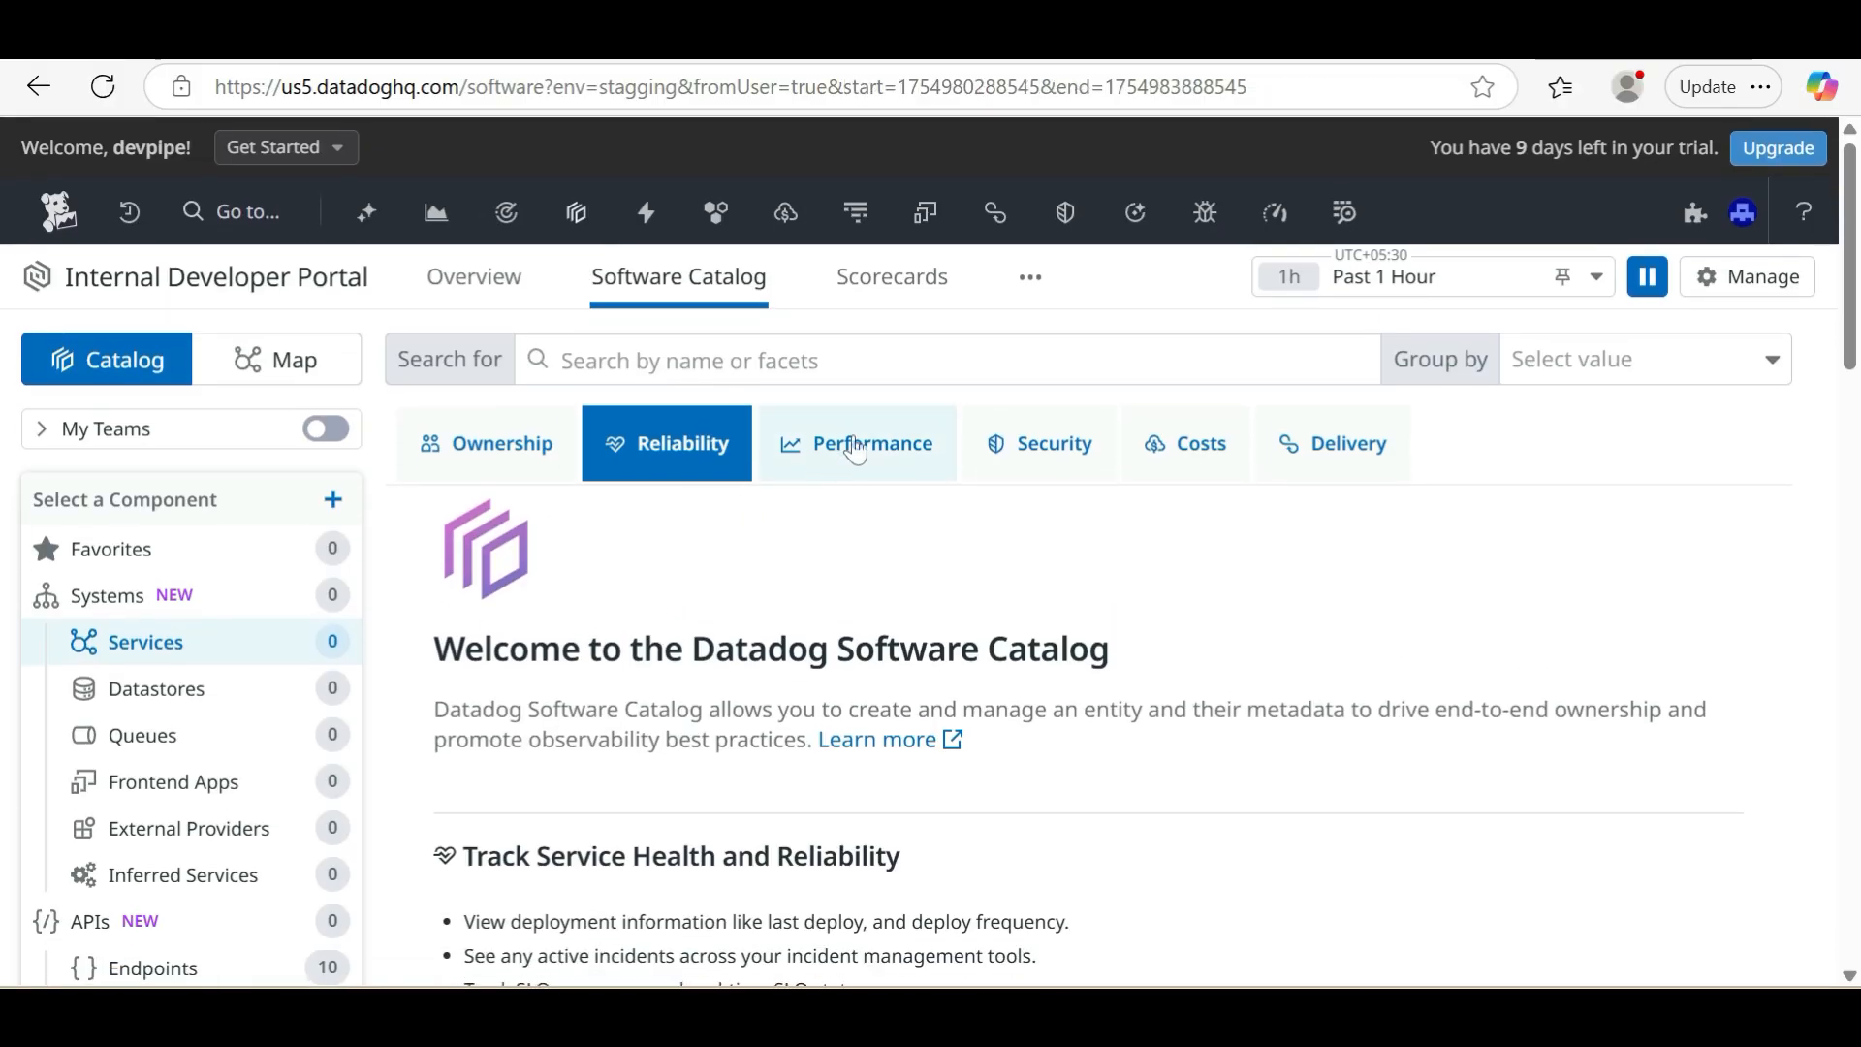
pyautogui.click(739, 526)
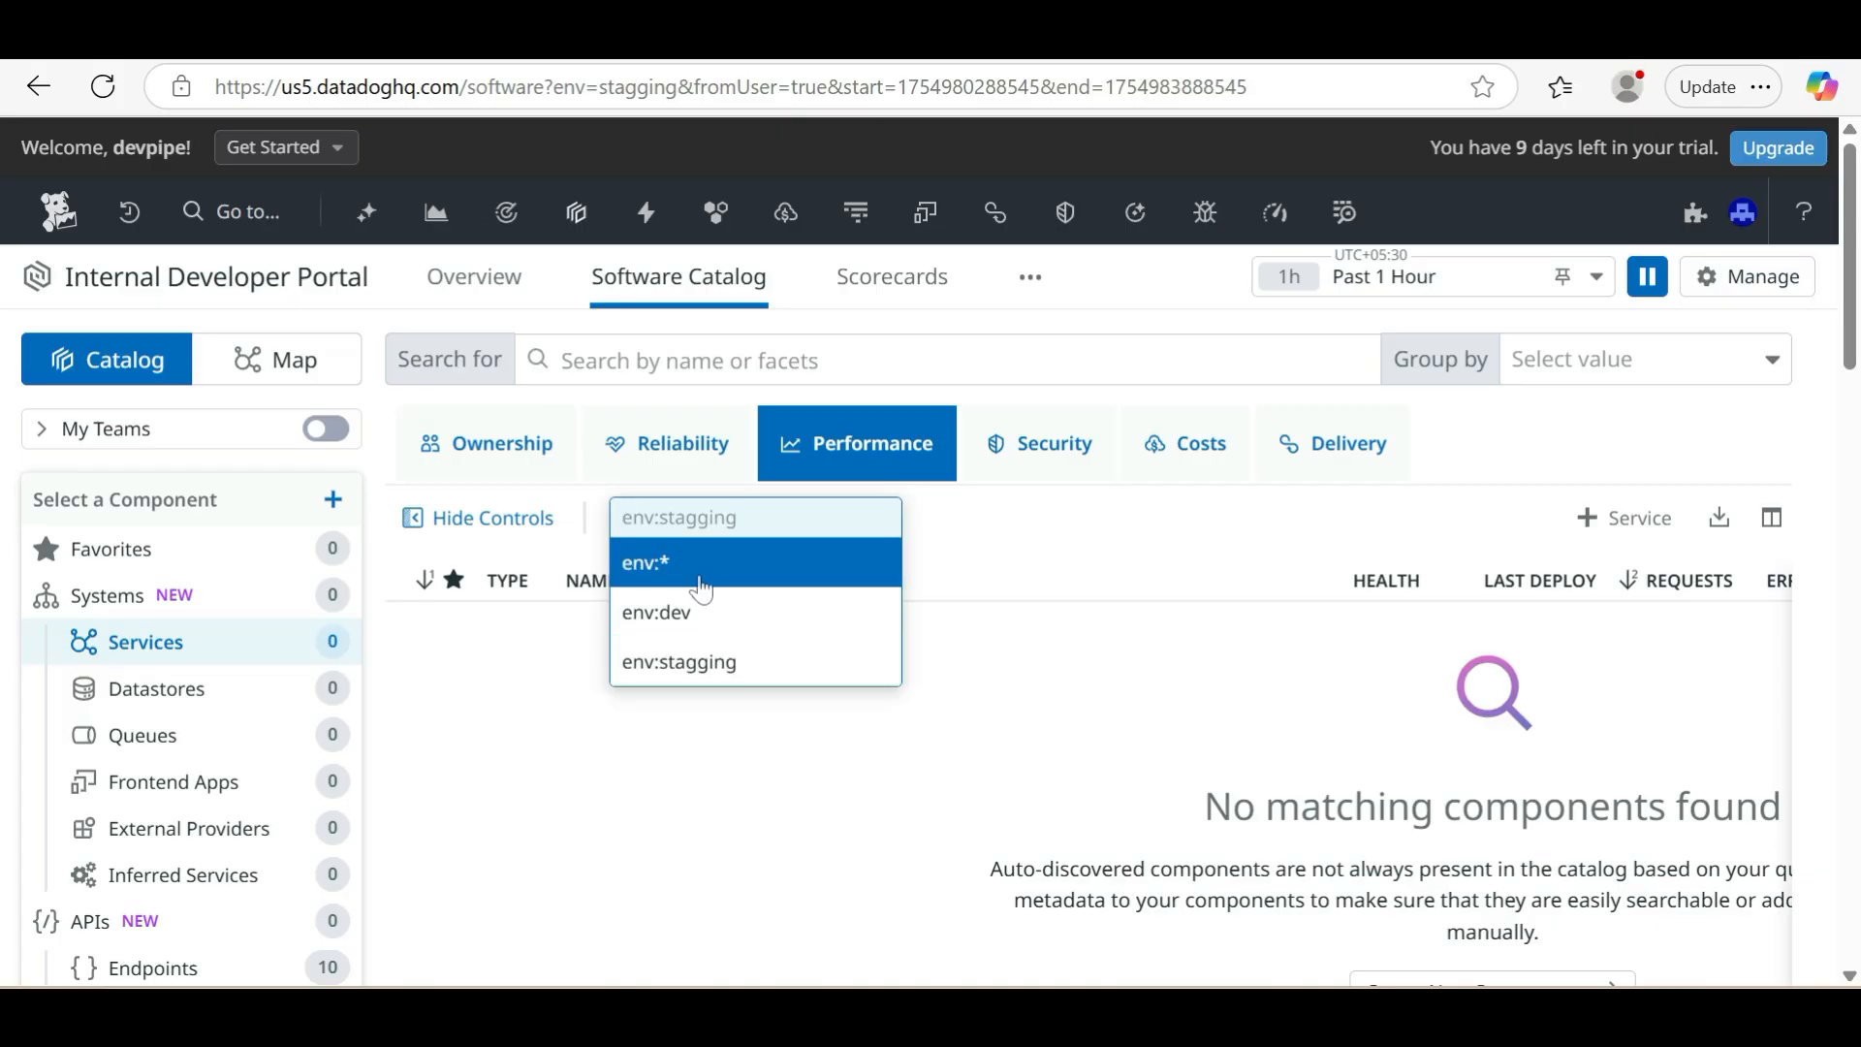
pyautogui.click(703, 614)
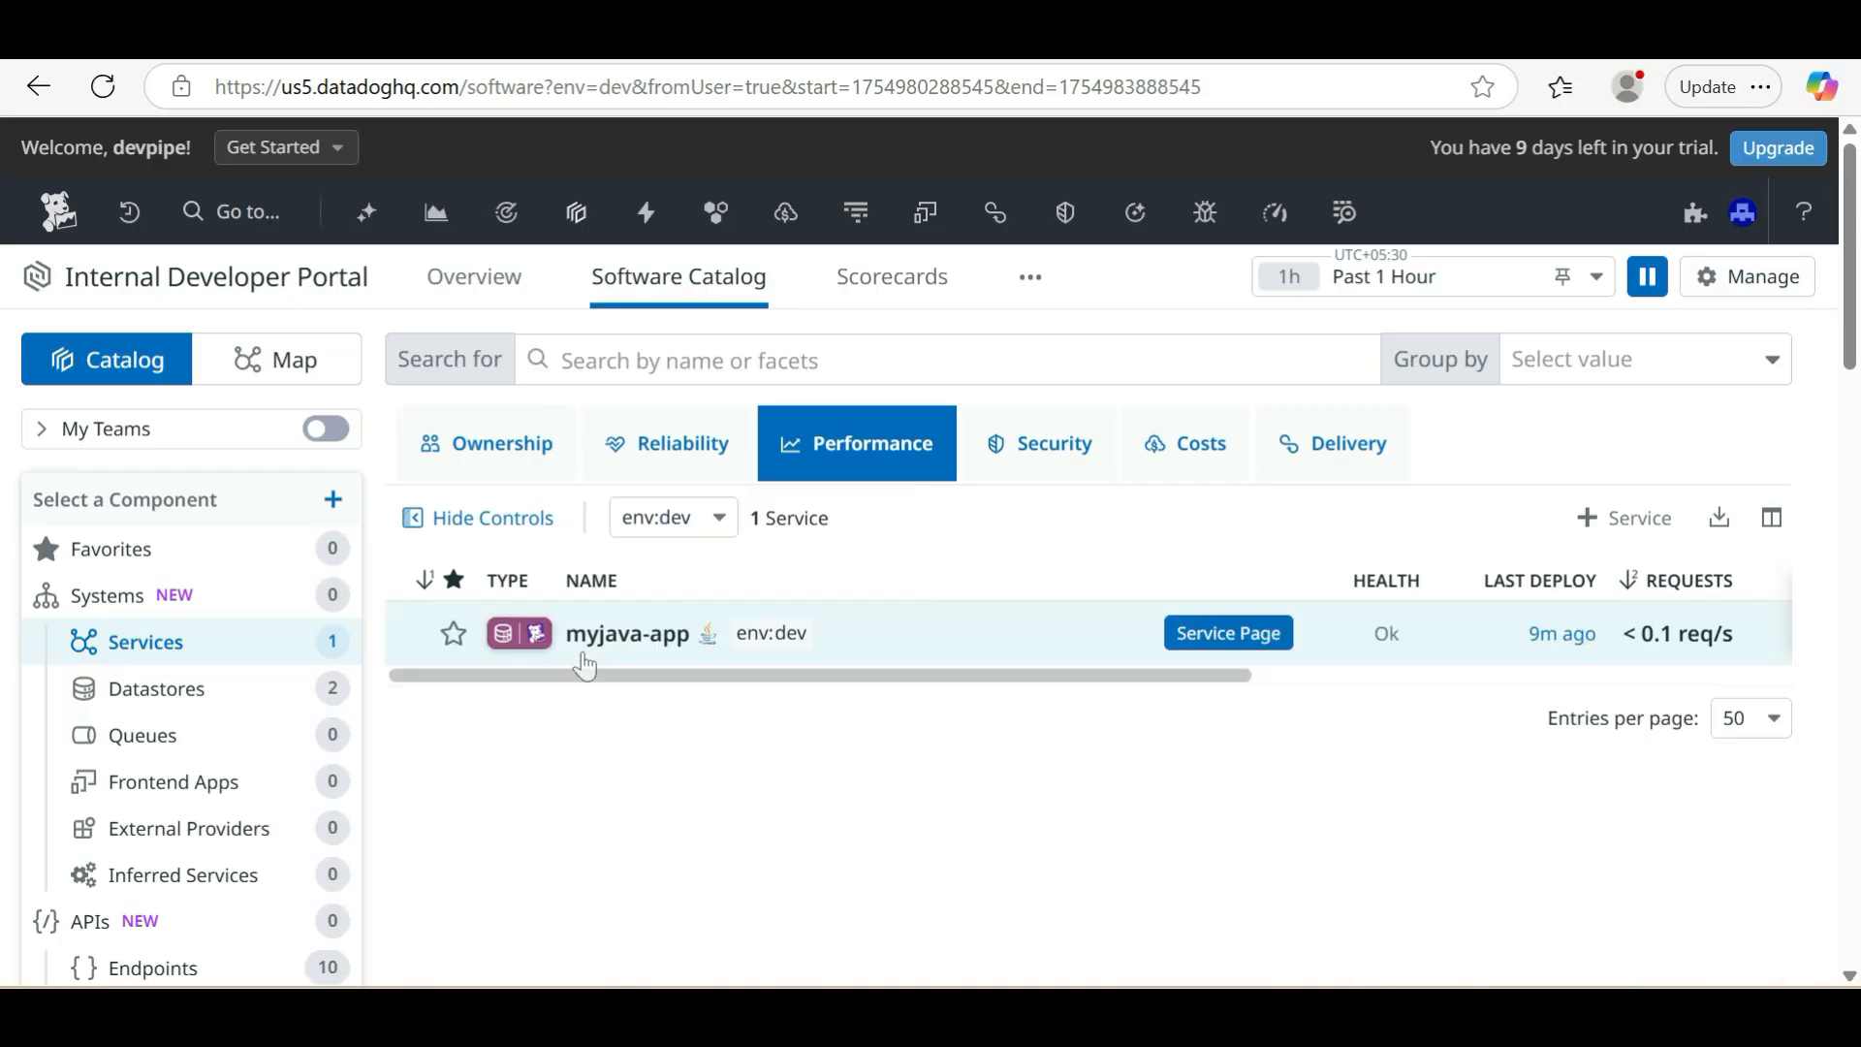
# Open the myjava-app details from the catalog and examine its performance graphs, reliability data and APM instrumentation status
pyautogui.click(630, 635)
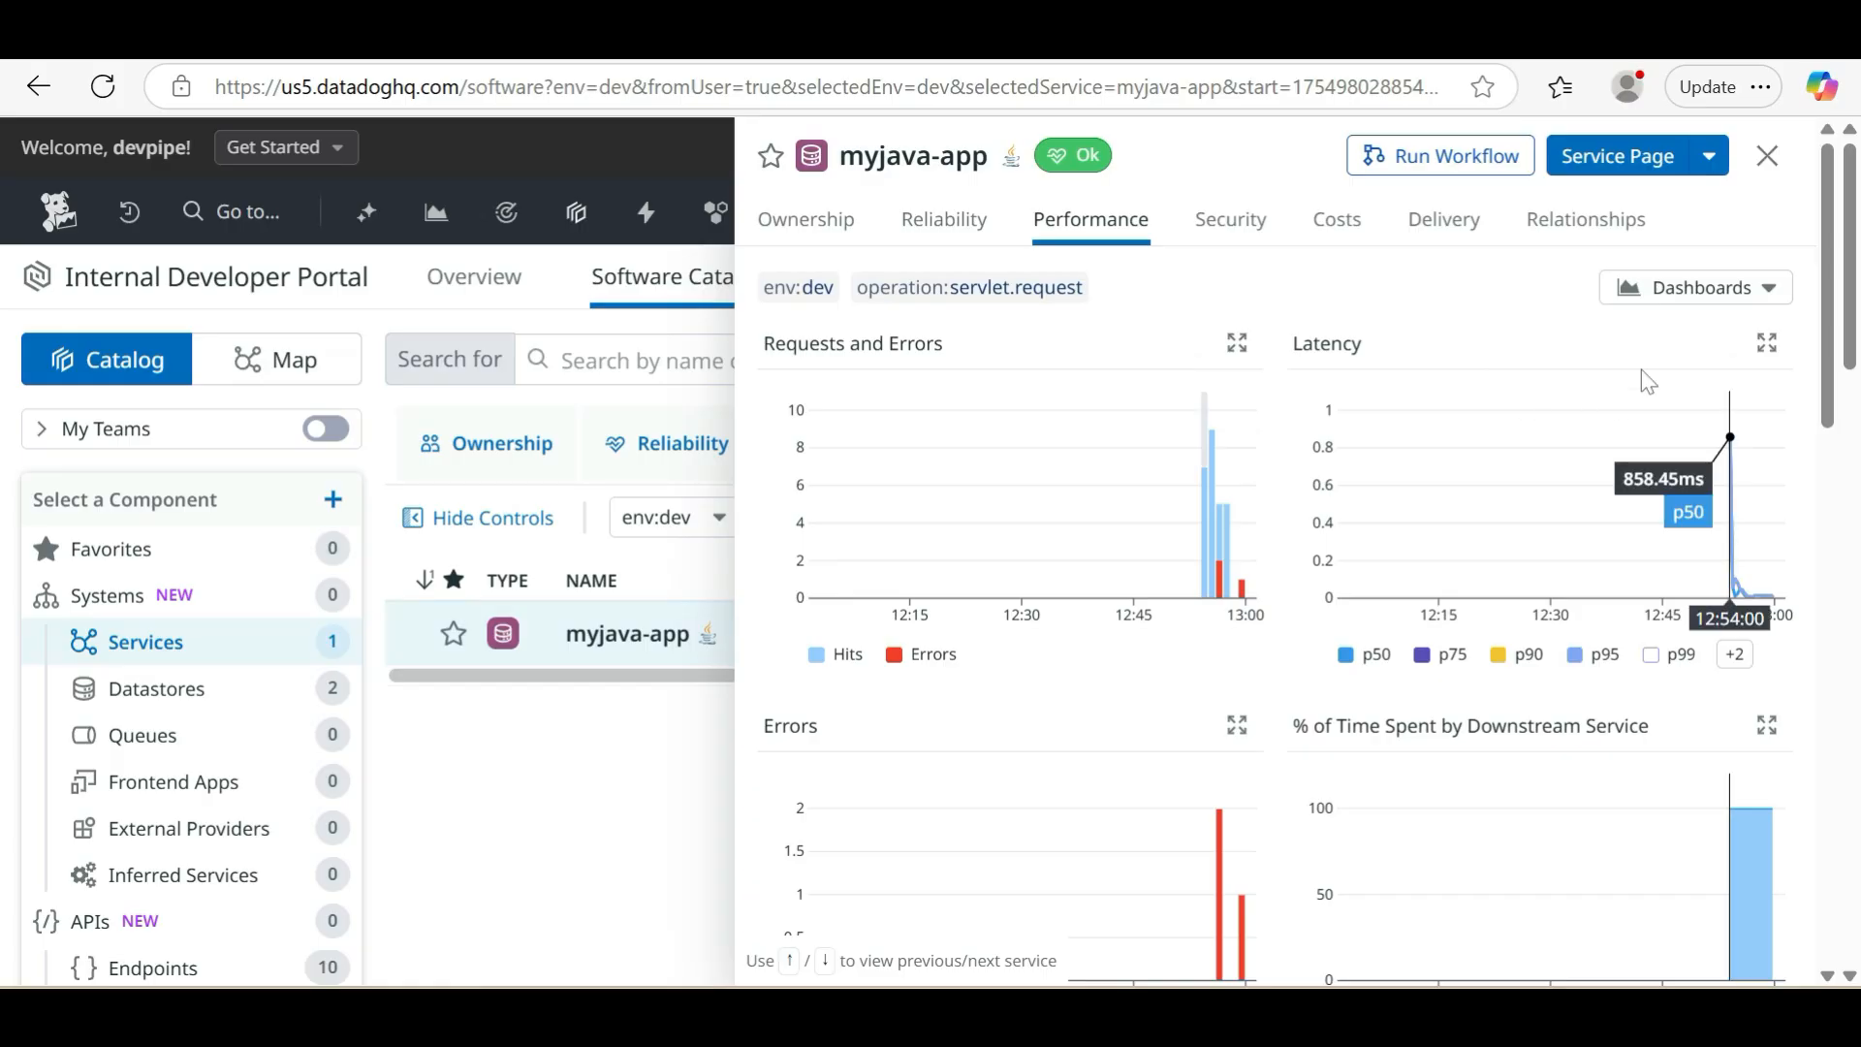
pyautogui.moveTo(1245, 596)
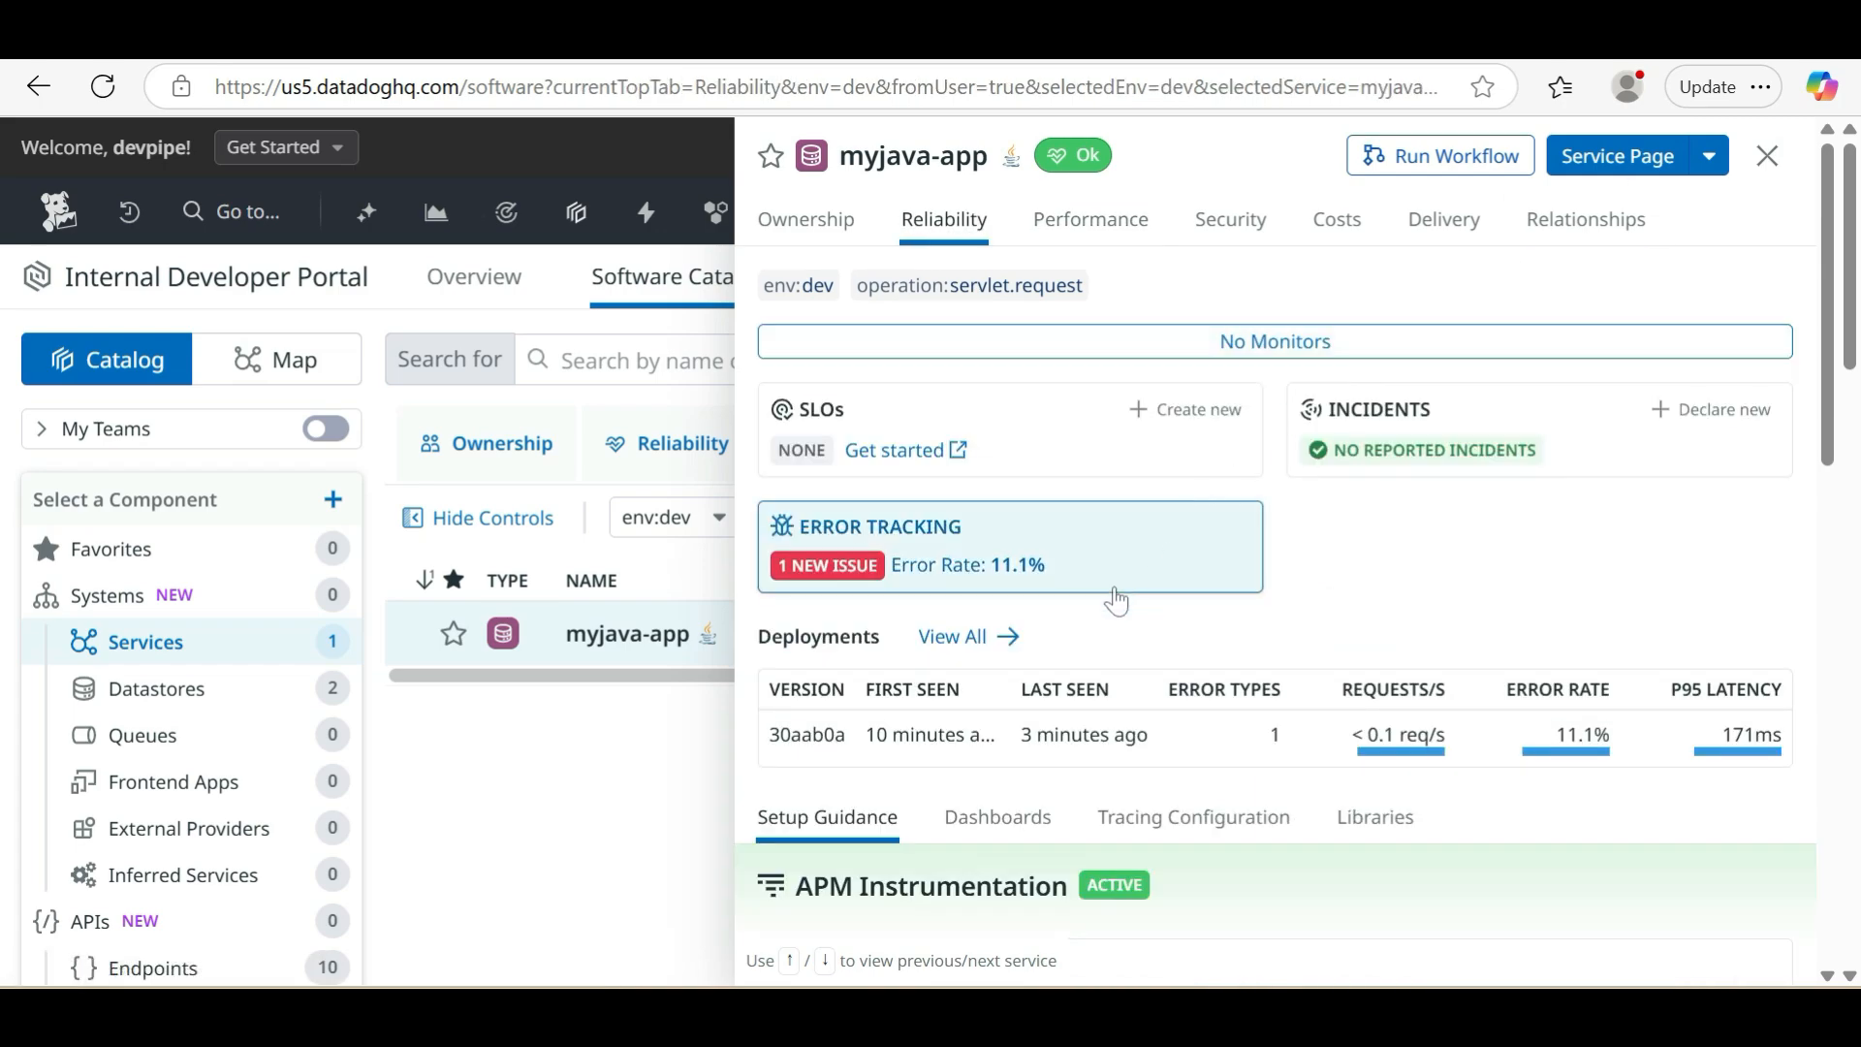
pyautogui.scroll(-3, 1115, 599)
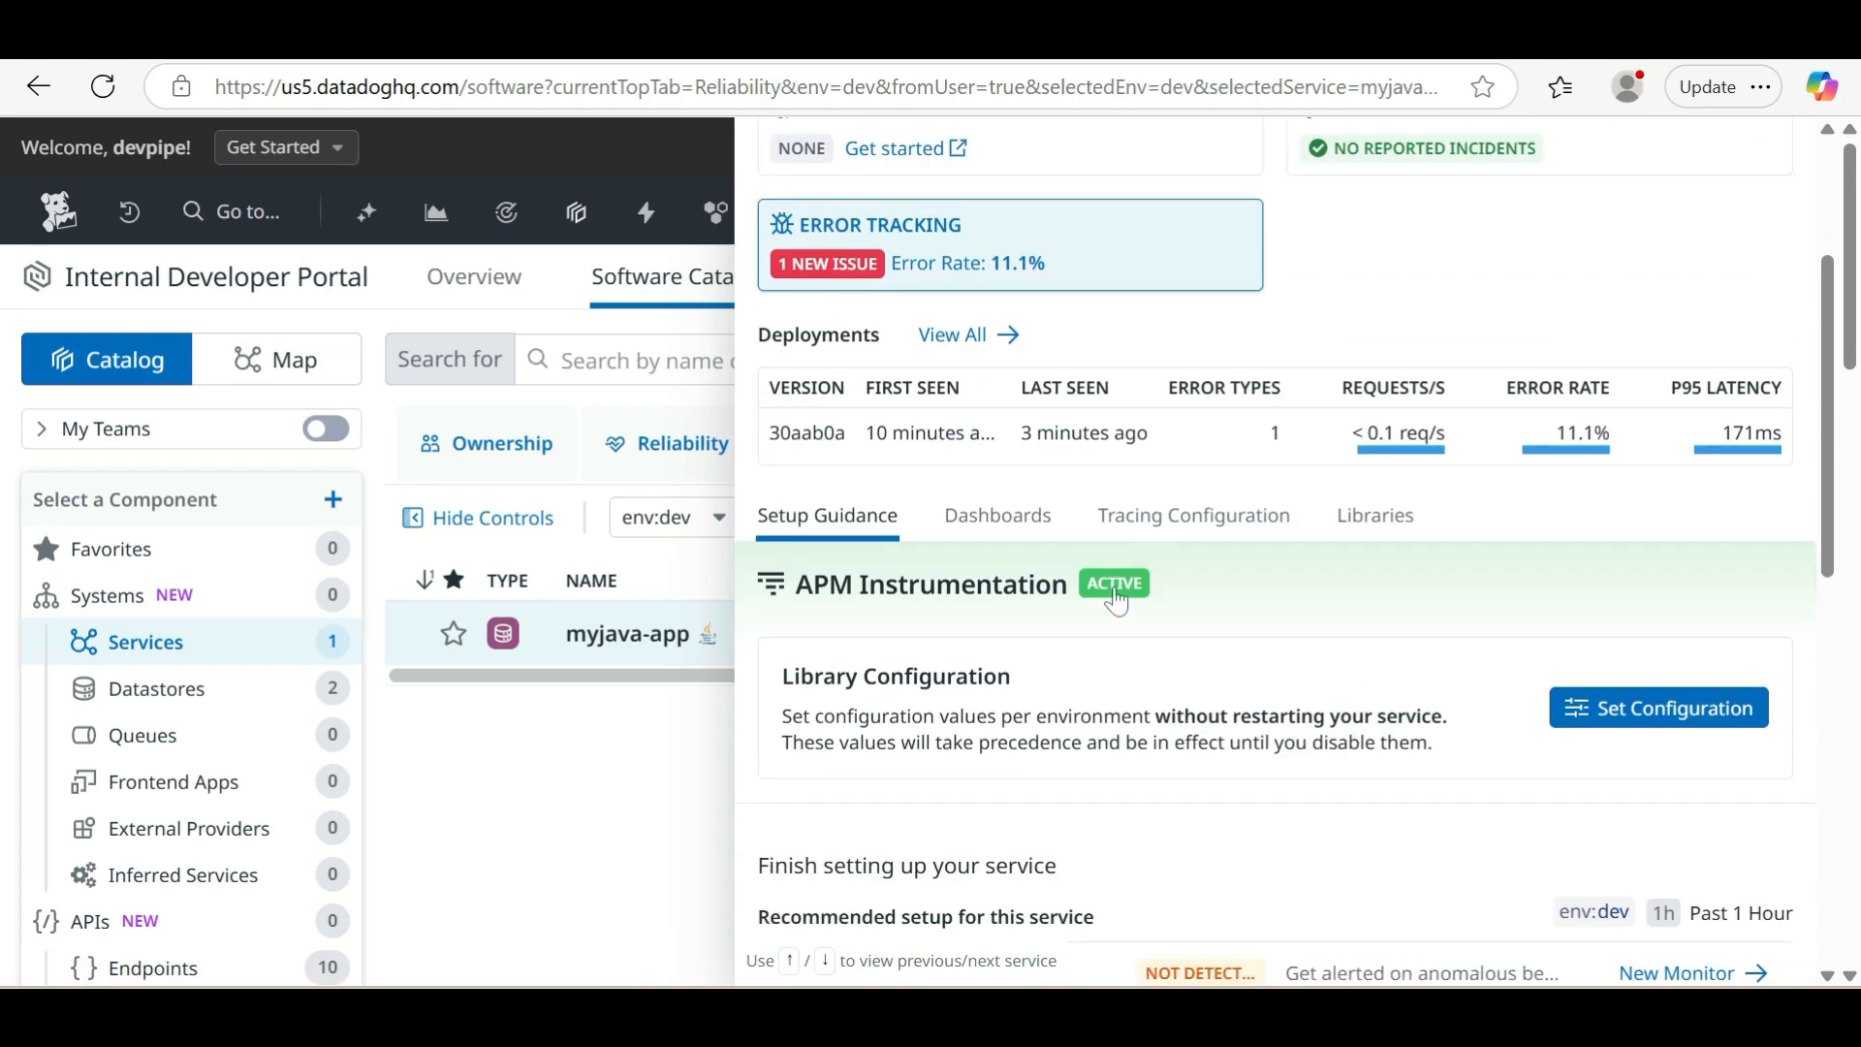
pyautogui.scroll(3, 1115, 599)
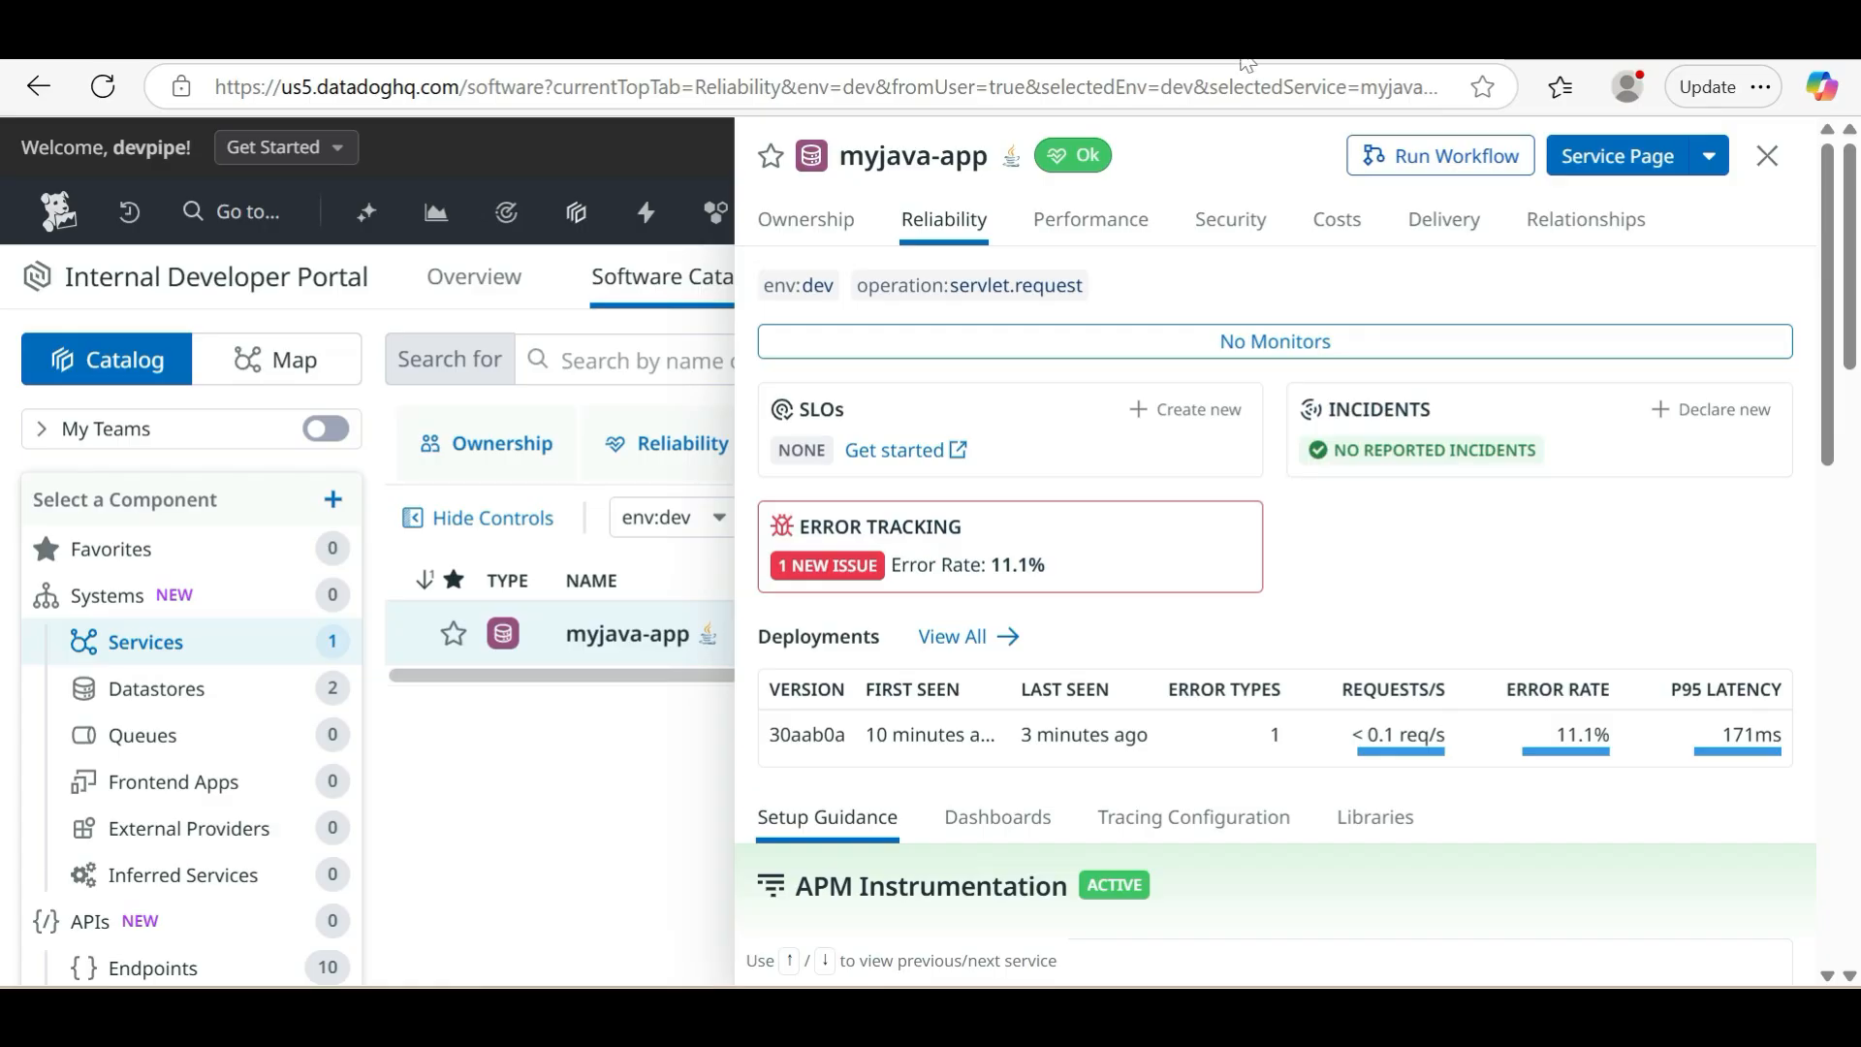
pyautogui.press('Escape')
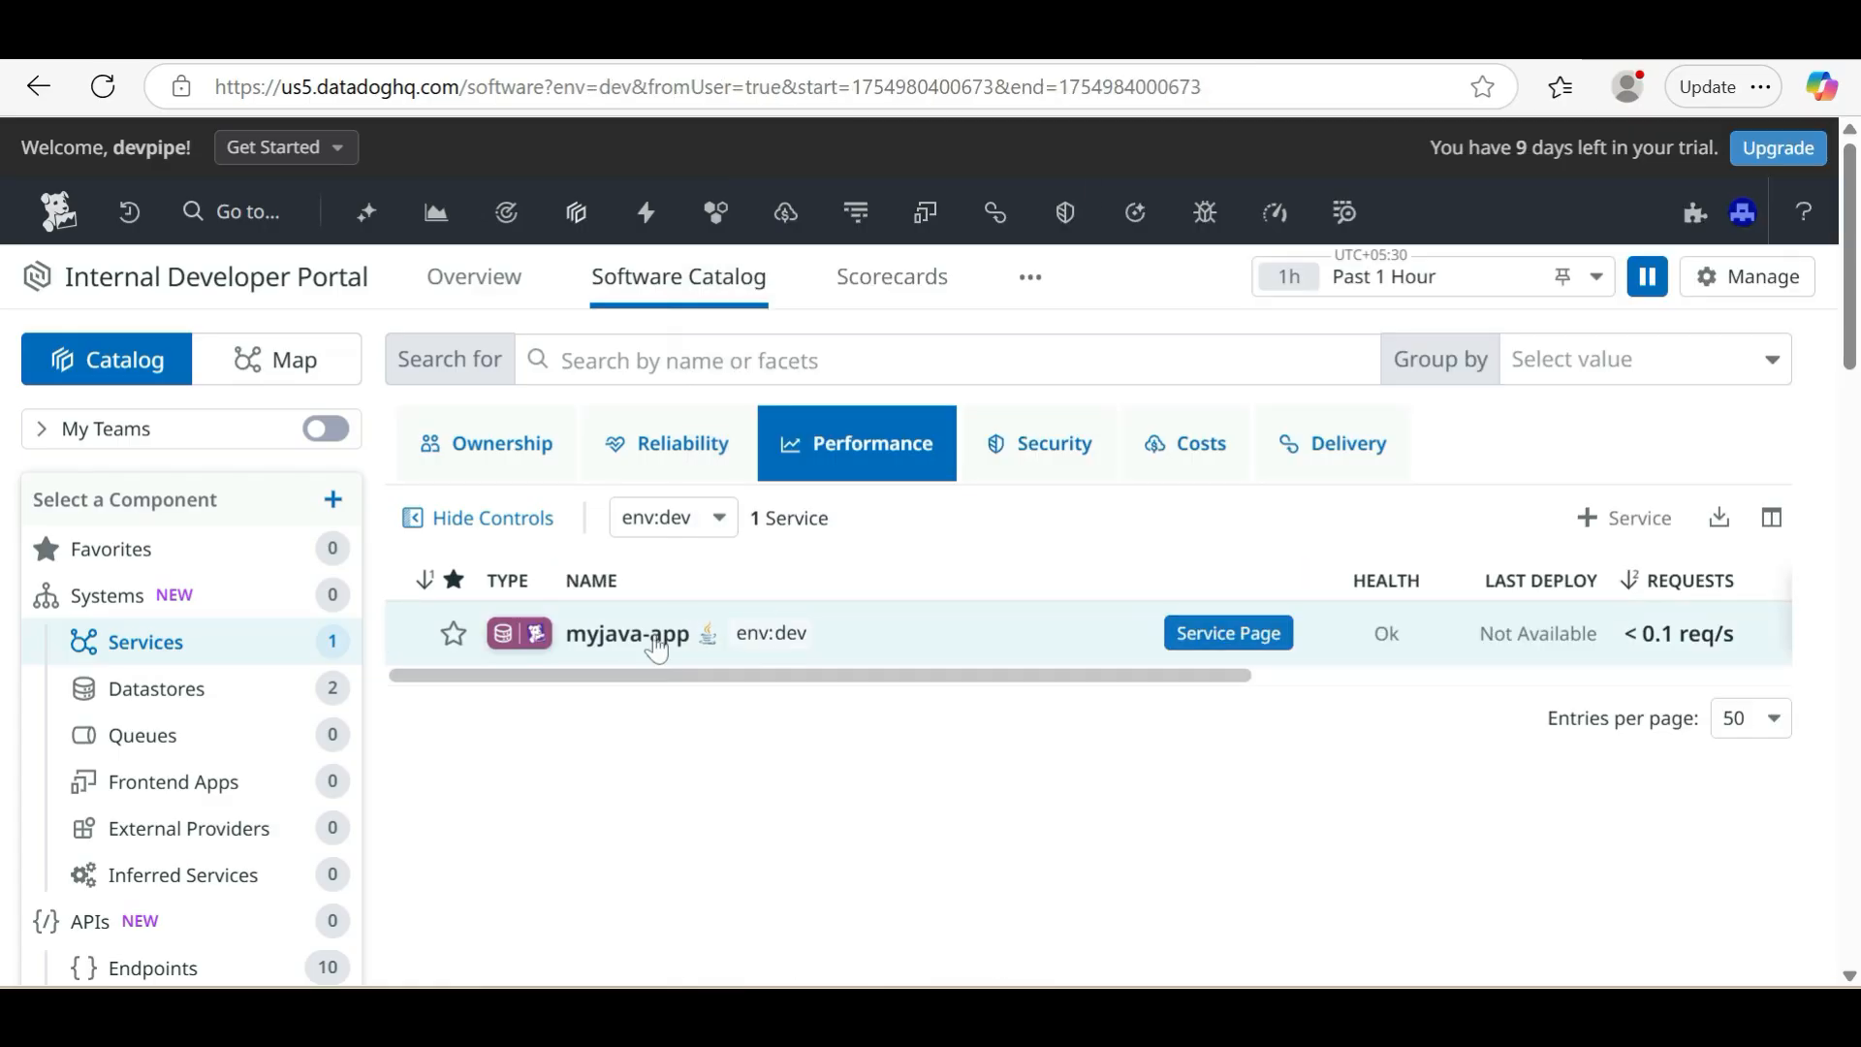
# Open the full service page of myjava-app and examine the requests, errors, latency and changes in the Service Summary
pyautogui.click(643, 653)
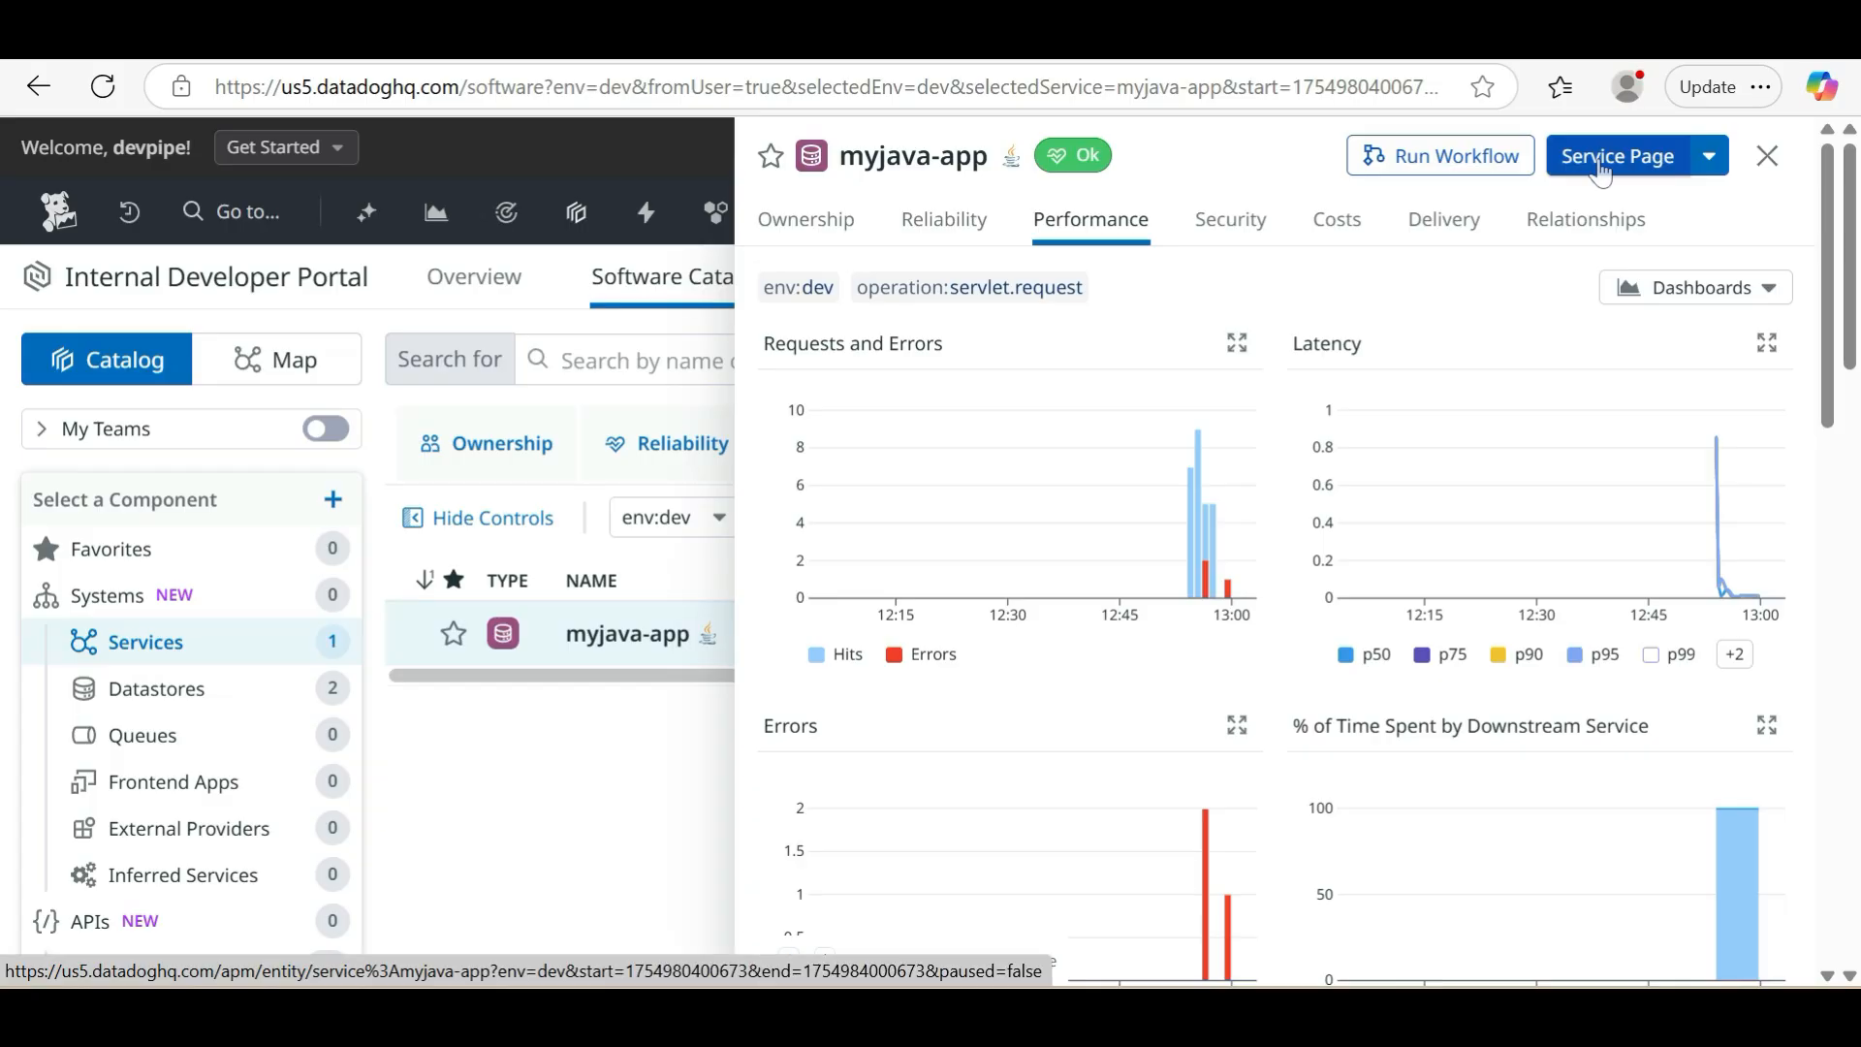
pyautogui.click(1601, 172)
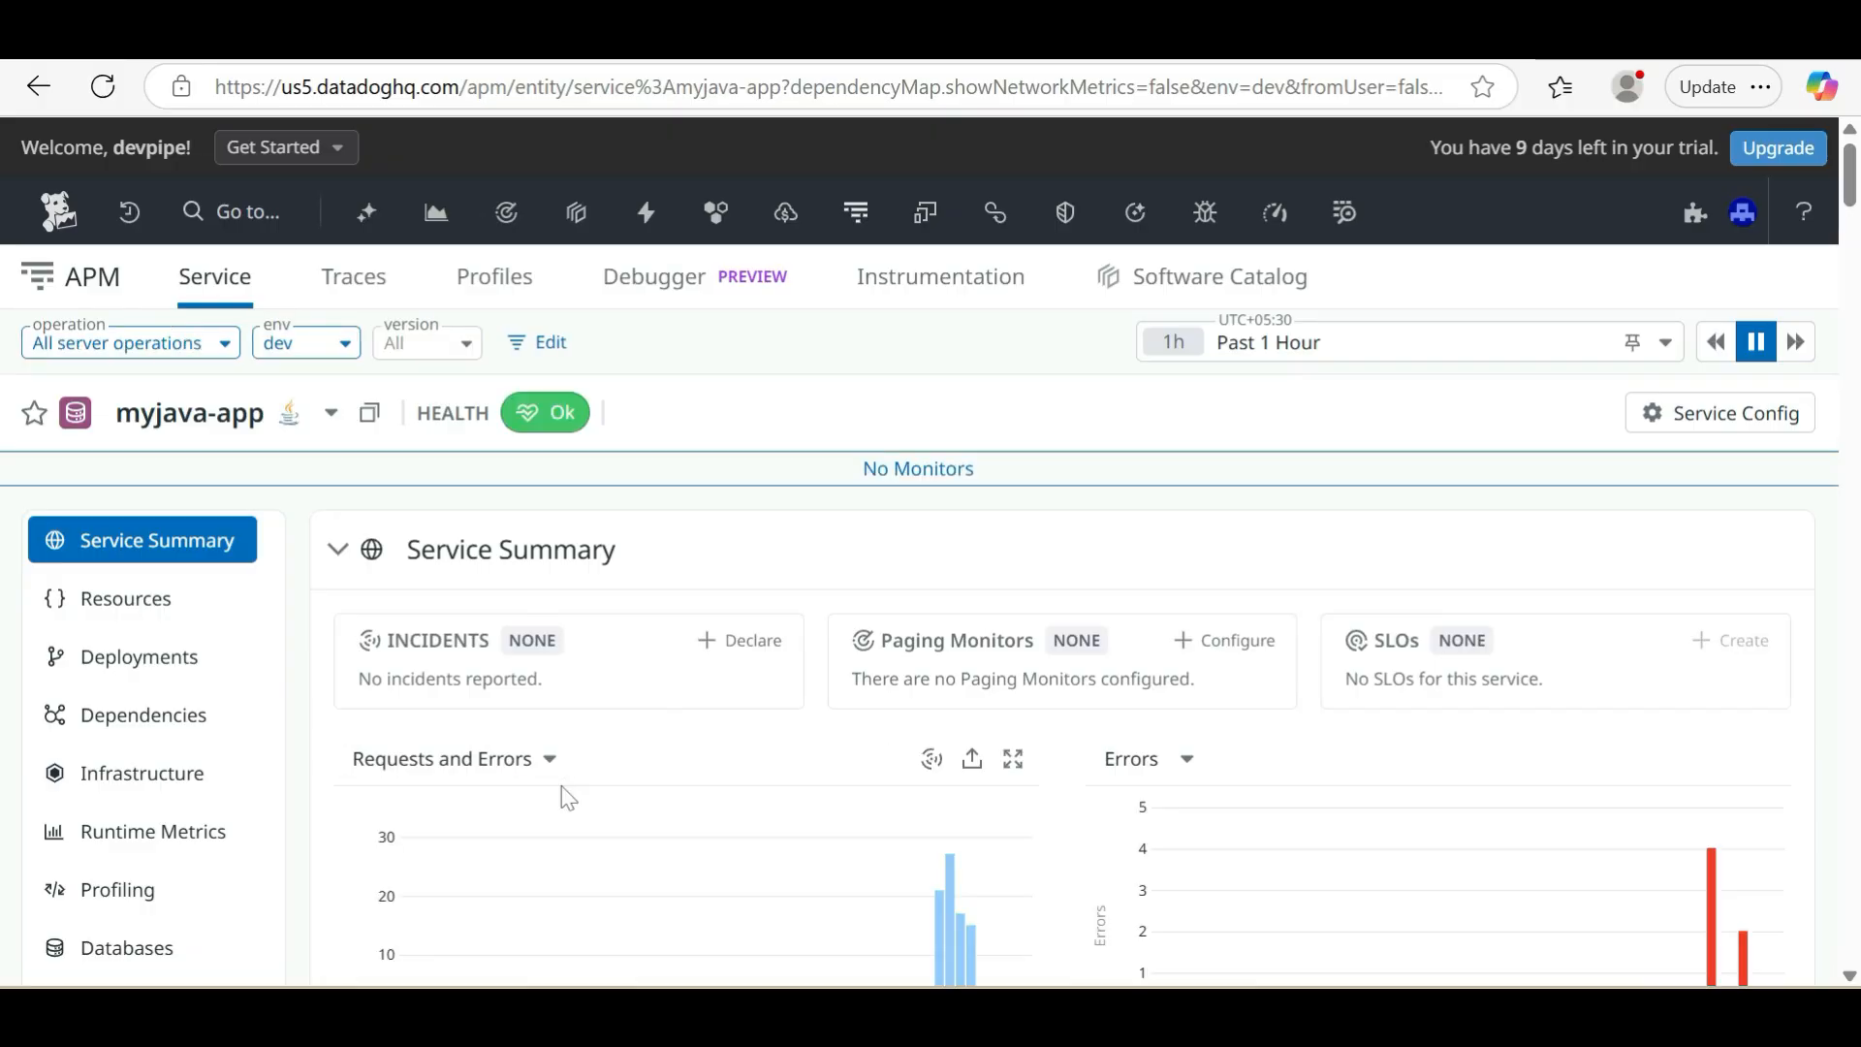
pyautogui.scroll(-1, 562, 786)
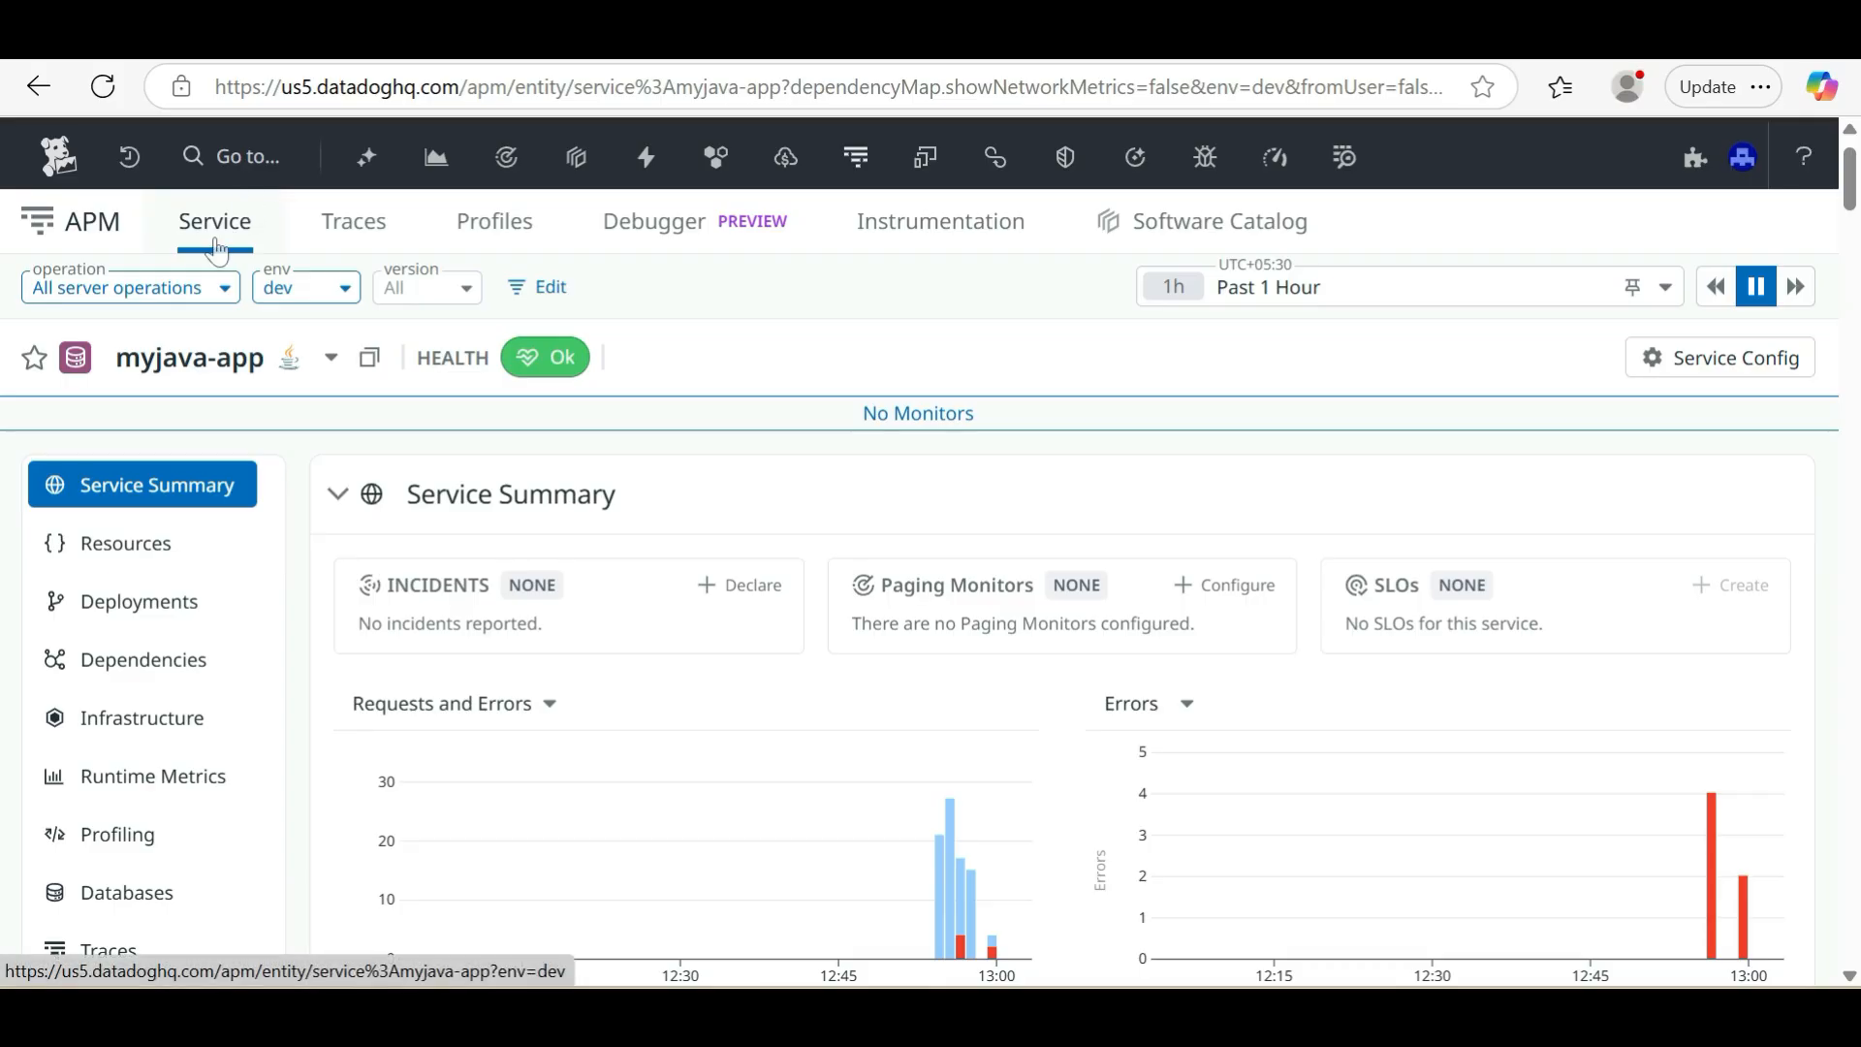
pyautogui.scroll(-3, 523, 740)
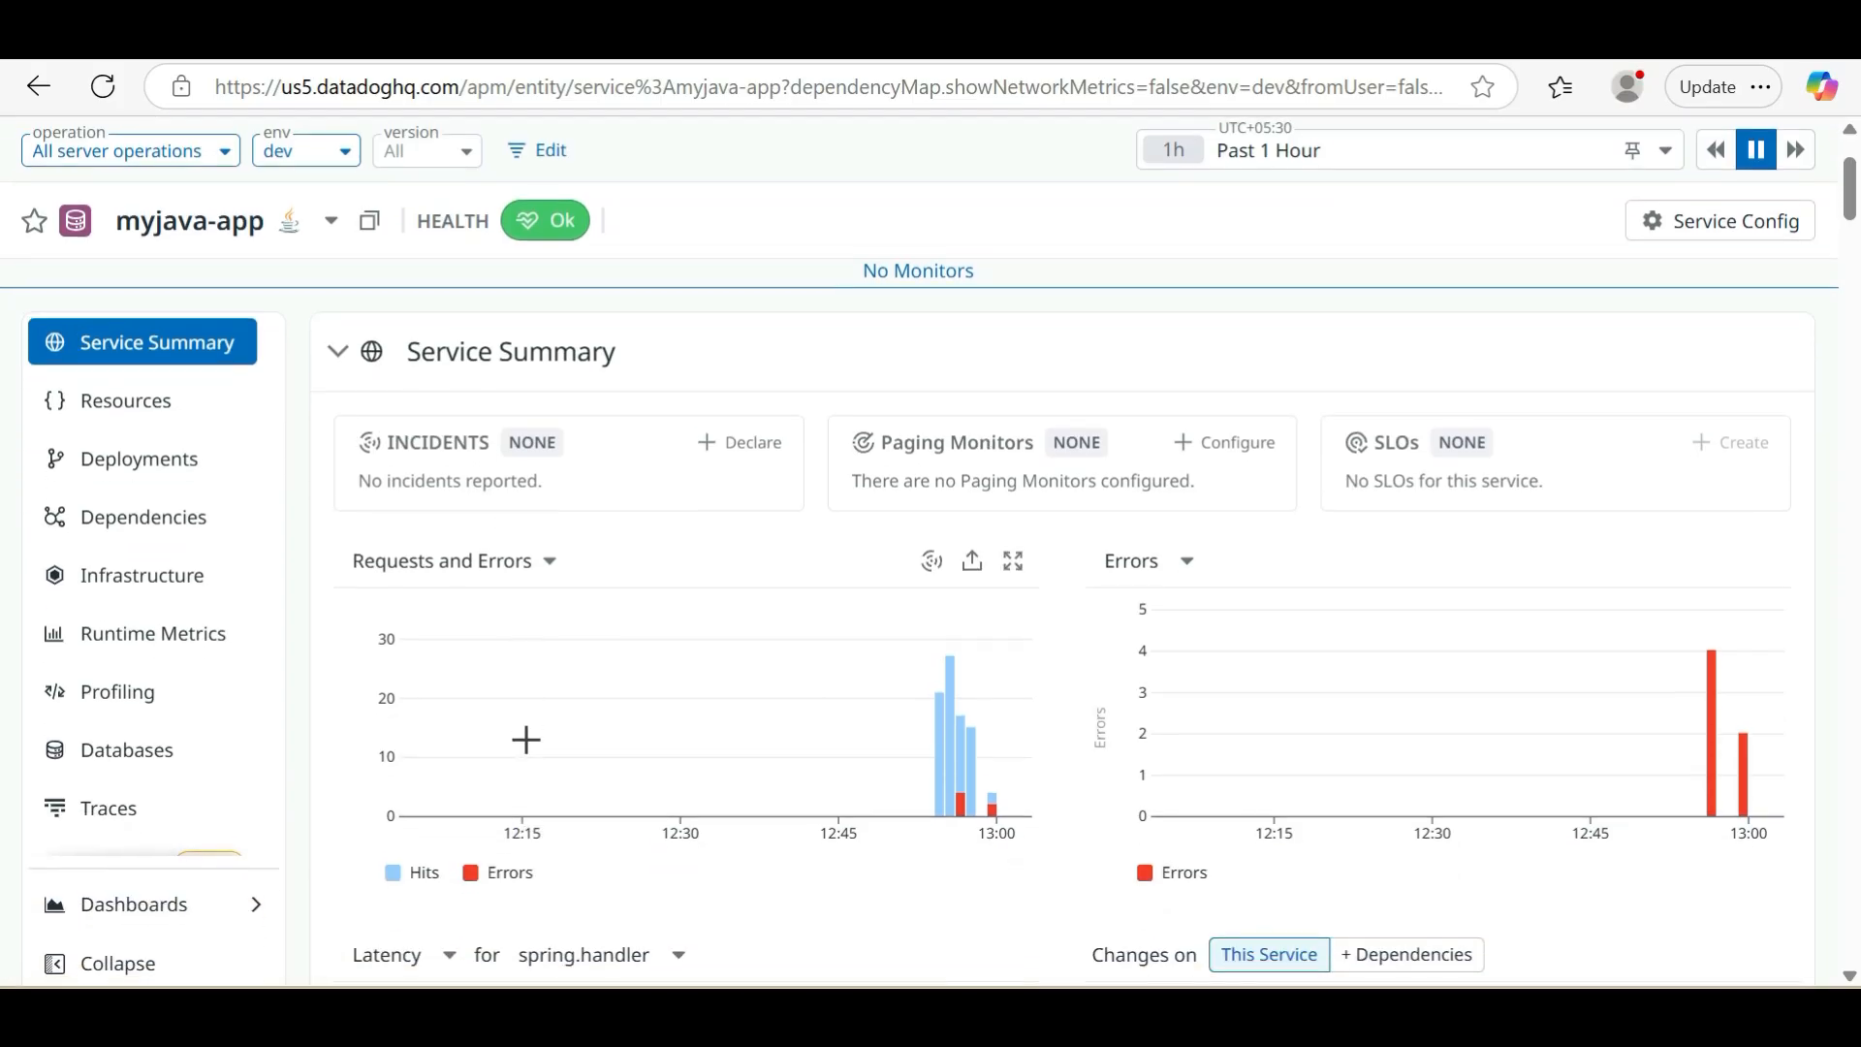
pyautogui.scroll(-1, 526, 740)
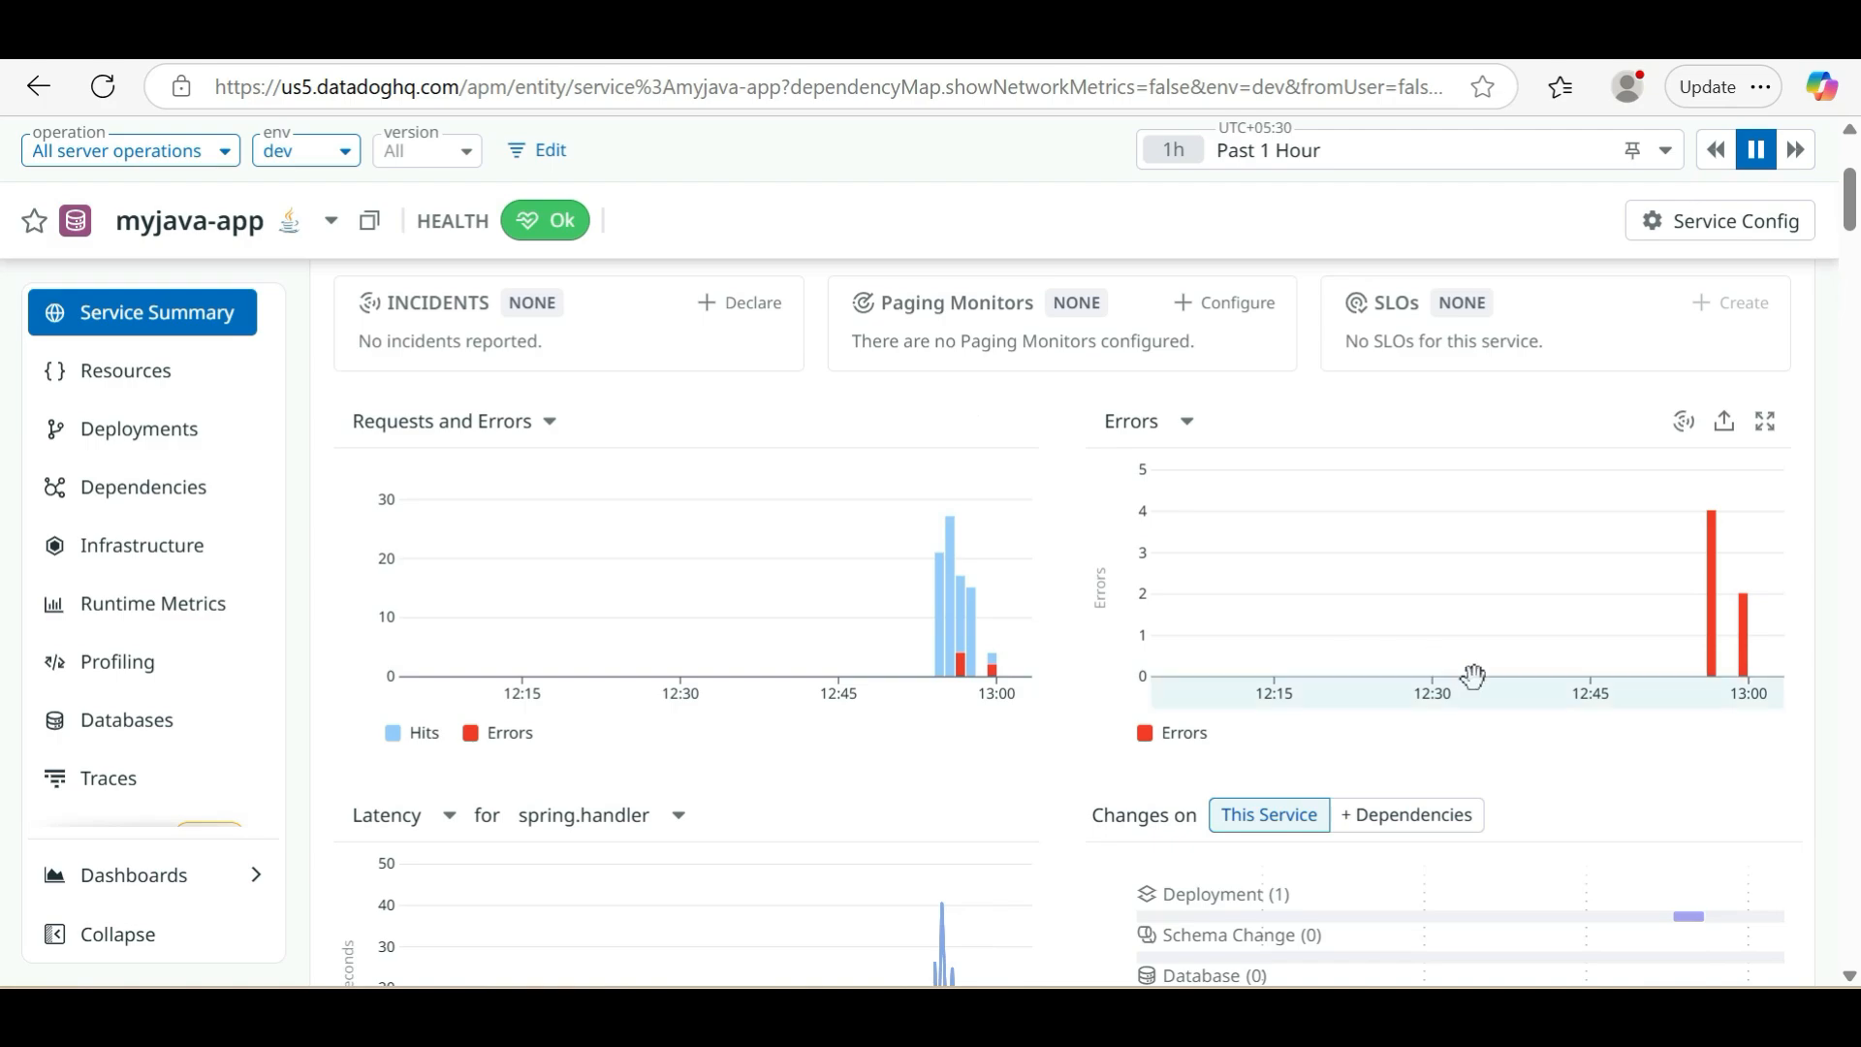
pyautogui.scroll(-4, 1691, 724)
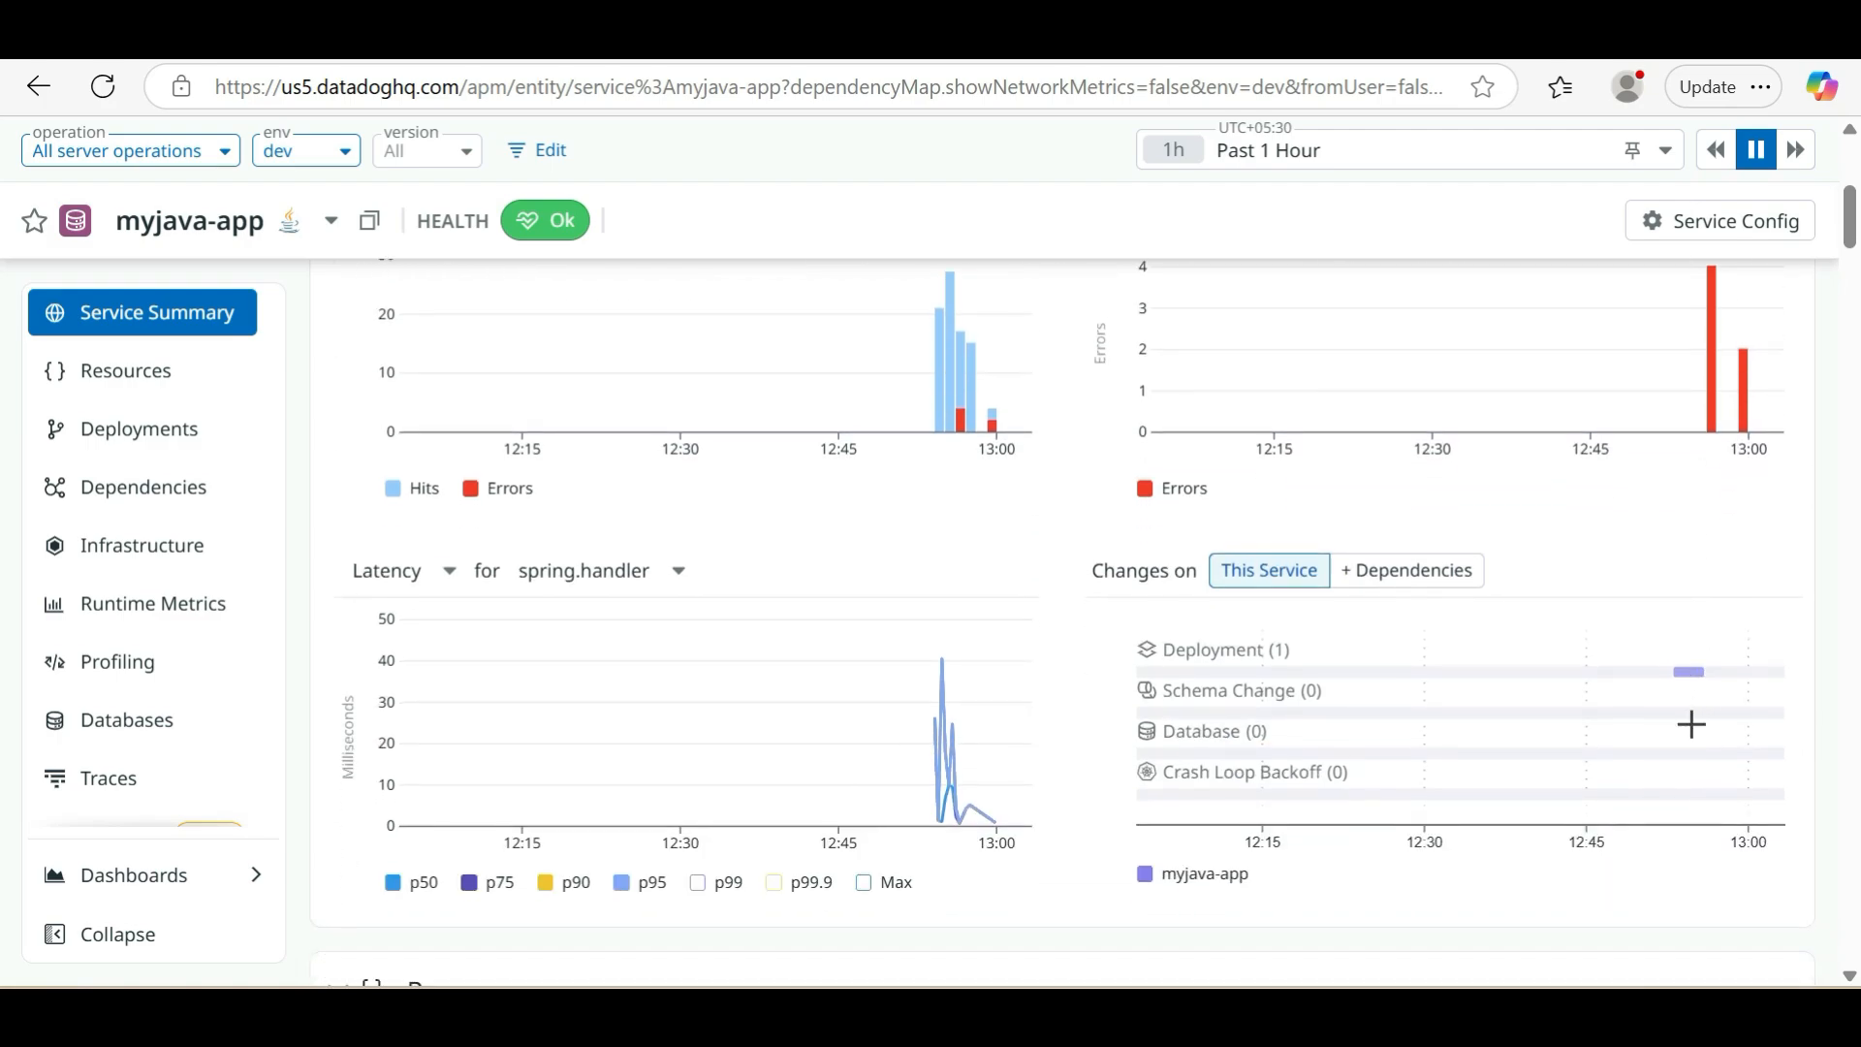
pyautogui.scroll(-4, 1691, 723)
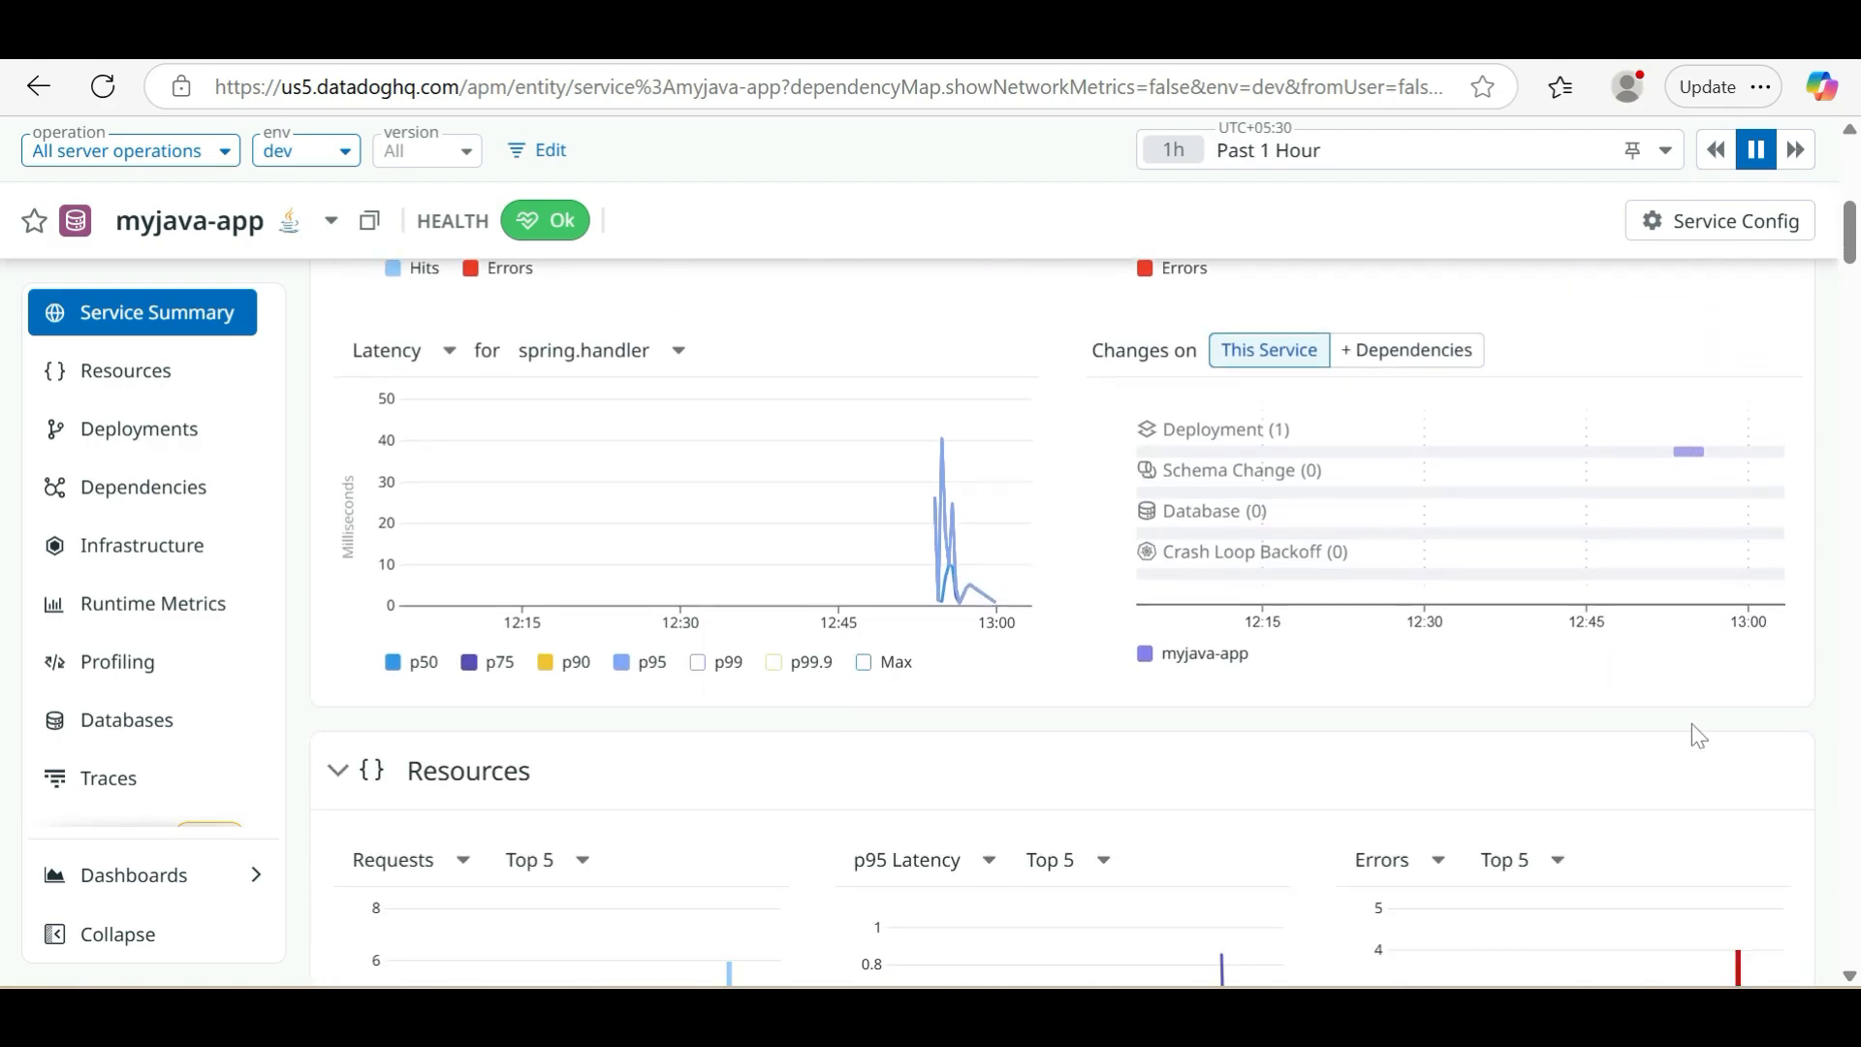
# Examine the Resources graphs and the request, latency and error figures on pages 1 and 2 of the resource list
pyautogui.scroll(-4, 1691, 724)
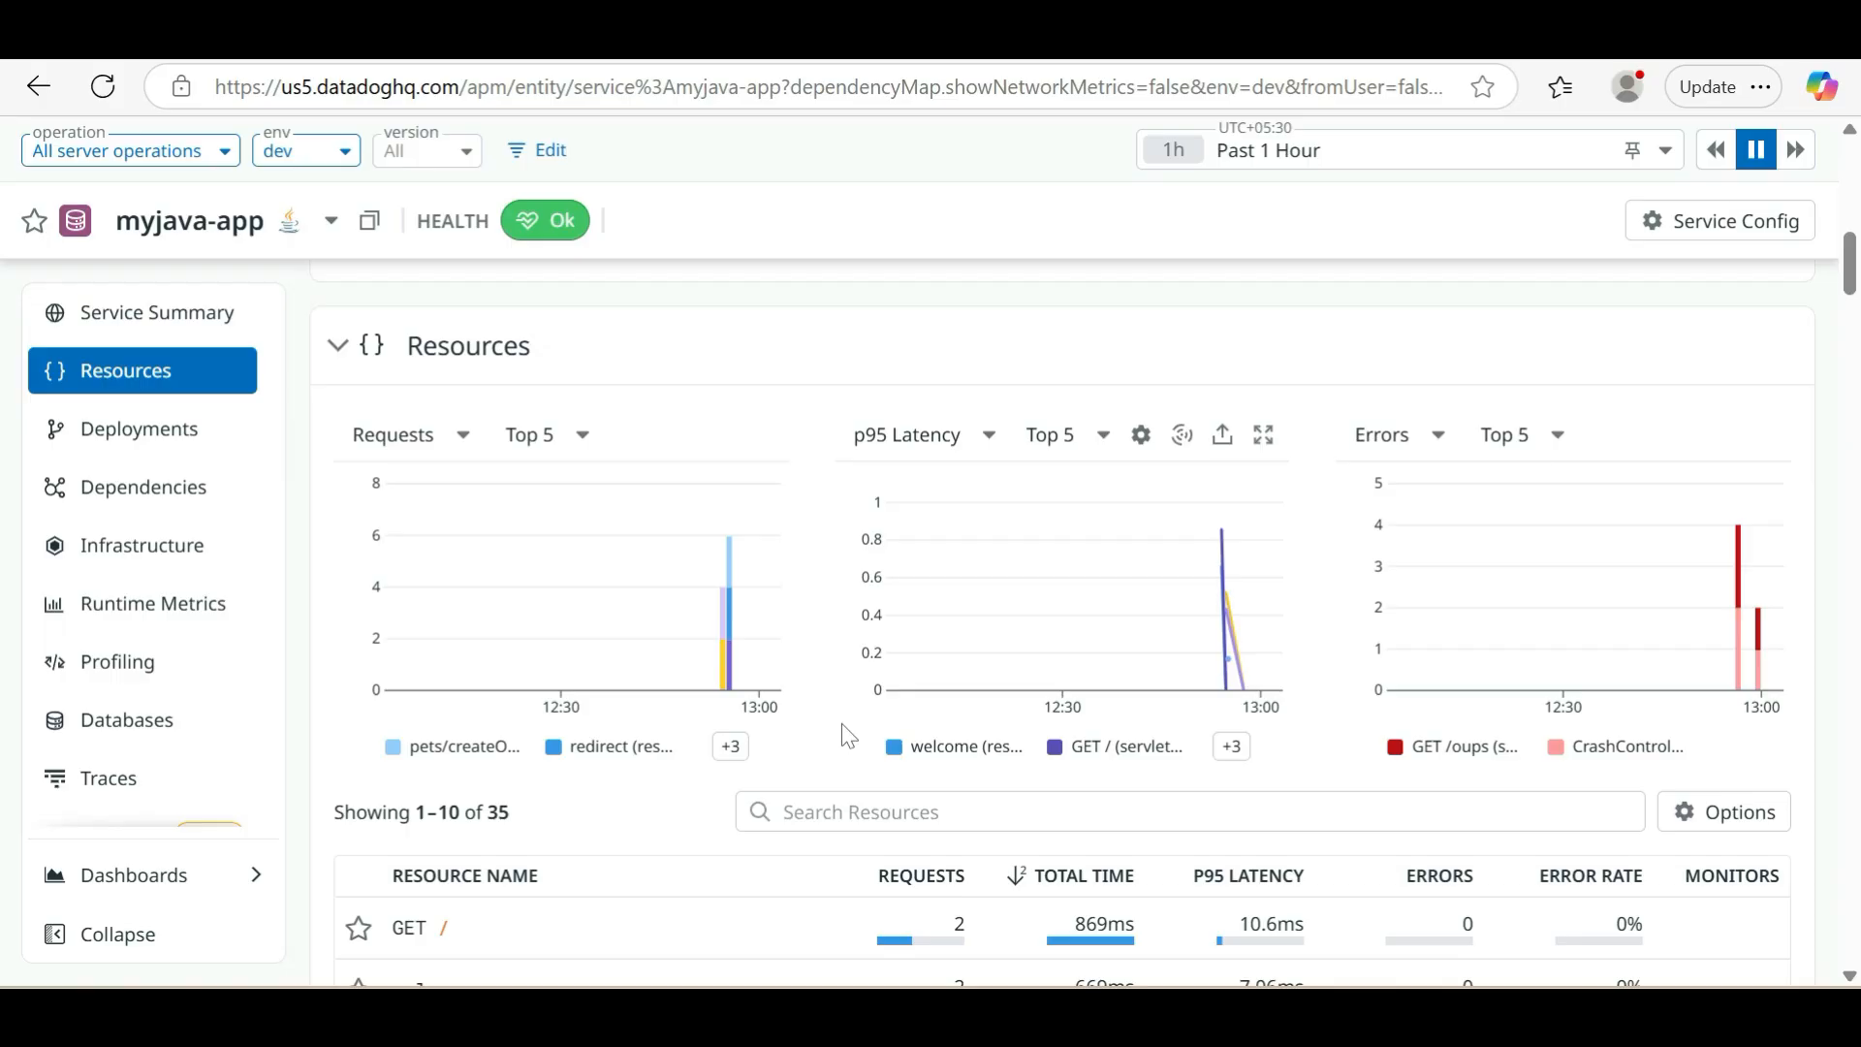
pyautogui.scroll(-5, 832, 727)
pyautogui.scroll(-1, 829, 729)
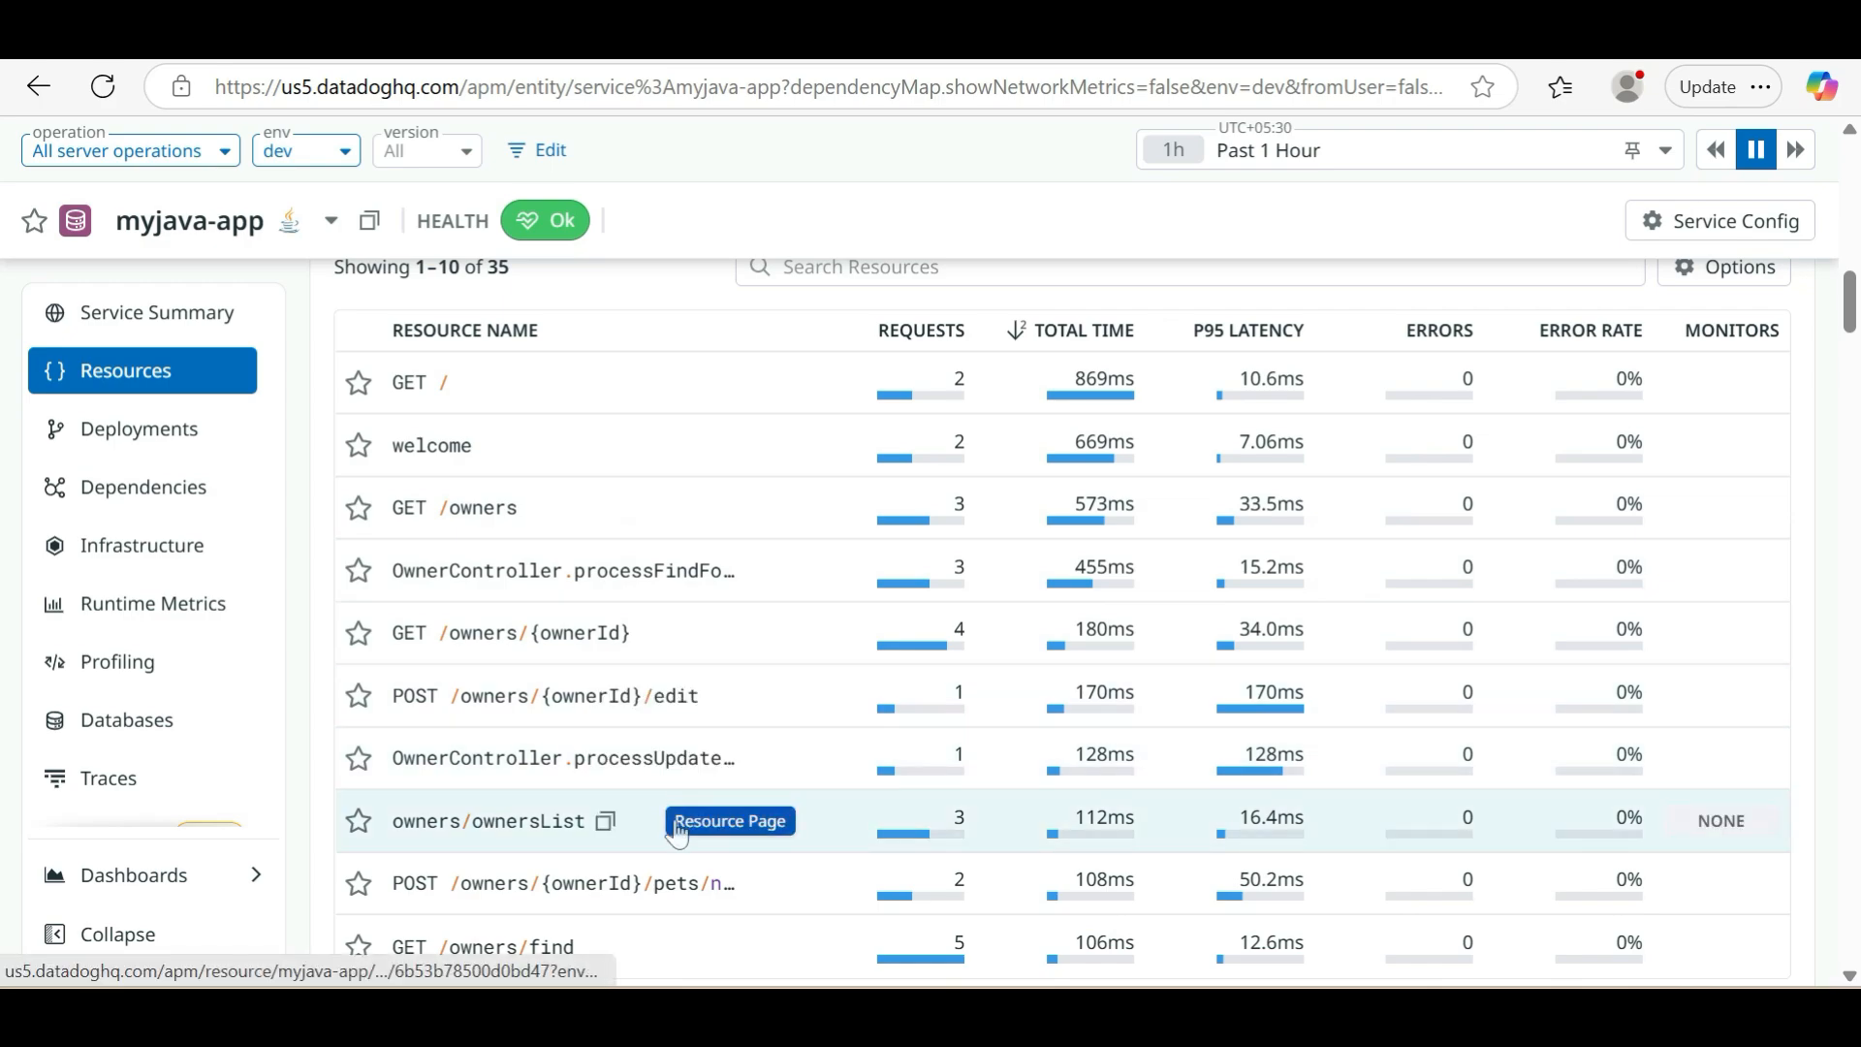
pyautogui.scroll(-1, 676, 834)
pyautogui.scroll(-1, 676, 833)
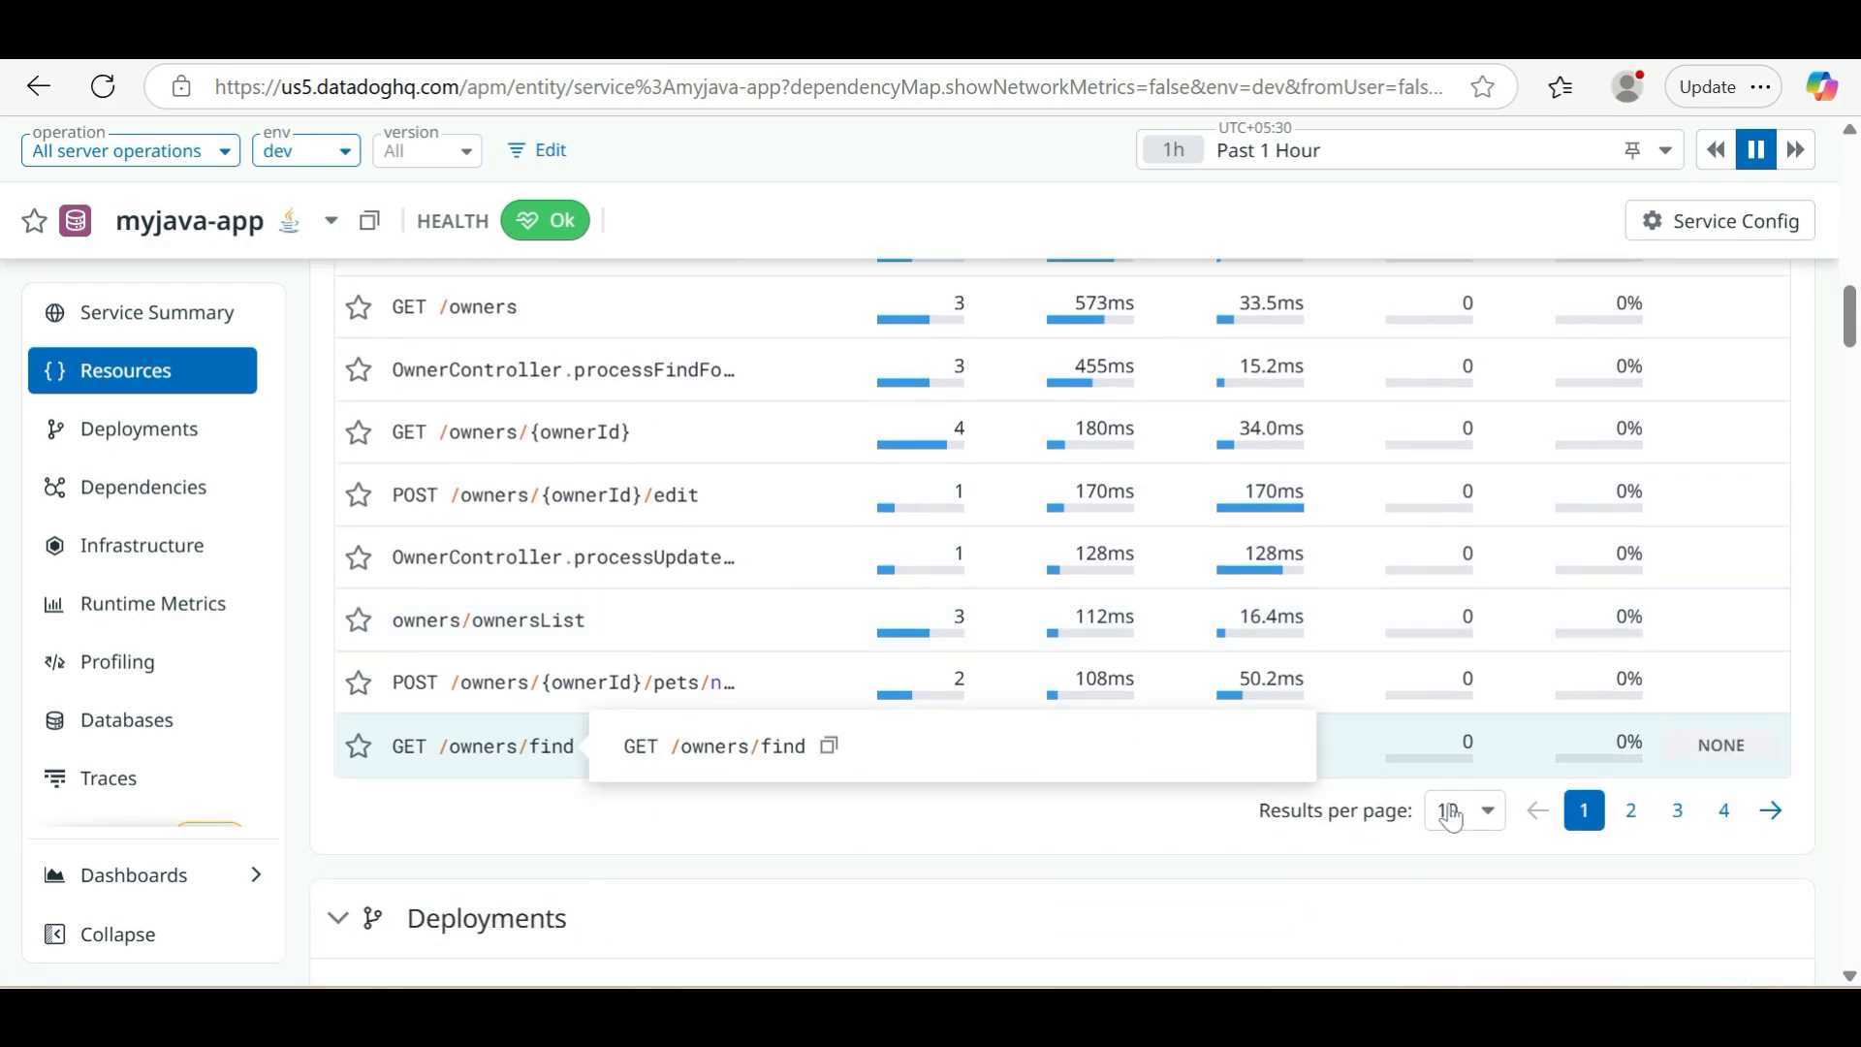
pyautogui.click(1638, 818)
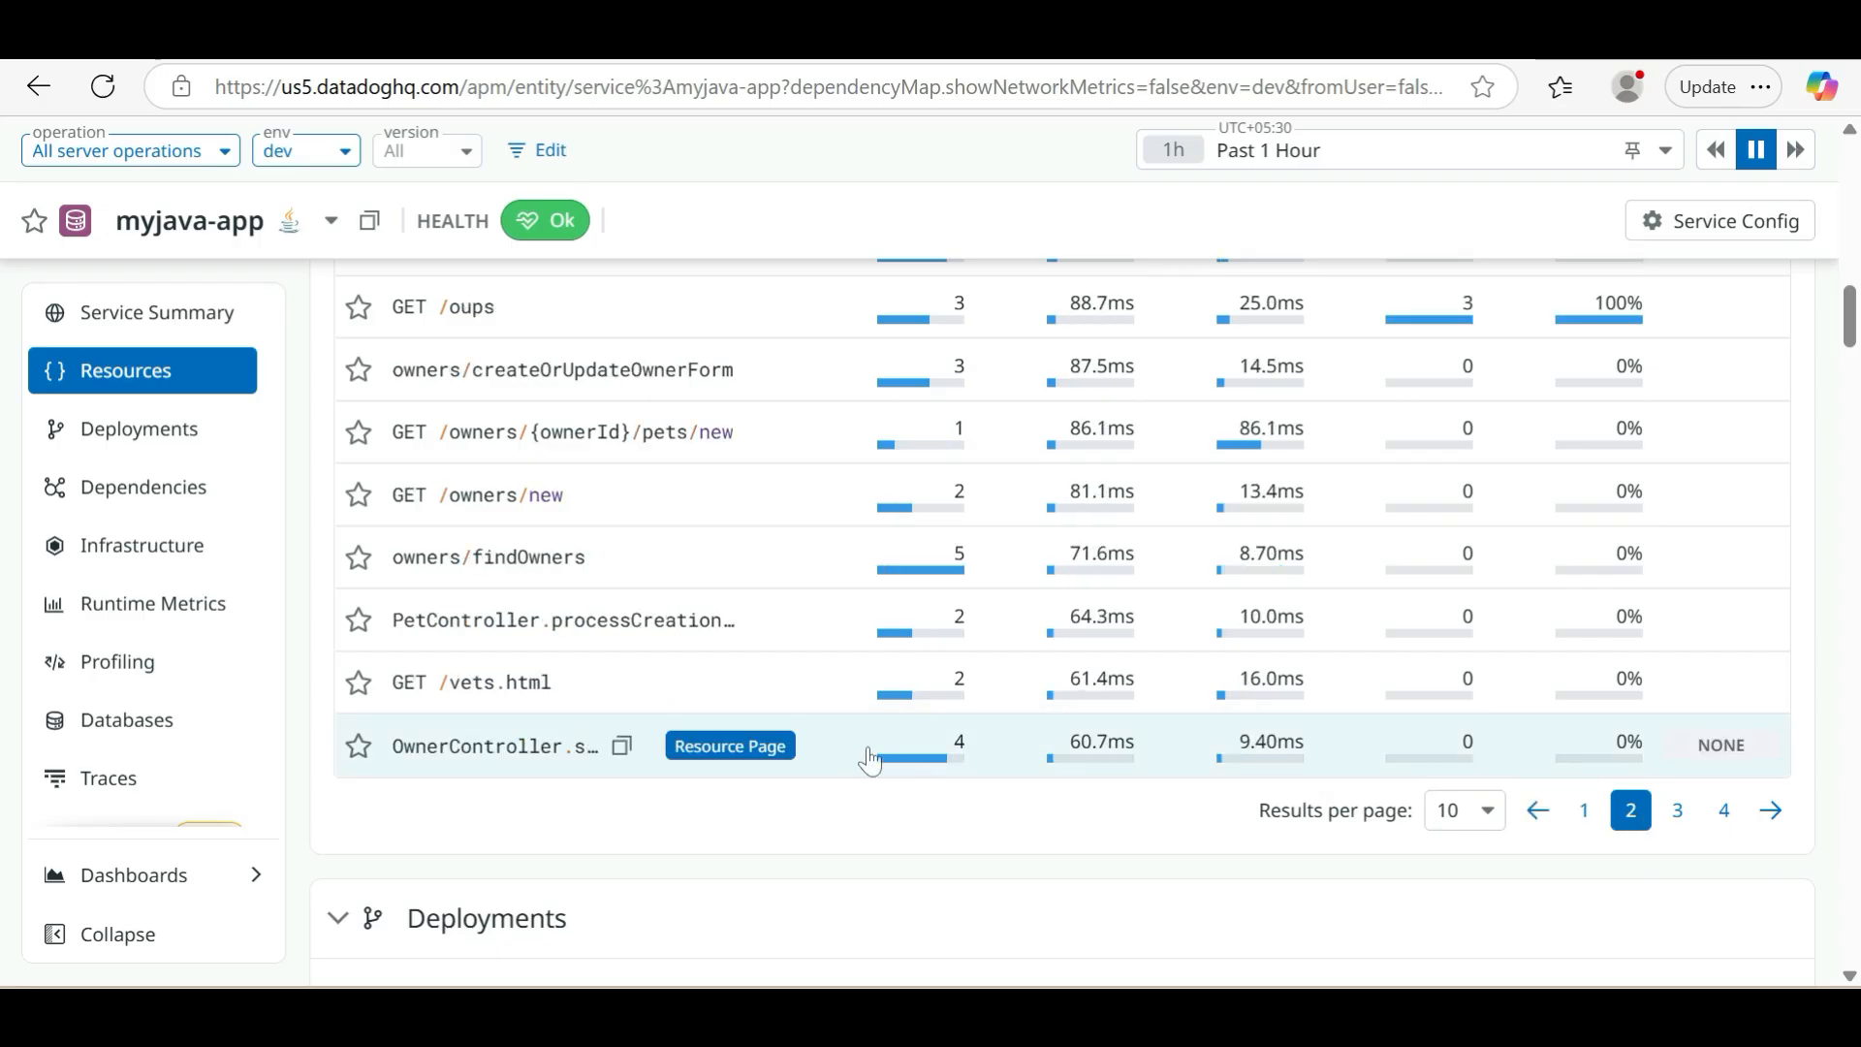
pyautogui.scroll(3, 860, 752)
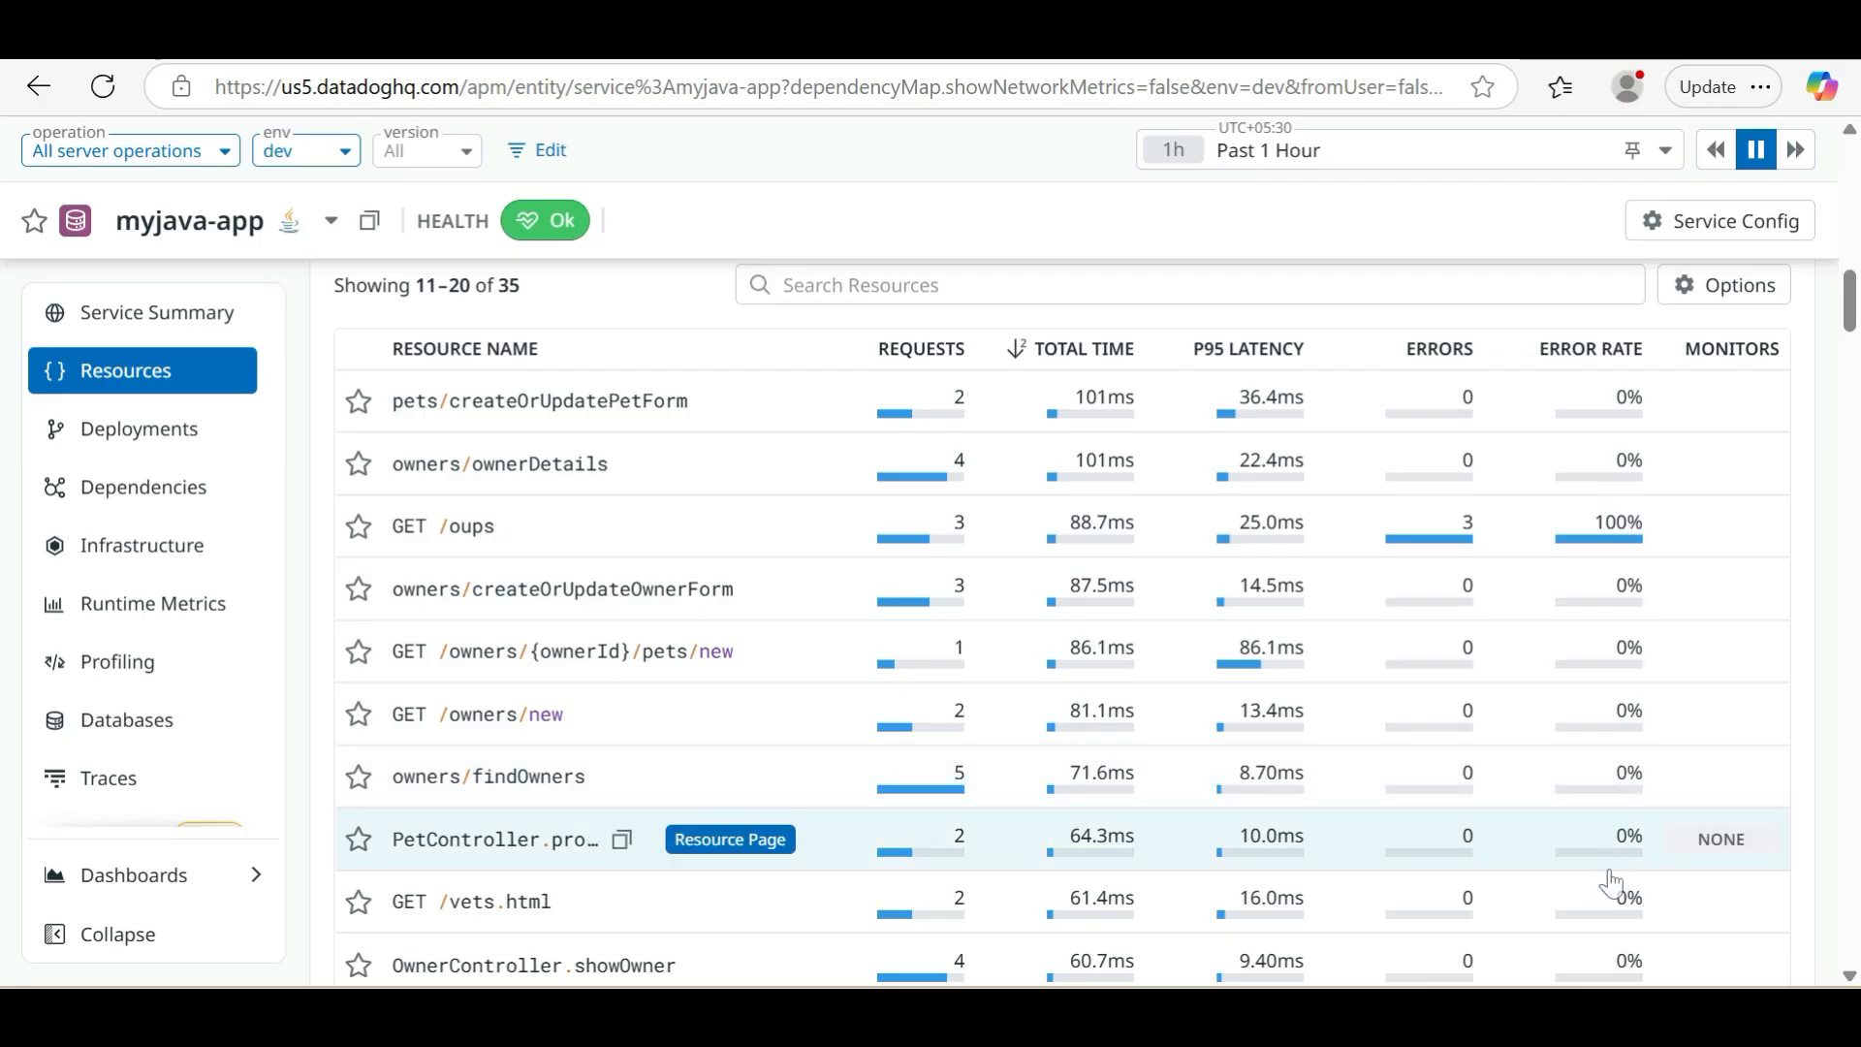
# Show page 3 of the resource list and examine its endpoints' requests, total time and latency
pyautogui.scroll(-3, 1611, 884)
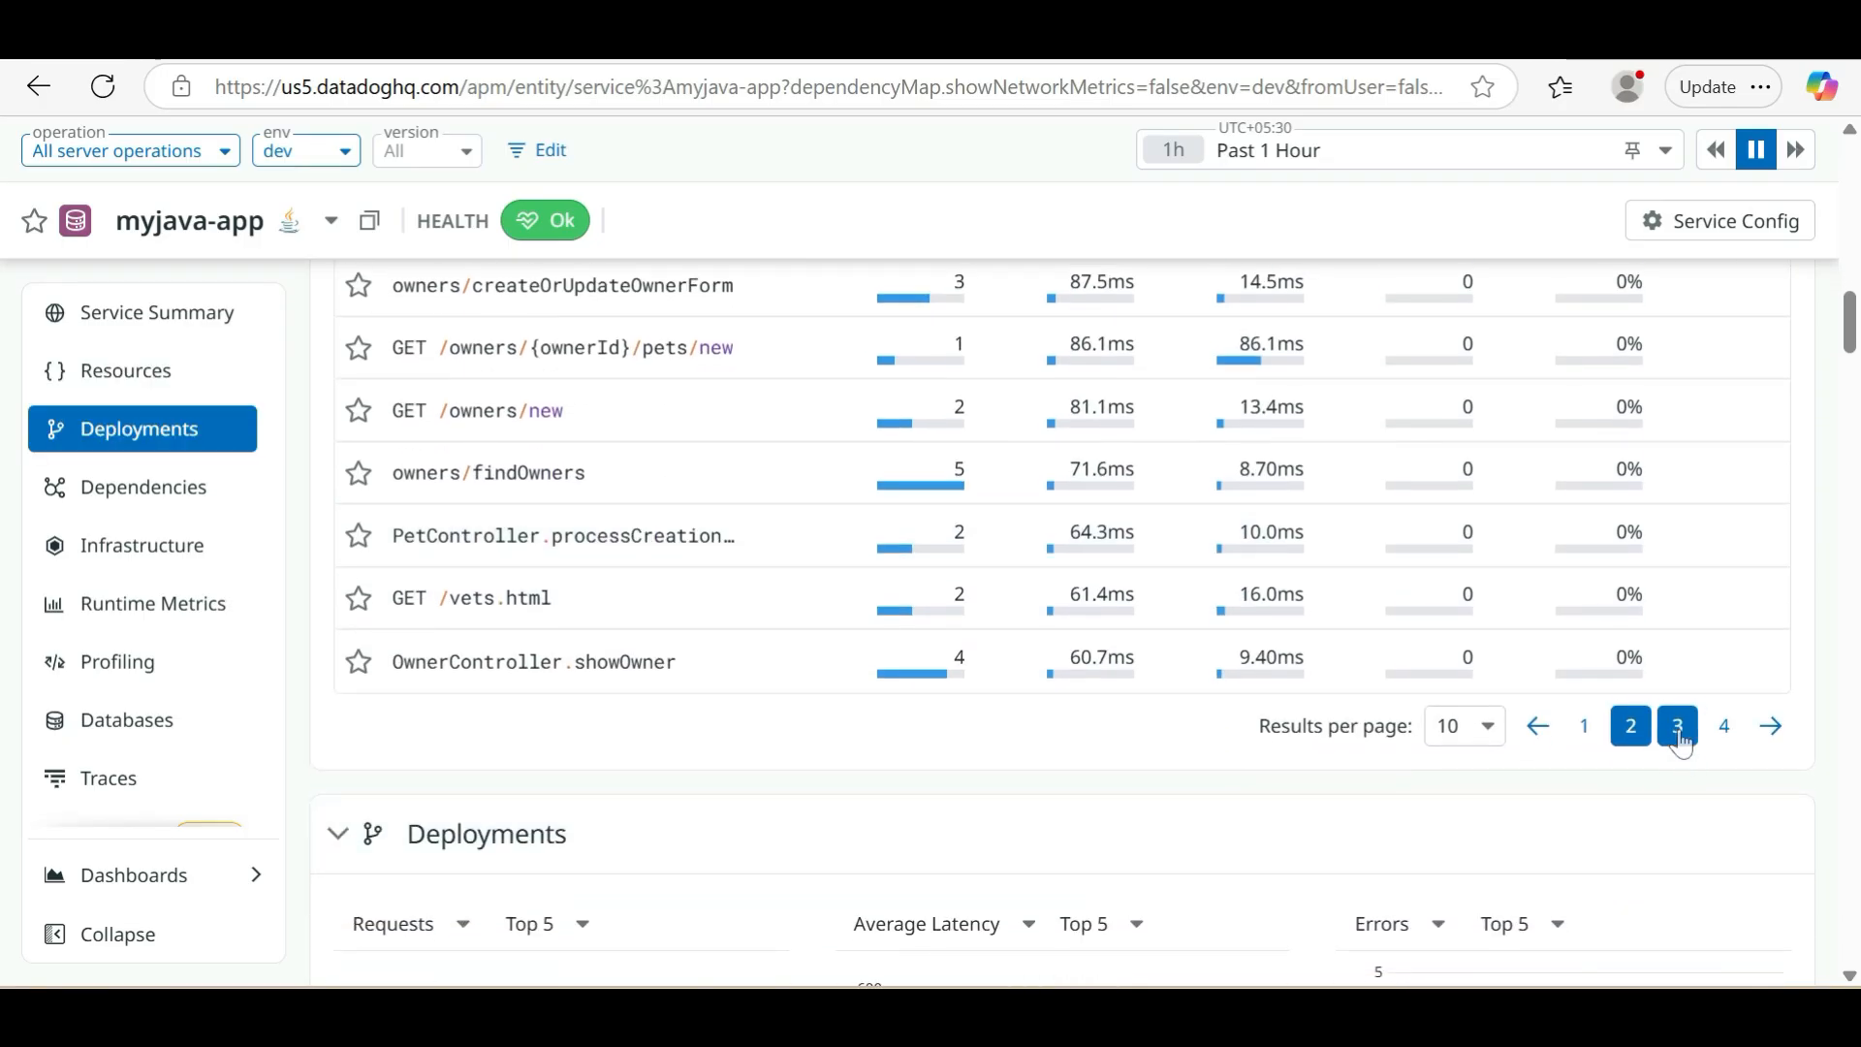
pyautogui.click(1678, 728)
pyautogui.scroll(3, 1001, 677)
pyautogui.scroll(1, 987, 662)
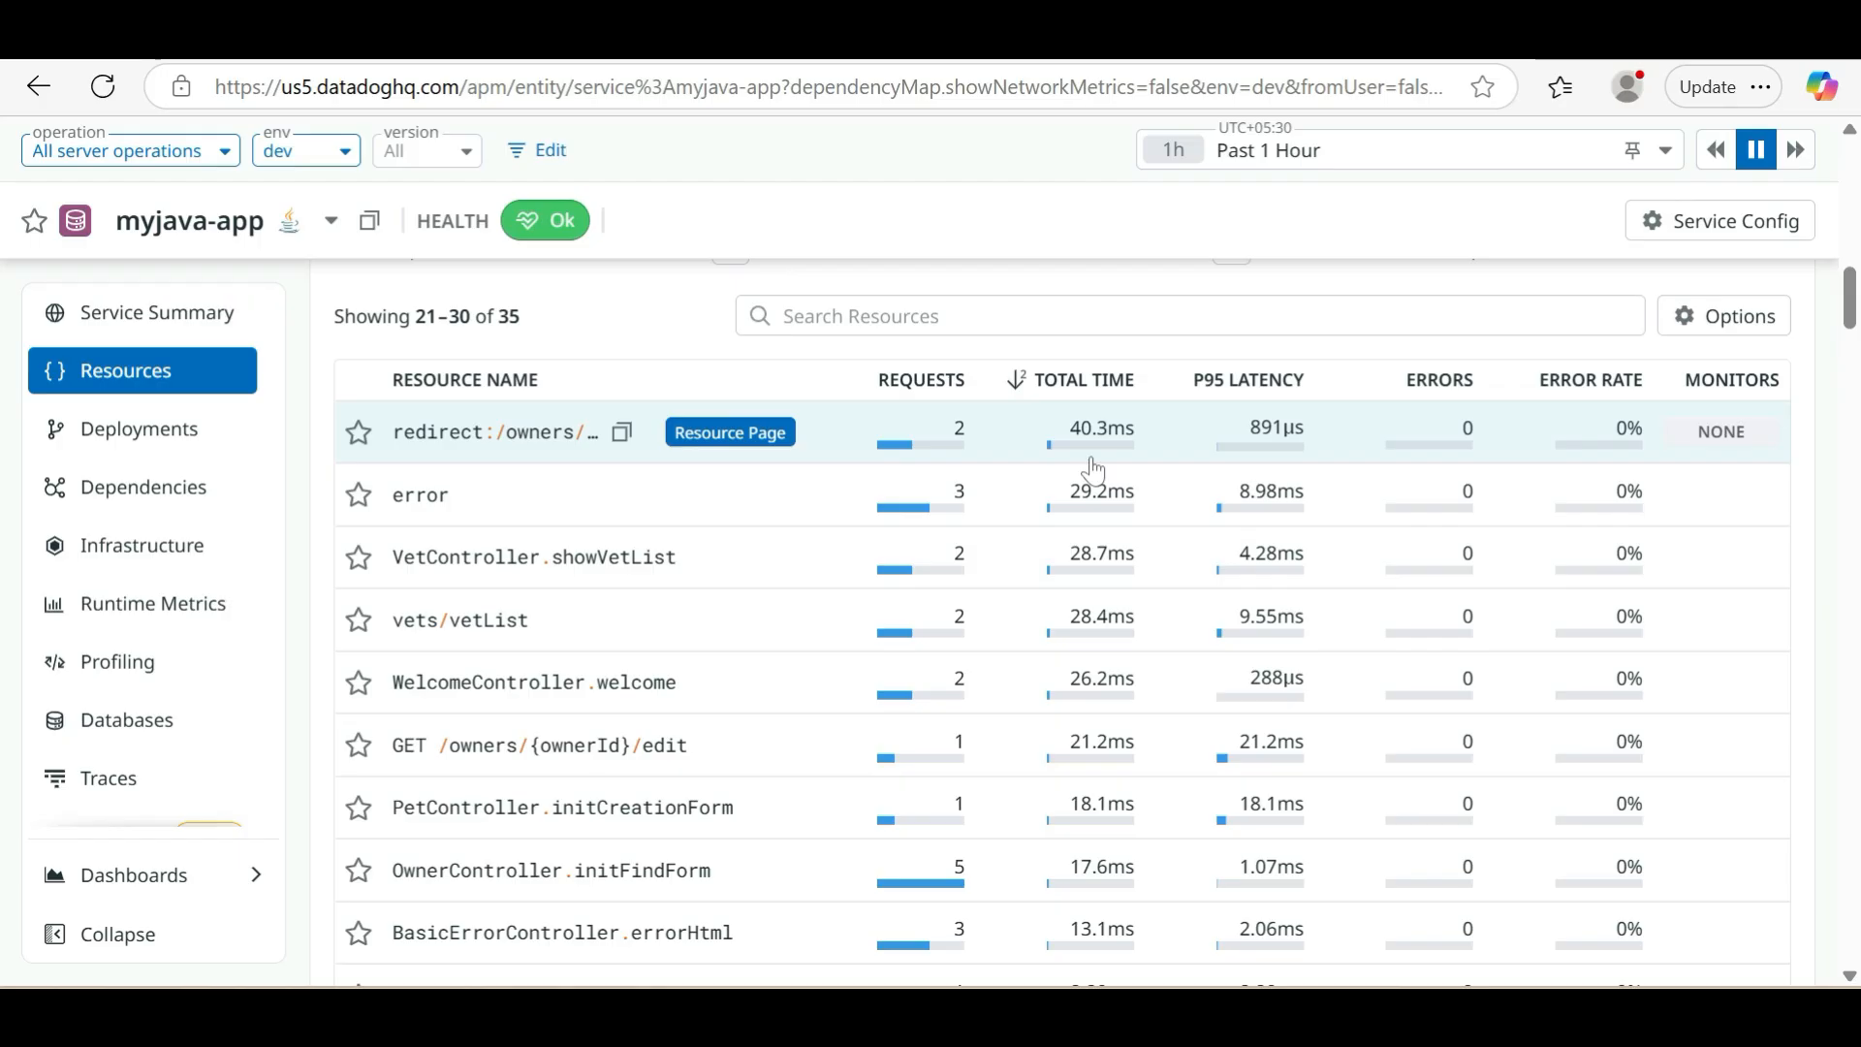
pyautogui.scroll(-2, 1092, 470)
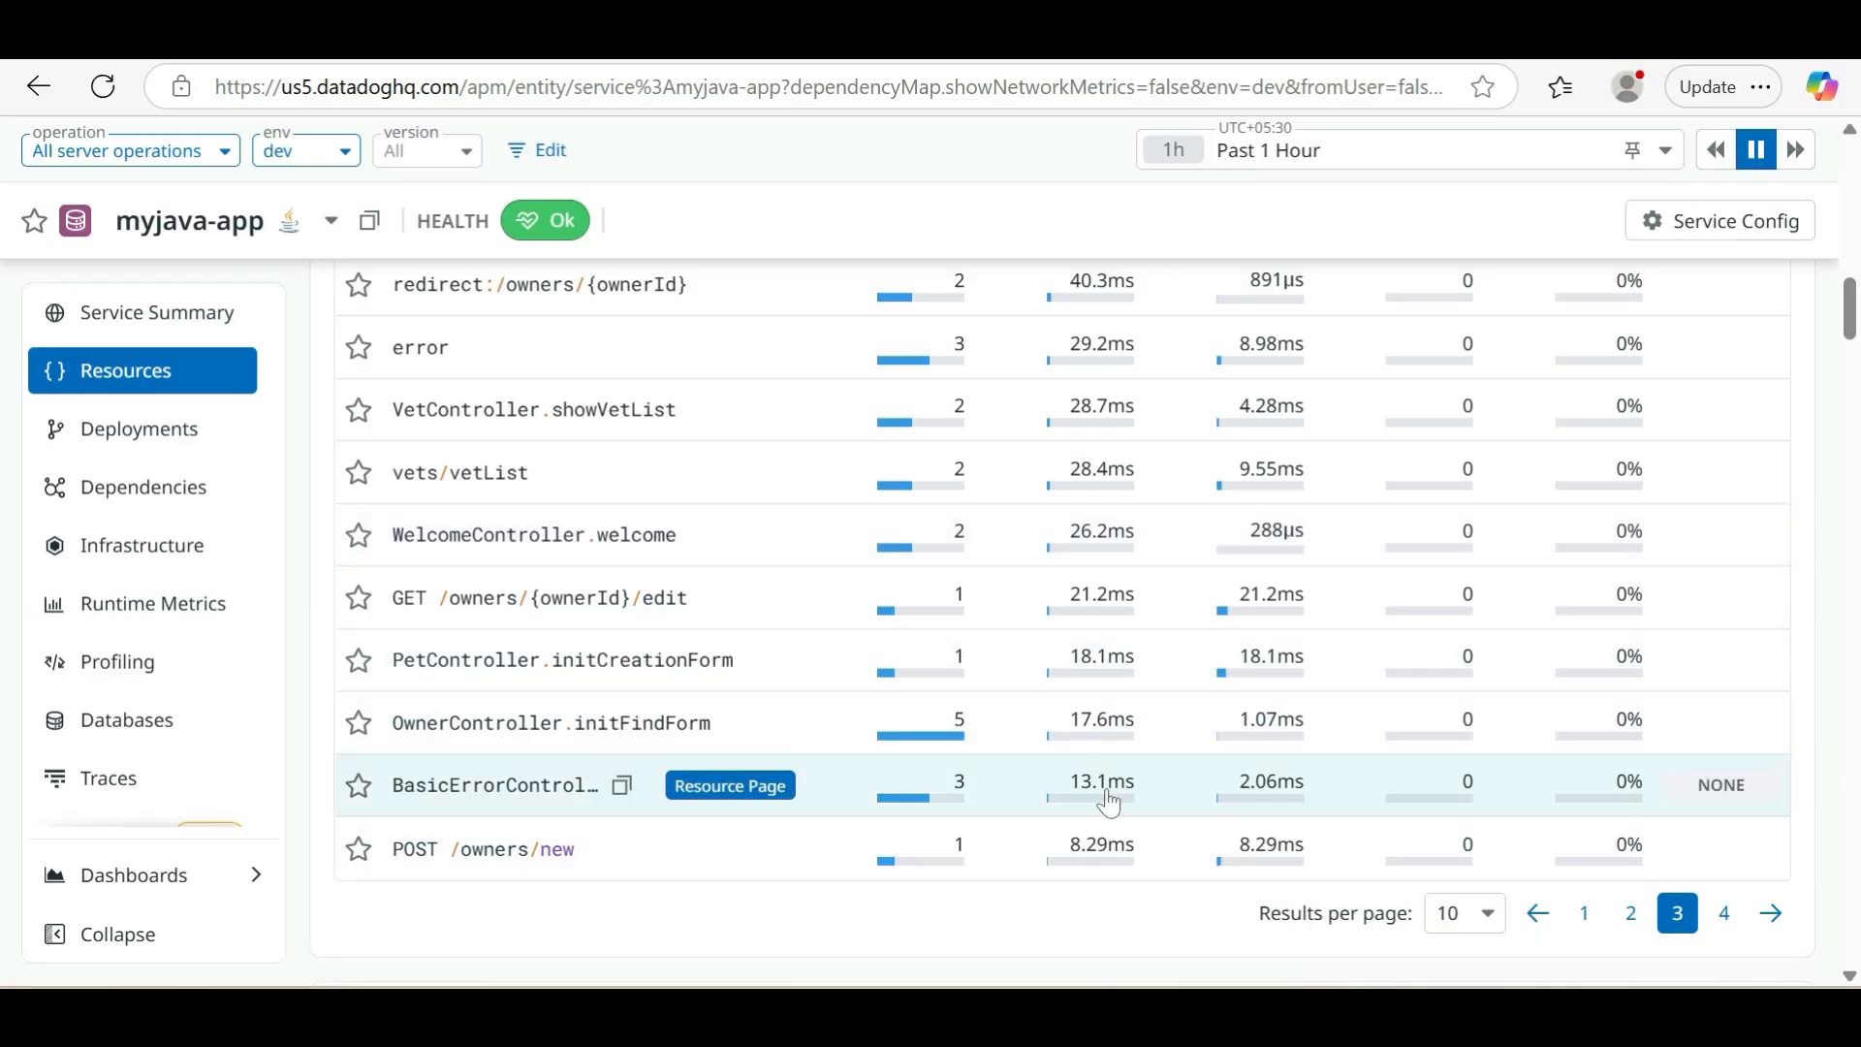
pyautogui.scroll(-2, 1051, 781)
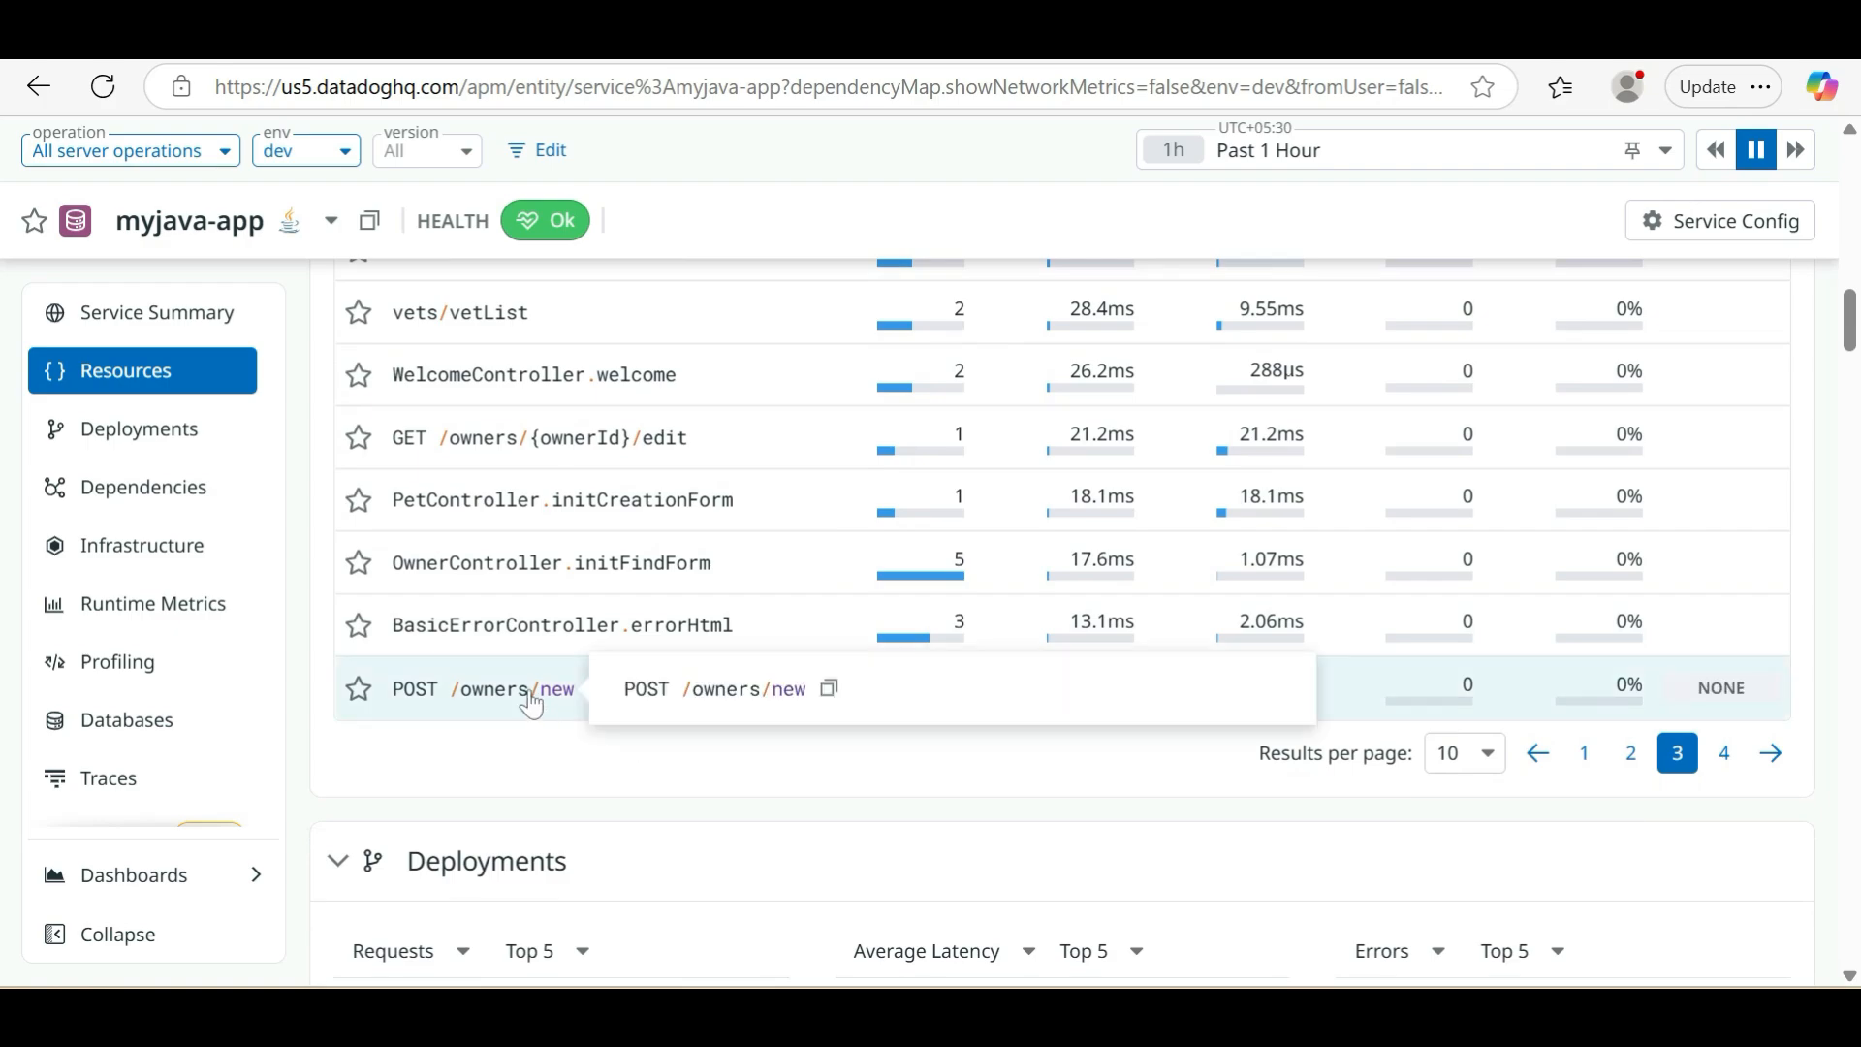
# Open the POST /owners/new resource and examine its errors and latency graphs
pyautogui.click(532, 700)
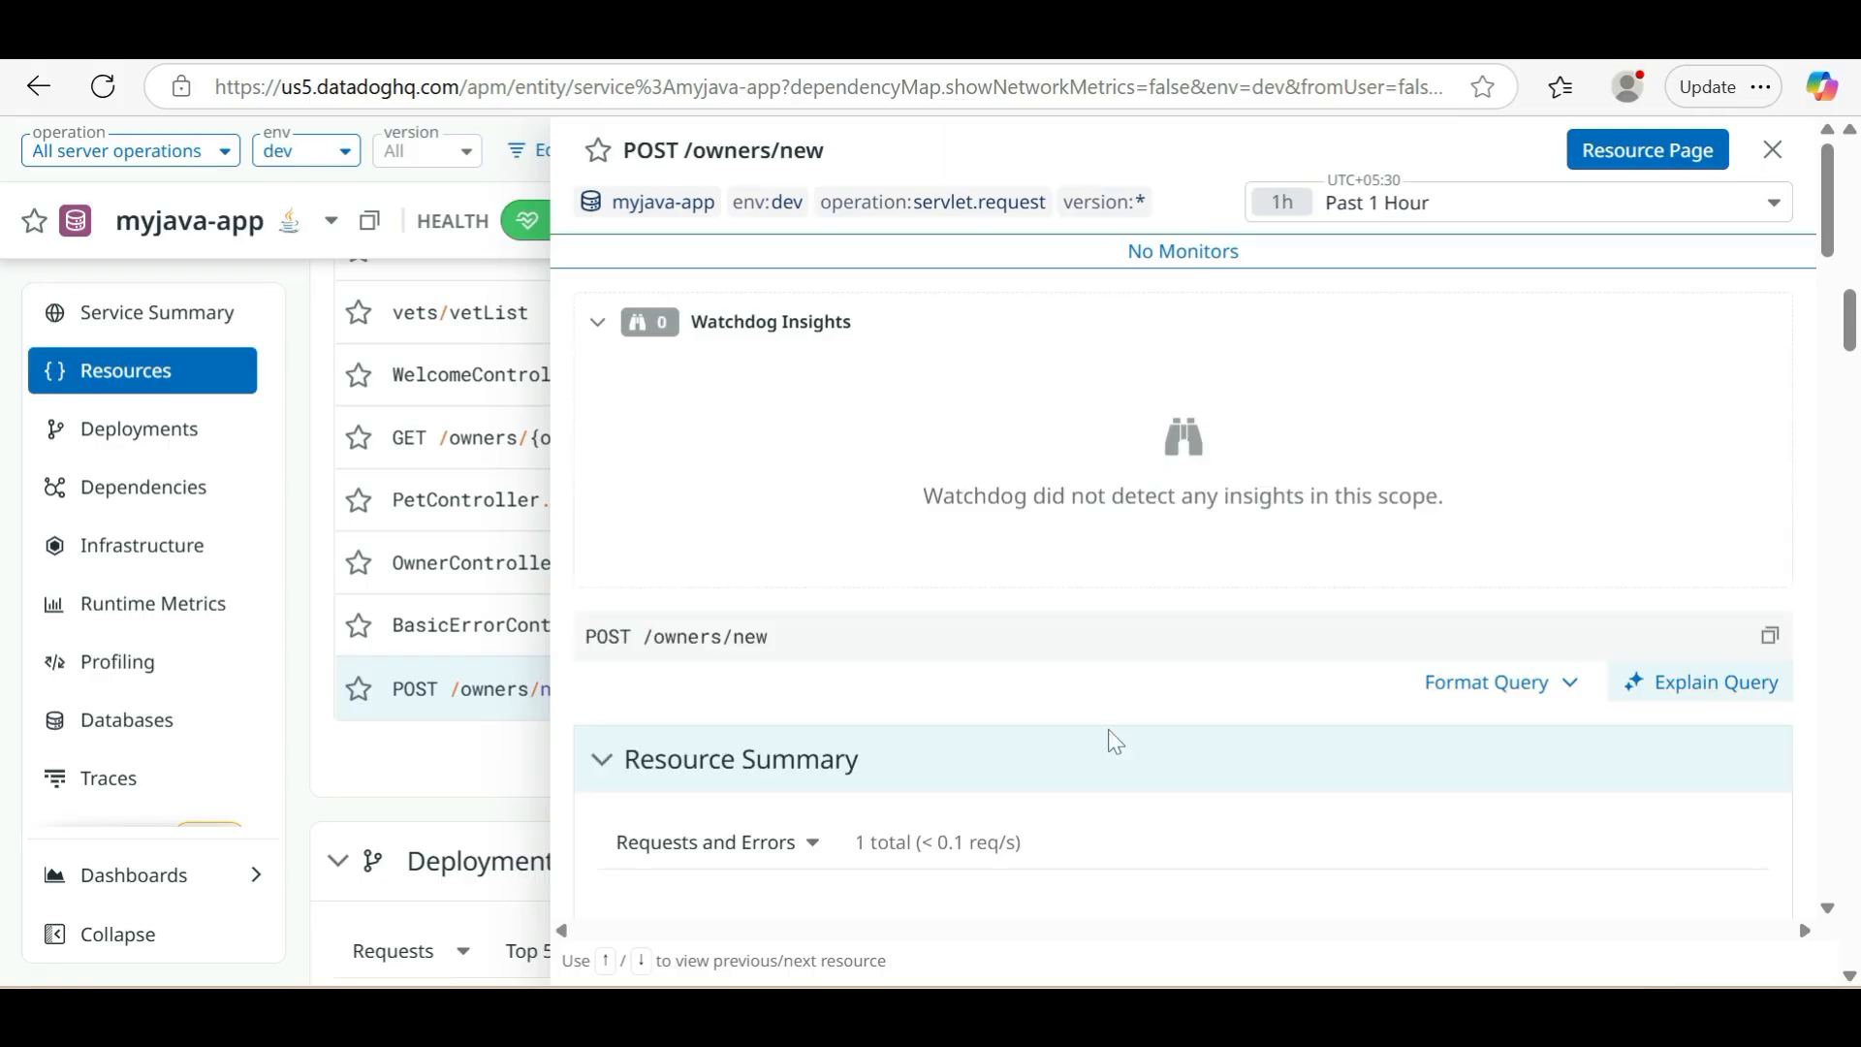
pyautogui.scroll(-3, 1108, 729)
pyautogui.scroll(-10, 1108, 730)
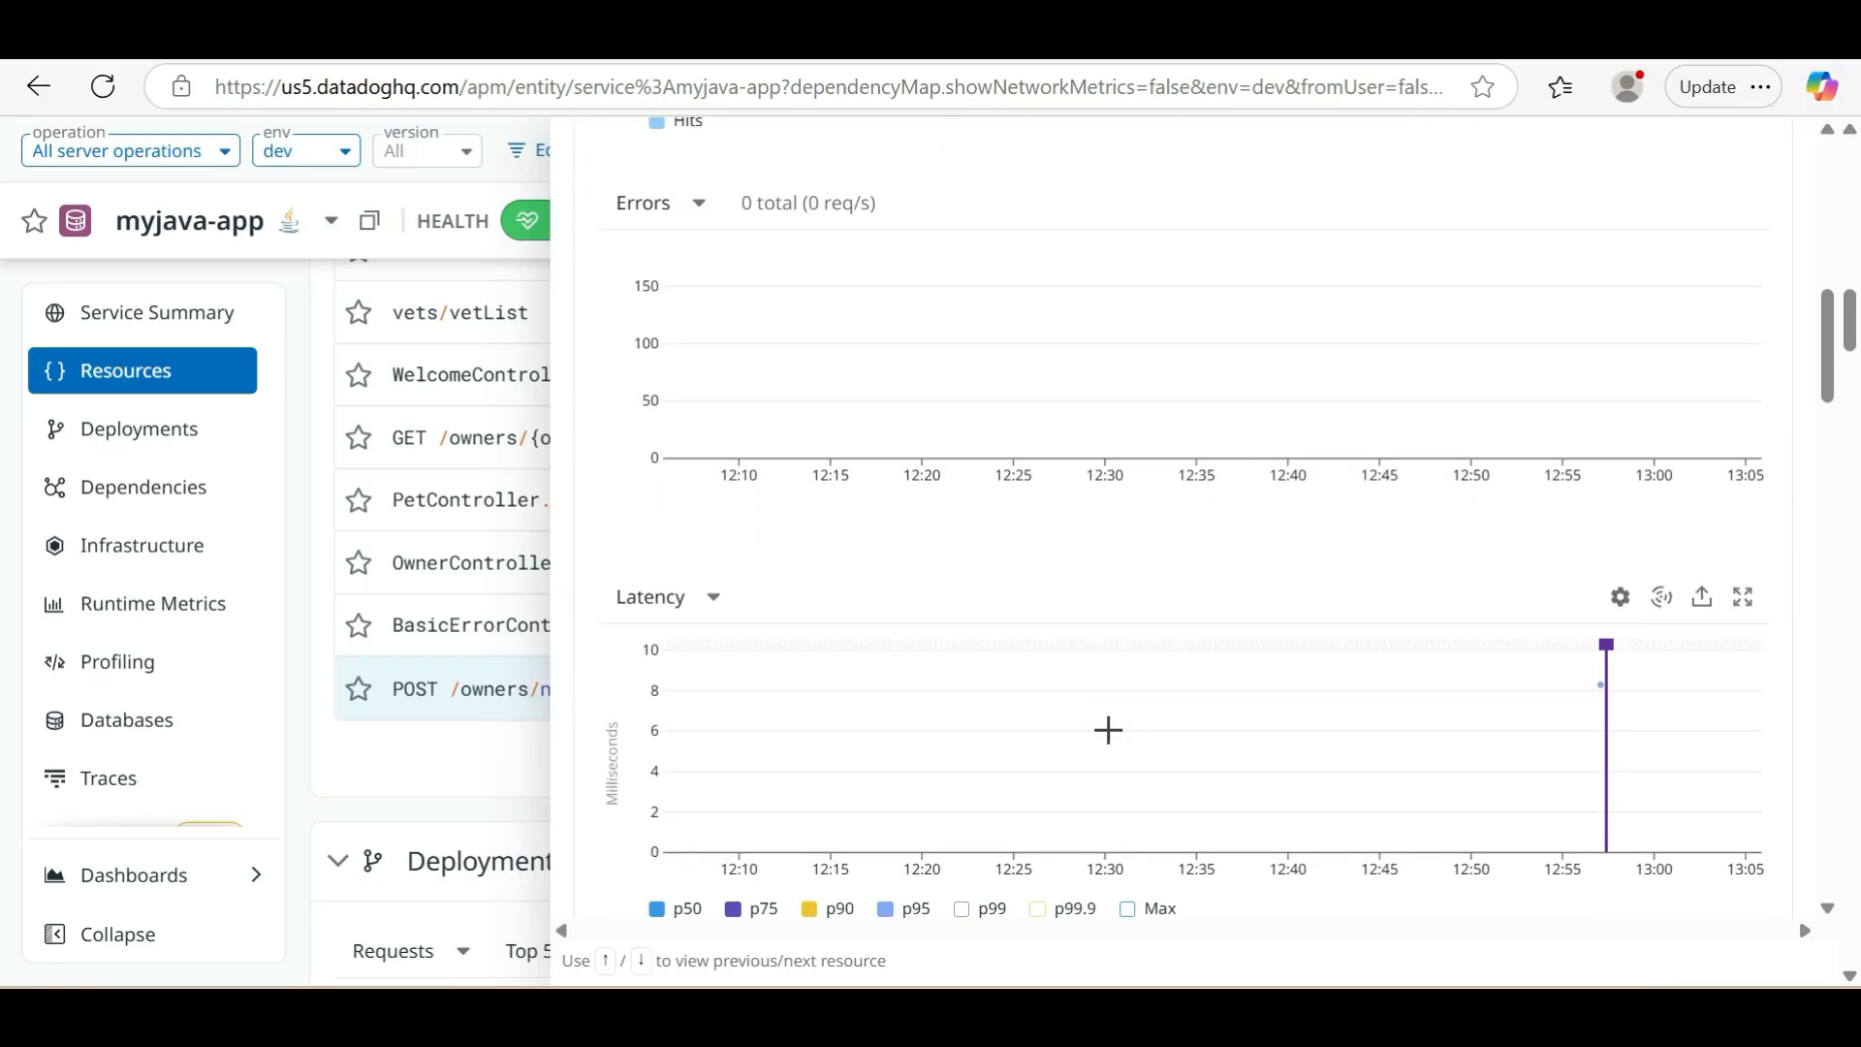
# Examine the changes and the time spent by downstream service for the POST /owners/new resource, and close its details
pyautogui.scroll(-8, 1108, 729)
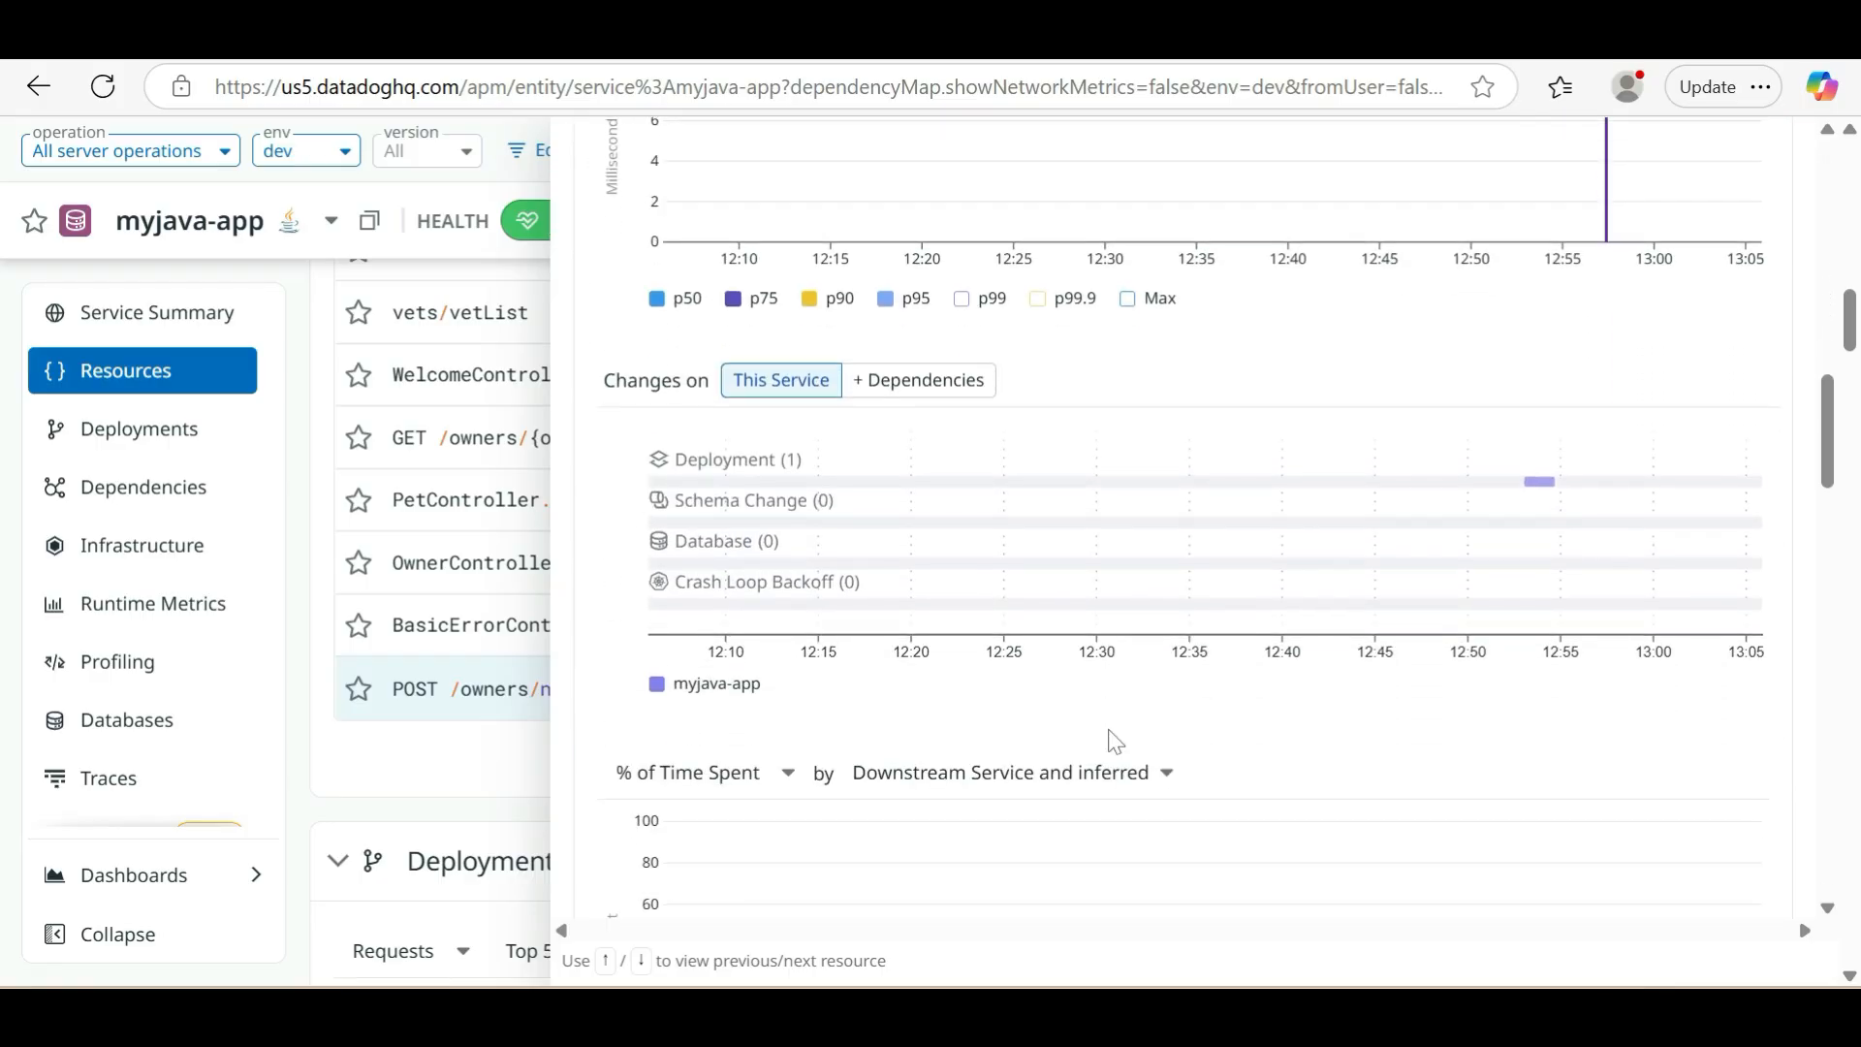
pyautogui.scroll(-4, 1116, 742)
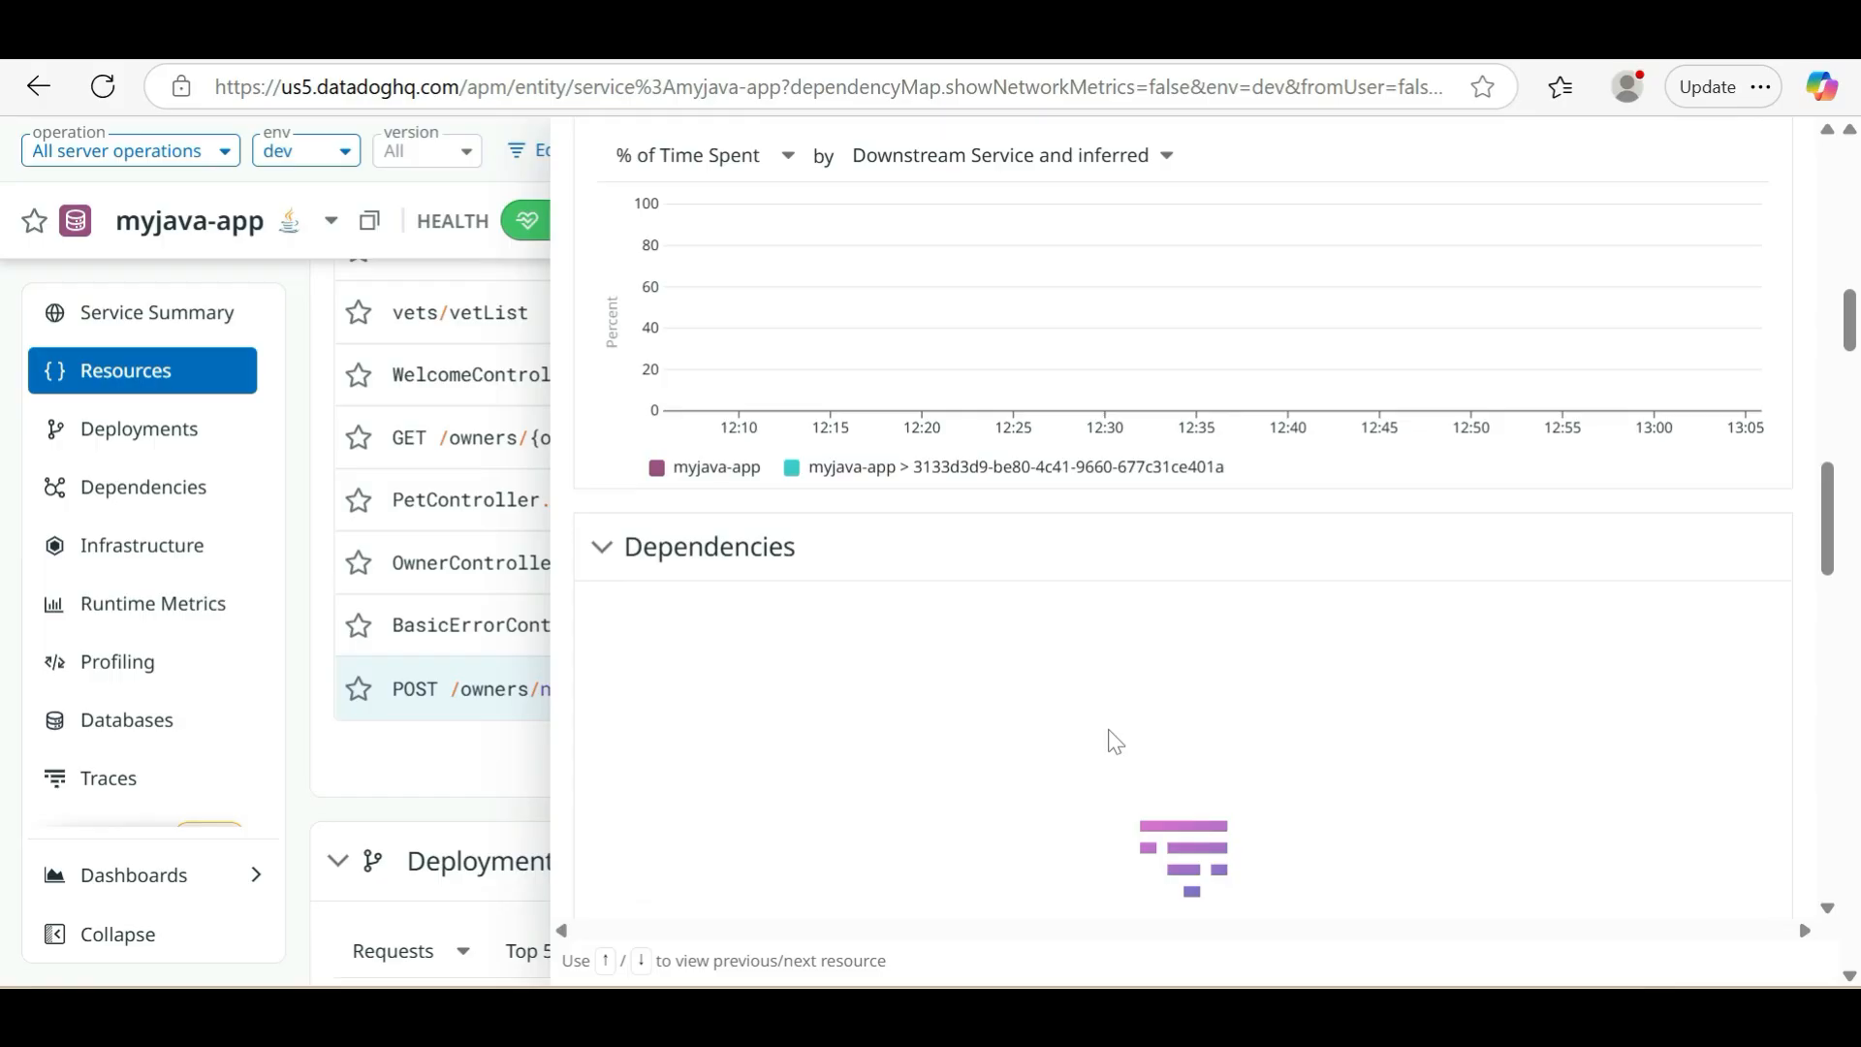
pyautogui.moveTo(694, 472)
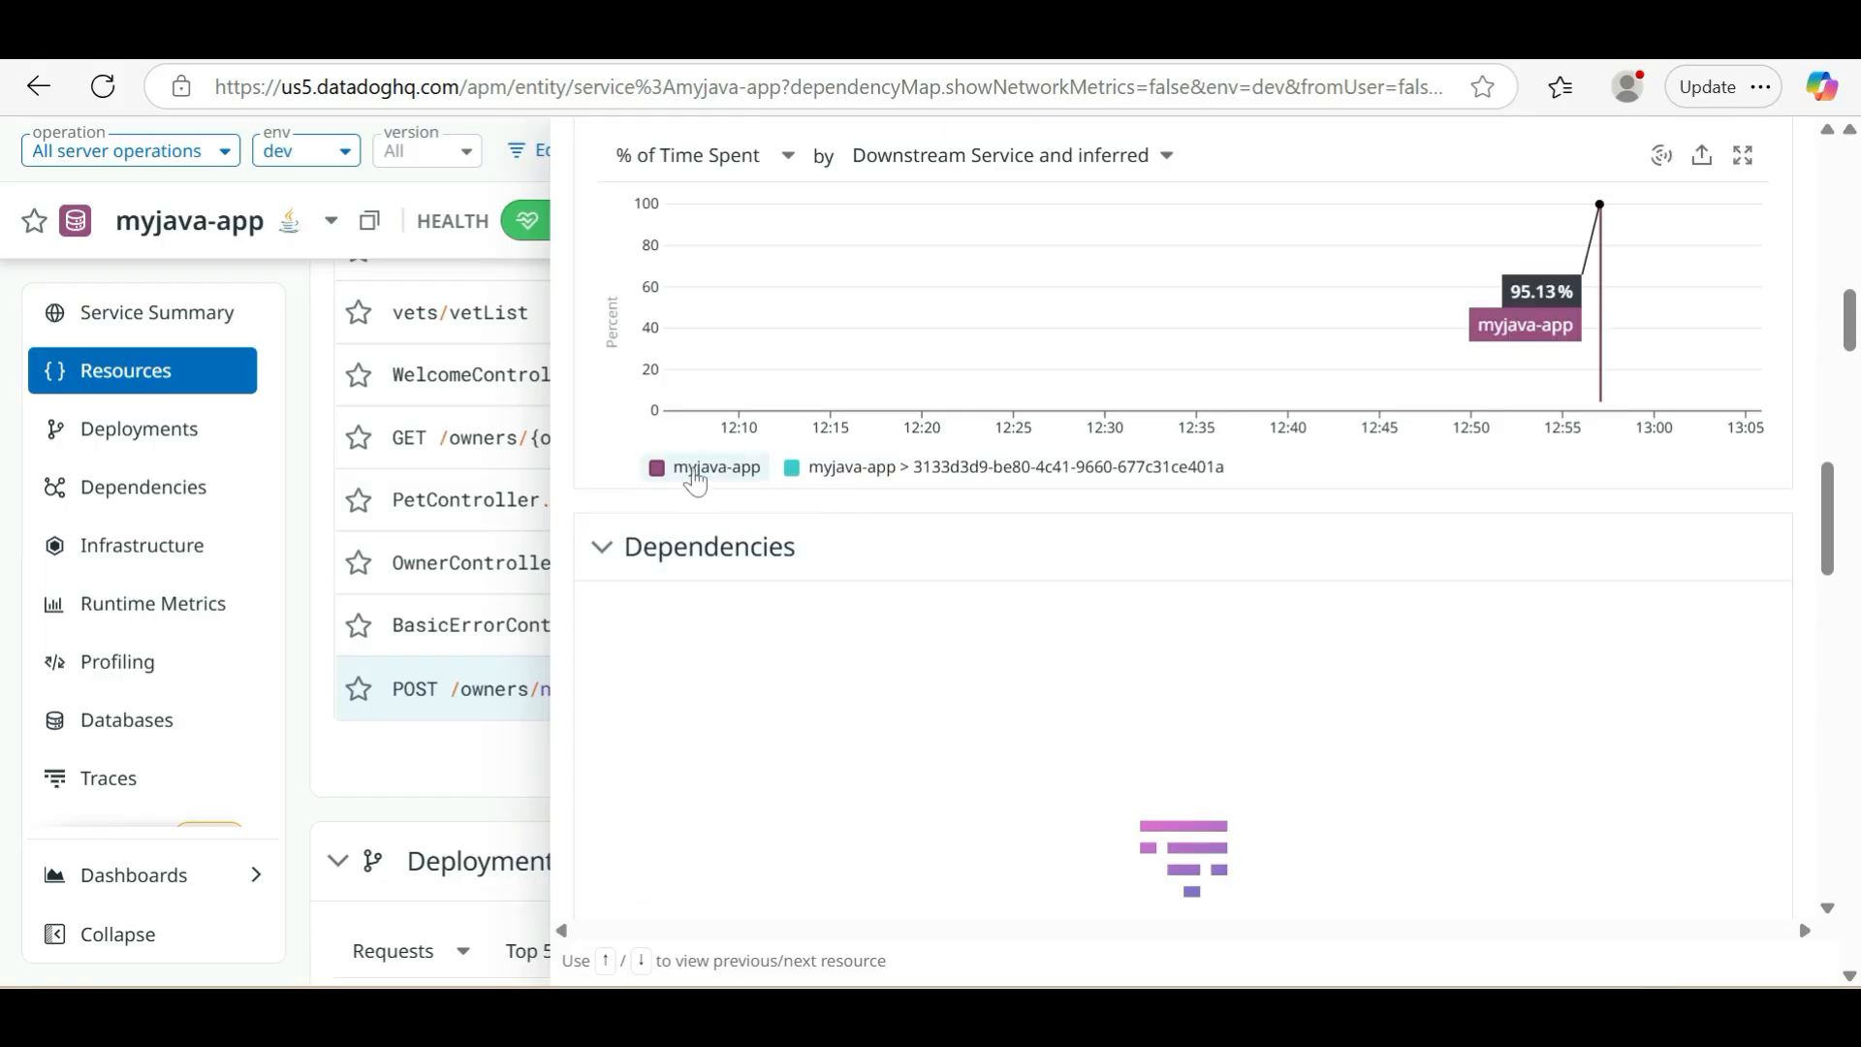
pyautogui.moveTo(854, 482)
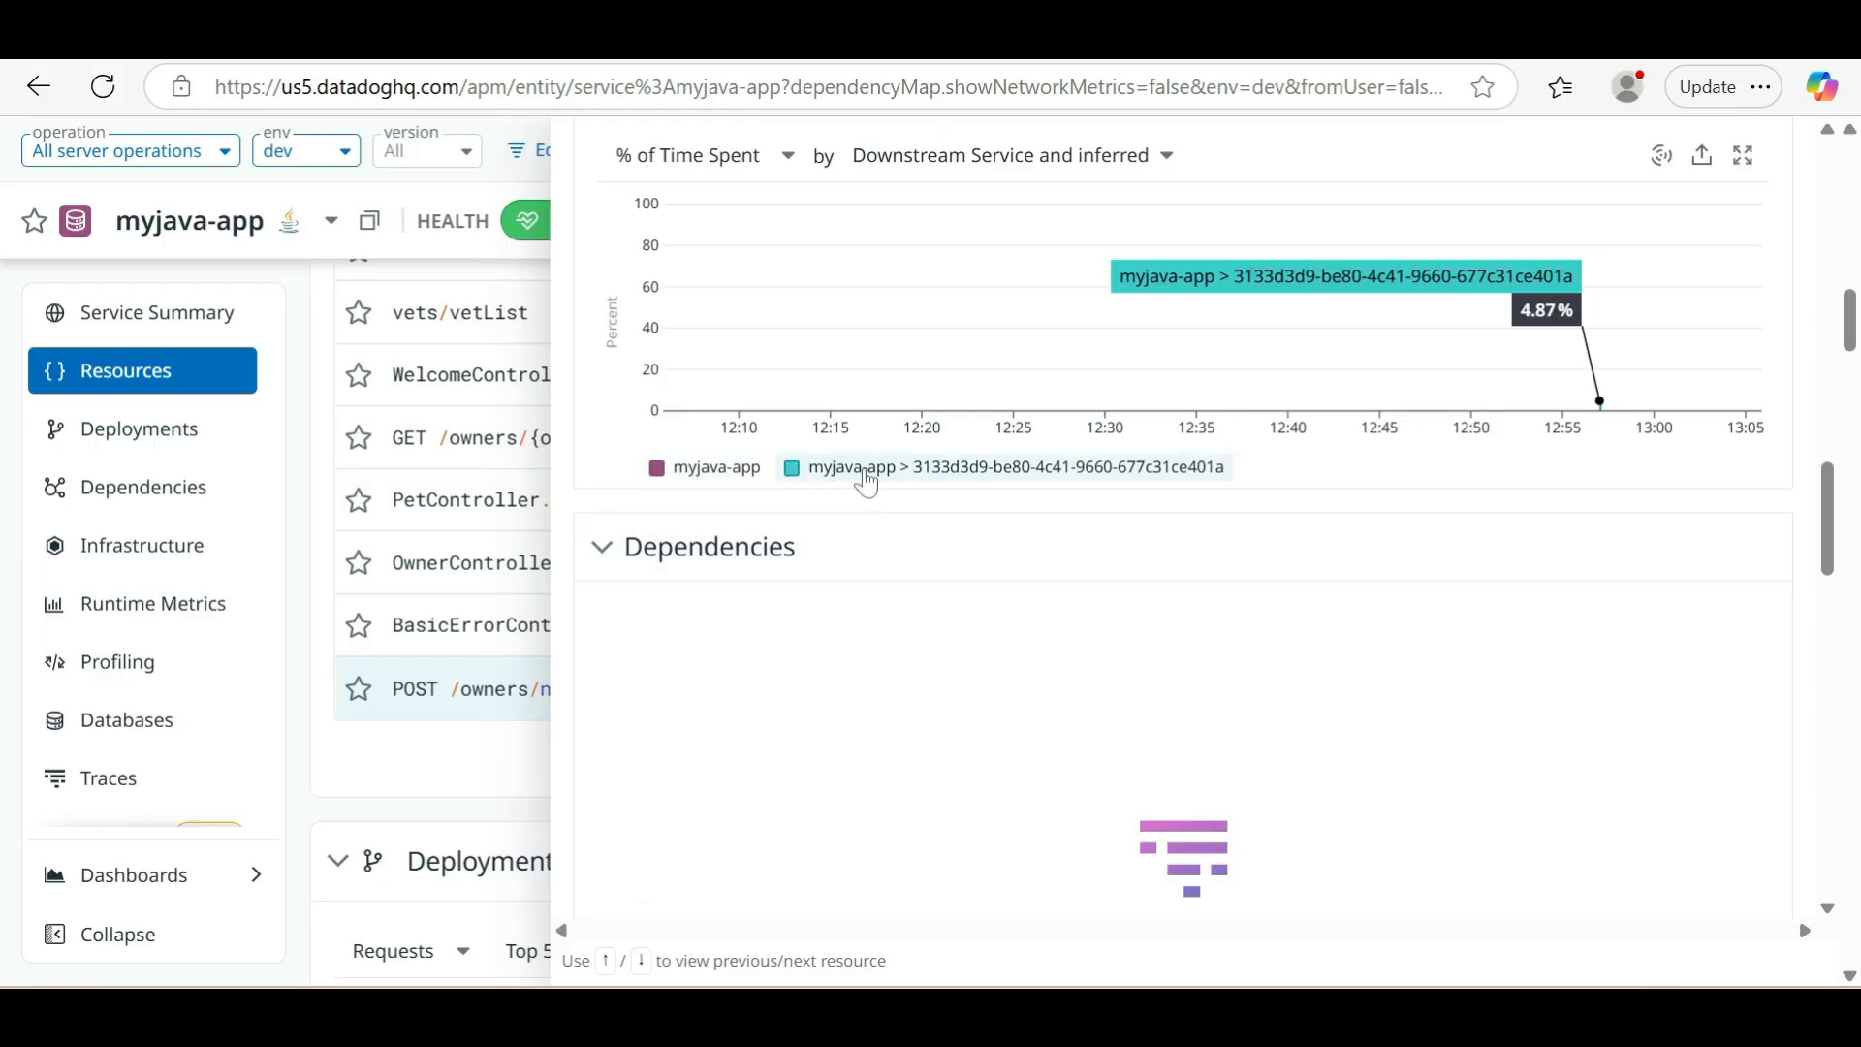
pyautogui.scroll(15, 926, 738)
pyautogui.scroll(6, 926, 737)
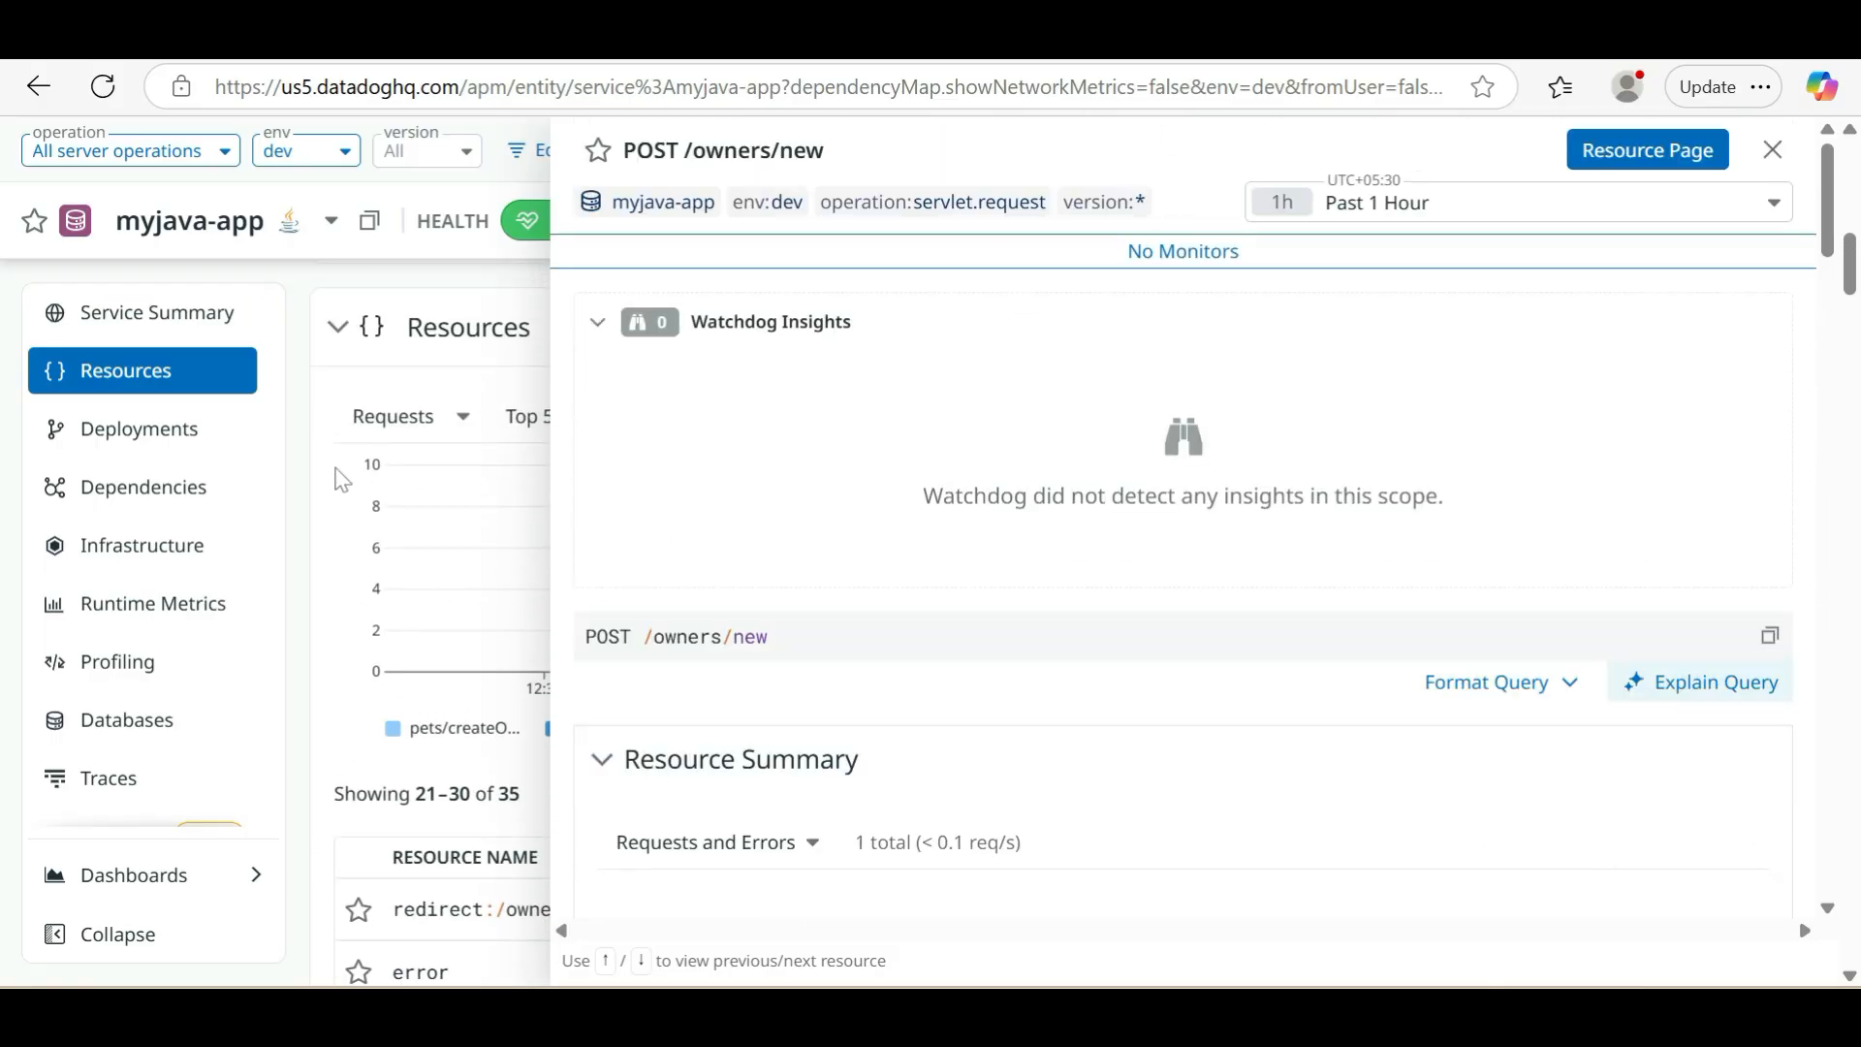
pyautogui.click(317, 564)
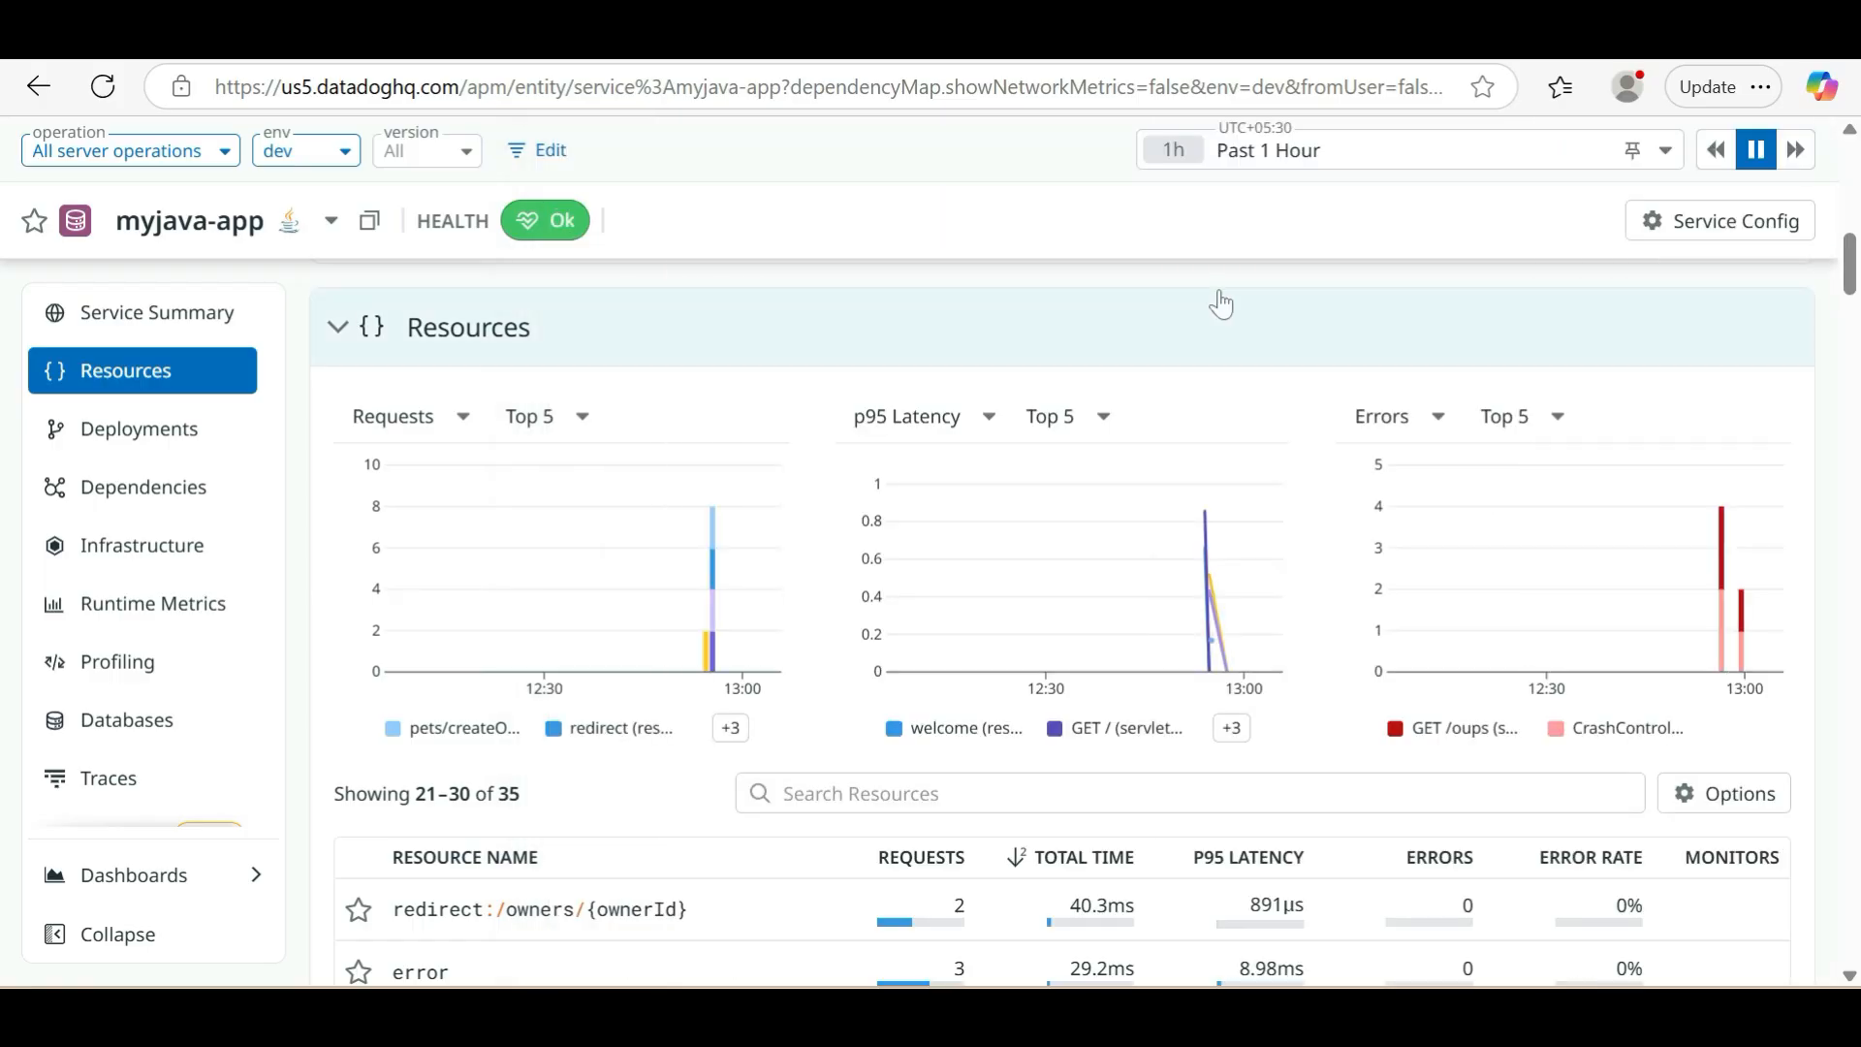
# Examine the requests, average latency and errors per version in the Deployments section of myjava-app
pyautogui.scroll(-4, 1212, 485)
pyautogui.scroll(-8, 1212, 611)
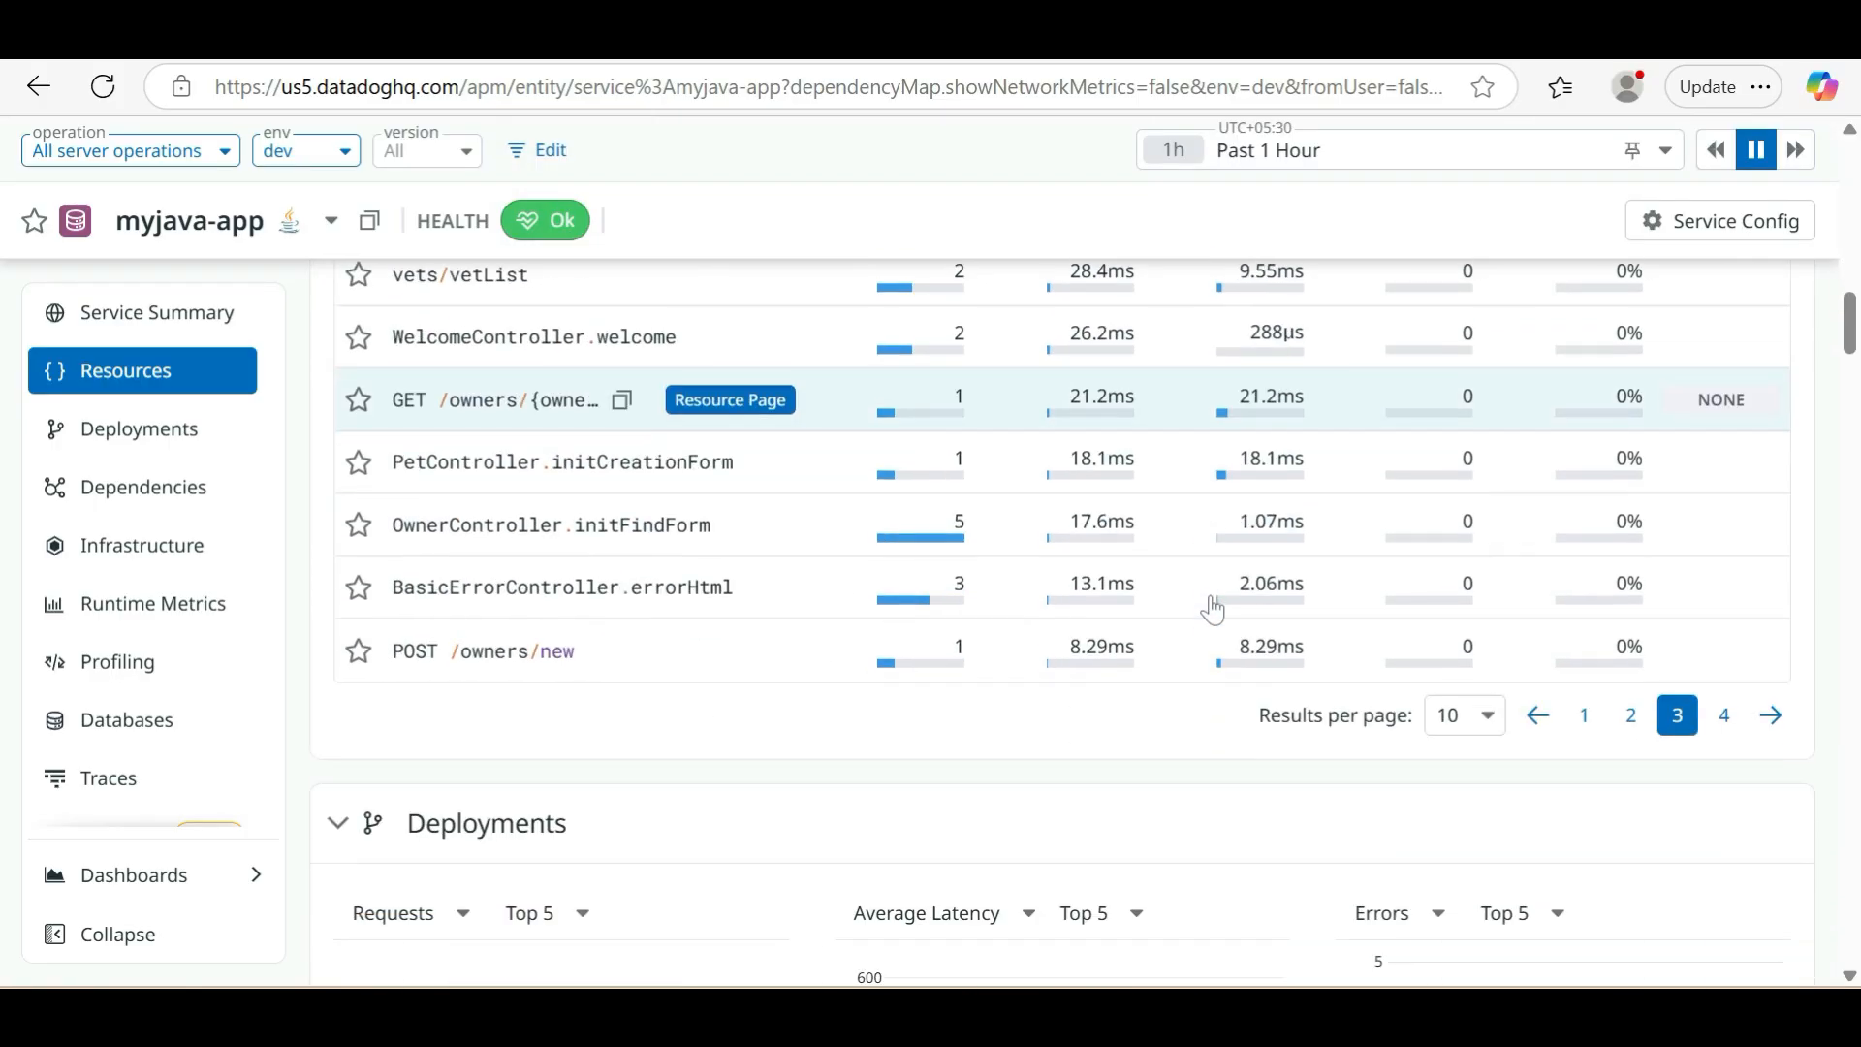
pyautogui.scroll(-2, 1218, 608)
pyautogui.moveTo(1704, 565)
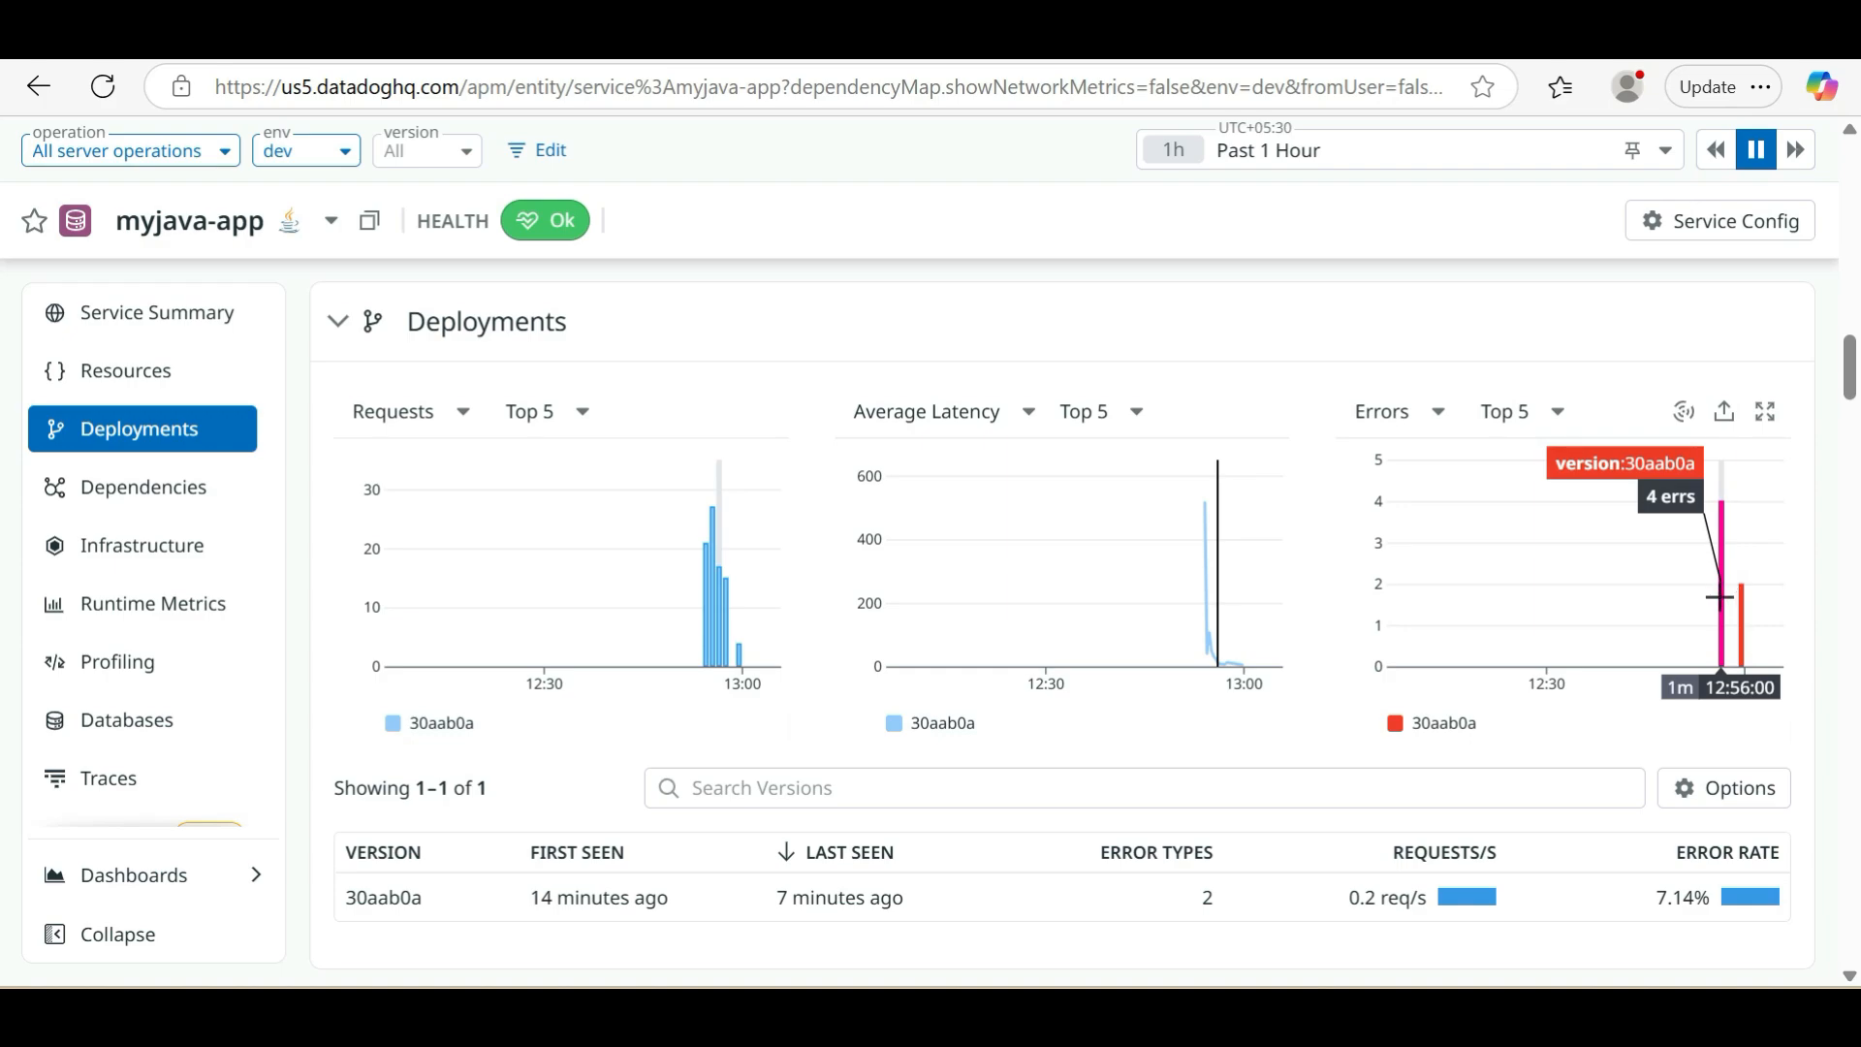
pyautogui.click(1719, 596)
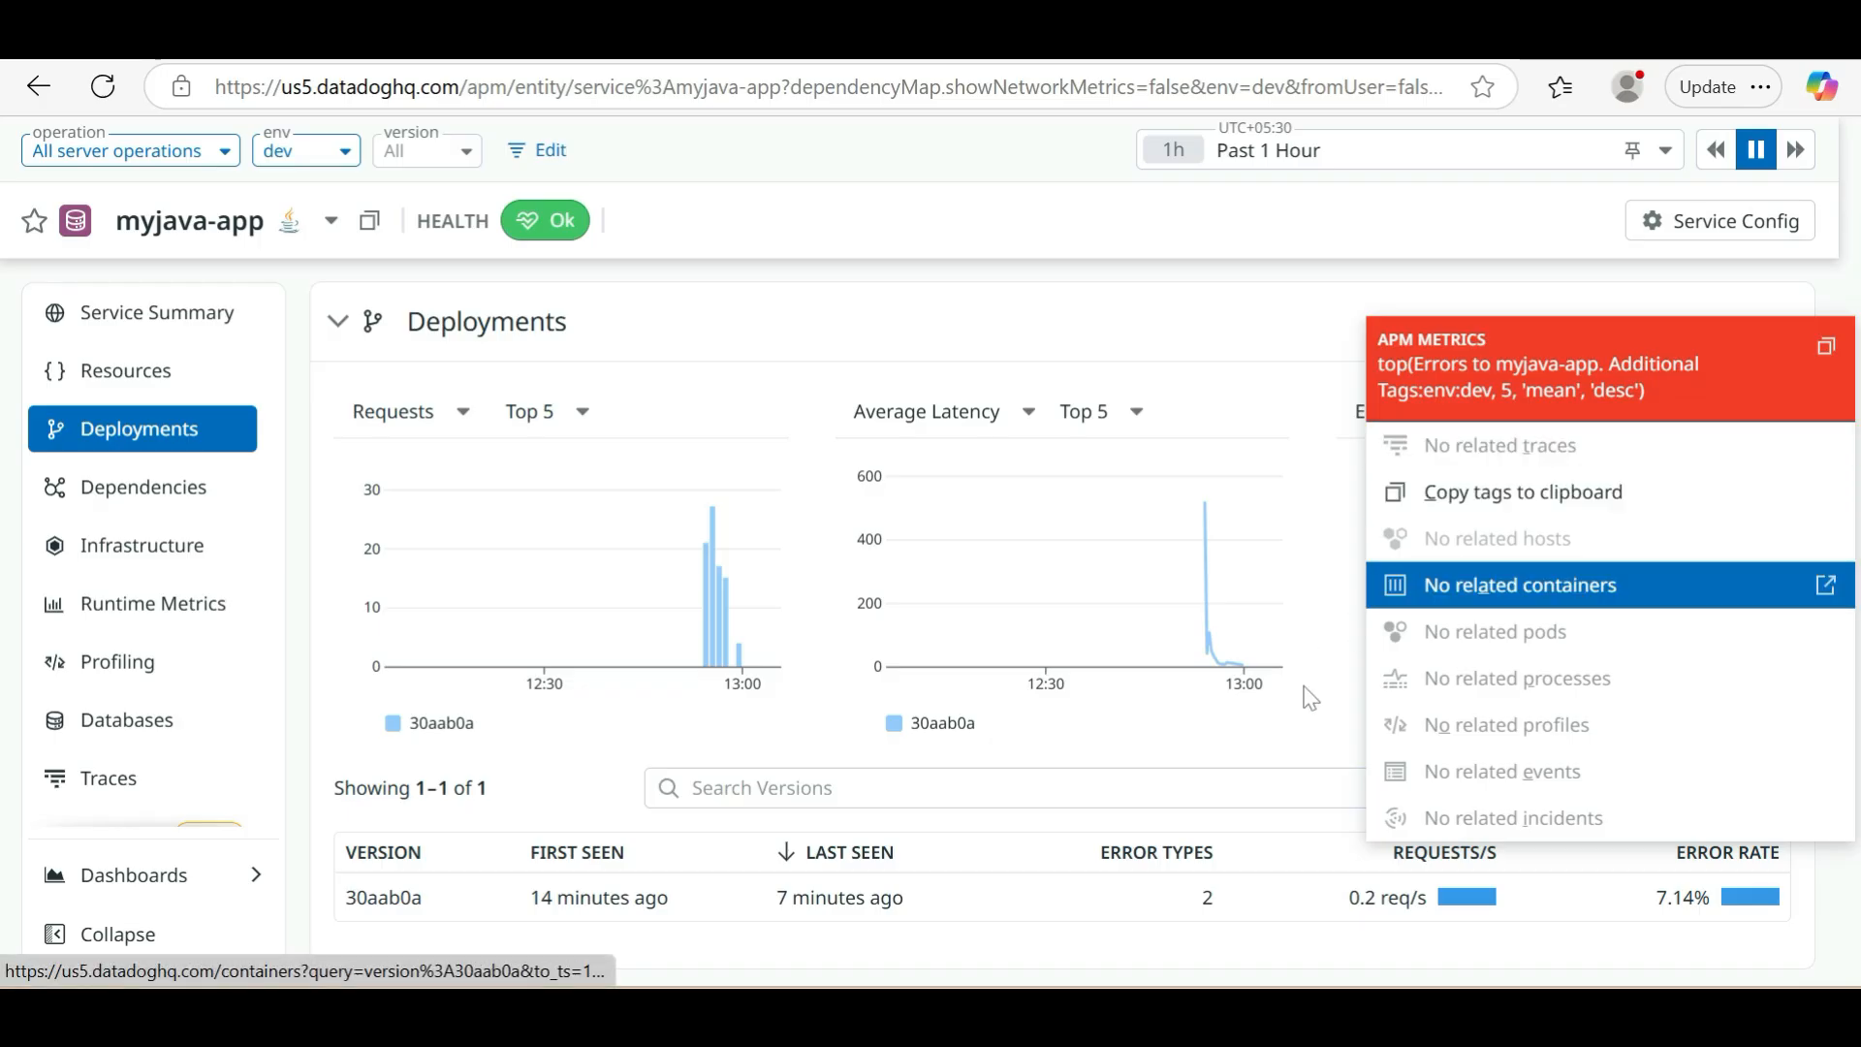
pyautogui.click(1291, 742)
# Examine the Dependencies map of myjava-app and inspect its downstream service's health, traffic, error and latency details
pyautogui.scroll(-5, 1290, 737)
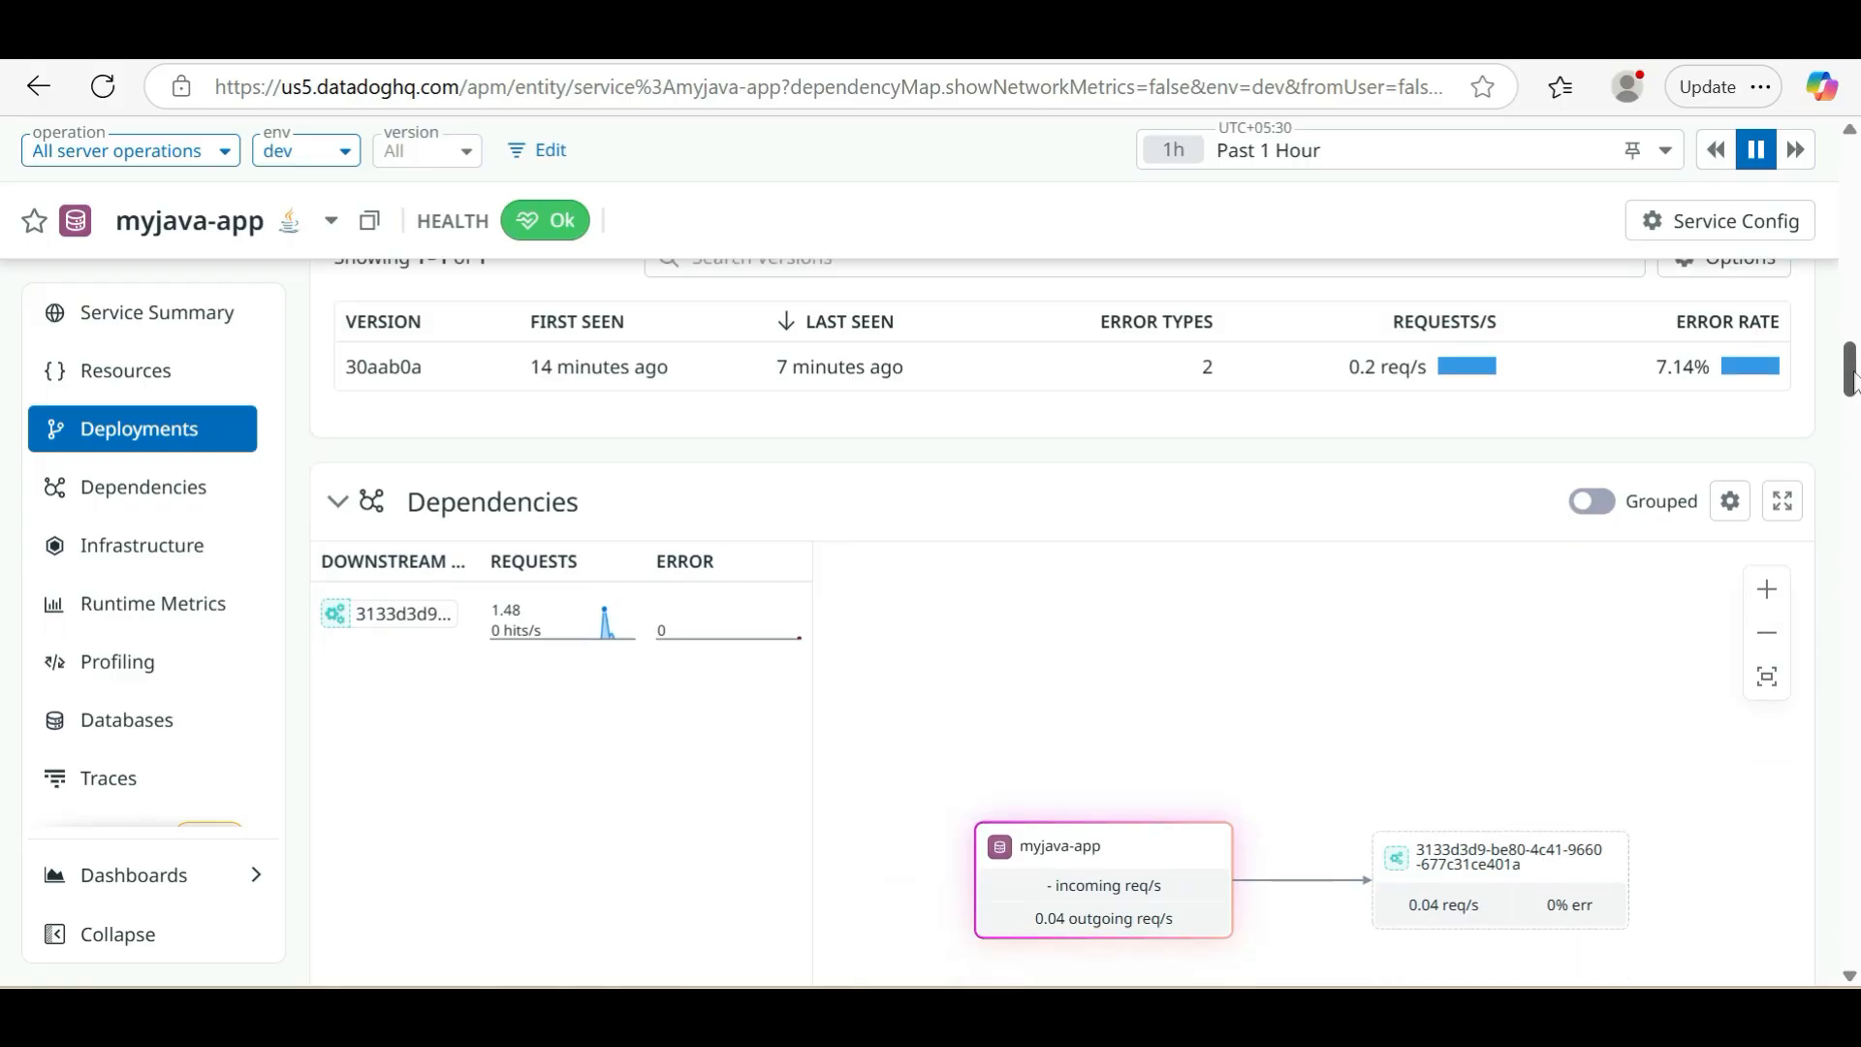
pyautogui.scroll(-5, 1853, 405)
pyautogui.scroll(3, 1853, 405)
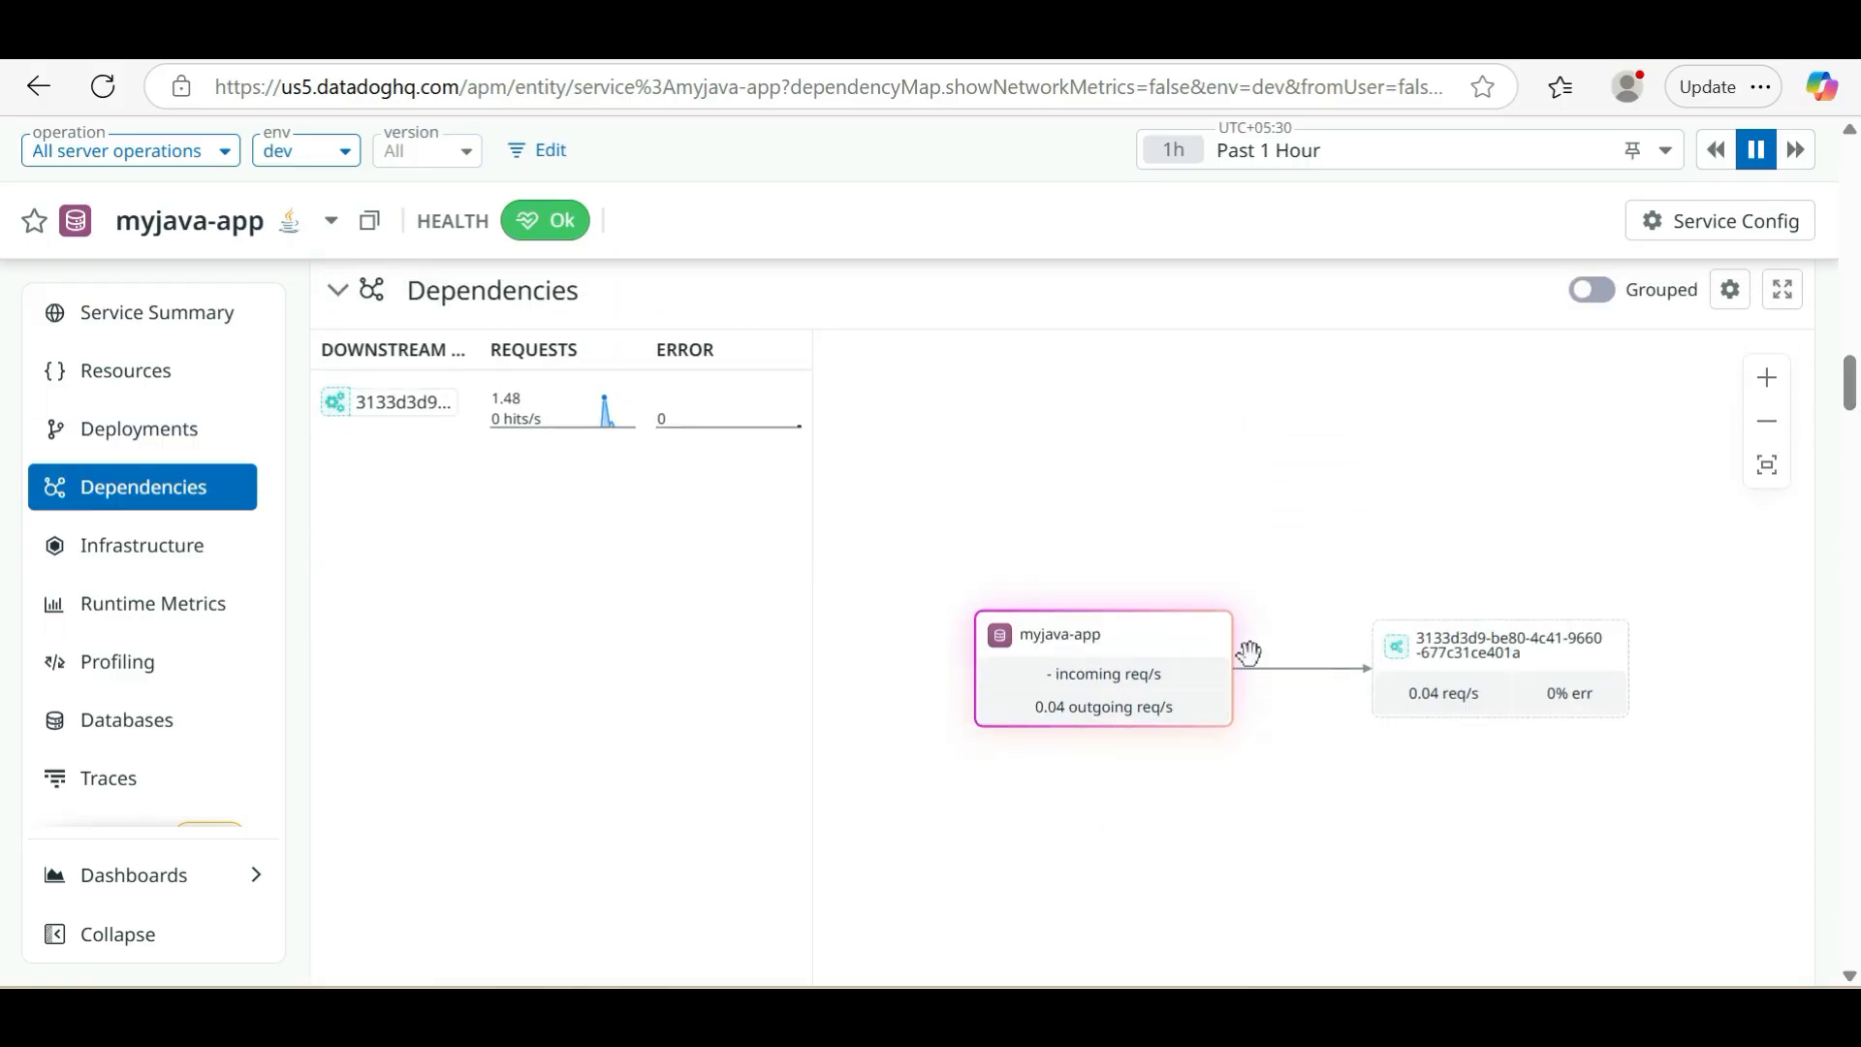
pyautogui.moveTo(1508, 655)
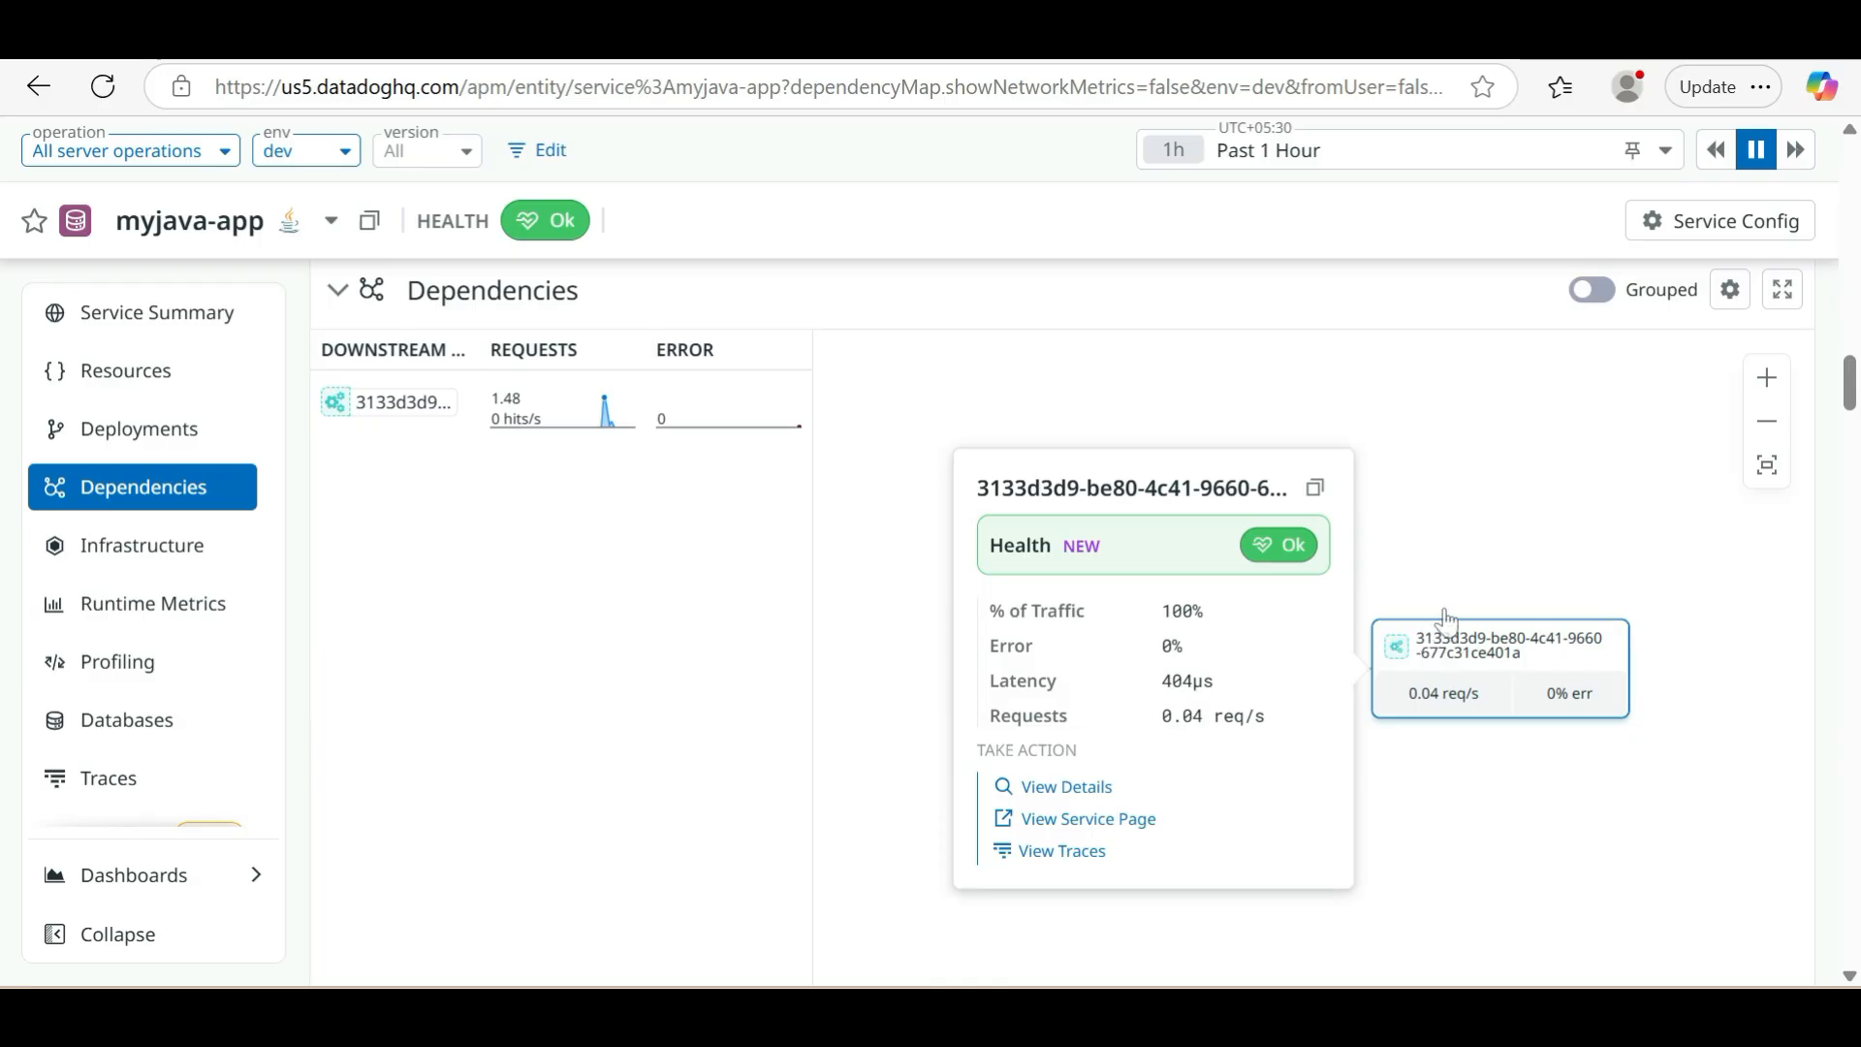
pyautogui.moveTo(1446, 660)
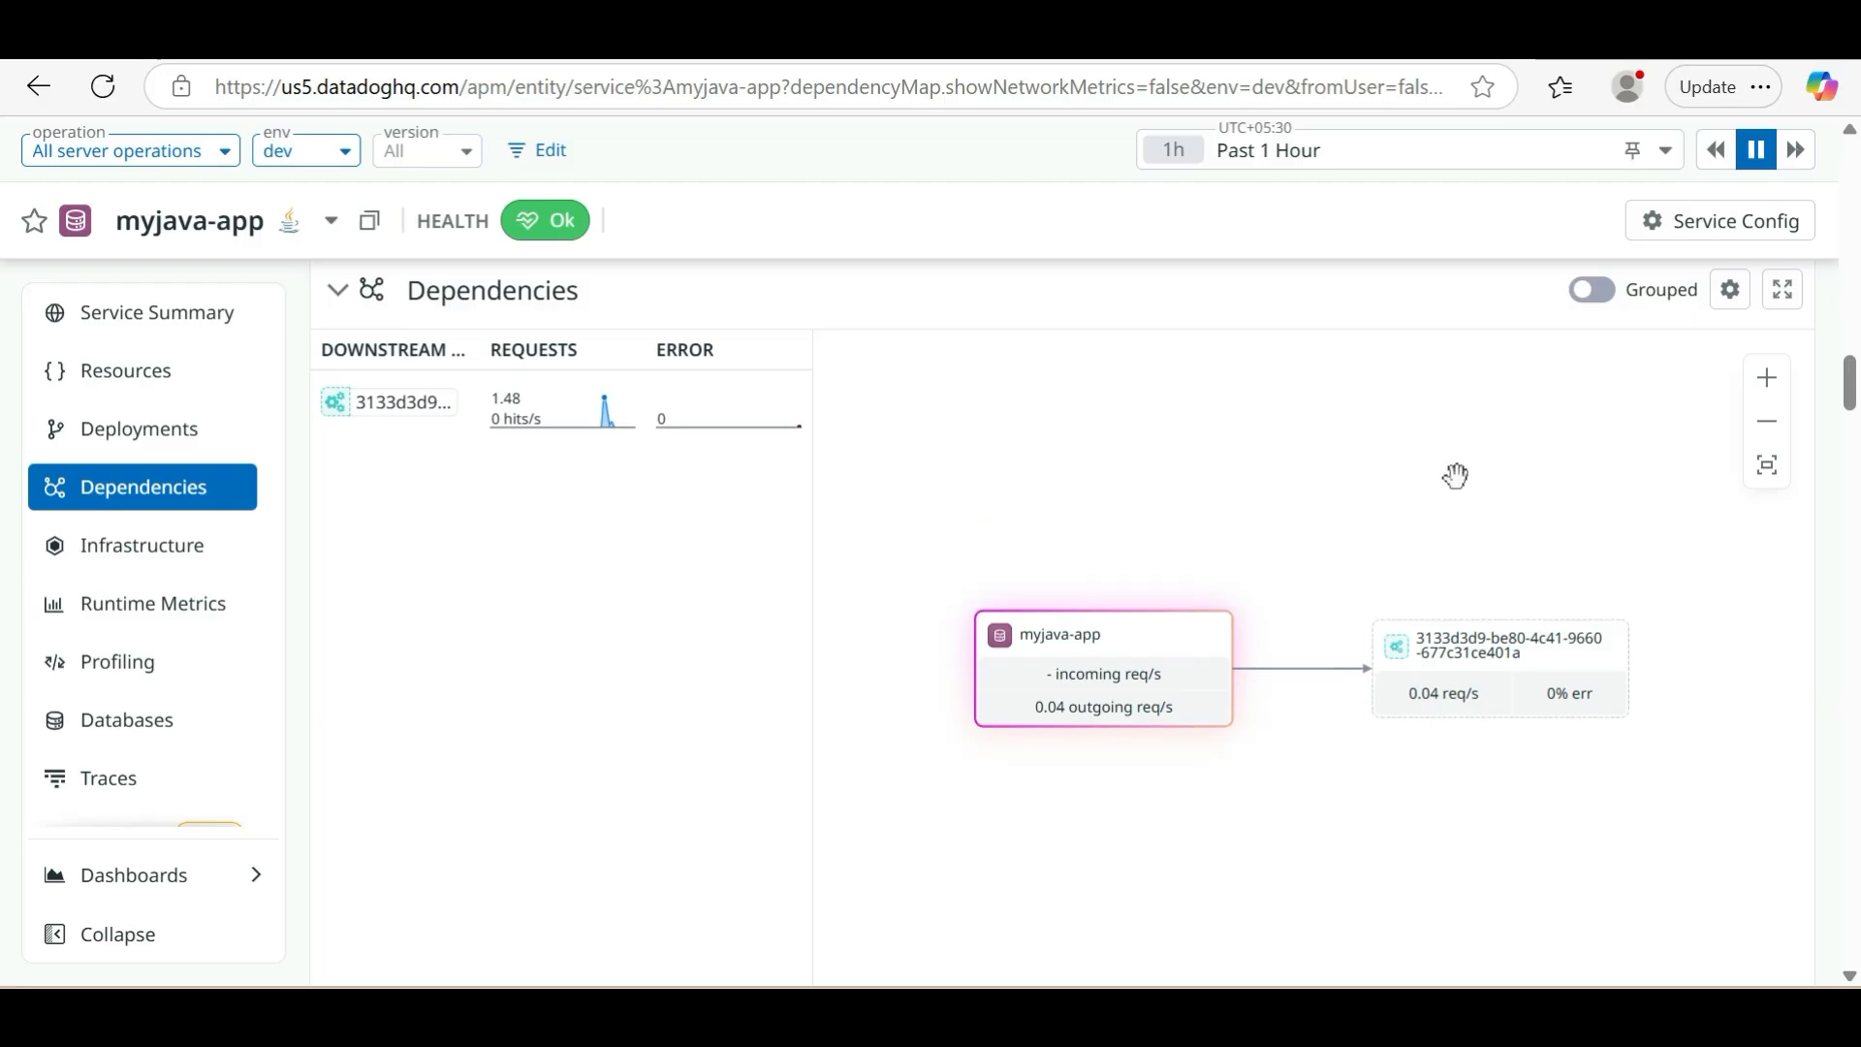
# Return to the Service Summary and review its request, error, latency and change graphs, with a brief look at the Resources section
pyautogui.scroll(-7, 628, 675)
pyautogui.scroll(10, 628, 676)
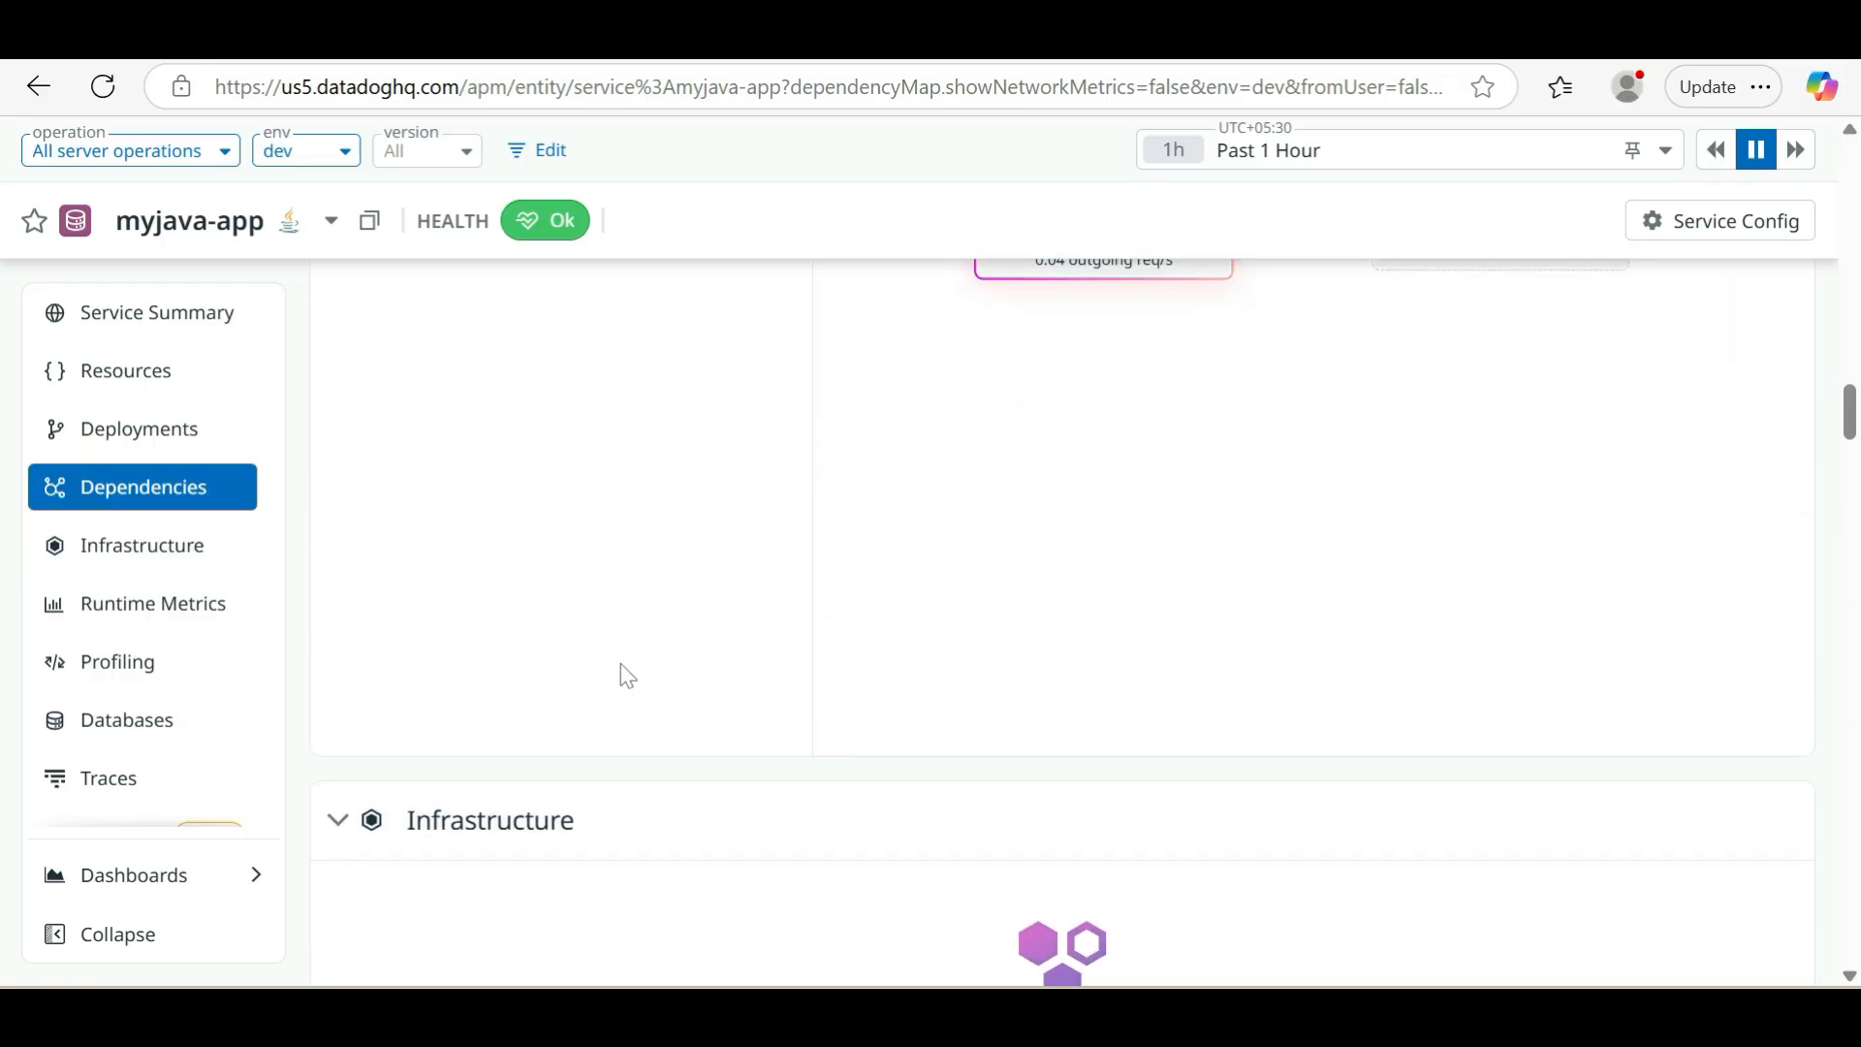
pyautogui.scroll(5, 621, 663)
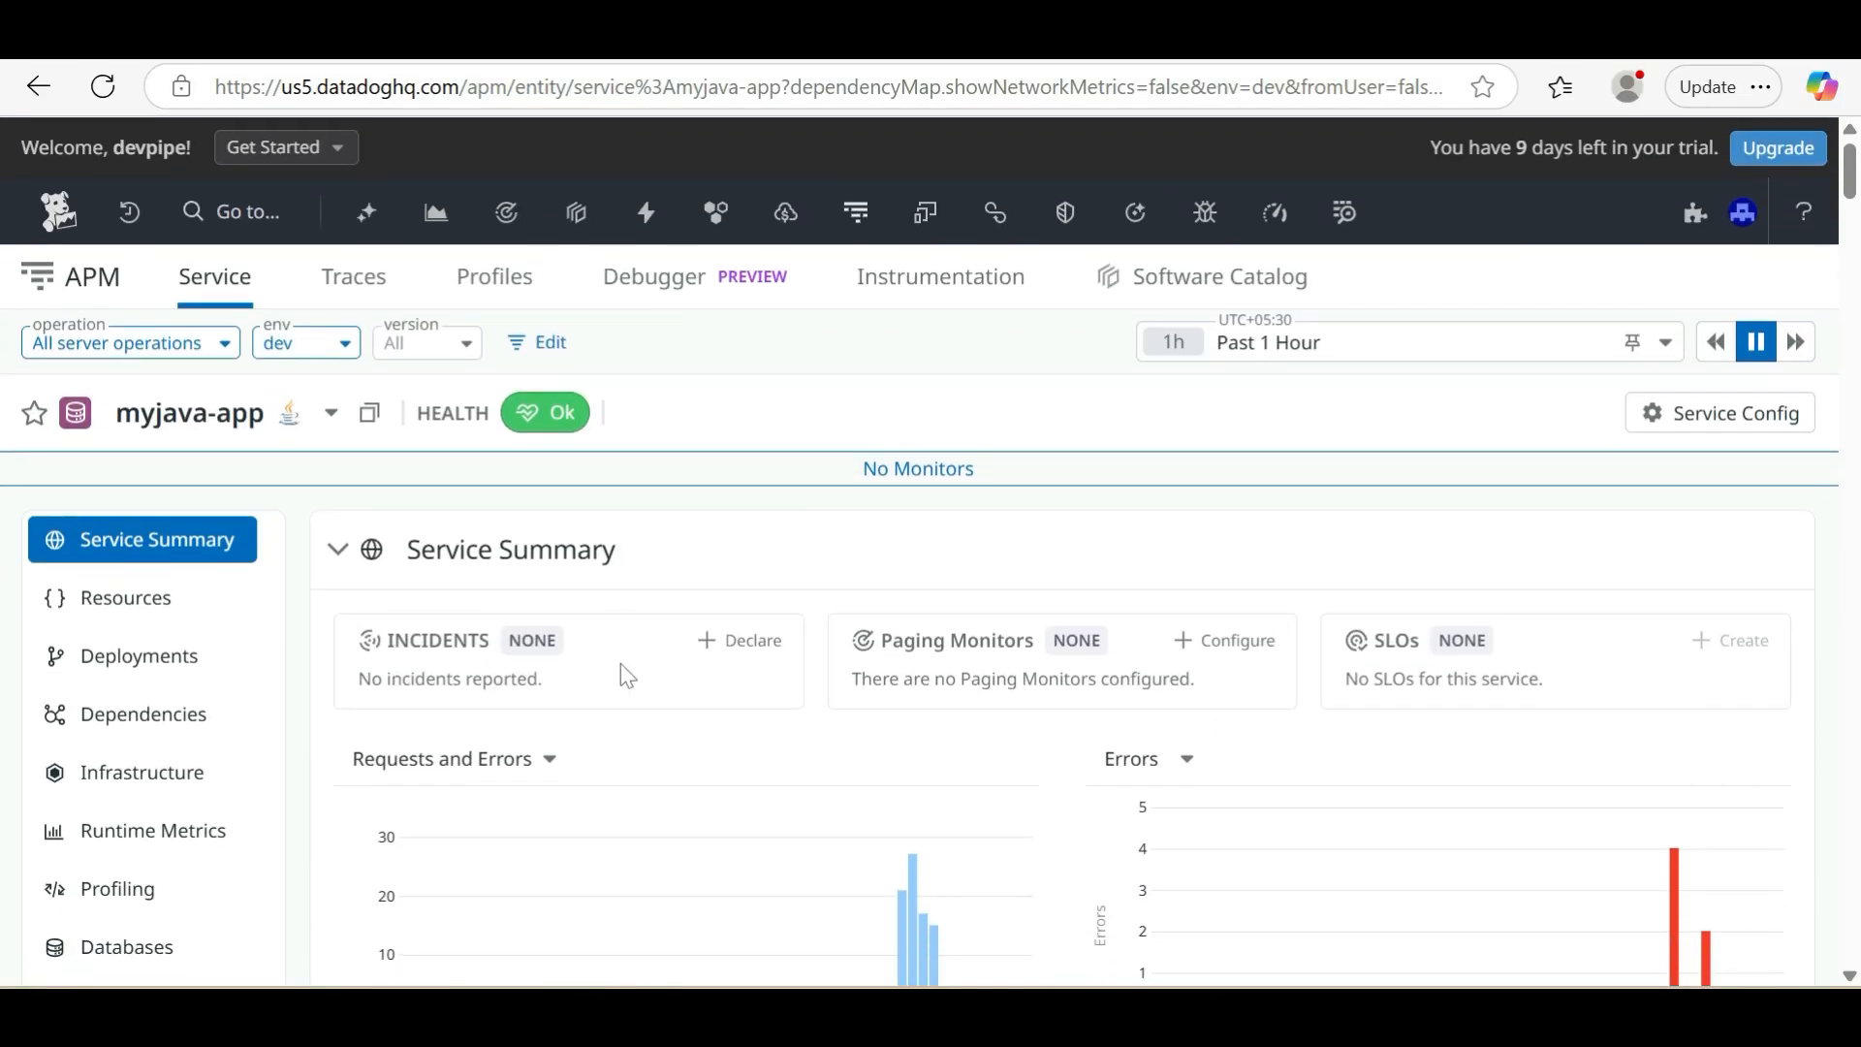
pyautogui.scroll(-2, 620, 664)
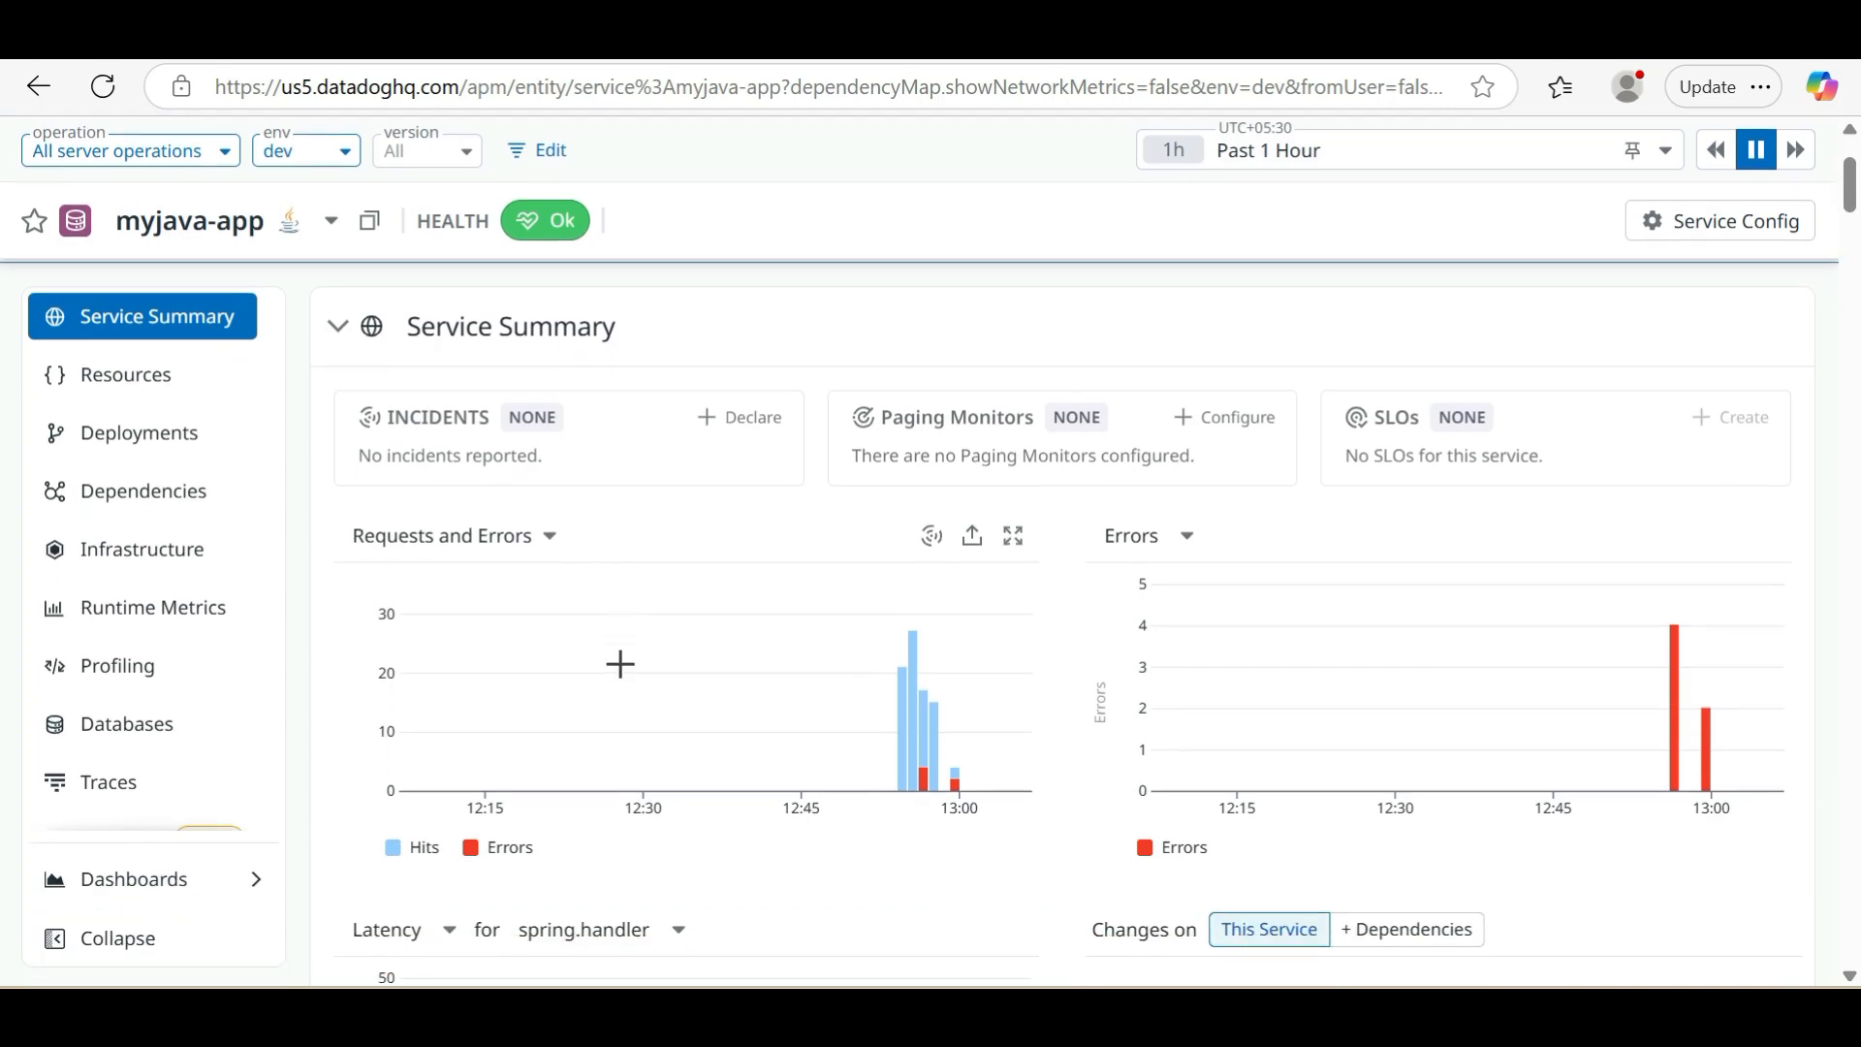
pyautogui.scroll(-3, 620, 663)
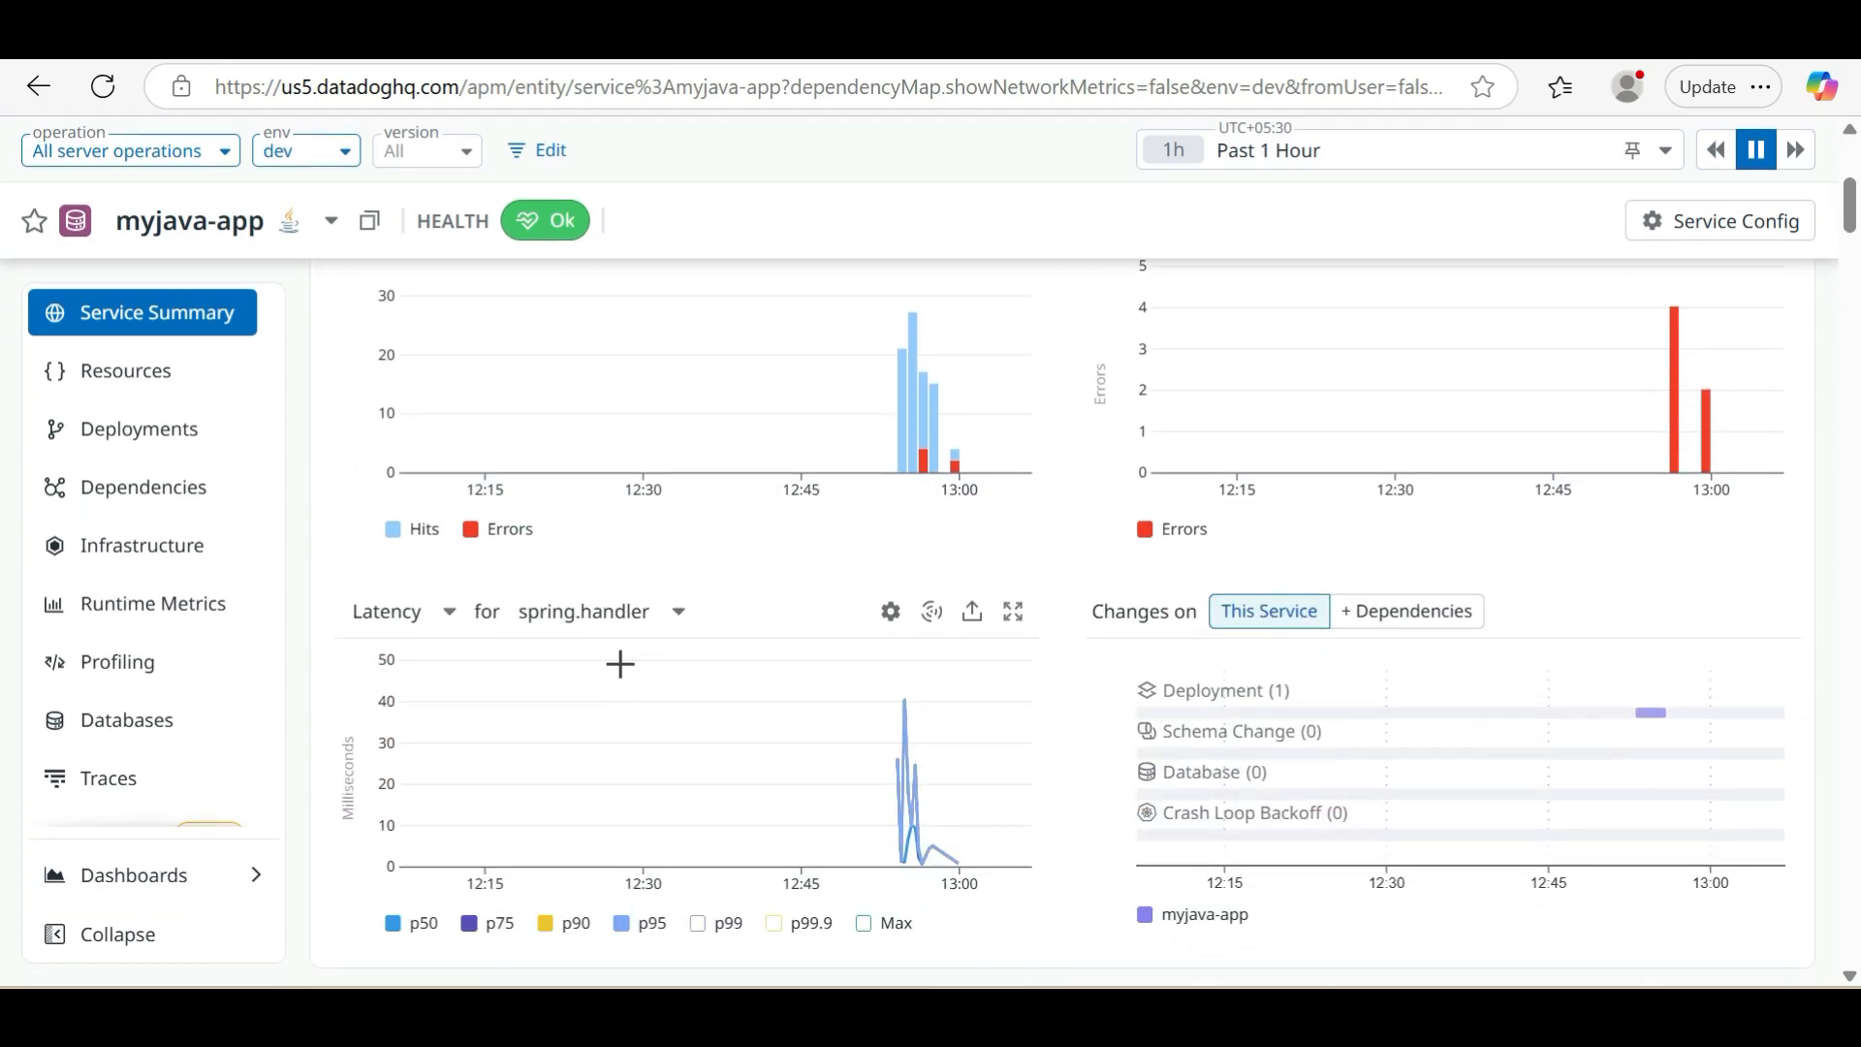
pyautogui.scroll(-2, 621, 664)
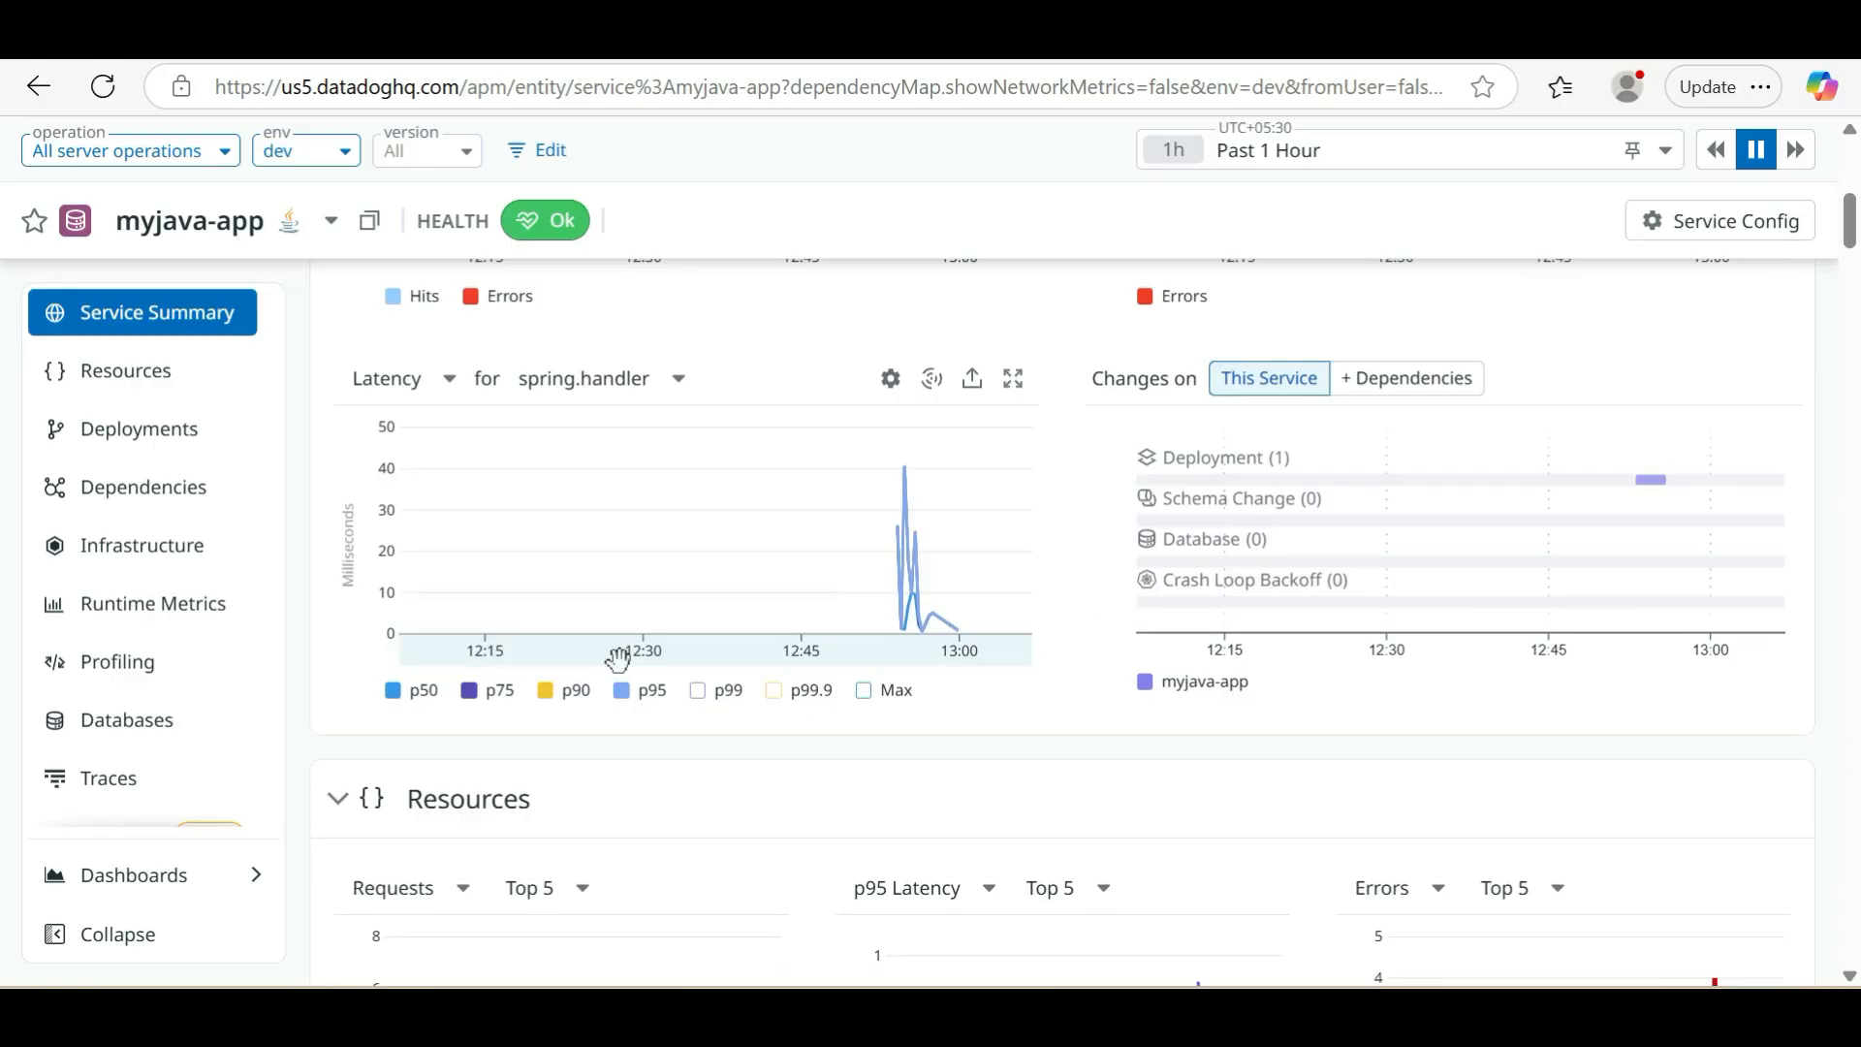
pyautogui.scroll(6, 617, 661)
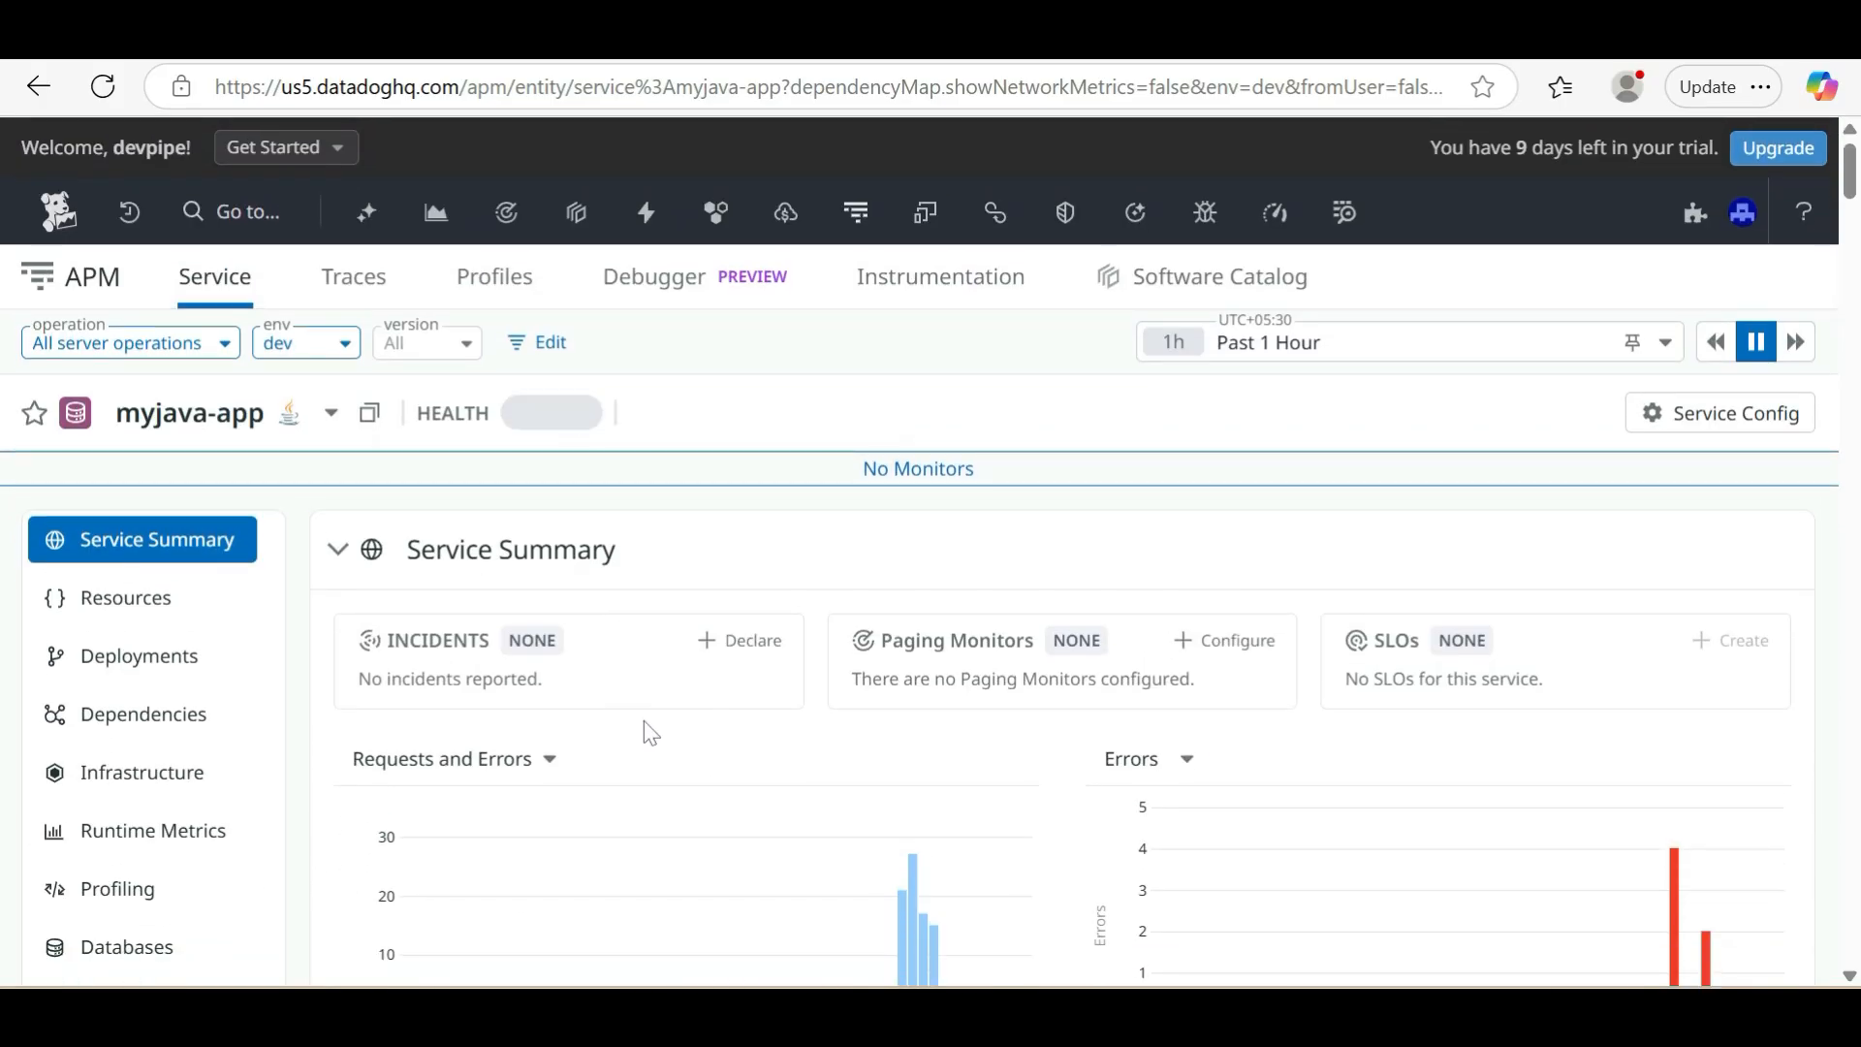
pyautogui.click(110, 611)
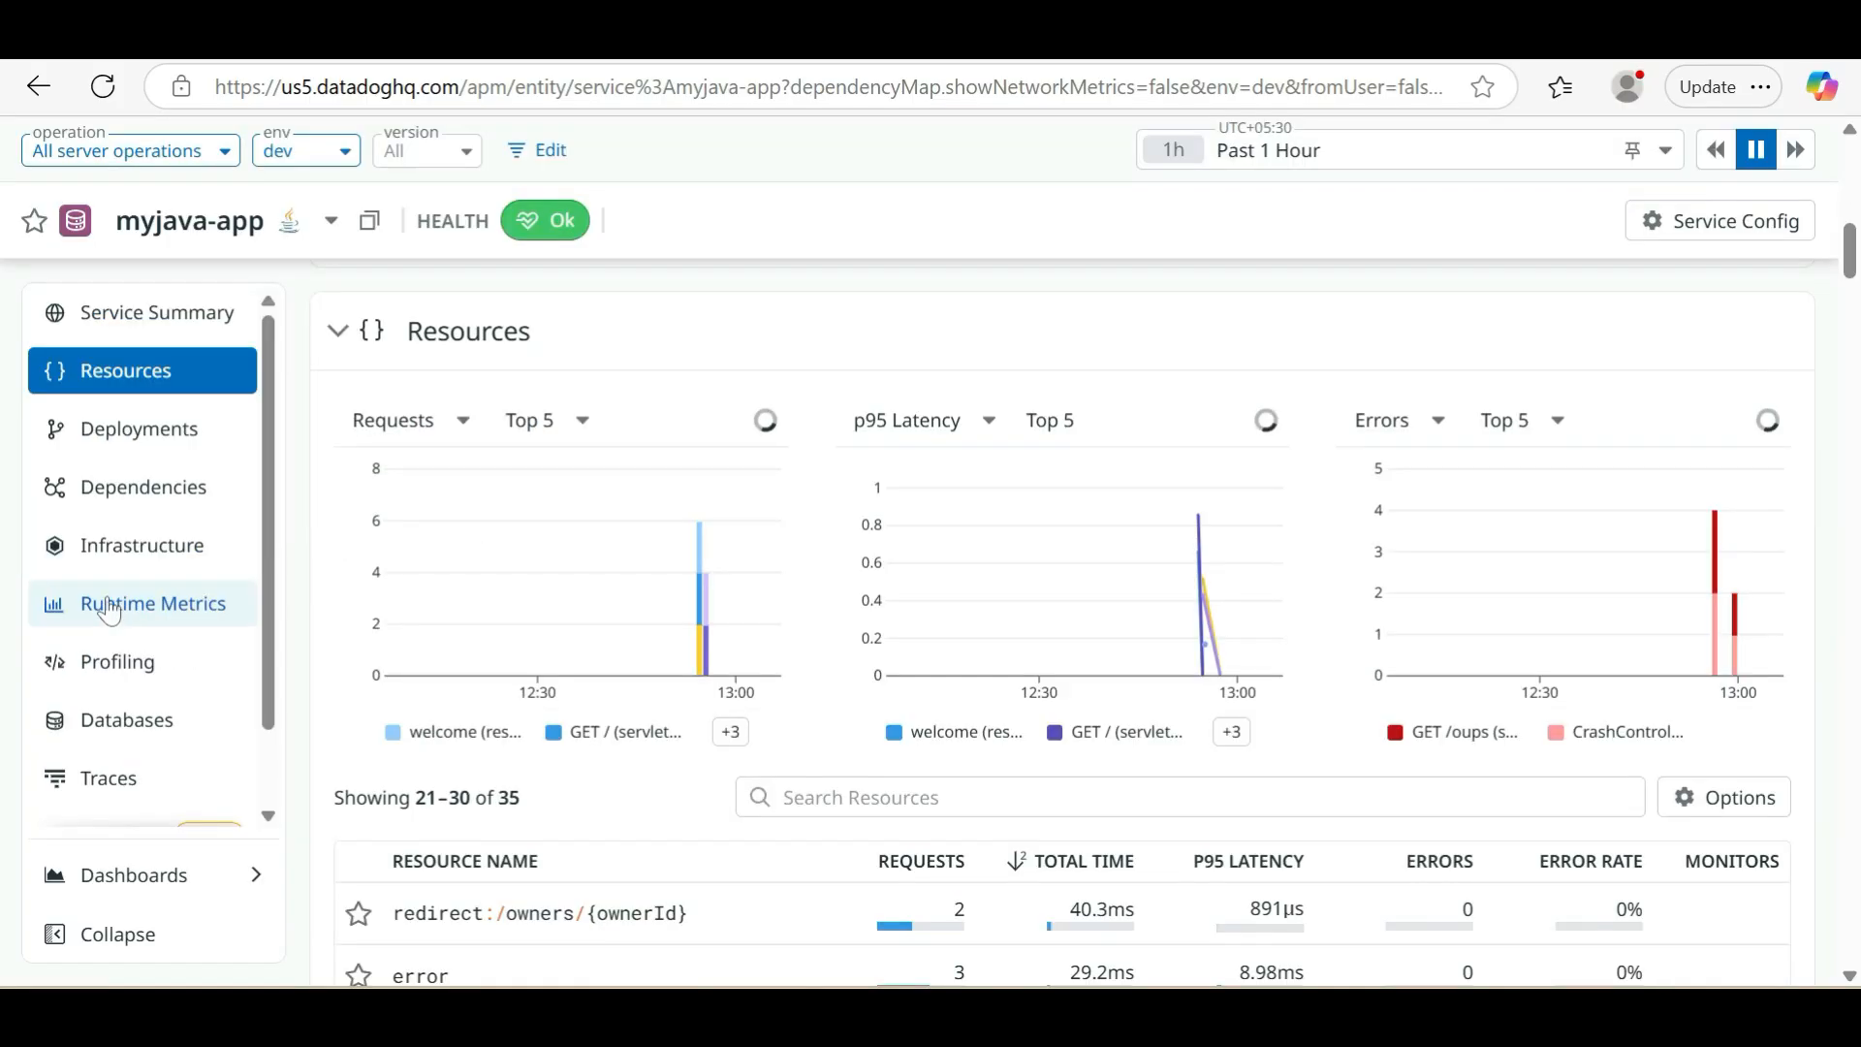
pyautogui.scroll(5, 419, 607)
pyautogui.scroll(5, 228, 602)
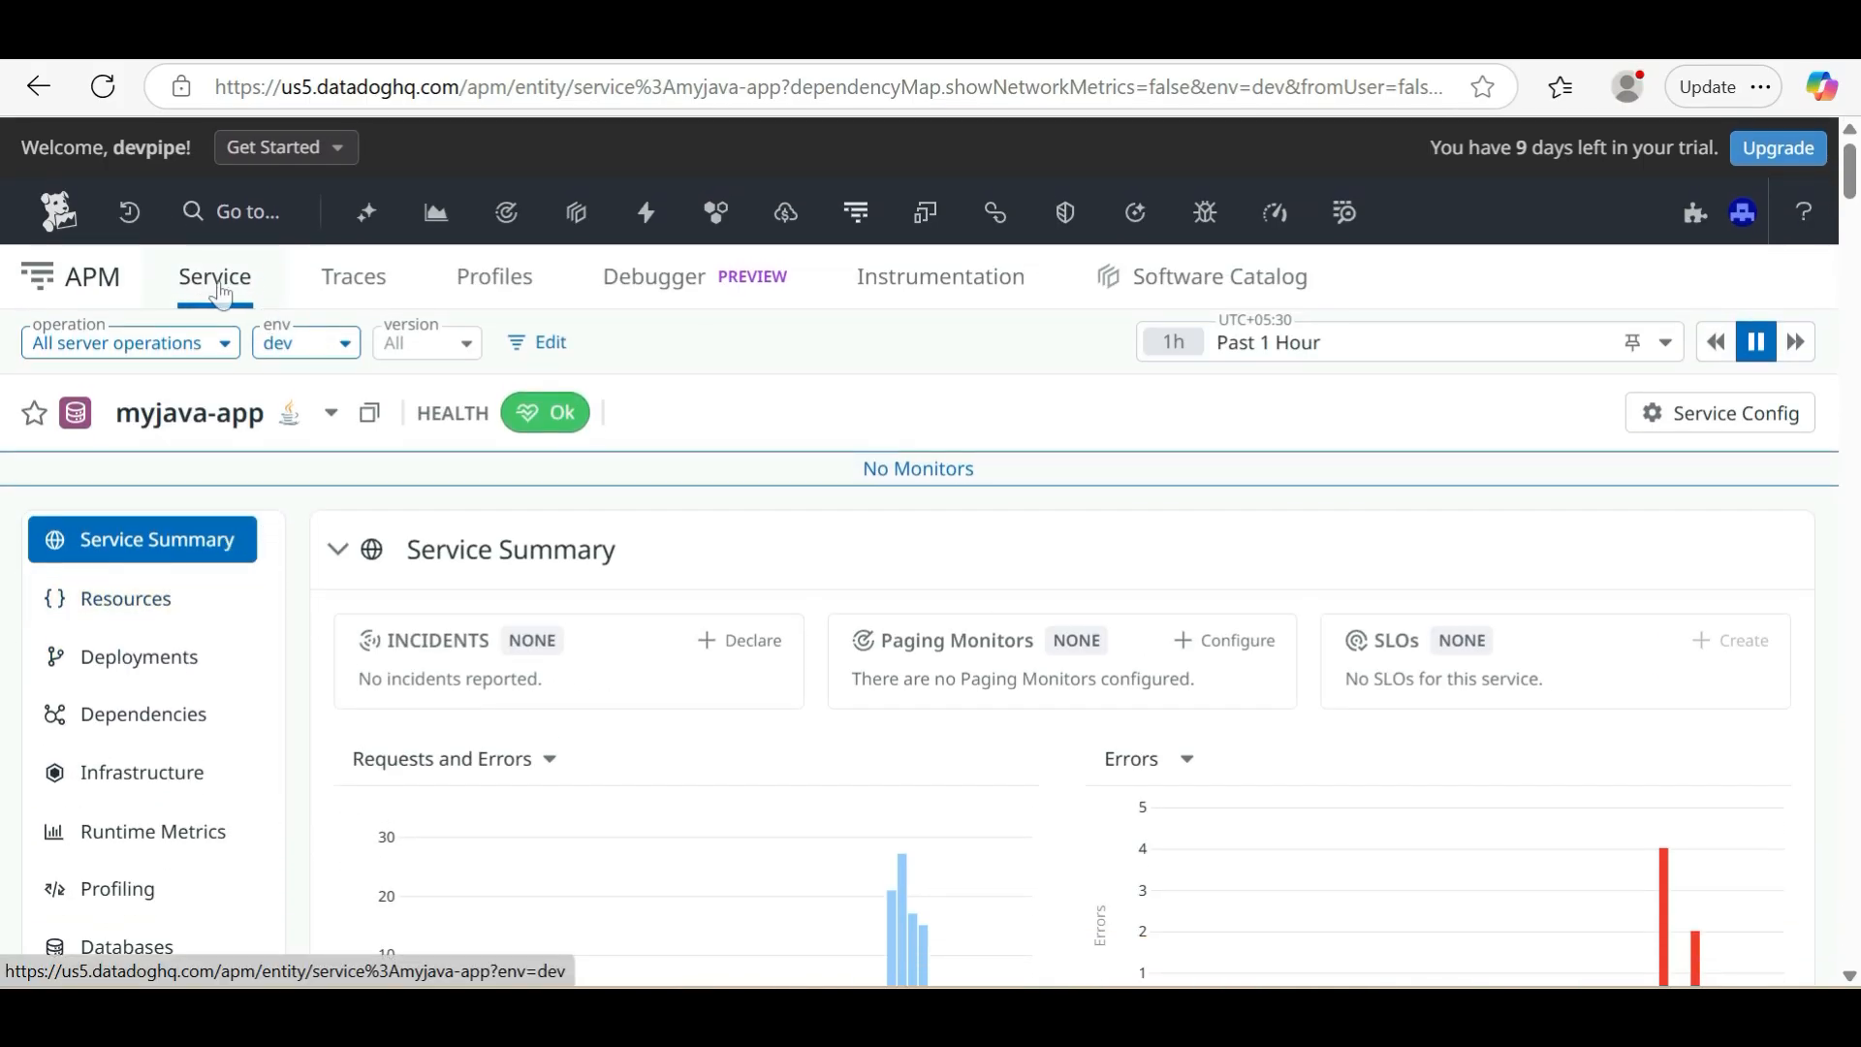
# Open the traces of myjava-app and examine the list of spans with their resources, durations and status codes
pyautogui.click(364, 289)
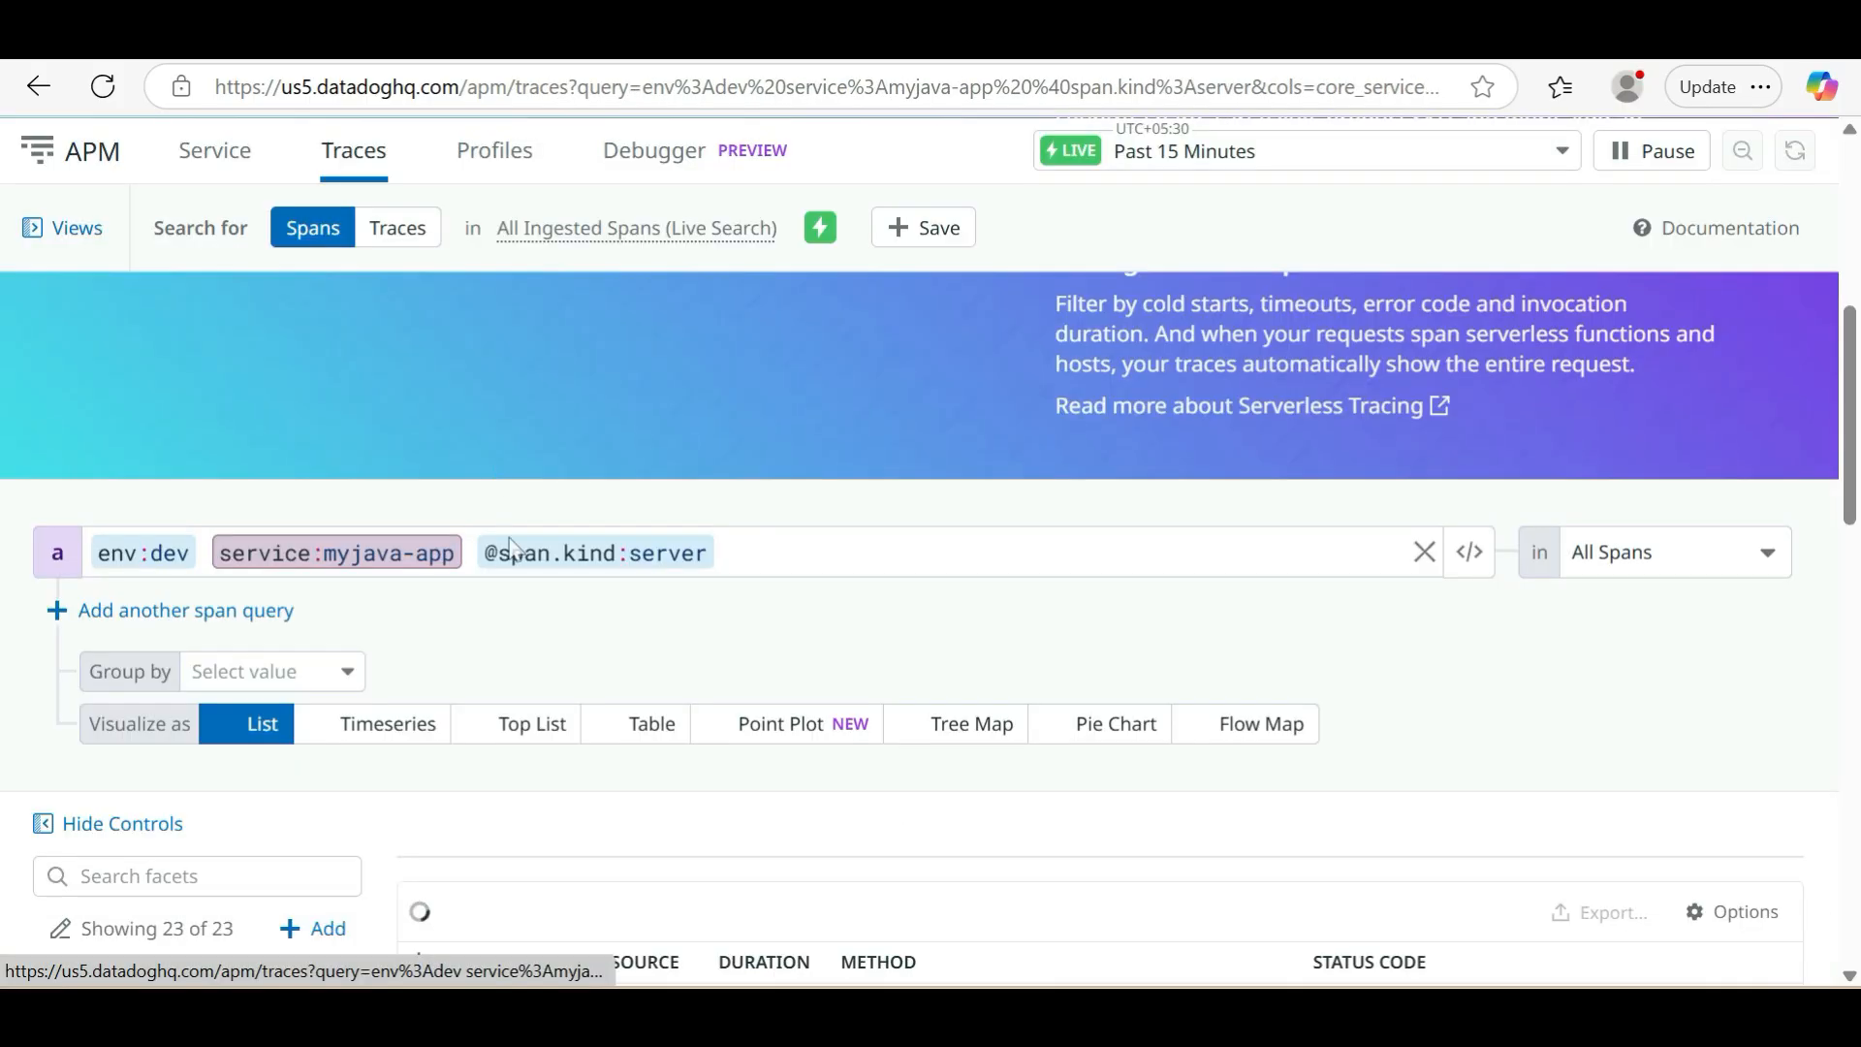
pyautogui.scroll(-2, 712, 822)
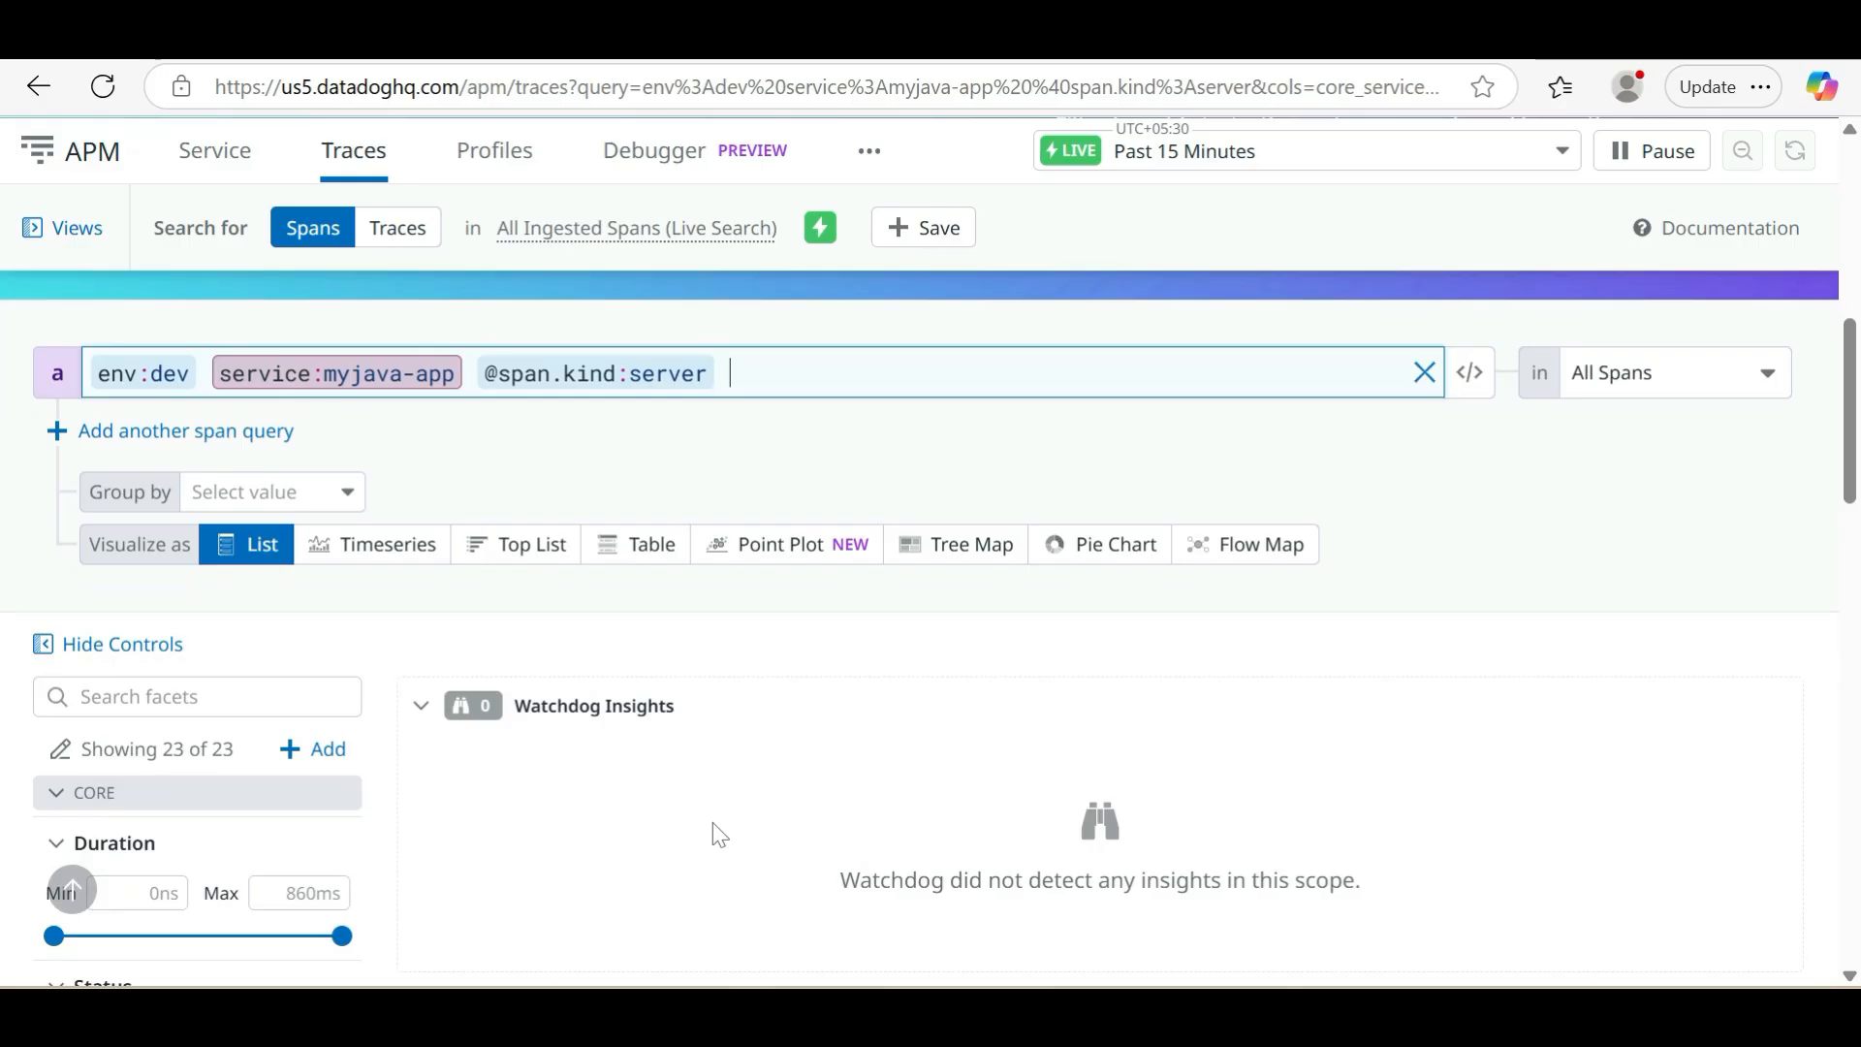
pyautogui.scroll(-4, 718, 834)
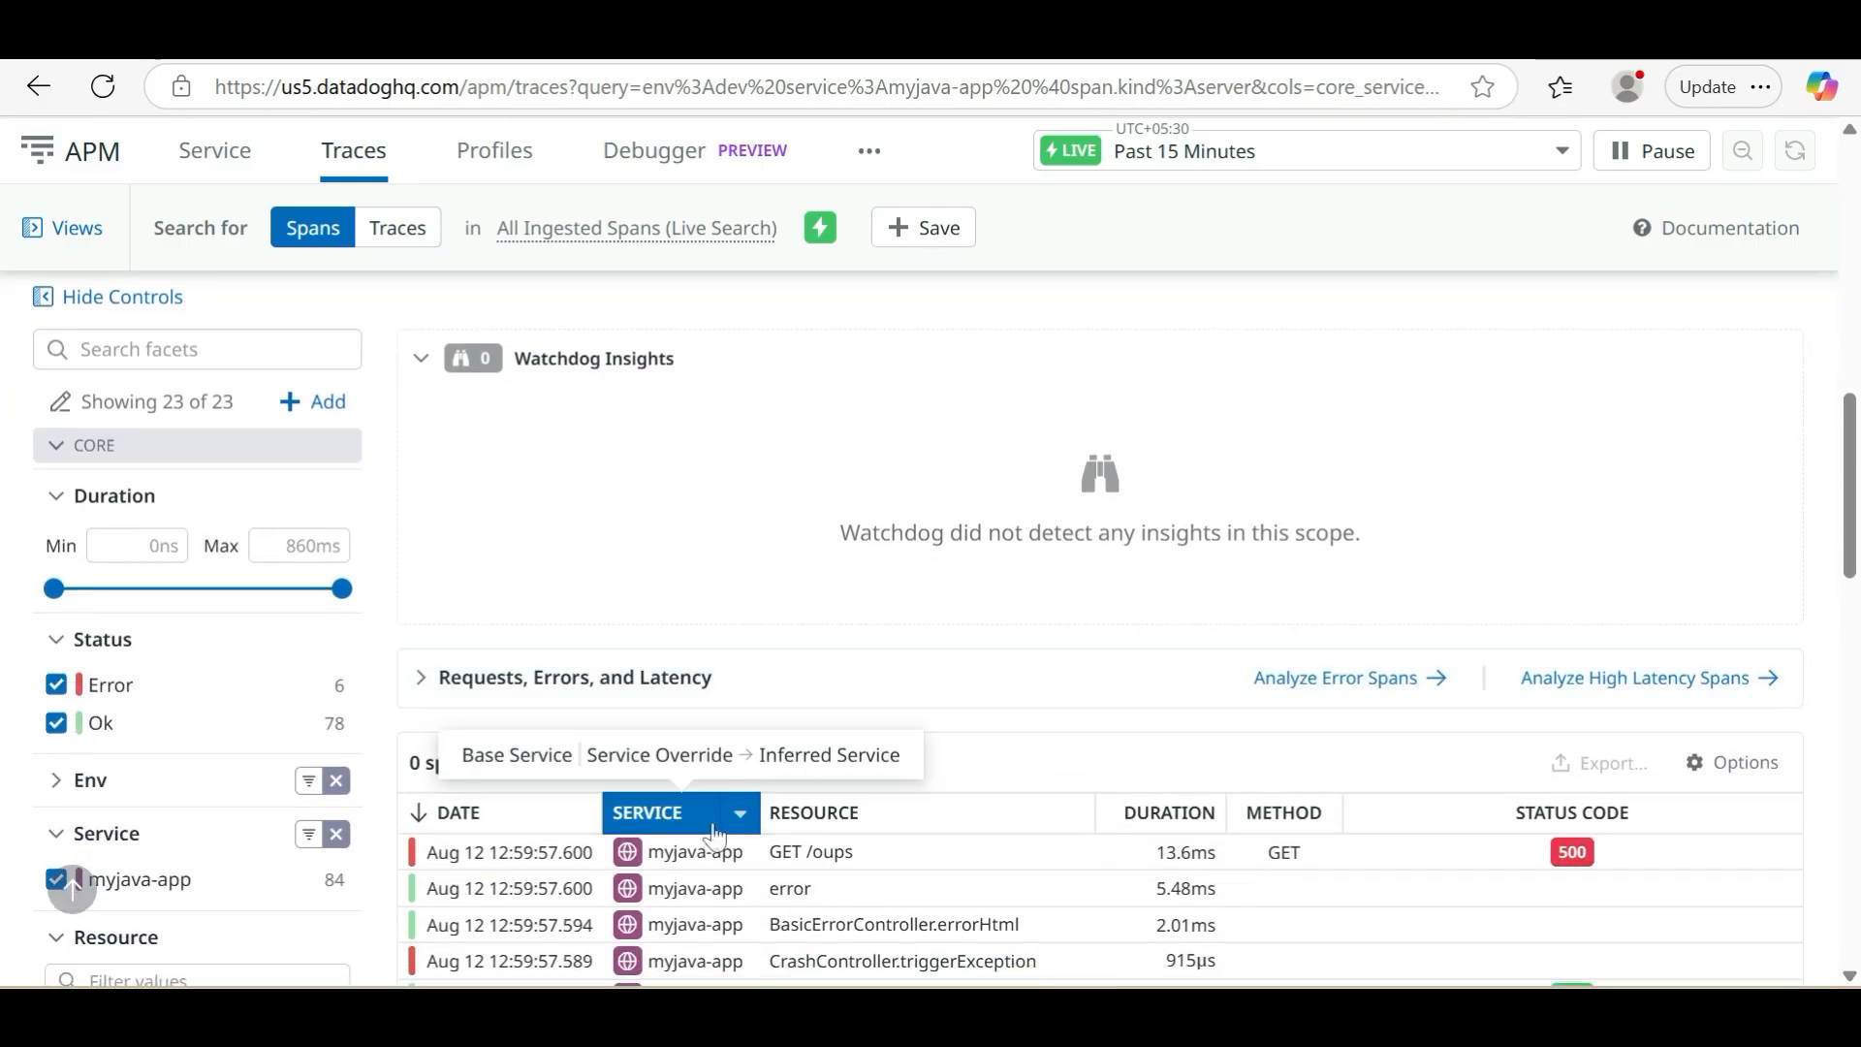
pyautogui.scroll(-4, 715, 833)
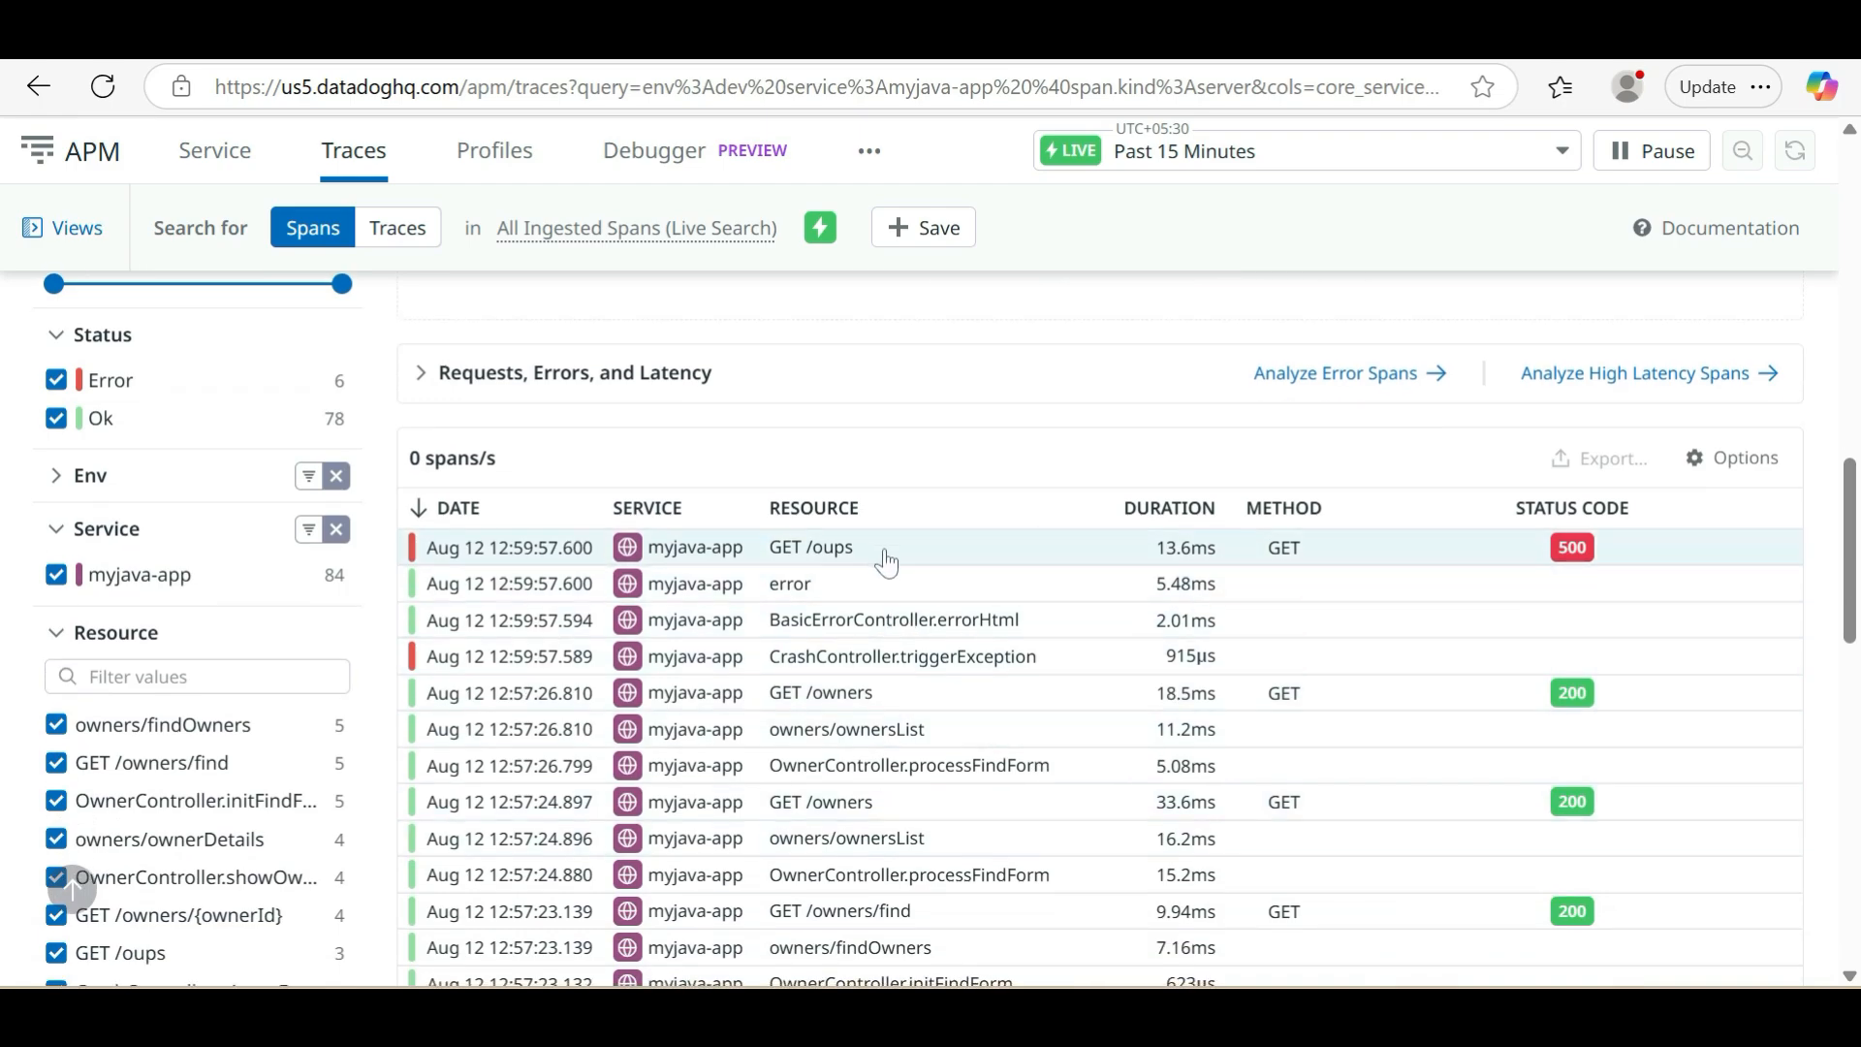
pyautogui.click(1468, 46)
pyautogui.click(910, 240)
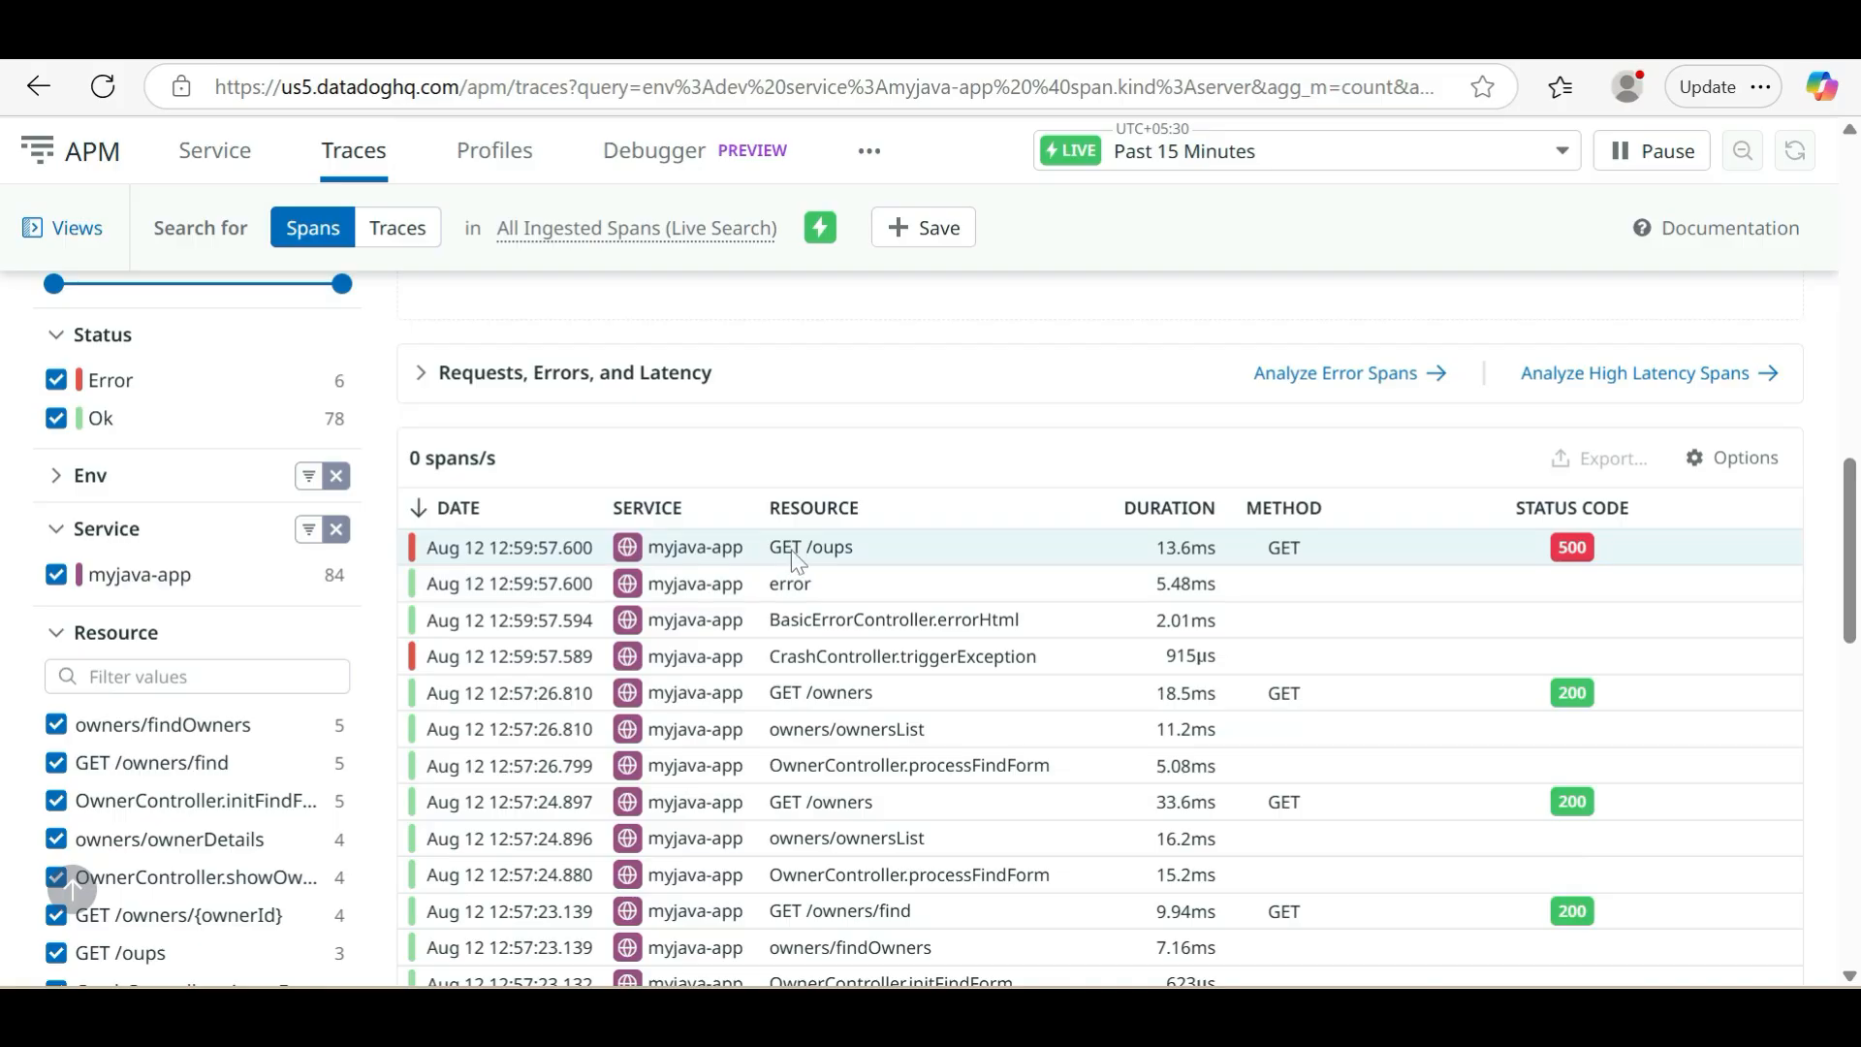
# Open the latest GET /oups trace with status 500, examine its flame graph, exception message and HTTP attributes, and close it
pyautogui.click(793, 563)
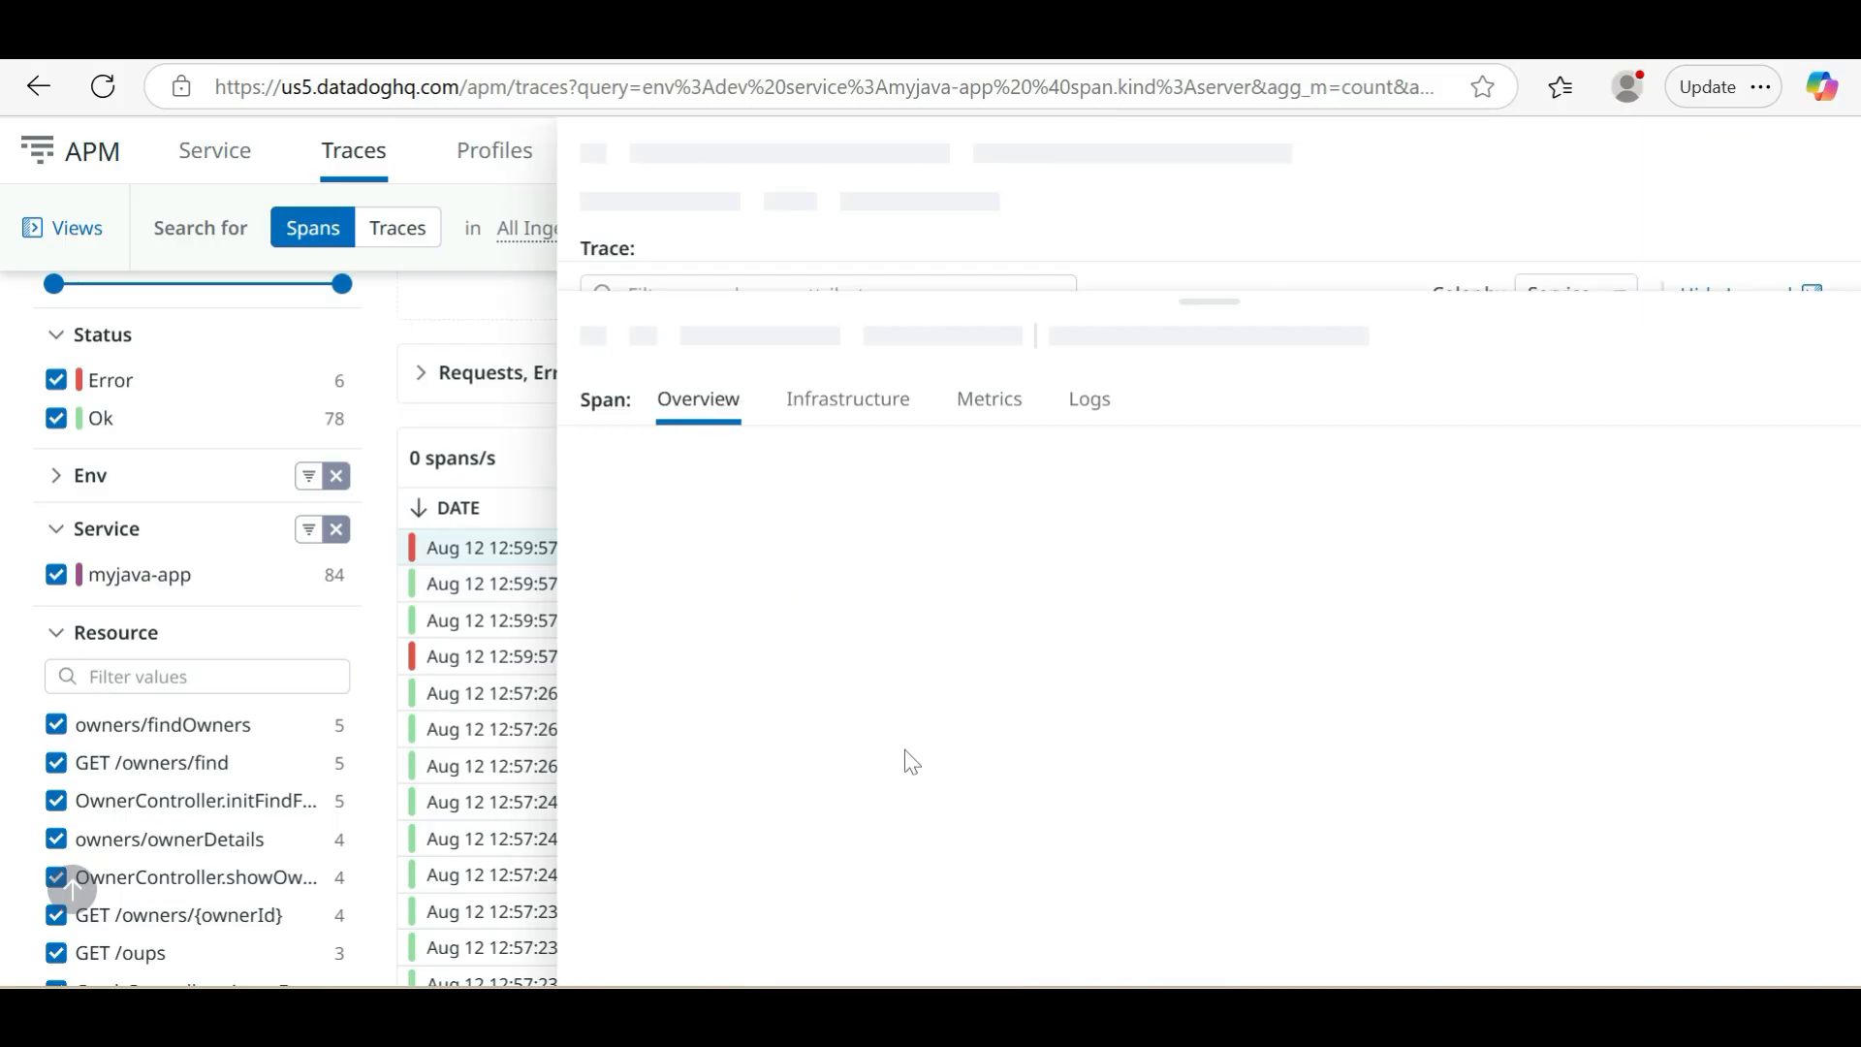
pyautogui.scroll(-2, 904, 760)
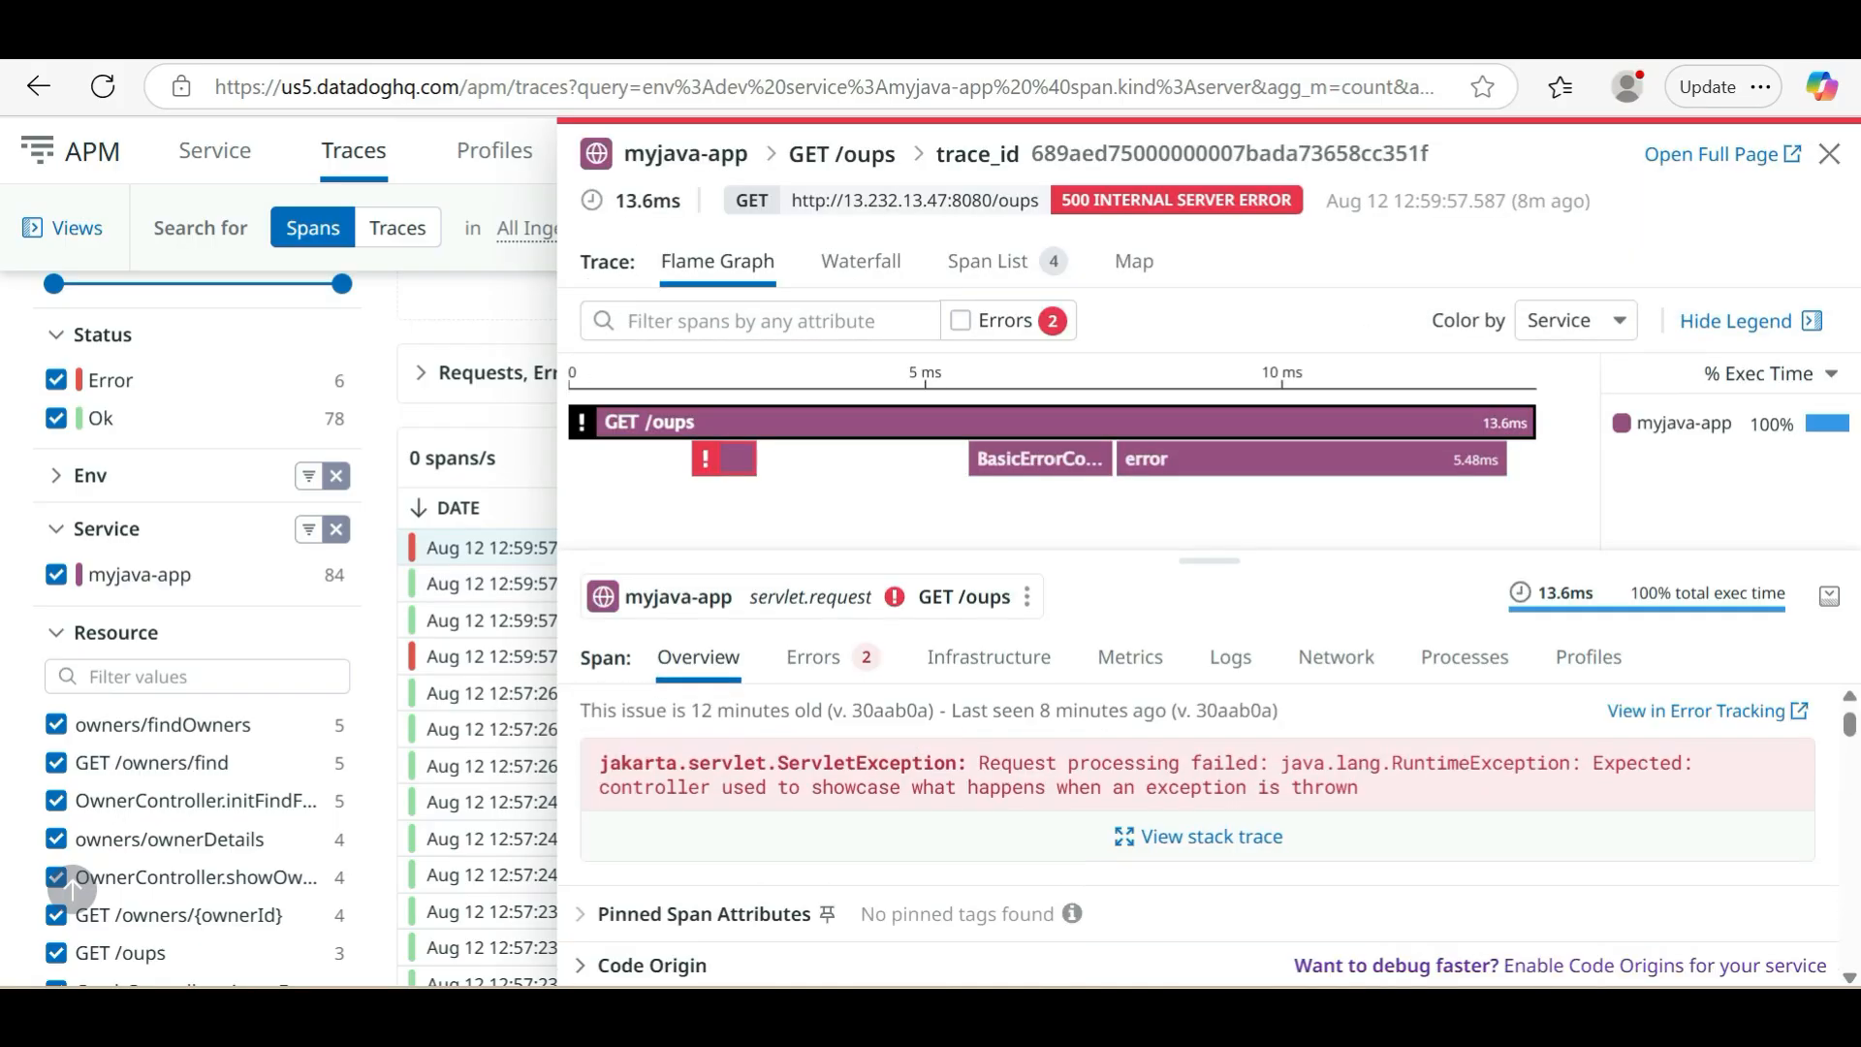
pyautogui.scroll(1, 908, 759)
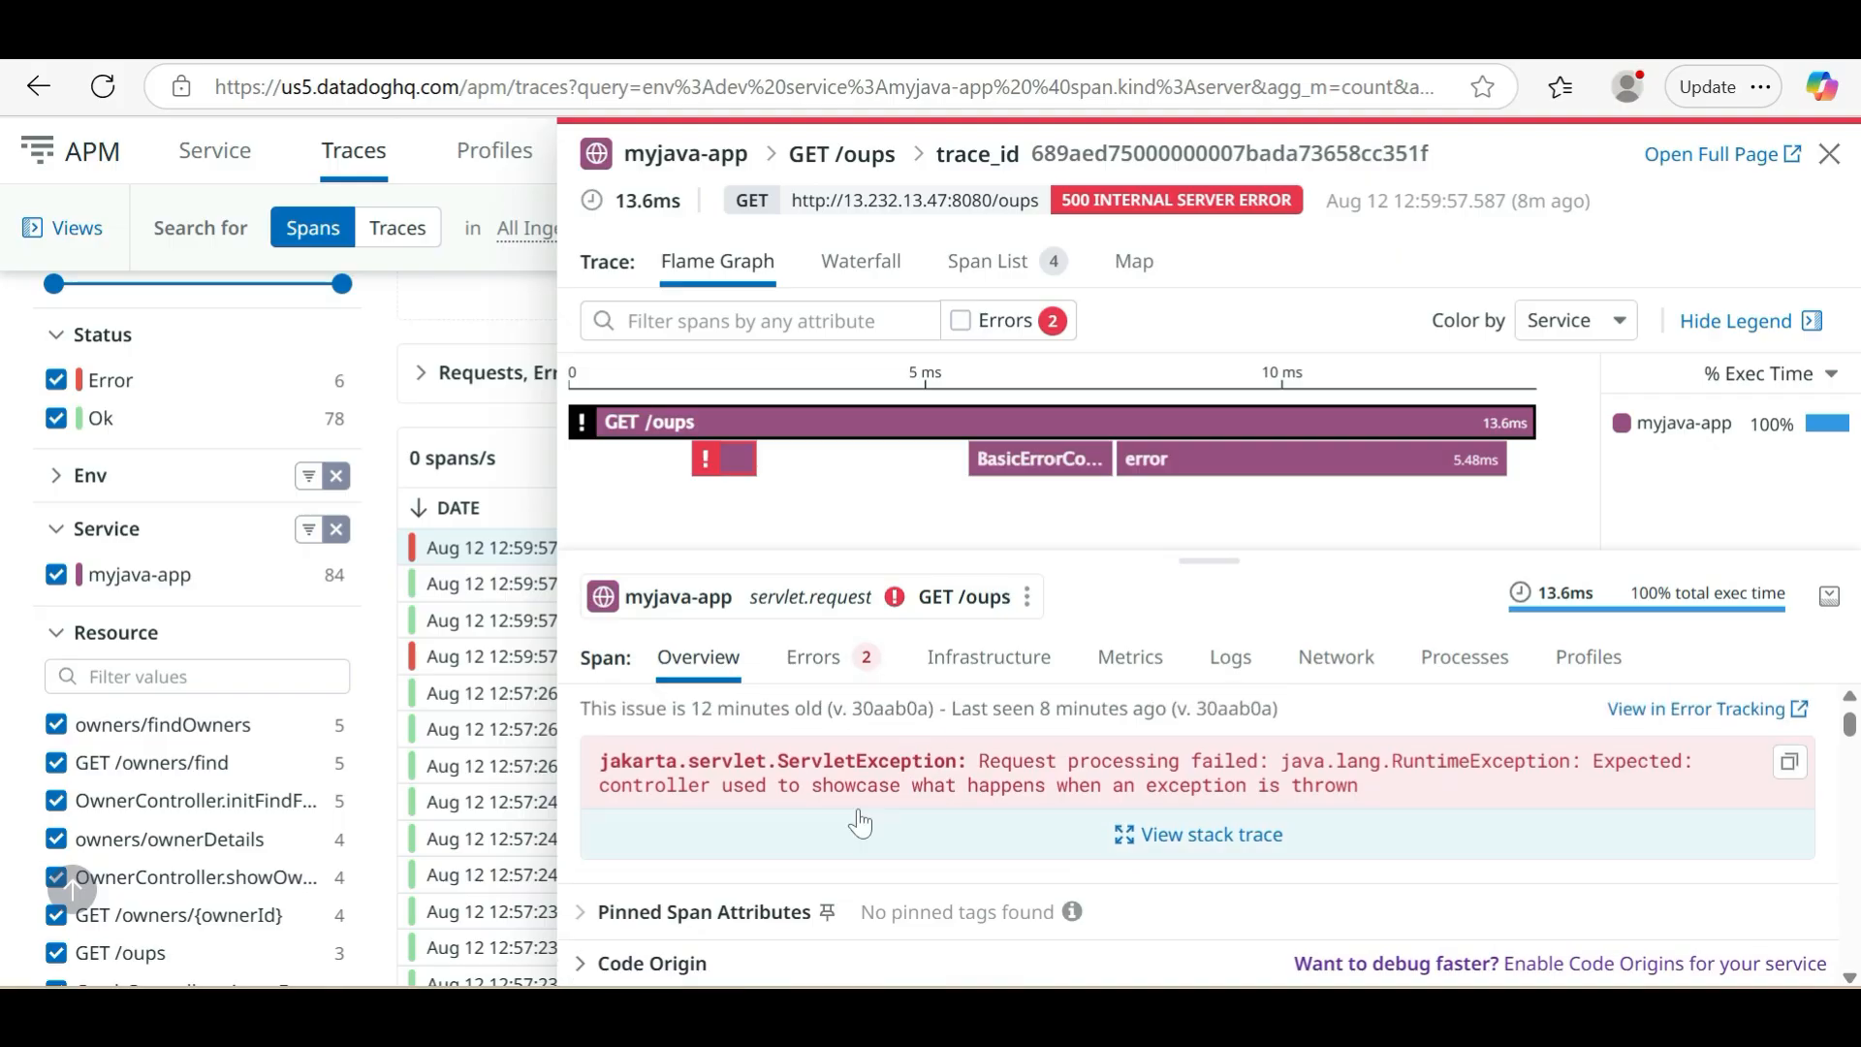
pyautogui.scroll(-5, 860, 823)
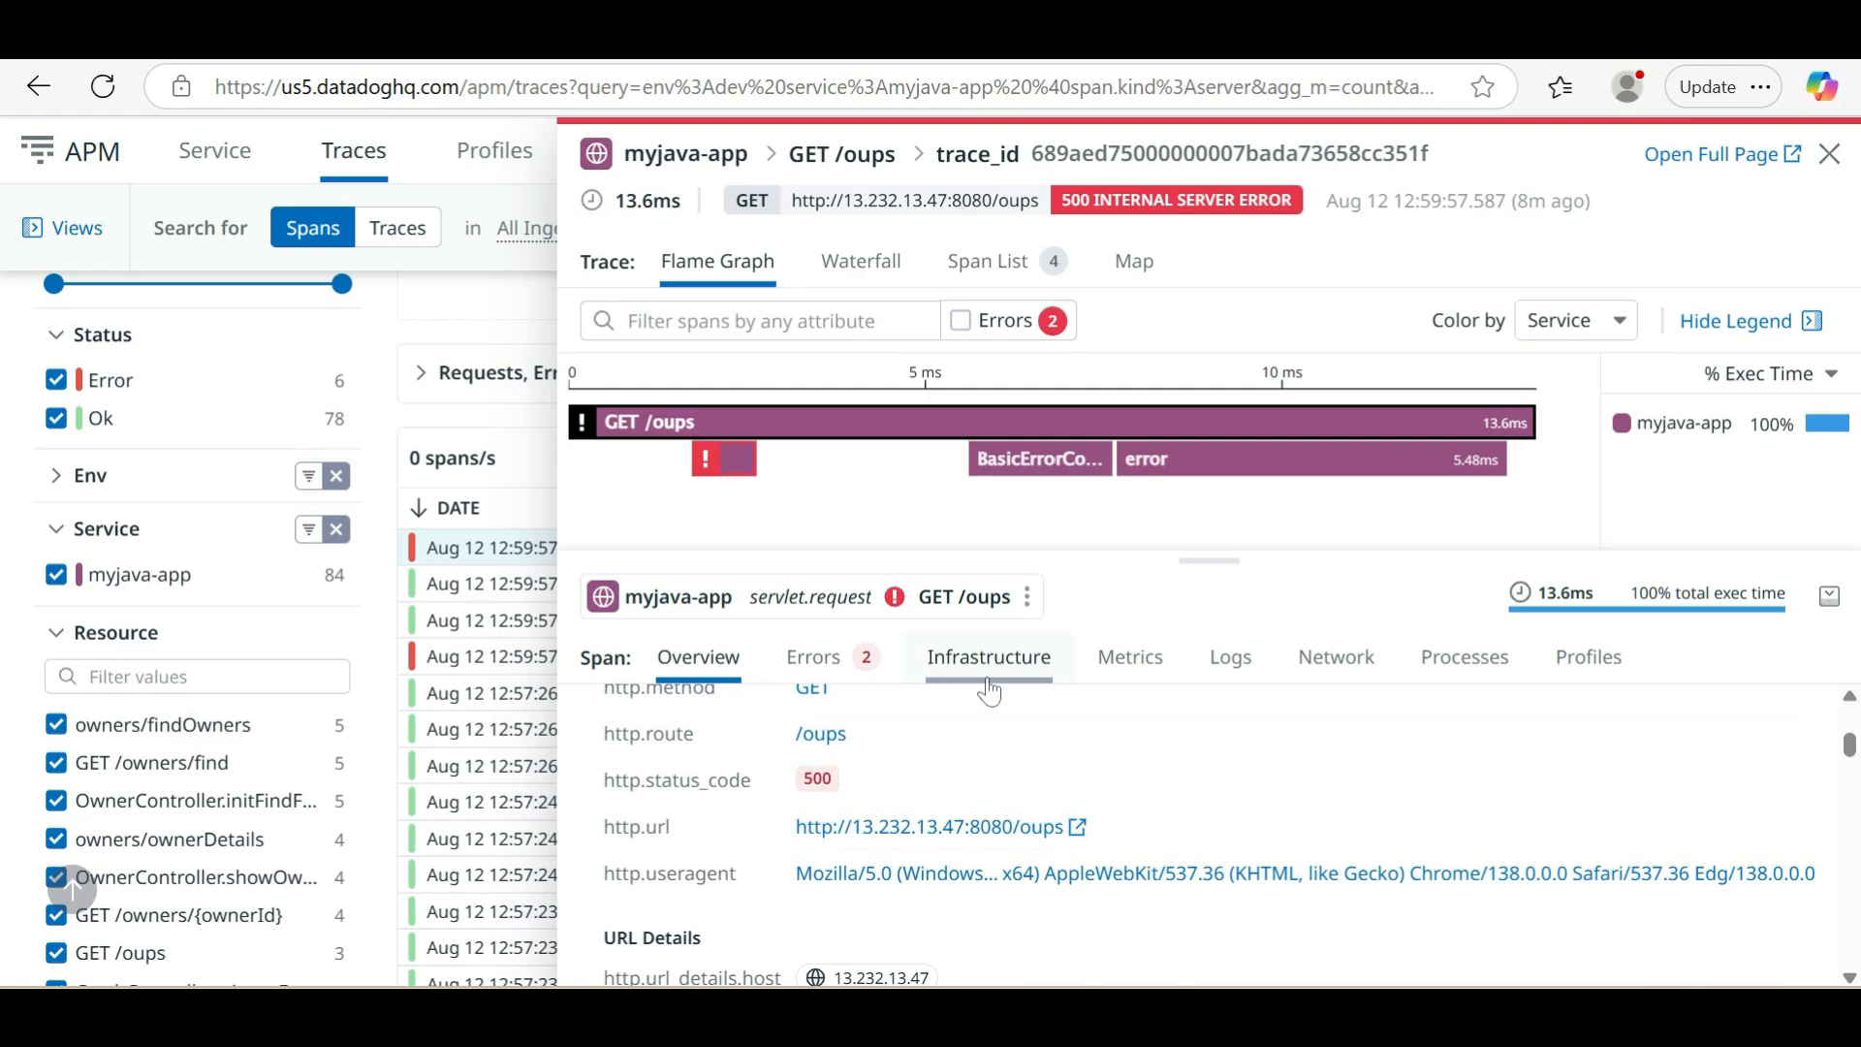
pyautogui.click(1833, 160)
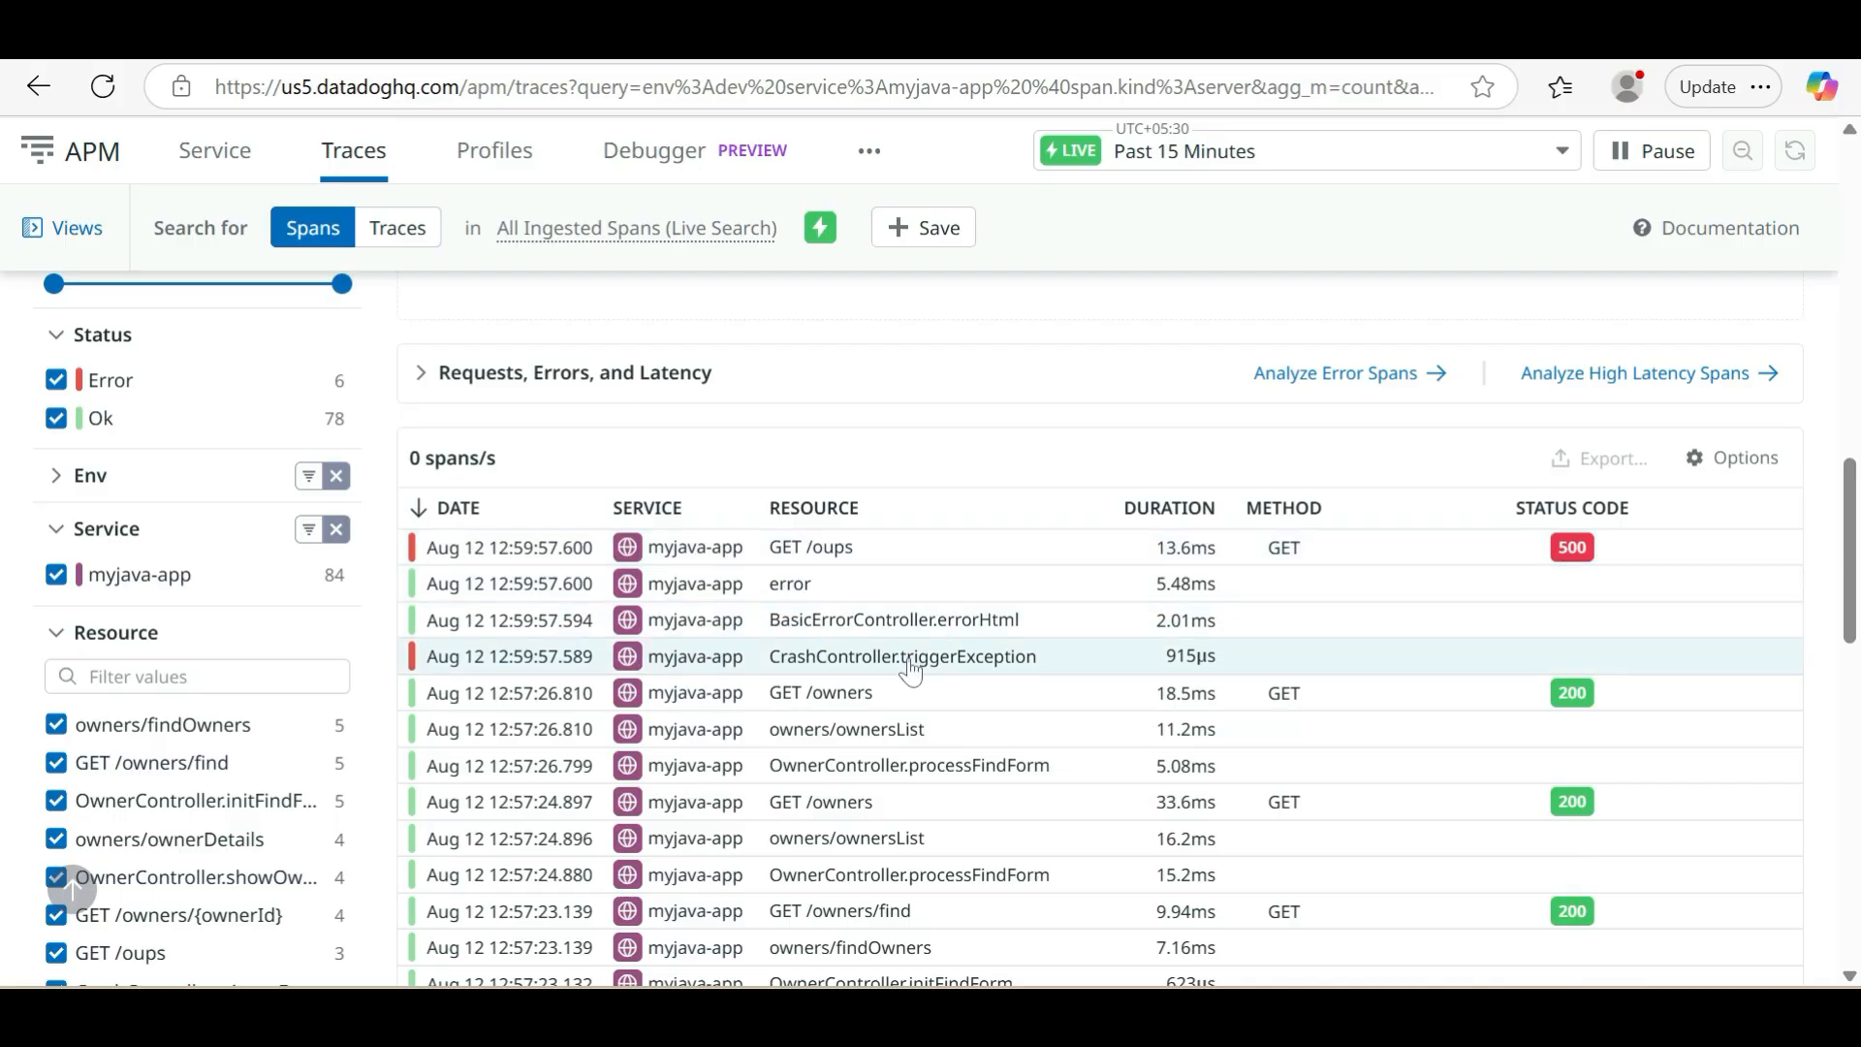
# Examine the older spans in the list, comparing durations, methods and status codes of successful and failed requests
pyautogui.scroll(-3, 931, 737)
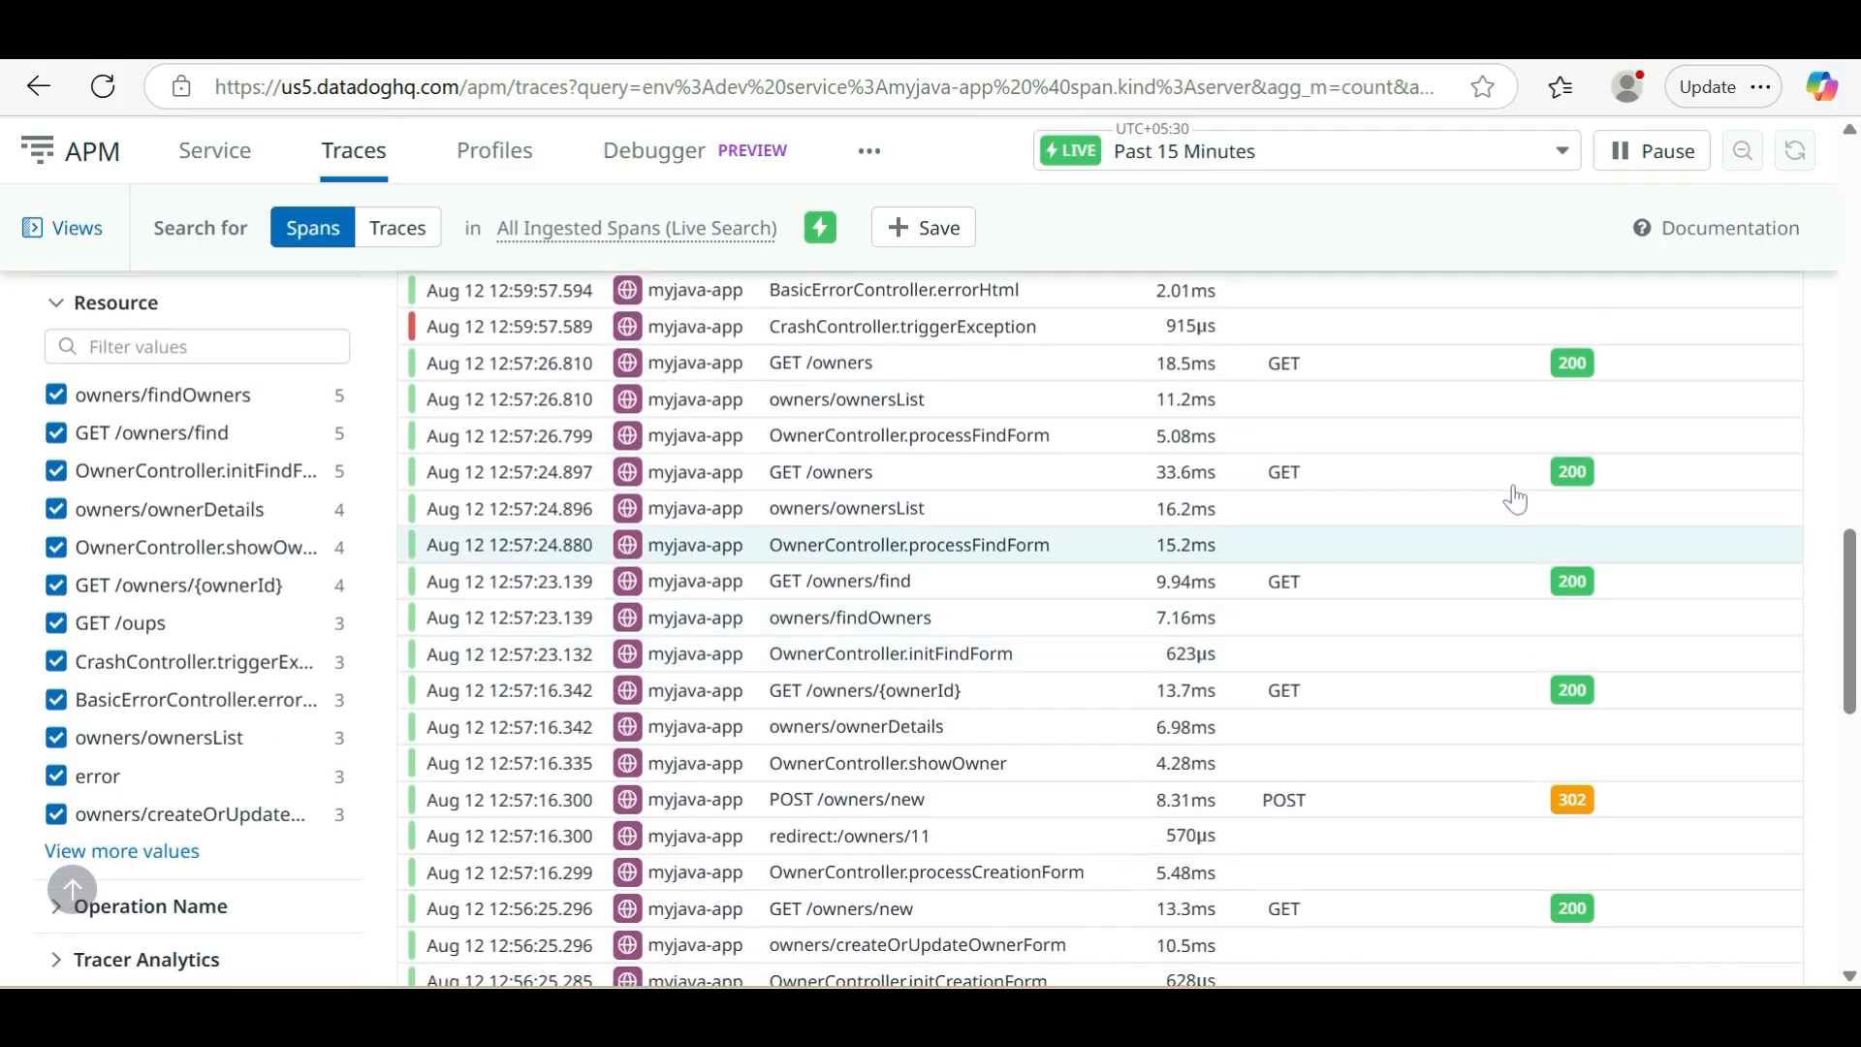
pyautogui.scroll(-6, 1265, 860)
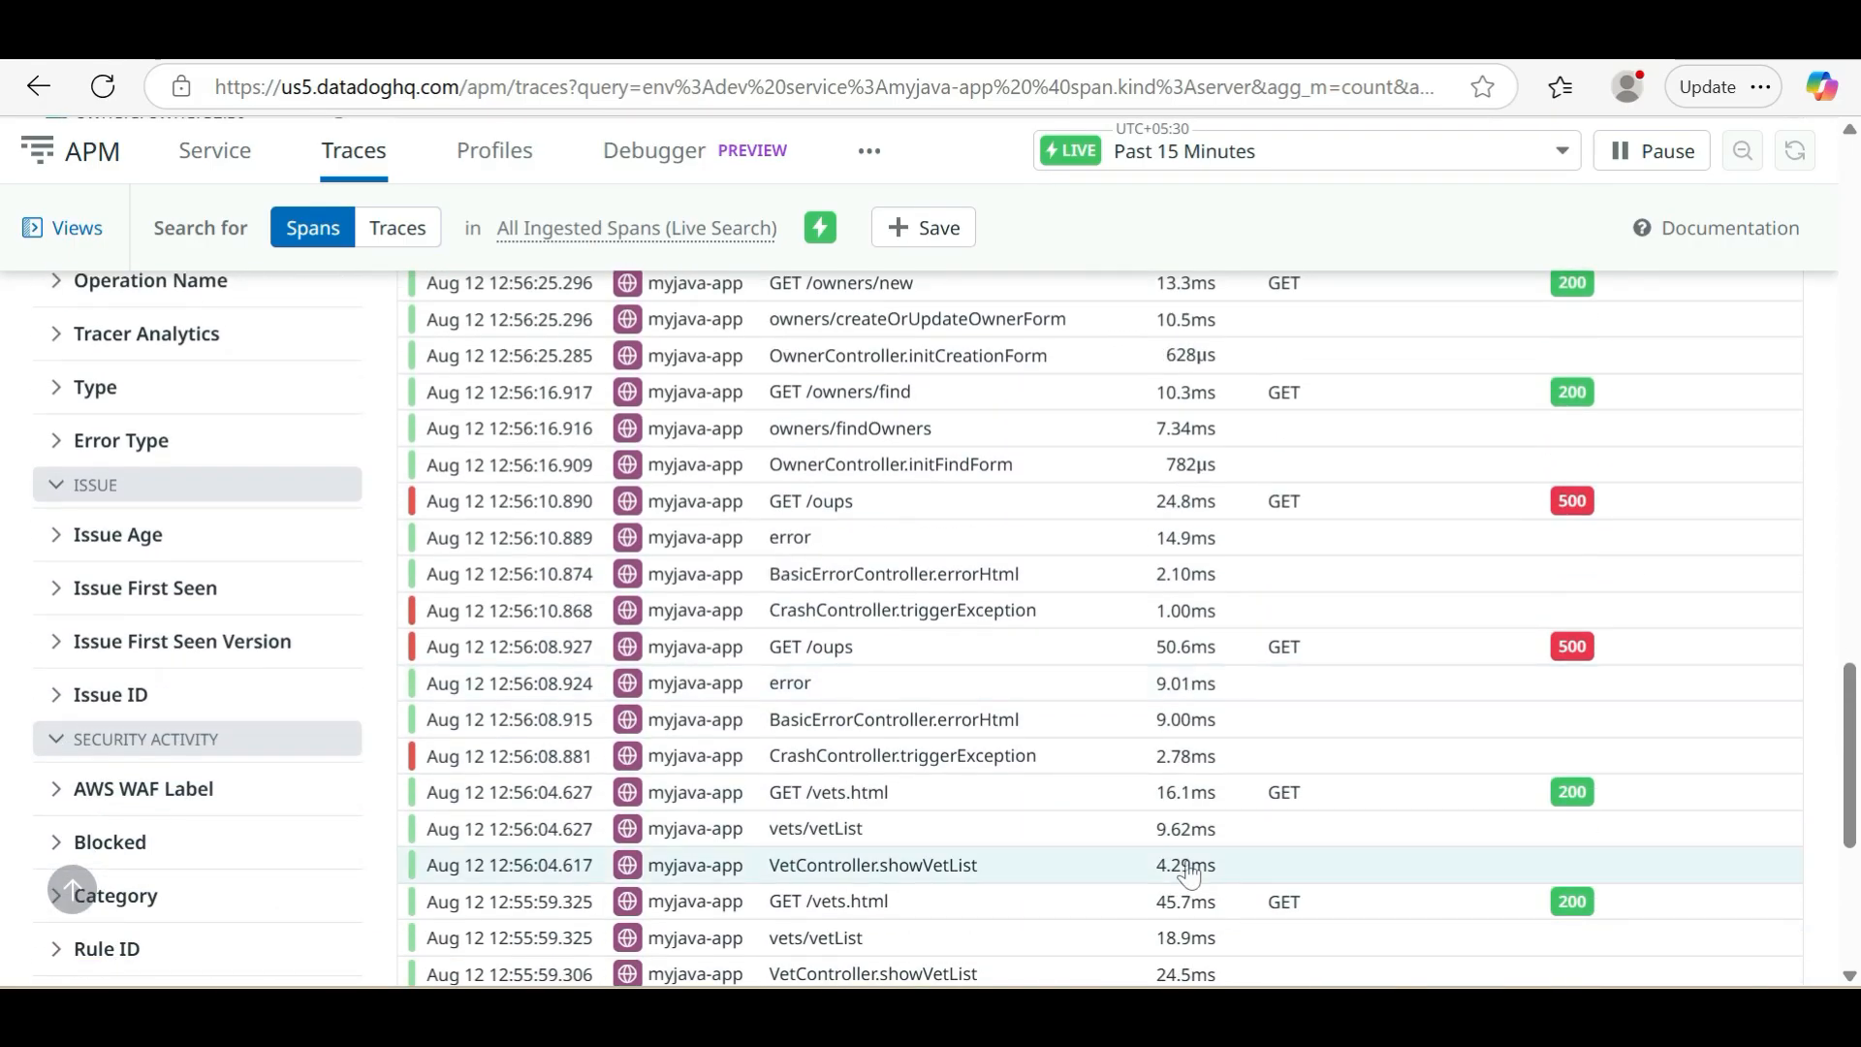
pyautogui.scroll(-5, 1189, 873)
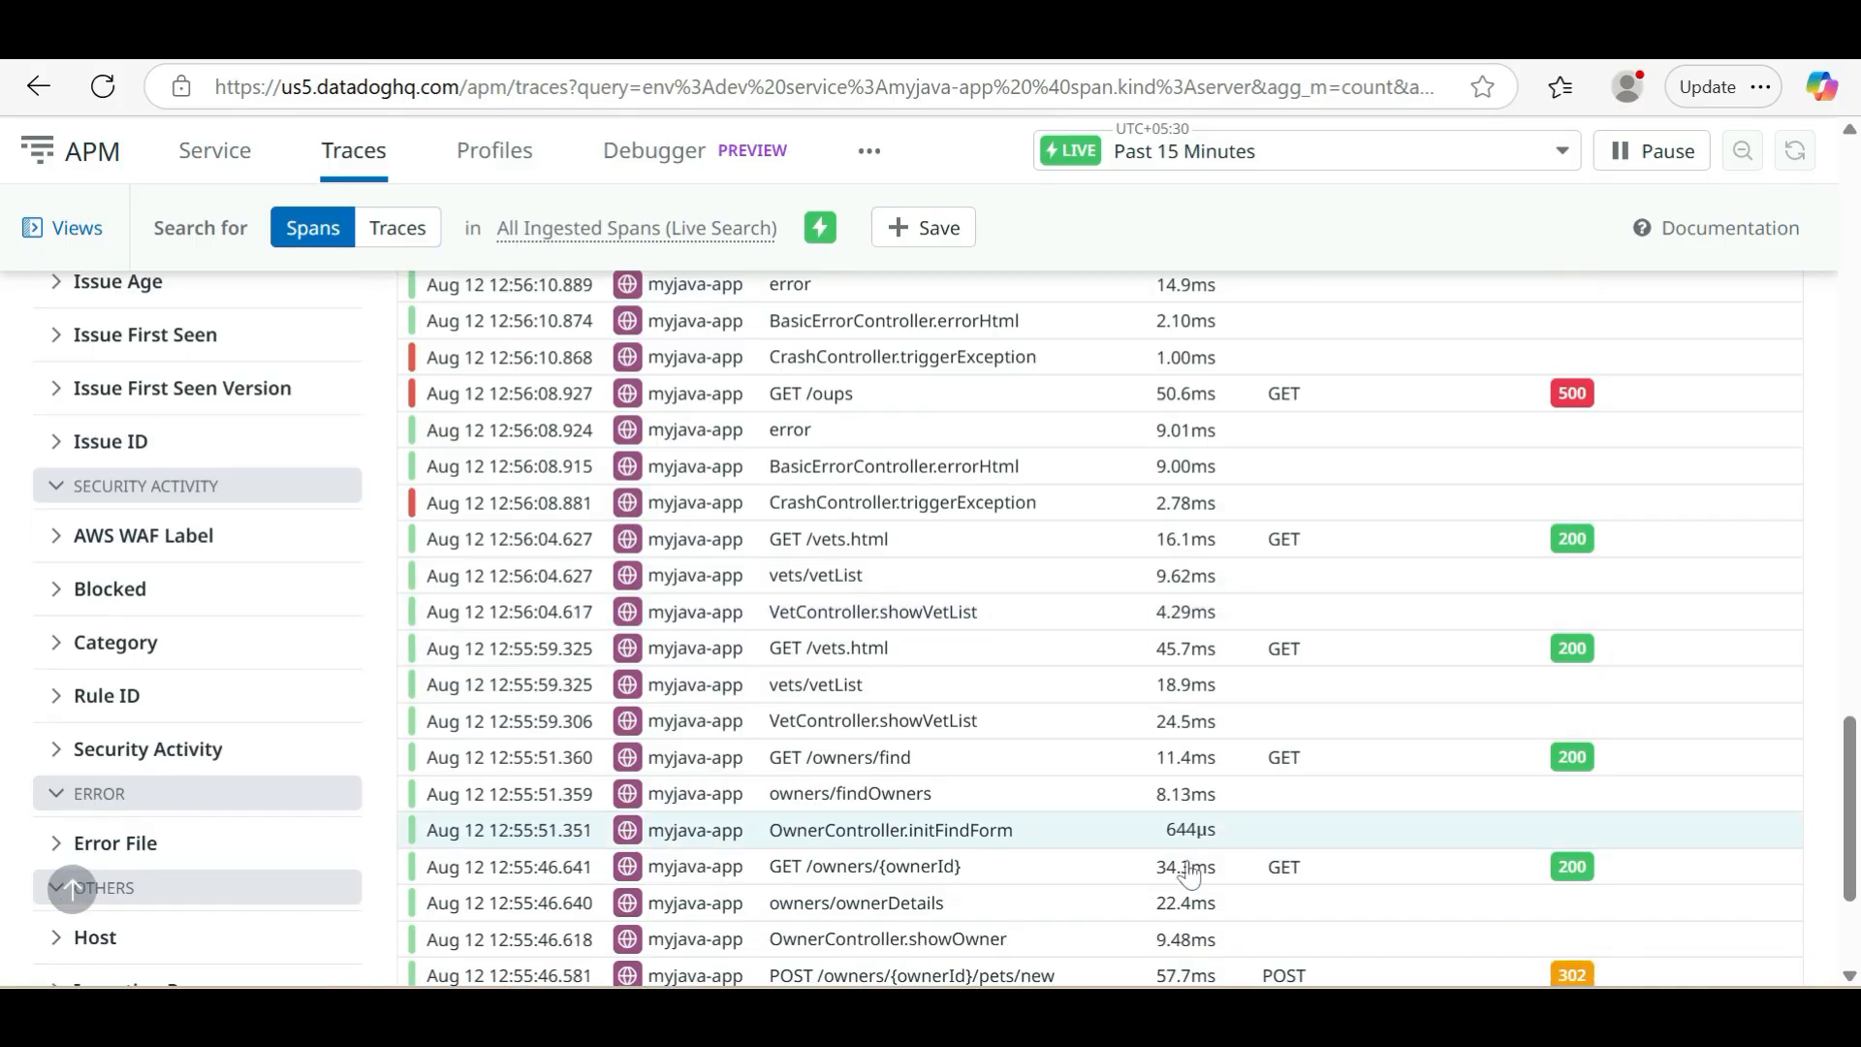
pyautogui.scroll(-5, 1189, 874)
pyautogui.scroll(15, 1188, 873)
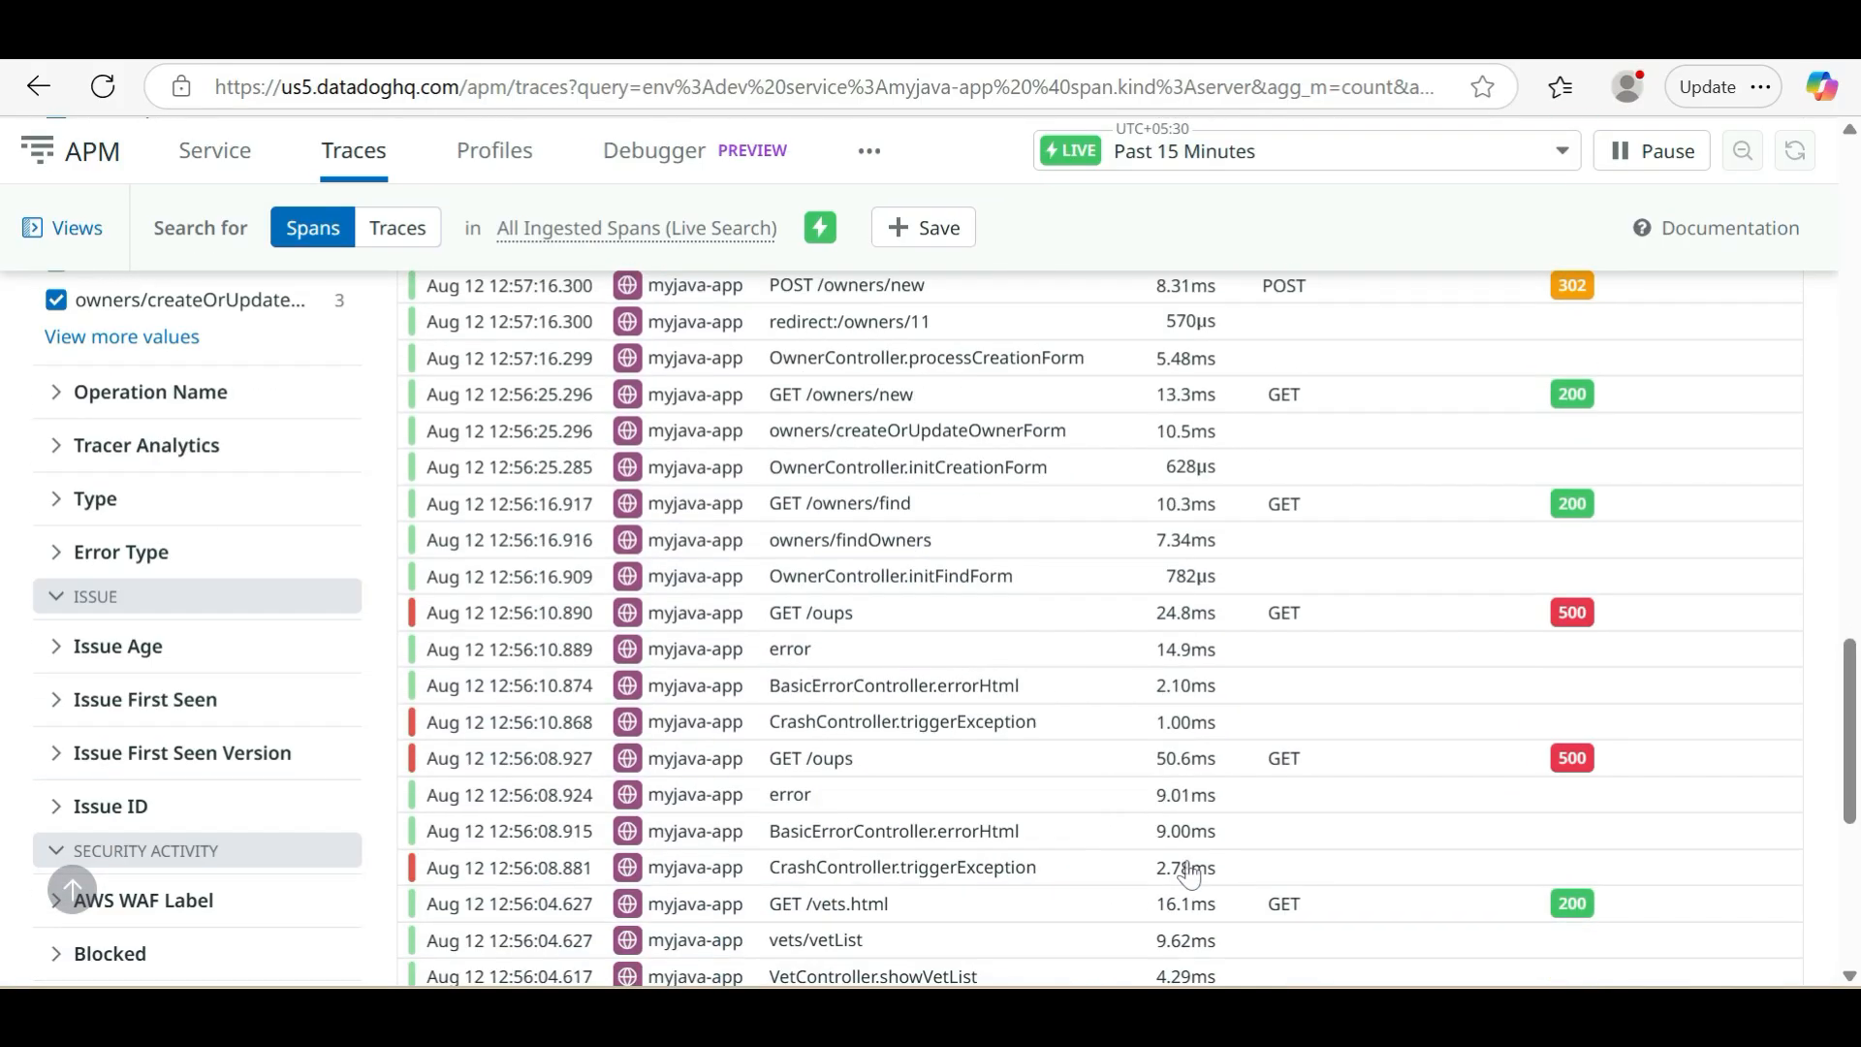
# Review the remaining spans of myjava-app together with the Watchdog Insights area and the facet filters
pyautogui.scroll(-2, 1188, 873)
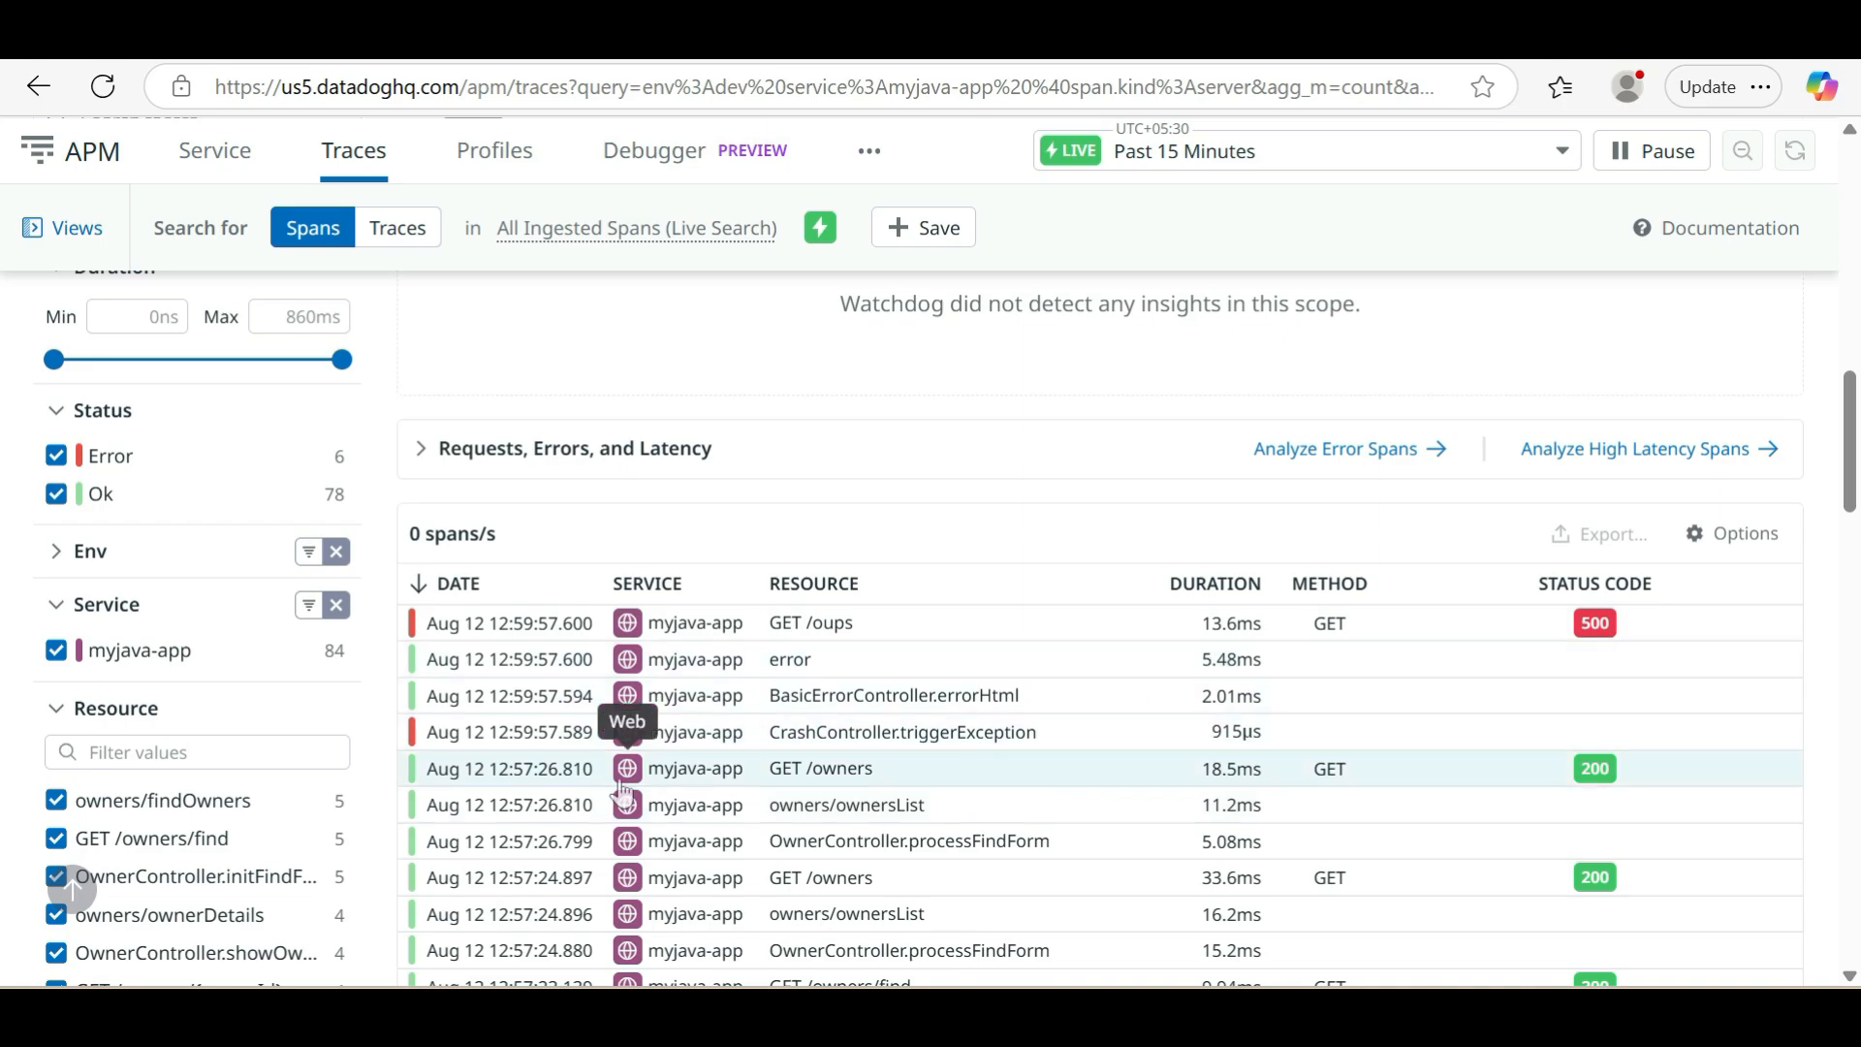
pyautogui.scroll(7, 520, 747)
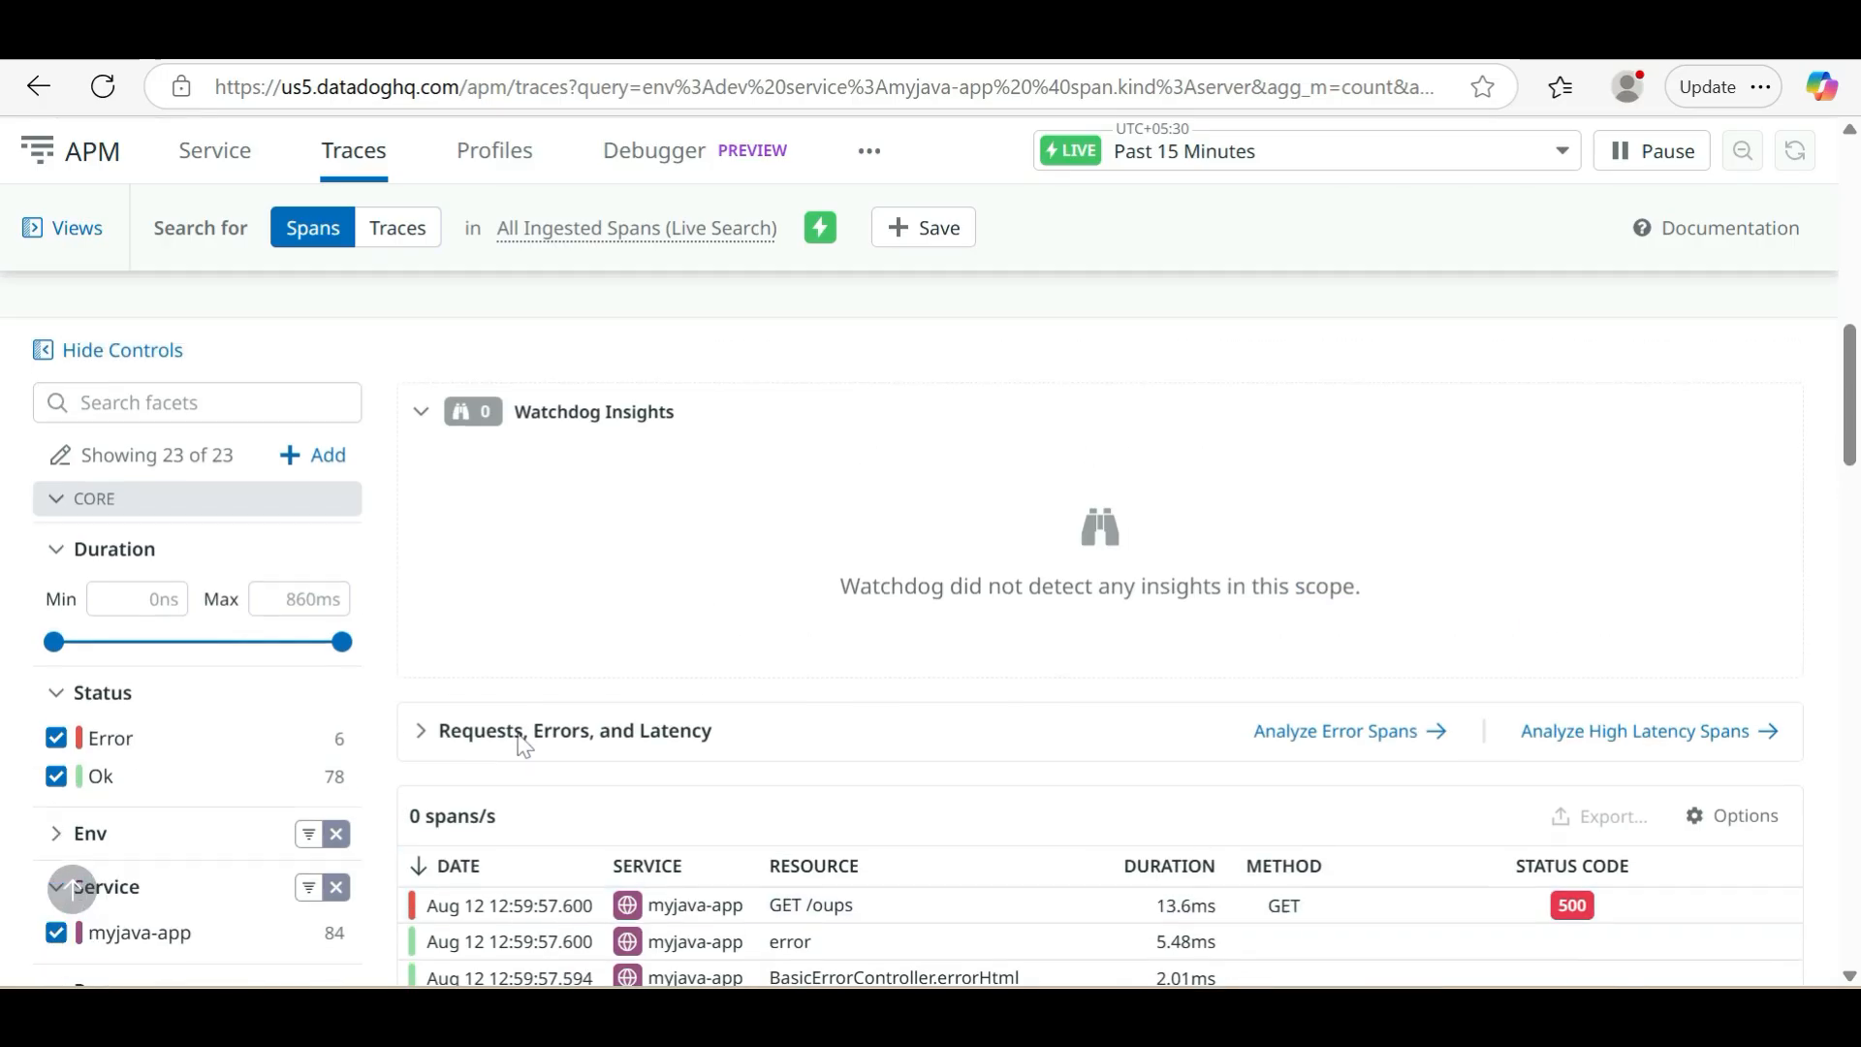
pyautogui.scroll(-15, 520, 747)
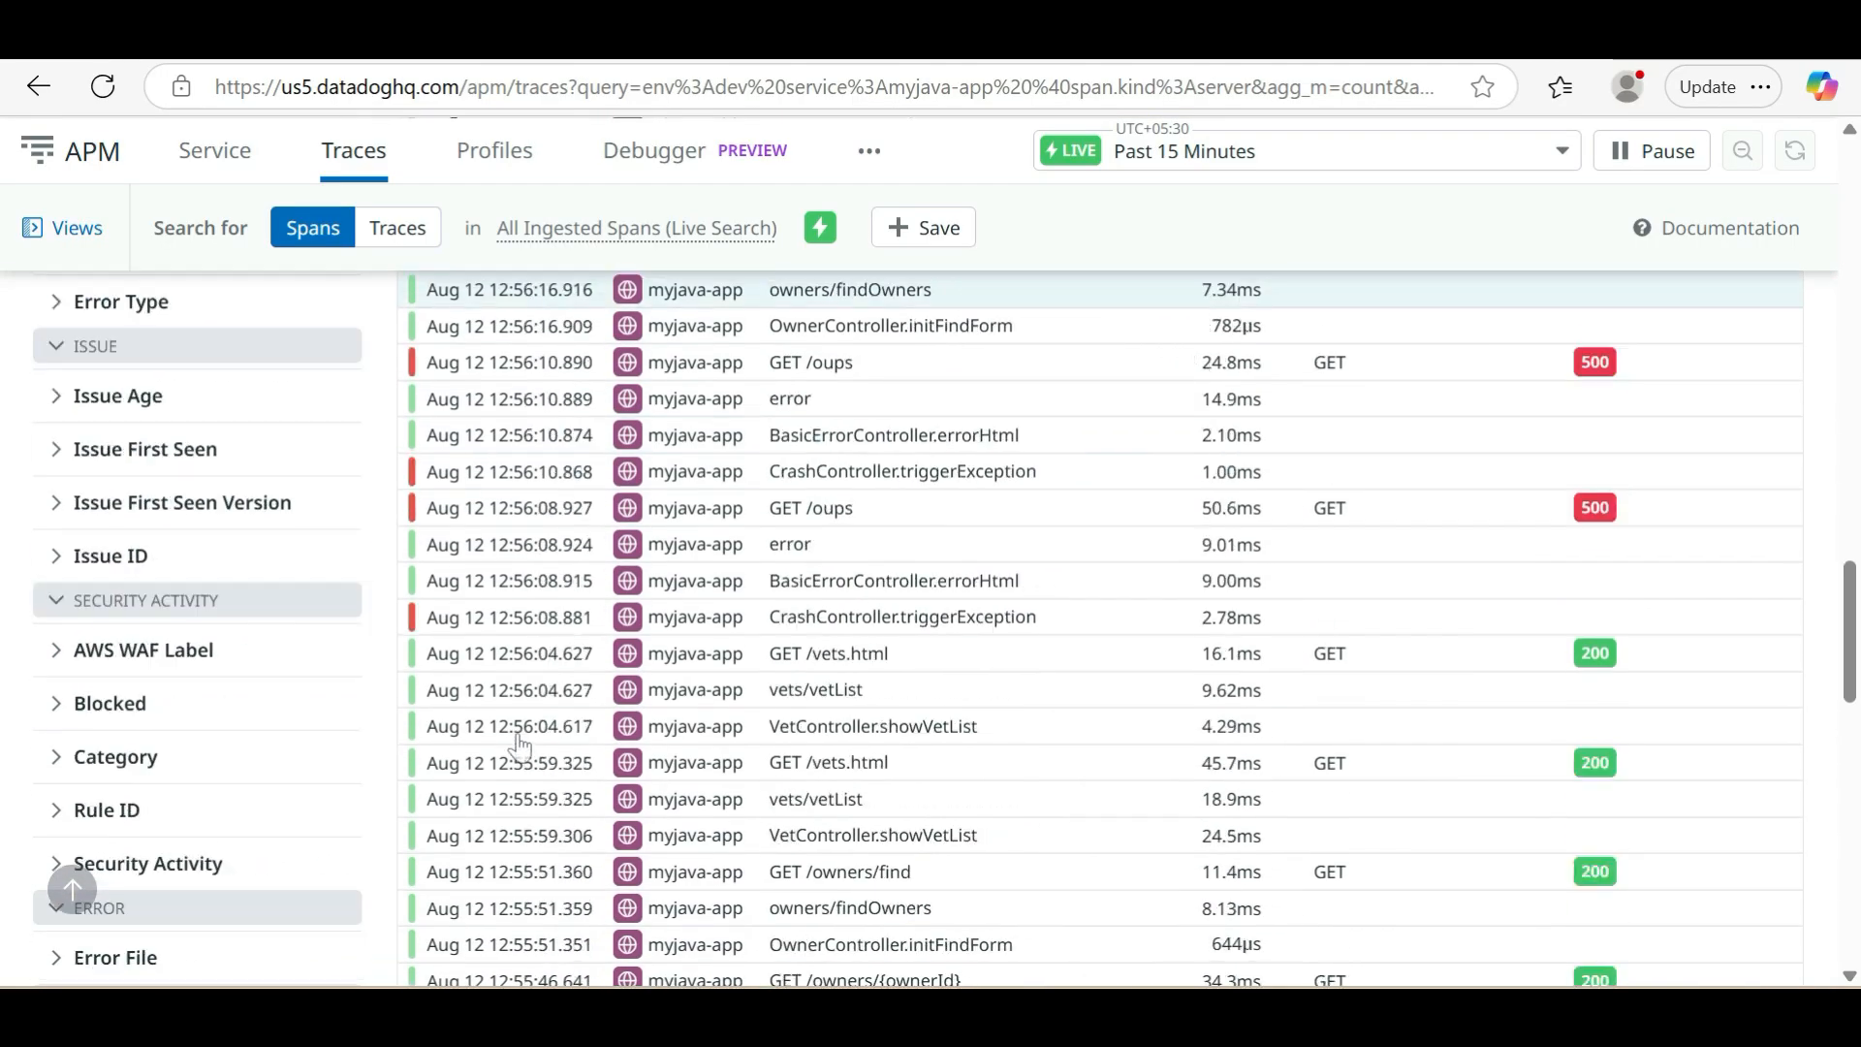
pyautogui.scroll(12, 520, 747)
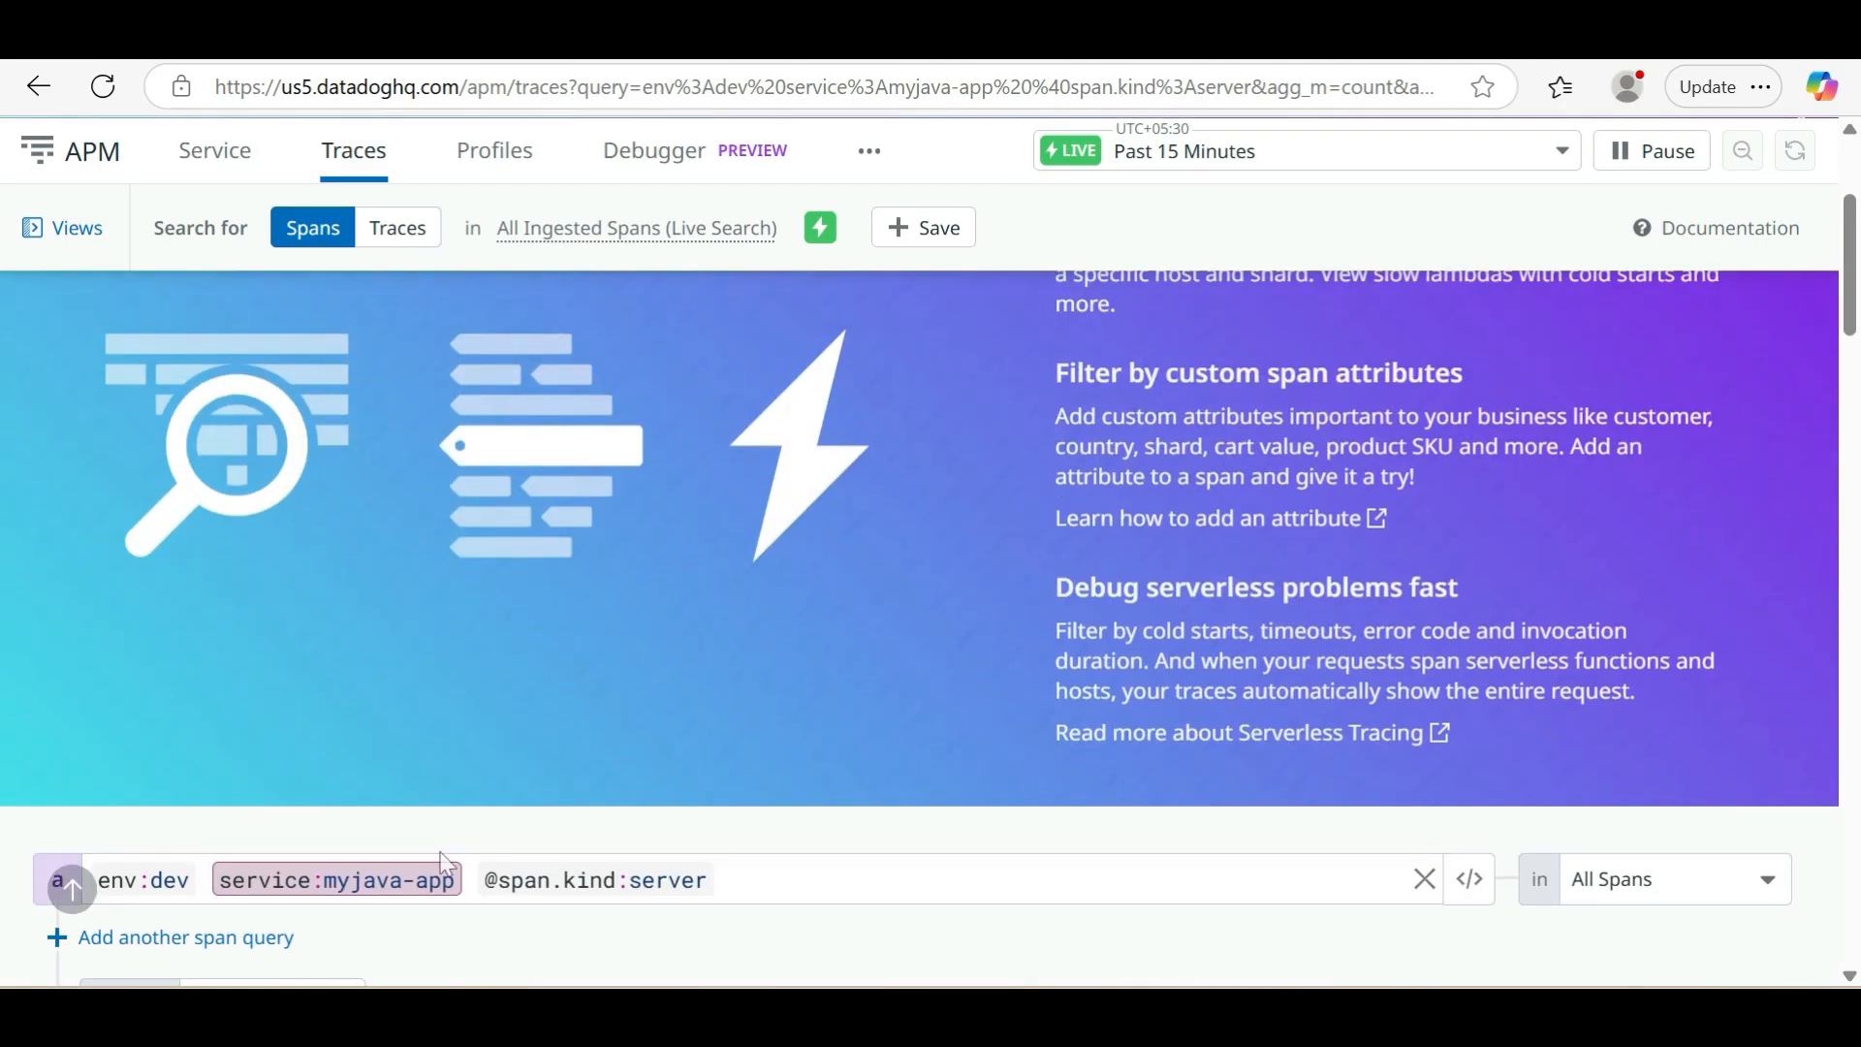
# Visualize the myjava-app spans as a timeseries and examine the span count bars
pyautogui.scroll(-5, 447, 863)
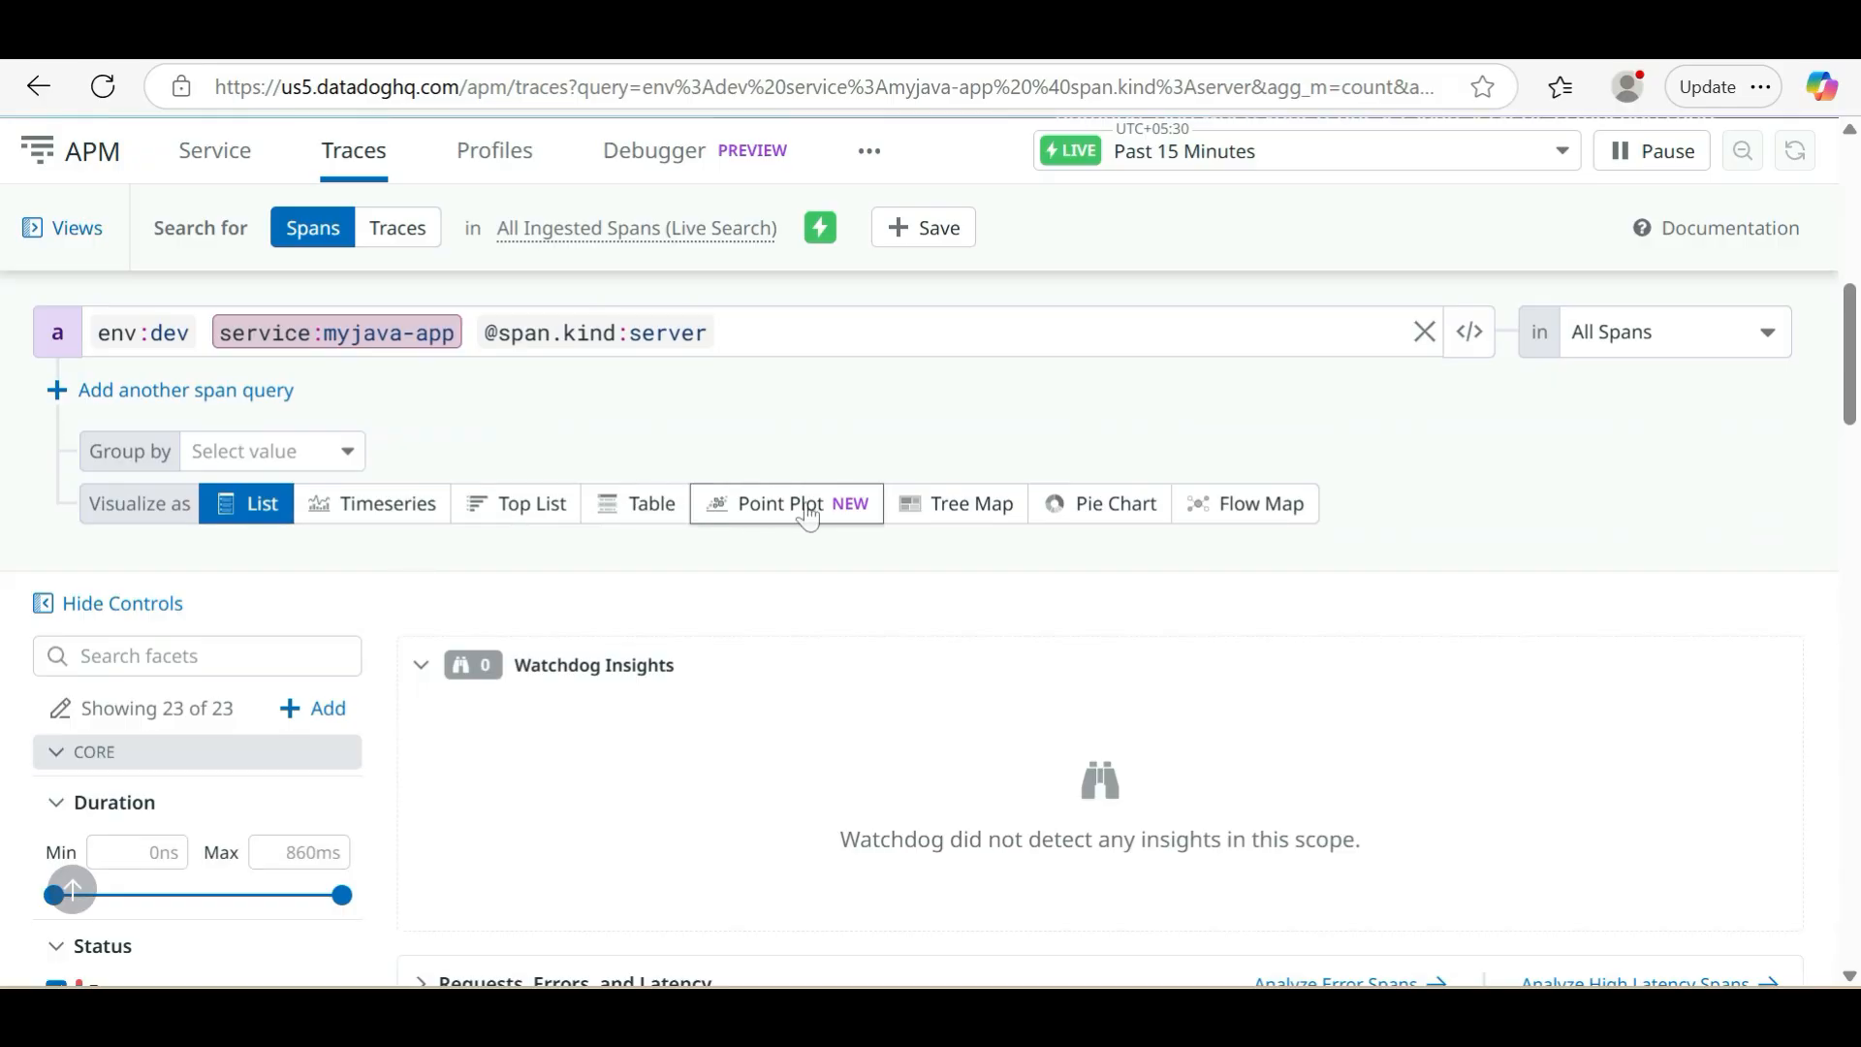
pyautogui.click(403, 527)
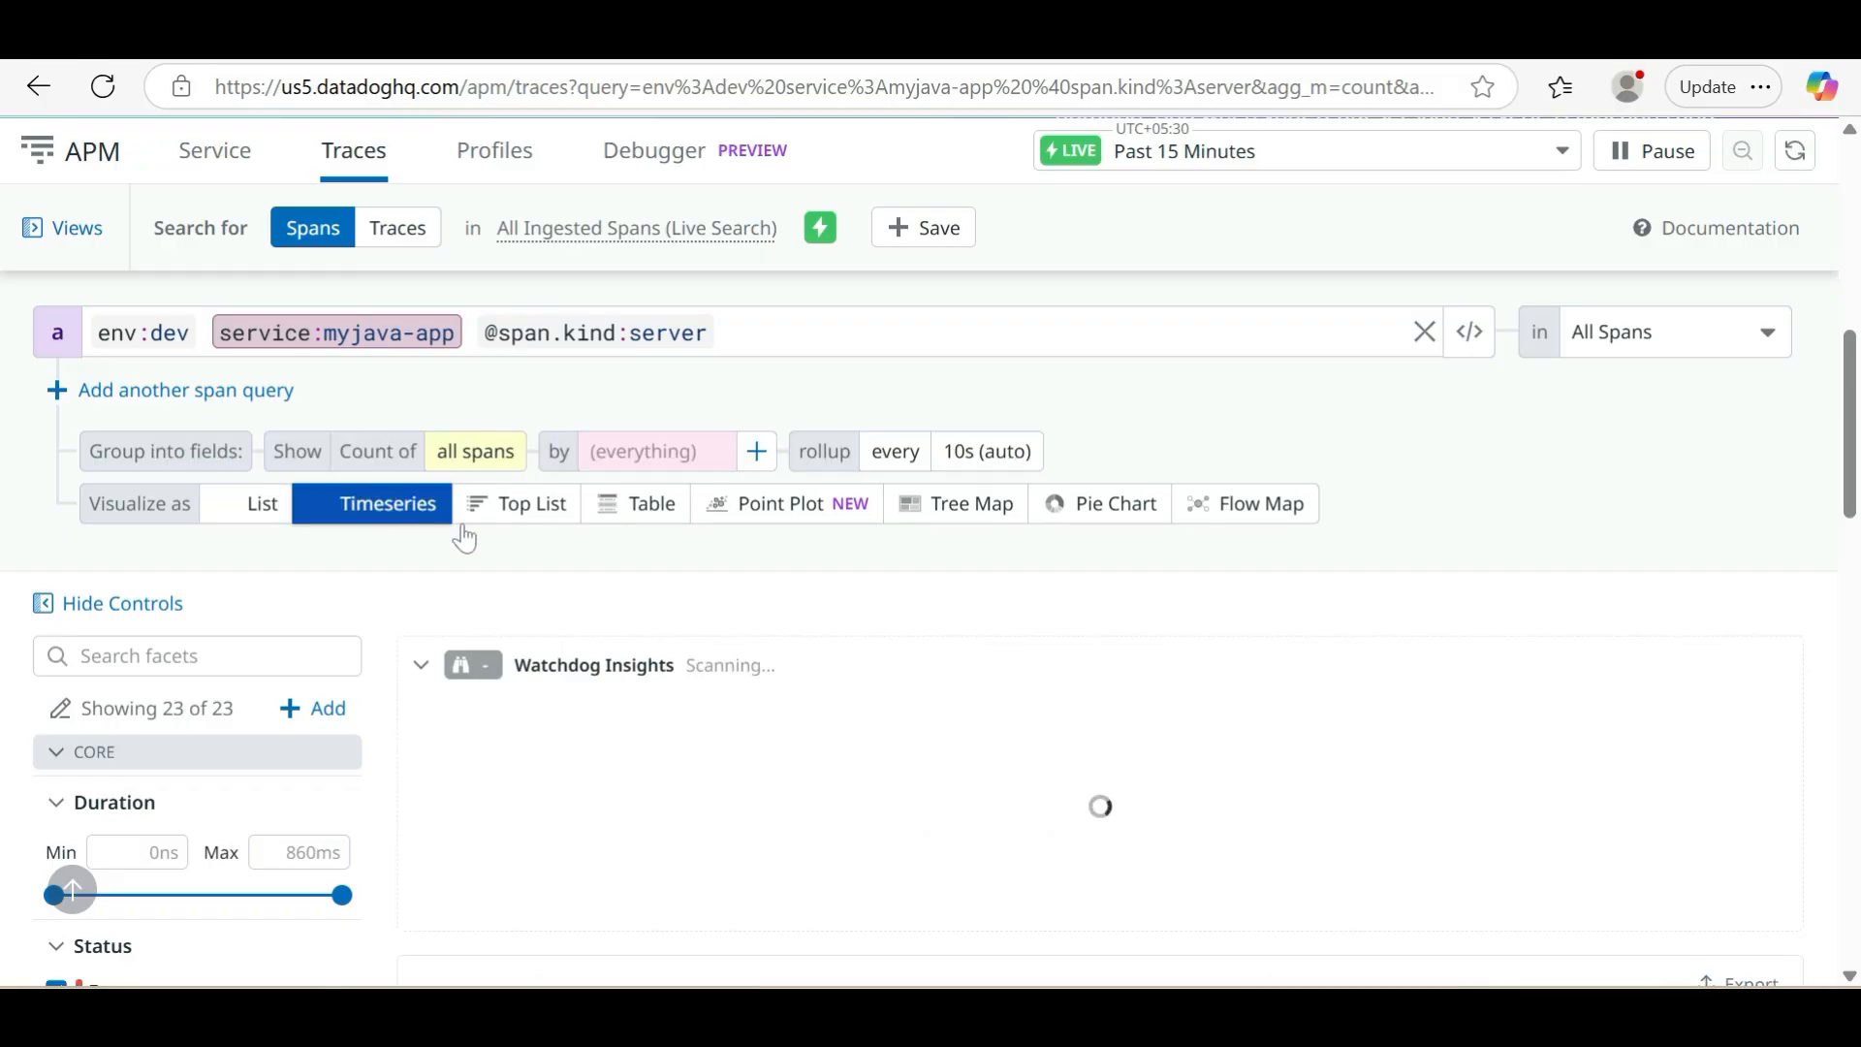
pyautogui.scroll(-2, 826, 818)
pyautogui.scroll(-8, 826, 818)
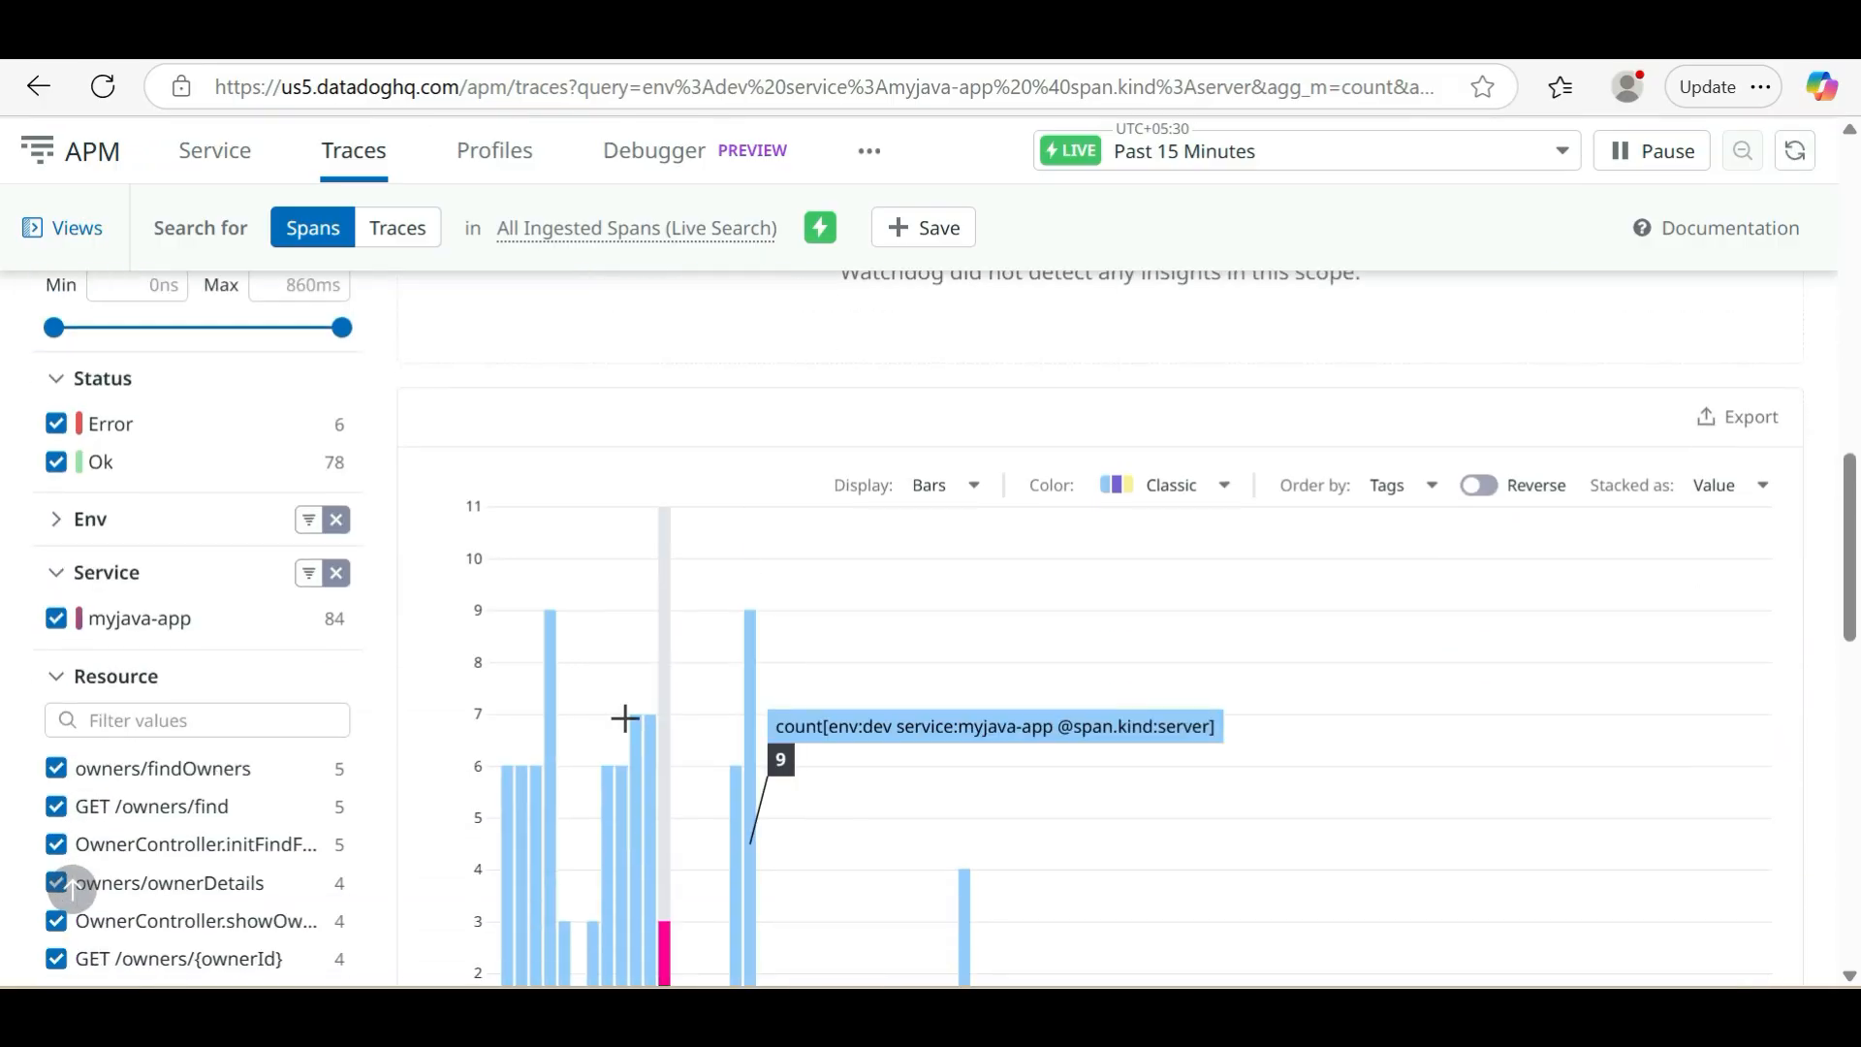
pyautogui.scroll(9, 621, 700)
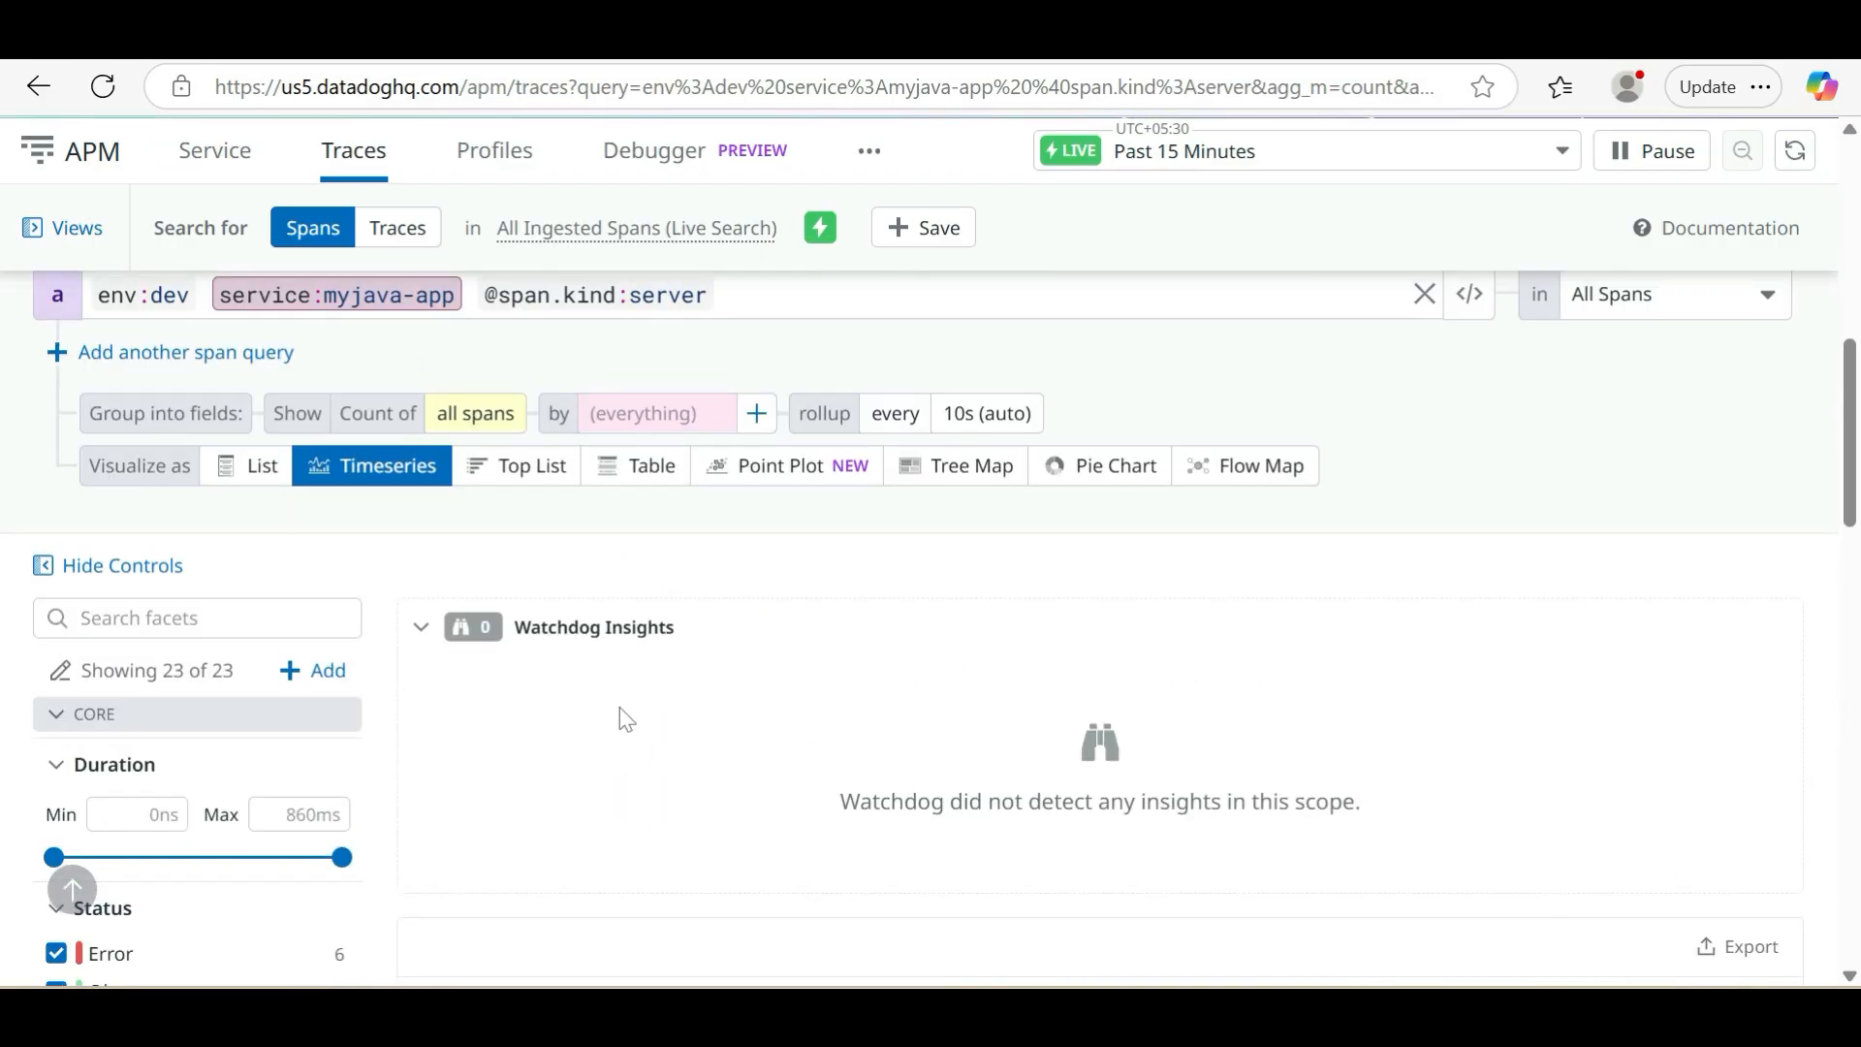
# Visualize the spans as a top list and review the total alongside the Status, Service and Resource facets
pyautogui.click(528, 490)
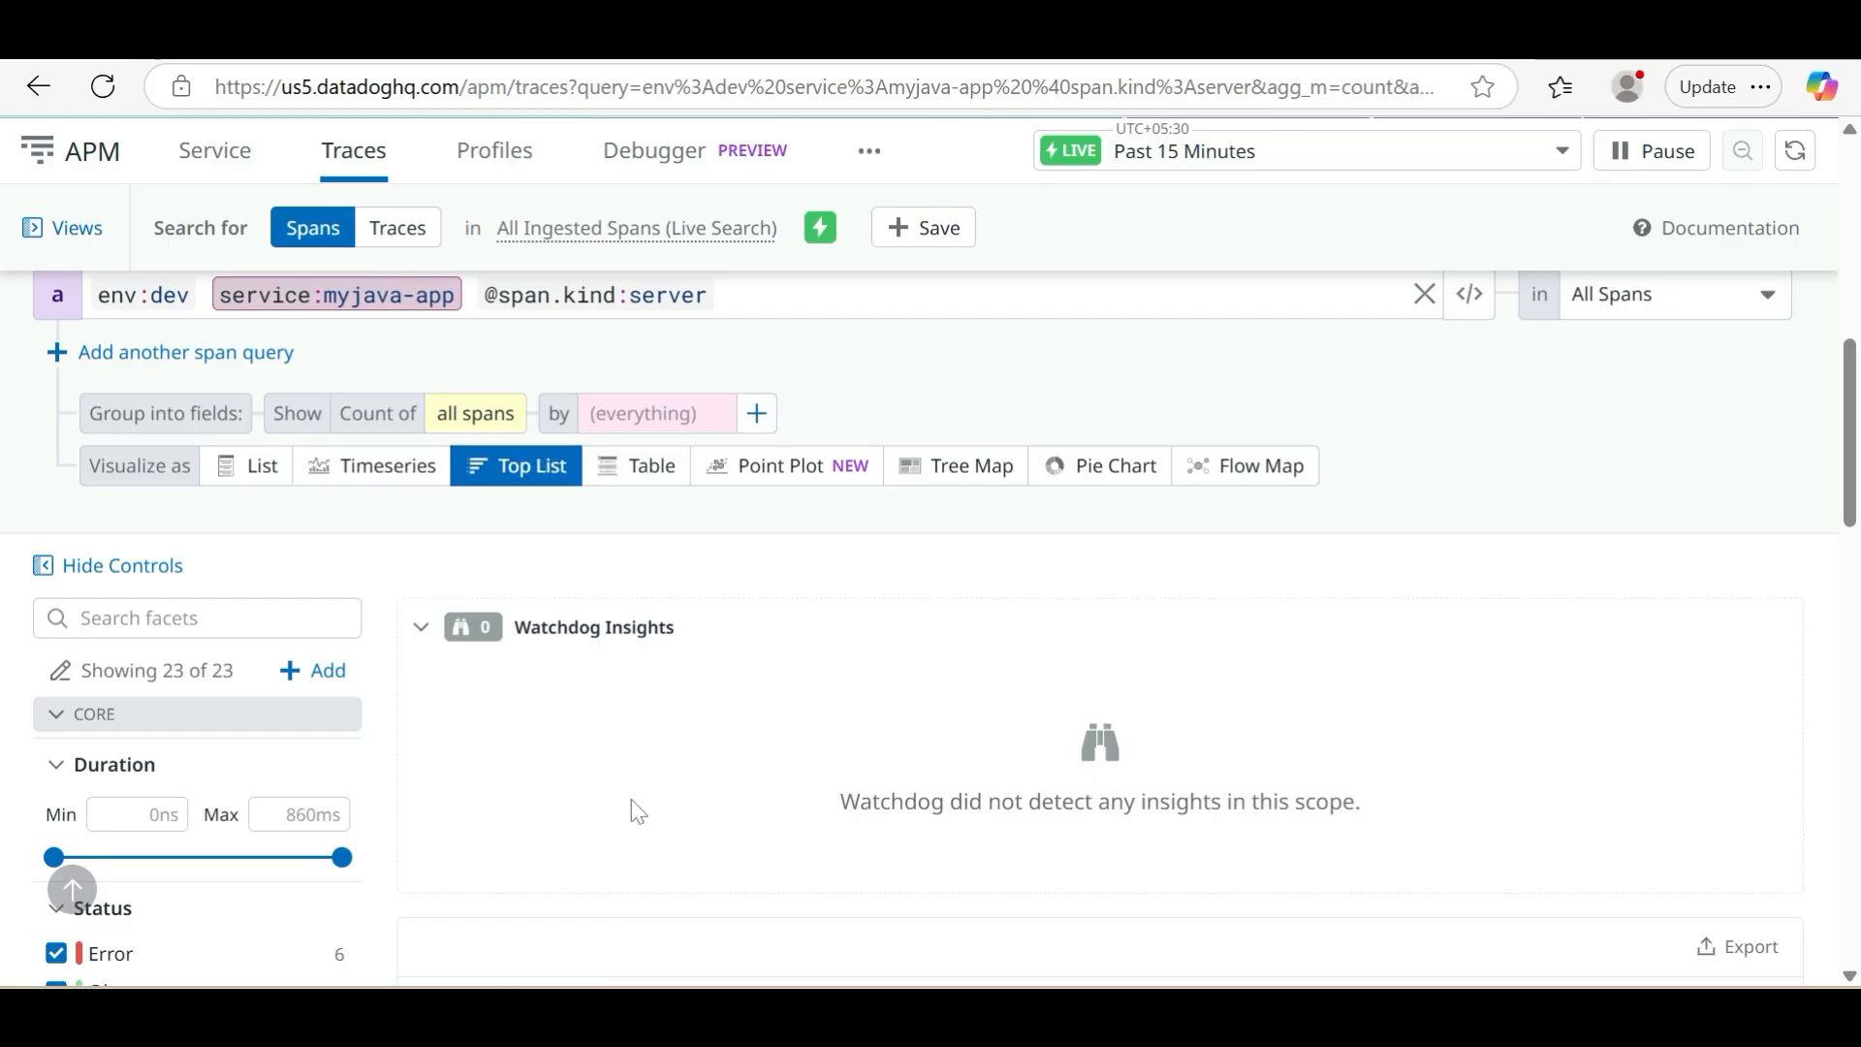
pyautogui.scroll(-5, 637, 810)
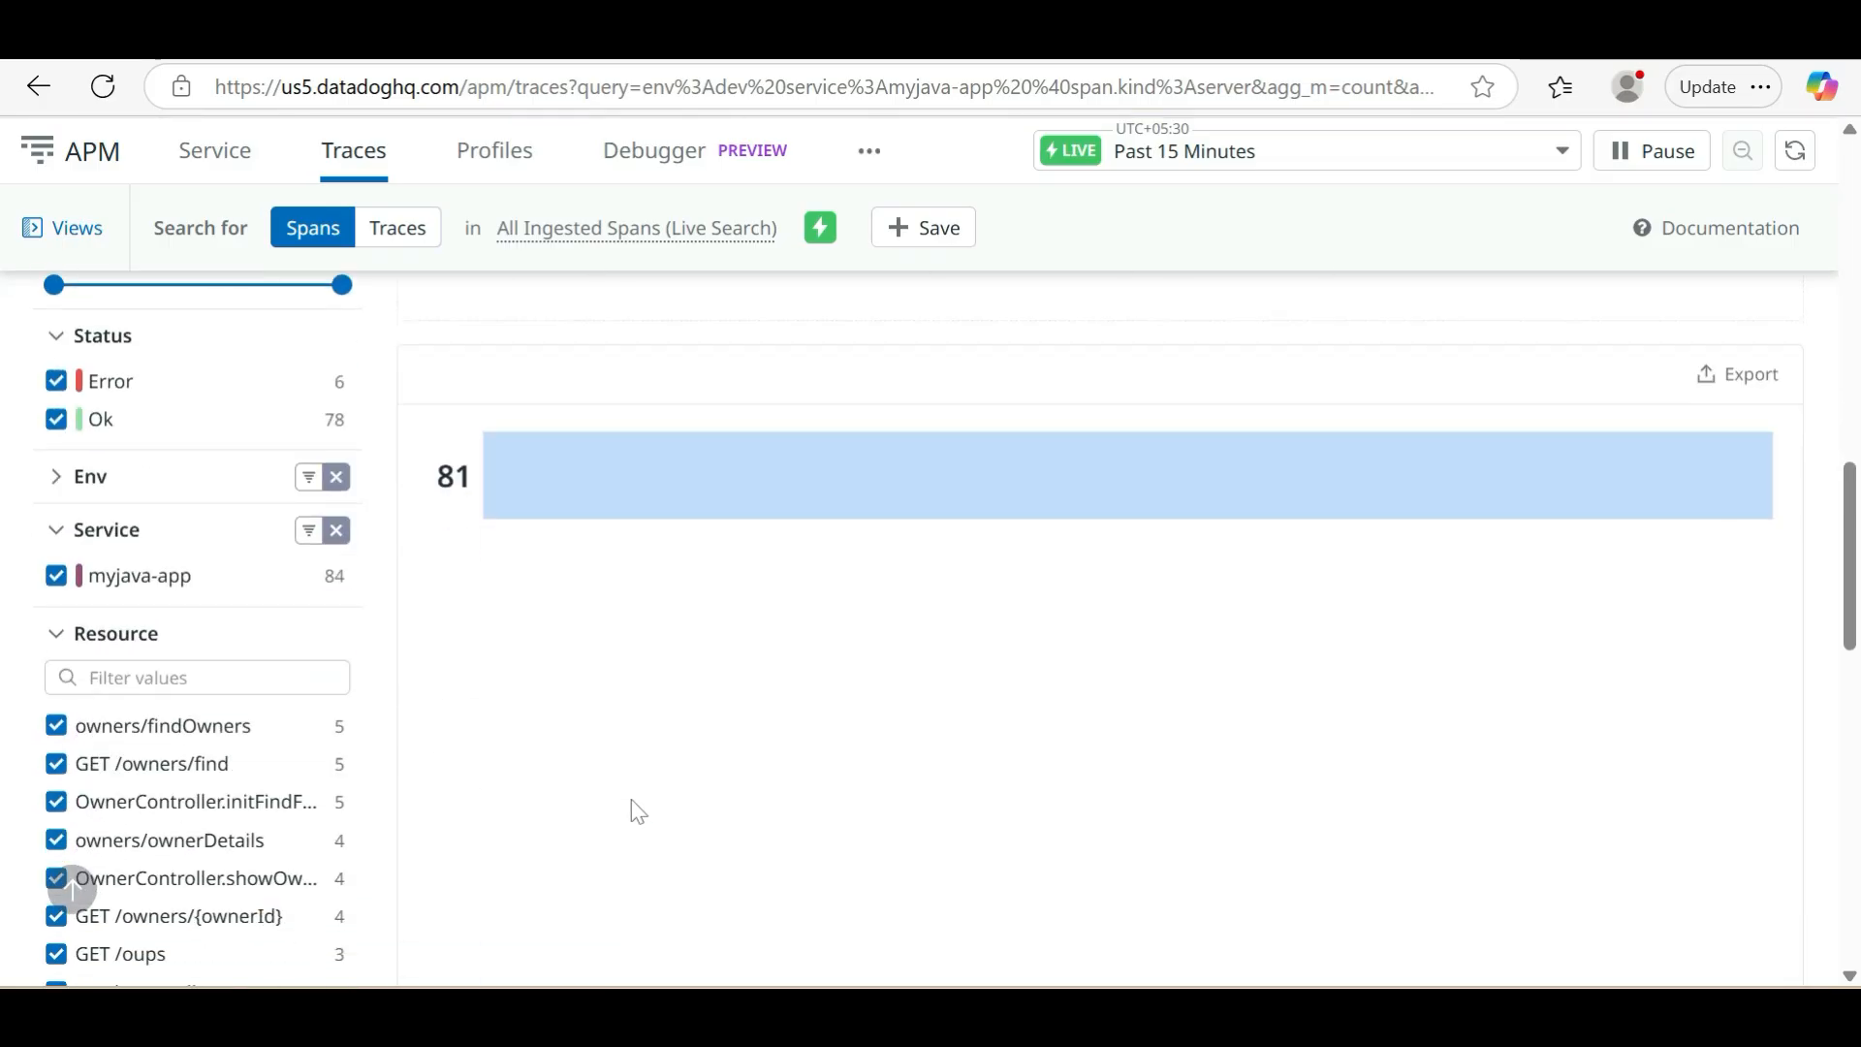
pyautogui.scroll(-2, 577, 765)
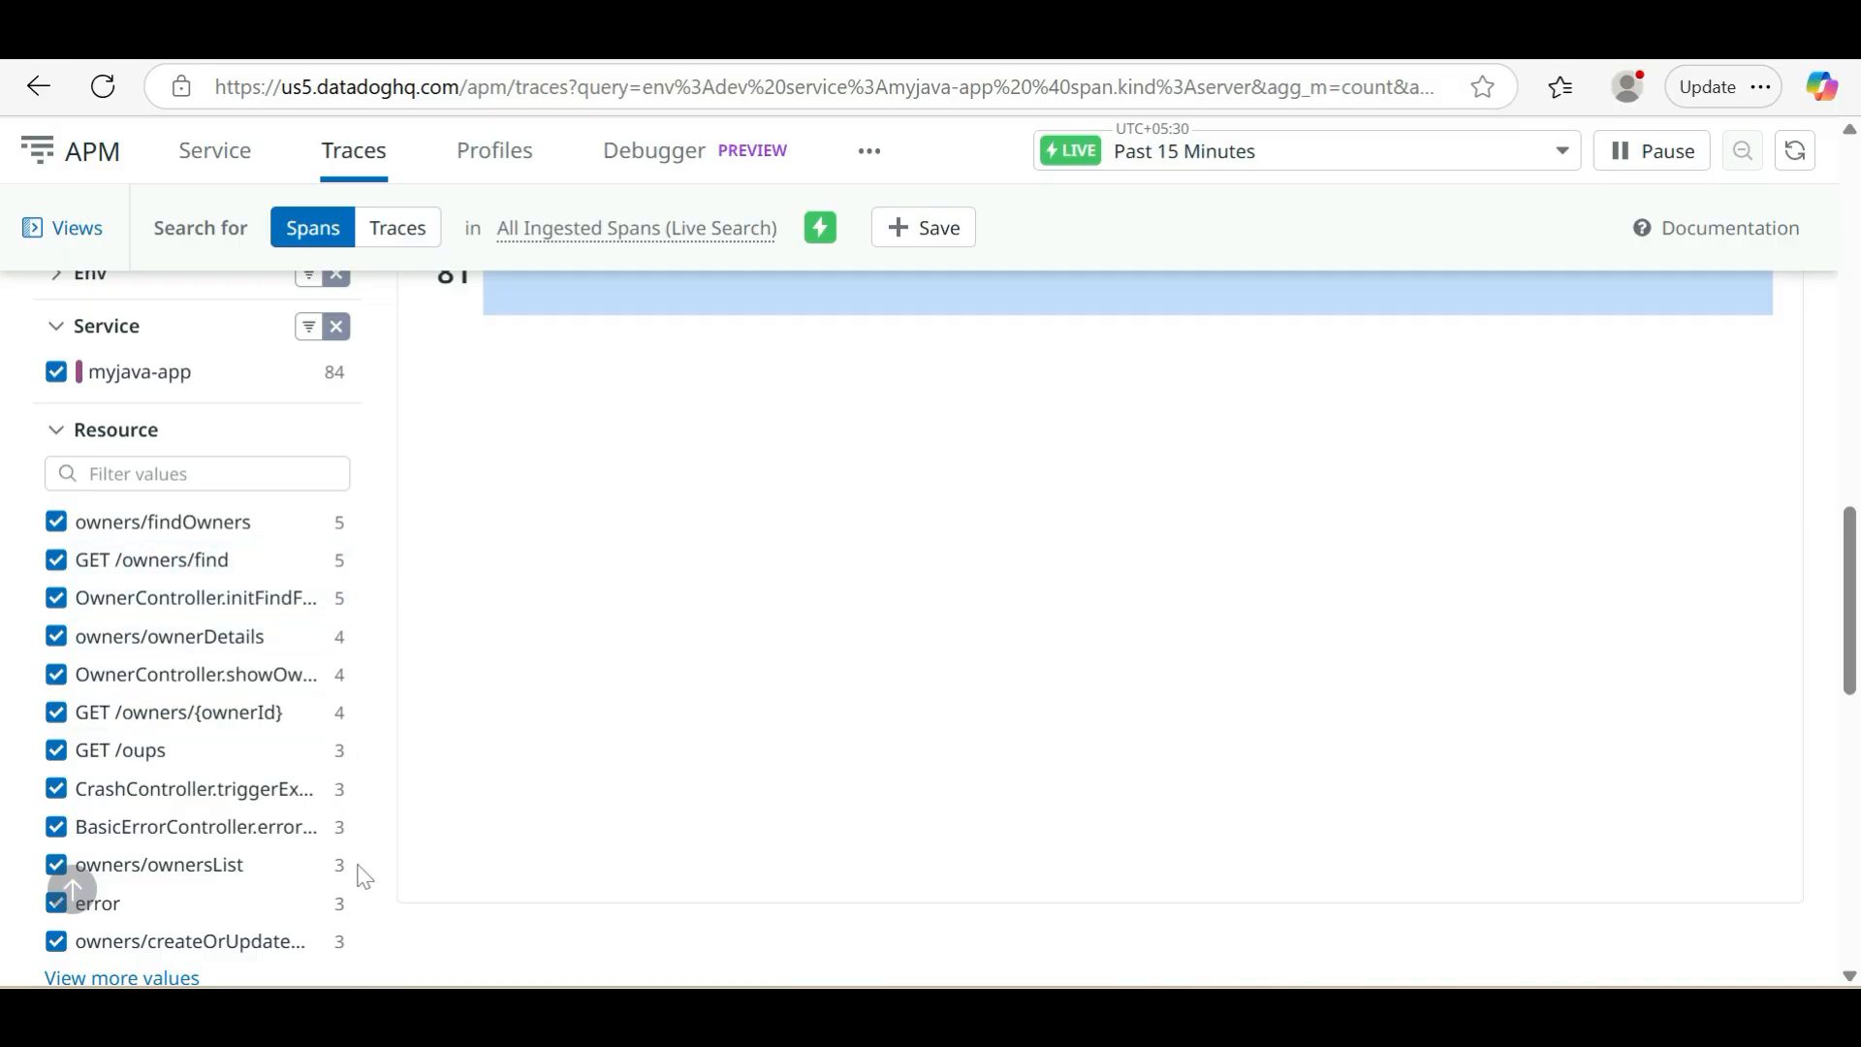
pyautogui.scroll(3, 651, 648)
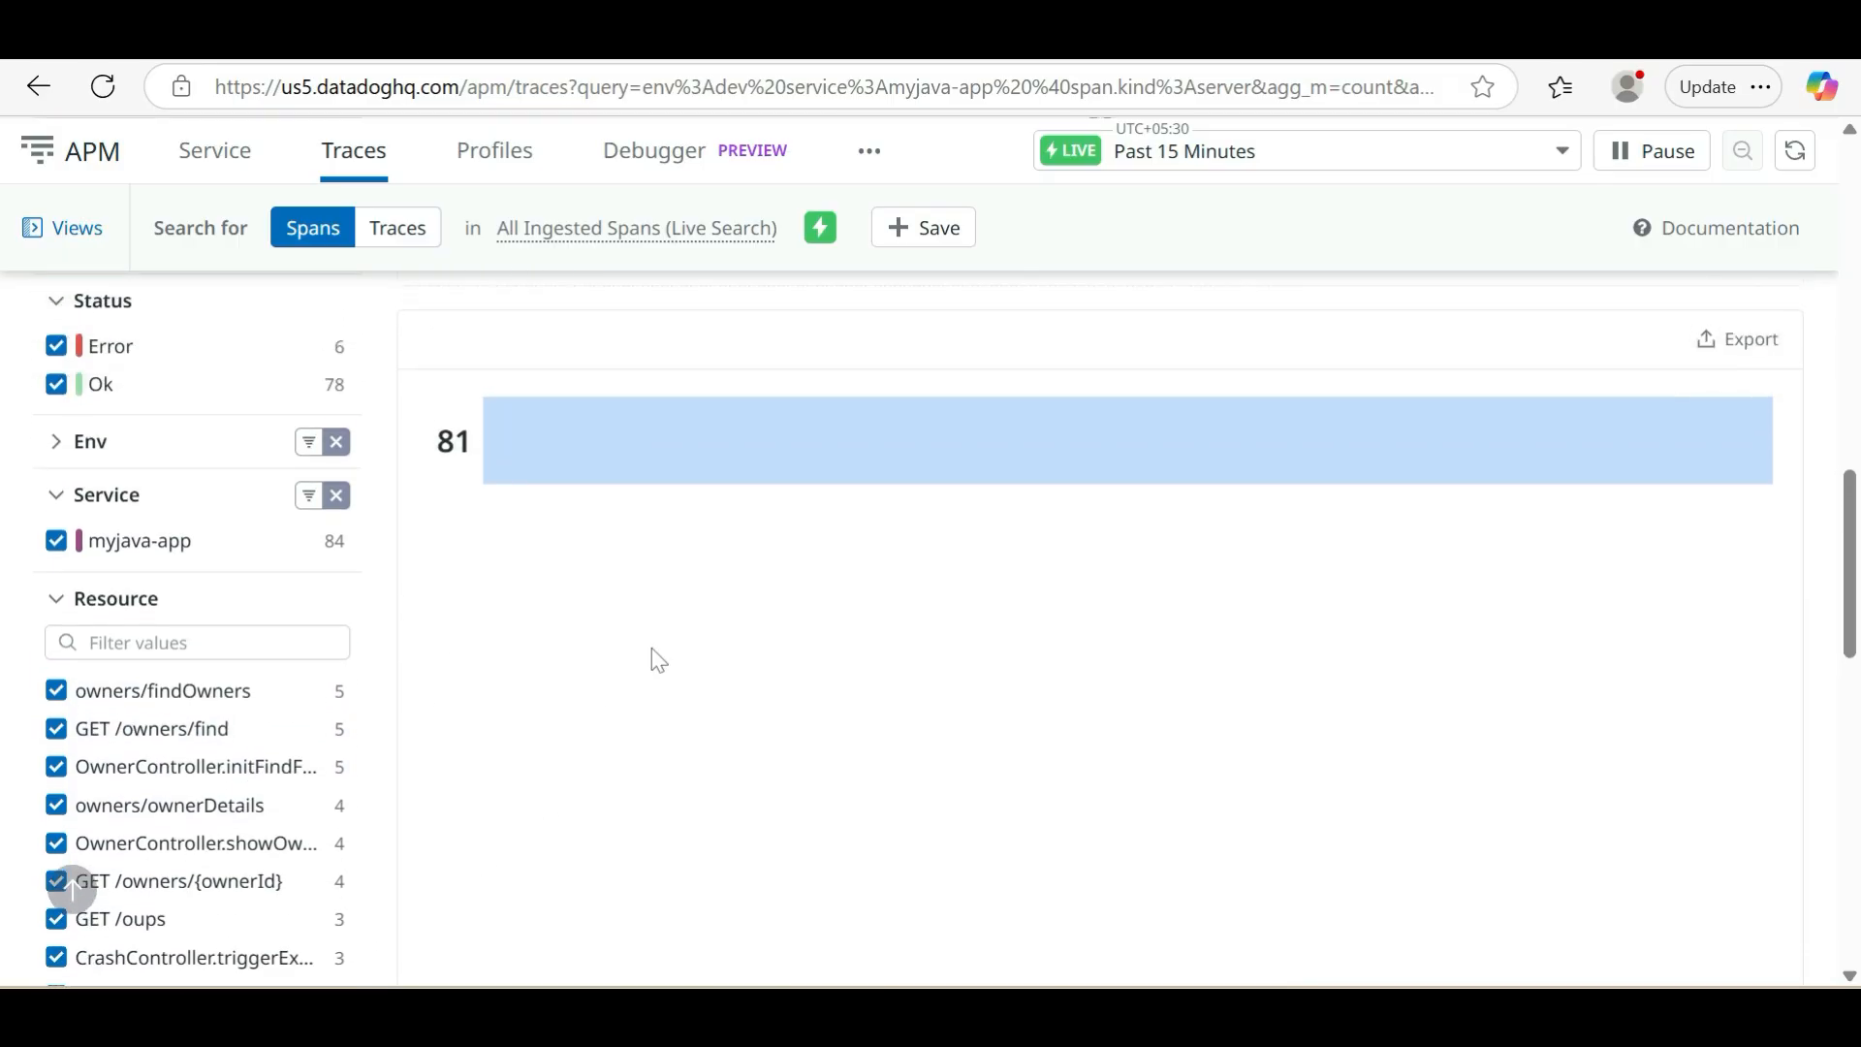
pyautogui.scroll(6, 652, 647)
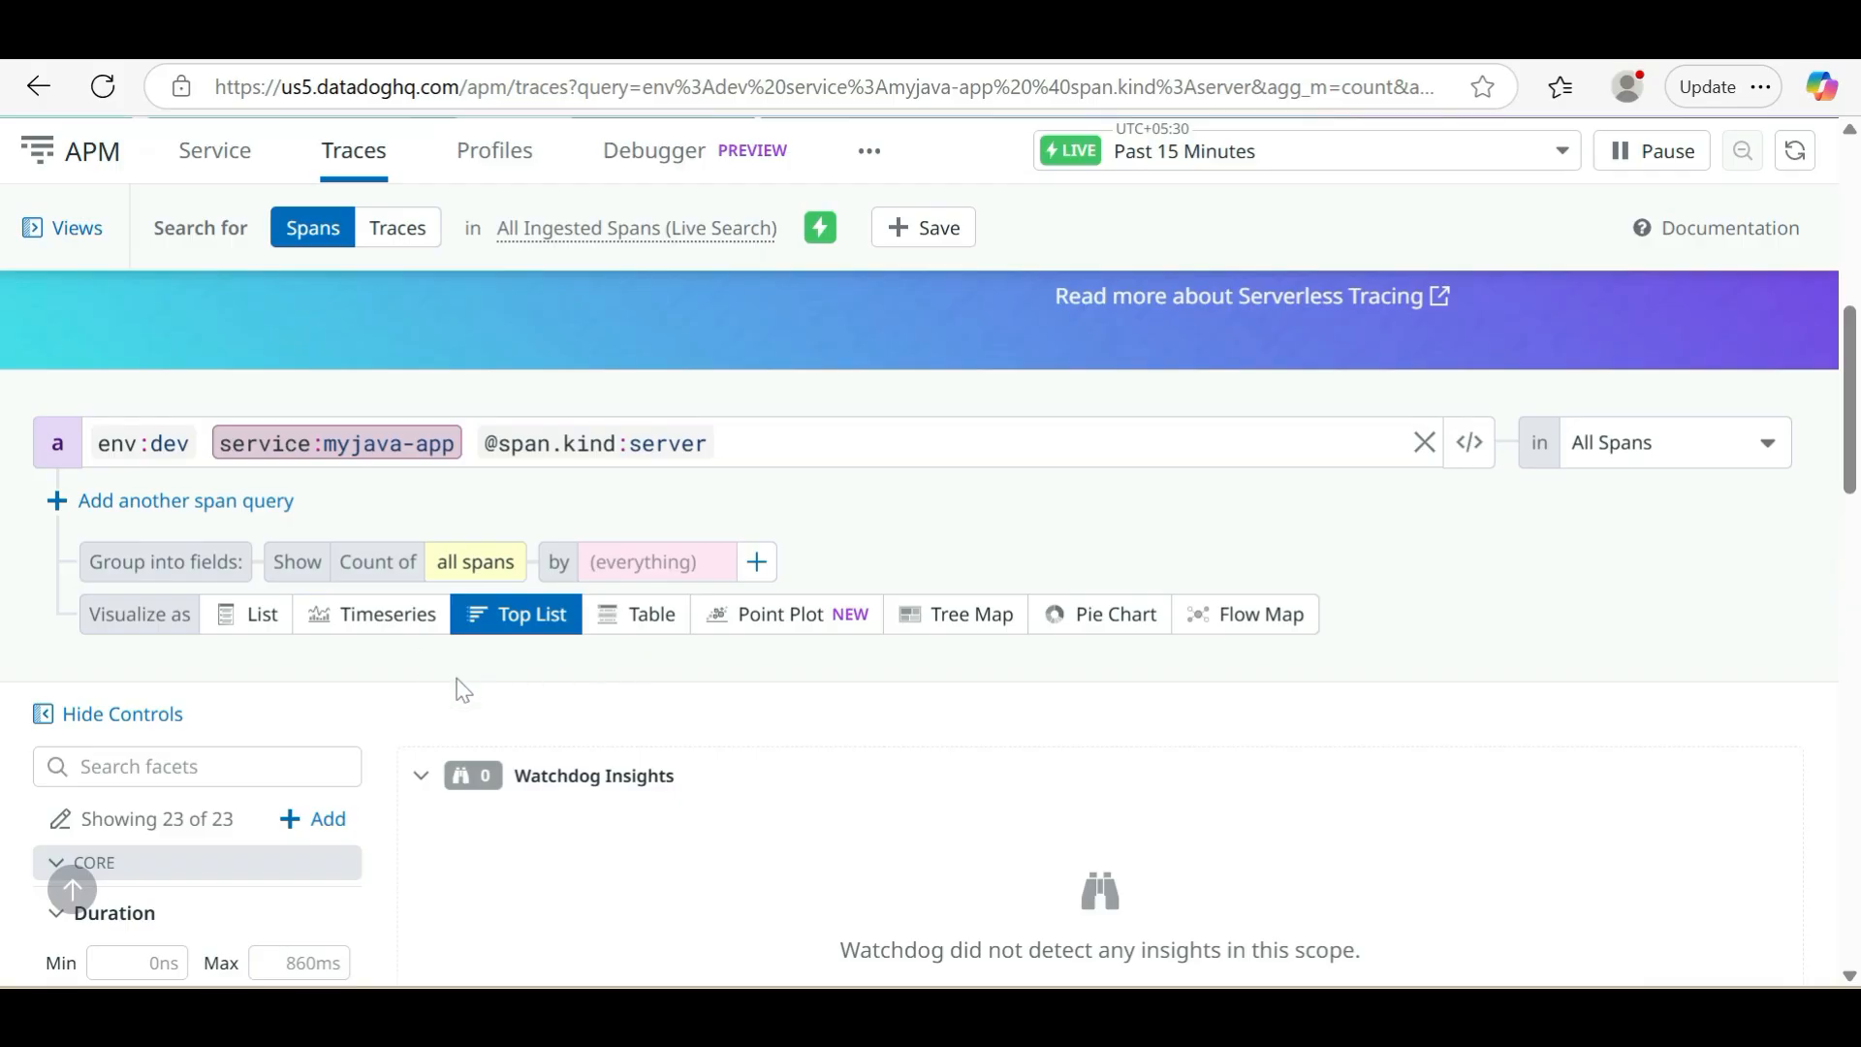
# Search for traces instead of spans and review the top list of indexed traces with its facets and query options
pyautogui.scroll(8, 539, 692)
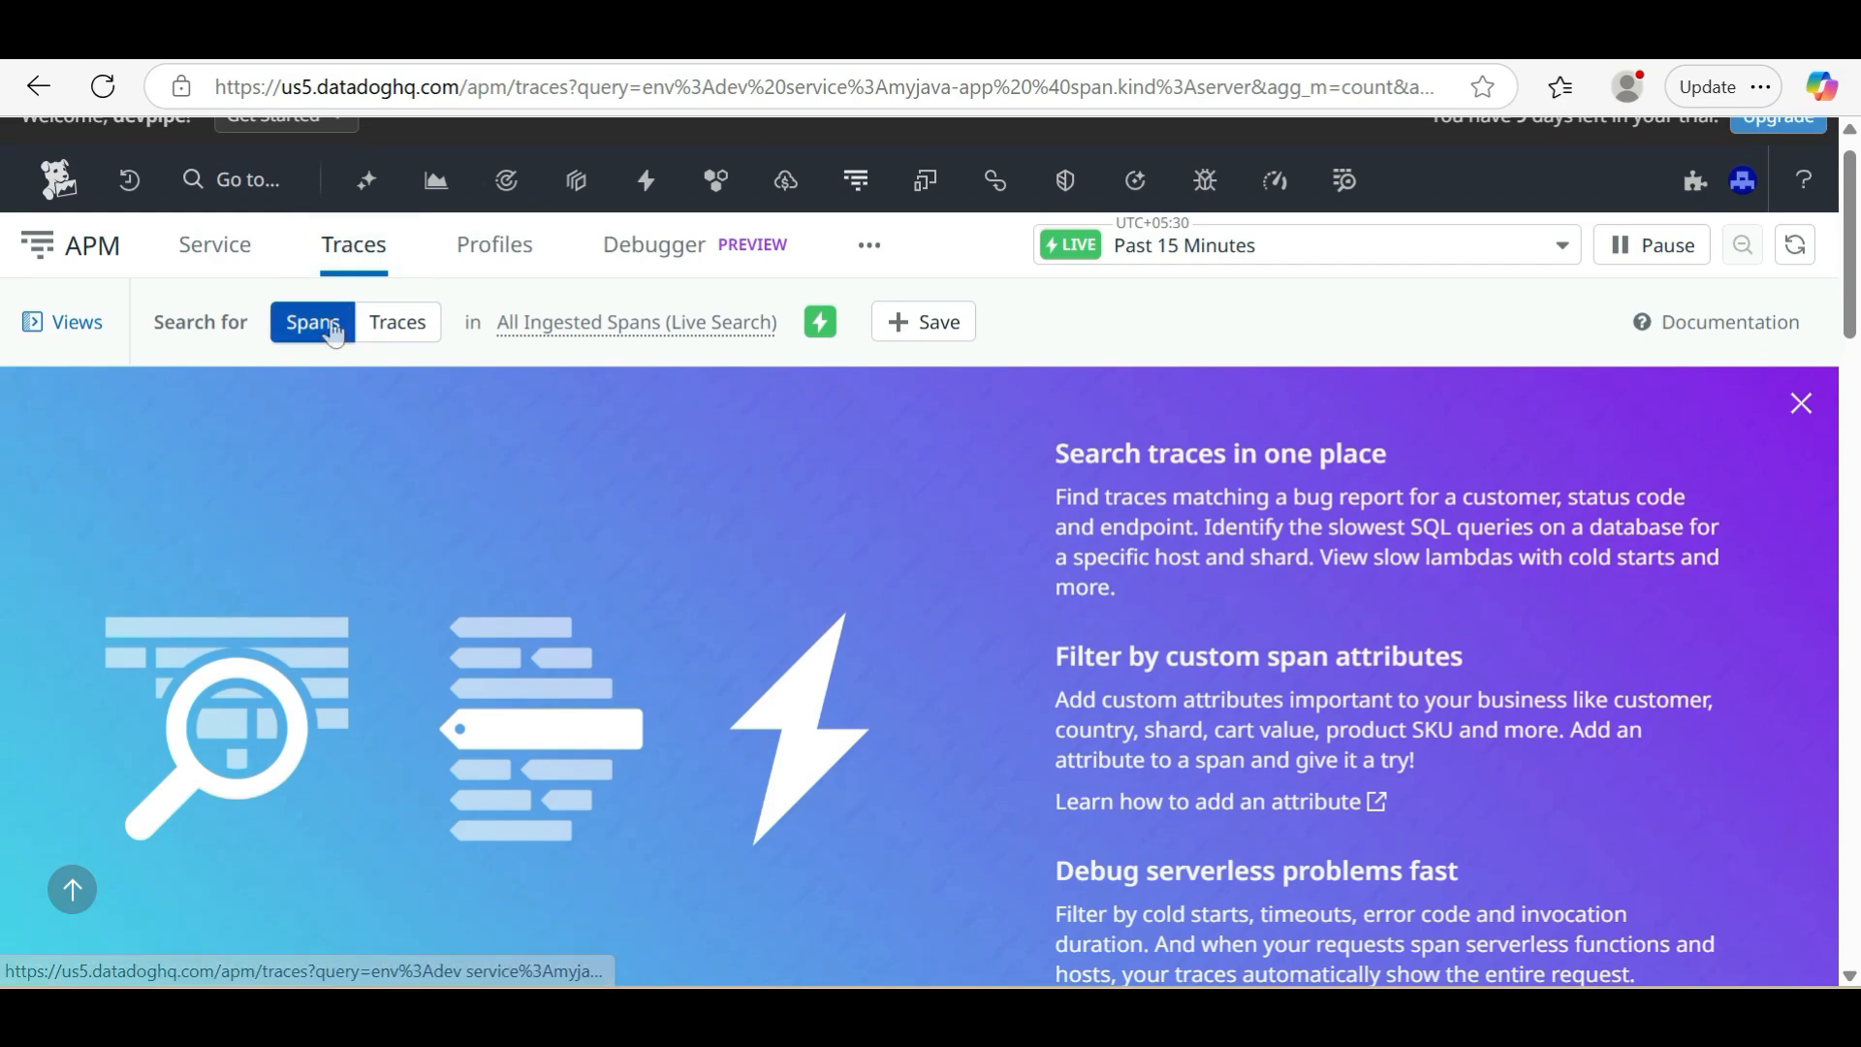
pyautogui.click(404, 330)
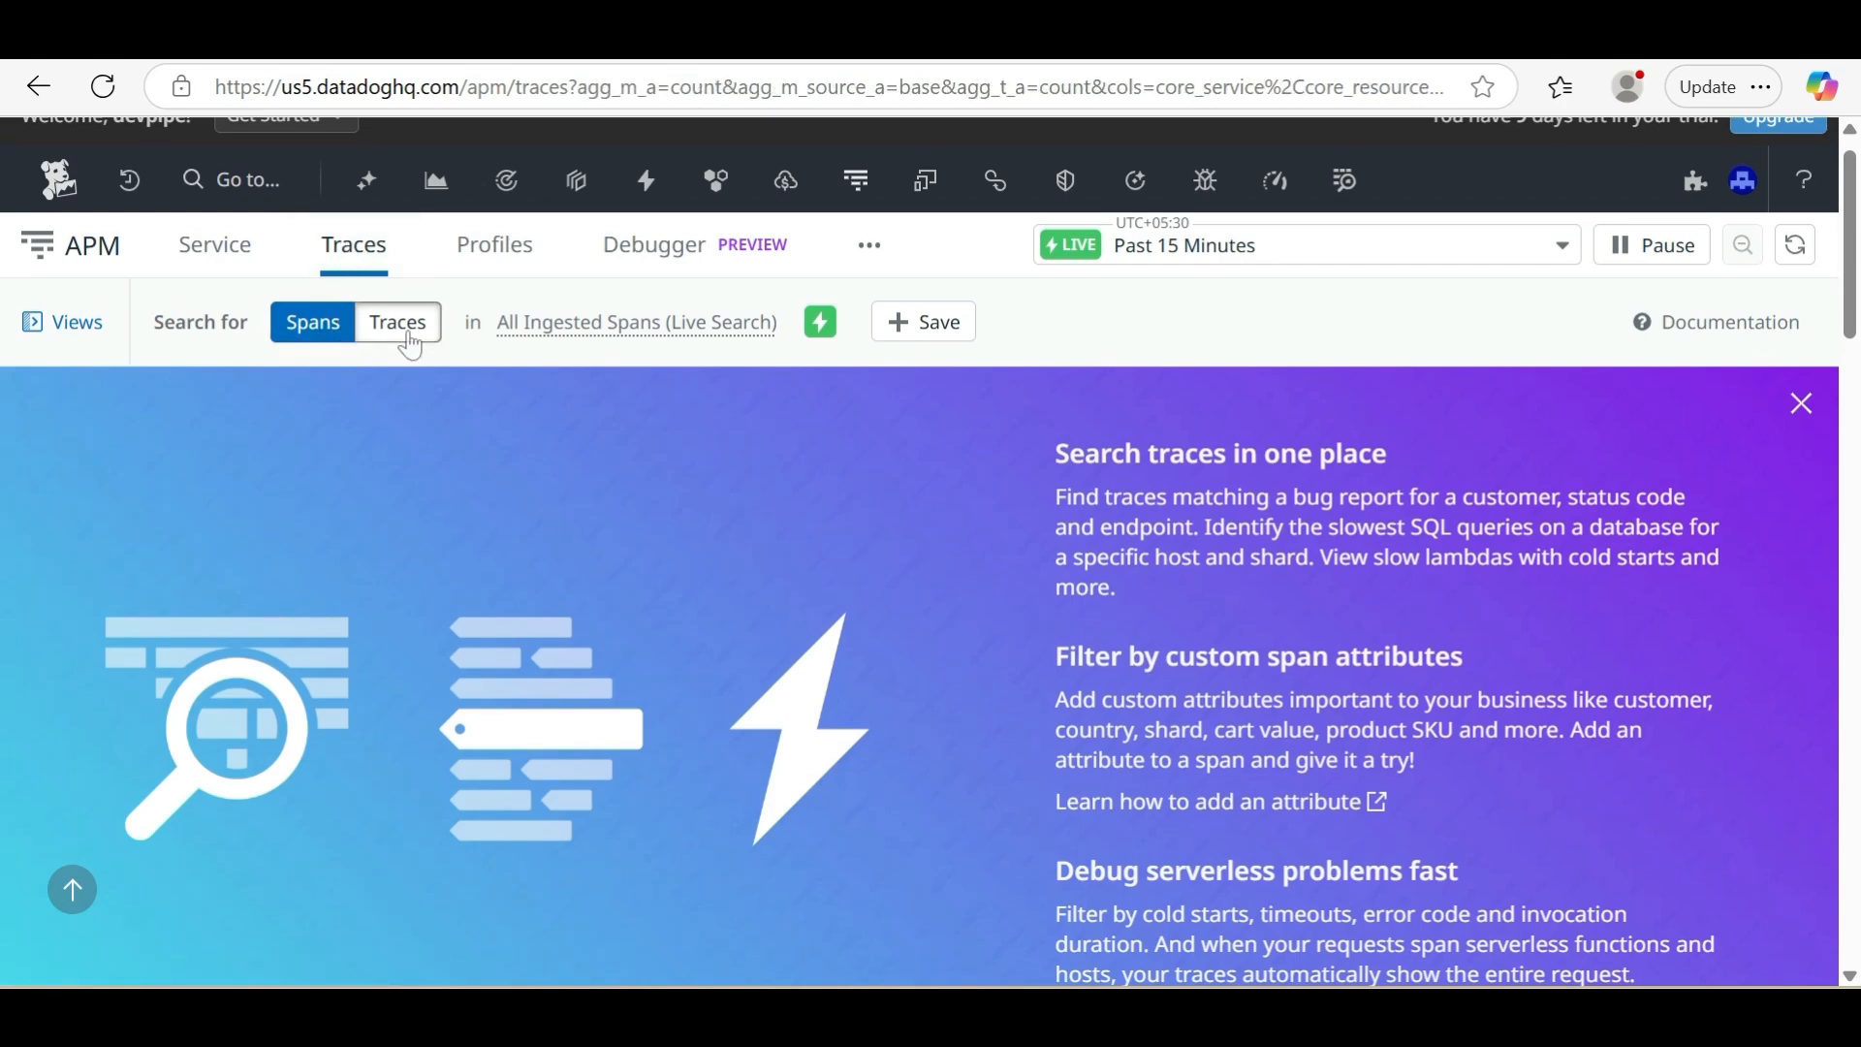
pyautogui.scroll(-2, 572, 851)
pyautogui.scroll(-8, 577, 855)
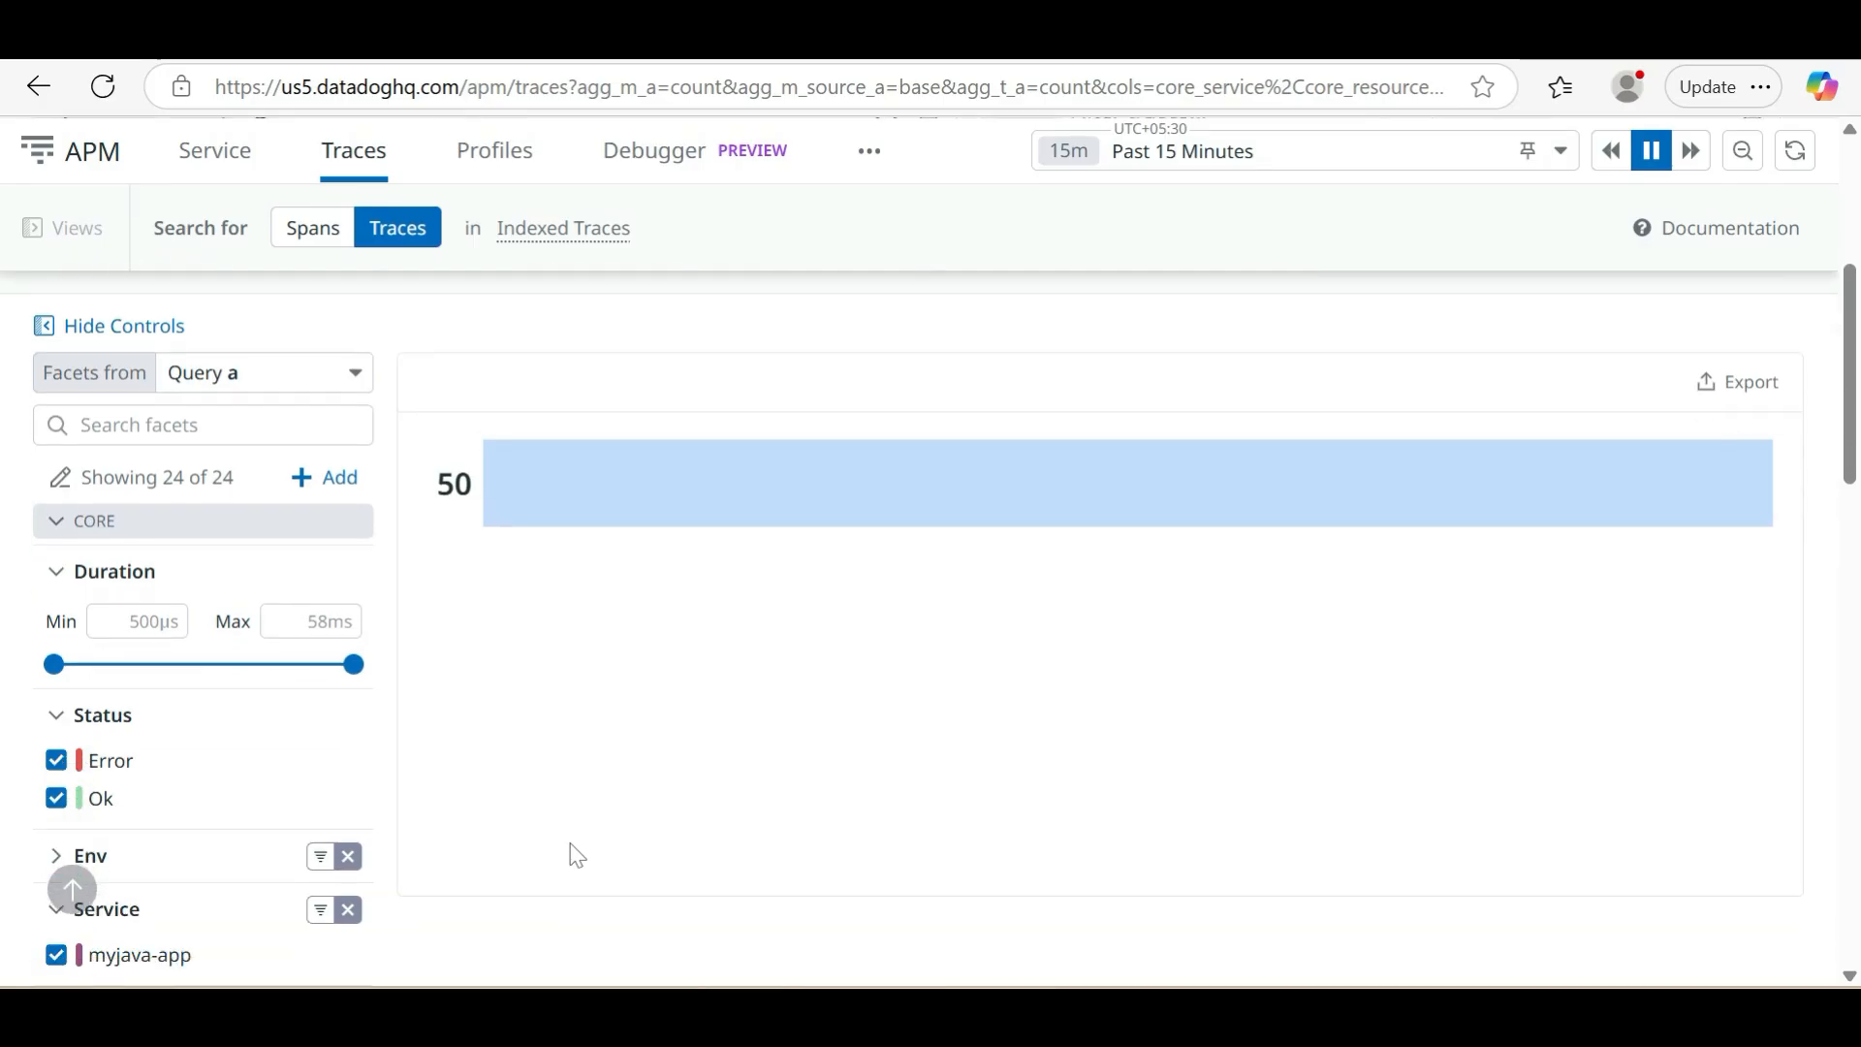
pyautogui.scroll(4, 577, 855)
pyautogui.scroll(-4, 577, 856)
pyautogui.scroll(-9, 577, 855)
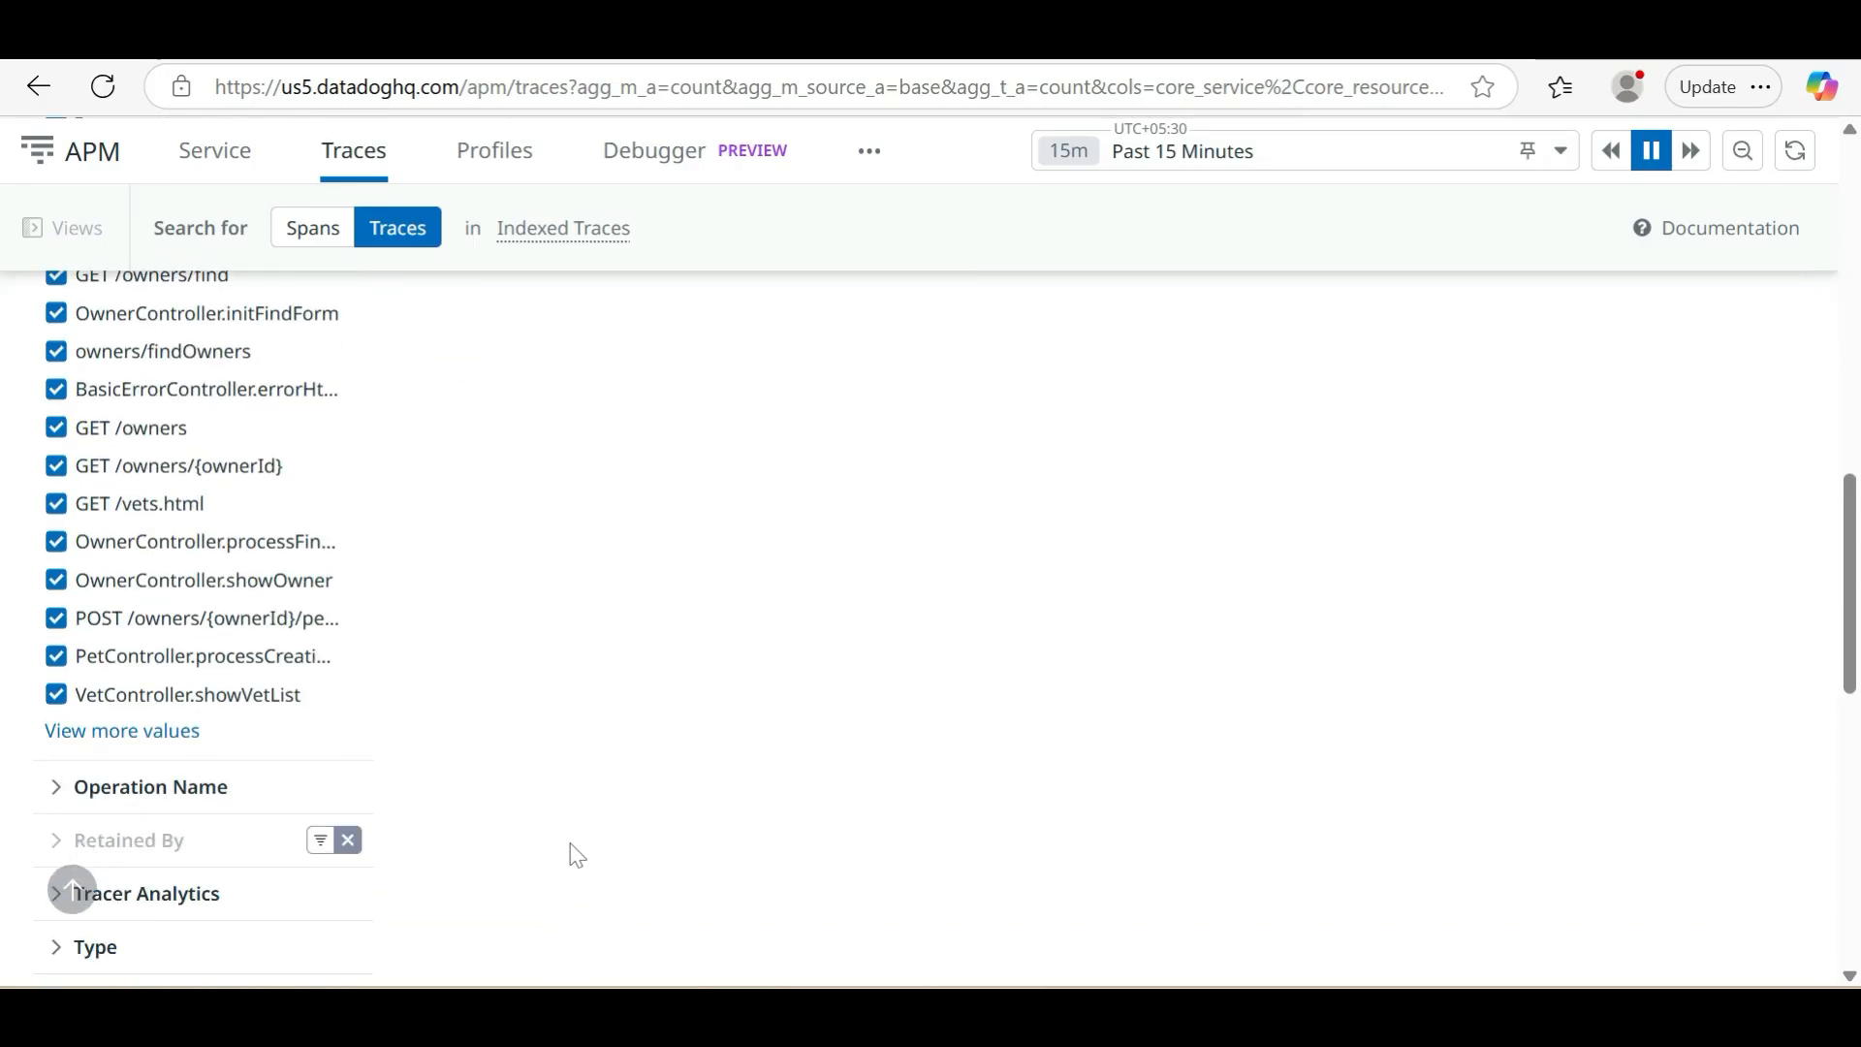
pyautogui.scroll(14, 577, 856)
pyautogui.scroll(5, 577, 856)
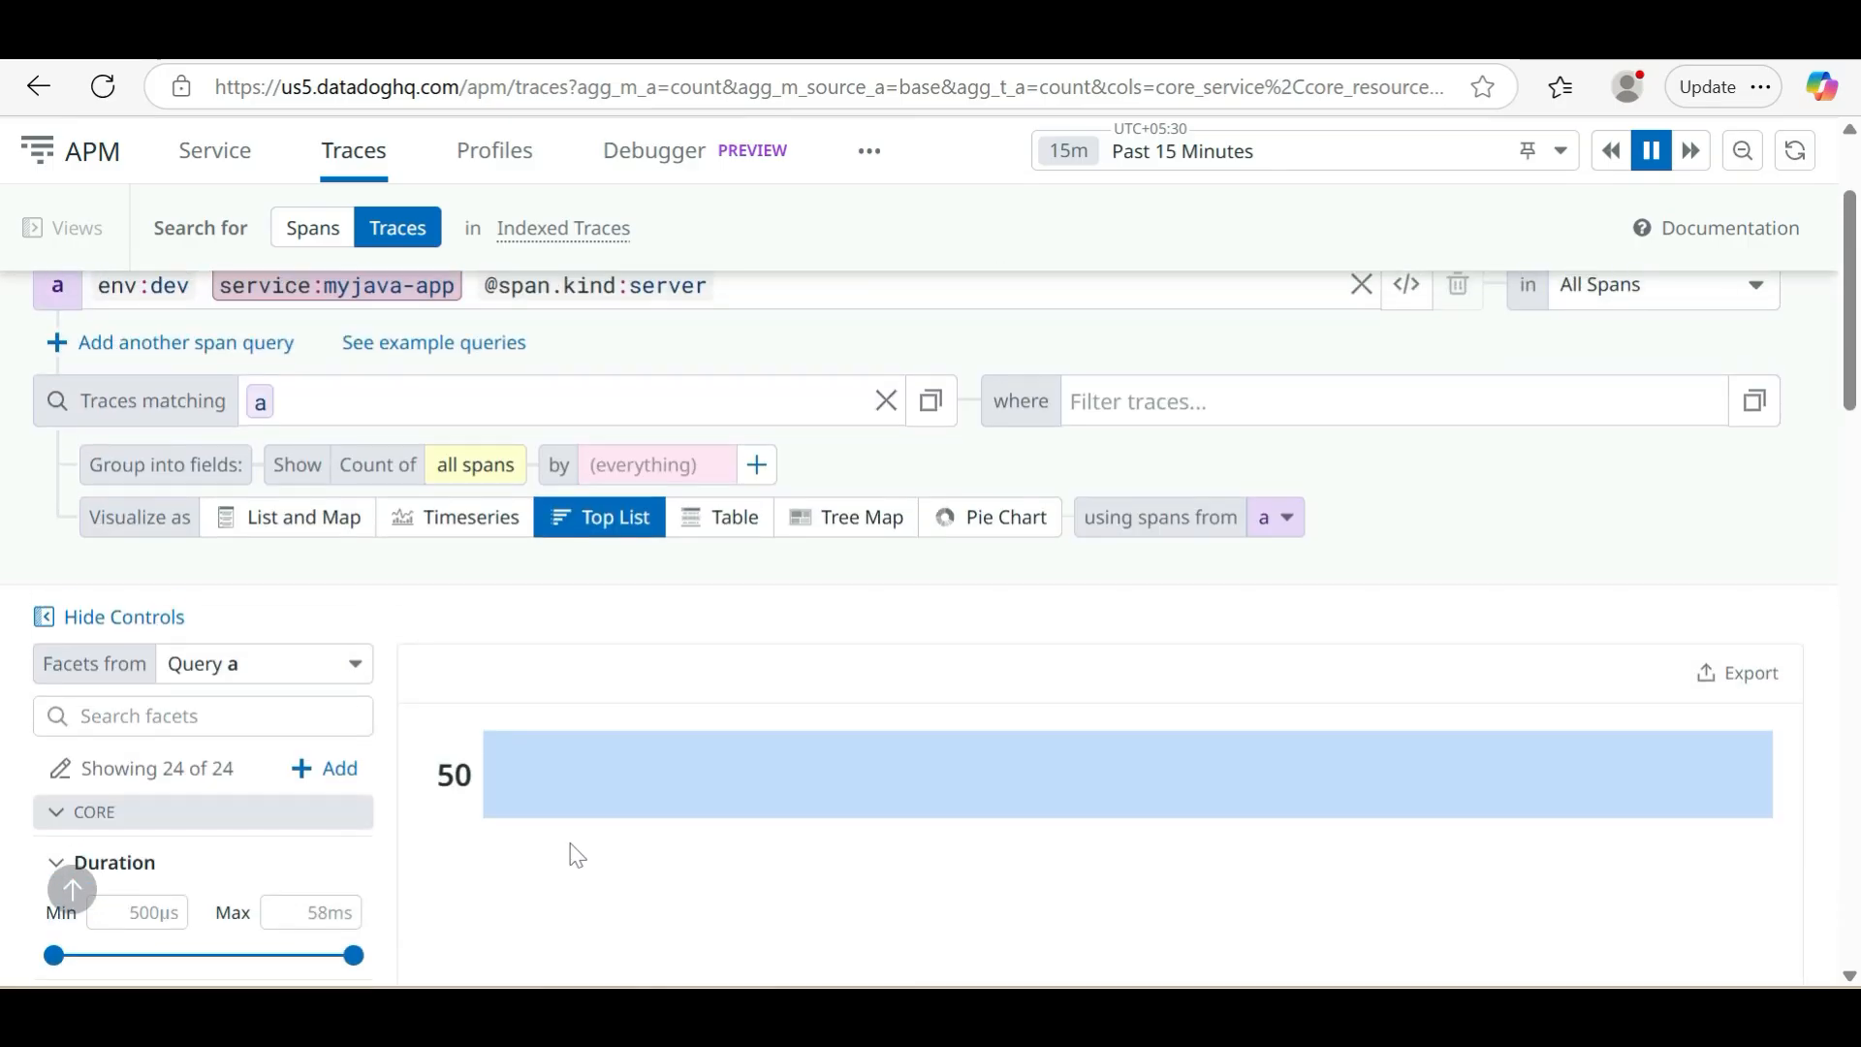
# Visualize the traces as List and Map, and examine the flow map and each trace's duration, spans and latency breakdown
pyautogui.click(269, 705)
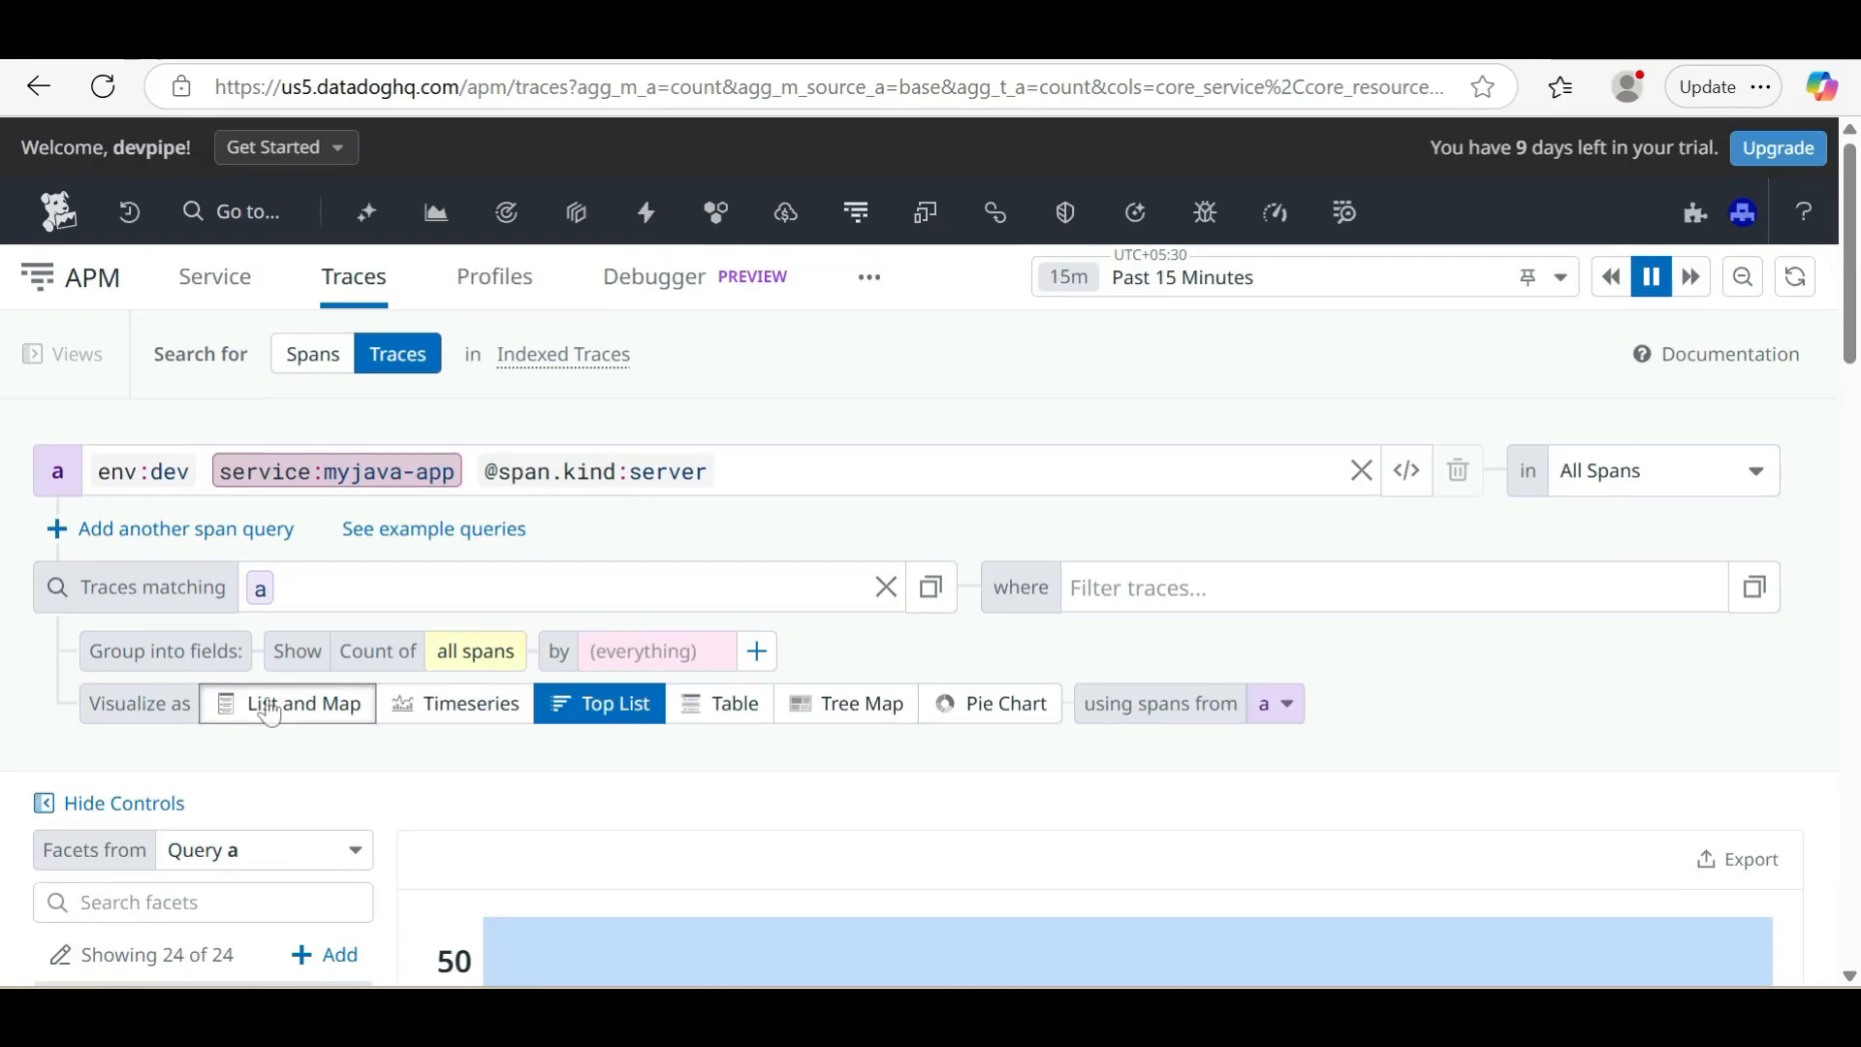
pyautogui.scroll(-2, 785, 899)
pyautogui.scroll(-4, 784, 899)
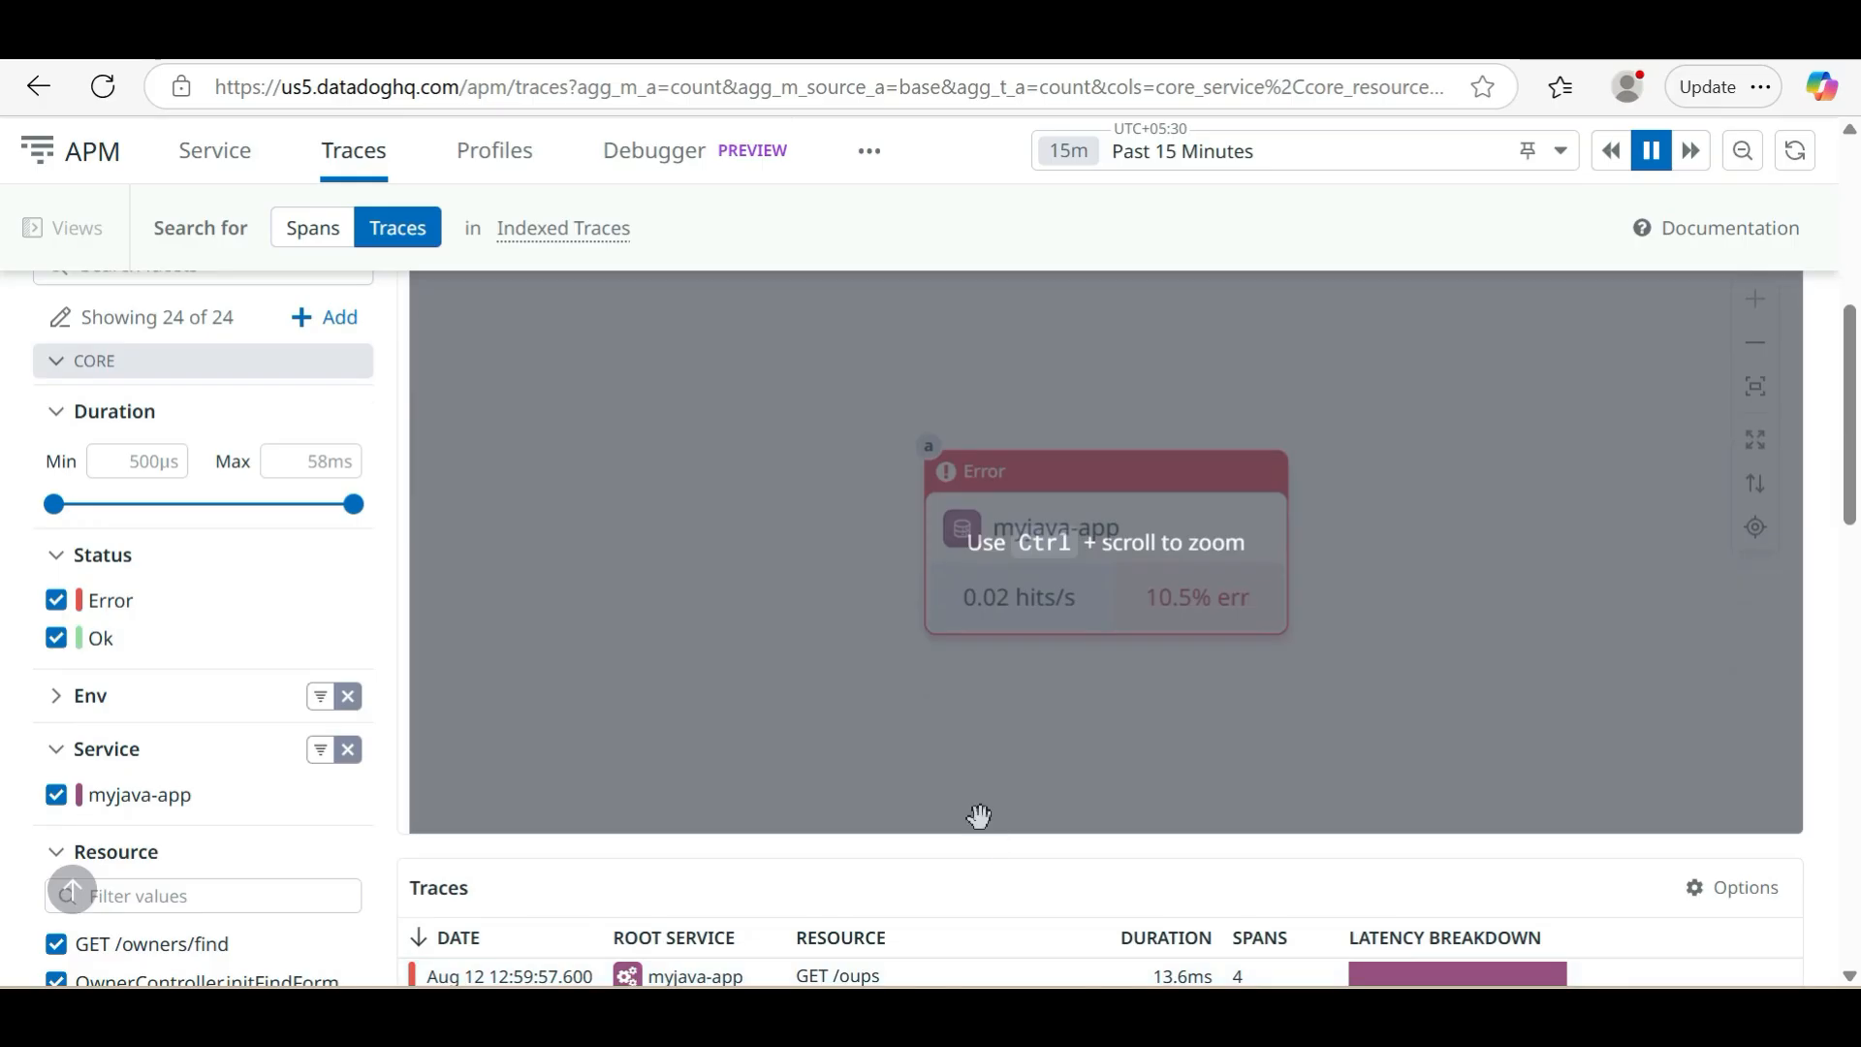
pyautogui.scroll(-2, 980, 816)
pyautogui.scroll(-2, 1030, 773)
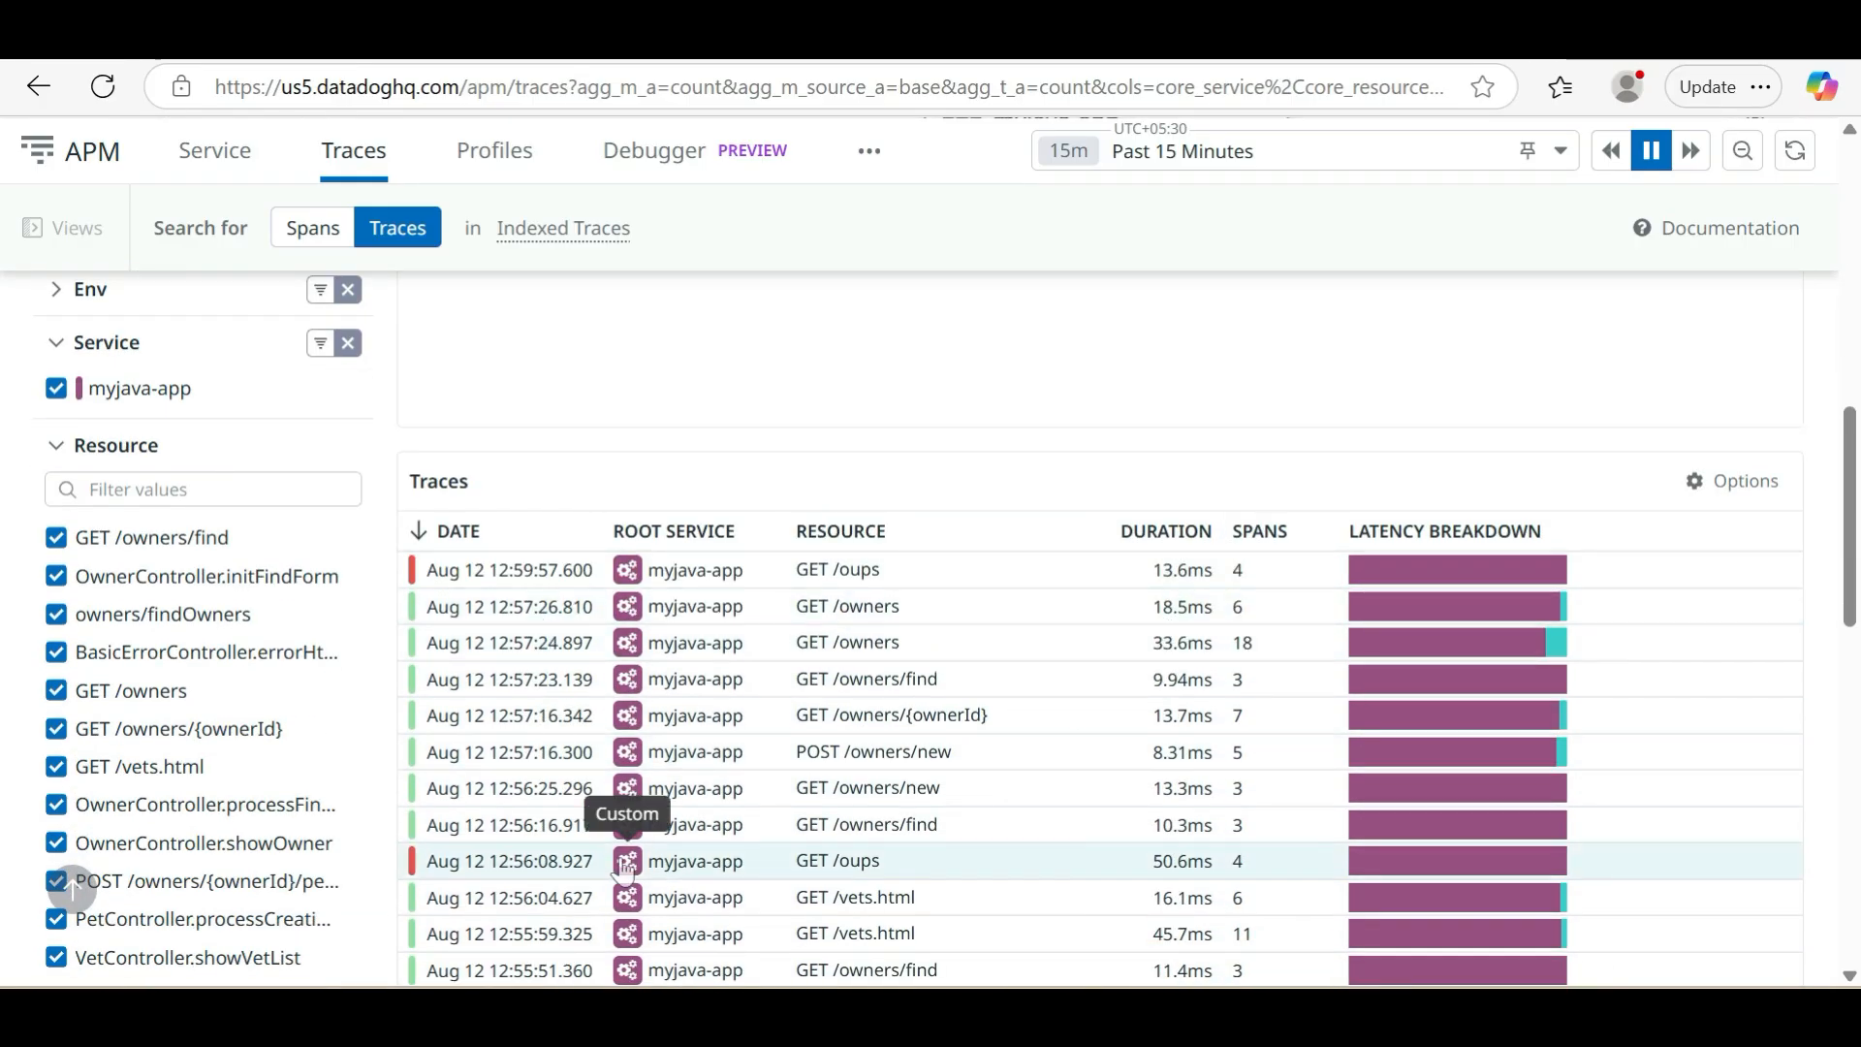
pyautogui.scroll(-4, 1080, 772)
pyautogui.scroll(8, 1080, 766)
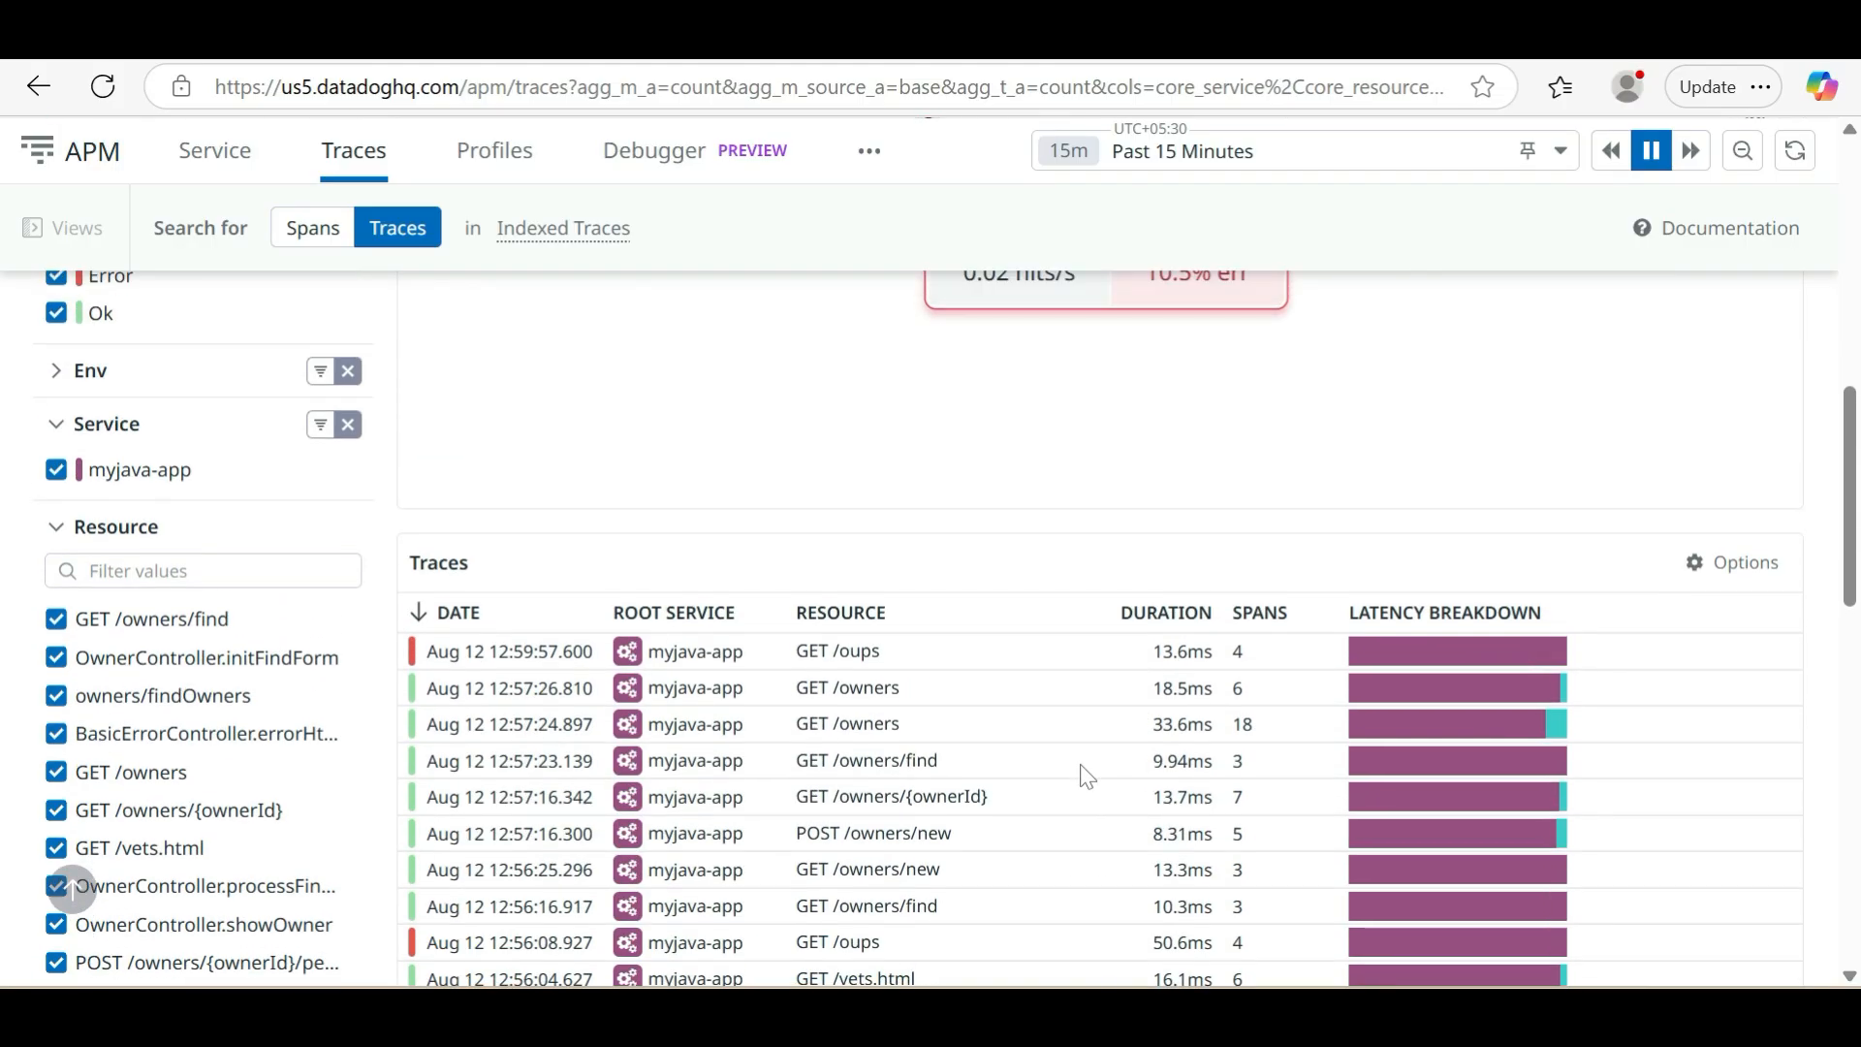
# Open the profiles of myjava-app and examine the CPU metric graph, flame graph and average CPU time per endpoint
pyautogui.scroll(3, 1078, 761)
pyautogui.scroll(3, 1078, 761)
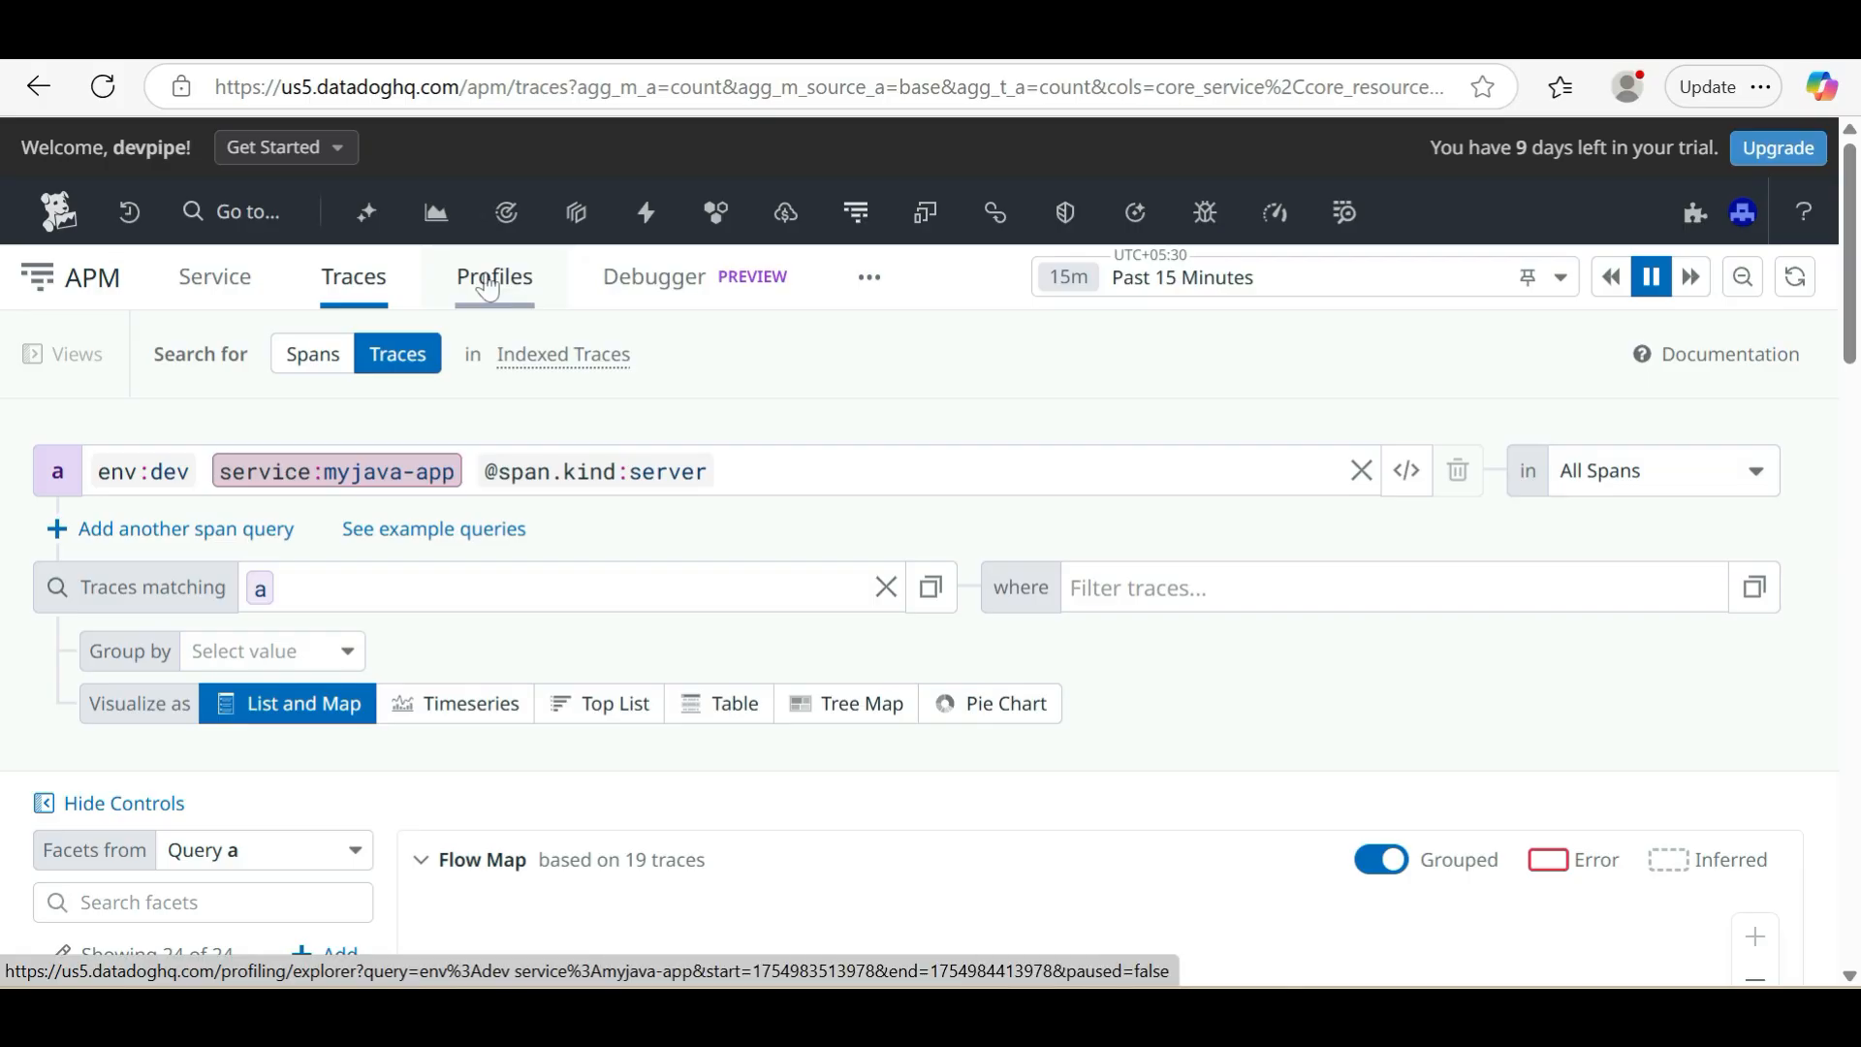
pyautogui.click(488, 288)
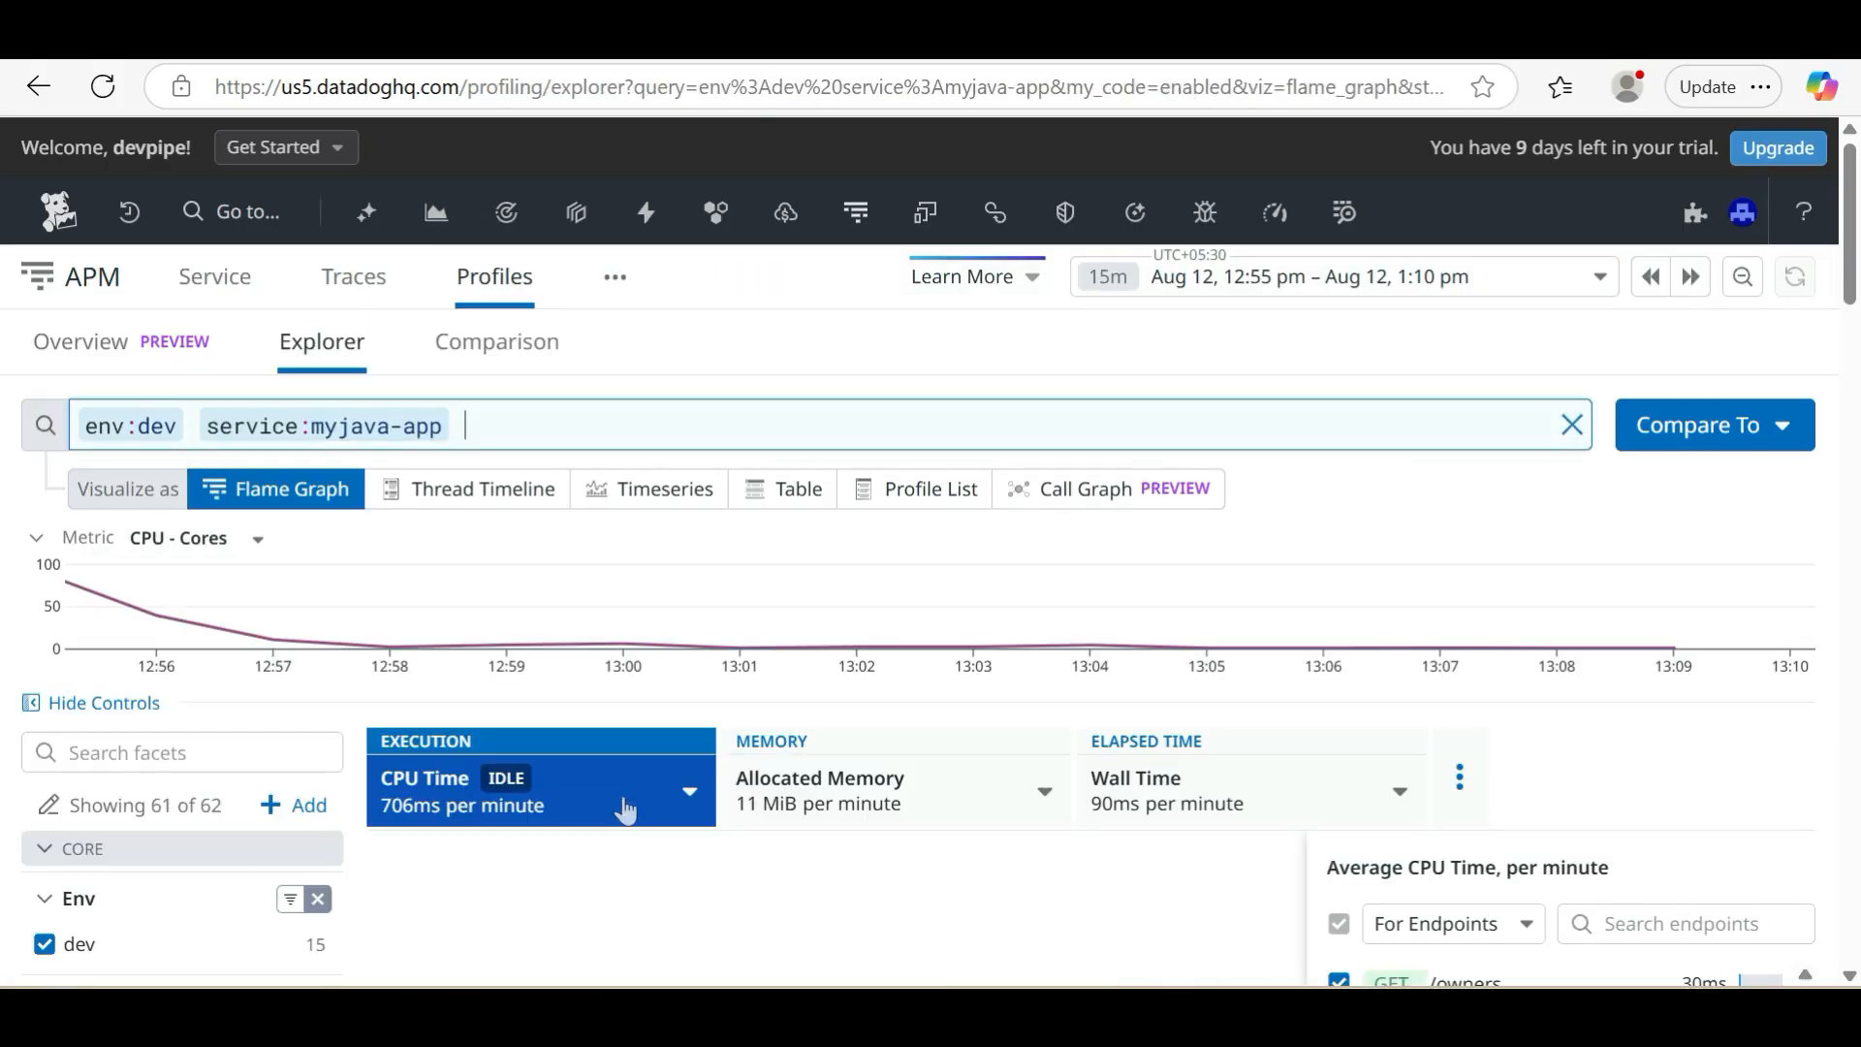
pyautogui.scroll(-1, 625, 796)
pyautogui.scroll(1, 624, 796)
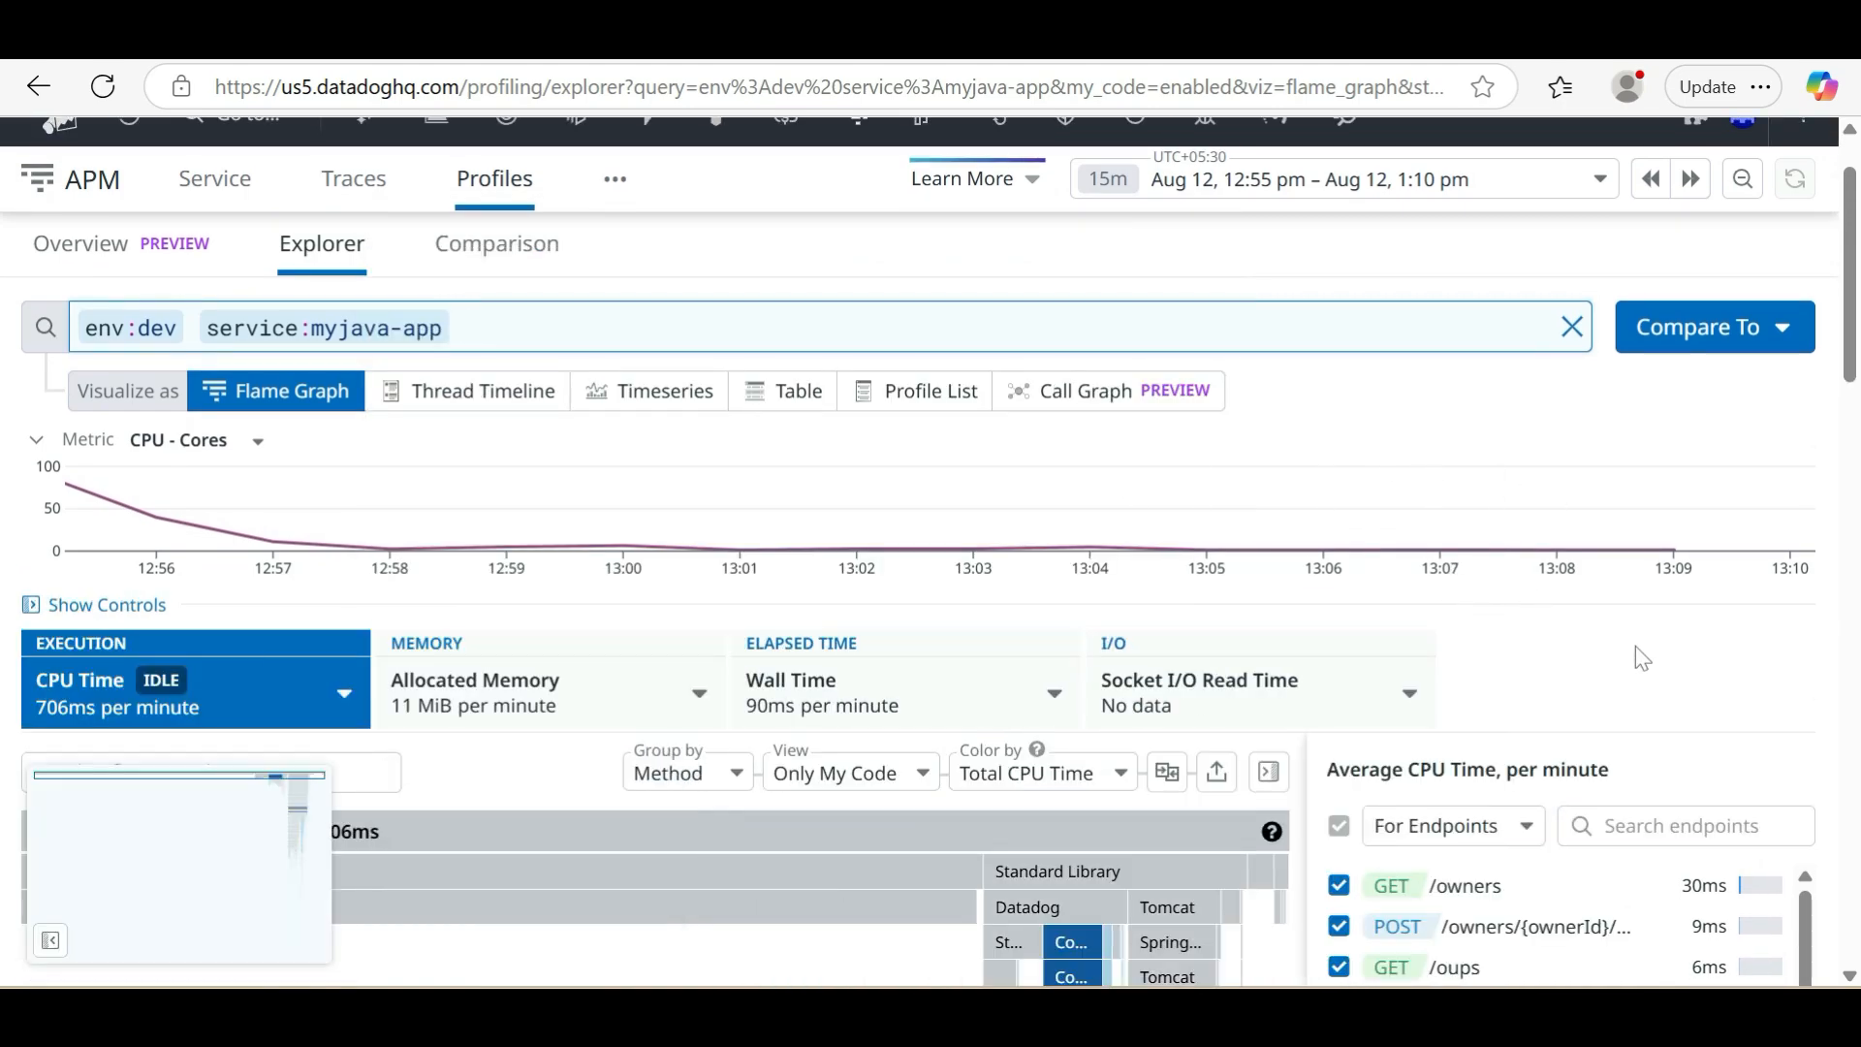
pyautogui.scroll(-1, 1636, 645)
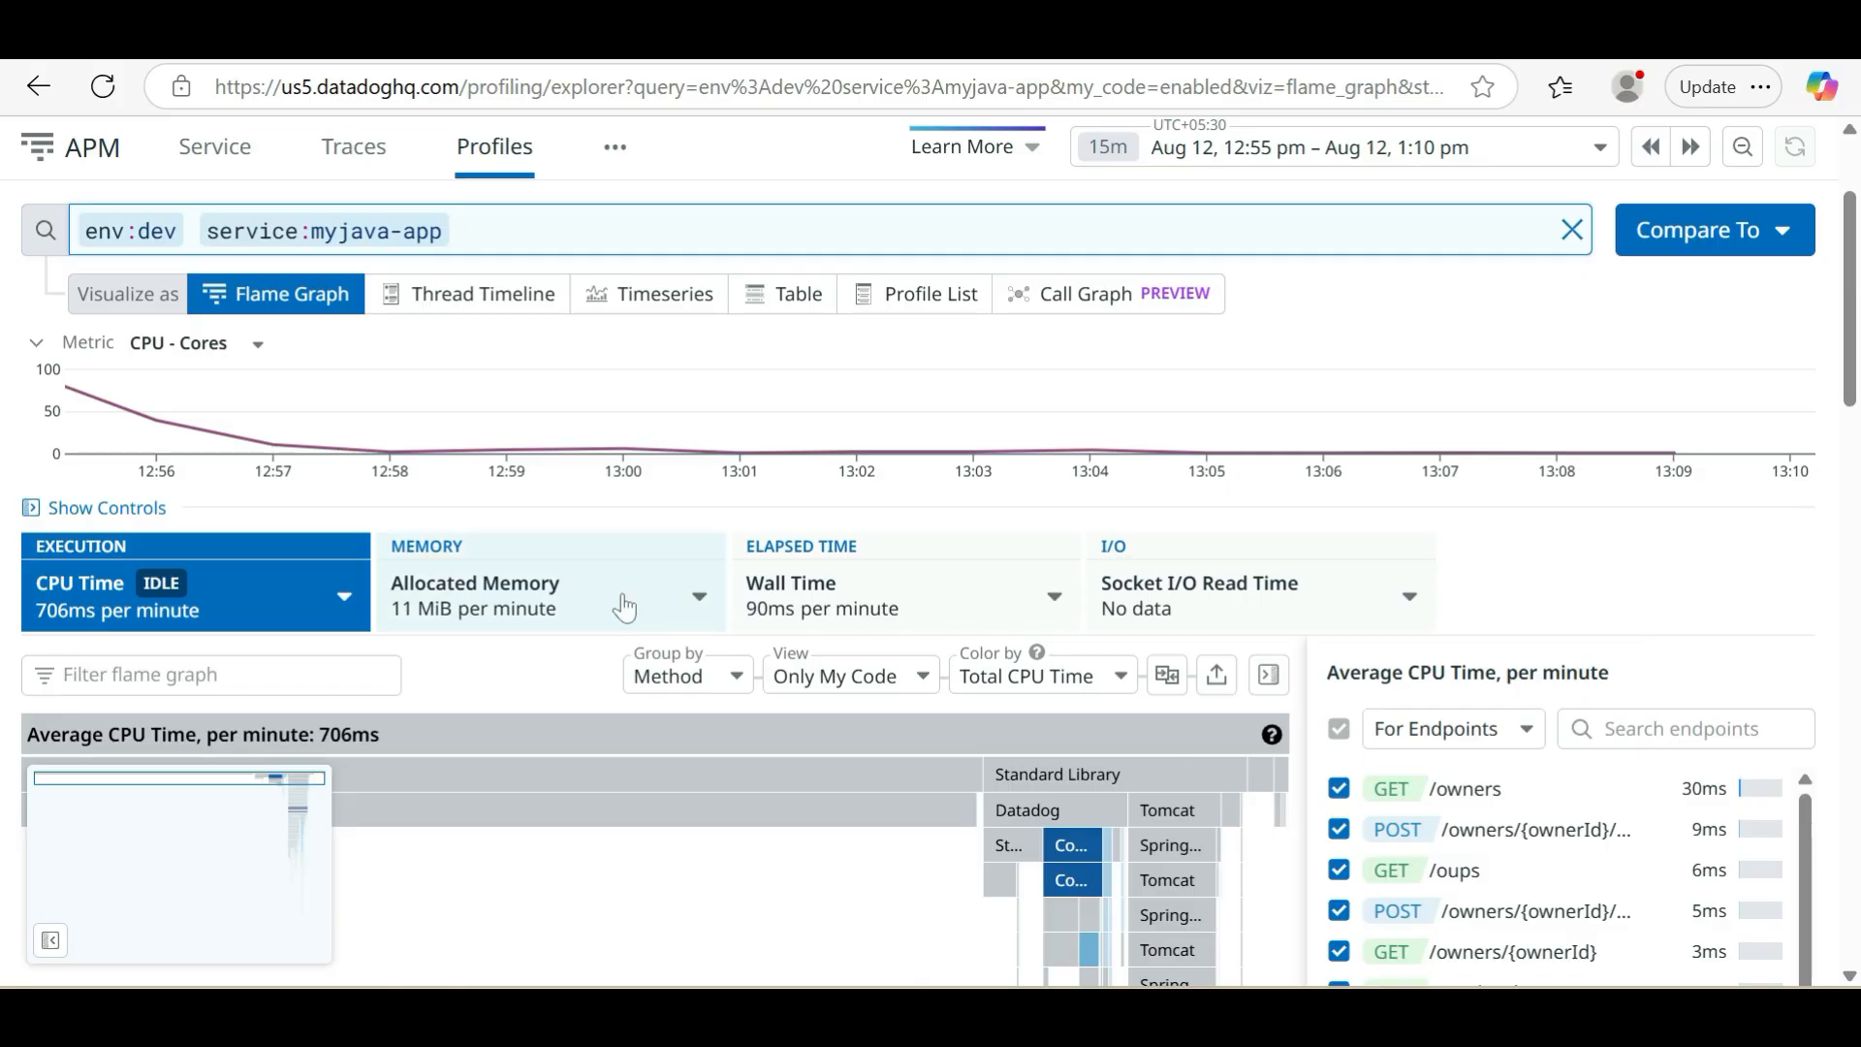
pyautogui.moveTo(180, 598)
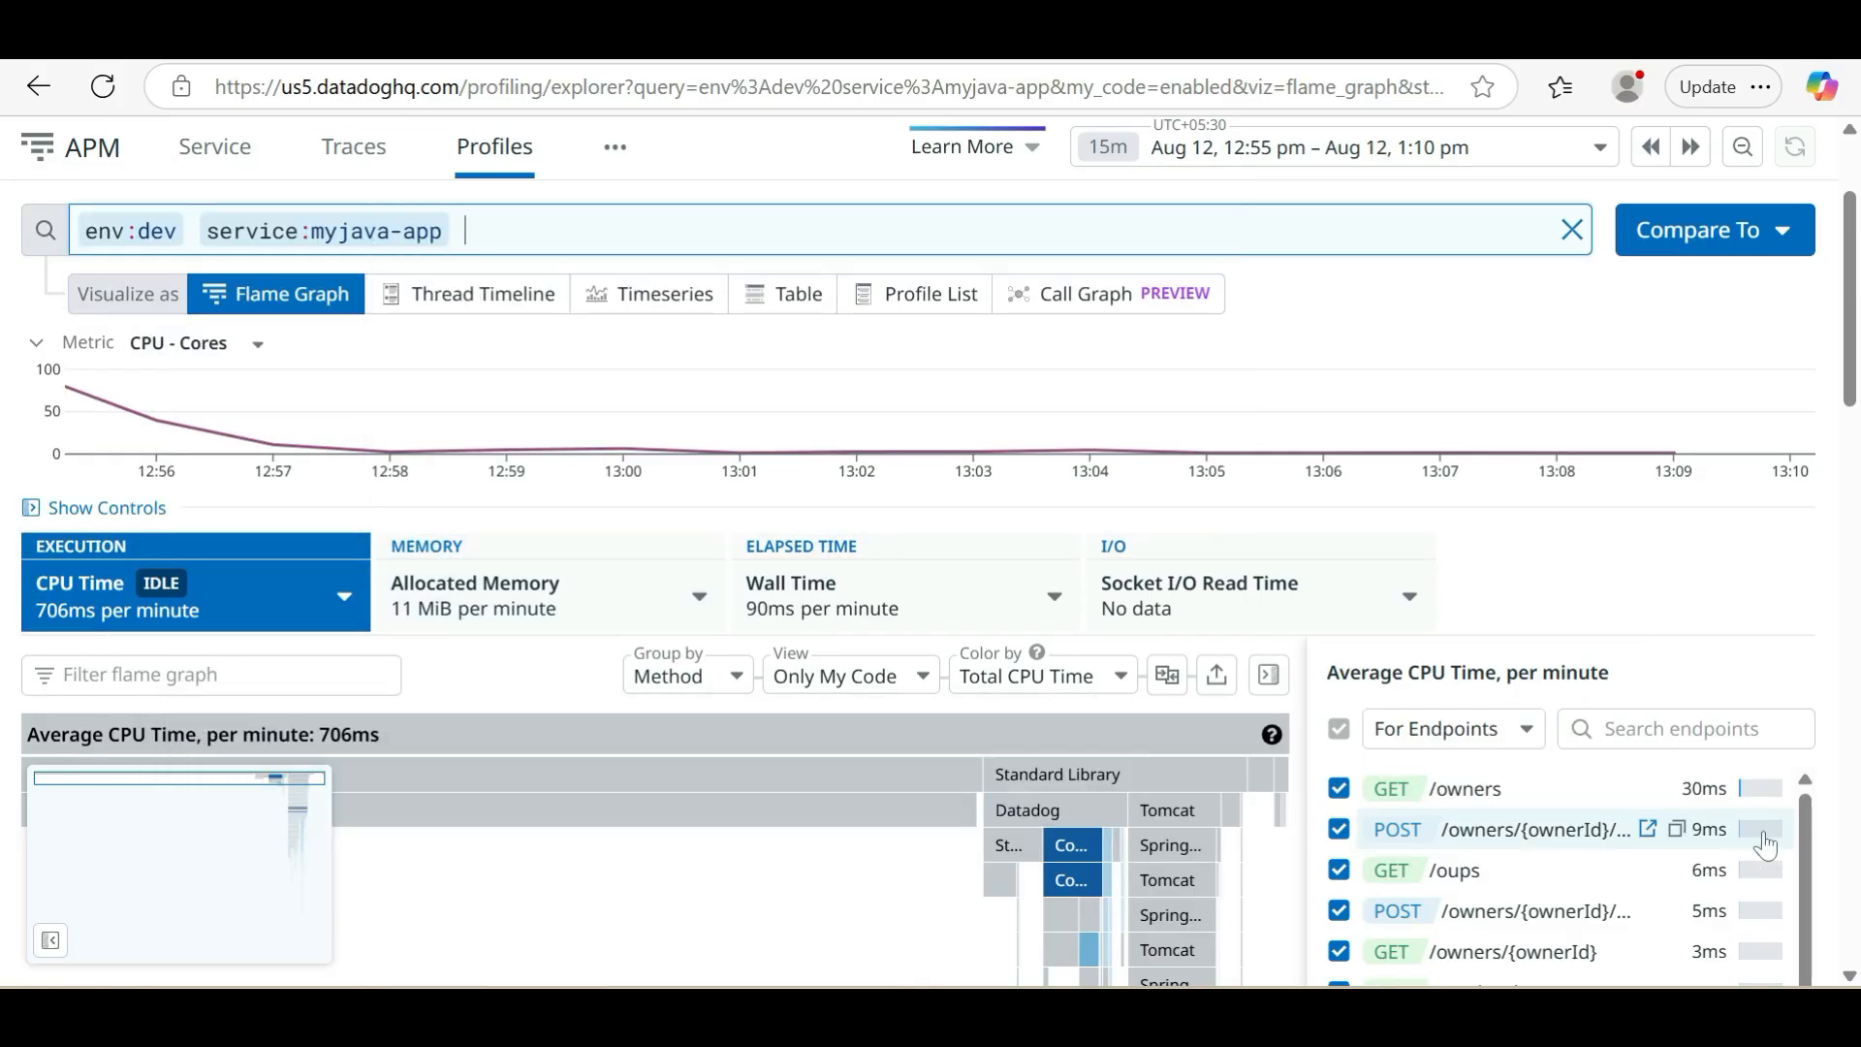
pyautogui.scroll(-1, 1725, 809)
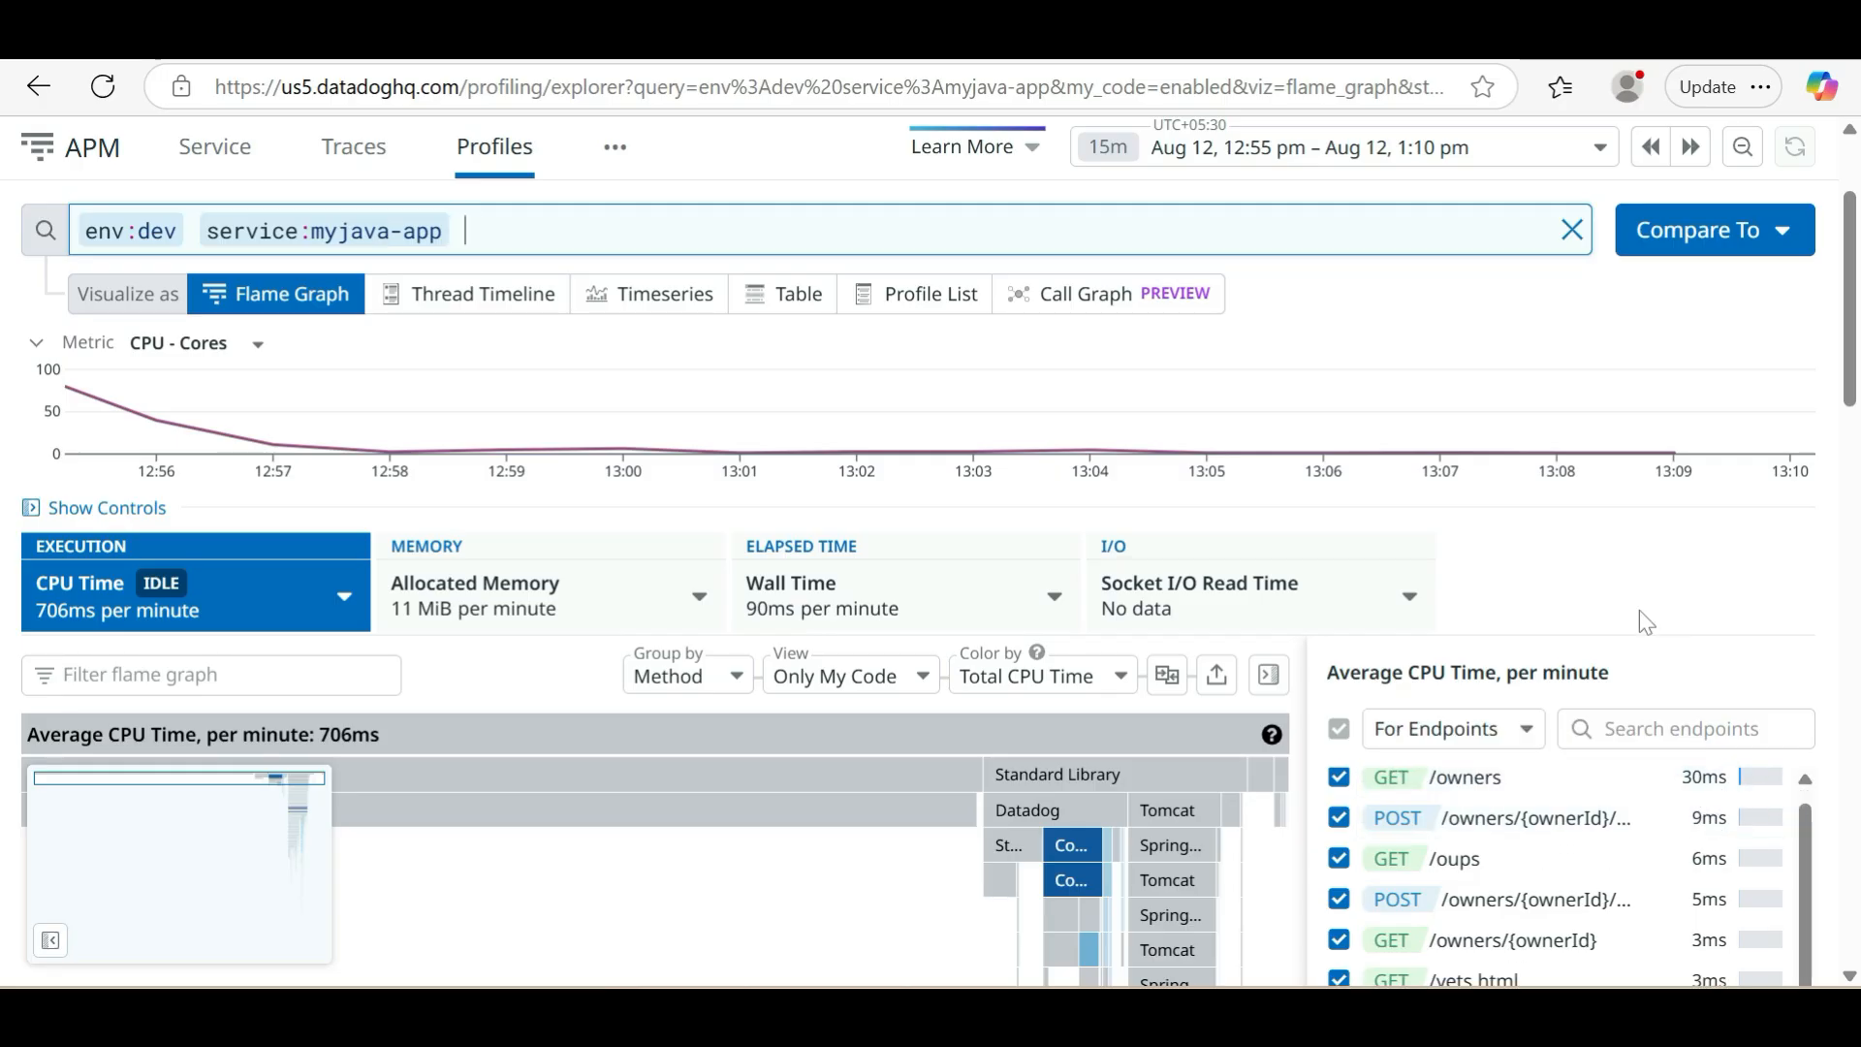
pyautogui.scroll(2, 1639, 609)
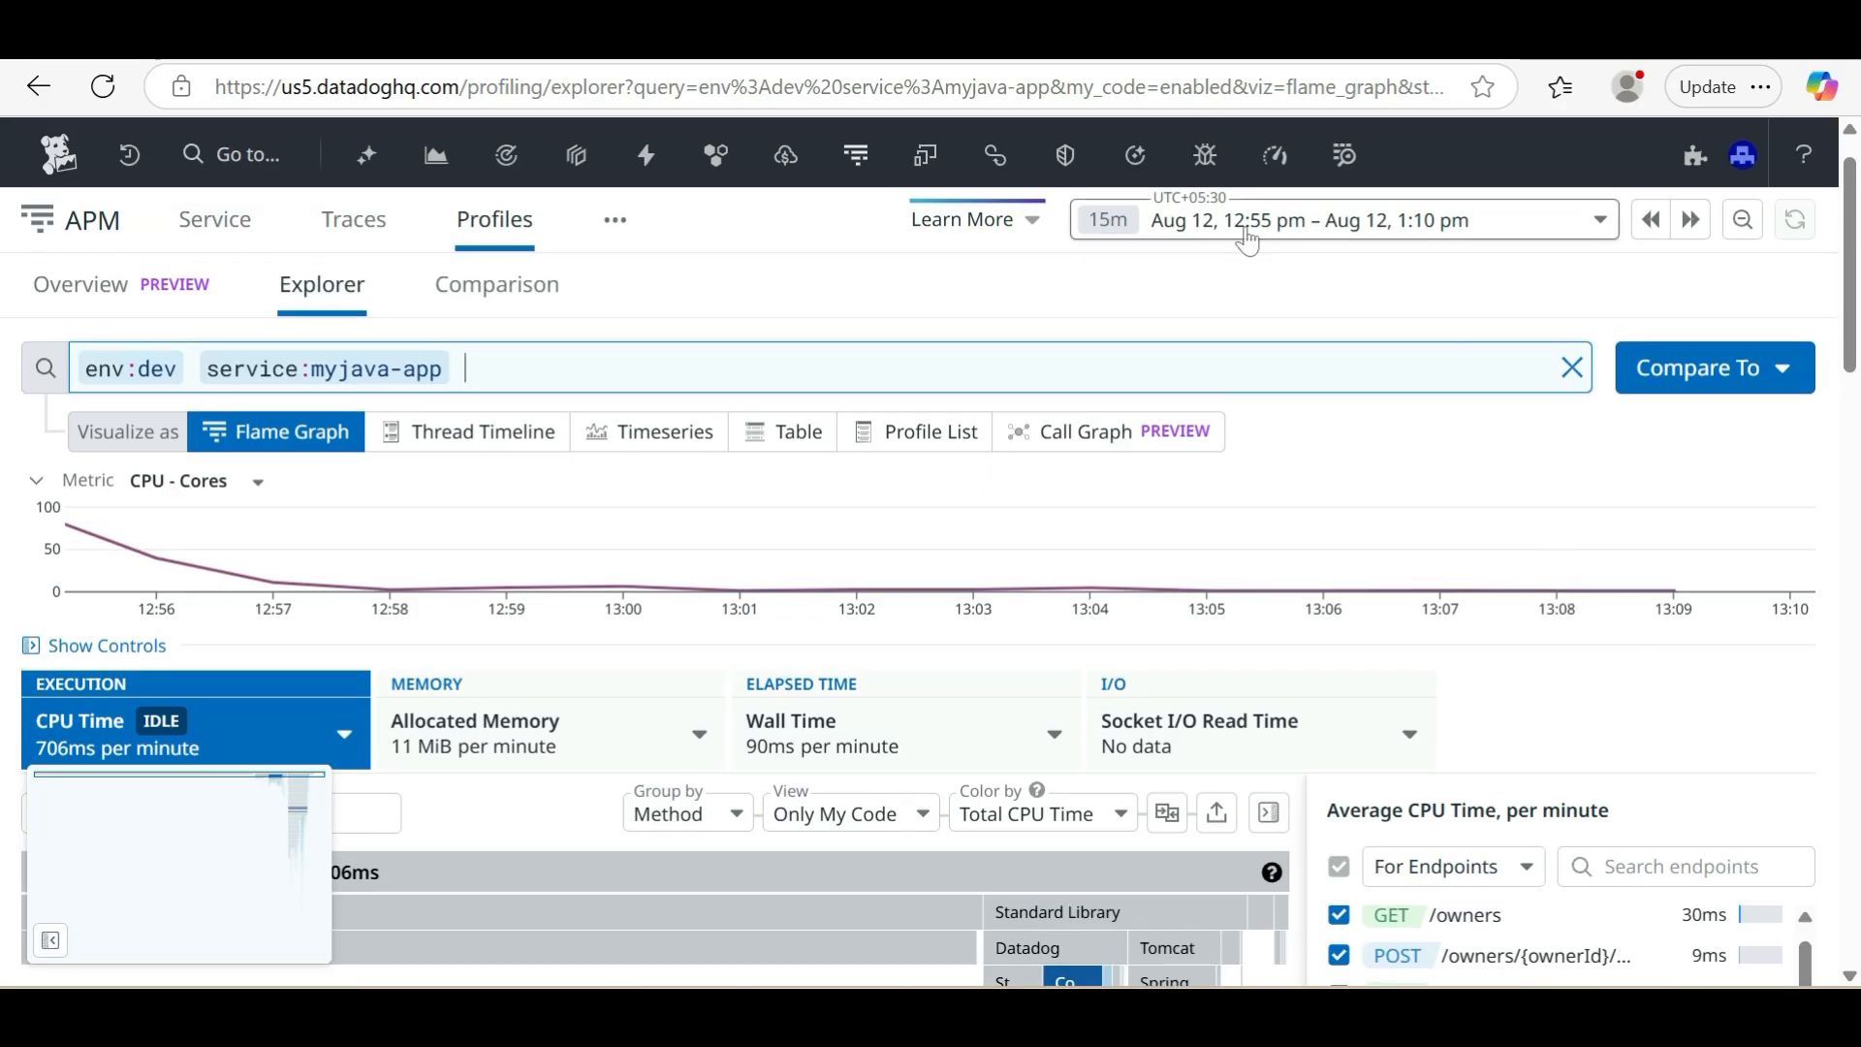
# Look over the time ranges available for the profile data and close the list without choosing one
pyautogui.click(1595, 233)
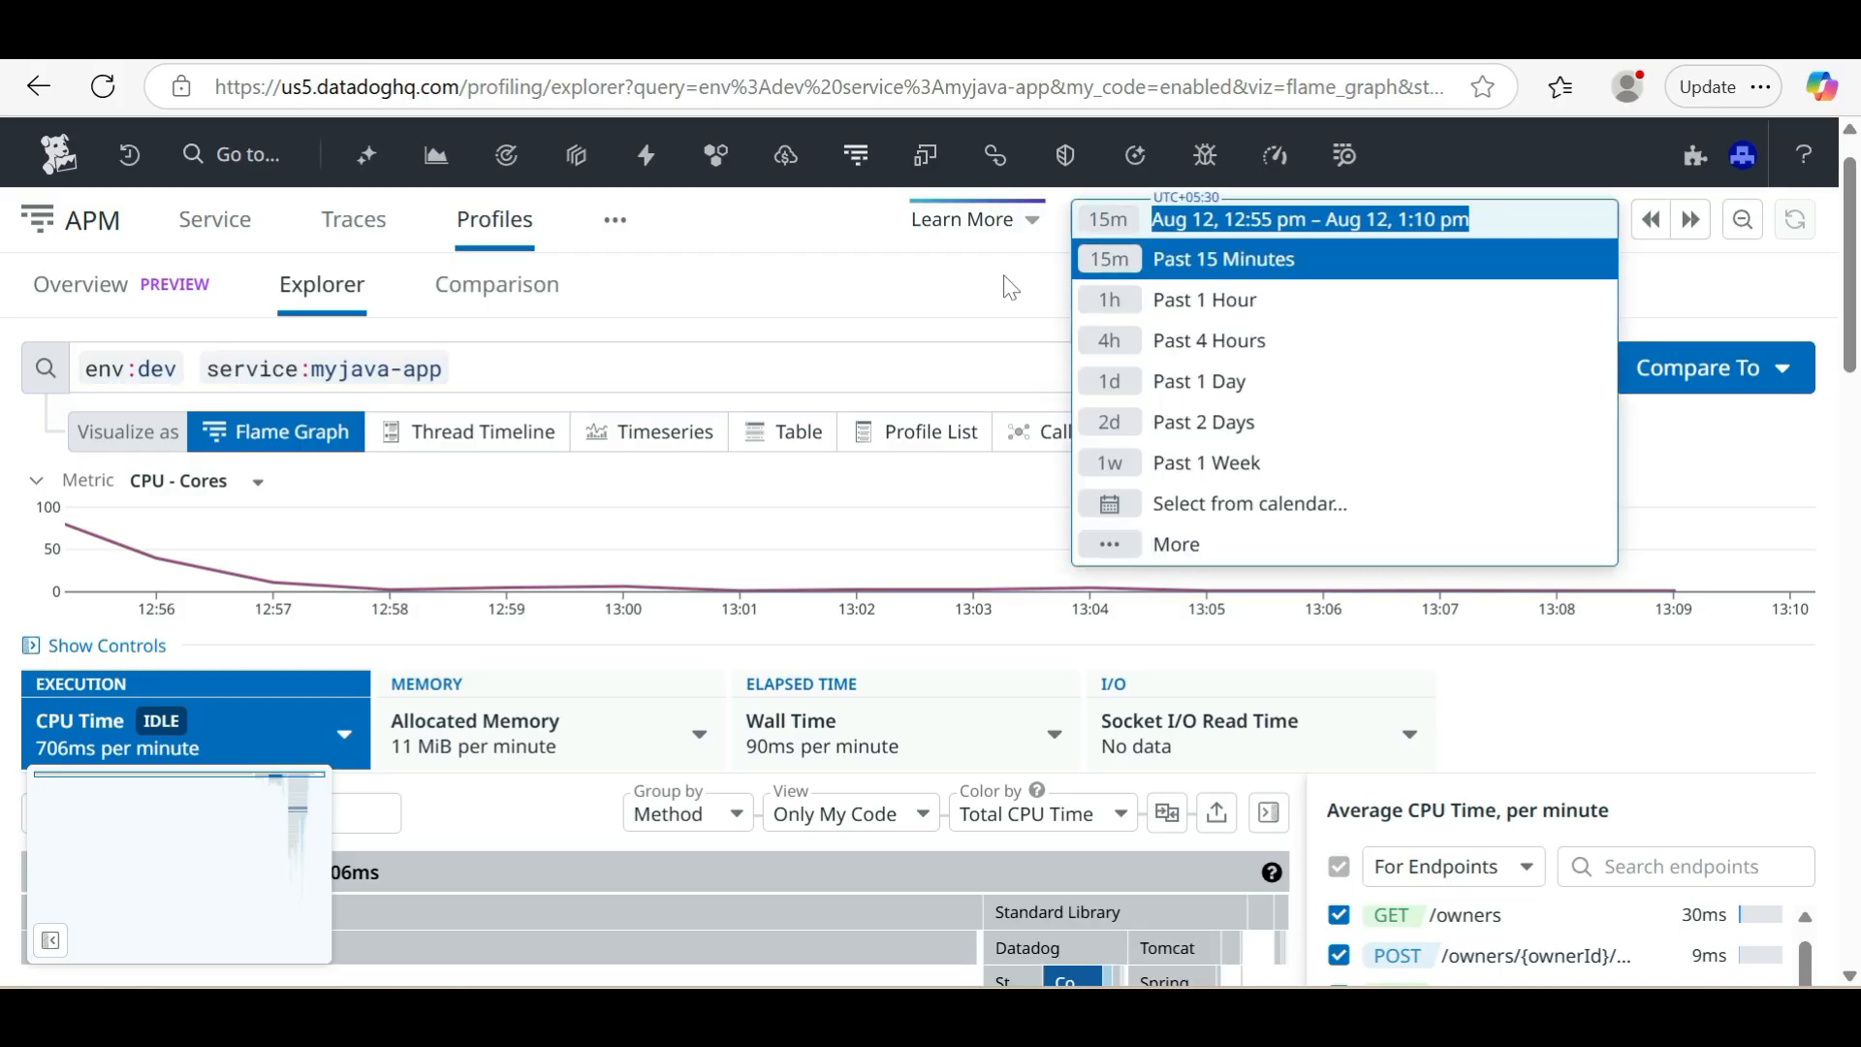
pyautogui.click(853, 287)
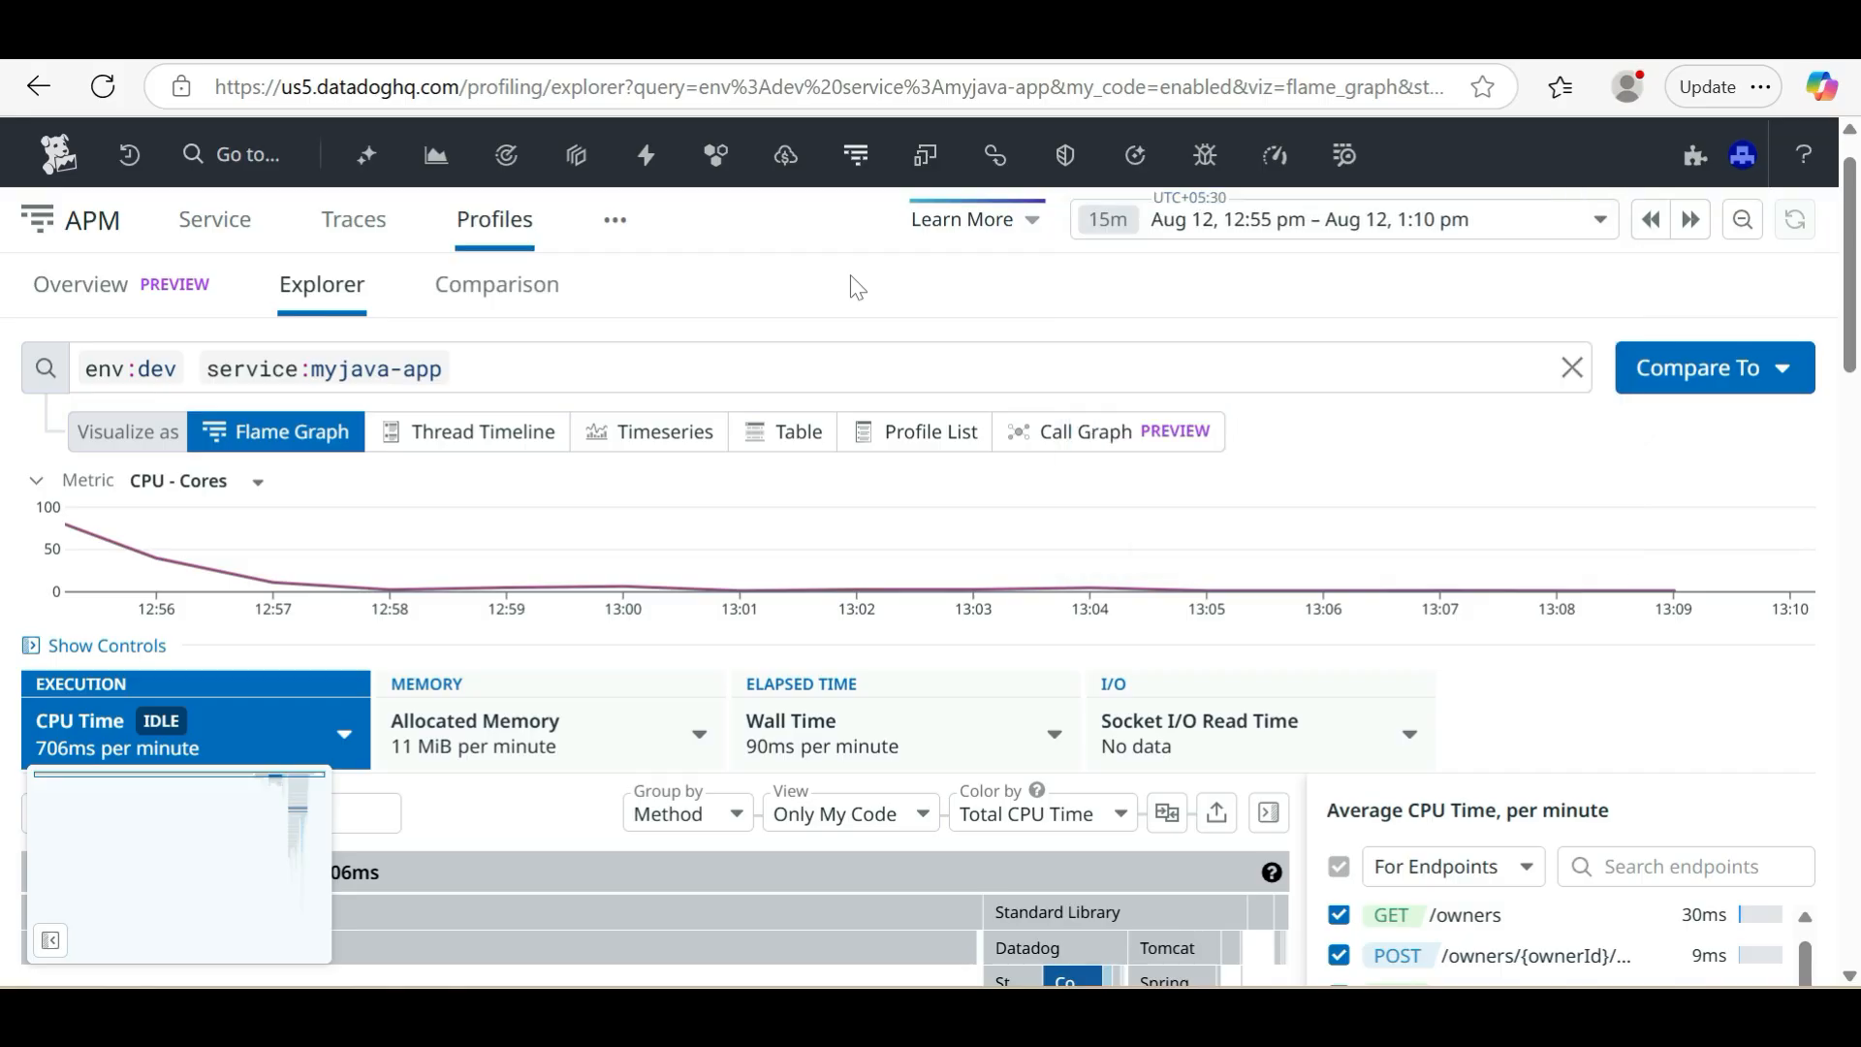
pyautogui.click(1595, 233)
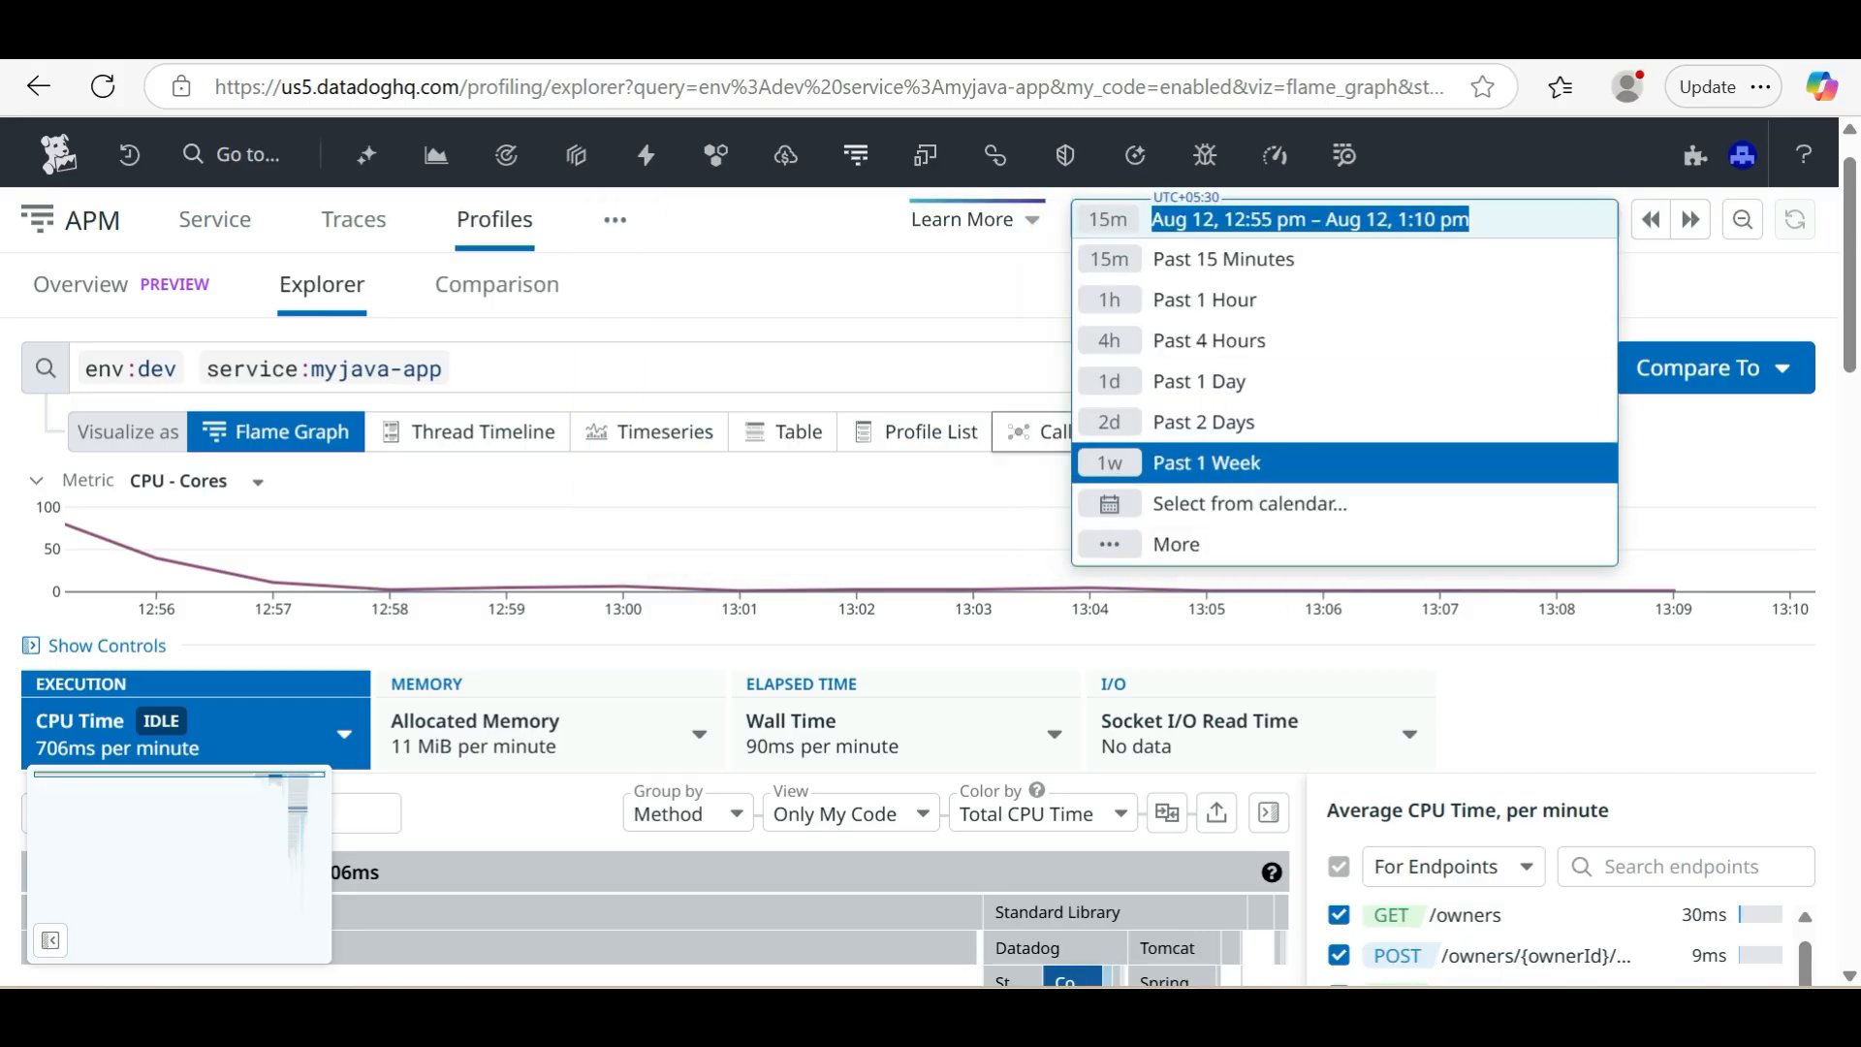
pyautogui.click(774, 288)
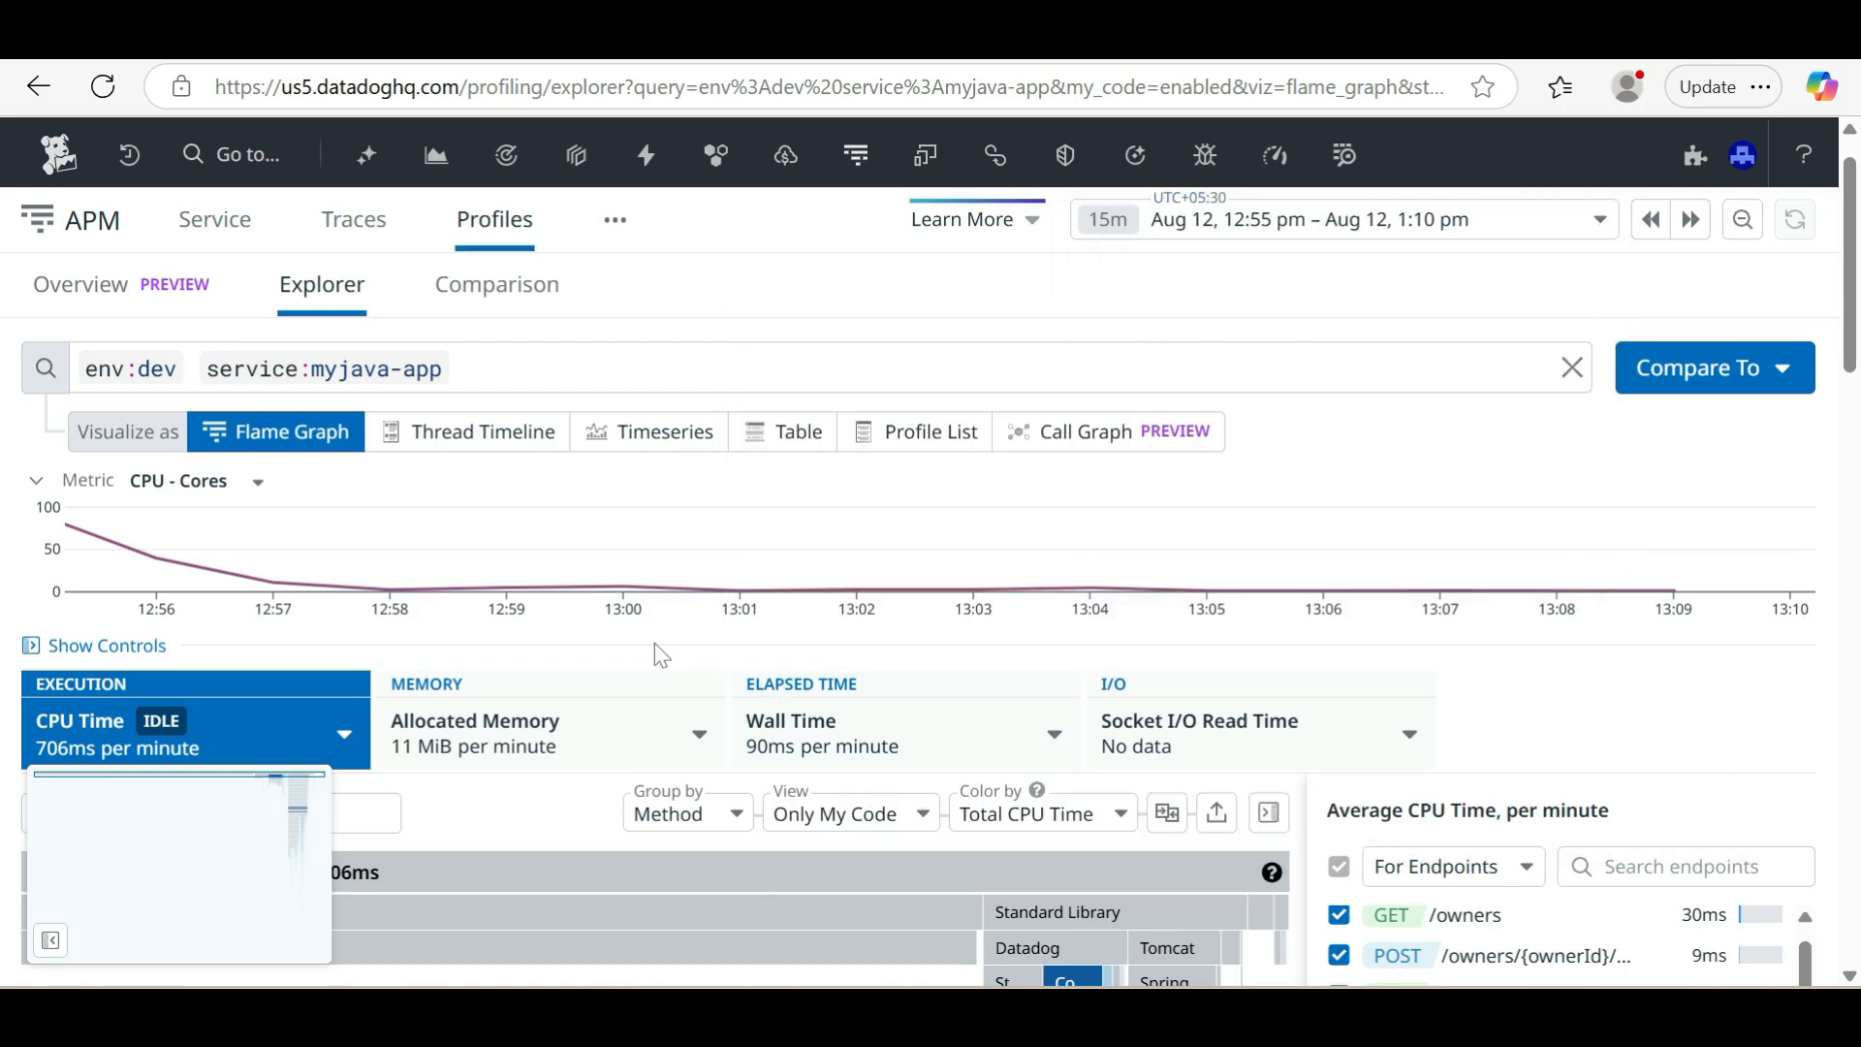
# Show the memory profile types under Allocated Memory and read the description of the allocated heap memory
pyautogui.scroll(-2, 654, 643)
pyautogui.click(550, 489)
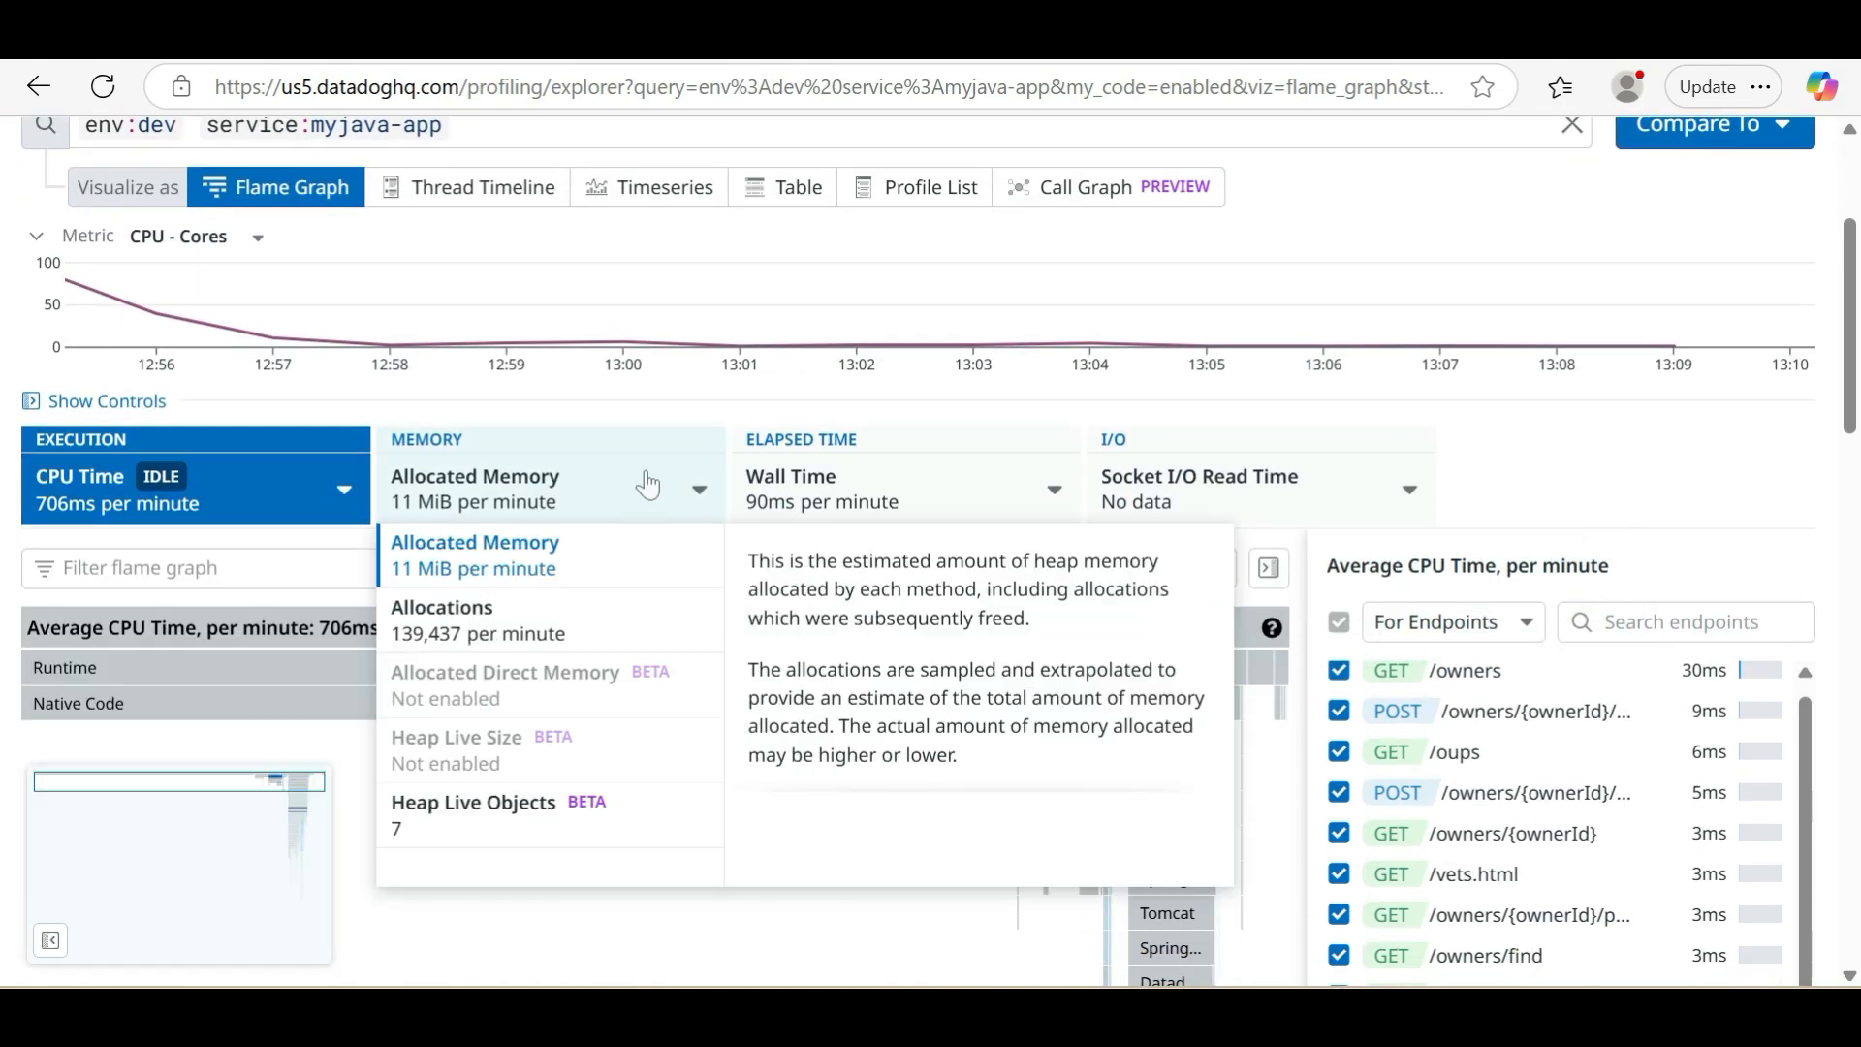
pyautogui.scroll(3, 551, 490)
pyautogui.moveTo(506, 189)
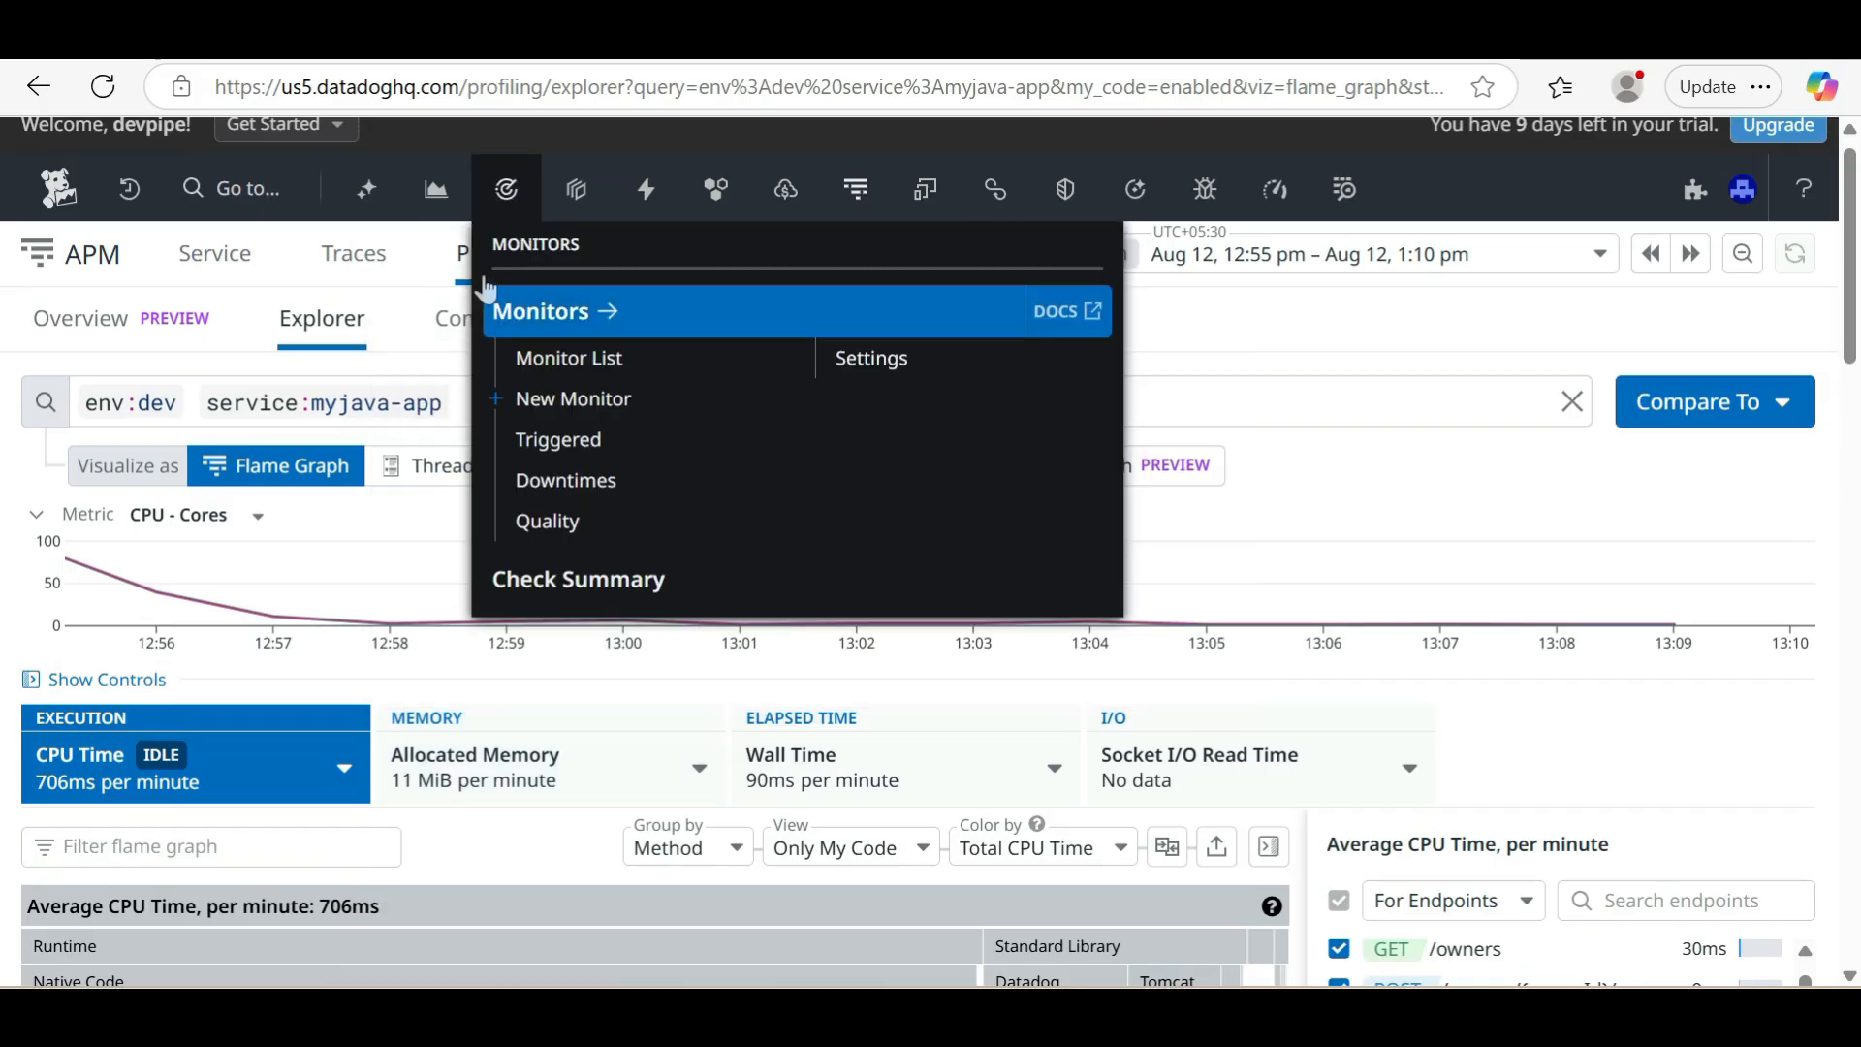
# Examine the CPU Time flame graph of myjava-app and the average CPU time per endpoint and per method
pyautogui.click(548, 780)
pyautogui.scroll(-3, 548, 780)
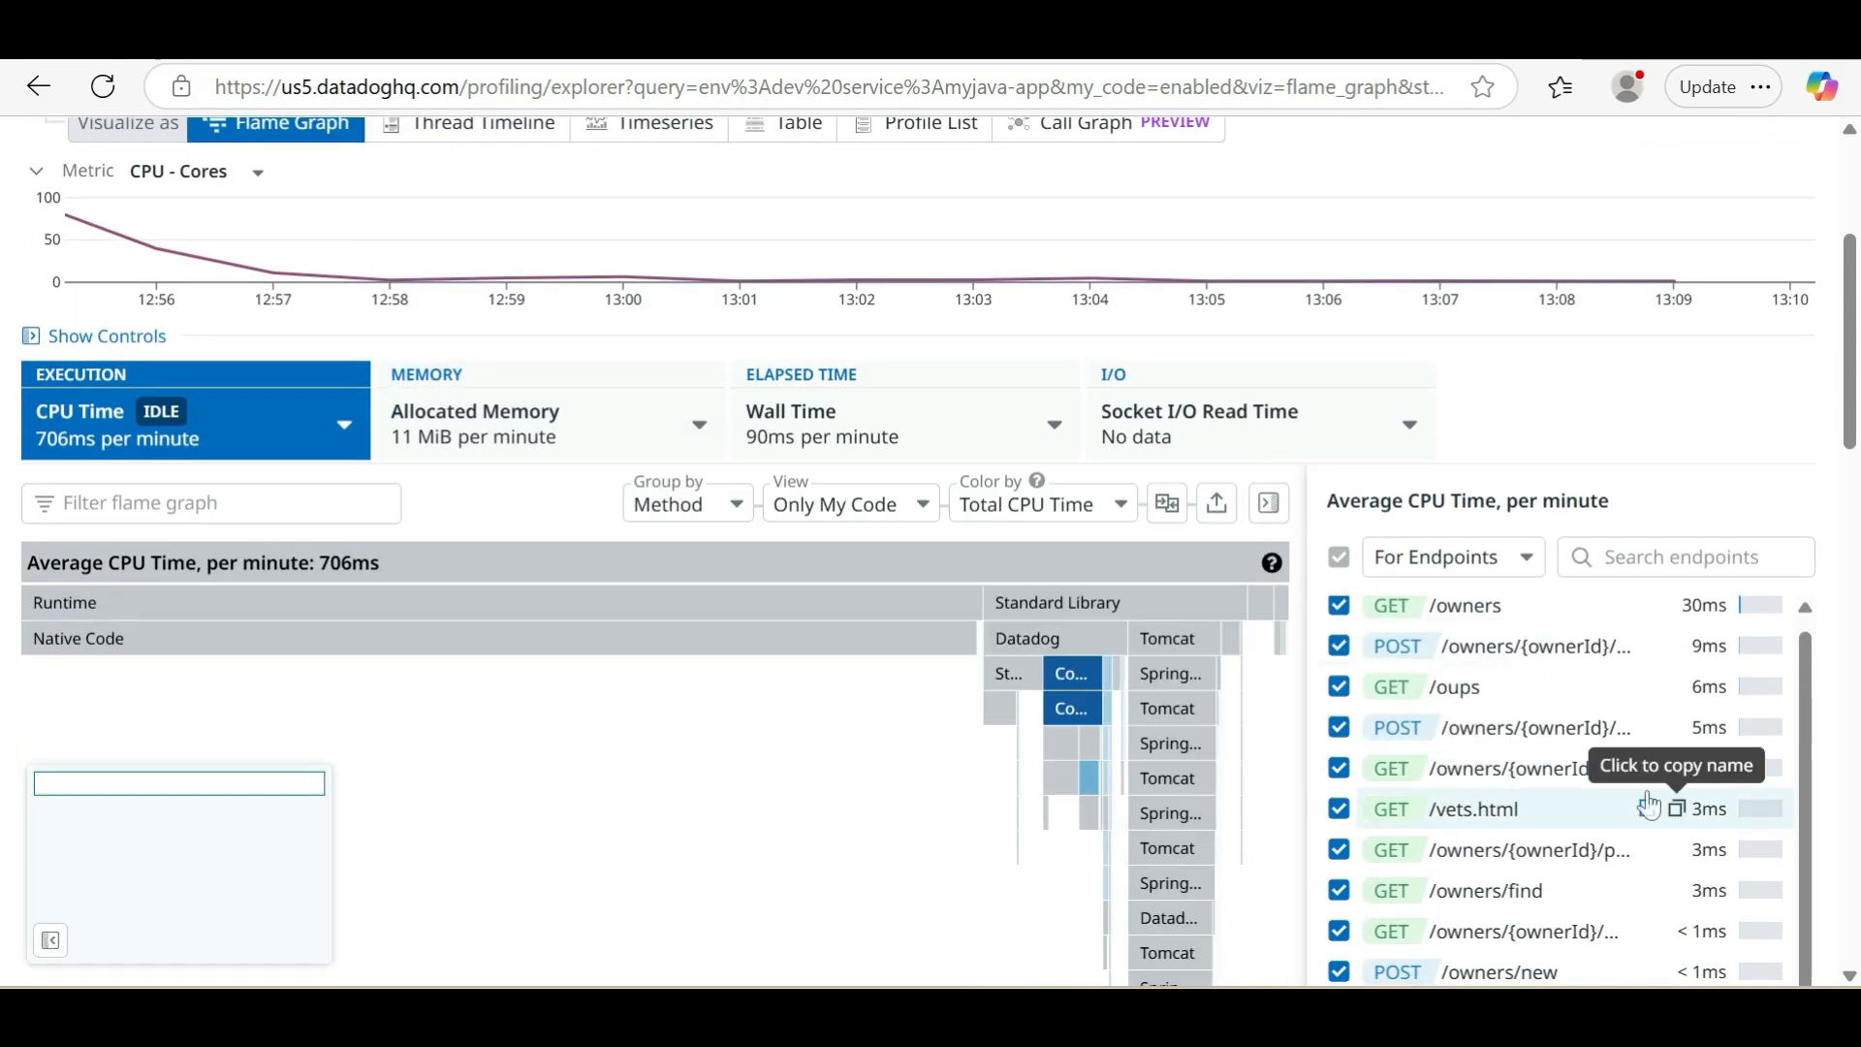
pyautogui.scroll(-5, 1485, 790)
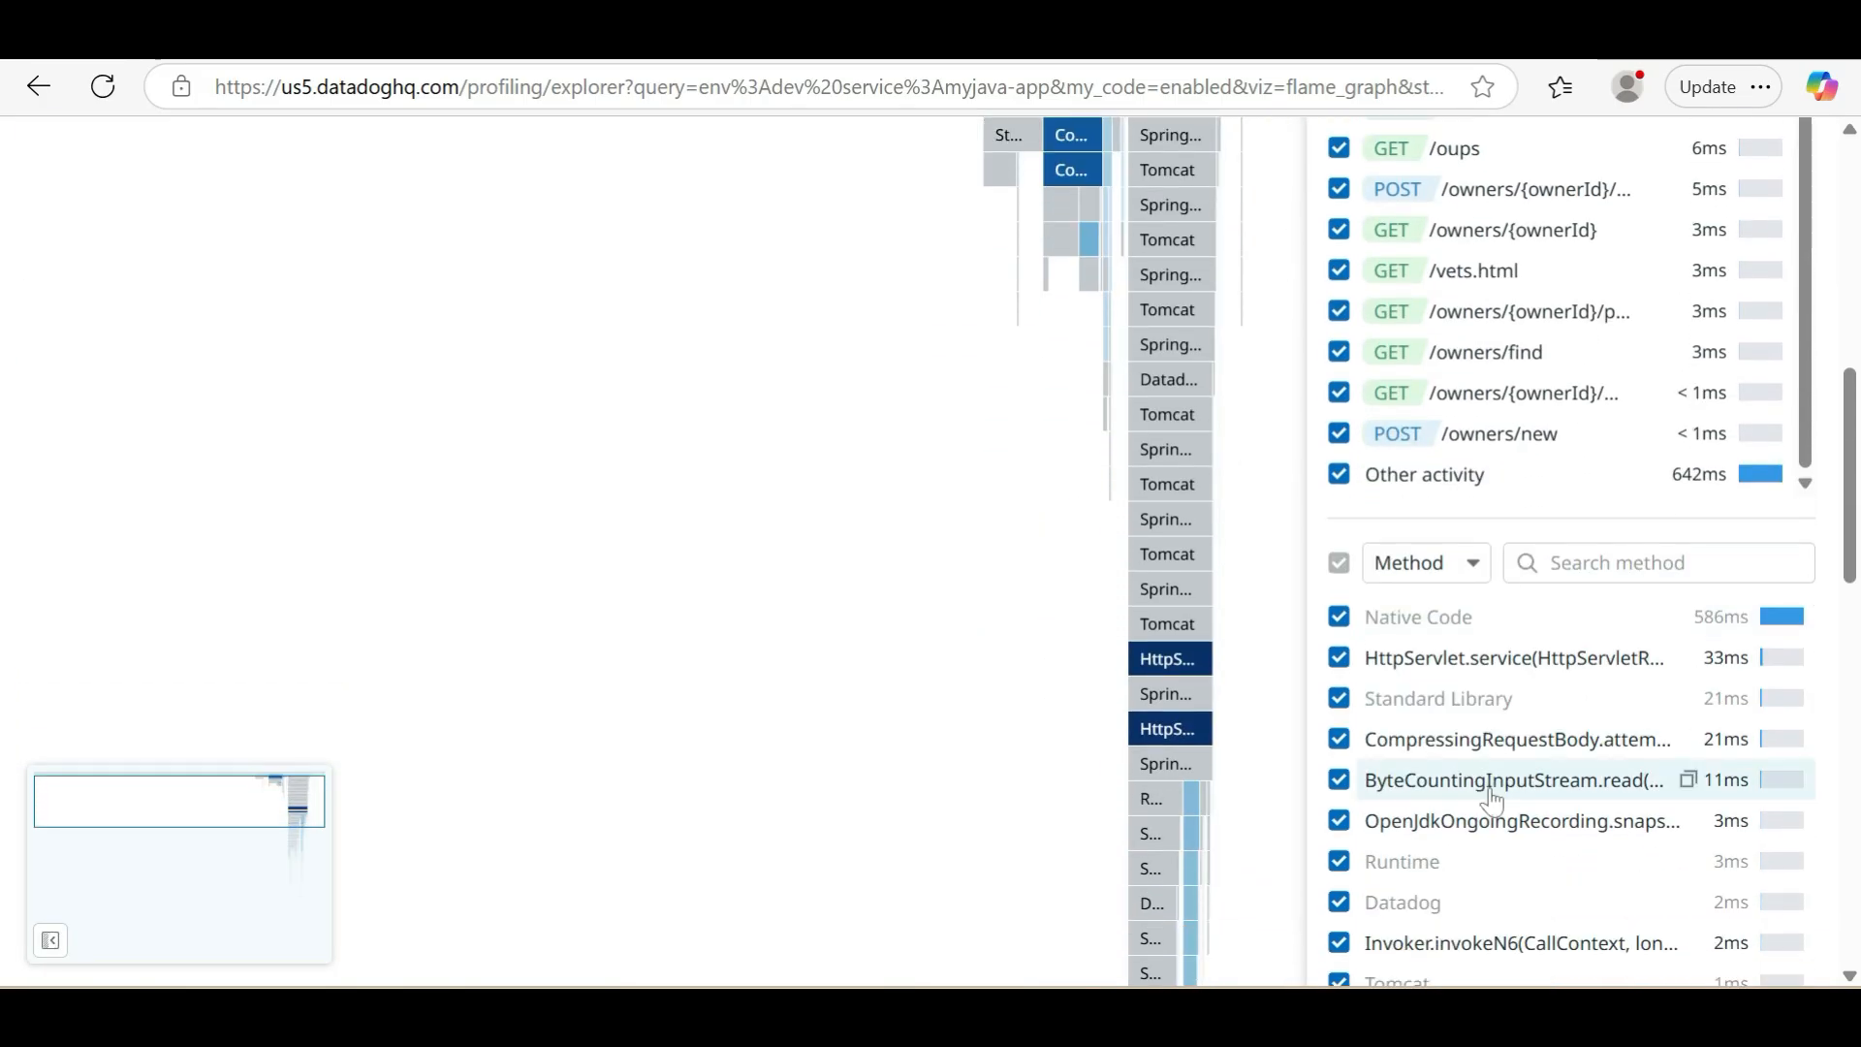
pyautogui.scroll(-3, 1490, 799)
pyautogui.scroll(4, 1467, 627)
pyautogui.scroll(6, 1466, 627)
# Show the Allocated Memory profile with its flame graph and allocations per endpoint, and read the description of Wall Time
pyautogui.click(478, 596)
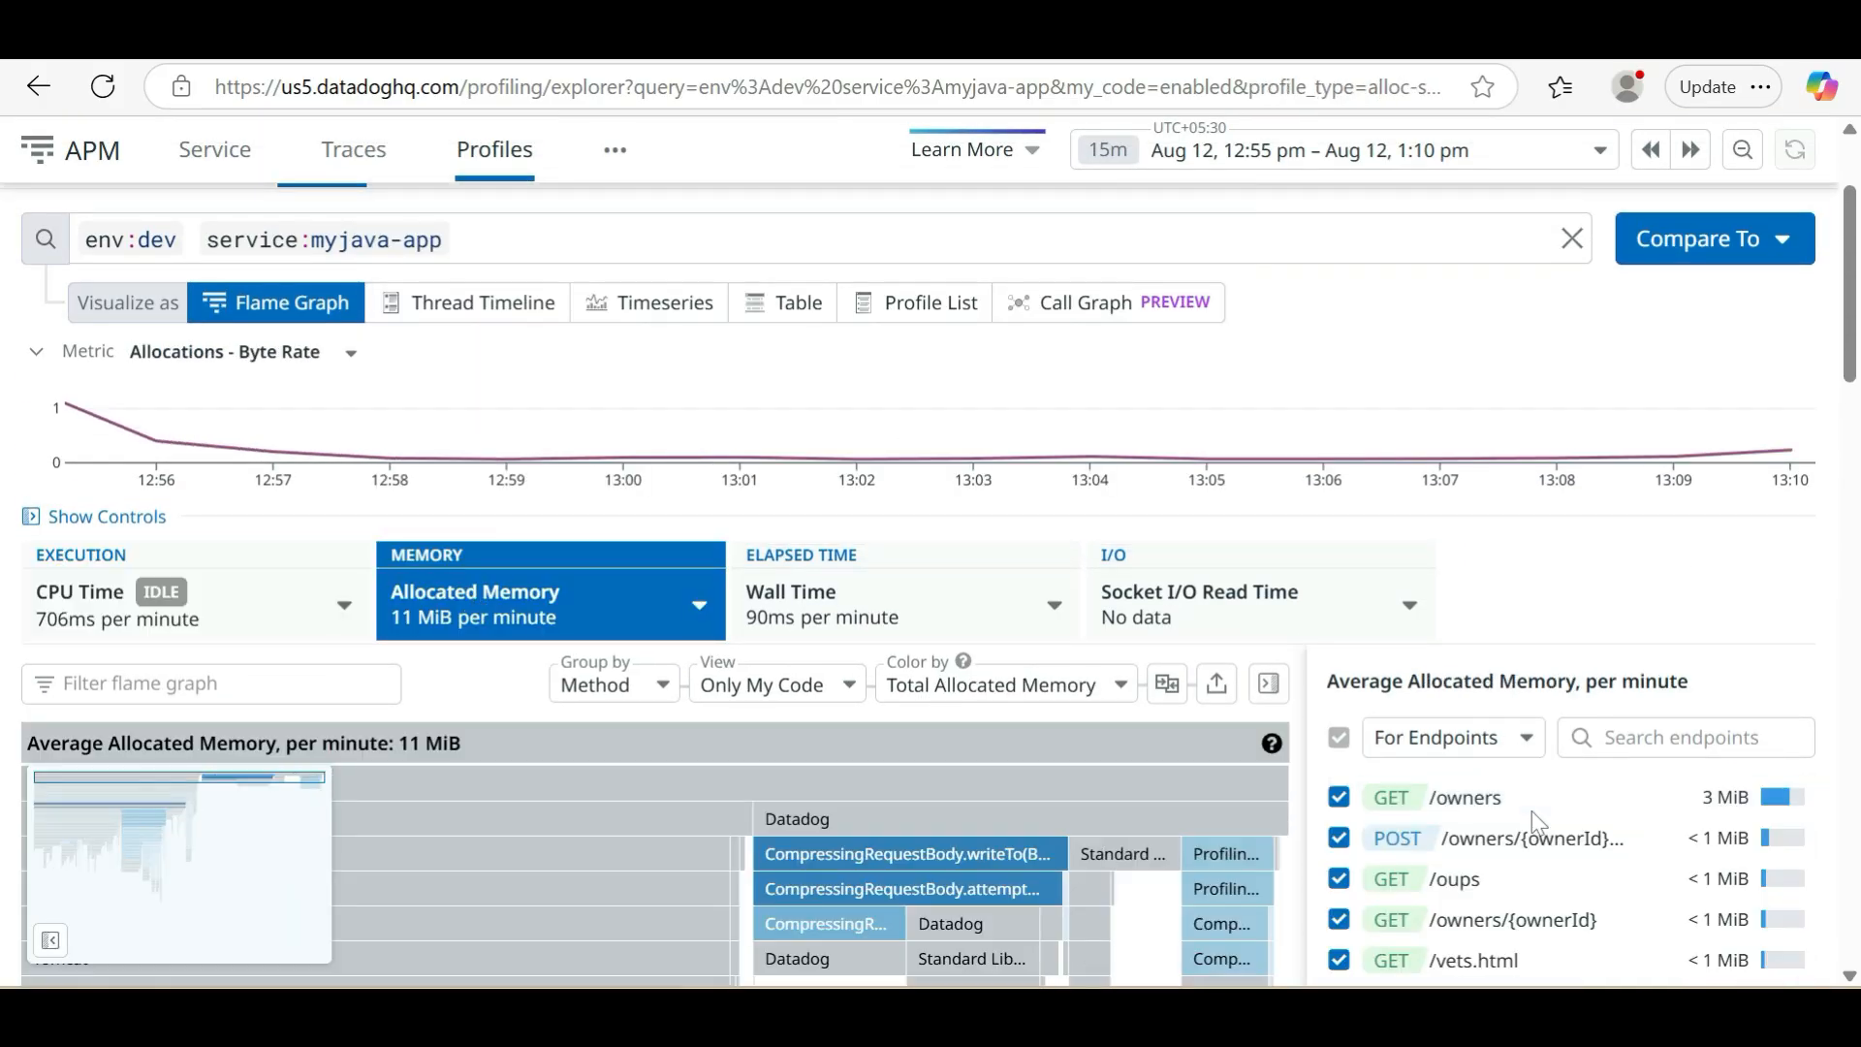
pyautogui.scroll(-2, 1535, 819)
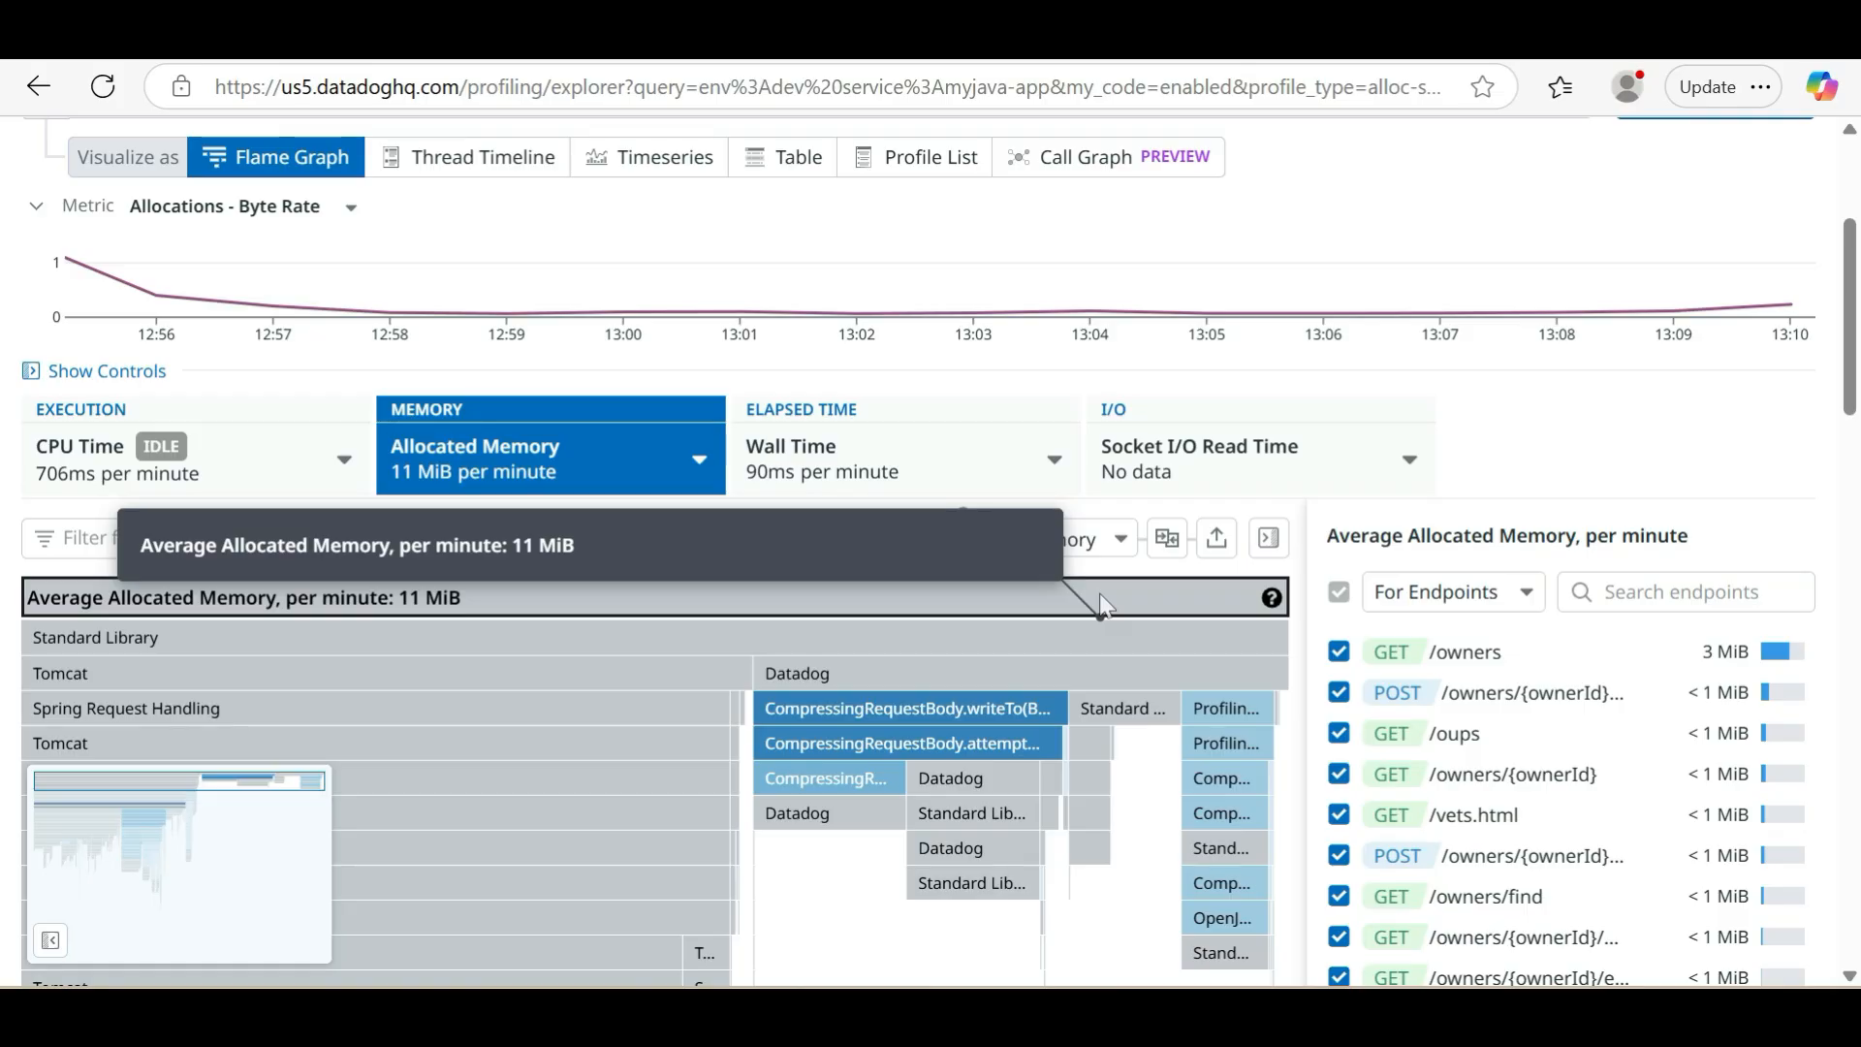
pyautogui.moveTo(868, 474)
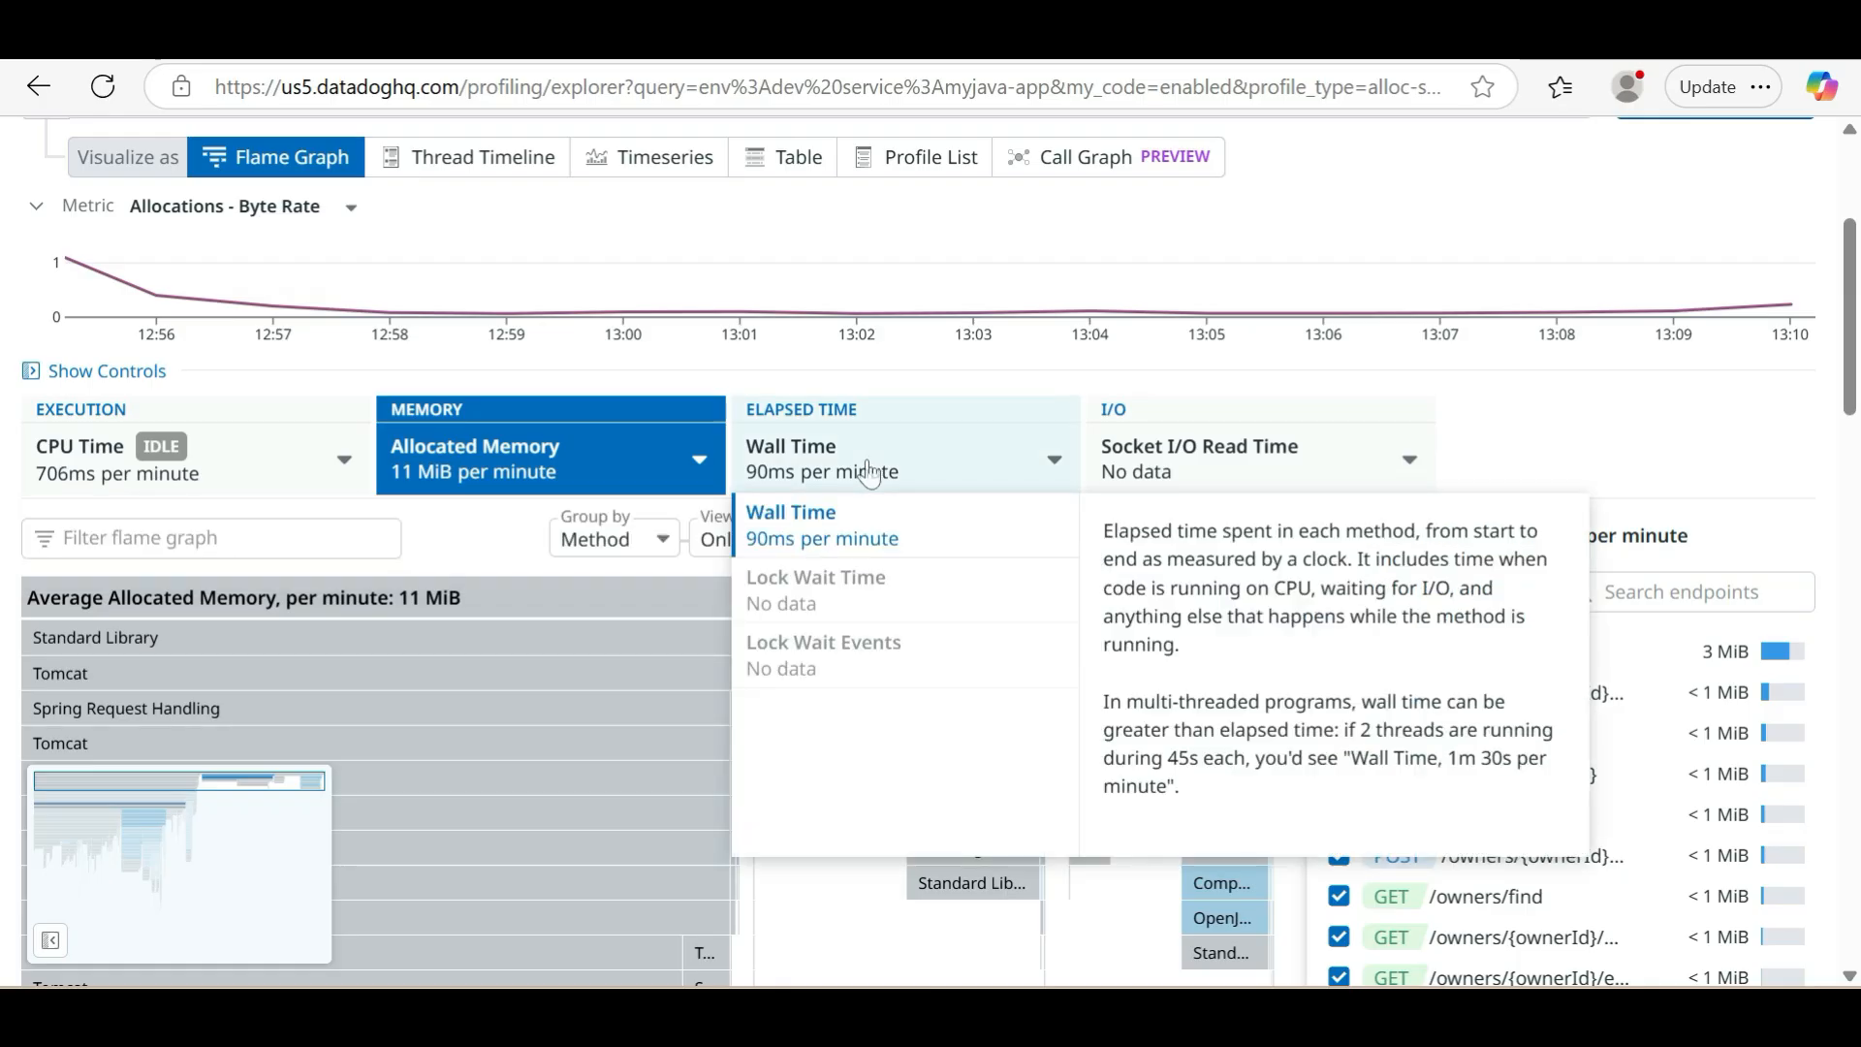
pyautogui.moveTo(1115, 470)
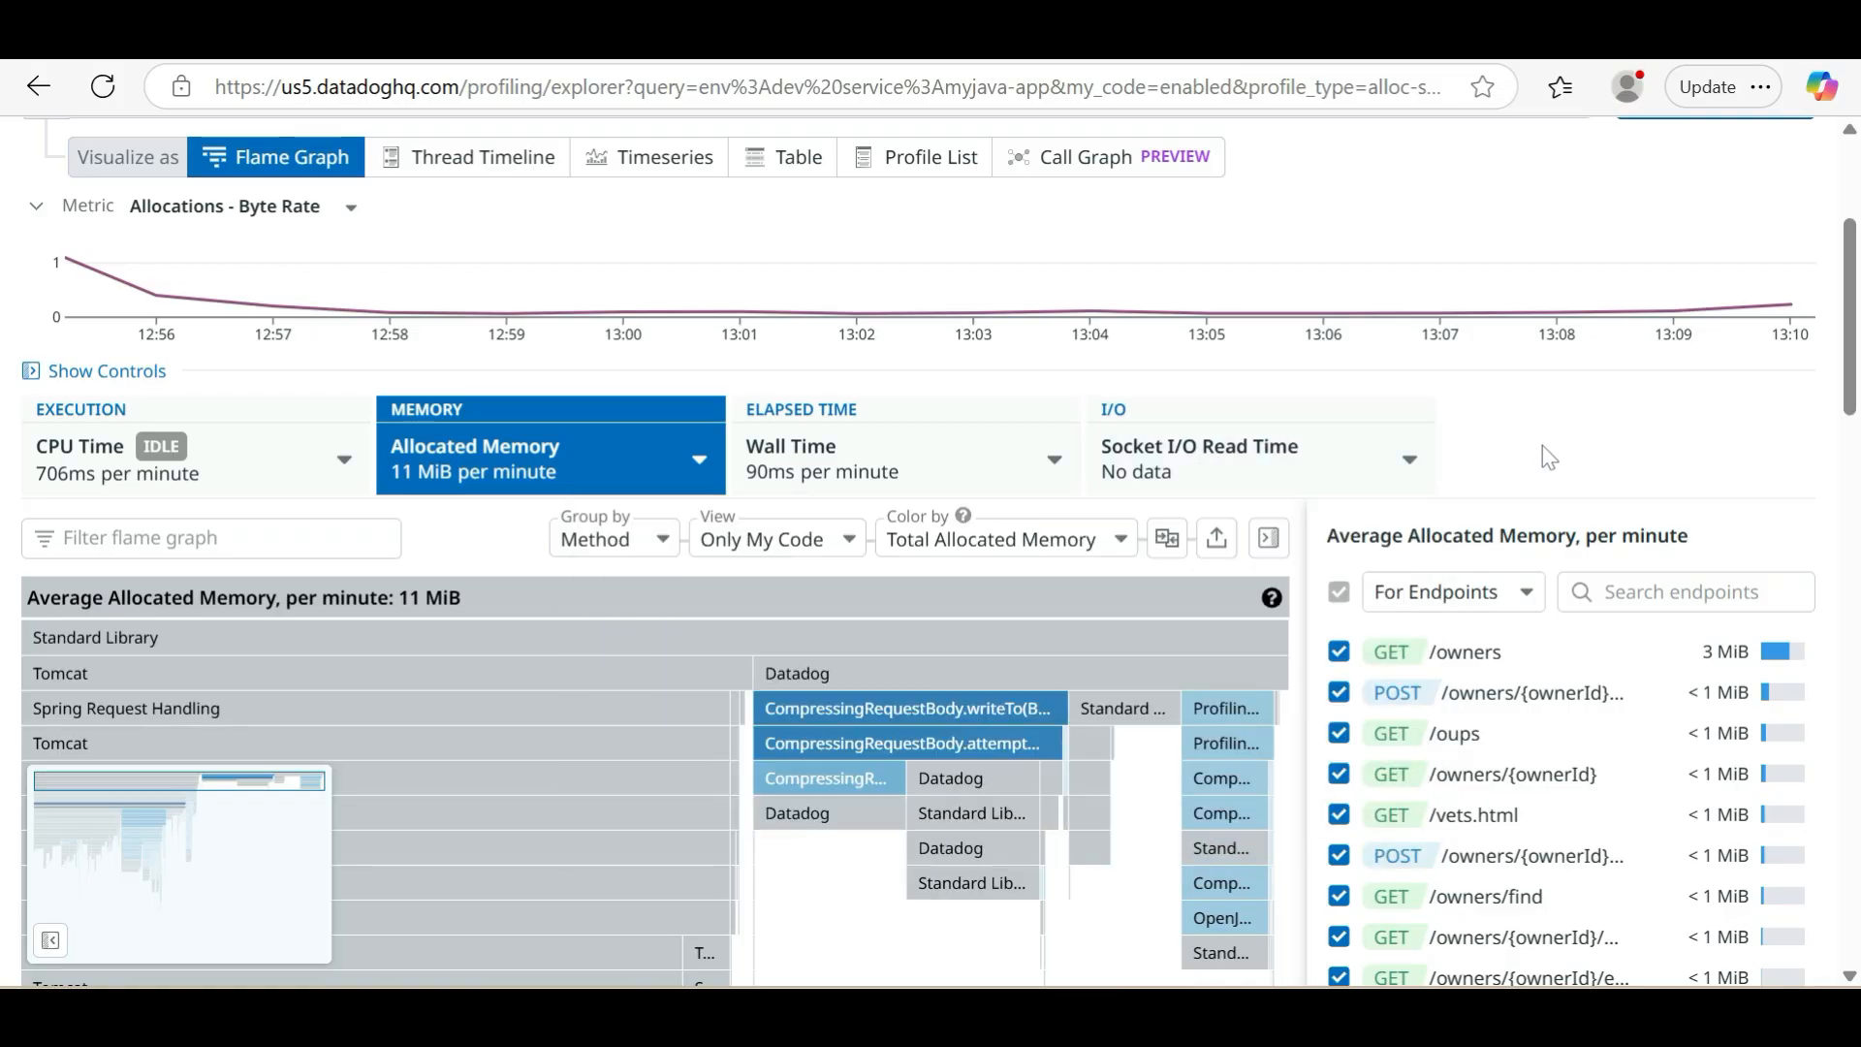
pyautogui.scroll(4, 721, 379)
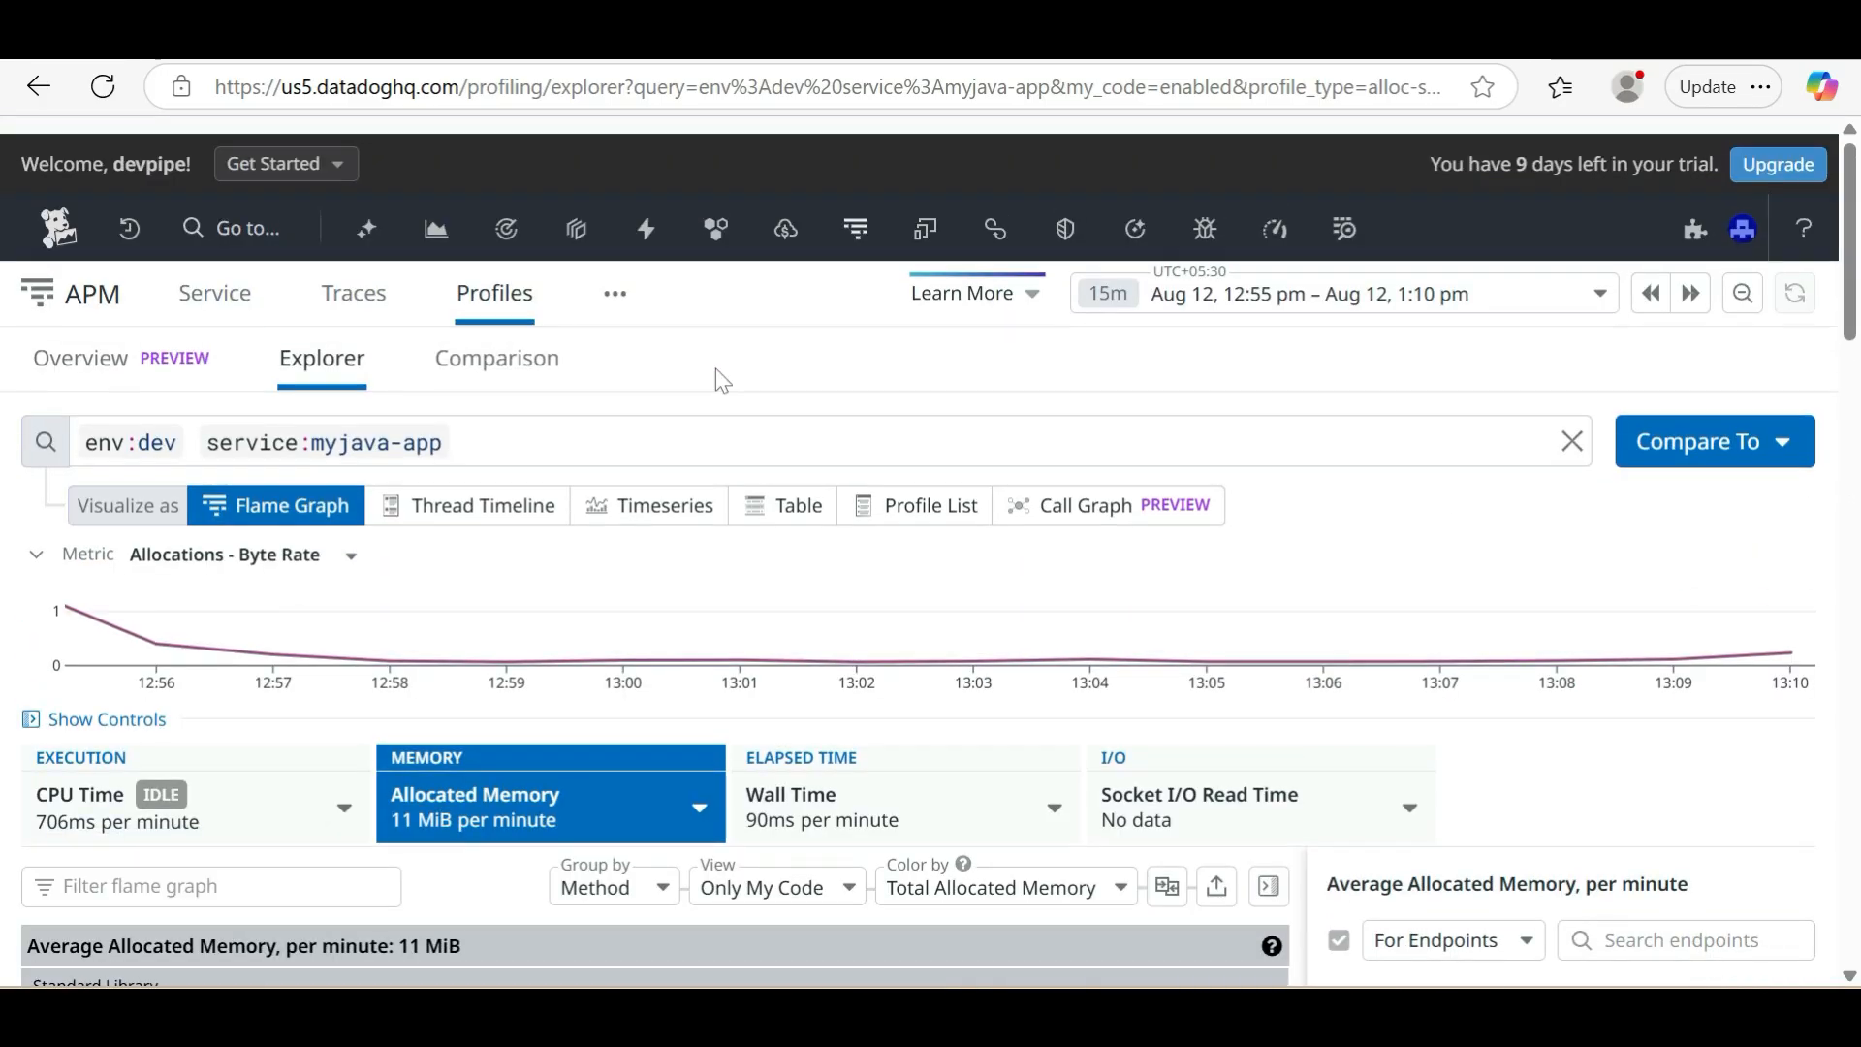